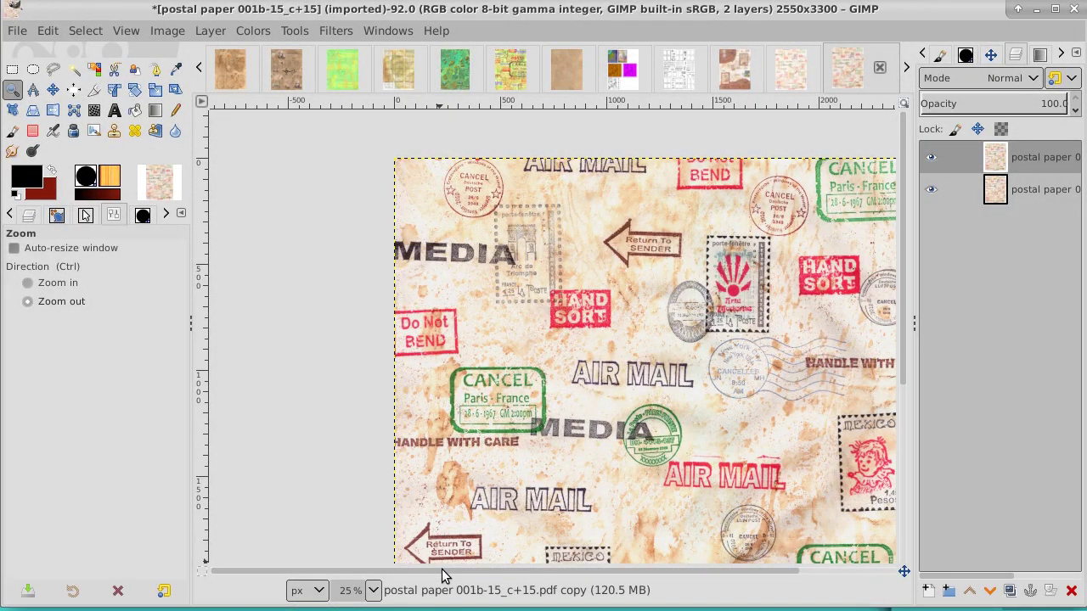
Step: Zoom in on the stamps at the top left and scroll around to inspect the white seam lines
{"action": "left_click_drag", "start_coordinate": [441, 576], "coordinate": [465, 578]}
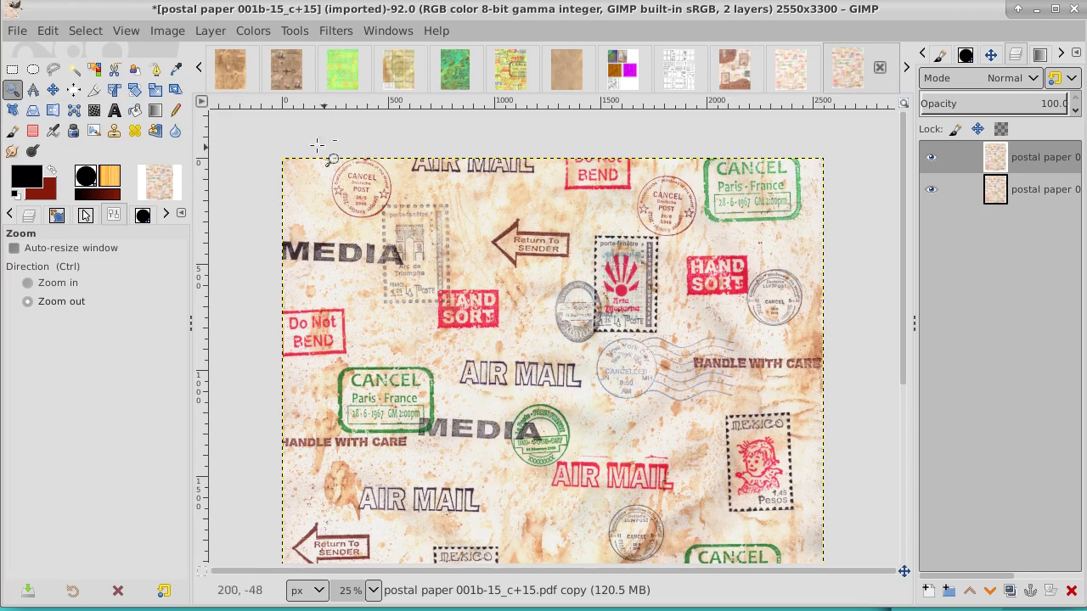
{"action": "left_click", "coordinate": [388, 191]}
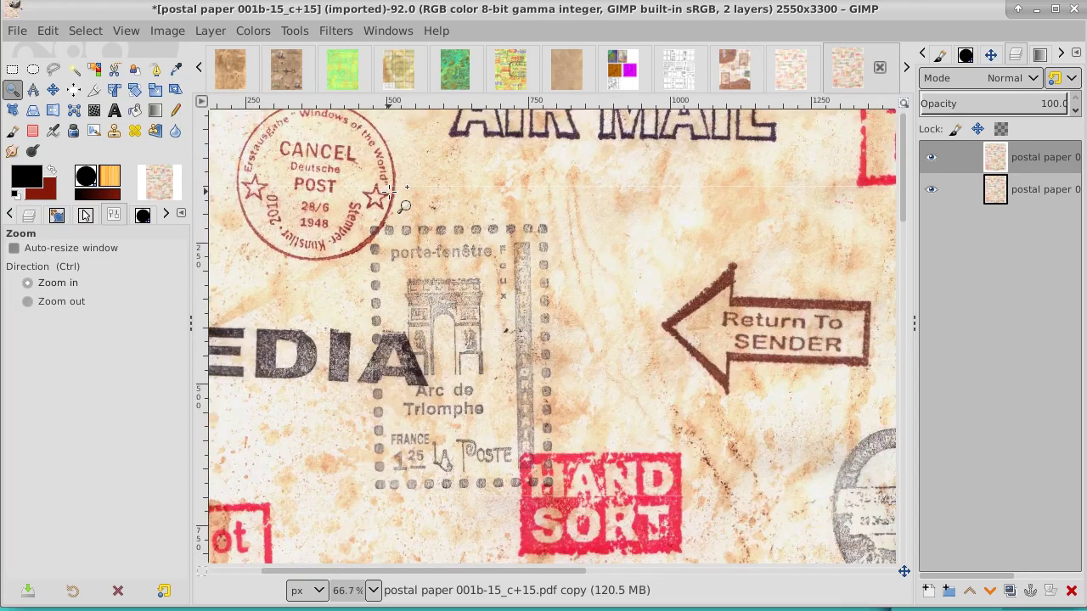
{"action": "key", "text": "ctrl"}
{"action": "left_click_drag", "start_coordinate": [427, 577], "coordinate": [352, 575]}
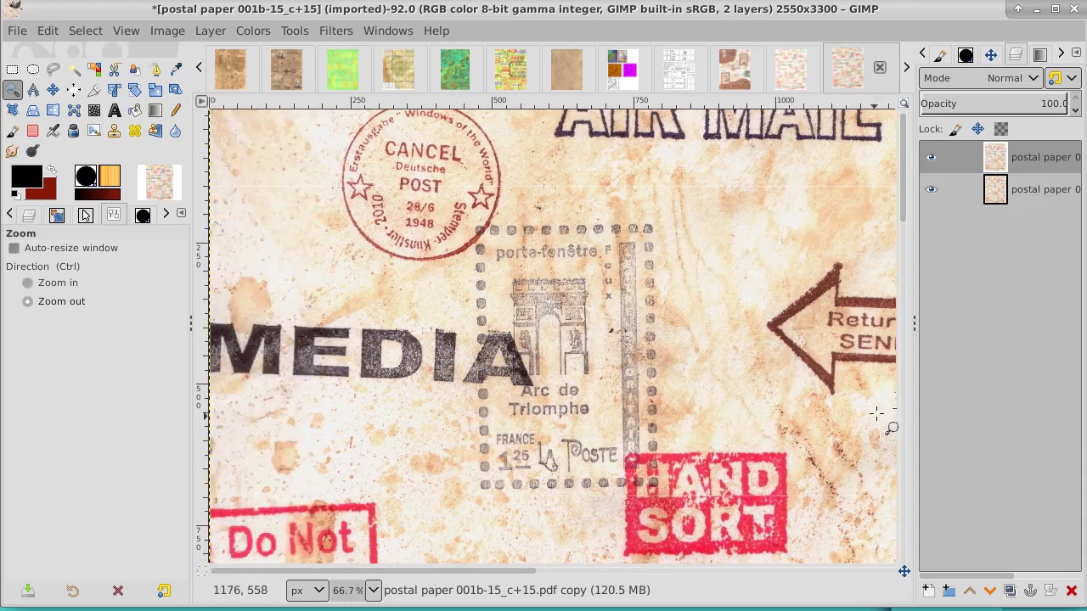
{"action": "left_click_drag", "start_coordinate": [904, 171], "coordinate": [908, 534]}
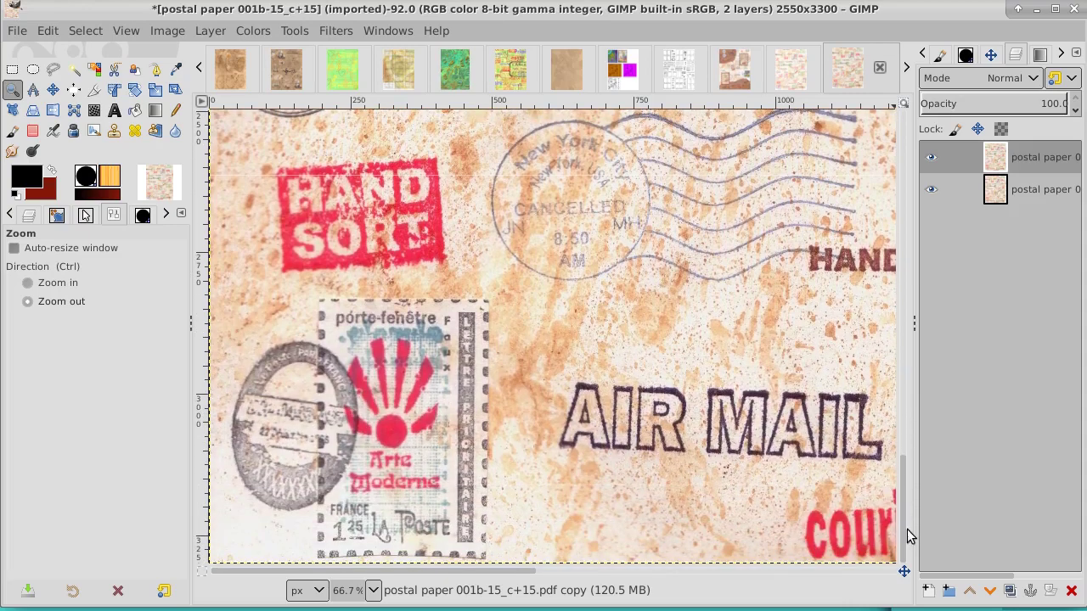
Step: Add a blank transparent layer named 'Layer' above the two postal paper layers
{"action": "left_click", "coordinate": [928, 592]}
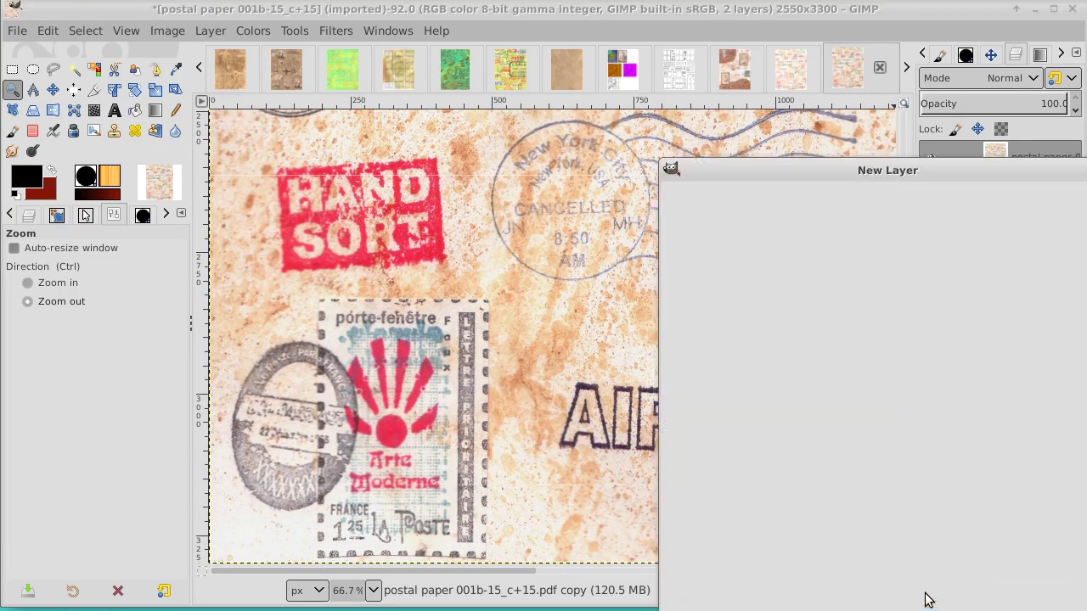
{"action": "key", "text": "Return"}
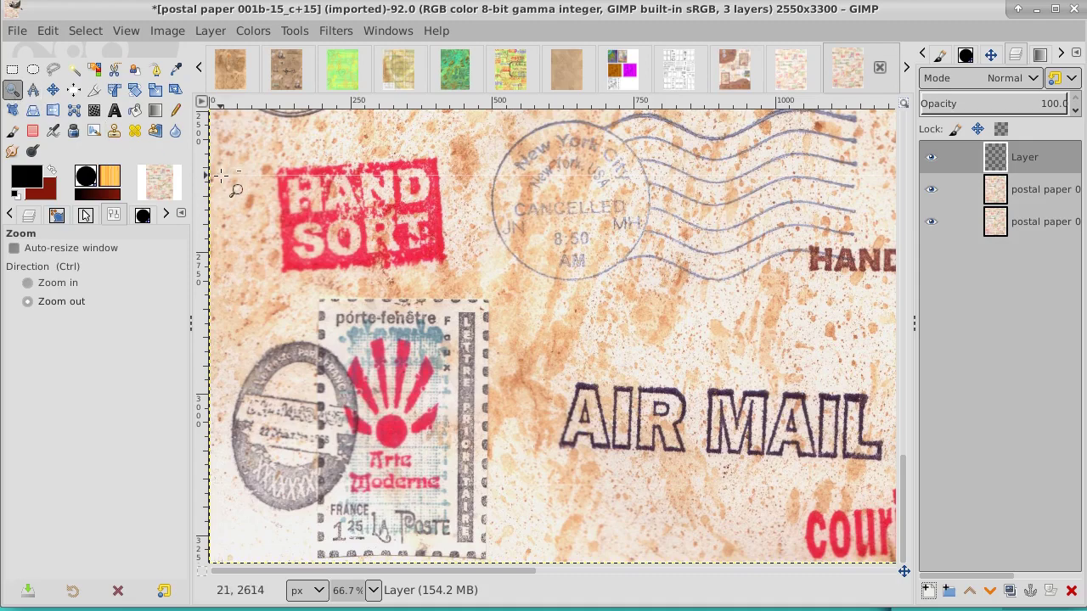
{"action": "key", "text": "shift+ctrl+n"}
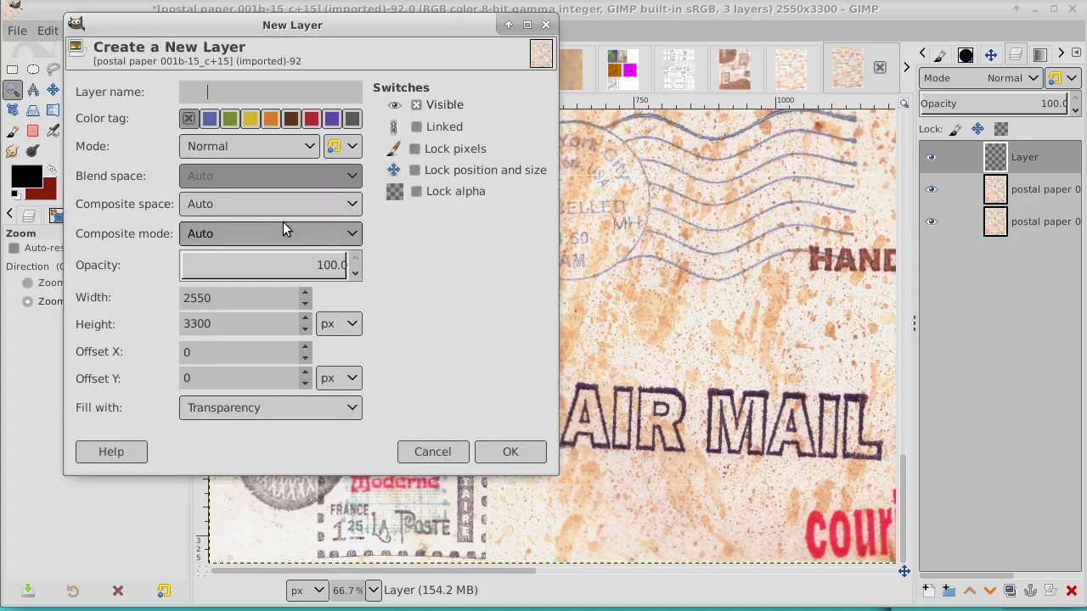
{"action": "left_click", "coordinate": [546, 24]}
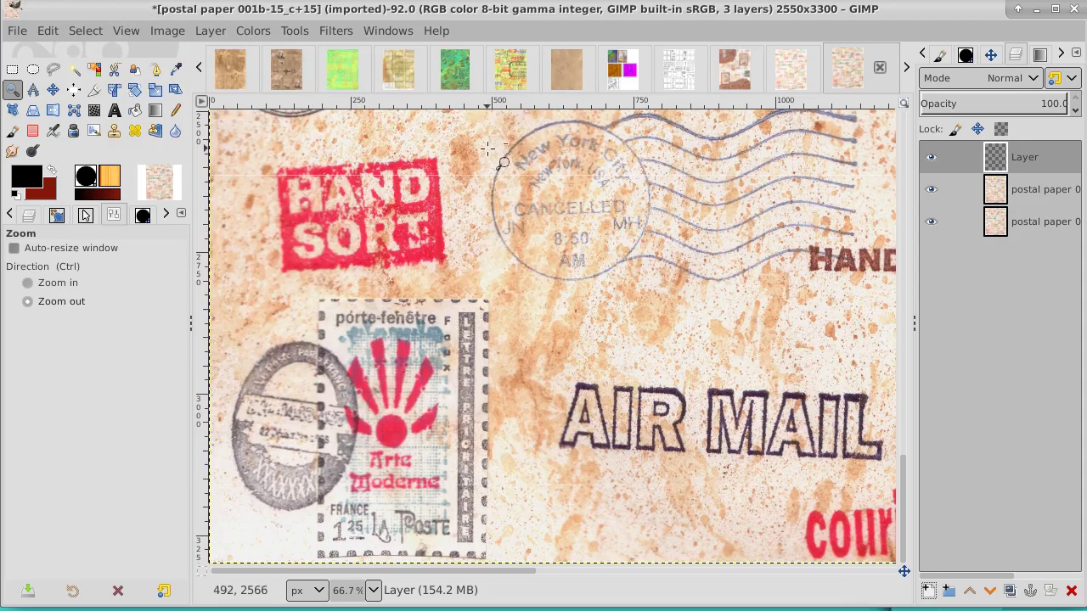
Step: Zoom in close on the left end of the white seam line at the image's left edge
{"action": "left_click", "coordinate": [53, 89]}
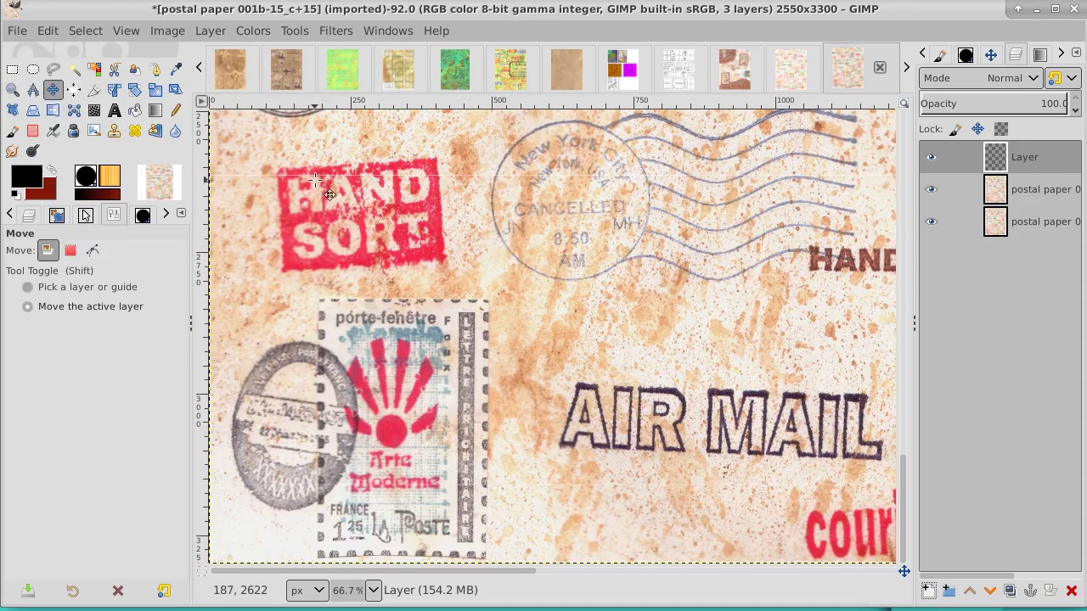
{"action": "mouse_move", "coordinate": [316, 181]}
{"action": "left_mouse_down"}
{"action": "mouse_move", "coordinate": [368, 293]}
{"action": "mouse_move", "coordinate": [343, 311]}
{"action": "left_mouse_up"}
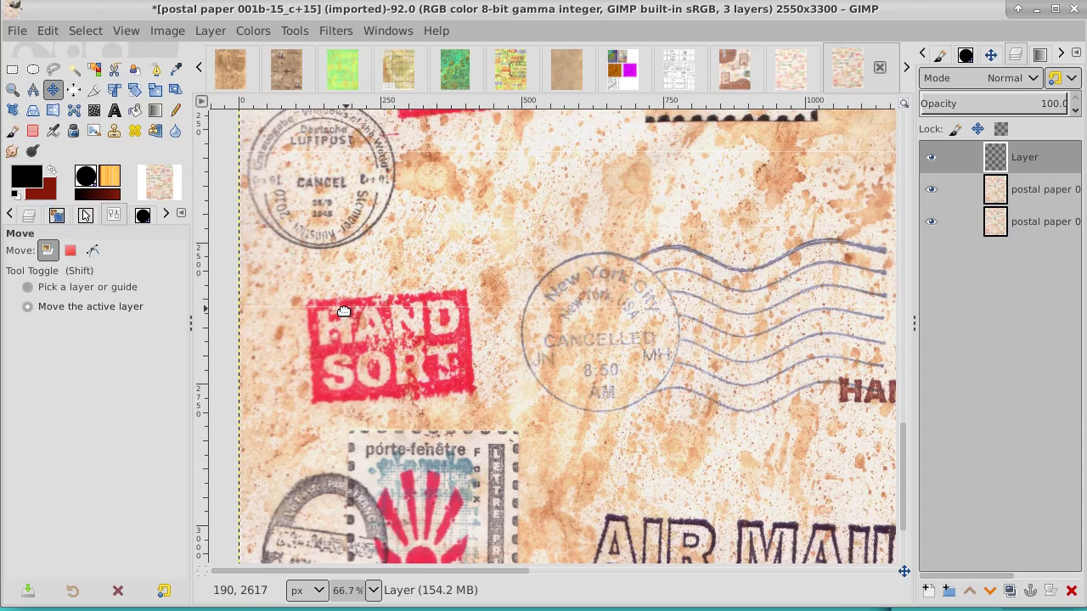
{"action": "left_click", "coordinate": [14, 89]}
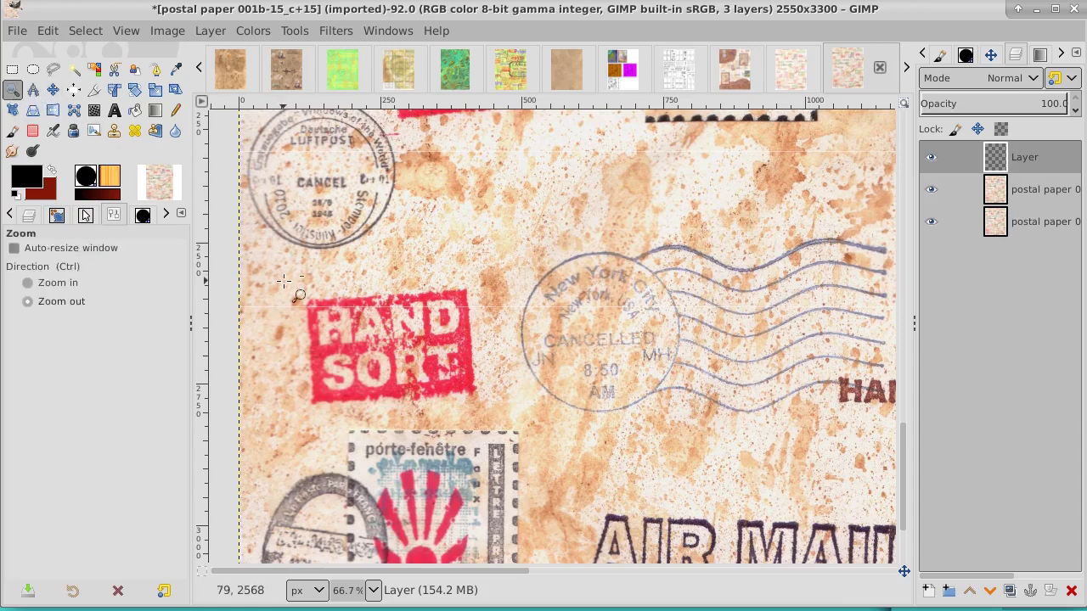
{"action": "left_click", "coordinate": [285, 281]}
{"action": "left_click", "coordinate": [285, 281]}
{"action": "left_click", "coordinate": [285, 281]}
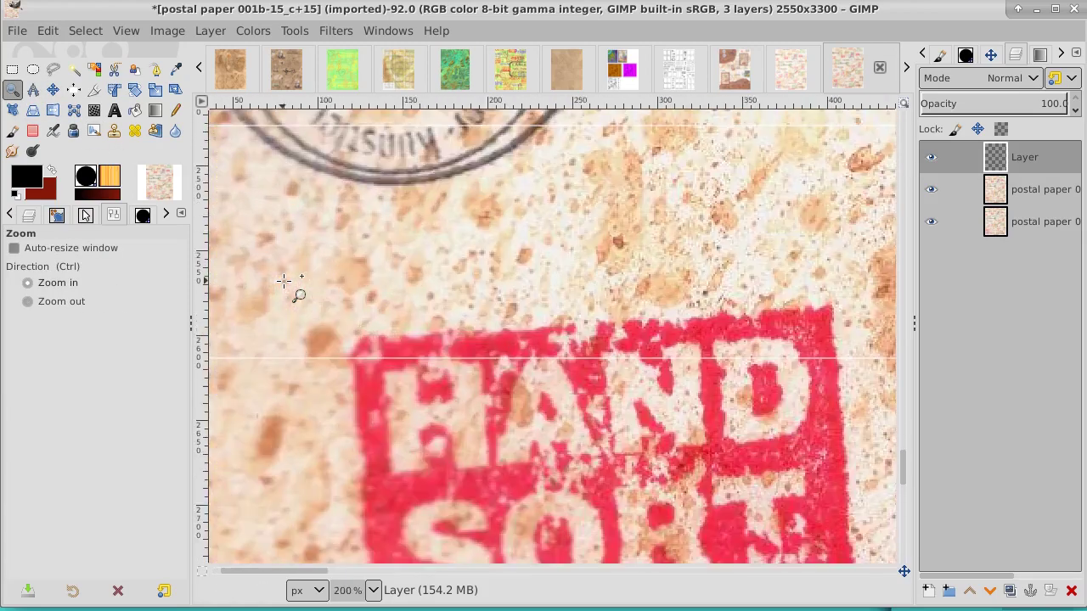
{"action": "left_click", "coordinate": [285, 281]}
{"action": "left_click", "coordinate": [285, 281]}
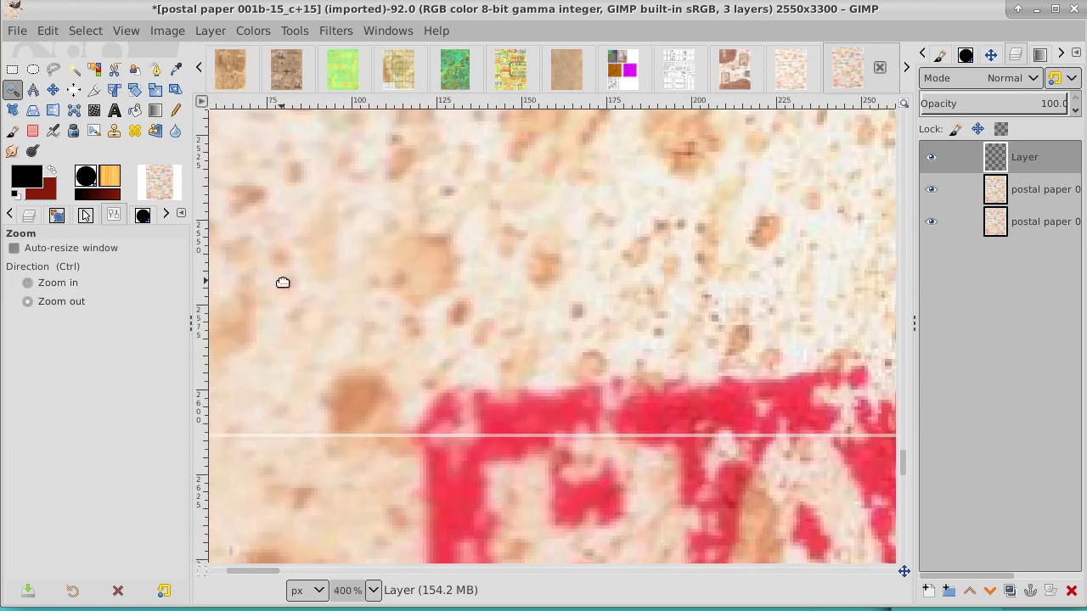
{"action": "mouse_move", "coordinate": [285, 281]}
{"action": "left_mouse_down"}
{"action": "mouse_move", "coordinate": [556, 147]}
{"action": "mouse_move", "coordinate": [495, 121]}
{"action": "left_mouse_up"}
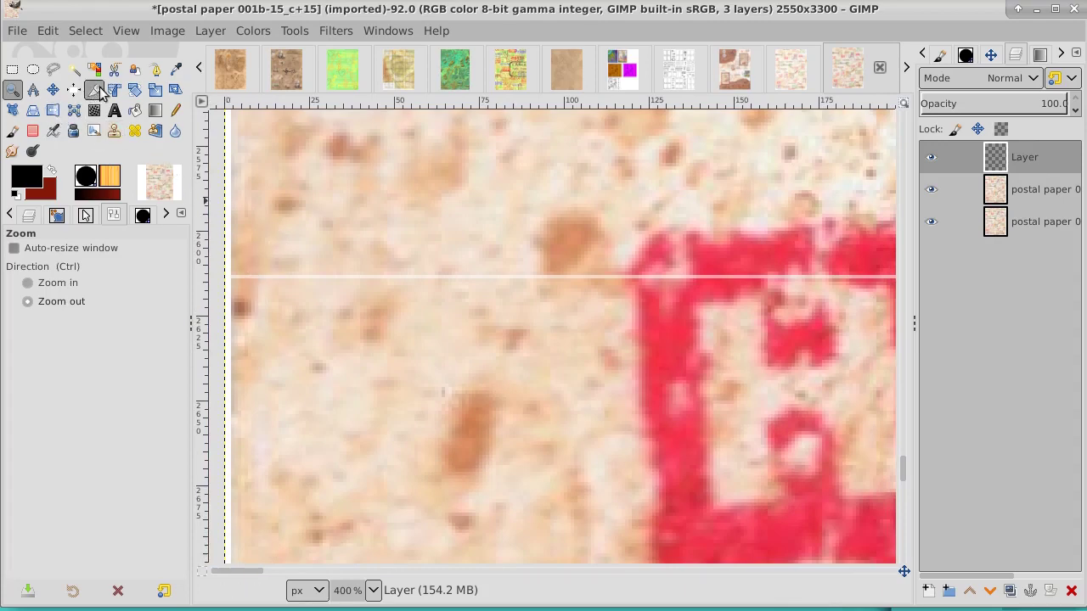
Step: Lay a two-point straight path along the seam from the left edge to the right edge
{"action": "left_click", "coordinate": [156, 71]}
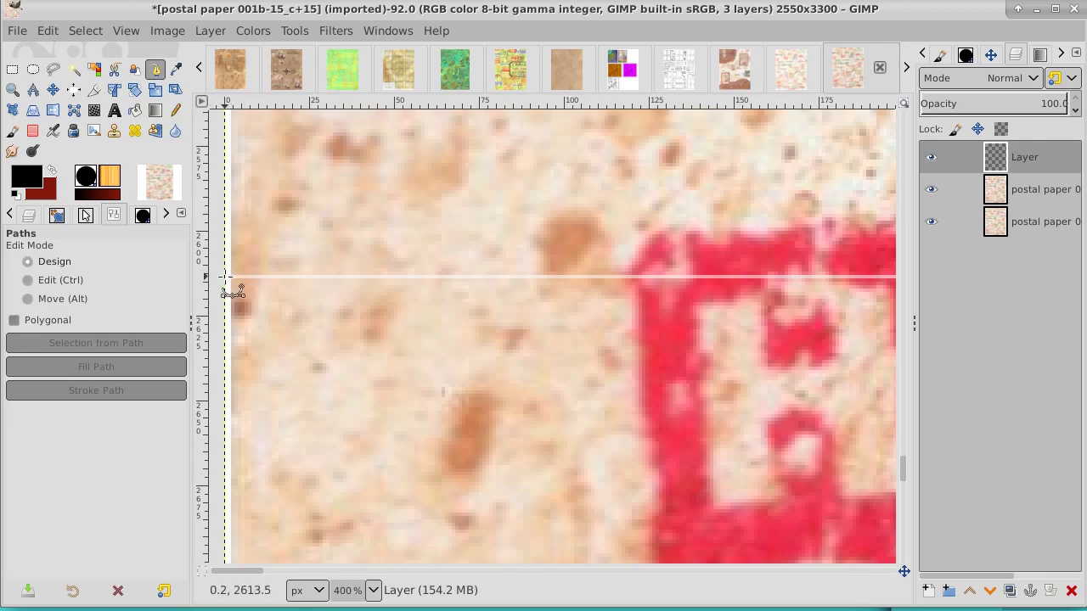
{"action": "left_click", "coordinate": [176, 110]}
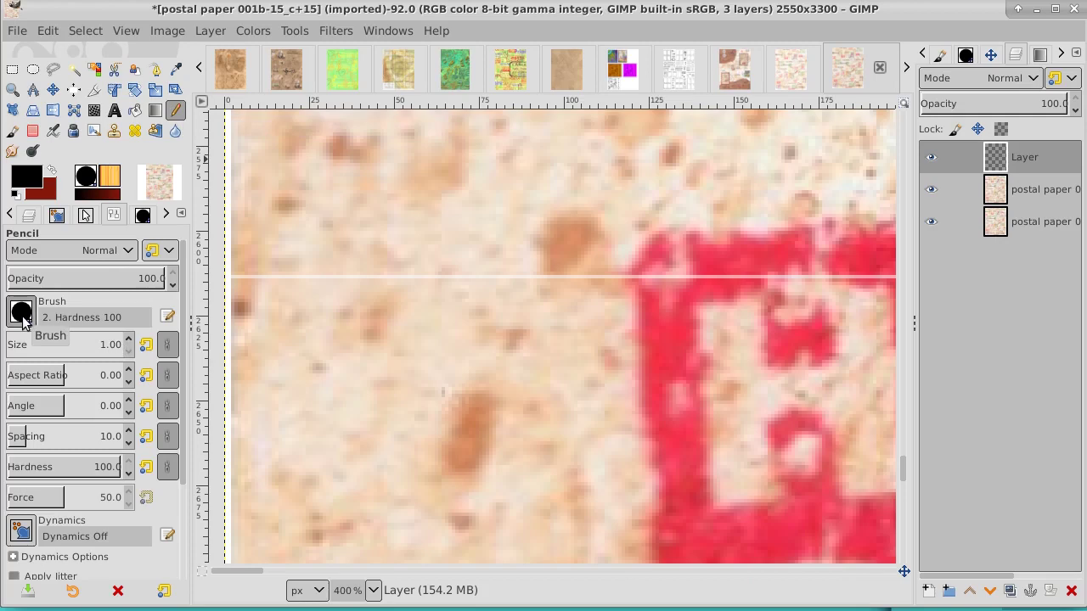
{"action": "left_click", "coordinate": [155, 69]}
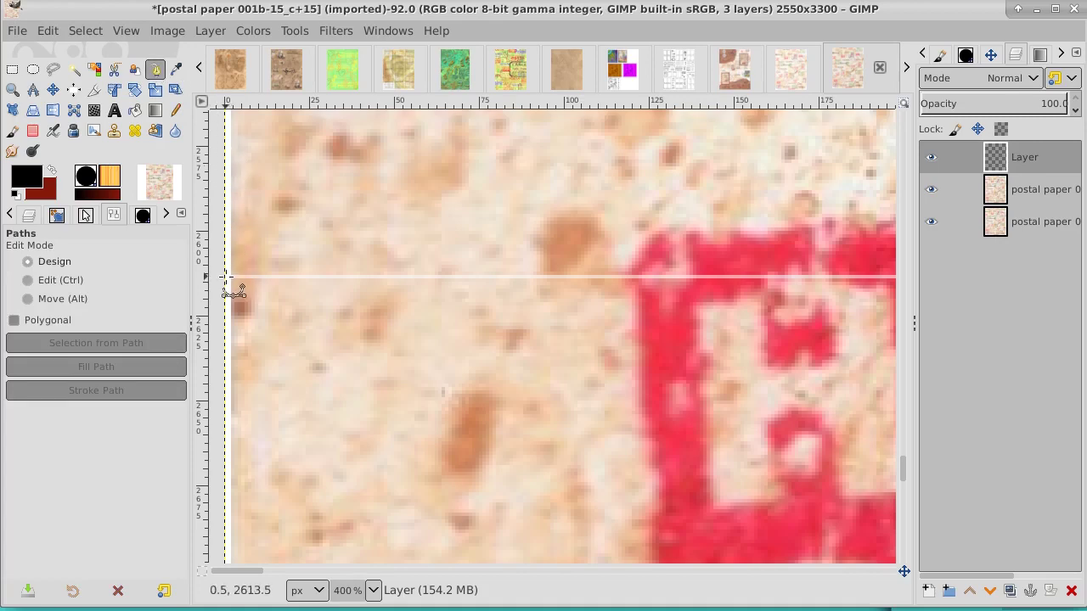
{"action": "left_click", "coordinate": [226, 276]}
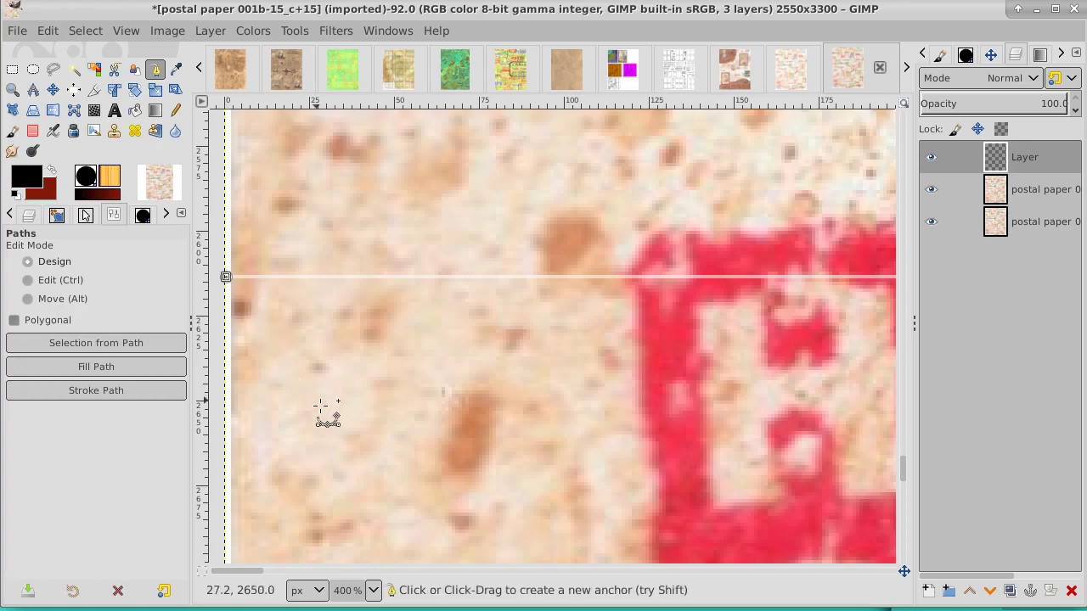
{"action": "mouse_move", "coordinate": [251, 577]}
{"action": "left_mouse_down"}
{"action": "mouse_move", "coordinate": [844, 575]}
{"action": "mouse_move", "coordinate": [937, 586]}
{"action": "left_mouse_up"}
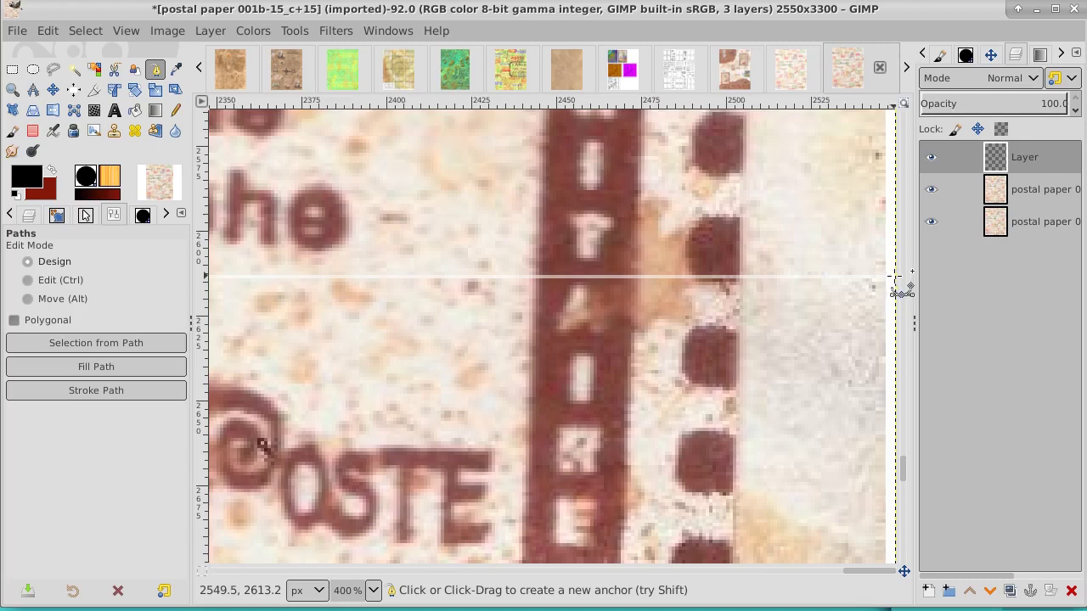
{"action": "left_click", "coordinate": [893, 276]}
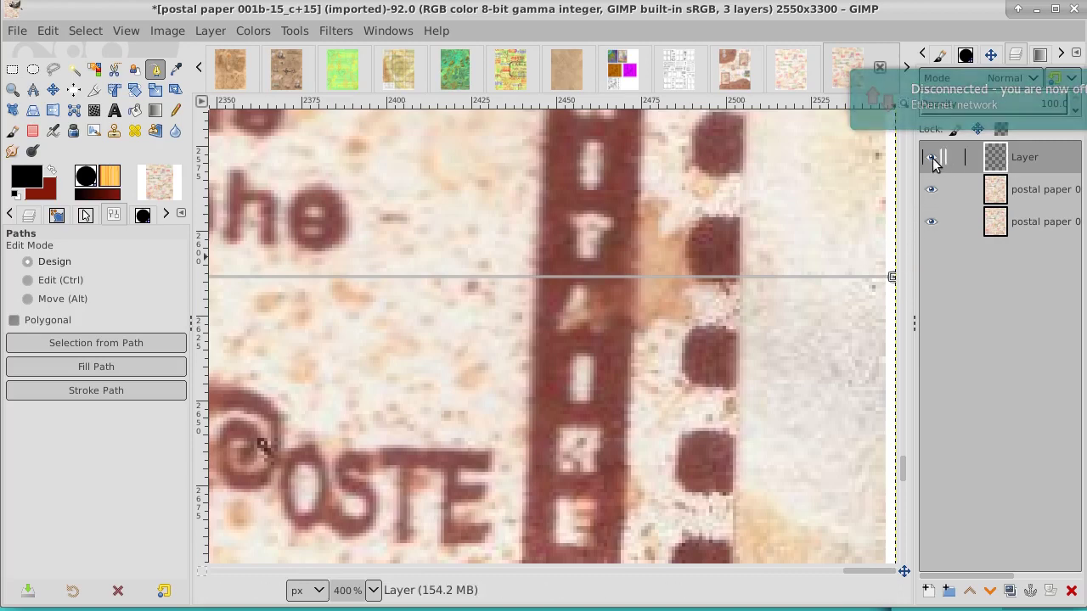
Step: Stroke the path with the Pencil to paint a thin black line over the seam
{"action": "left_click", "coordinate": [47, 31]}
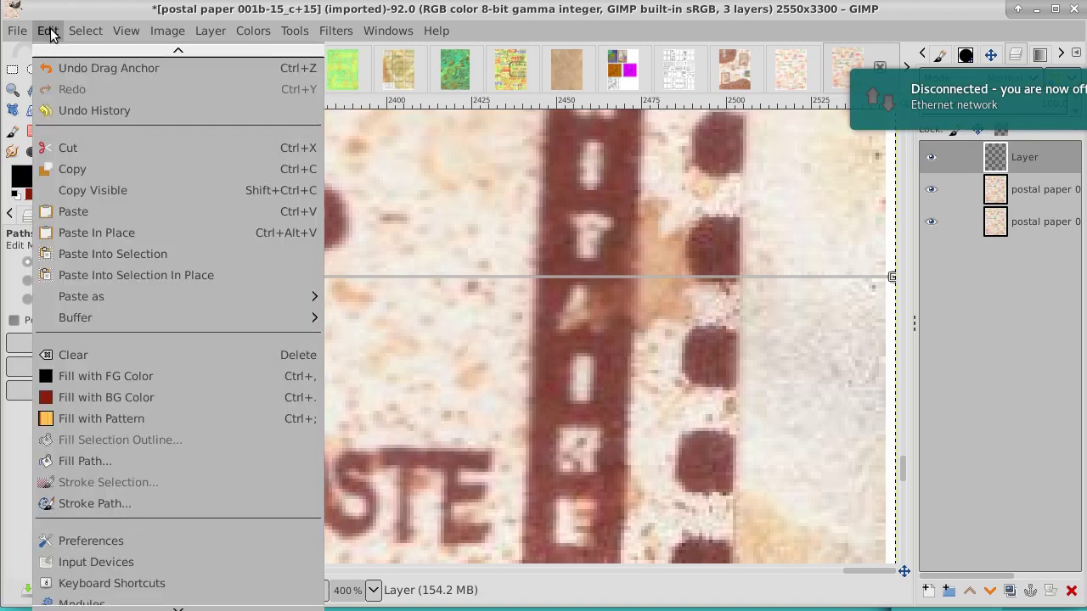
{"action": "left_click", "coordinate": [73, 500]}
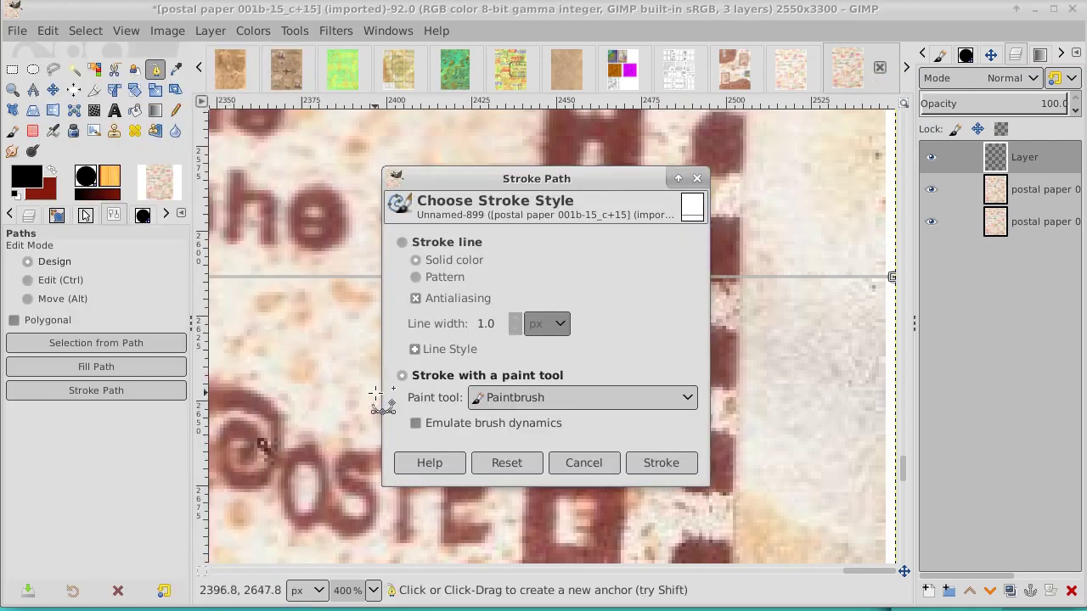
{"action": "left_click", "coordinate": [686, 398]}
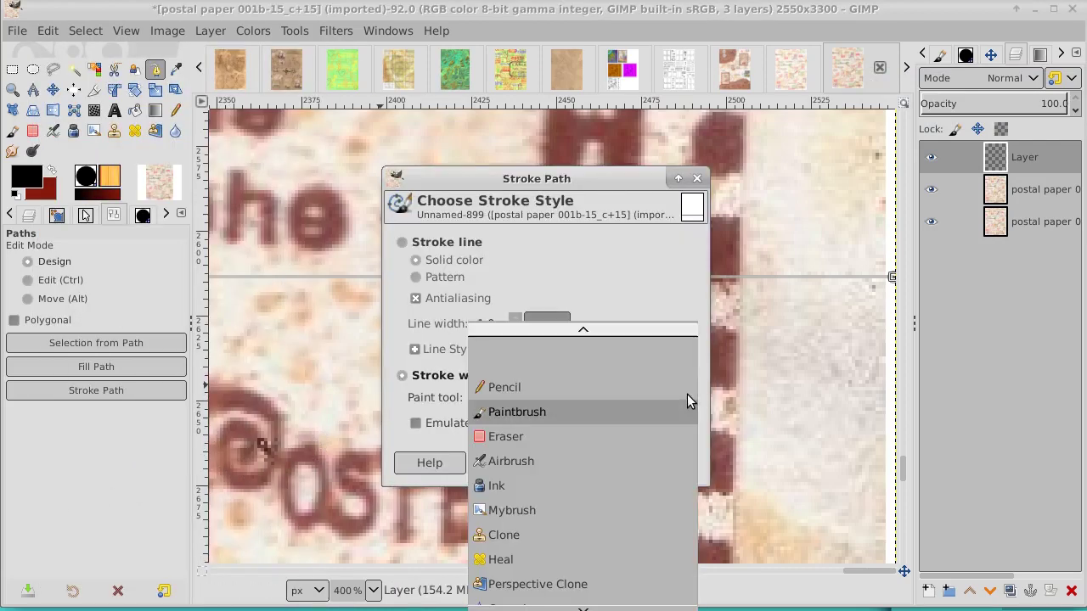
{"action": "left_click", "coordinate": [634, 387]}
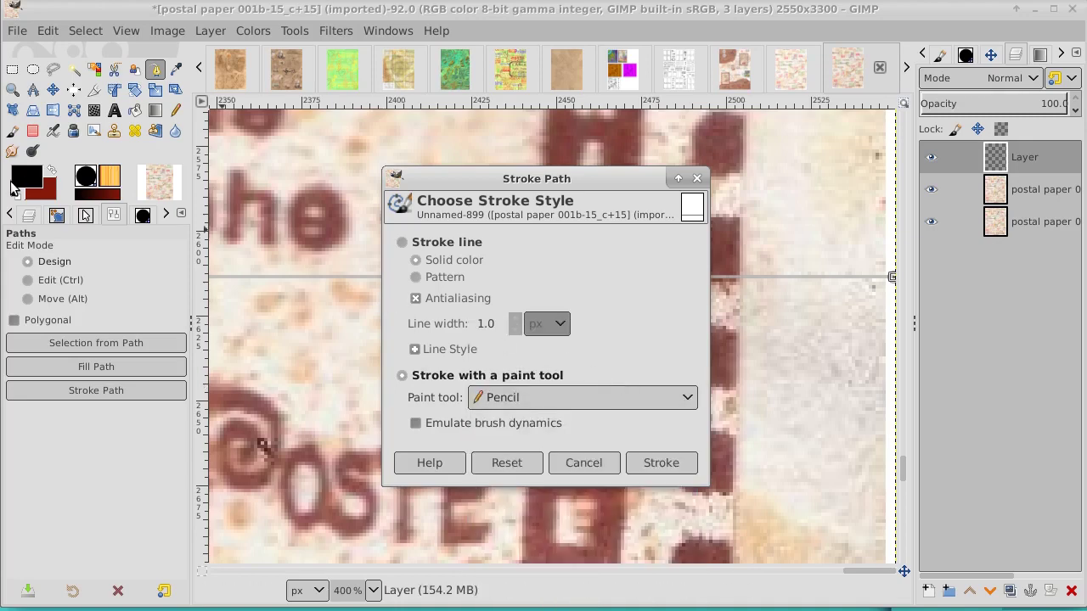
{"action": "left_click", "coordinate": [652, 463]}
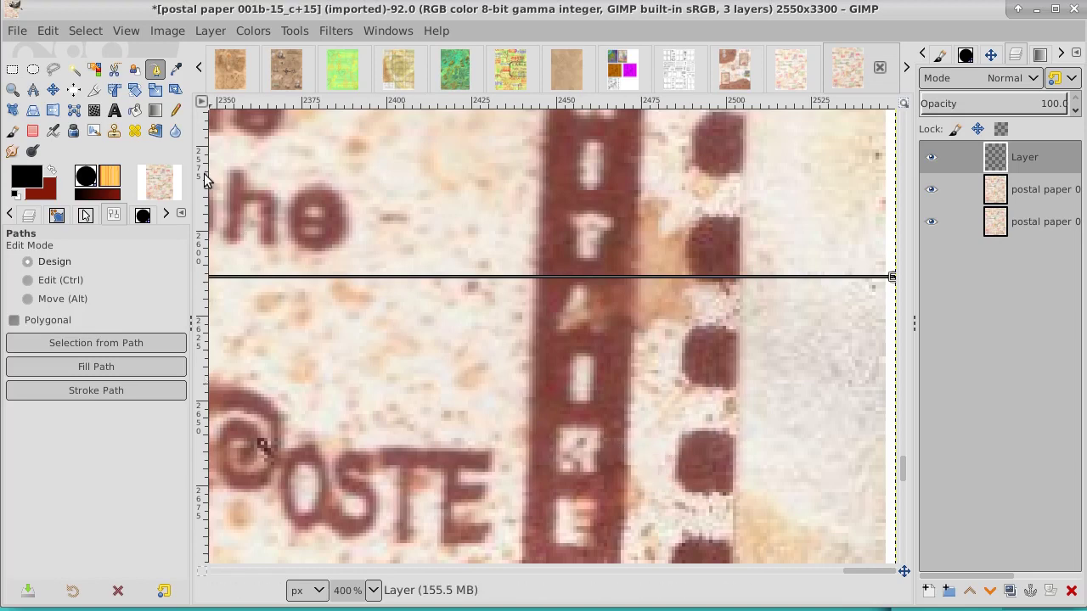
{"action": "left_click", "coordinate": [54, 90]}
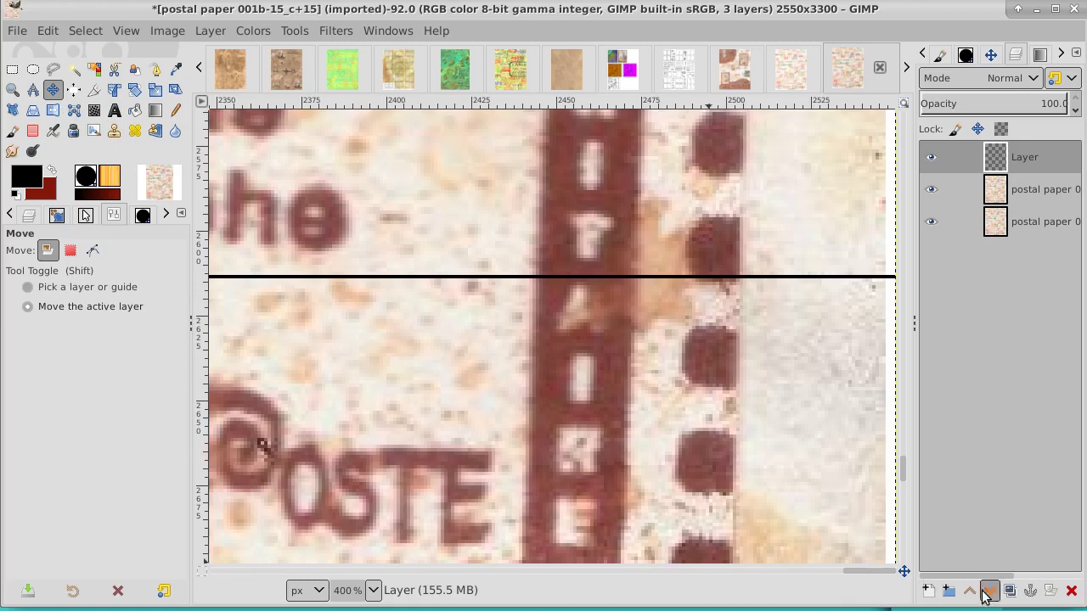
Step: Duplicate the line layer, Fuzzy Select its black line, then activate the upper postal paper layer
{"action": "left_click", "coordinate": [1011, 592]}
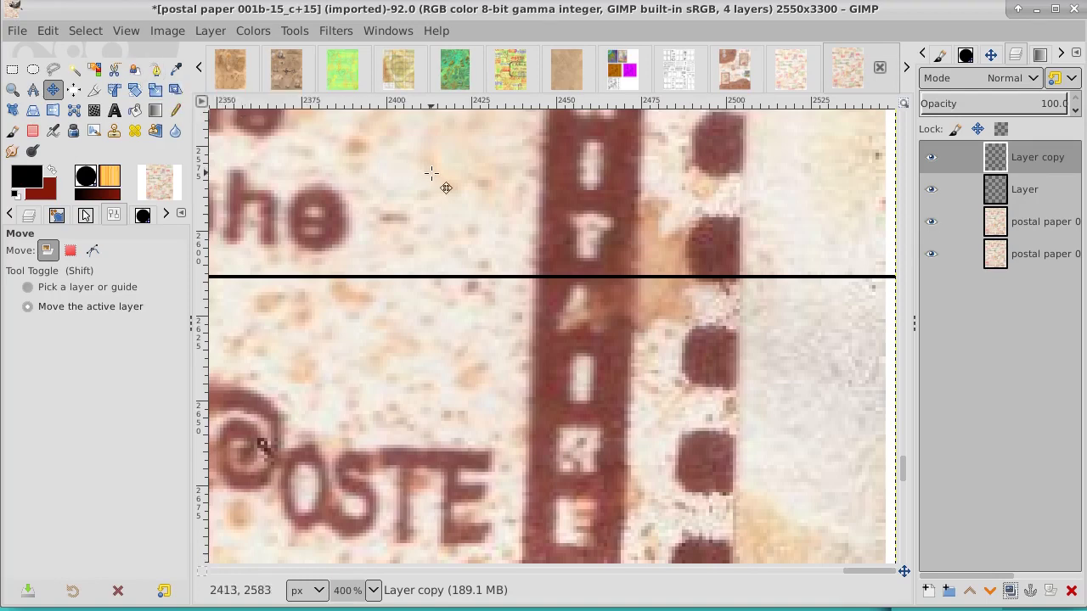
{"action": "left_click", "coordinate": [73, 71]}
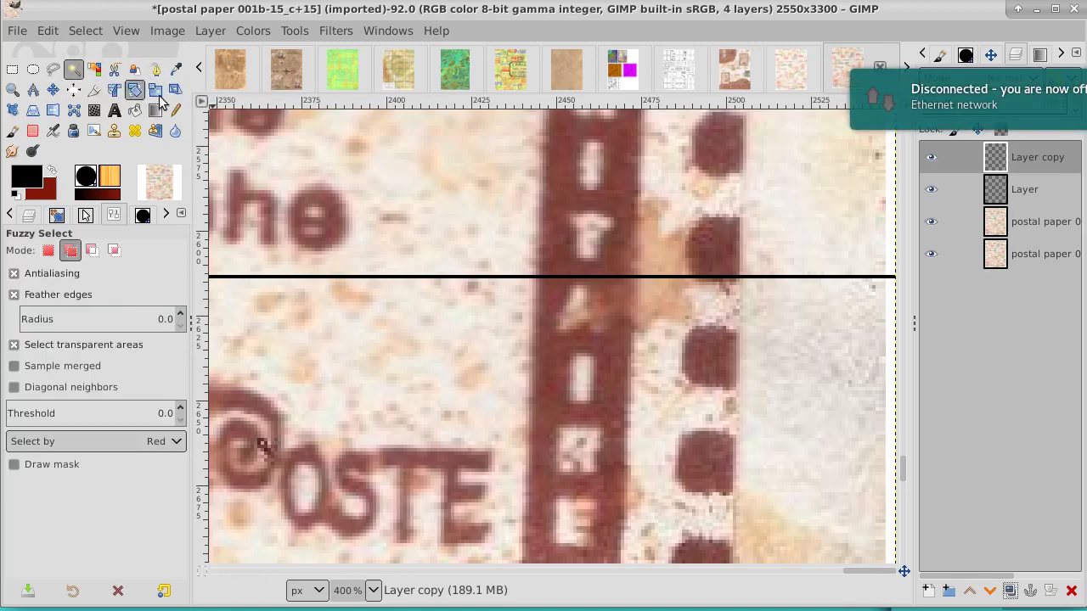
{"action": "left_click", "coordinate": [935, 190]}
{"action": "left_click", "coordinate": [1045, 194]}
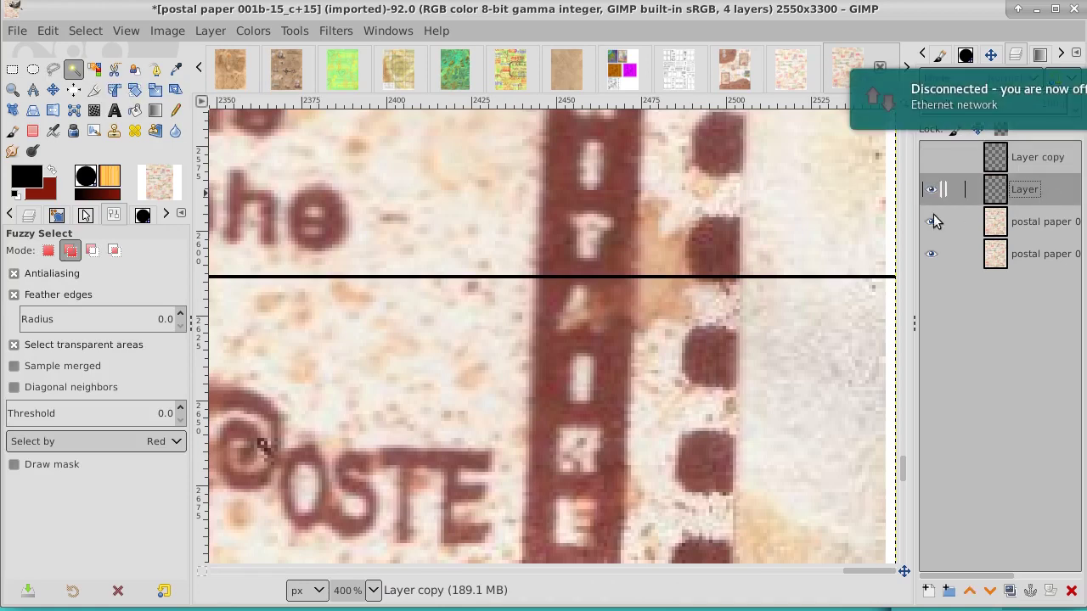
{"action": "left_click", "coordinate": [833, 273]}
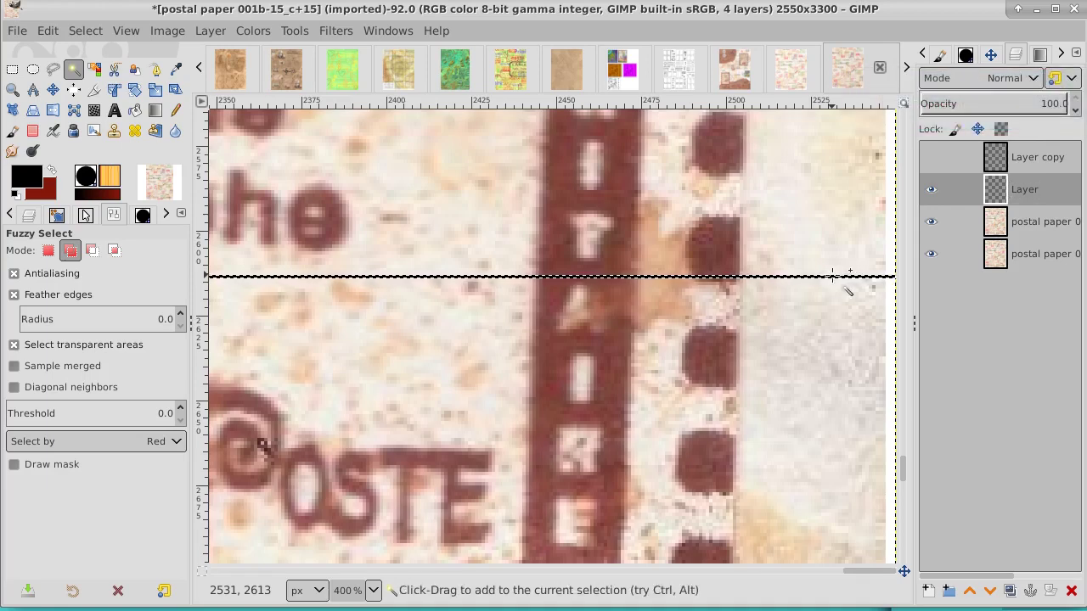
{"action": "mouse_move", "coordinate": [1035, 221]}
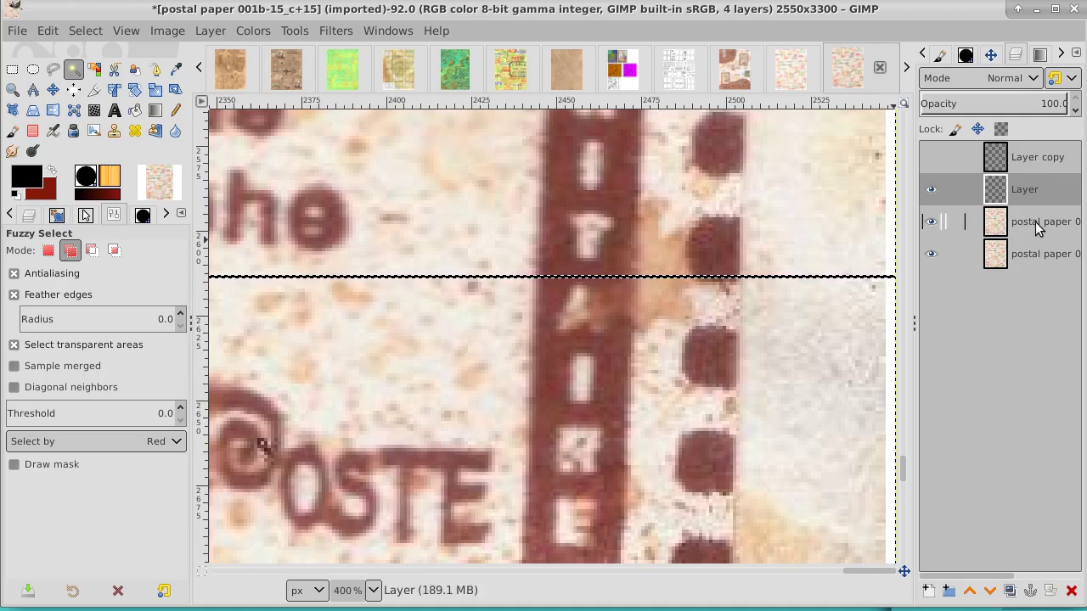
{"action": "left_click", "coordinate": [1035, 222]}
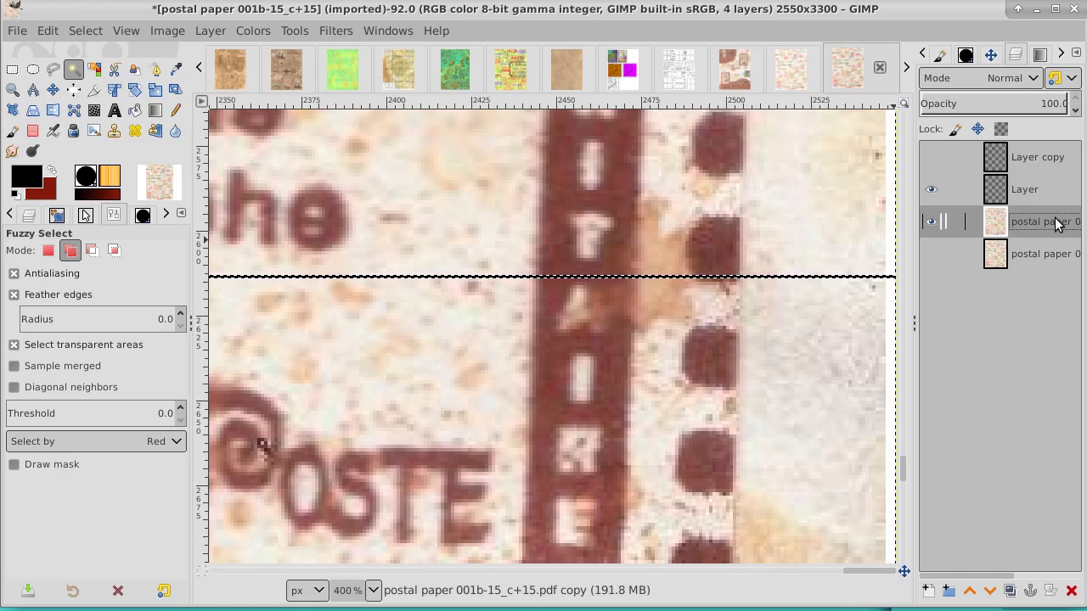
Step: Clear the selection, hide the line layer, and make the bottom postal paper layer visible
{"action": "left_click", "coordinate": [87, 34]}
{"action": "left_click", "coordinate": [103, 76]}
{"action": "left_click", "coordinate": [931, 189]}
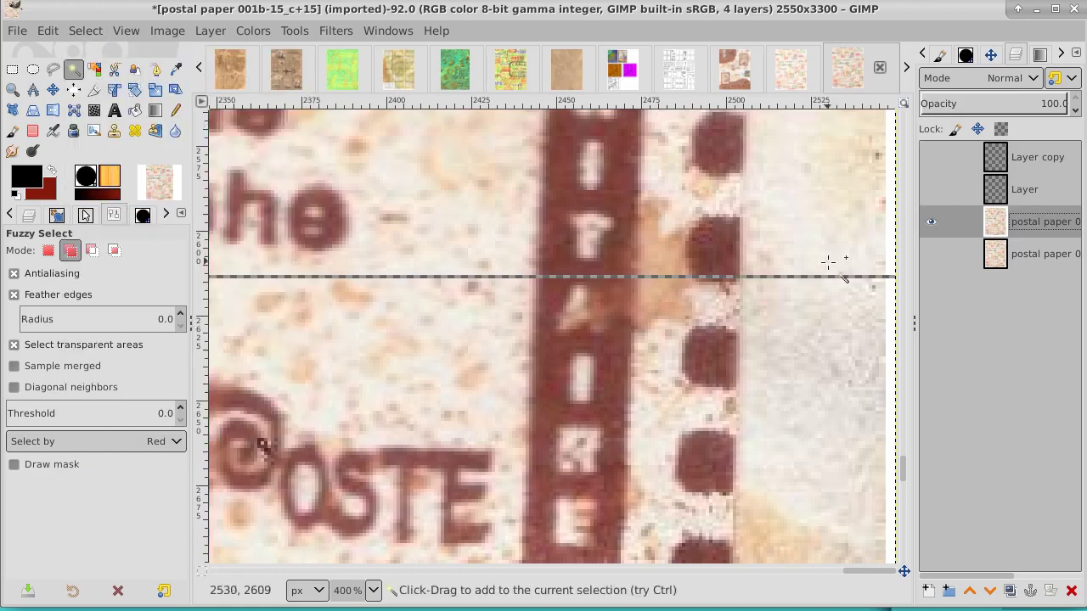
{"action": "left_click", "coordinate": [935, 192]}
{"action": "left_click", "coordinate": [1023, 187]}
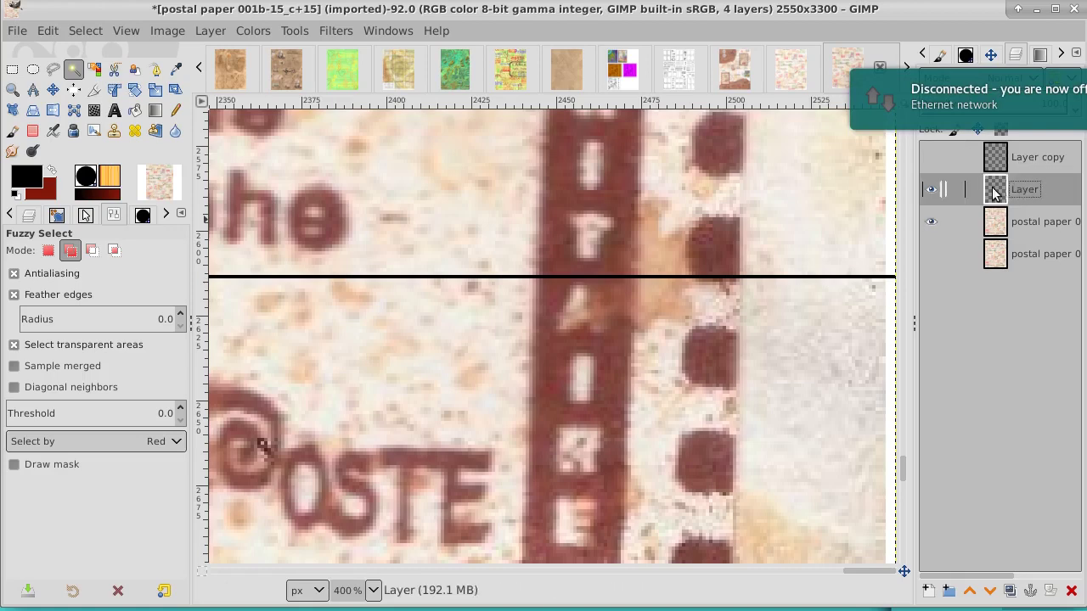
{"action": "left_click", "coordinate": [931, 191]}
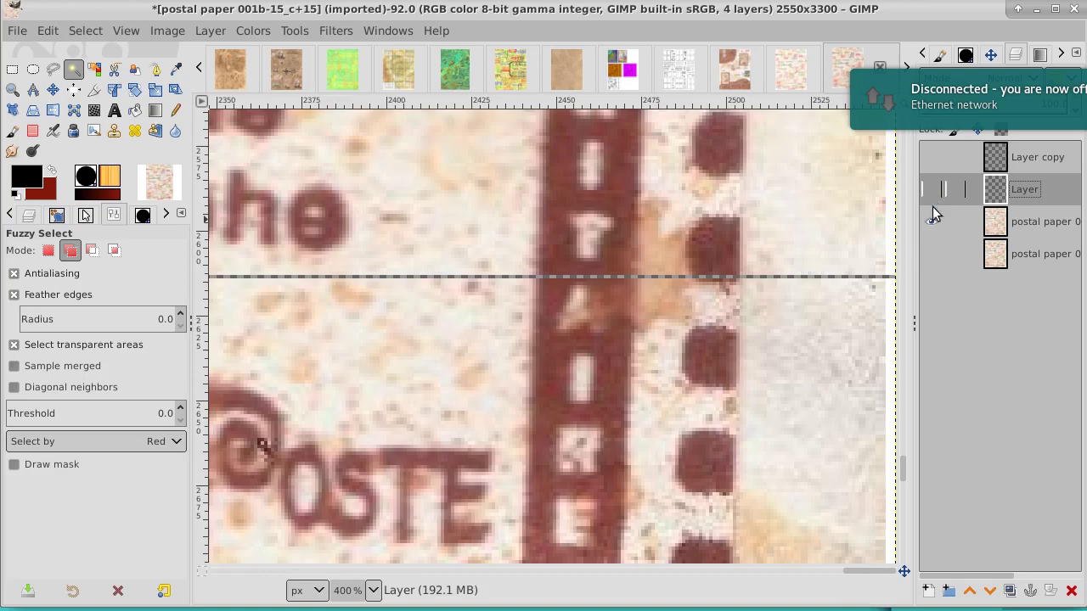
{"action": "left_click", "coordinate": [1047, 229]}
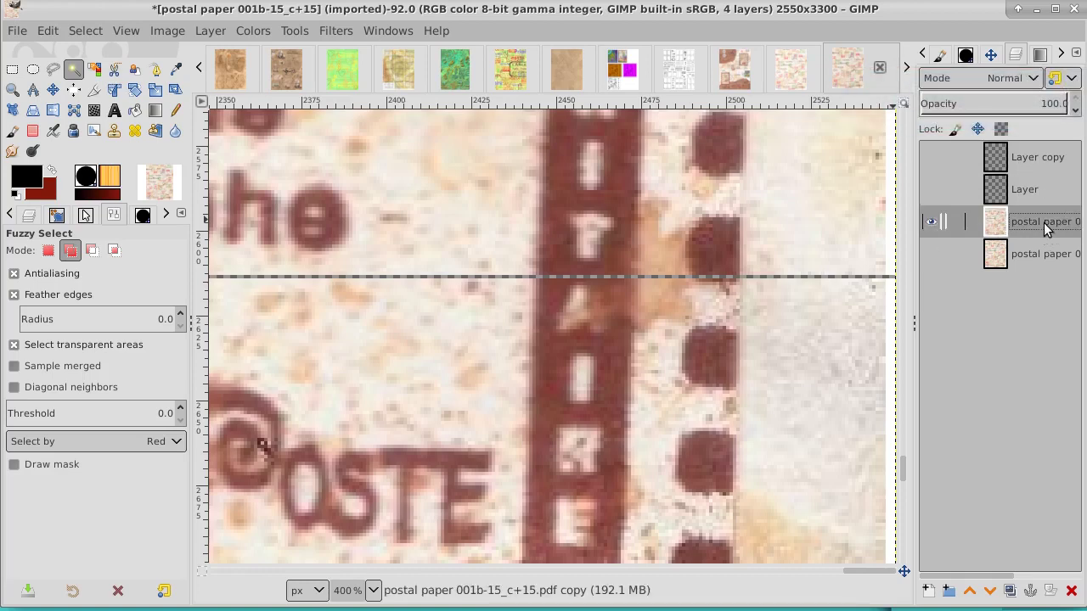
{"action": "left_click", "coordinate": [932, 259]}
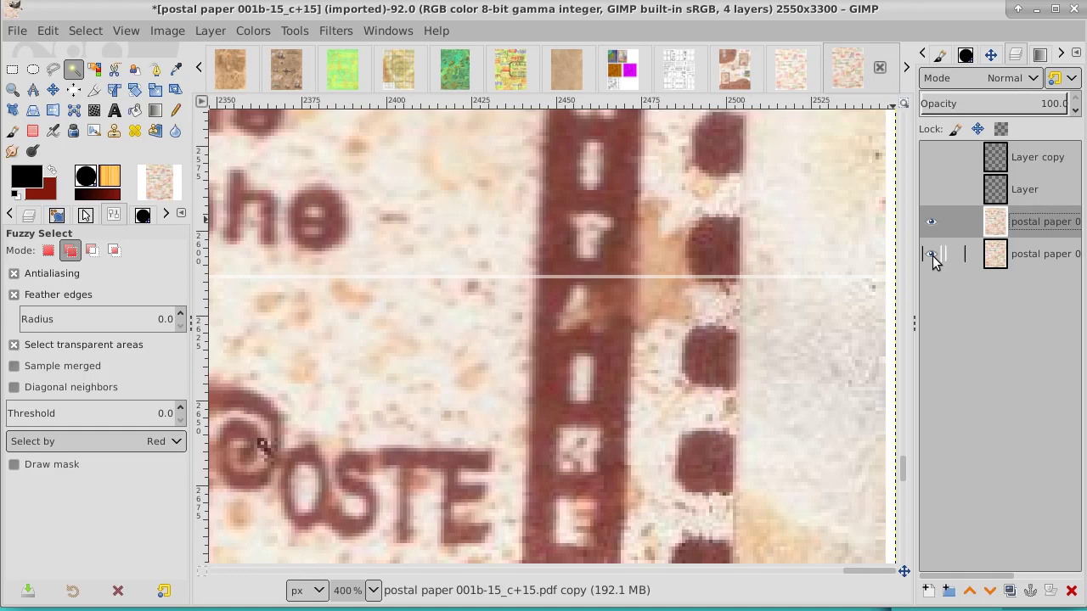
Step: Nudge the bottom postal paper layer down 1 pixel so the white seam disappears
{"action": "left_click", "coordinate": [1034, 257]}
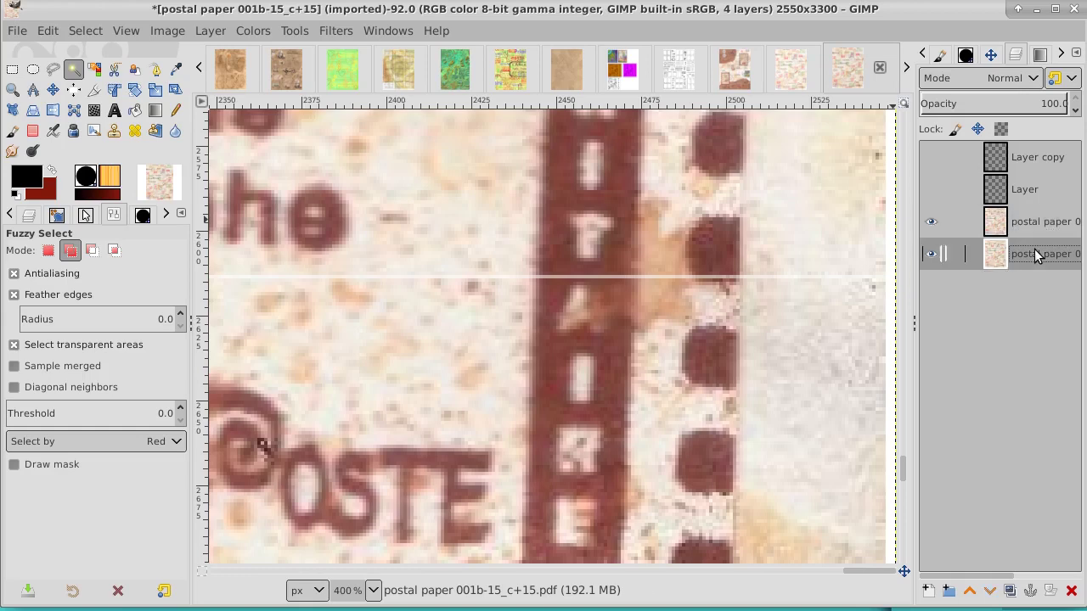
{"action": "left_click", "coordinate": [51, 90]}
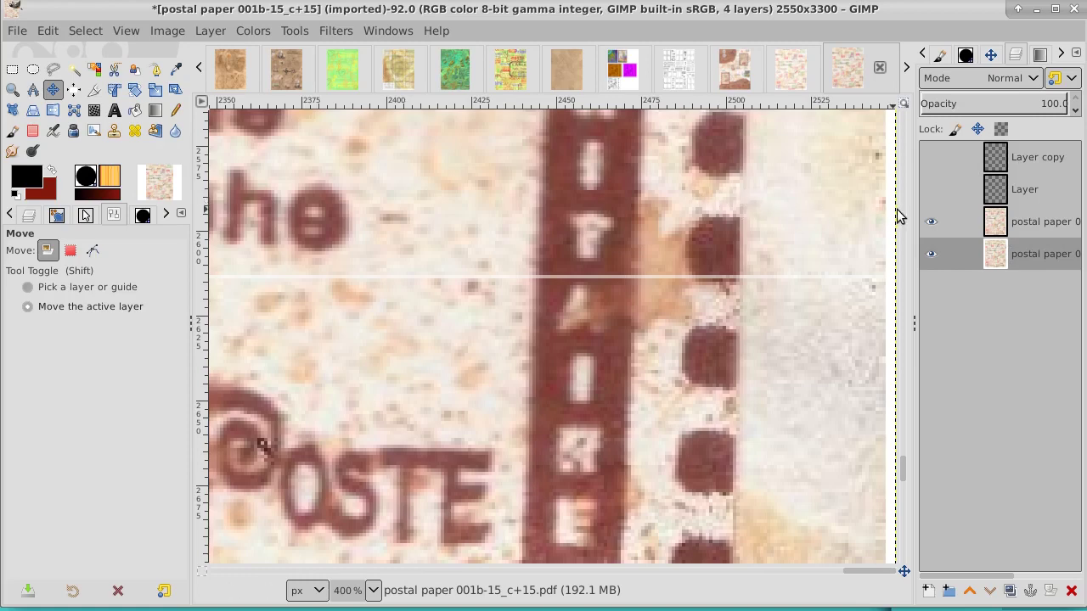
{"action": "left_click", "coordinate": [931, 222]}
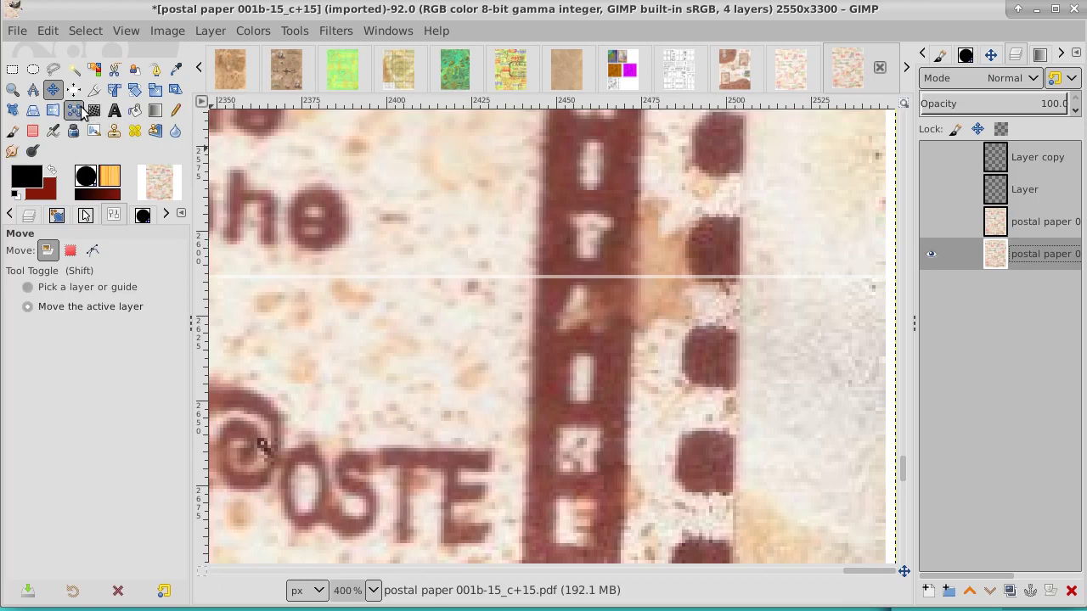
{"action": "left_click", "coordinate": [745, 213]}
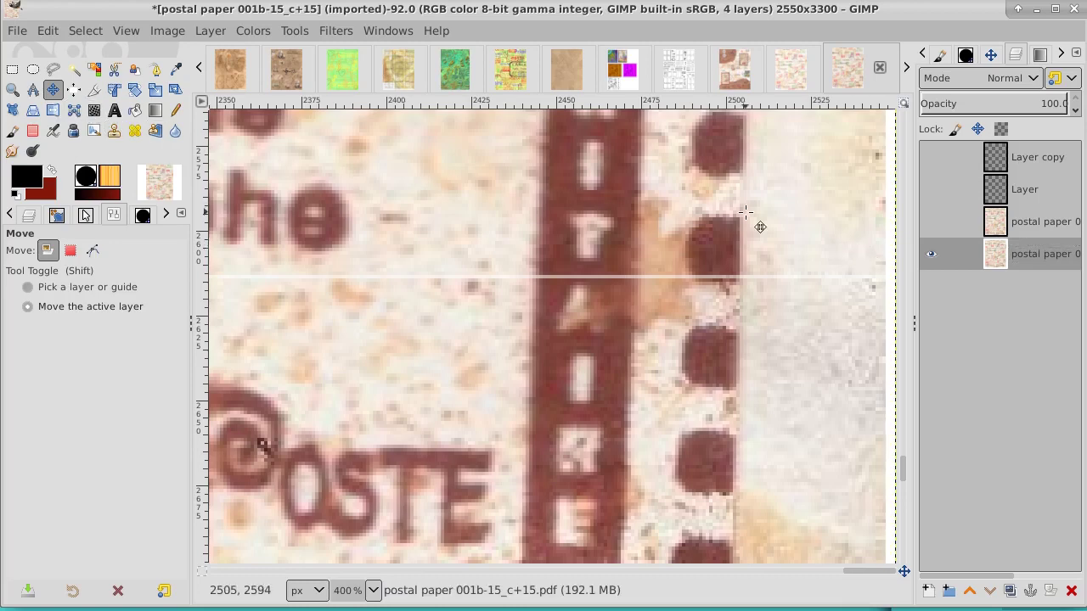
{"action": "key", "text": "Down"}
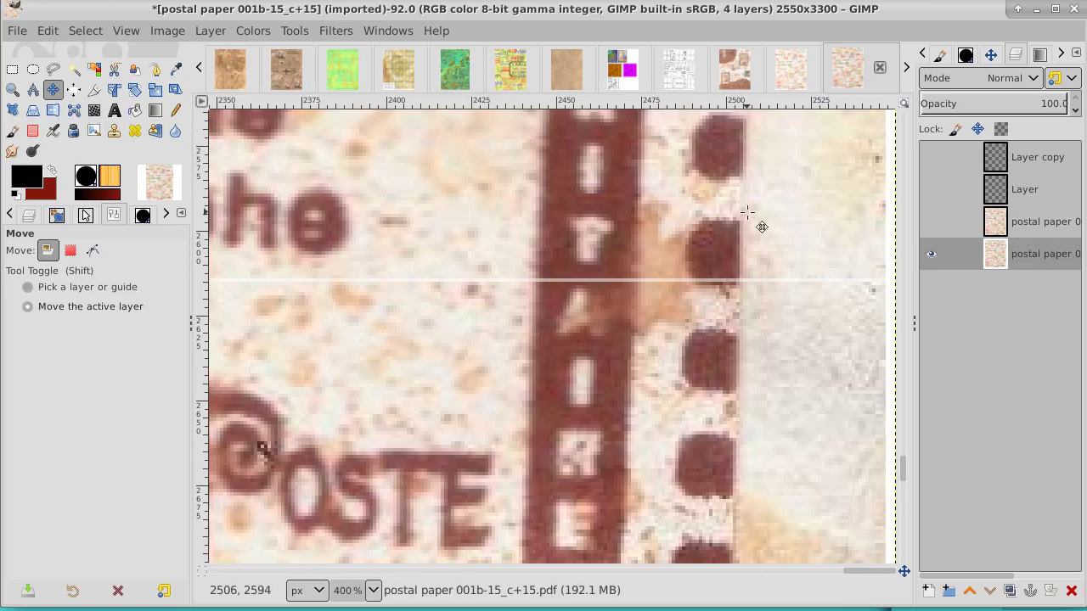
{"action": "left_click", "coordinate": [929, 226]}
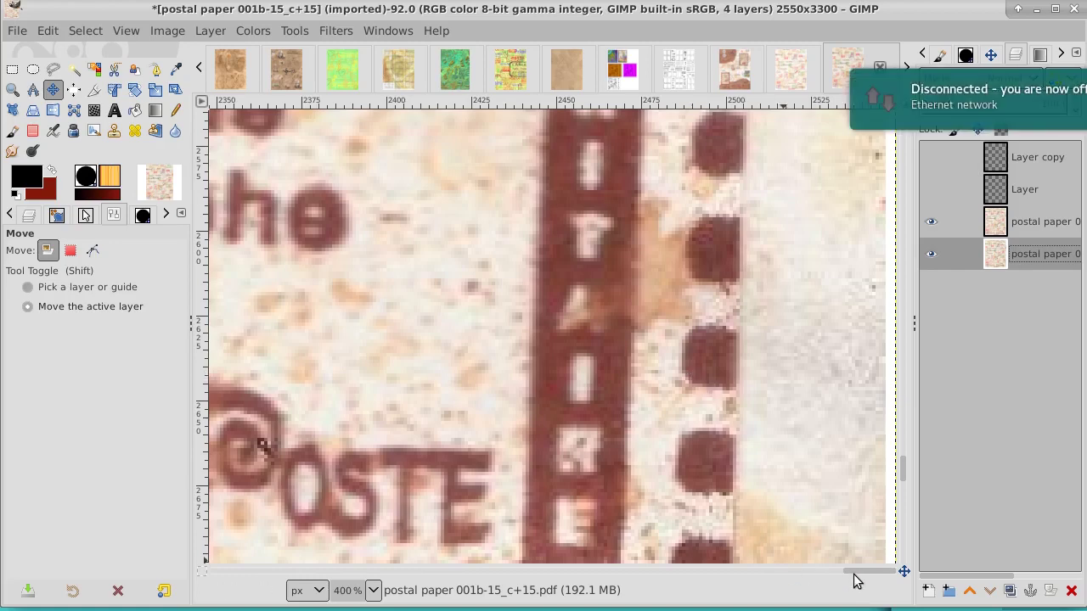
{"action": "mouse_move", "coordinate": [854, 572]}
{"action": "left_mouse_down"}
{"action": "mouse_move", "coordinate": [417, 573]}
{"action": "mouse_move", "coordinate": [221, 548]}
{"action": "left_mouse_up"}
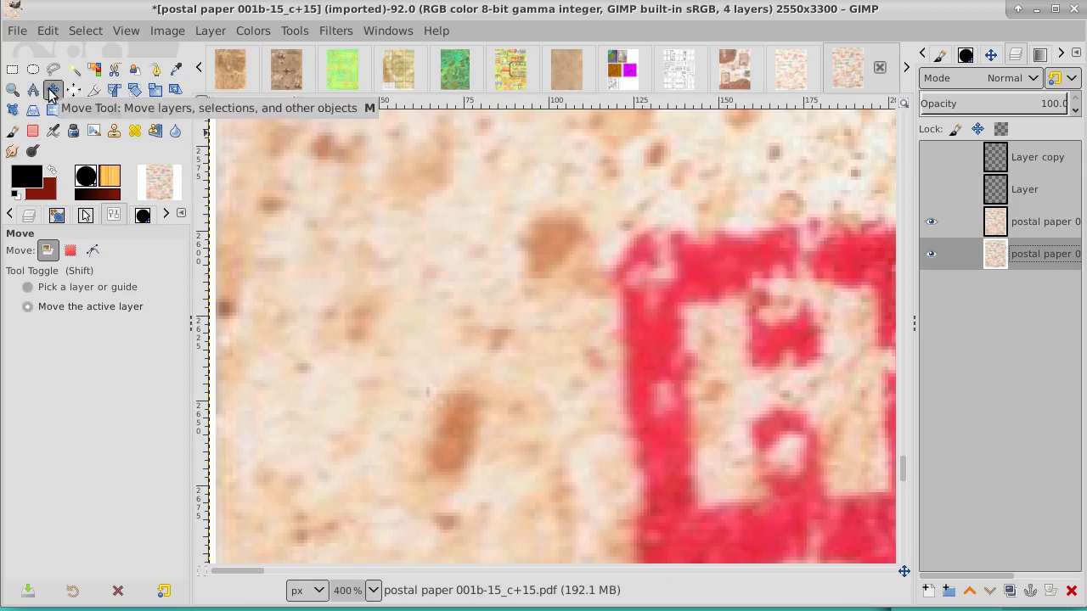
Step: Zoom out twice to 150% so the whole HAND SORT stamp is visible
{"action": "left_click", "coordinate": [12, 89]}
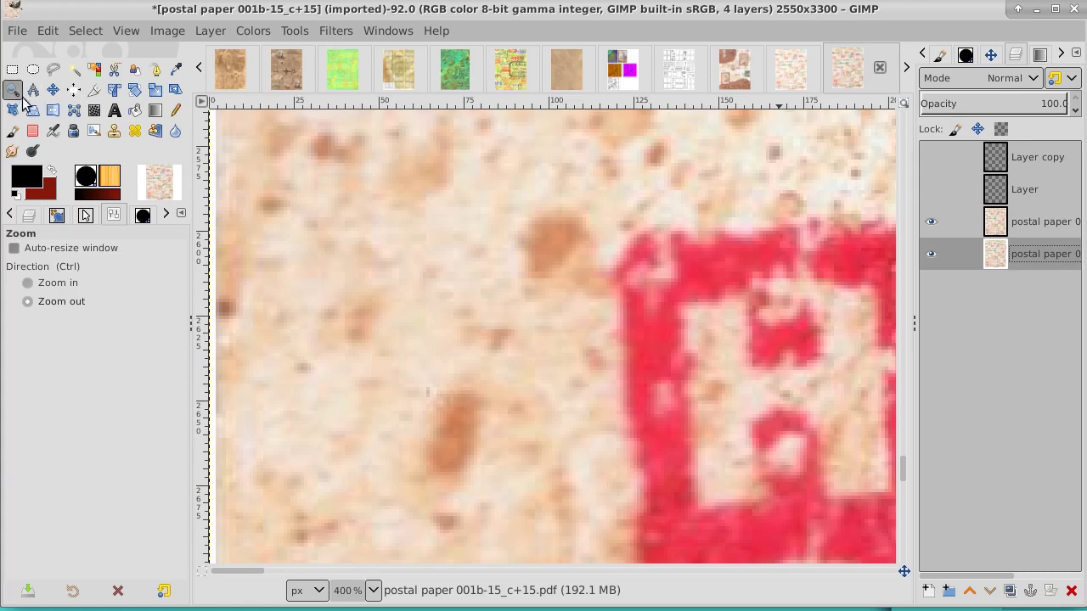
{"action": "left_click", "coordinate": [329, 201]}
{"action": "left_click", "coordinate": [329, 201]}
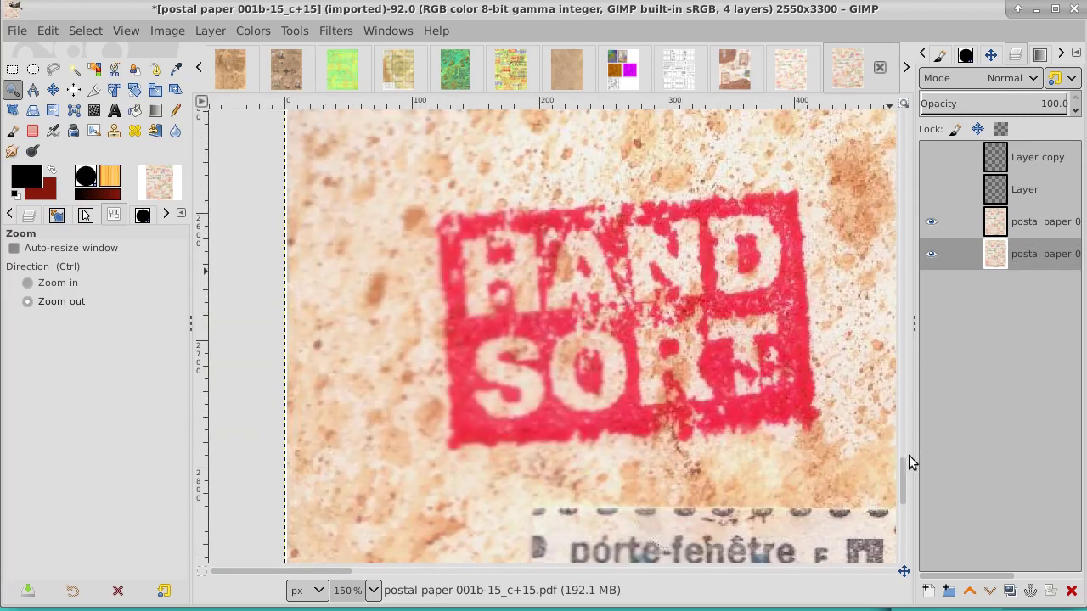
Step: Toggle the upper postal paper layer to compare, then show the line layer above HAND SORT
{"action": "left_click_drag", "start_coordinate": [901, 471], "coordinate": [903, 428]}
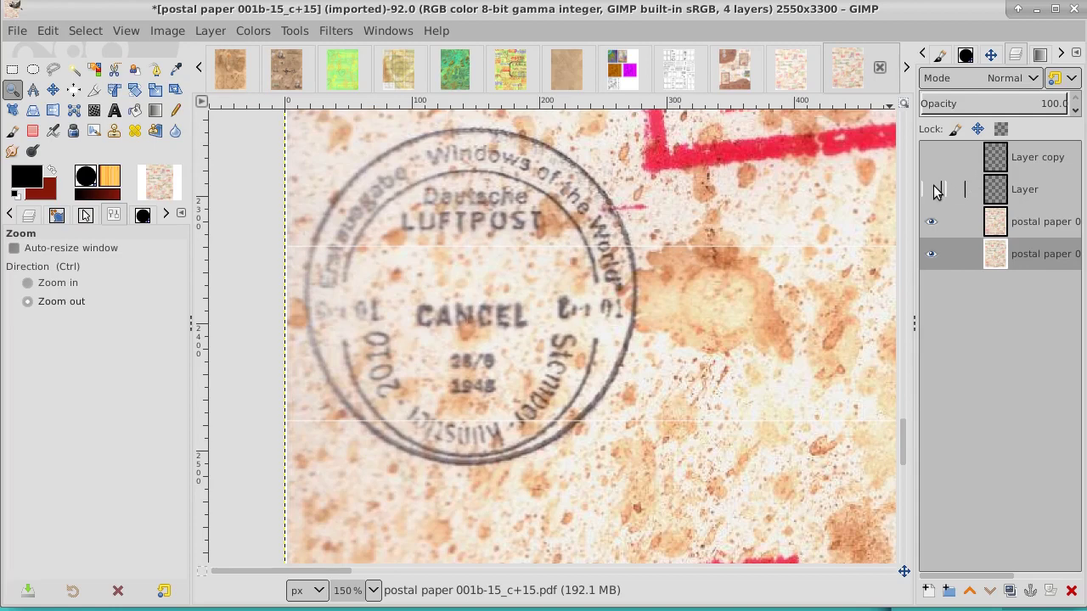
{"action": "left_click", "coordinate": [1061, 226]}
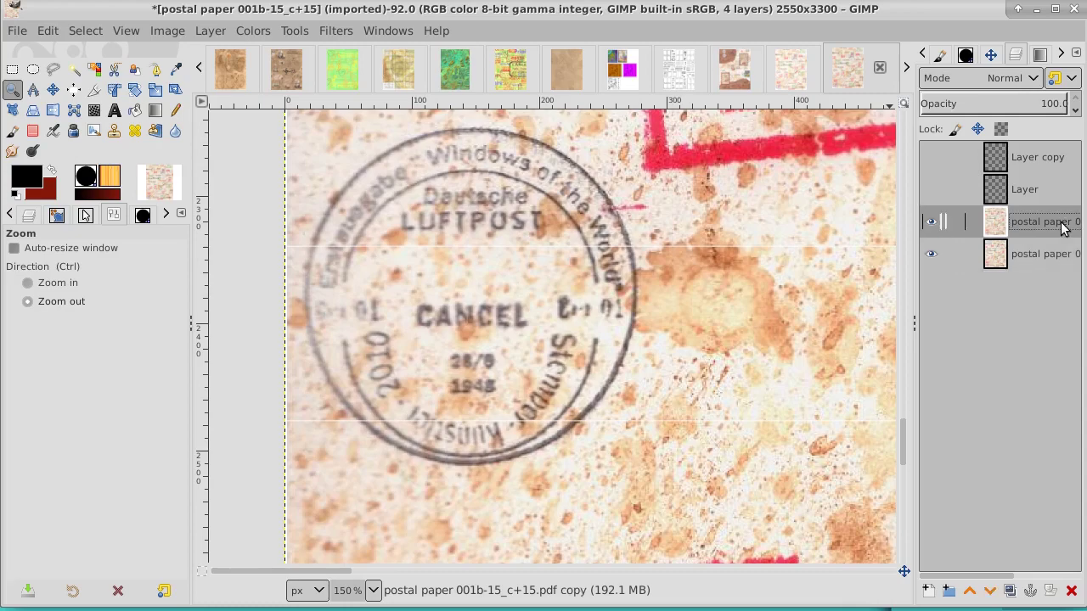
{"action": "left_click", "coordinate": [932, 222]}
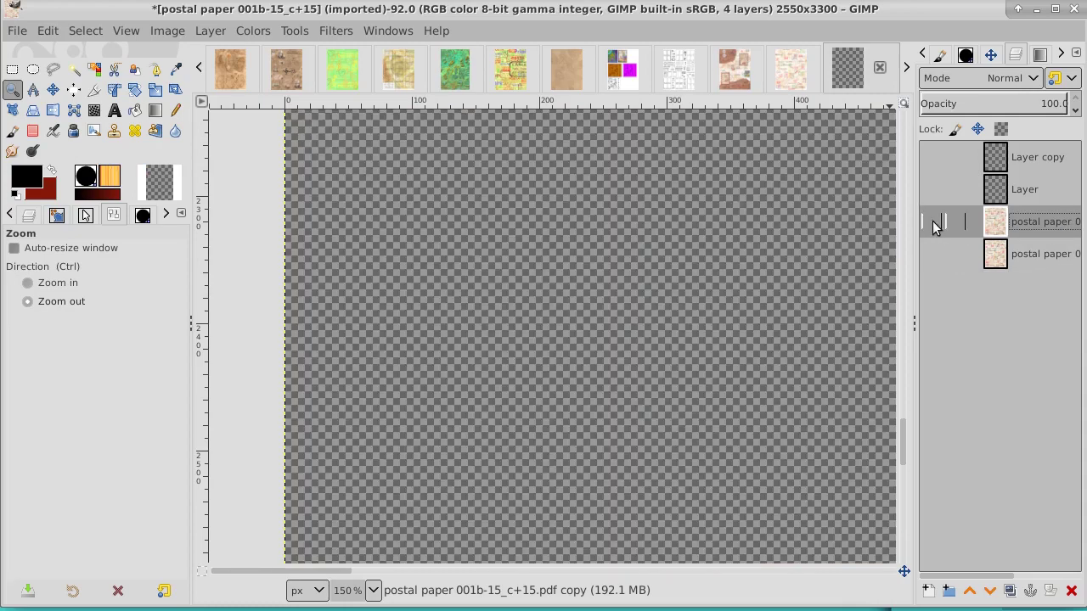
{"action": "left_click", "coordinate": [932, 223]}
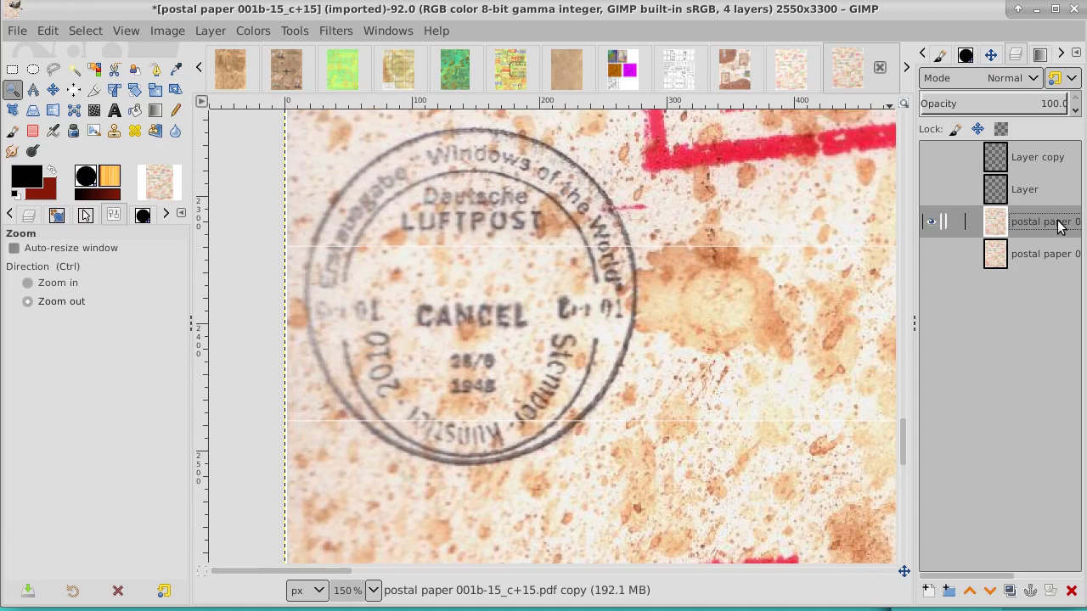
{"action": "left_click", "coordinate": [931, 190]}
{"action": "mouse_move", "coordinate": [905, 431]}
{"action": "left_mouse_down"}
{"action": "mouse_move", "coordinate": [905, 543]}
{"action": "mouse_move", "coordinate": [905, 479]}
{"action": "left_mouse_up"}
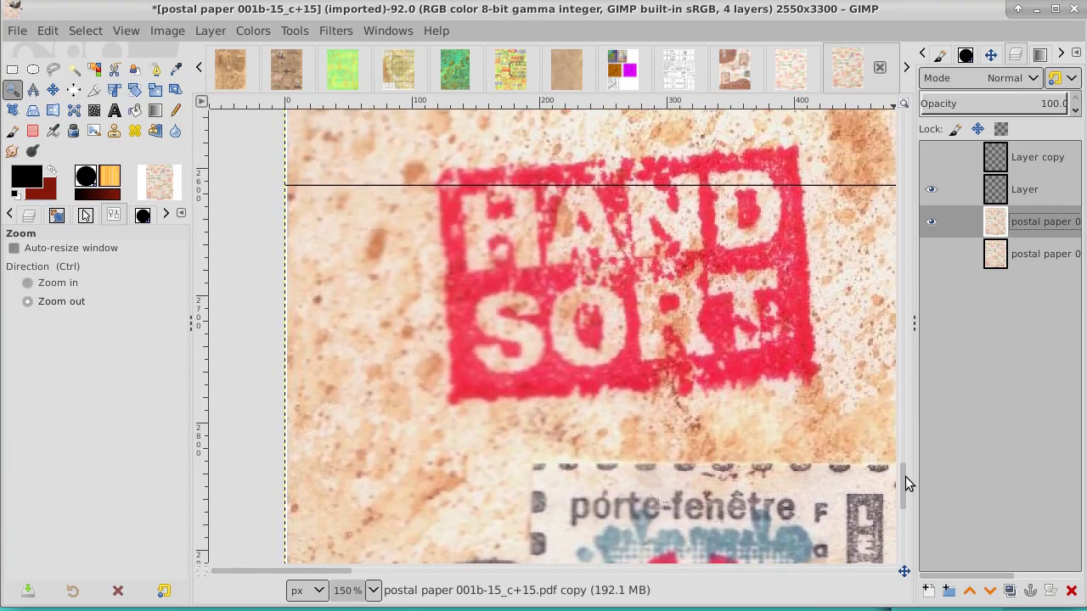
Step: Drag the black line layer down below the HAND SORT stamp toward the next seam
{"action": "left_click", "coordinate": [1038, 191]}
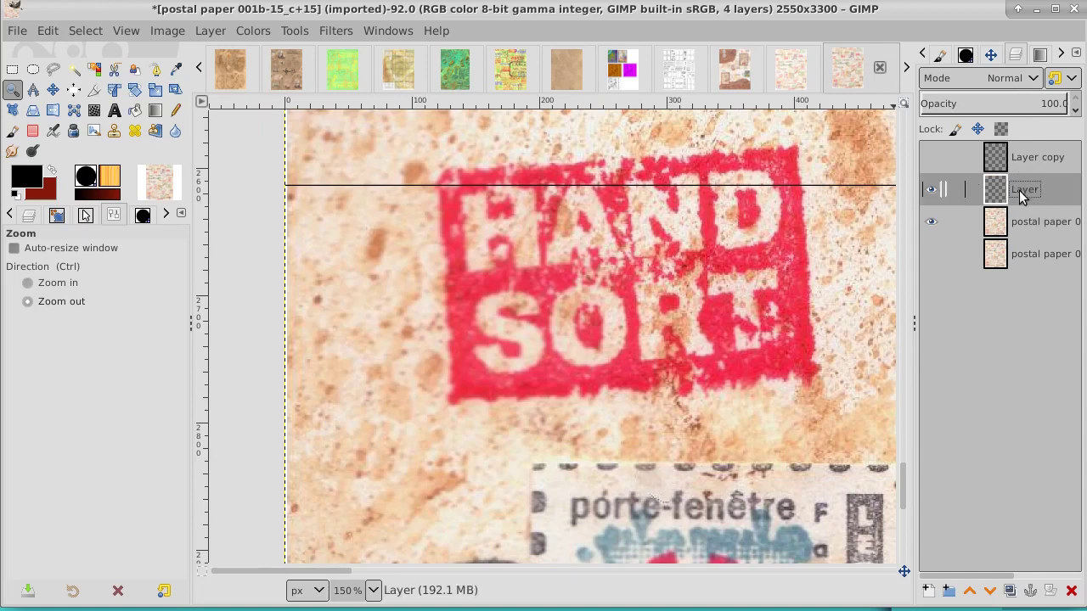
{"action": "left_click", "coordinate": [52, 90]}
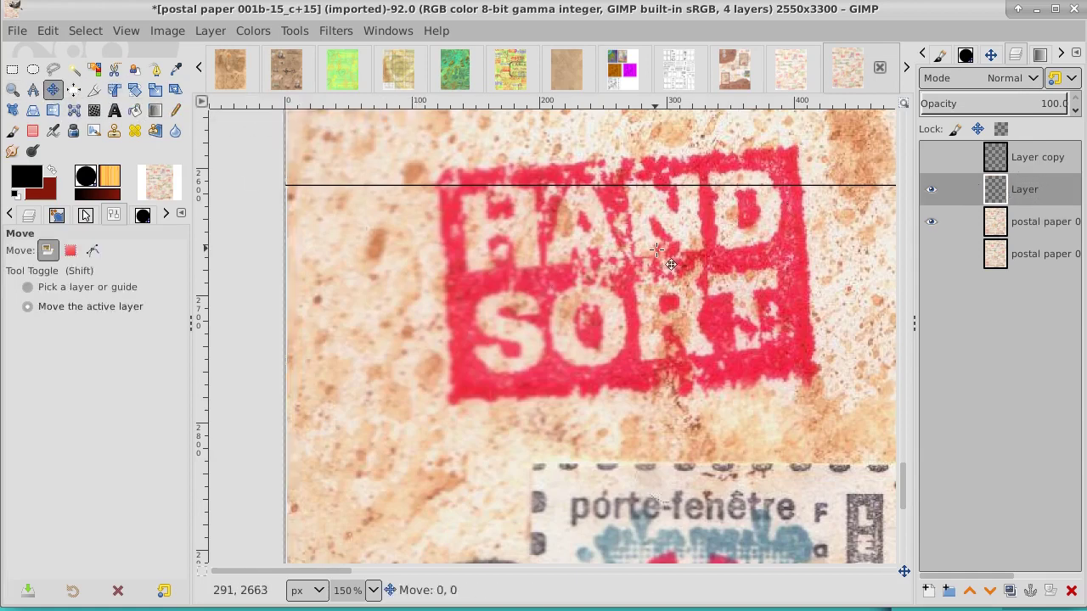
{"action": "left_click_drag", "start_coordinate": [657, 250], "coordinate": [662, 497]}
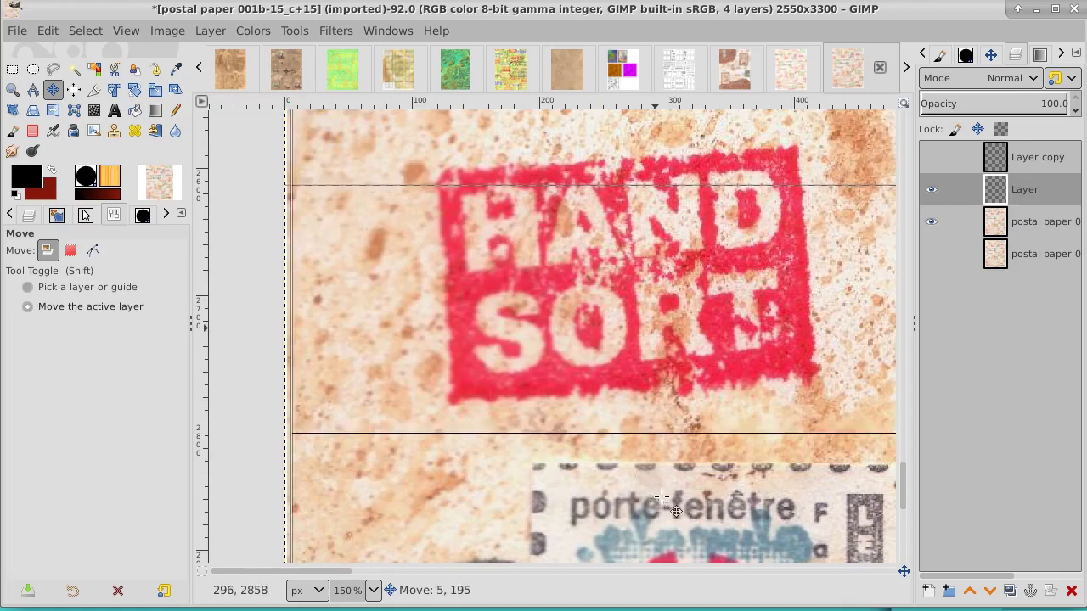
{"action": "left_click_drag", "start_coordinate": [662, 498], "coordinate": [732, 506]}
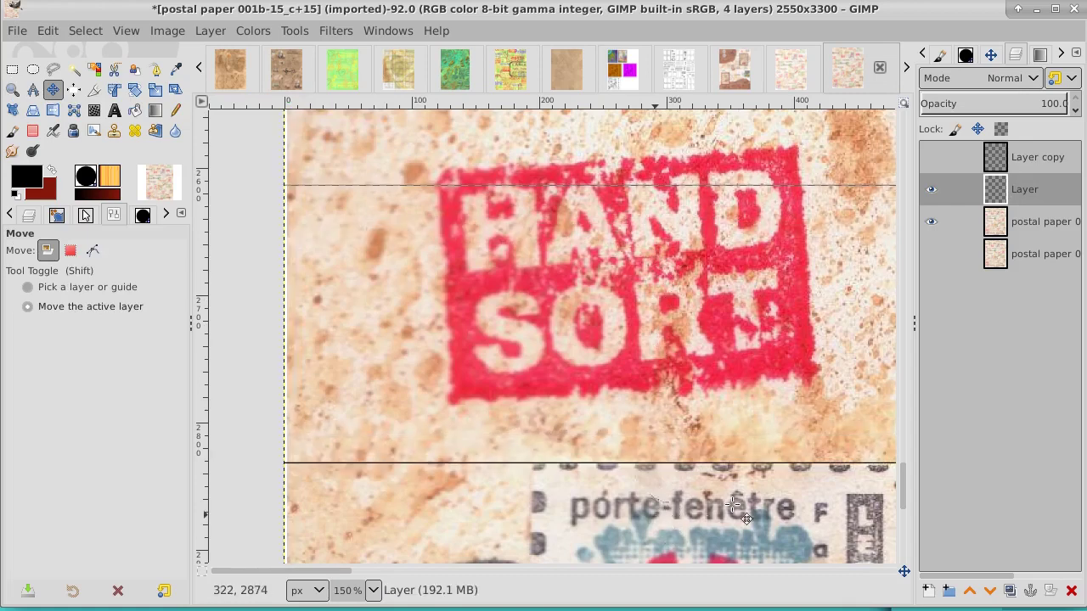
{"action": "left_click_drag", "start_coordinate": [902, 472], "coordinate": [902, 507]}
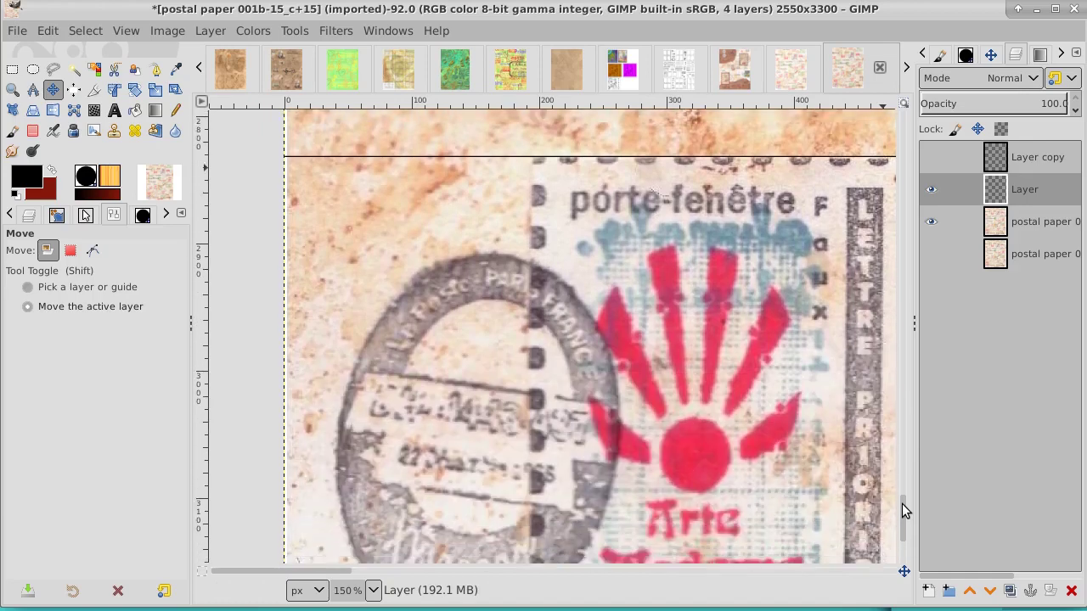
Step: Move the line further down and nudge it up and right onto the Arte Moderne seam
{"action": "left_click_drag", "start_coordinate": [637, 209], "coordinate": [635, 524]}
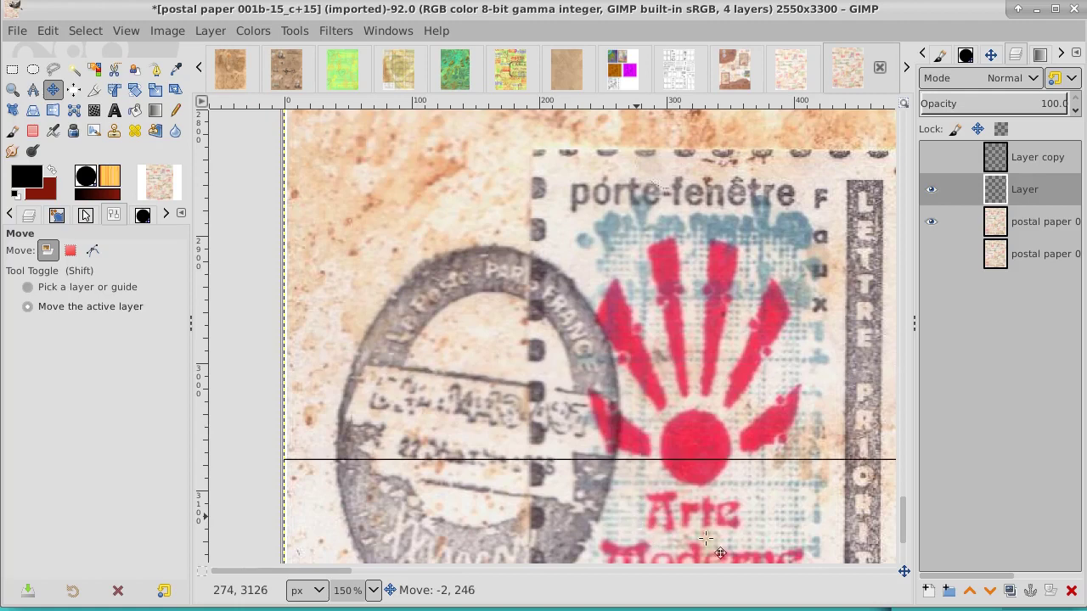
{"action": "left_click_drag", "start_coordinate": [635, 525], "coordinate": [636, 534]}
{"action": "left_click_drag", "start_coordinate": [901, 504], "coordinate": [902, 522]}
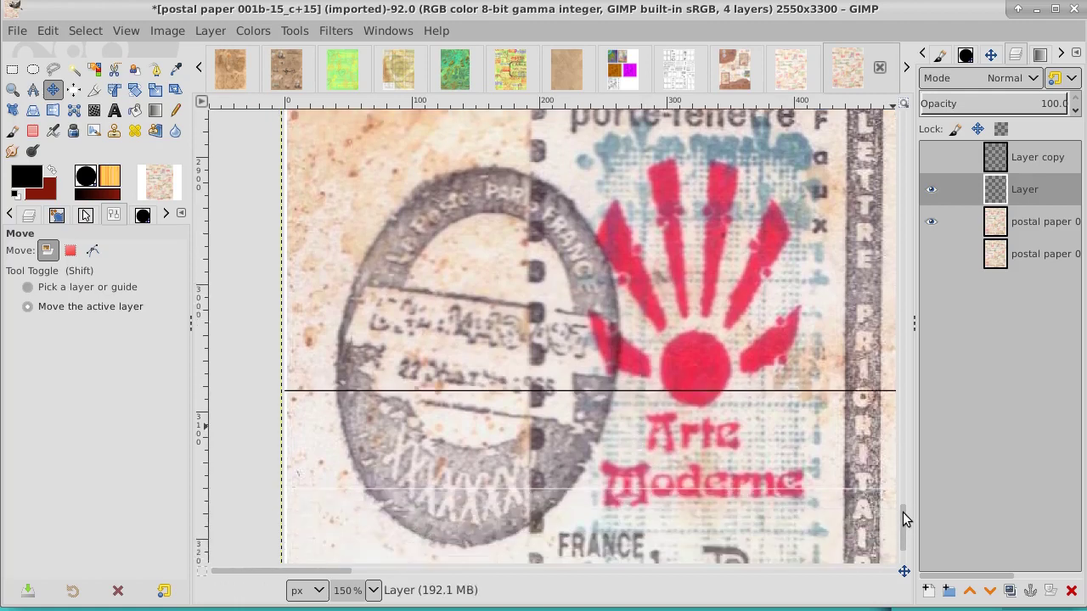
{"action": "left_click_drag", "start_coordinate": [599, 343], "coordinate": [593, 441]}
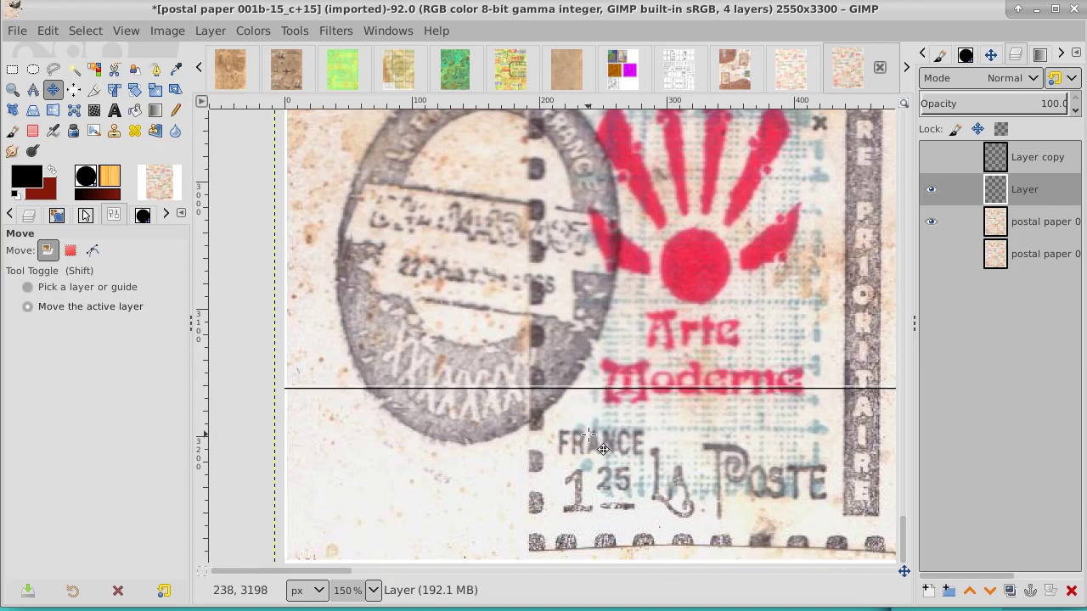
{"action": "key", "text": "Up"}
{"action": "key", "text": "Up"}
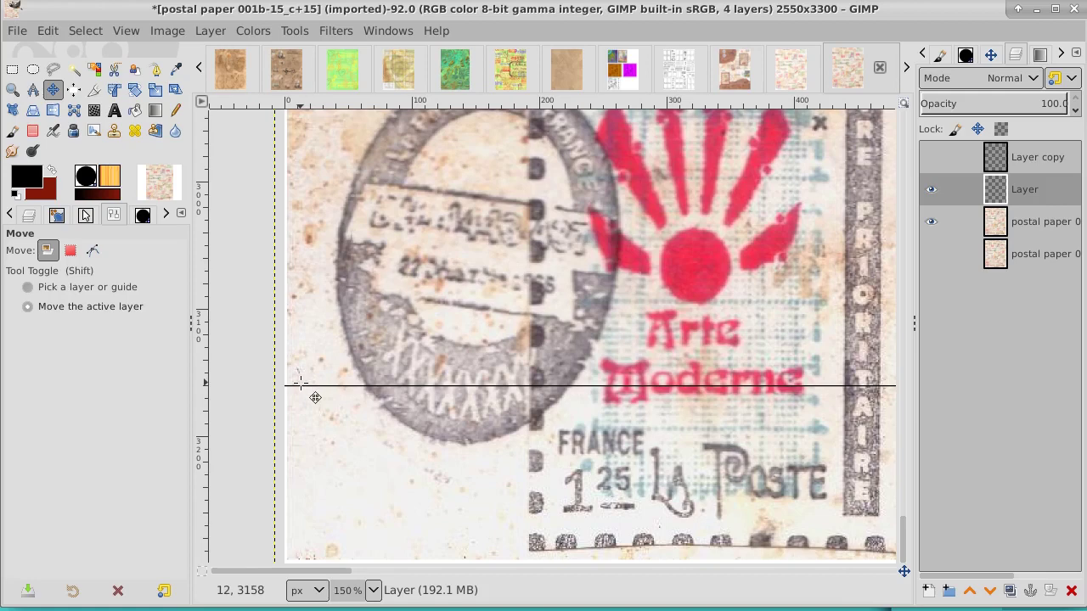
{"action": "key", "text": "Right"}
{"action": "key", "text": "Right"}
{"action": "key", "text": "Right"}
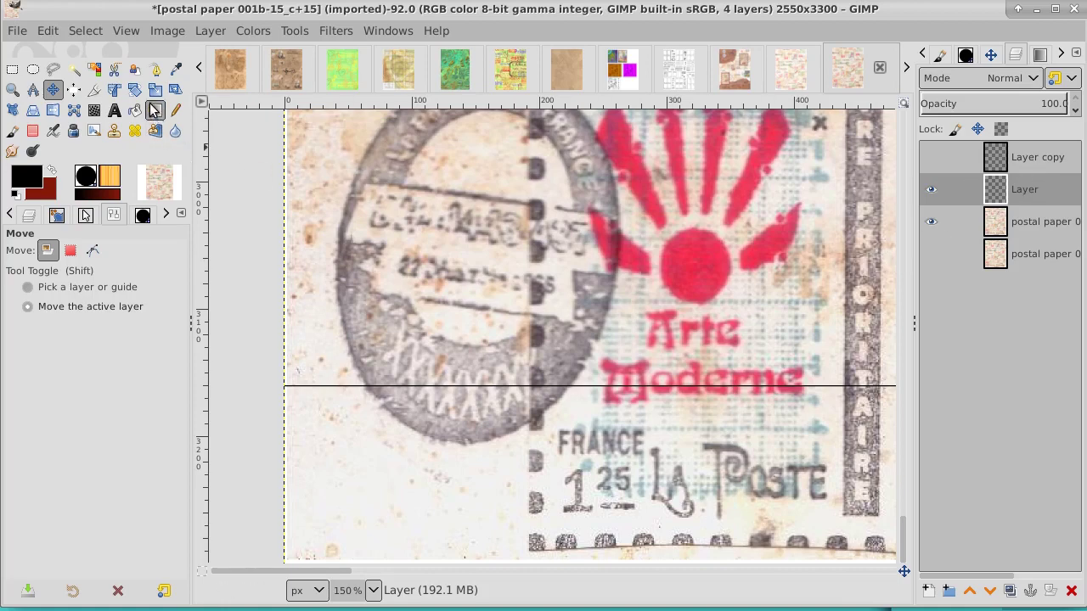
Step: Select the black guide line, activate the paper copy layer, hide the line, and clear the selection
{"action": "left_click", "coordinate": [78, 71]}
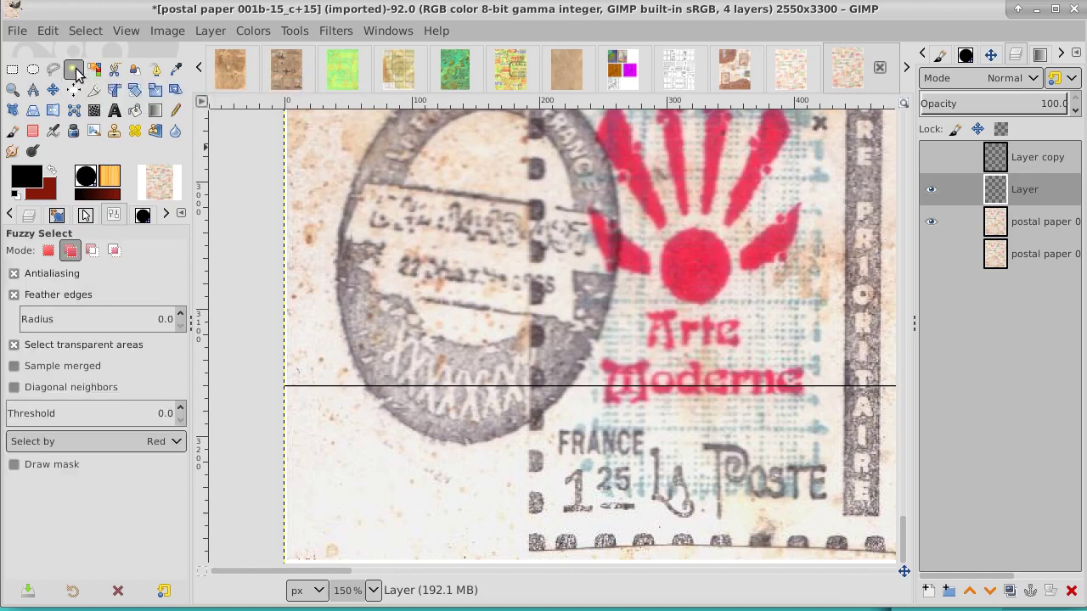
{"action": "left_click", "coordinate": [325, 386]}
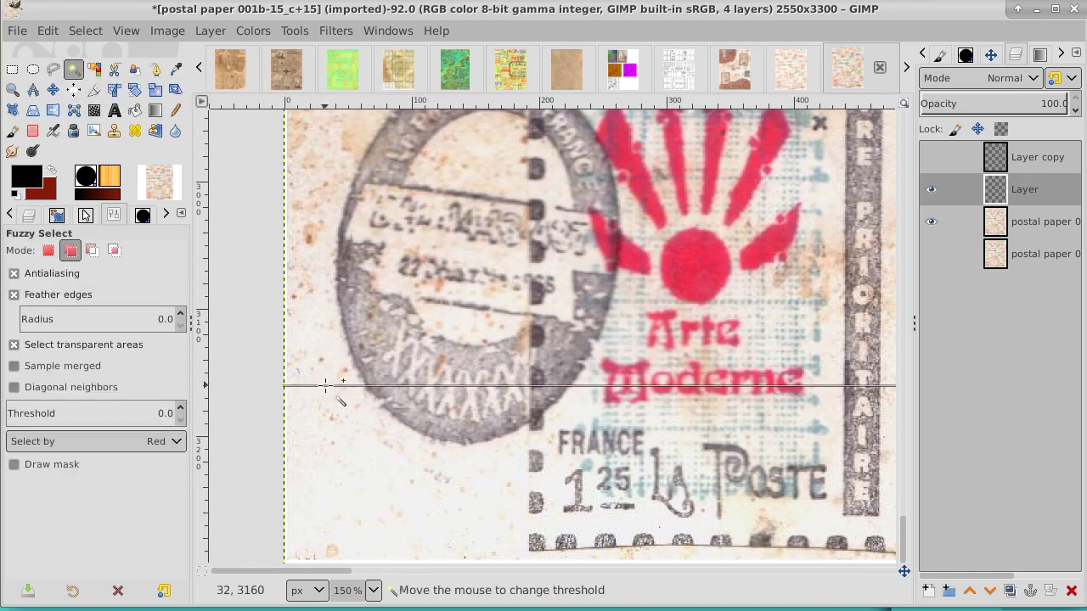
{"action": "left_click", "coordinate": [1046, 234]}
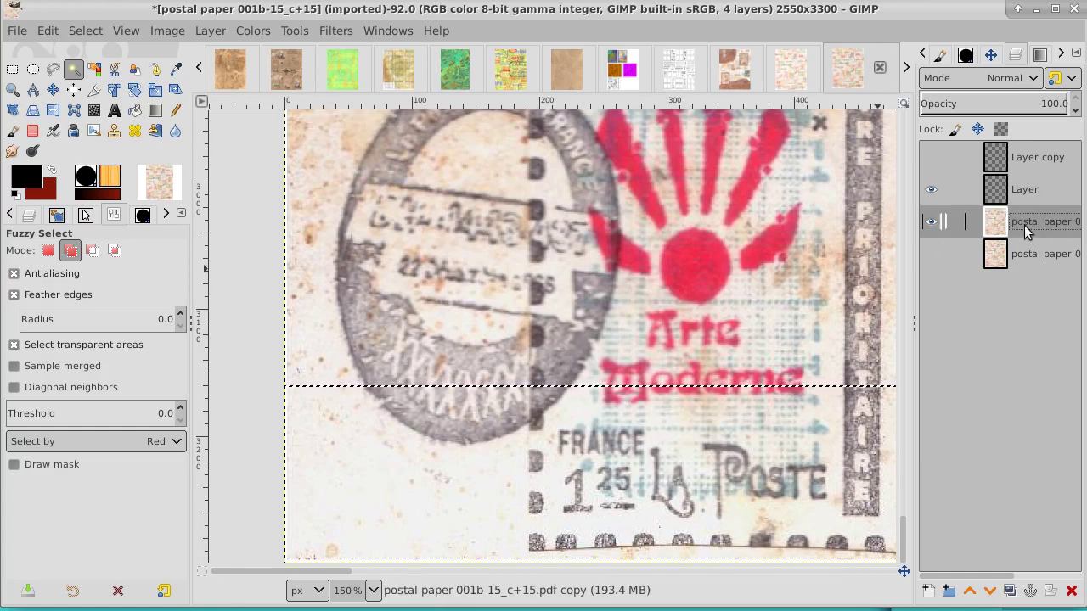
{"action": "left_click", "coordinate": [931, 189]}
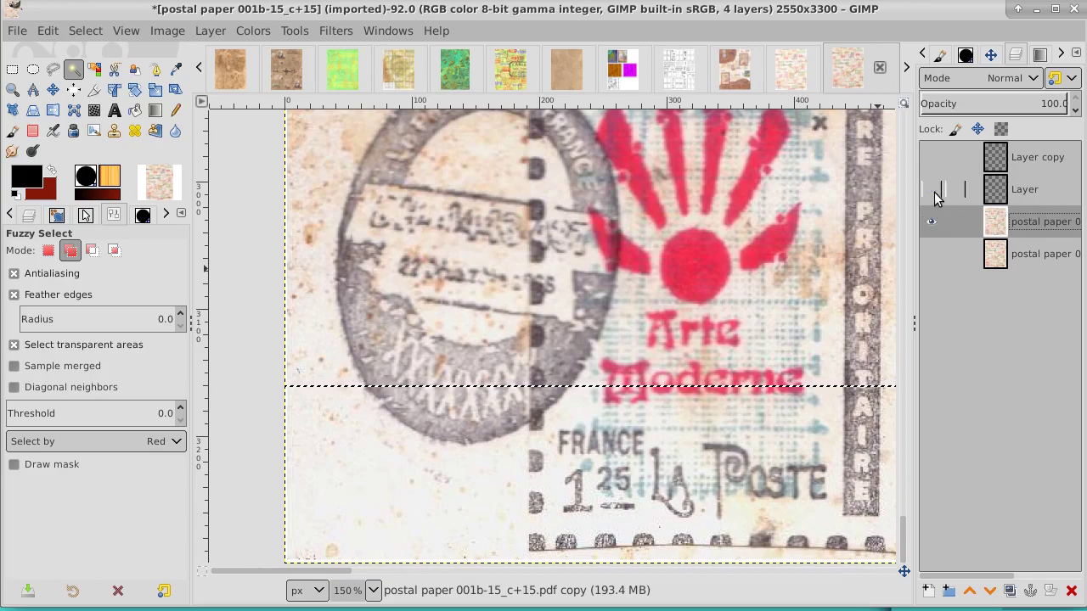
{"action": "left_click", "coordinate": [84, 30]}
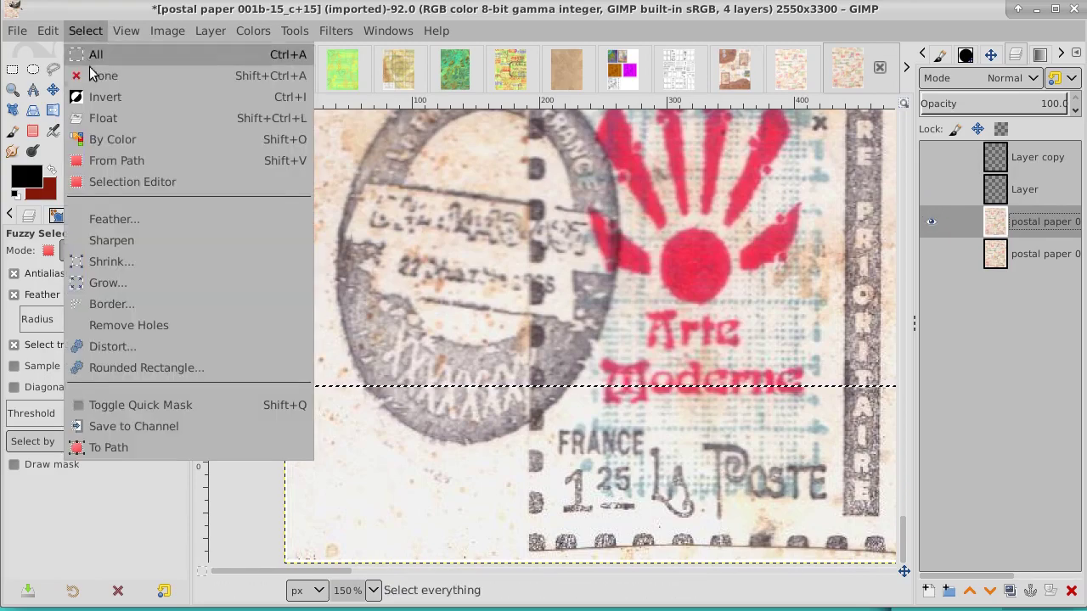
{"action": "left_click", "coordinate": [93, 77]}
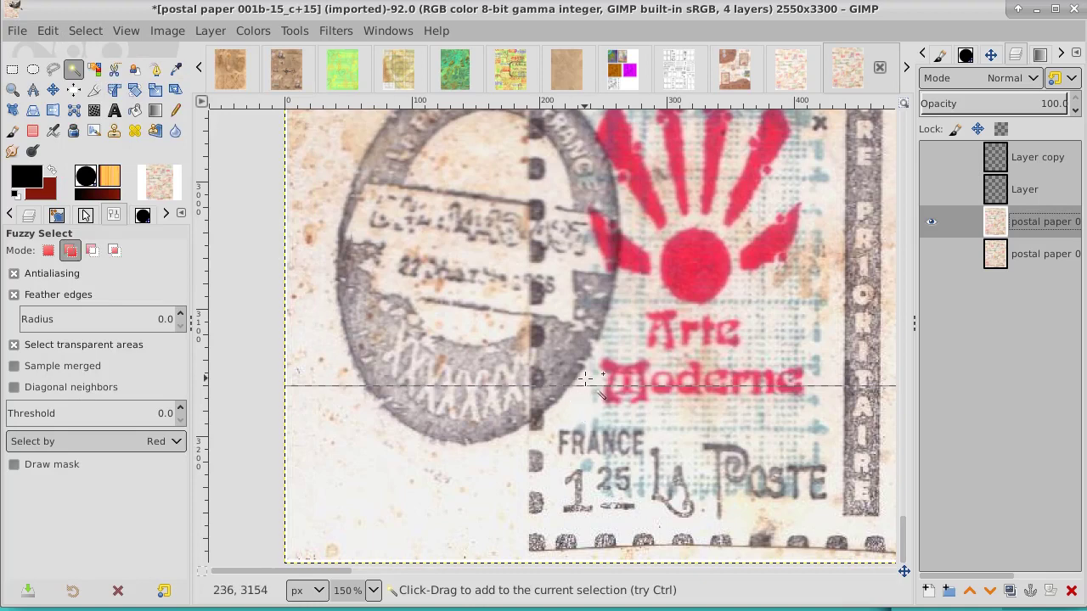
{"action": "left_click", "coordinate": [930, 255]}
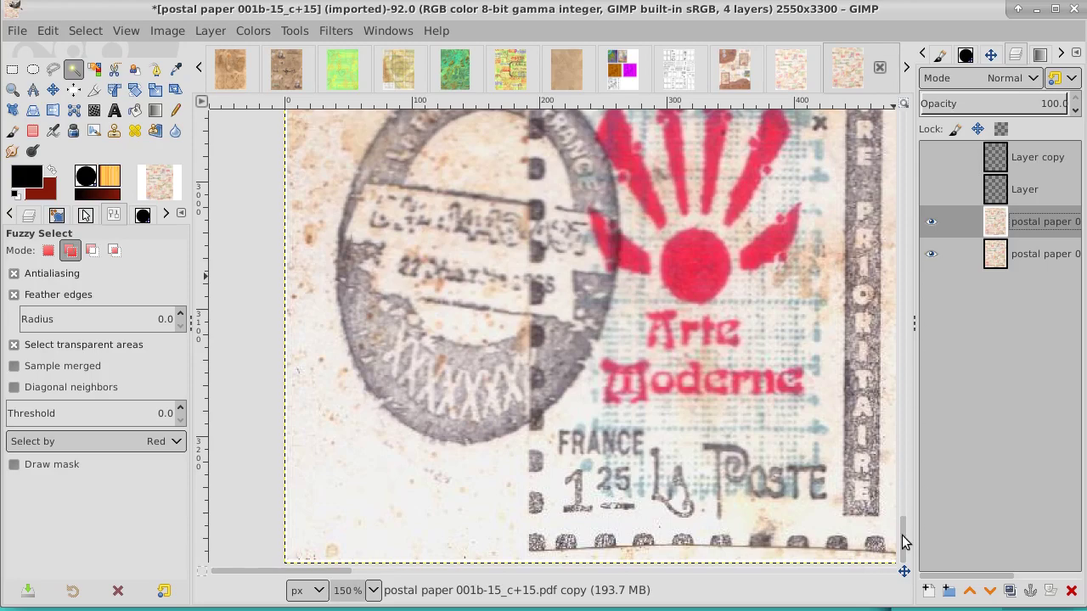
Step: Scroll up to the LUFTPOST CANCEL stamp area and the white seam below it
{"action": "left_click_drag", "start_coordinate": [903, 543], "coordinate": [901, 448]}
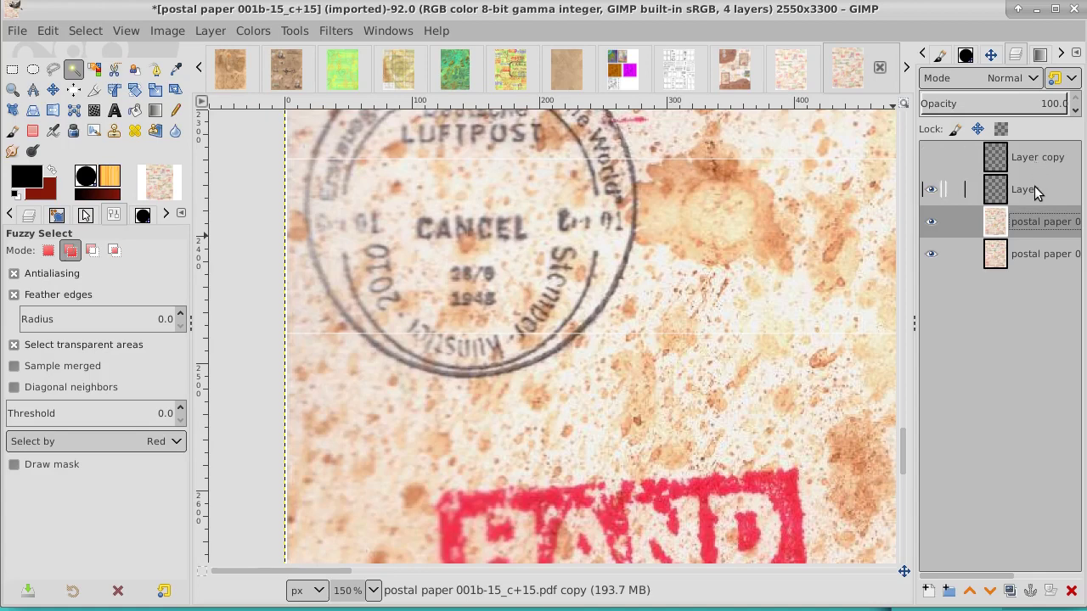
Step: Move the black guide line layer up onto the white seam just below the CANCEL postmark
{"action": "left_click", "coordinate": [1028, 189]}
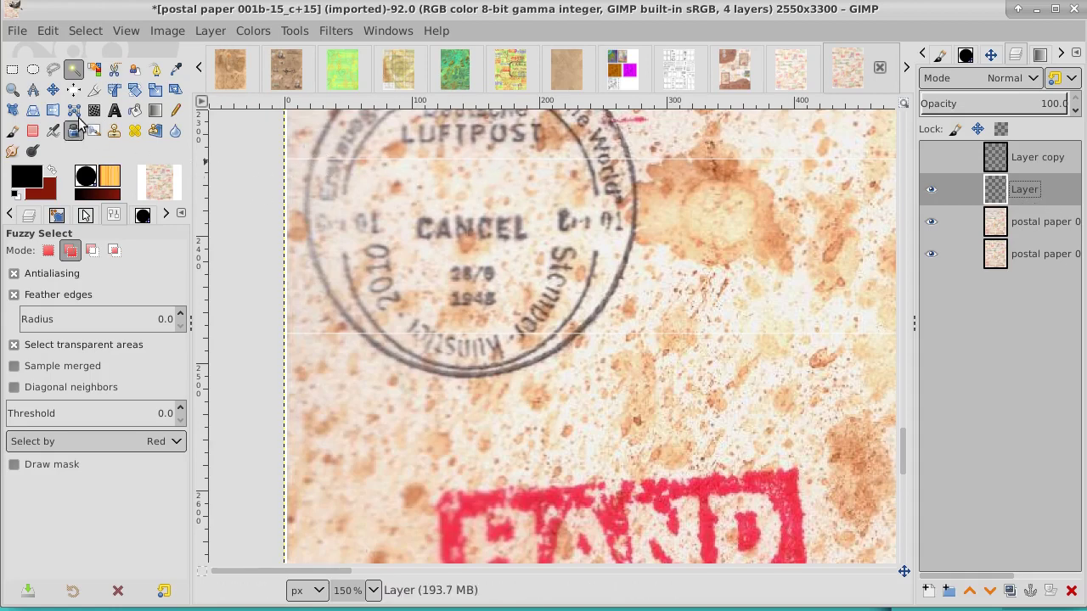
{"action": "left_click", "coordinate": [53, 90]}
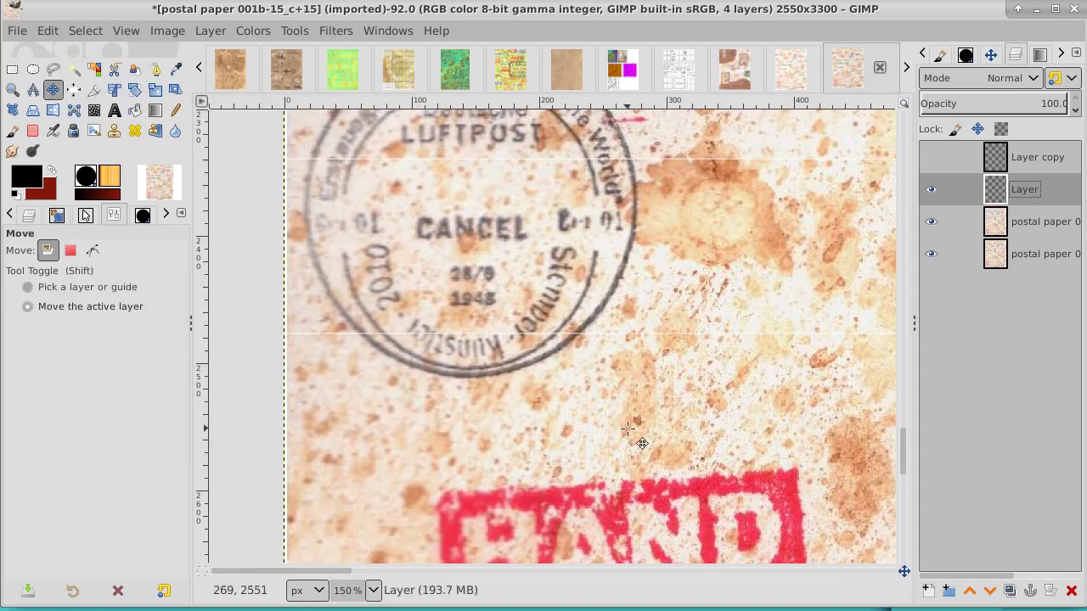
{"action": "left_click_drag", "start_coordinate": [628, 429], "coordinate": [607, 246]}
{"action": "left_click_drag", "start_coordinate": [611, 426], "coordinate": [631, 219]}
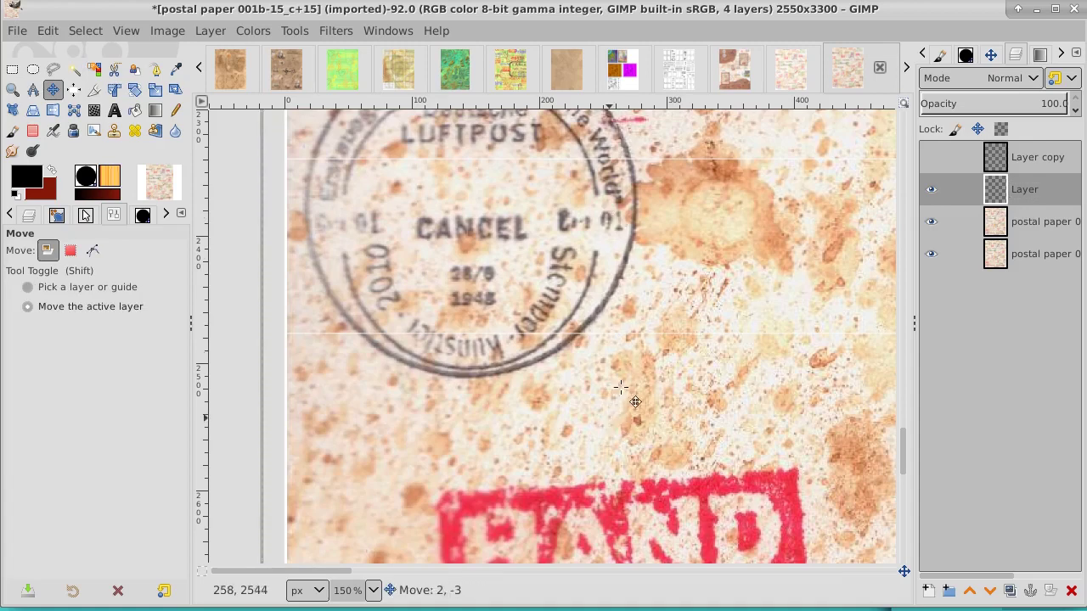
{"action": "left_click_drag", "start_coordinate": [636, 437], "coordinate": [639, 320]}
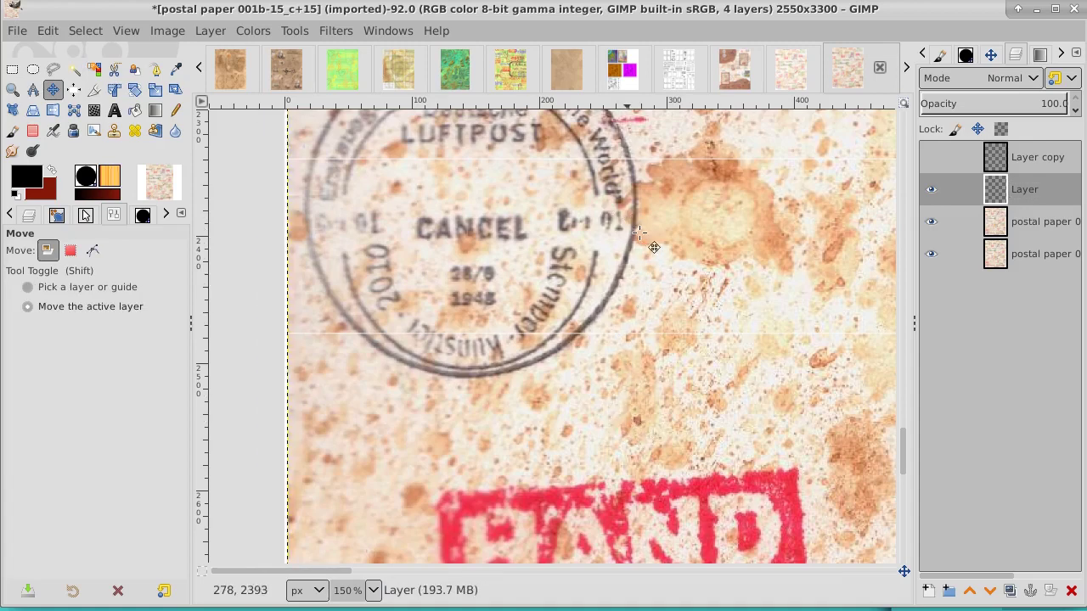
{"action": "left_click_drag", "start_coordinate": [639, 461], "coordinate": [645, 263]}
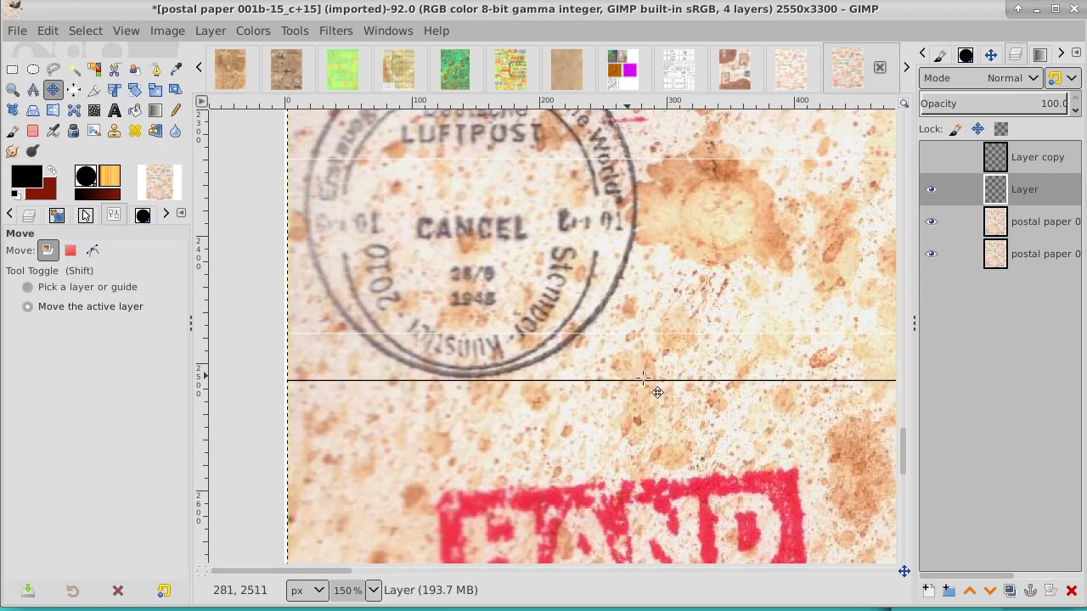
{"action": "left_click_drag", "start_coordinate": [651, 379], "coordinate": [657, 345]}
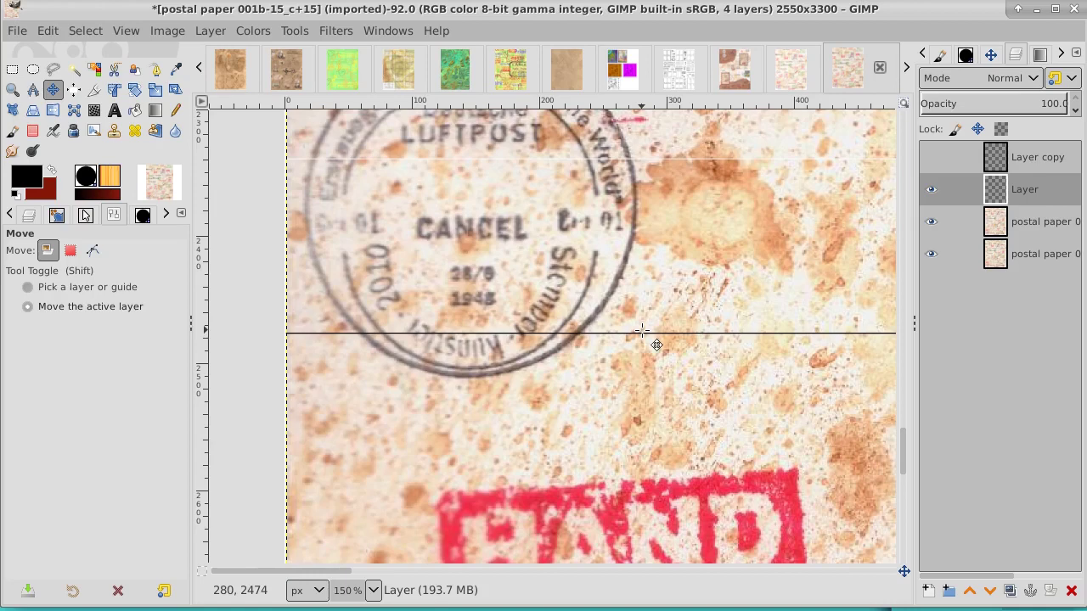
{"action": "key", "text": "Left"}
{"action": "key", "text": "Left"}
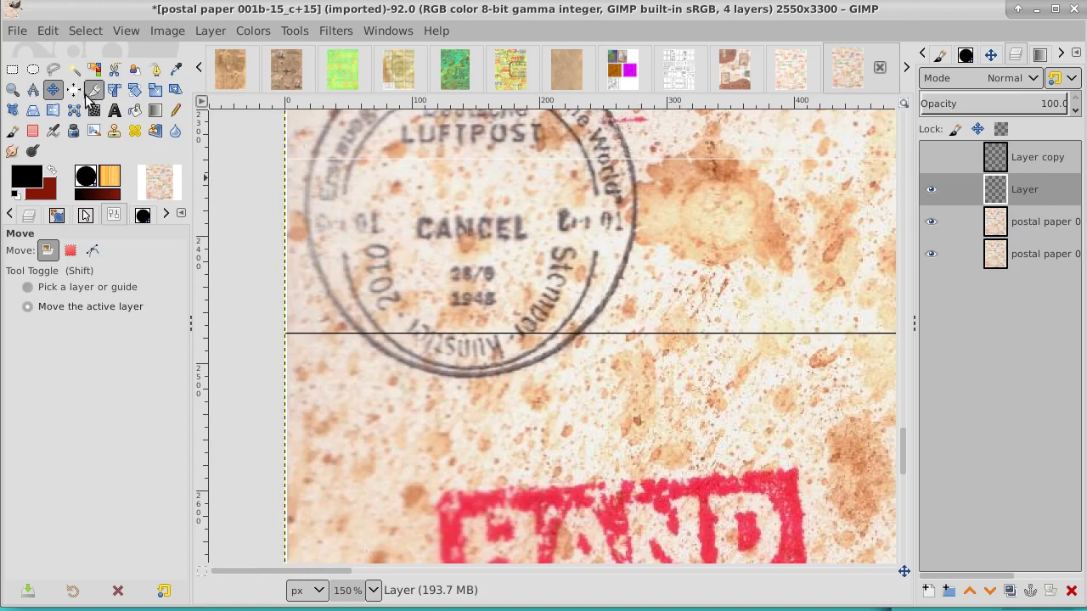
Step: Fuzzy-select the black guide line, stroke it with Convolve on the paper copy layer, then deselect
{"action": "left_click", "coordinate": [73, 69]}
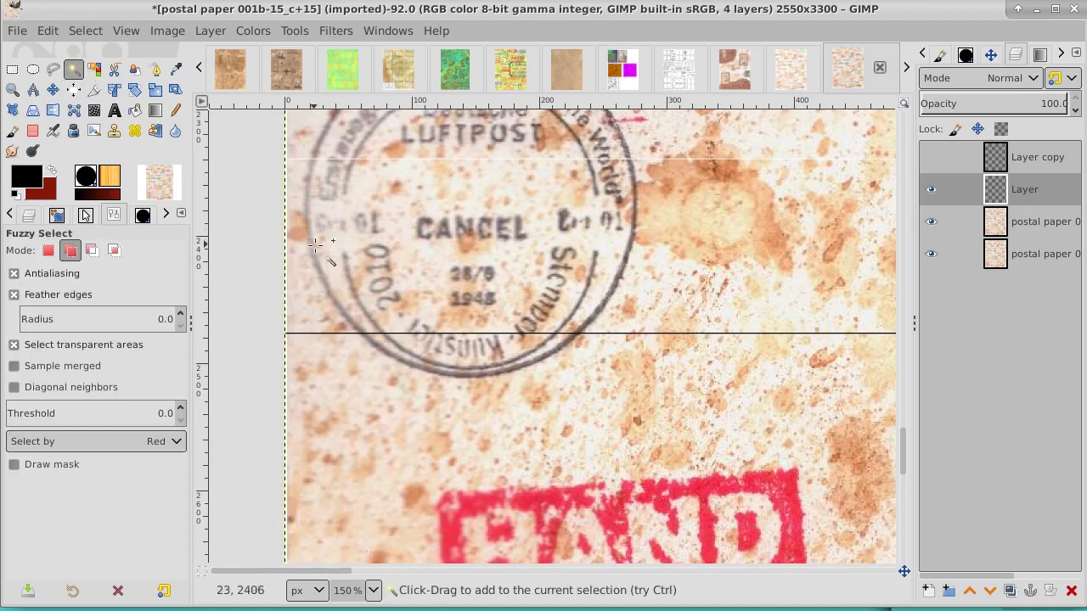
{"action": "left_click", "coordinate": [320, 333]}
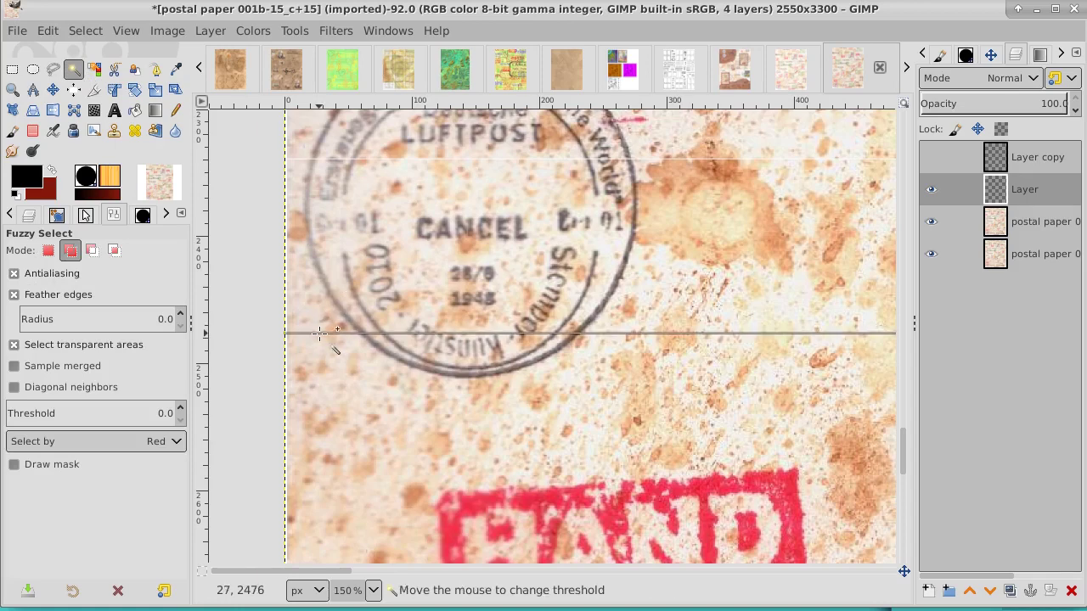
{"action": "left_click", "coordinate": [1046, 231]}
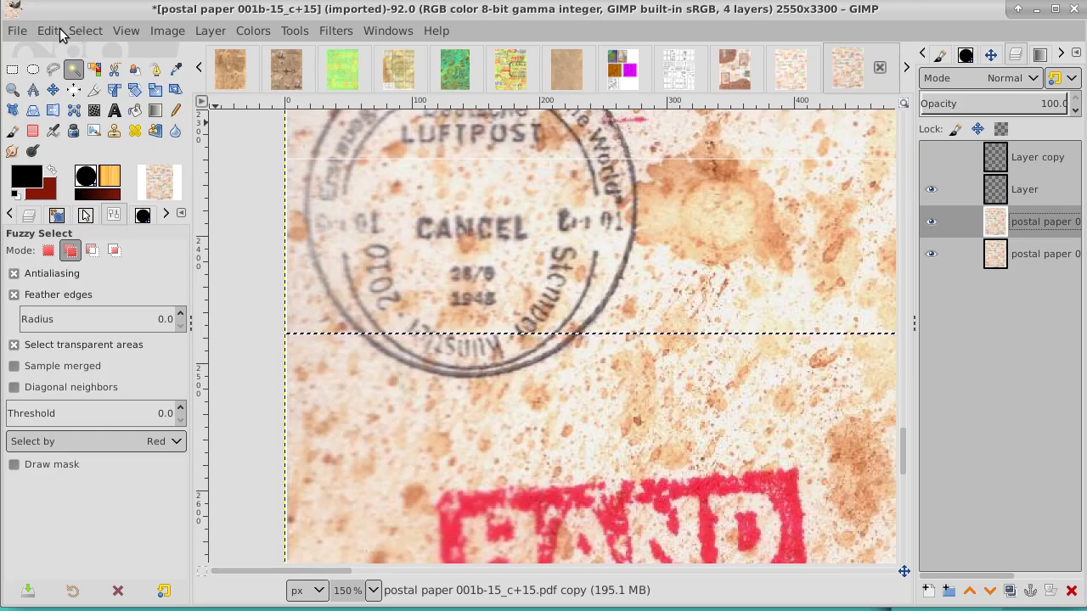
{"action": "left_click", "coordinate": [82, 32]}
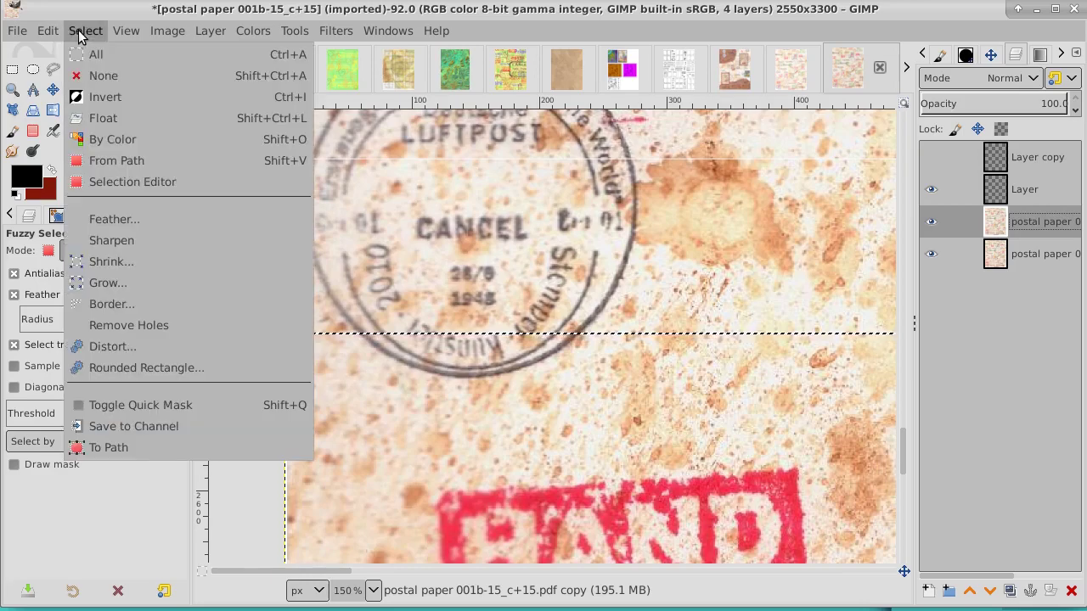
{"action": "left_click", "coordinate": [96, 76]}
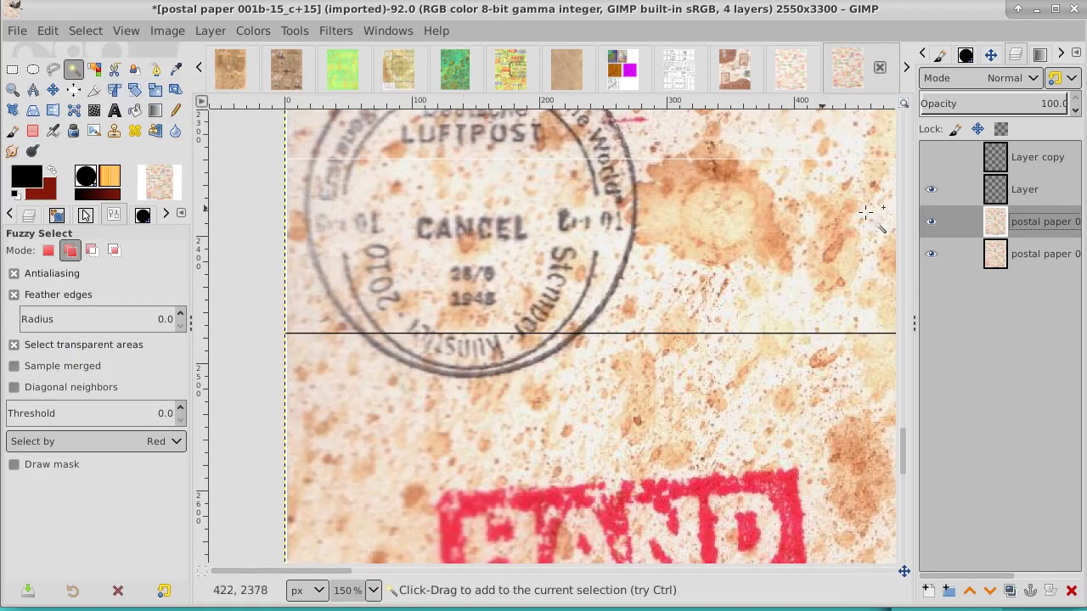
Step: Toggle the guide line and original paper layers off and on to check the blurred seam
{"action": "left_click", "coordinate": [934, 192]}
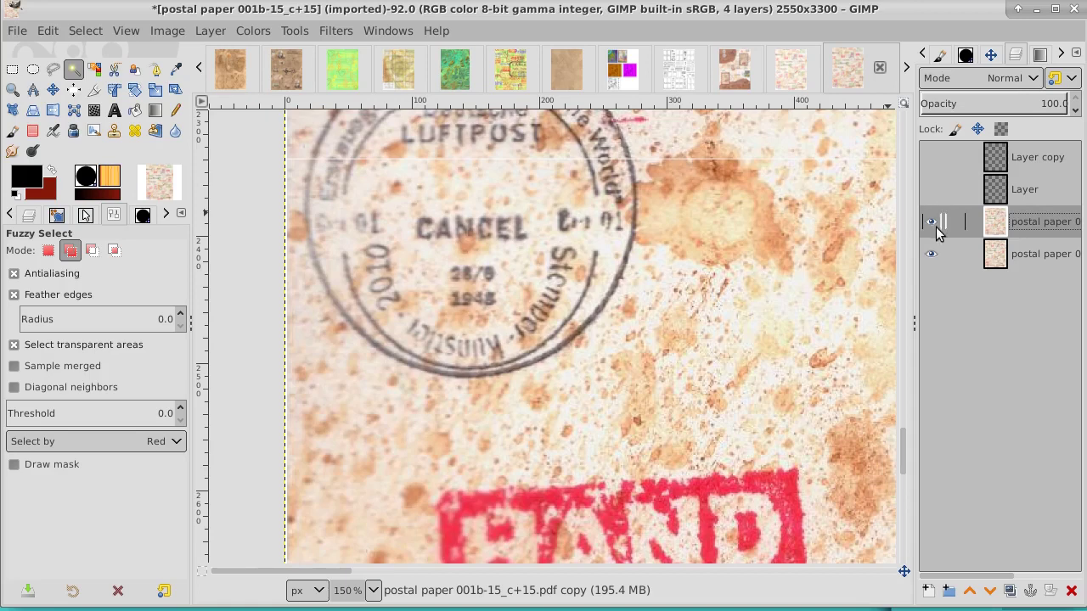
{"action": "left_click", "coordinate": [931, 254]}
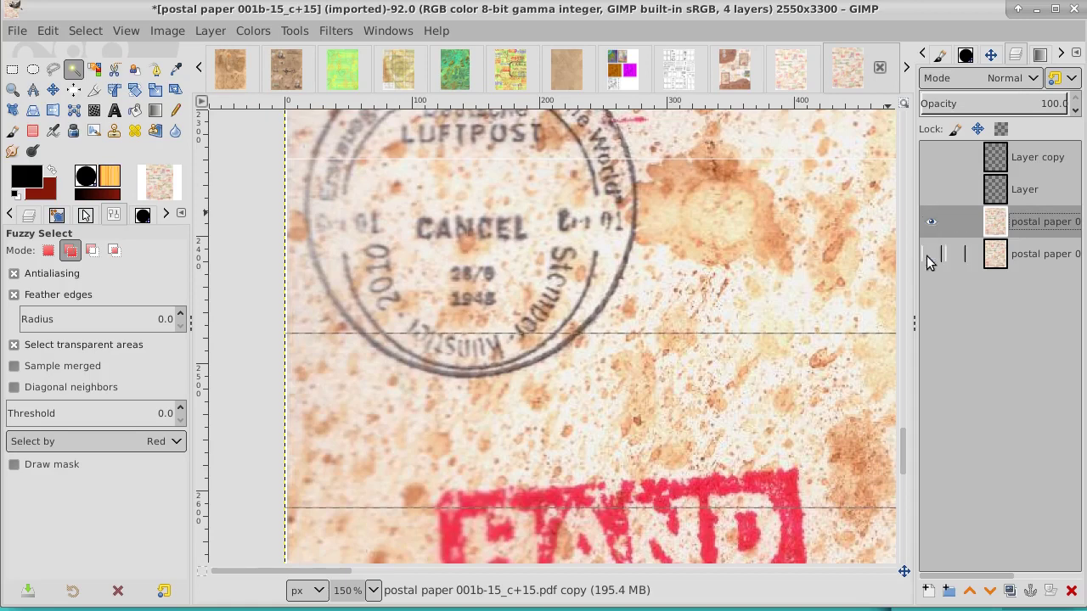
{"action": "left_click", "coordinate": [929, 255]}
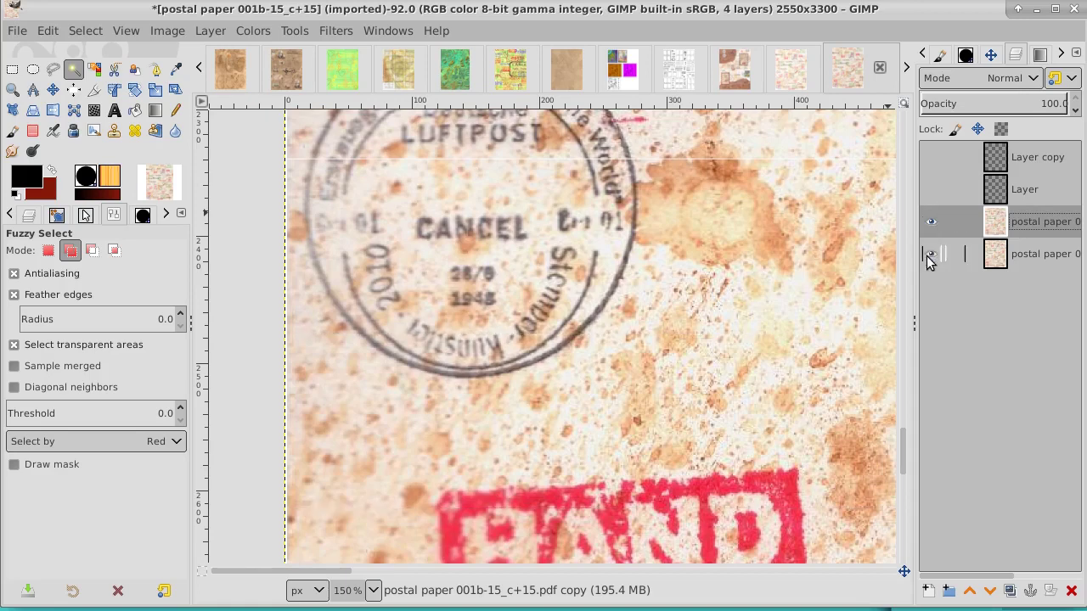
{"action": "left_click", "coordinate": [933, 189]}
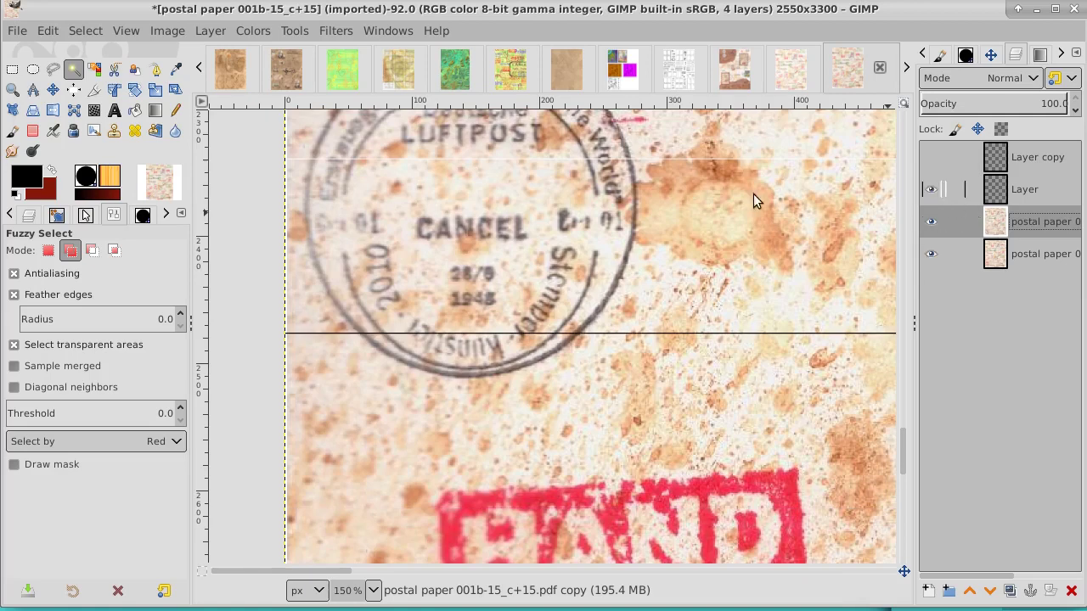
Step: Nudge the upper postal paper layer up four pixels with the Move tool
{"action": "left_click", "coordinate": [53, 89]}
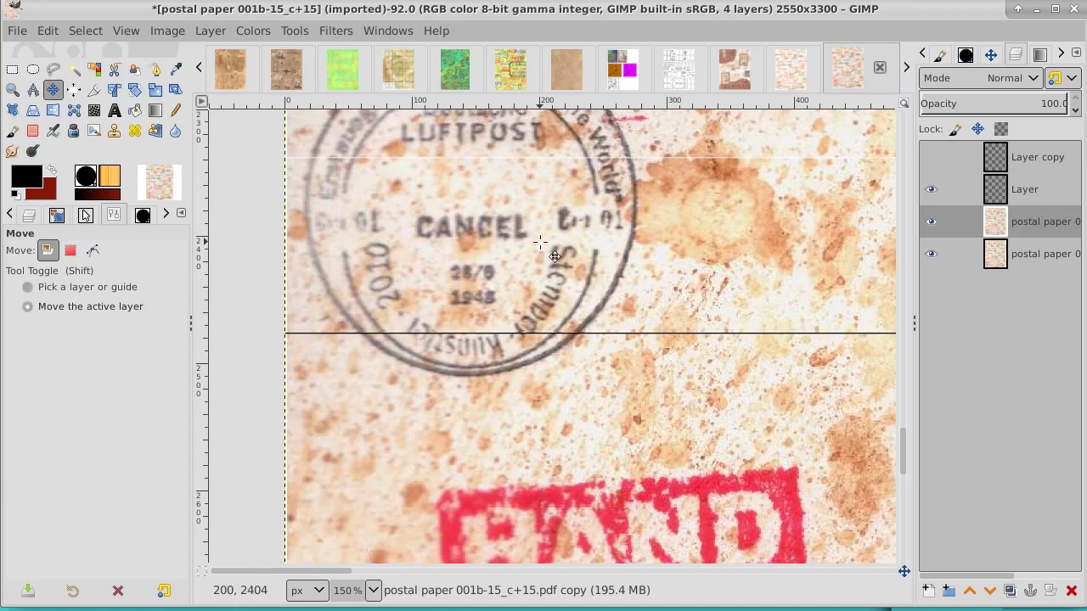
{"action": "key", "text": "Up"}
{"action": "key", "text": "Up"}
{"action": "key", "text": "Up"}
{"action": "key", "text": "Up"}
{"action": "key", "text": "Up"}
{"action": "key", "text": "Up"}
{"action": "key", "text": "Up"}
{"action": "key", "text": "Up"}
{"action": "key", "text": "Up"}
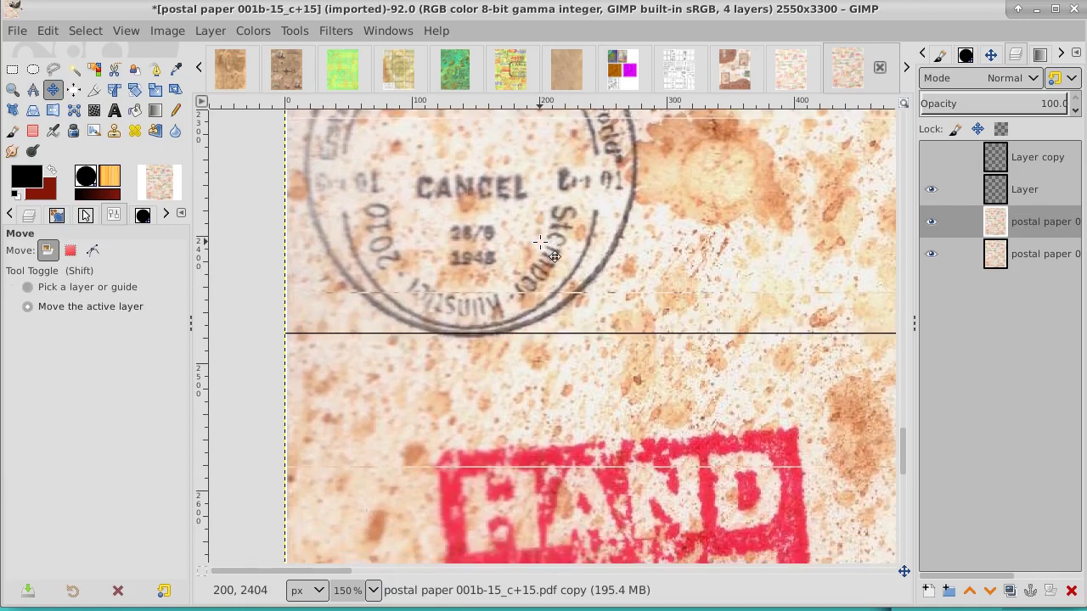
{"action": "key", "text": "Up"}
{"action": "key", "text": "Up"}
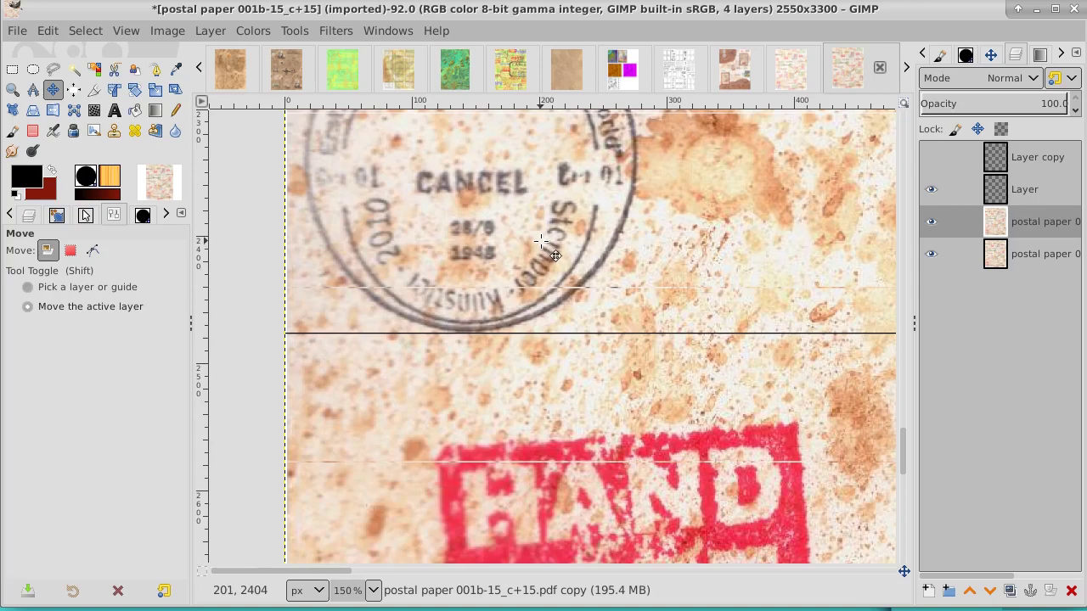
{"action": "key", "text": "Up"}
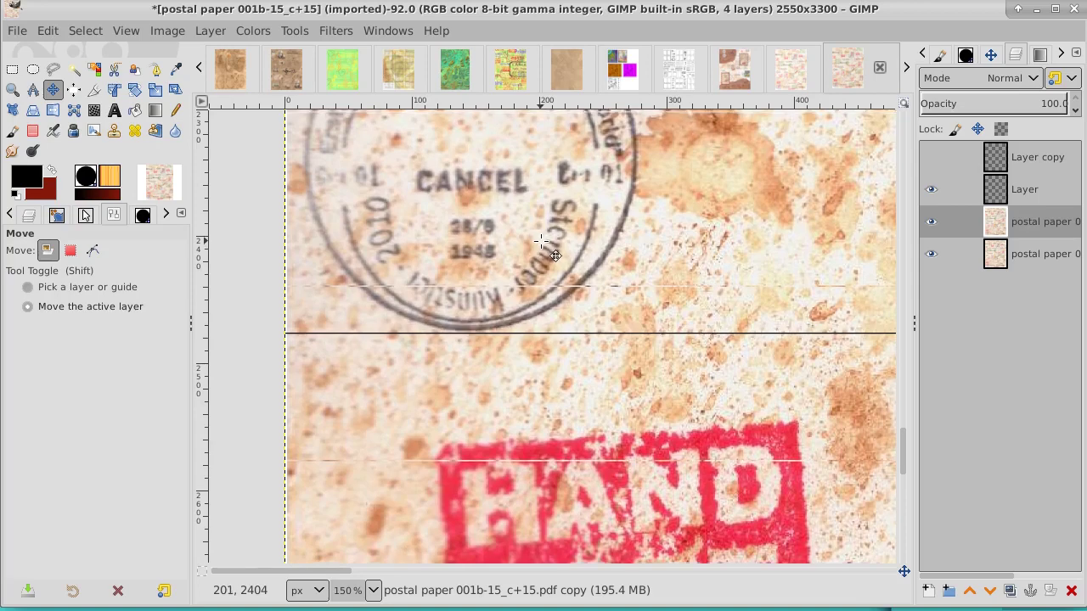
{"action": "key", "text": "Up"}
{"action": "key", "text": "Up"}
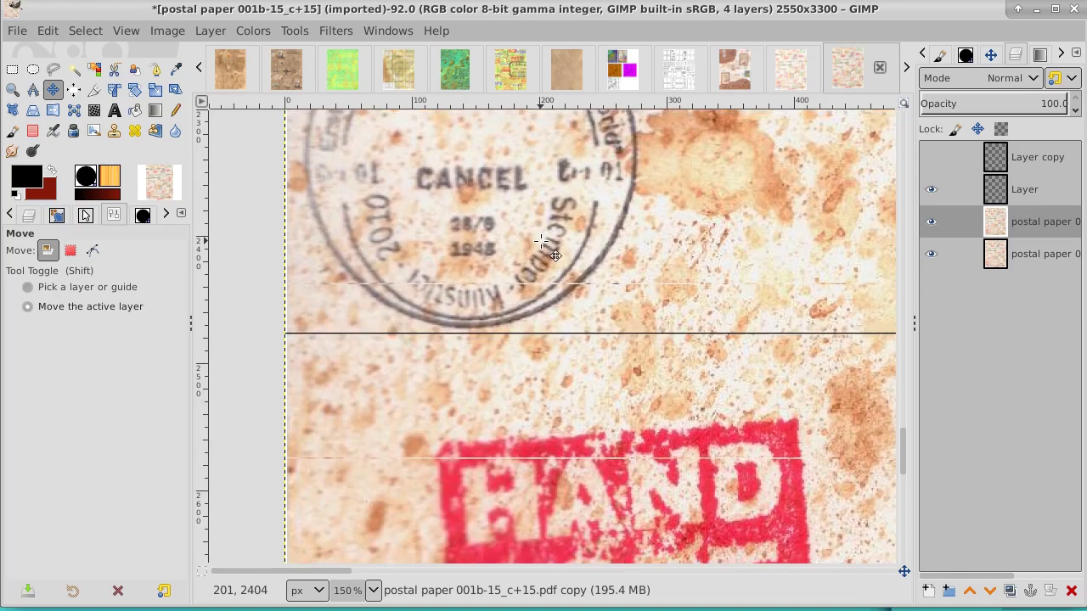
{"action": "key", "text": "shift+m"}
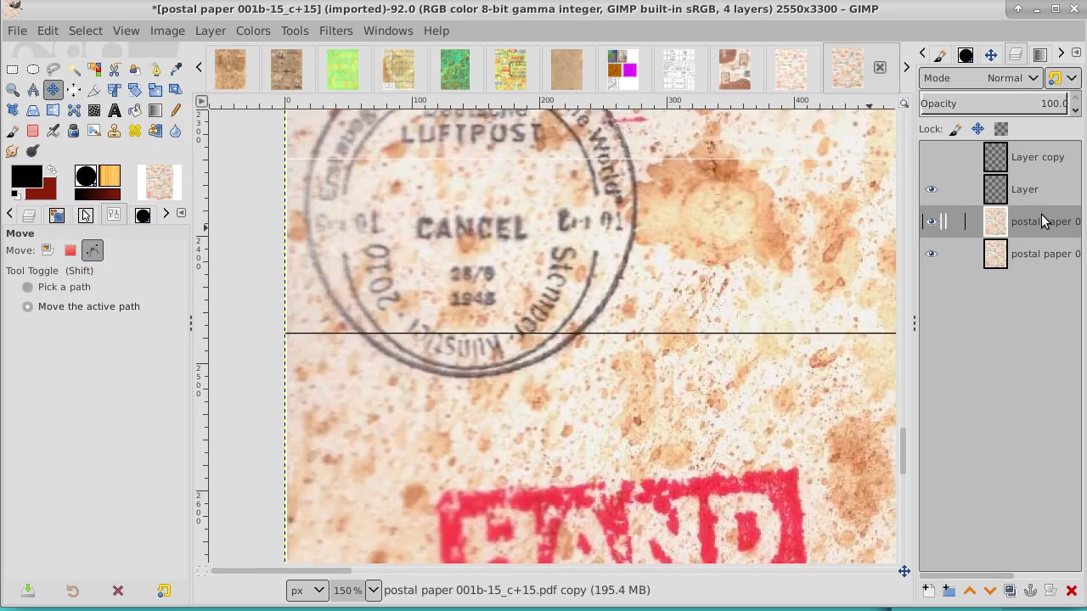
Step: Raise the black line layer five nudges onto the seam beneath the LUFTPOST lettering
{"action": "key", "text": "m"}
{"action": "left_click", "coordinate": [1037, 192]}
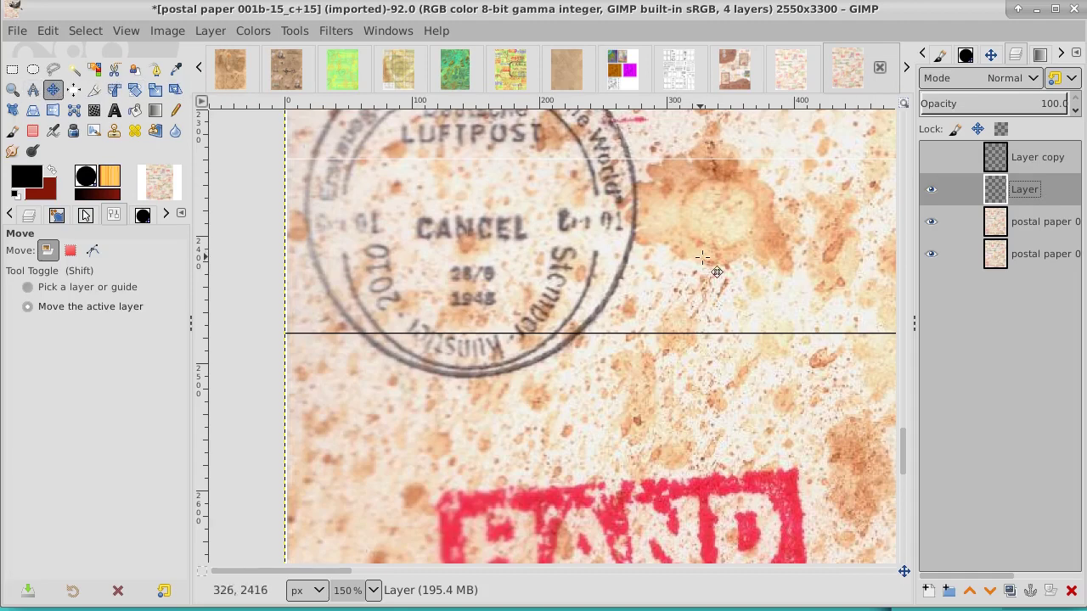
{"action": "left_click_drag", "start_coordinate": [708, 259], "coordinate": [707, 259]}
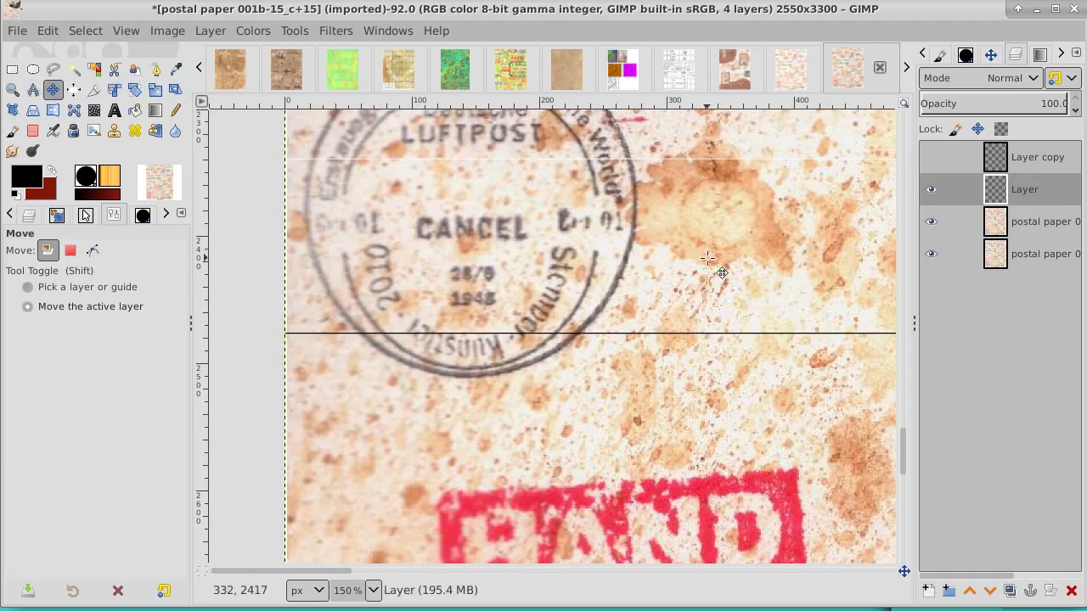
{"action": "key", "text": "Up"}
{"action": "key", "text": "Up"}
{"action": "key", "text": "Up"}
{"action": "key", "text": "Up"}
{"action": "key", "text": "Up"}
{"action": "key", "text": "Up"}
{"action": "key", "text": "Up"}
{"action": "key", "text": "Up"}
{"action": "key", "text": "Up"}
{"action": "key", "text": "Up"}
{"action": "key", "text": "Up"}
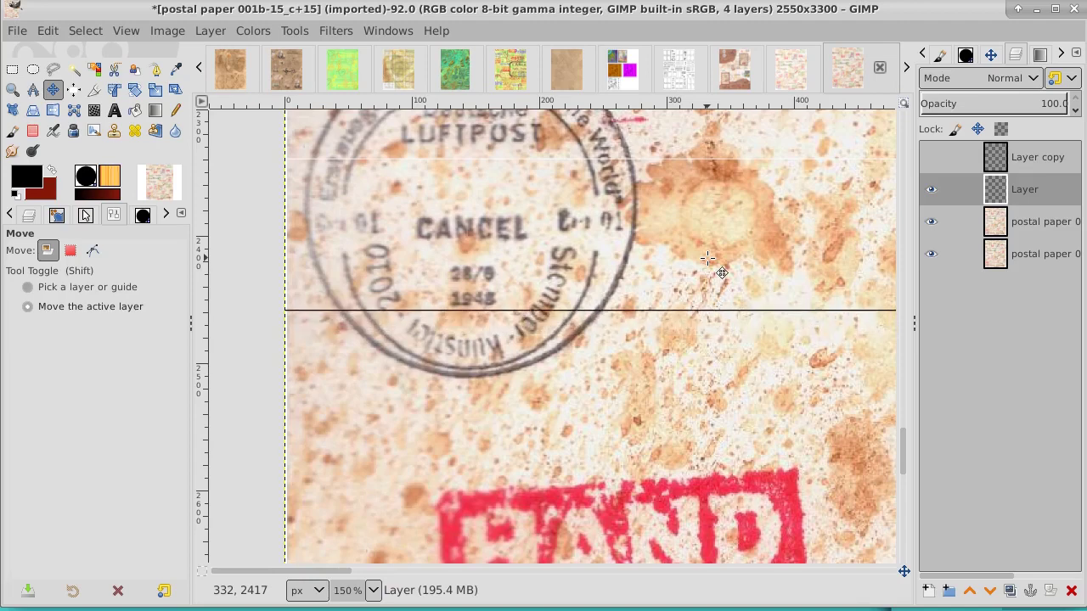
{"action": "key", "text": "Up"}
{"action": "key", "text": "Up"}
{"action": "key", "text": "Up"}
{"action": "key", "text": "Up"}
{"action": "key", "text": "Up"}
{"action": "key", "text": "Up"}
{"action": "key", "text": "Up"}
{"action": "key", "text": "Up"}
{"action": "key", "text": "Up"}
{"action": "key", "text": "Up"}
{"action": "key", "text": "Up"}
{"action": "key", "text": "Up"}
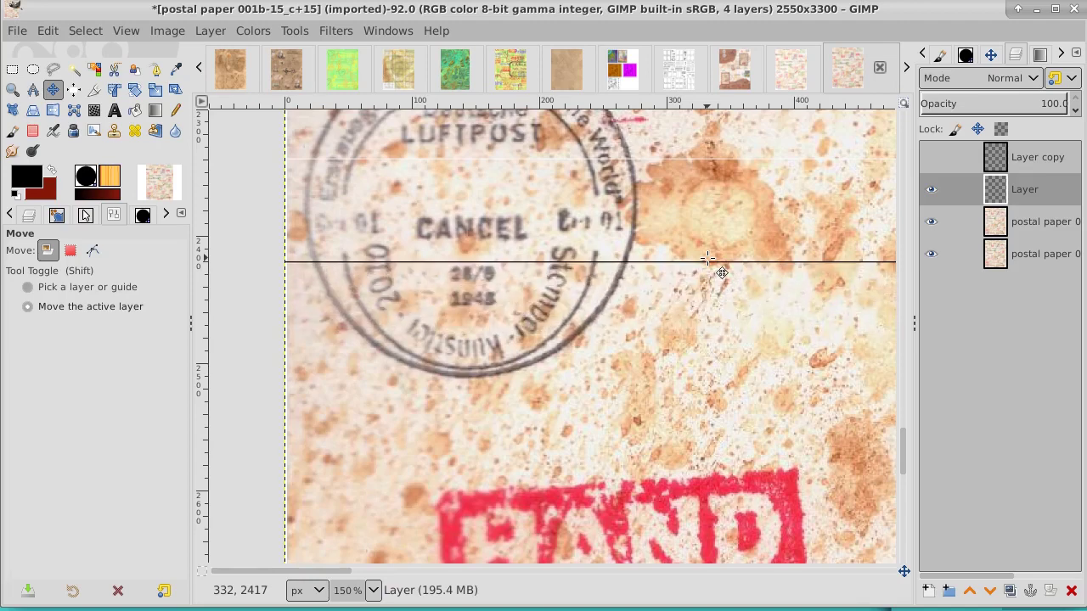
{"action": "key", "text": "Up"}
{"action": "key", "text": "Up"}
{"action": "key", "text": "Up"}
{"action": "key", "text": "Up"}
{"action": "key", "text": "Up"}
{"action": "key", "text": "Up"}
{"action": "key", "text": "Up"}
{"action": "key", "text": "Up"}
{"action": "key", "text": "Up"}
{"action": "key", "text": "Up"}
{"action": "key", "text": "Up"}
{"action": "key", "text": "Up"}
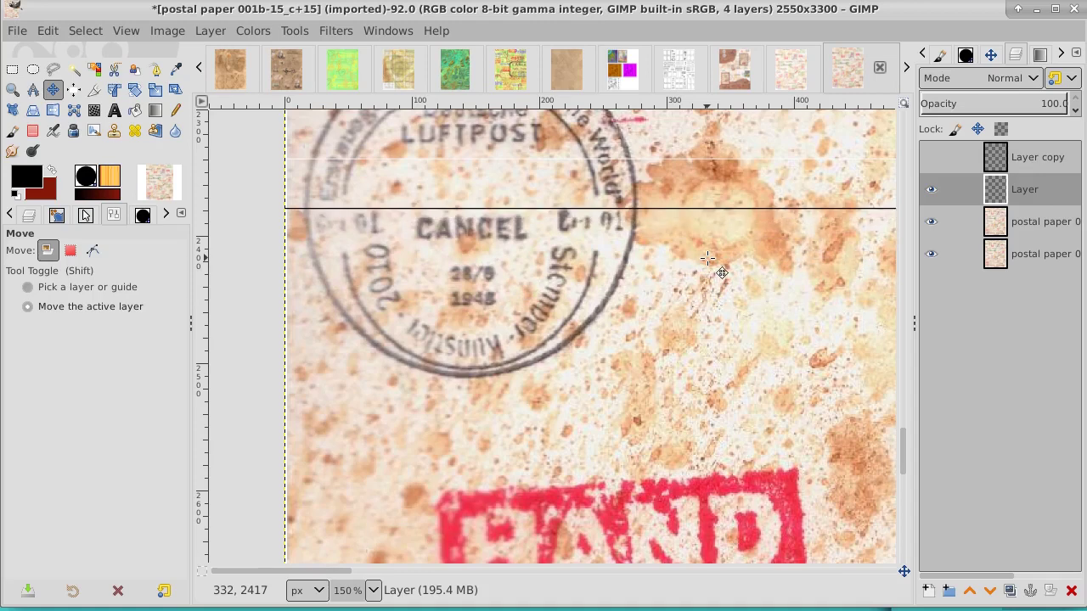
{"action": "key", "text": "Up"}
{"action": "key", "text": "Up"}
{"action": "key", "text": "Up"}
{"action": "key", "text": "Up"}
{"action": "key", "text": "Up"}
{"action": "key", "text": "Up"}
{"action": "key", "text": "Up"}
{"action": "key", "text": "Up"}
{"action": "key", "text": "Up"}
{"action": "key", "text": "Up"}
{"action": "key", "text": "Up"}
{"action": "key", "text": "Up"}
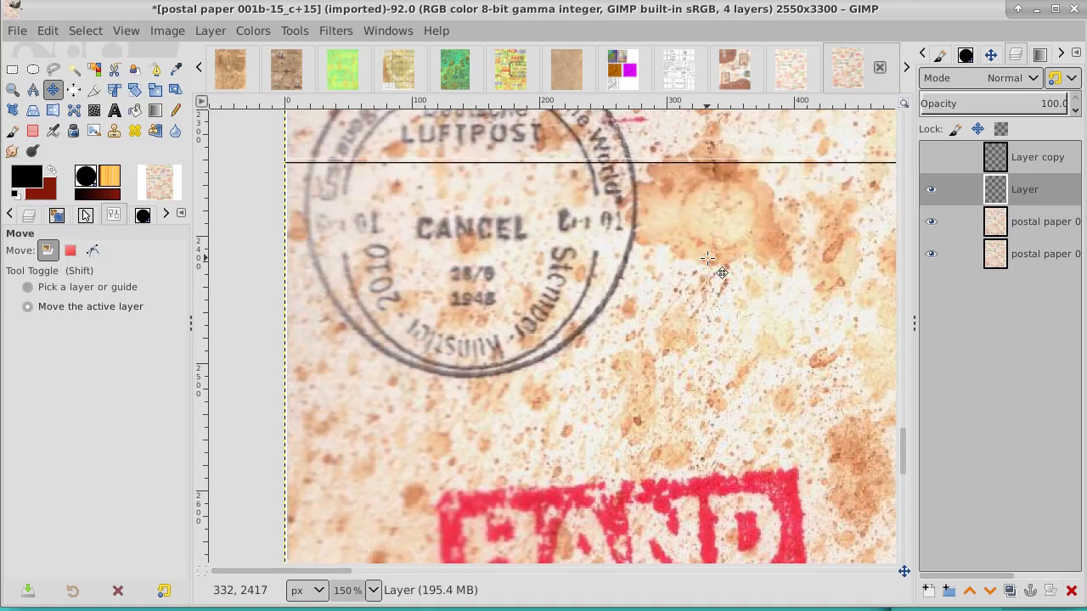
{"action": "key", "text": "Up"}
{"action": "key", "text": "Up"}
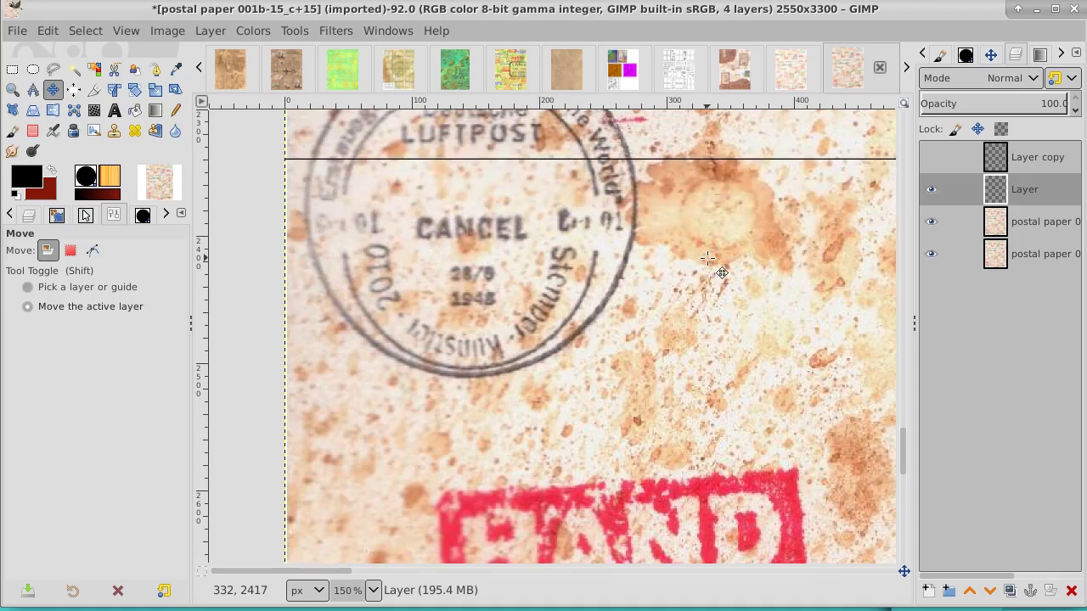
Step: Fuzzy-select the black line on the seam above the CANCEL postmark, reselecting it after clearing
{"action": "left_click", "coordinate": [73, 69]}
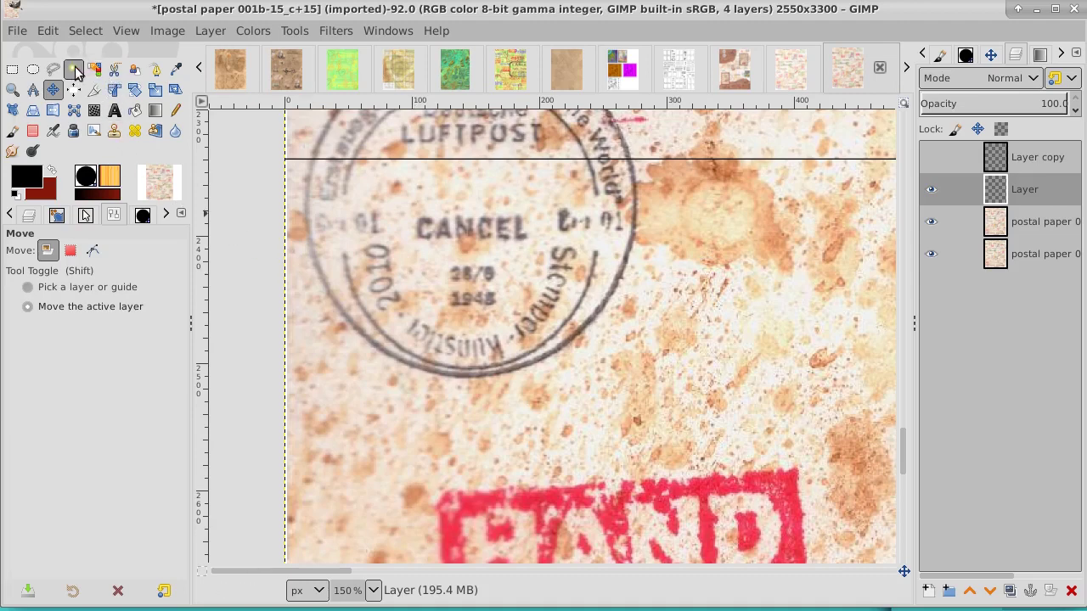
{"action": "left_click", "coordinate": [331, 158]}
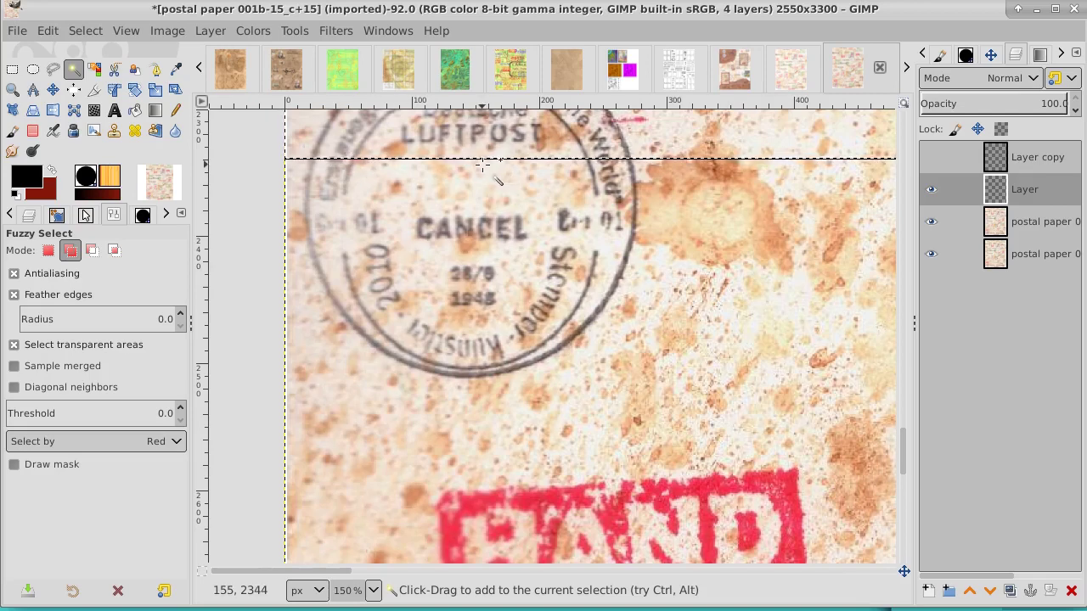
{"action": "left_click", "coordinate": [88, 32]}
{"action": "left_click", "coordinate": [103, 79]}
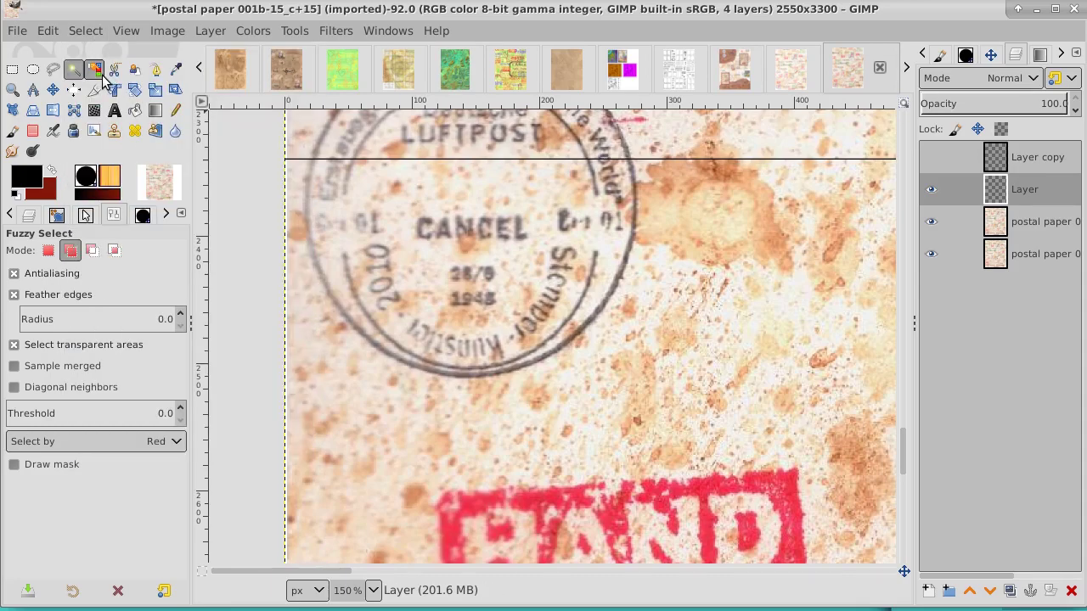
{"action": "left_click", "coordinate": [931, 190]}
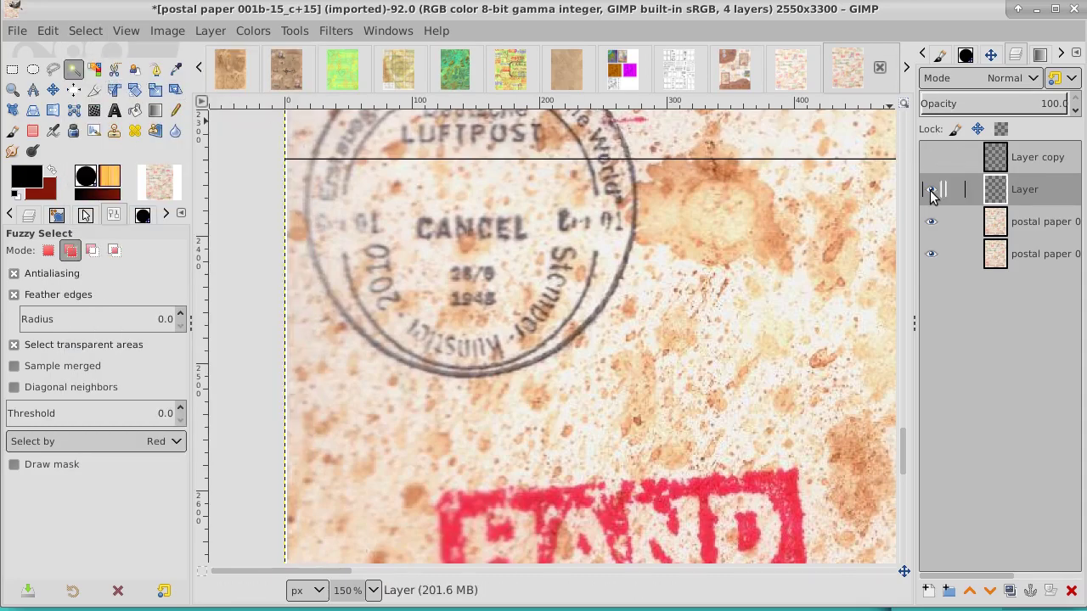
{"action": "left_click", "coordinate": [469, 159]}
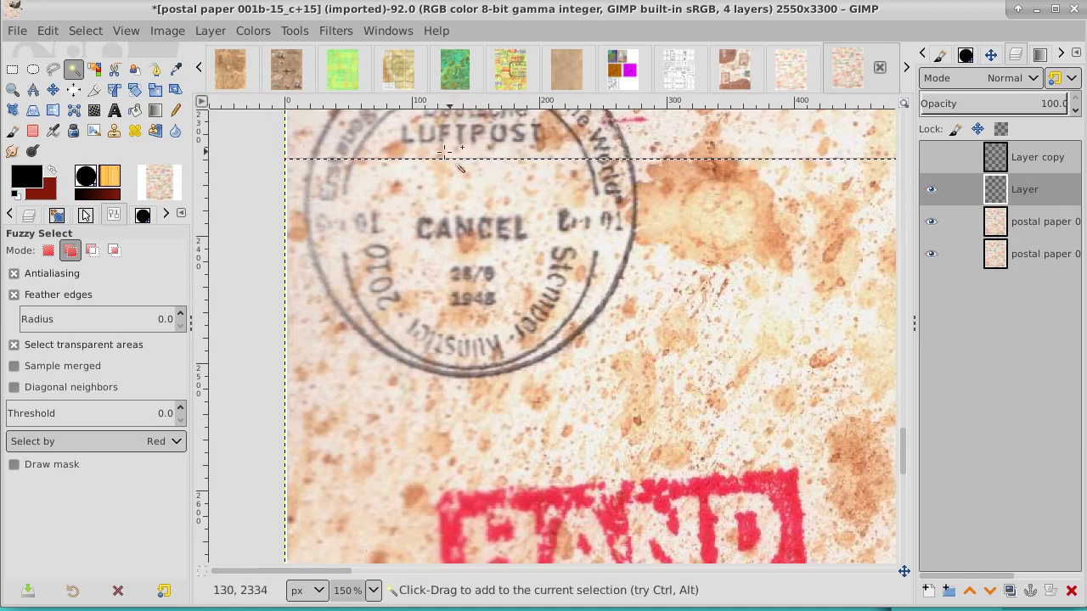
{"action": "left_click", "coordinate": [12, 90]}
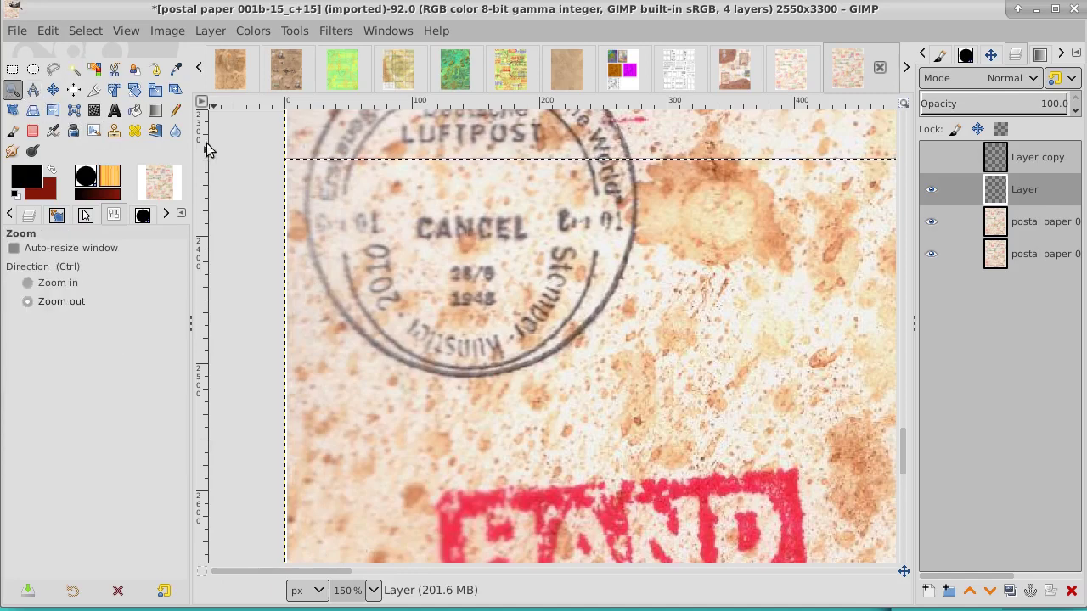
Step: Zoom in to about 550% on the selected seam line
{"action": "left_click", "coordinate": [304, 182]}
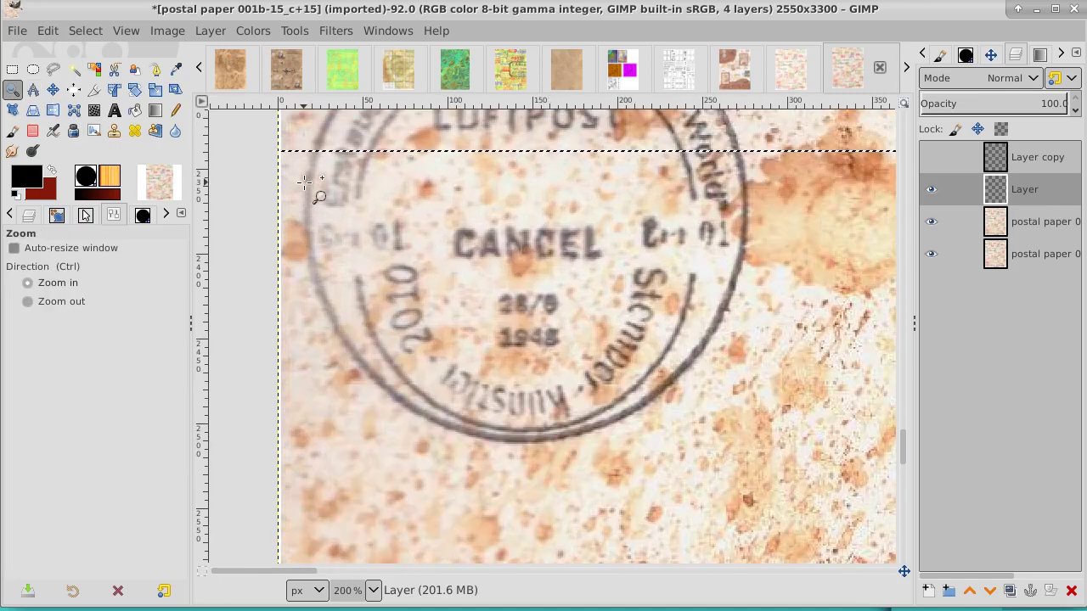
{"action": "left_click", "coordinate": [304, 181]}
{"action": "left_click", "coordinate": [304, 181]}
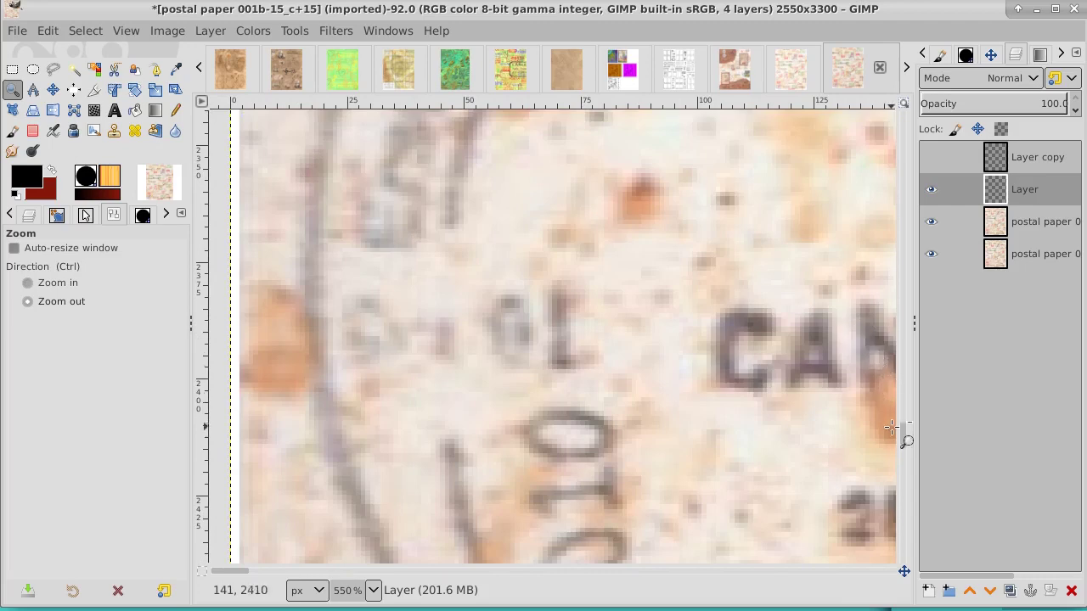
{"action": "key", "text": "ctrl"}
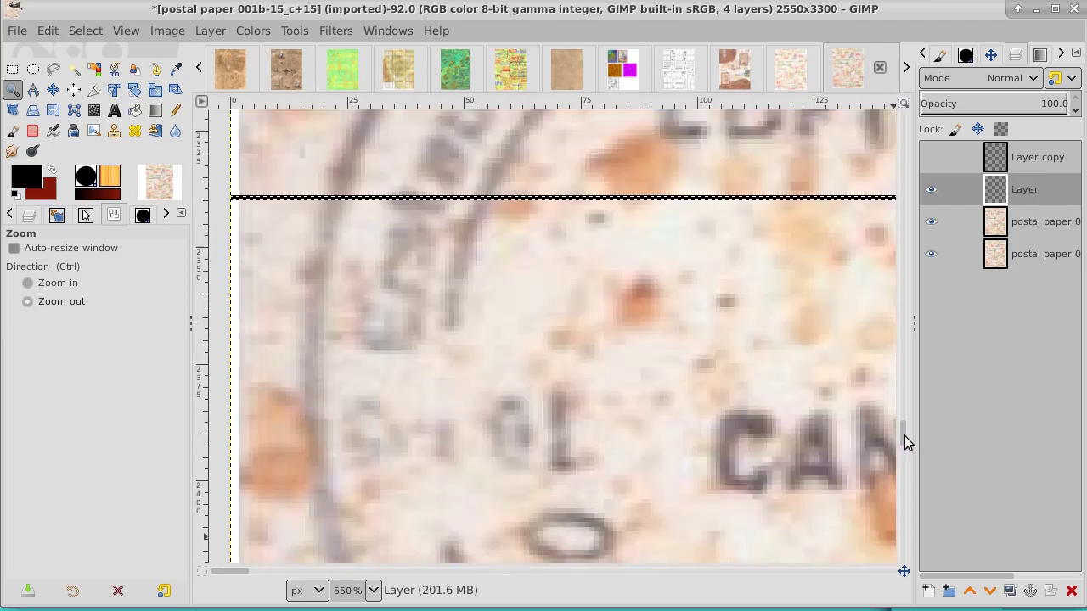
{"action": "left_click_drag", "start_coordinate": [903, 439], "coordinate": [904, 427]}
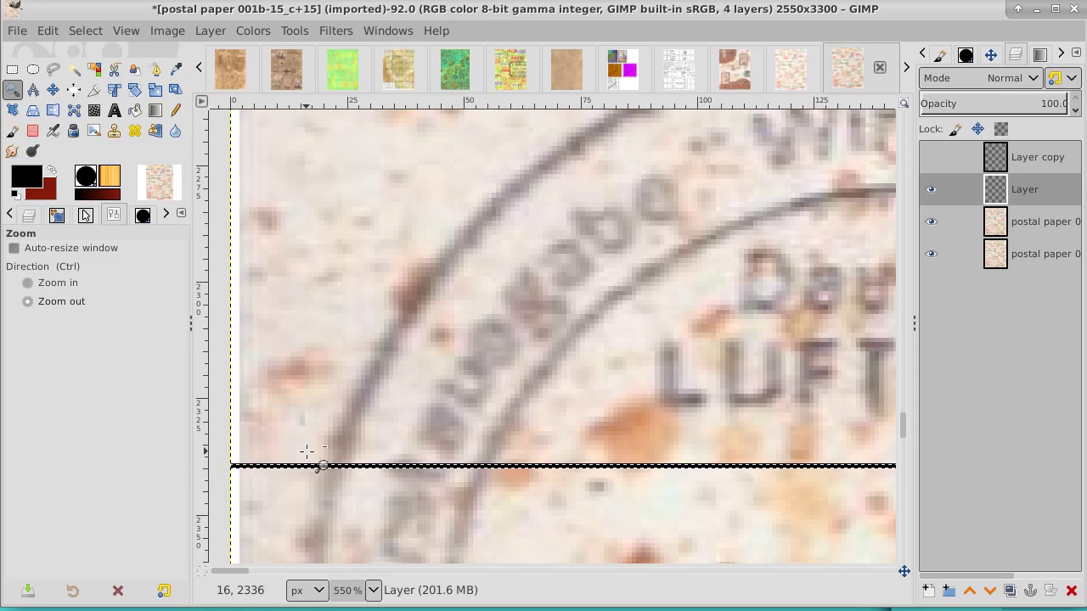
Step: Make the upper postal paper layer active and compare it with layers hidden and shown
{"action": "left_click", "coordinate": [1037, 223]}
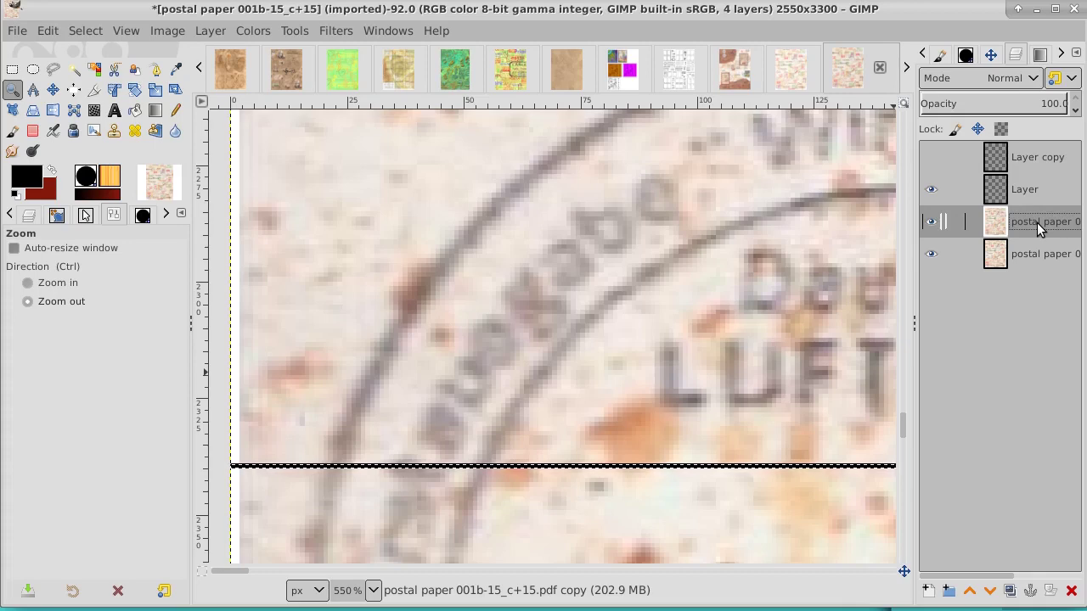
{"action": "left_click", "coordinate": [931, 191]}
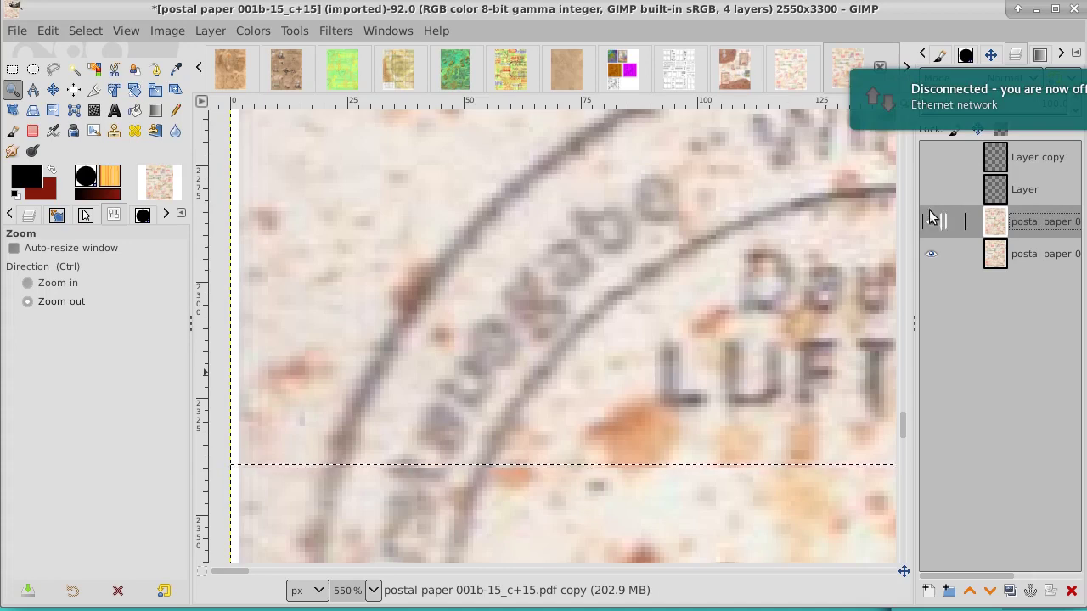
{"action": "left_click", "coordinate": [931, 222]}
{"action": "left_click", "coordinate": [931, 222]}
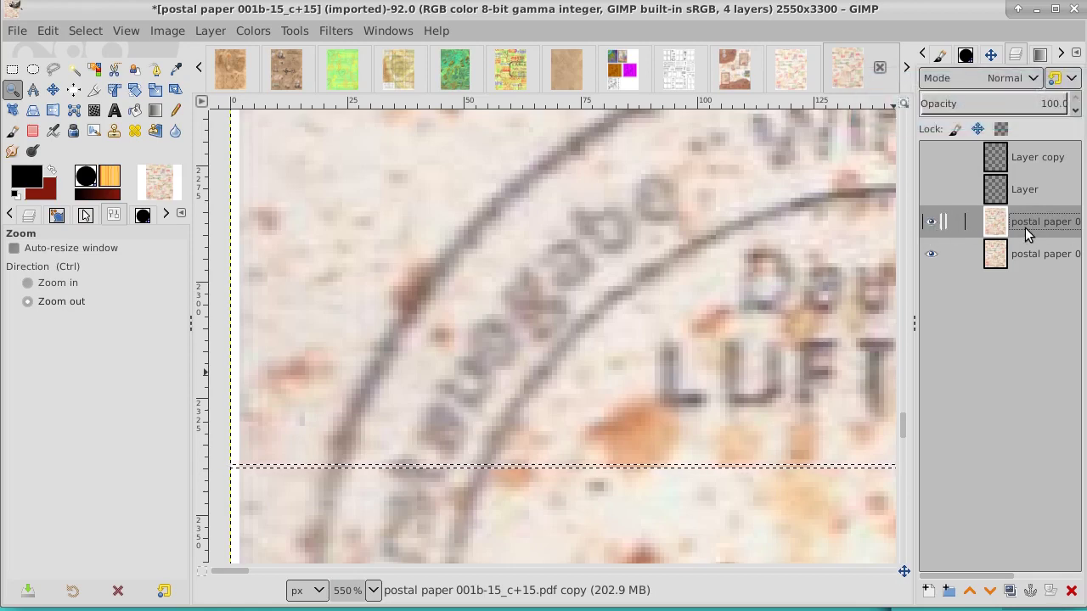
{"action": "key", "text": "ctrl+z"}
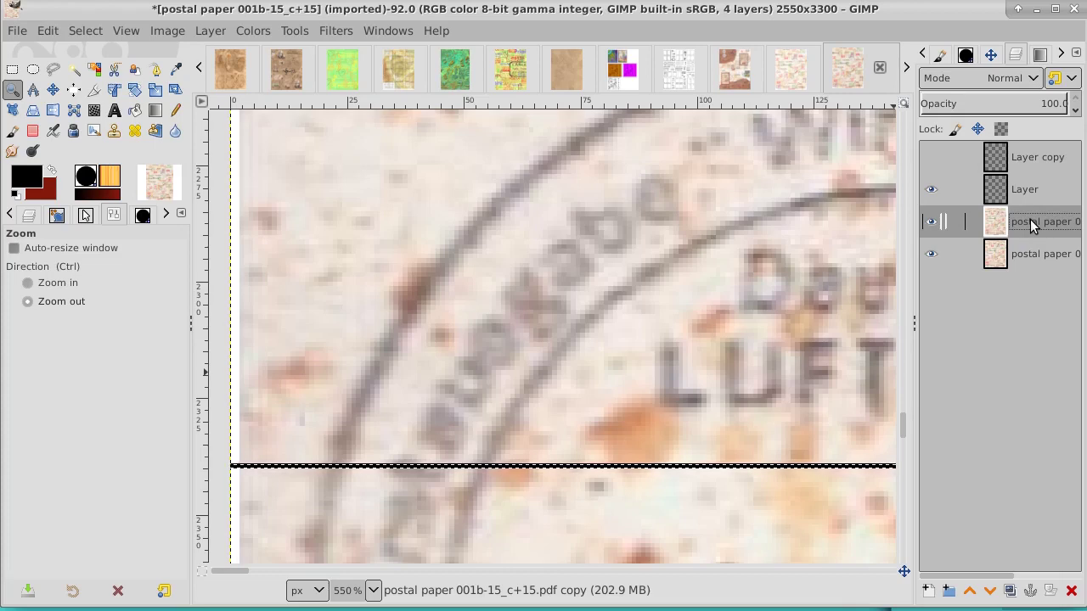
Step: Clear the selection and scroll down through the image
{"action": "left_click", "coordinate": [85, 32]}
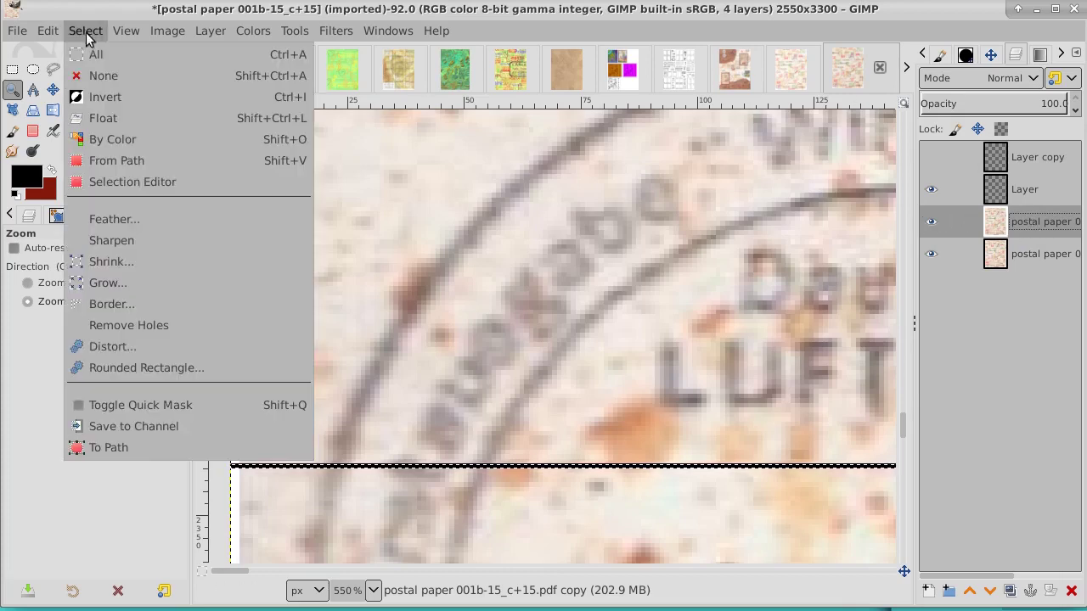
{"action": "left_click", "coordinate": [103, 76]}
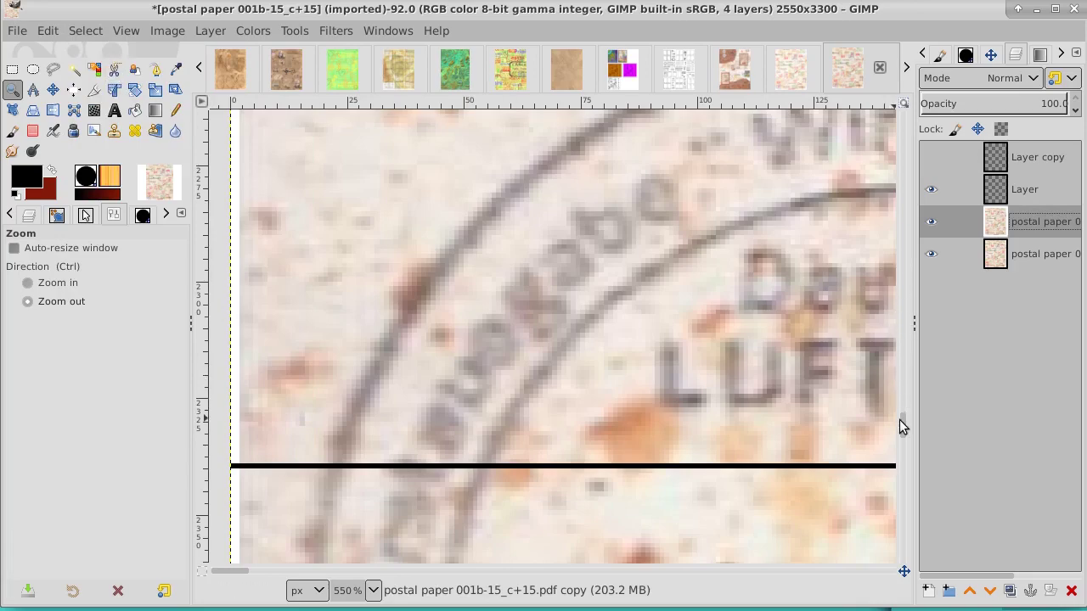
{"action": "left_click_drag", "start_coordinate": [901, 419], "coordinate": [902, 552]}
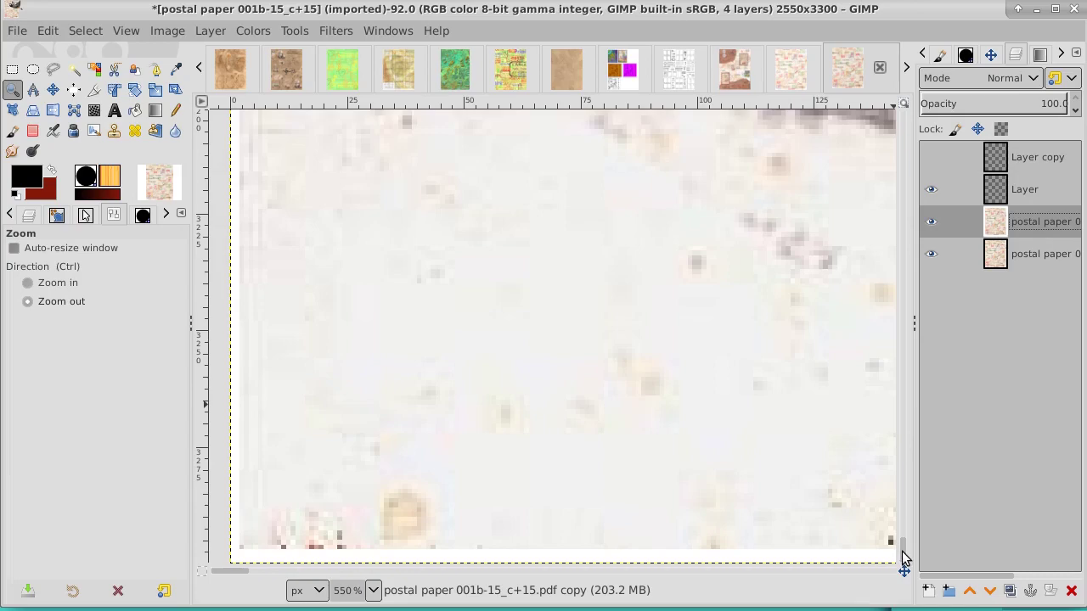
{"action": "mouse_move", "coordinate": [902, 551]}
{"action": "left_mouse_down"}
{"action": "mouse_move", "coordinate": [902, 529]}
{"action": "mouse_move", "coordinate": [902, 569]}
{"action": "left_mouse_up"}
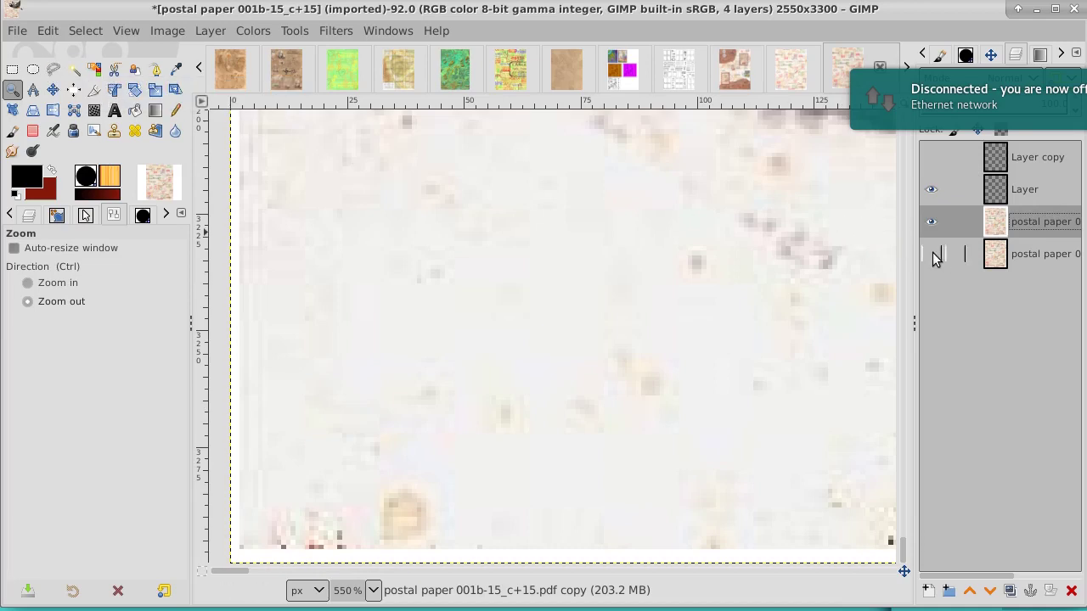
Step: Compare the image with the upper paper layer on and off, ending with both paper layers visible
{"action": "left_click", "coordinate": [932, 224]}
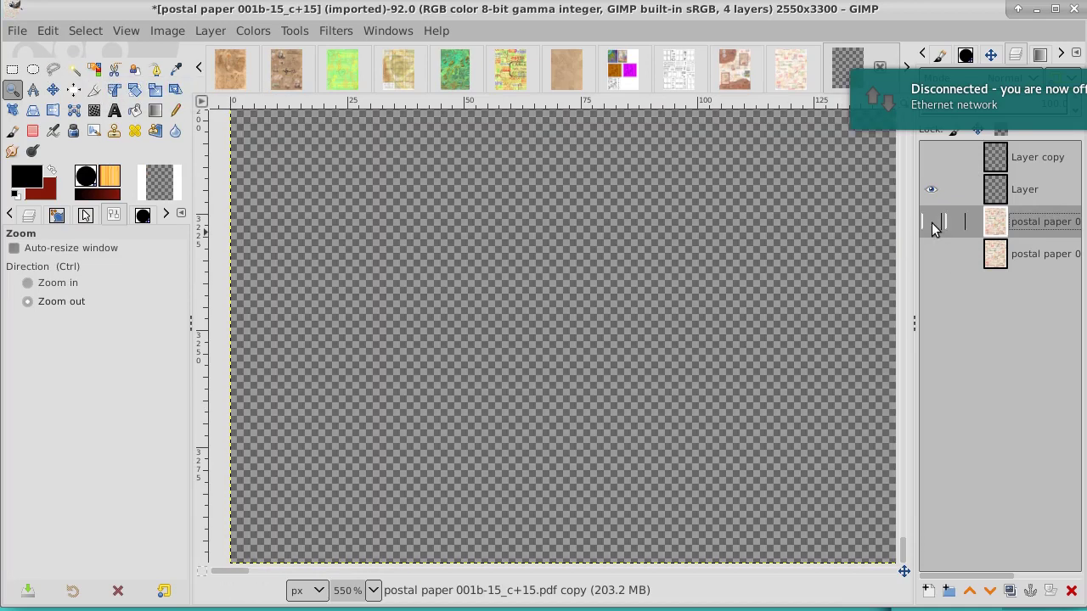
{"action": "left_click", "coordinate": [930, 254]}
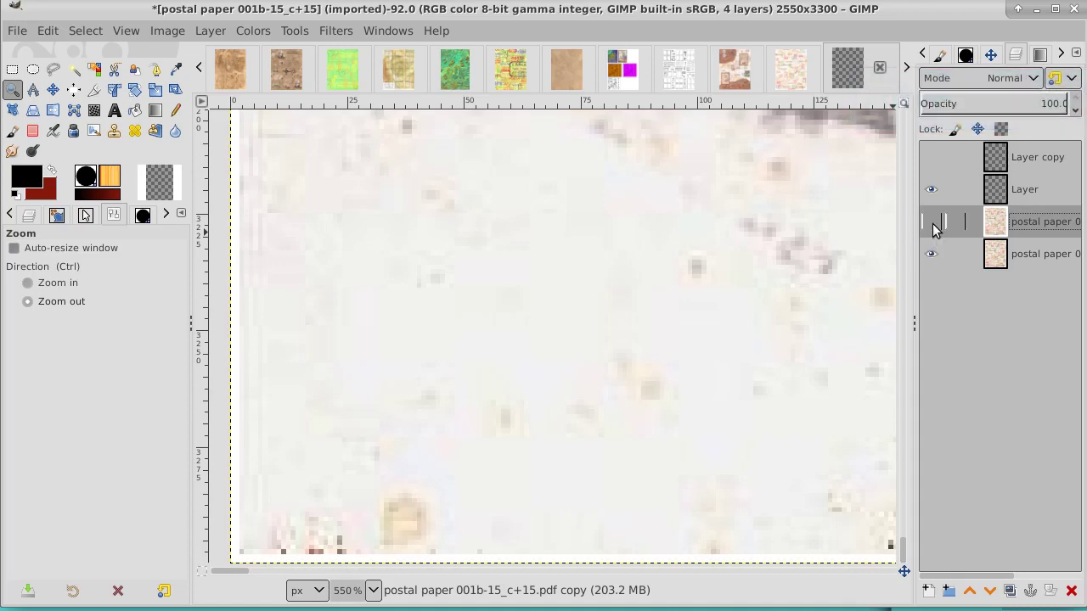
{"action": "left_click", "coordinate": [933, 226]}
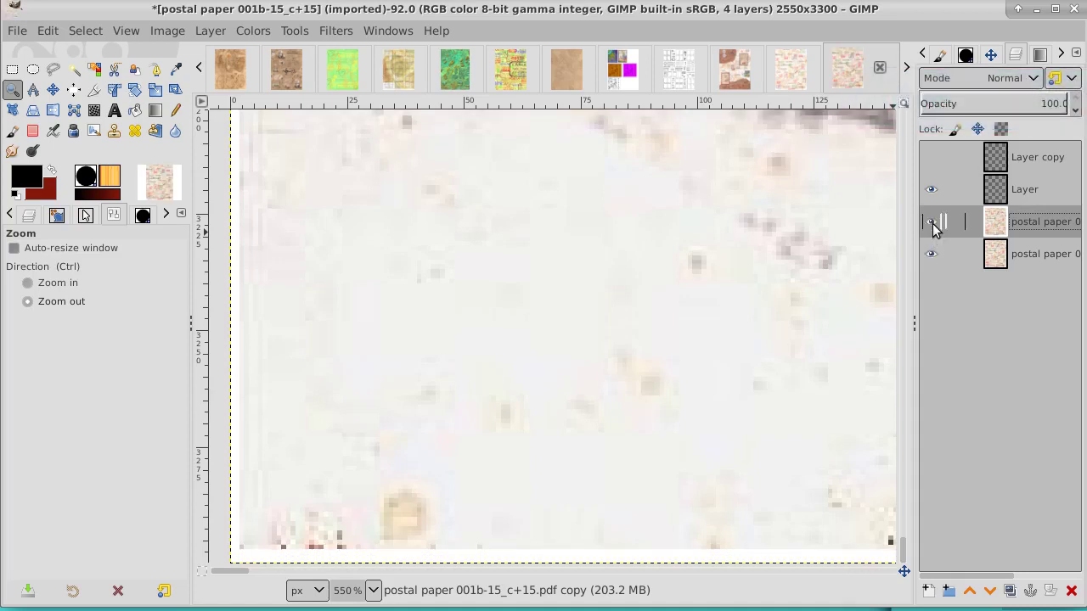
{"action": "left_click", "coordinate": [934, 225]}
{"action": "left_click", "coordinate": [933, 226]}
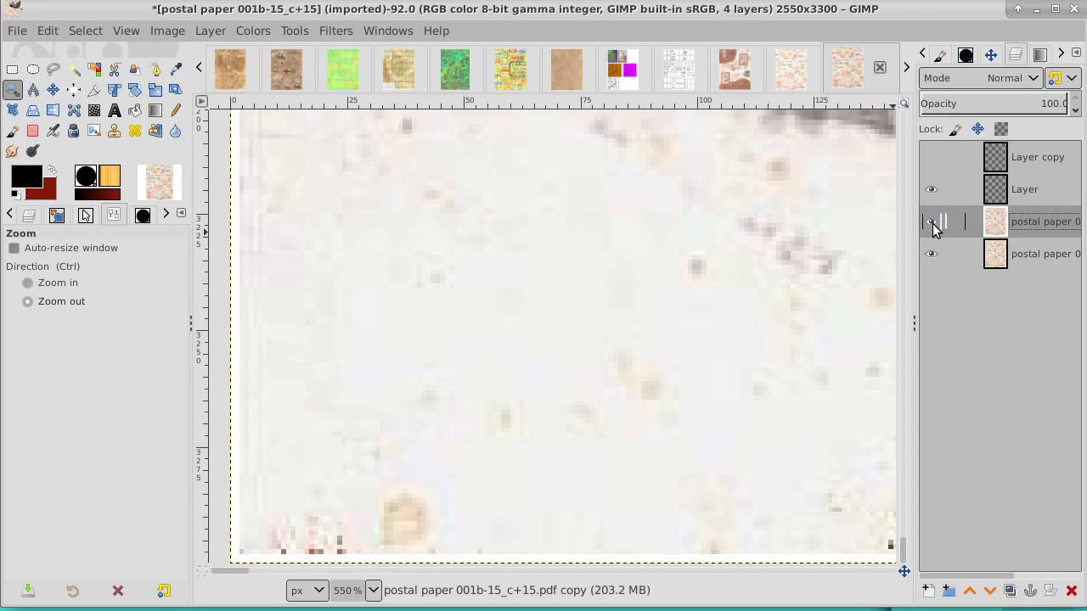
{"action": "left_click", "coordinate": [933, 226]}
{"action": "left_click", "coordinate": [933, 226]}
{"action": "left_click", "coordinate": [933, 225]}
{"action": "left_click", "coordinate": [934, 226]}
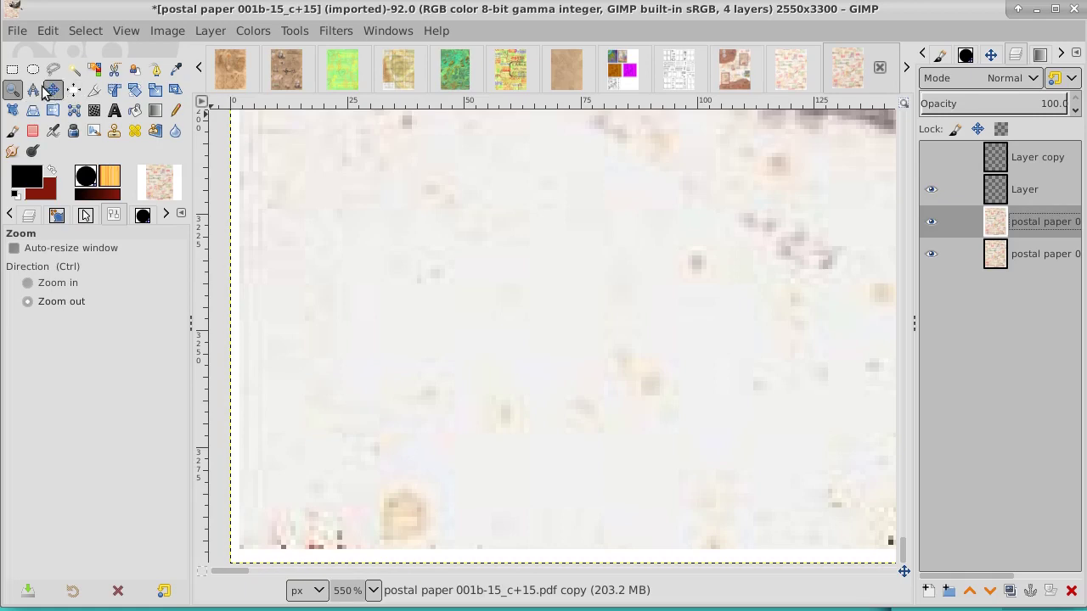
Step: Return to the LUFTPOST stamp area and make Layer active with its black seam line visible
{"action": "left_click", "coordinate": [367, 230]}
{"action": "left_click", "coordinate": [366, 230]}
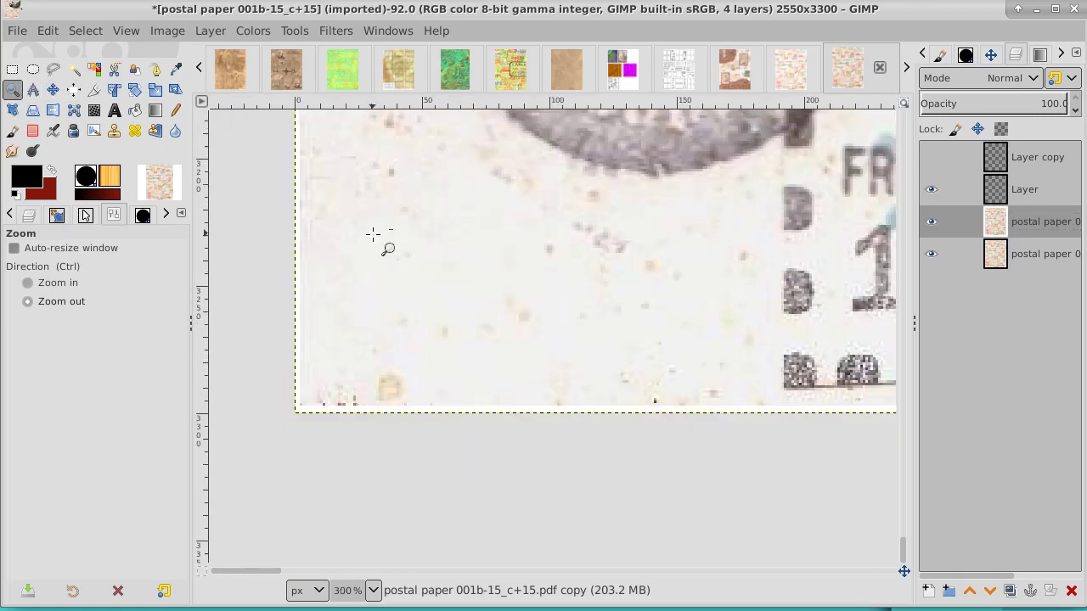
{"action": "left_click_drag", "start_coordinate": [905, 561], "coordinate": [903, 415]}
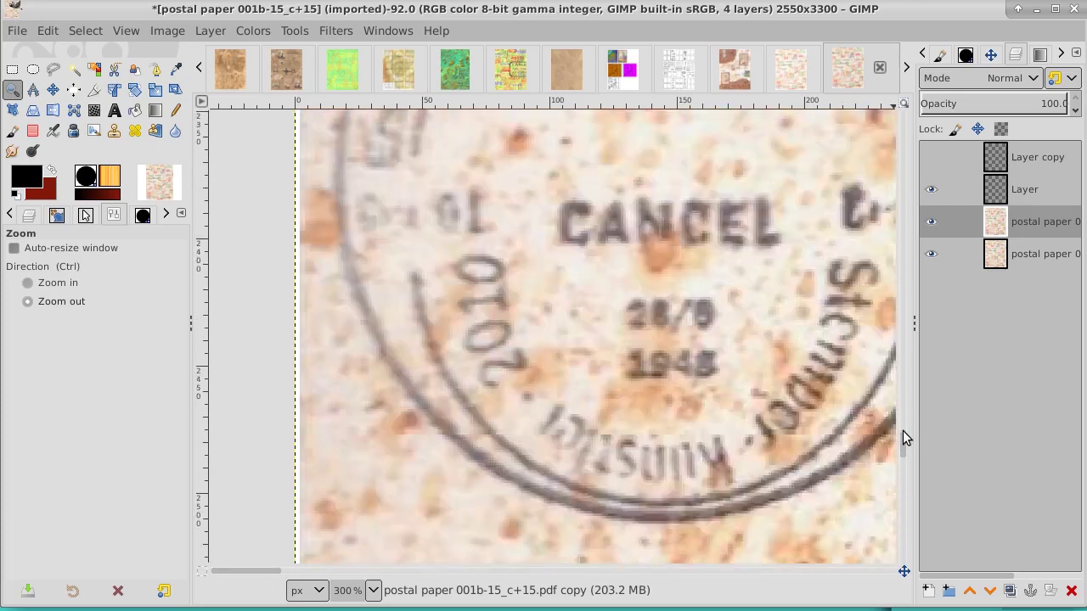
{"action": "left_click", "coordinate": [931, 189]}
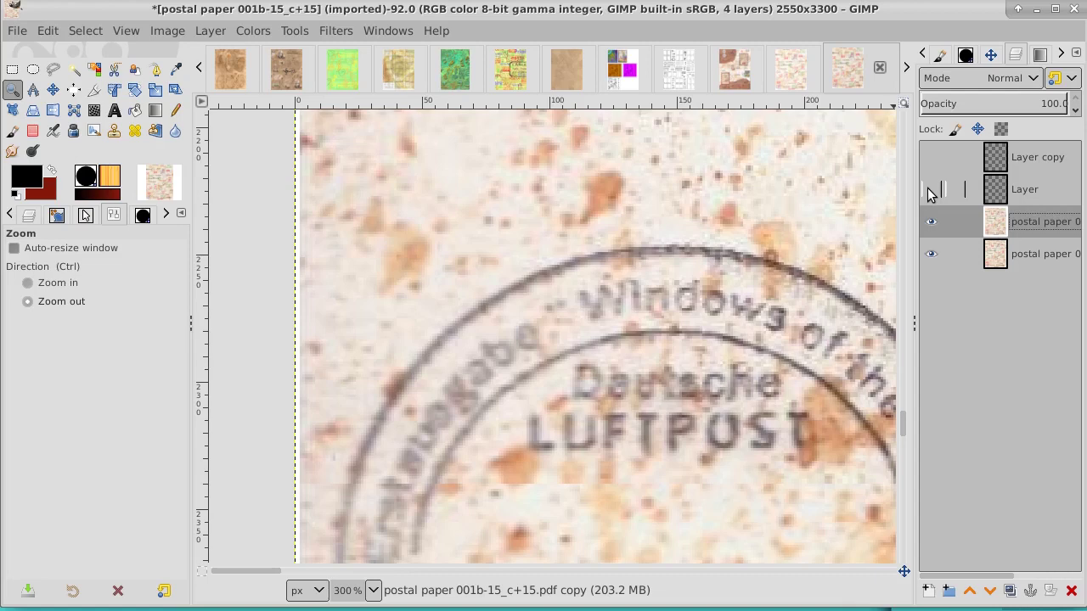
{"action": "left_click", "coordinate": [929, 192]}
{"action": "left_click", "coordinate": [929, 191]}
{"action": "left_click", "coordinate": [1042, 191]}
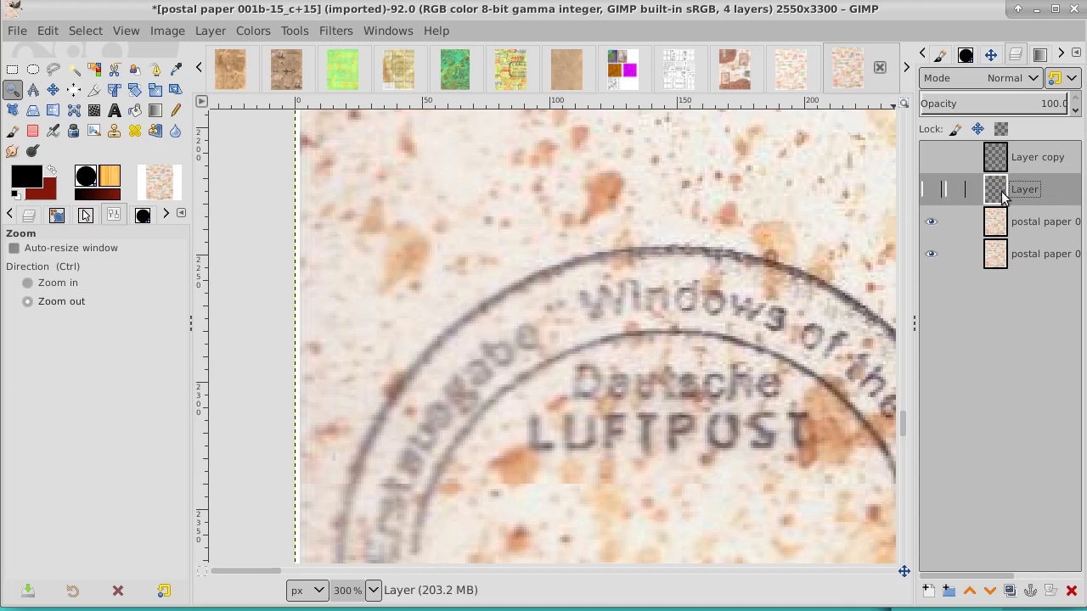
{"action": "left_click", "coordinate": [931, 190]}
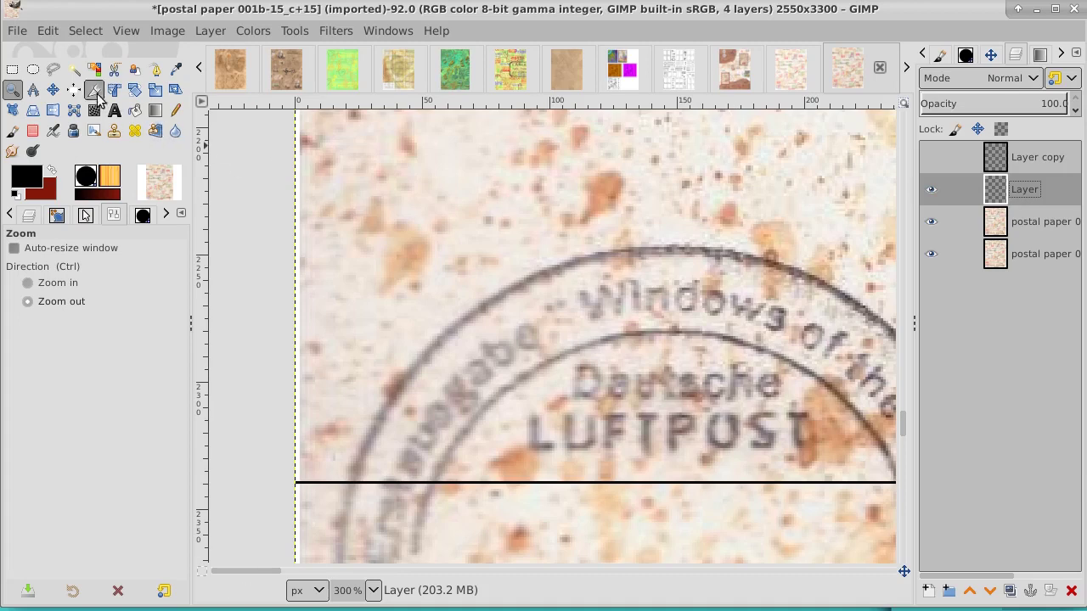
{"action": "left_click", "coordinate": [74, 71]}
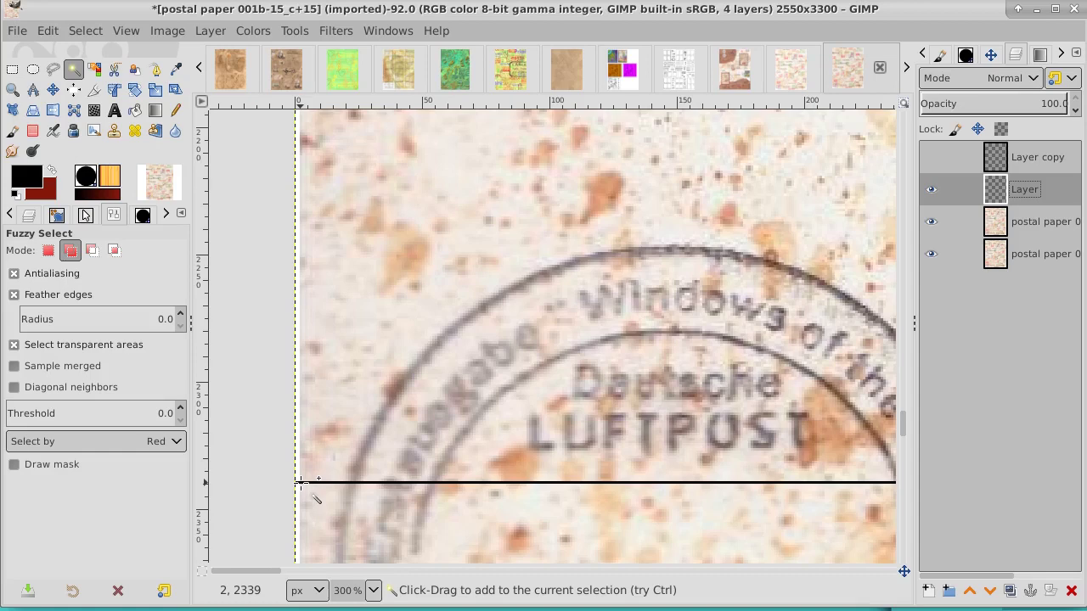
Step: Fuzzy-select the black seam line, convert the selection to a path, and hide Layer
{"action": "left_click", "coordinate": [300, 482]}
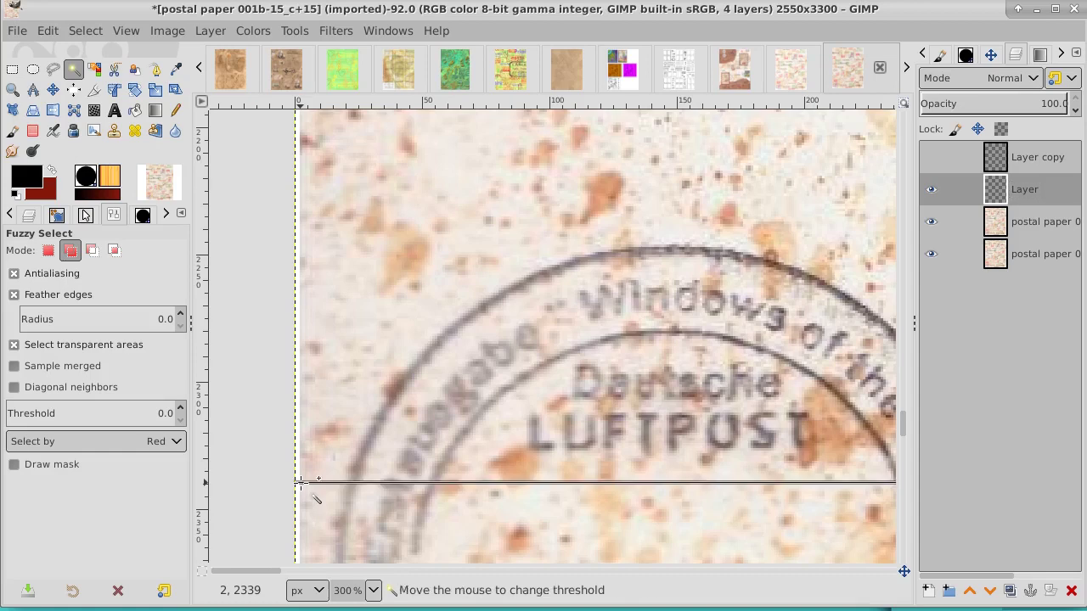
{"action": "left_click", "coordinate": [84, 32]}
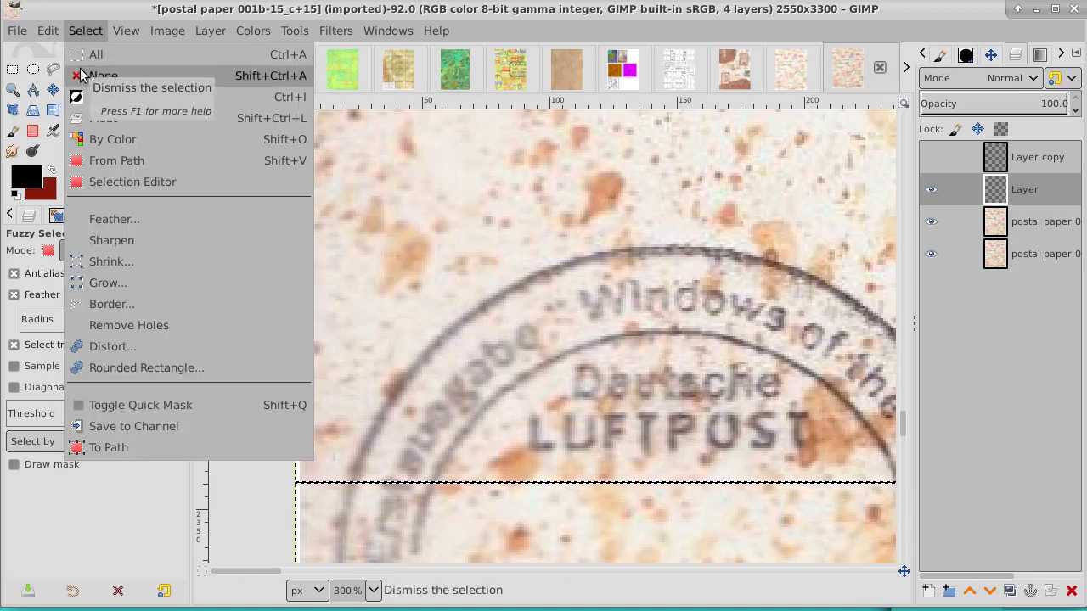
{"action": "left_click", "coordinate": [90, 448]}
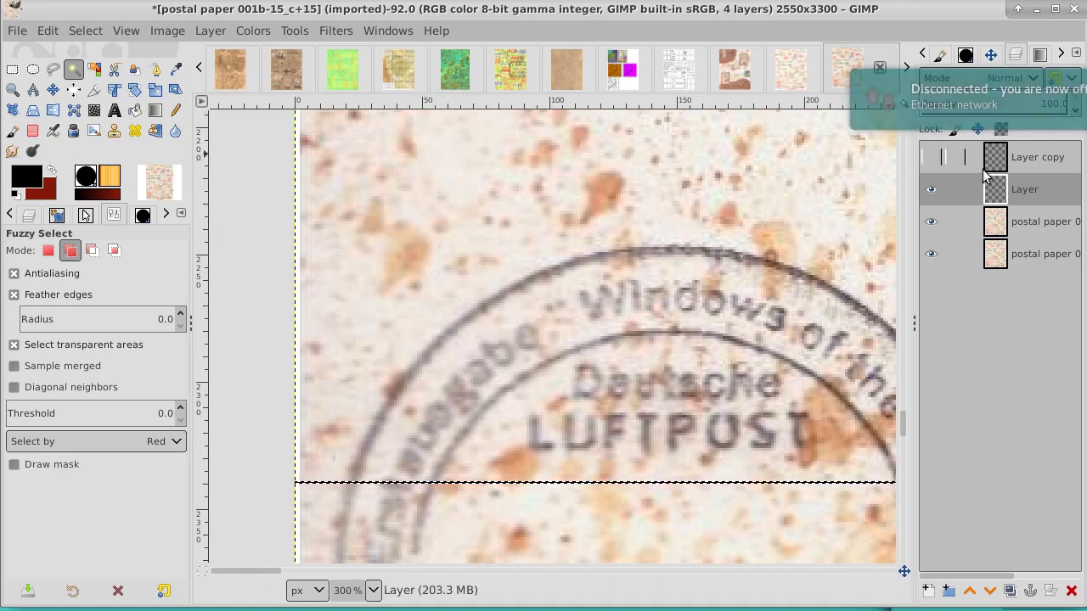
{"action": "left_click", "coordinate": [932, 192]}
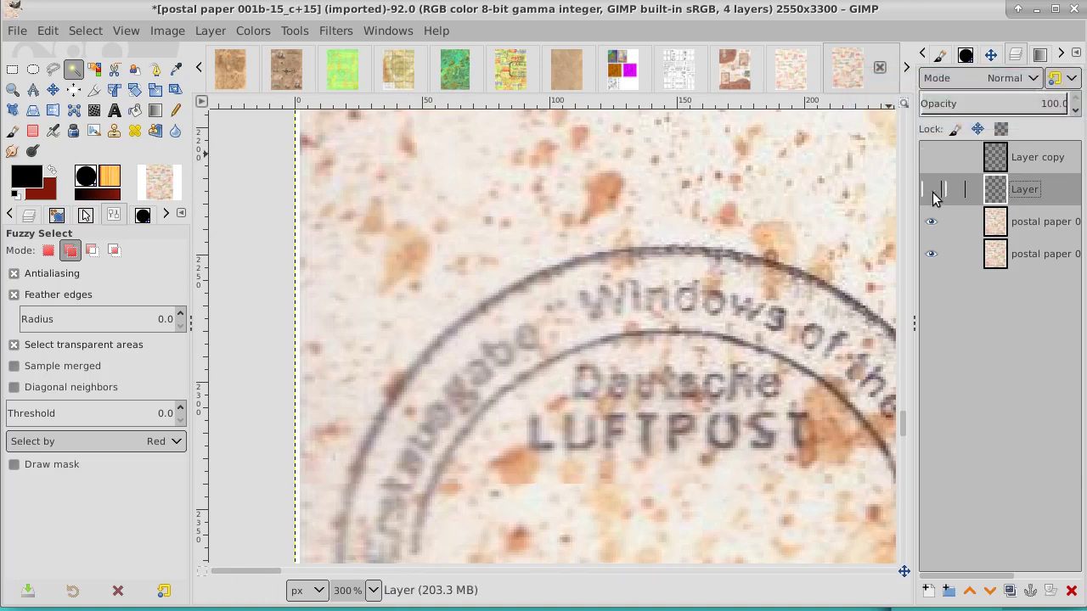
Step: Switch the right dock to the Paths list and toggle the Selection path's visibility
{"action": "left_click", "coordinate": [1076, 55]}
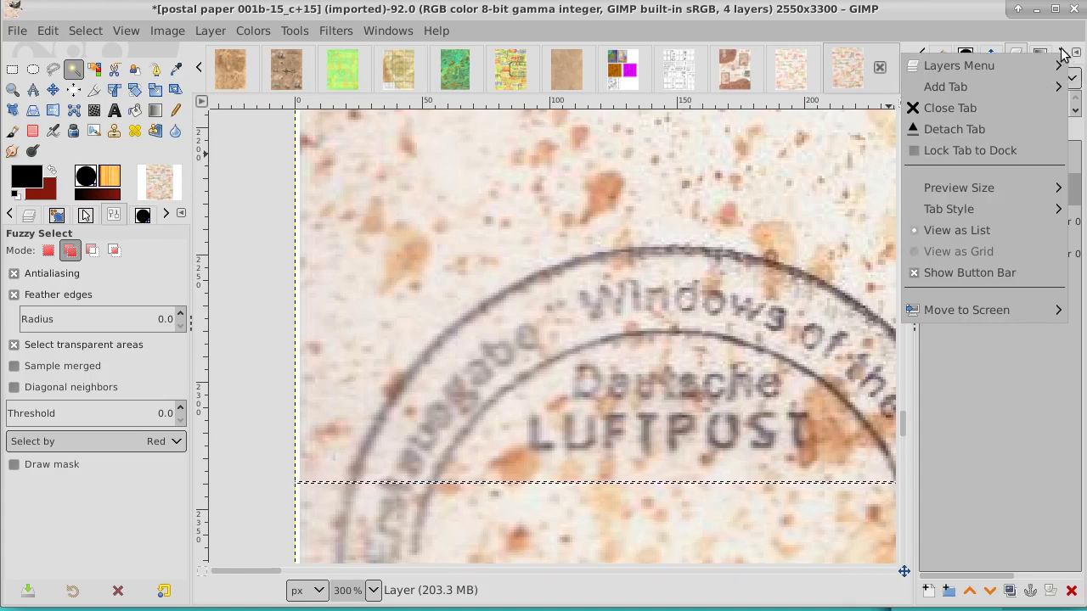
{"action": "left_click", "coordinate": [1065, 44]}
{"action": "left_click", "coordinate": [1061, 55]}
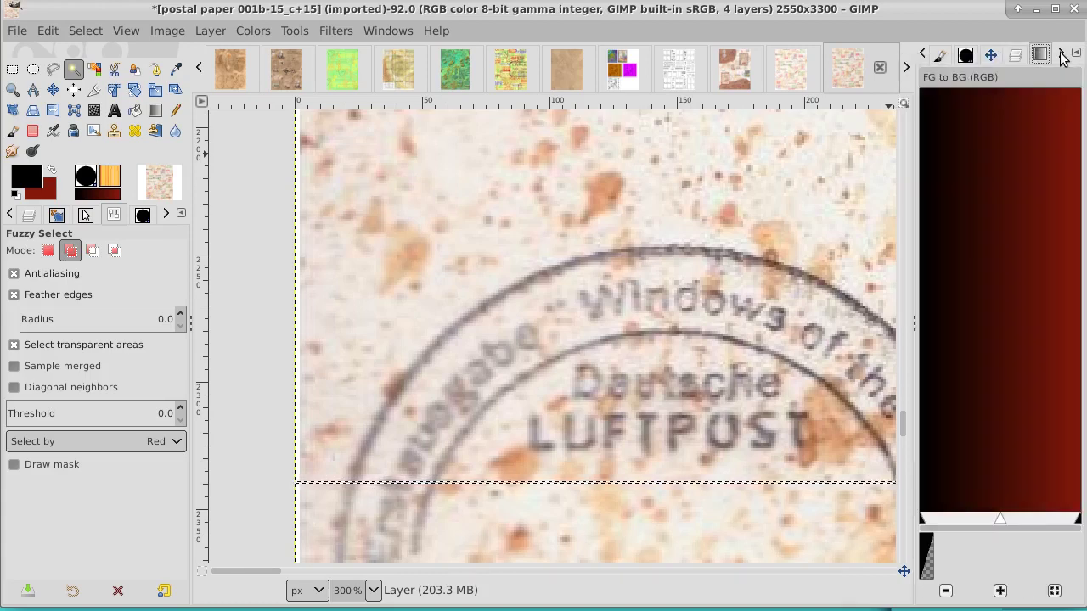
{"action": "left_click", "coordinate": [924, 56]}
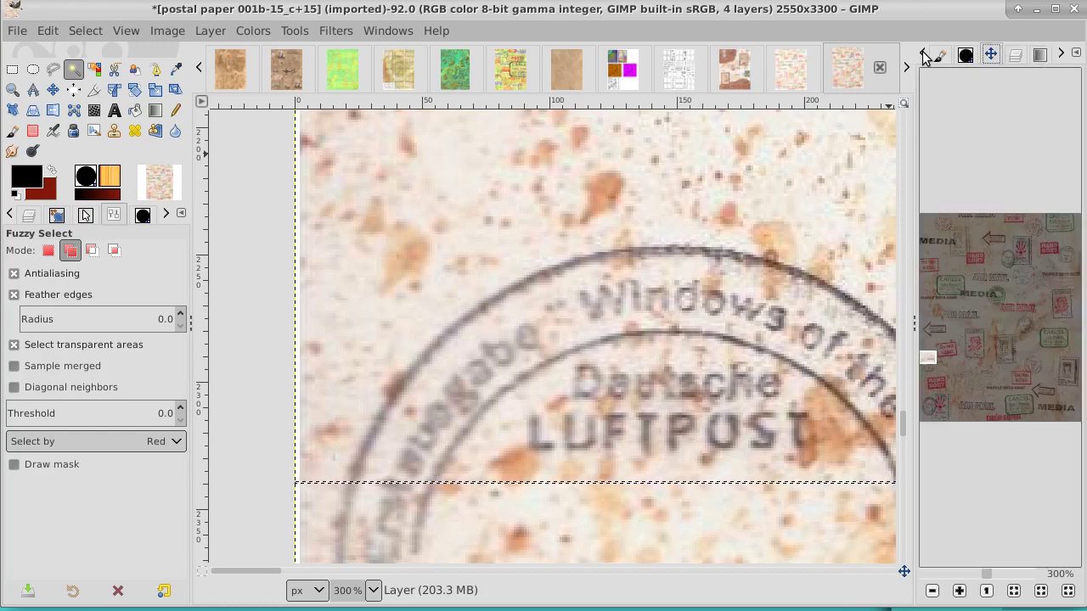
{"action": "left_click", "coordinate": [924, 55]}
{"action": "left_click", "coordinate": [924, 56]}
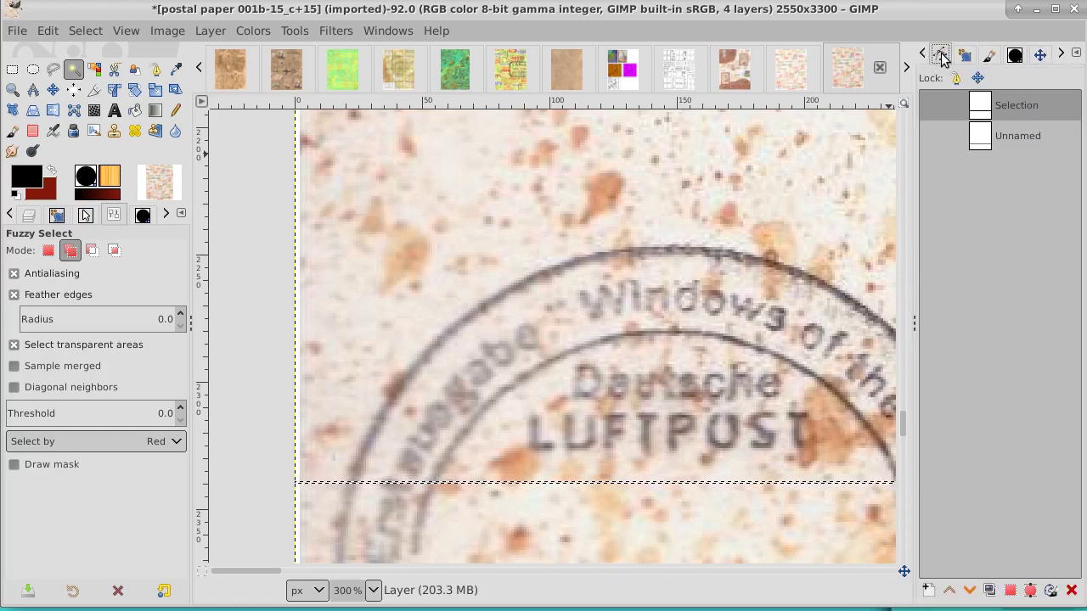
{"action": "left_click", "coordinate": [934, 107]}
{"action": "left_click", "coordinate": [53, 30]}
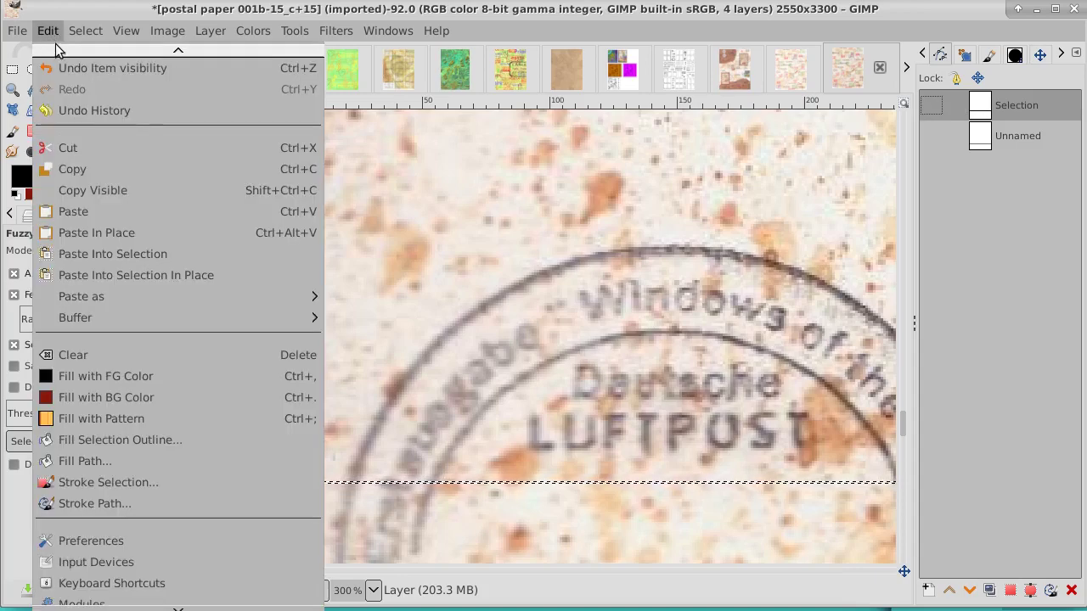
{"action": "left_click", "coordinate": [86, 30]}
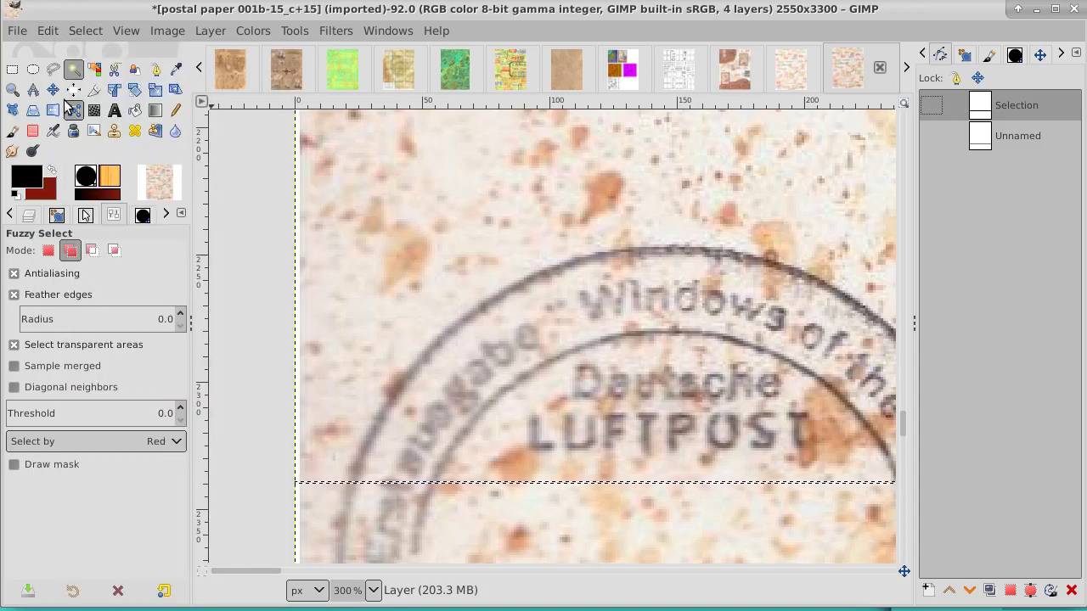
Step: Switch to Blur/Sharpen and give it the 2. Hardness 075 brush at size 51
{"action": "left_click", "coordinate": [175, 133]}
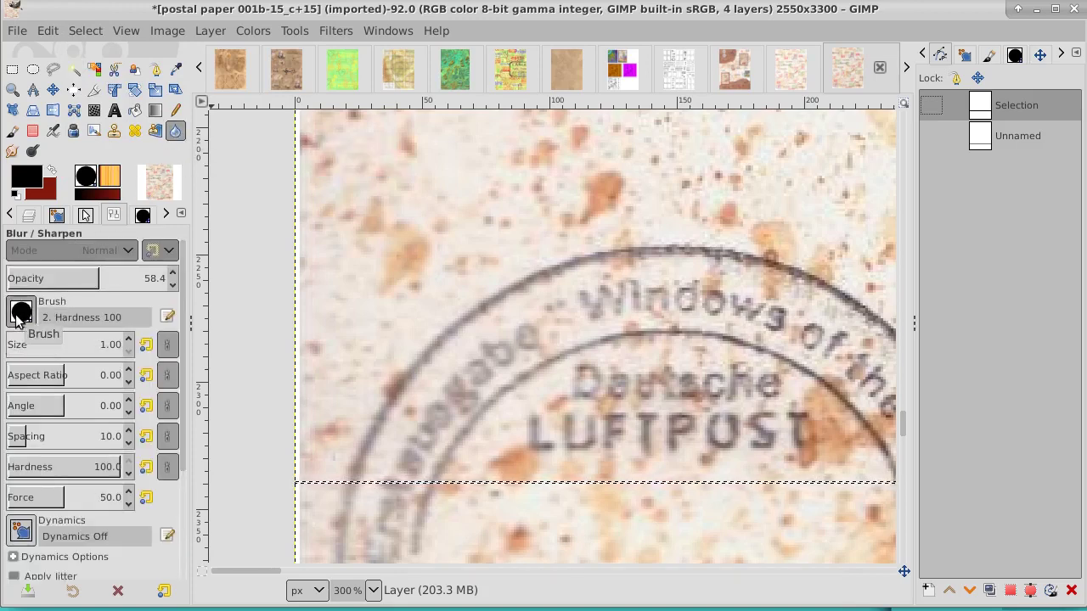
{"action": "left_click", "coordinate": [17, 318]}
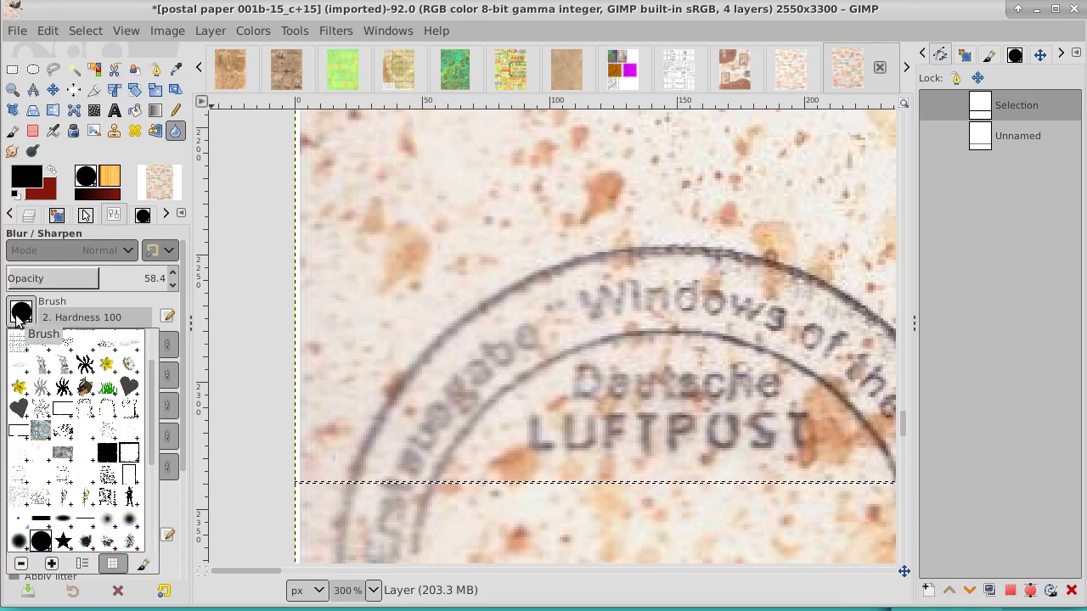
{"action": "left_click", "coordinate": [18, 316]}
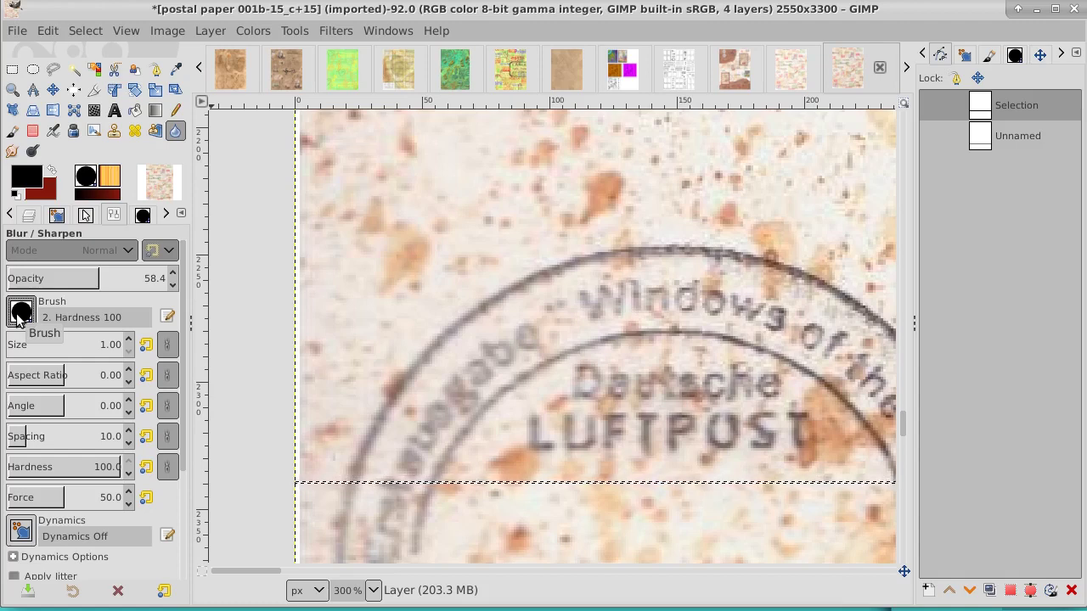
{"action": "double_click", "coordinate": [130, 343]}
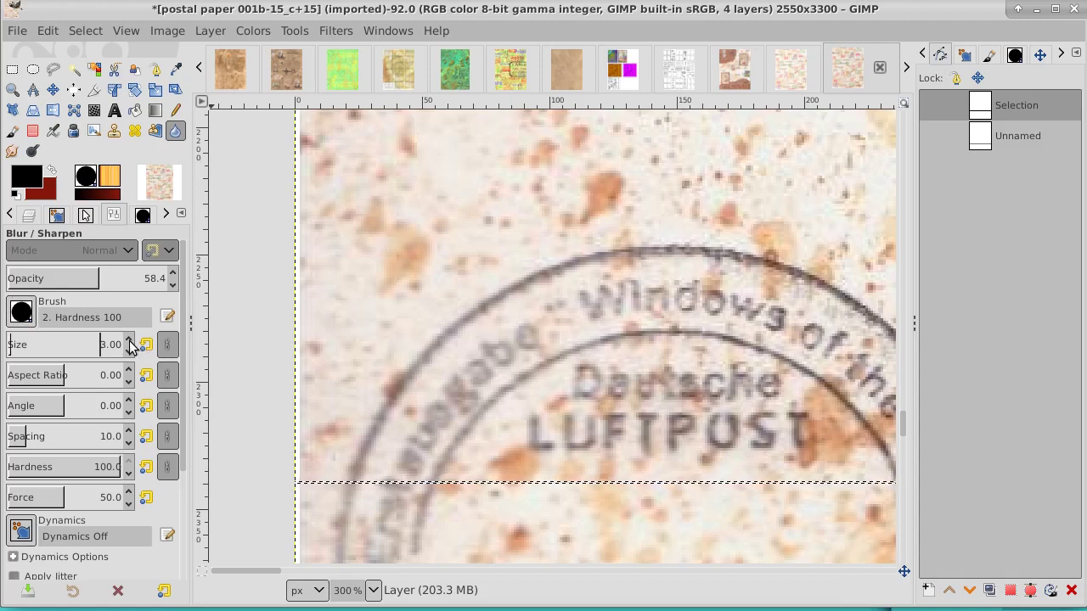
{"action": "left_click", "coordinate": [22, 311]}
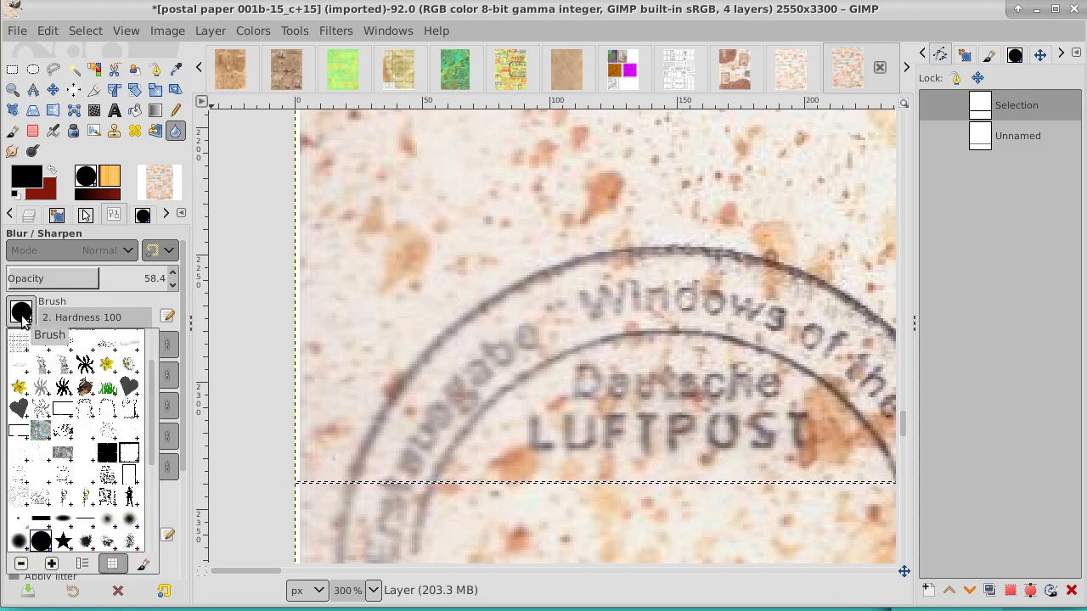
{"action": "double_click", "coordinate": [19, 536]}
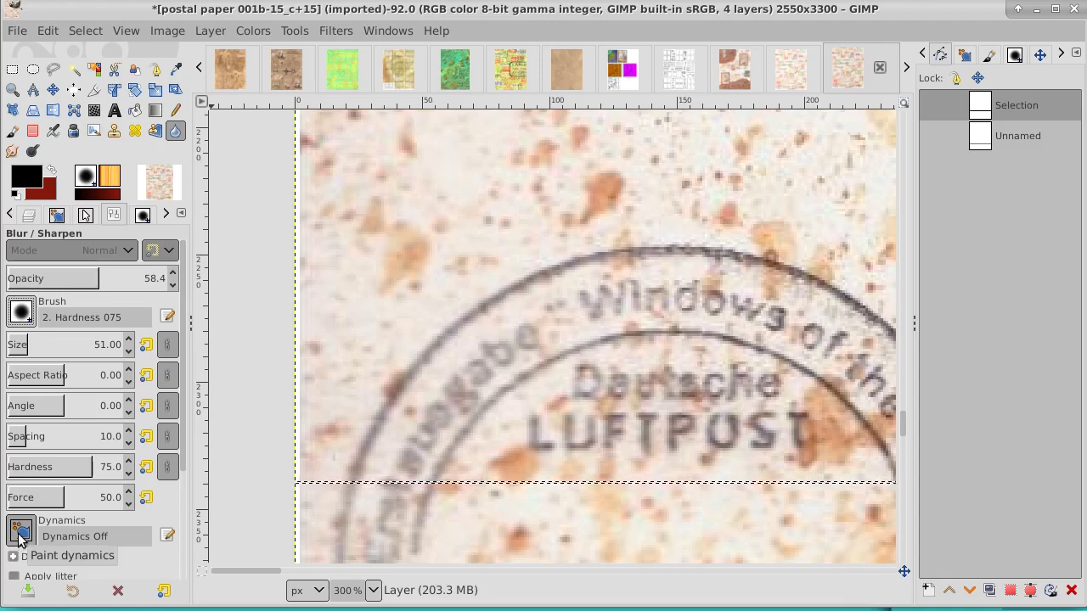
Step: Stroke the seam path below LUFTPOST with the Convolve paint tool, then select none
{"action": "left_click", "coordinate": [48, 31]}
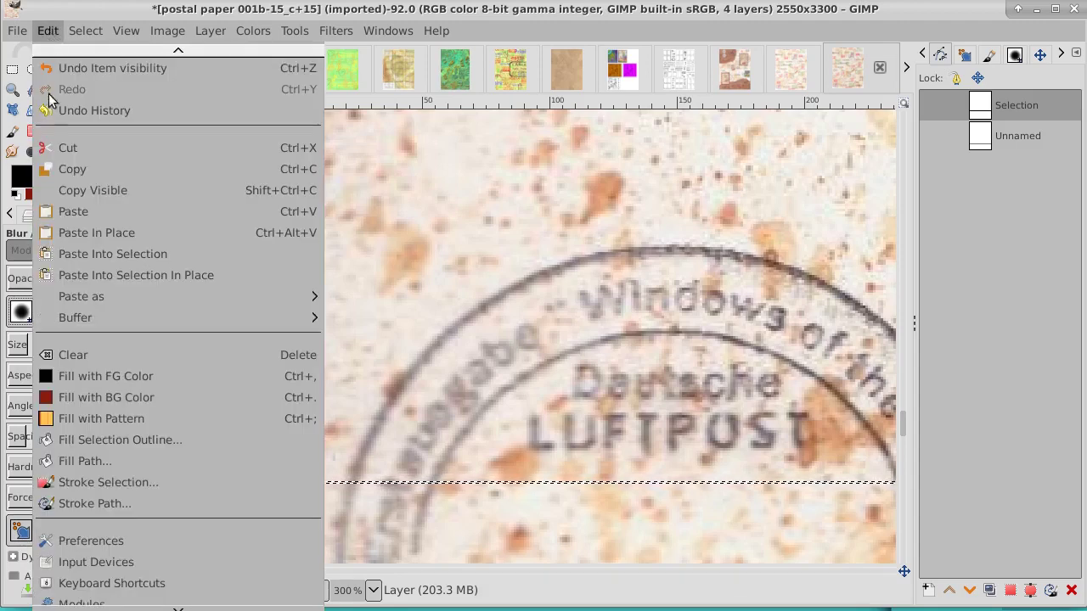
{"action": "left_click", "coordinate": [72, 502]}
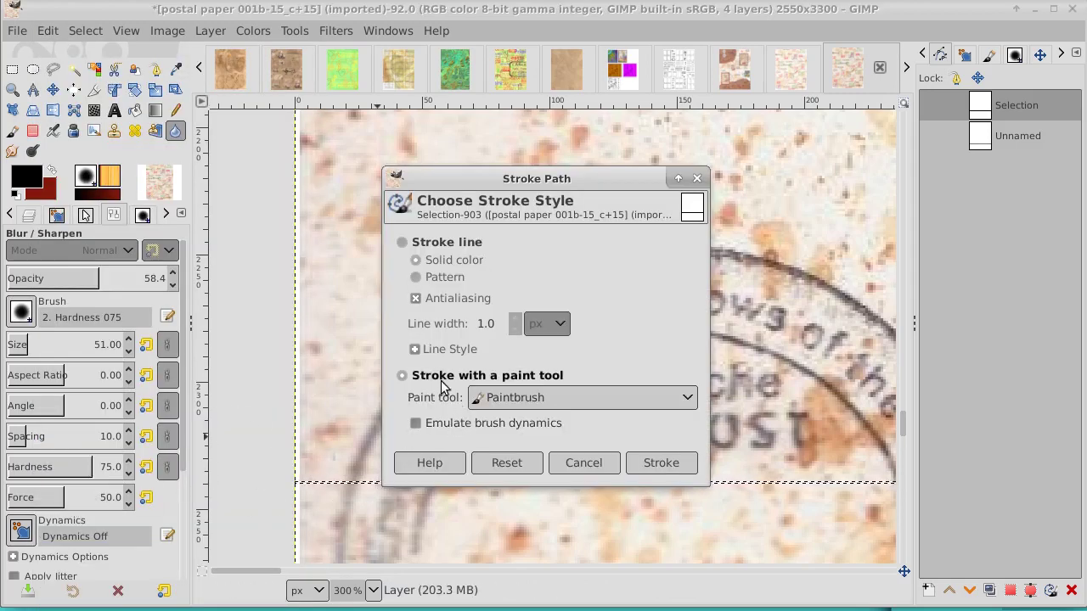
{"action": "left_click", "coordinate": [688, 398]}
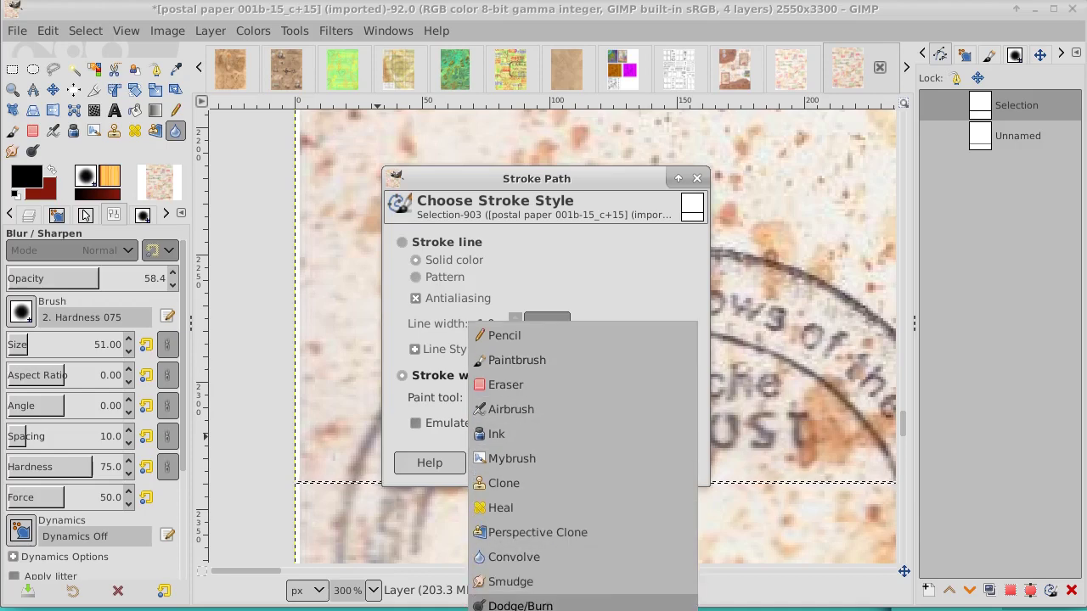
{"action": "left_click", "coordinate": [608, 557]}
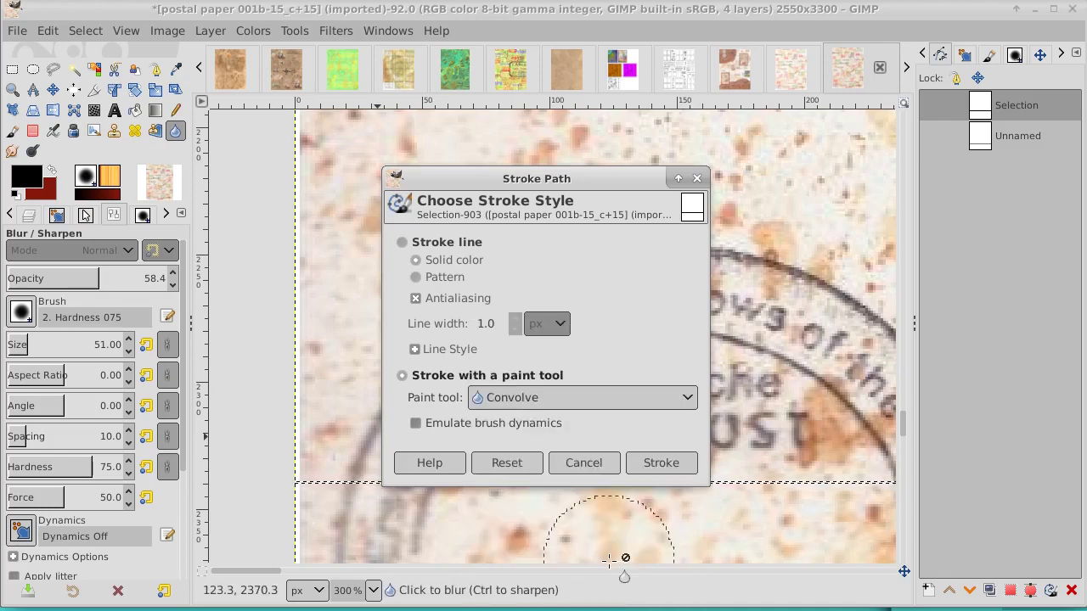
{"action": "left_click", "coordinate": [660, 463]}
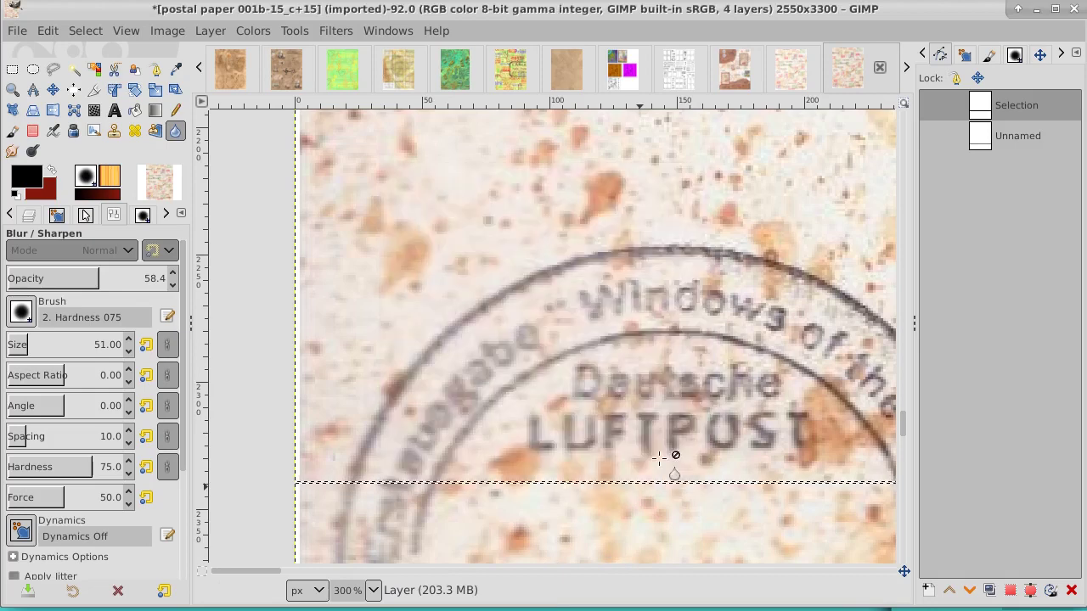
{"action": "left_click", "coordinate": [85, 31]}
{"action": "left_click", "coordinate": [98, 75]}
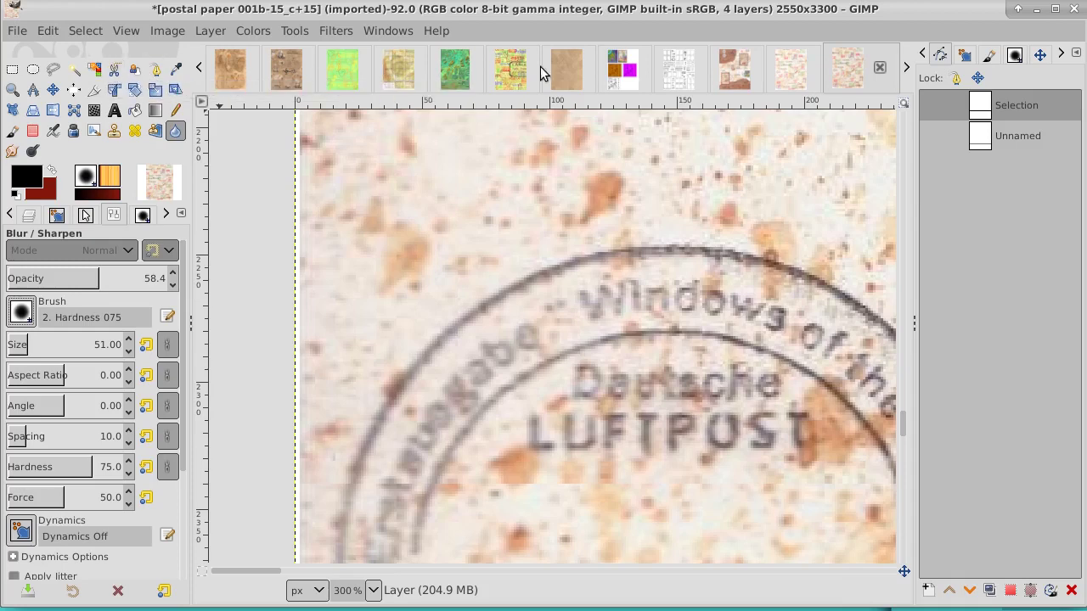
Step: Turn the seam-marker Layer into a selection and make postal paper copy the active layer
{"action": "left_click", "coordinate": [925, 56]}
{"action": "left_click", "coordinate": [925, 56]}
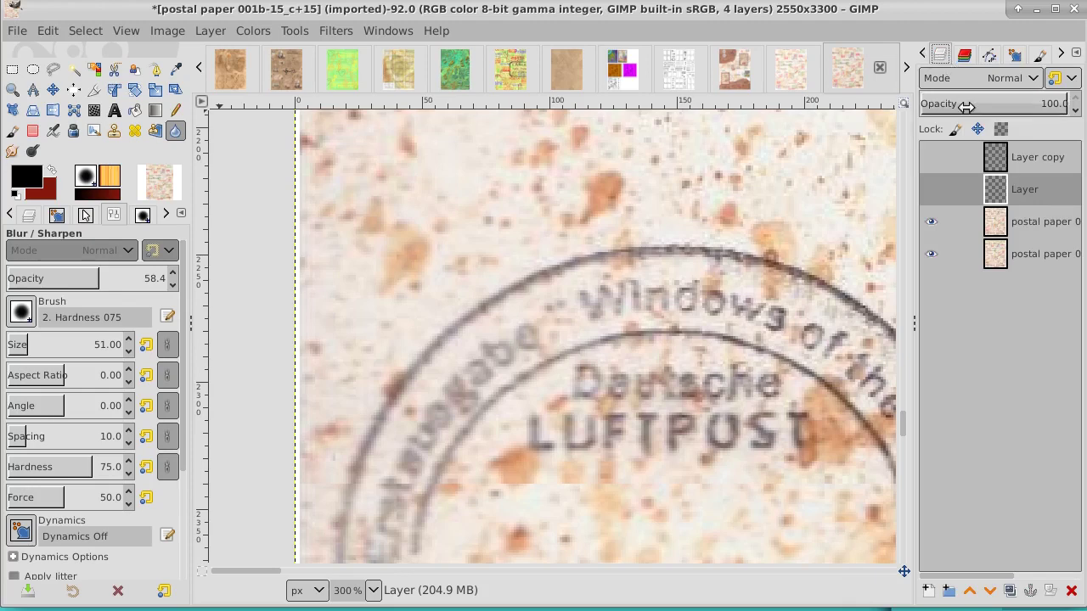
{"action": "left_click", "coordinate": [1022, 188], "text": "alt"}
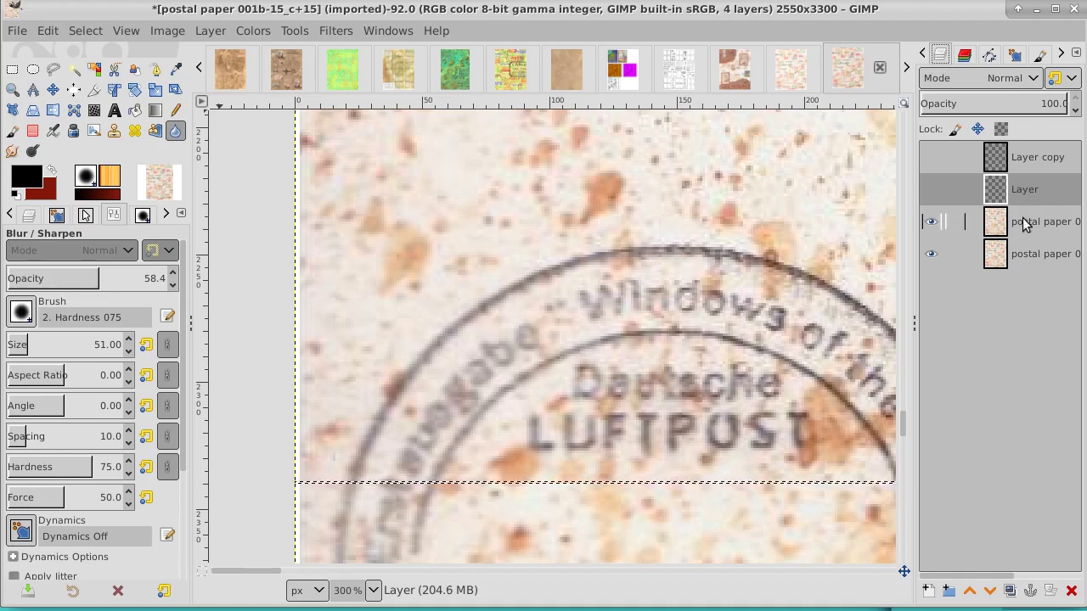
{"action": "left_click", "coordinate": [1022, 219]}
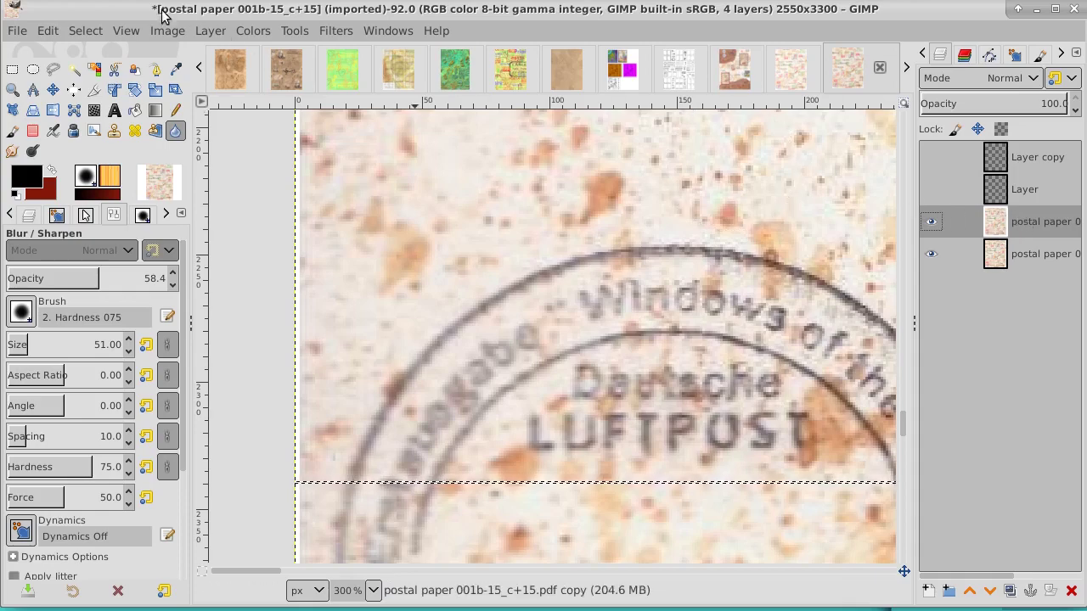
{"action": "left_click", "coordinate": [86, 31]}
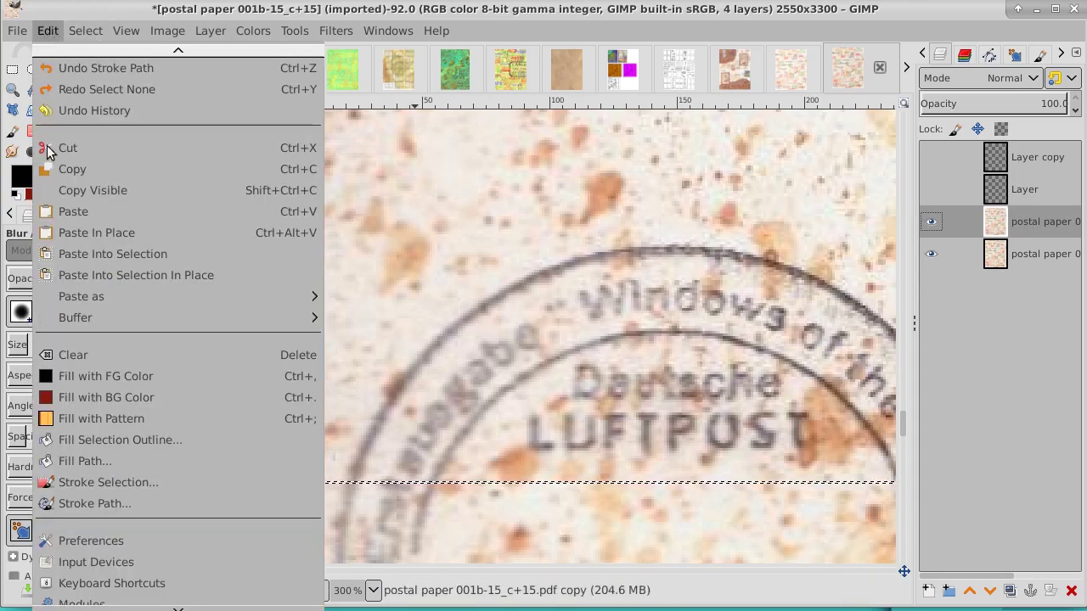
Step: Stroke the seam selection on postal paper copy with Convolve, then select none
{"action": "left_click", "coordinate": [74, 502]}
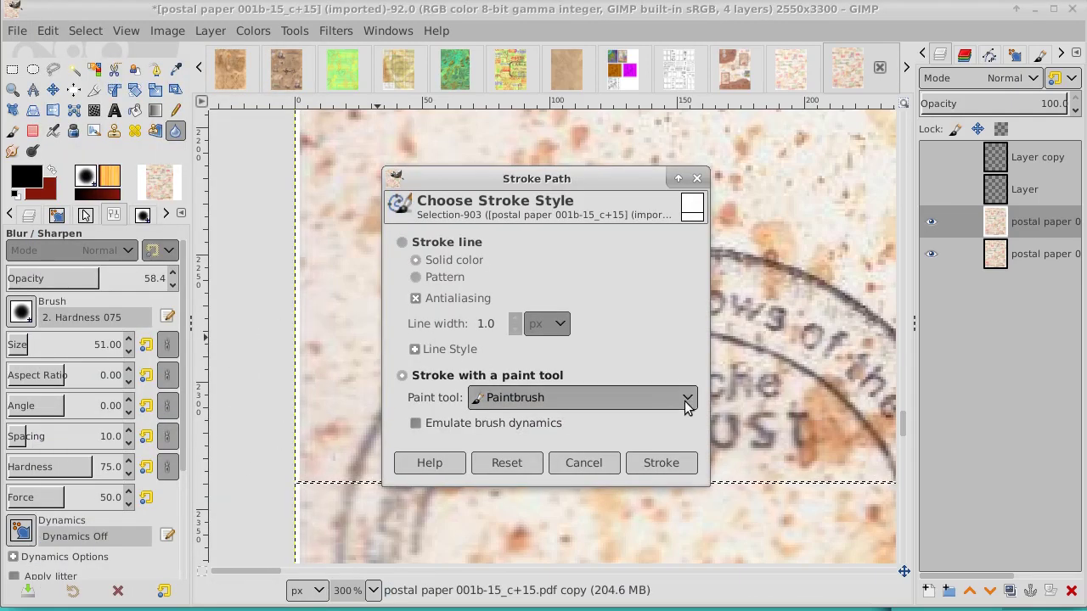
{"action": "left_click", "coordinate": [687, 397]}
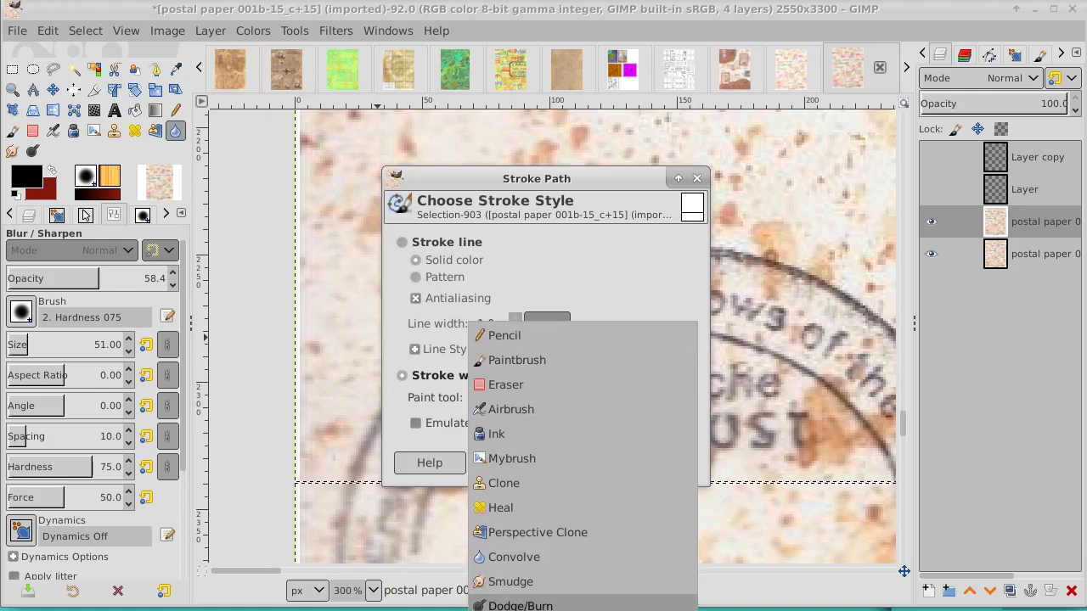
{"action": "left_click", "coordinate": [639, 559]}
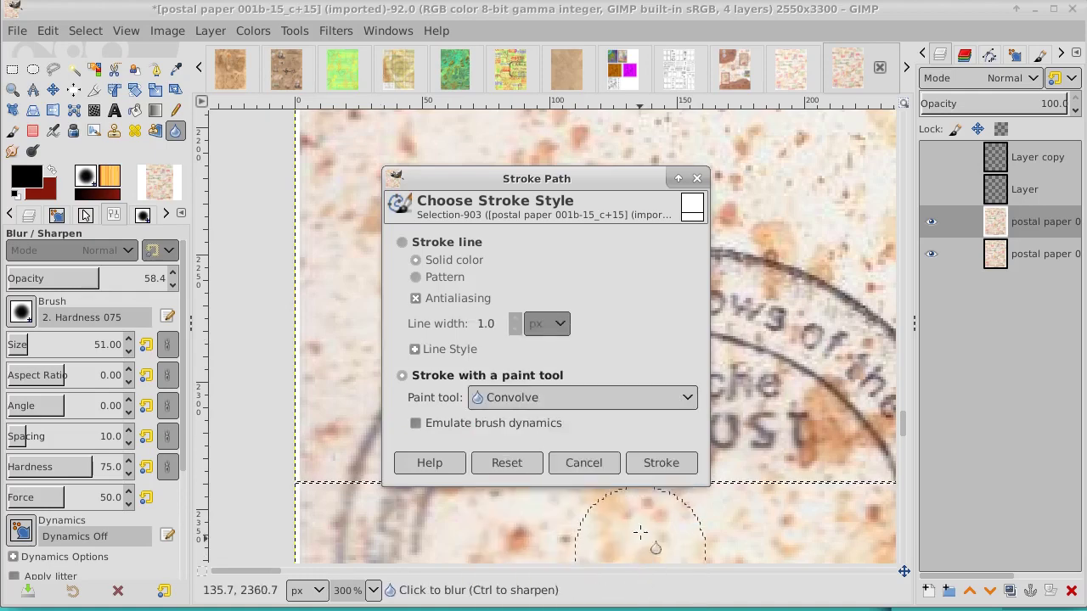
{"action": "left_click", "coordinate": [655, 464]}
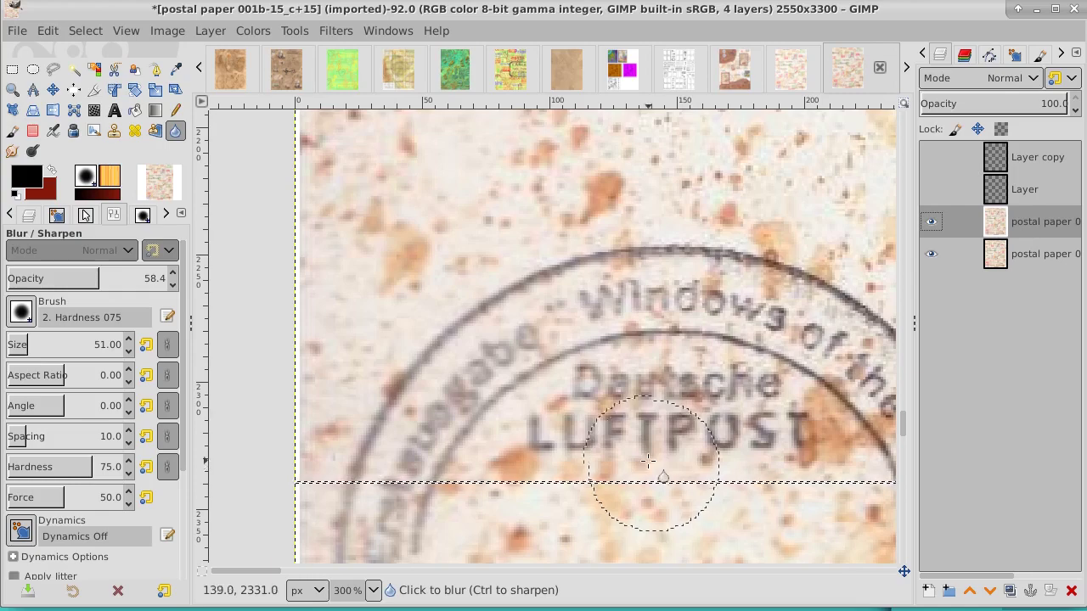
{"action": "left_click", "coordinate": [88, 32]}
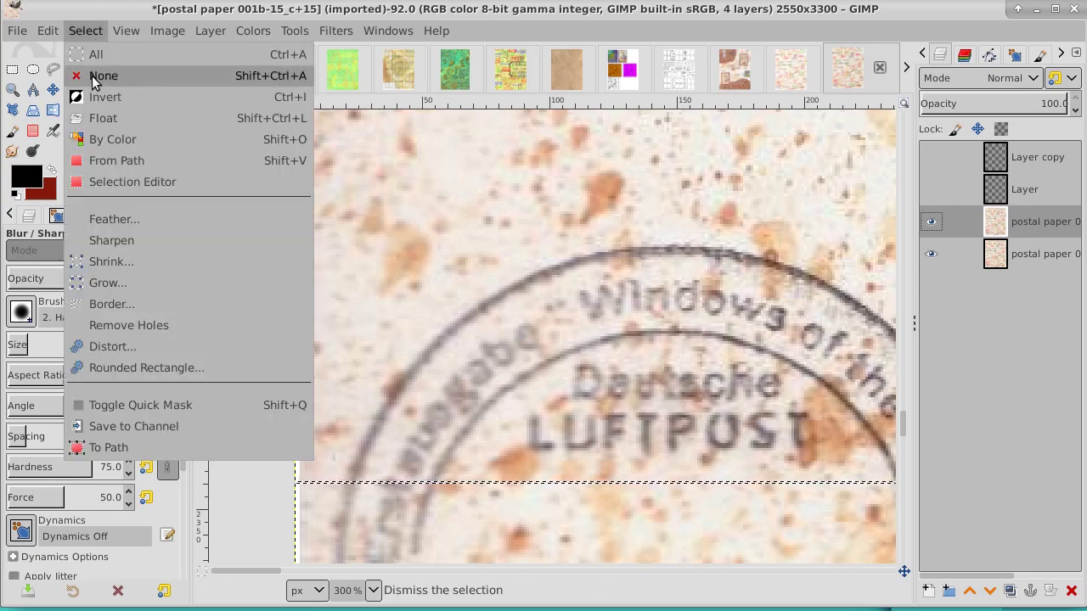
{"action": "left_click", "coordinate": [93, 81]}
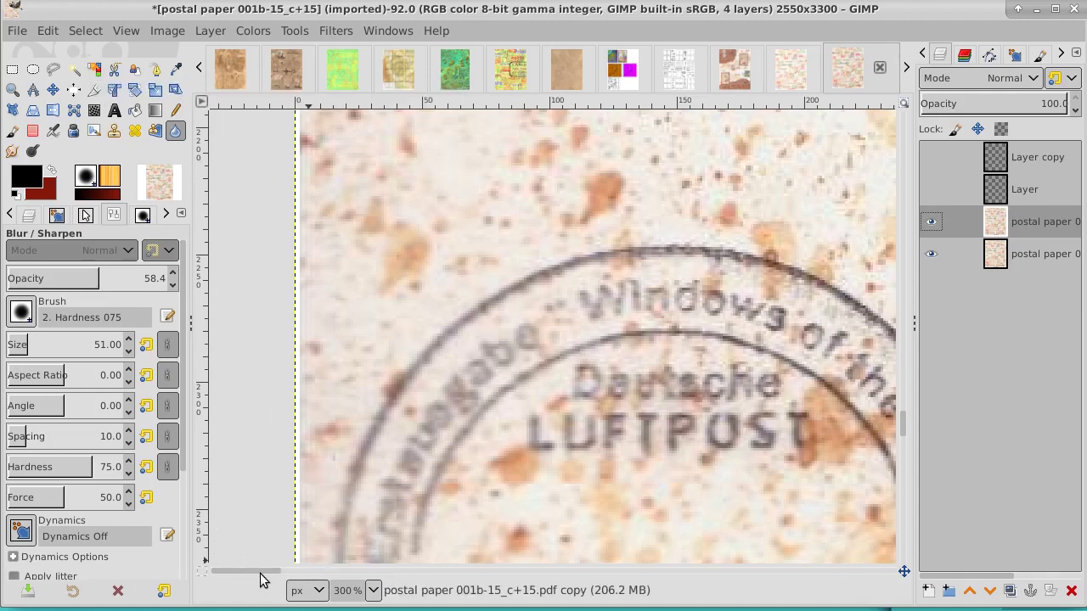
Step: Show the seam-marker Layer, undo an accidental paper-copy move, and make Layer active
{"action": "mouse_move", "coordinate": [260, 574]}
{"action": "left_mouse_down"}
{"action": "mouse_move", "coordinate": [545, 575]}
{"action": "mouse_move", "coordinate": [748, 553]}
{"action": "mouse_move", "coordinate": [218, 541]}
{"action": "left_mouse_up"}
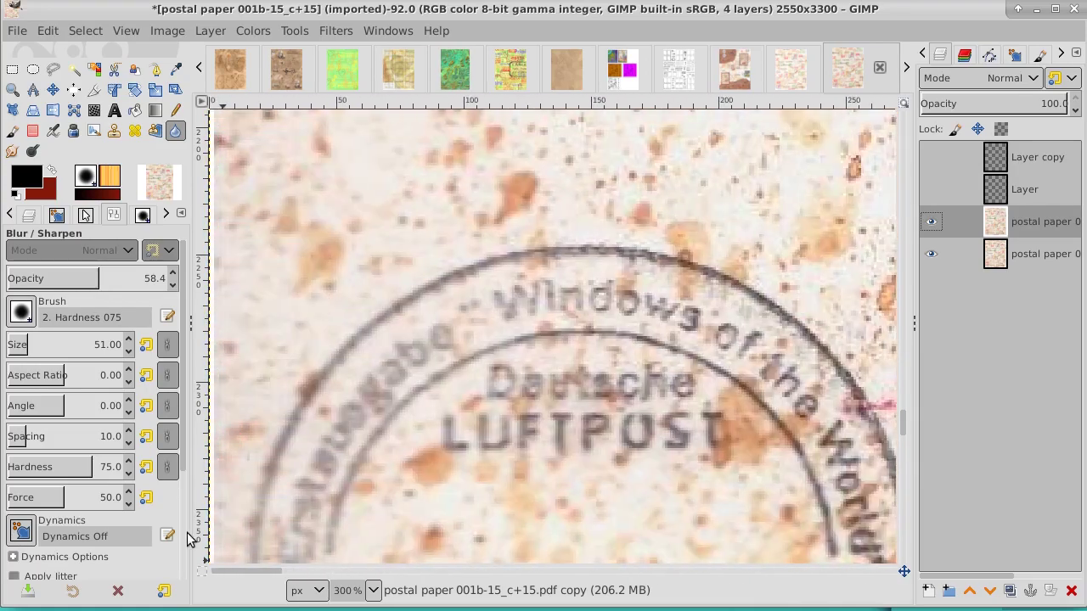
{"action": "left_click", "coordinate": [933, 190]}
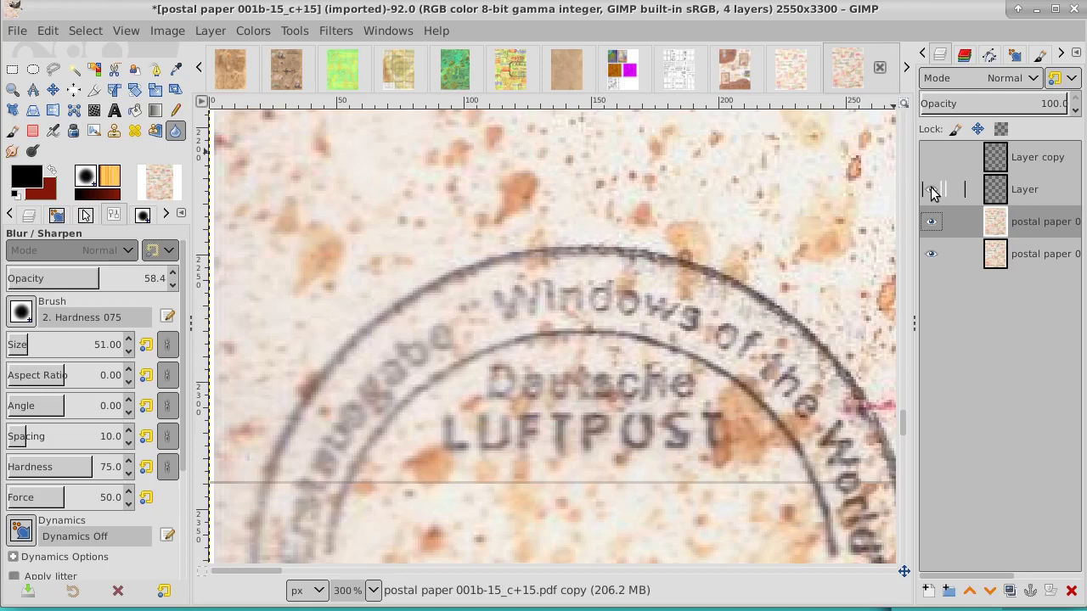
{"action": "left_click", "coordinate": [53, 90]}
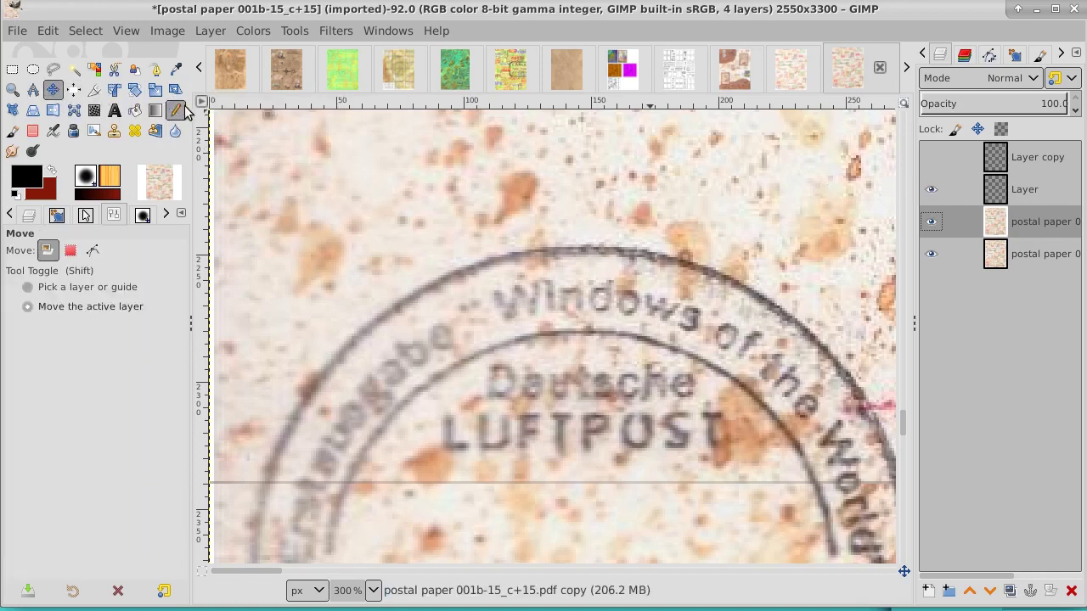
{"action": "left_click", "coordinate": [935, 192]}
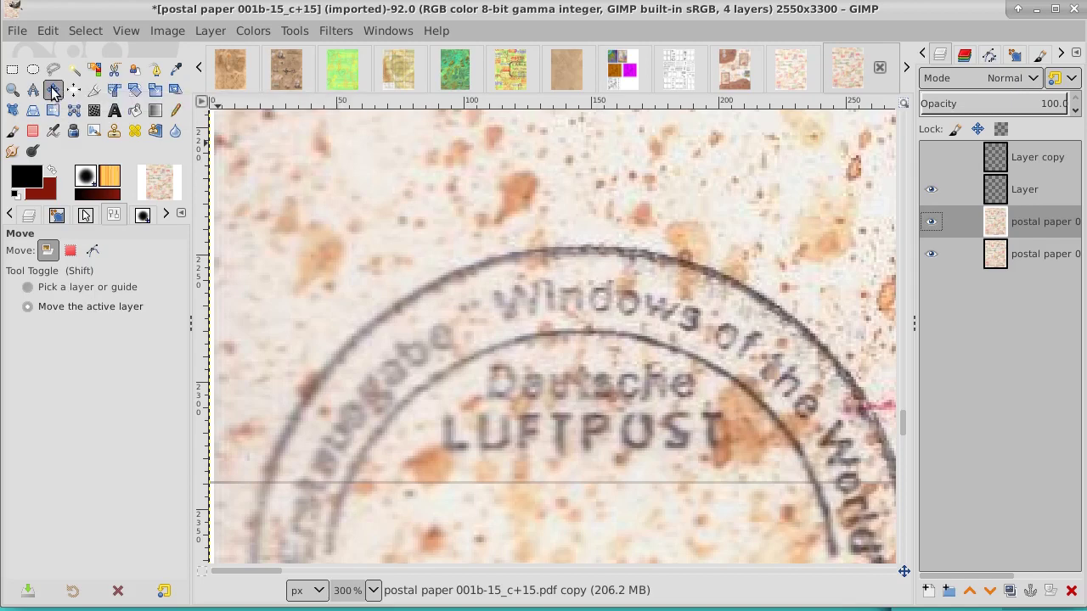
{"action": "left_click_drag", "start_coordinate": [622, 340], "coordinate": [619, 283]}
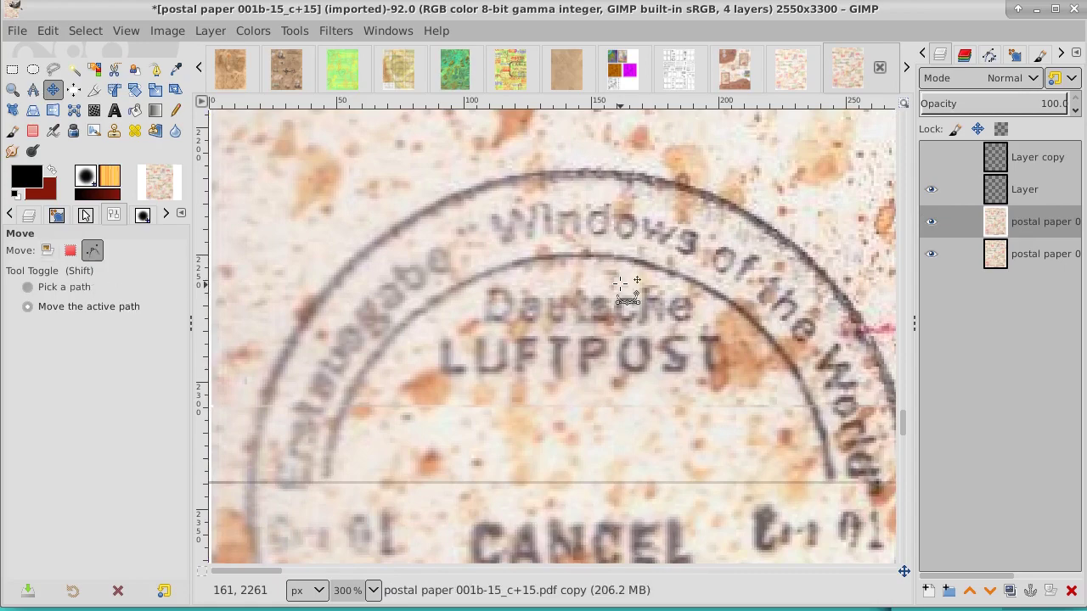
{"action": "key", "text": "ctrl+z"}
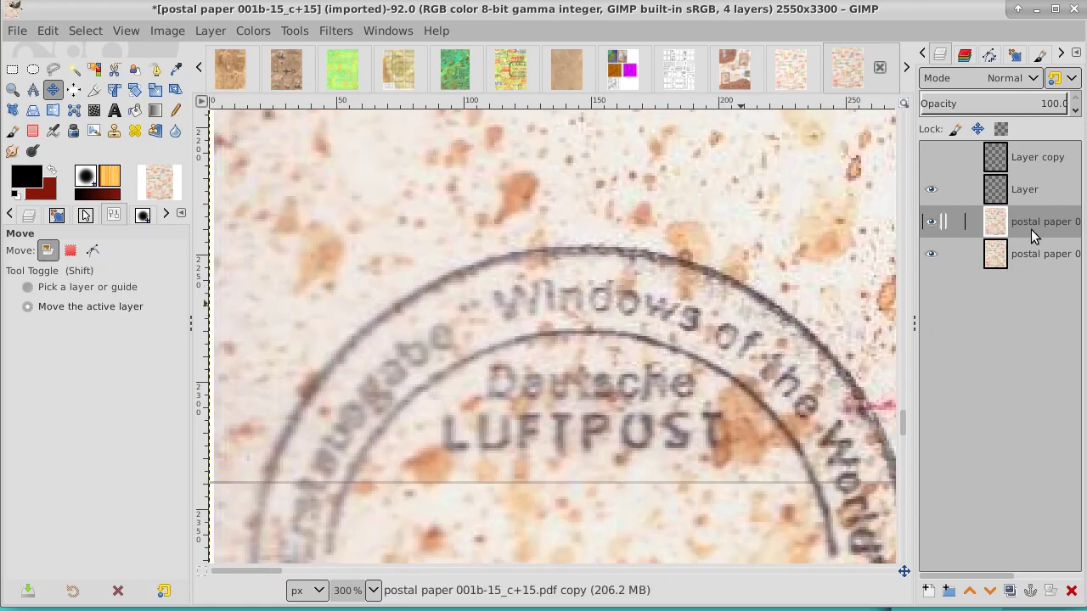
{"action": "left_click", "coordinate": [1058, 195]}
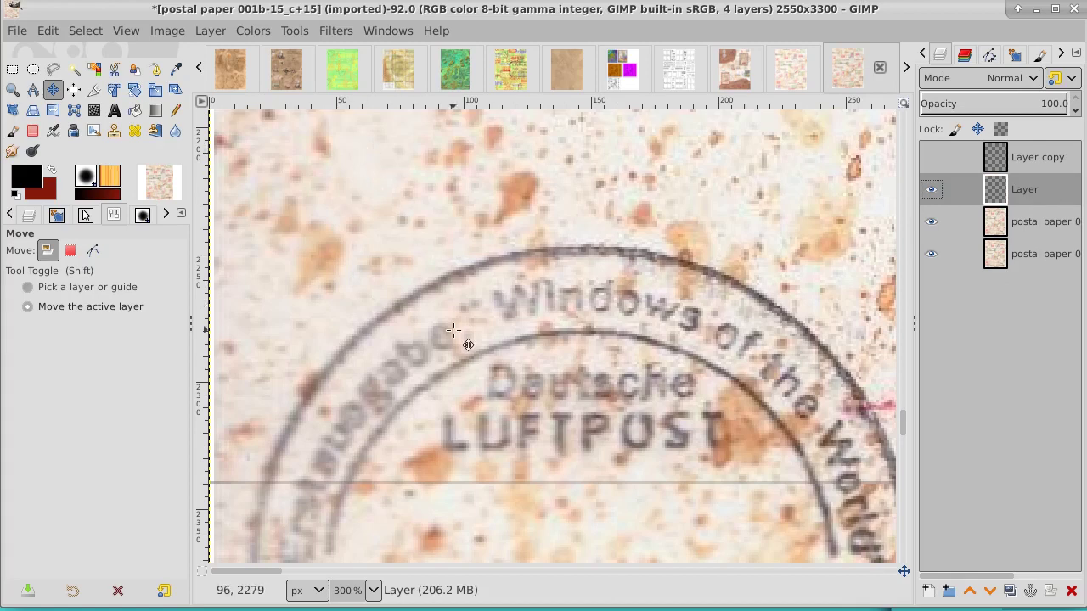
Step: Drag the marker line up onto the next white seam near the Return arrow
{"action": "mouse_move", "coordinate": [459, 318]}
{"action": "left_mouse_down"}
{"action": "mouse_move", "coordinate": [448, 150]}
{"action": "mouse_move", "coordinate": [461, 388]}
{"action": "mouse_move", "coordinate": [456, 144]}
{"action": "left_mouse_up"}
{"action": "mouse_move", "coordinate": [445, 209]}
{"action": "left_mouse_down"}
{"action": "mouse_move", "coordinate": [453, 446]}
{"action": "mouse_move", "coordinate": [468, 427]}
{"action": "mouse_move", "coordinate": [470, 119]}
{"action": "mouse_move", "coordinate": [464, 420]}
{"action": "mouse_move", "coordinate": [478, 170]}
{"action": "left_mouse_up"}
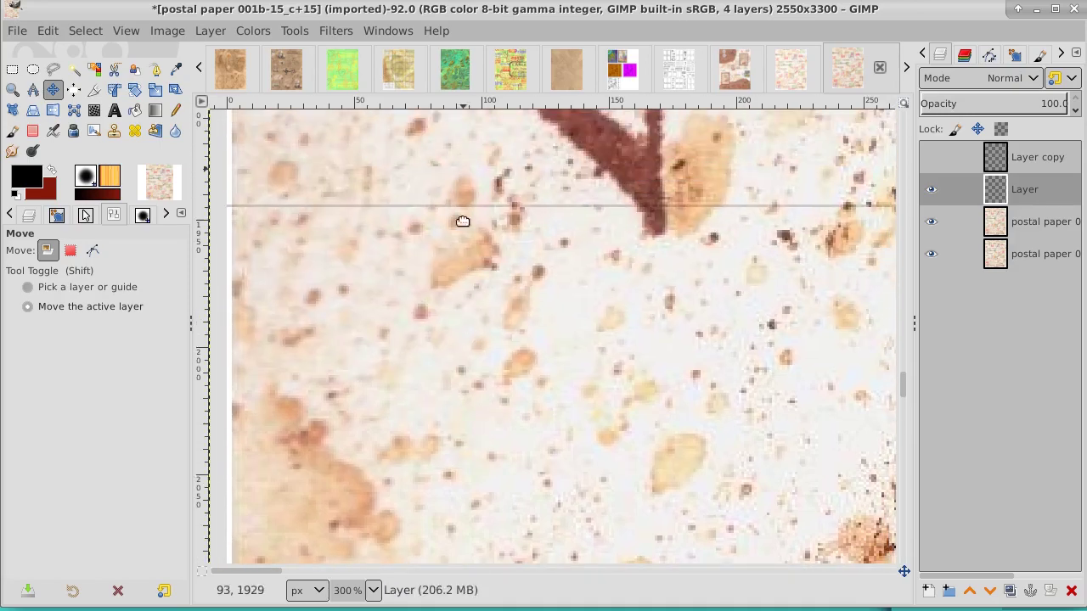
{"action": "mouse_move", "coordinate": [461, 221]}
{"action": "left_mouse_down"}
{"action": "mouse_move", "coordinate": [480, 431]}
{"action": "mouse_move", "coordinate": [493, 170]}
{"action": "mouse_move", "coordinate": [466, 427]}
{"action": "left_mouse_up"}
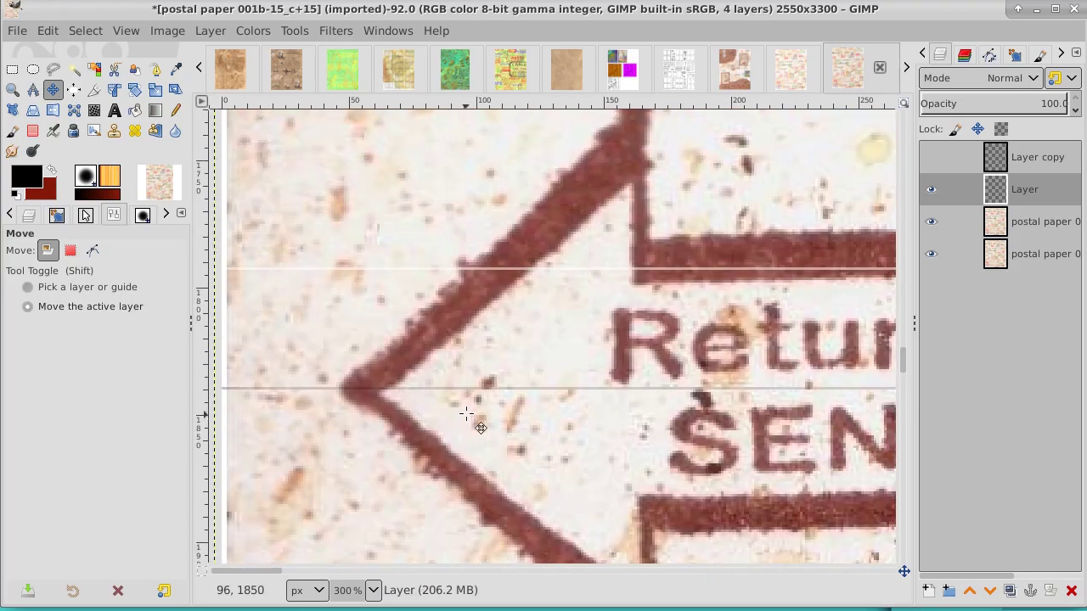
{"action": "left_click_drag", "start_coordinate": [473, 375], "coordinate": [472, 257]}
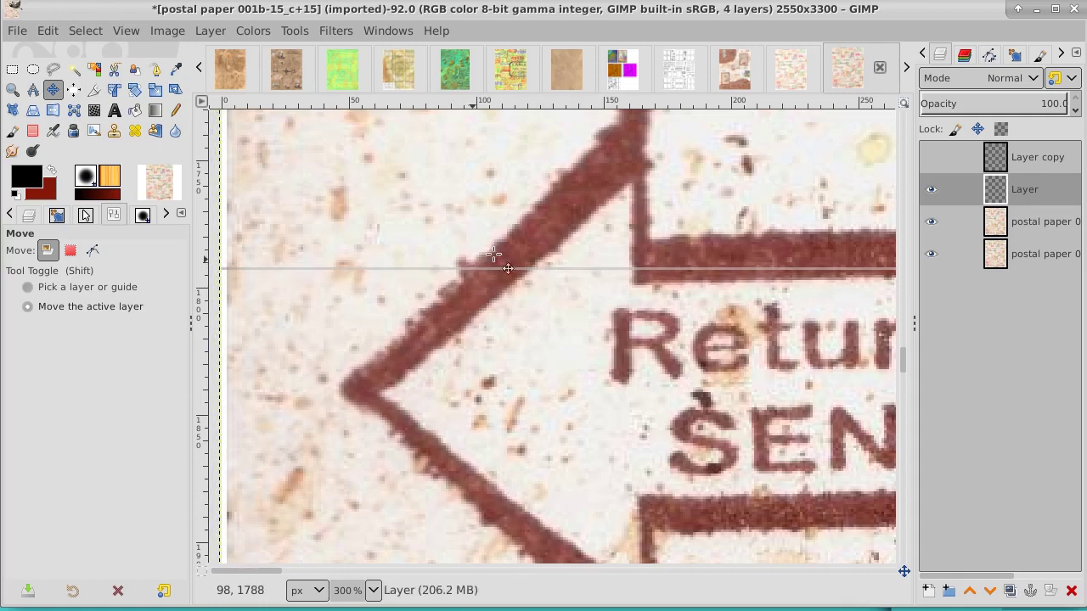
Step: Toggle the paper layers' visibility to compare before and after, then reactivate the marker Layer
{"action": "left_click", "coordinate": [934, 193]}
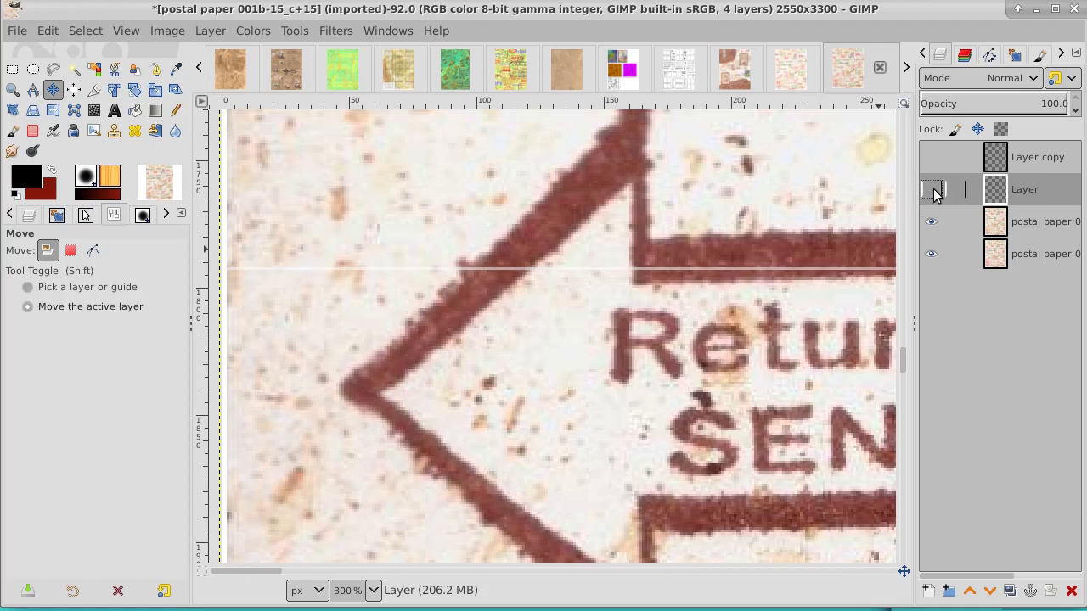
{"action": "left_click", "coordinate": [931, 254]}
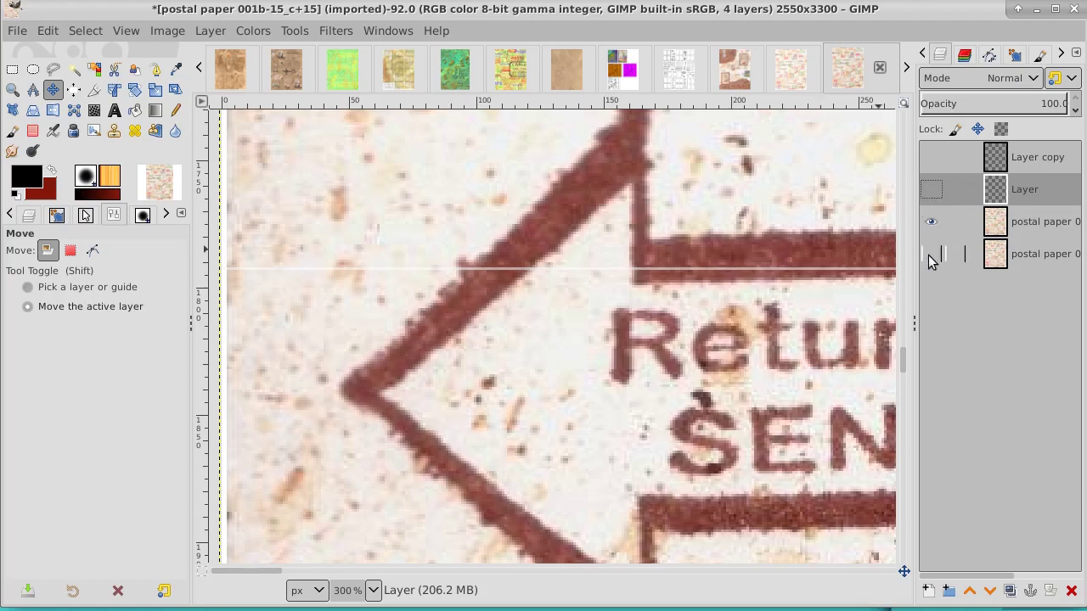
{"action": "left_click", "coordinate": [1045, 226]}
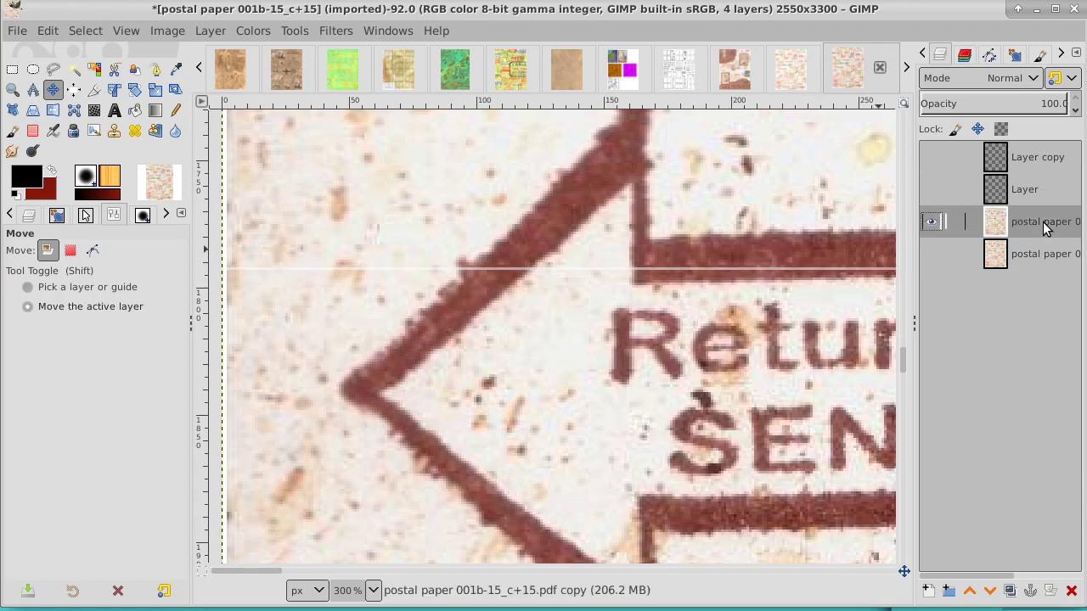
{"action": "left_click", "coordinate": [932, 222]}
{"action": "left_click", "coordinate": [931, 254]}
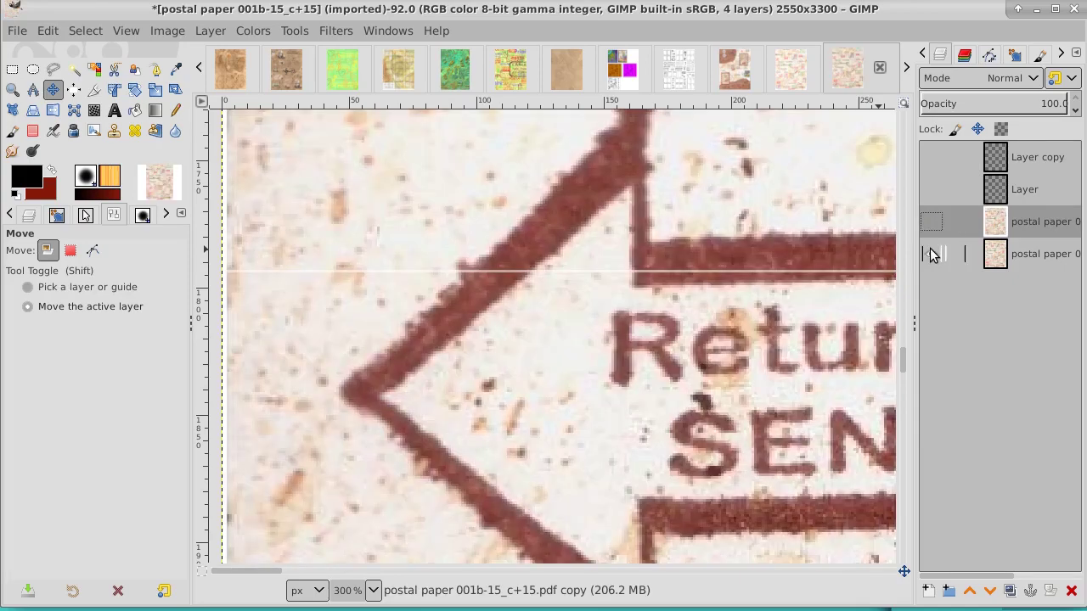
{"action": "left_click", "coordinate": [931, 222]}
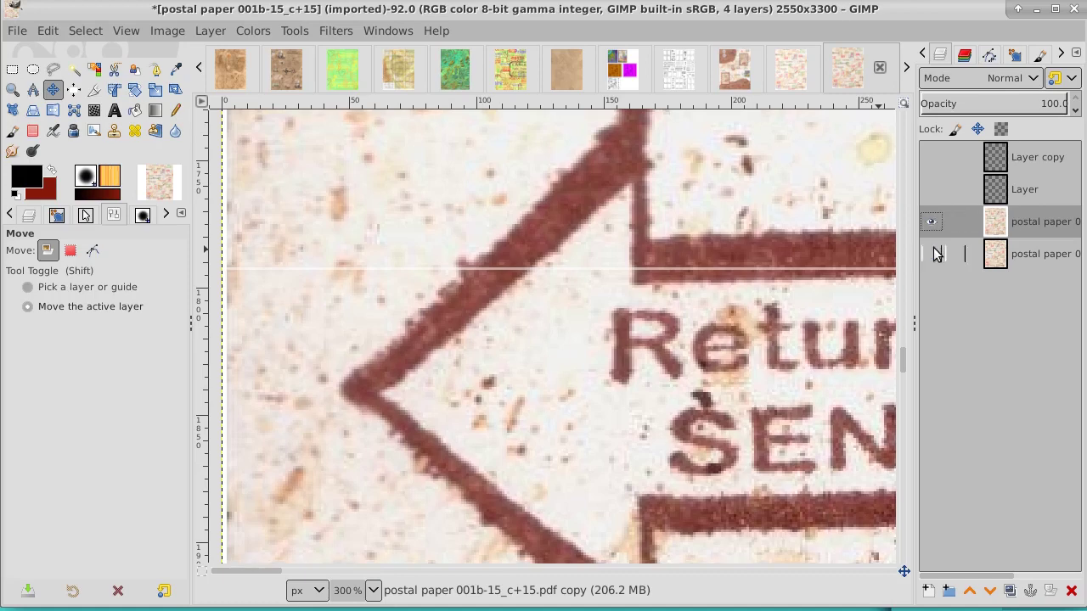
{"action": "left_click", "coordinate": [932, 222]}
{"action": "left_click", "coordinate": [932, 254]}
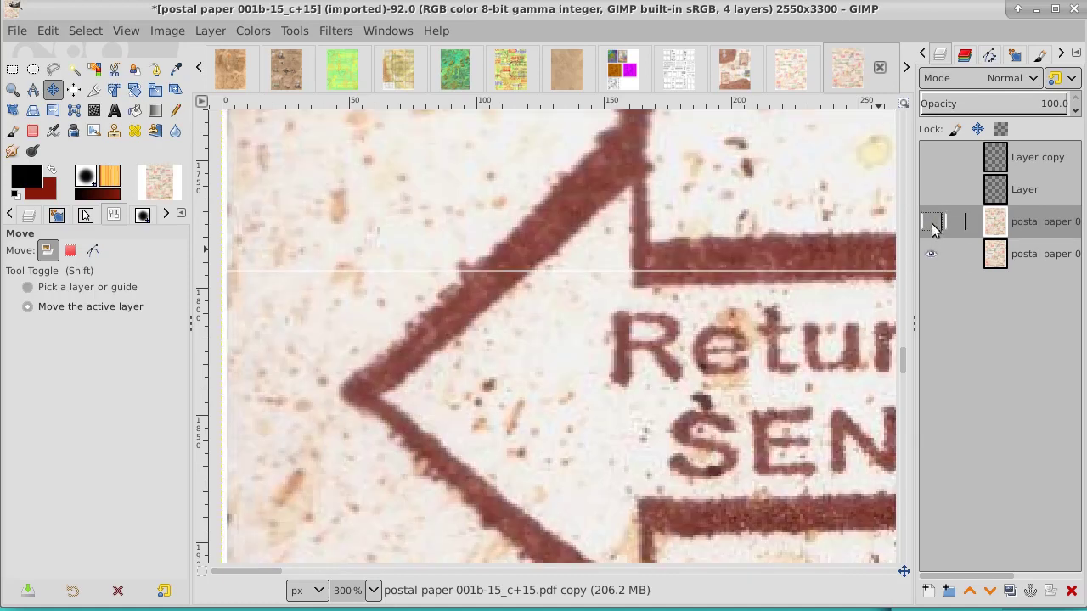
{"action": "left_click", "coordinate": [932, 222]}
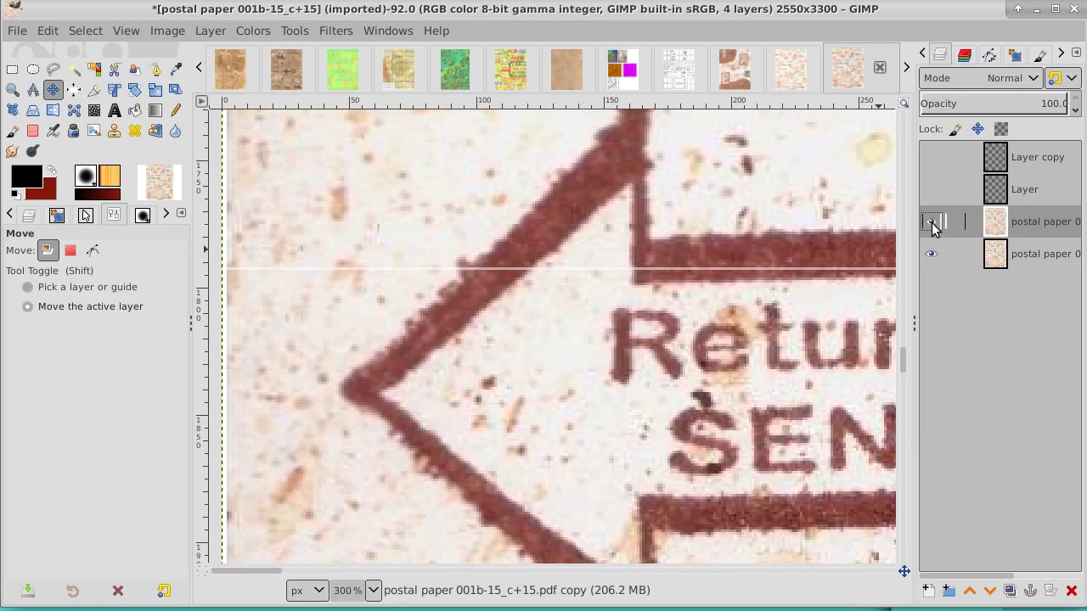
{"action": "left_click", "coordinate": [931, 222]}
{"action": "left_click", "coordinate": [931, 190]}
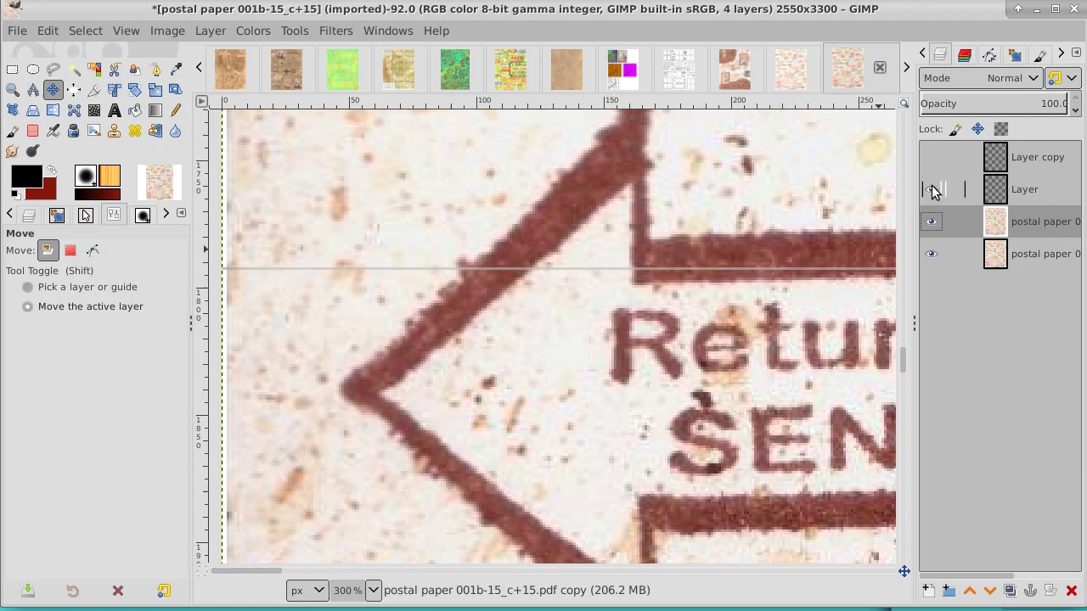
{"action": "left_click", "coordinate": [1023, 189]}
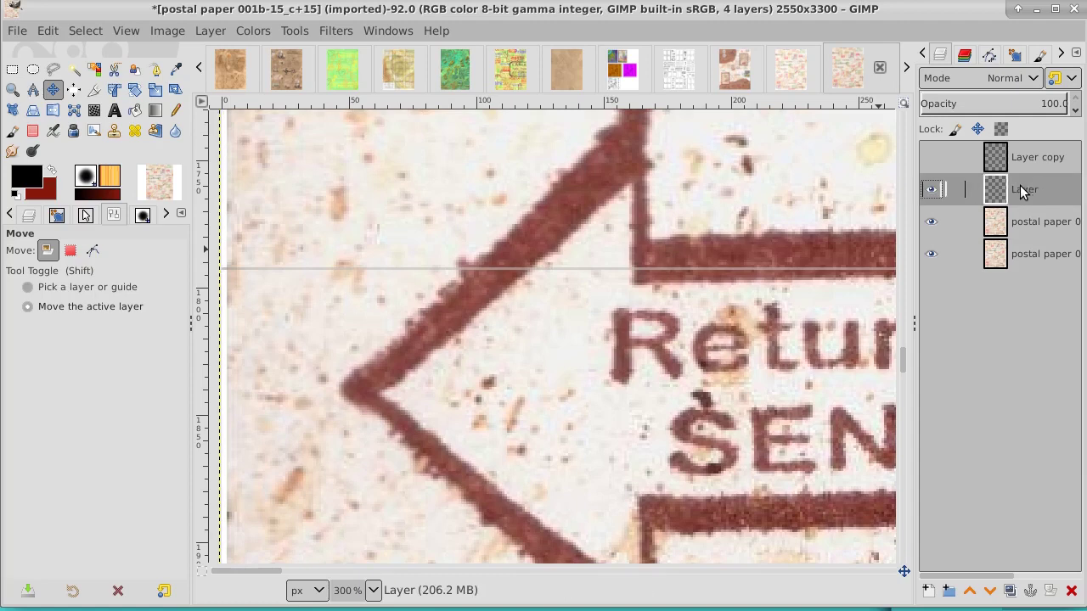
Step: Fuzzy-select the strip along the line, switch to the postal paper layer, then clear the selection
{"action": "left_click", "coordinate": [73, 69]}
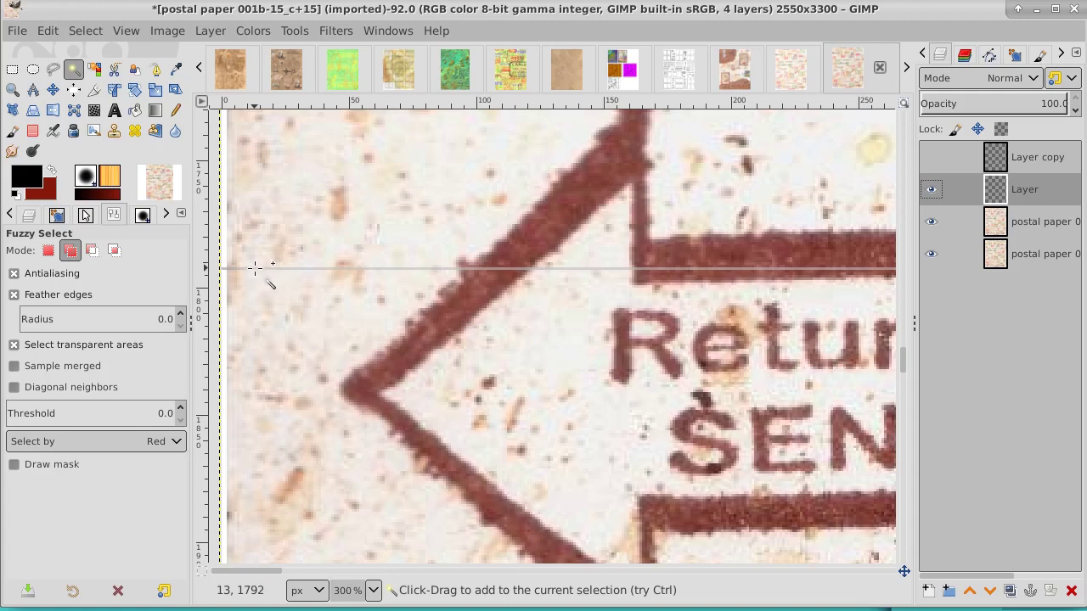
{"action": "left_click", "coordinate": [255, 268]}
{"action": "left_click", "coordinate": [255, 269]}
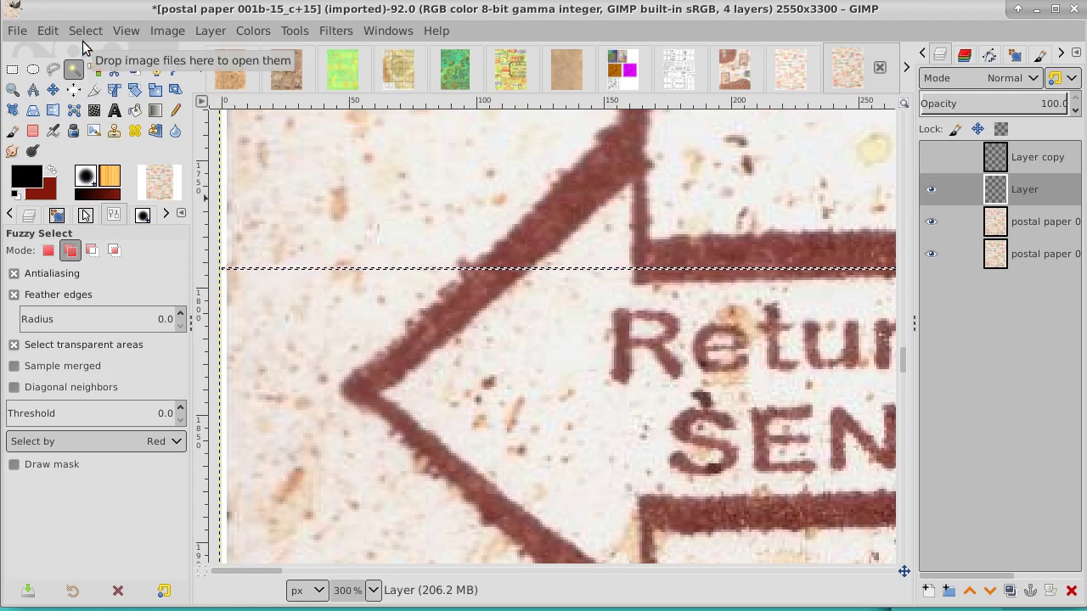
{"action": "left_click", "coordinate": [1046, 229]}
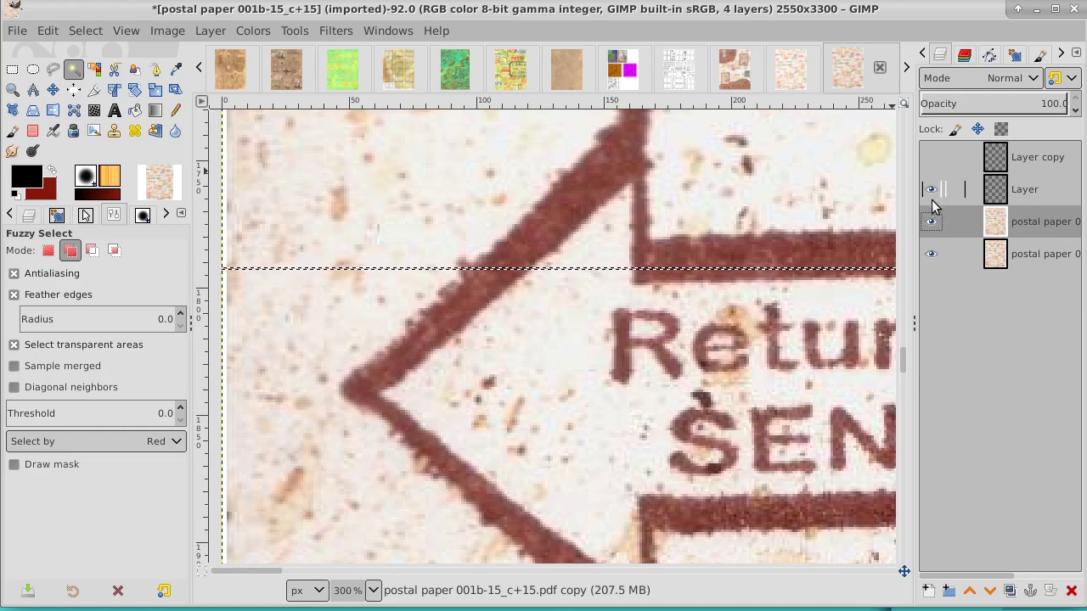
{"action": "left_click", "coordinate": [87, 31]}
{"action": "left_click", "coordinate": [95, 75]}
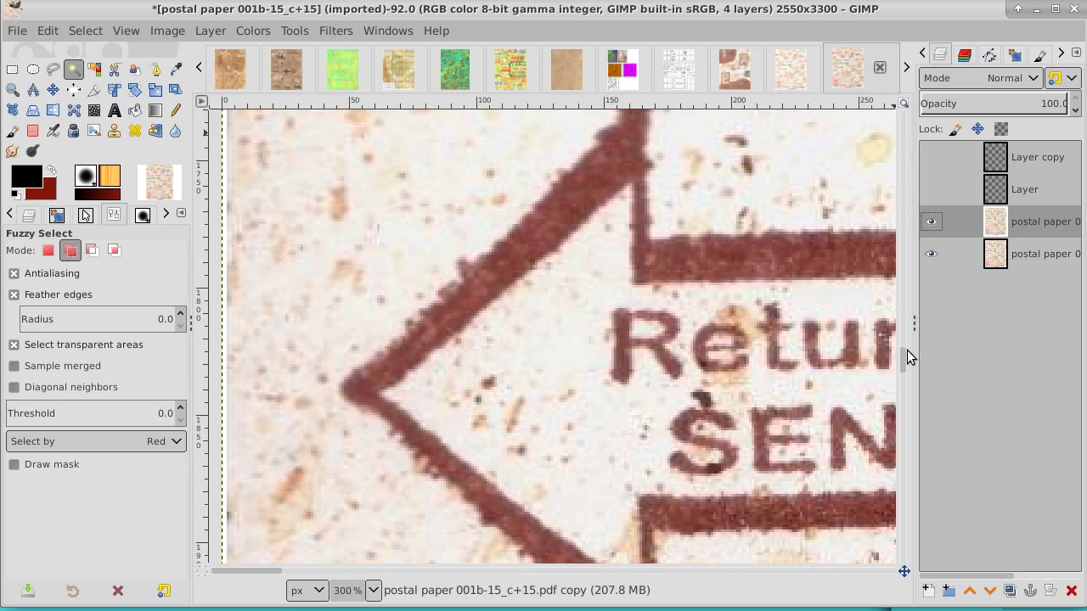
{"action": "scroll", "coordinate": [902, 356], "scroll_direction": "up", "scroll_amount": 1}
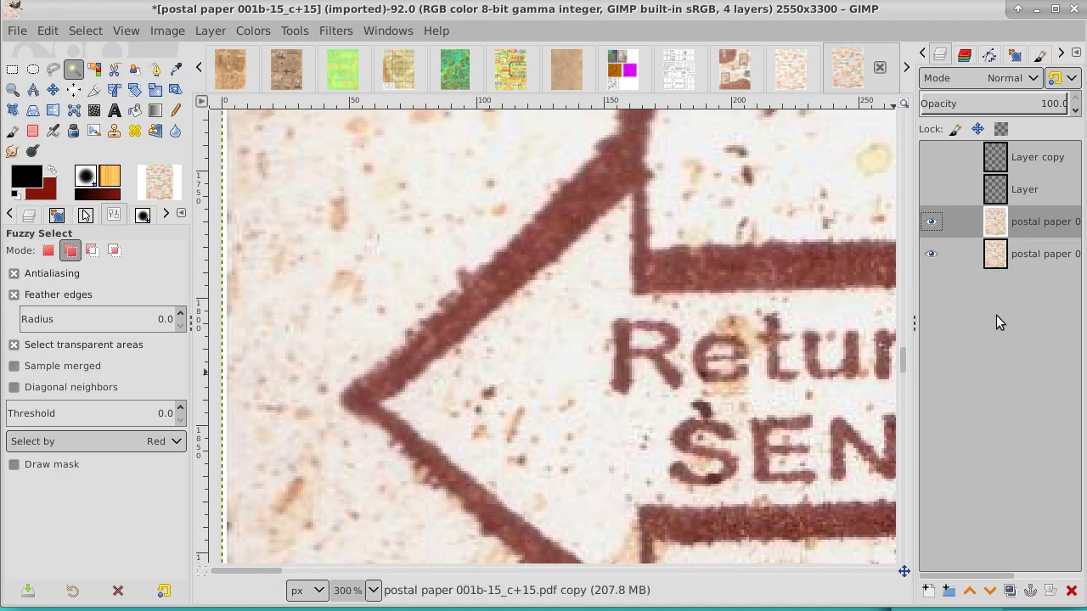
Step: Show the line Layer and move it up onto the seam above the arrow's tip, aligned with the paper edge
{"action": "left_click", "coordinate": [931, 189]}
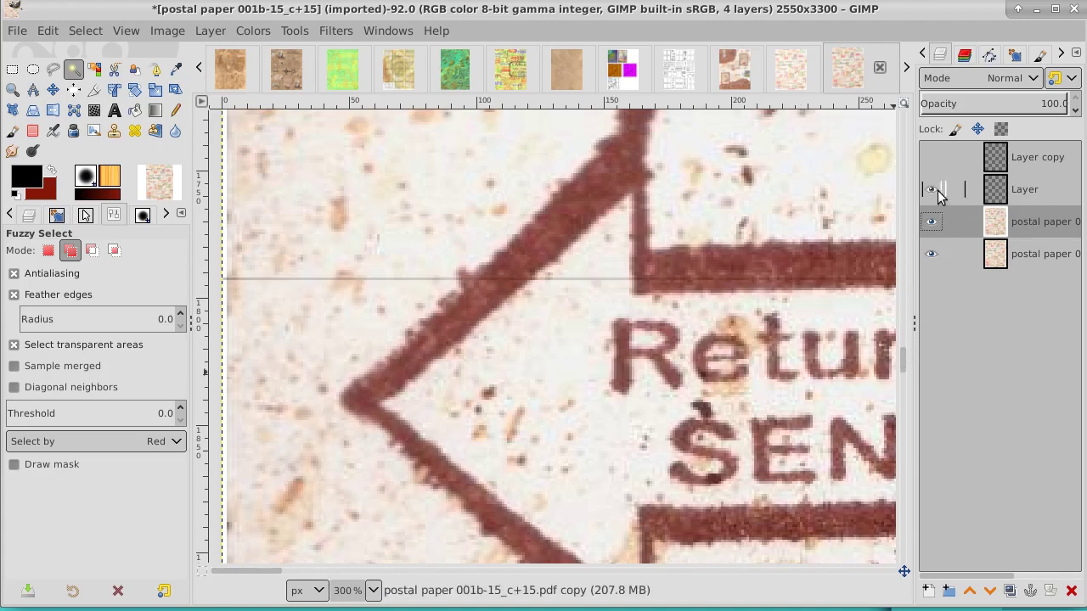
{"action": "left_click", "coordinate": [53, 89]}
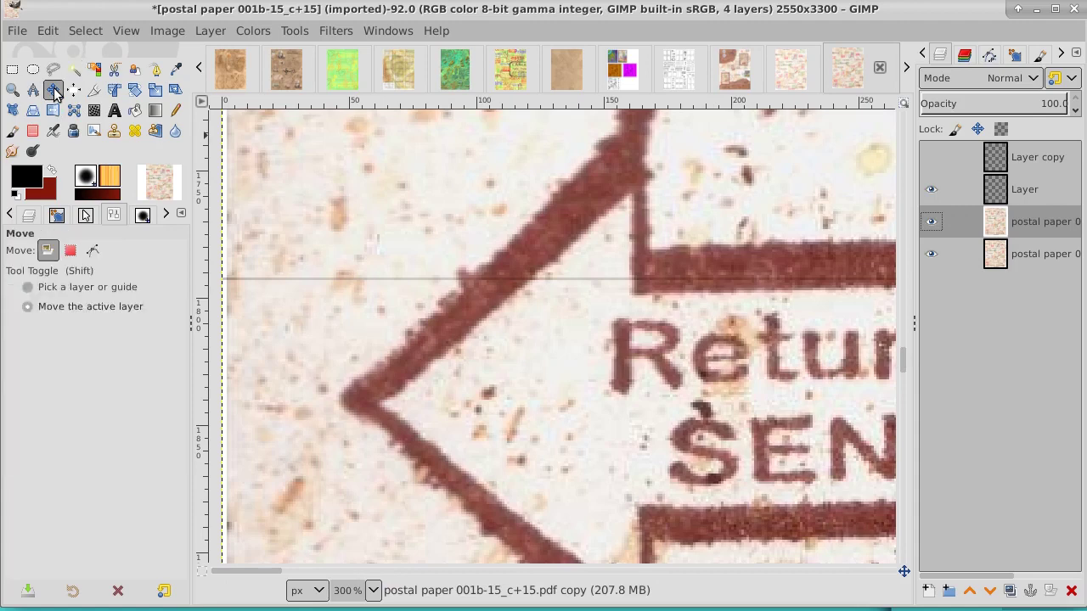
{"action": "left_click", "coordinate": [1066, 192]}
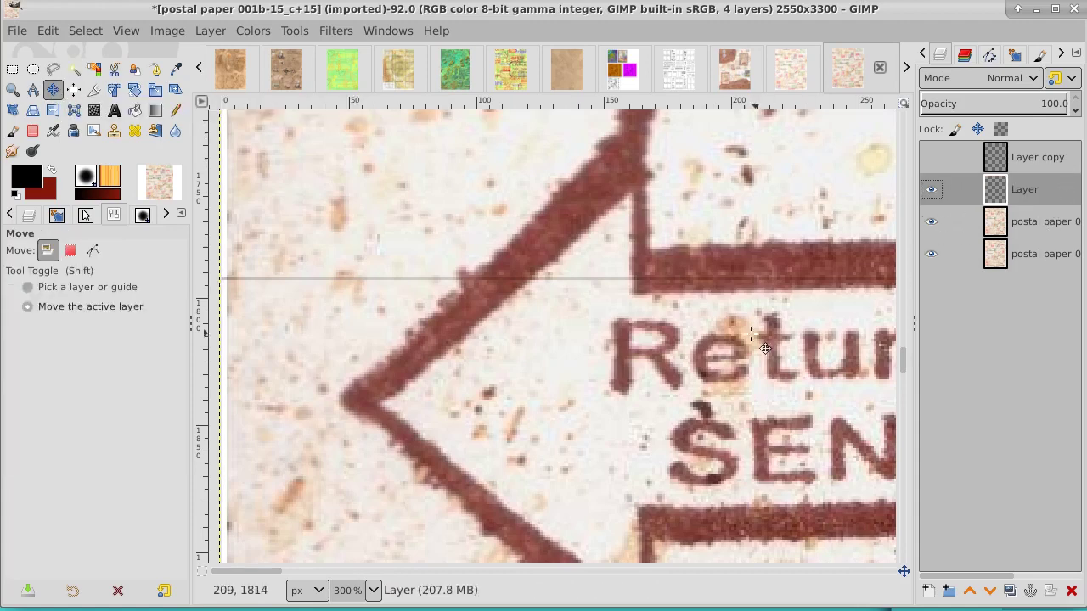
{"action": "left_click_drag", "start_coordinate": [724, 350], "coordinate": [718, 181]}
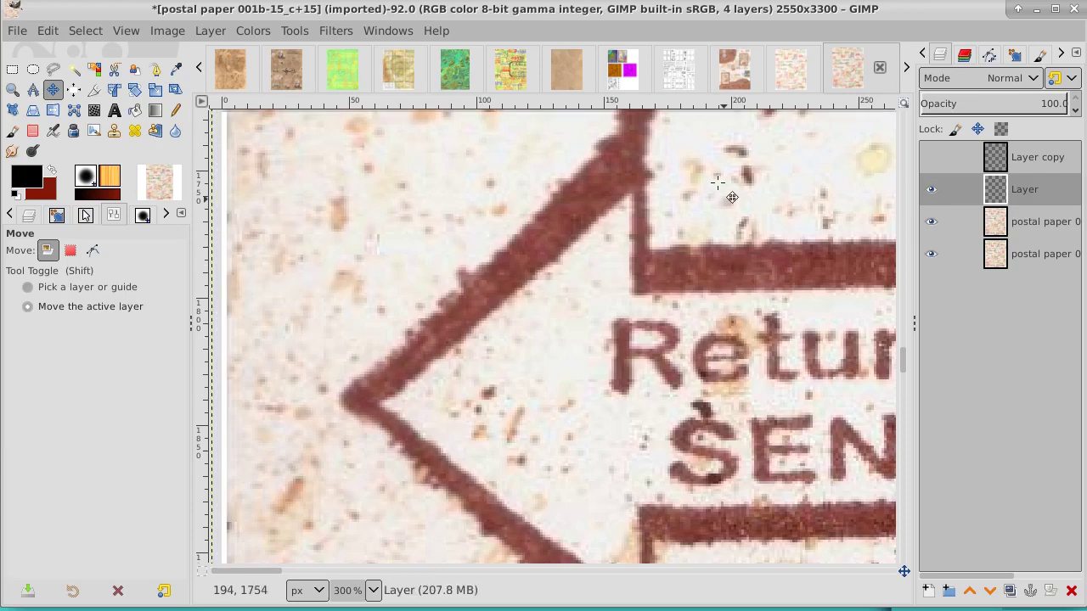
{"action": "left_click_drag", "start_coordinate": [699, 320], "coordinate": [663, 452]}
{"action": "left_click_drag", "start_coordinate": [652, 390], "coordinate": [648, 198]}
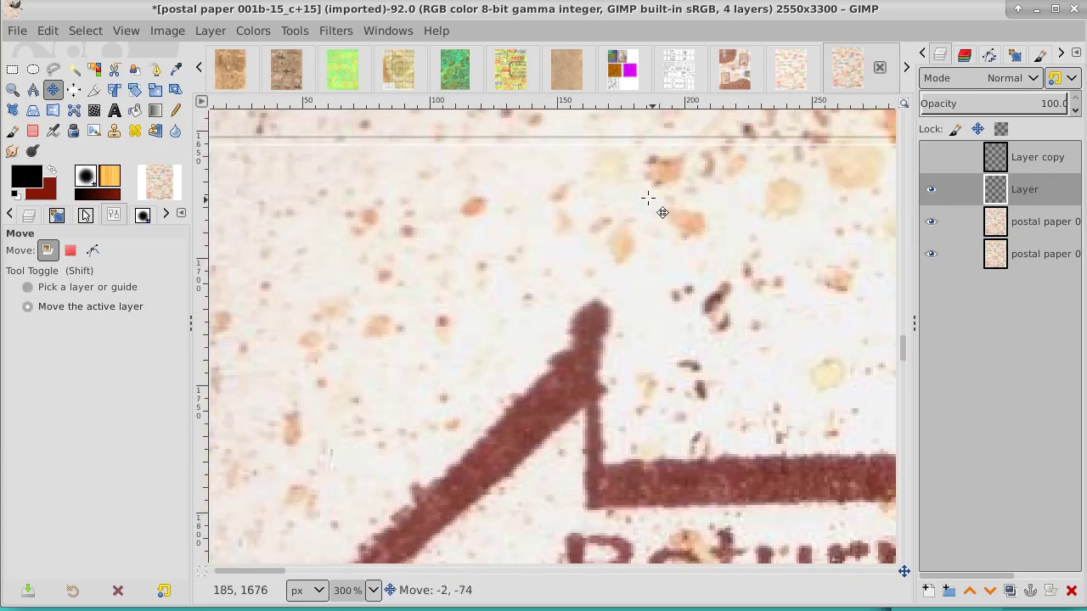
{"action": "left_click_drag", "start_coordinate": [648, 198], "coordinate": [648, 205]}
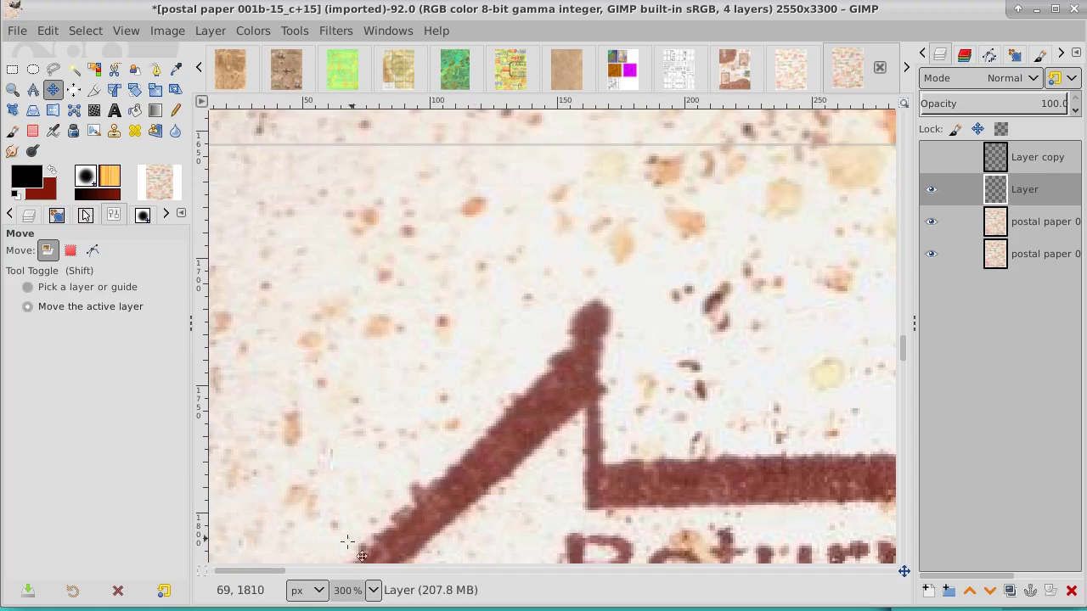
{"action": "left_click_drag", "start_coordinate": [260, 572], "coordinate": [213, 571]}
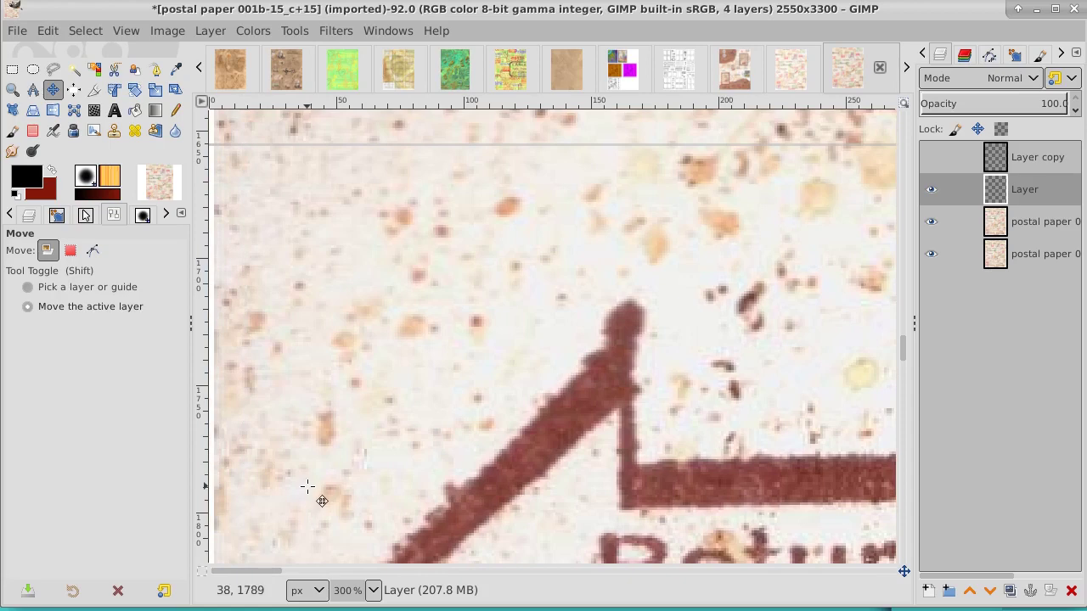
{"action": "left_click_drag", "start_coordinate": [308, 484], "coordinate": [355, 486]}
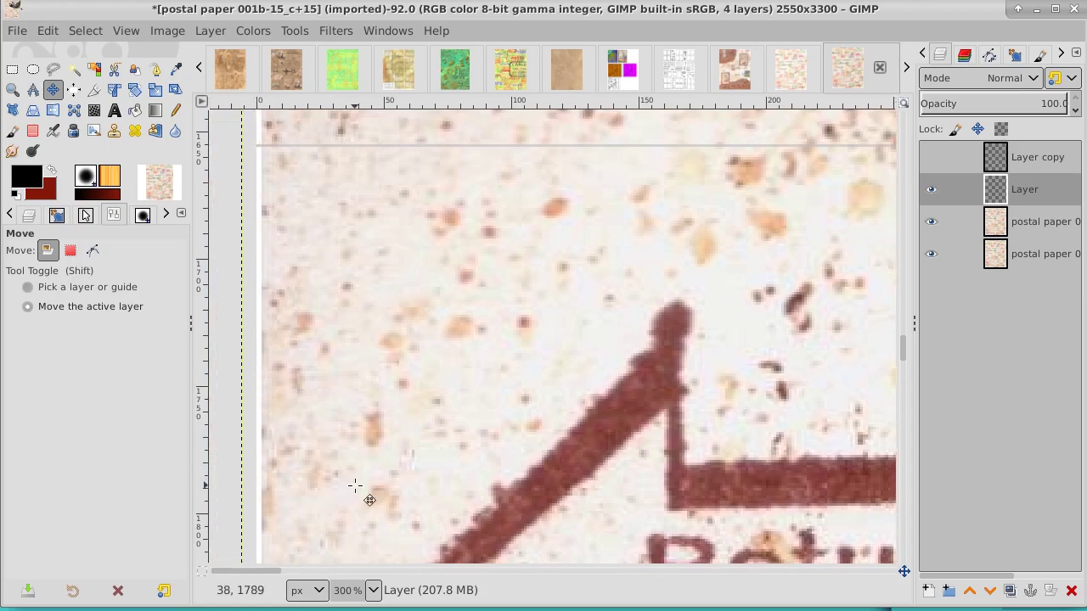
{"action": "key", "text": "Right"}
{"action": "key", "text": "Right"}
{"action": "key", "text": "Right"}
{"action": "key", "text": "Right"}
Step: Fuzzy-select the strip above the arrow tip, activate the postal paper layer with Layer hidden, then clear the selection
{"action": "left_click", "coordinate": [74, 69]}
{"action": "left_click_drag", "start_coordinate": [283, 145], "coordinate": [283, 144]}
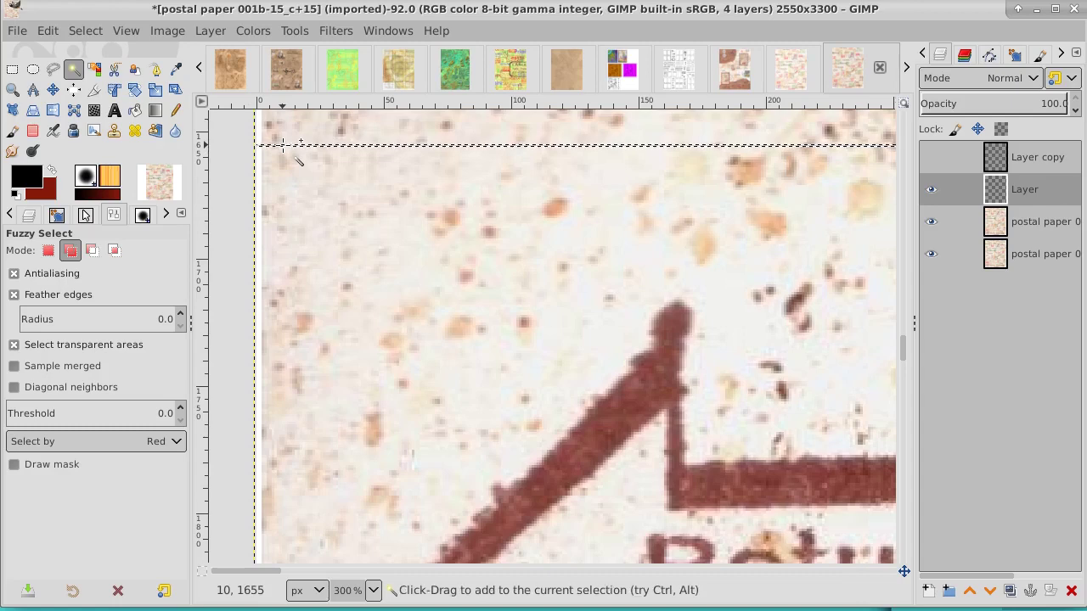
{"action": "left_click", "coordinate": [1041, 234]}
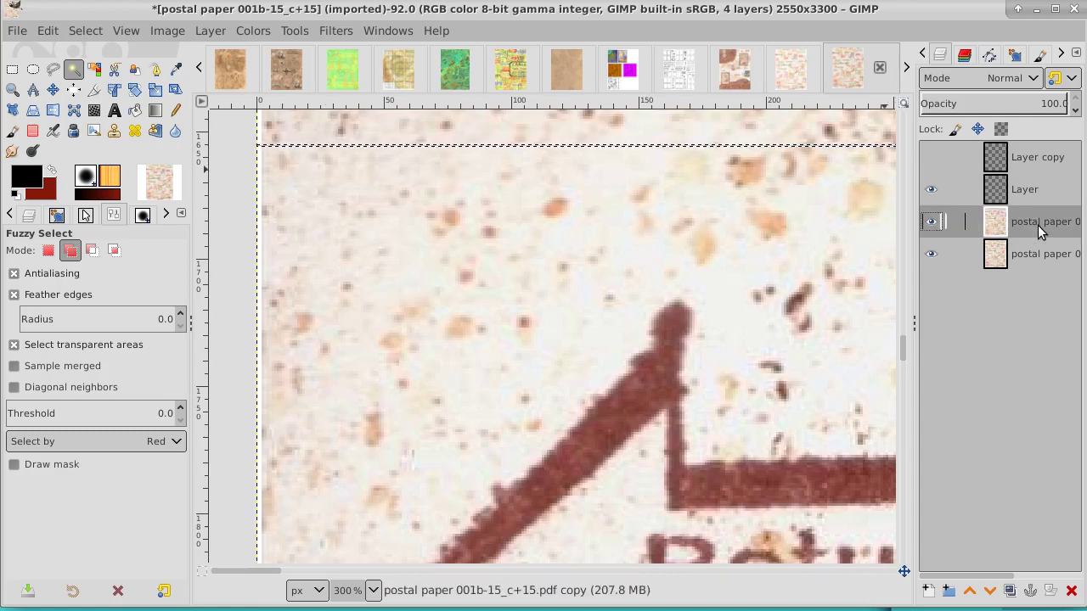
{"action": "left_click", "coordinate": [933, 191]}
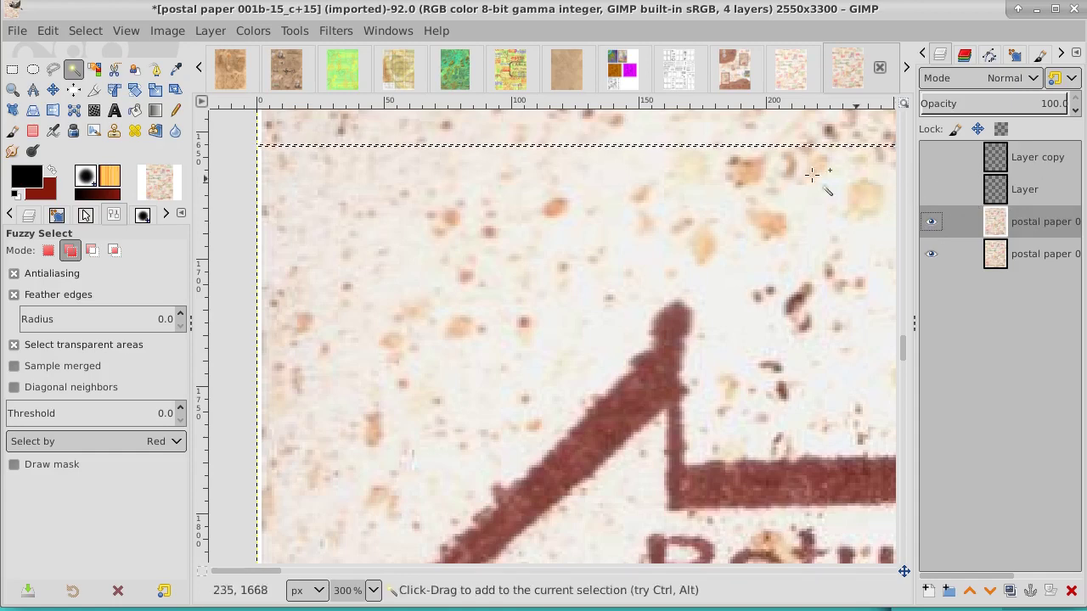
{"action": "left_click", "coordinate": [86, 30]}
{"action": "left_click", "coordinate": [95, 73]}
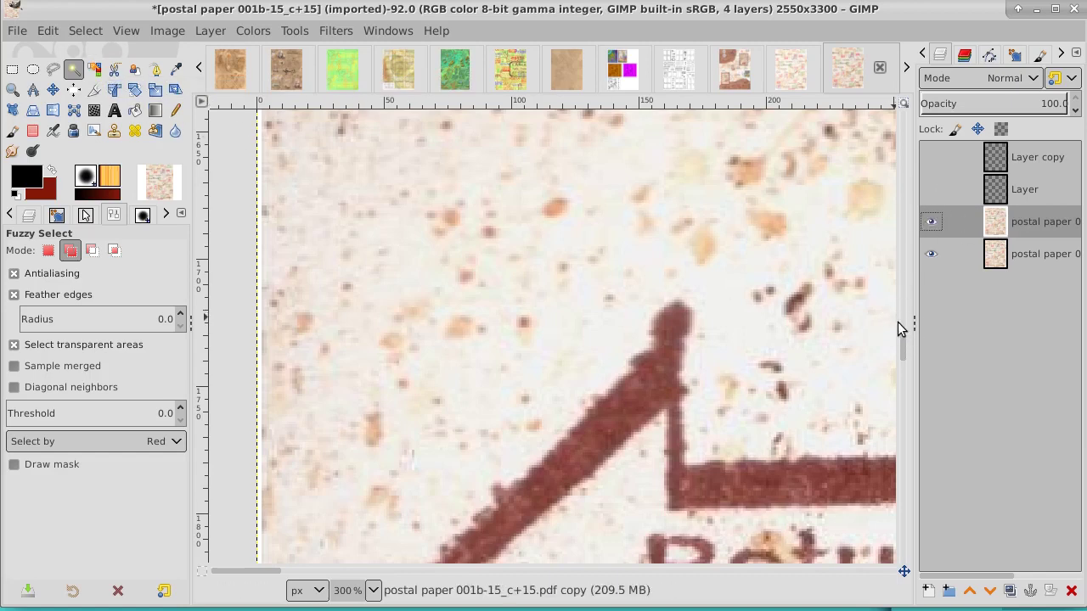
{"action": "left_click_drag", "start_coordinate": [903, 346], "coordinate": [904, 321]}
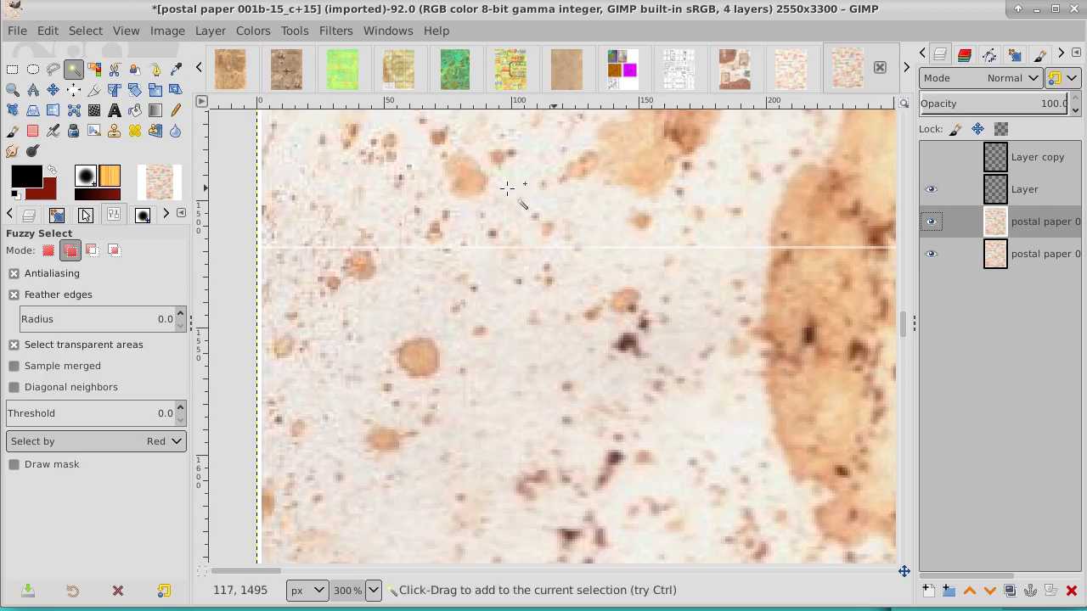
Step: Undo the accidental paper-layer drag, then move the guide-line Layer up onto the next white seam
{"action": "left_click", "coordinate": [52, 90]}
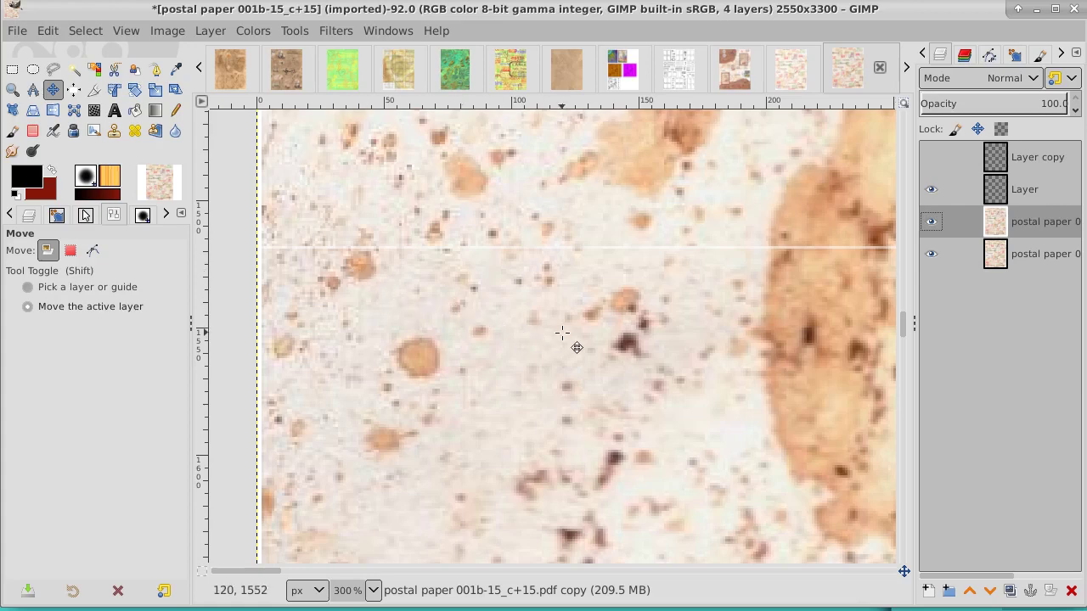
{"action": "left_click_drag", "start_coordinate": [605, 401], "coordinate": [609, 323]}
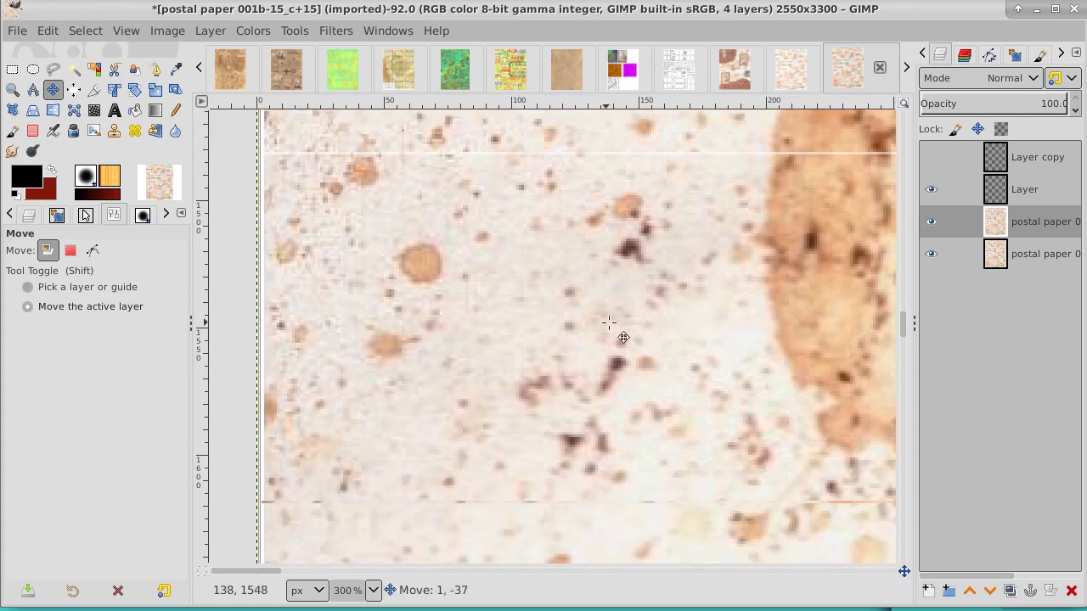
{"action": "key", "text": "ctrl+z"}
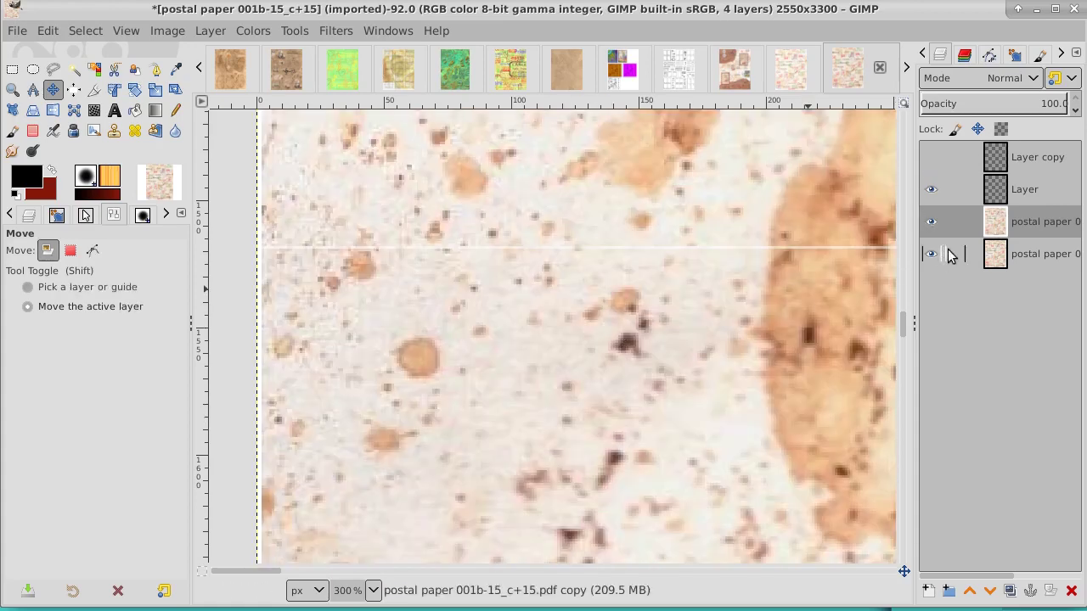
{"action": "left_click", "coordinate": [1068, 192]}
{"action": "left_click_drag", "start_coordinate": [653, 416], "coordinate": [648, 181]}
{"action": "left_click_drag", "start_coordinate": [539, 416], "coordinate": [541, 314]}
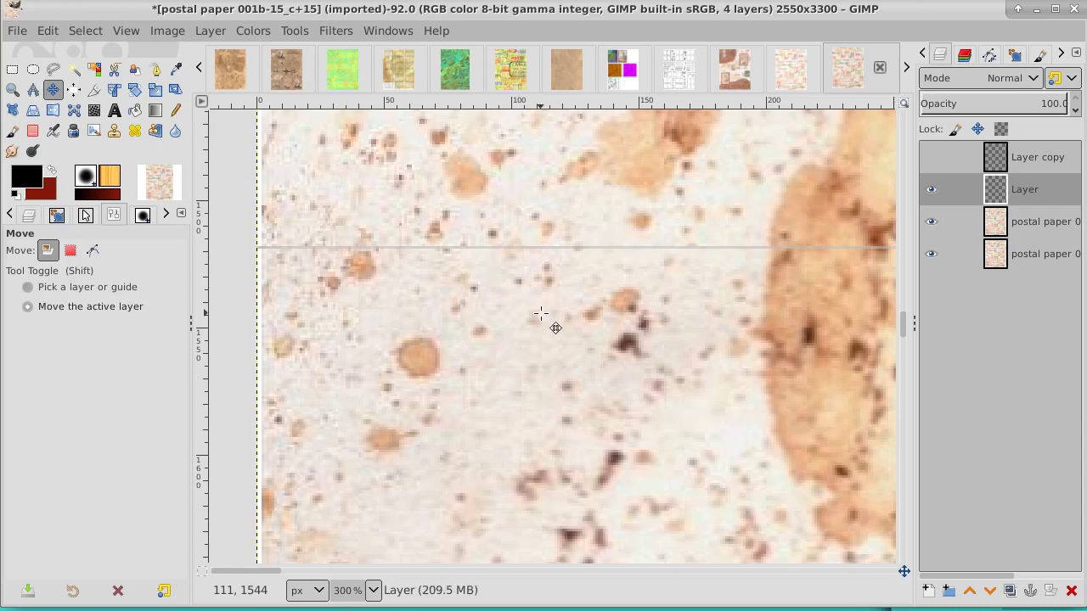
Step: Fuzzy-select the seam strip in the stained area, switch to the postal paper layer, and clear the selection
{"action": "left_click", "coordinate": [73, 71]}
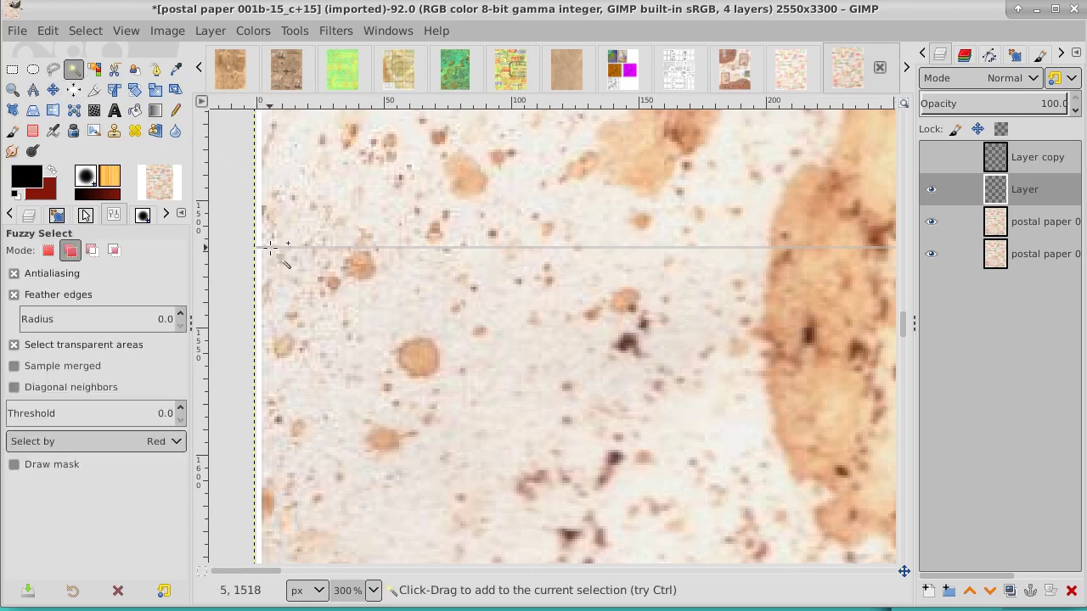
{"action": "left_click", "coordinate": [270, 247]}
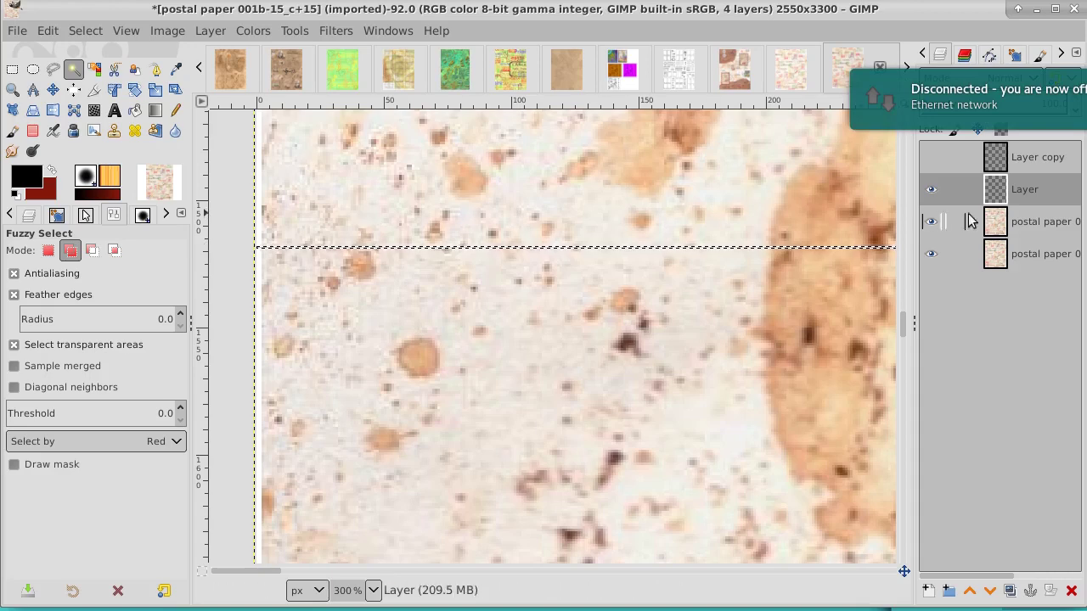
{"action": "left_click", "coordinate": [1037, 221]}
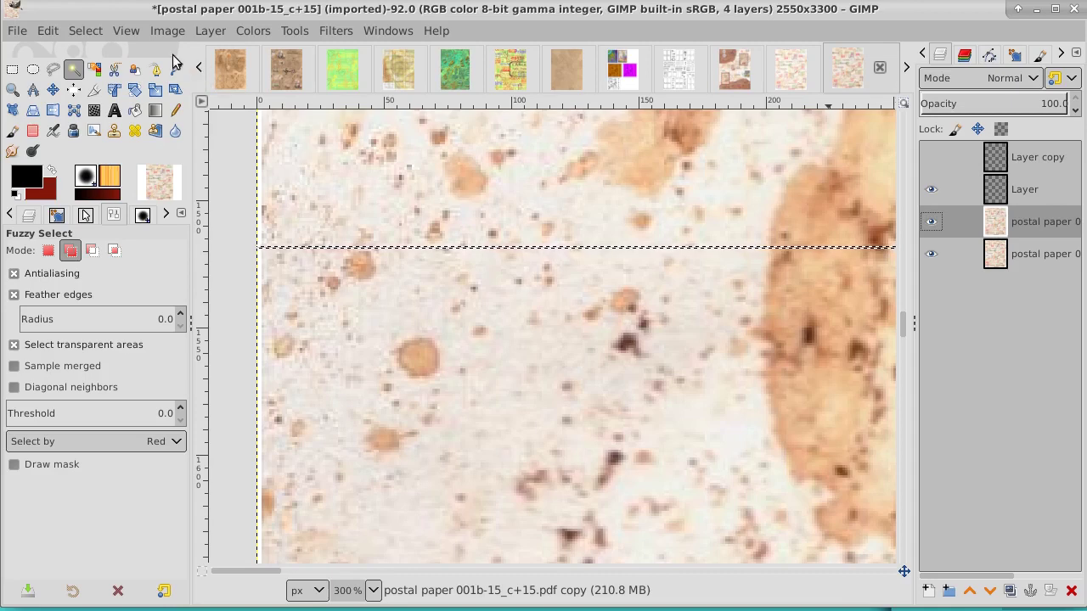
{"action": "left_click", "coordinate": [85, 30]}
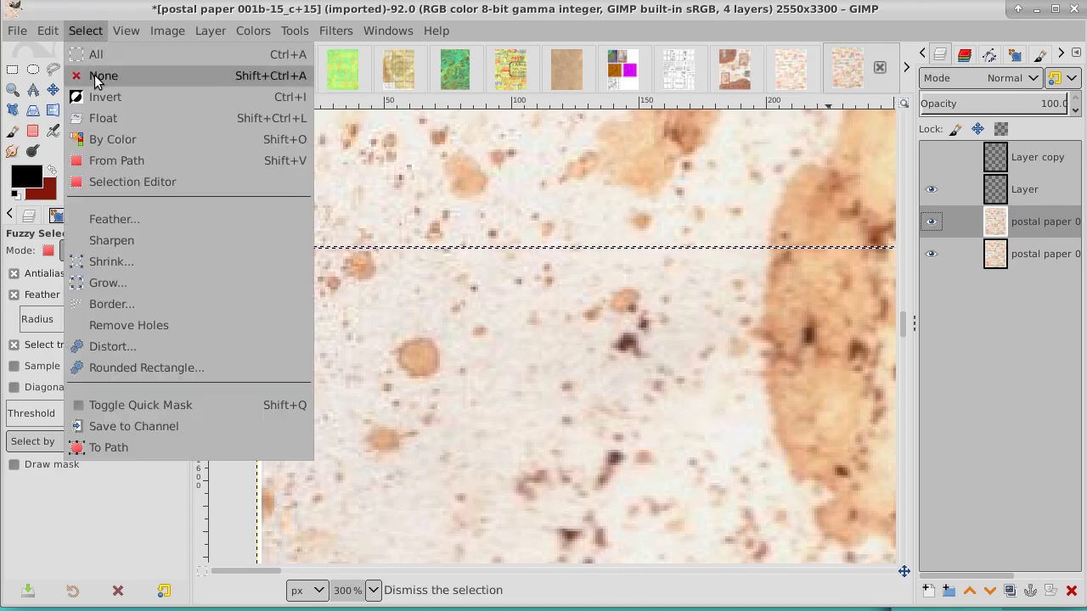
{"action": "left_click", "coordinate": [97, 76]}
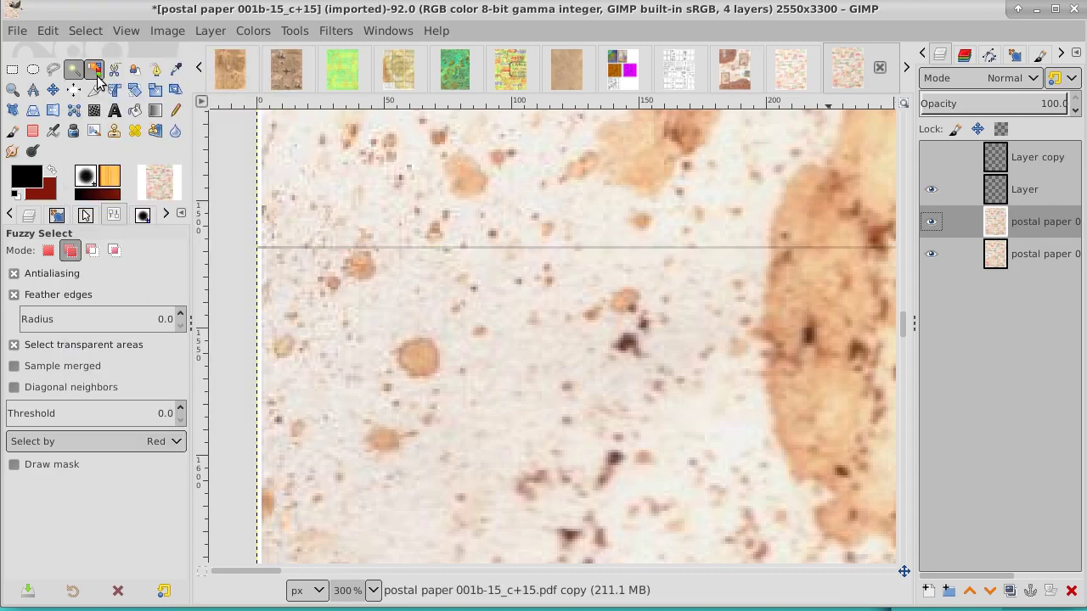
Step: Toggle visibility of Layer and the postal paper layer to find the grey line, then make Layer active
{"action": "left_click", "coordinate": [932, 190]}
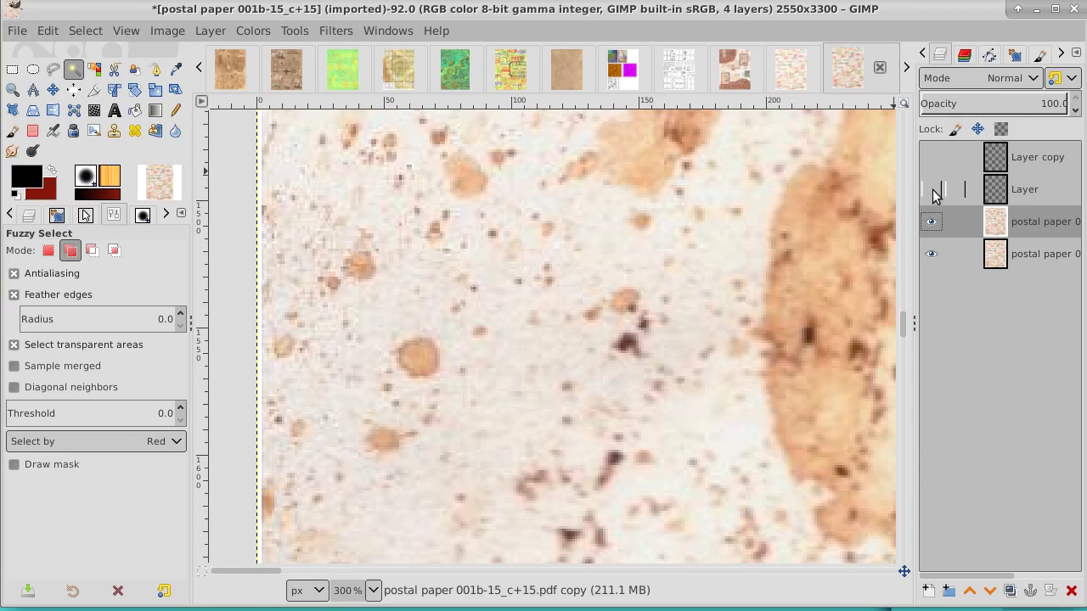
{"action": "left_click", "coordinate": [931, 221]}
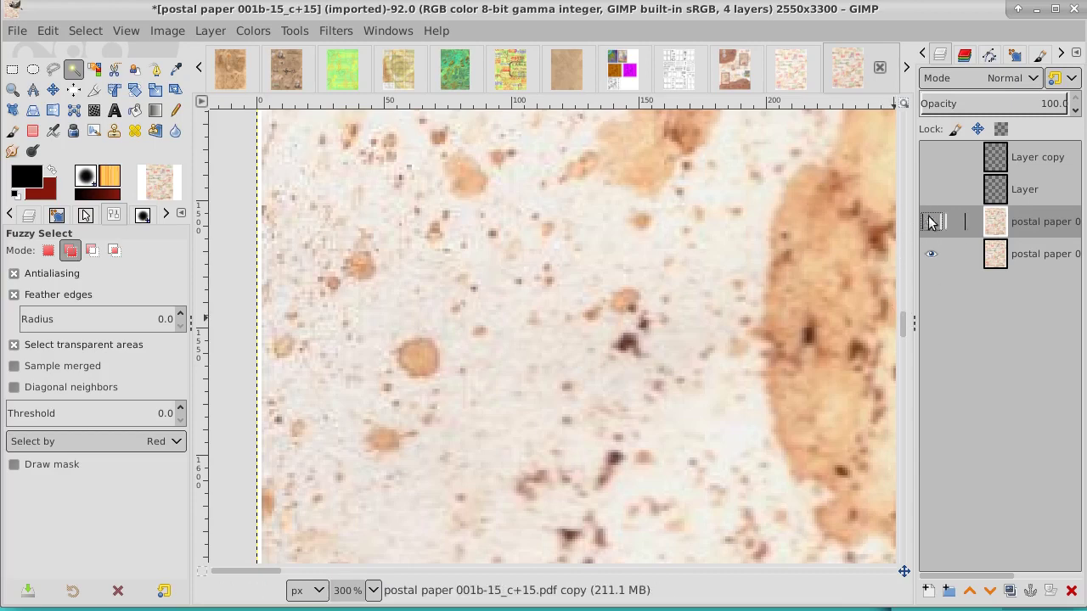
{"action": "left_click", "coordinate": [931, 190]}
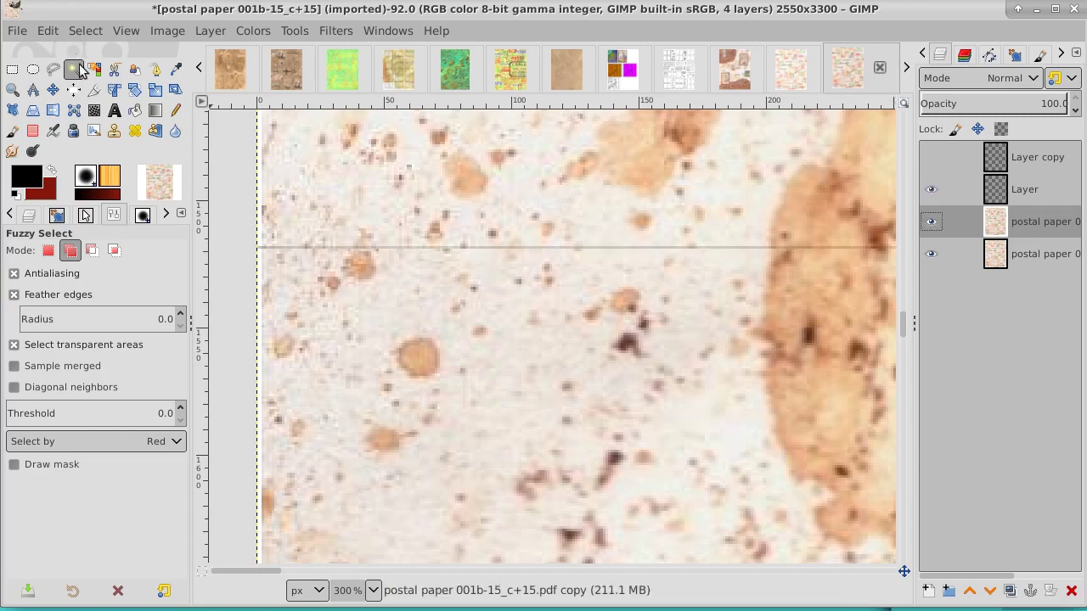
{"action": "left_click", "coordinate": [1037, 191]}
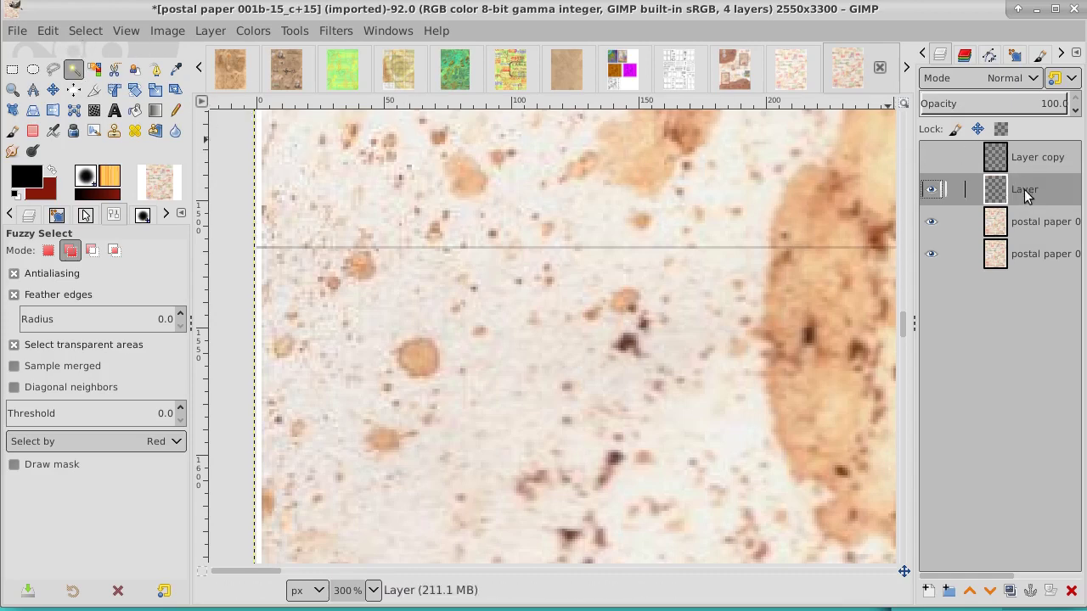
Step: Drag Layer up in stages to the seam just below the red stripe, then nudge it left
{"action": "left_click", "coordinate": [53, 89]}
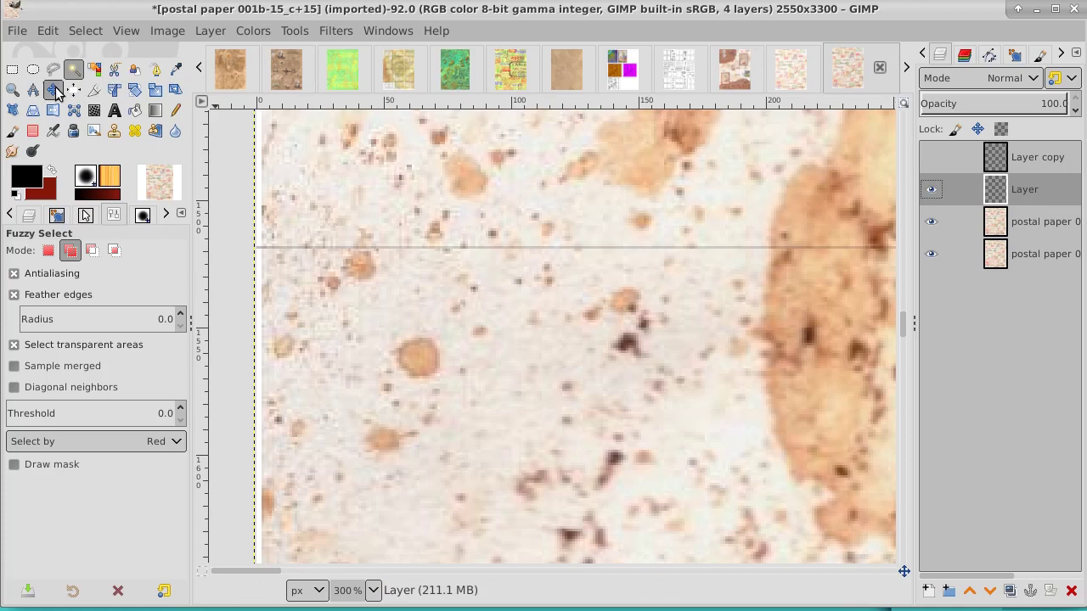
{"action": "left_click_drag", "start_coordinate": [508, 261], "coordinate": [497, 180]}
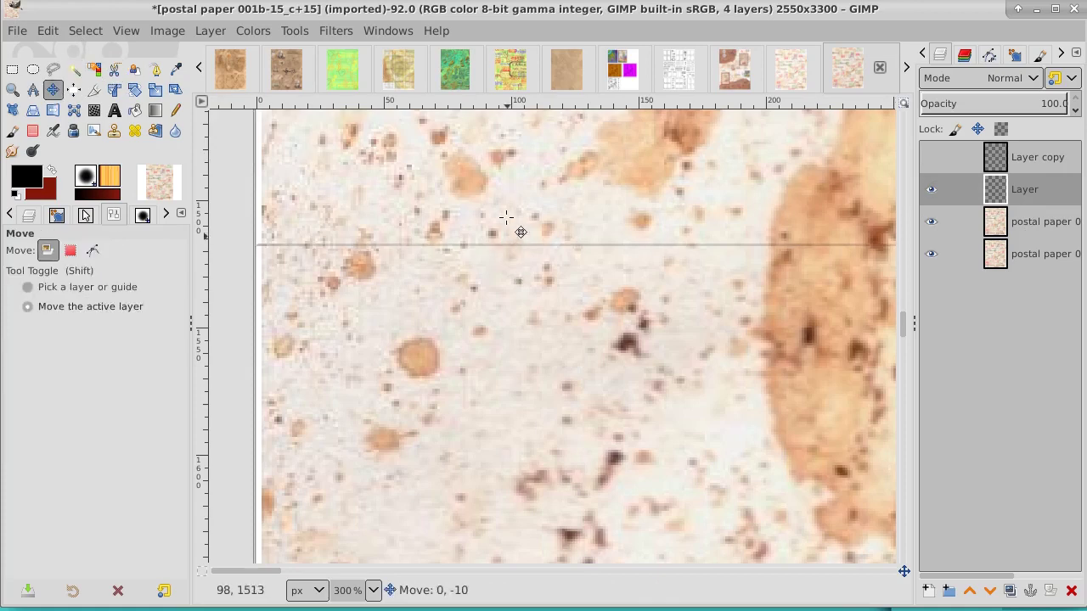
{"action": "mouse_move", "coordinate": [497, 230]}
{"action": "left_mouse_down"}
{"action": "mouse_move", "coordinate": [492, 417]}
{"action": "mouse_move", "coordinate": [497, 200]}
{"action": "left_mouse_up"}
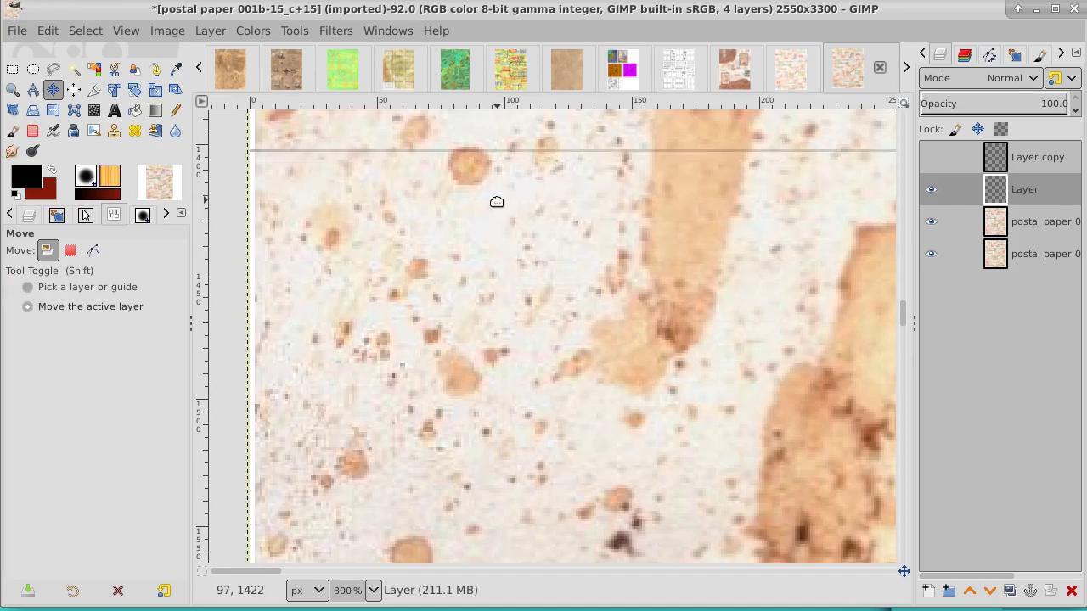
{"action": "left_click_drag", "start_coordinate": [496, 202], "coordinate": [464, 534]}
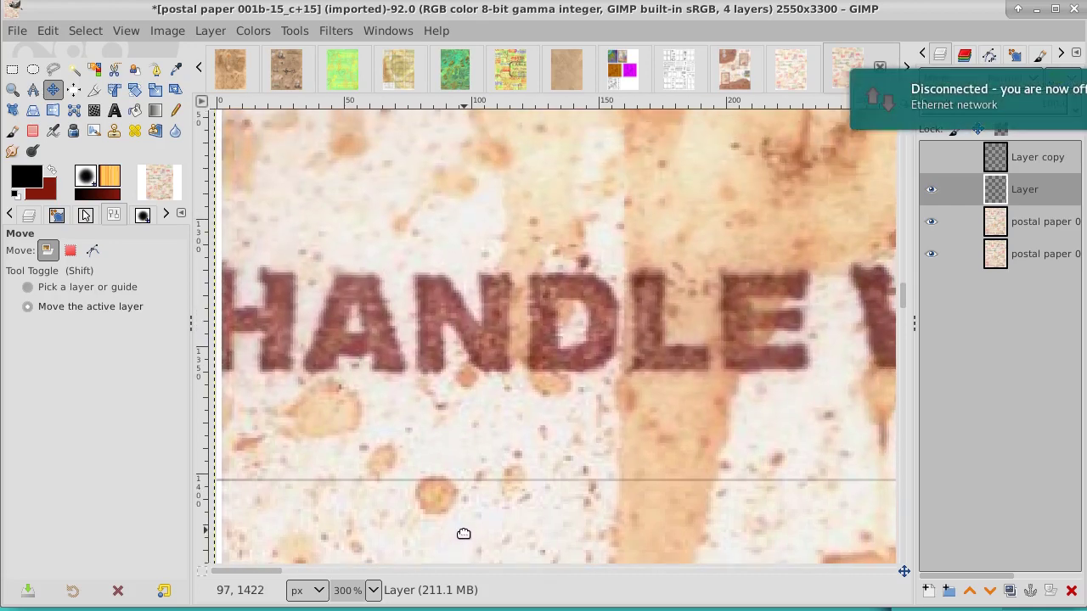
{"action": "mouse_move", "coordinate": [538, 456]}
{"action": "left_mouse_down"}
{"action": "mouse_move", "coordinate": [538, 142]}
{"action": "mouse_move", "coordinate": [531, 501]}
{"action": "left_mouse_up"}
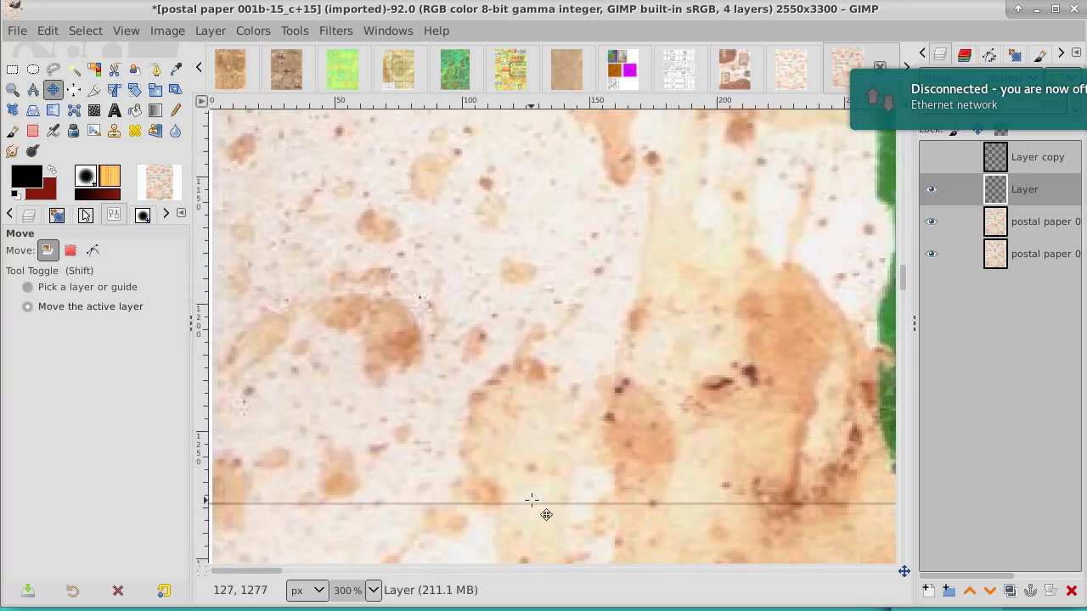
{"action": "mouse_move", "coordinate": [535, 451]}
{"action": "left_mouse_down"}
{"action": "mouse_move", "coordinate": [544, 287]}
{"action": "mouse_move", "coordinate": [535, 164]}
{"action": "left_mouse_up"}
{"action": "left_click_drag", "start_coordinate": [535, 230], "coordinate": [519, 592]}
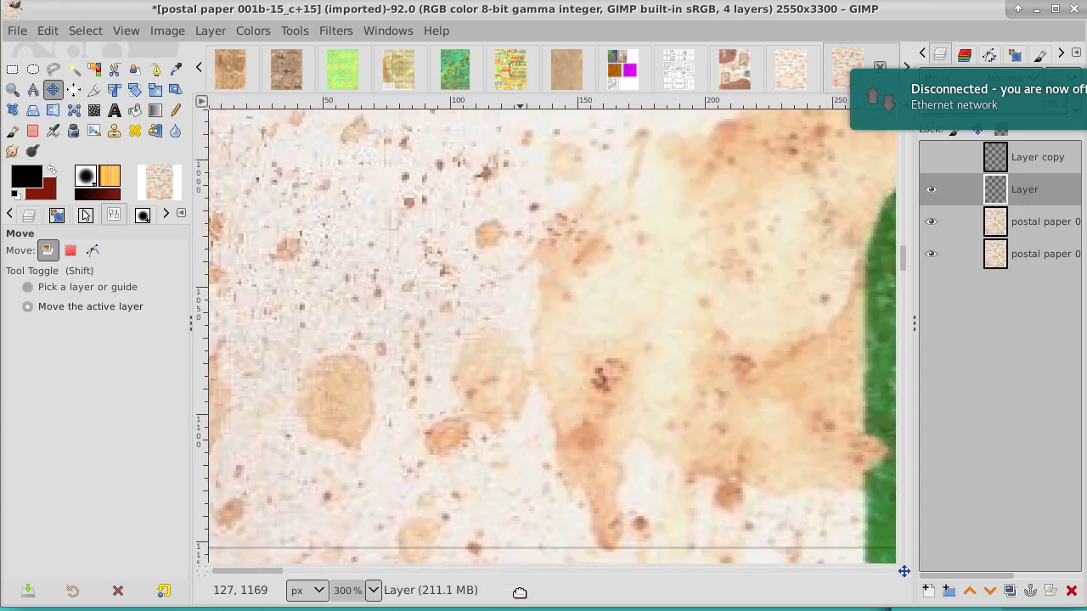
{"action": "mouse_move", "coordinate": [551, 529]}
{"action": "left_mouse_down"}
{"action": "mouse_move", "coordinate": [575, 349]}
{"action": "mouse_move", "coordinate": [567, 168]}
{"action": "left_mouse_up"}
{"action": "left_click_drag", "start_coordinate": [565, 243], "coordinate": [529, 473]}
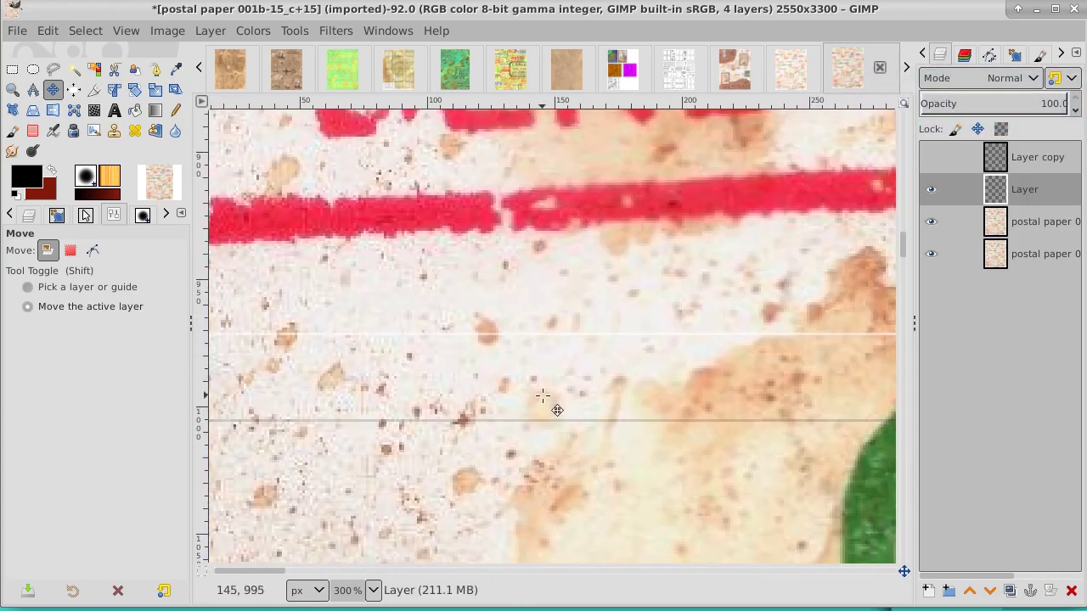
{"action": "left_click_drag", "start_coordinate": [542, 395], "coordinate": [546, 308]}
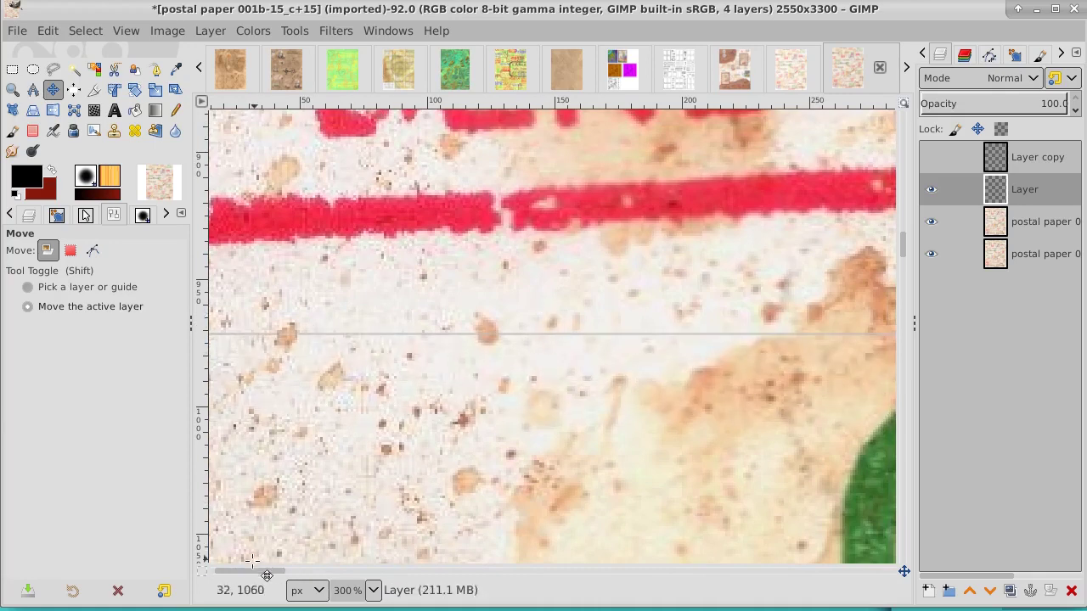
{"action": "left_click_drag", "start_coordinate": [242, 573], "coordinate": [231, 521]}
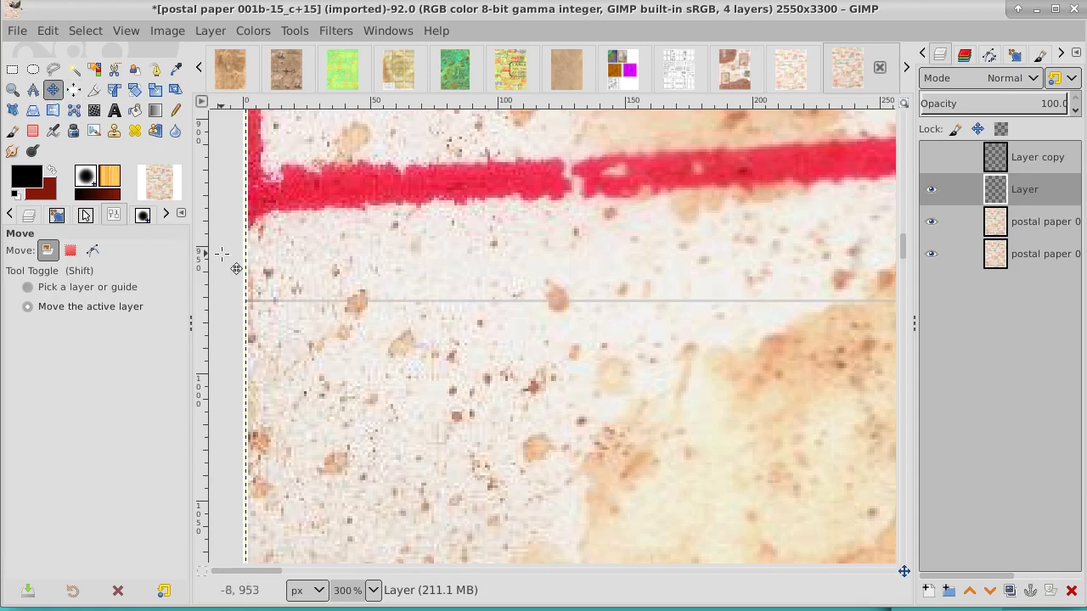
{"action": "key", "text": "Left"}
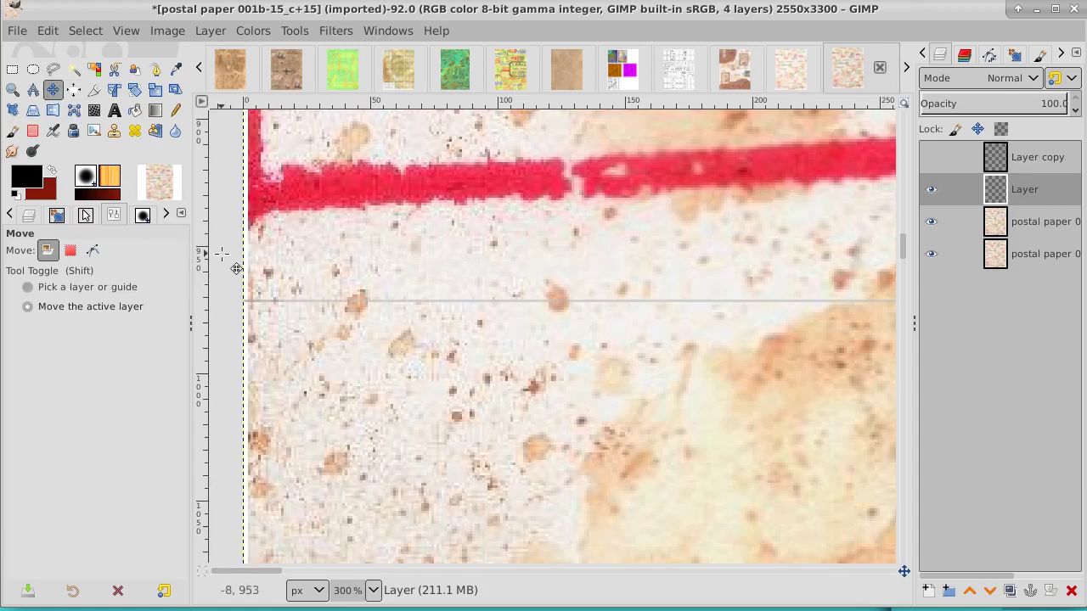
Step: Fuzzy-select the line below the red stripe, activate the postal paper layer, hide Layer, then deselect
{"action": "left_click", "coordinate": [74, 69]}
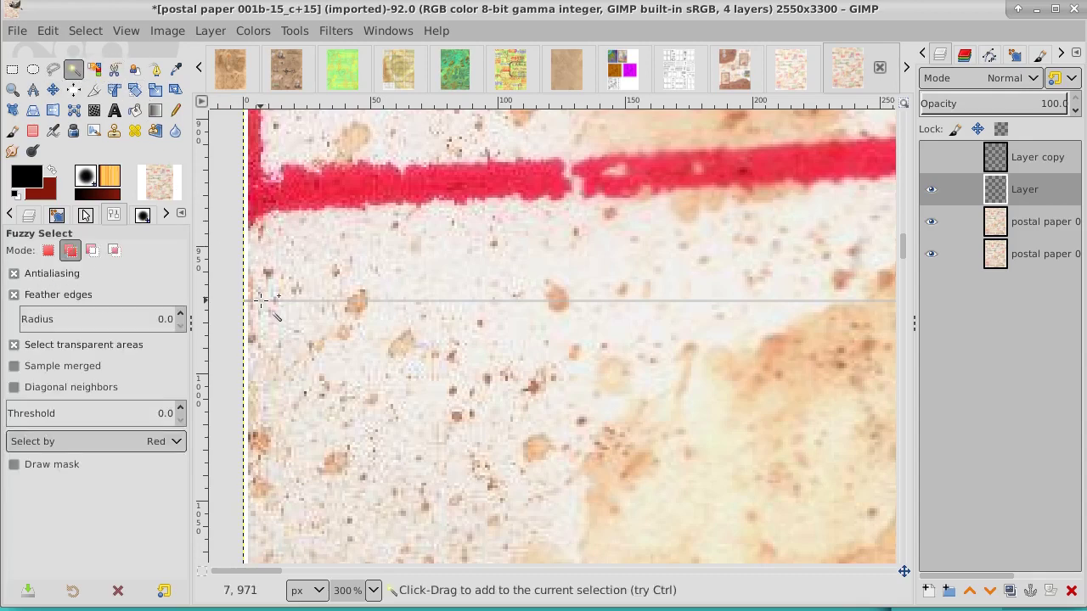
{"action": "left_click", "coordinate": [260, 299]}
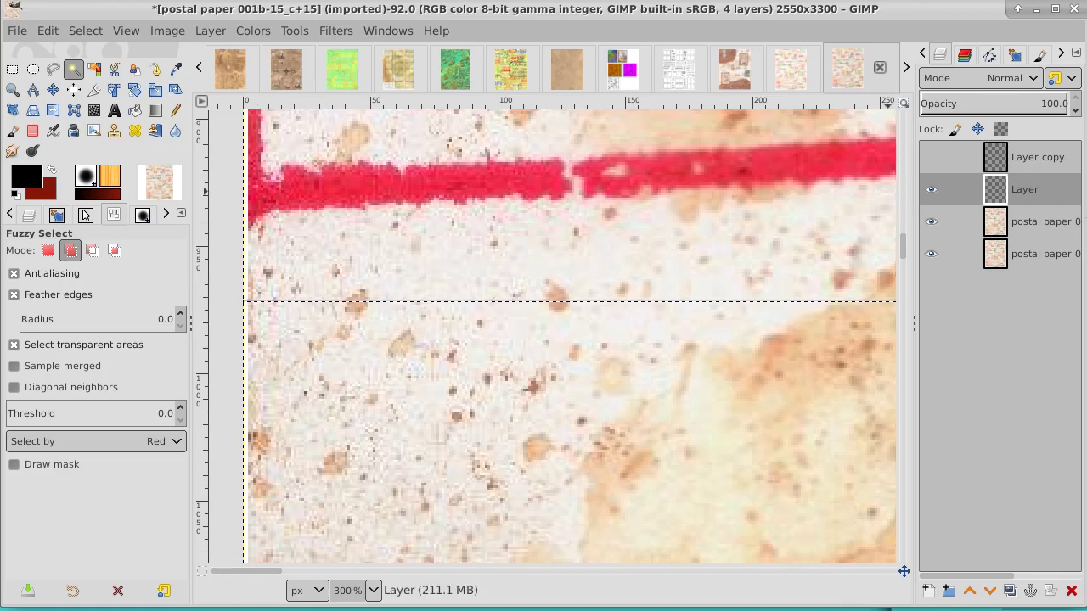
{"action": "left_click", "coordinate": [1048, 228]}
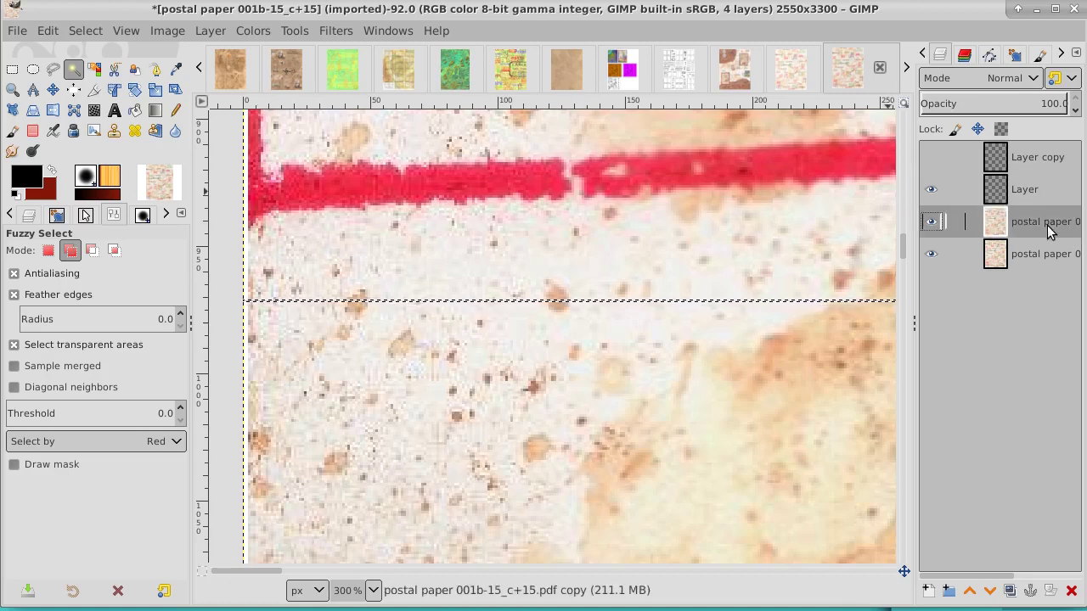
{"action": "left_click", "coordinate": [931, 189]}
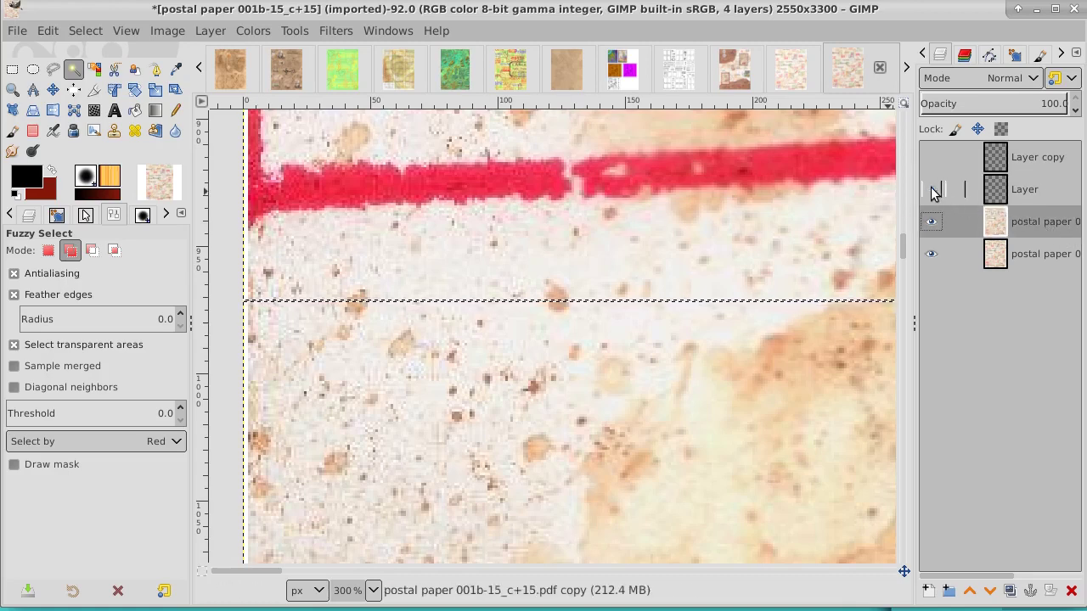
{"action": "left_click", "coordinate": [90, 32]}
{"action": "left_click", "coordinate": [103, 76]}
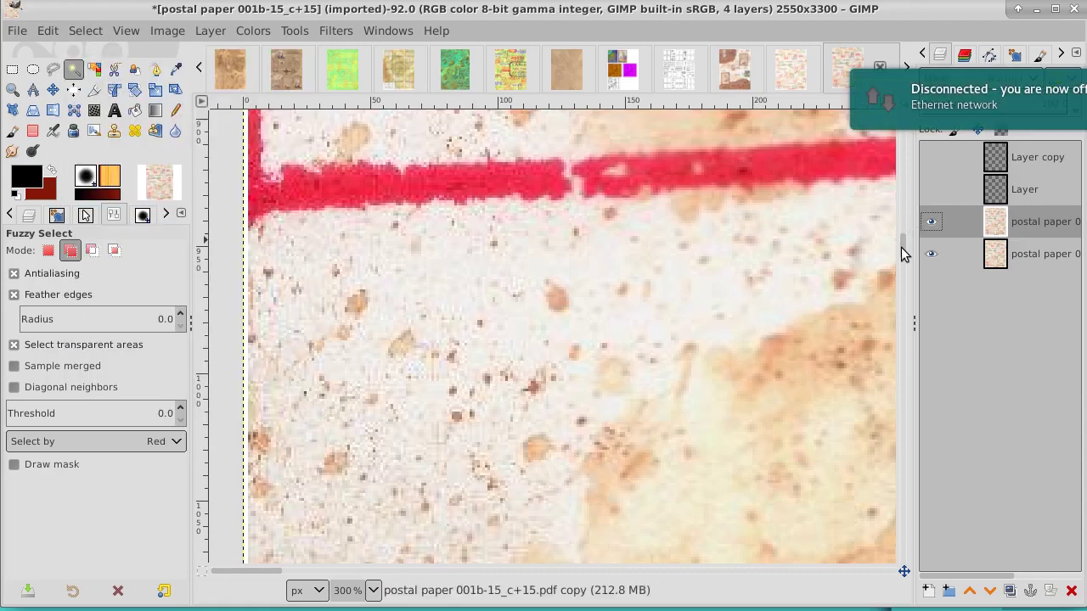
Step: Scroll the Layers panel, make Layer active again, and pick the Move tool
{"action": "left_click_drag", "start_coordinate": [903, 253], "coordinate": [903, 235]}
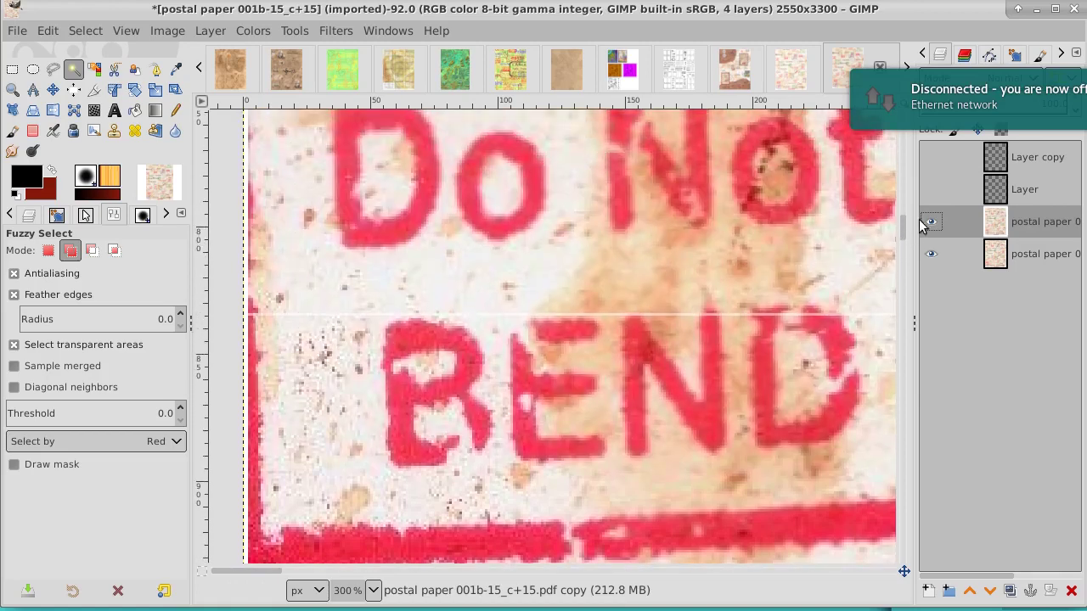
{"action": "left_click", "coordinate": [1031, 191]}
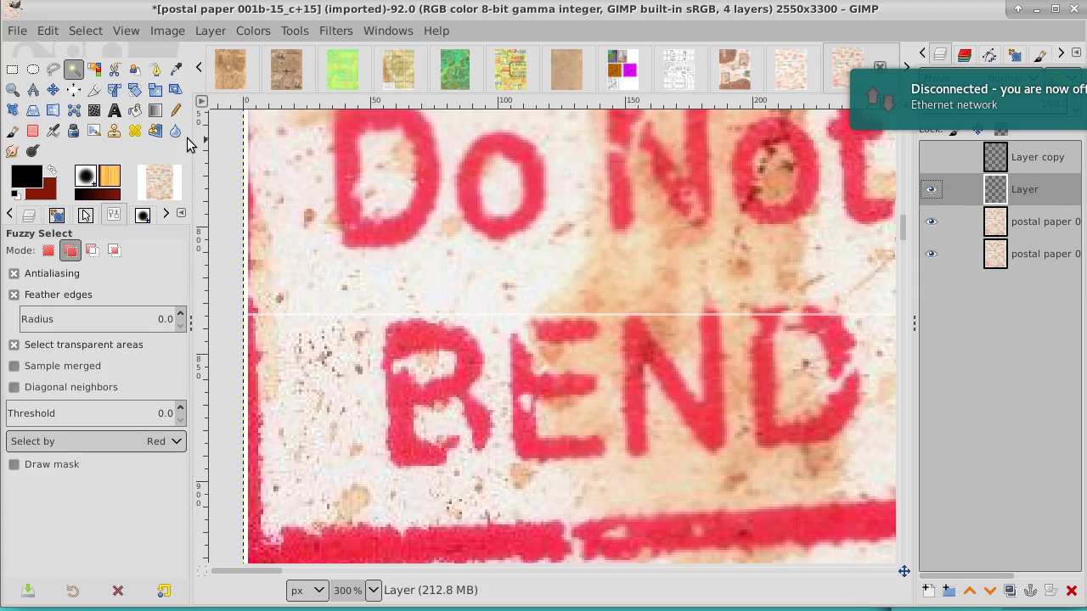
{"action": "left_click", "coordinate": [52, 90]}
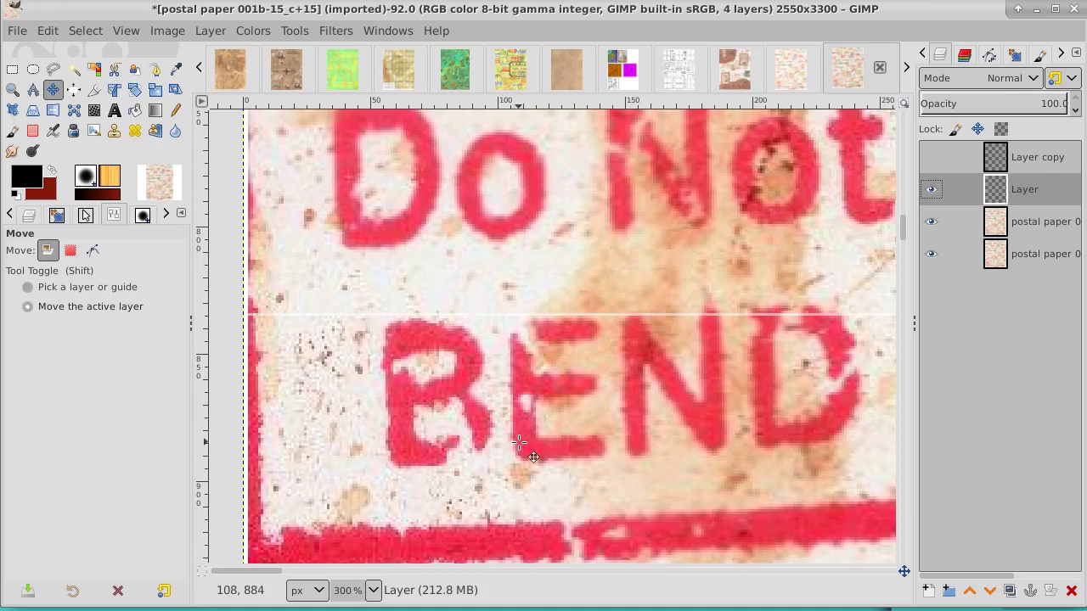
Step: Nudge Layer slightly up-left, fuzzy-select the seam line above BEND, and activate the paper copy
{"action": "mouse_move", "coordinate": [520, 444]}
{"action": "left_mouse_down"}
{"action": "mouse_move", "coordinate": [504, 419]}
{"action": "mouse_move", "coordinate": [525, 380]}
{"action": "mouse_move", "coordinate": [533, 323]}
{"action": "left_mouse_up"}
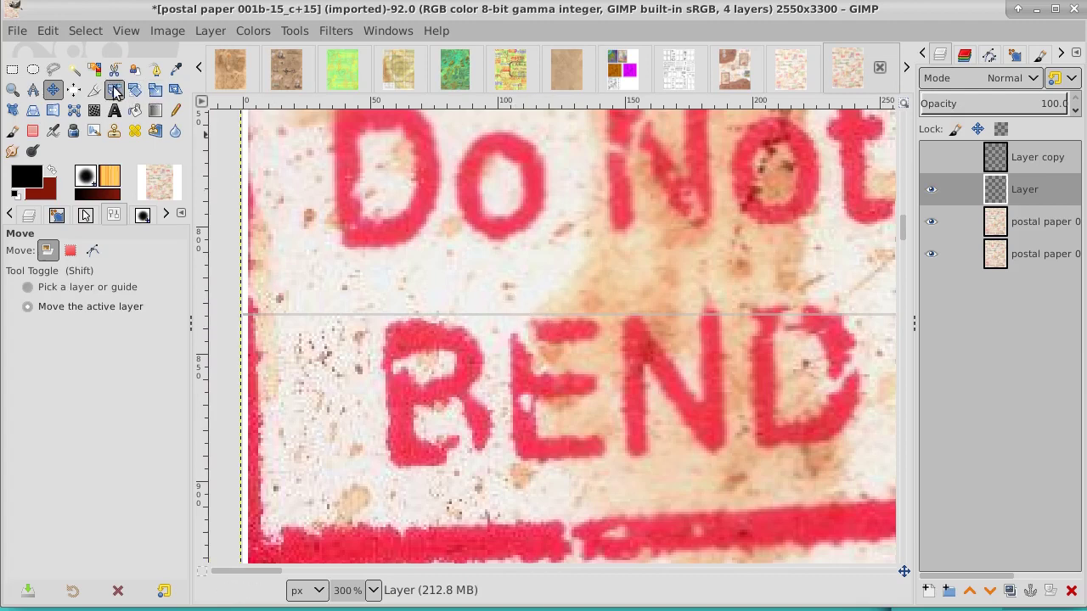
{"action": "left_click", "coordinate": [74, 69]}
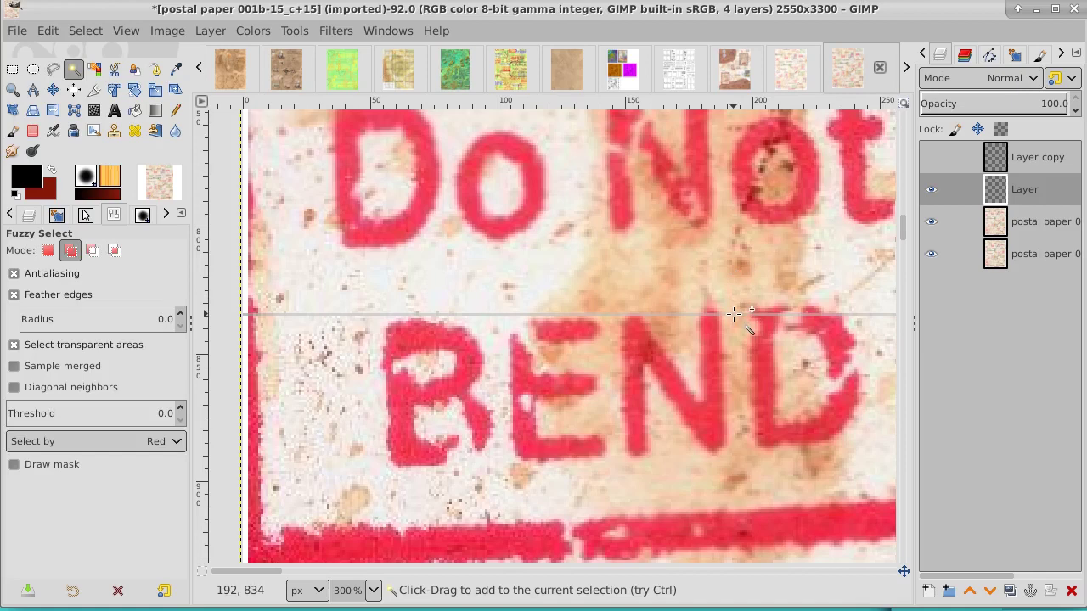
{"action": "left_click", "coordinate": [733, 314]}
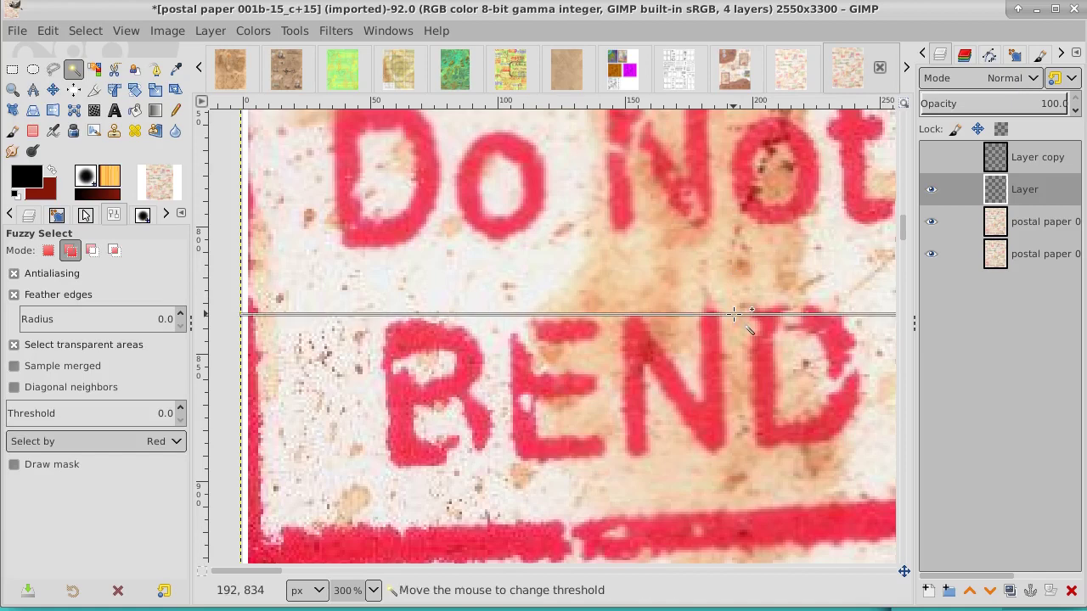
{"action": "left_click", "coordinate": [930, 225]}
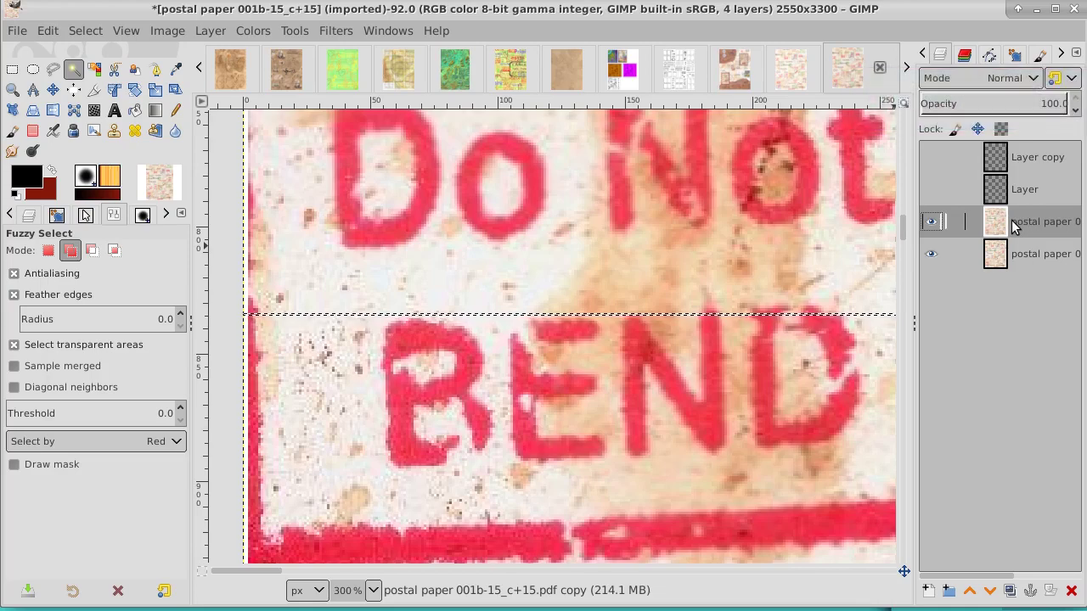
Step: Deselect the seam, compare the postal paper copy shown and hidden, then show and activate Layer
{"action": "left_click", "coordinate": [90, 34]}
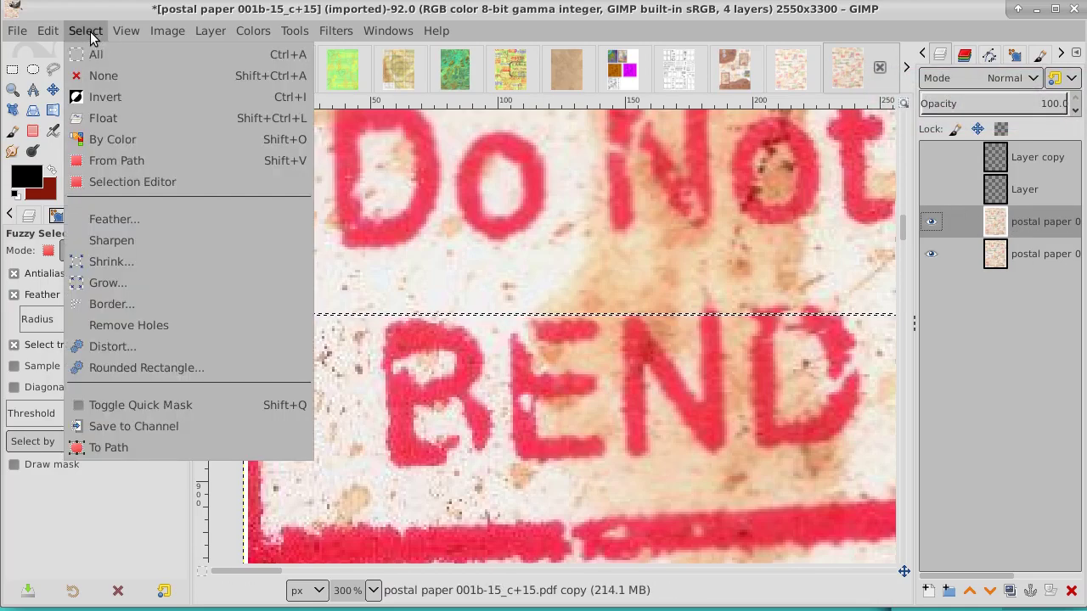
{"action": "left_click", "coordinate": [104, 76]}
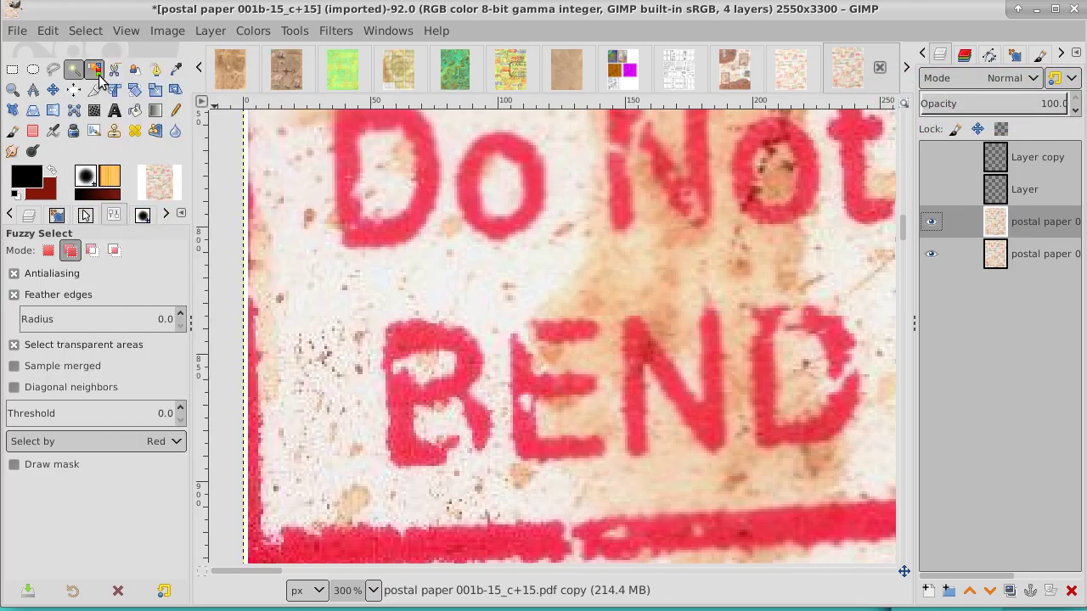
{"action": "left_click", "coordinate": [932, 223]}
{"action": "left_click", "coordinate": [933, 223]}
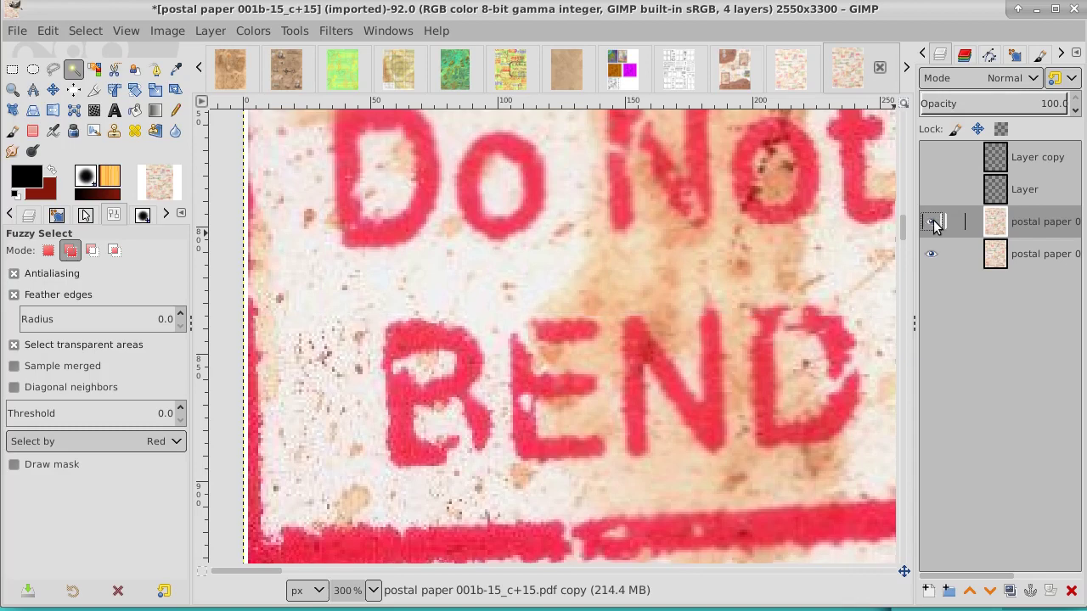
{"action": "left_click", "coordinate": [933, 223]}
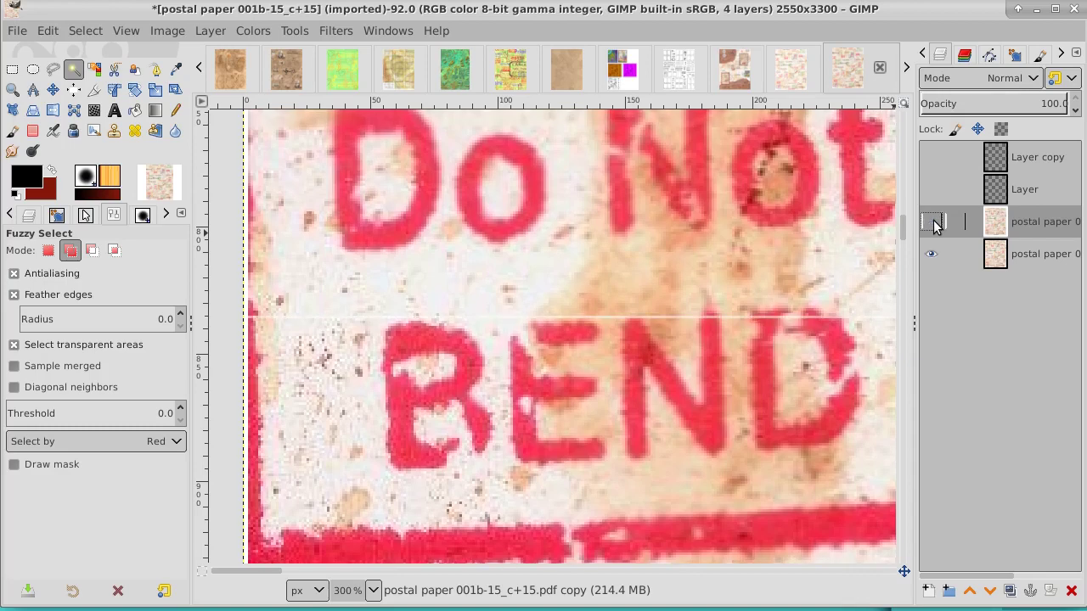
{"action": "left_click", "coordinate": [933, 223]}
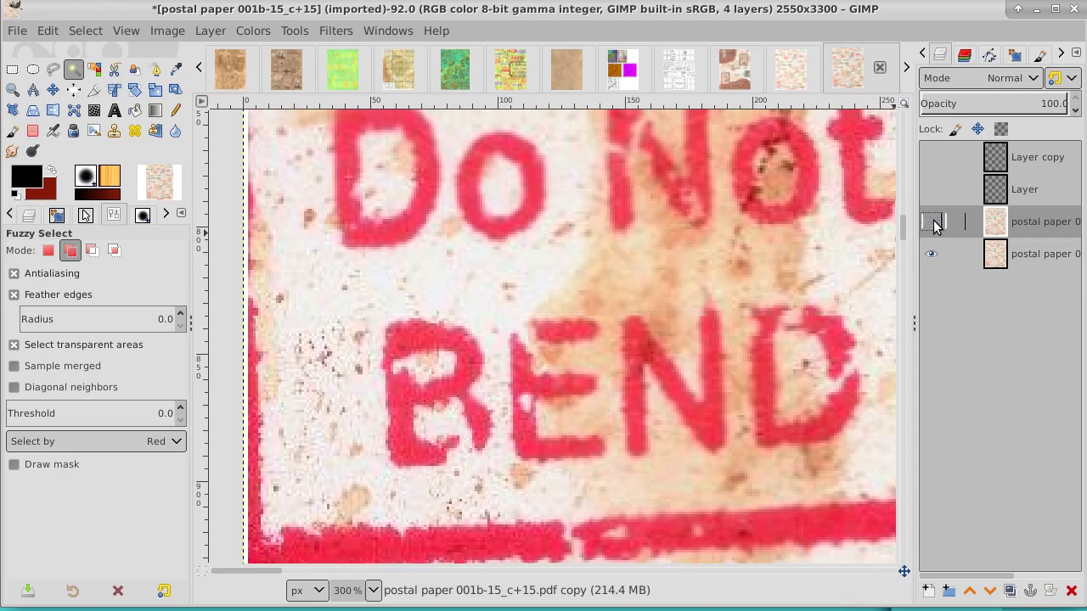
{"action": "left_click", "coordinate": [933, 222]}
{"action": "left_click", "coordinate": [932, 195]}
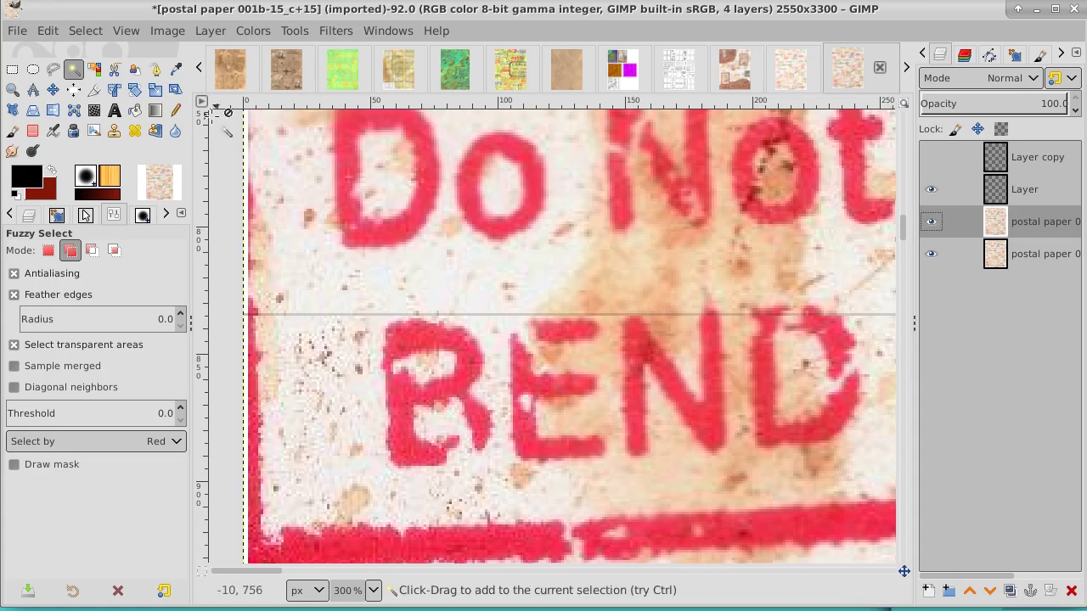
{"action": "left_click", "coordinate": [1038, 193]}
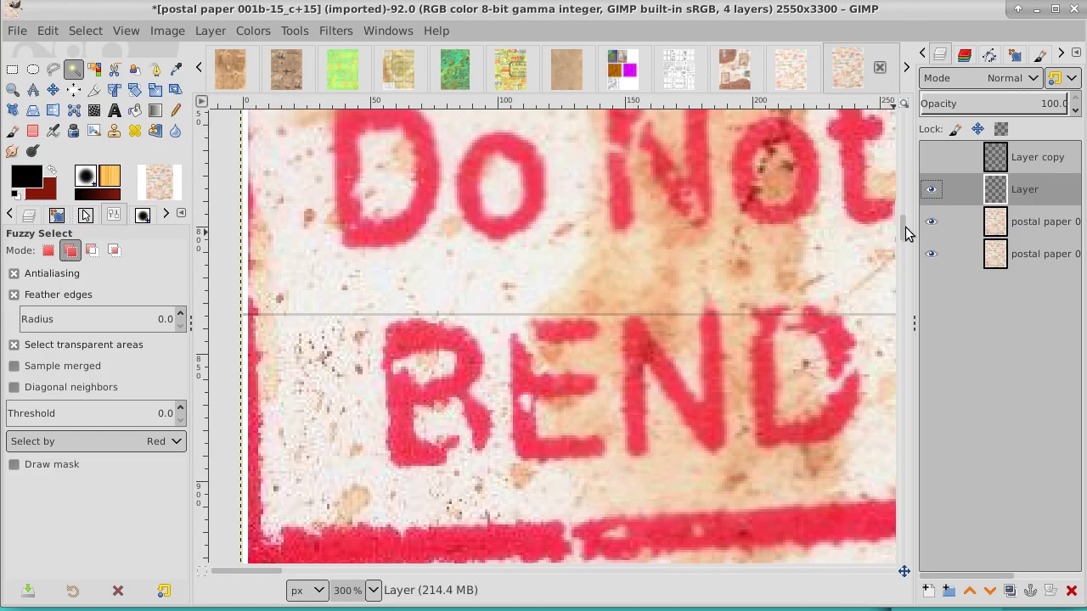
Step: Drag Layer to align its edge with the upper seam near the red border, fine-tuning with arrow keys
{"action": "left_click_drag", "start_coordinate": [905, 234], "coordinate": [904, 219]}
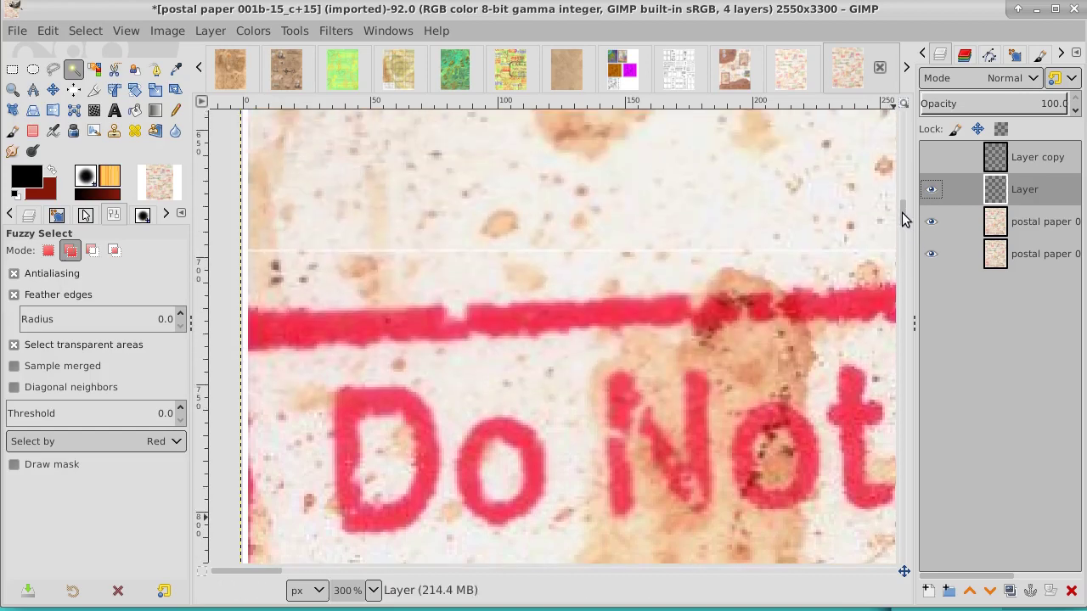
{"action": "left_click", "coordinate": [52, 89]}
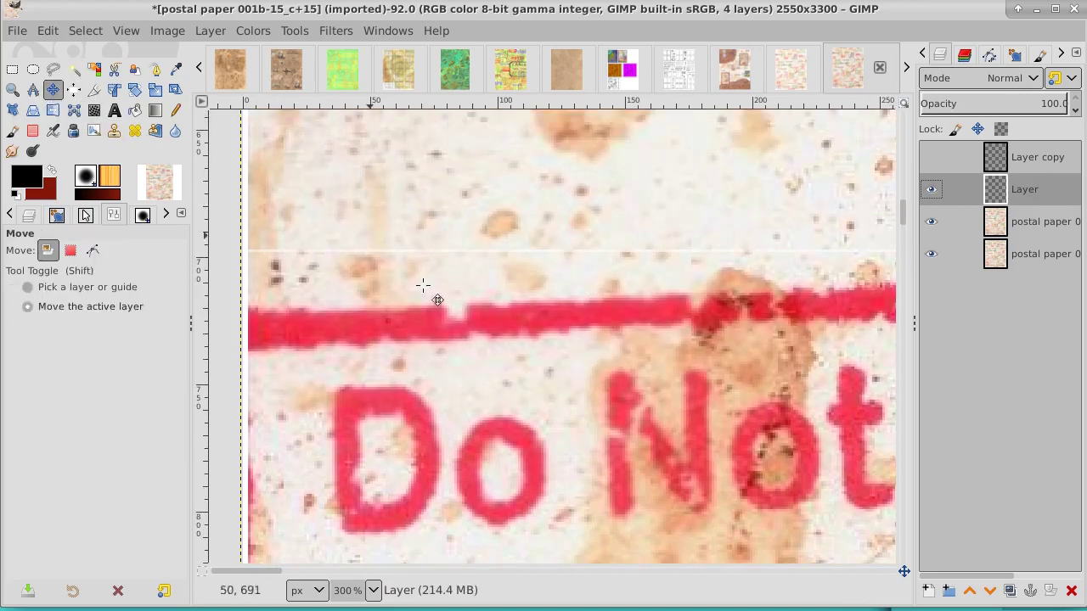
{"action": "mouse_move", "coordinate": [422, 286]}
{"action": "left_mouse_down"}
{"action": "mouse_move", "coordinate": [583, 417]}
{"action": "mouse_move", "coordinate": [557, 243]}
{"action": "mouse_move", "coordinate": [578, 248]}
{"action": "mouse_move", "coordinate": [553, 385]}
{"action": "mouse_move", "coordinate": [562, 273]}
{"action": "left_mouse_up"}
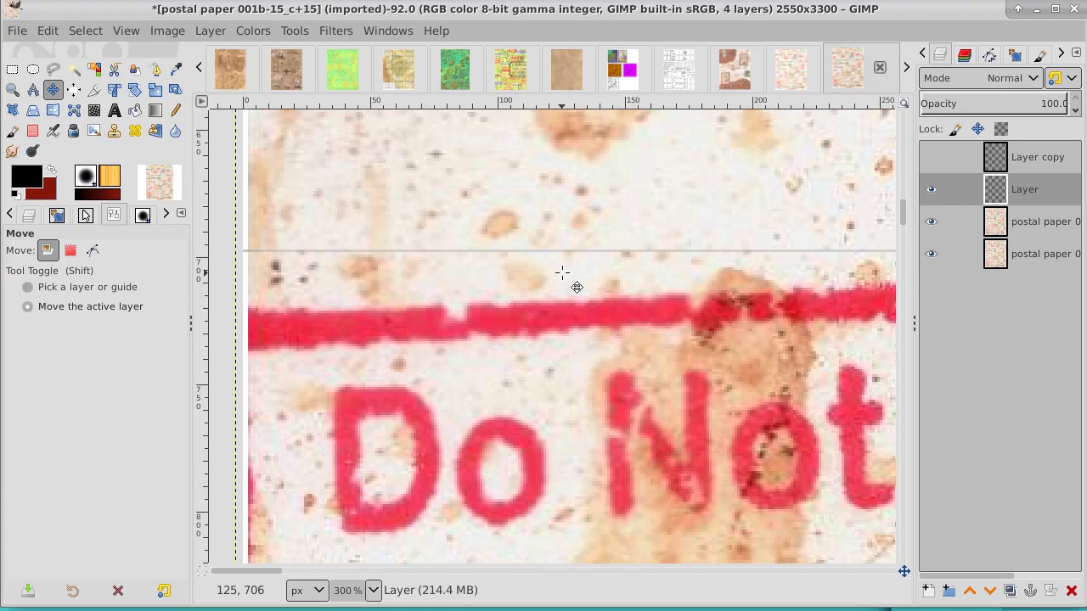
{"action": "key", "text": "Right"}
{"action": "key", "text": "Right"}
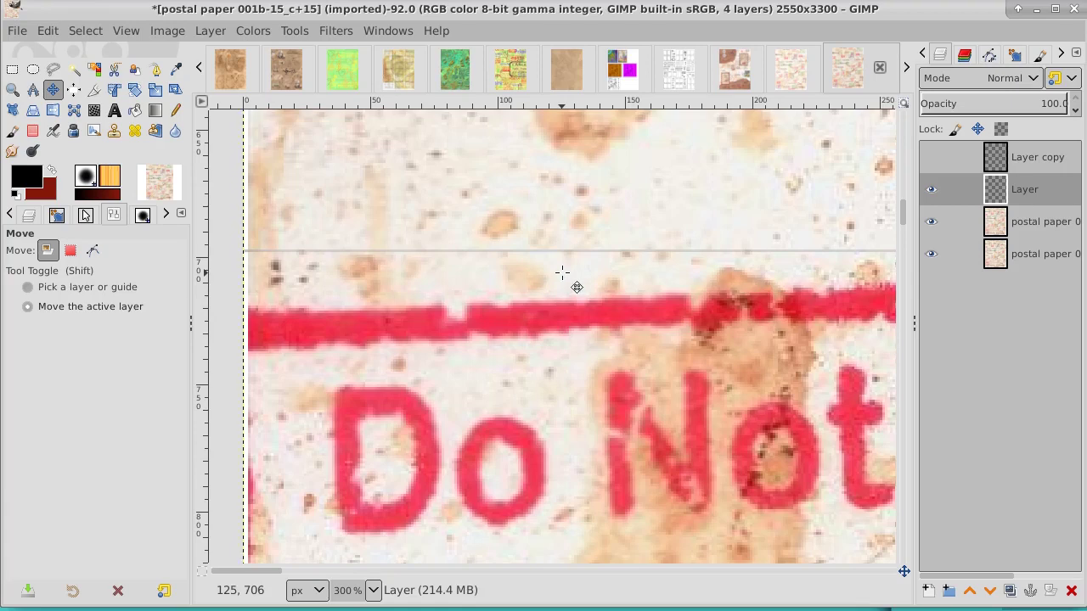
{"action": "key", "text": "Left"}
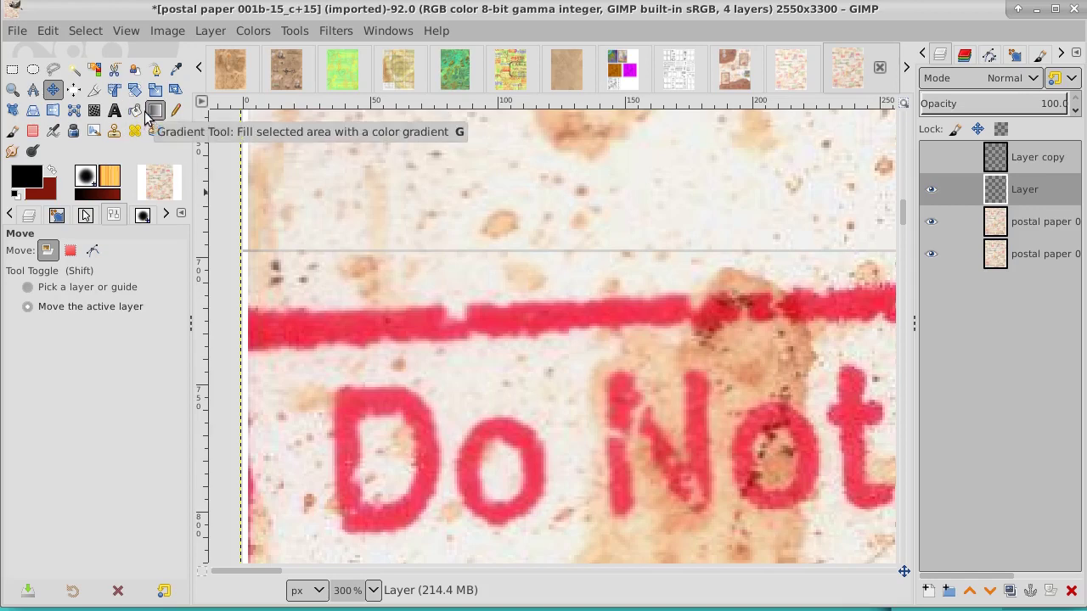
Step: Select the thin grey seam line by colour on the paper copy layer and hide Layer
{"action": "left_click", "coordinate": [95, 69]}
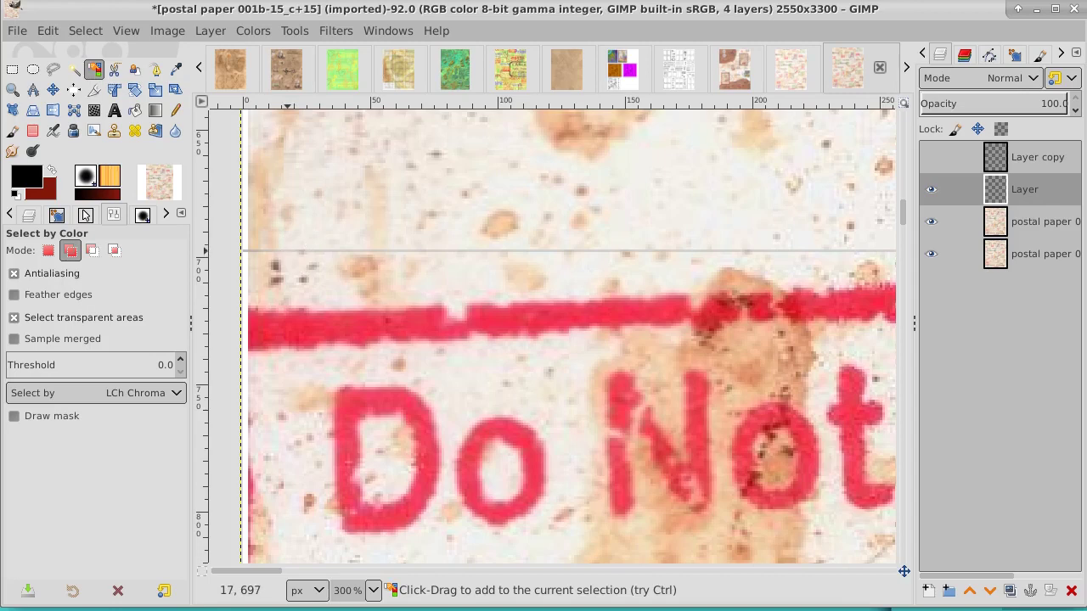
{"action": "left_click", "coordinate": [288, 251]}
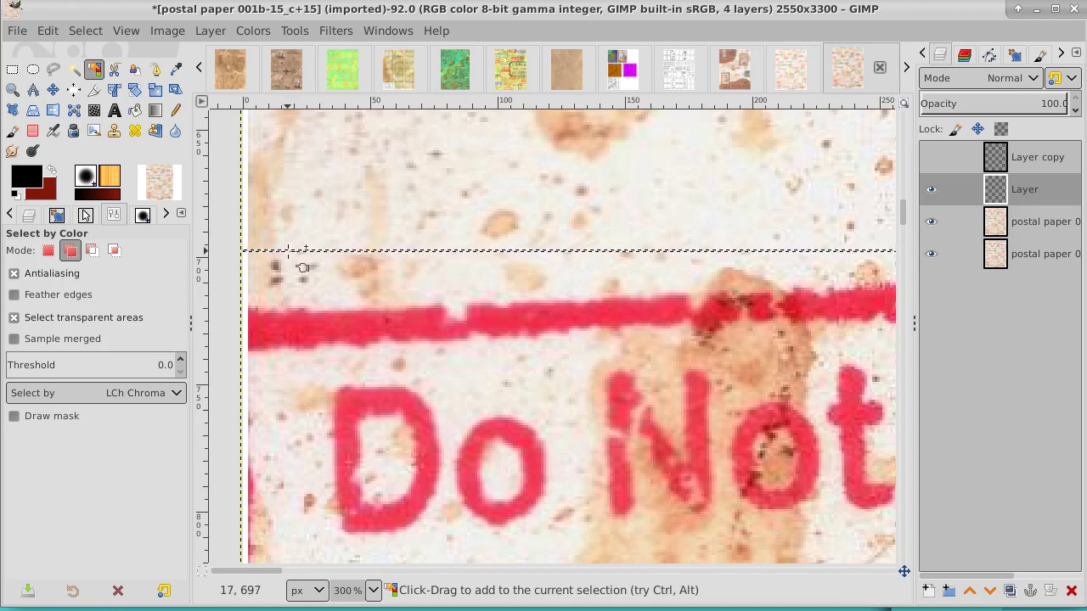
{"action": "left_click", "coordinate": [1042, 219]}
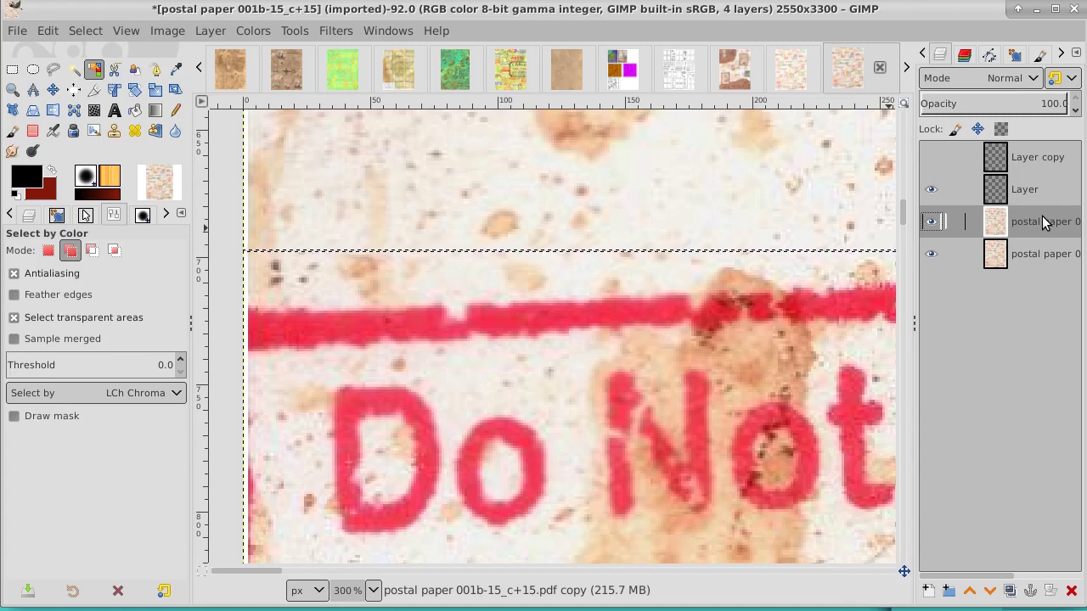
{"action": "left_click", "coordinate": [930, 189]}
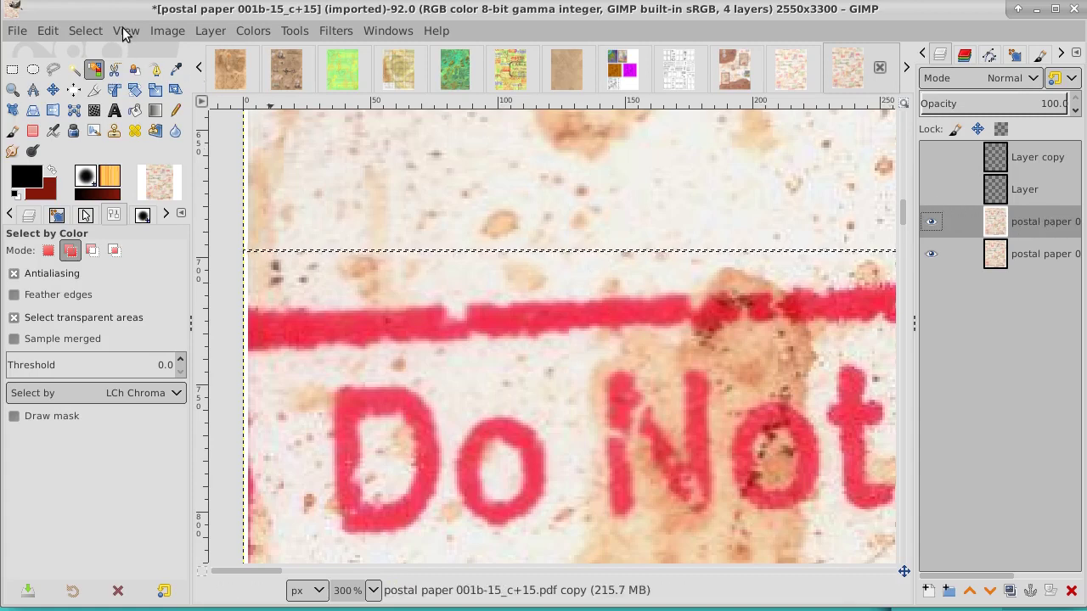
{"action": "left_click", "coordinate": [89, 32]}
{"action": "left_click", "coordinate": [99, 74]}
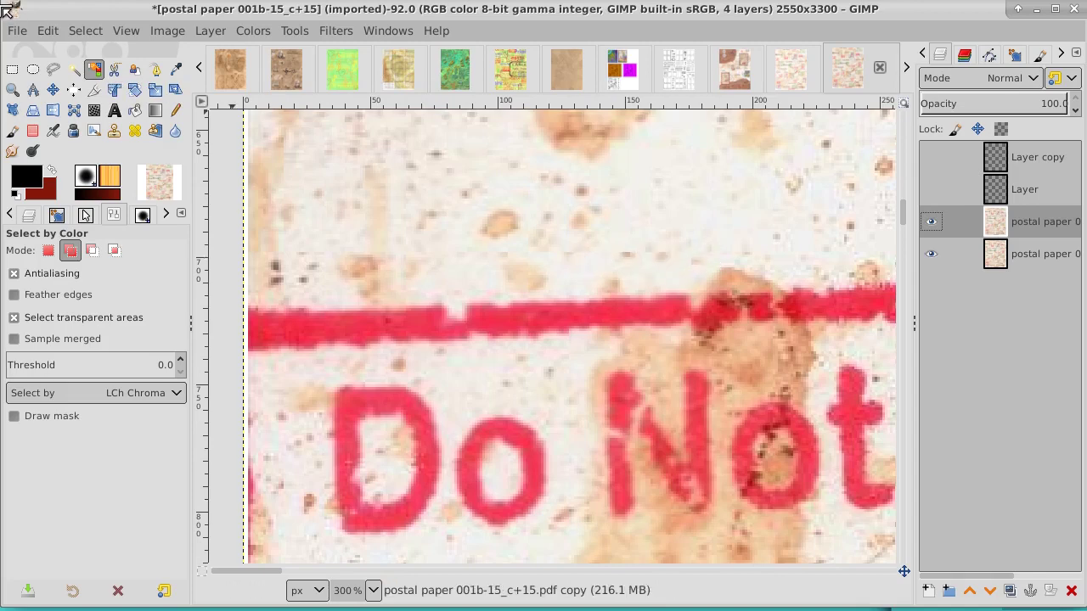
{"action": "left_click", "coordinate": [48, 31]}
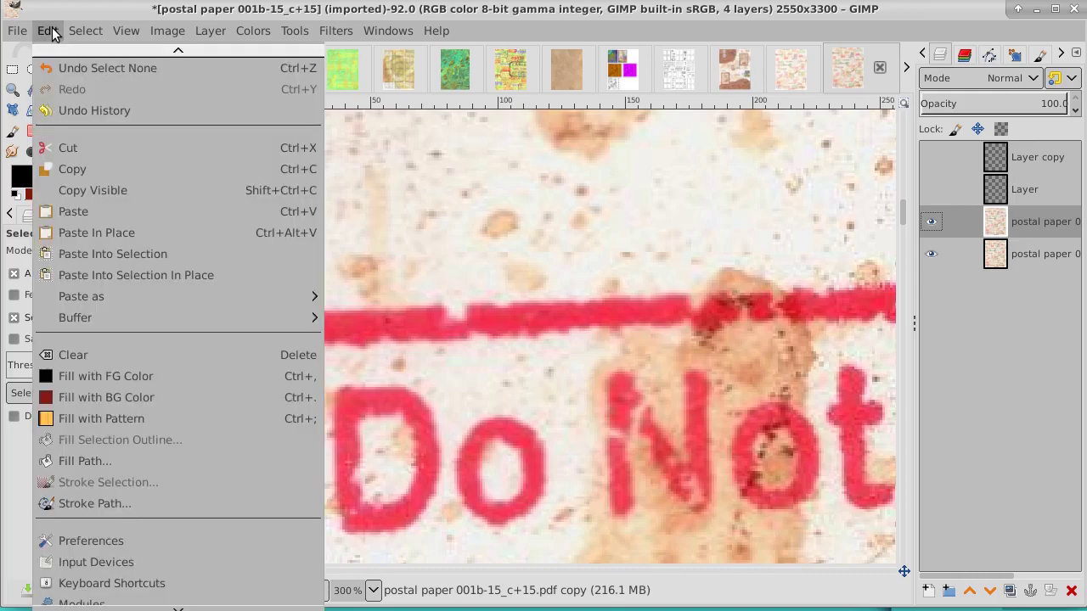
{"action": "left_click", "coordinate": [59, 68]}
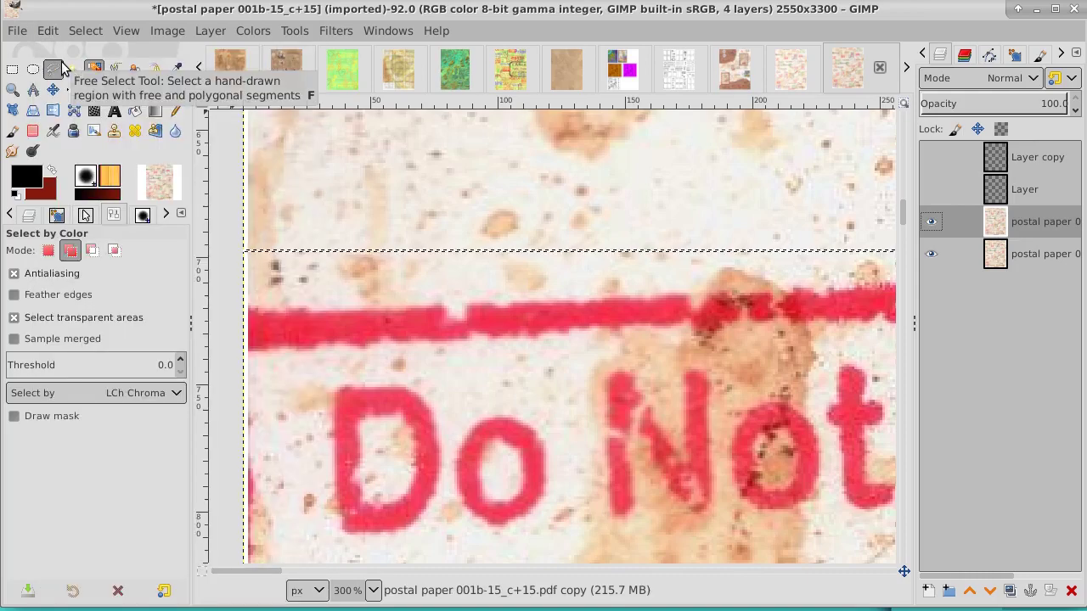
Step: Convert the seam selection to a path, then clear the selection
{"action": "left_click", "coordinate": [84, 30]}
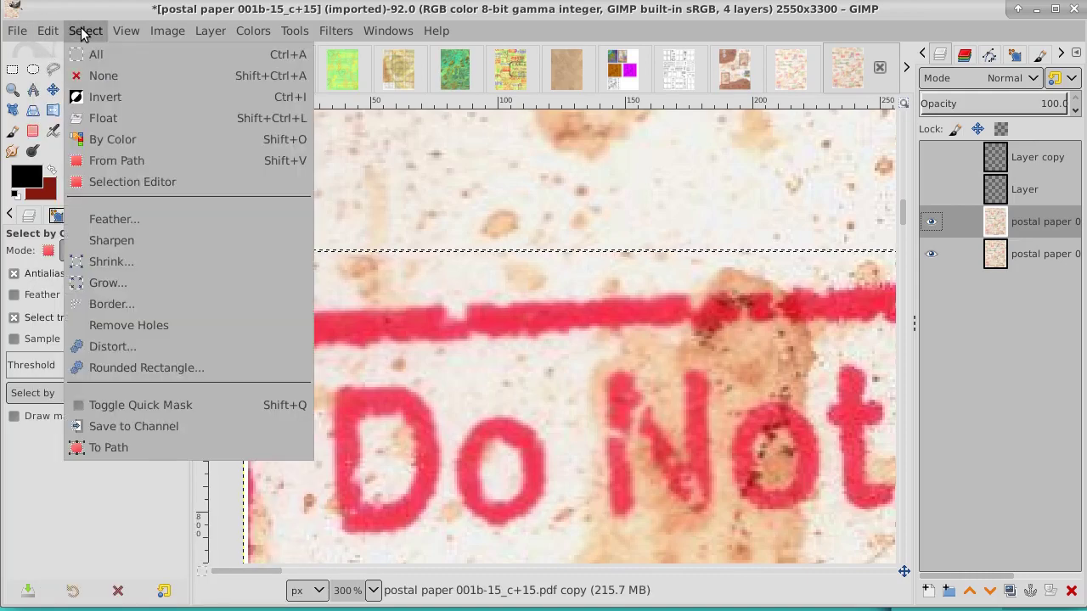
{"action": "left_click", "coordinate": [101, 448]}
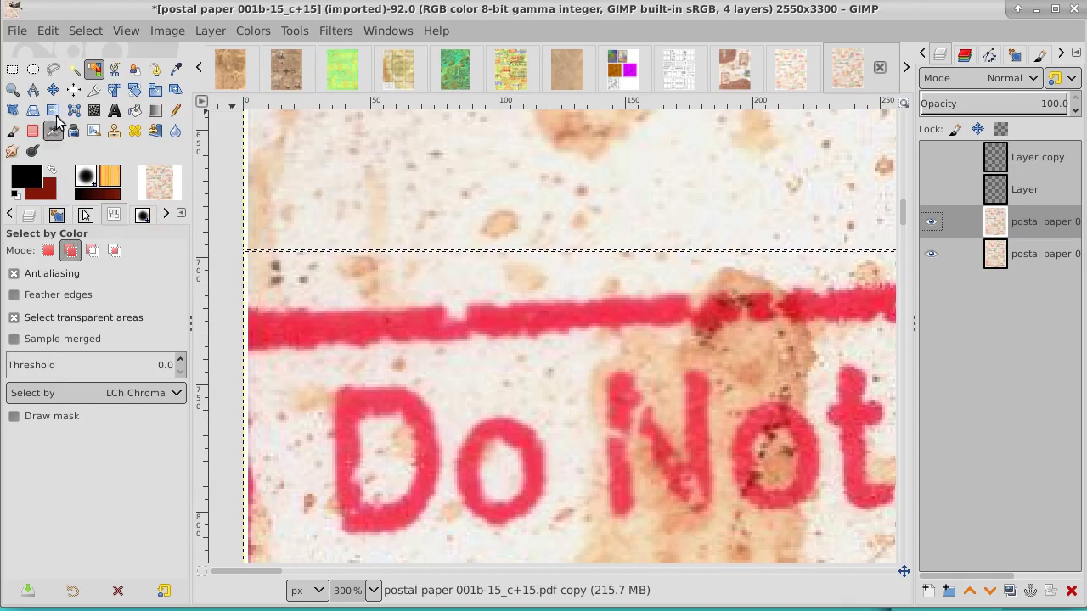
{"action": "left_click", "coordinate": [85, 31]}
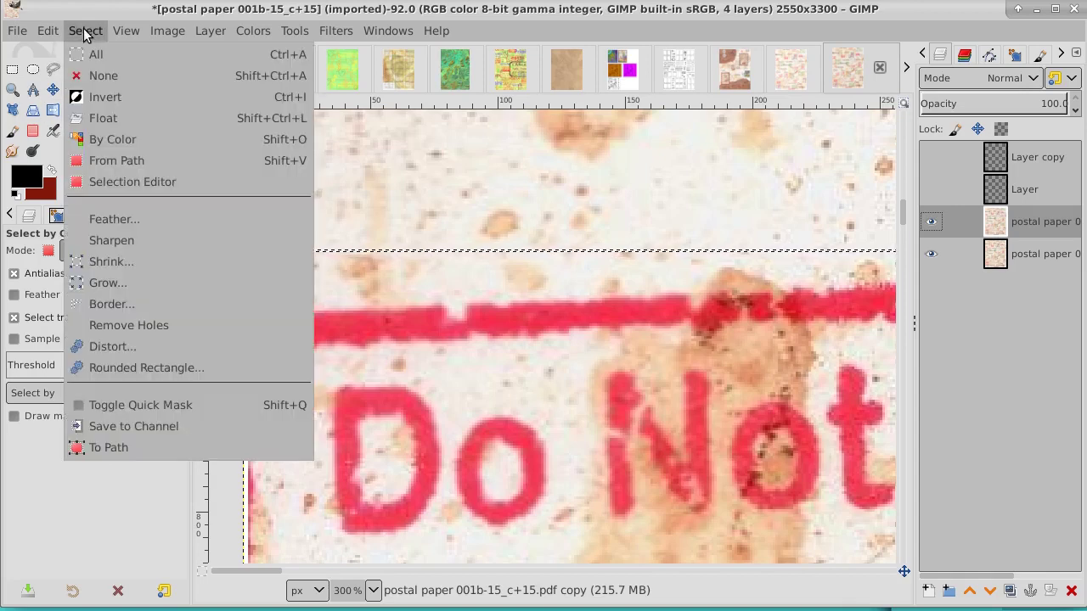
{"action": "left_click", "coordinate": [95, 76]}
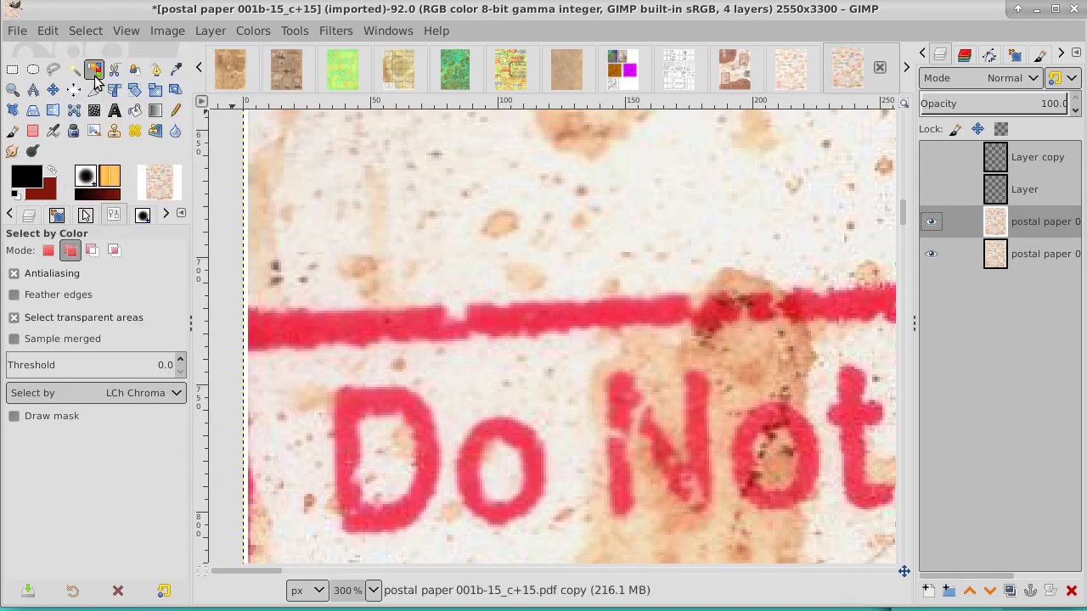
Step: Stroke the seam path on the postal paper copy using the Convolve paint tool
{"action": "left_click", "coordinate": [47, 30]}
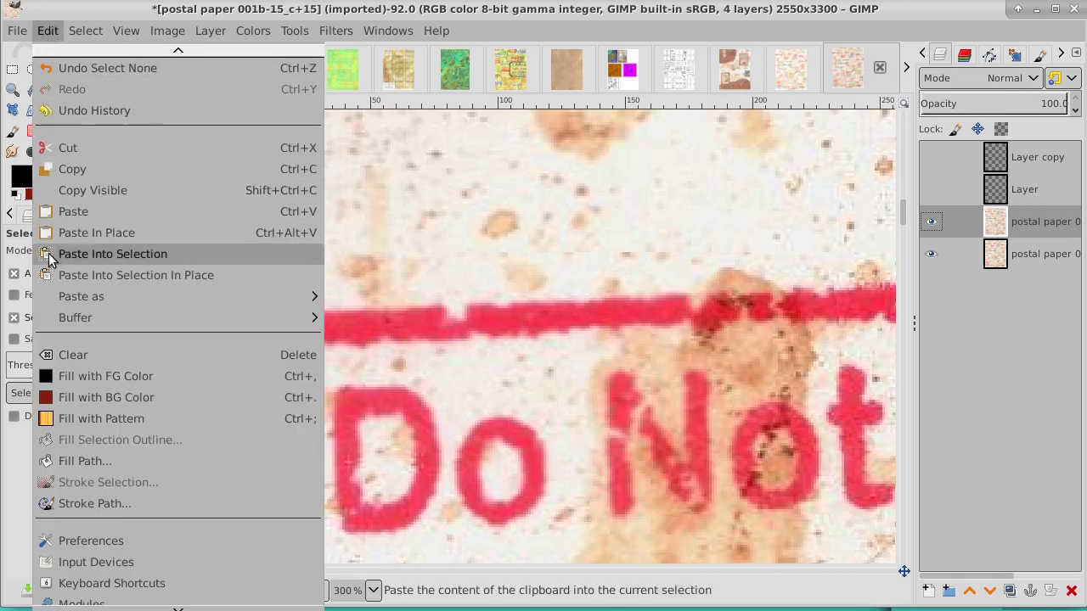
{"action": "left_click", "coordinate": [68, 504]}
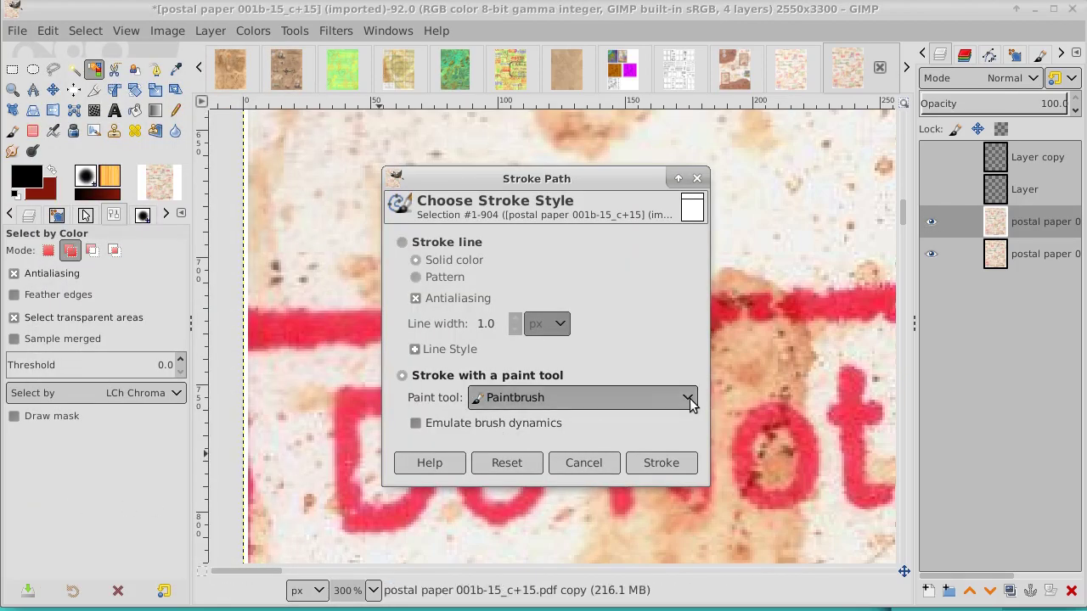
{"action": "mouse_move", "coordinate": [623, 176]}
{"action": "left_mouse_down"}
{"action": "mouse_move", "coordinate": [738, 388]}
{"action": "mouse_move", "coordinate": [748, 360]}
{"action": "left_mouse_up"}
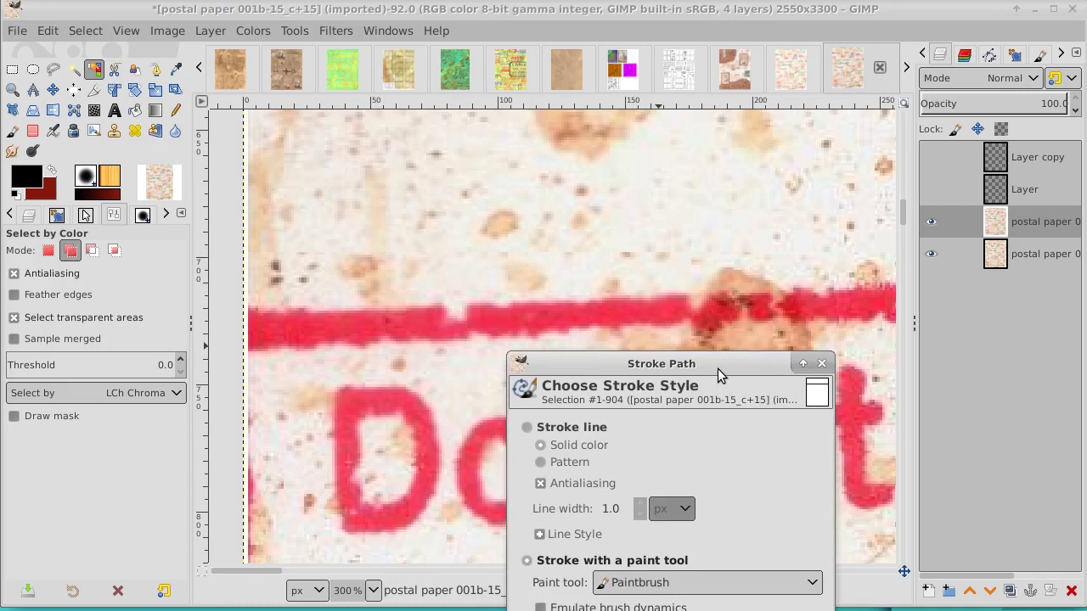
{"action": "left_click_drag", "start_coordinate": [717, 365], "coordinate": [720, 160]}
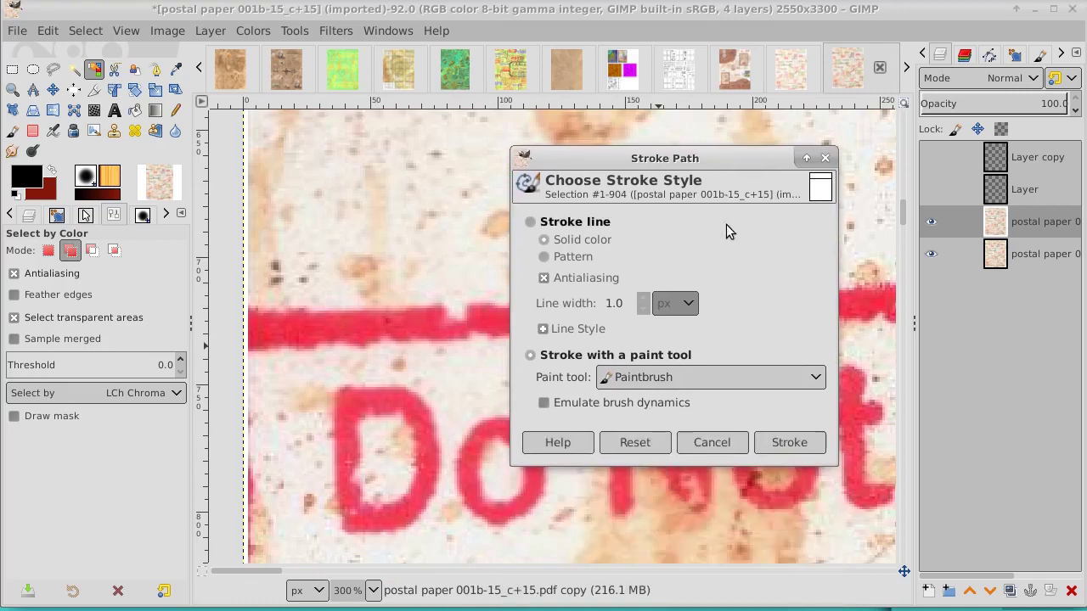
{"action": "left_click", "coordinate": [819, 379]}
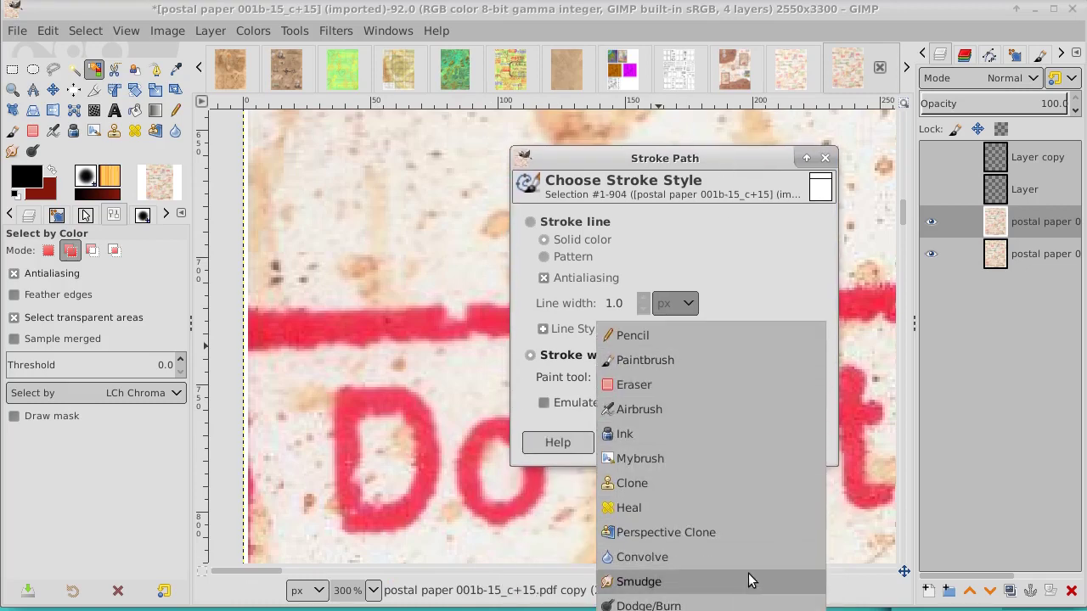
{"action": "left_click", "coordinate": [750, 563]}
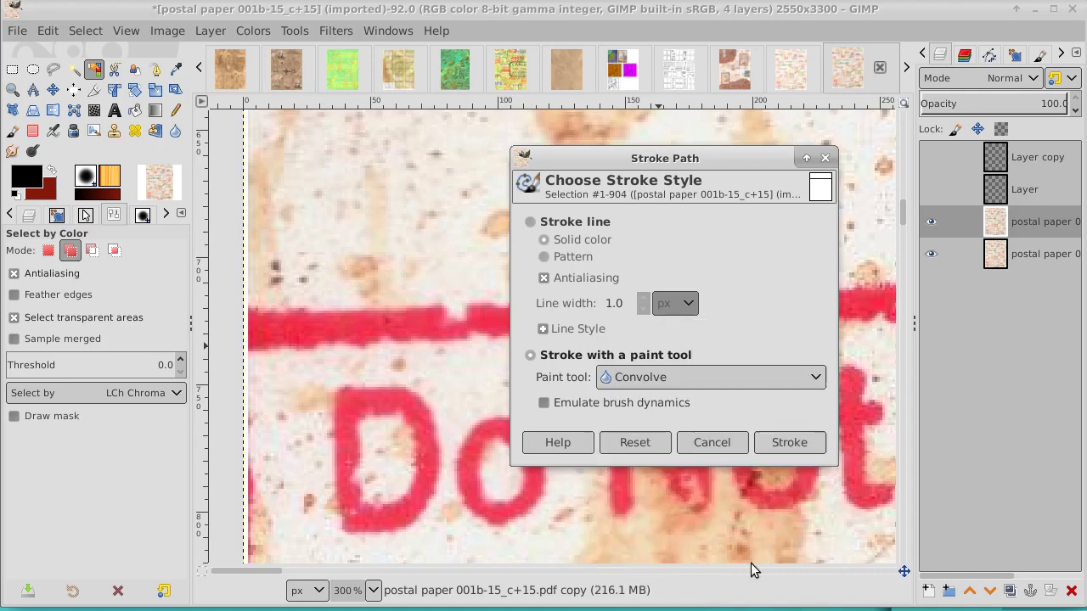
{"action": "left_click", "coordinate": [795, 446]}
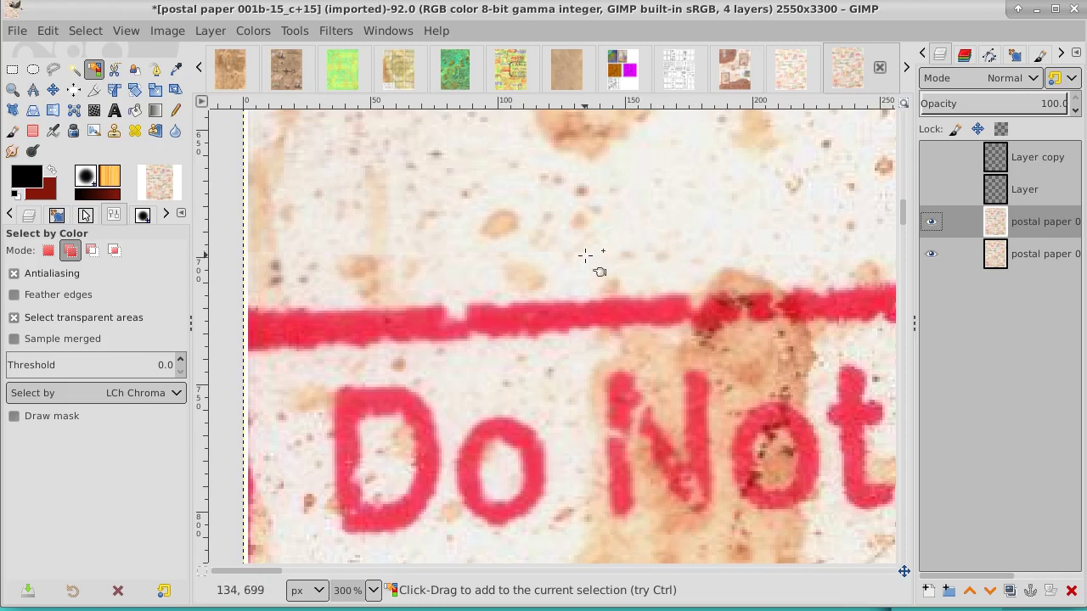
Step: Set Blur/Sharpen opacity to 100 and stroke the path again with Convolve
{"action": "left_click", "coordinate": [175, 131]}
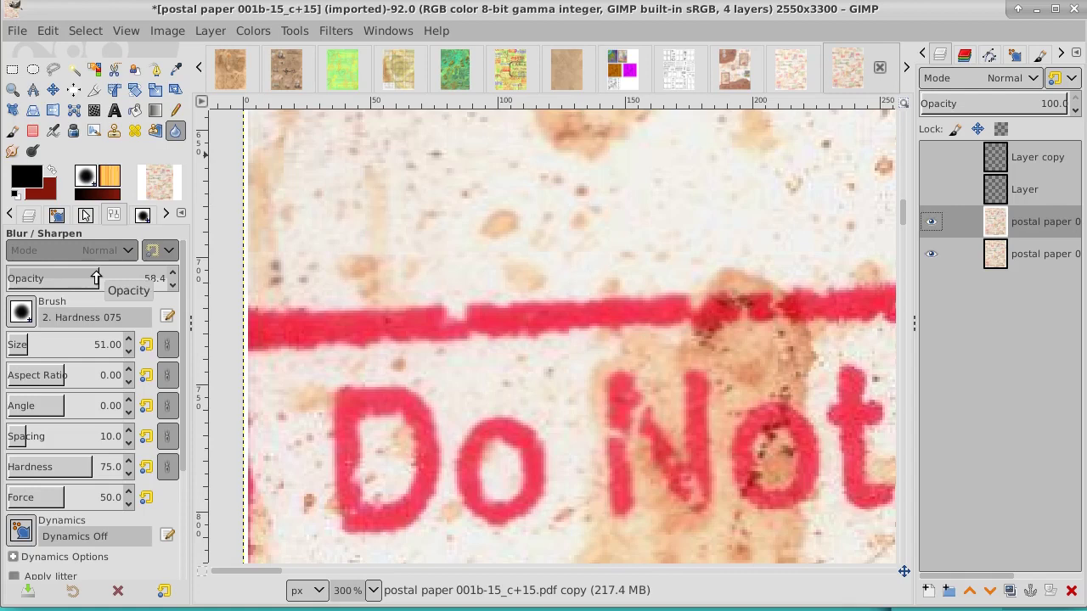
{"action": "left_click_drag", "start_coordinate": [96, 276], "coordinate": [173, 282]}
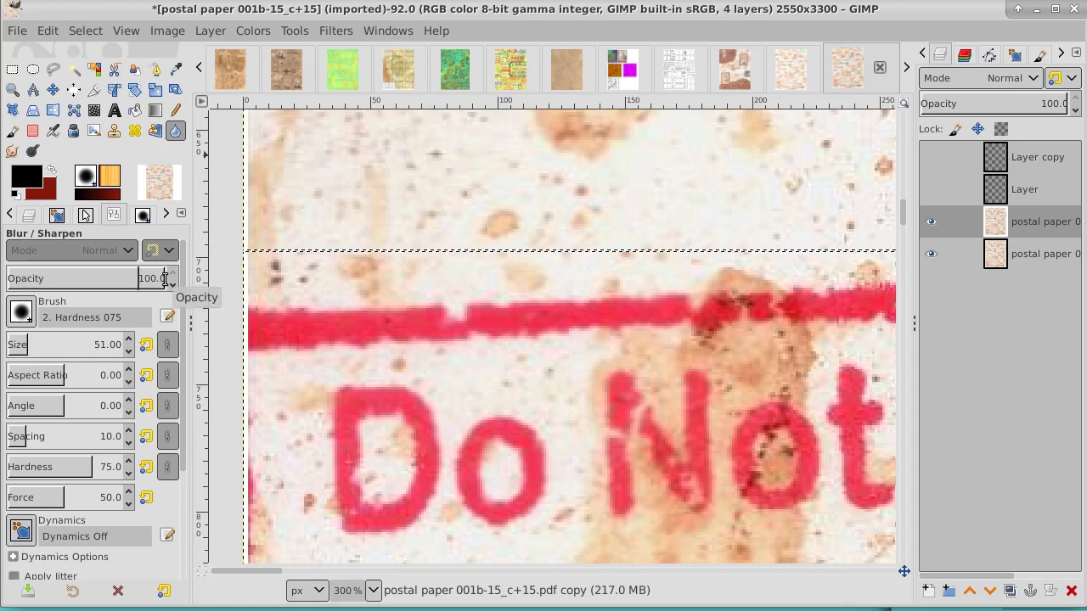
{"action": "left_click", "coordinate": [46, 31]}
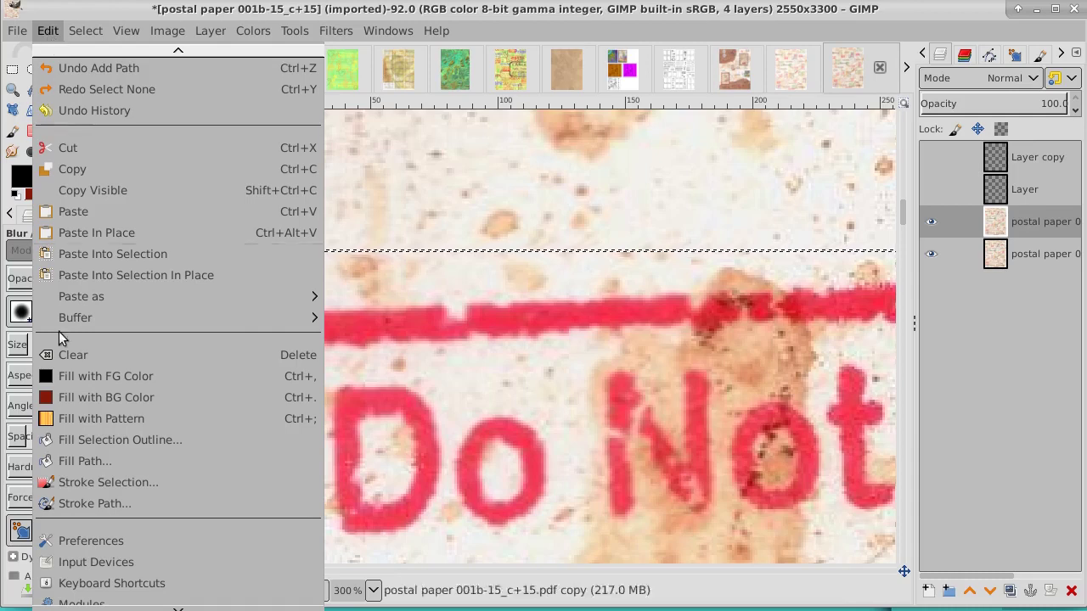
{"action": "left_click", "coordinate": [71, 503]}
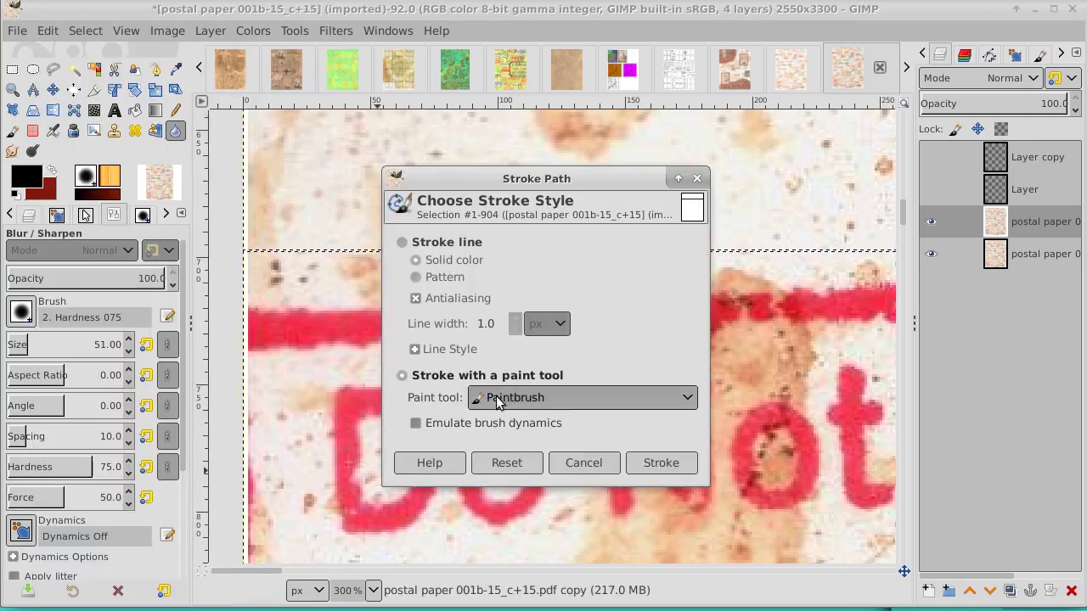
{"action": "left_click", "coordinate": [687, 399]}
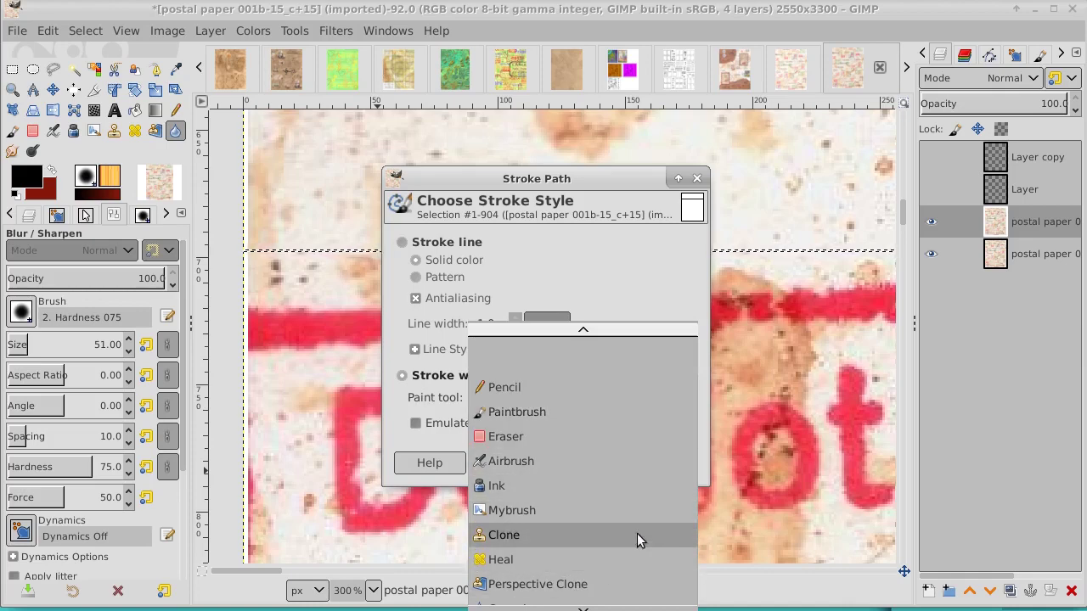
{"action": "mouse_move", "coordinate": [574, 608]}
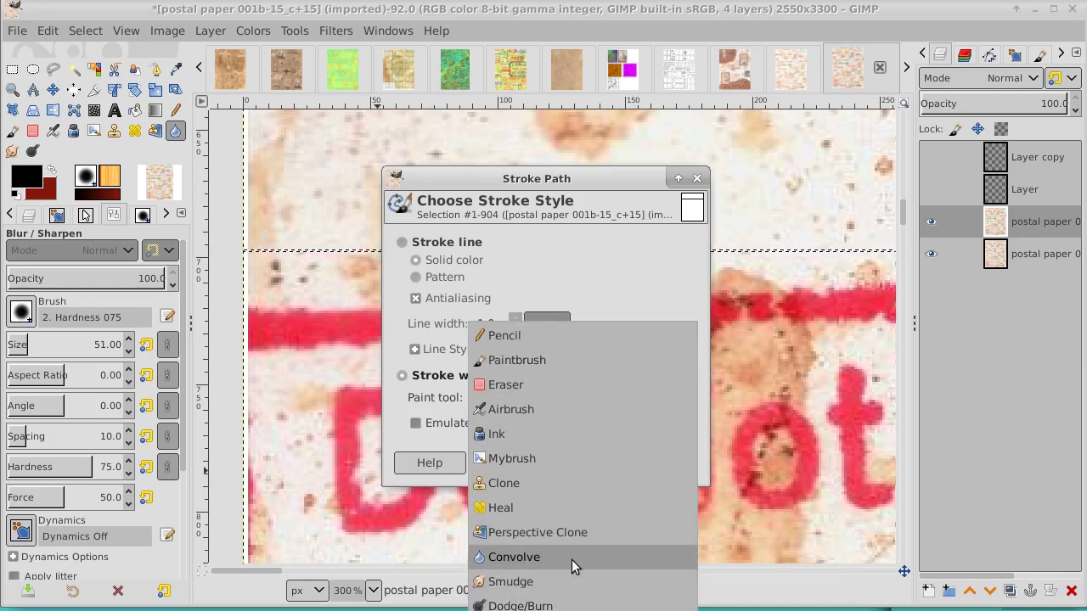
{"action": "left_click", "coordinate": [572, 557]}
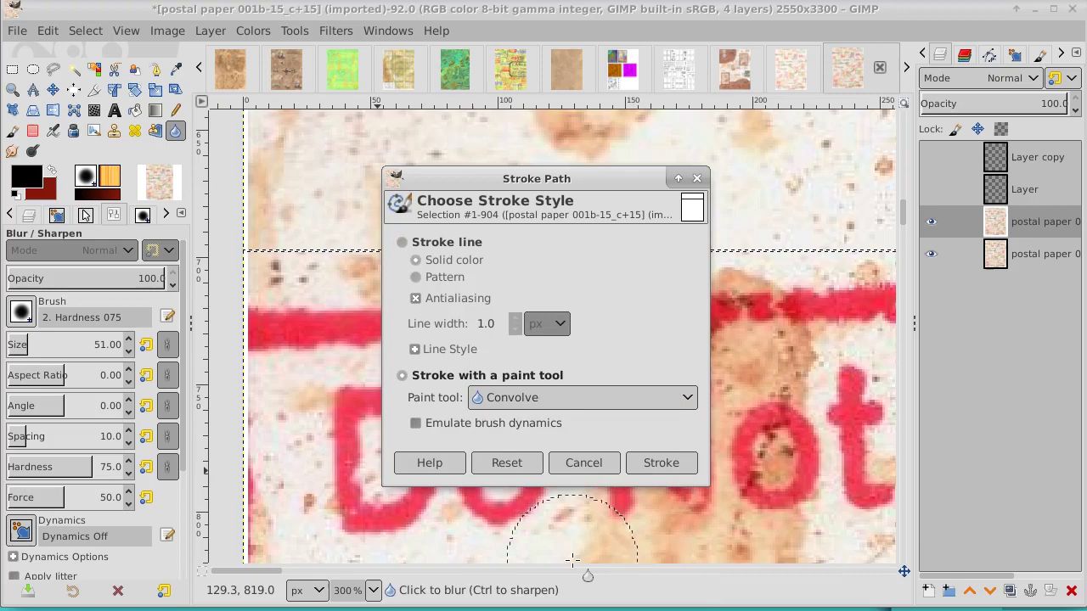
{"action": "left_click", "coordinate": [670, 463]}
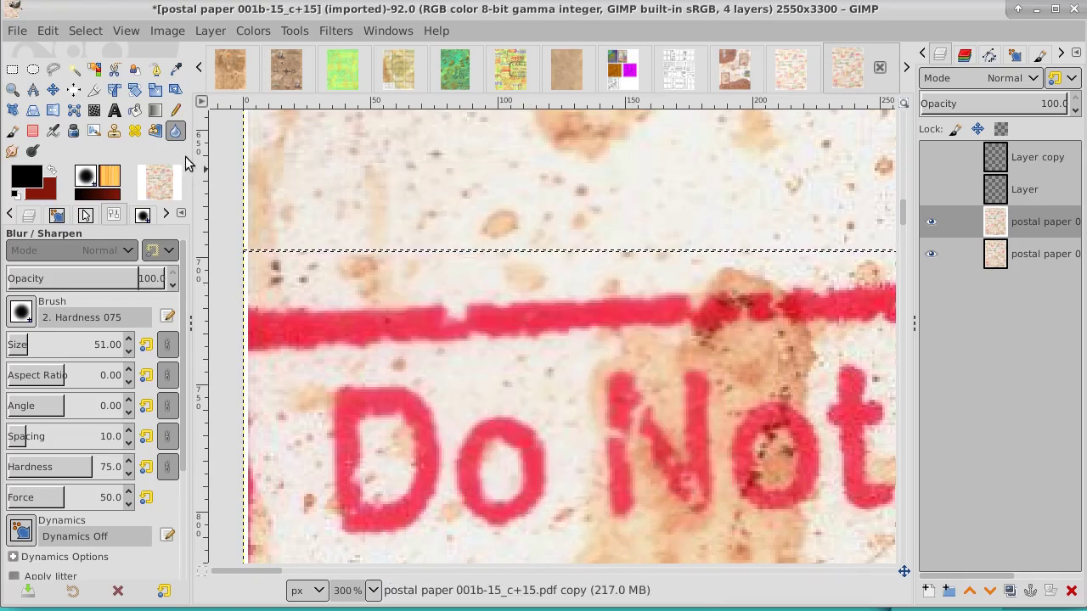
Step: Clear the selection, then show Layer and make it the active layer
{"action": "left_click", "coordinate": [88, 31]}
{"action": "left_click", "coordinate": [108, 75]}
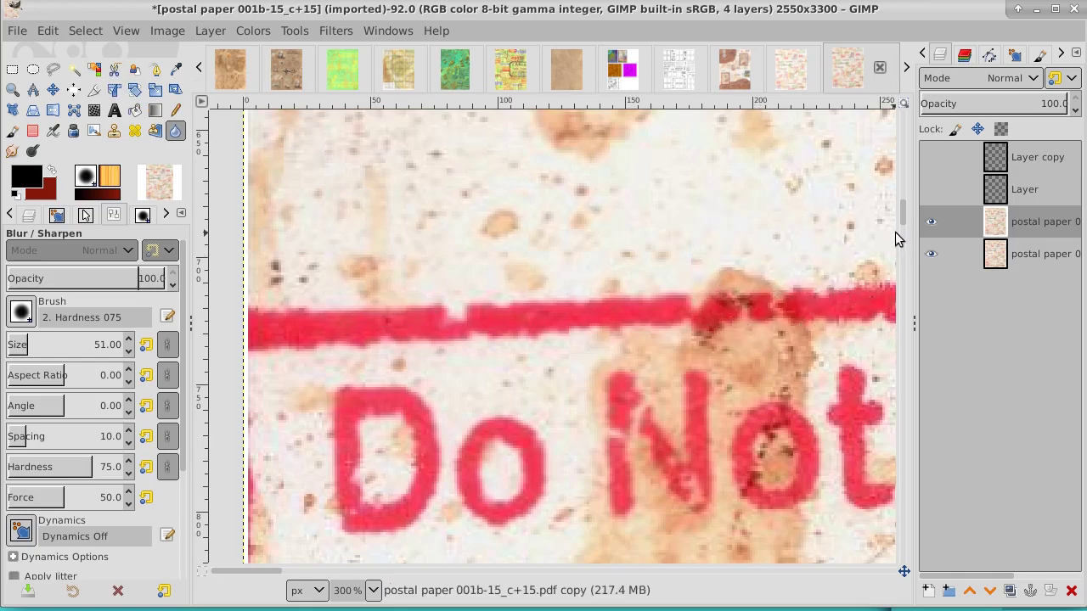
{"action": "left_click", "coordinate": [930, 192]}
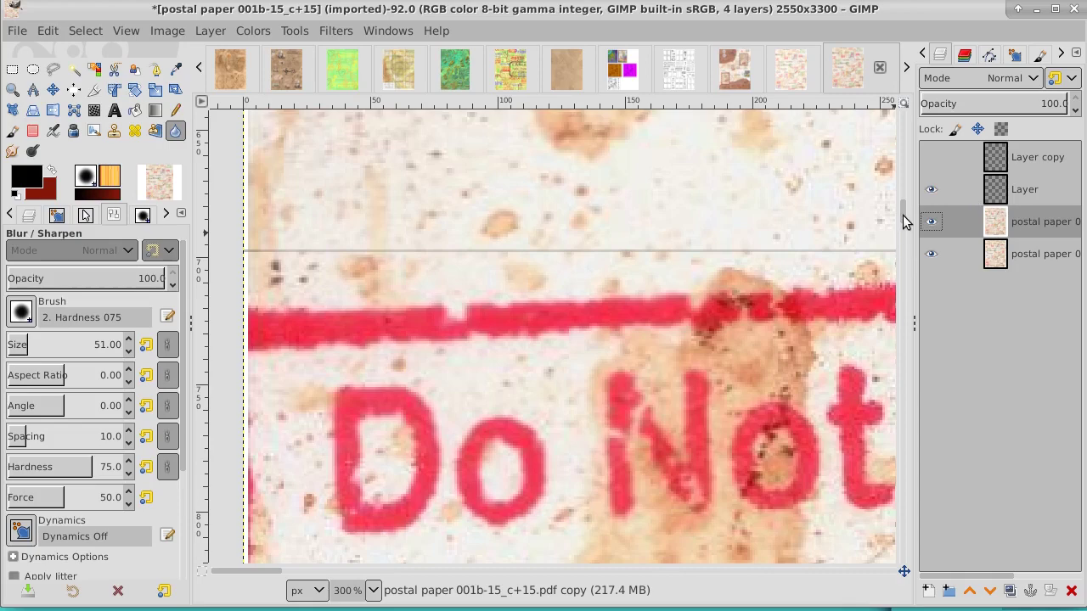
{"action": "mouse_move", "coordinate": [903, 221]}
{"action": "left_mouse_down"}
{"action": "mouse_move", "coordinate": [892, 114]}
{"action": "mouse_move", "coordinate": [895, 199]}
{"action": "left_mouse_up"}
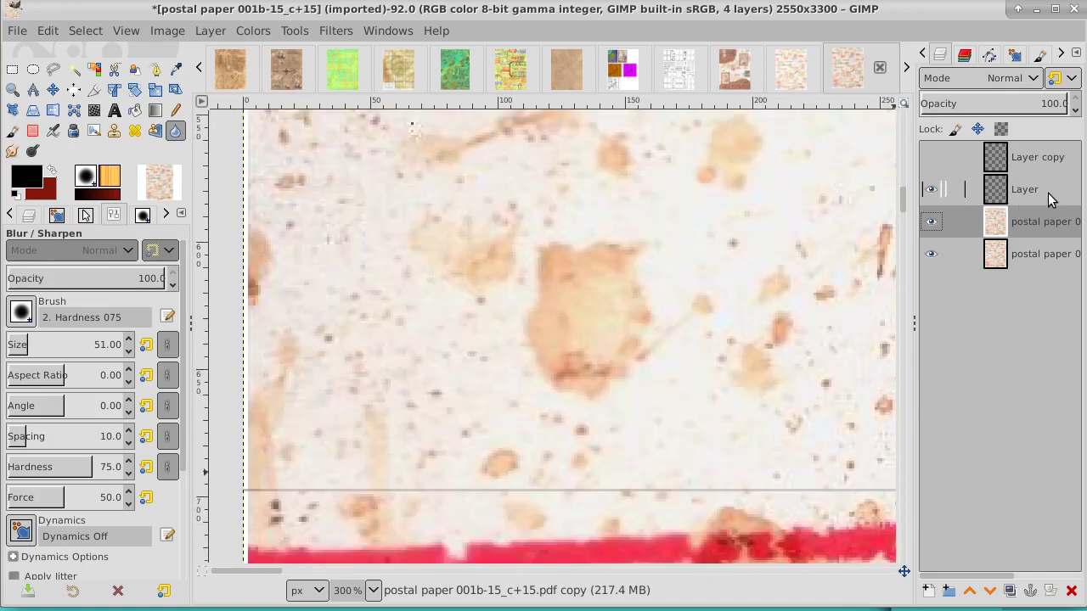
{"action": "left_click", "coordinate": [1048, 190]}
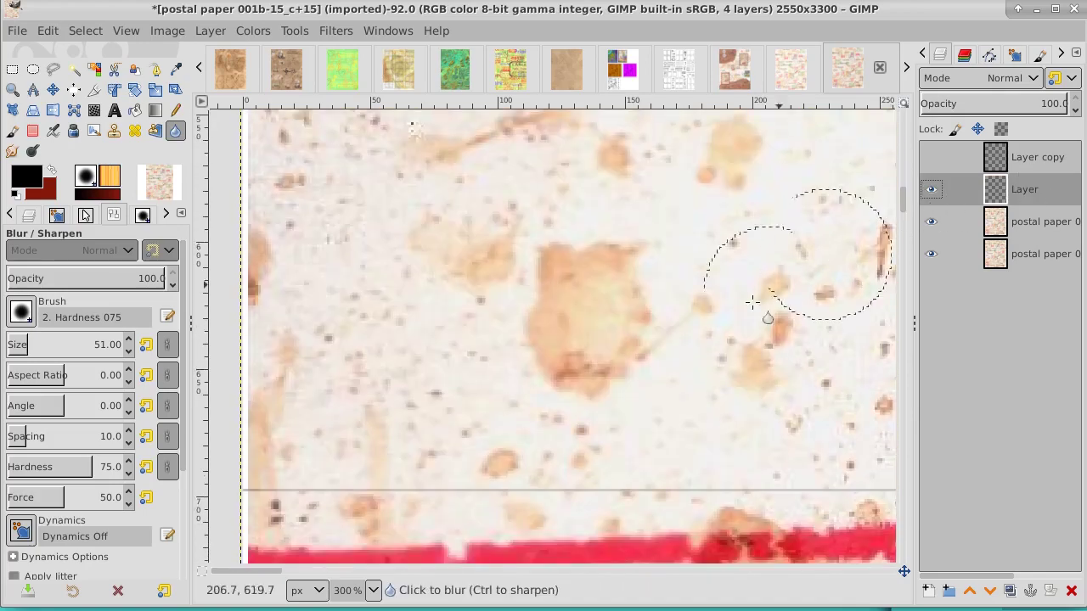
Step: Drag Layer up about 80 px so its line sits on the upper seam, nudged one pixel right
{"action": "left_click", "coordinate": [53, 89]}
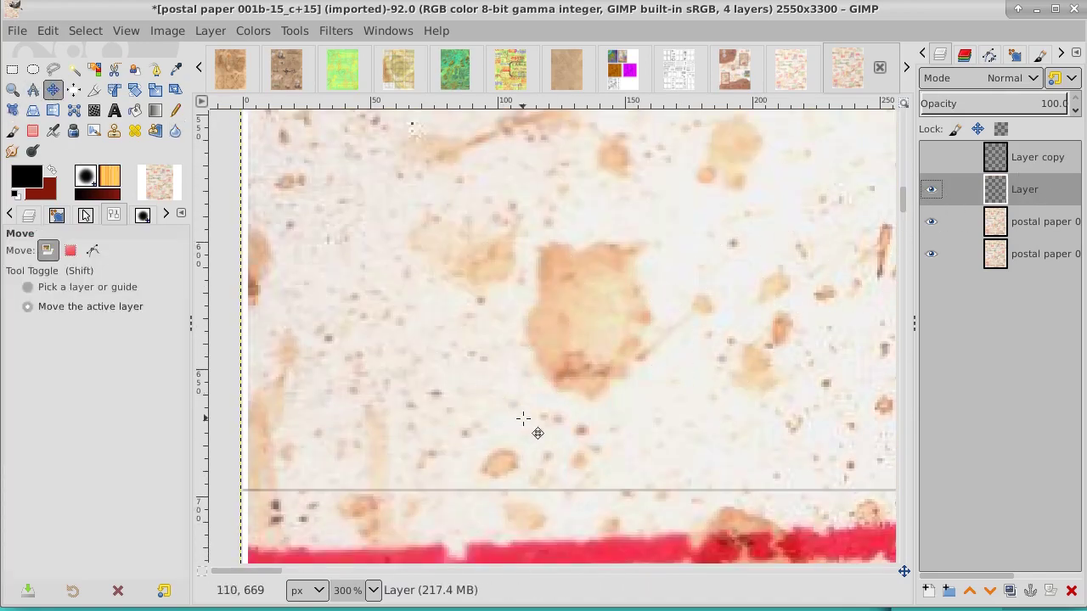
{"action": "mouse_move", "coordinate": [522, 418]}
{"action": "left_mouse_down"}
{"action": "mouse_move", "coordinate": [512, 238]}
{"action": "mouse_move", "coordinate": [501, 299]}
{"action": "mouse_move", "coordinate": [544, 180]}
{"action": "left_mouse_up"}
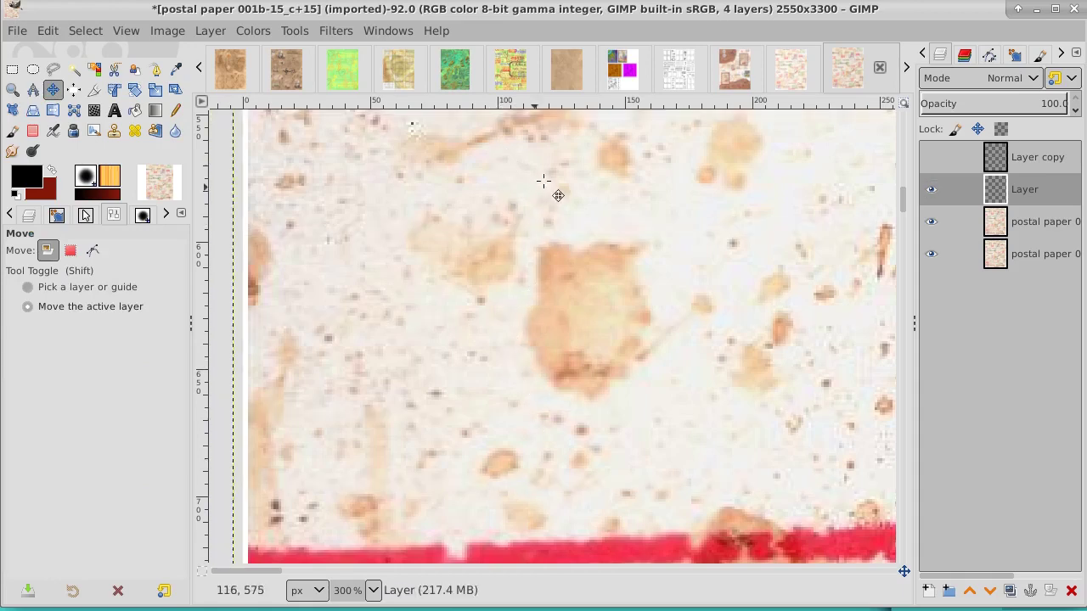
{"action": "scroll", "coordinate": [628, 297], "scroll_direction": "up", "scroll_amount": 2}
{"action": "scroll", "coordinate": [641, 475], "scroll_direction": "up", "scroll_amount": 3}
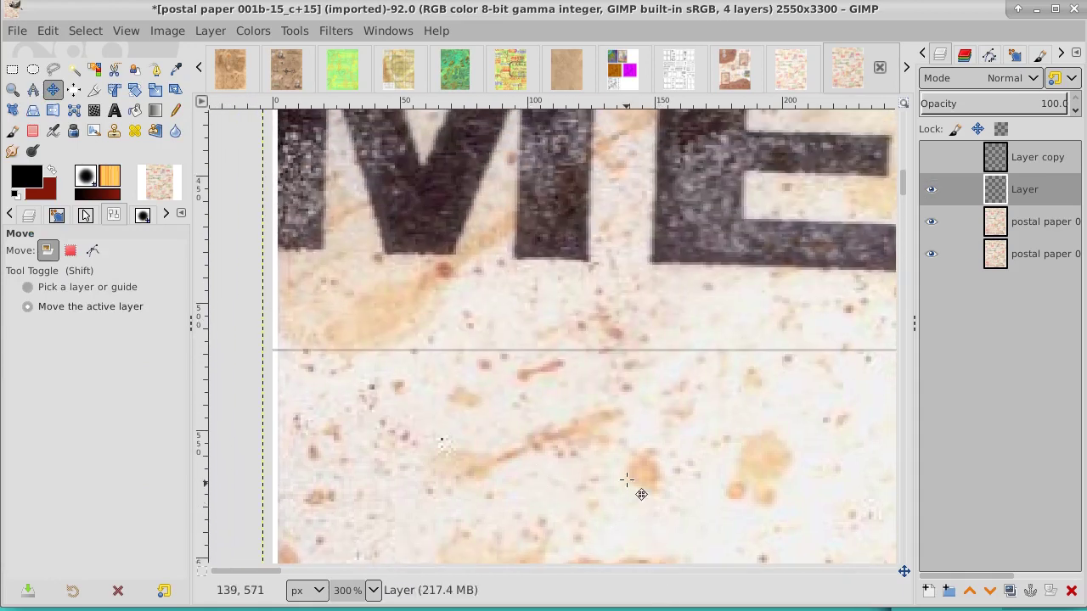
{"action": "left_click_drag", "start_coordinate": [638, 489], "coordinate": [626, 235]}
{"action": "scroll", "coordinate": [595, 382], "scroll_direction": "up", "scroll_amount": 4}
{"action": "scroll", "coordinate": [558, 516], "scroll_direction": "up", "scroll_amount": 1}
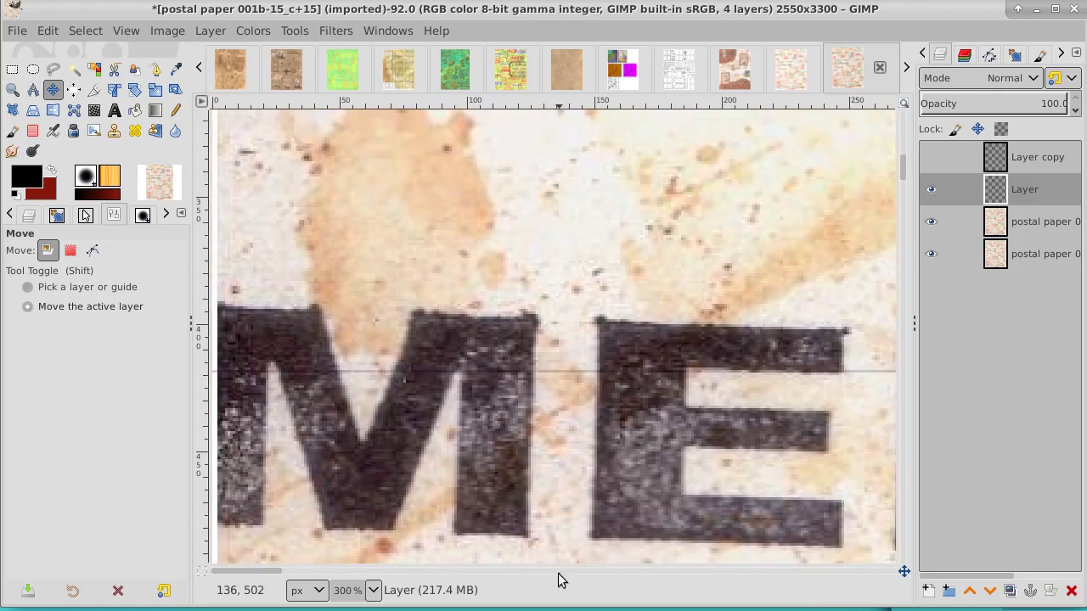
{"action": "left_click_drag", "start_coordinate": [554, 483], "coordinate": [553, 246]}
{"action": "scroll", "coordinate": [570, 413], "scroll_direction": "up", "scroll_amount": 2}
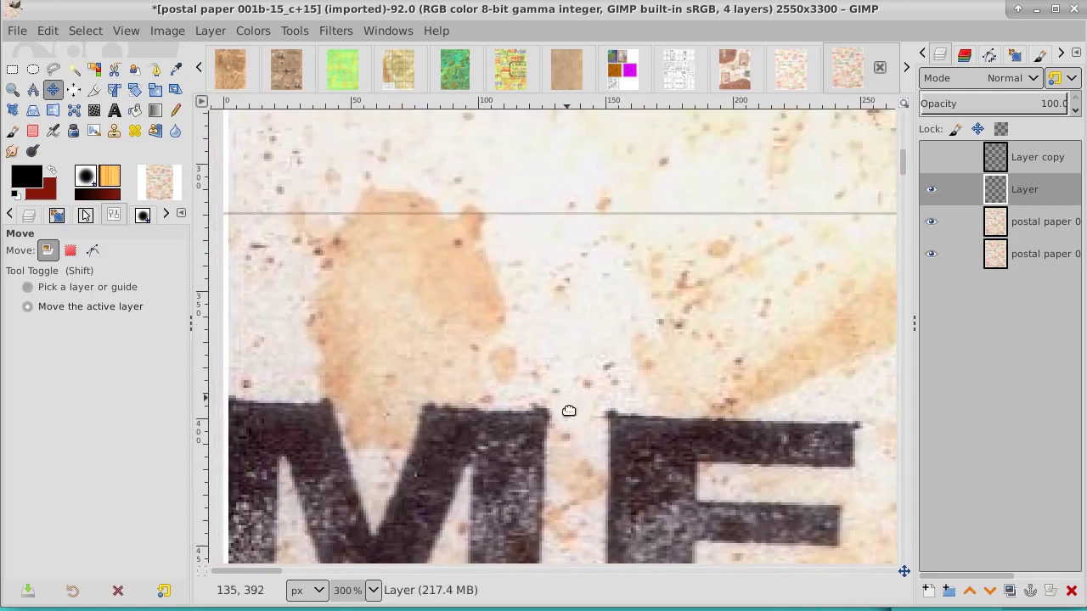
{"action": "scroll", "coordinate": [620, 558], "scroll_direction": "up", "scroll_amount": 3}
{"action": "scroll", "coordinate": [620, 558], "scroll_direction": "left", "scroll_amount": 1}
{"action": "left_click_drag", "start_coordinate": [580, 488], "coordinate": [556, 255]}
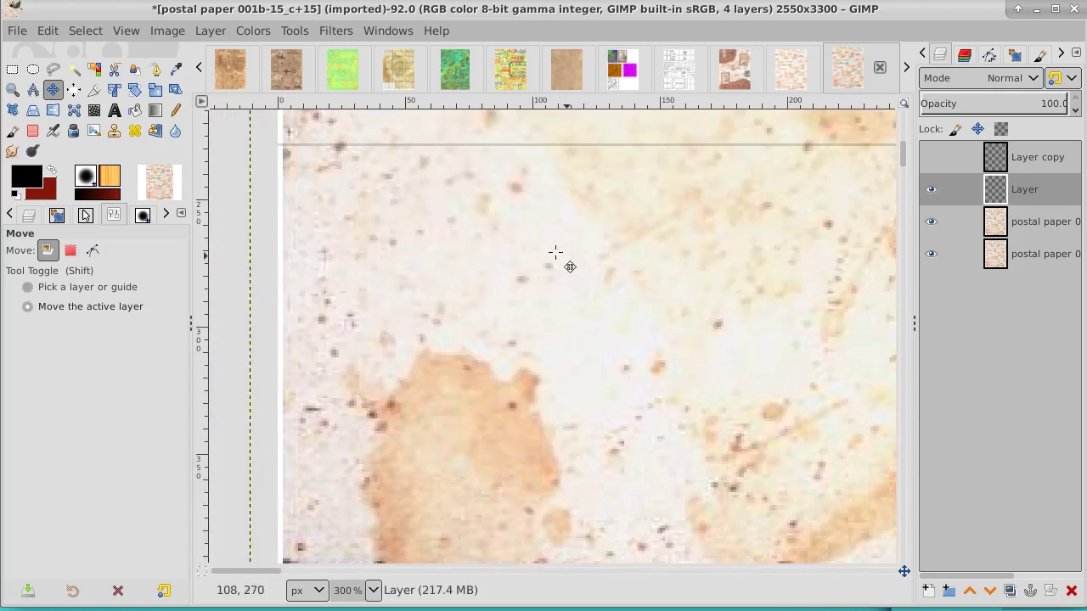
{"action": "scroll", "coordinate": [543, 408], "scroll_direction": "up", "scroll_amount": 2}
{"action": "scroll", "coordinate": [535, 543], "scroll_direction": "up", "scroll_amount": 2}
{"action": "scroll", "coordinate": [535, 564], "scroll_direction": "left", "scroll_amount": 1}
{"action": "left_click_drag", "start_coordinate": [541, 466], "coordinate": [542, 249]}
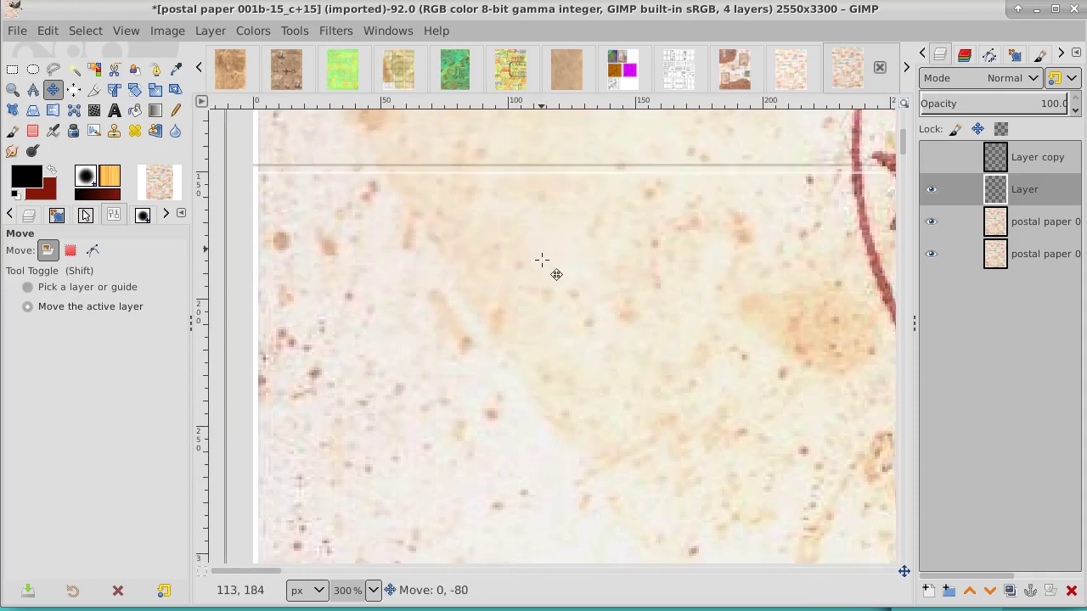
{"action": "left_click_drag", "start_coordinate": [542, 249], "coordinate": [542, 265]}
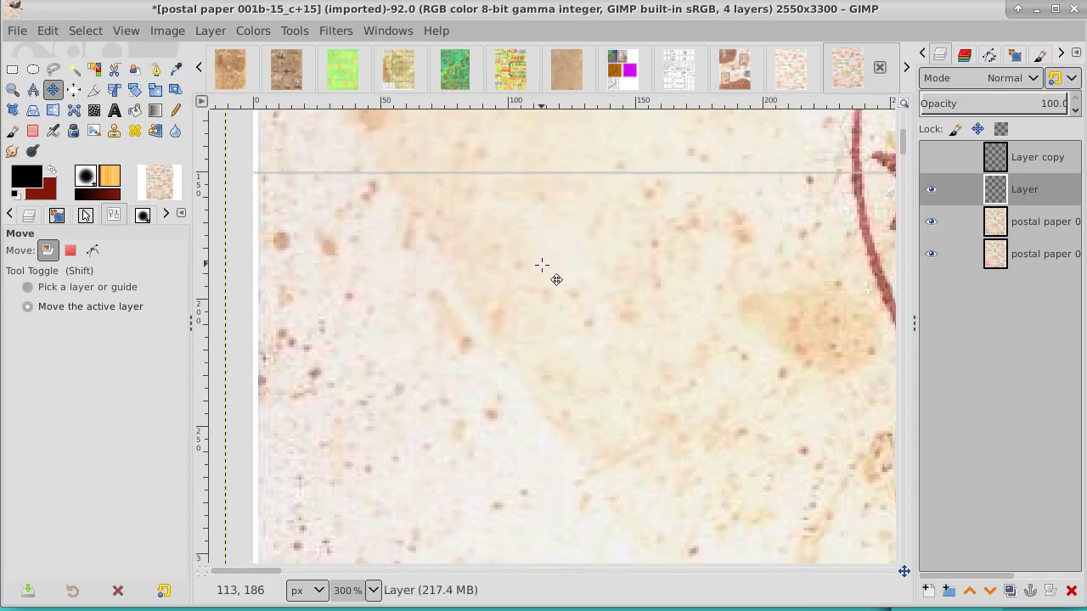
{"action": "key", "text": "Right"}
{"action": "key", "text": "Right"}
{"action": "key", "text": "Right"}
{"action": "key", "text": "Right"}
{"action": "key", "text": "Right"}
{"action": "key", "text": "Right"}
{"action": "key", "text": "Right"}
{"action": "key", "text": "Right"}
{"action": "key", "text": "Right"}
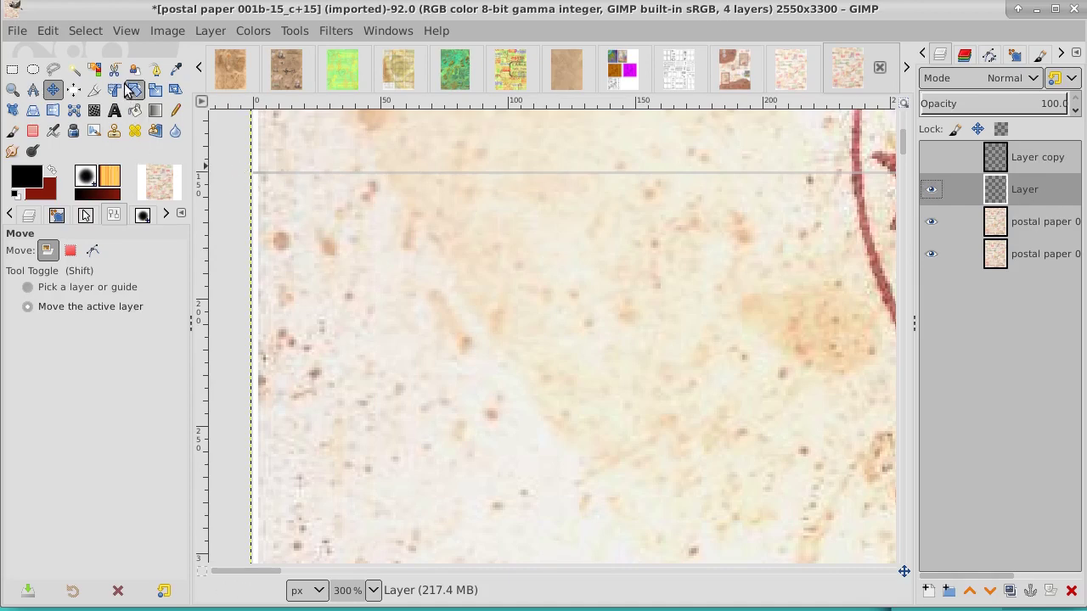
{"action": "left_click", "coordinate": [75, 71]}
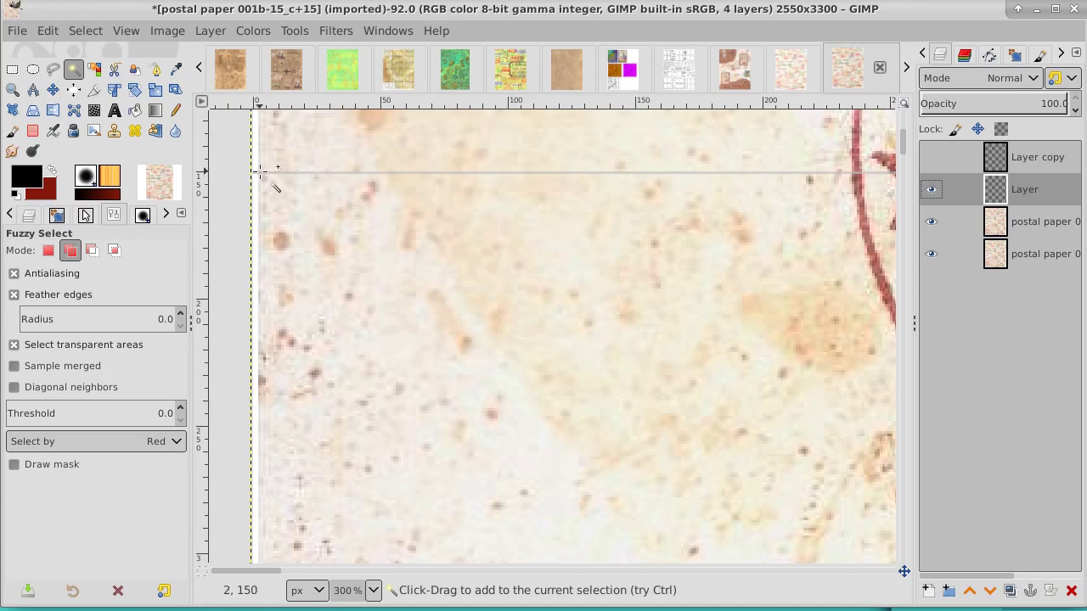
{"action": "left_click", "coordinate": [262, 172]}
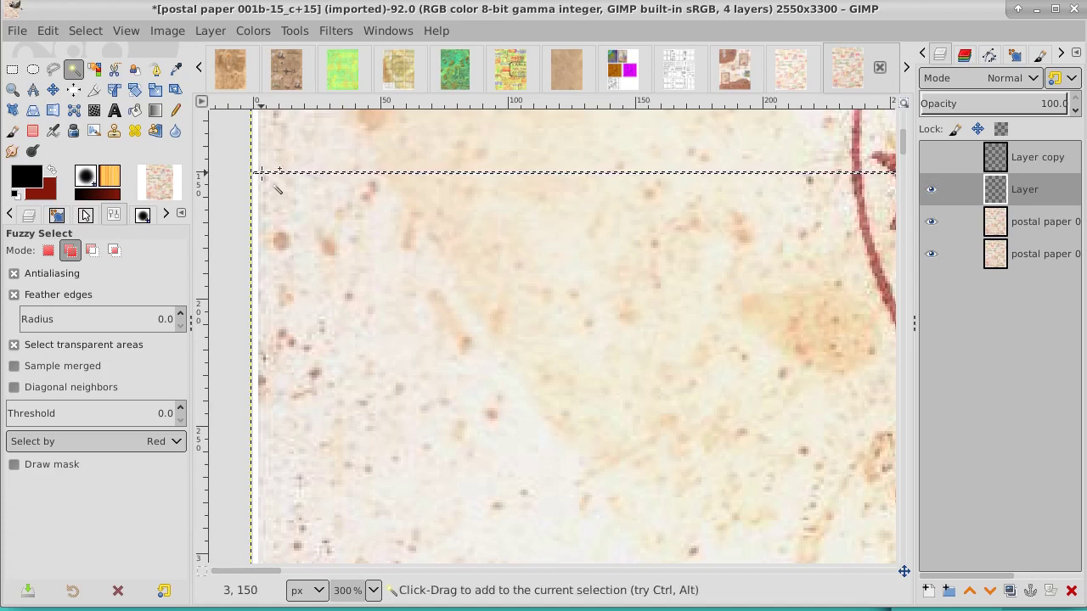
{"action": "left_click", "coordinate": [1028, 224]}
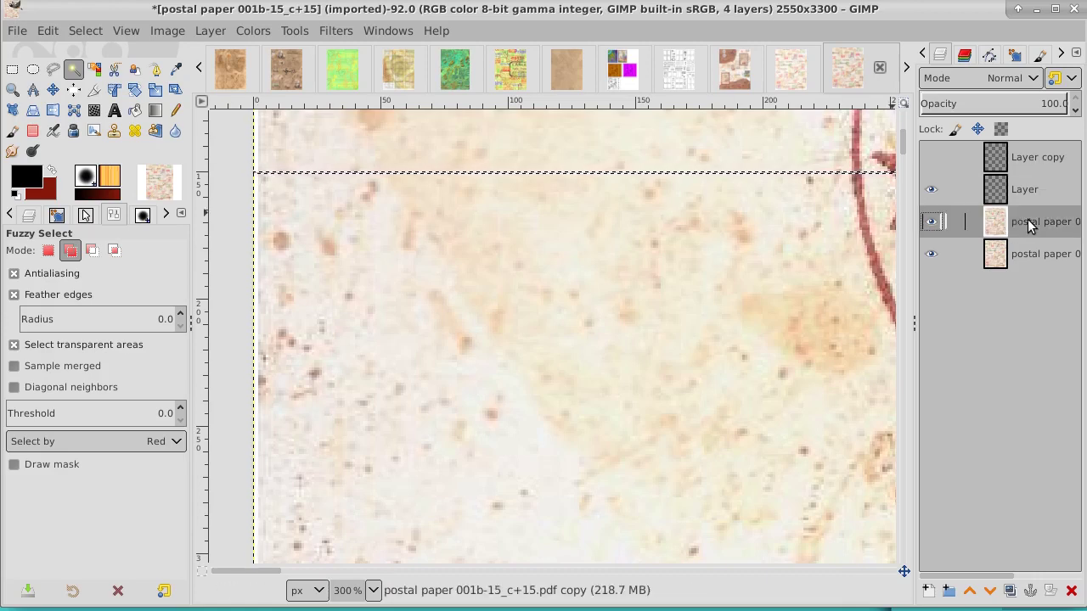
{"action": "left_click", "coordinate": [85, 31]}
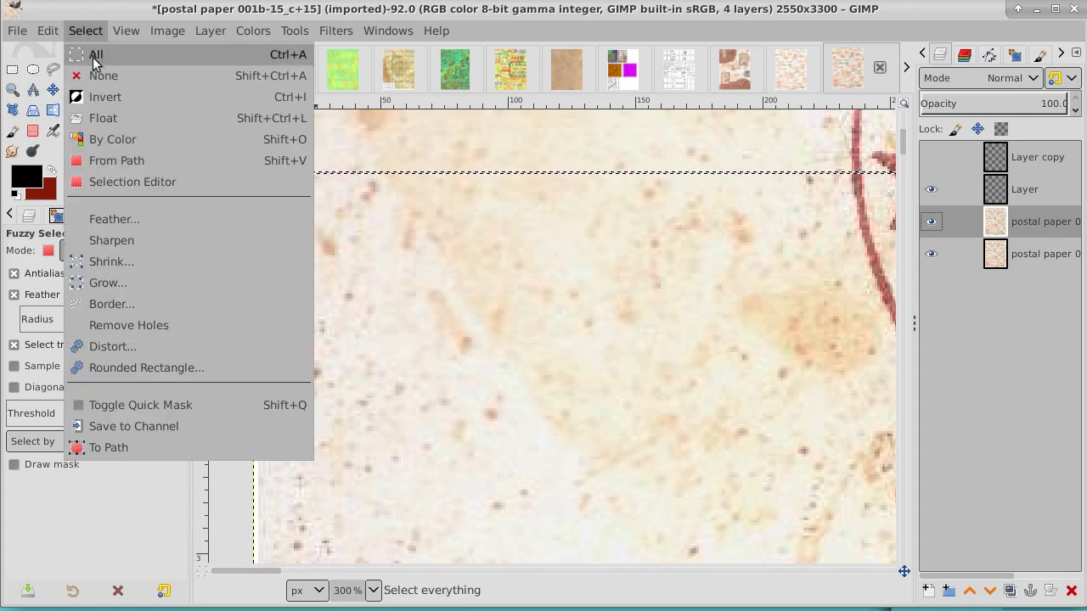
{"action": "left_click", "coordinate": [92, 74]}
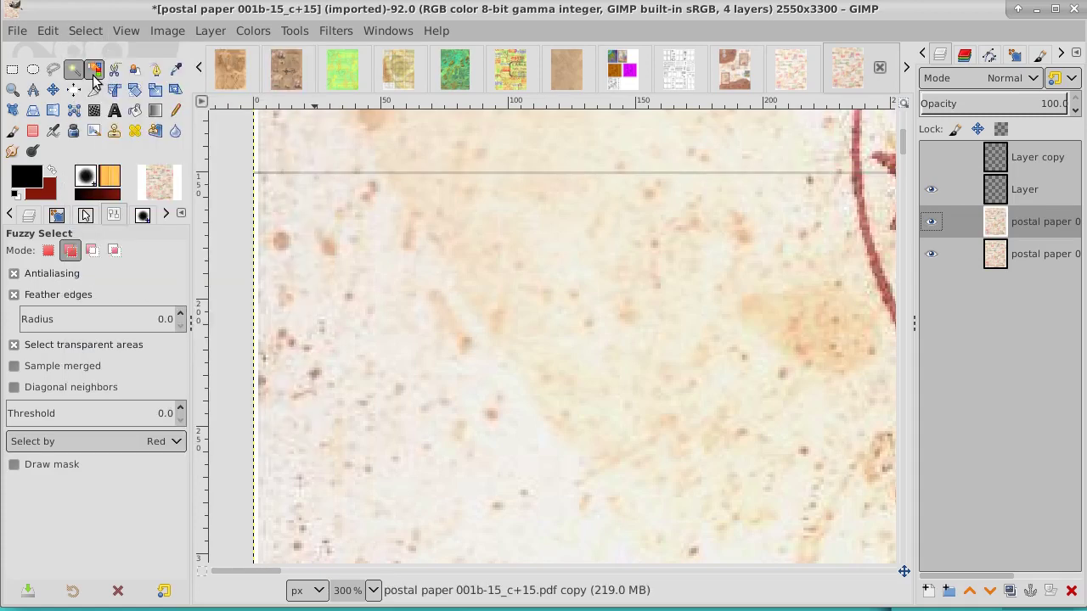
{"action": "left_click", "coordinate": [933, 190]}
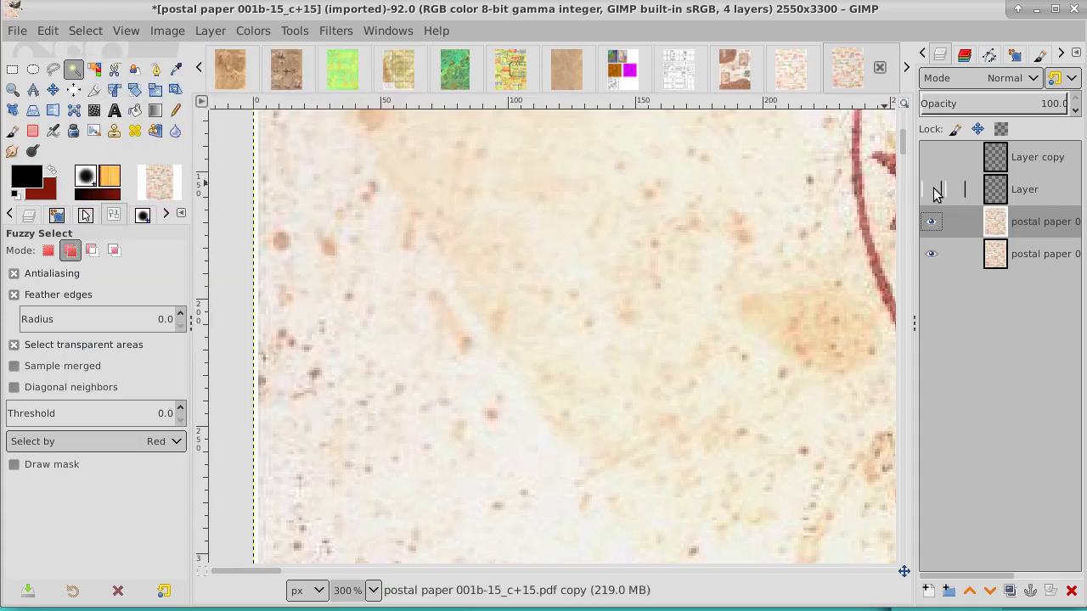
{"action": "left_click", "coordinate": [931, 190]}
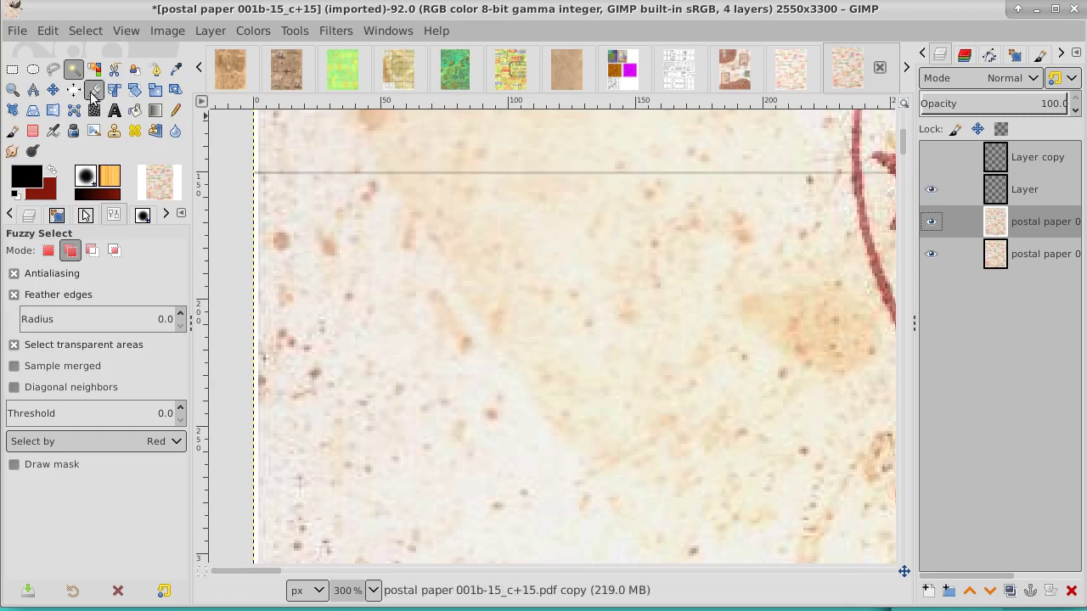
{"action": "left_click", "coordinate": [54, 93]}
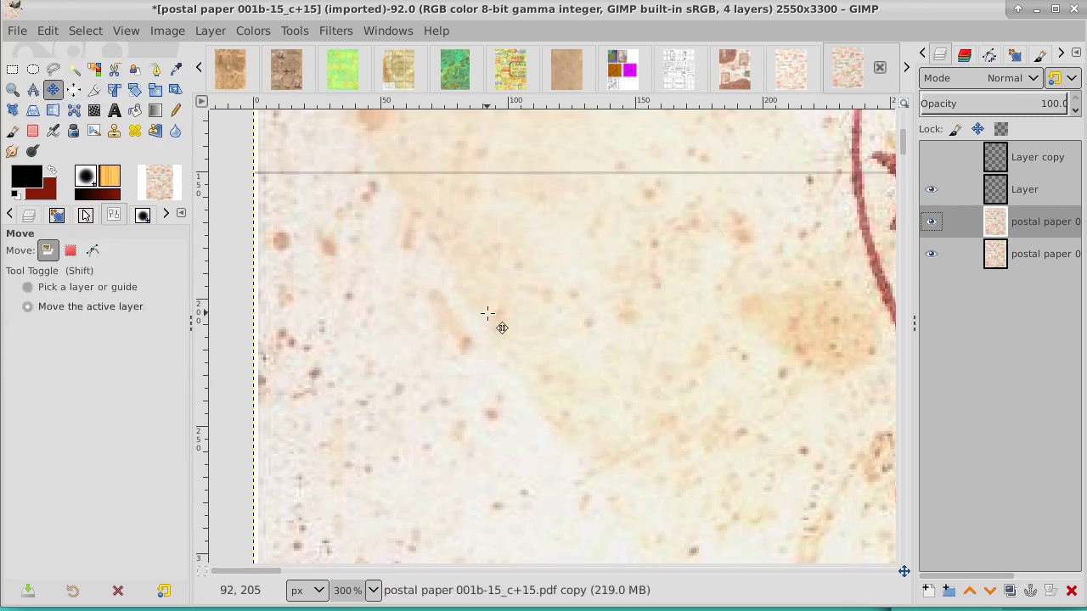
Step: Move Layer up about 28 px and arrow-nudge it until its edge meets the paper's left edge
{"action": "left_click", "coordinate": [1042, 192]}
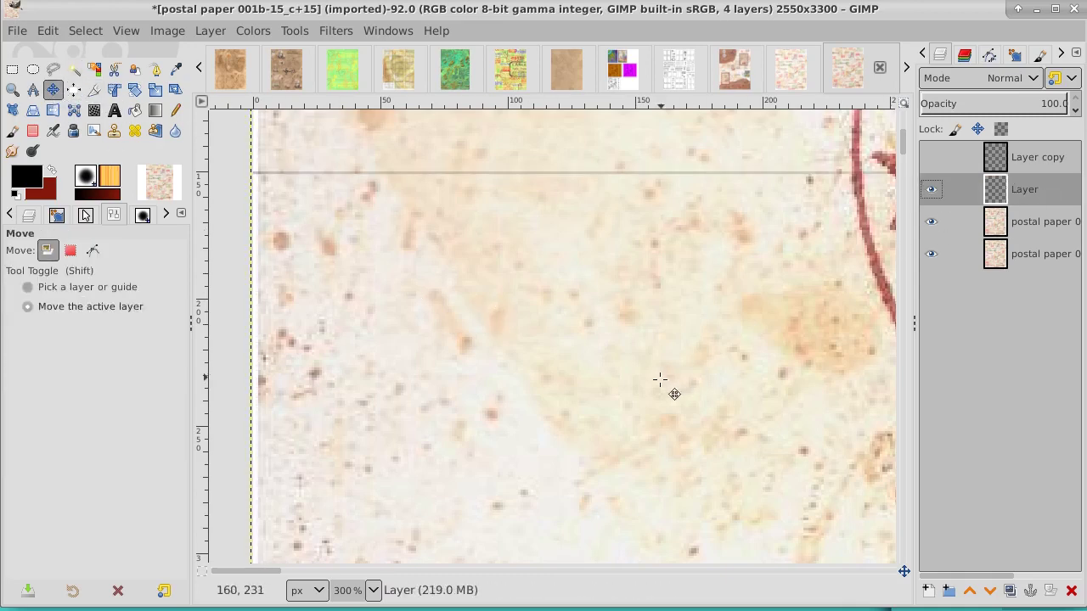
{"action": "left_click_drag", "start_coordinate": [654, 374], "coordinate": [654, 257]}
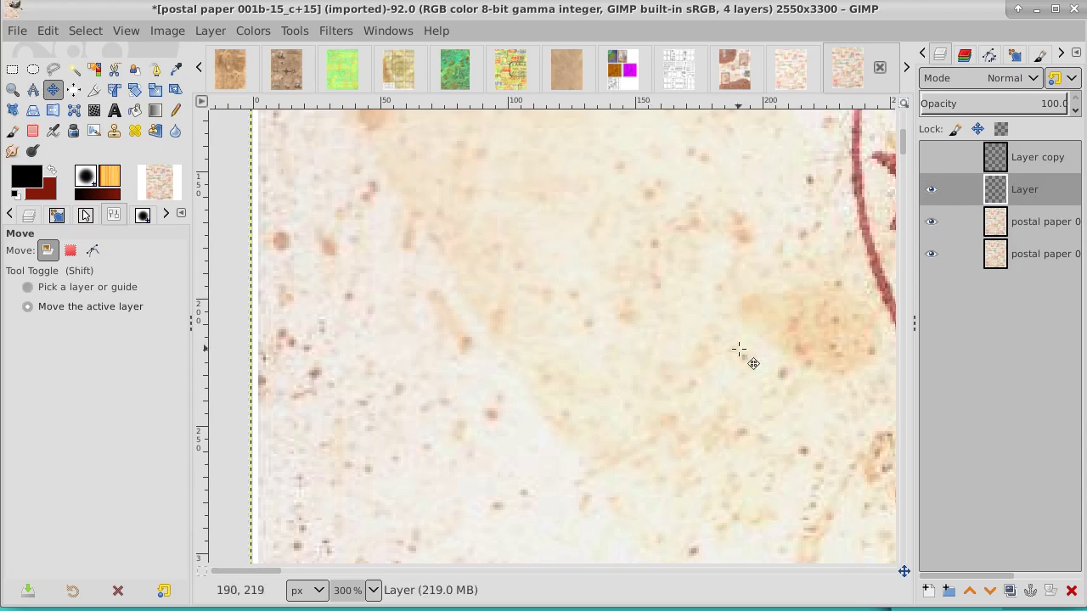
{"action": "left_click_drag", "start_coordinate": [739, 350], "coordinate": [745, 218]}
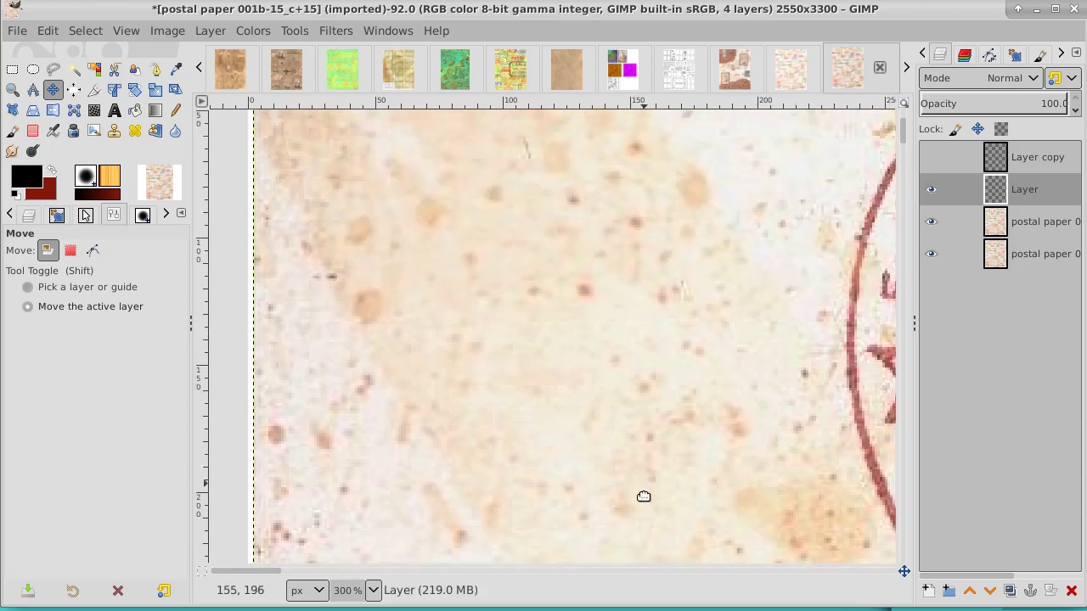
{"action": "left_click_drag", "start_coordinate": [650, 241], "coordinate": [644, 607]}
{"action": "left_click_drag", "start_coordinate": [612, 440], "coordinate": [598, 346]}
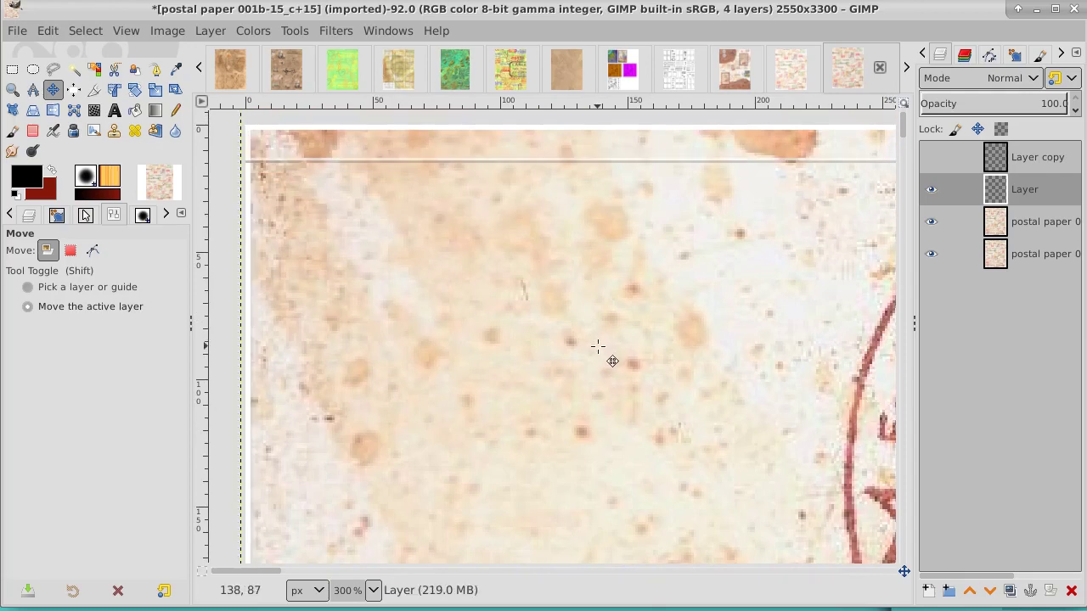
{"action": "key", "text": "Right"}
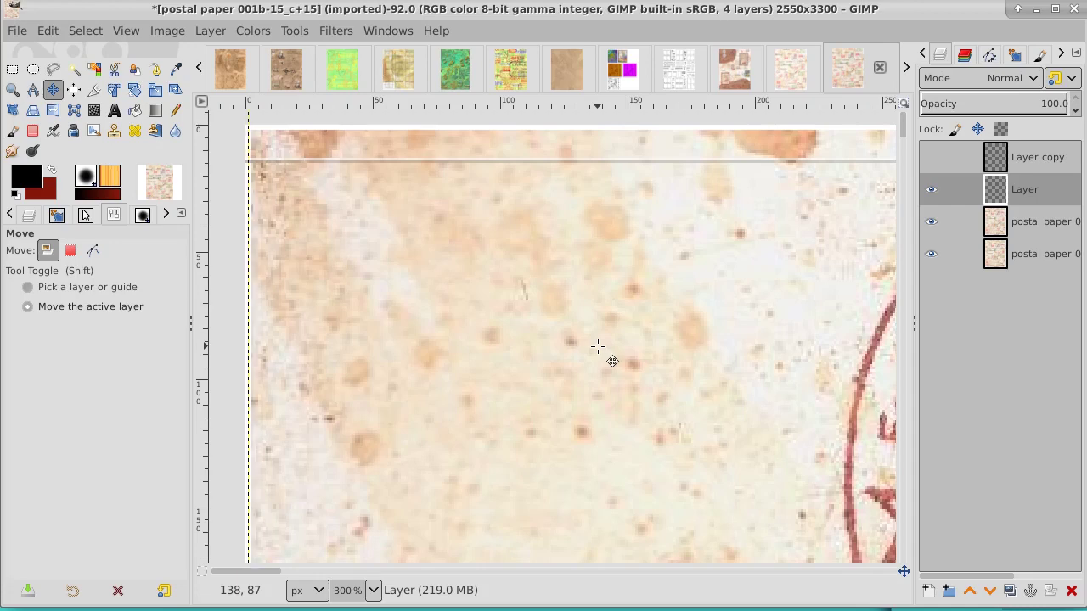
{"action": "key", "text": "Left"}
{"action": "key", "text": "Left"}
{"action": "key", "text": "Left"}
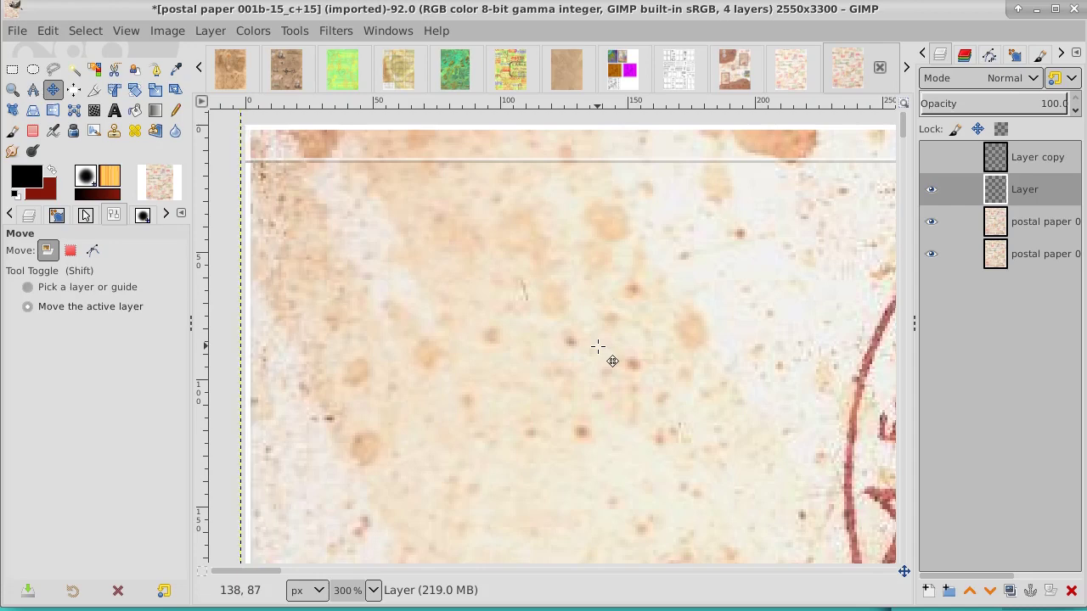
{"action": "key", "text": "Left"}
{"action": "key", "text": "Left"}
{"action": "key", "text": "Left"}
{"action": "key", "text": "Left"}
{"action": "key", "text": "Right"}
{"action": "key", "text": "Right"}
{"action": "key", "text": "Right"}
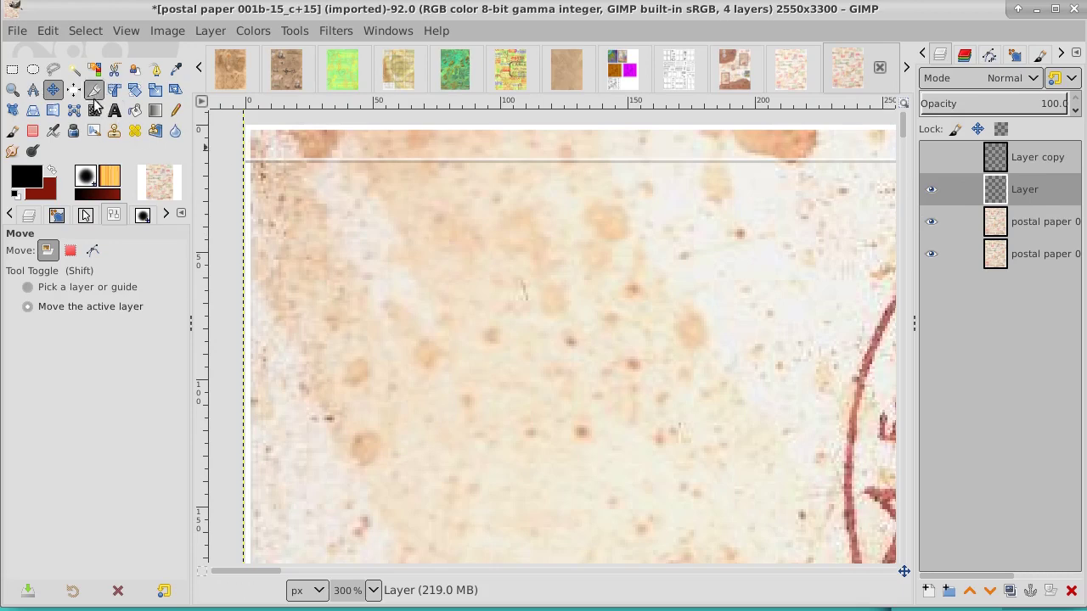
{"action": "left_click", "coordinate": [74, 70]}
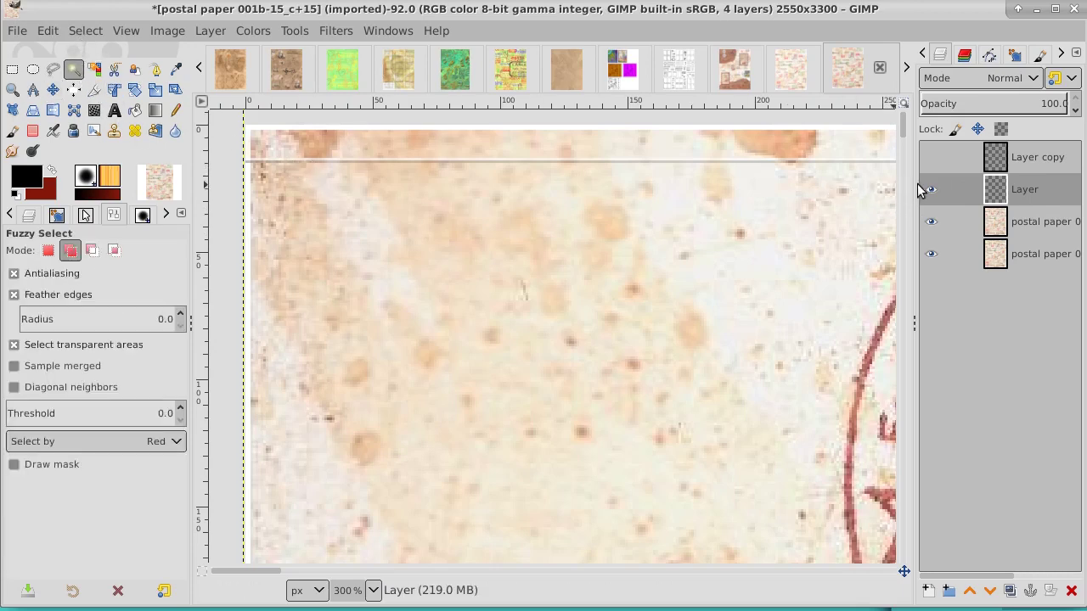
Step: Fuzzy-select the thin horizontal line near the top and activate the postal paper copy layer
{"action": "left_click", "coordinate": [53, 89]}
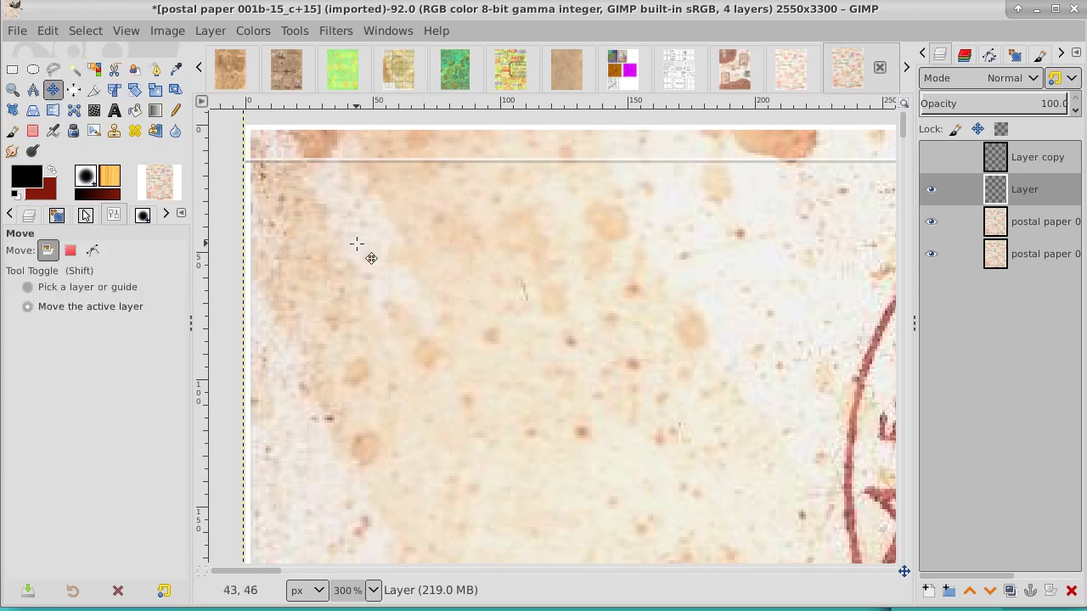
{"action": "left_click", "coordinate": [74, 70]}
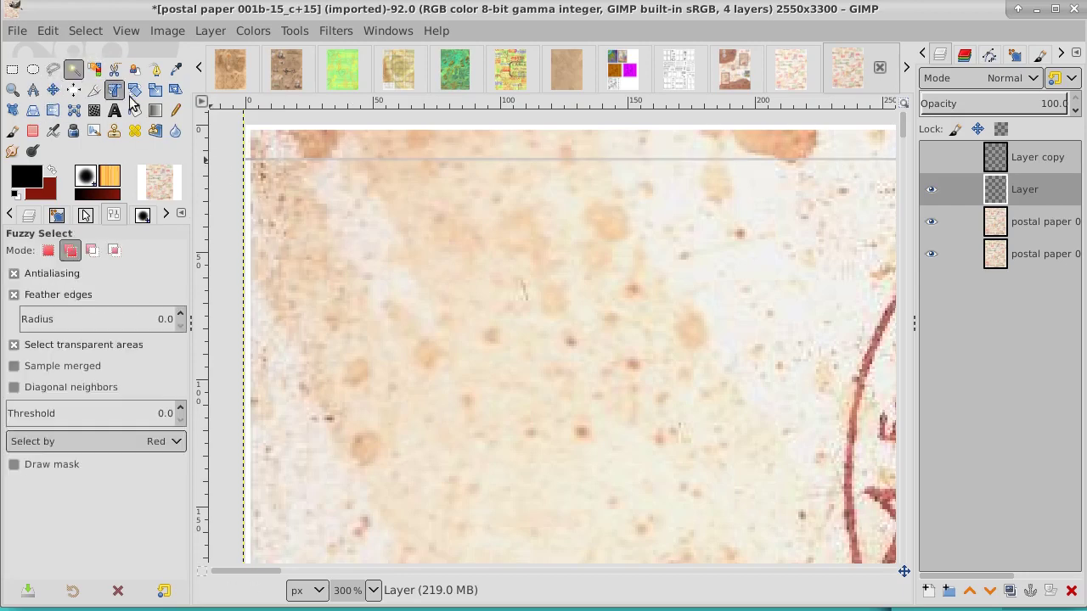
{"action": "left_click", "coordinate": [274, 158]}
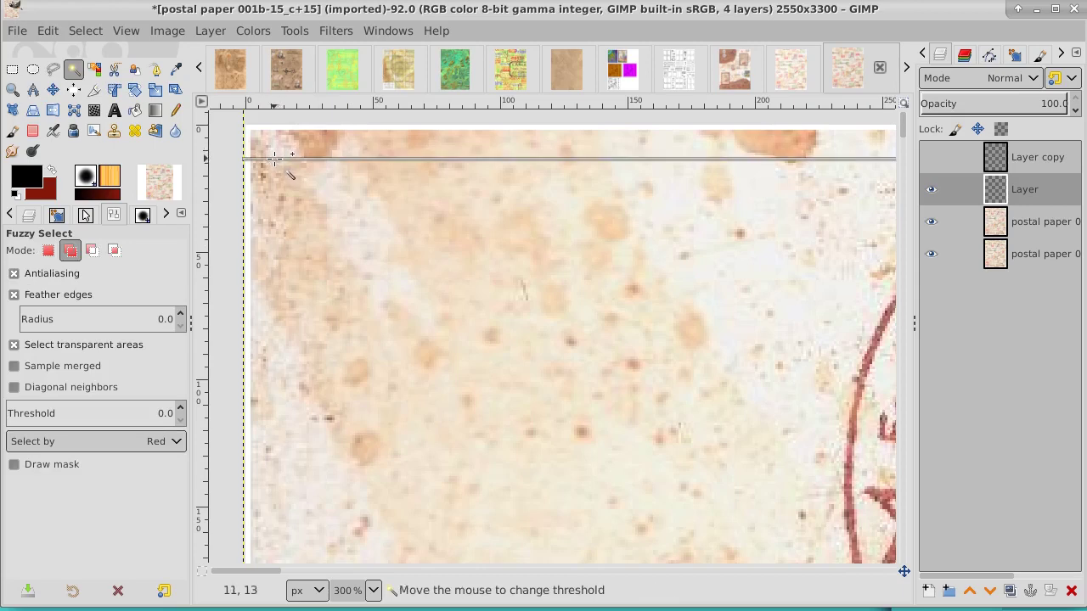
{"action": "left_click", "coordinate": [1055, 230]}
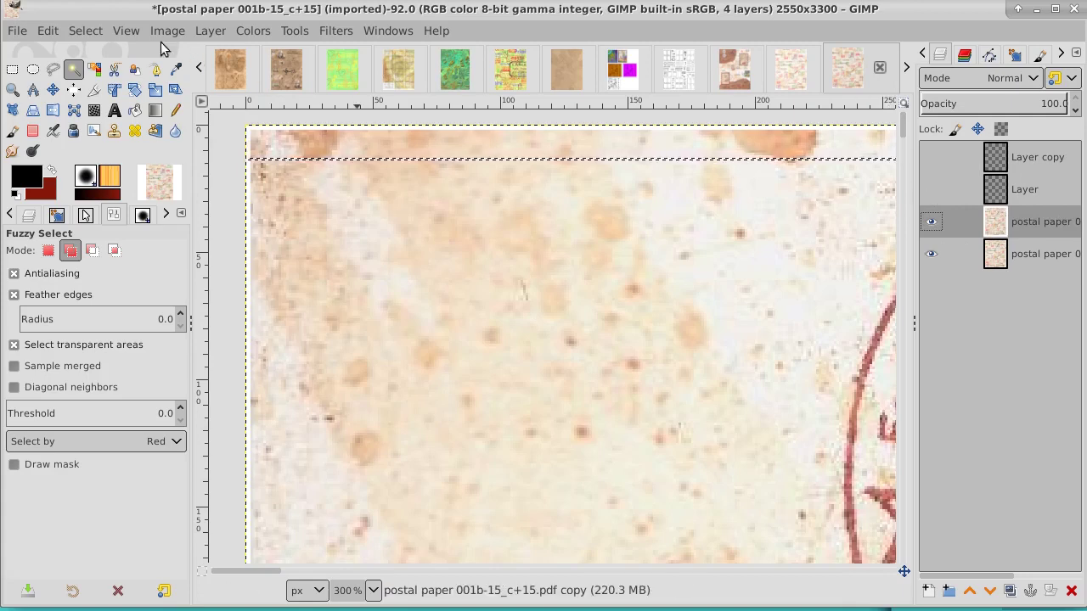
Step: Clear the selection and merge the postal paper copy down into the original paper layer
{"action": "left_click", "coordinate": [102, 32]}
{"action": "left_click", "coordinate": [106, 75]}
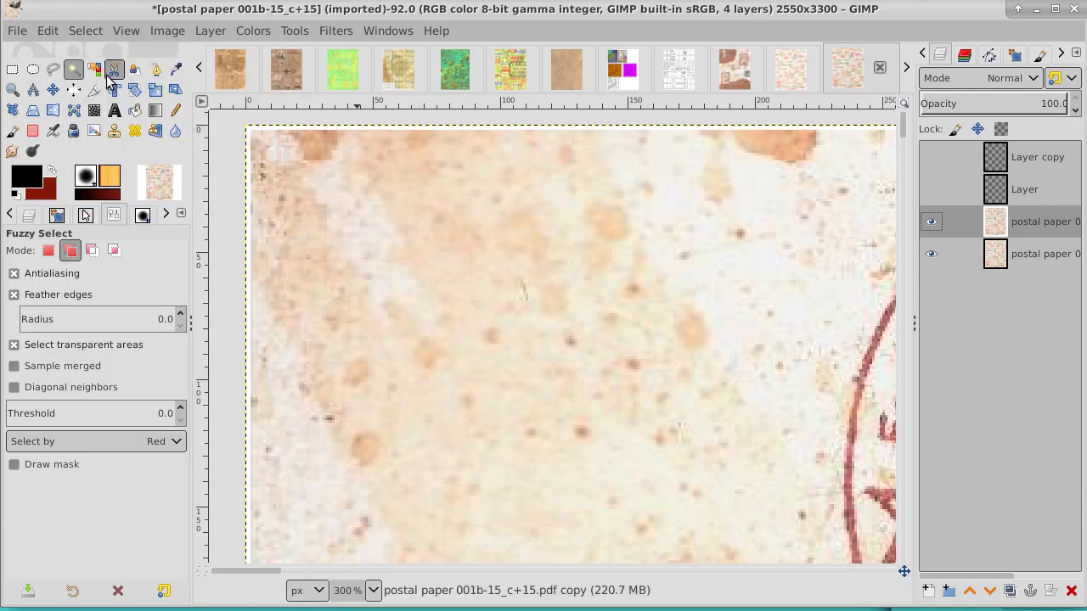
{"action": "right_click", "coordinate": [1026, 226]}
{"action": "left_click", "coordinate": [1000, 223]}
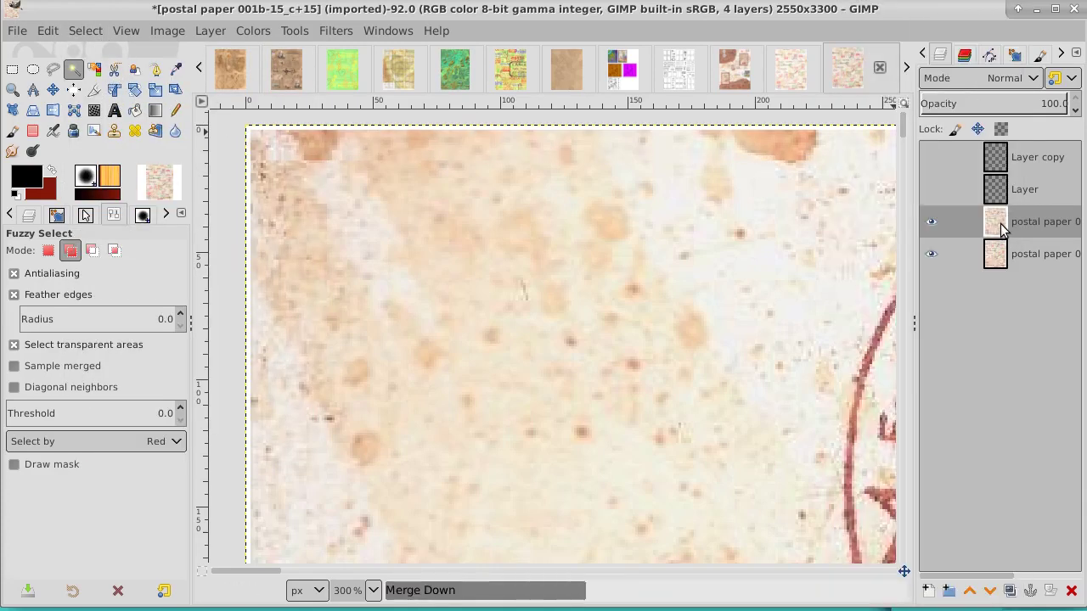
Step: Zoom out to 50% and scroll around to review the stamps on the postal paper
{"action": "left_click", "coordinate": [12, 91]}
{"action": "left_click", "coordinate": [487, 278]}
{"action": "left_click", "coordinate": [487, 279]}
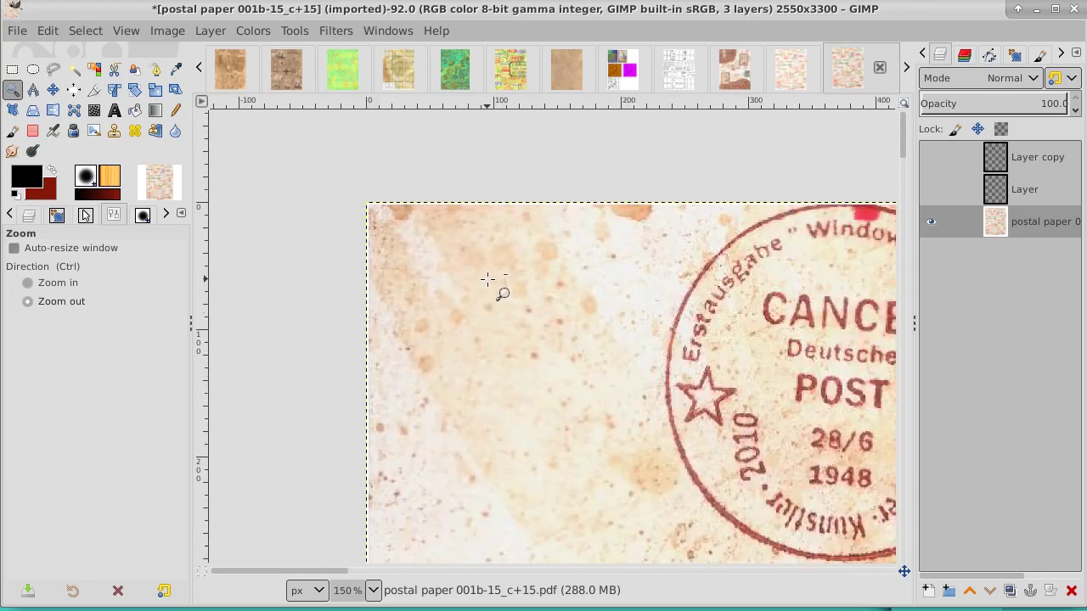
{"action": "left_click", "coordinate": [487, 279]}
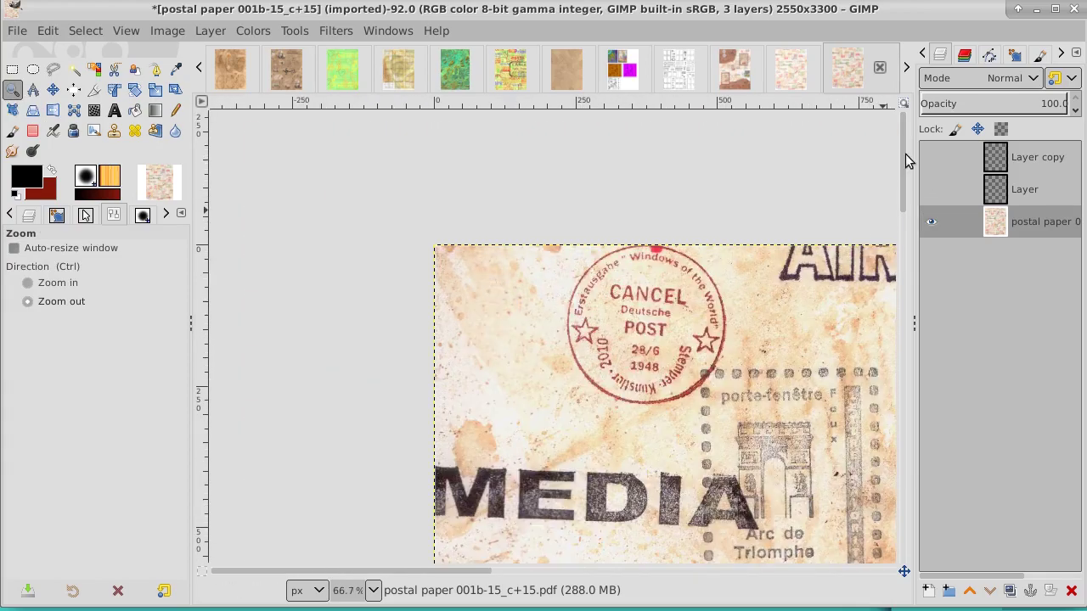
{"action": "left_click_drag", "start_coordinate": [903, 138], "coordinate": [902, 490]}
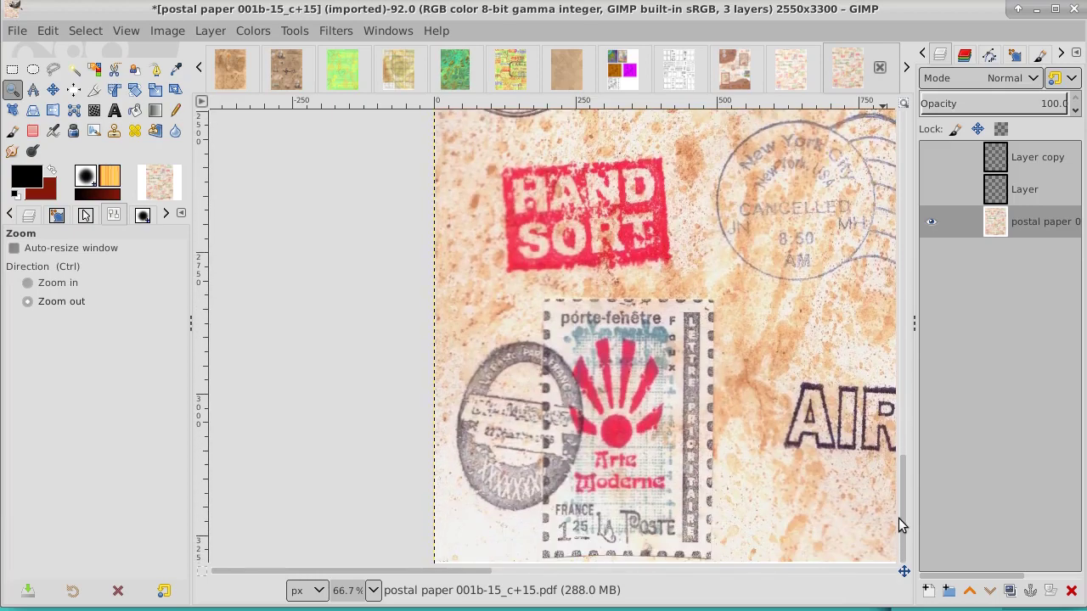
{"action": "left_click", "coordinate": [609, 325]}
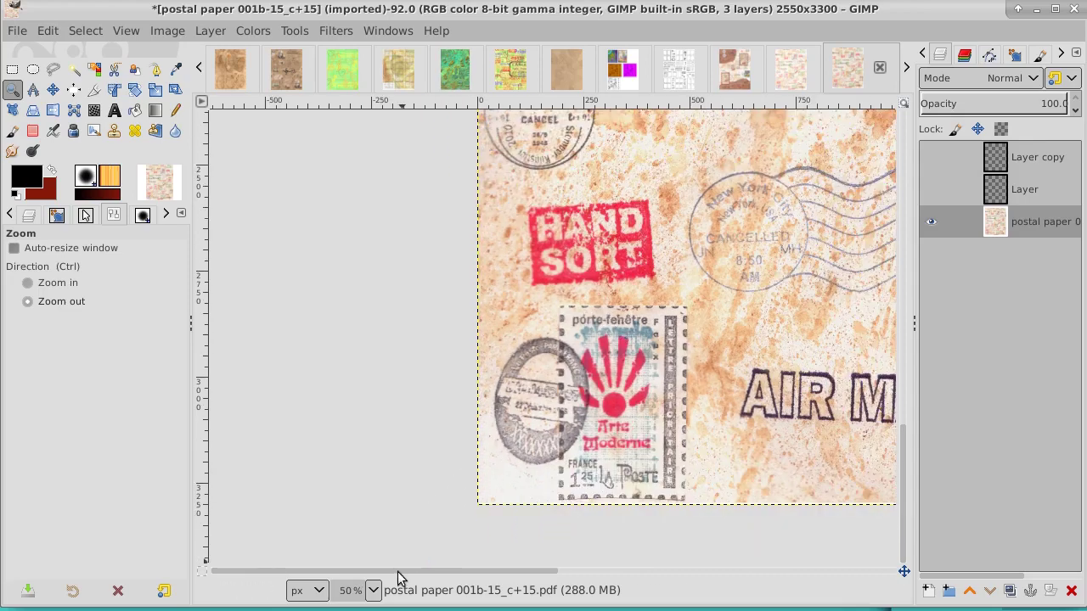
{"action": "left_click_drag", "start_coordinate": [399, 571], "coordinate": [702, 580]}
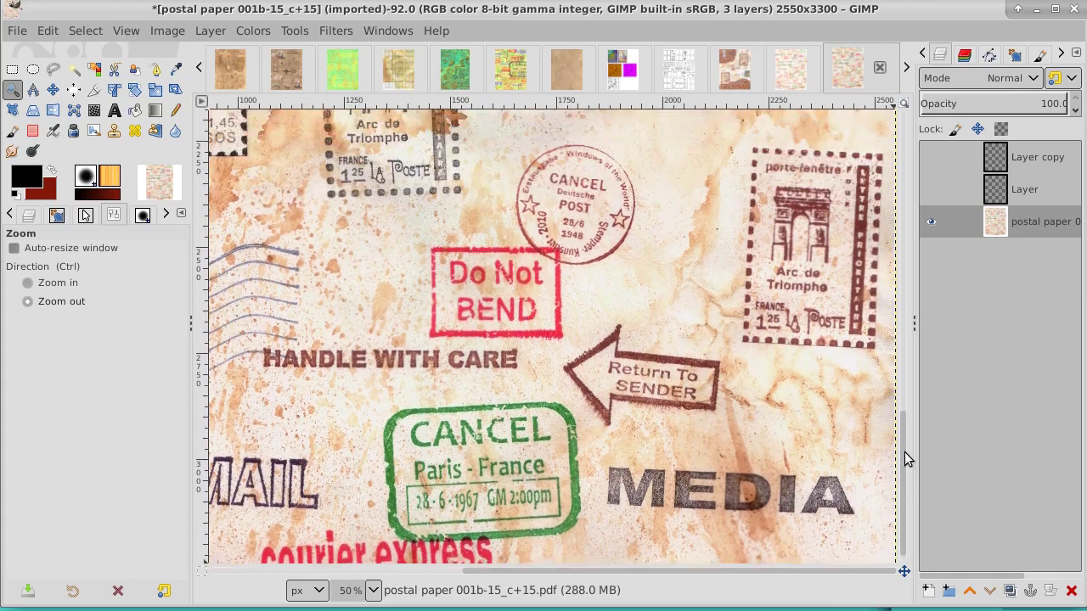
{"action": "mouse_move", "coordinate": [904, 480]}
{"action": "left_mouse_down"}
{"action": "mouse_move", "coordinate": [905, 298]}
{"action": "mouse_move", "coordinate": [883, 146]}
{"action": "left_mouse_up"}
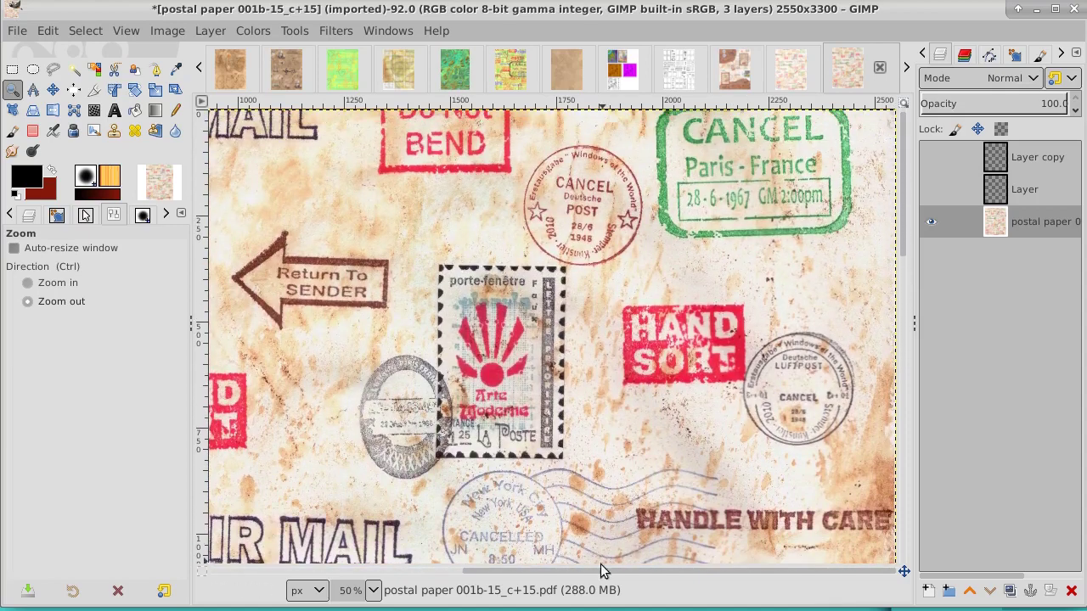
{"action": "left_click_drag", "start_coordinate": [600, 570], "coordinate": [327, 569]}
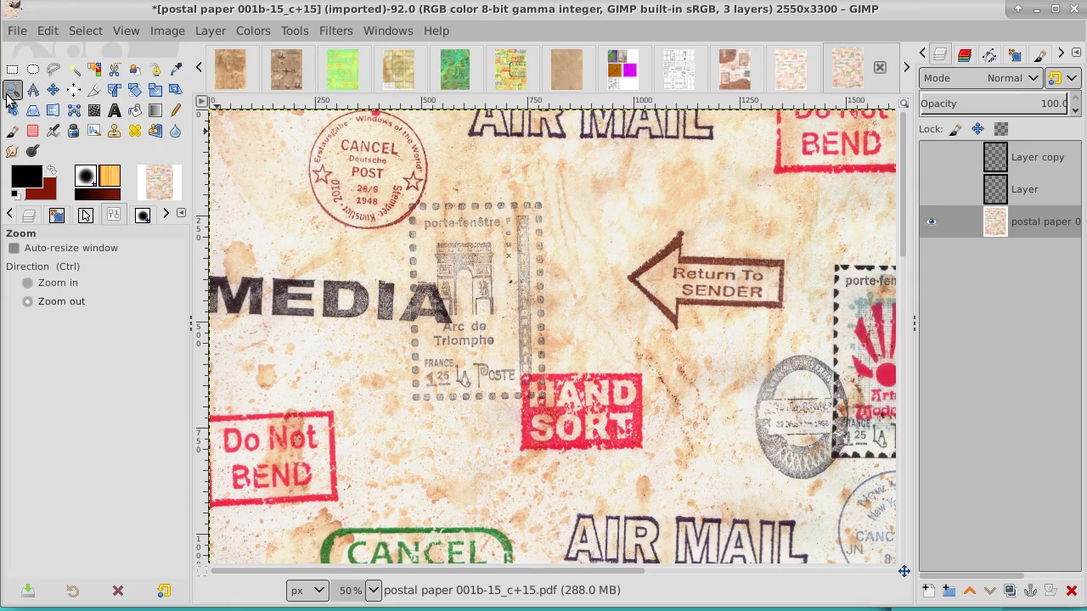
Step: Zoom out to 33.3% to see most of the paper, then switch to the Pirate 2-6 Pirate Picts image
{"action": "left_click", "coordinate": [427, 243]}
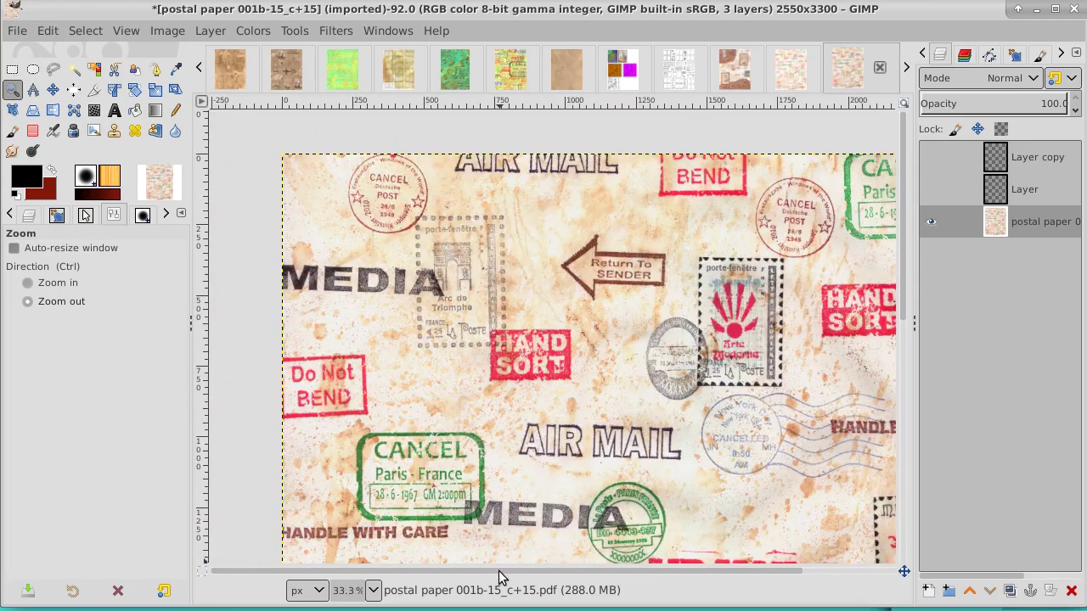
{"action": "scroll", "coordinate": [499, 571], "scroll_direction": "right", "scroll_amount": 2}
{"action": "scroll", "coordinate": [498, 570], "scroll_direction": "right", "scroll_amount": 1}
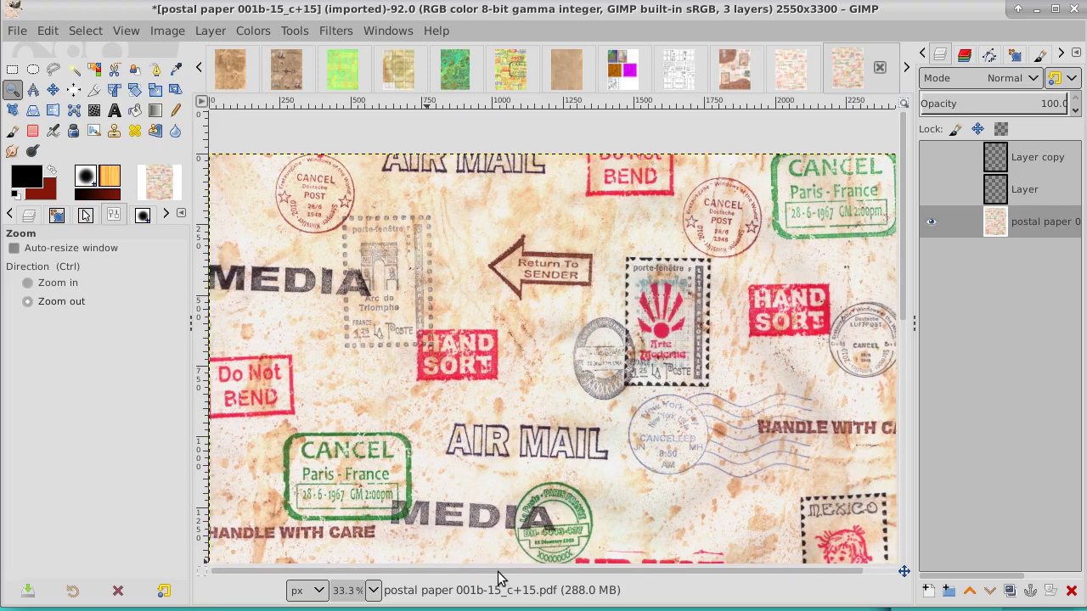
{"action": "mouse_move", "coordinate": [905, 168]}
{"action": "left_mouse_down"}
{"action": "mouse_move", "coordinate": [903, 429]}
{"action": "mouse_move", "coordinate": [905, 141]}
{"action": "left_mouse_up"}
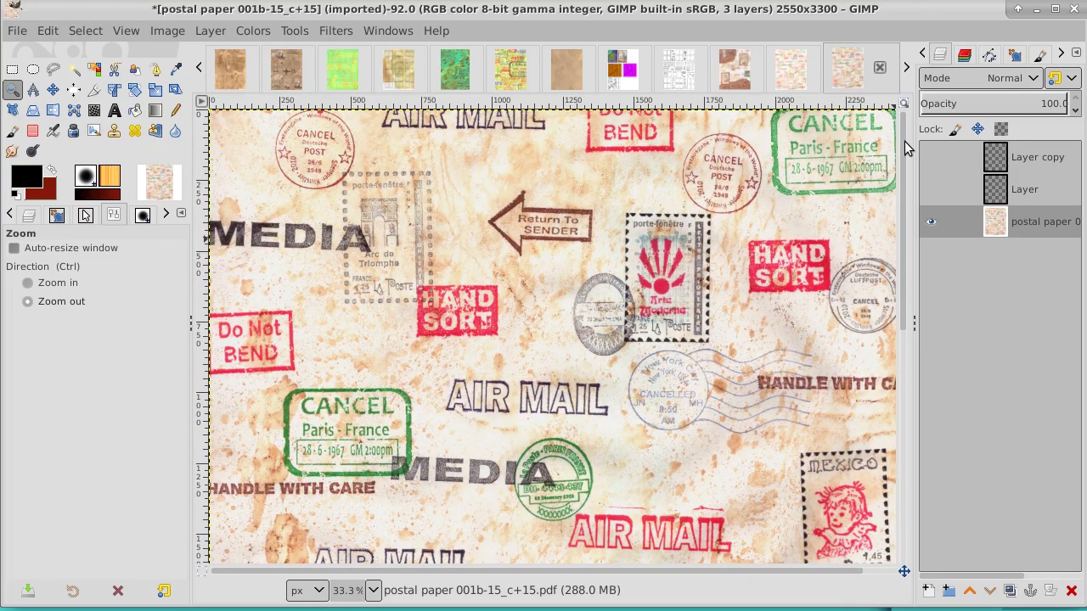
{"action": "left_click", "coordinate": [286, 76]}
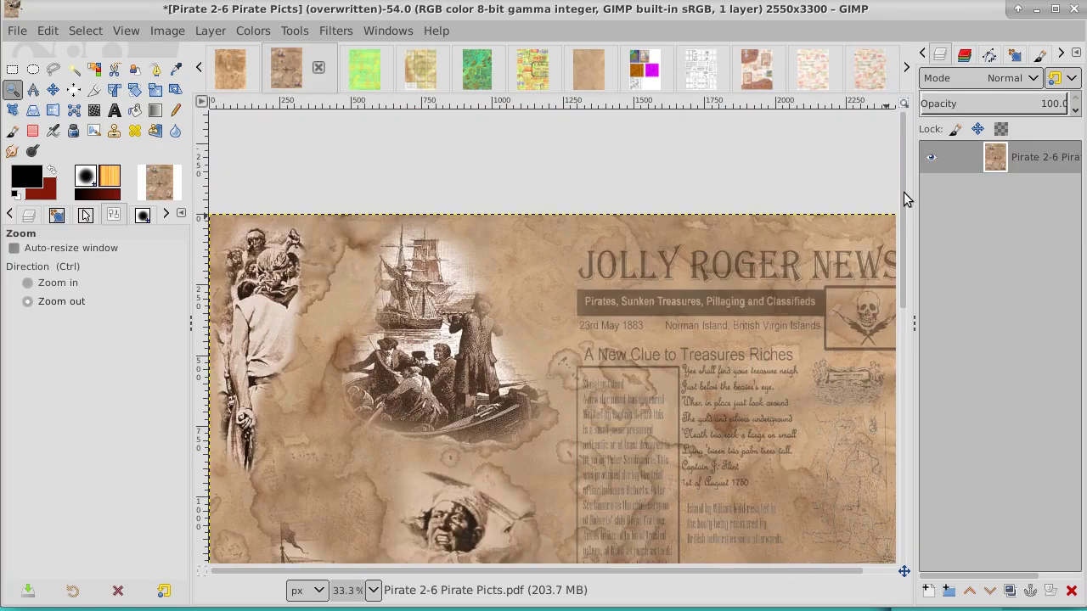
{"action": "mouse_move", "coordinate": [904, 192]}
{"action": "left_mouse_down"}
{"action": "mouse_move", "coordinate": [903, 461]}
{"action": "mouse_move", "coordinate": [900, 177]}
{"action": "left_mouse_up"}
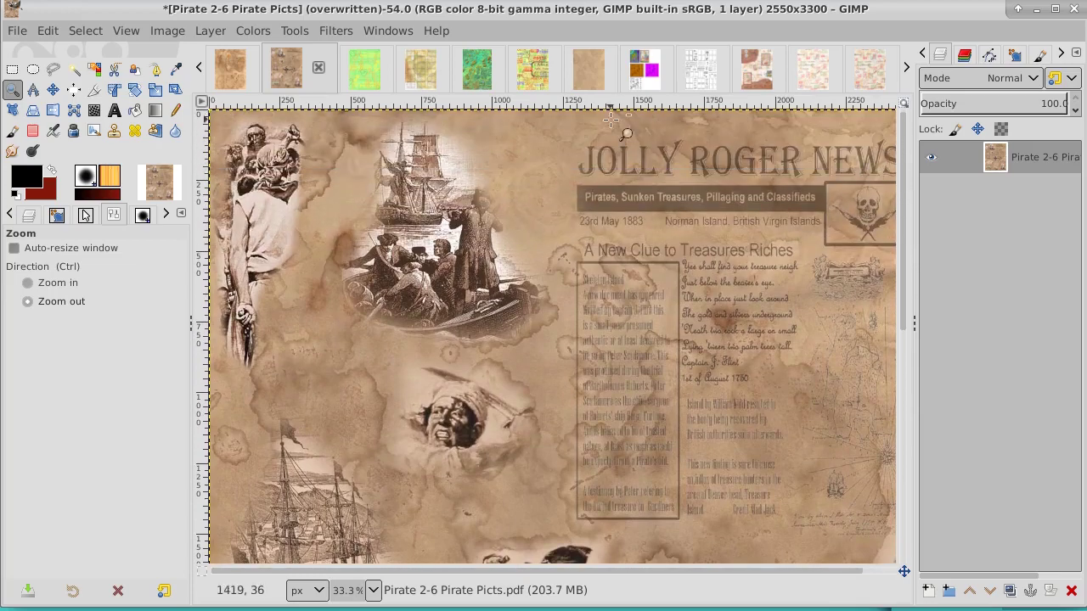
Step: Show the Coffee rings back image and remove its rectangular selection with Select > None
{"action": "left_click", "coordinate": [582, 76]}
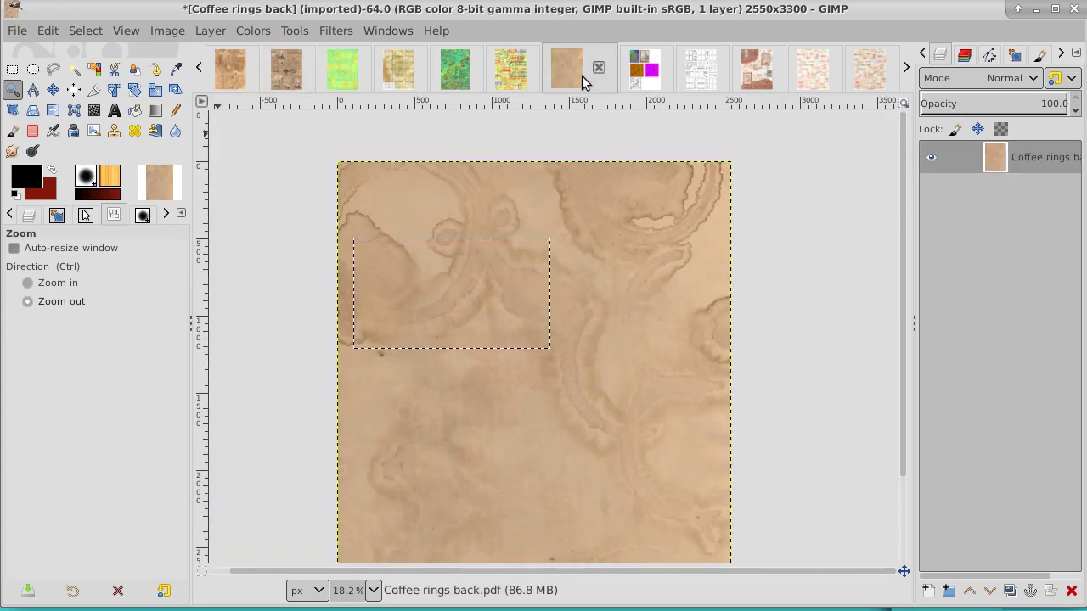
{"action": "left_click", "coordinate": [88, 32]}
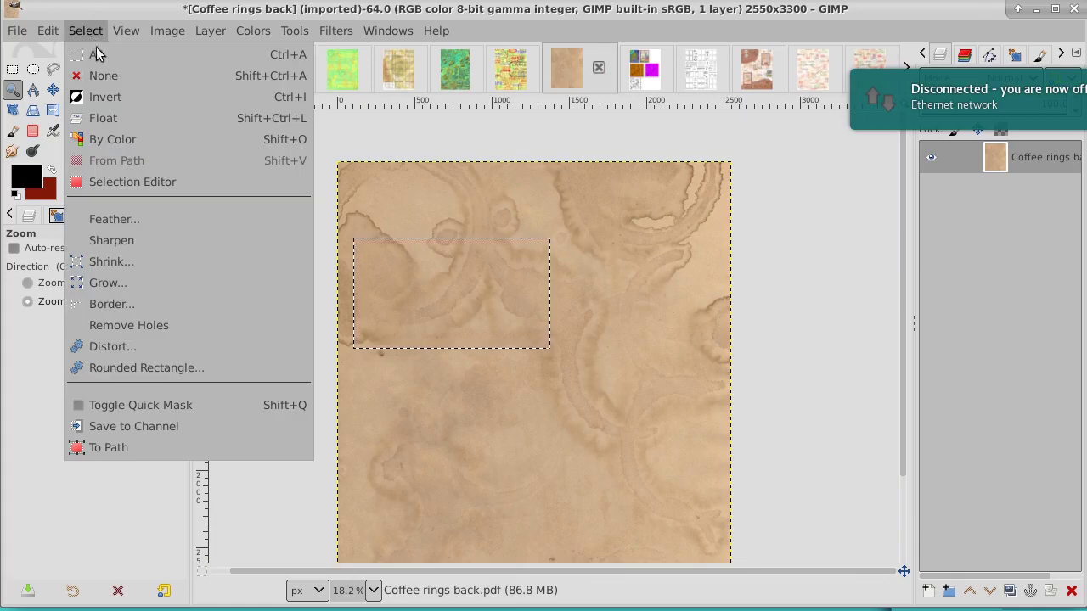
{"action": "left_click", "coordinate": [100, 75]}
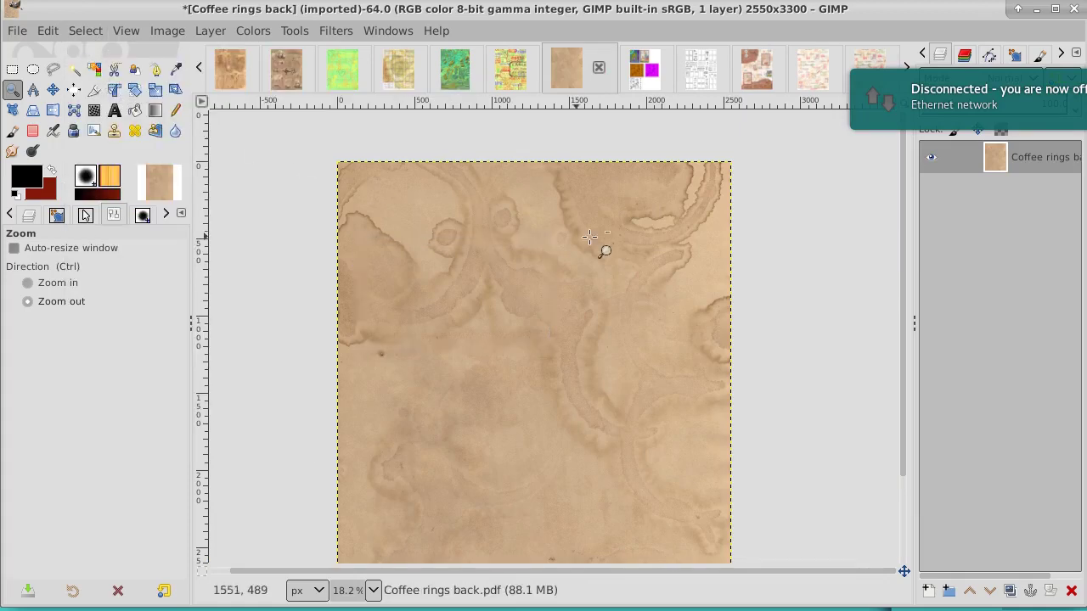
{"action": "left_click_drag", "start_coordinate": [902, 280], "coordinate": [902, 351]}
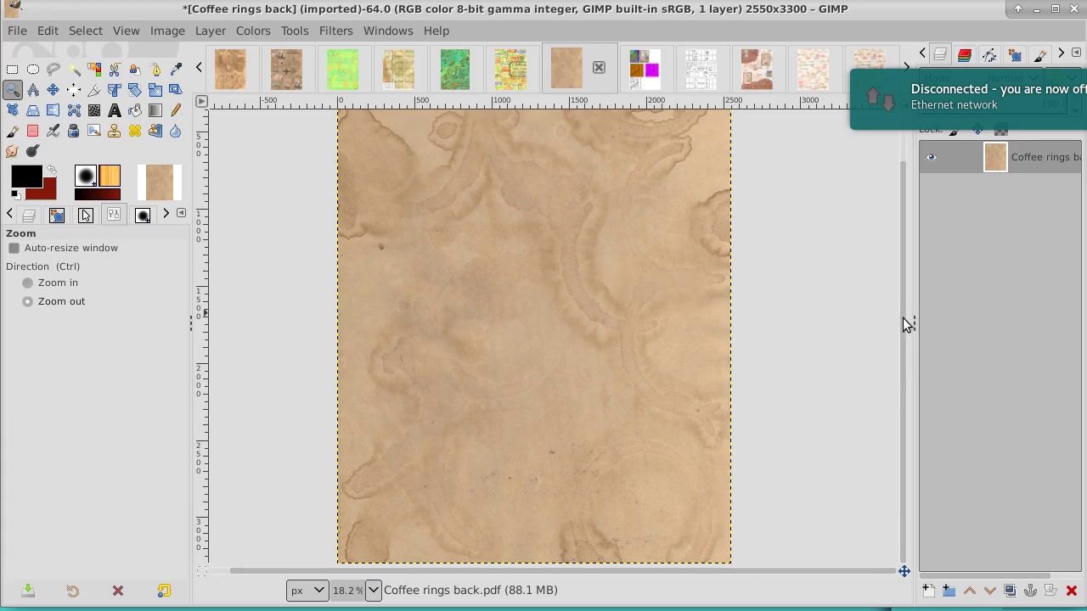
{"action": "left_click_drag", "start_coordinate": [903, 318], "coordinate": [902, 255]}
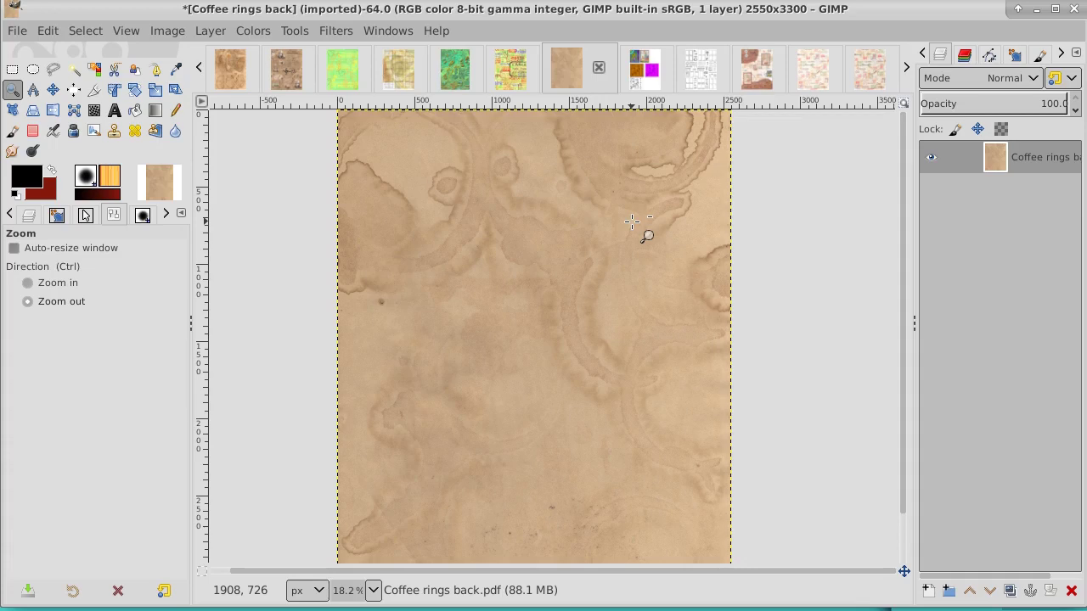
{"action": "mouse_move", "coordinate": [904, 278]}
{"action": "left_mouse_down"}
{"action": "mouse_move", "coordinate": [902, 391]}
{"action": "mouse_move", "coordinate": [884, 196]}
{"action": "left_mouse_up"}
{"action": "left_click", "coordinate": [231, 69]}
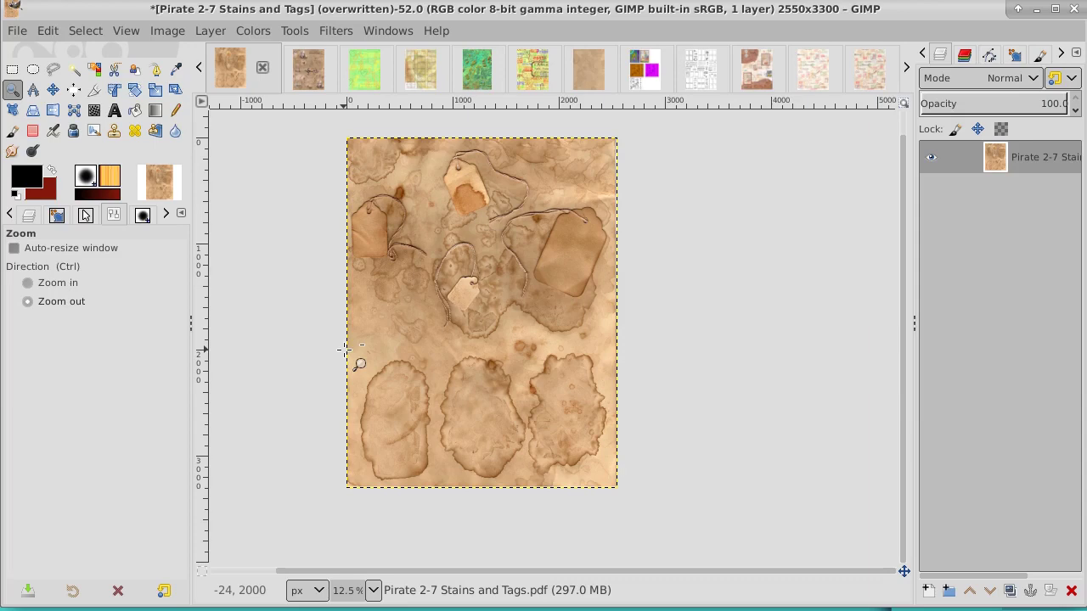
{"action": "left_click", "coordinate": [702, 63]}
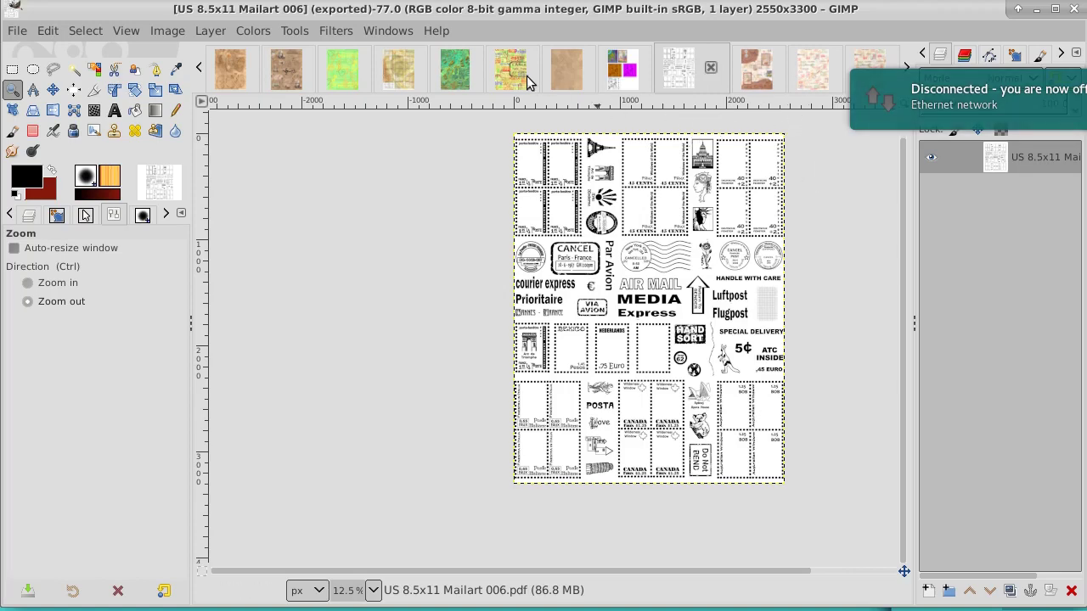
{"action": "left_click", "coordinate": [462, 76]}
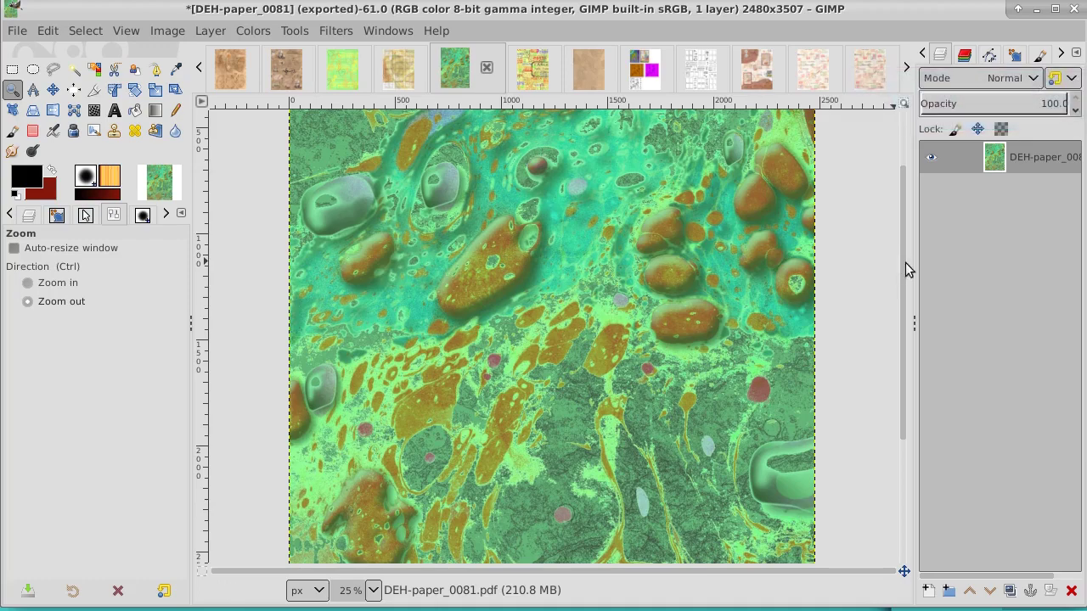
{"action": "left_click_drag", "start_coordinate": [906, 263], "coordinate": [893, 181]}
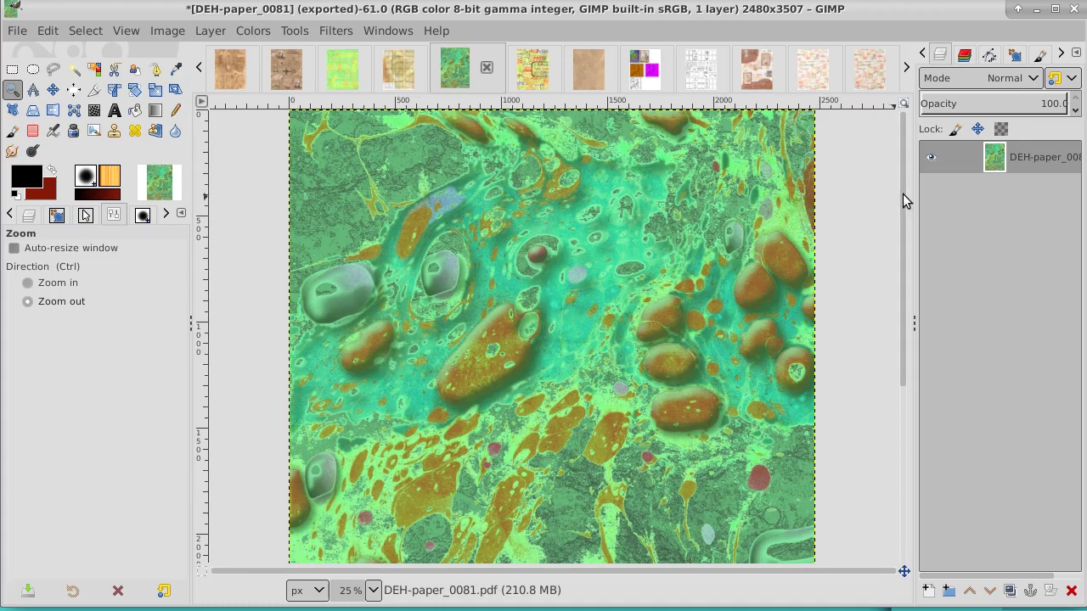
{"action": "left_click_drag", "start_coordinate": [904, 194], "coordinate": [904, 382]}
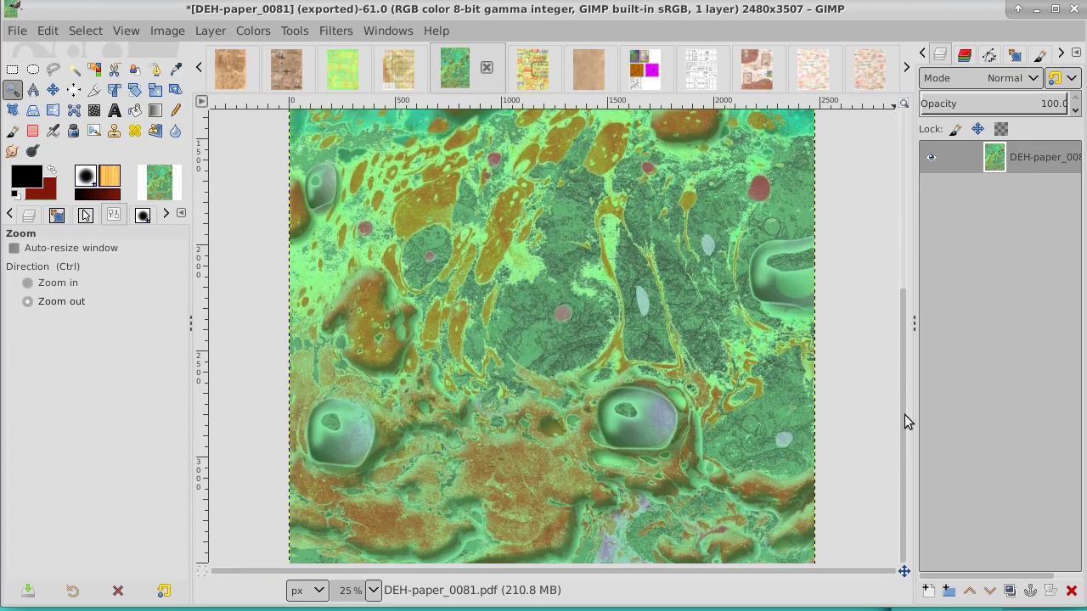
{"action": "left_click_drag", "start_coordinate": [904, 415], "coordinate": [879, 175]}
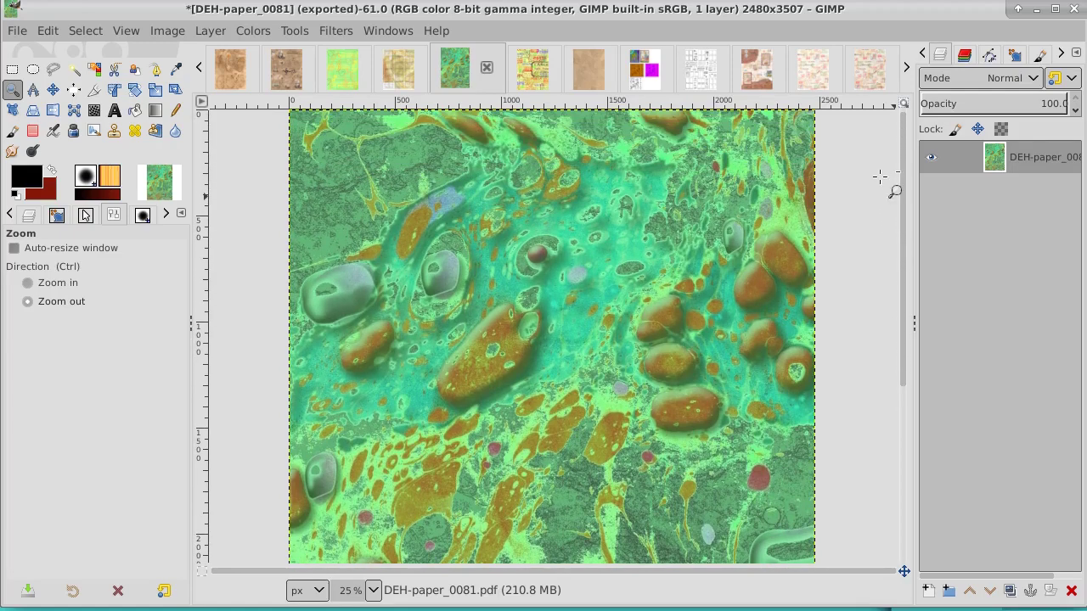
Step: View the States postoids stamp sheet zoomed out
{"action": "left_click", "coordinate": [400, 76]}
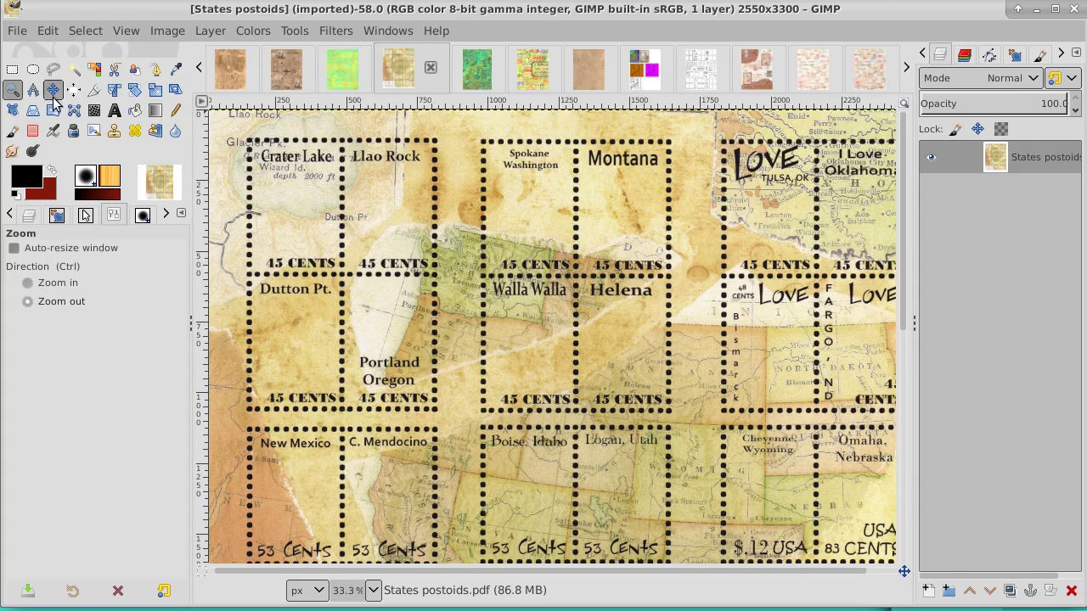
{"action": "left_click", "coordinate": [441, 266]}
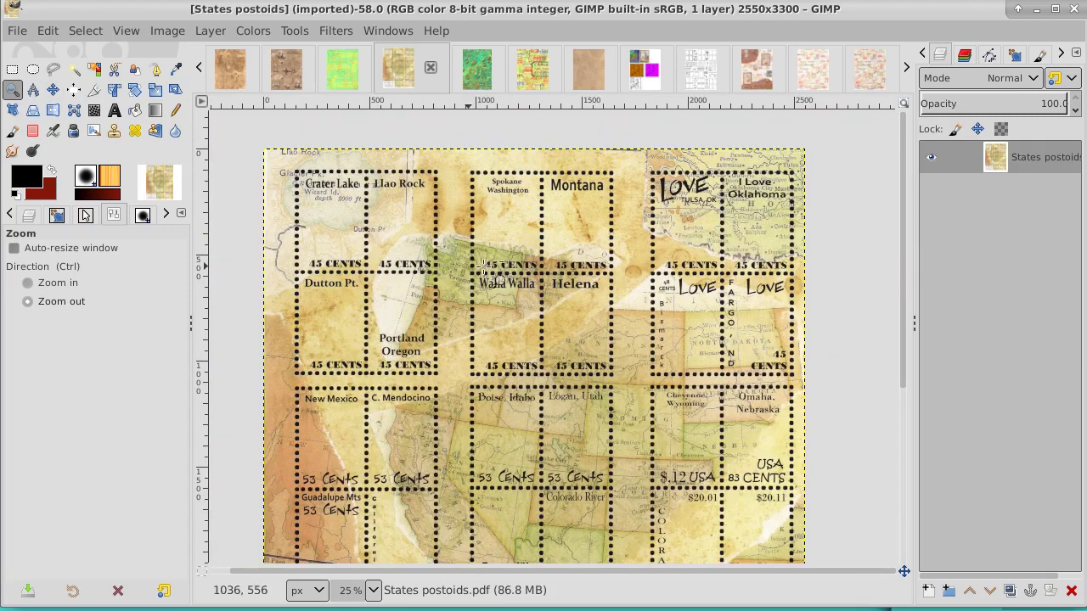
{"action": "mouse_move", "coordinate": [904, 186]}
{"action": "left_mouse_down"}
{"action": "mouse_move", "coordinate": [904, 404]}
{"action": "mouse_move", "coordinate": [910, 176]}
{"action": "left_mouse_up"}
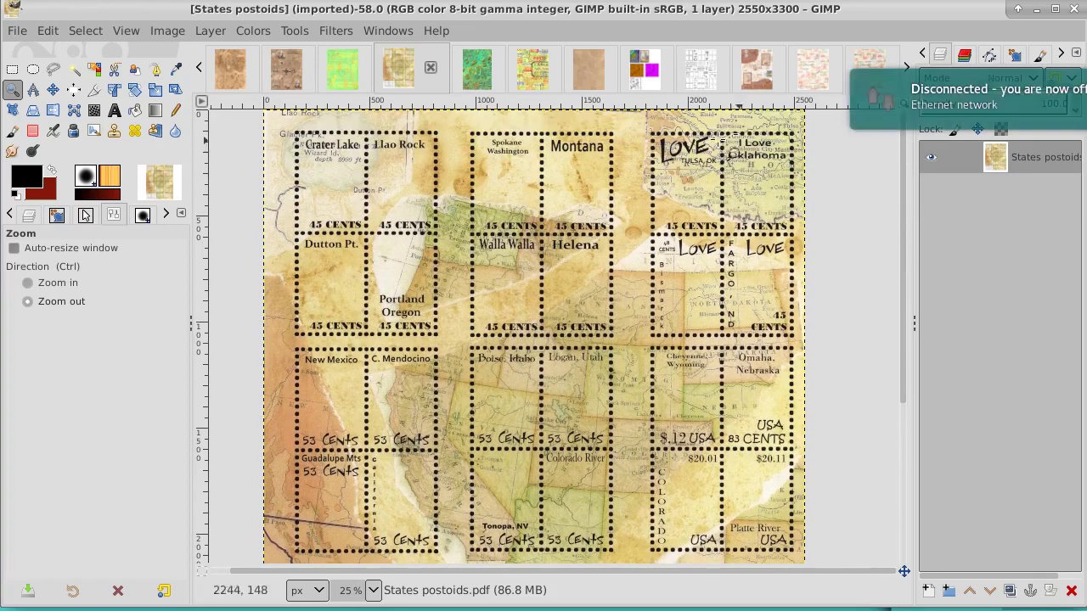
Step: Zoom in and out on the Vintage Girl paper, then return to Pirate 2-7 Stains and Tags
{"action": "left_click", "coordinate": [338, 76]}
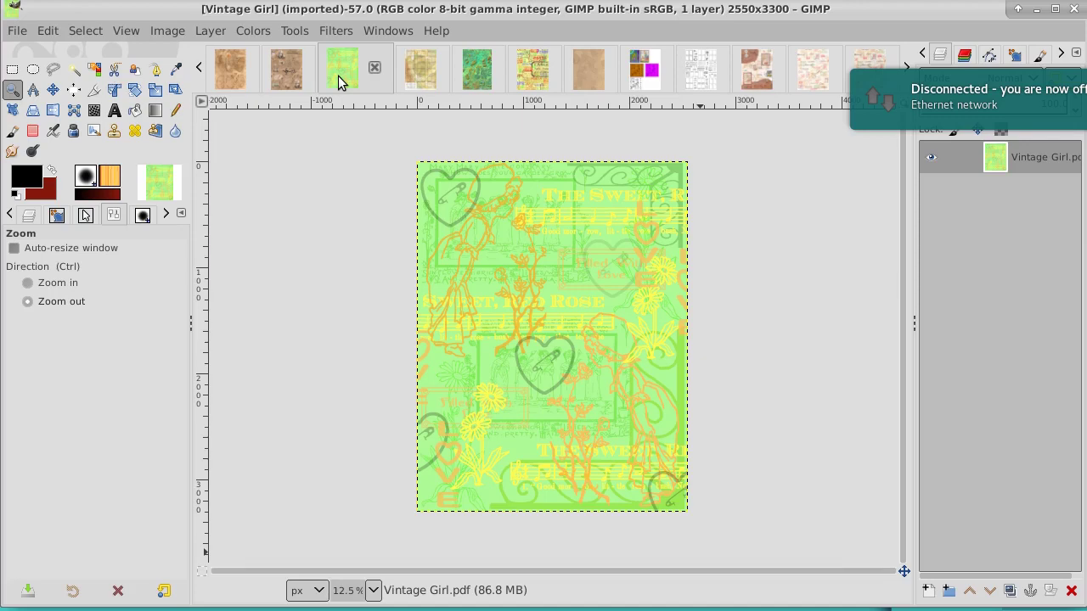
{"action": "left_click", "coordinate": [522, 295], "text": "ctrl"}
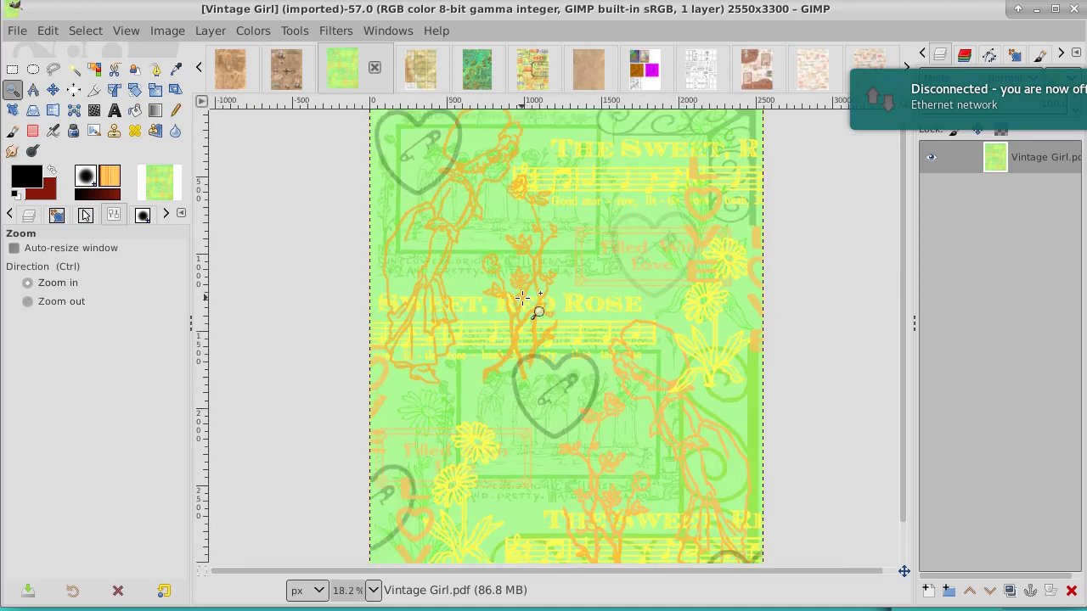
{"action": "left_click", "coordinate": [523, 295]}
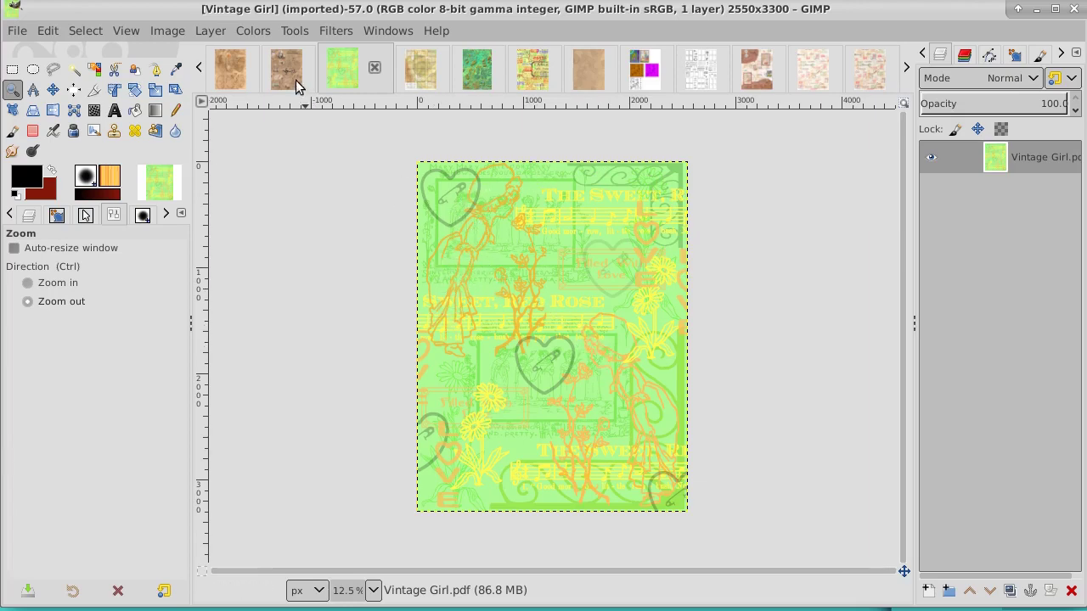
{"action": "left_click", "coordinate": [236, 67]}
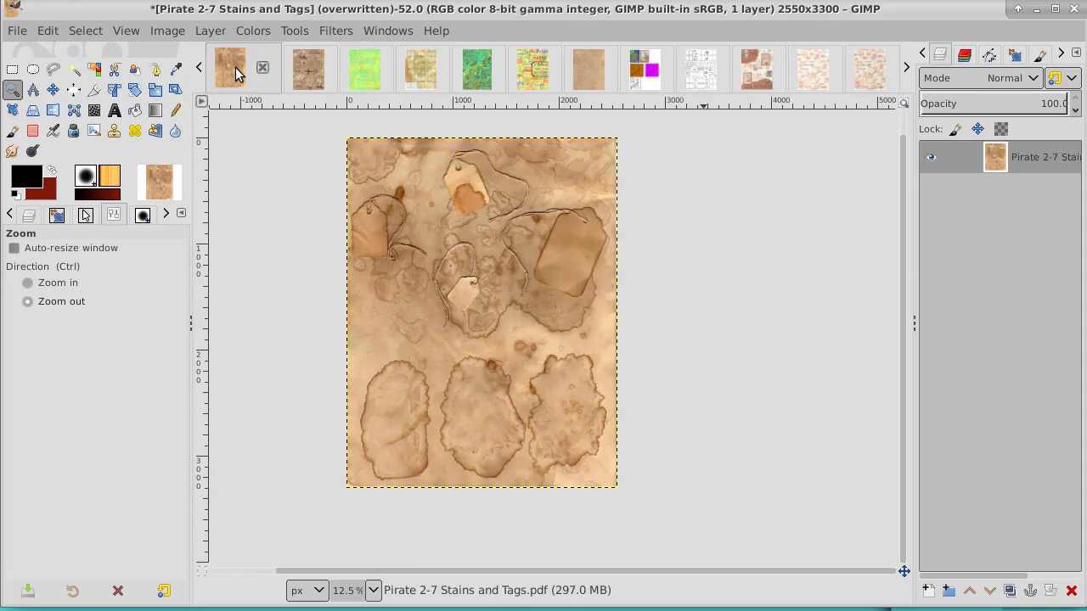
Step: Switch to the Misc stamp collage and zoom in to 50%
{"action": "left_click", "coordinate": [649, 71]}
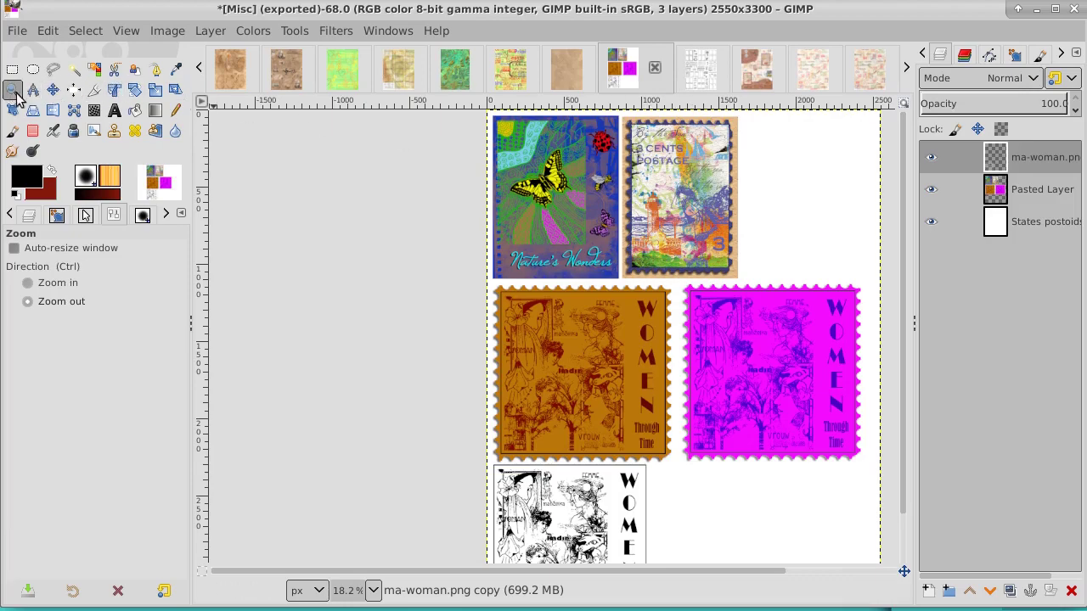
{"action": "left_click", "coordinate": [583, 216], "text": "ctrl"}
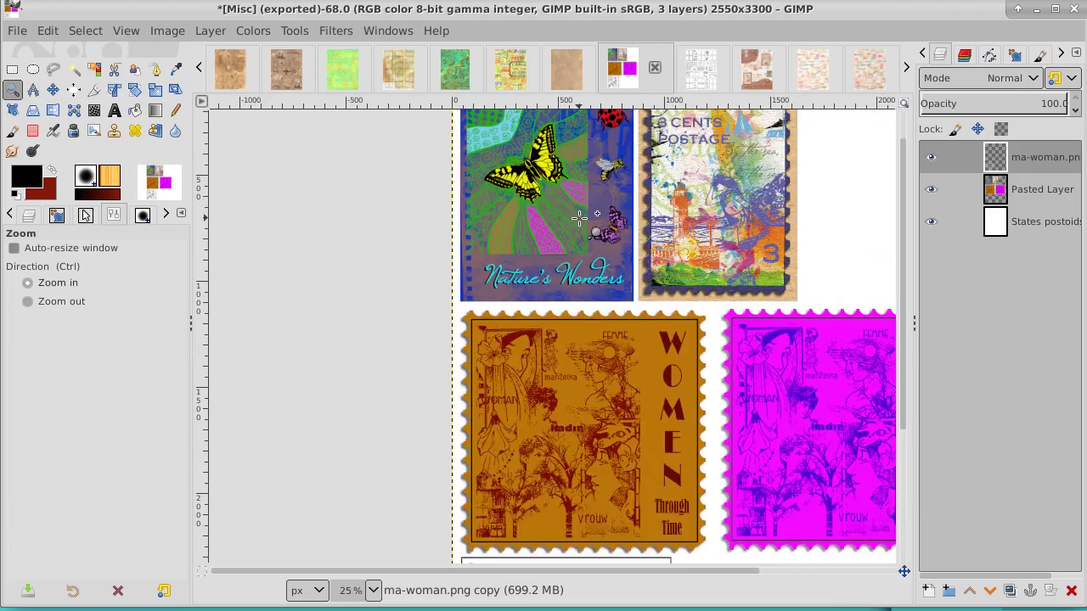
{"action": "left_click", "coordinate": [747, 246], "text": "ctrl"}
{"action": "left_click", "coordinate": [856, 270], "text": "ctrl"}
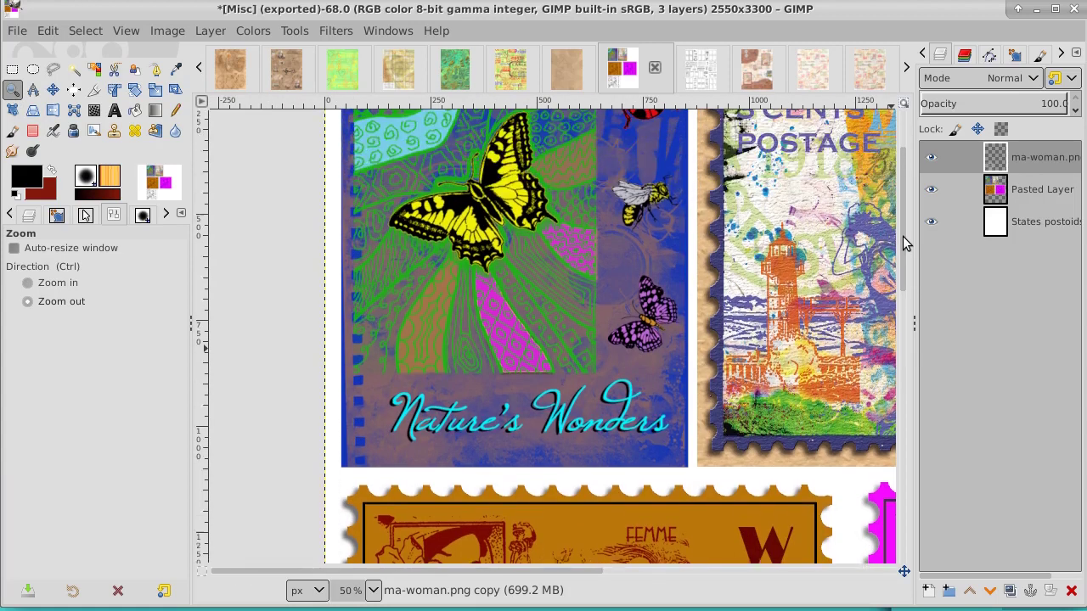
Step: Scroll the view to the black-and-white WOMEN Through Time stamp
{"action": "mouse_move", "coordinate": [903, 264]}
{"action": "left_mouse_down"}
{"action": "mouse_move", "coordinate": [902, 203]}
{"action": "mouse_move", "coordinate": [902, 246]}
{"action": "left_mouse_up"}
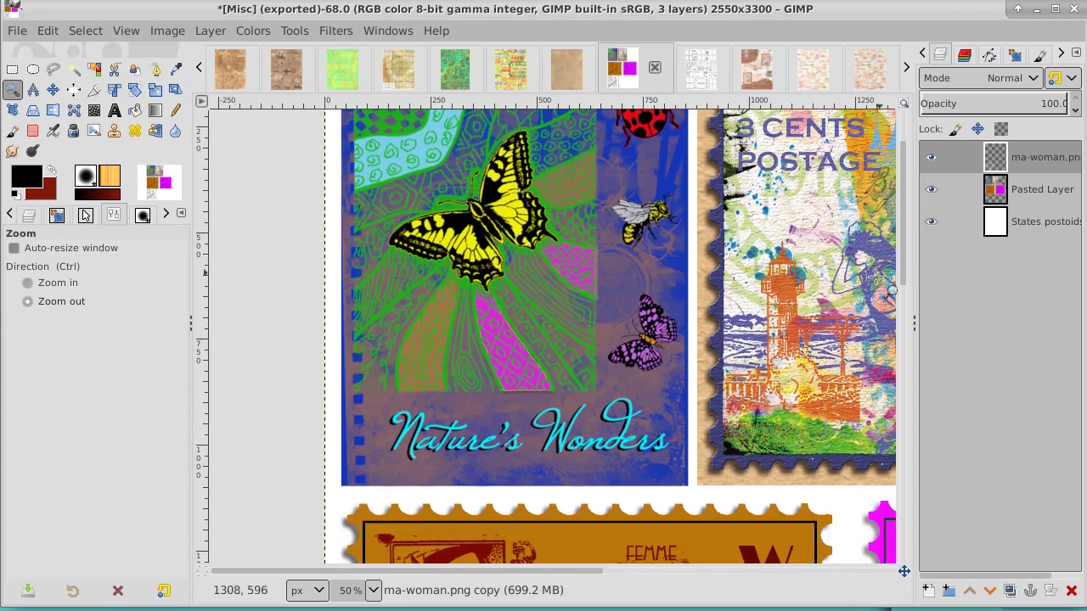
{"action": "left_click_drag", "start_coordinate": [573, 574], "coordinate": [630, 578]}
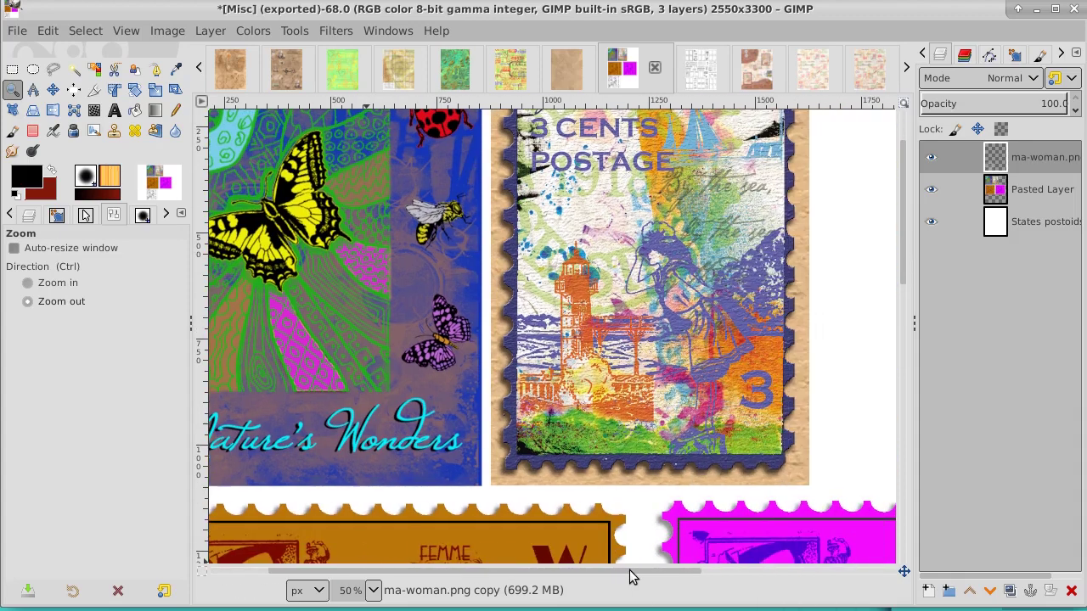
{"action": "left_click_drag", "start_coordinate": [903, 264], "coordinate": [902, 233]}
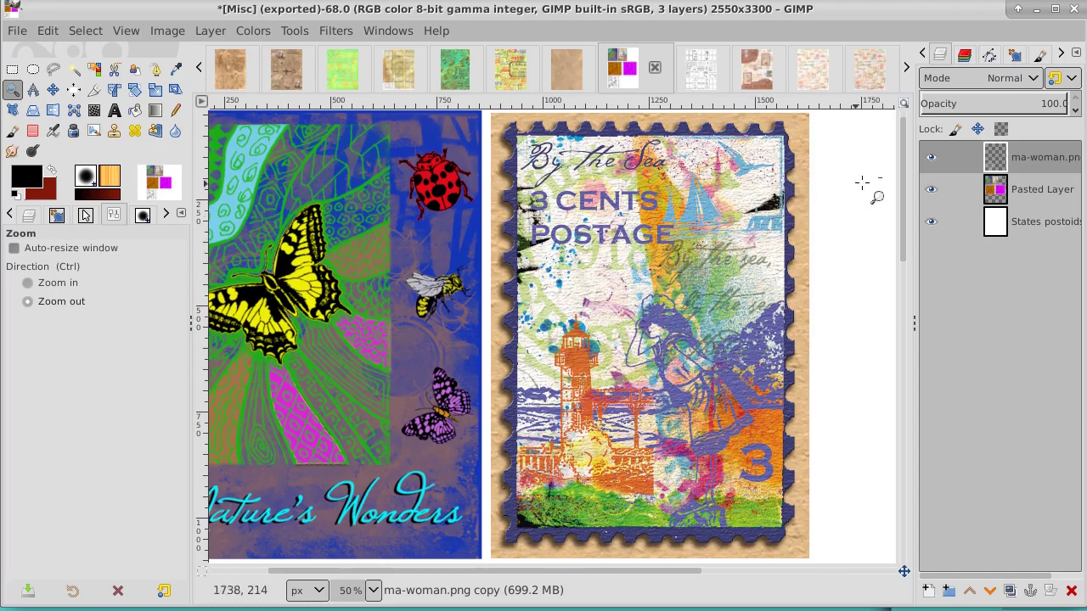
{"action": "left_click_drag", "start_coordinate": [905, 157], "coordinate": [907, 319]}
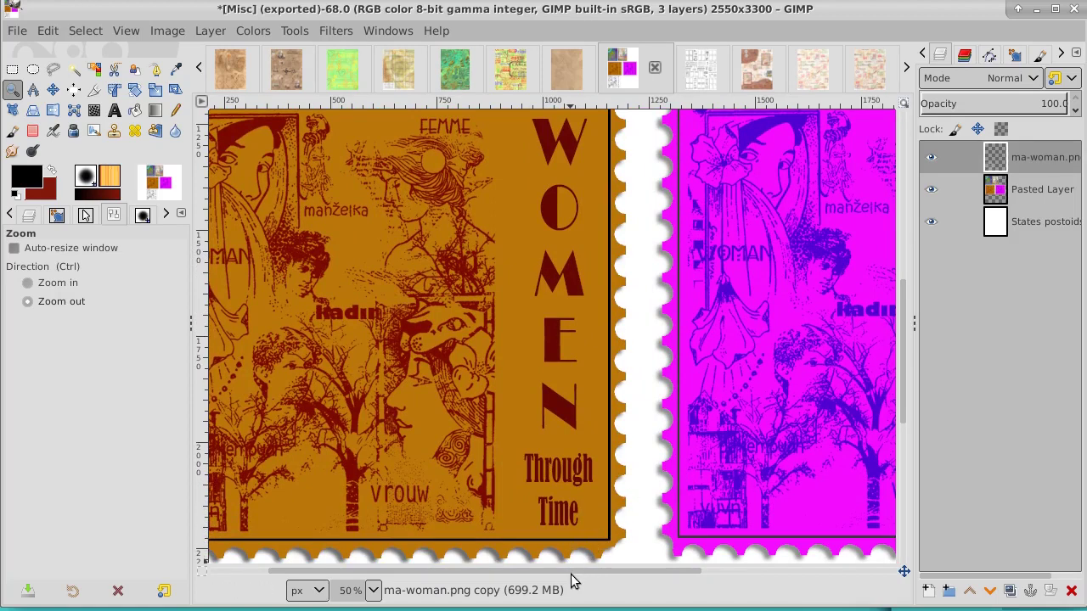
{"action": "left_click_drag", "start_coordinate": [575, 577], "coordinate": [490, 576]}
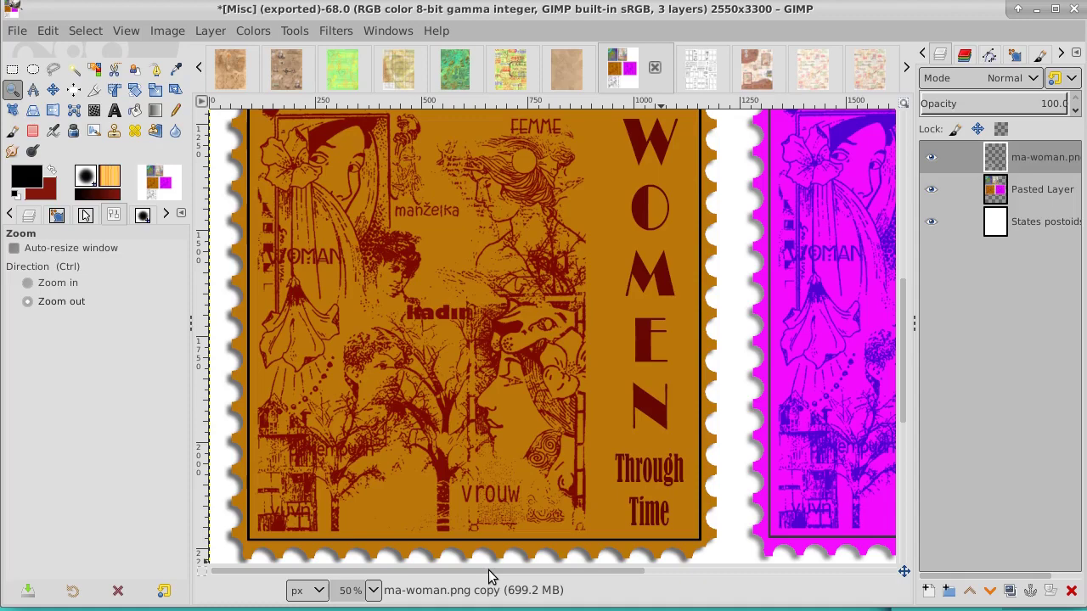
{"action": "left_click_drag", "start_coordinate": [905, 297], "coordinate": [885, 440]}
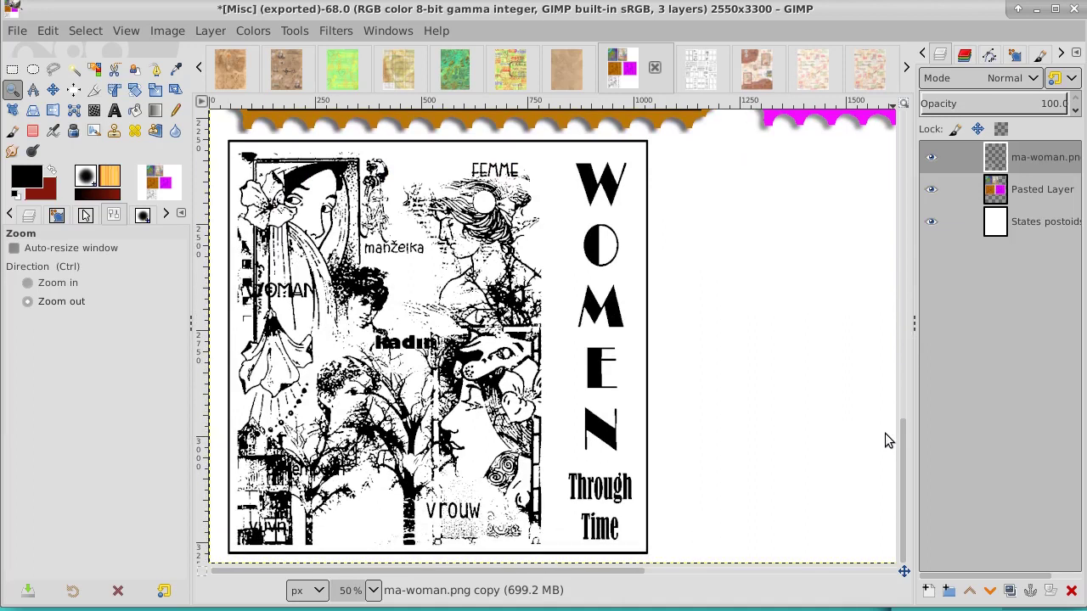
Step: On the Coffee rings back paper, select the Paintbrush and bring up the Brushes list
{"action": "left_click", "coordinate": [565, 74]}
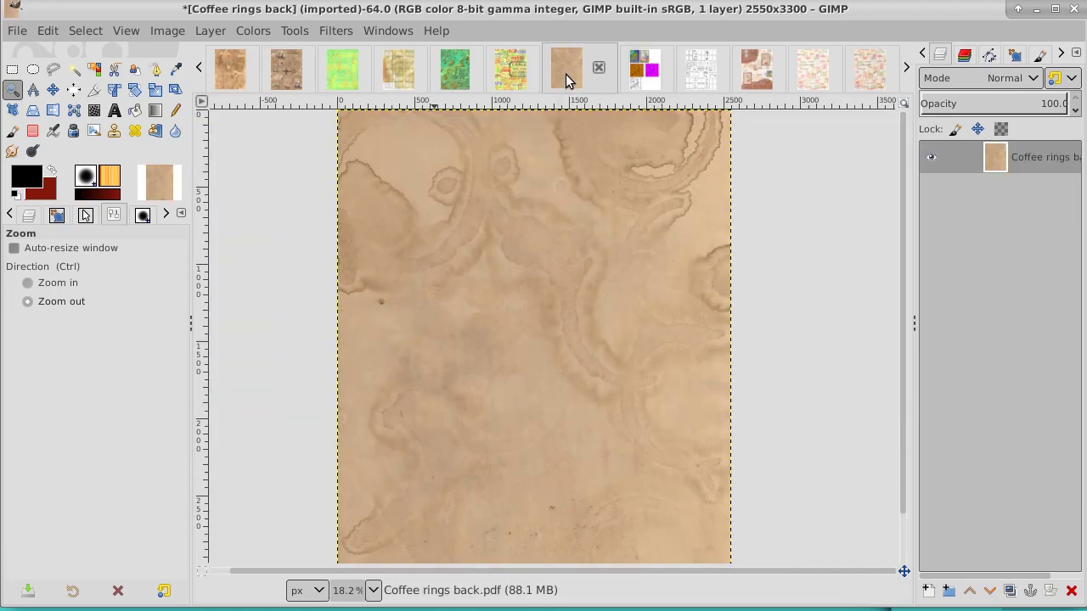
{"action": "left_click", "coordinate": [11, 132]}
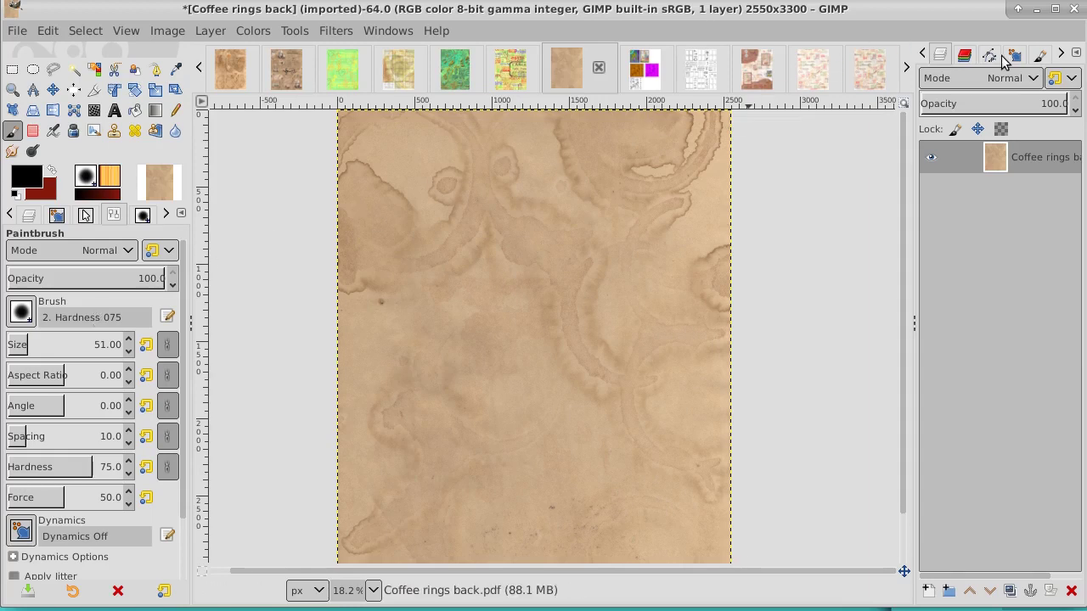
{"action": "left_click", "coordinate": [1062, 56]}
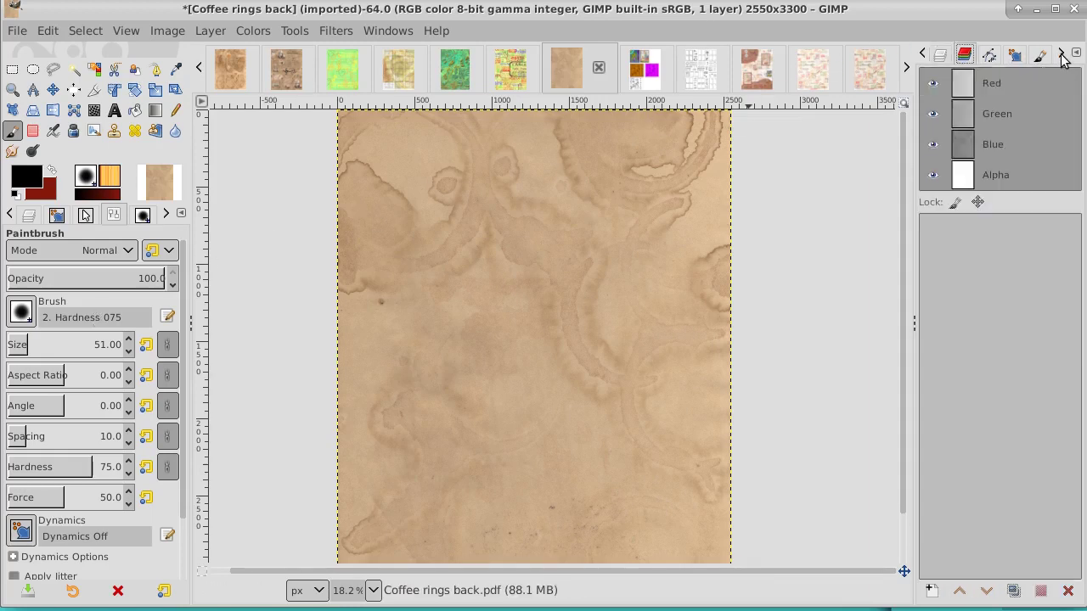
{"action": "left_click", "coordinate": [922, 54]}
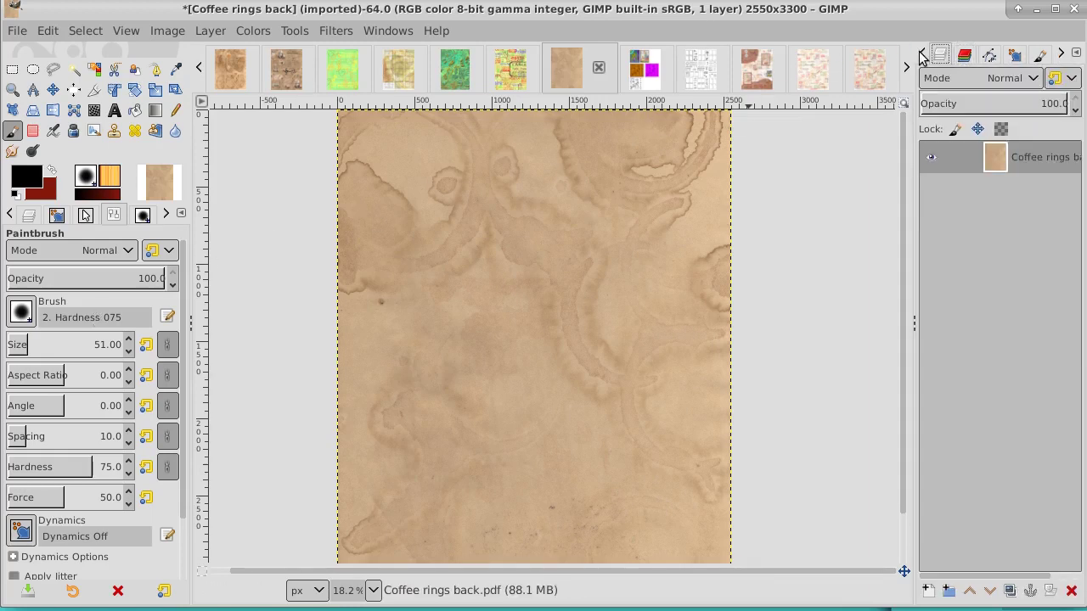
{"action": "left_click", "coordinate": [1062, 55]}
{"action": "left_click", "coordinate": [1062, 55]}
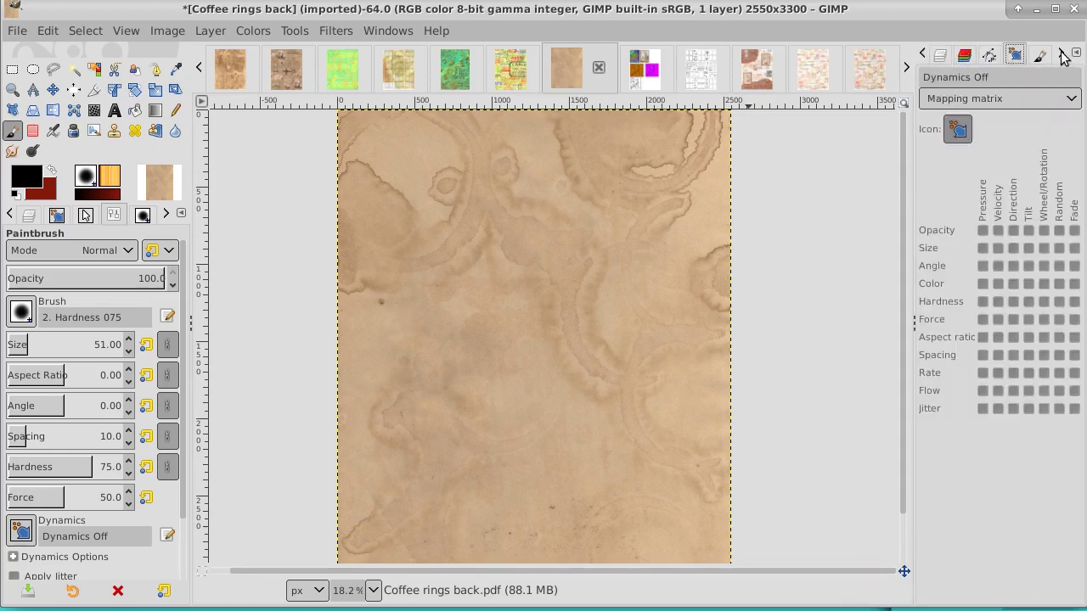
{"action": "left_click", "coordinate": [1062, 55]}
{"action": "left_click", "coordinate": [1062, 55]}
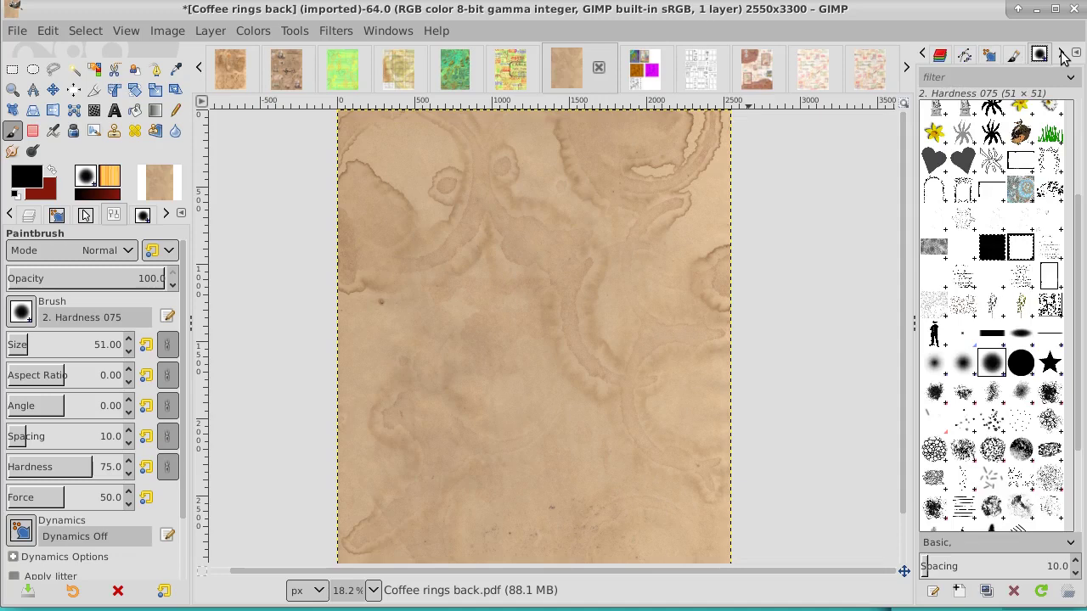
Step: Choose the 1040-pixel 'women' stamp brush, then return toward the Layers list
{"action": "scroll", "coordinate": [1077, 374], "scroll_direction": "down", "scroll_amount": 2}
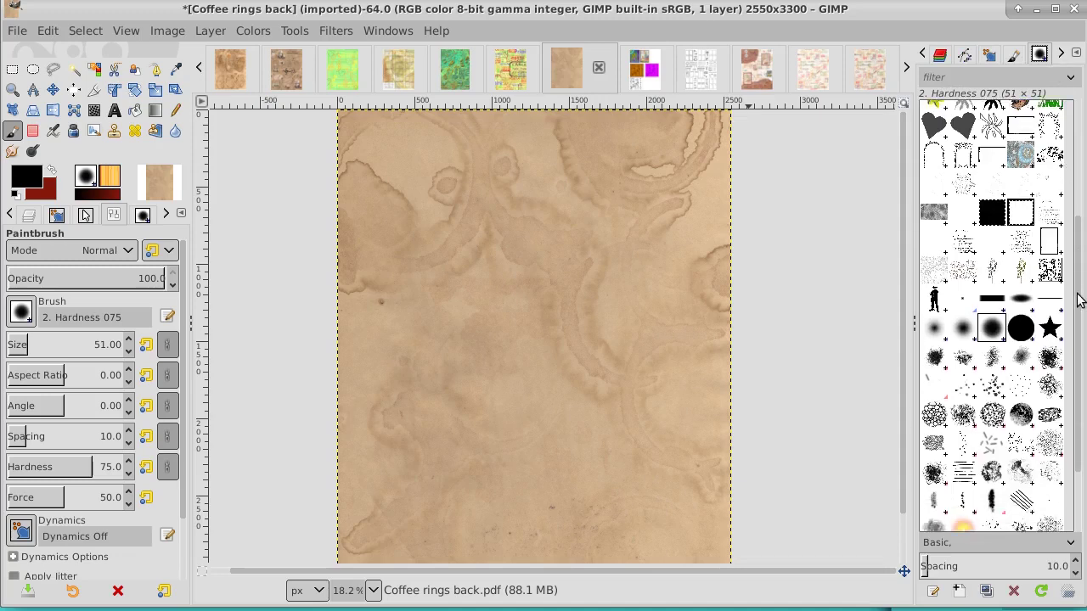
{"action": "scroll", "coordinate": [1079, 388], "scroll_direction": "down", "scroll_amount": 3}
{"action": "mouse_move", "coordinate": [1079, 388]}
{"action": "left_mouse_down"}
{"action": "mouse_move", "coordinate": [1078, 208]}
{"action": "mouse_move", "coordinate": [1078, 284]}
{"action": "left_mouse_up"}
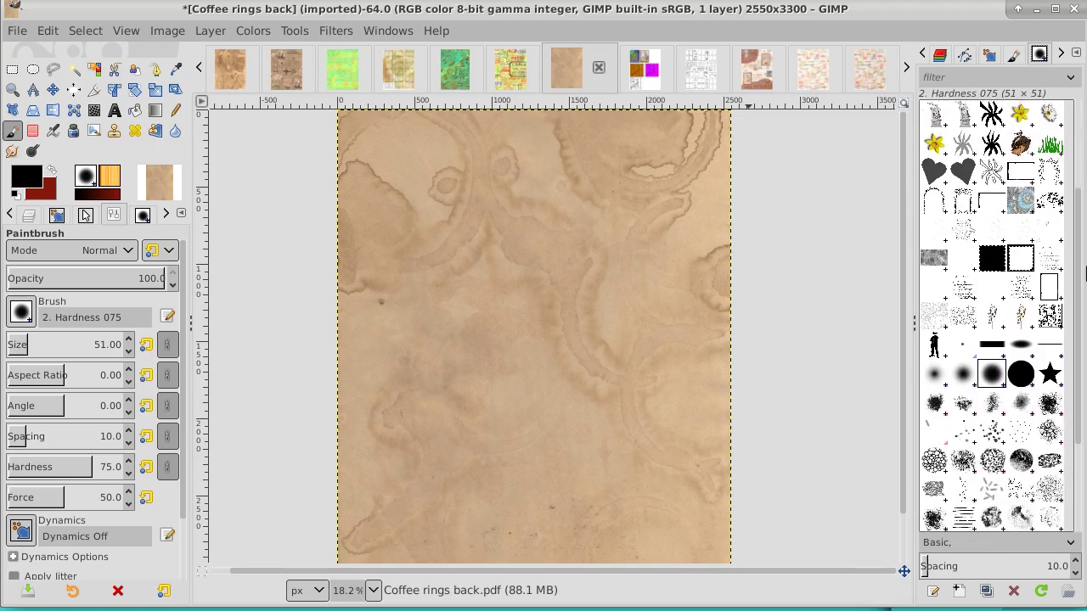
{"action": "left_click", "coordinate": [1050, 303]}
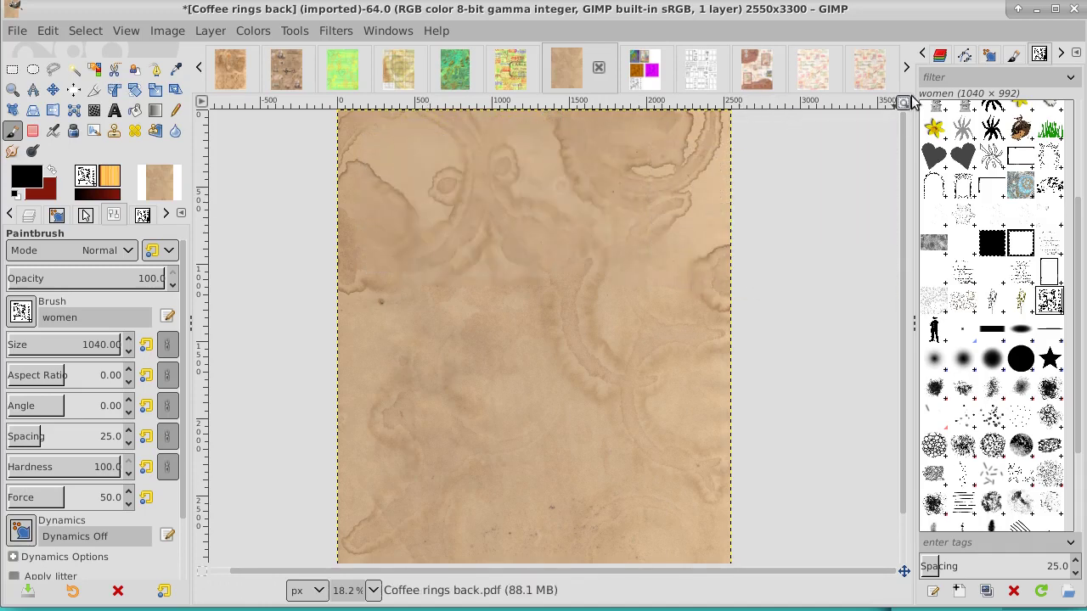
{"action": "left_click", "coordinate": [922, 53]}
{"action": "left_click", "coordinate": [922, 53]}
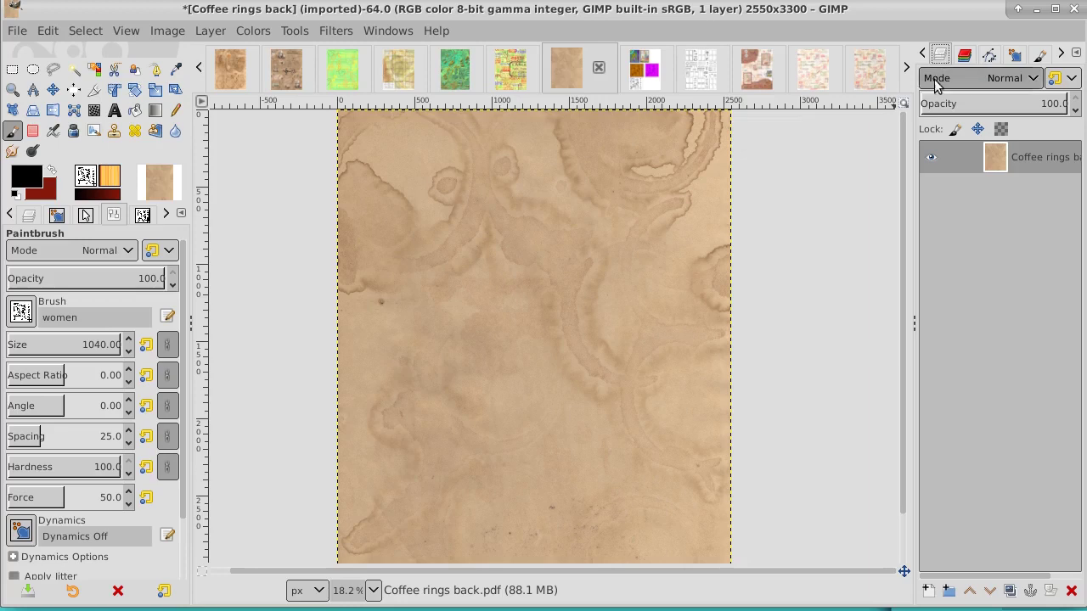
Step: Add a new transparent layer and stamp the WOMEN card in black at top-left
{"action": "left_click", "coordinate": [929, 594]}
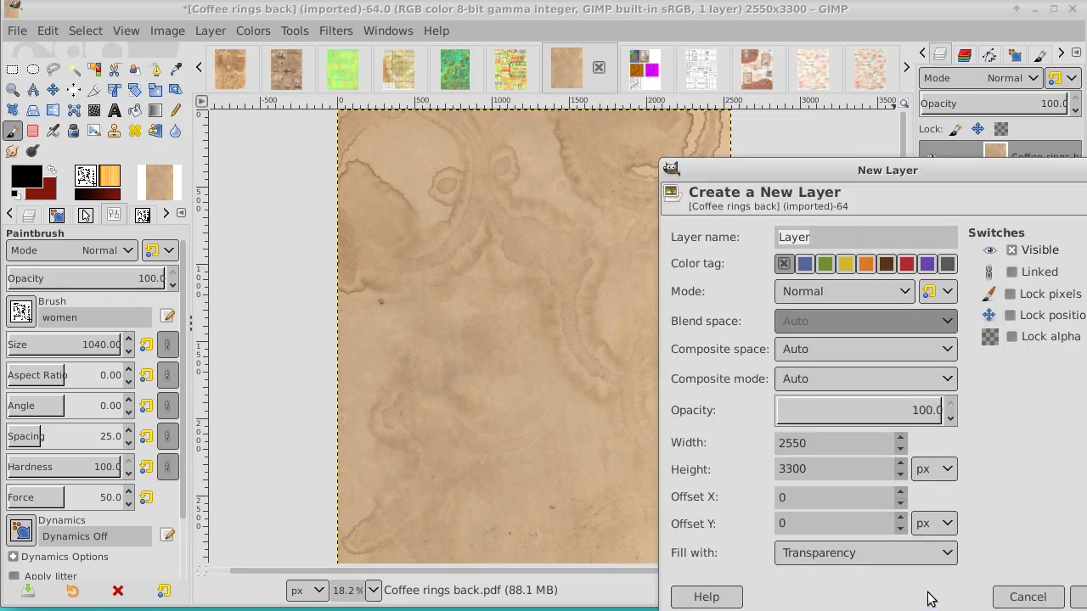
{"action": "left_click", "coordinate": [1076, 595]}
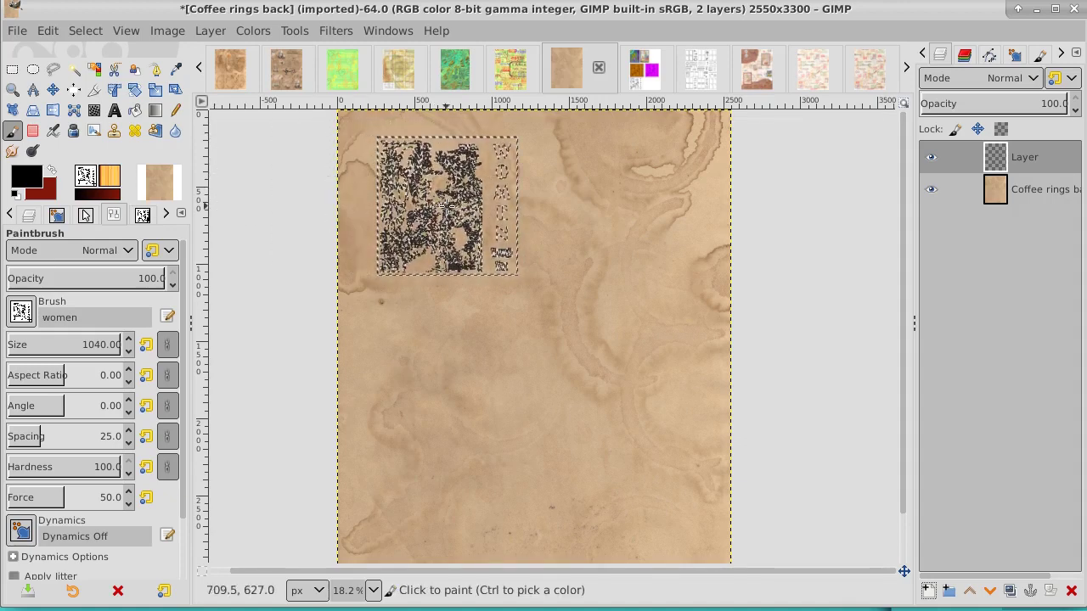
{"action": "left_click", "coordinate": [447, 205]}
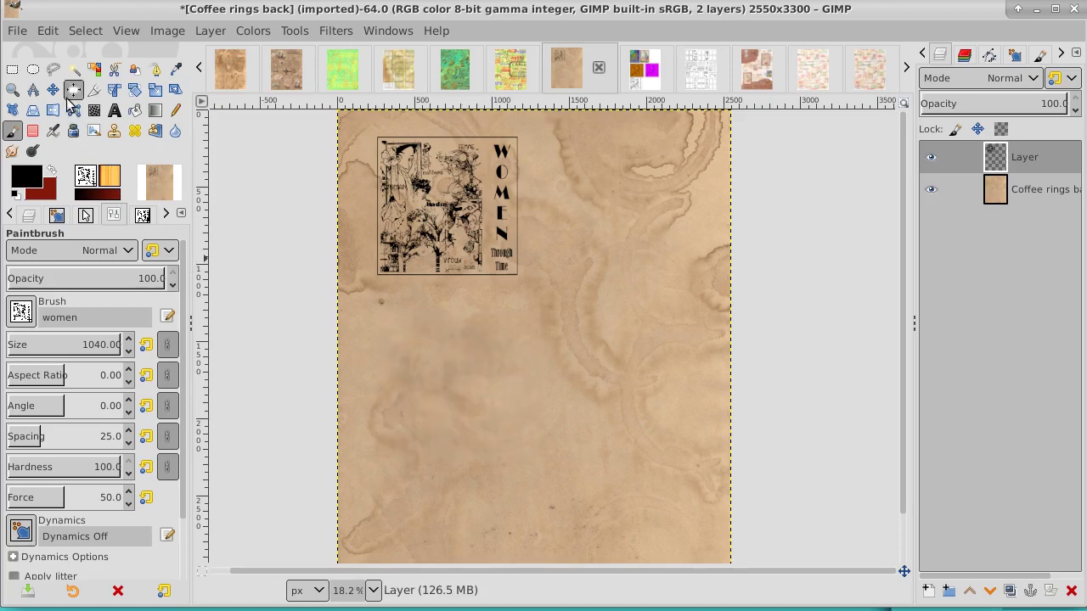
Step: Zoom out to 12.5%, then zoom in on the stamp card at 66.7%
{"action": "left_click", "coordinate": [12, 90]}
{"action": "left_click", "coordinate": [499, 264]}
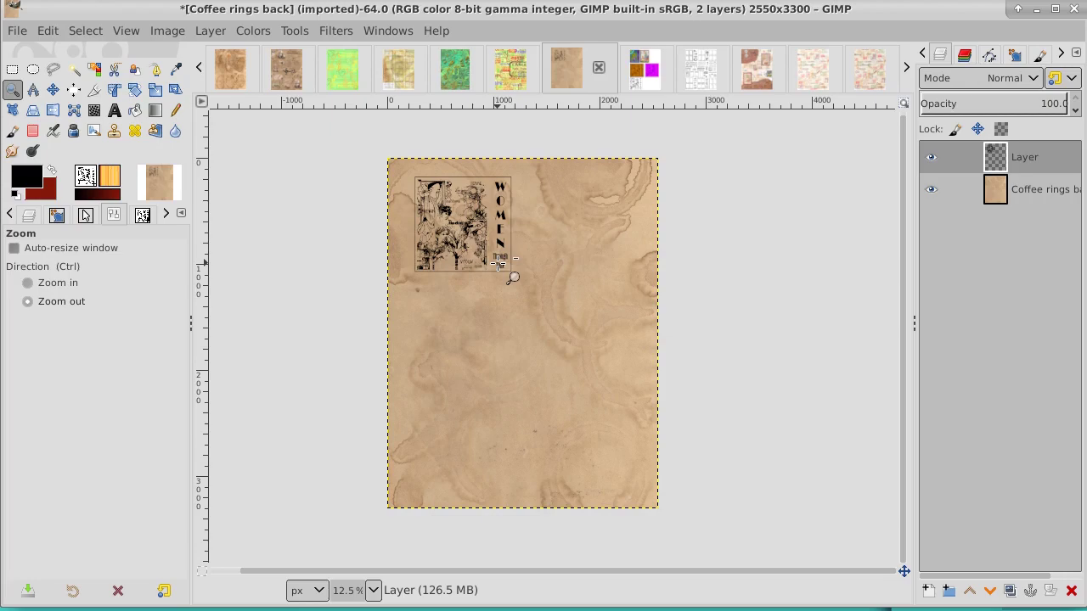
{"action": "left_click", "coordinate": [500, 264]}
Step: Zoom to 100% on the lettering, back to 66.7%, and scroll to the WOMEN letters
{"action": "left_click", "coordinate": [499, 264]}
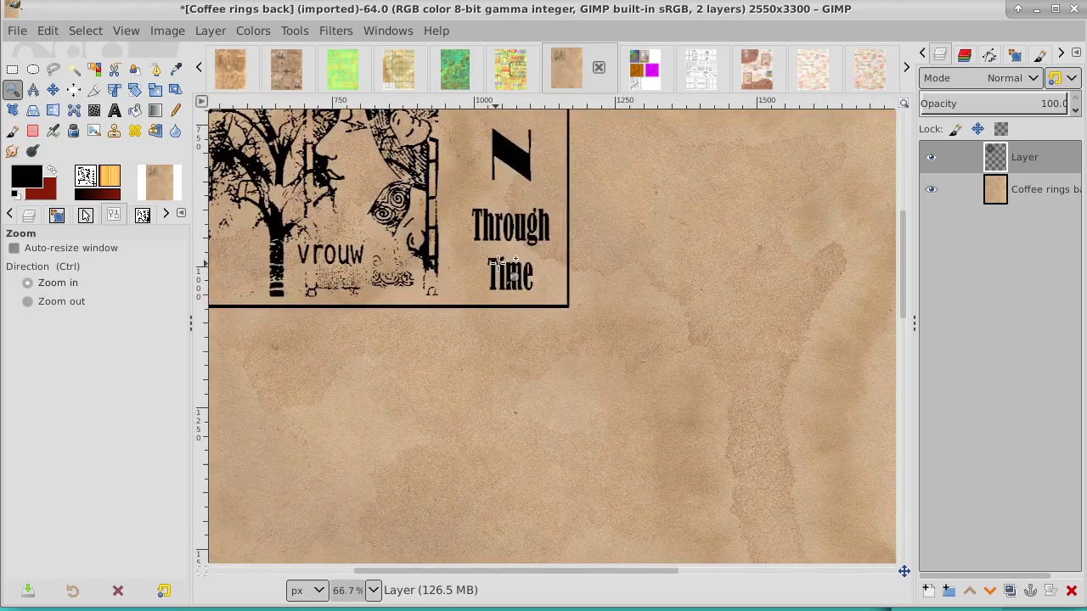
{"action": "left_click", "coordinate": [500, 264]}
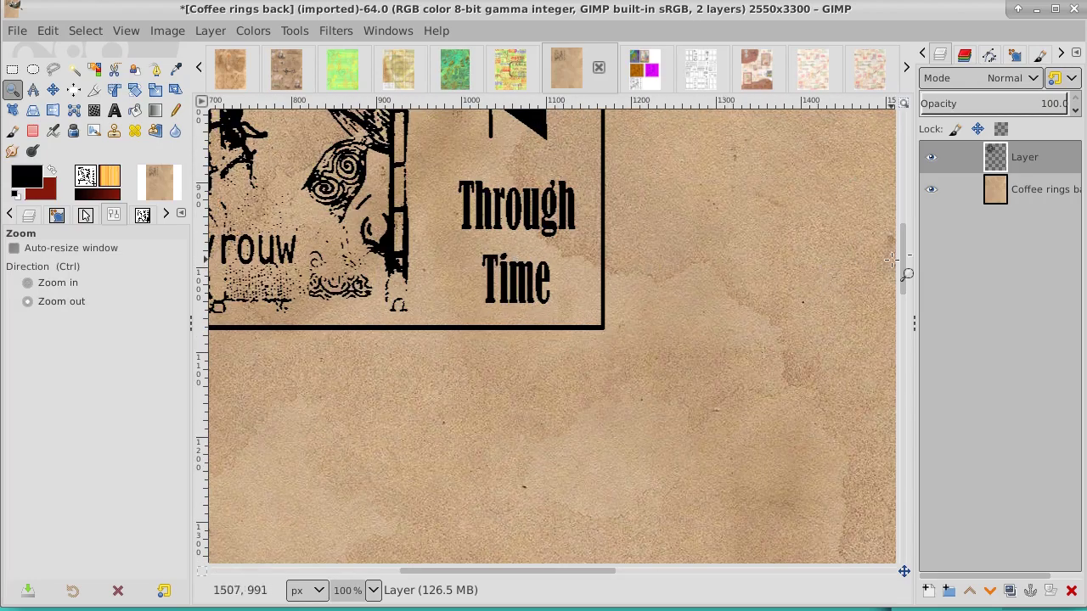
{"action": "mouse_move", "coordinate": [903, 257]}
{"action": "left_mouse_down"}
{"action": "mouse_move", "coordinate": [889, 157]}
{"action": "mouse_move", "coordinate": [890, 231]}
{"action": "left_mouse_up"}
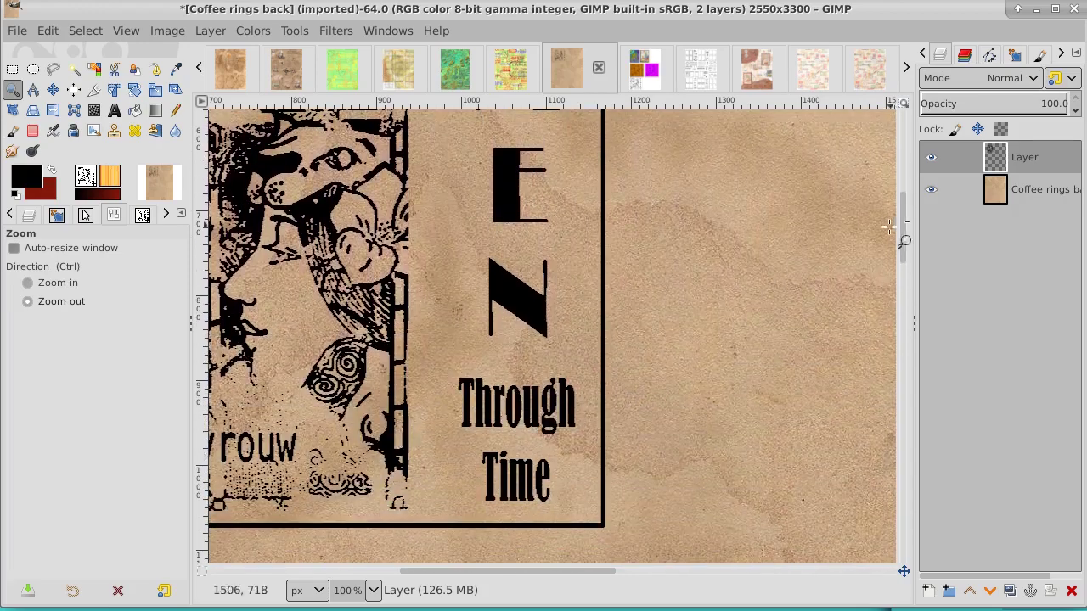
{"action": "left_click", "coordinate": [719, 248]}
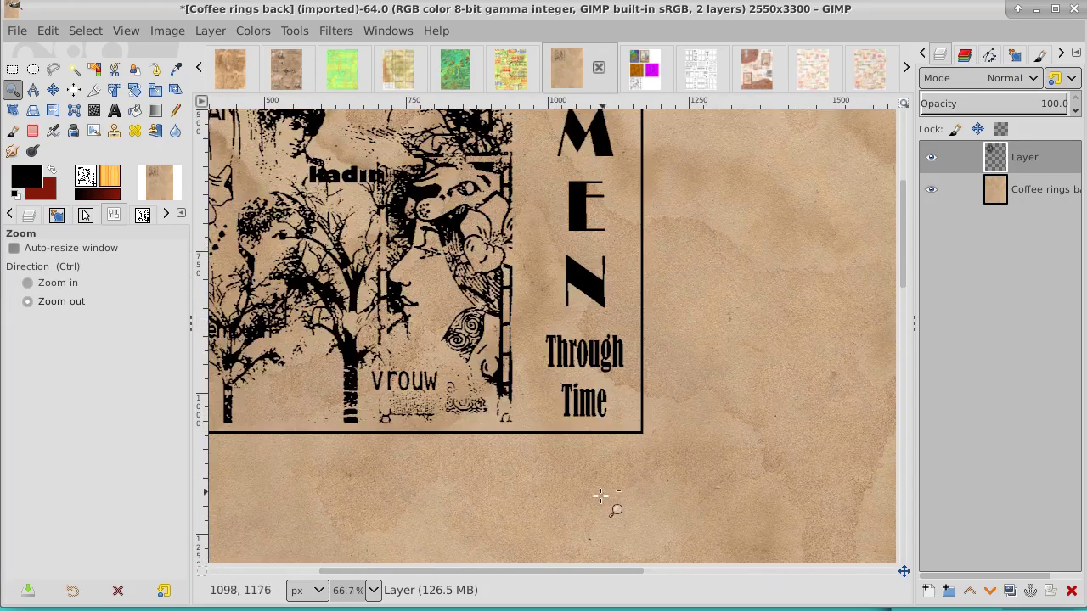
{"action": "left_click_drag", "start_coordinate": [566, 572], "coordinate": [460, 572]}
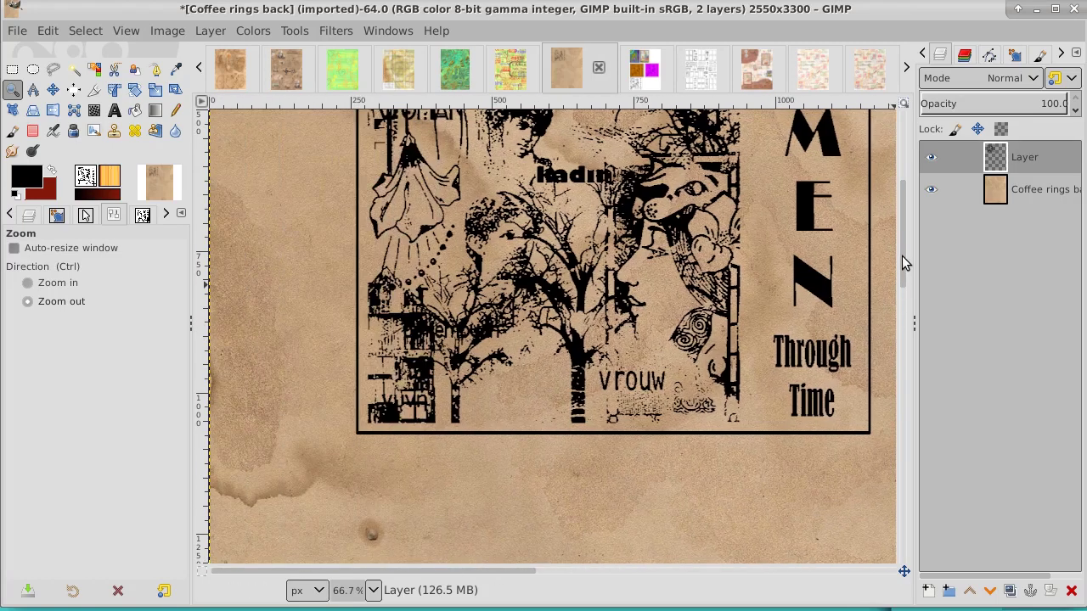
{"action": "left_click_drag", "start_coordinate": [903, 265], "coordinate": [901, 207]}
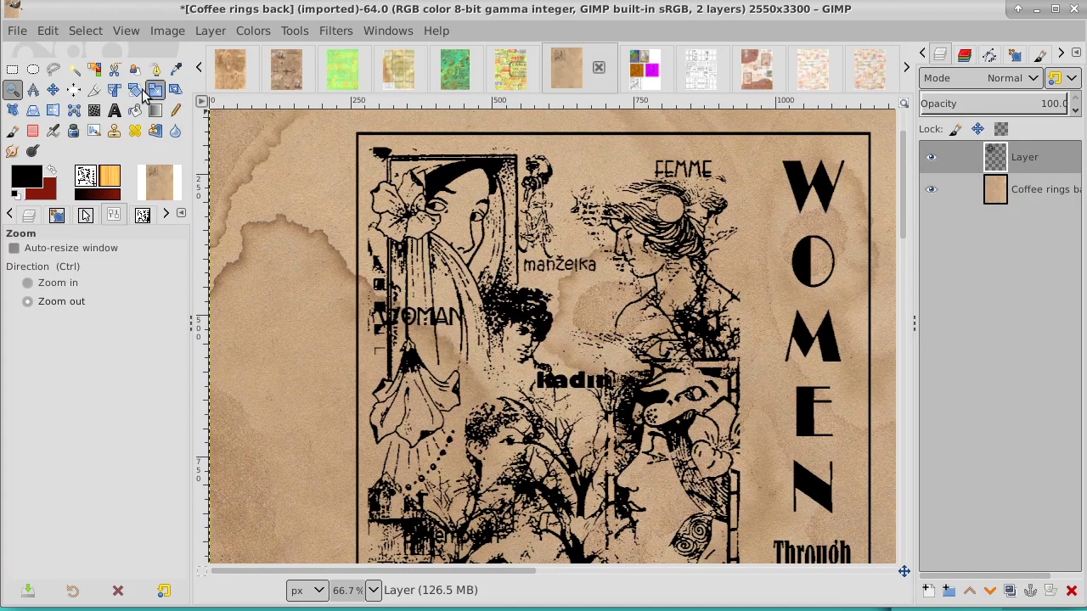
Step: Add a new transparent layer, Layer #1, and clear the current selection
{"action": "left_click", "coordinate": [73, 72]}
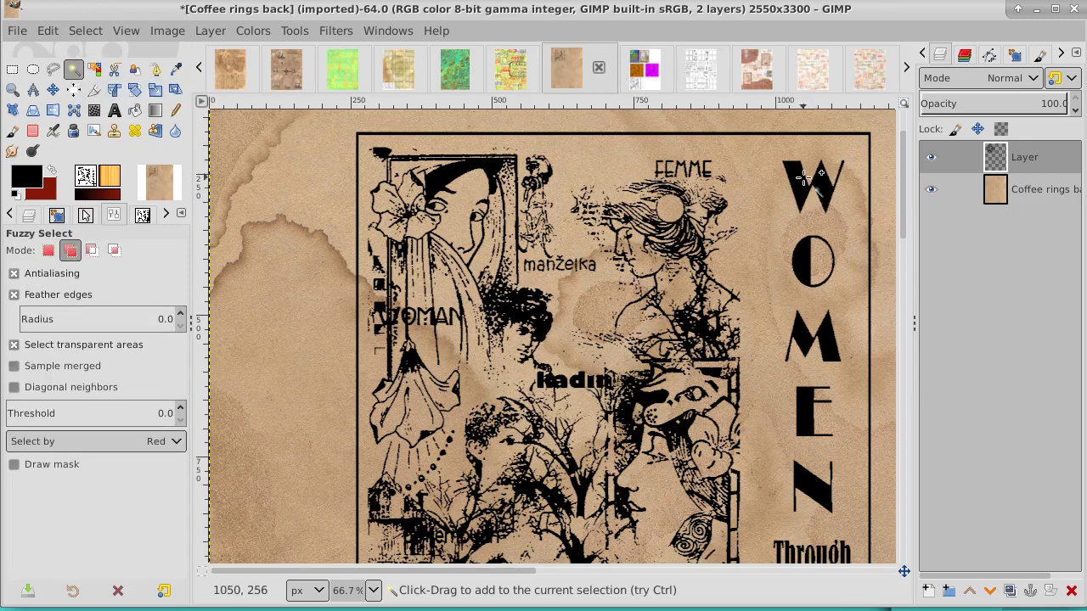
{"action": "left_click", "coordinate": [928, 590]}
{"action": "left_click", "coordinate": [1077, 597]}
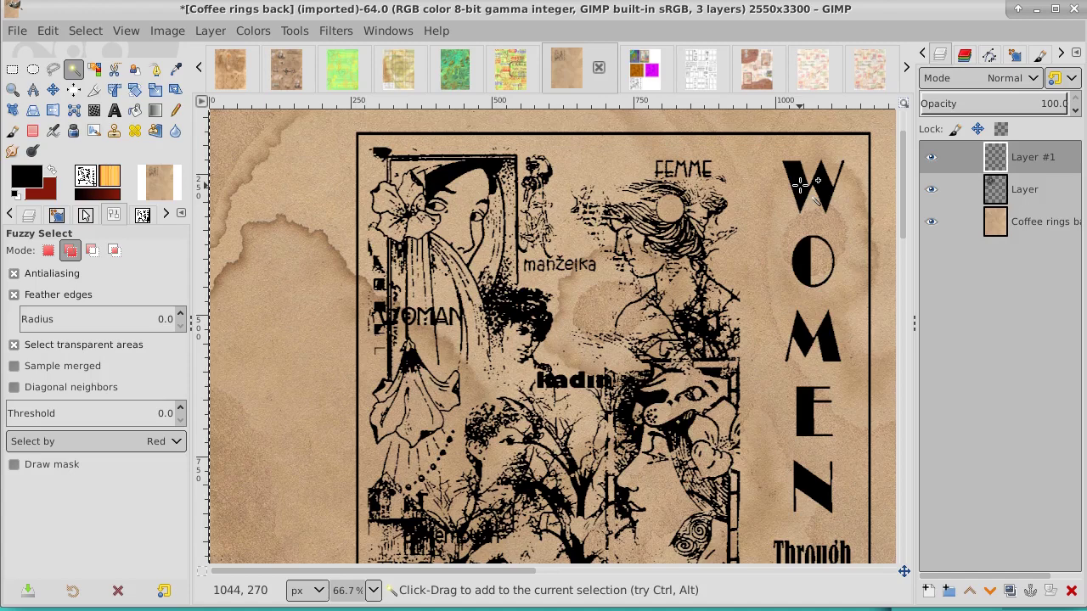
{"action": "left_click", "coordinate": [85, 32]}
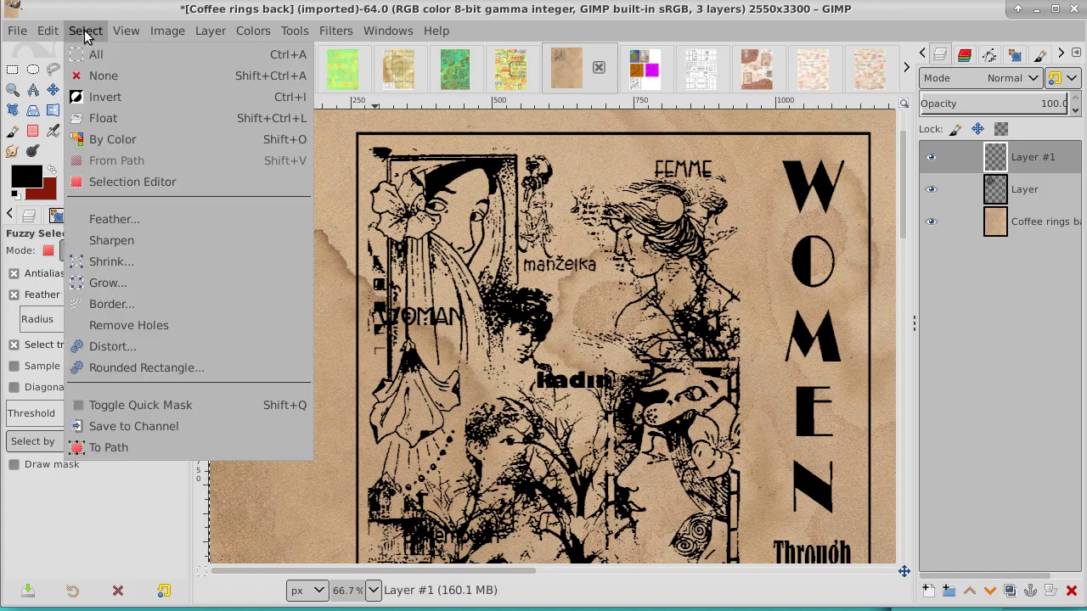
{"action": "left_click", "coordinate": [103, 75]}
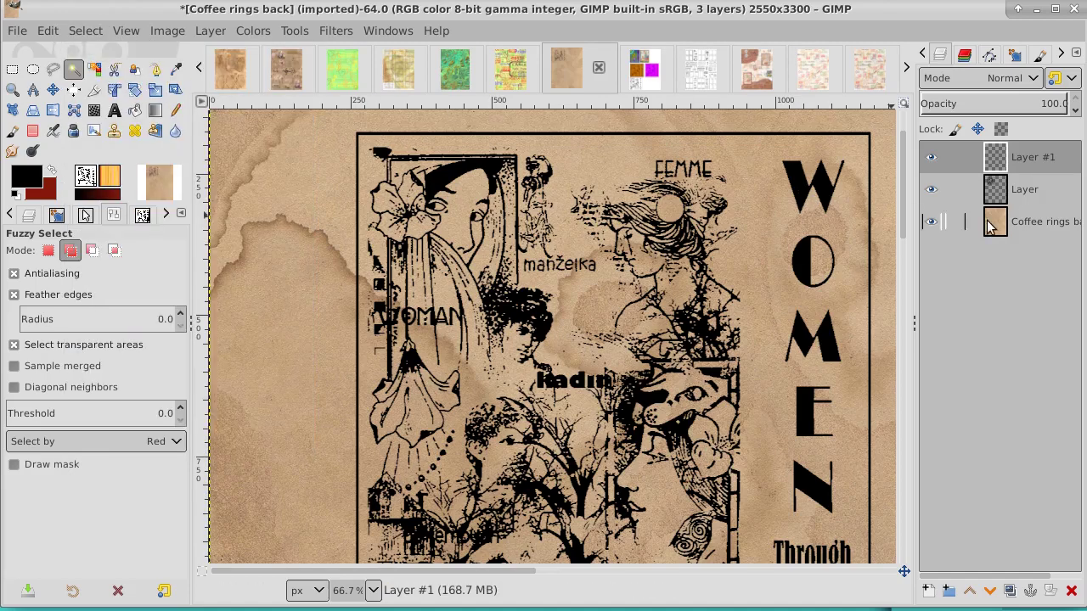
Step: On the stamp artwork layer, fuzzy-select the W, O, M, E and N letters
{"action": "left_click", "coordinate": [1031, 189]}
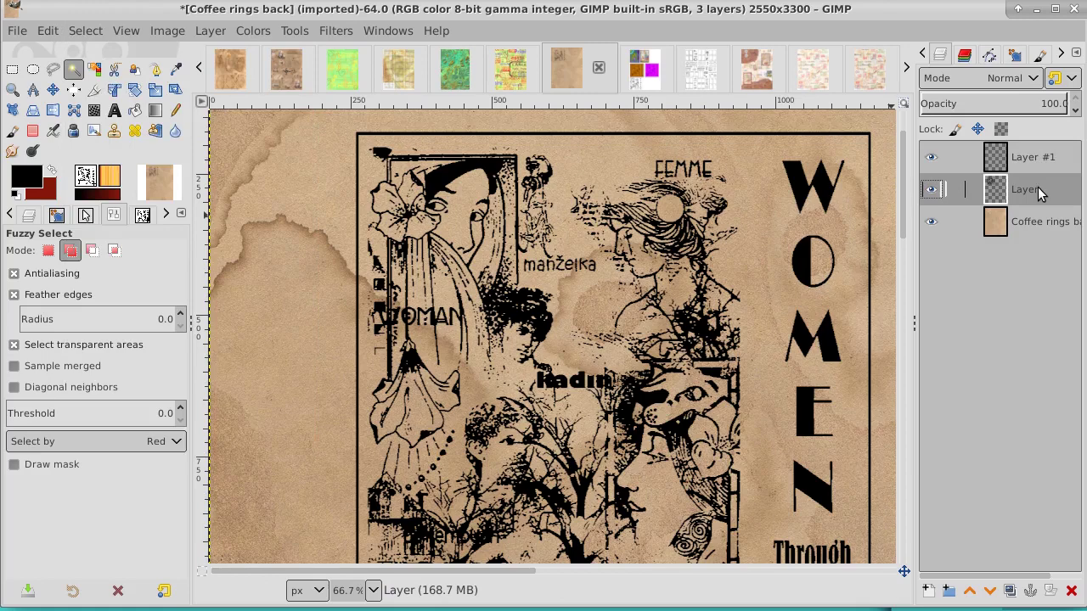
{"action": "left_click", "coordinate": [798, 180]}
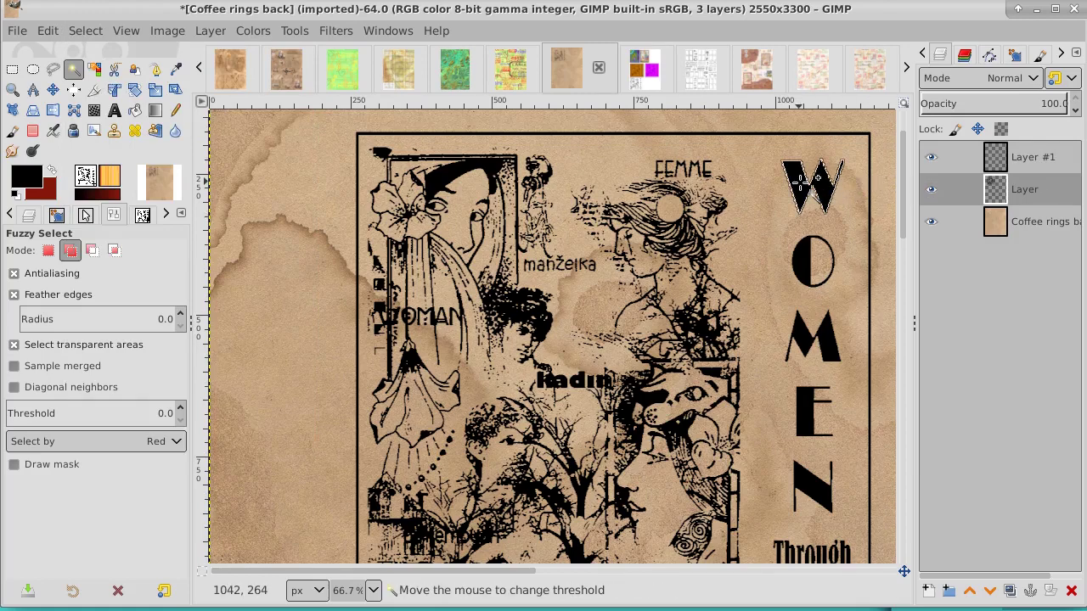
{"action": "left_click", "coordinate": [805, 292]}
{"action": "left_click", "coordinate": [804, 356]}
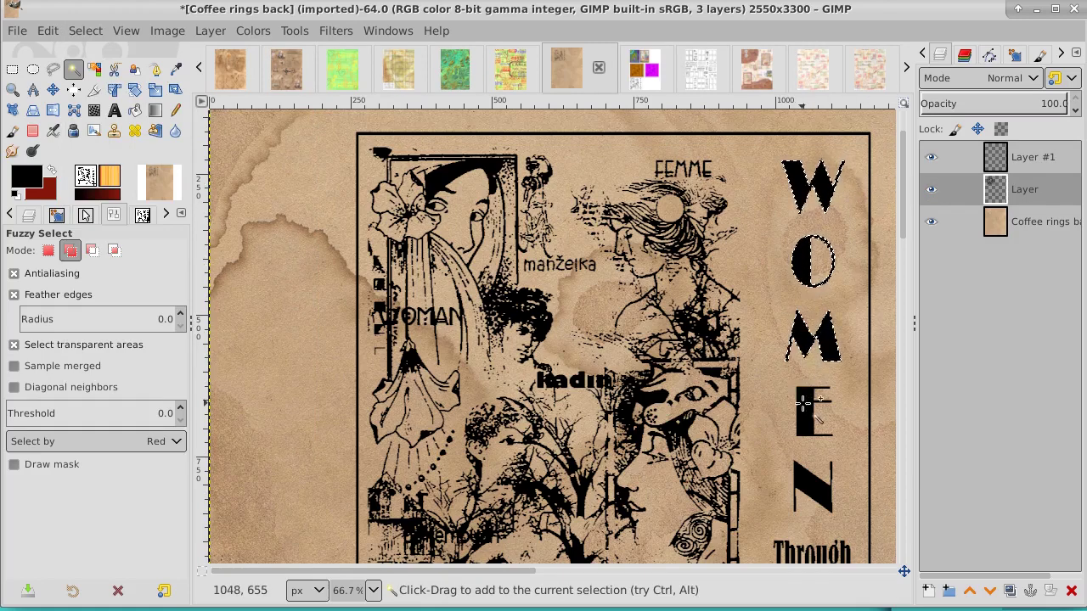
{"action": "left_click", "coordinate": [803, 438]}
{"action": "left_click", "coordinate": [817, 486]}
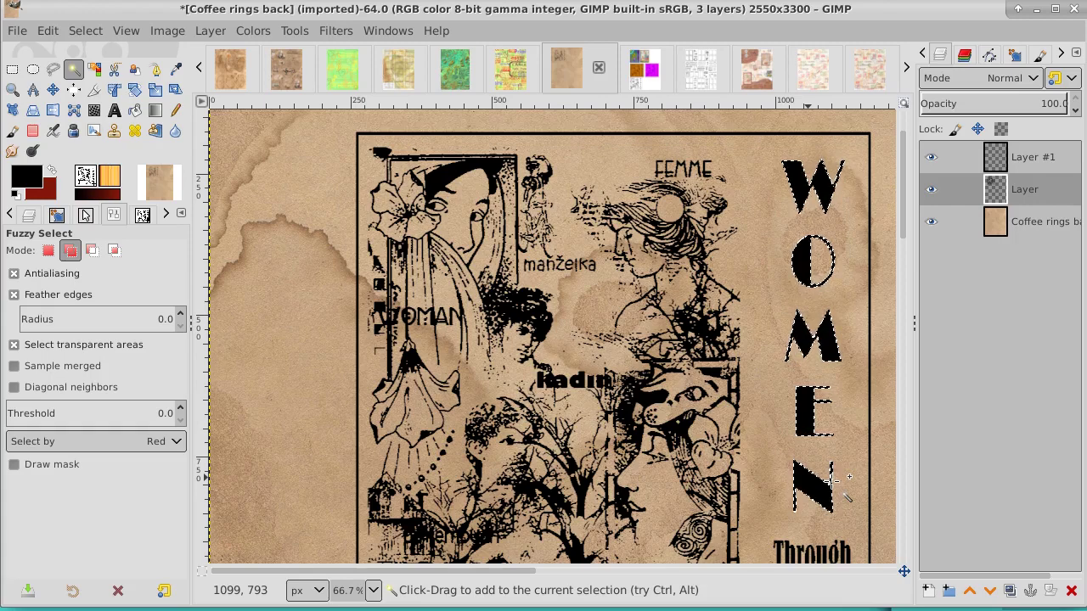
Step: Set dark red as the foreground colour and bucket-fill the O, M, E and N letters
{"action": "left_click", "coordinate": [52, 171]}
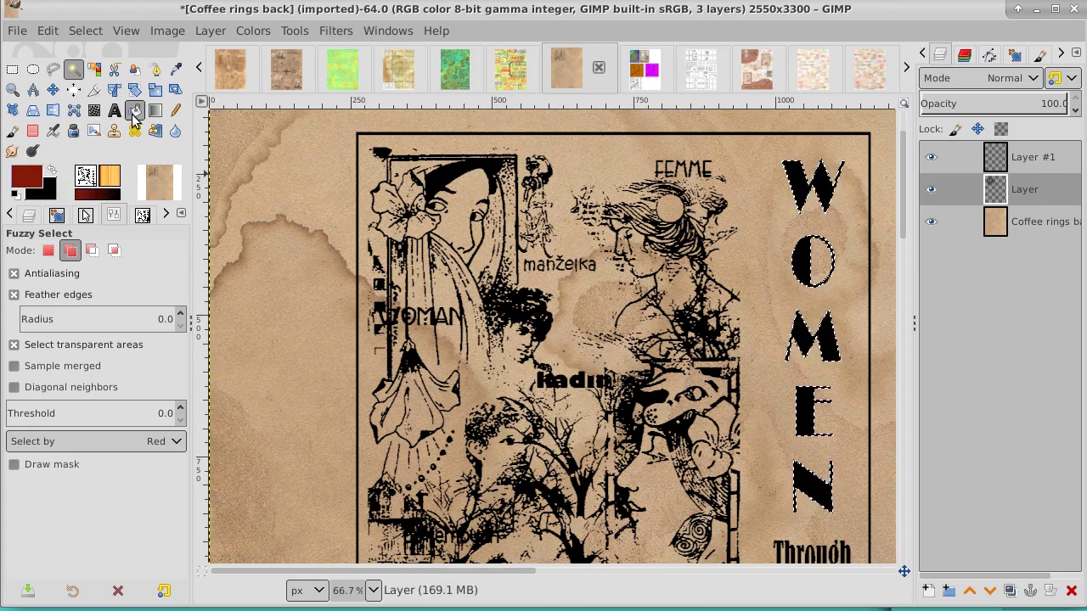
{"action": "left_click", "coordinate": [135, 111]}
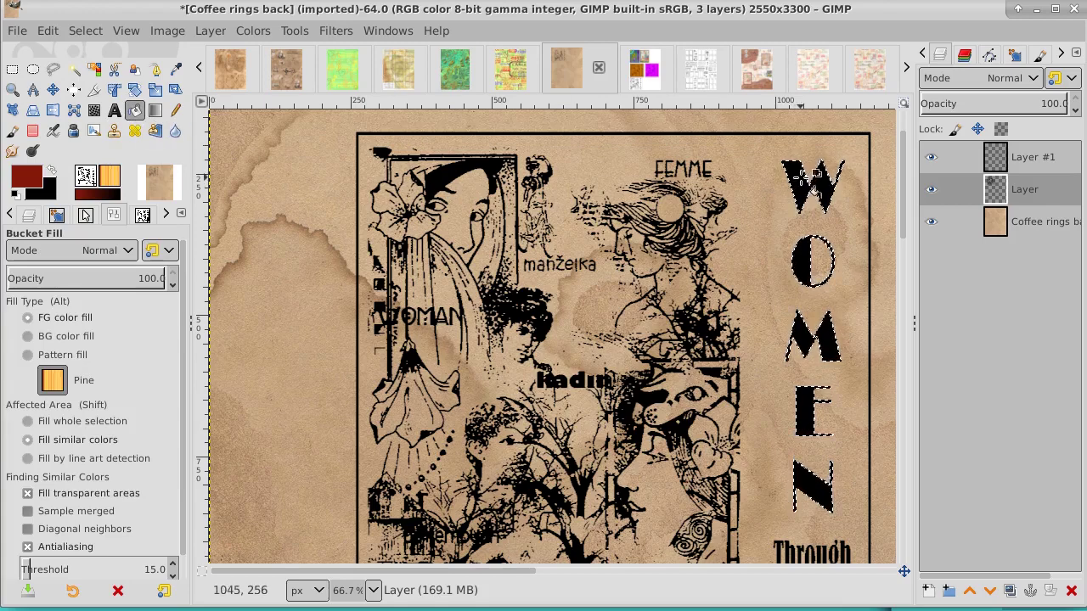
{"action": "left_click", "coordinate": [816, 276]}
{"action": "left_click", "coordinate": [805, 344]}
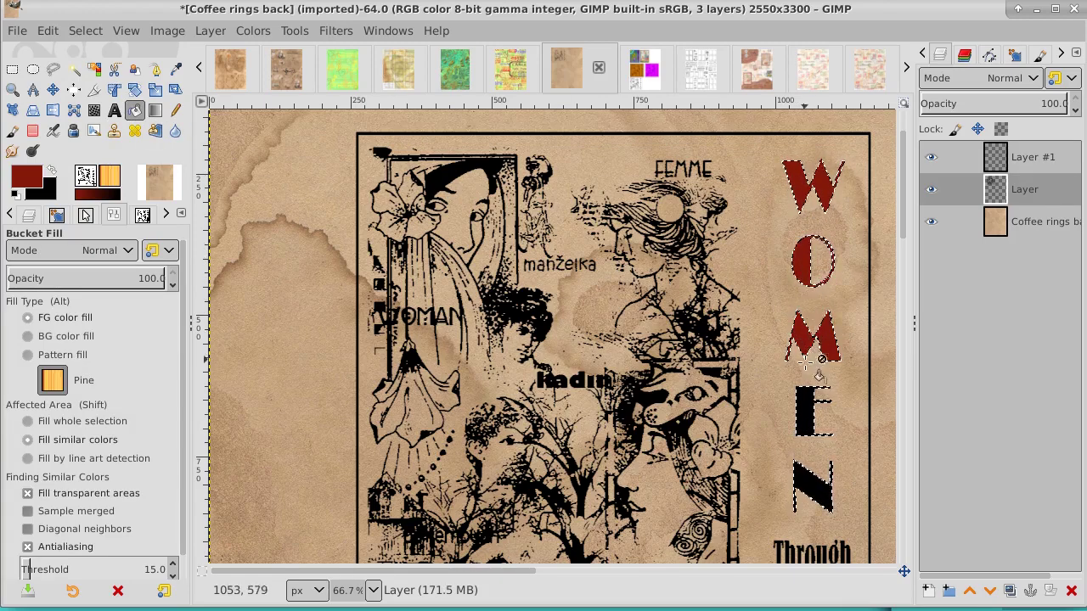
{"action": "left_click", "coordinate": [805, 411]}
{"action": "left_click", "coordinate": [811, 484]}
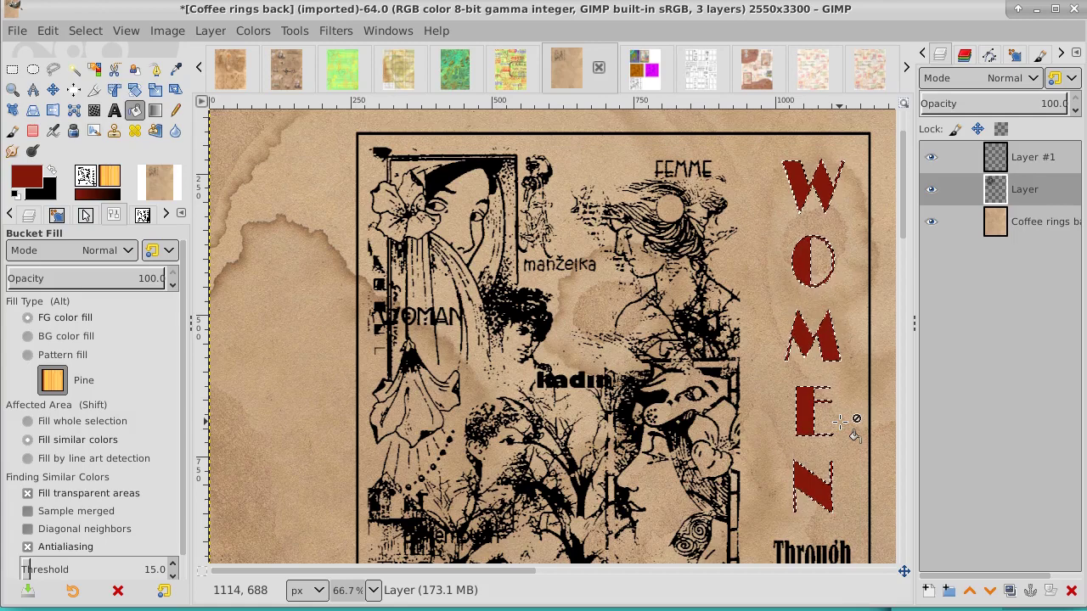
Step: Undo the wrong-layer fills, fill the WOMEN letters dark red on Layer #1, and deselect
{"action": "key", "text": "ctrl"}
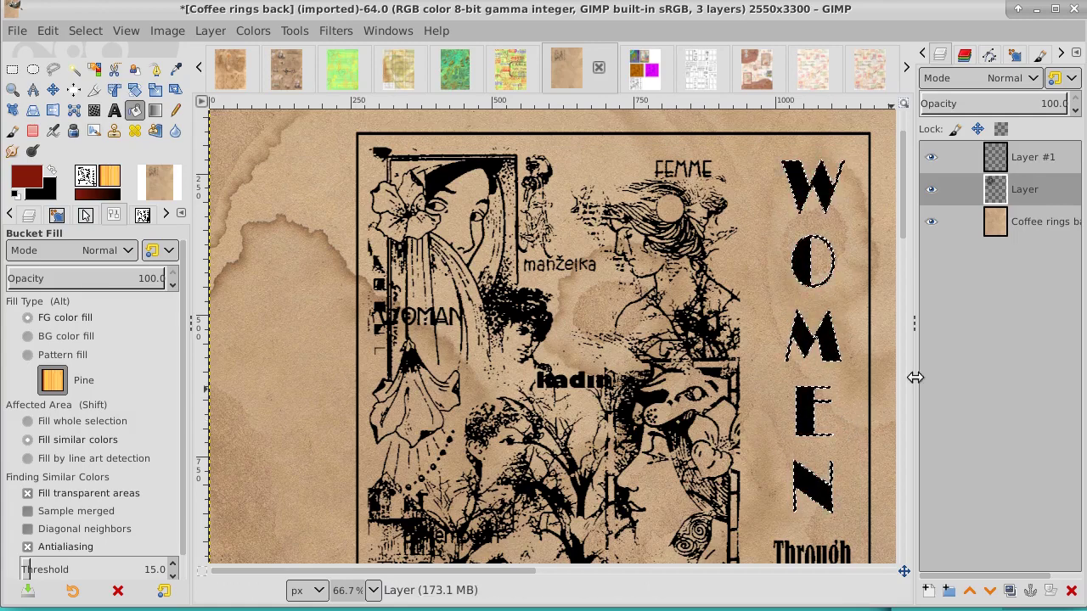
{"action": "left_click", "coordinate": [1046, 161]}
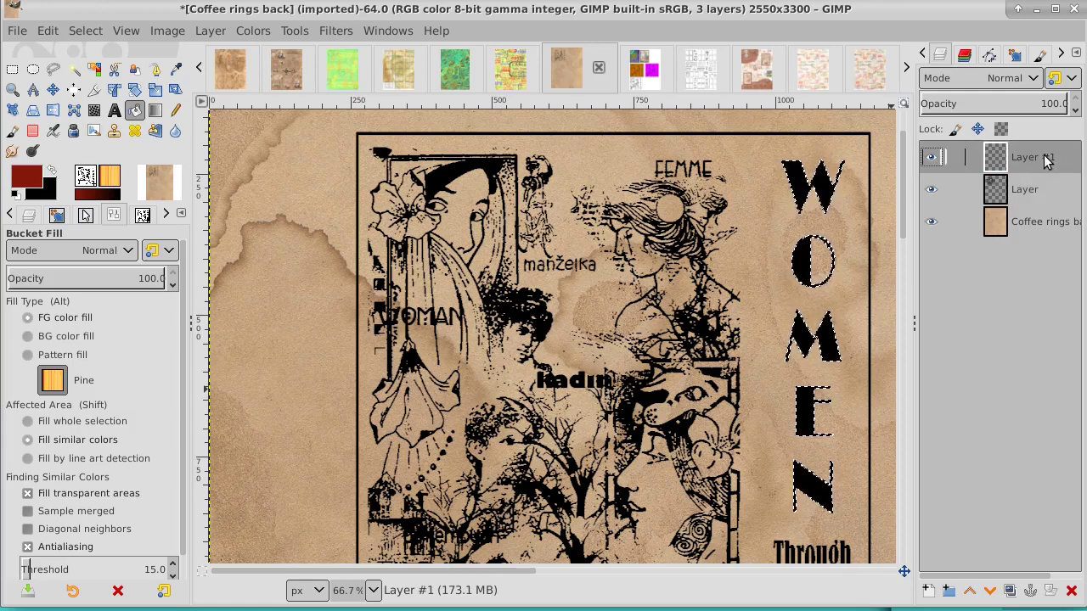
{"action": "left_click", "coordinate": [808, 172]}
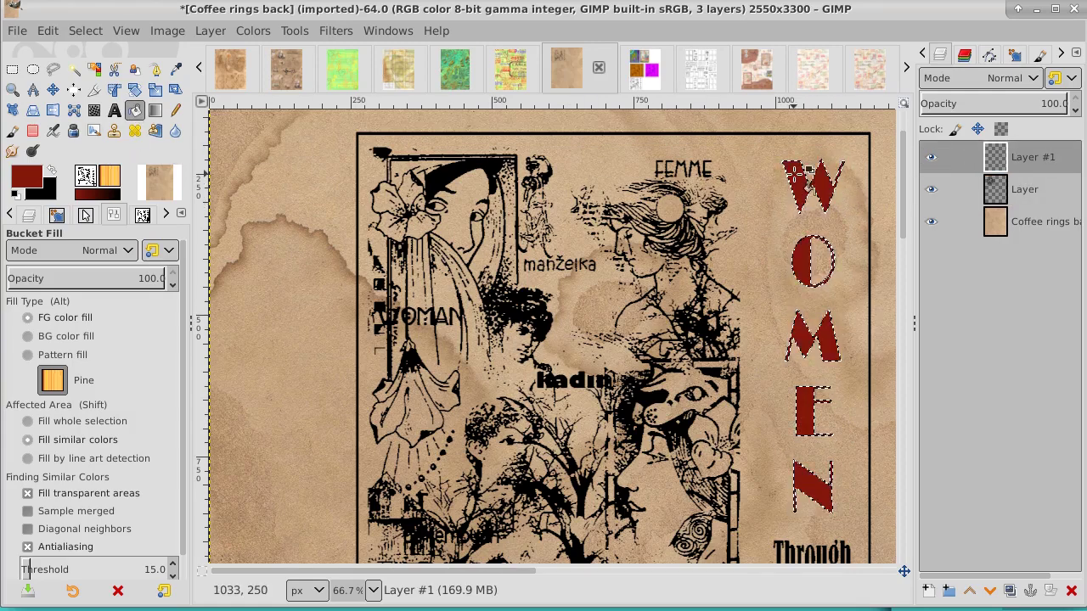
{"action": "left_click", "coordinate": [87, 32]}
{"action": "left_click", "coordinate": [101, 75]}
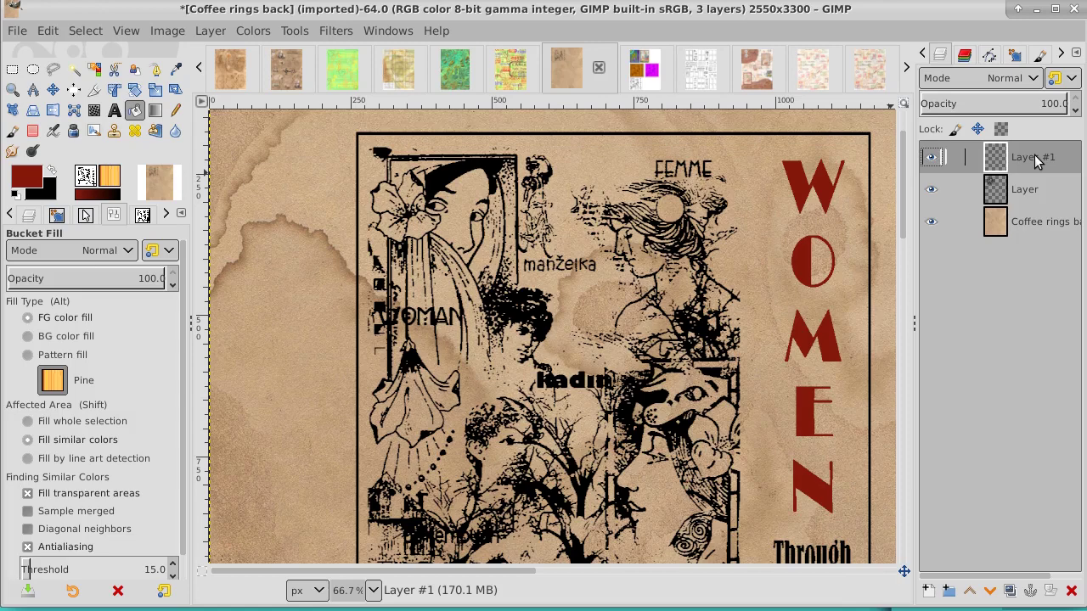
Step: Offset Layer #1's red letters with the Move tool, then reselect the stamp layer
{"action": "left_click", "coordinate": [53, 90]}
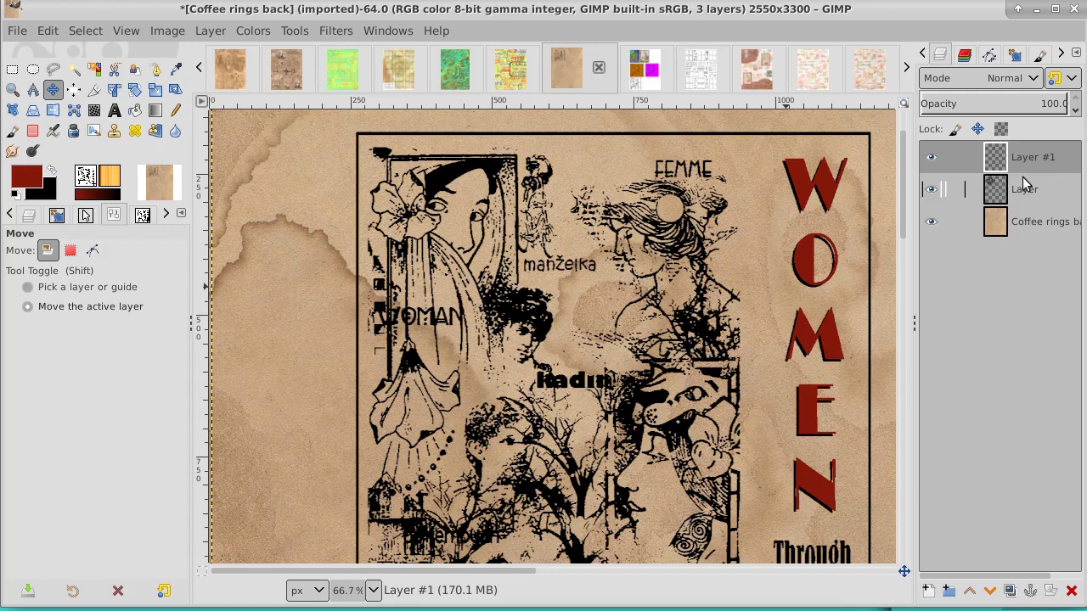
{"action": "left_click", "coordinate": [1030, 193]}
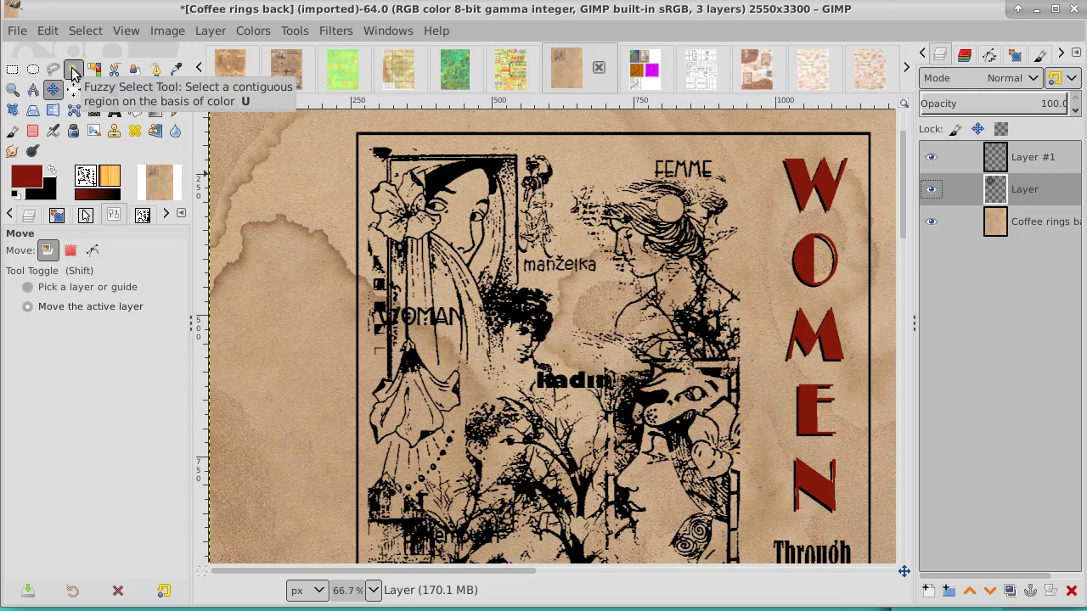
Step: Select all black line art by colour and add a new layer, Layer #2
{"action": "left_click", "coordinate": [94, 70]}
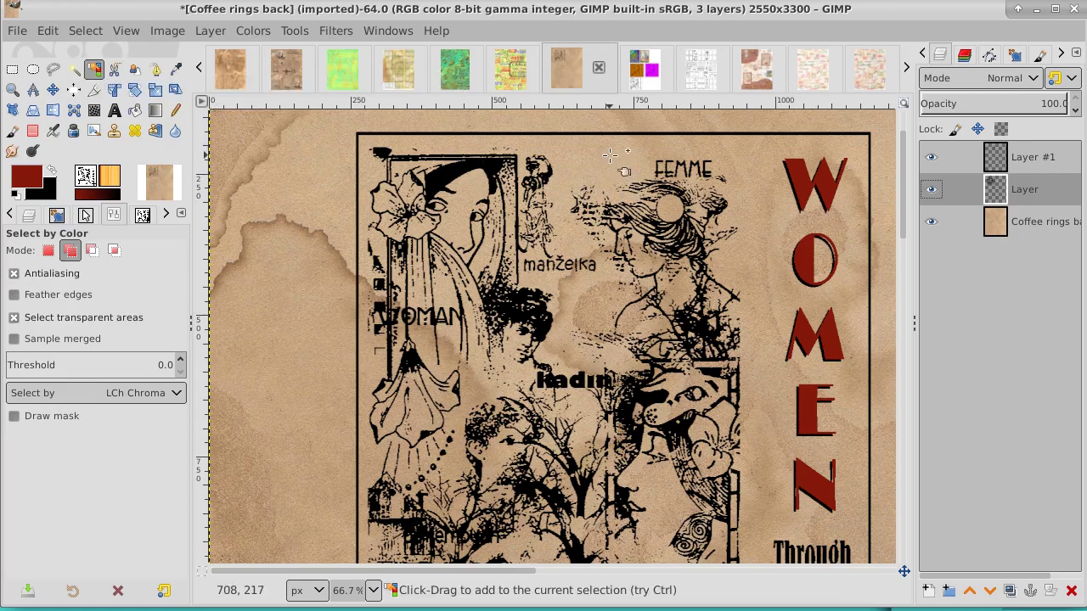
{"action": "left_click", "coordinate": [610, 155]}
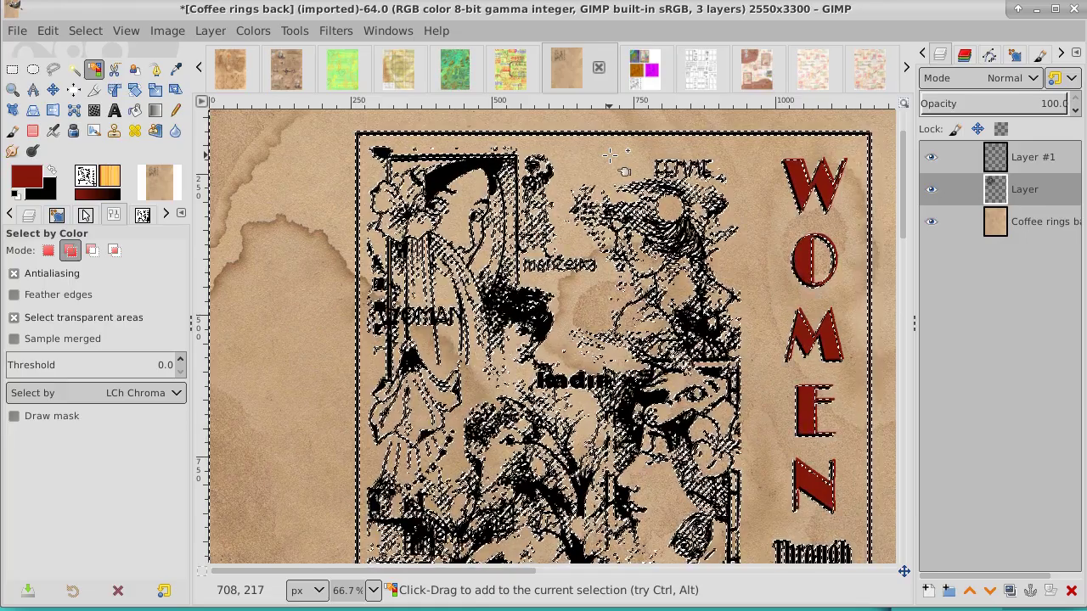
{"action": "left_click", "coordinate": [929, 592]}
{"action": "left_click", "coordinate": [929, 592]}
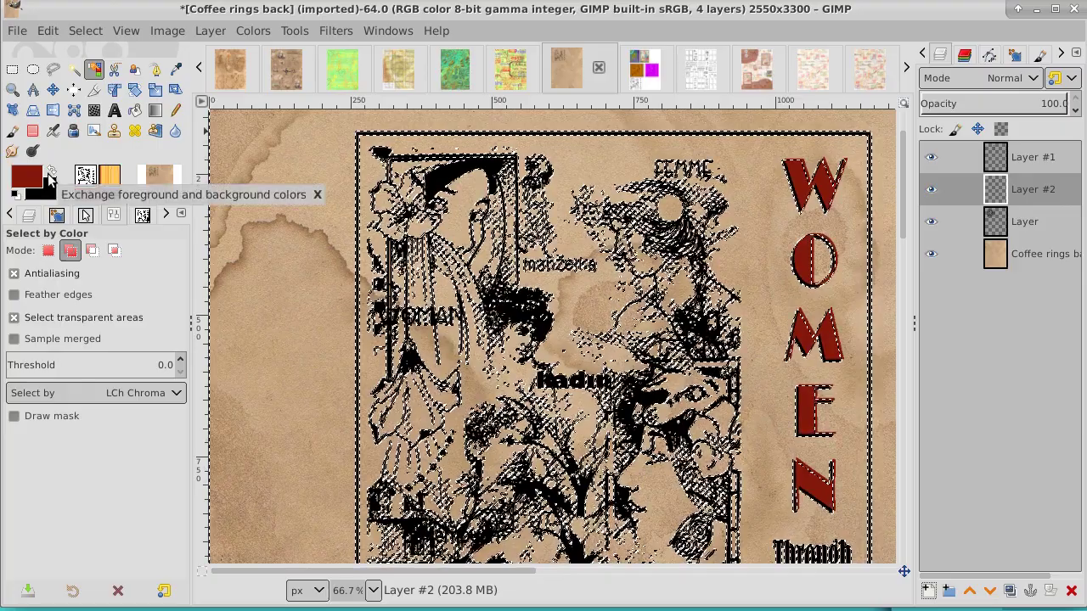
Step: Reset colours and set the foreground to near-white cream fffcf1
{"action": "left_click", "coordinate": [16, 194]}
{"action": "left_click", "coordinate": [50, 170]}
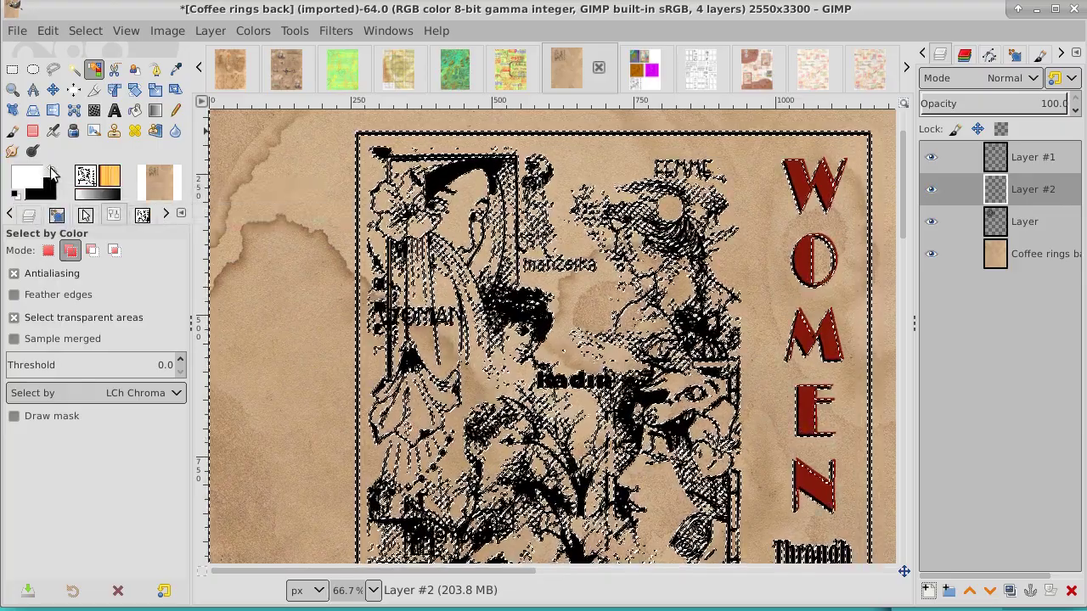
{"action": "left_click", "coordinate": [33, 175]}
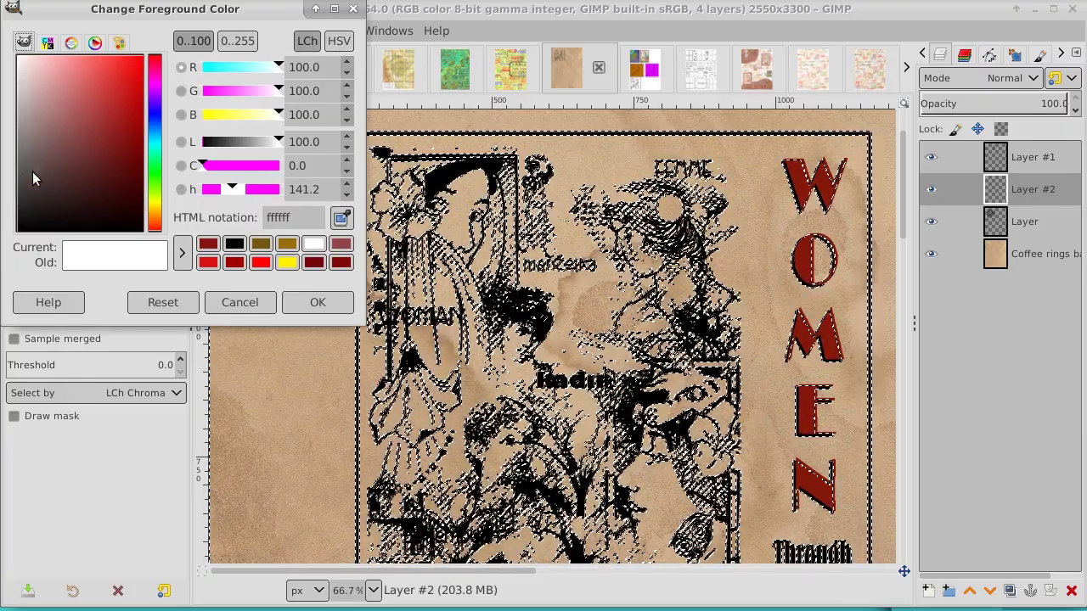
{"action": "left_click", "coordinate": [151, 204]}
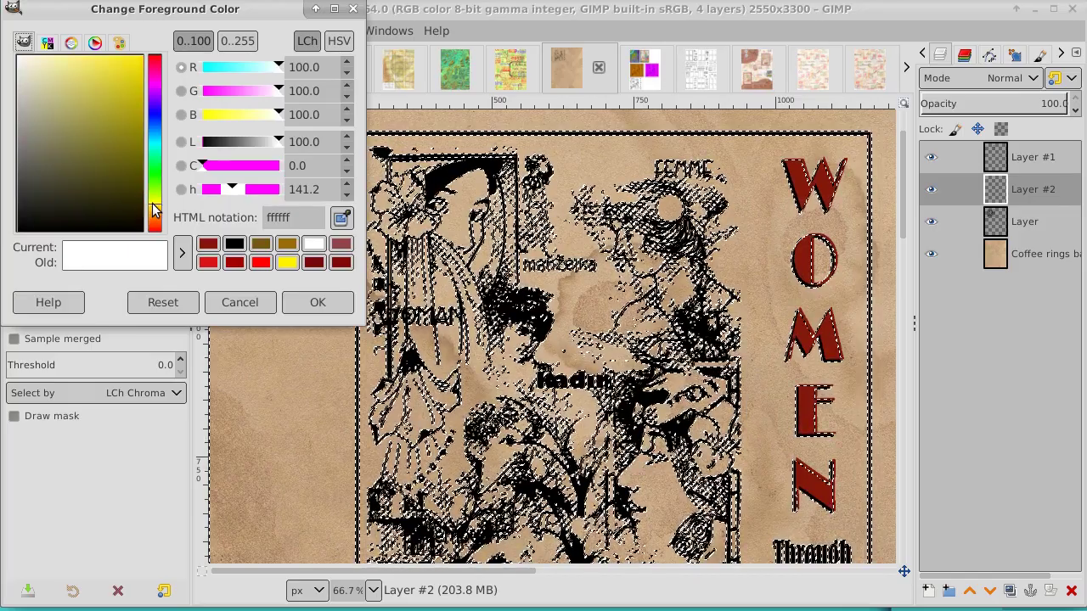
{"action": "left_click_drag", "start_coordinate": [43, 133], "coordinate": [23, 68]}
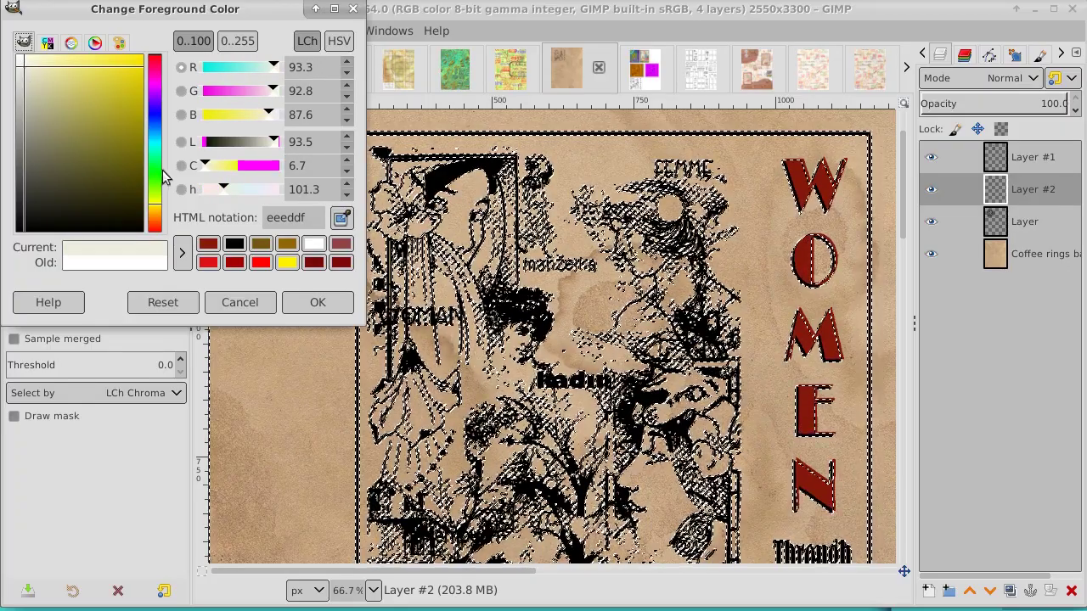
{"action": "left_click_drag", "start_coordinate": [155, 213], "coordinate": [156, 214]}
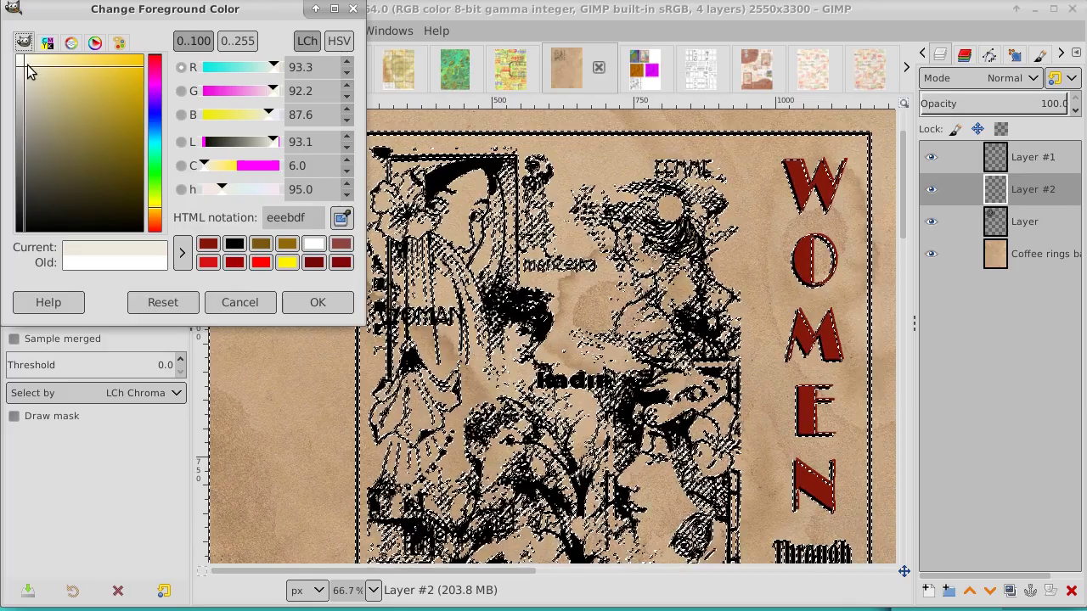
{"action": "left_click_drag", "start_coordinate": [26, 69], "coordinate": [25, 59]}
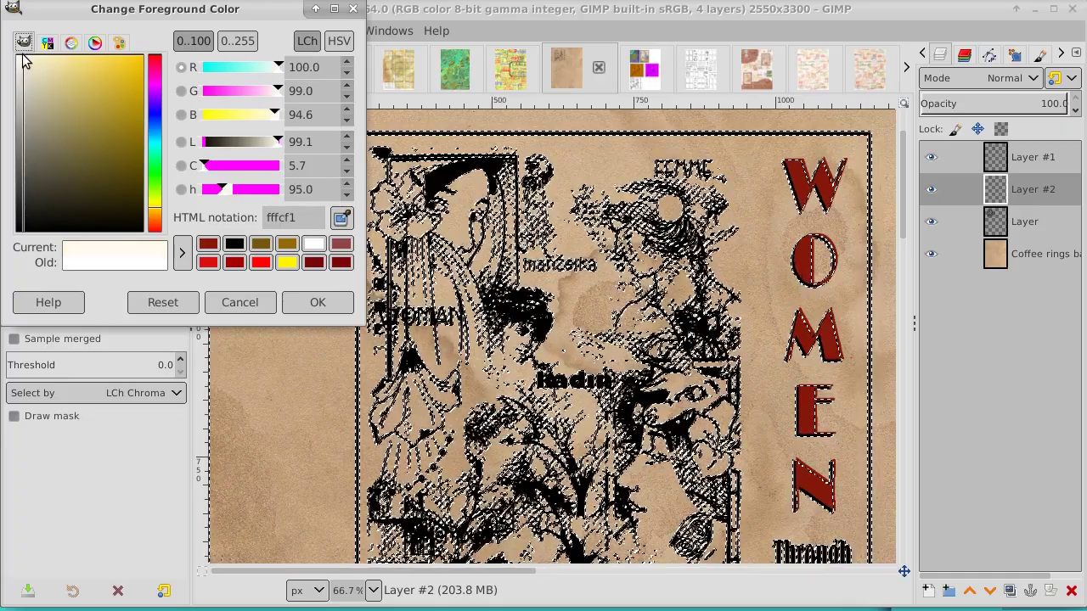
{"action": "left_click", "coordinate": [311, 304]}
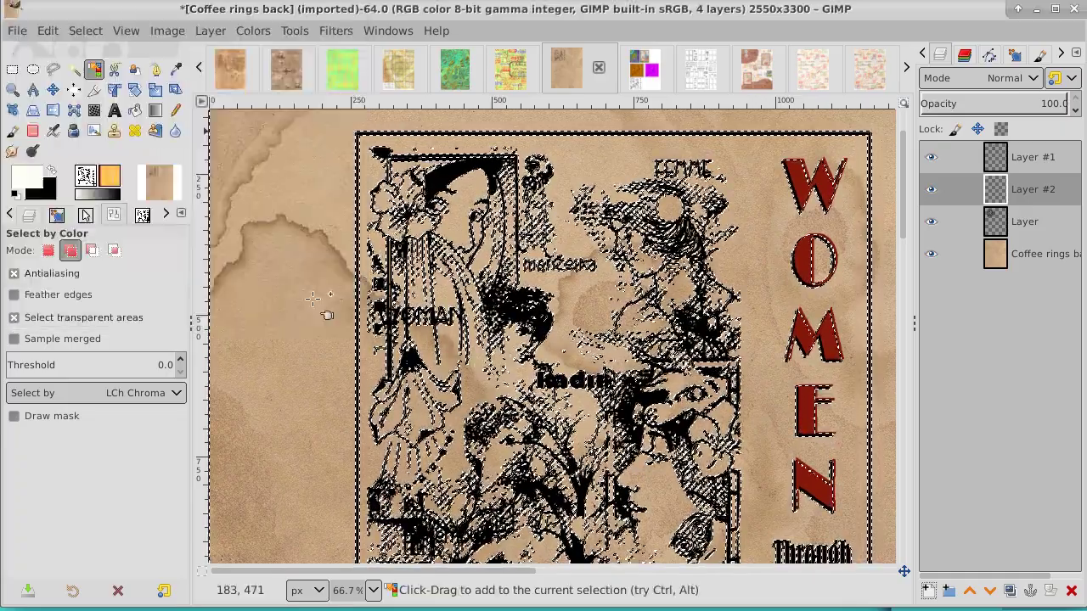
Step: Undo a cream fill of the selection, then bucket-fill a new Layer #3 with cream
{"action": "left_click", "coordinate": [135, 109]}
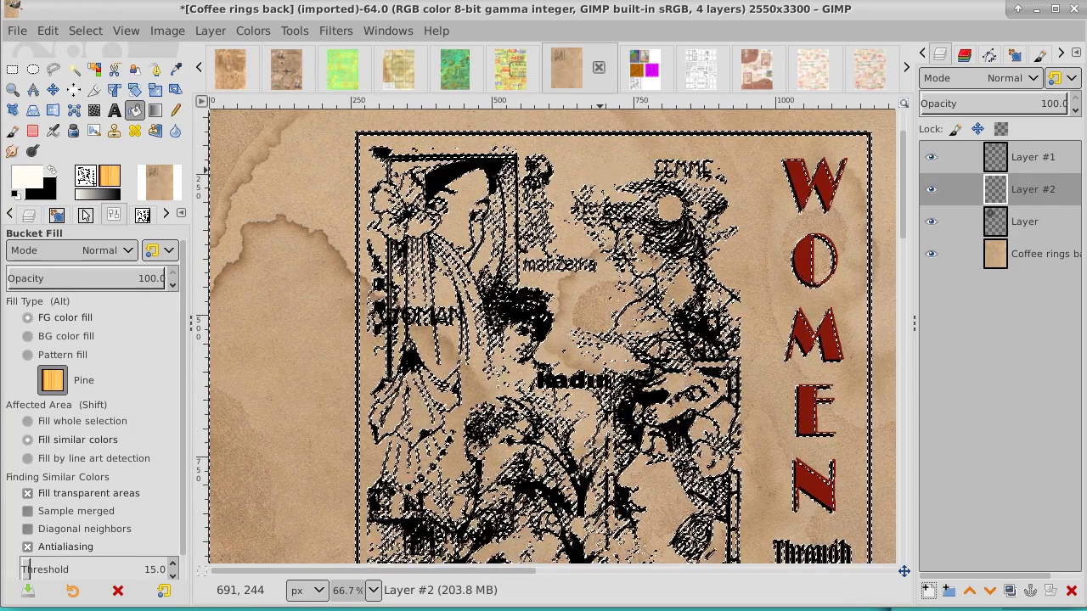
{"action": "left_click", "coordinate": [600, 170]}
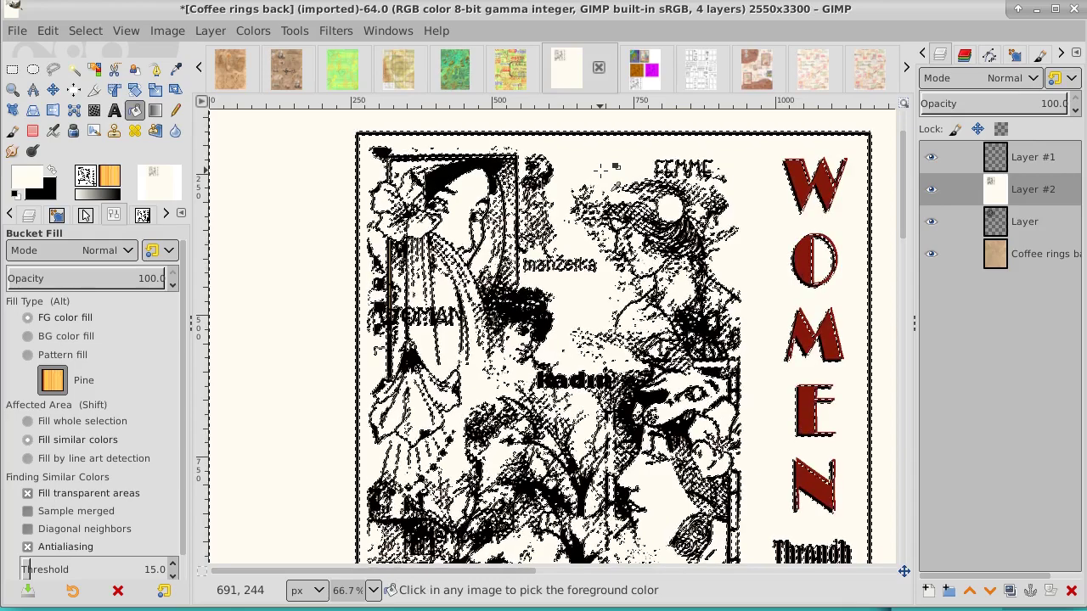
{"action": "key", "text": "ctrl+z"}
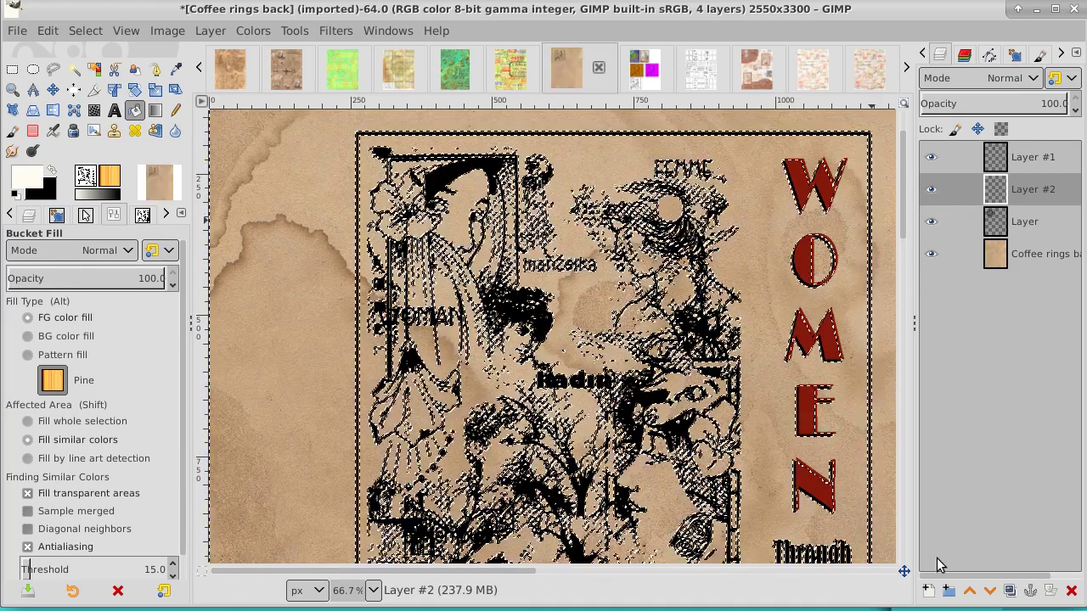
{"action": "left_click", "coordinate": [928, 591]}
{"action": "key", "text": "Return"}
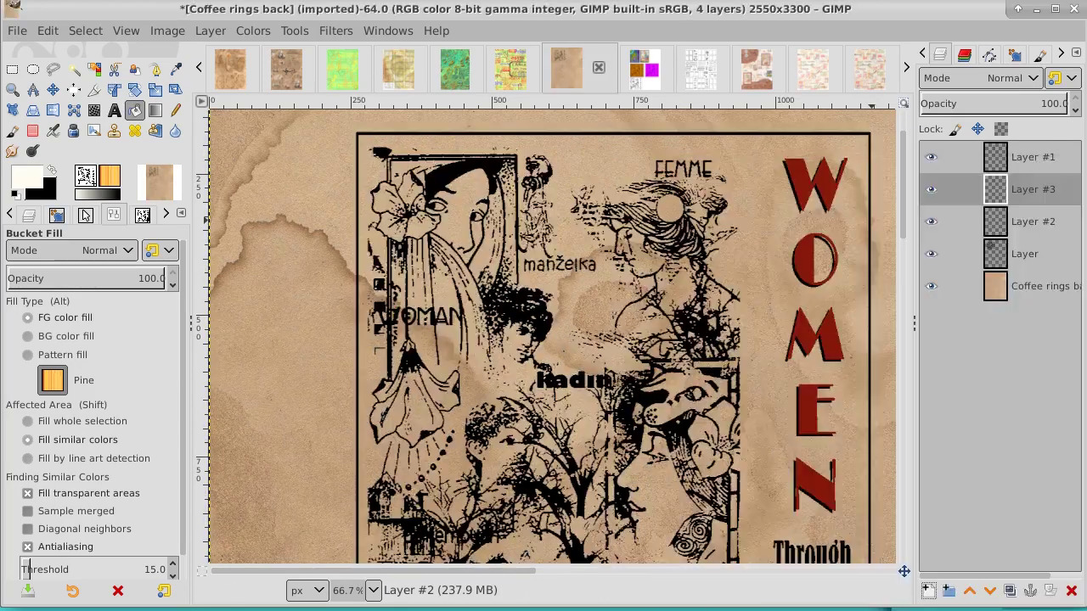
{"action": "left_click", "coordinate": [727, 163]}
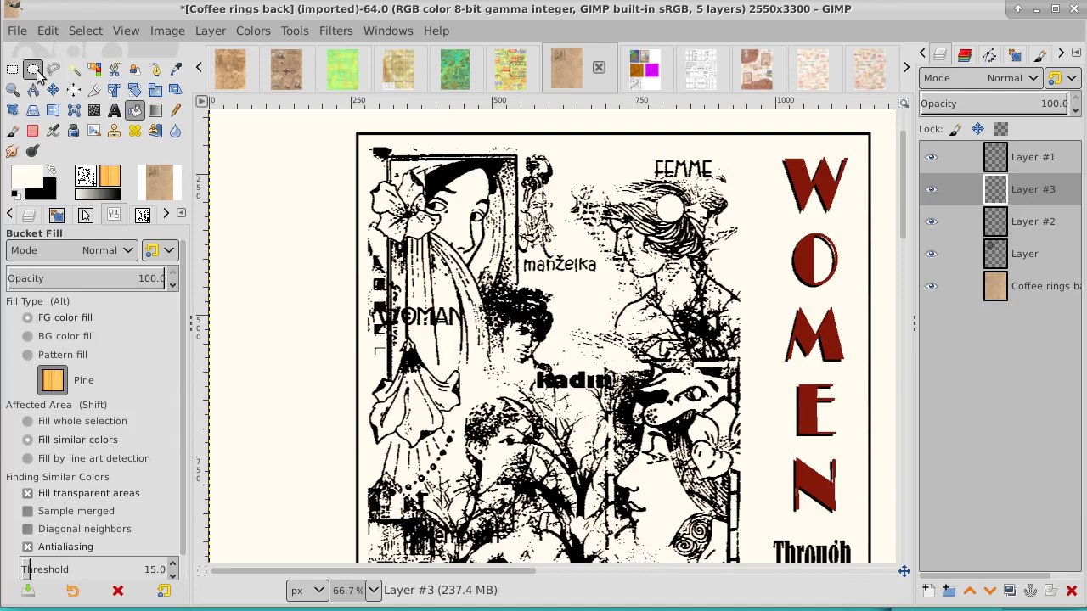
Step: Zoom out to see the whole page and clear the selection with Select > None
{"action": "left_click", "coordinate": [11, 89]}
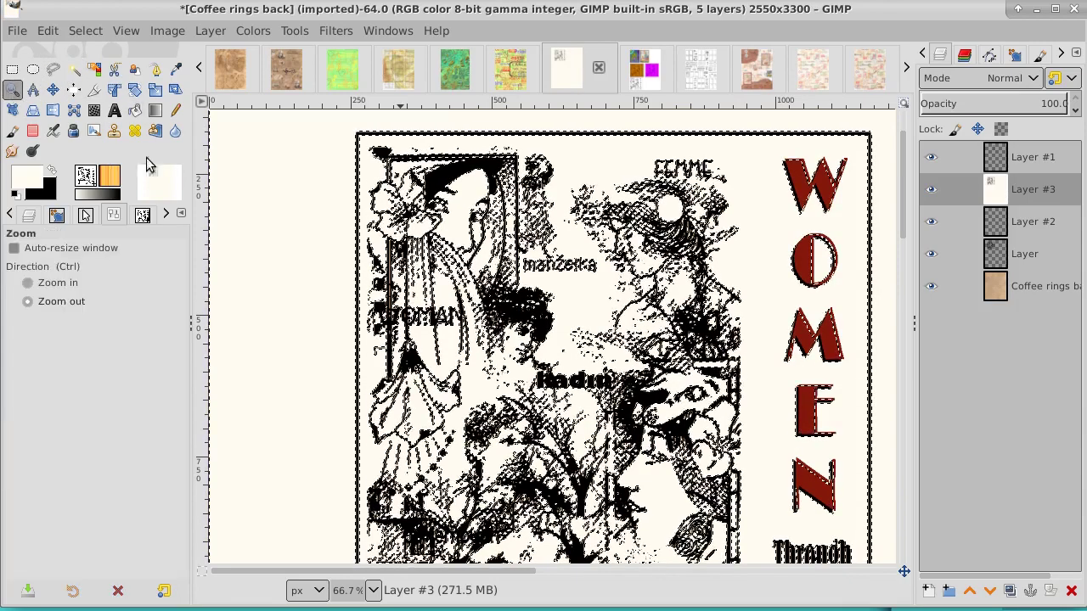
{"action": "left_click", "coordinate": [563, 322]}
{"action": "left_click", "coordinate": [563, 323]}
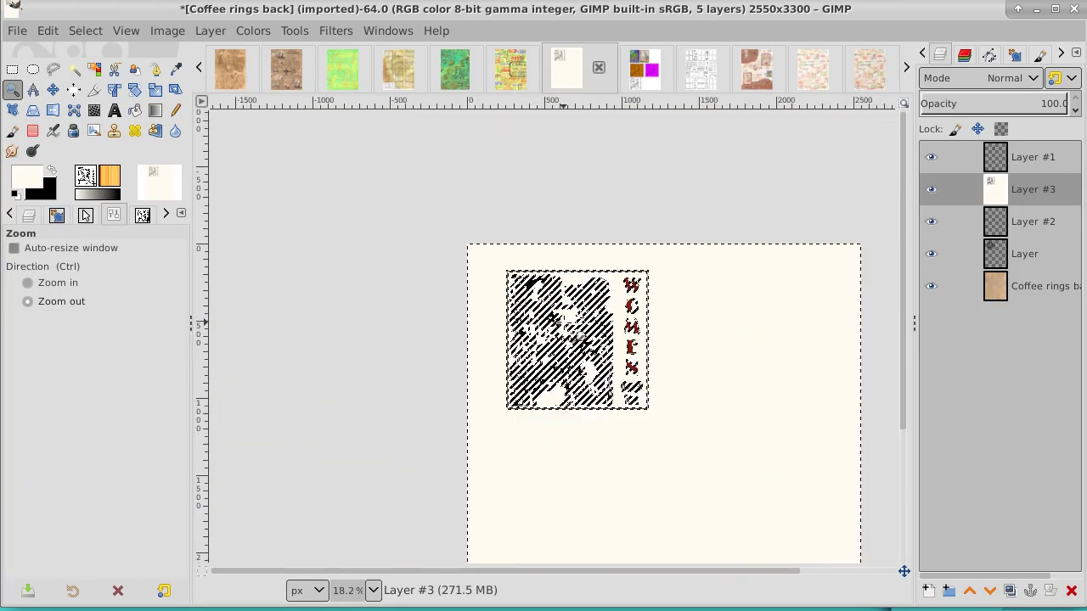
{"action": "left_click", "coordinate": [580, 336]}
{"action": "left_click", "coordinate": [580, 337]}
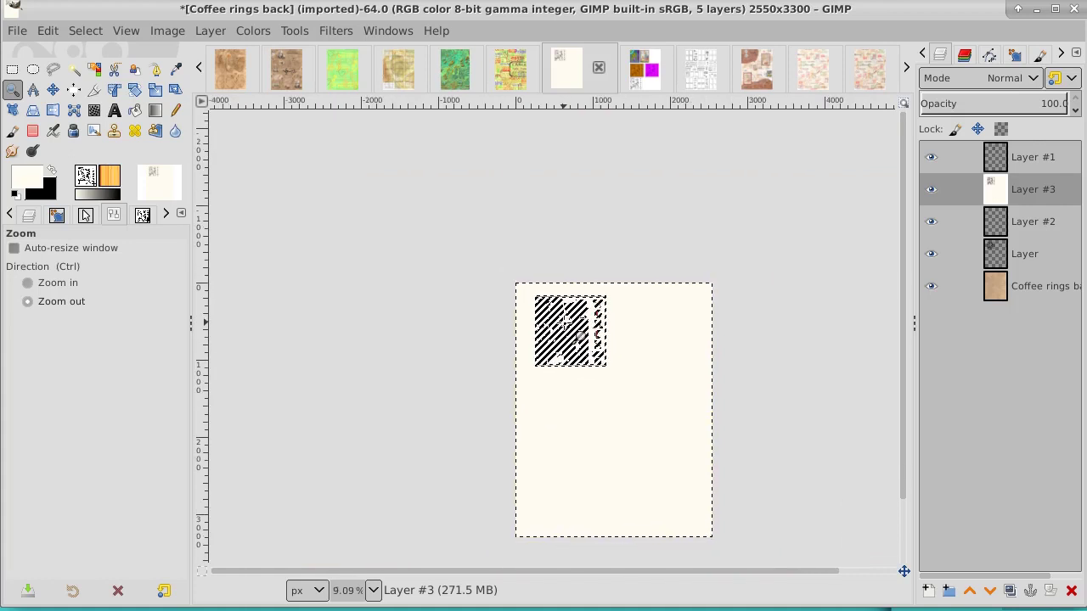
{"action": "left_click", "coordinate": [88, 32]}
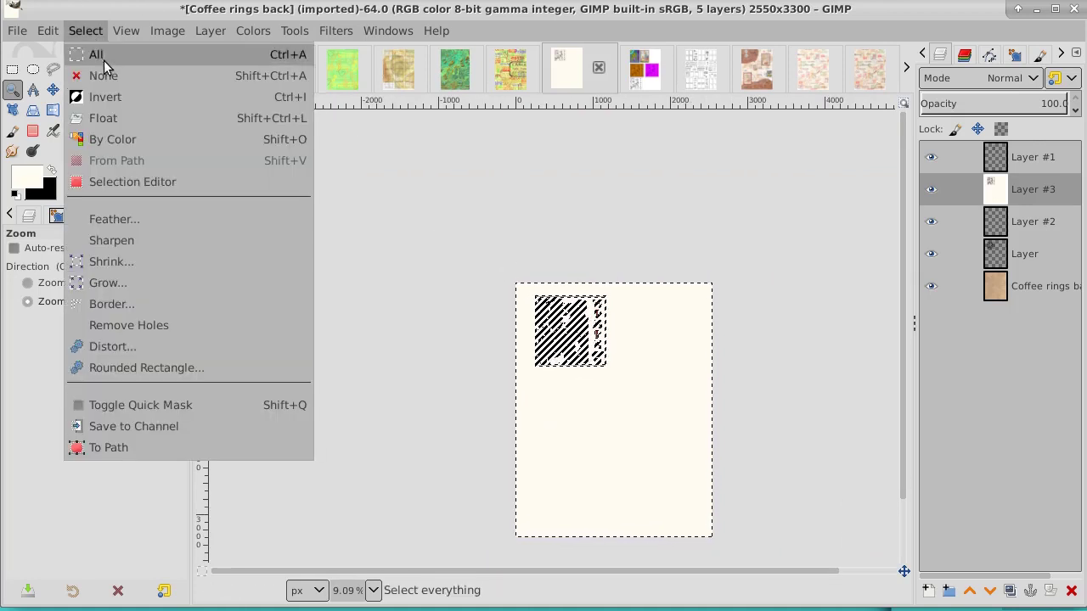
{"action": "left_click", "coordinate": [110, 75]}
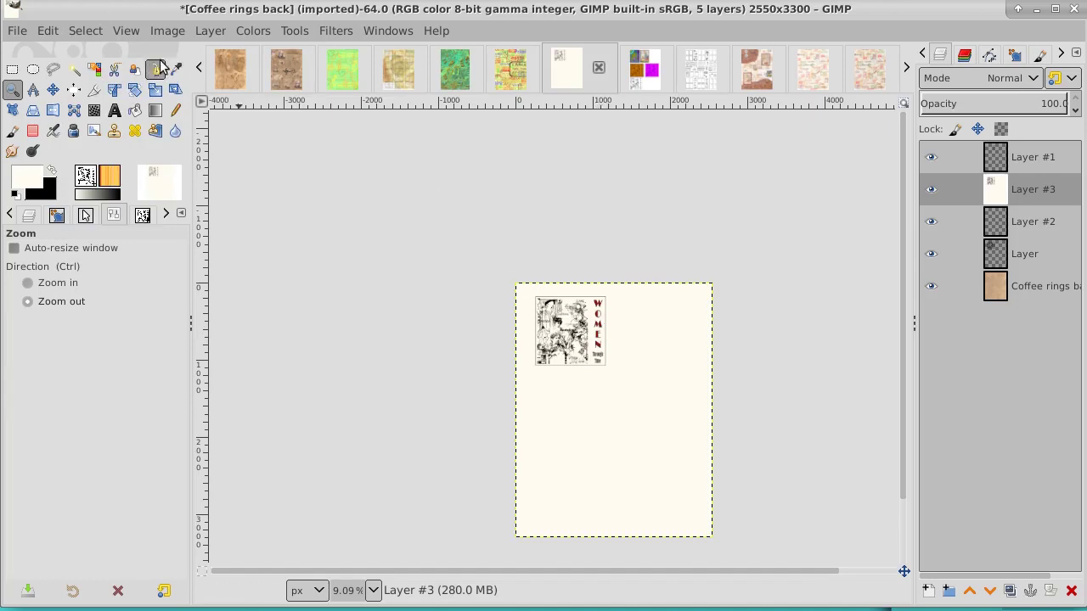
Step: Fuzzy-select the cream outside the stamp card, delete it, and deselect
{"action": "left_click", "coordinate": [74, 70]}
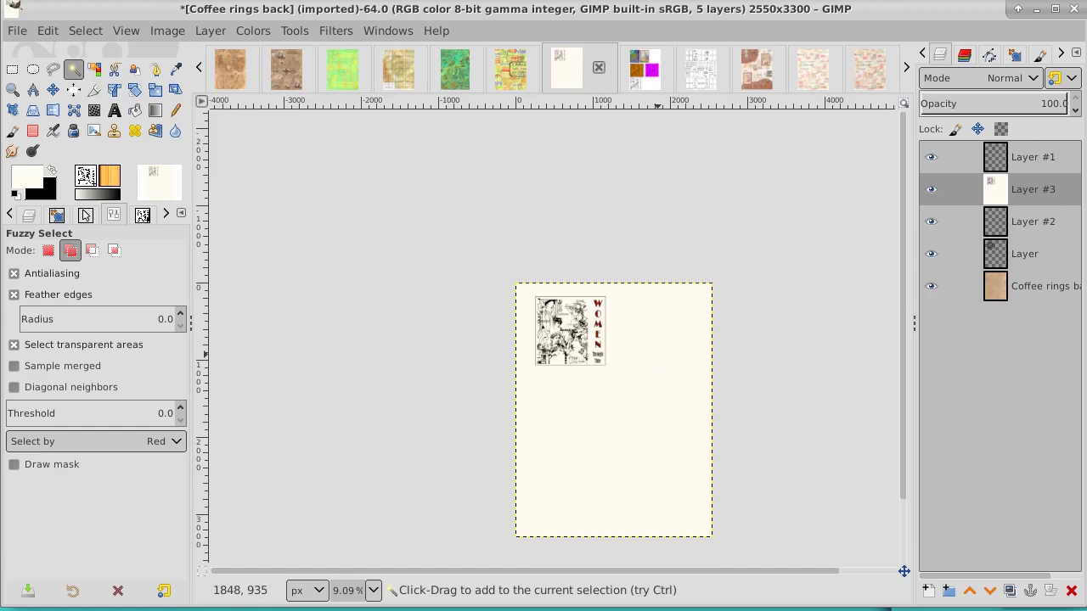
{"action": "left_click", "coordinate": [657, 355]}
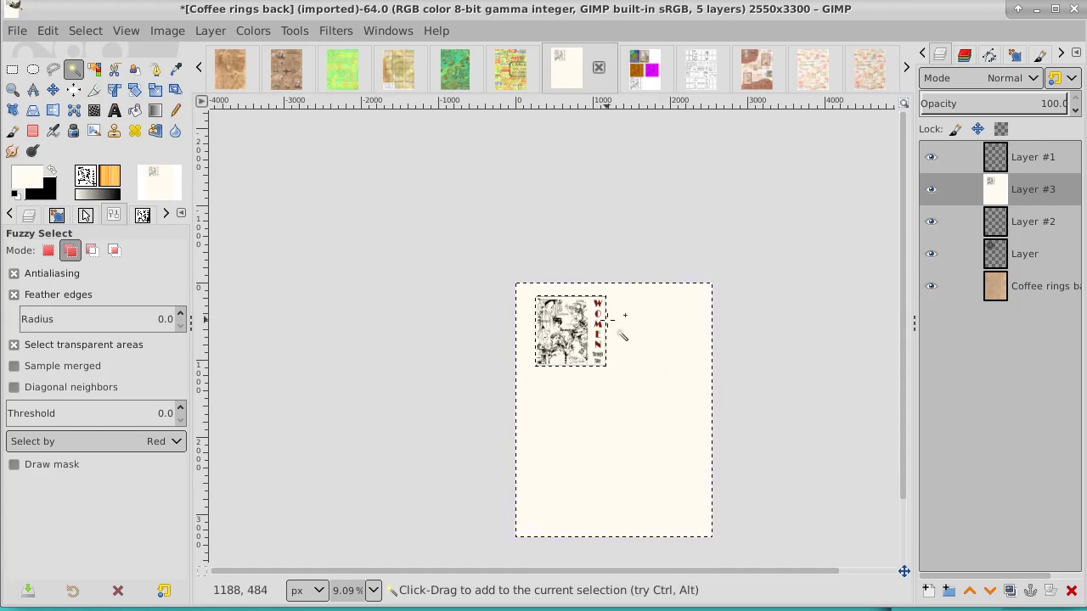
{"action": "key", "text": "Delete"}
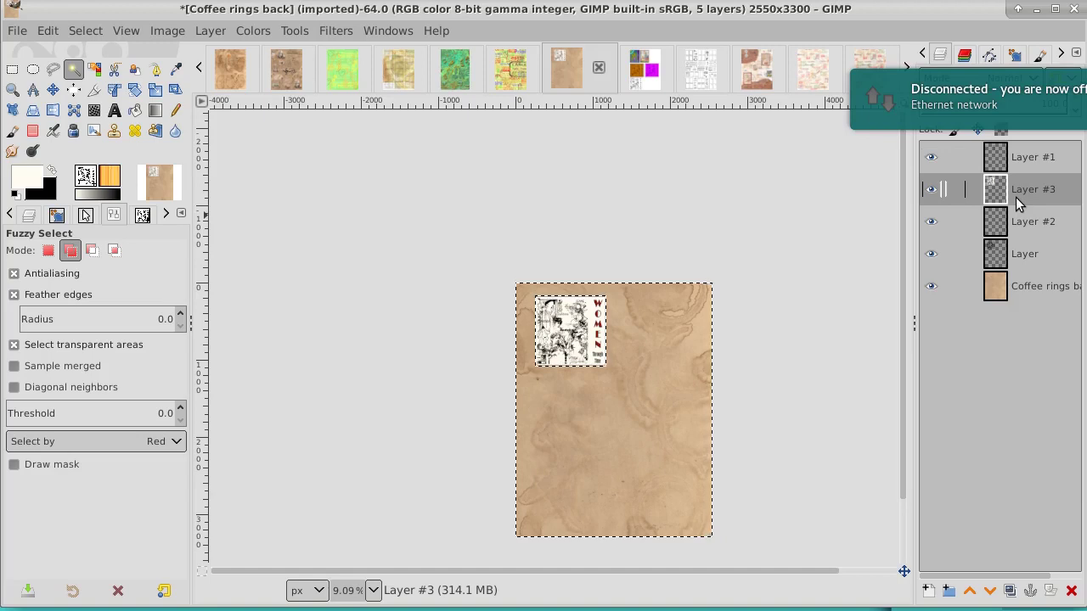
{"action": "left_click", "coordinate": [84, 31]}
{"action": "left_click", "coordinate": [101, 73]}
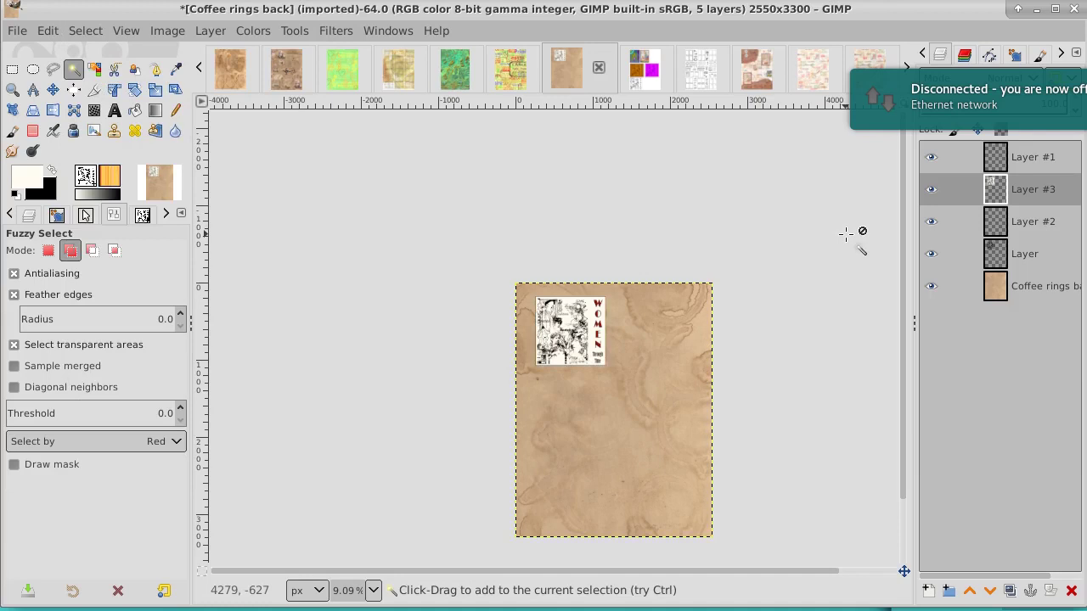
Step: Zoom out to the whole page and undo/redo the cream deletion to compare
{"action": "left_click", "coordinate": [13, 90]}
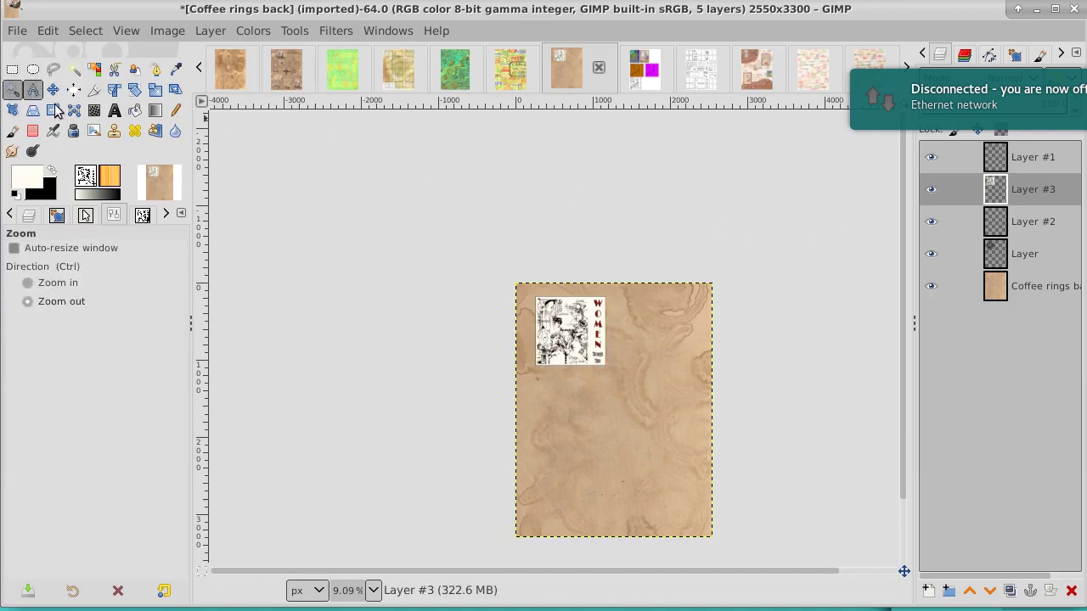
{"action": "left_click", "coordinate": [584, 322]}
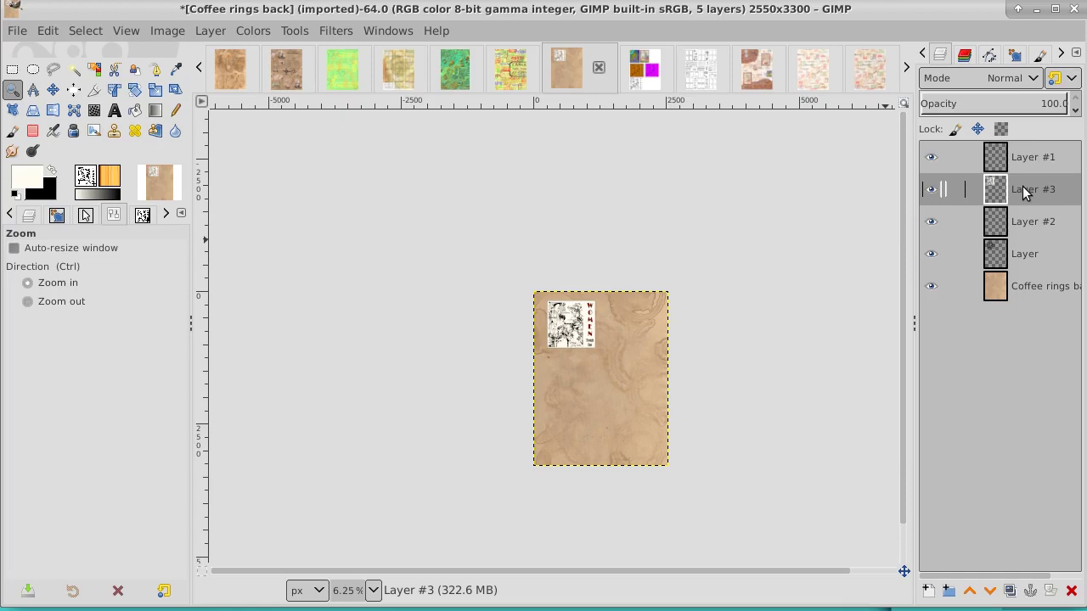
{"action": "key", "text": "ctrl+z"}
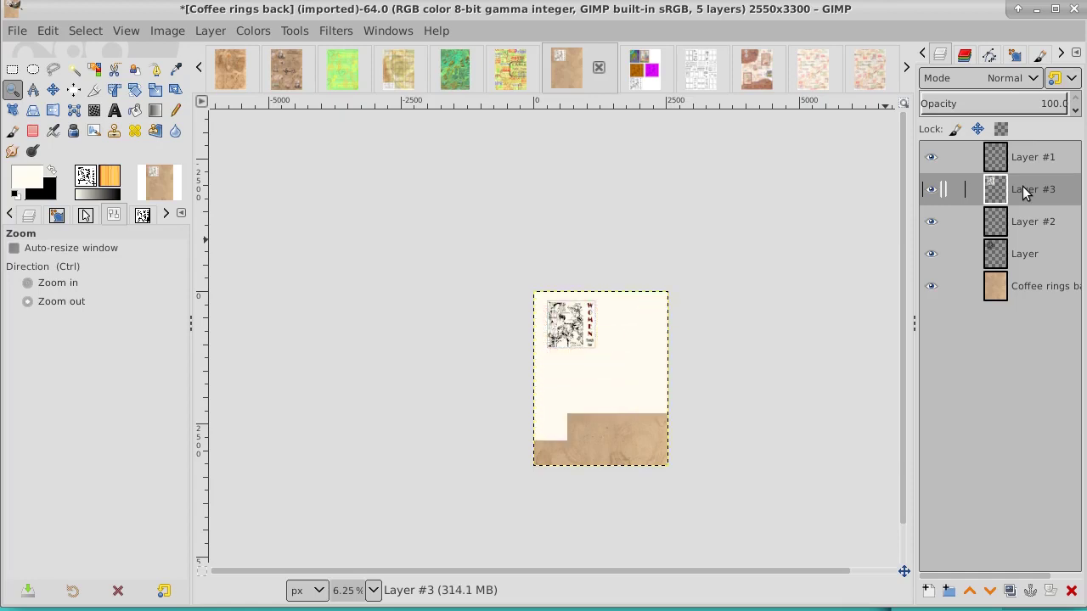
{"action": "key", "text": "ctrl+y"}
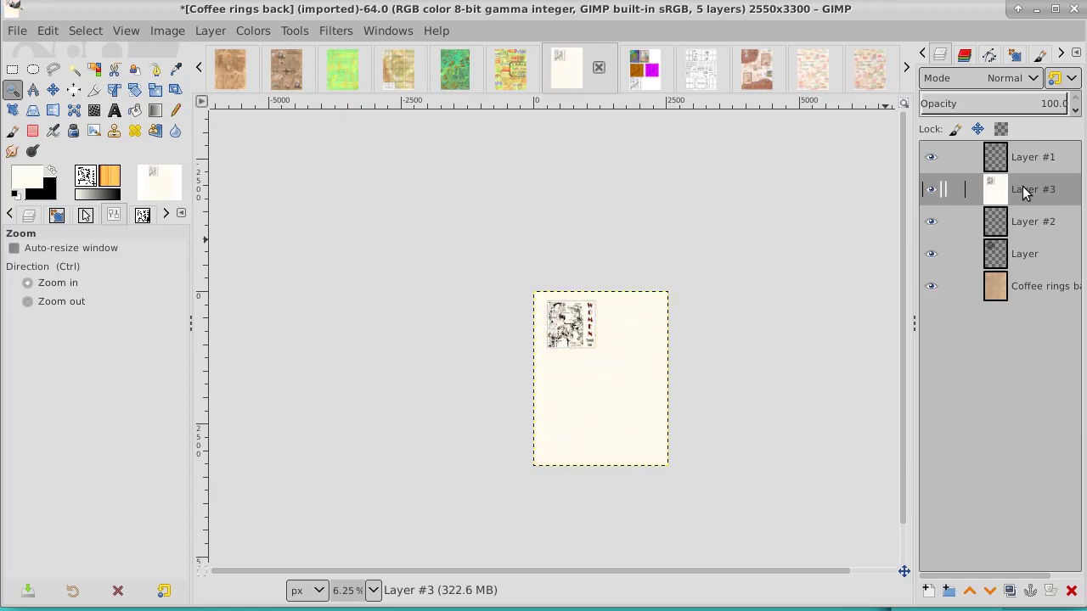
{"action": "key", "text": "ctrl+z"}
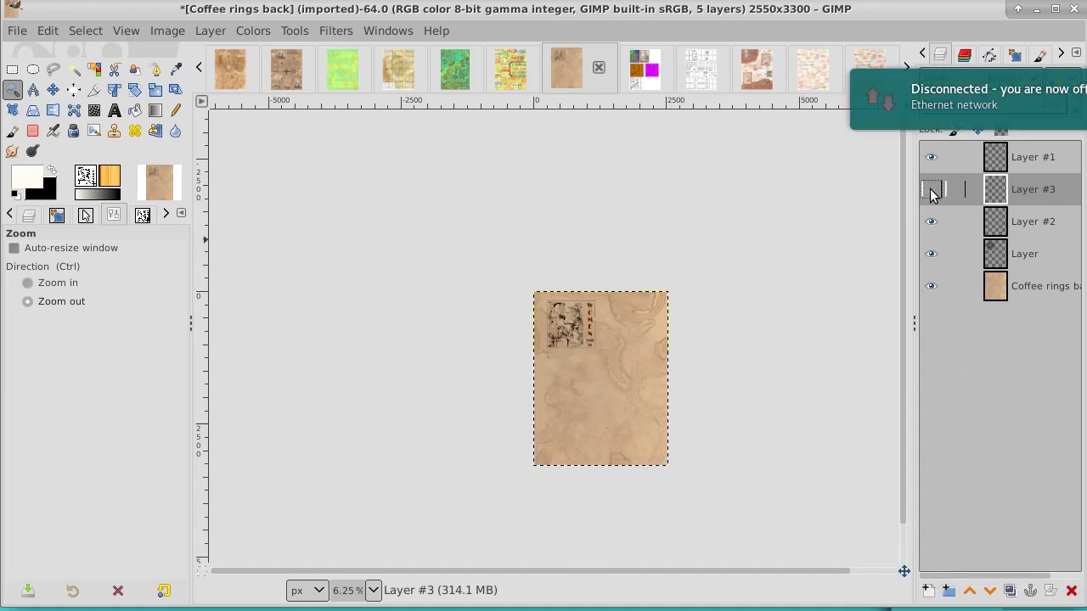
Step: Hide Layer and Layer #2 to inspect them, then make Layer #2 active
{"action": "left_click", "coordinate": [932, 255]}
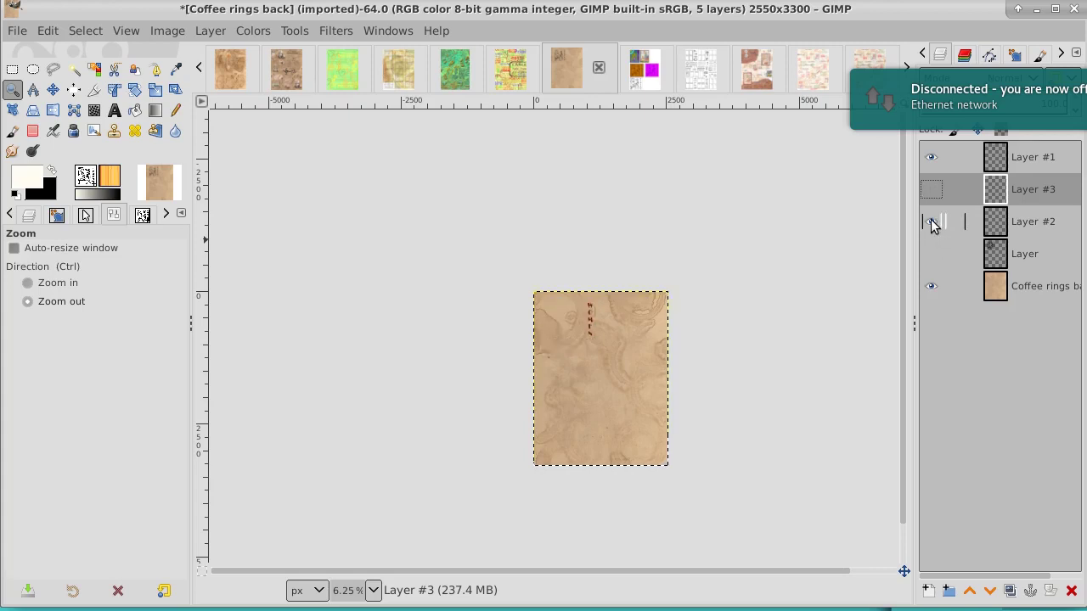
{"action": "left_click", "coordinate": [932, 223]}
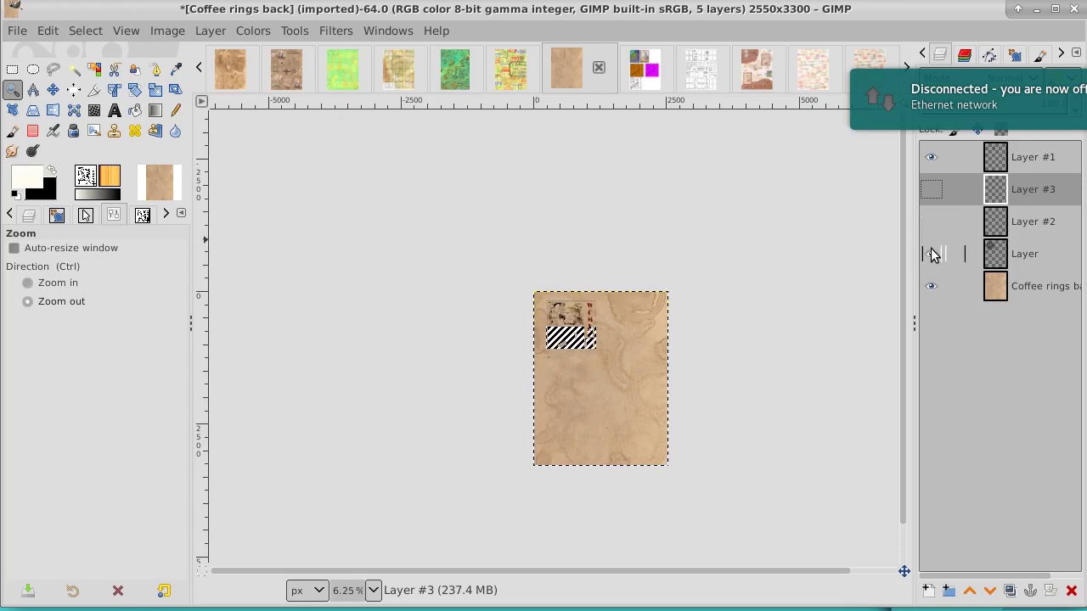
{"action": "left_click", "coordinate": [931, 255]}
{"action": "left_click", "coordinate": [1032, 222]}
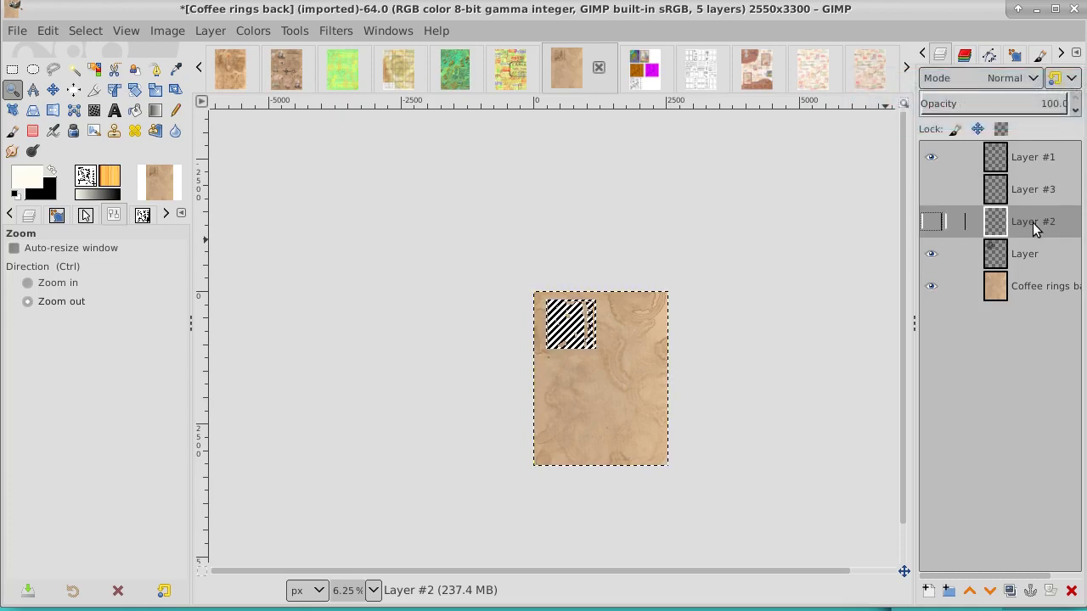
{"action": "right_click", "coordinate": [1032, 222]}
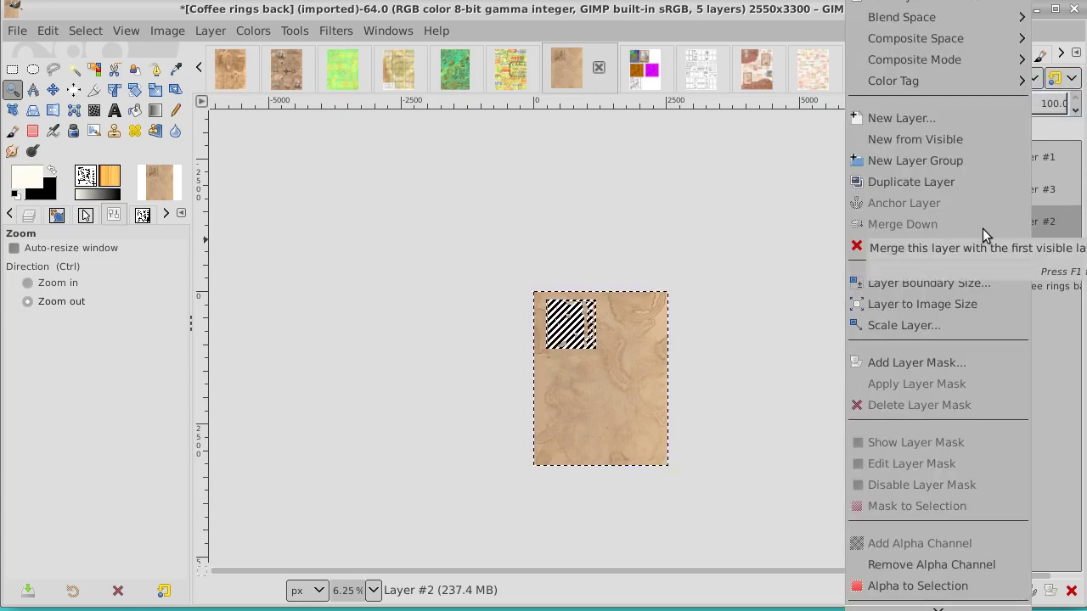
{"action": "left_click", "coordinate": [785, 14]}
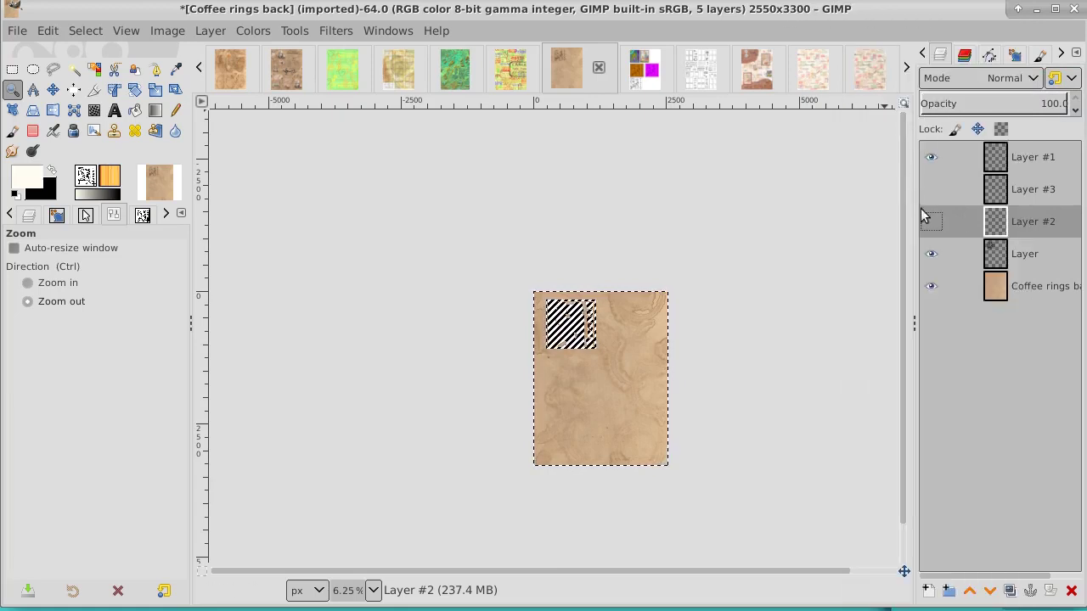
Step: Merge Layer #2 down, check the result by toggling visibility, and show Layer #1 again
{"action": "right_click", "coordinate": [1034, 222]}
{"action": "left_click", "coordinate": [1006, 221]}
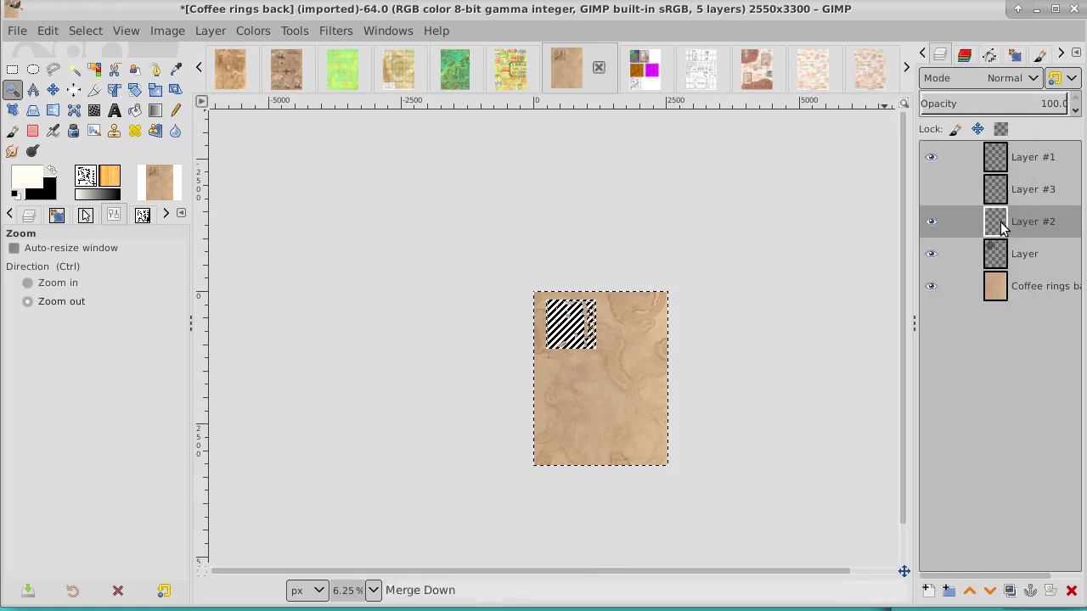
{"action": "left_click", "coordinate": [930, 224]}
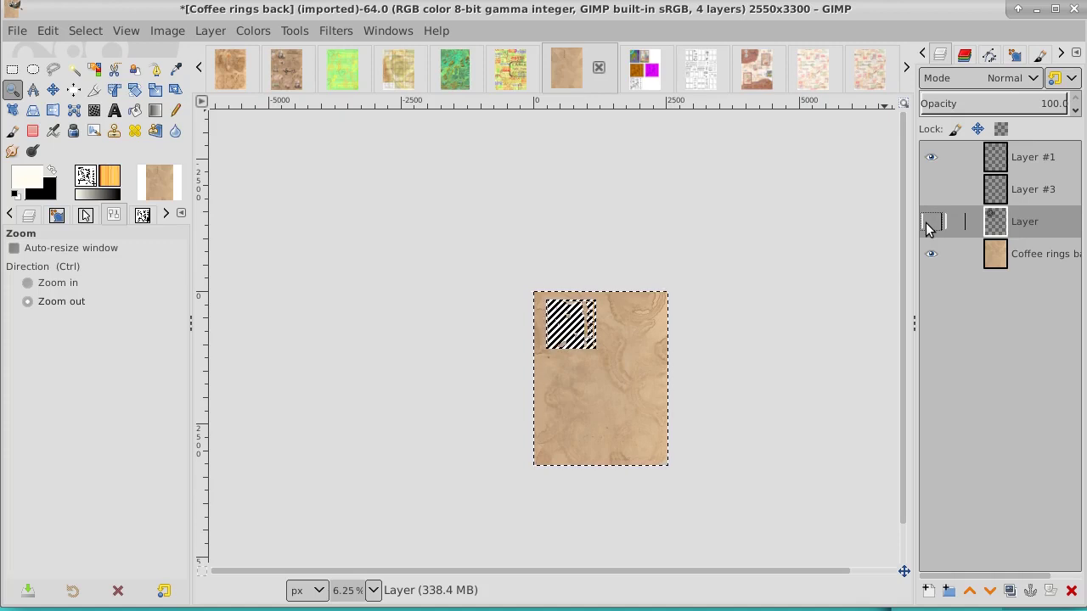
{"action": "left_click", "coordinate": [930, 223]}
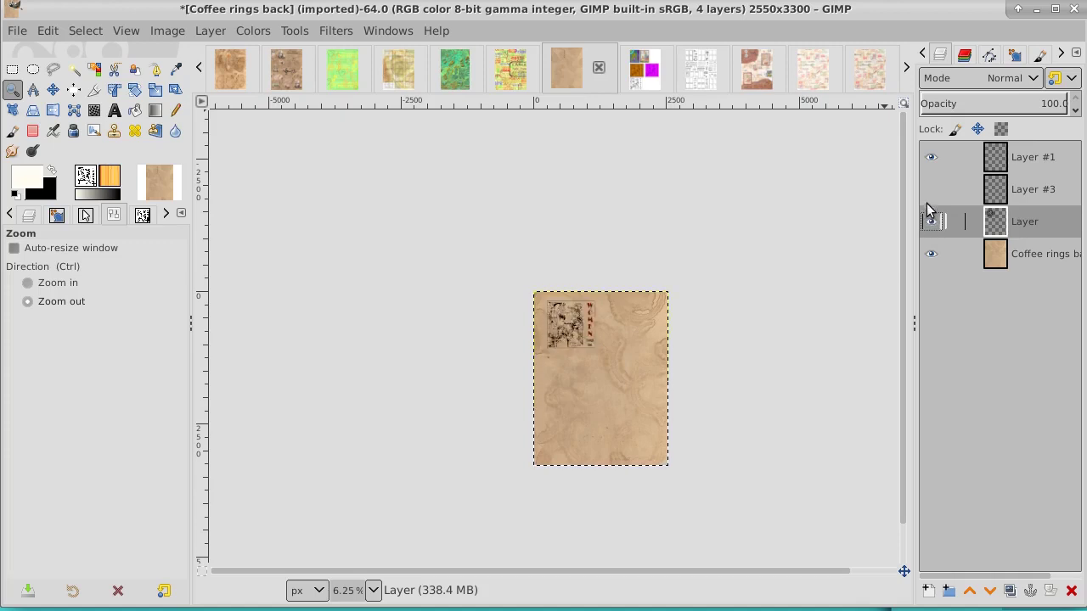
{"action": "left_click", "coordinate": [933, 159]}
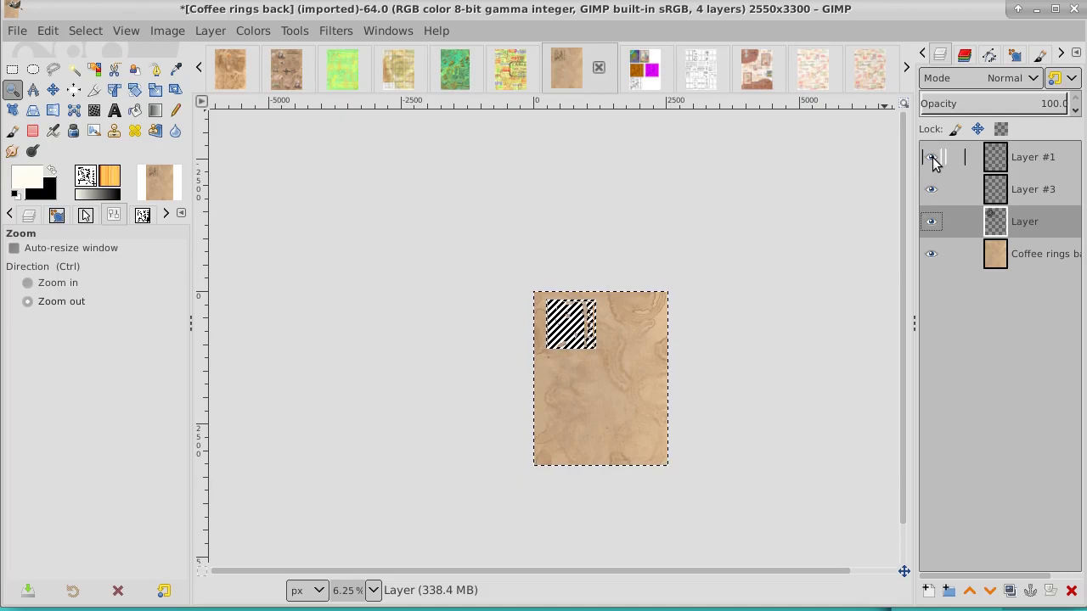
{"action": "right_click", "coordinate": [1023, 153]}
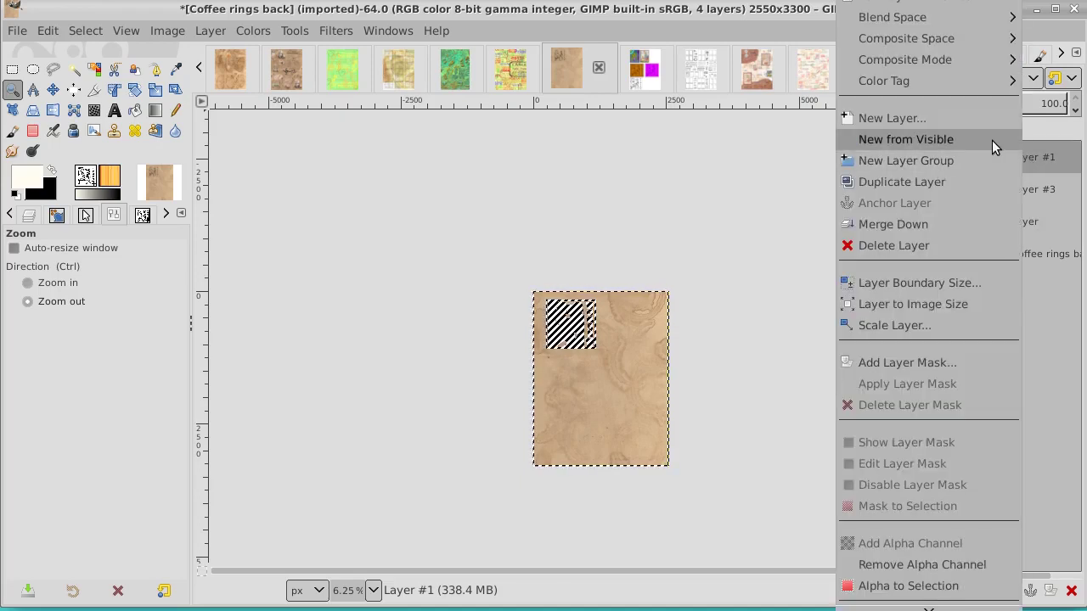
{"action": "mouse_move", "coordinate": [906, 38]}
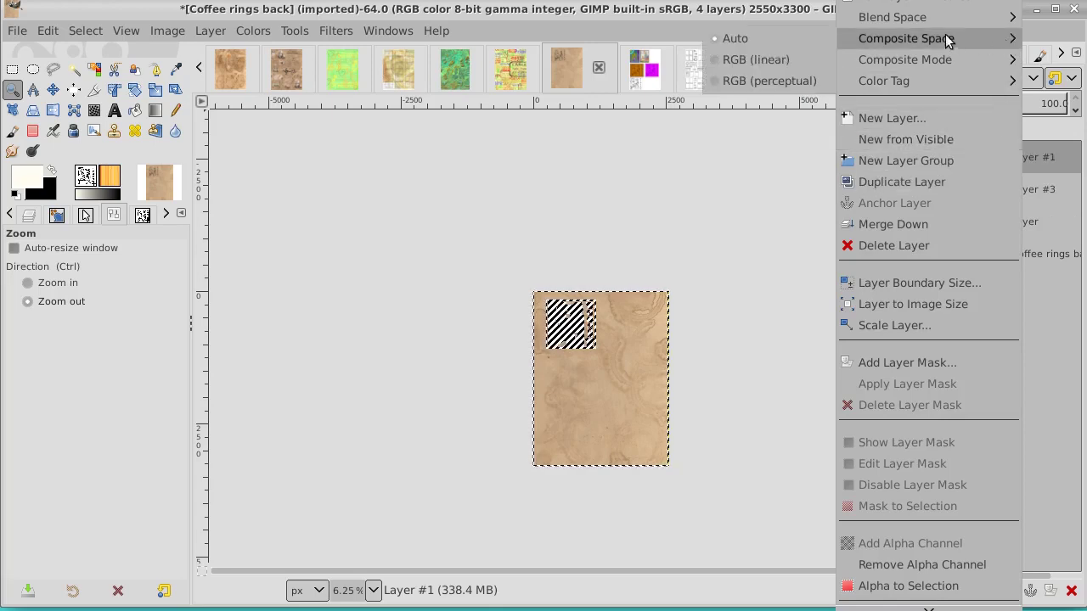
{"action": "left_click", "coordinate": [755, 18]}
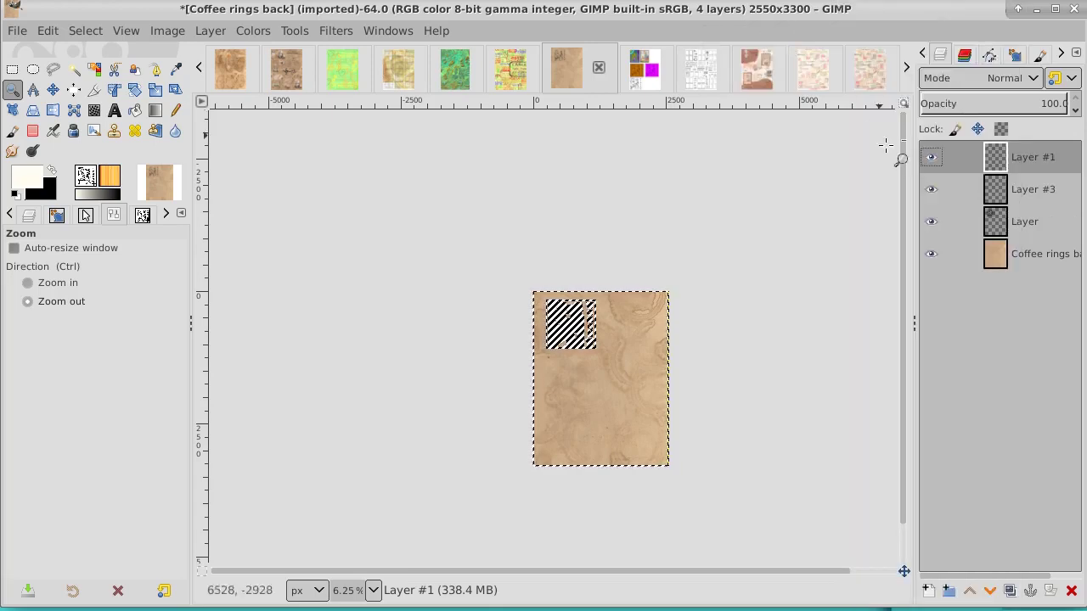
Step: Hide the coffee paper and create a New from Visible layer of the stamp card
{"action": "left_click", "coordinate": [931, 254]}
{"action": "right_click", "coordinate": [1016, 161]}
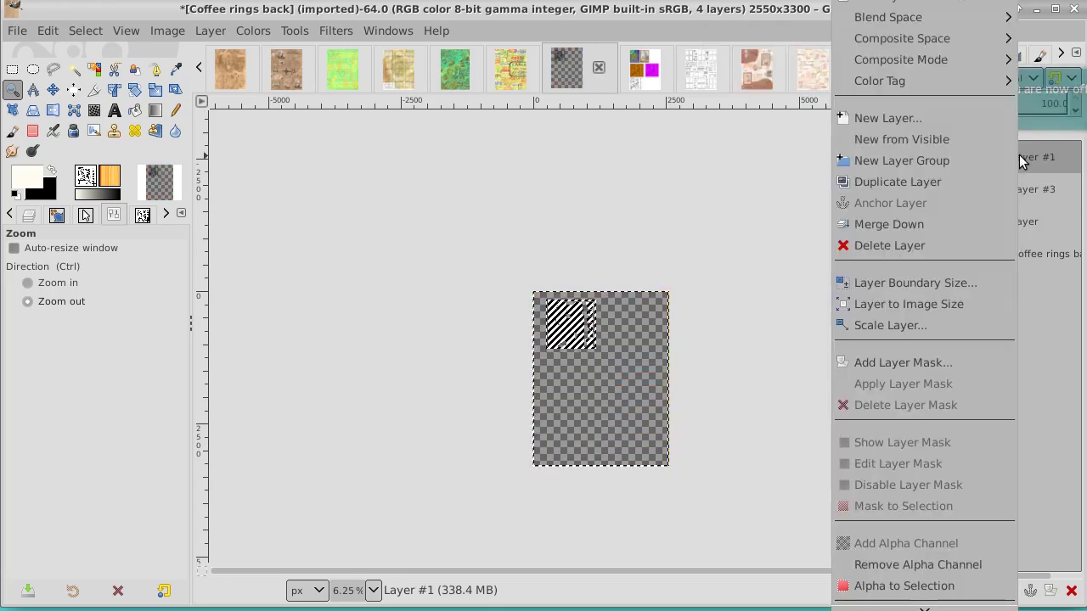
{"action": "left_click", "coordinate": [970, 139]}
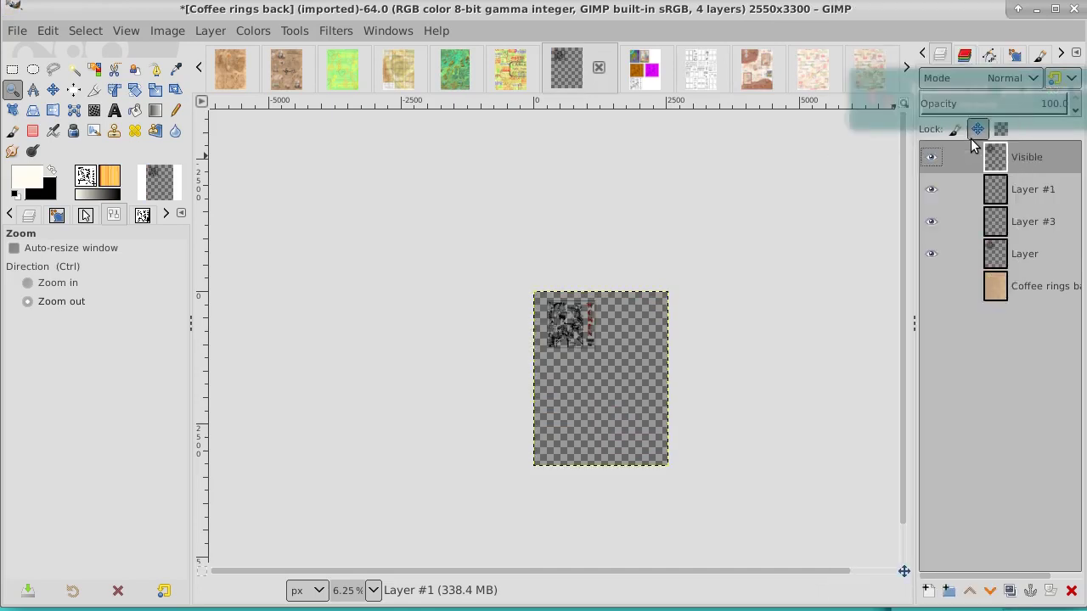
Step: Delete the original stamp layers and show the coffee paper background again
{"action": "left_click", "coordinate": [1040, 195]}
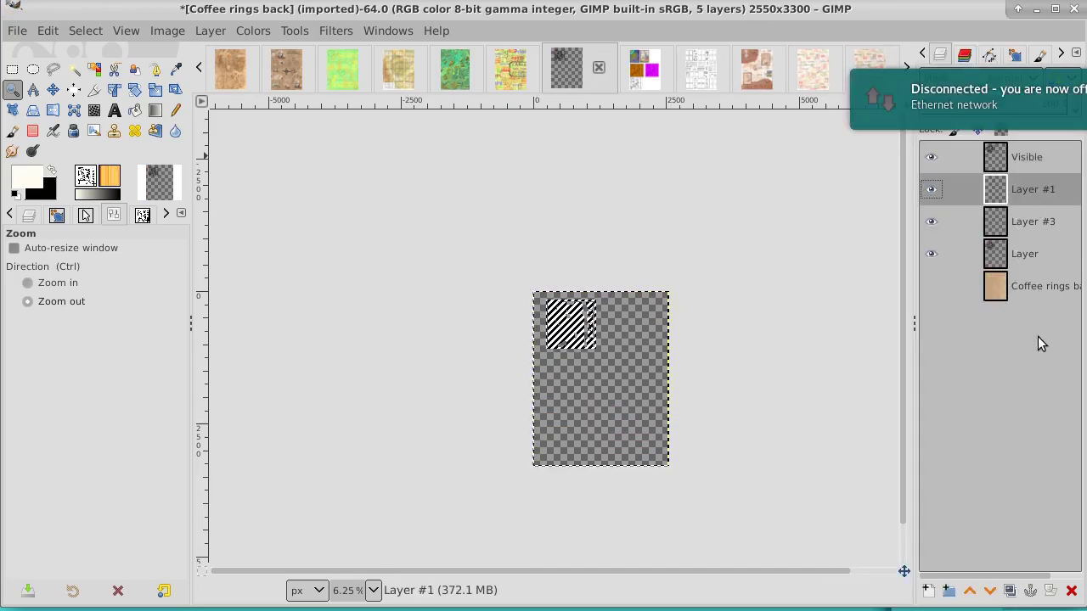
{"action": "left_click", "coordinate": [1072, 592]}
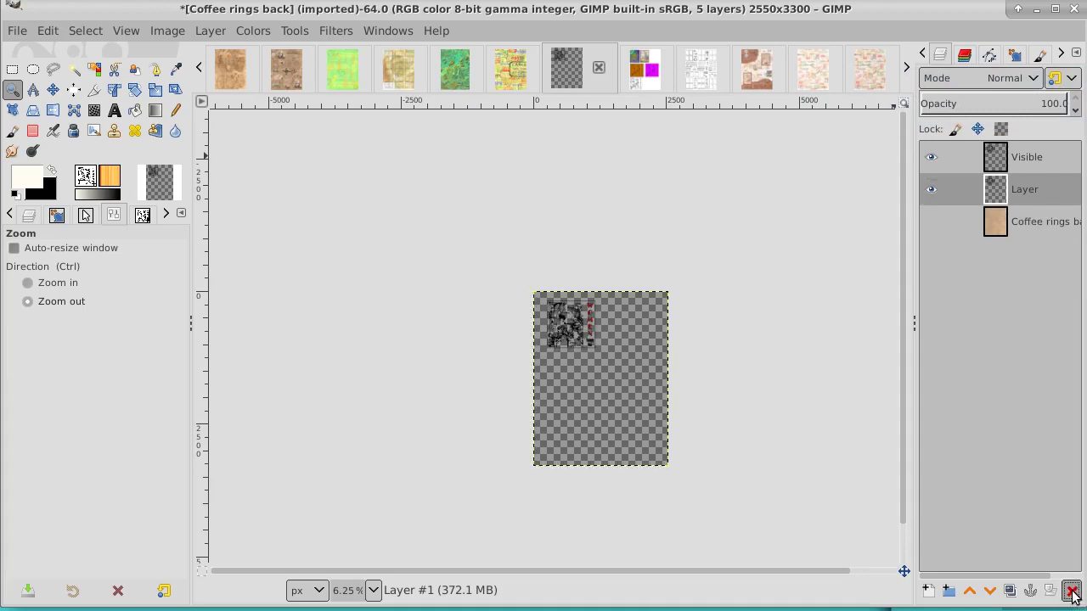
{"action": "left_click", "coordinate": [1072, 592]}
{"action": "left_click", "coordinate": [931, 191]}
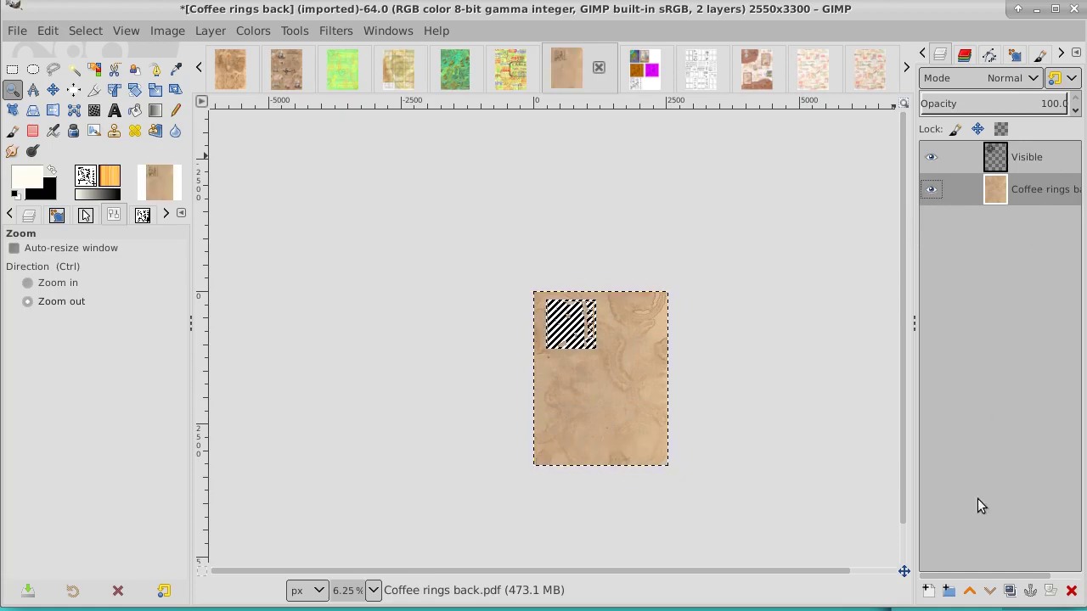
Step: Add a new transparent layer and bucket-fill it entirely with cream
{"action": "left_click", "coordinate": [929, 594]}
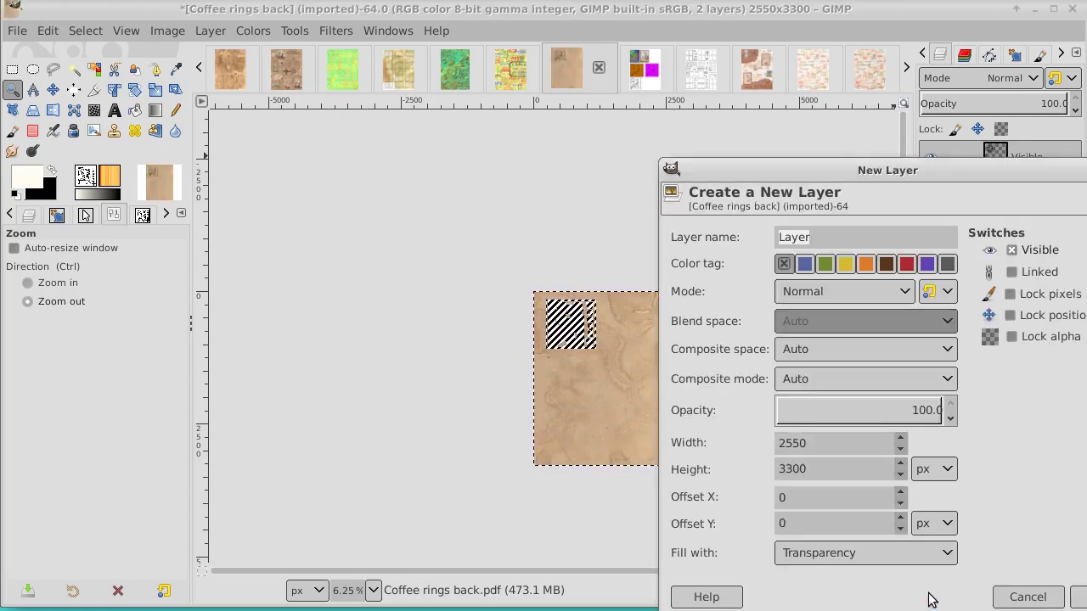
{"action": "left_click", "coordinate": [1077, 597]}
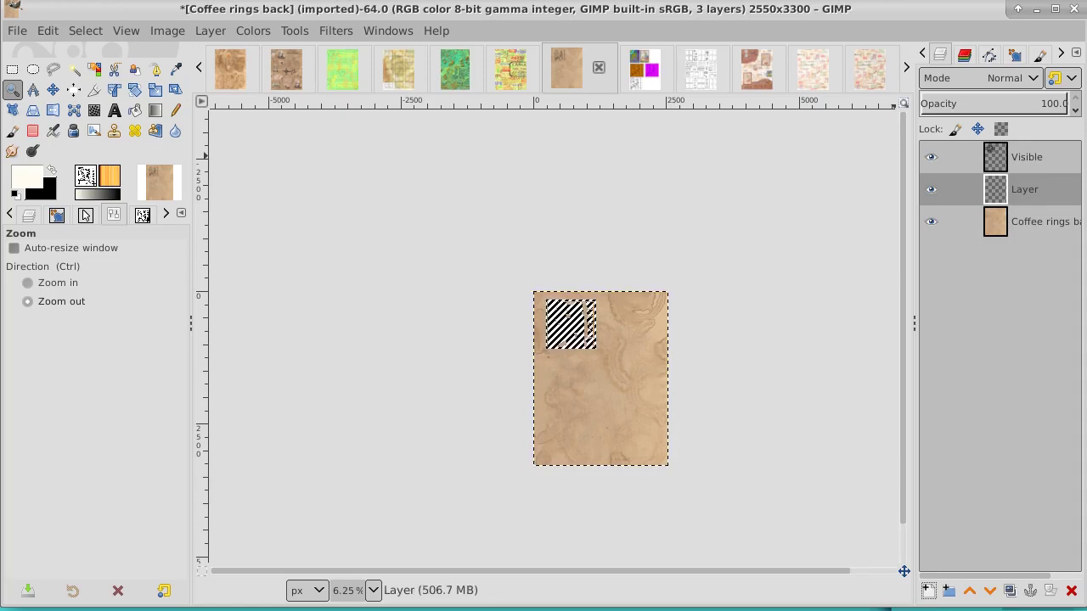
{"action": "left_click", "coordinate": [135, 110]}
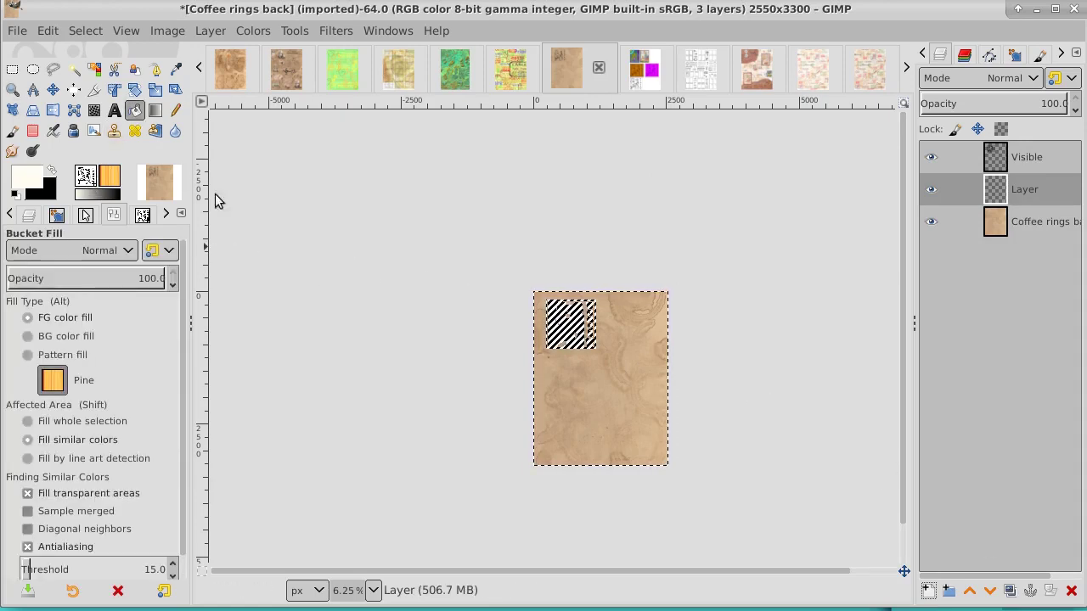
{"action": "left_click", "coordinate": [611, 385]}
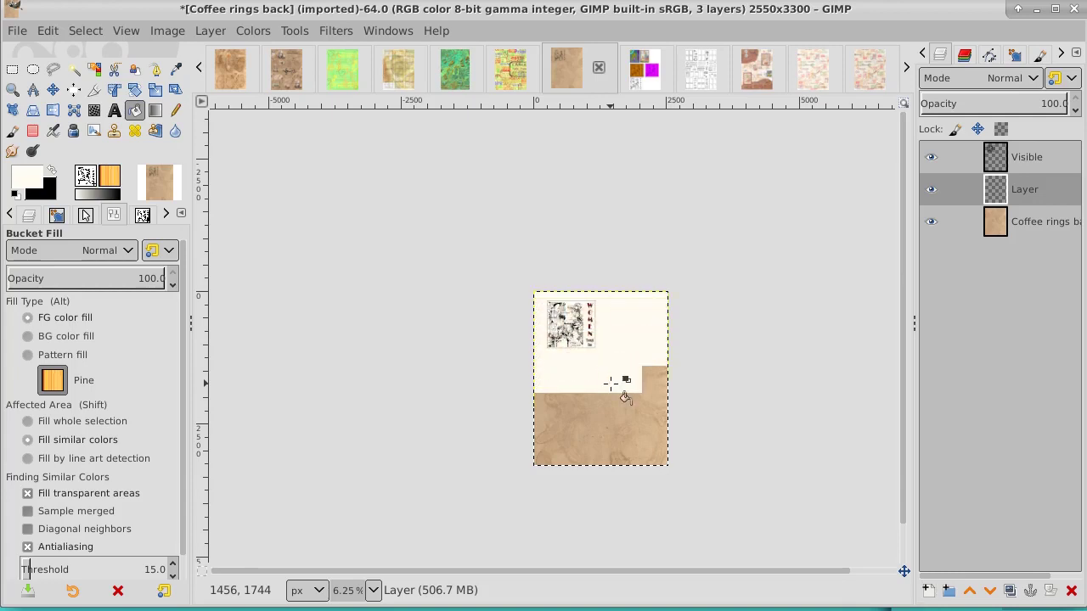
{"action": "left_click", "coordinate": [86, 31]}
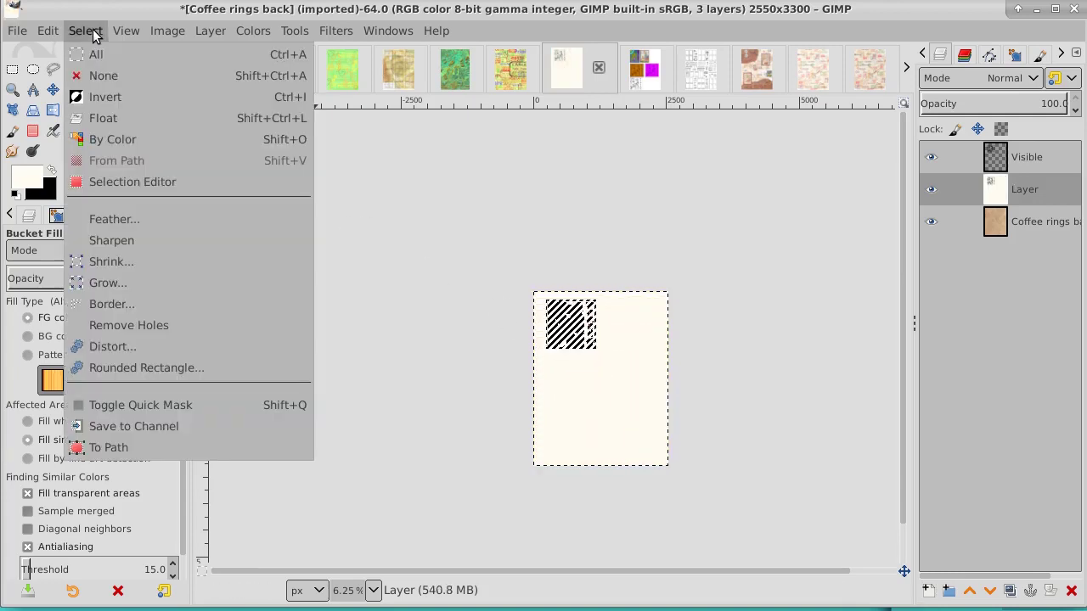
{"action": "left_click", "coordinate": [108, 73]}
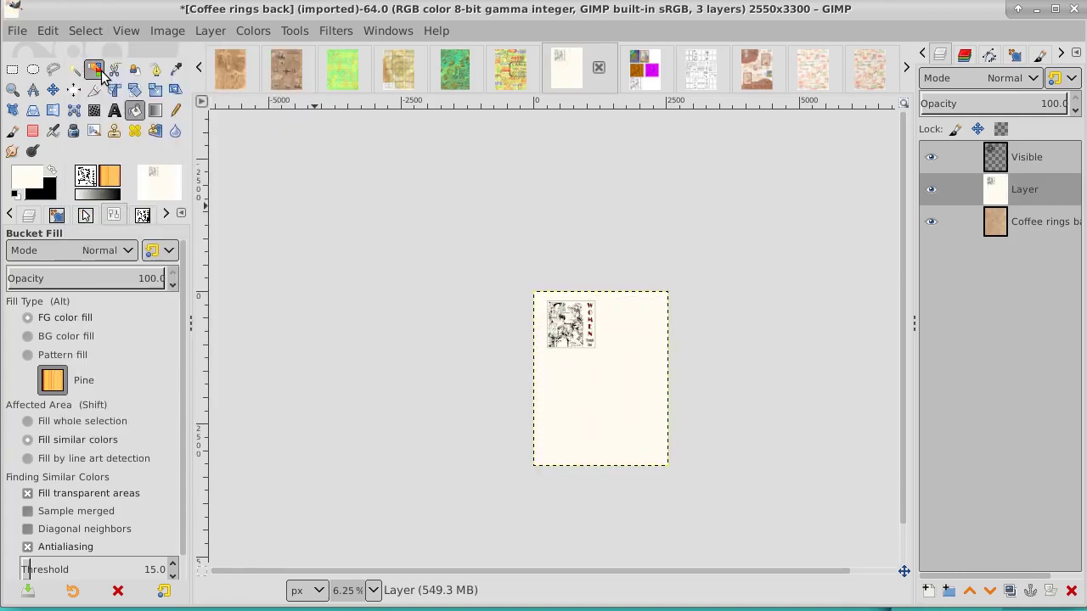
Step: Fuzzy-select the area around the card on Visible and delete it from the cream layer
{"action": "left_click", "coordinate": [1029, 162]}
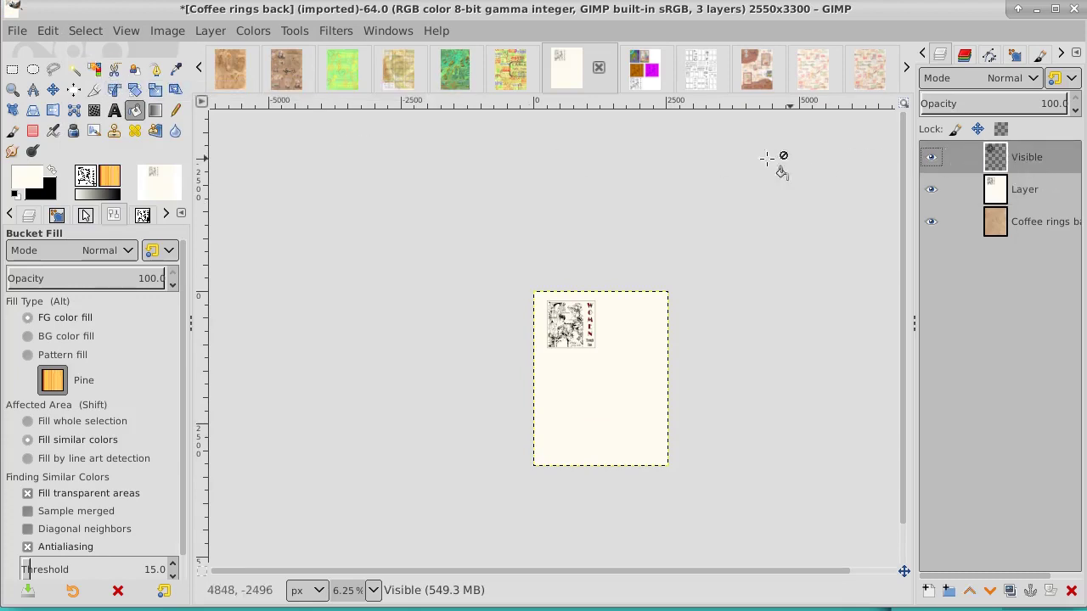
{"action": "left_click", "coordinate": [73, 70]}
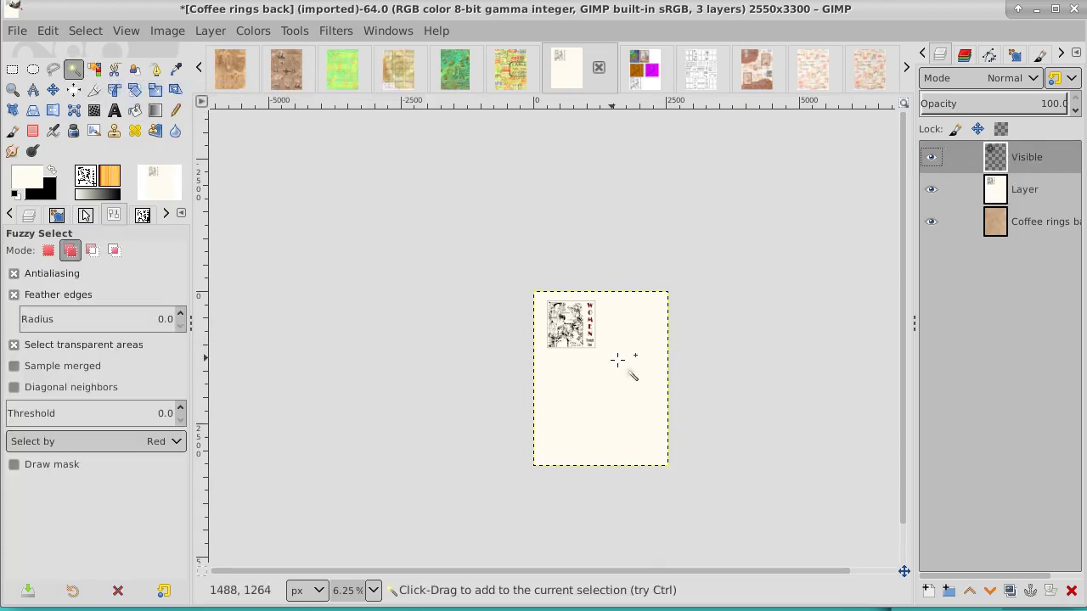
{"action": "left_click", "coordinate": [617, 360]}
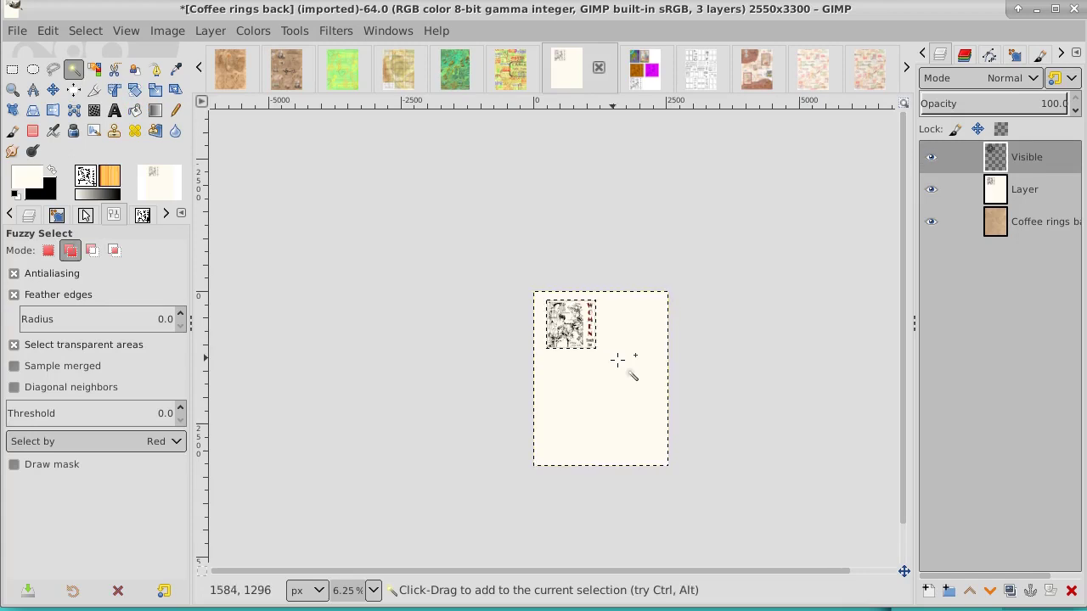
{"action": "left_click", "coordinate": [1051, 189]}
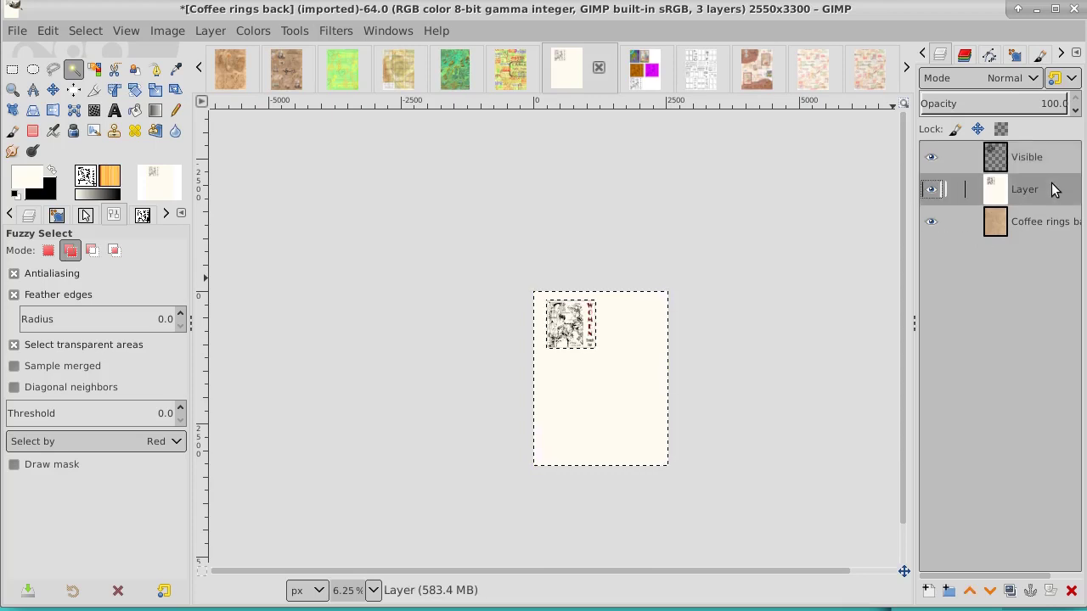
{"action": "key", "text": "Delete"}
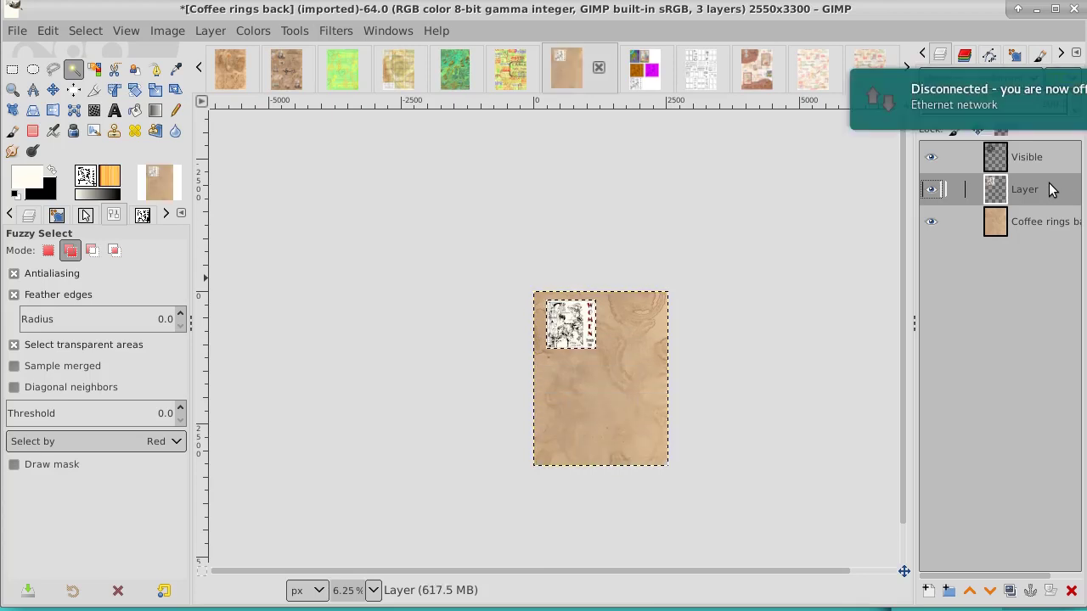
Step: Add a new transparent layer above Coffee rings back and select around the card
{"action": "left_click", "coordinate": [1013, 222]}
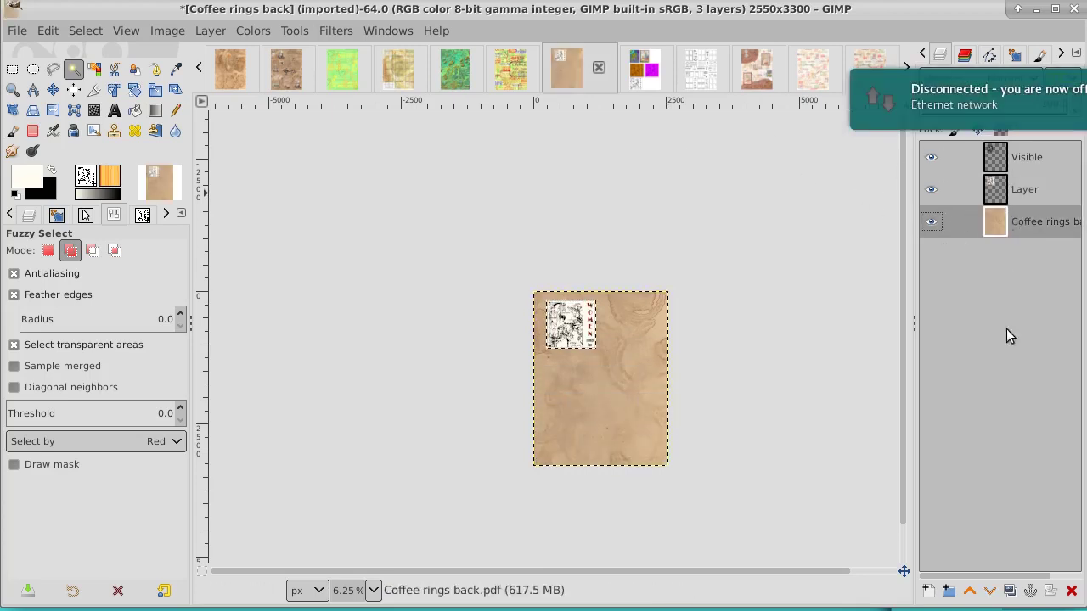
{"action": "left_click", "coordinate": [928, 591]}
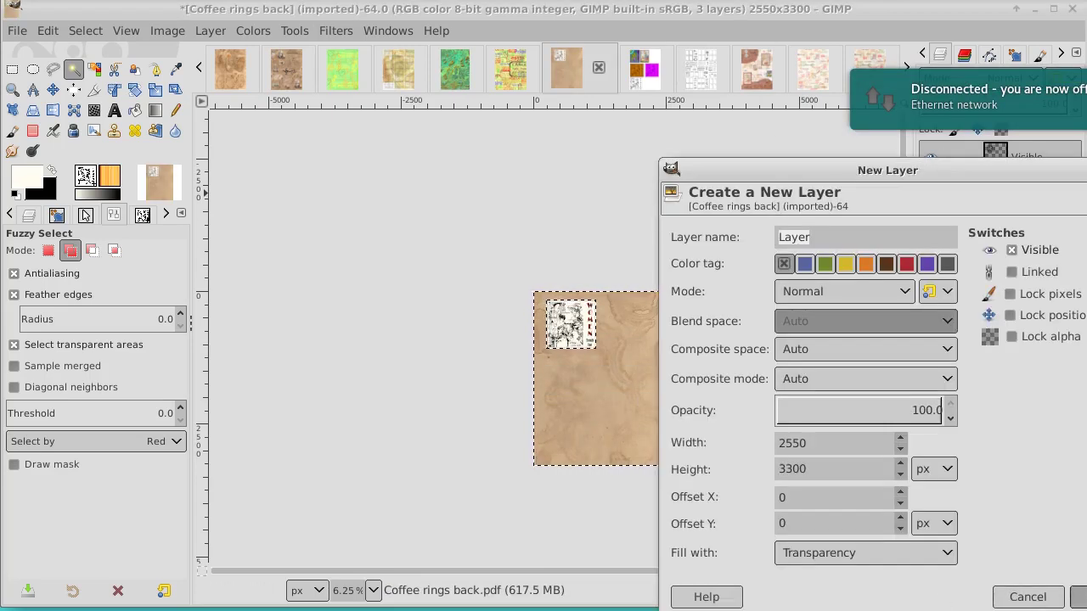
{"action": "key", "text": "Return"}
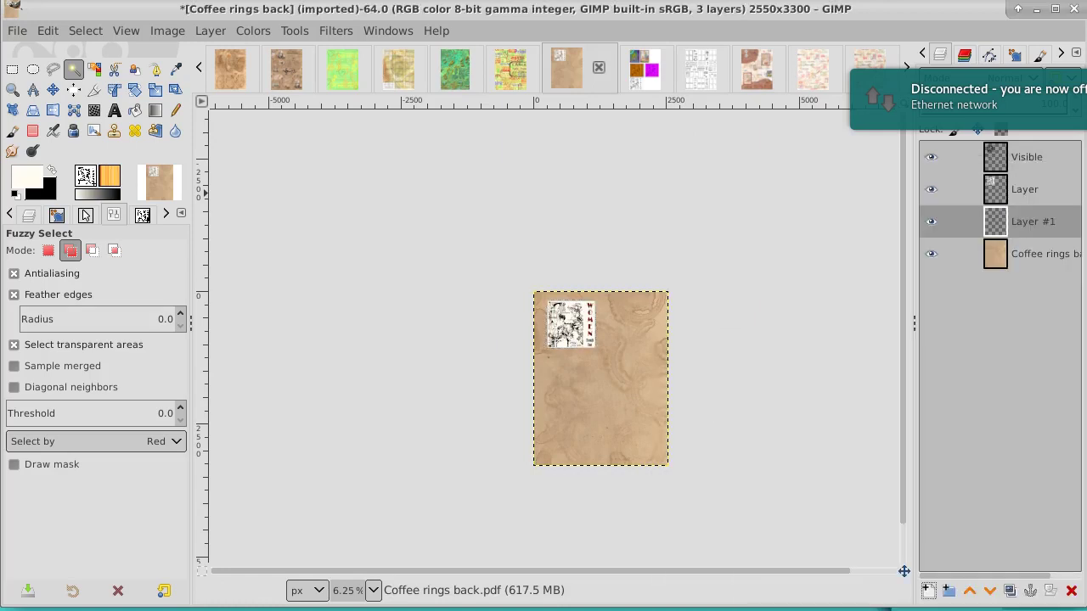
{"action": "left_click", "coordinate": [570, 321]}
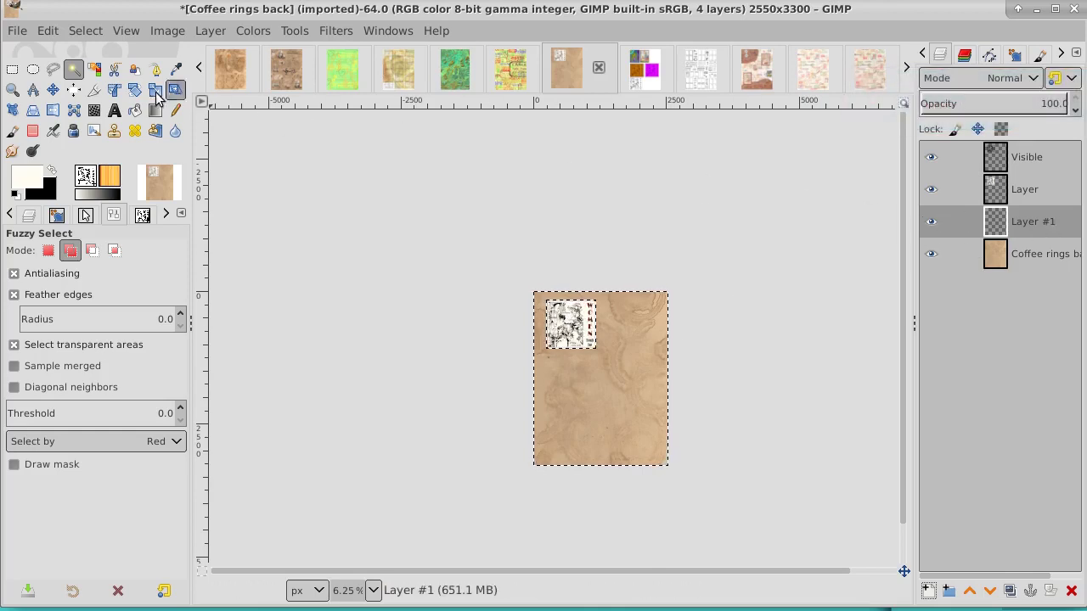
Step: Invert the selection to the card area, fill it with black, and deselect
{"action": "left_click", "coordinate": [51, 170]}
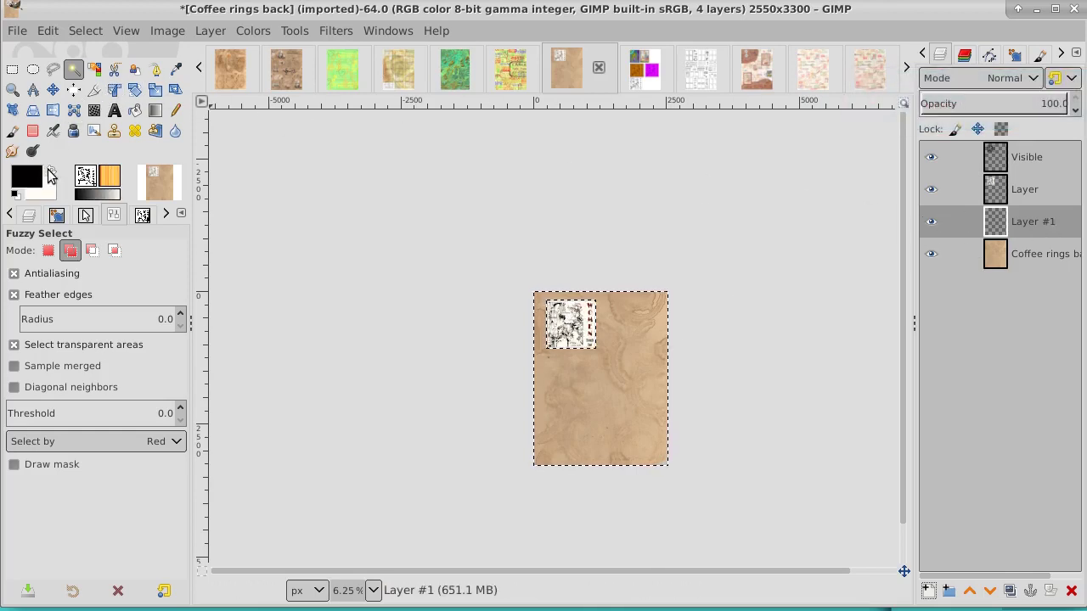
{"action": "left_click", "coordinate": [132, 112]}
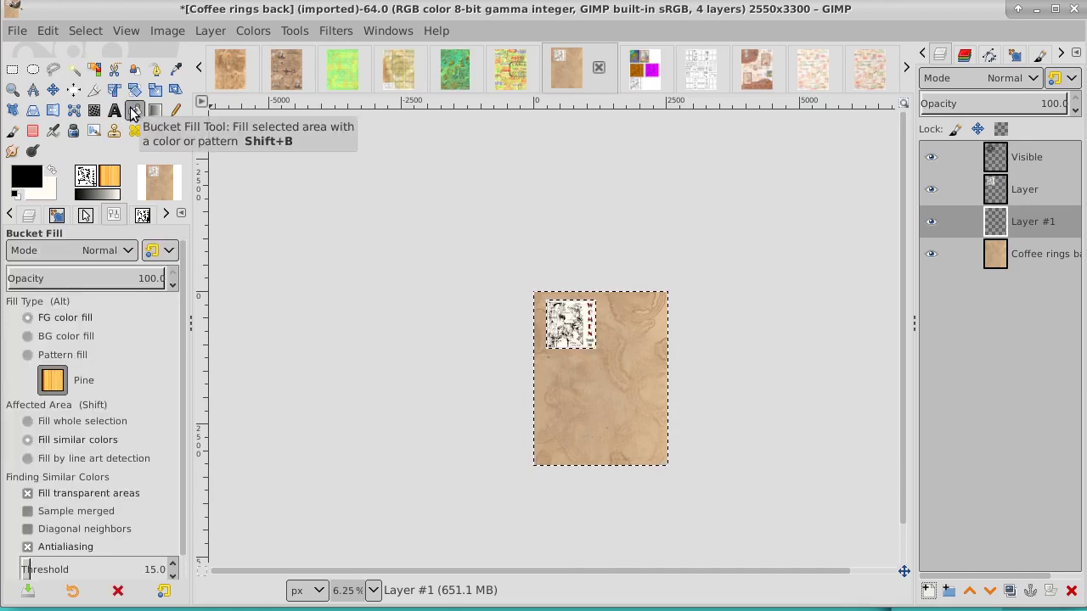
{"action": "left_click", "coordinate": [98, 36]}
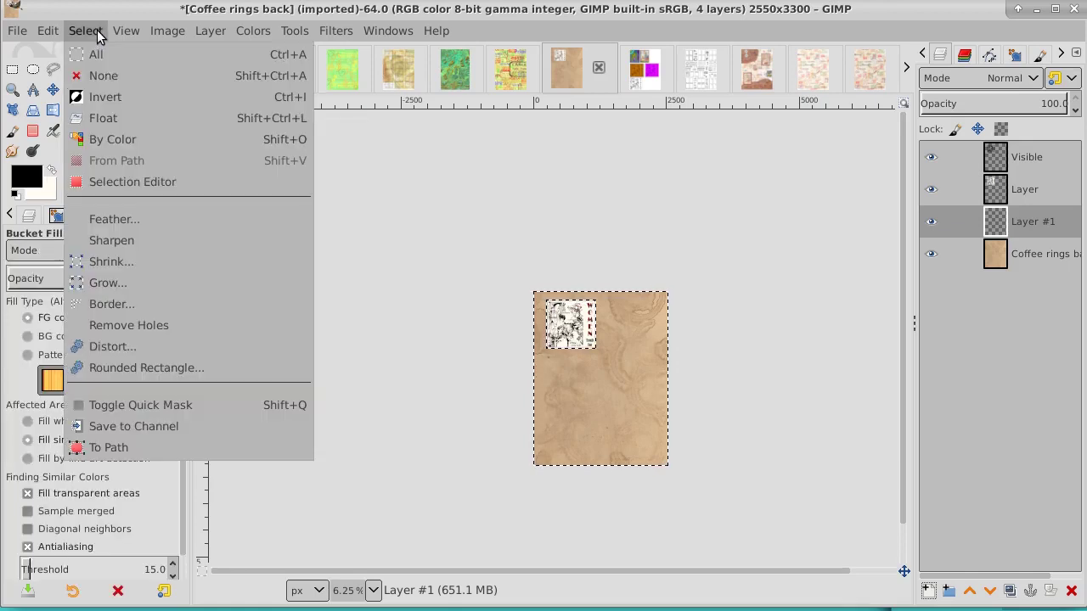
{"action": "left_click", "coordinate": [105, 97]}
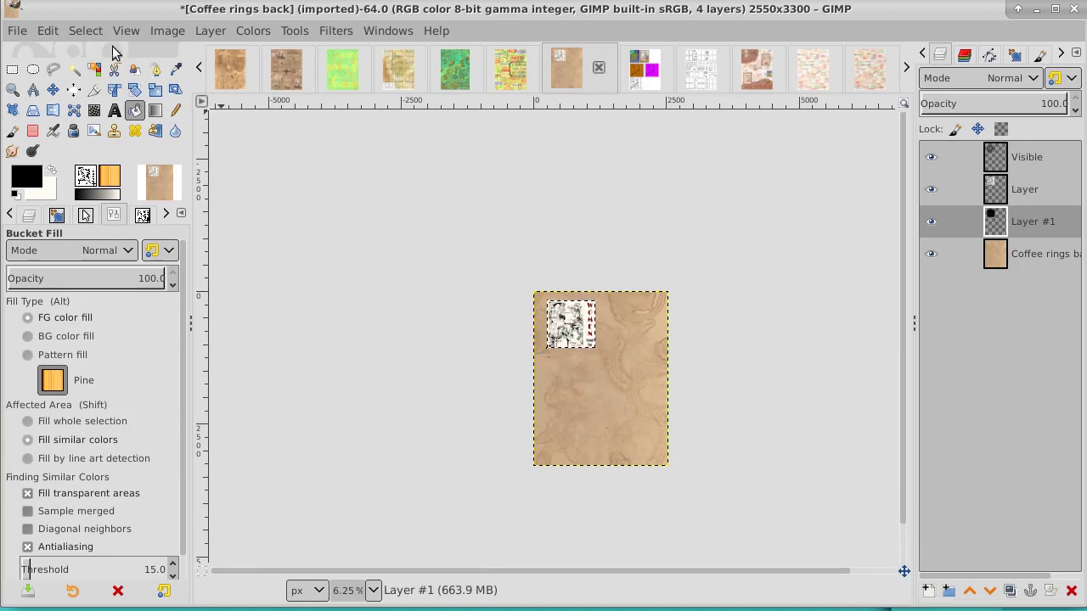
{"action": "left_click", "coordinate": [86, 31]}
{"action": "left_click", "coordinate": [105, 75]}
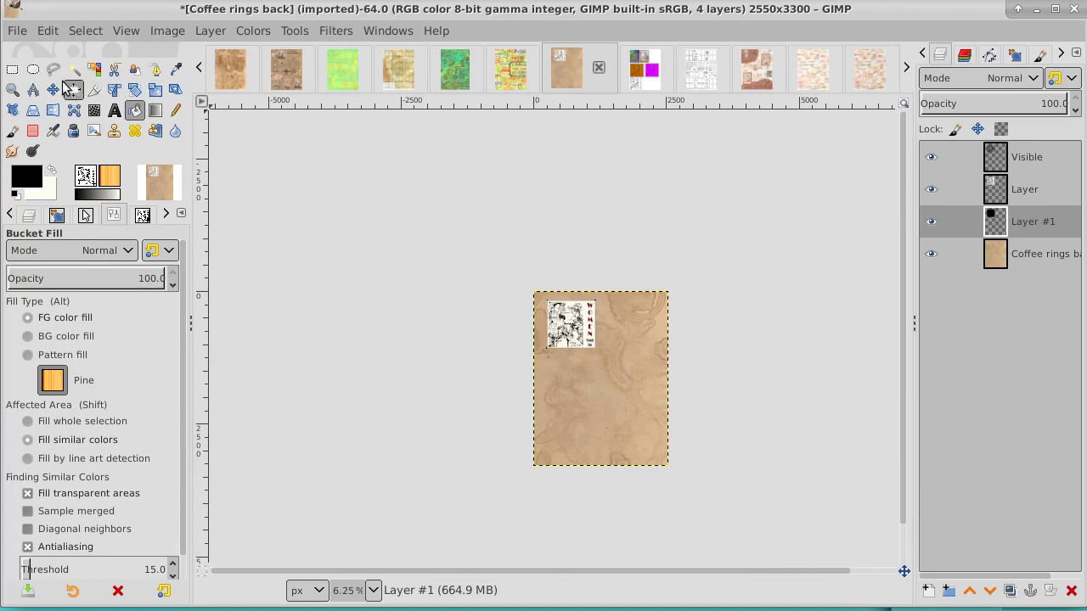
Step: Zoom the view to 50% to see the black card shape
{"action": "left_click", "coordinate": [13, 91]}
{"action": "left_click", "coordinate": [572, 325]}
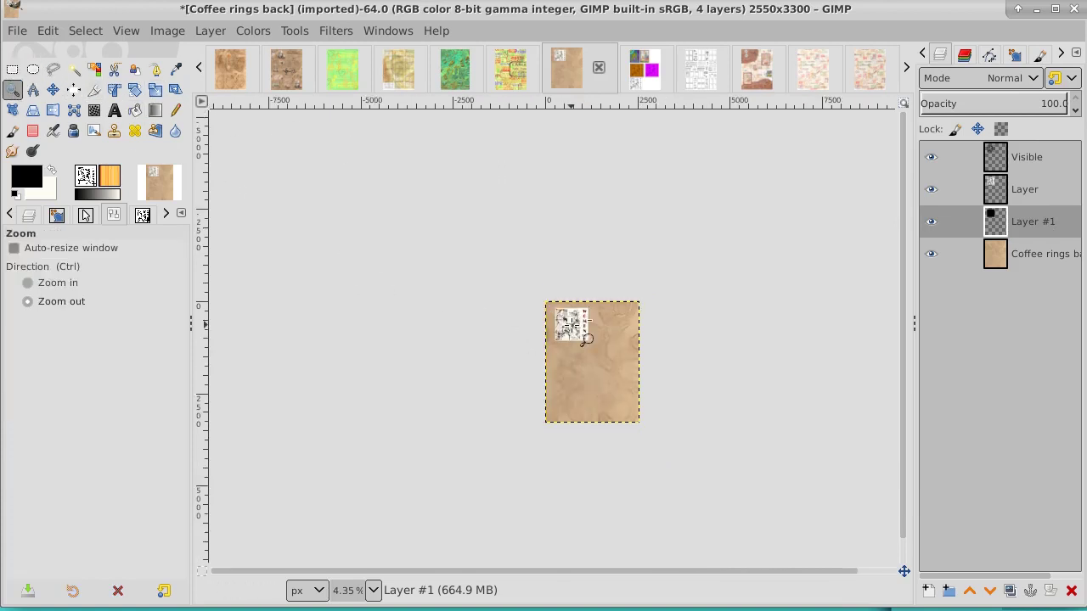
{"action": "double_click", "coordinate": [572, 325]}
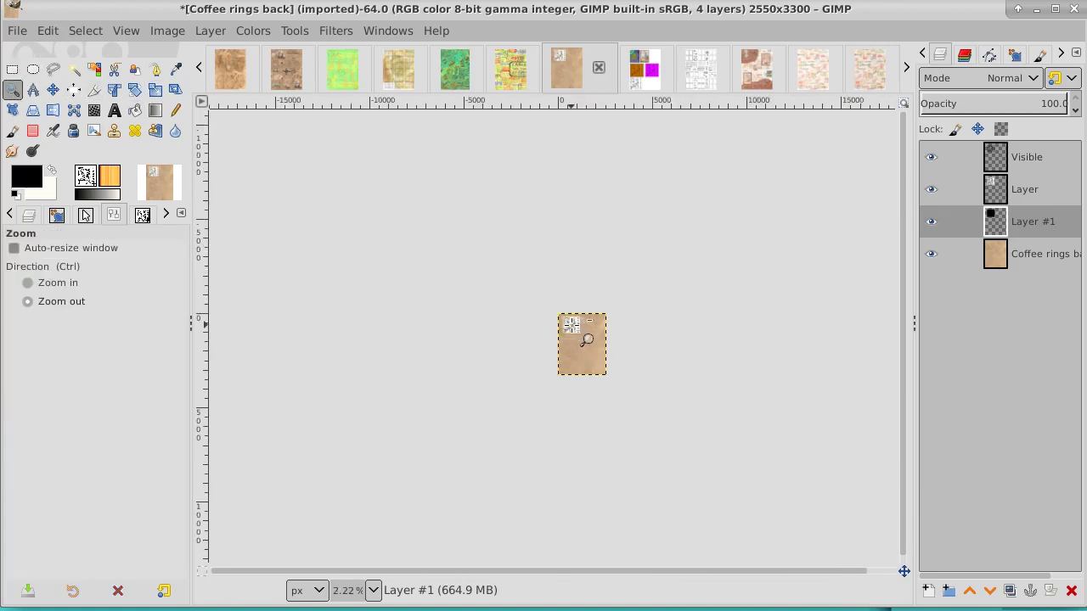
{"action": "scroll", "coordinate": [571, 325], "scroll_direction": "up", "scroll_amount": 1}
{"action": "scroll", "coordinate": [571, 325], "scroll_direction": "up", "scroll_amount": 3}
{"action": "scroll", "coordinate": [571, 325], "scroll_direction": "up", "scroll_amount": 2}
{"action": "scroll", "coordinate": [571, 325], "scroll_direction": "up", "scroll_amount": 2}
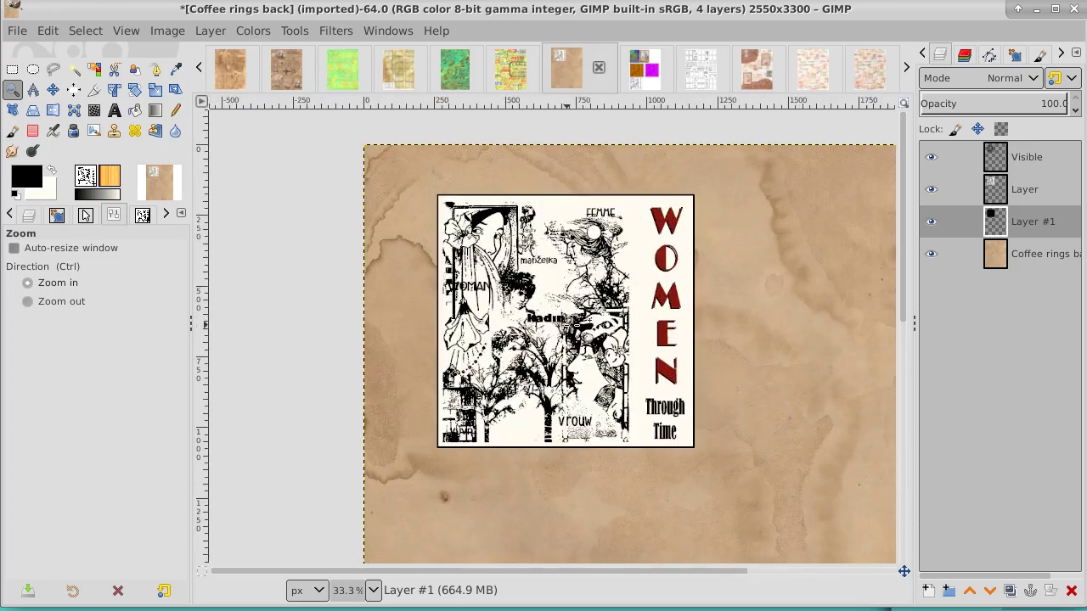
{"action": "scroll", "coordinate": [573, 325], "scroll_direction": "up", "scroll_amount": 1}
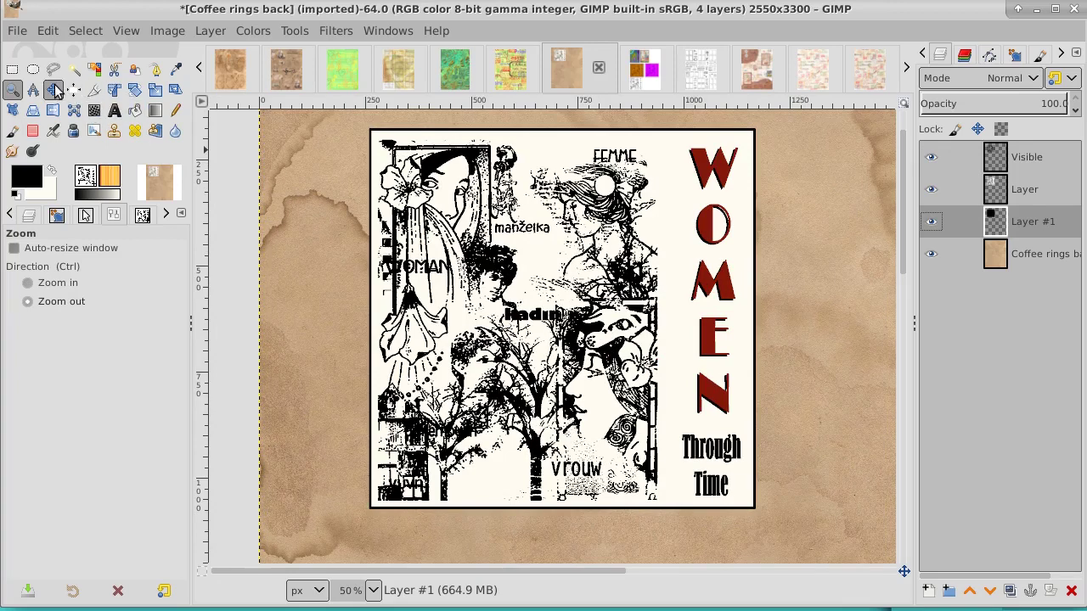
Step: Offset the black shadow layer a few pixels left and down with arrow-key nudges
{"action": "left_click", "coordinate": [54, 90]}
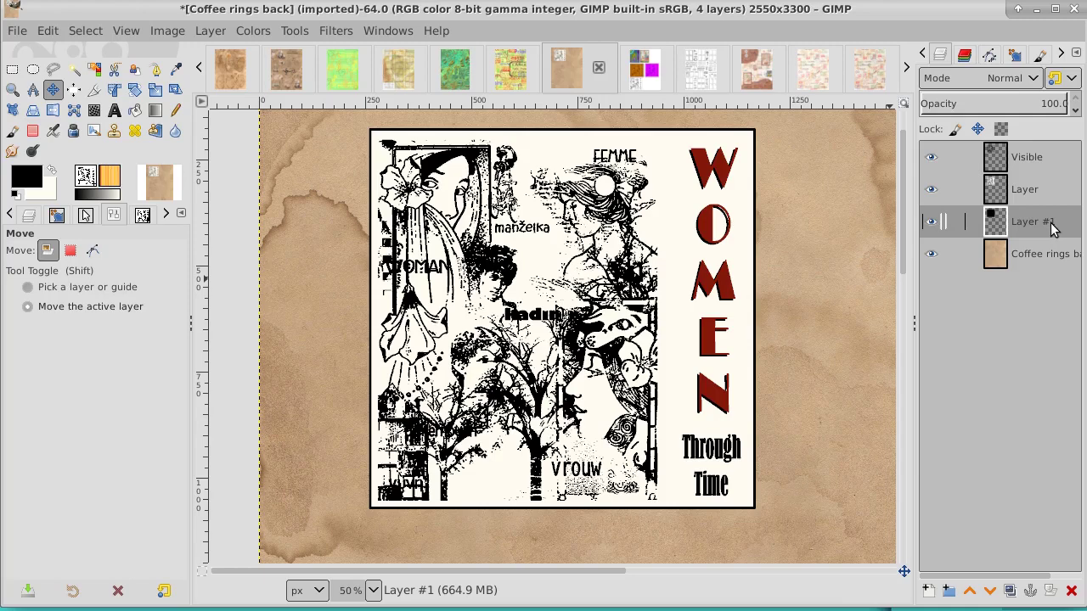
{"action": "key", "text": "Left"}
{"action": "key", "text": "Left"}
{"action": "key", "text": "Left"}
{"action": "key", "text": "Left"}
{"action": "key", "text": "Left"}
{"action": "key", "text": "Left"}
{"action": "key", "text": "Left"}
{"action": "key", "text": "Left"}
{"action": "key", "text": "Left"}
{"action": "key", "text": "Left"}
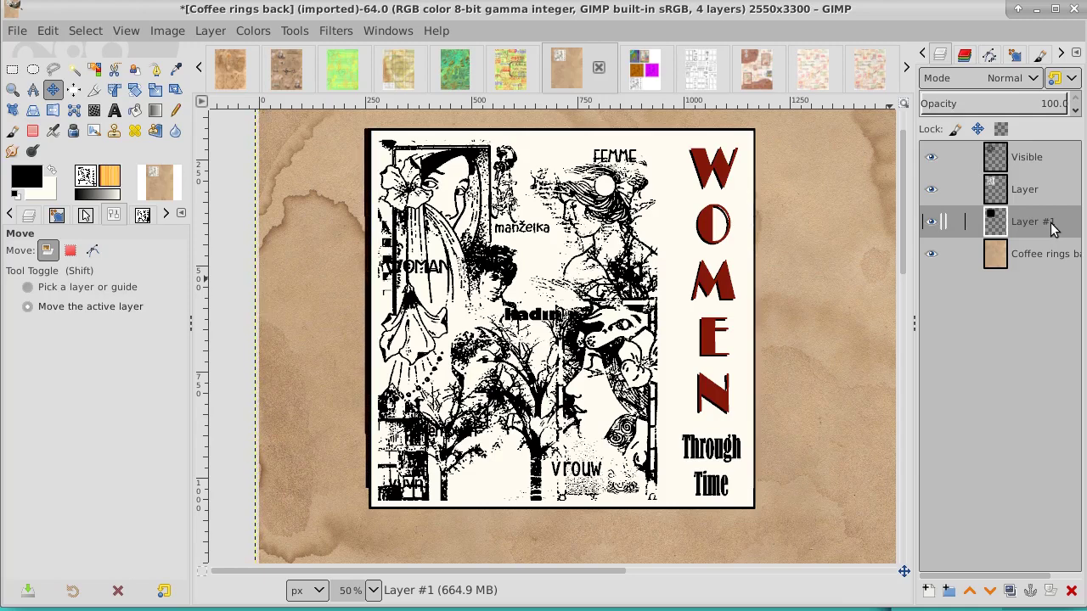
{"action": "key", "text": "Left"}
{"action": "key", "text": "Left"}
{"action": "key", "text": "Left"}
{"action": "key", "text": "Down"}
{"action": "key", "text": "Down"}
{"action": "key", "text": "Down"}
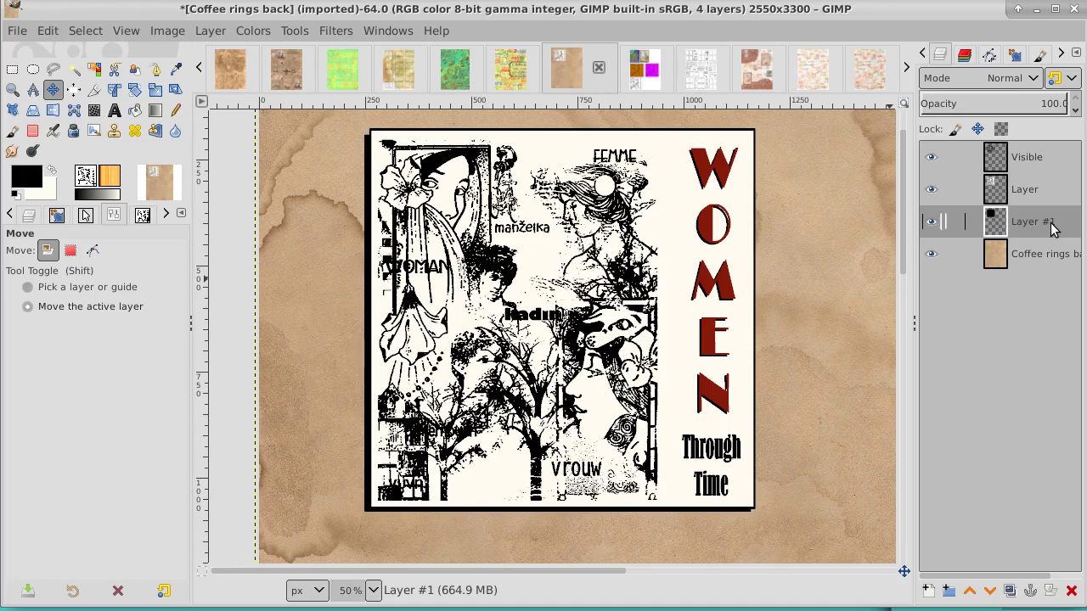
{"action": "key", "text": "Down"}
{"action": "key", "text": "Down"}
{"action": "key", "text": "Down"}
{"action": "key", "text": "Left"}
{"action": "key", "text": "Left"}
{"action": "key", "text": "Left"}
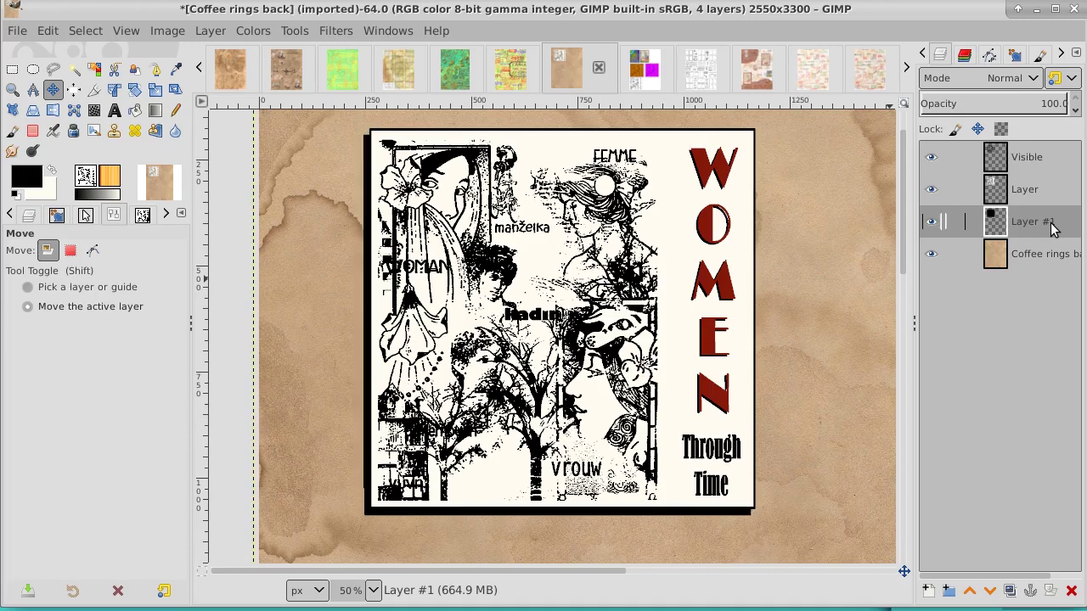
{"action": "key", "text": "Left"}
{"action": "key", "text": "Left"}
{"action": "key", "text": "Left"}
{"action": "key", "text": "Left"}
{"action": "key", "text": "Left"}
{"action": "key", "text": "Left"}
{"action": "key", "text": "Left"}
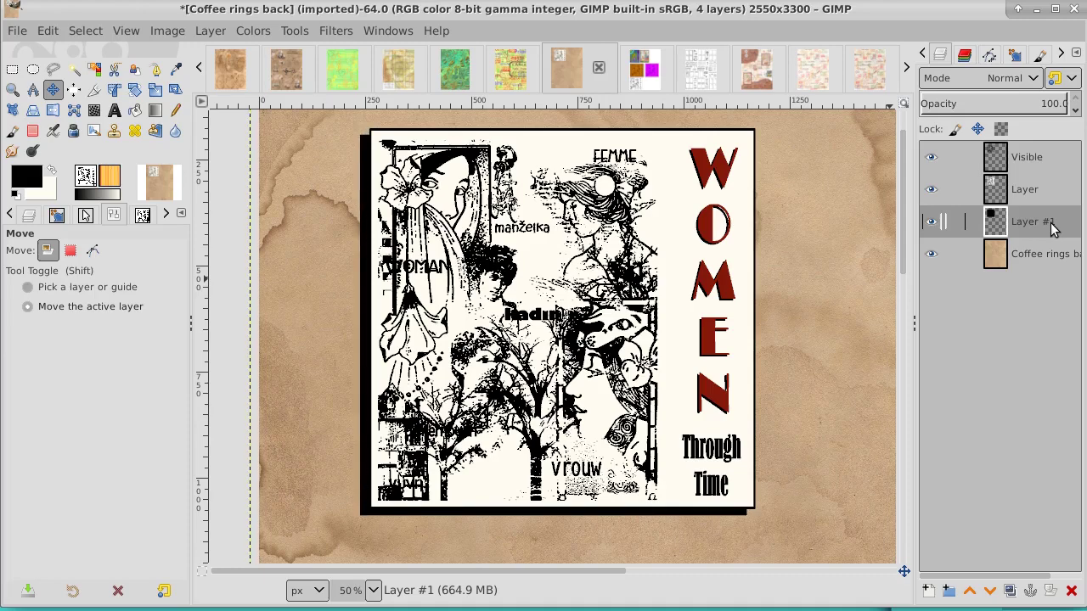
{"action": "key", "text": "Left"}
{"action": "key", "text": "Left"}
{"action": "key", "text": "Left"}
{"action": "key", "text": "Down"}
{"action": "key", "text": "Down"}
{"action": "key", "text": "Down"}
{"action": "key", "text": "Down"}
{"action": "key", "text": "Down"}
{"action": "key", "text": "Down"}
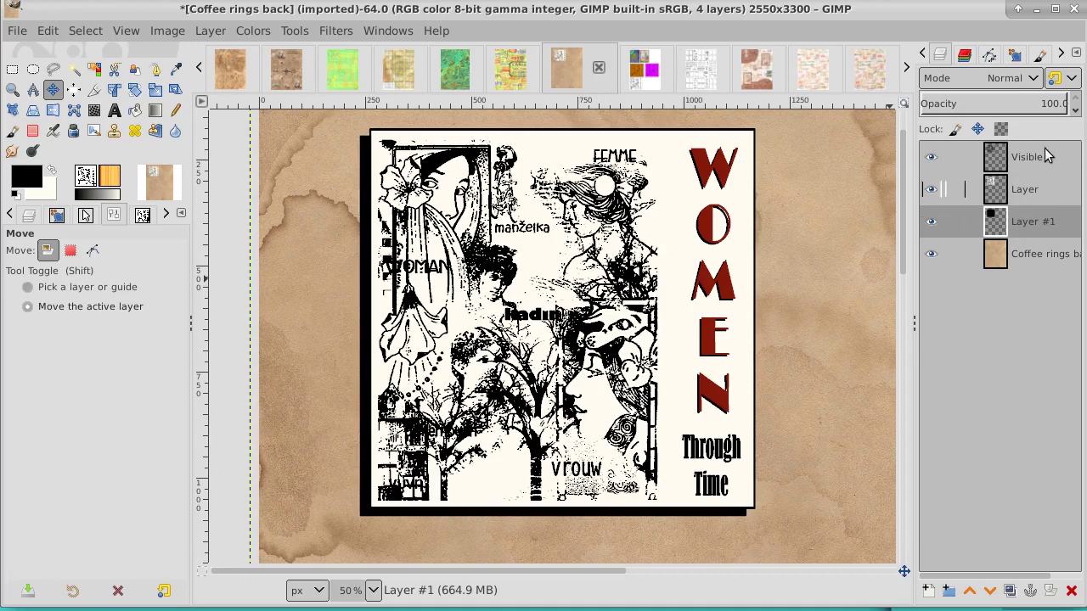
Step: Set the shadow opacity to 45.5, fine-tune its offset, and make it Layer to Image Size
{"action": "mouse_move", "coordinate": [1029, 104]}
{"action": "left_mouse_down"}
{"action": "mouse_move", "coordinate": [967, 113]}
{"action": "mouse_move", "coordinate": [987, 117]}
{"action": "left_mouse_up"}
{"action": "key", "text": "shift+Right"}
{"action": "key", "text": "shift+Up"}
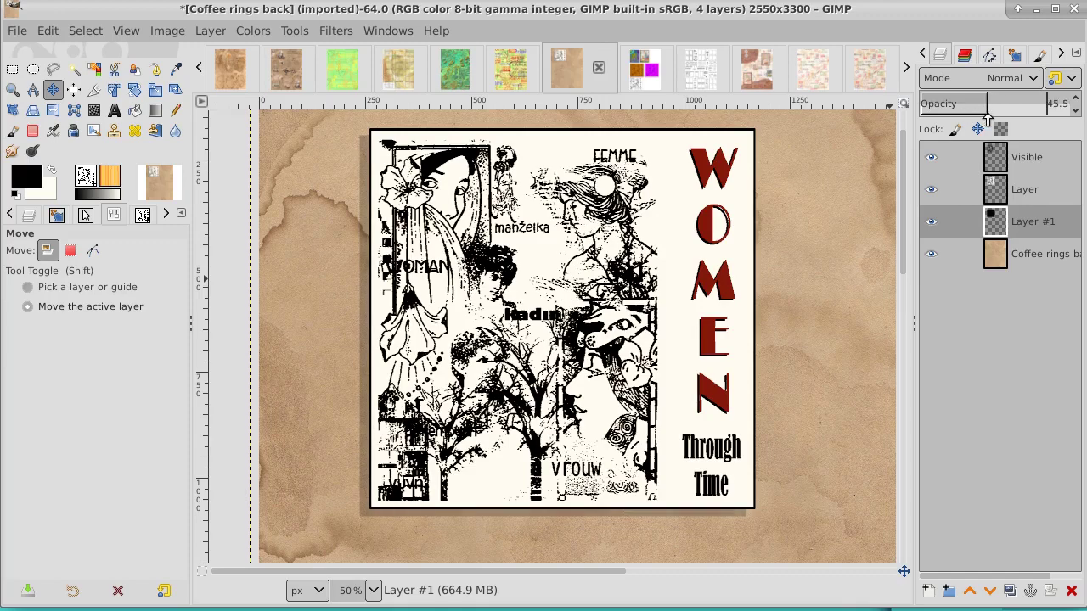
{"action": "right_click", "coordinate": [1032, 229]}
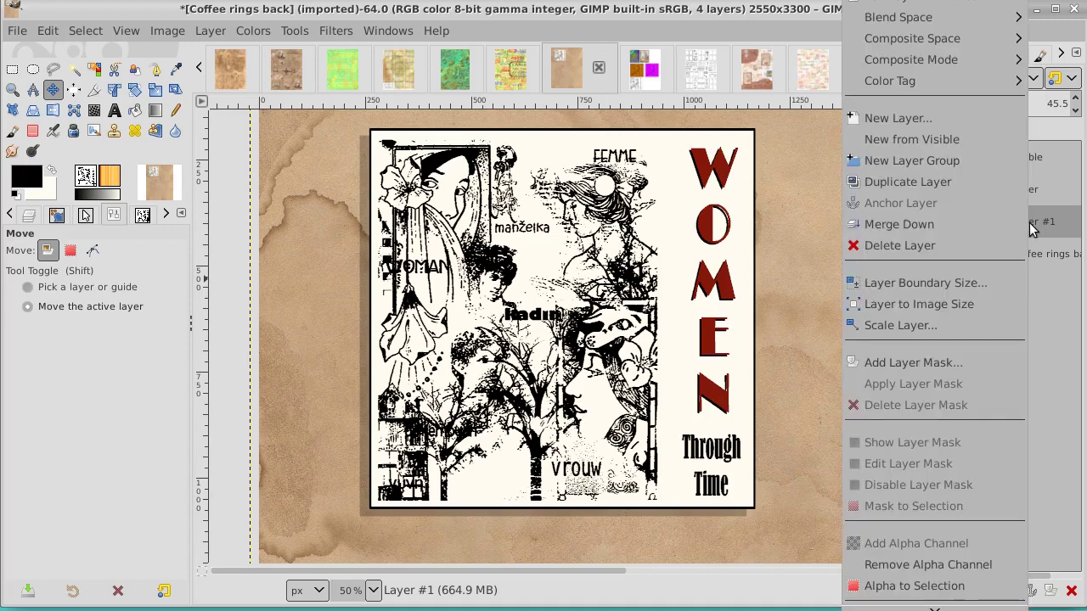
{"action": "left_click", "coordinate": [988, 304]}
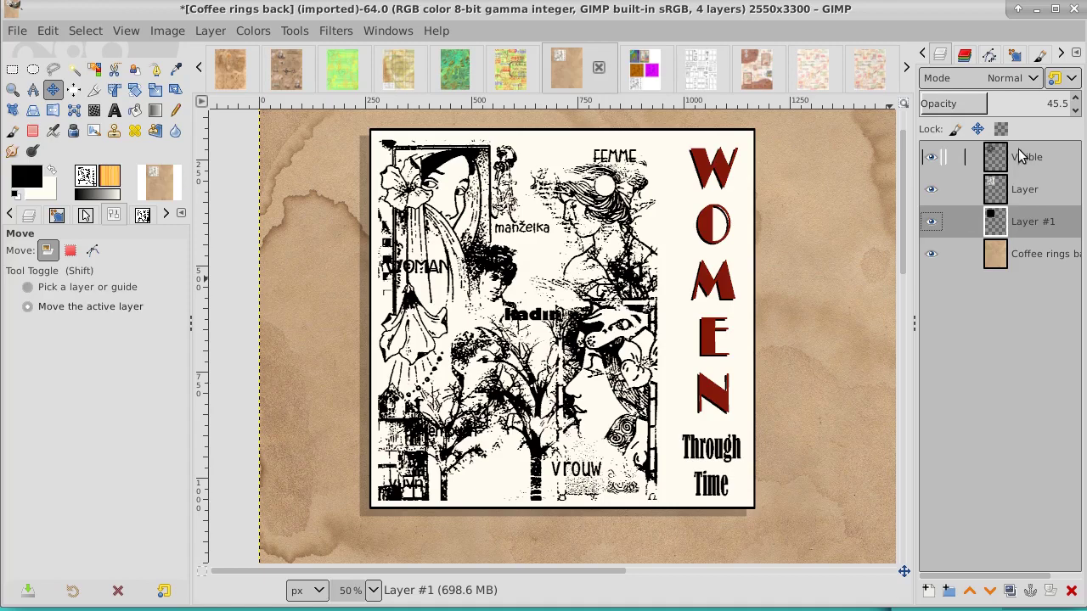
Step: Add a new transparent layer above Layer and clear any existing selection
{"action": "left_click", "coordinate": [1020, 190]}
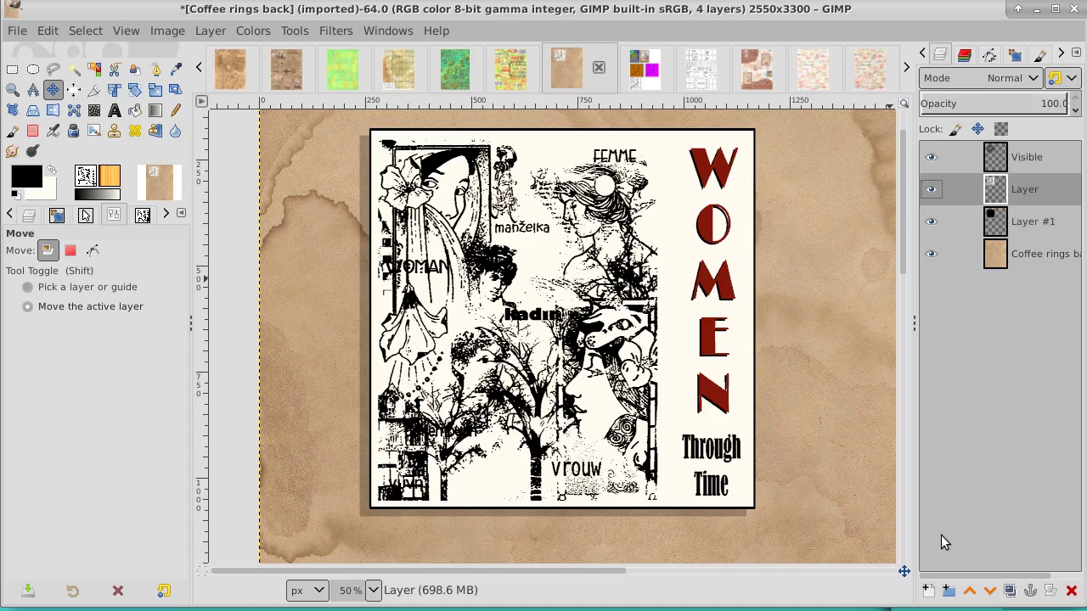
{"action": "left_click", "coordinate": [928, 591]}
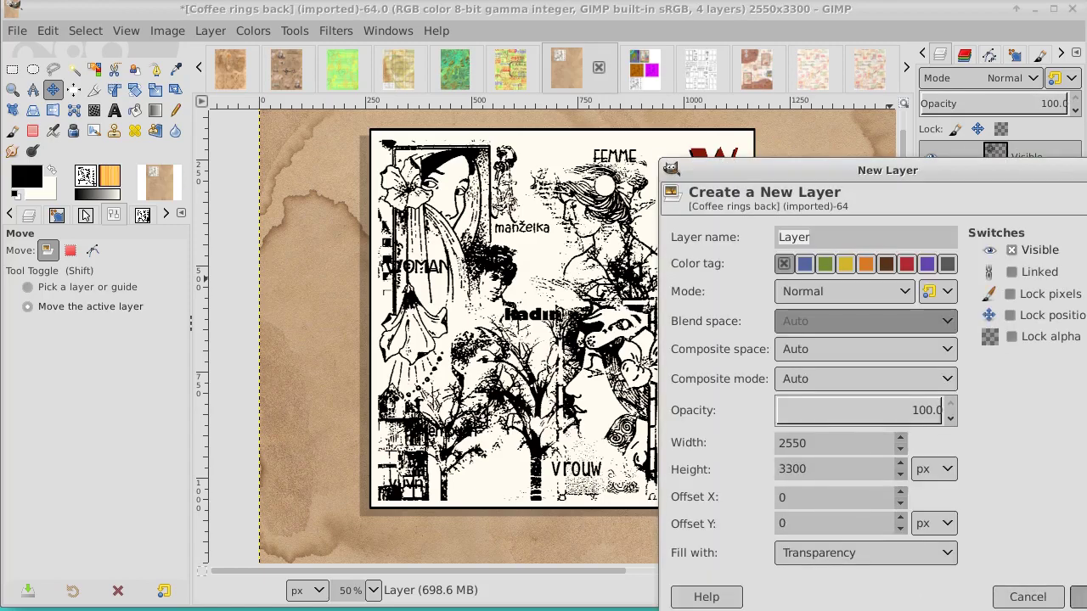
{"action": "key", "text": "Return"}
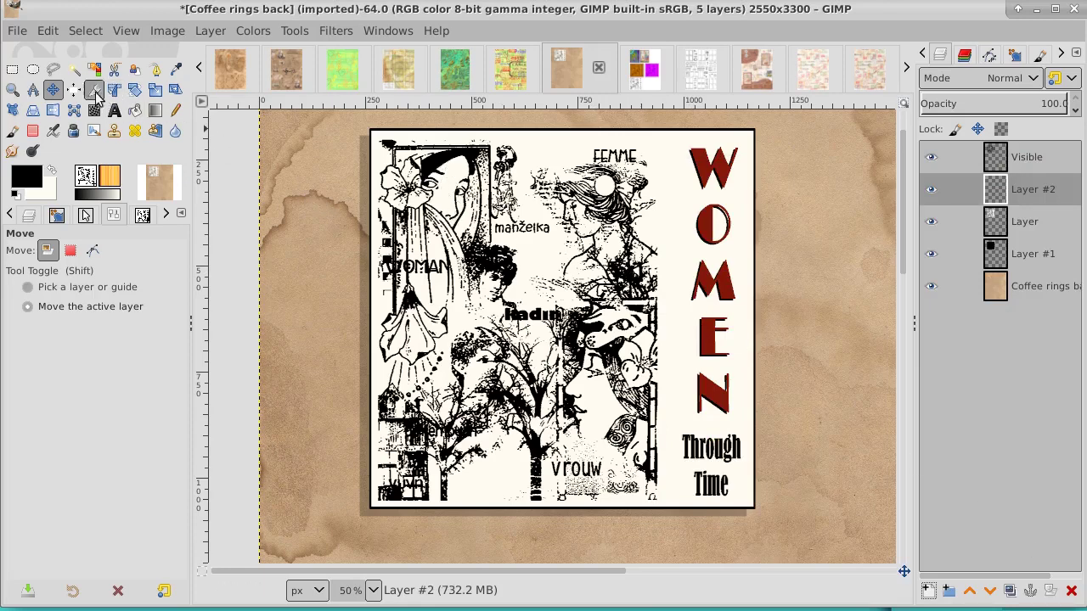
{"action": "left_click", "coordinate": [73, 70]}
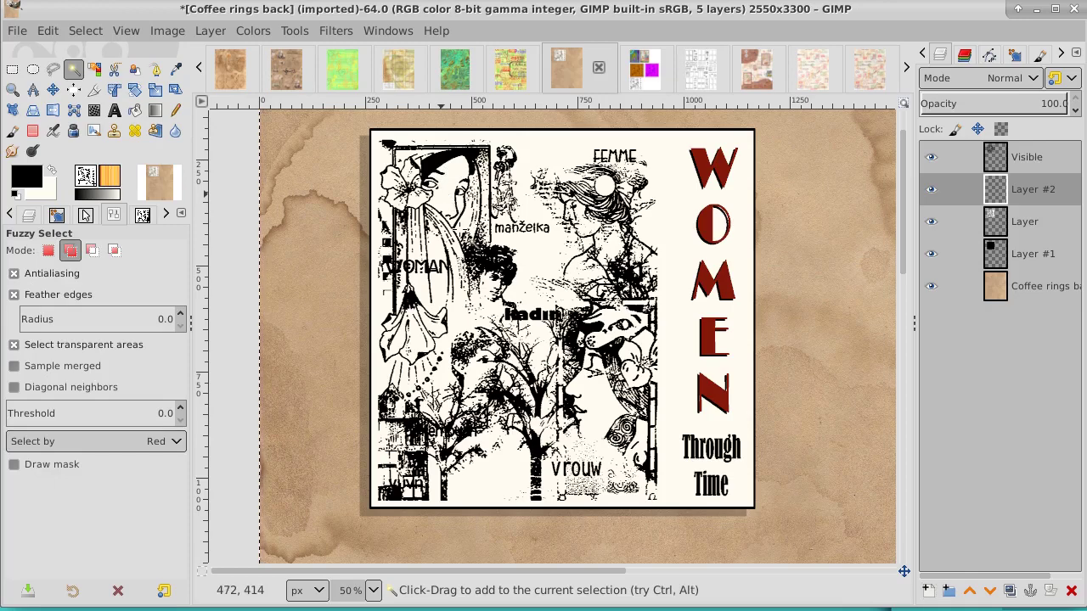
{"action": "left_click", "coordinate": [85, 30]}
{"action": "left_click", "coordinate": [101, 77]}
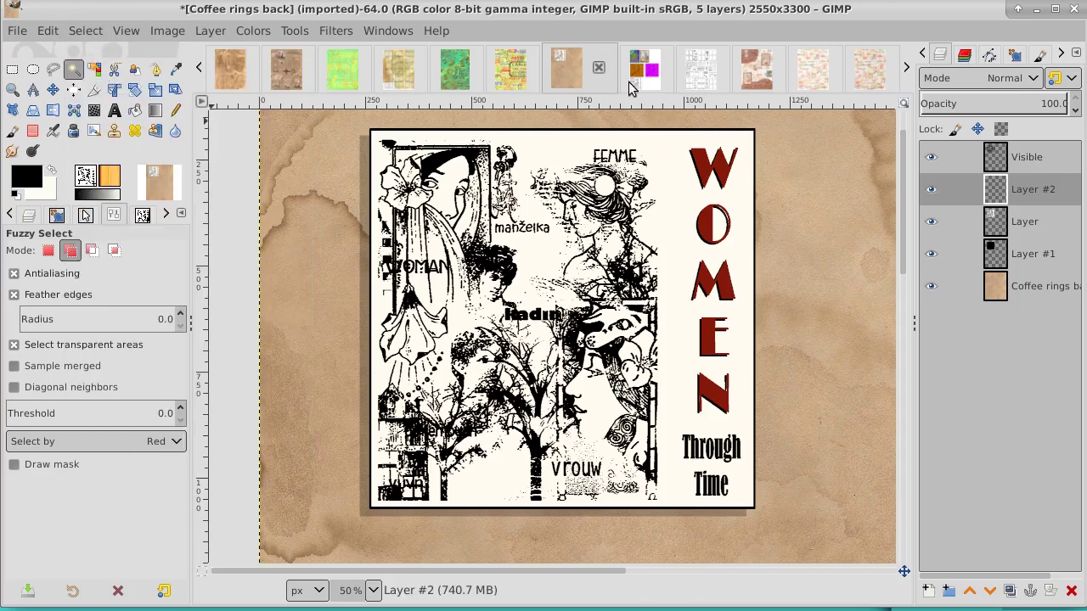
Step: Fuzzy-select the upper-left woman's face on Visible and grow the selection by 2 px
{"action": "left_click", "coordinate": [1031, 155]}
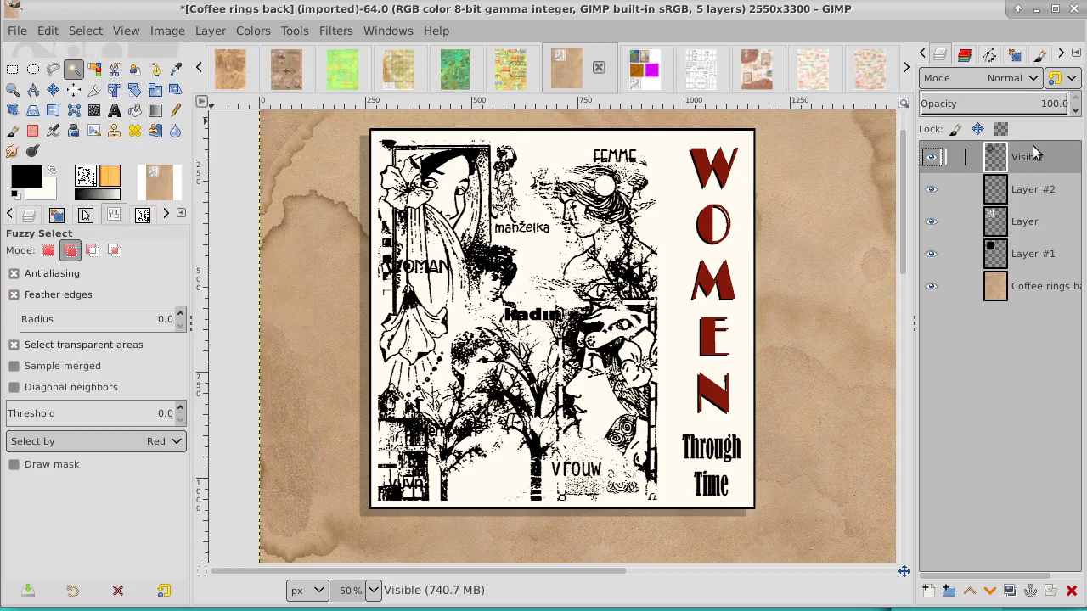
{"action": "left_click", "coordinate": [457, 170]}
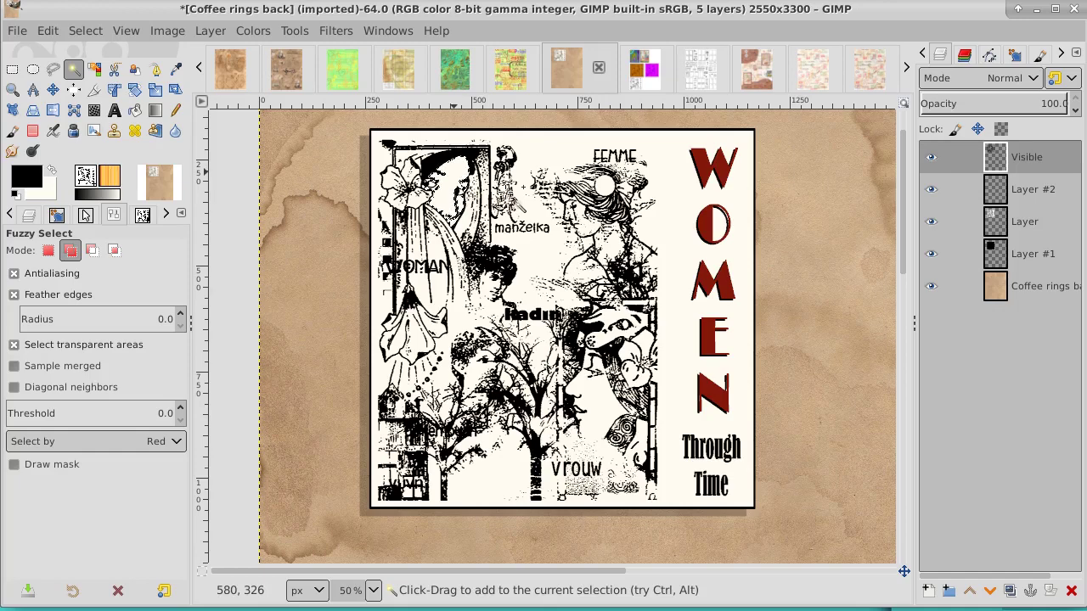
{"action": "left_click", "coordinate": [85, 30]}
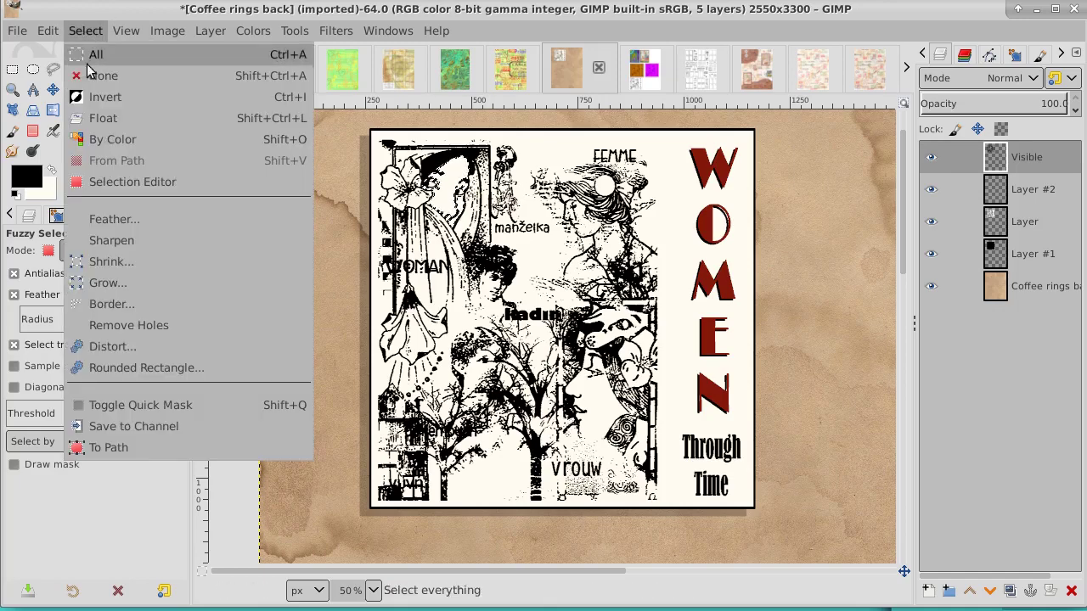
{"action": "left_click", "coordinate": [102, 282]}
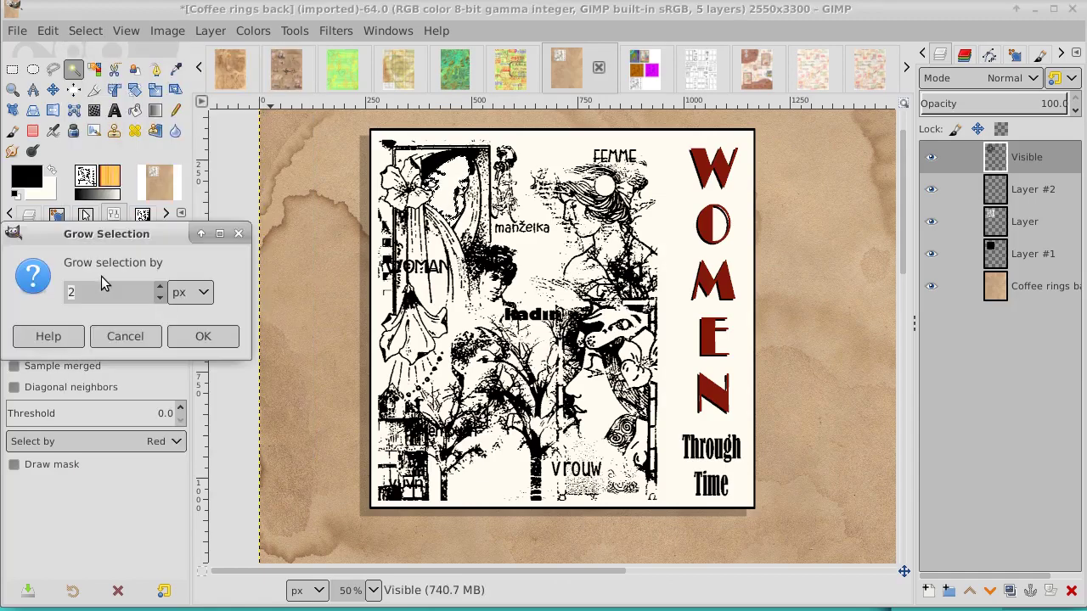
{"action": "left_click", "coordinate": [160, 299]}
{"action": "left_click", "coordinate": [189, 336]}
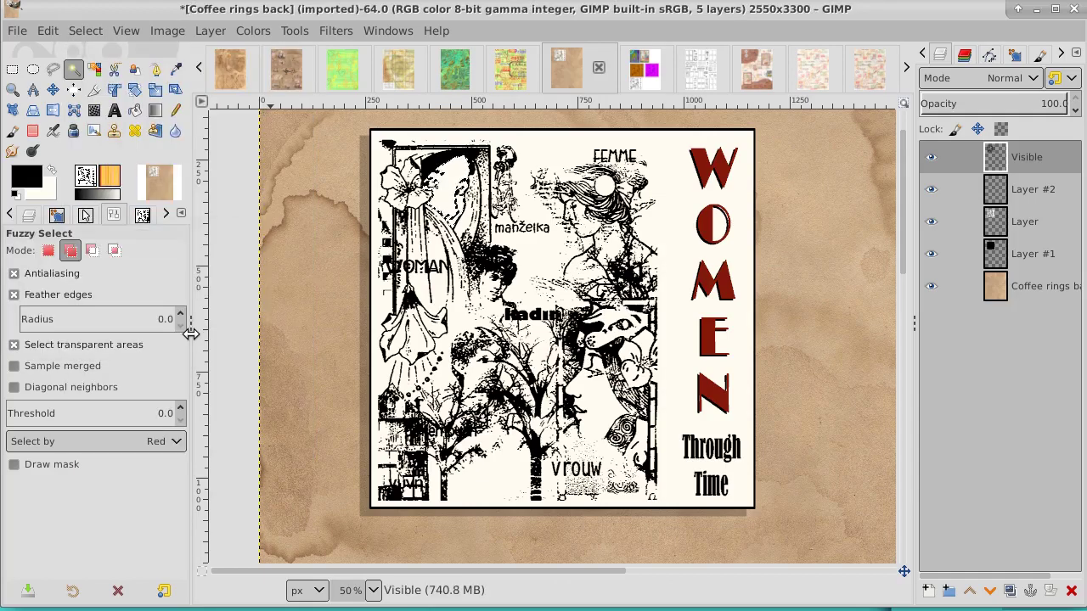
Step: On Layer #2, set the foreground colour to the skin tone dab9ad
{"action": "left_click", "coordinate": [1041, 190]}
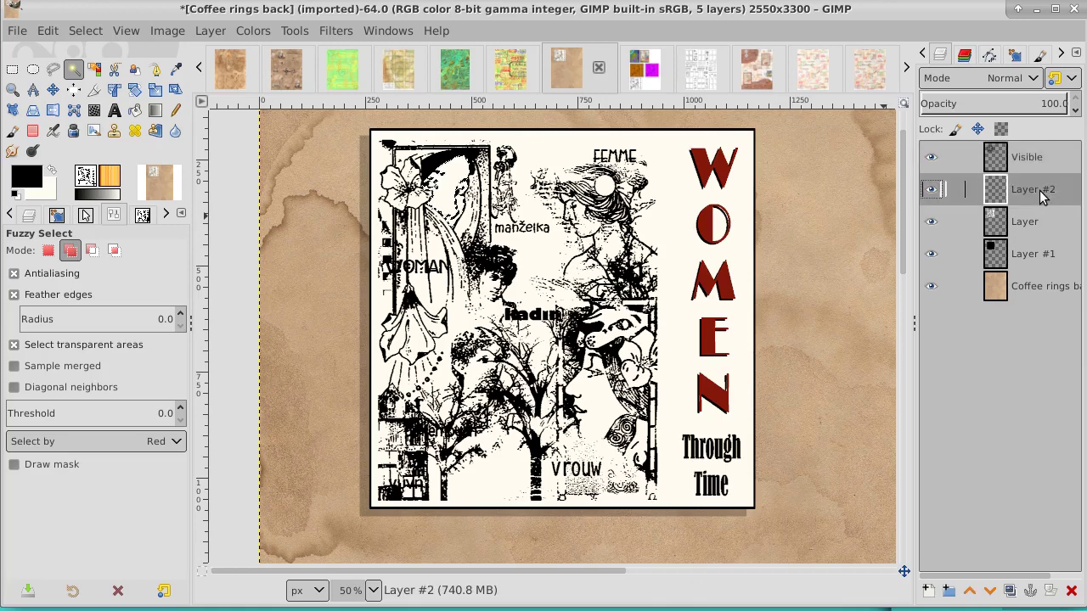
{"action": "left_click", "coordinate": [26, 180]}
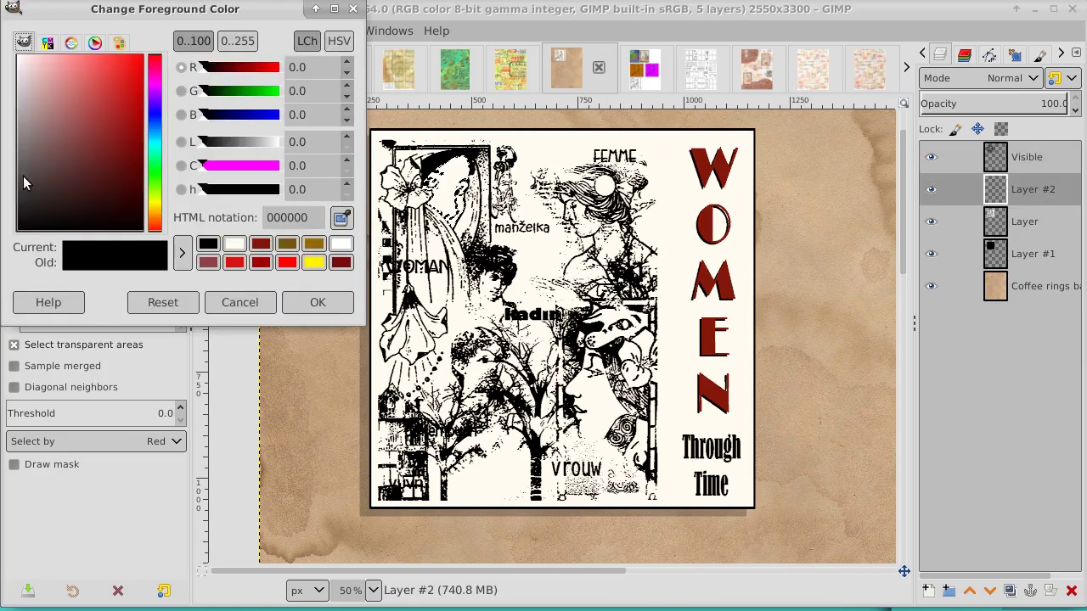
{"action": "left_click_drag", "start_coordinate": [106, 142], "coordinate": [42, 80]}
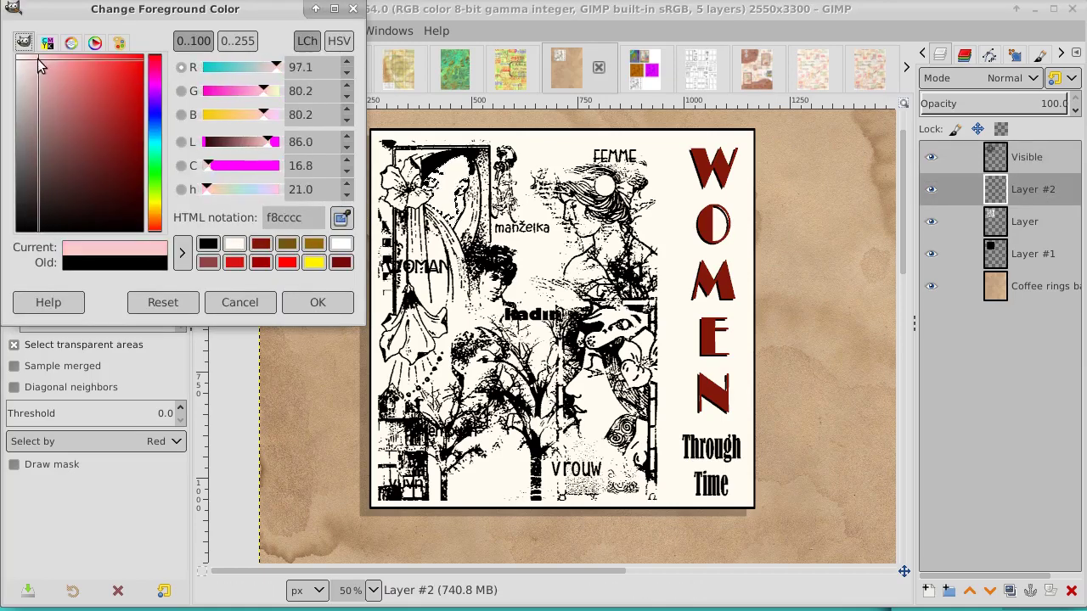
{"action": "left_click", "coordinate": [155, 217]}
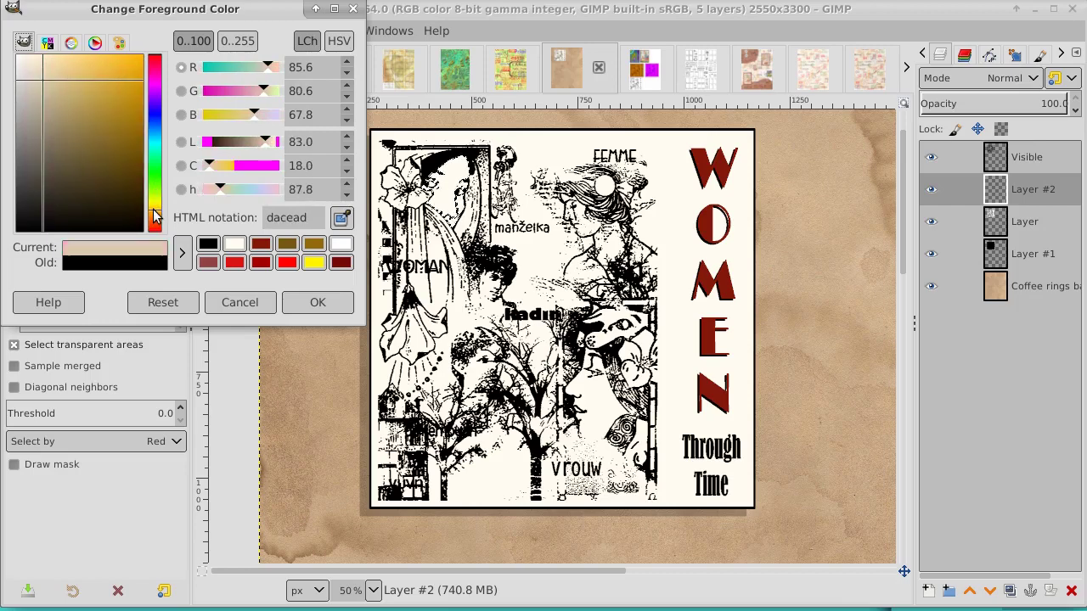
{"action": "left_click_drag", "start_coordinate": [155, 217], "coordinate": [156, 228]}
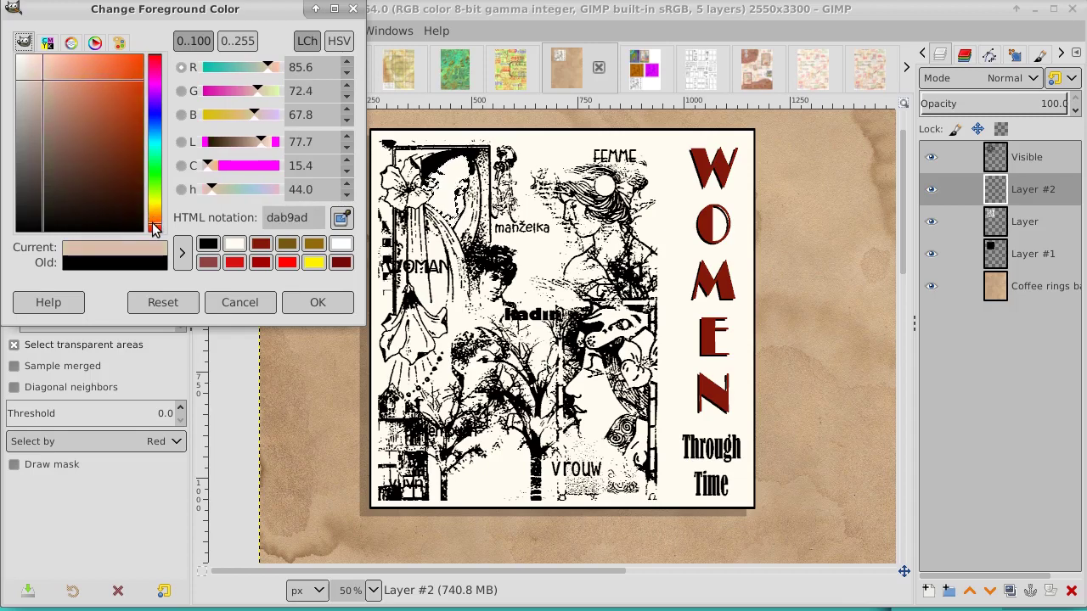
{"action": "left_click", "coordinate": [316, 302]}
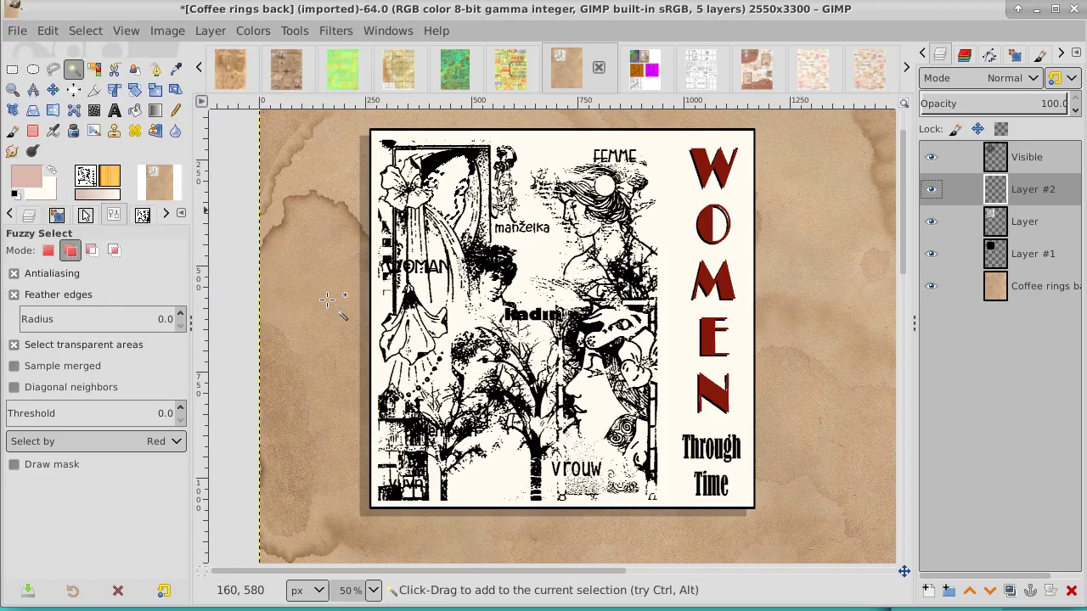
Step: Bucket-fill the selected face with the skin tone and deselect
{"action": "left_click", "coordinate": [135, 110]}
{"action": "left_click", "coordinate": [450, 174]}
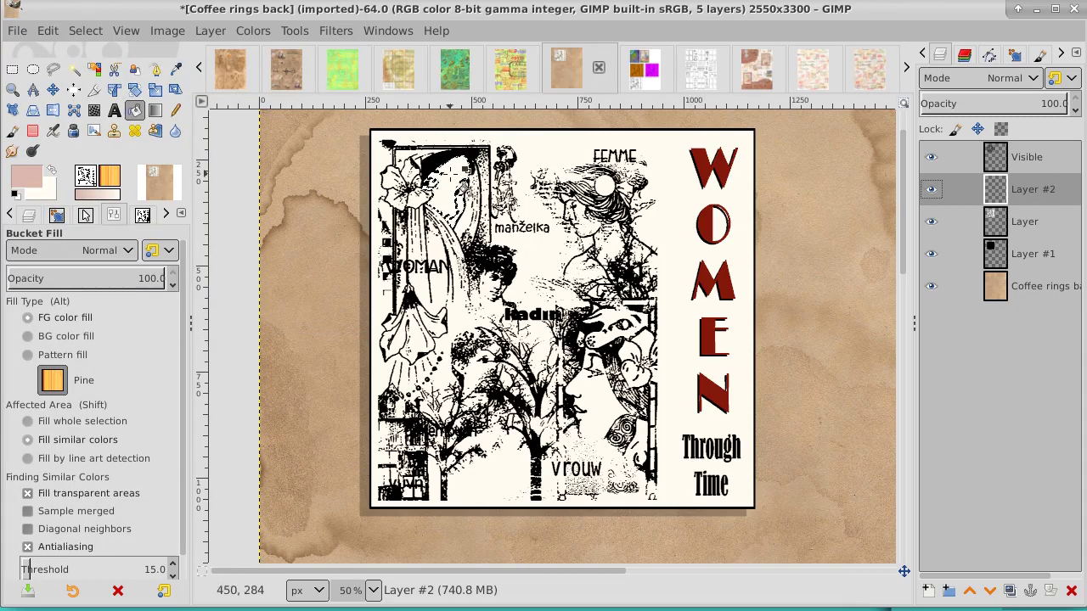
{"action": "left_click", "coordinate": [463, 188]}
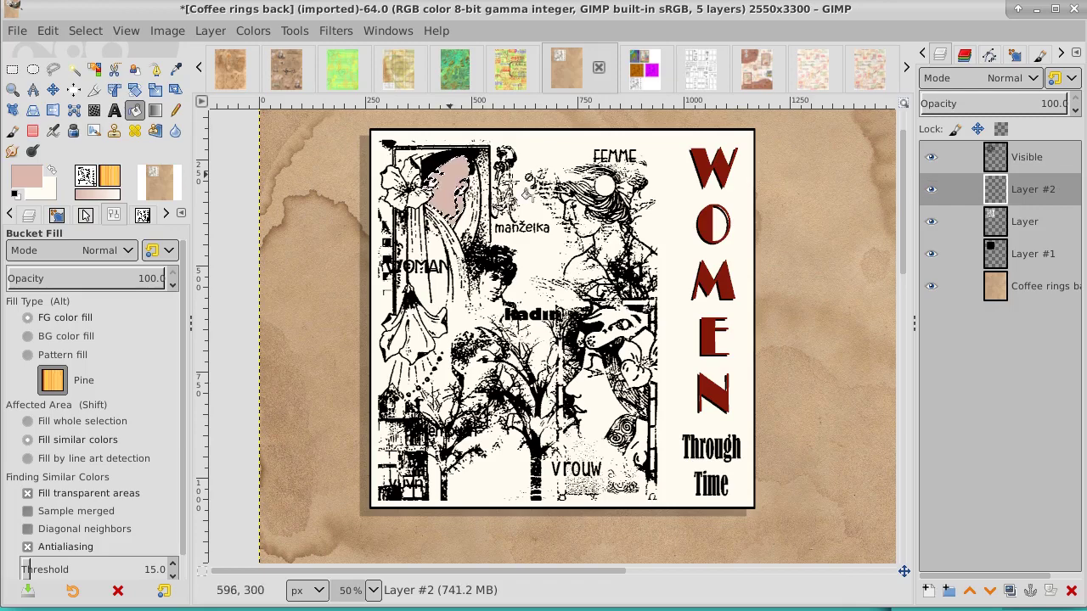
{"action": "left_click", "coordinate": [90, 33]}
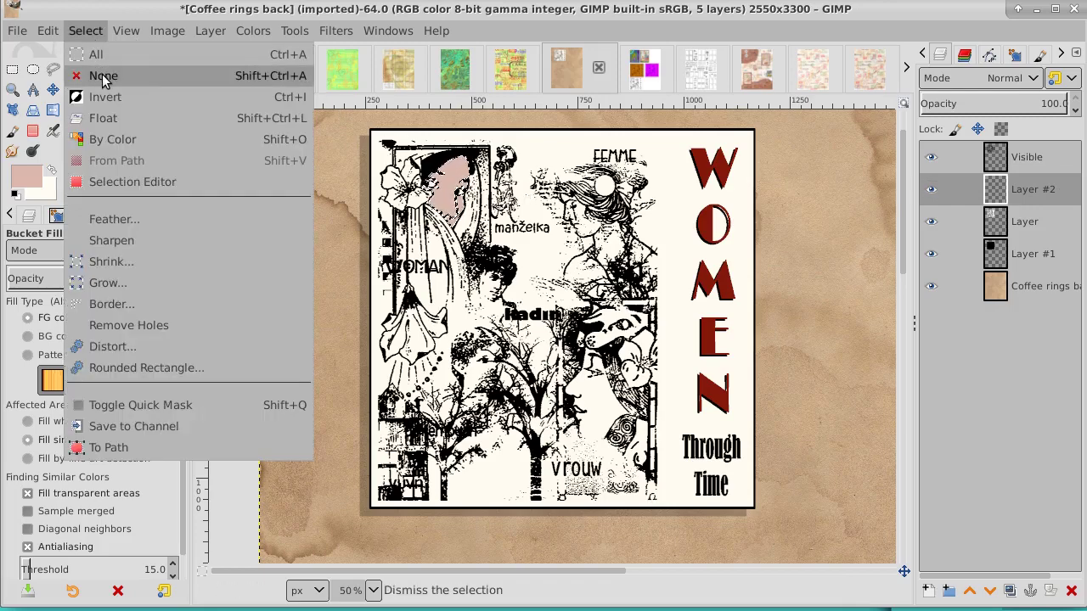
{"action": "left_click", "coordinate": [103, 77]}
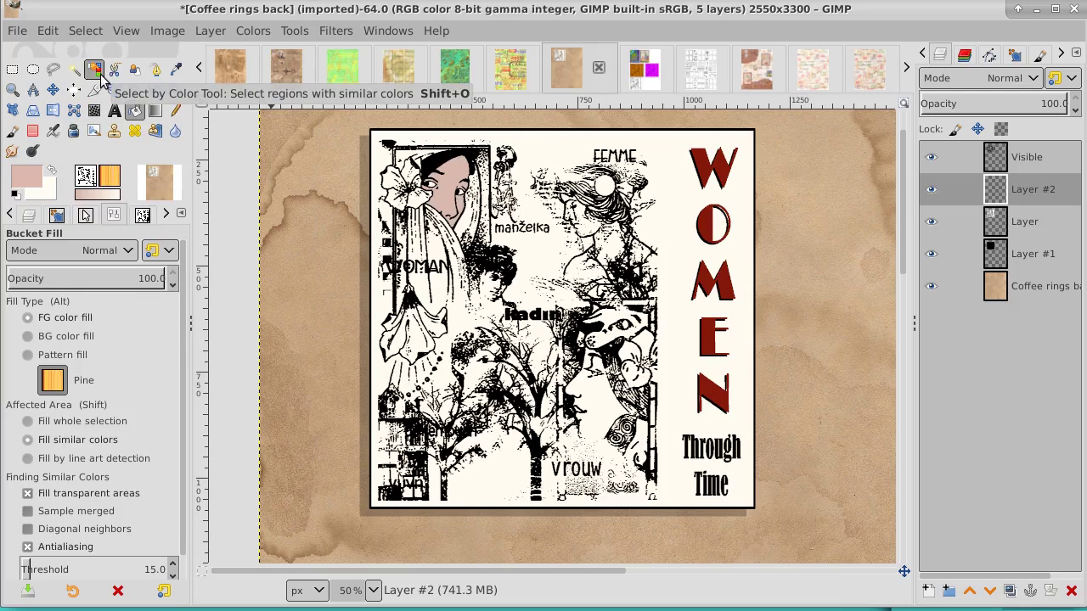
Step: Zoom to 300% on the upper-left face to inspect where the fill meets the line art
{"action": "left_click", "coordinate": [1044, 159]}
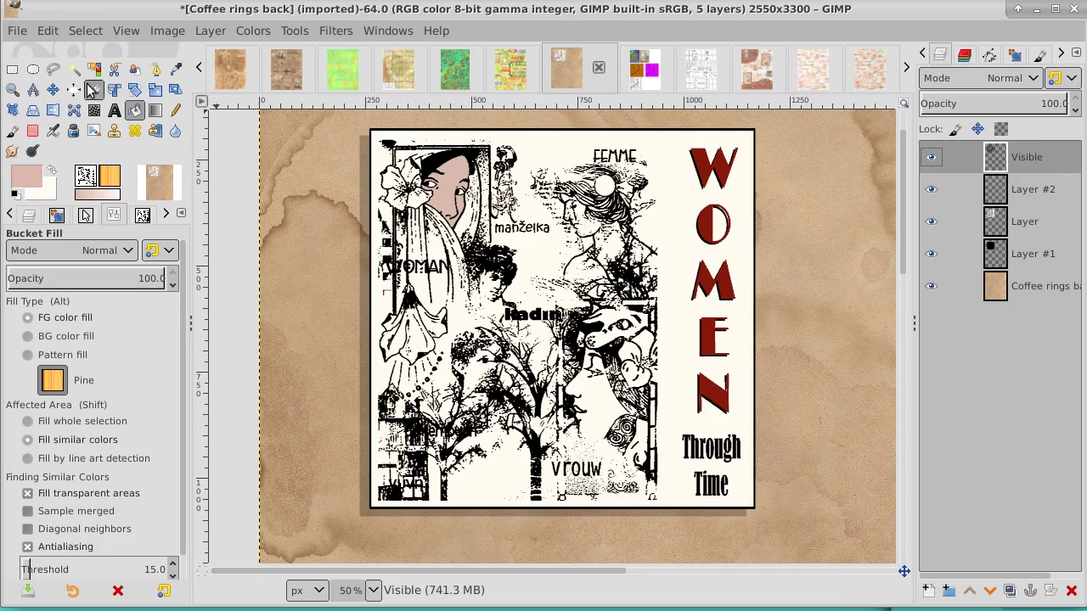
{"action": "left_click", "coordinate": [11, 91]}
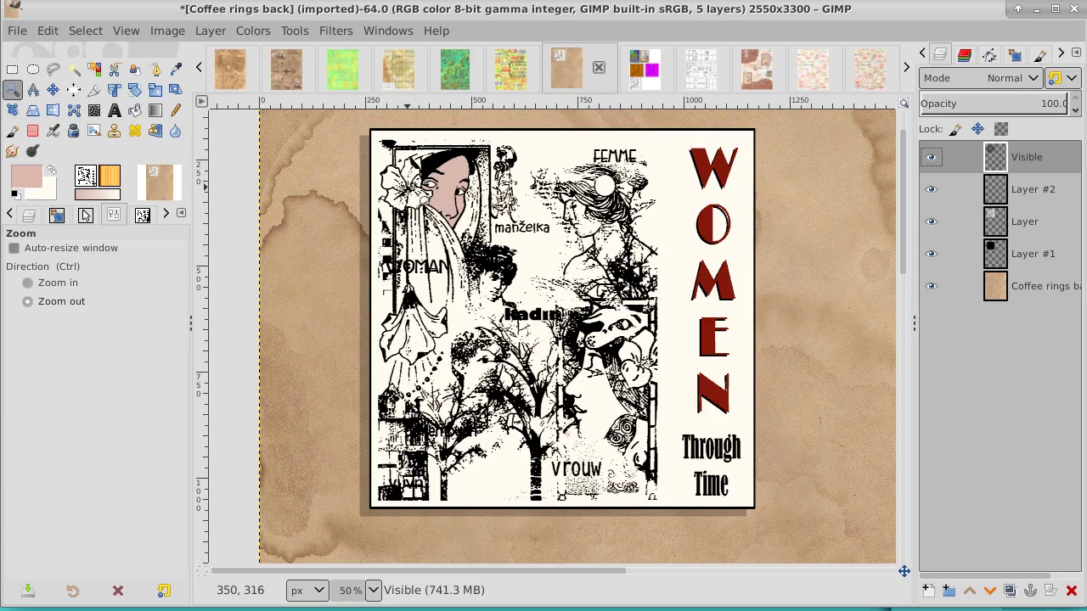
{"action": "left_click", "coordinate": [408, 187]}
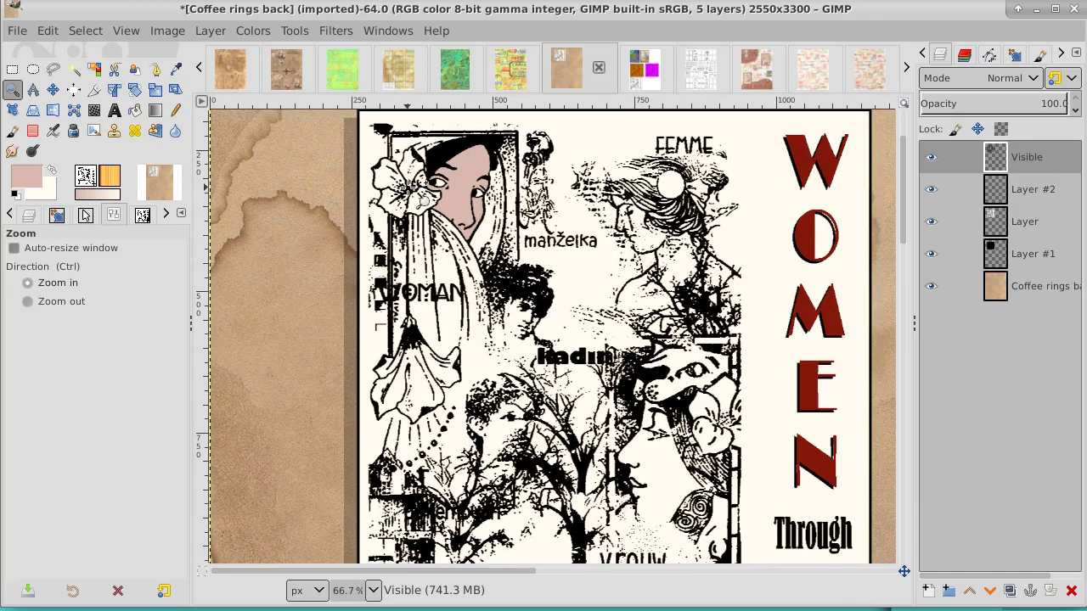
{"action": "left_click", "coordinate": [408, 187]}
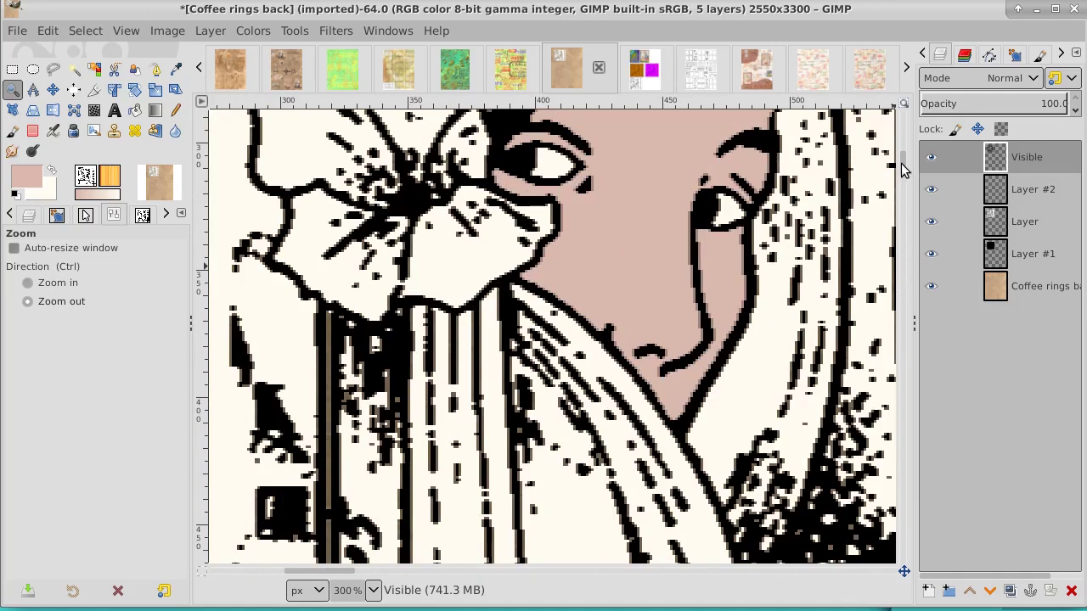
{"action": "left_click_drag", "start_coordinate": [901, 170], "coordinate": [903, 161]}
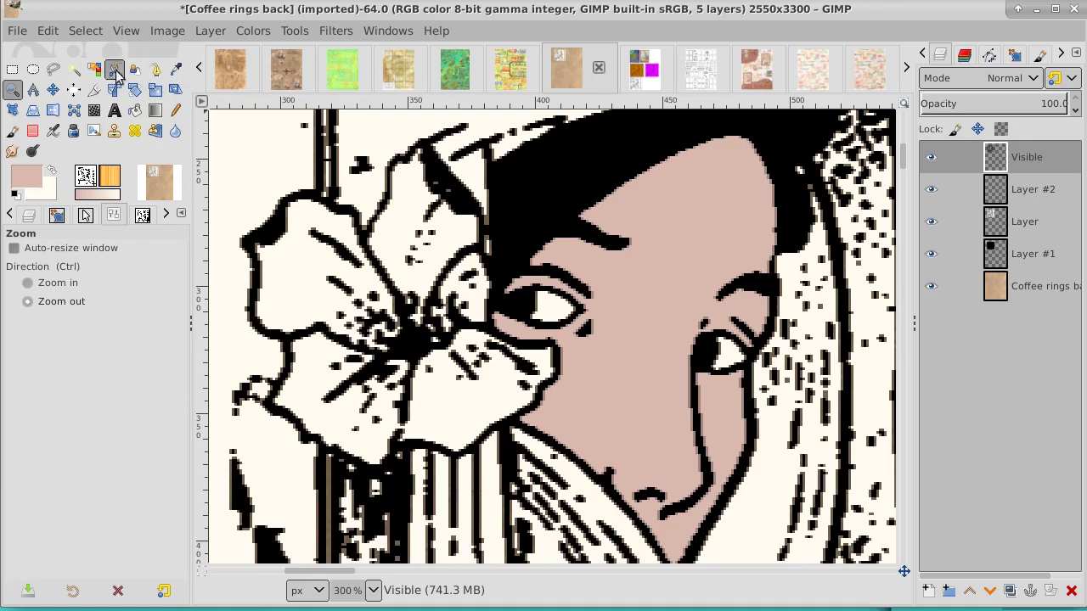
Step: Fuzzy-select the flower's upper, left, lower and right white petals together
{"action": "left_click", "coordinate": [75, 71]}
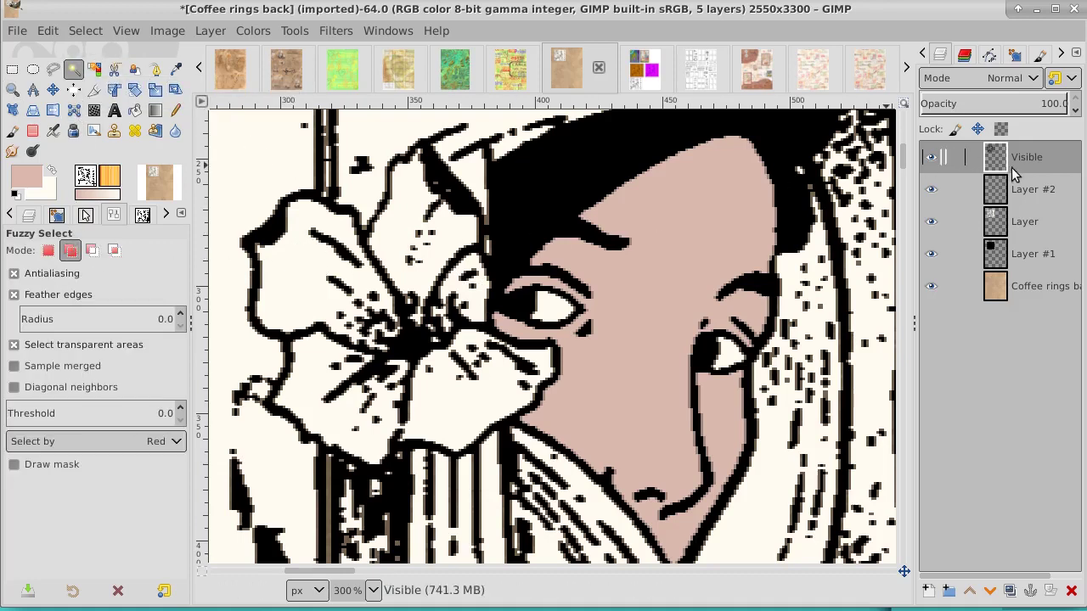
{"action": "left_click", "coordinate": [384, 234]}
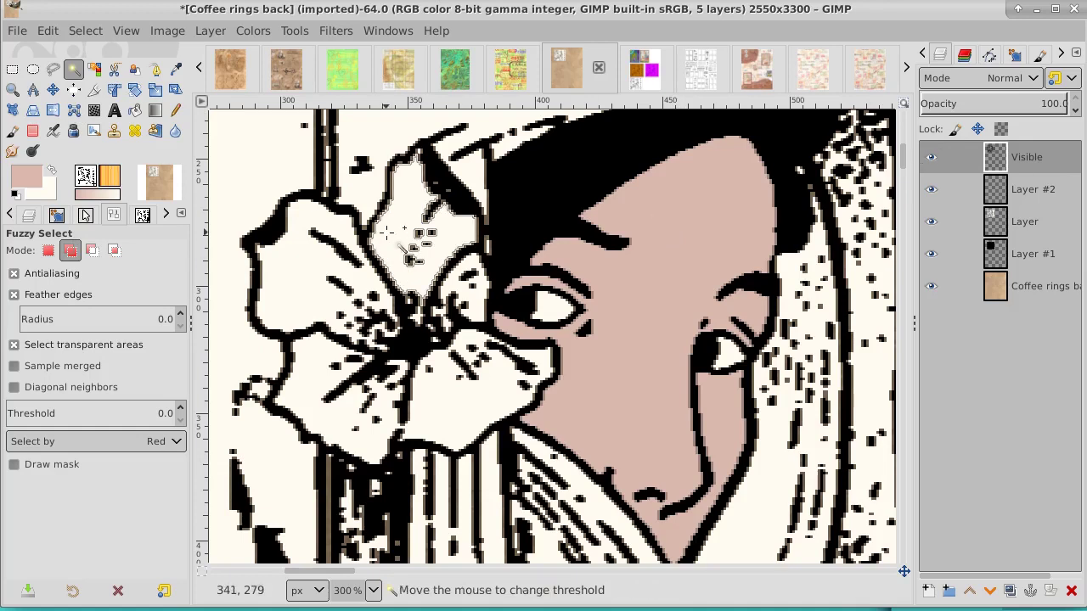
{"action": "left_click", "coordinate": [303, 266]}
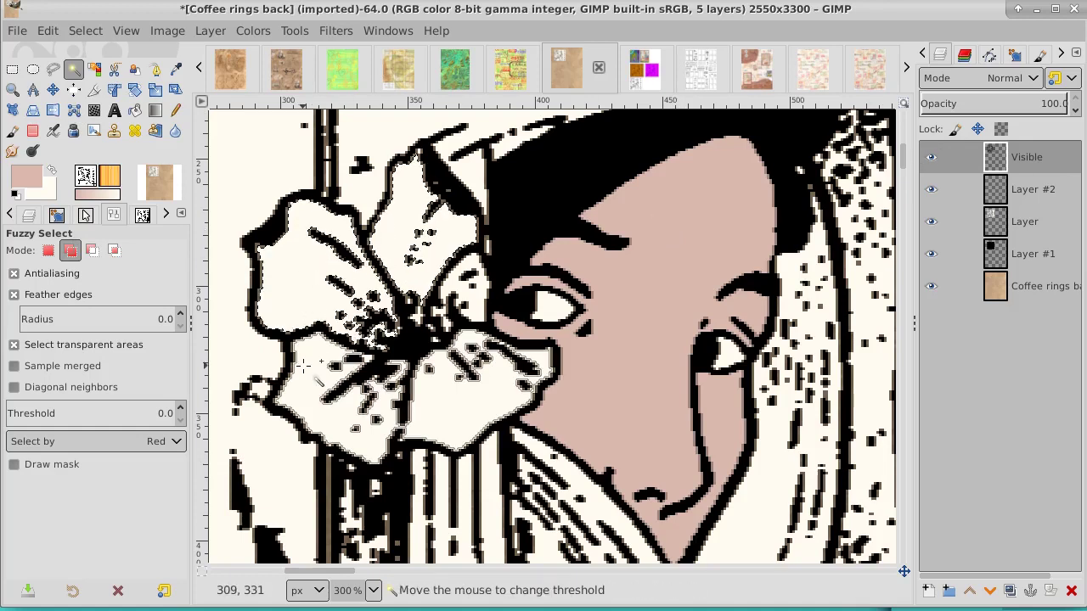
{"action": "left_click_drag", "start_coordinate": [304, 347], "coordinate": [305, 365]}
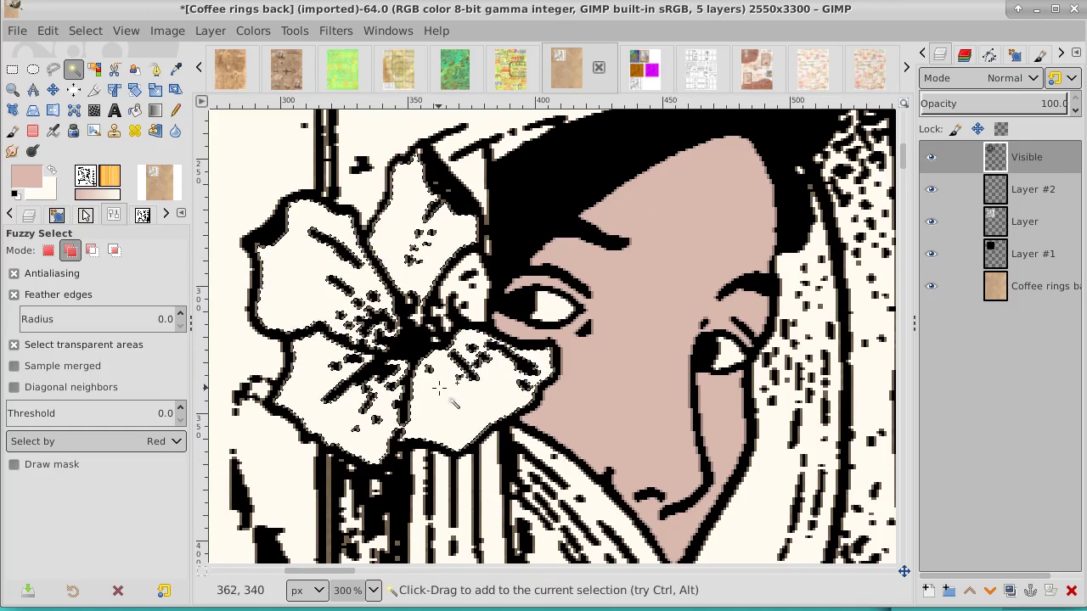
{"action": "left_click", "coordinate": [473, 295]}
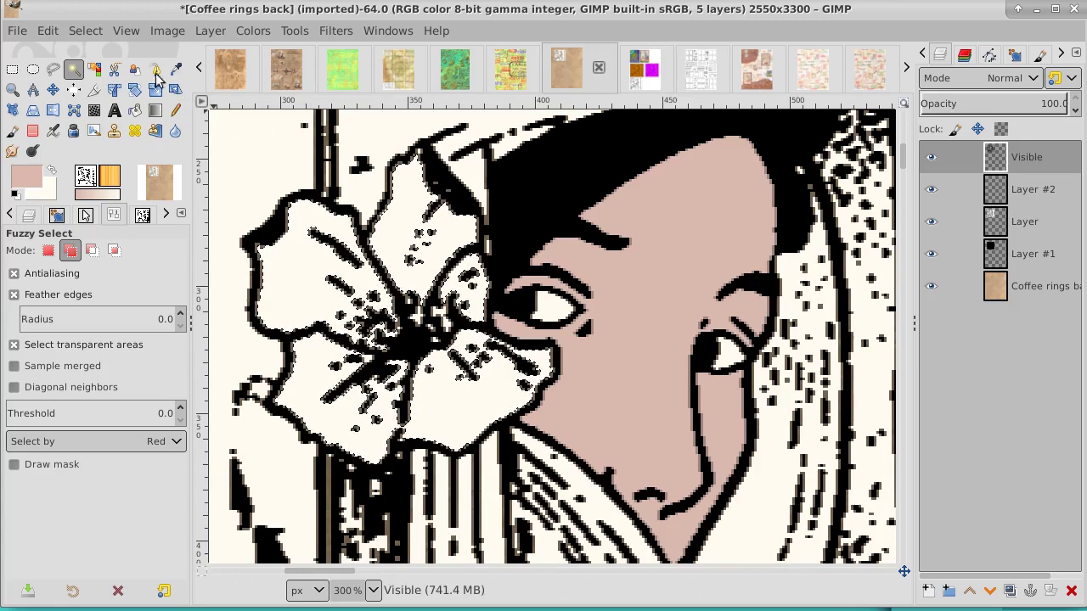
Step: Grow the petal selection by 1 px and make Layer #2 active
{"action": "left_click", "coordinate": [93, 33]}
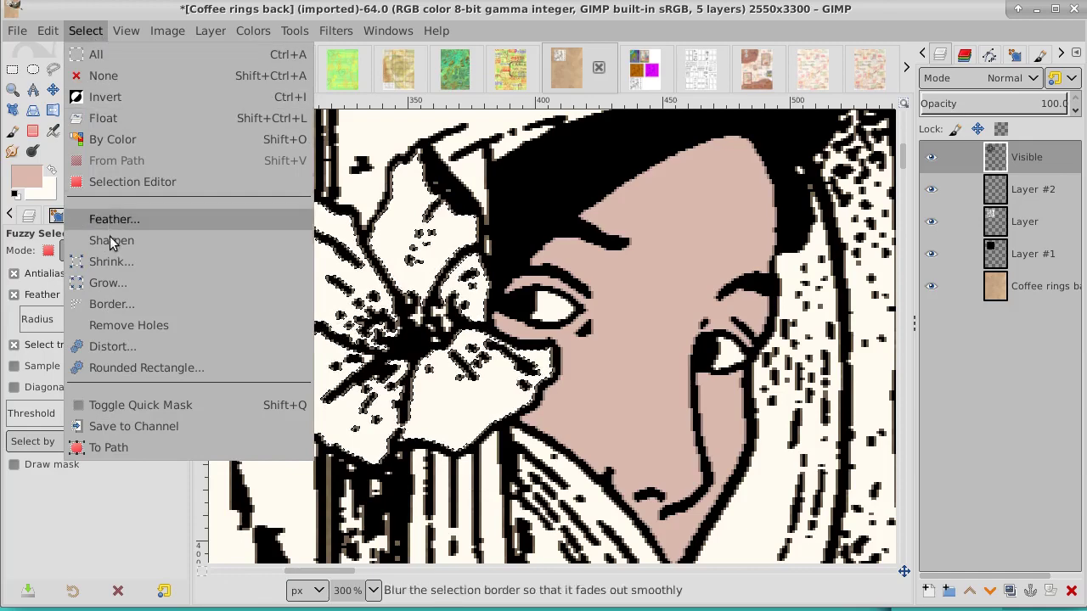
{"action": "left_click", "coordinate": [111, 283]}
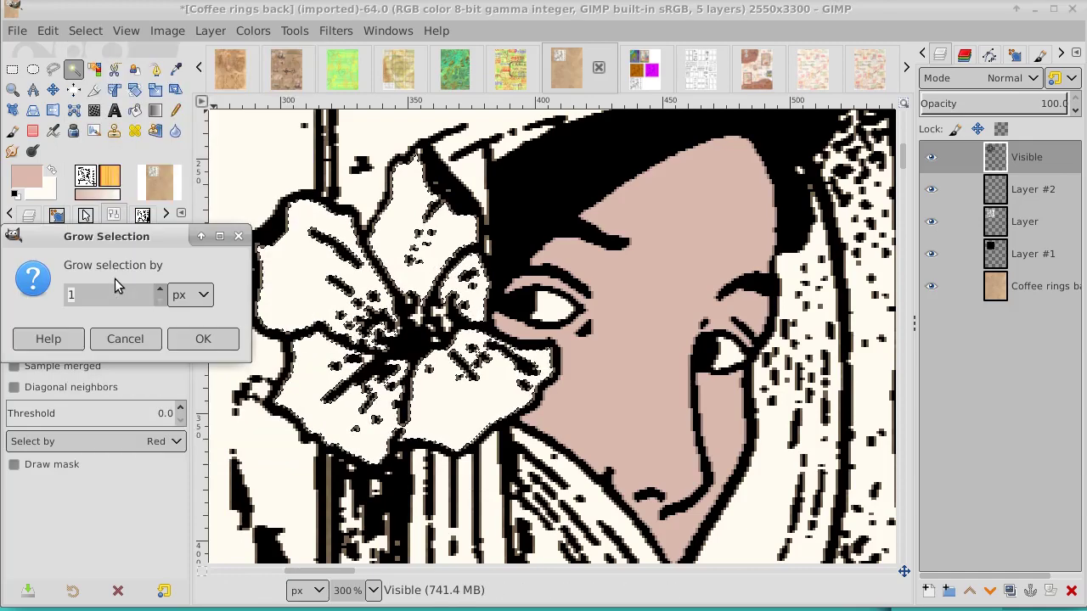
{"action": "left_click", "coordinate": [203, 339]}
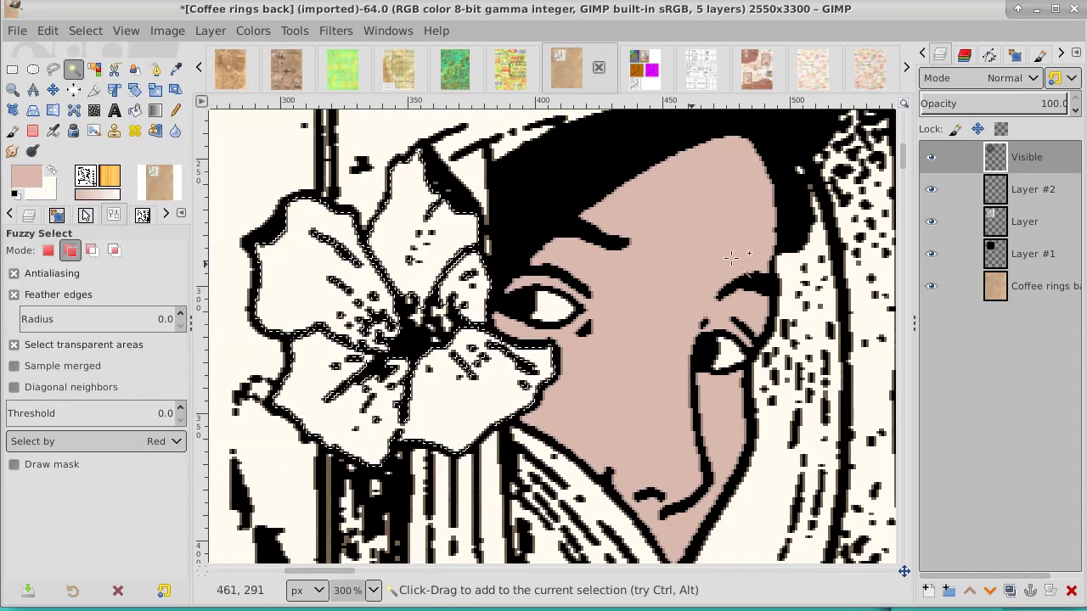
{"action": "mouse_move", "coordinate": [1033, 189]}
{"action": "left_click", "coordinate": [1053, 197]}
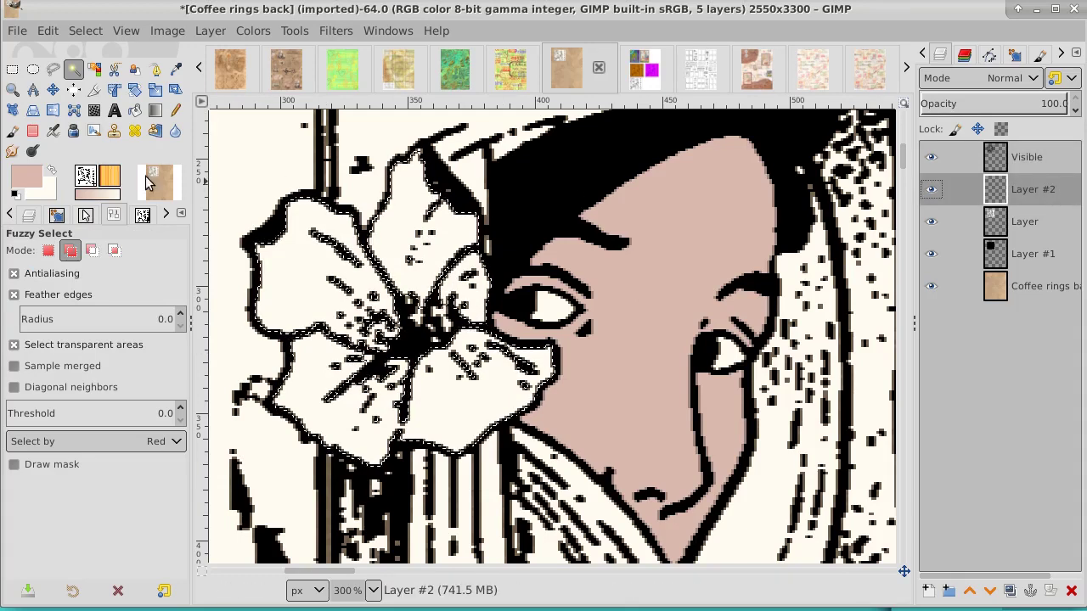
Step: Paint the selected petals white with the Pencil and the 2. Hardness 100 brush
{"action": "left_click", "coordinate": [51, 171]}
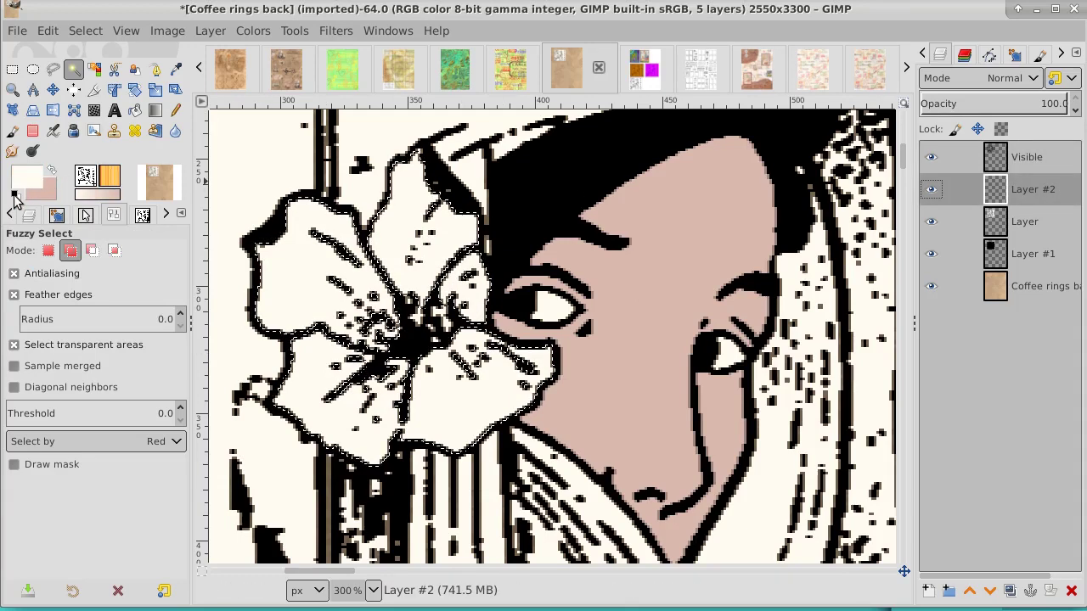
{"action": "key", "text": "d"}
{"action": "left_click", "coordinate": [51, 173]}
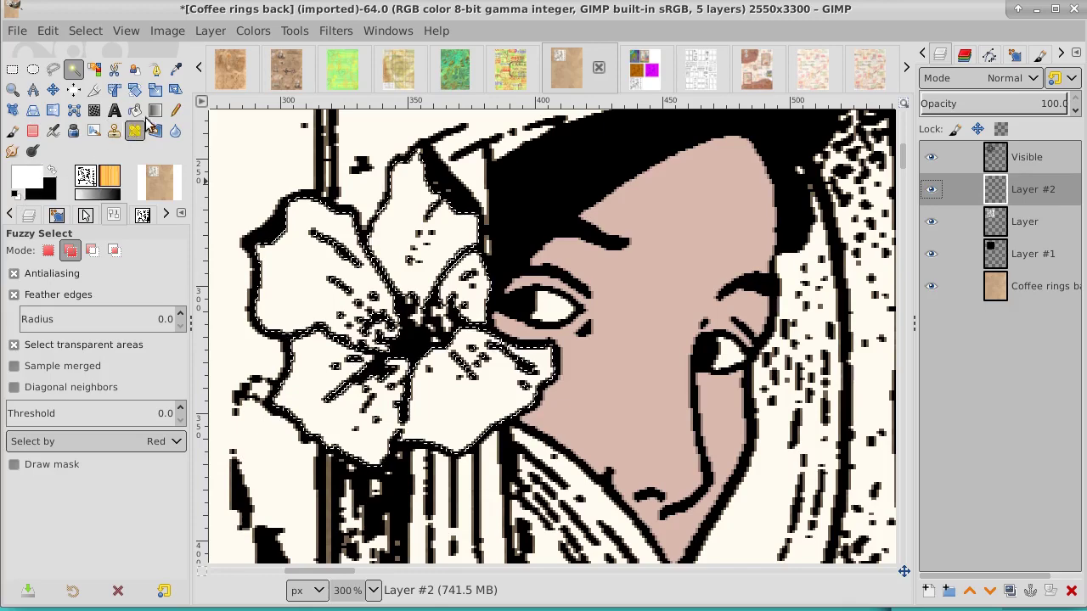
{"action": "left_click", "coordinate": [175, 111]}
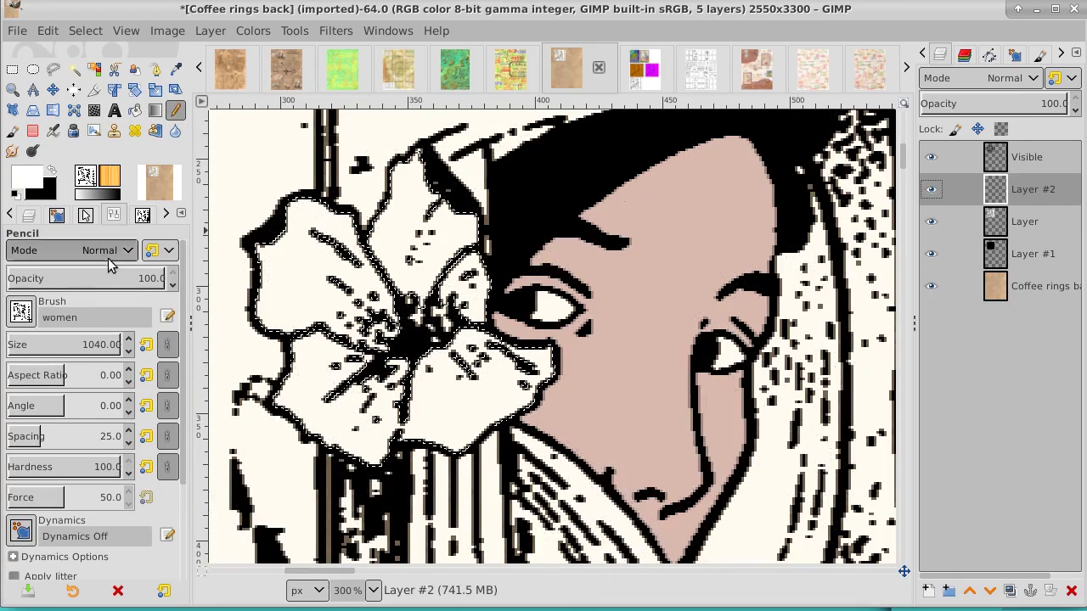
{"action": "left_click", "coordinate": [22, 312]}
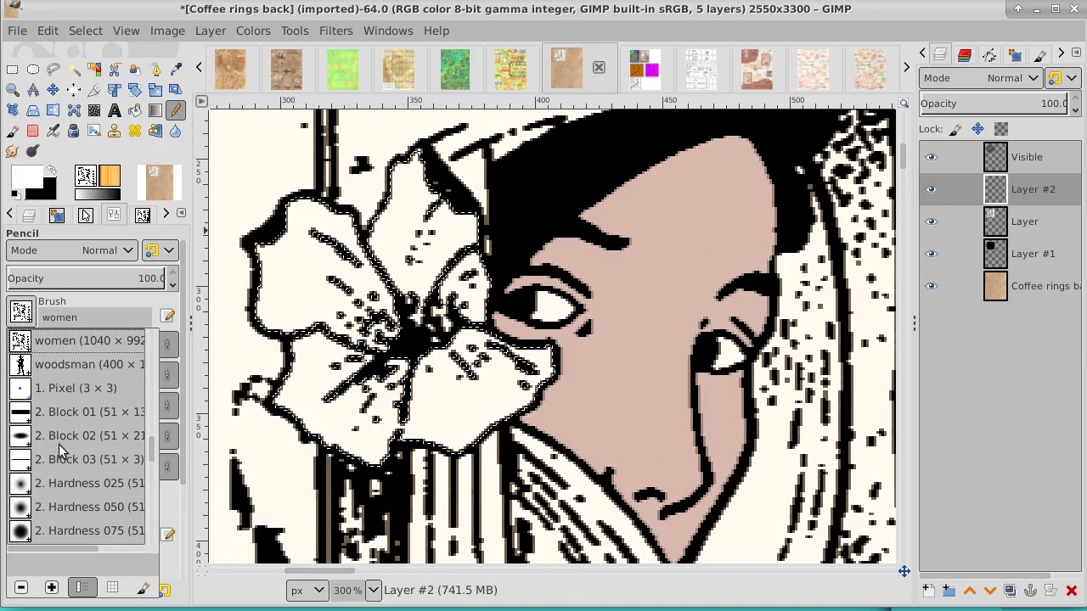
{"action": "scroll", "coordinate": [153, 452], "scroll_direction": "down", "scroll_amount": 1}
{"action": "scroll", "coordinate": [153, 453], "scroll_direction": "down", "scroll_amount": 3}
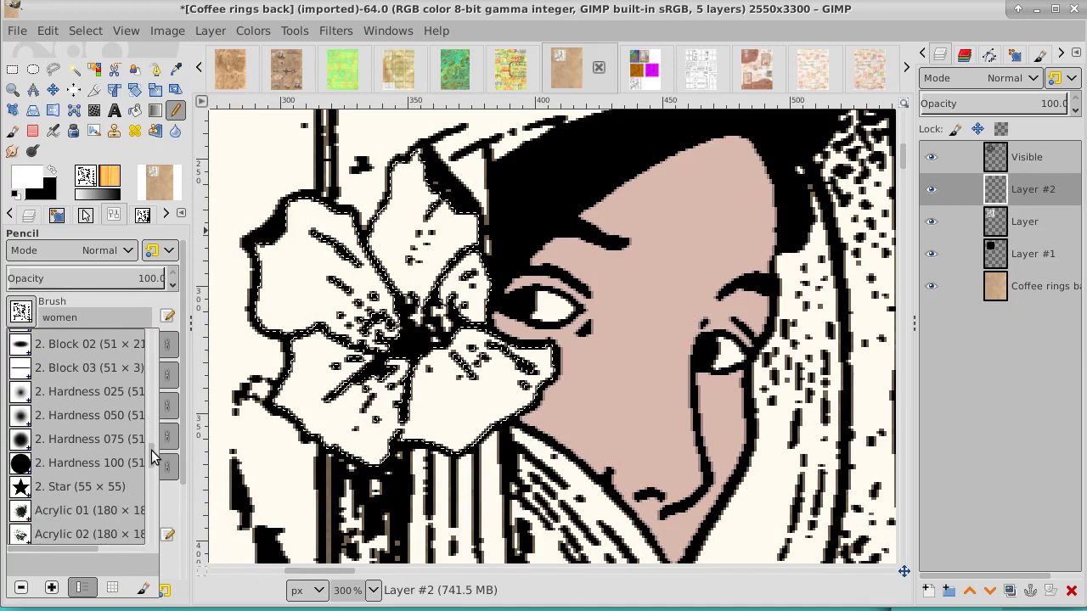
{"action": "double_click", "coordinate": [82, 465]}
{"action": "mouse_move", "coordinate": [270, 340]}
{"action": "left_mouse_down"}
{"action": "mouse_move", "coordinate": [308, 235]}
{"action": "mouse_move", "coordinate": [328, 225]}
{"action": "mouse_move", "coordinate": [324, 253]}
{"action": "mouse_move", "coordinate": [390, 206]}
{"action": "mouse_move", "coordinate": [434, 244]}
{"action": "mouse_move", "coordinate": [475, 342]}
{"action": "mouse_move", "coordinate": [508, 379]}
{"action": "mouse_move", "coordinate": [393, 397]}
{"action": "mouse_move", "coordinate": [285, 264]}
{"action": "mouse_move", "coordinate": [277, 332]}
{"action": "mouse_move", "coordinate": [351, 418]}
{"action": "mouse_move", "coordinate": [527, 384]}
{"action": "left_mouse_up"}
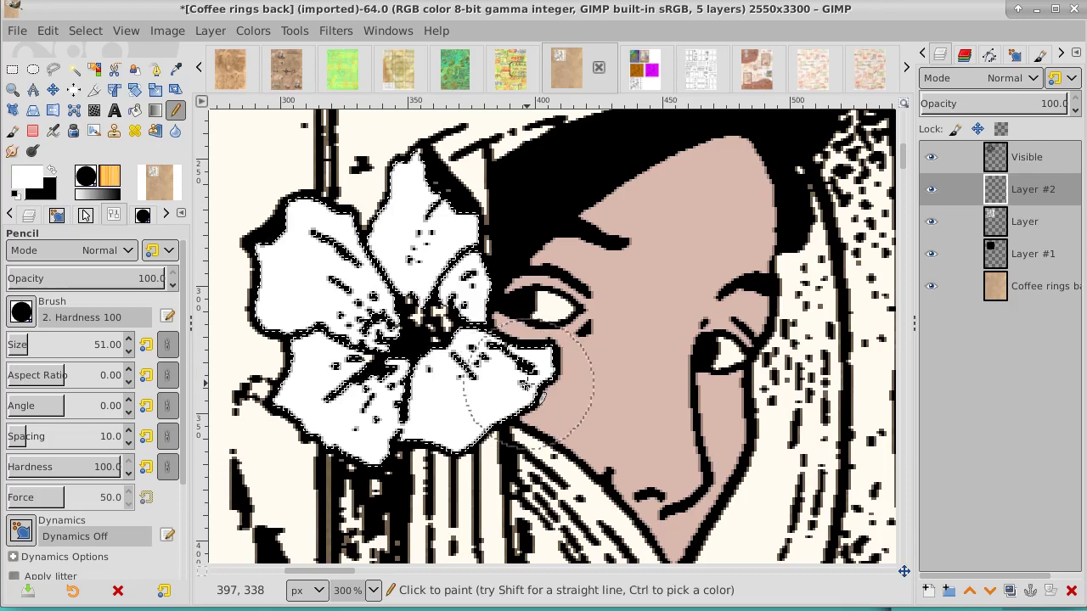
Step: Set the foreground to a pale cream and repaint the petals with it
{"action": "left_click", "coordinate": [26, 177]}
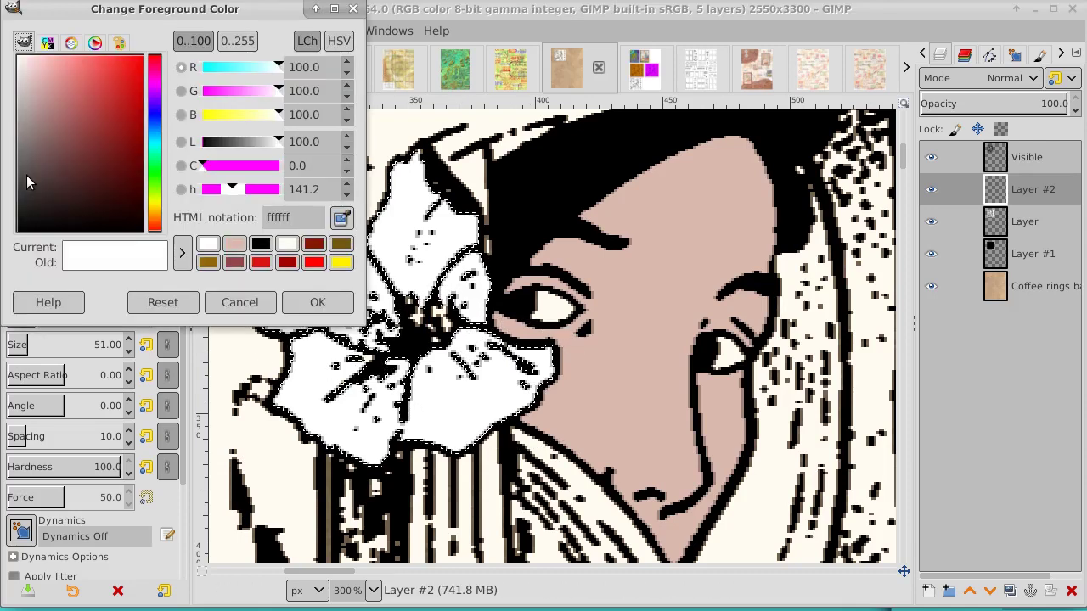
{"action": "left_click", "coordinate": [34, 80]}
{"action": "left_click", "coordinate": [153, 206]}
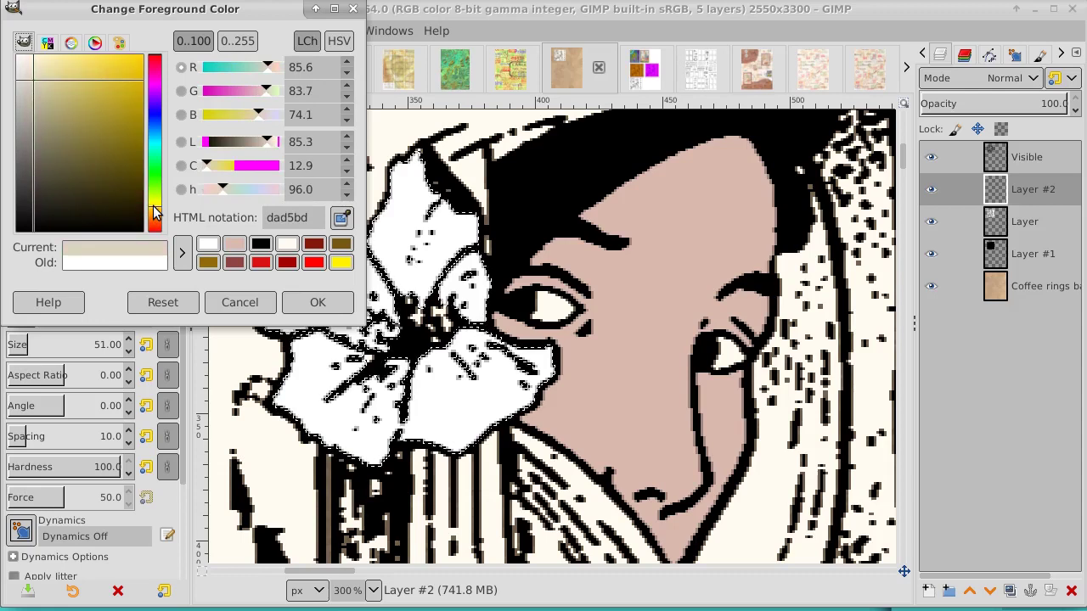
{"action": "left_click", "coordinate": [34, 62]}
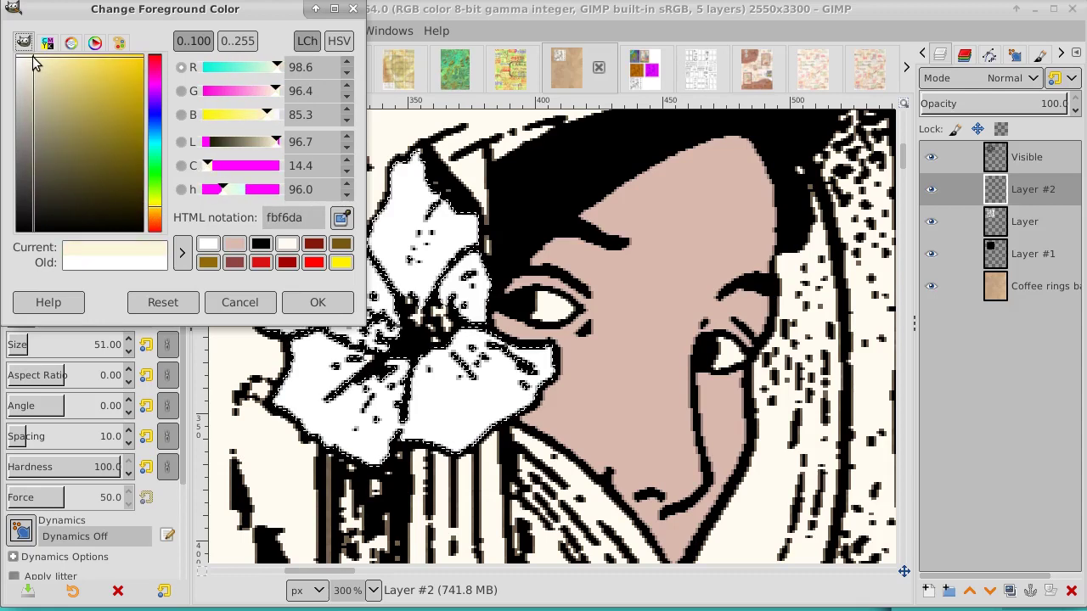
{"action": "left_click_drag", "start_coordinate": [34, 62], "coordinate": [24, 56]}
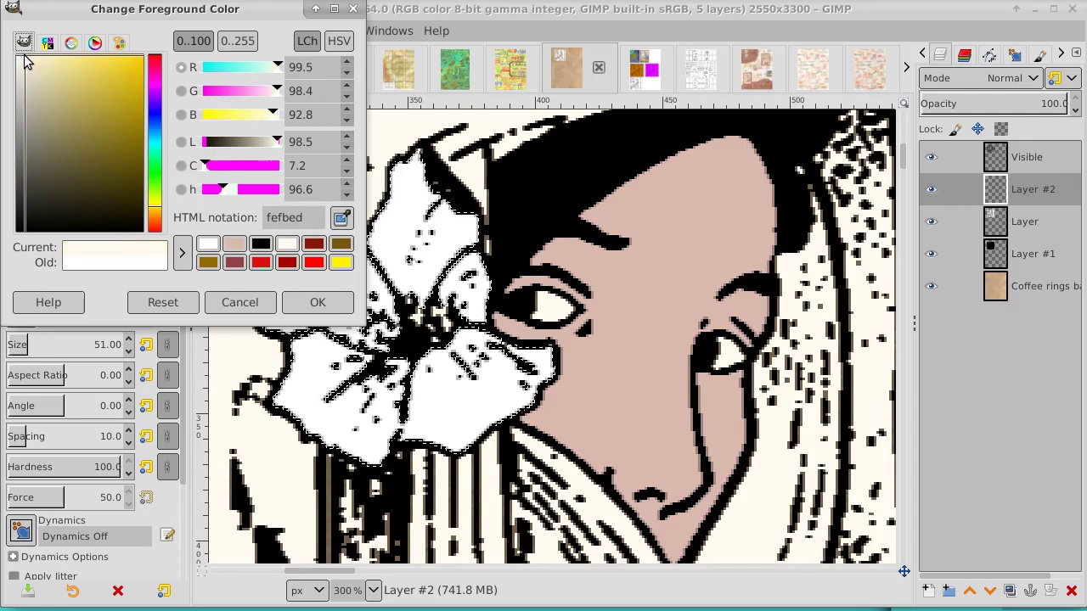
{"action": "left_click", "coordinate": [311, 301]}
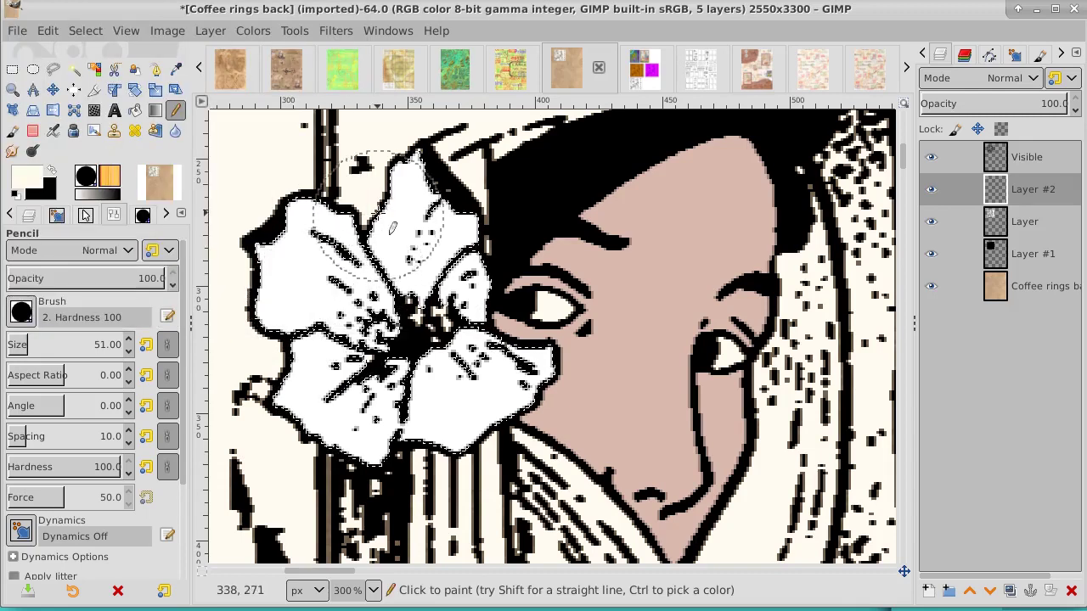
{"action": "mouse_move", "coordinate": [387, 208]}
{"action": "left_mouse_down"}
{"action": "mouse_move", "coordinate": [430, 249]}
{"action": "mouse_move", "coordinate": [280, 262]}
{"action": "mouse_move", "coordinate": [369, 323]}
{"action": "mouse_move", "coordinate": [270, 436]}
{"action": "mouse_move", "coordinate": [473, 408]}
{"action": "mouse_move", "coordinate": [527, 438]}
{"action": "mouse_move", "coordinate": [476, 388]}
{"action": "mouse_move", "coordinate": [481, 319]}
{"action": "mouse_move", "coordinate": [369, 138]}
{"action": "left_mouse_up"}
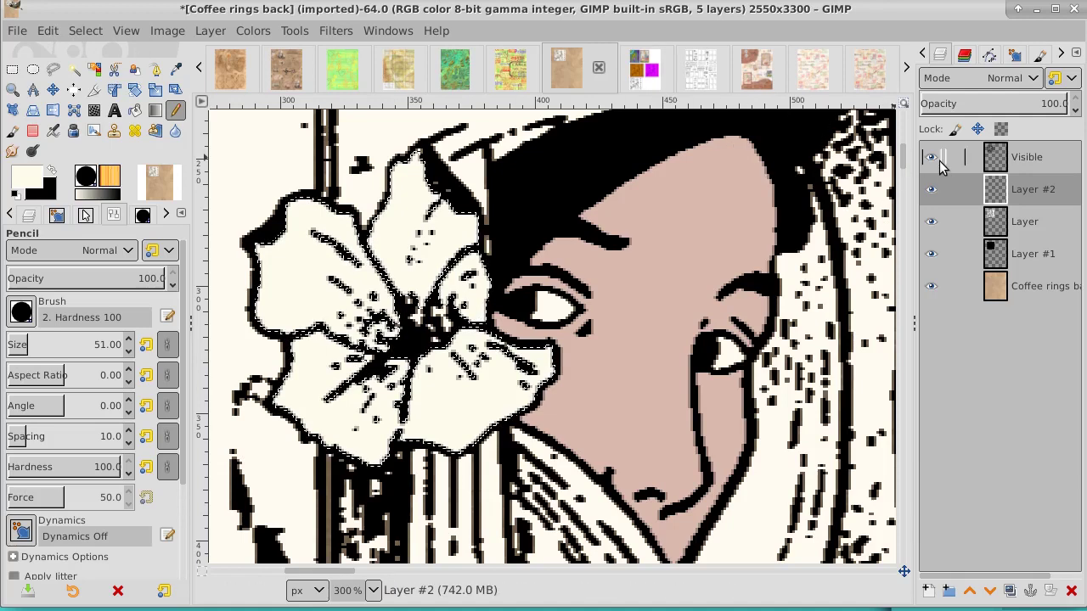
Step: Check Layer #2's visibility, then cut the selected petals from it
{"action": "left_click", "coordinate": [932, 194]}
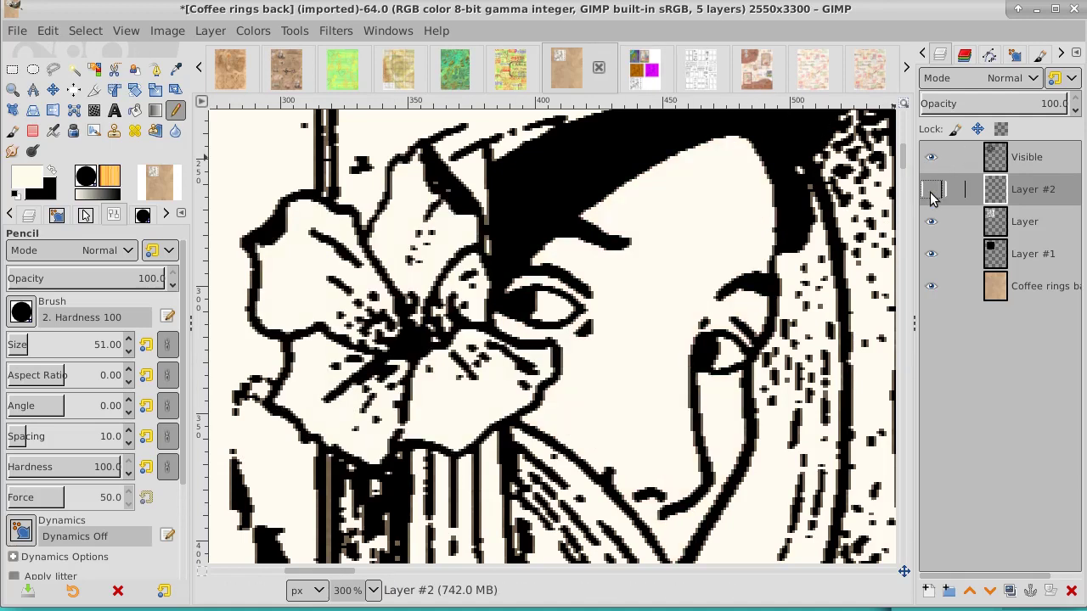
{"action": "left_click", "coordinate": [931, 191]}
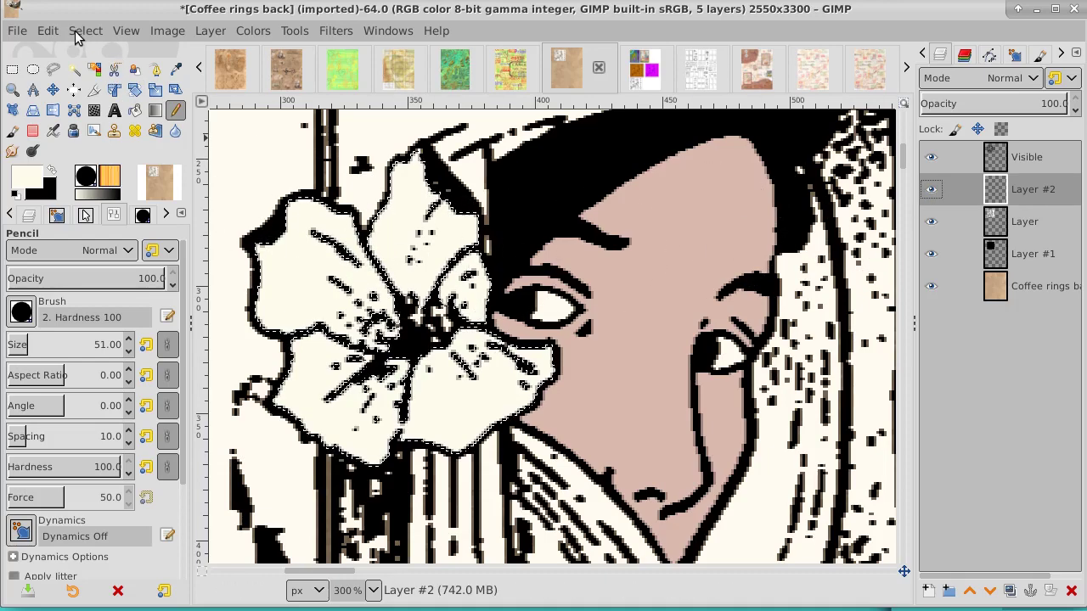
{"action": "left_click", "coordinate": [47, 30]}
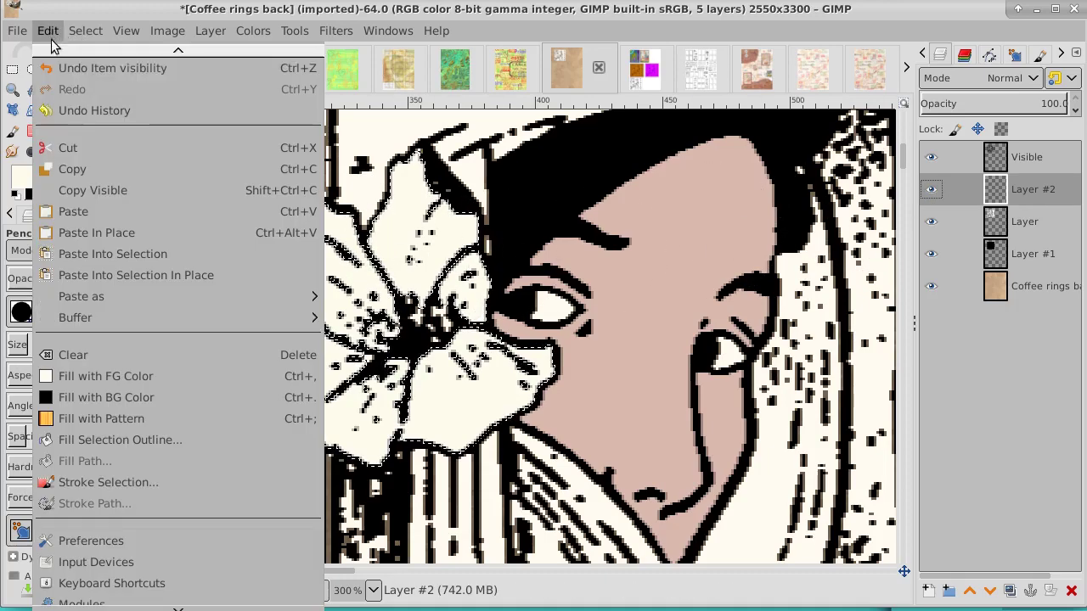
{"action": "left_click", "coordinate": [77, 149]}
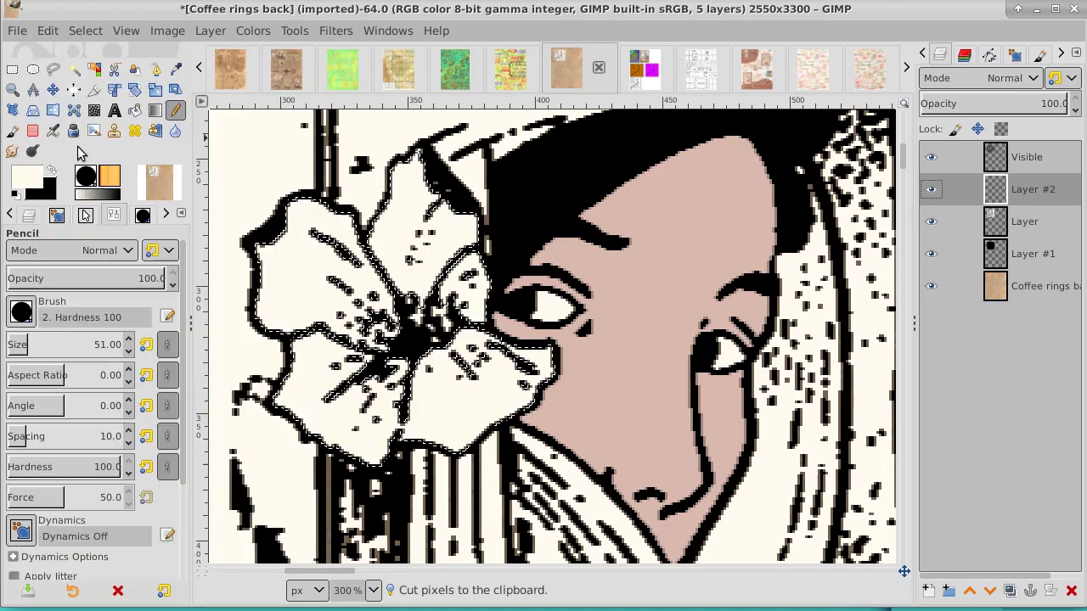
Step: Paste the cut petals as a new layer, Pasted Layer
{"action": "left_click", "coordinate": [927, 590]}
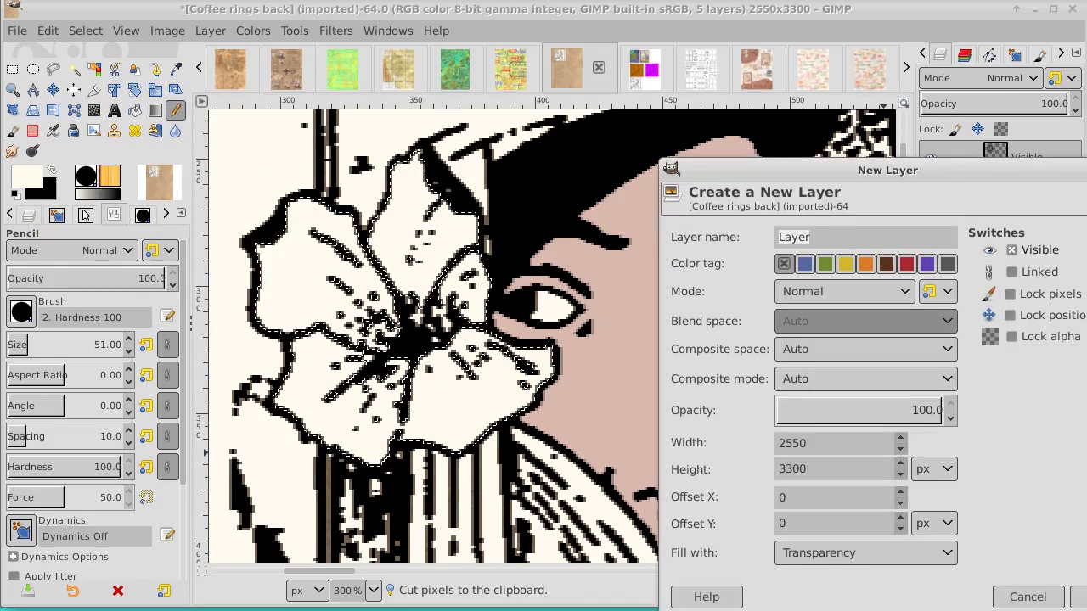
{"action": "key", "text": "Return"}
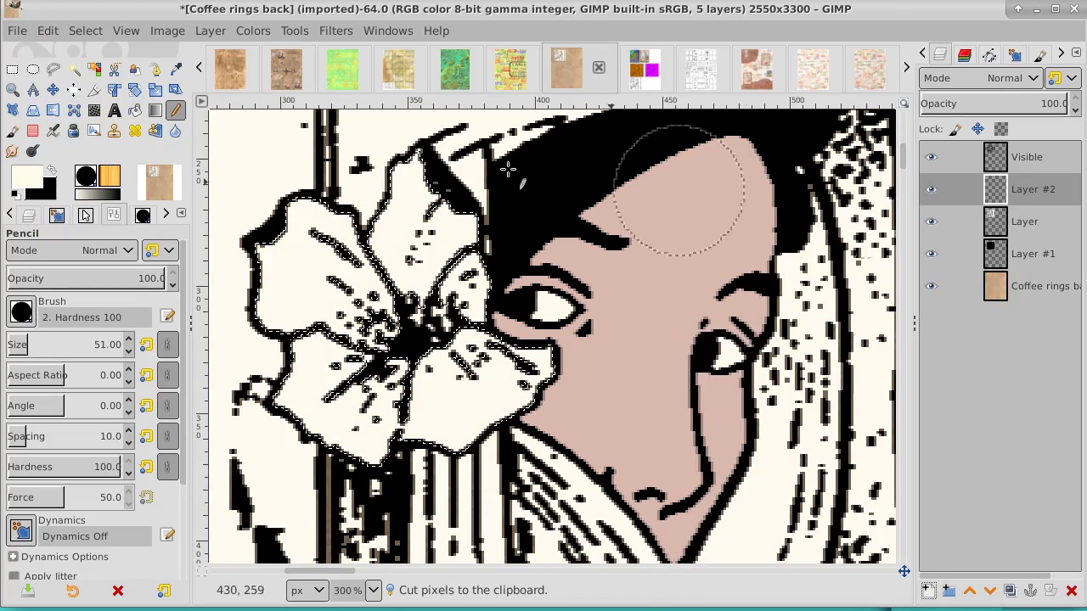
{"action": "left_click", "coordinate": [48, 31]}
{"action": "mouse_move", "coordinate": [81, 296]}
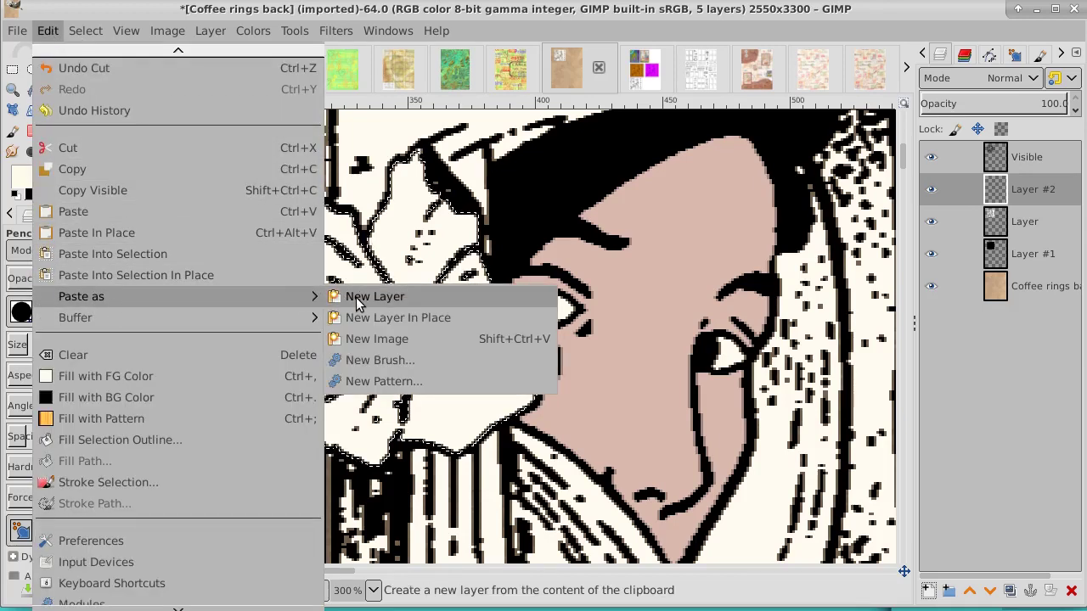
{"action": "left_click", "coordinate": [356, 298]}
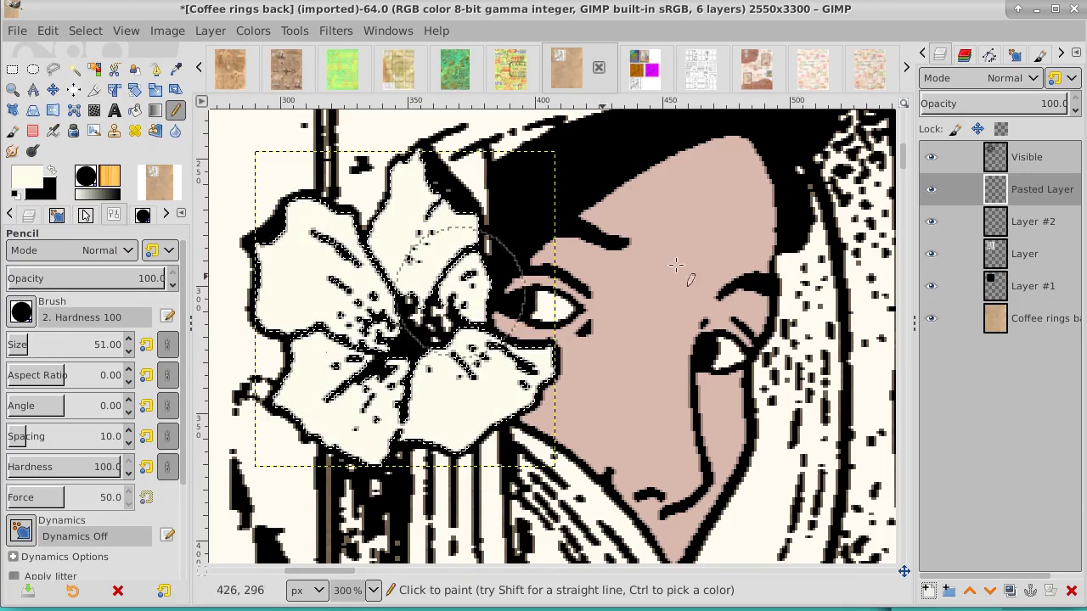
Step: Expand Pasted Layer to the full image size and clear the circular selection
{"action": "right_click", "coordinate": [1032, 189]}
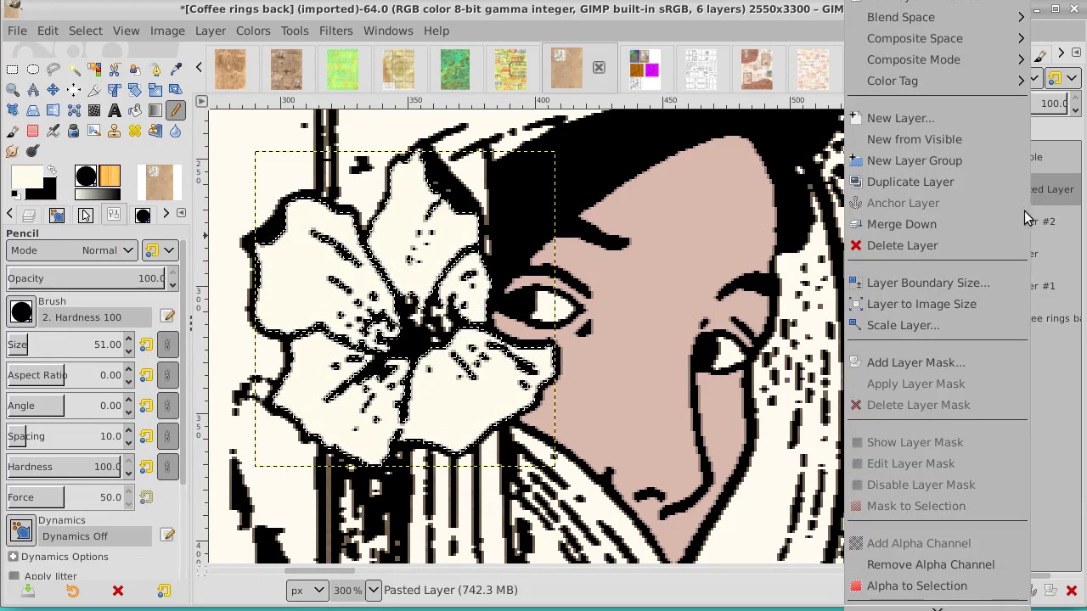
{"action": "left_click", "coordinate": [994, 304]}
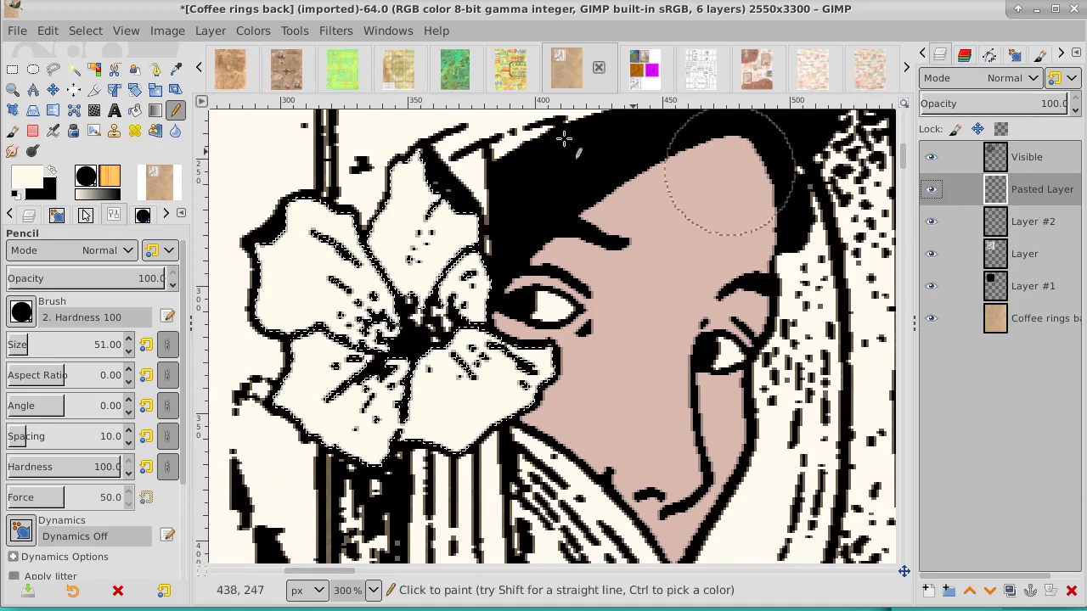
{"action": "left_click", "coordinate": [86, 31]}
{"action": "left_click", "coordinate": [99, 76]}
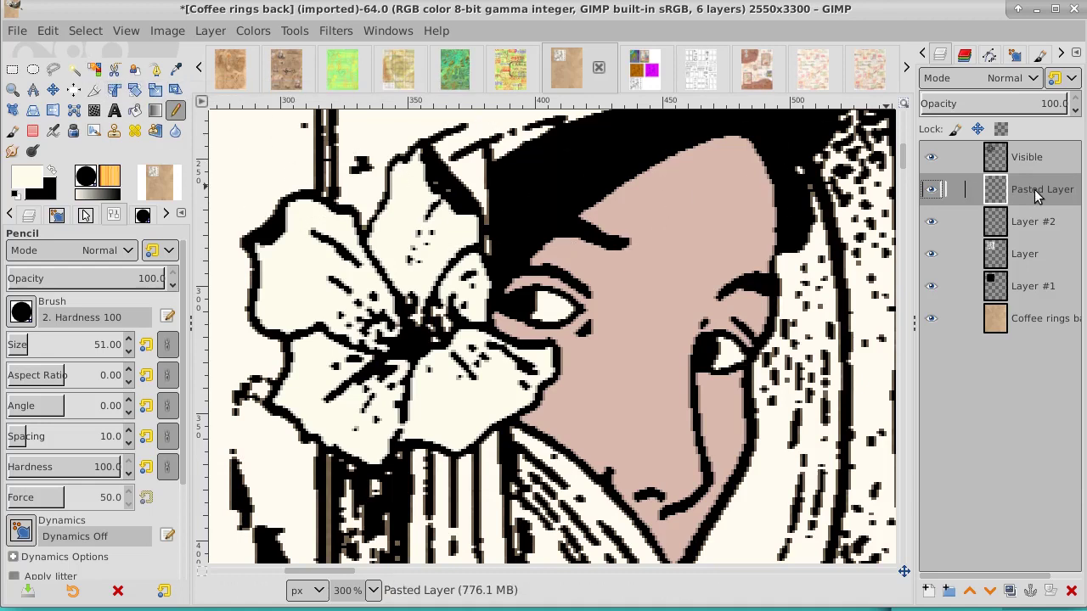
{"action": "left_click", "coordinate": [253, 34]}
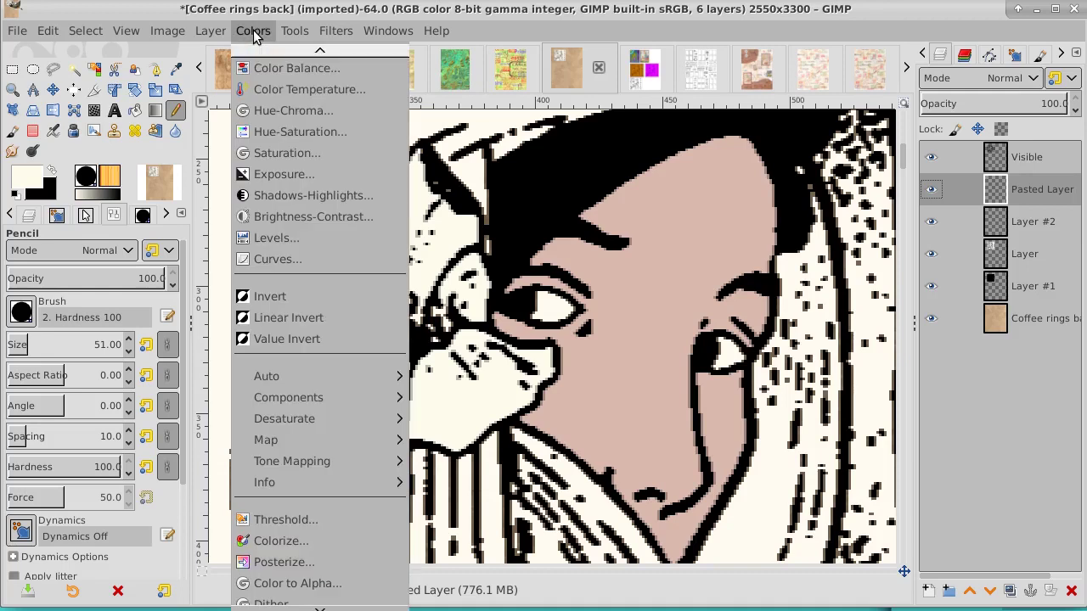
Step: Recolour the flower's yellows to coral pink with Hue -50.9 and Lightness -51.4
{"action": "left_click", "coordinate": [332, 133]}
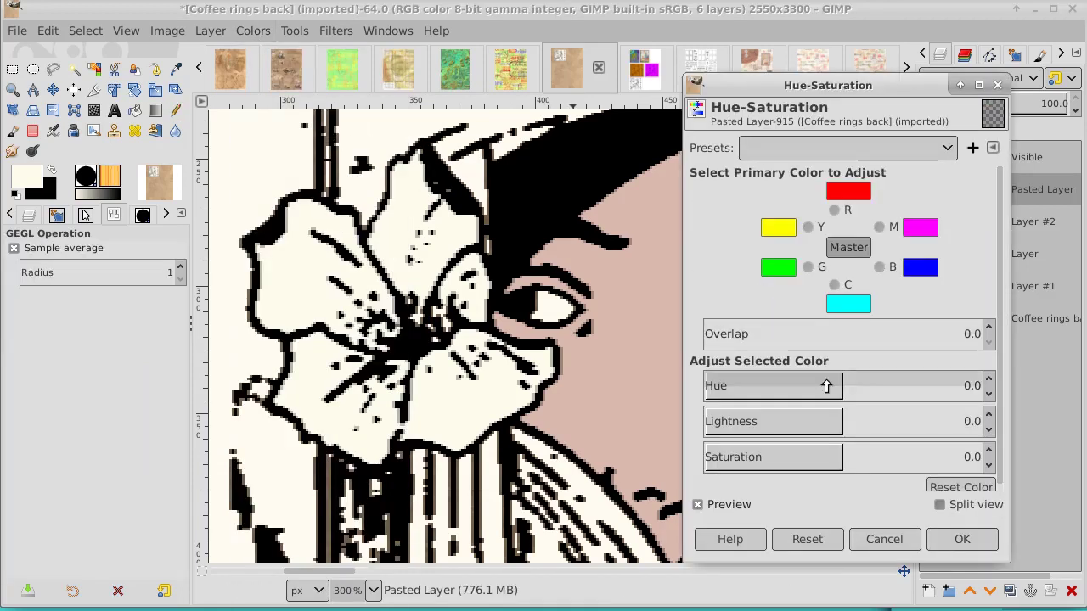
{"action": "mouse_move", "coordinate": [825, 386]}
{"action": "left_mouse_down"}
{"action": "mouse_move", "coordinate": [754, 393]}
{"action": "mouse_move", "coordinate": [854, 384]}
{"action": "left_mouse_up"}
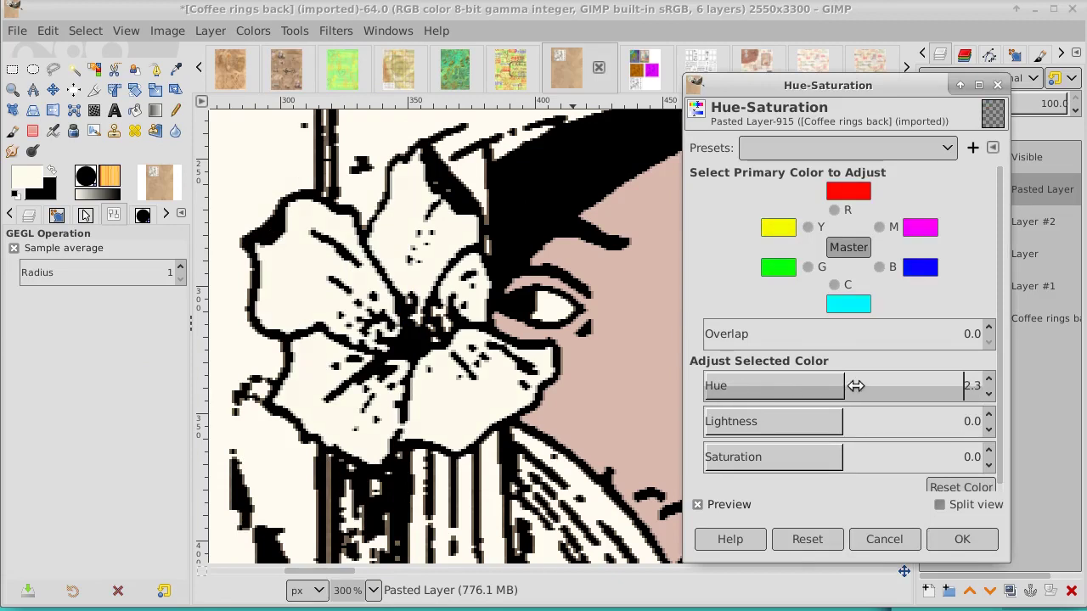
{"action": "left_click", "coordinate": [999, 86]}
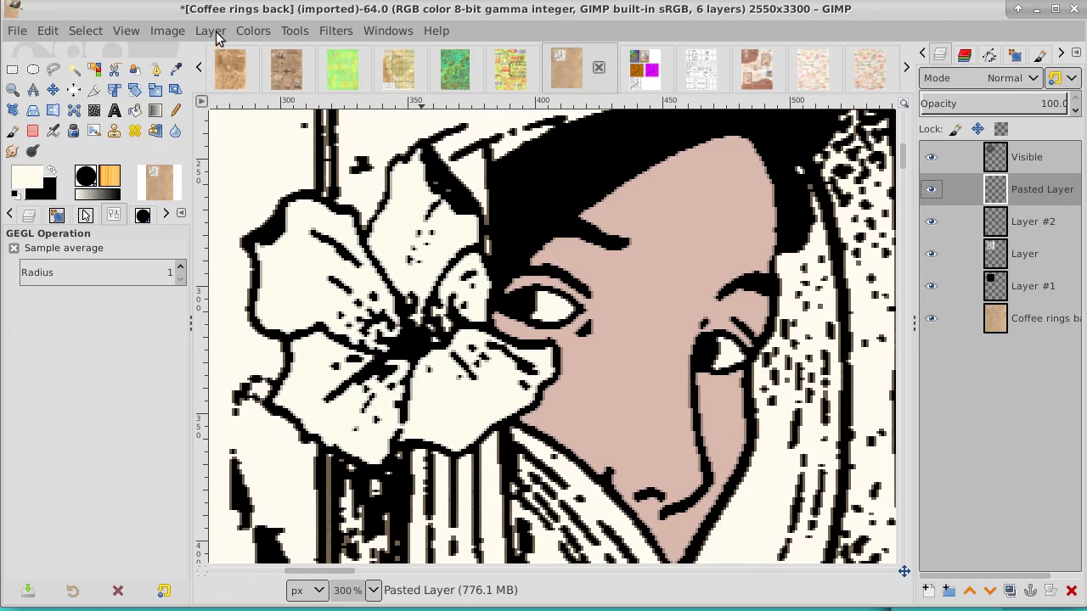
{"action": "left_click", "coordinate": [250, 31]}
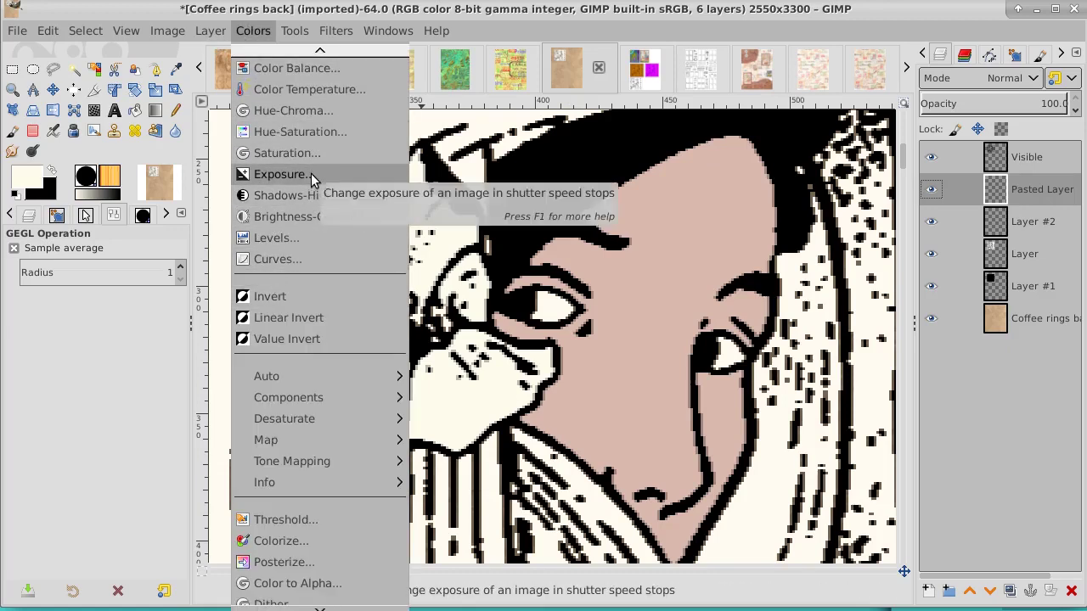
{"action": "left_click", "coordinate": [305, 132]}
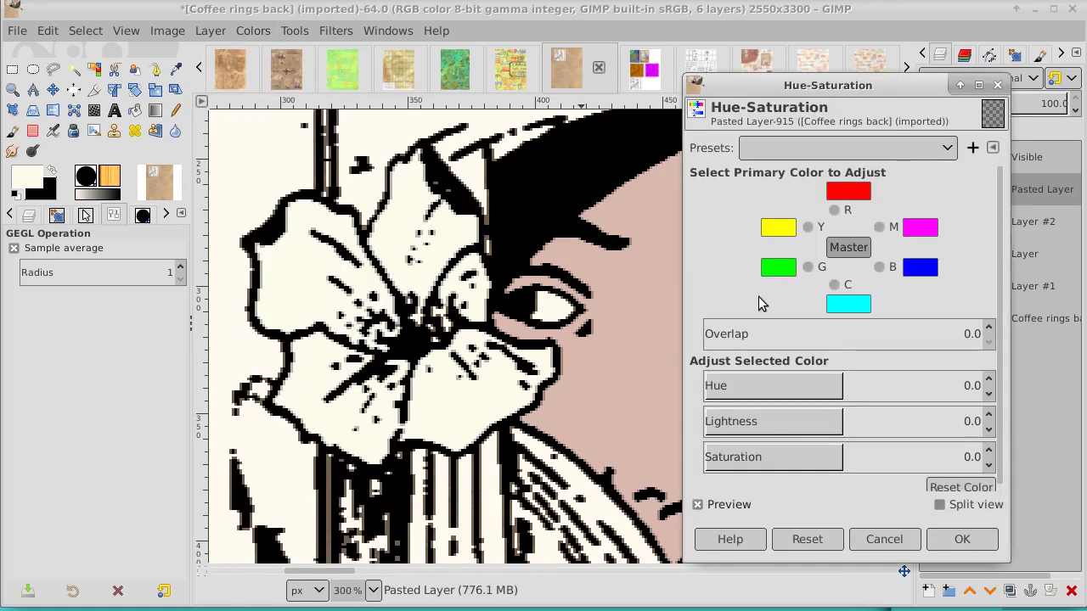
{"action": "left_click", "coordinate": [808, 226]}
{"action": "mouse_move", "coordinate": [836, 384]}
{"action": "left_mouse_down"}
{"action": "mouse_move", "coordinate": [720, 390]}
{"action": "mouse_move", "coordinate": [755, 398]}
{"action": "mouse_move", "coordinate": [939, 383]}
{"action": "left_mouse_up"}
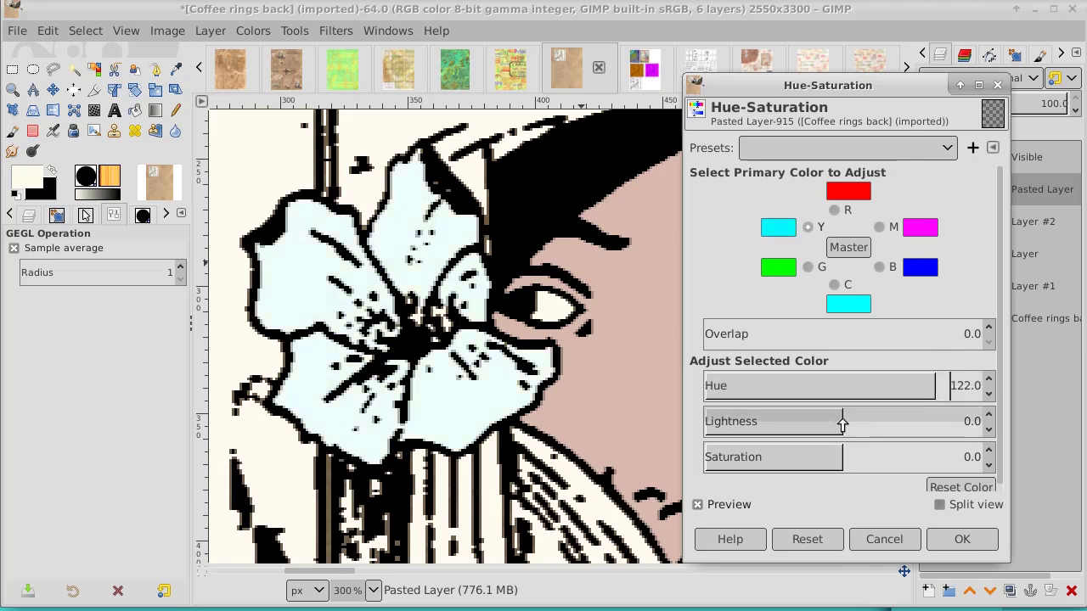
{"action": "mouse_move", "coordinate": [842, 422]}
{"action": "left_mouse_down"}
{"action": "mouse_move", "coordinate": [923, 422]}
{"action": "mouse_move", "coordinate": [755, 425]}
{"action": "mouse_move", "coordinate": [768, 426]}
{"action": "left_mouse_up"}
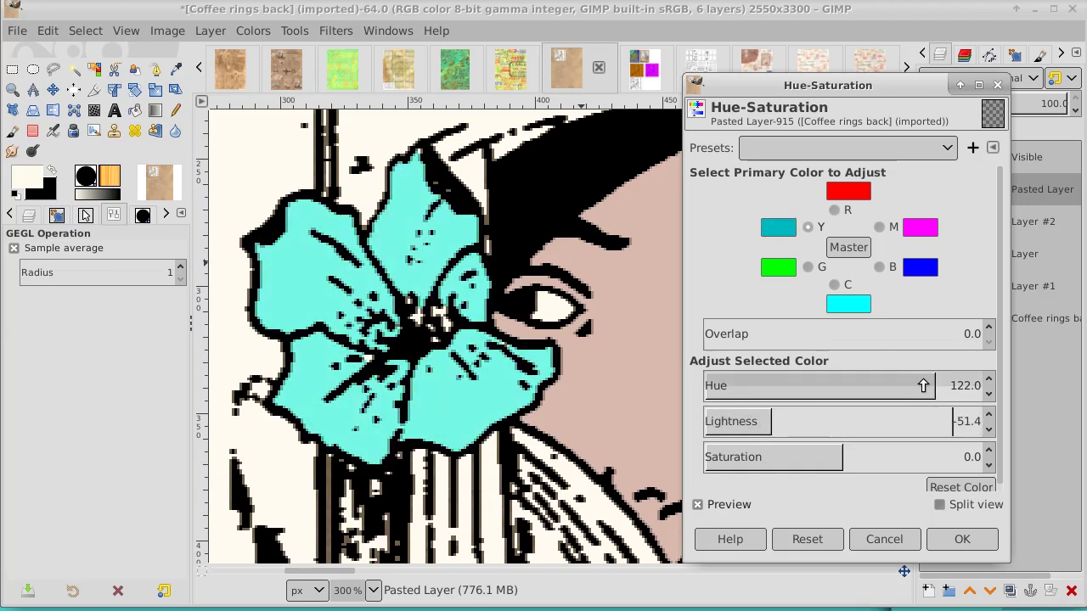
{"action": "mouse_move", "coordinate": [923, 385]}
{"action": "left_mouse_down"}
{"action": "mouse_move", "coordinate": [771, 393]}
{"action": "mouse_move", "coordinate": [844, 389]}
{"action": "mouse_move", "coordinate": [784, 389]}
{"action": "mouse_move", "coordinate": [803, 388]}
{"action": "left_mouse_up"}
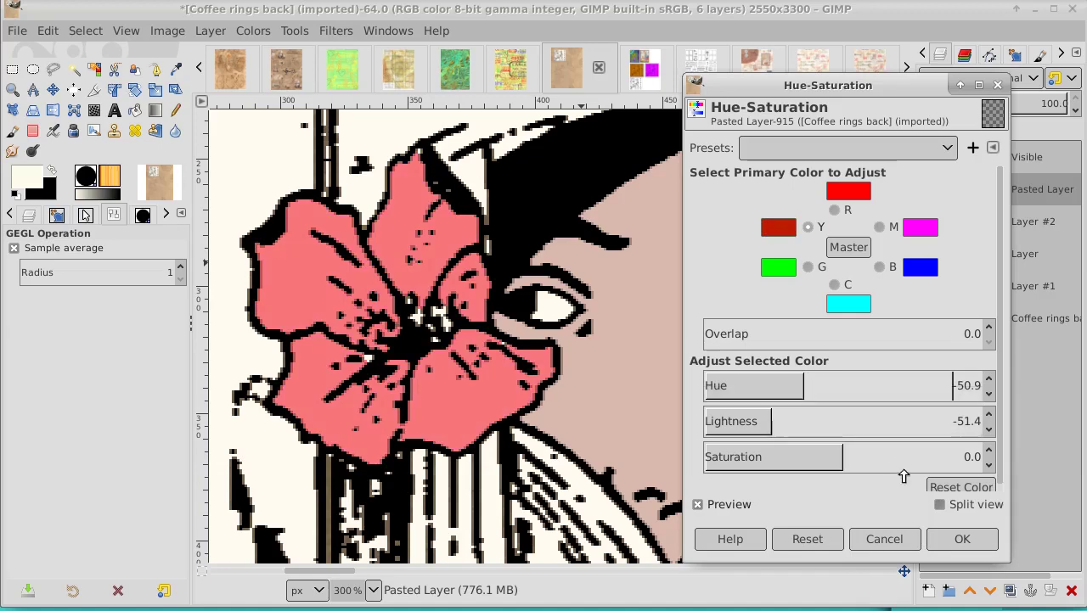
{"action": "left_click", "coordinate": [962, 540]}
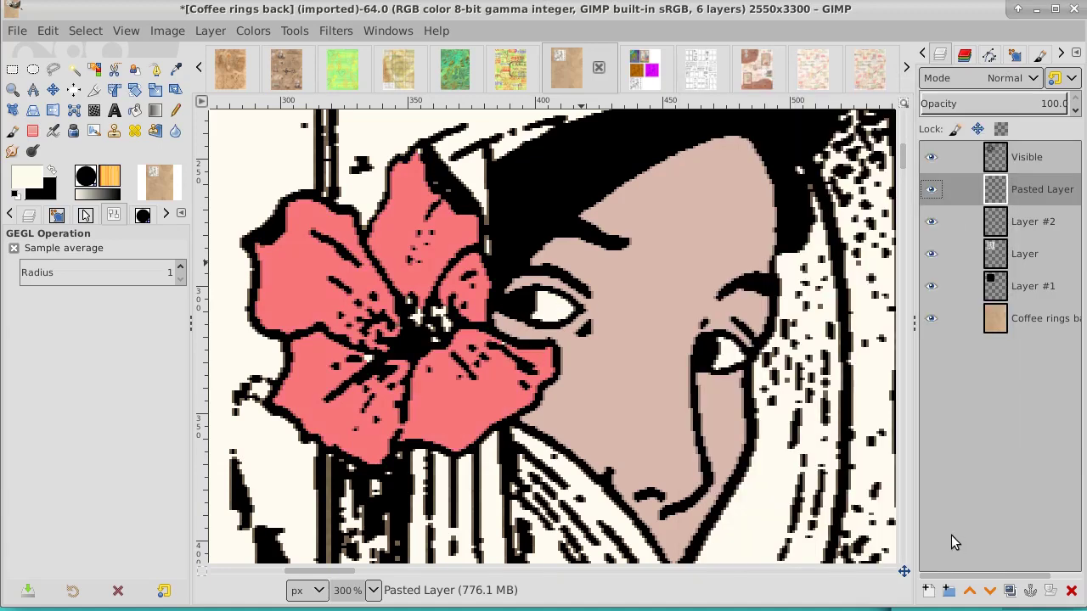
Step: Zoom out twice and scroll left to see more of the collage page
{"action": "left_click", "coordinate": [13, 90]}
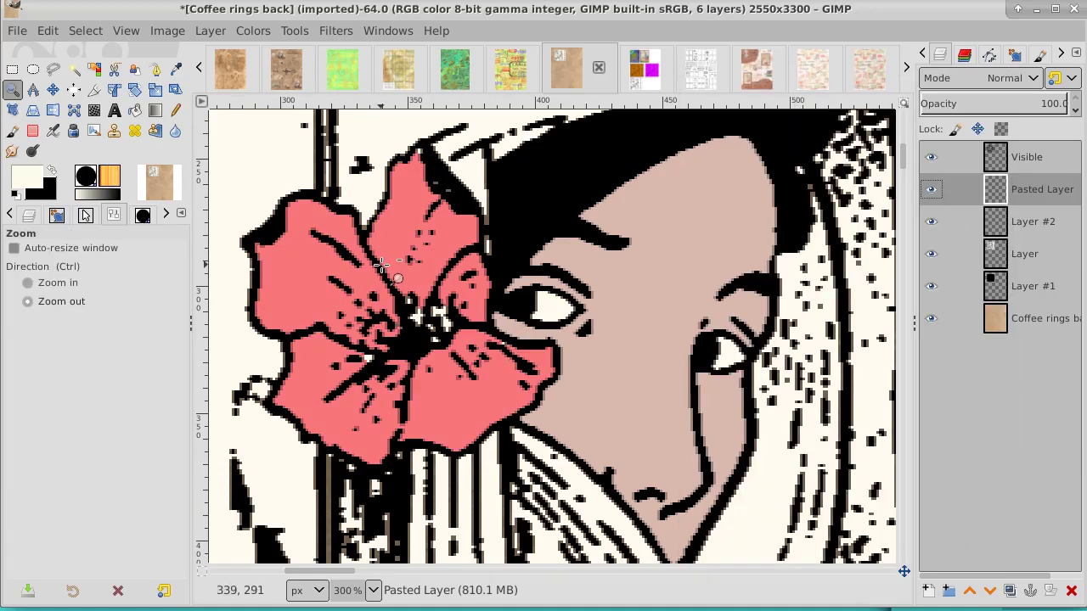
{"action": "left_click", "coordinate": [381, 266]}
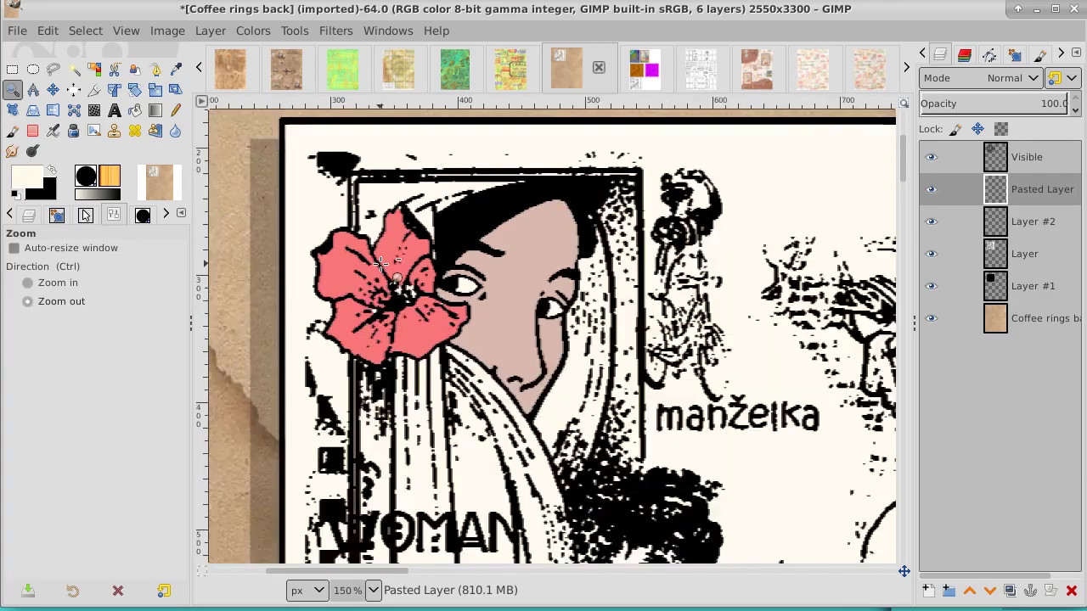
{"action": "left_click", "coordinate": [382, 266]}
{"action": "left_click", "coordinate": [381, 266]}
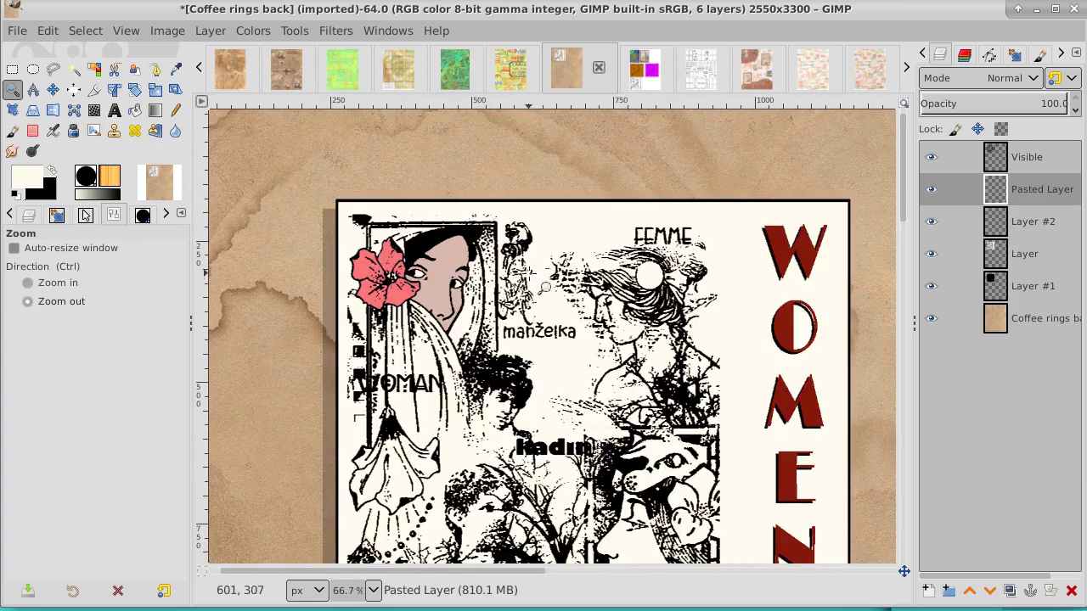
{"action": "scroll", "coordinate": [467, 268], "scroll_direction": "left", "scroll_amount": 2}
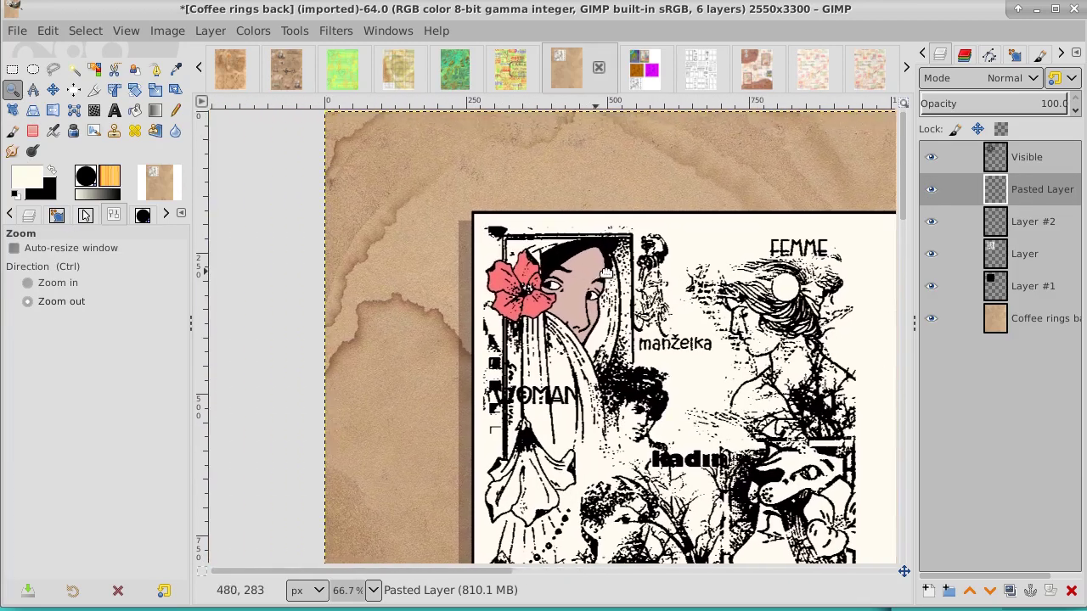
{"action": "scroll", "coordinate": [467, 267], "scroll_direction": "left", "scroll_amount": 2}
{"action": "scroll", "coordinate": [467, 267], "scroll_direction": "left", "scroll_amount": 1}
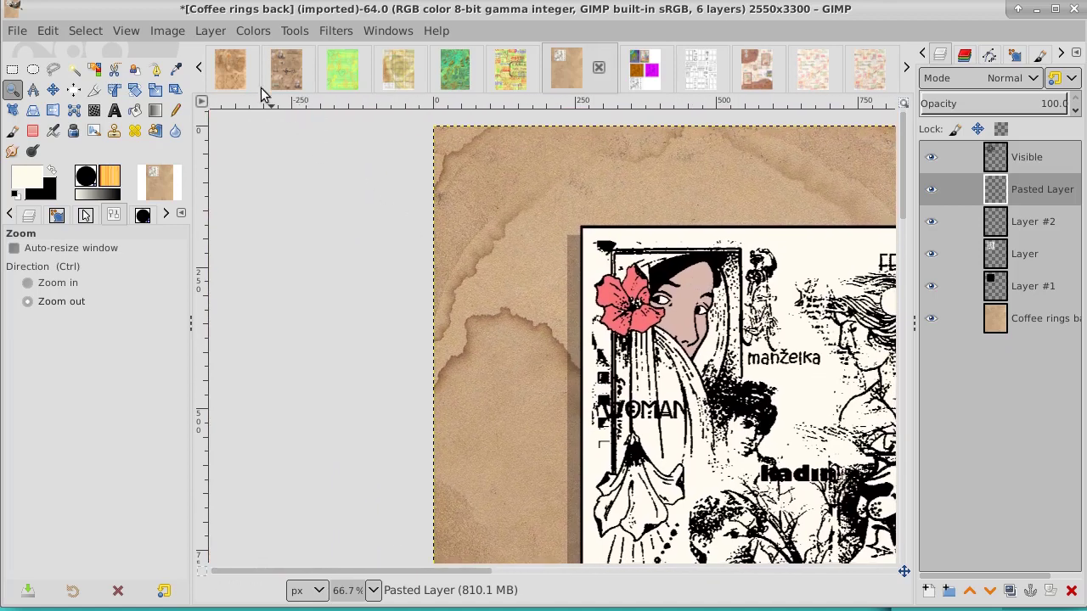
{"action": "left_click", "coordinate": [246, 31]}
Step: Reopen Hue-Saturation, move its window off the artwork and preview a hue shift
{"action": "left_click", "coordinate": [256, 134]}
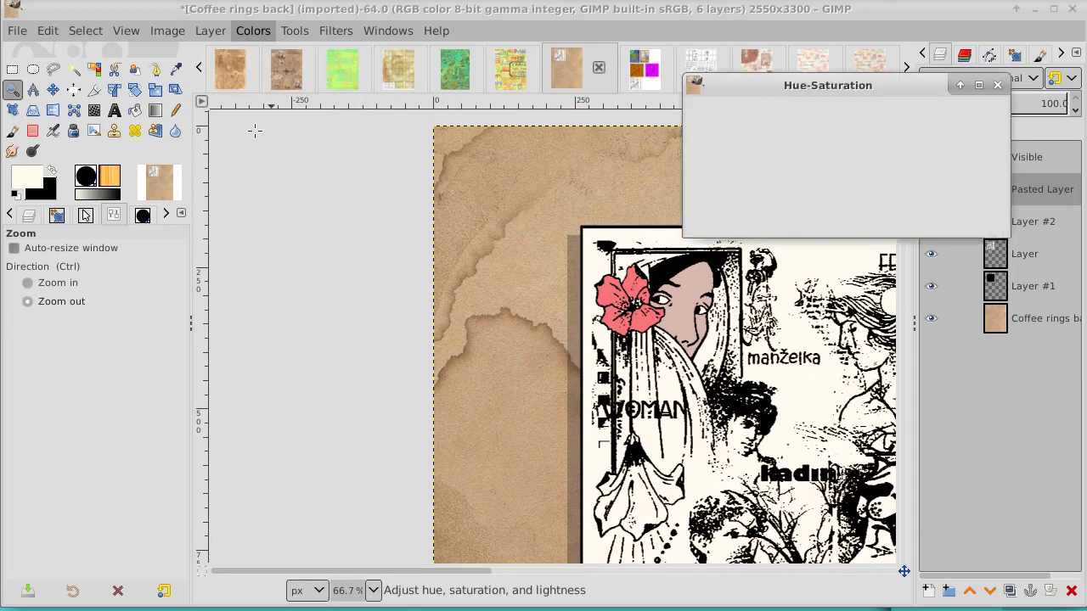
{"action": "mouse_move", "coordinate": [790, 90]}
{"action": "left_mouse_down"}
{"action": "mouse_move", "coordinate": [181, 21]}
{"action": "mouse_move", "coordinate": [193, 46]}
{"action": "left_mouse_up"}
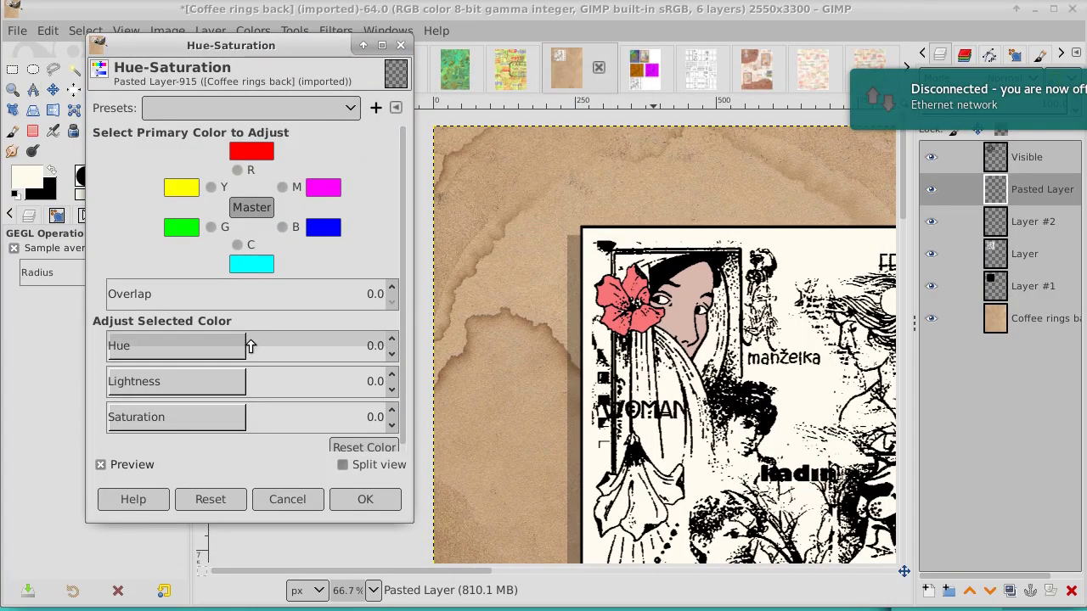
{"action": "mouse_move", "coordinate": [241, 348]}
{"action": "left_mouse_down"}
{"action": "mouse_move", "coordinate": [332, 347]}
{"action": "mouse_move", "coordinate": [233, 350]}
{"action": "mouse_move", "coordinate": [263, 352]}
{"action": "mouse_move", "coordinate": [249, 352]}
{"action": "left_mouse_up"}
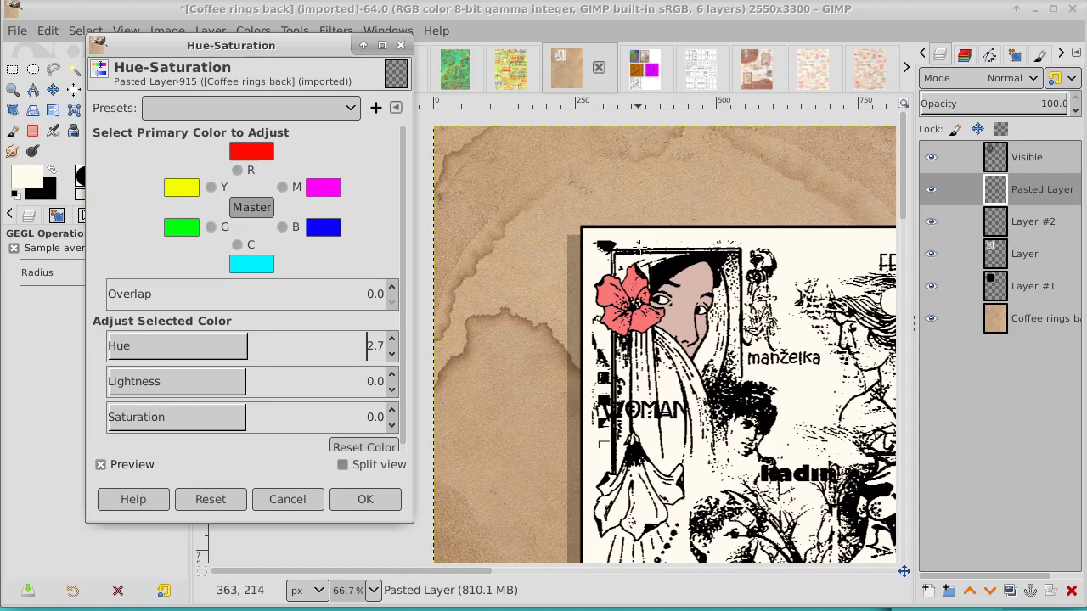
Step: Rename Pasted Layer to 'flower'
{"action": "double_click", "coordinate": [1026, 189]}
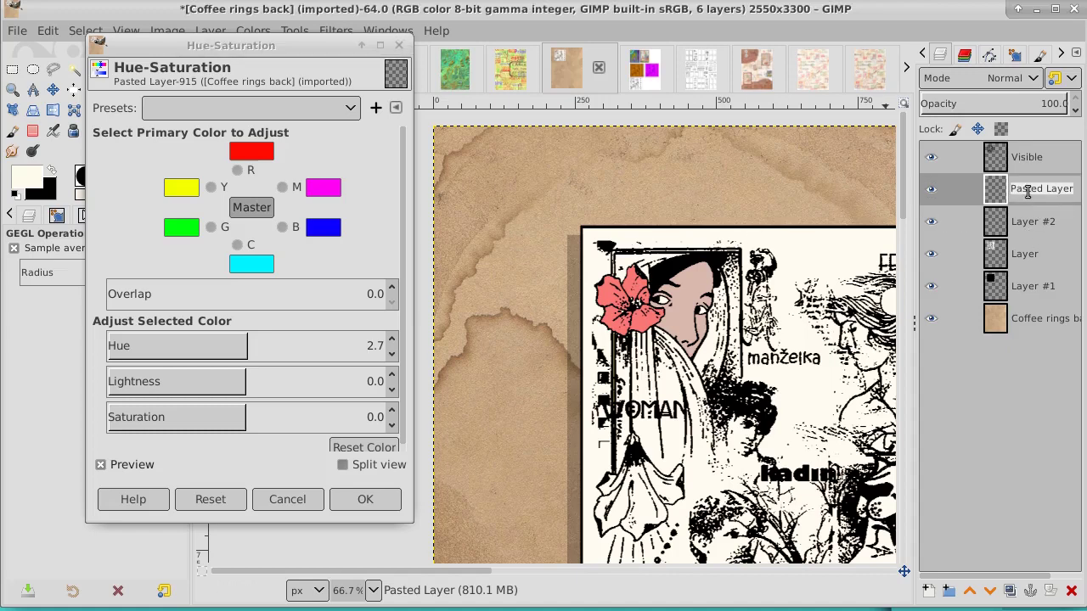
{"action": "type", "text": "flower"}
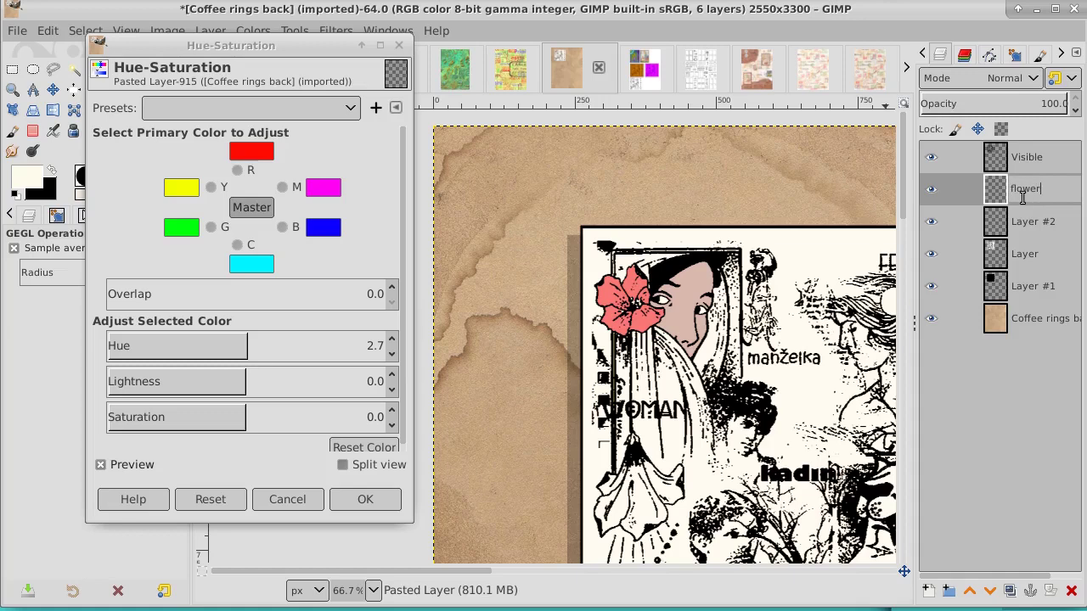
{"action": "key", "text": "Return"}
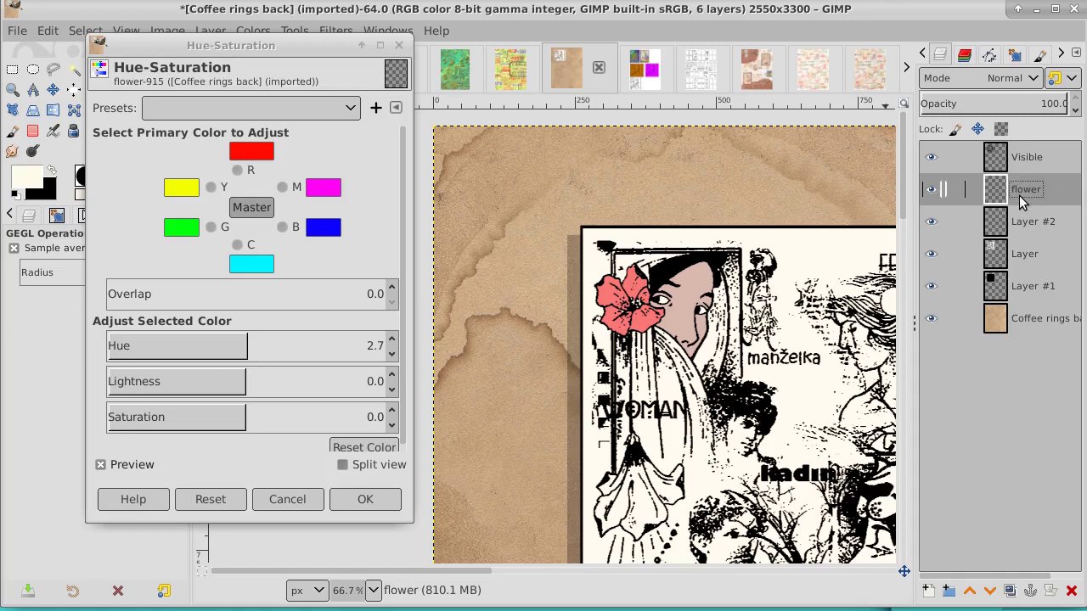
Step: Add a transparent Layer #3 and raise the flower layer above it
{"action": "left_click", "coordinate": [929, 592]}
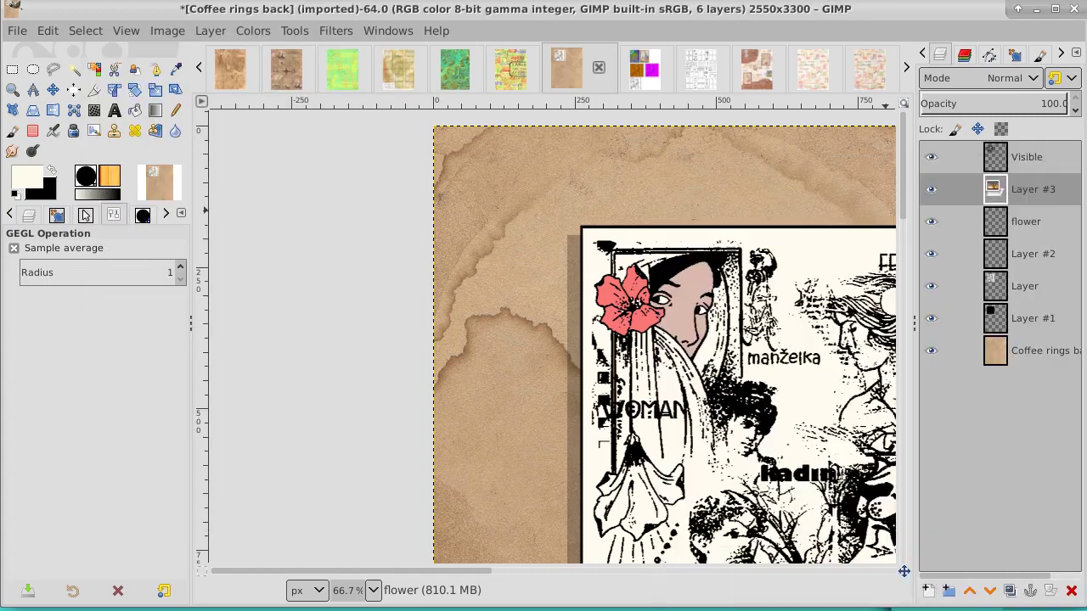
{"action": "left_click", "coordinate": [1081, 595]}
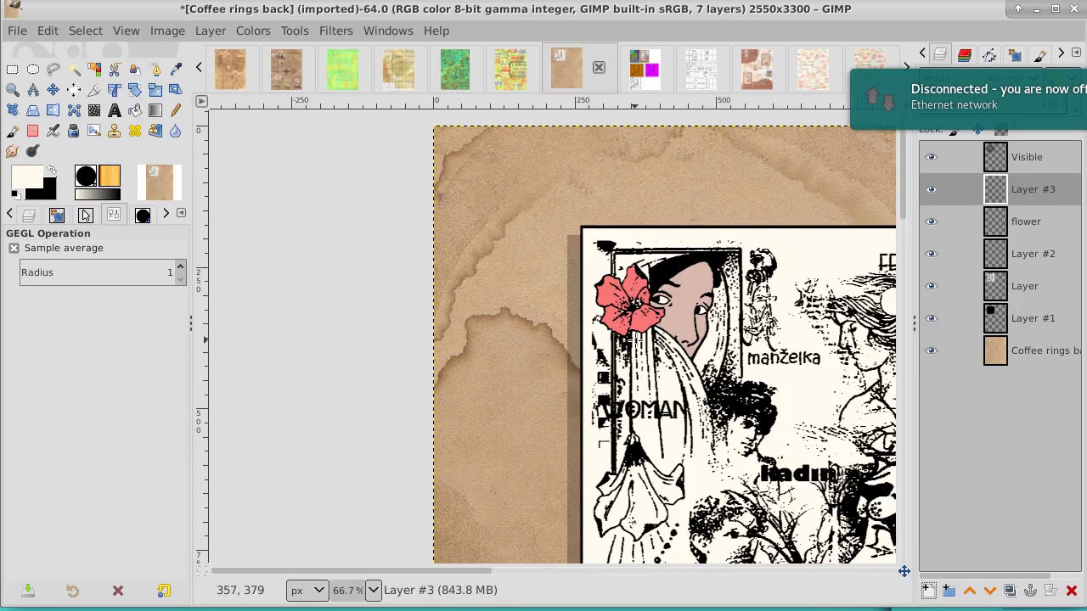
{"action": "left_click", "coordinate": [1027, 226]}
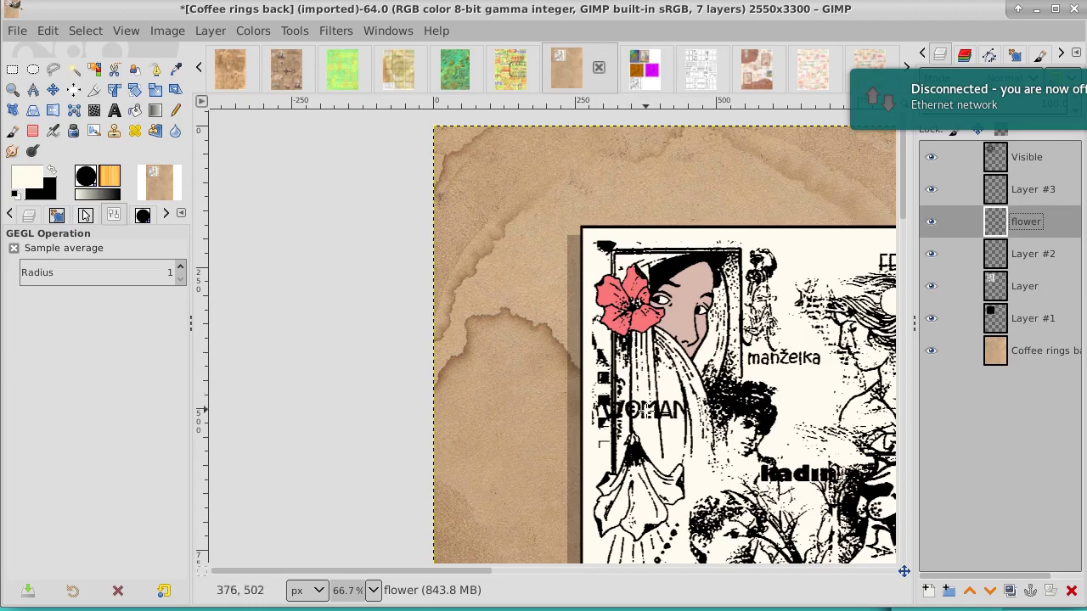
{"action": "mouse_move", "coordinate": [989, 591]}
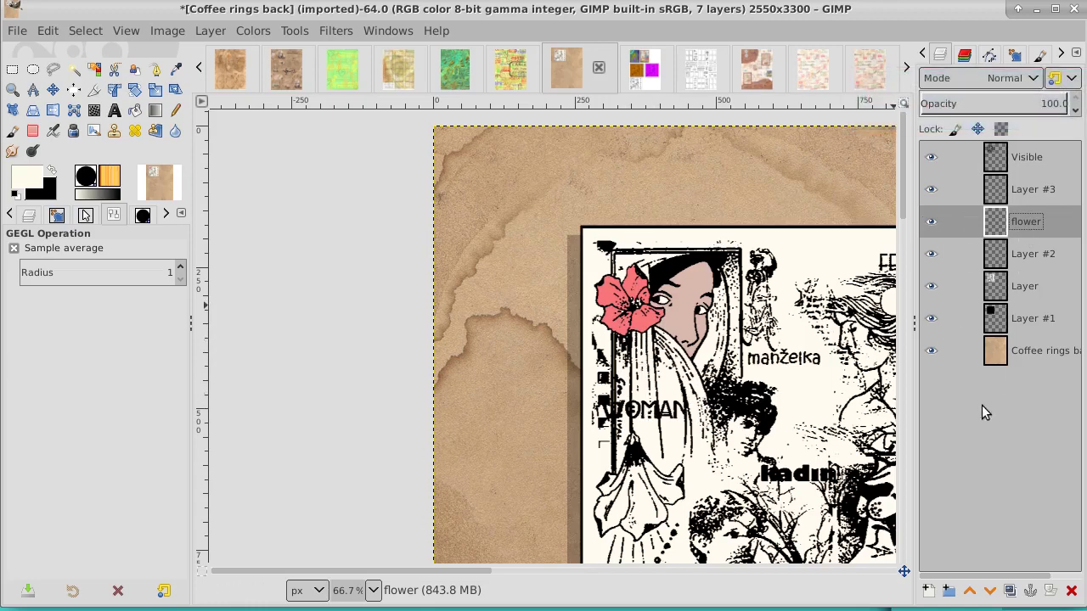
{"action": "left_click", "coordinate": [971, 592]}
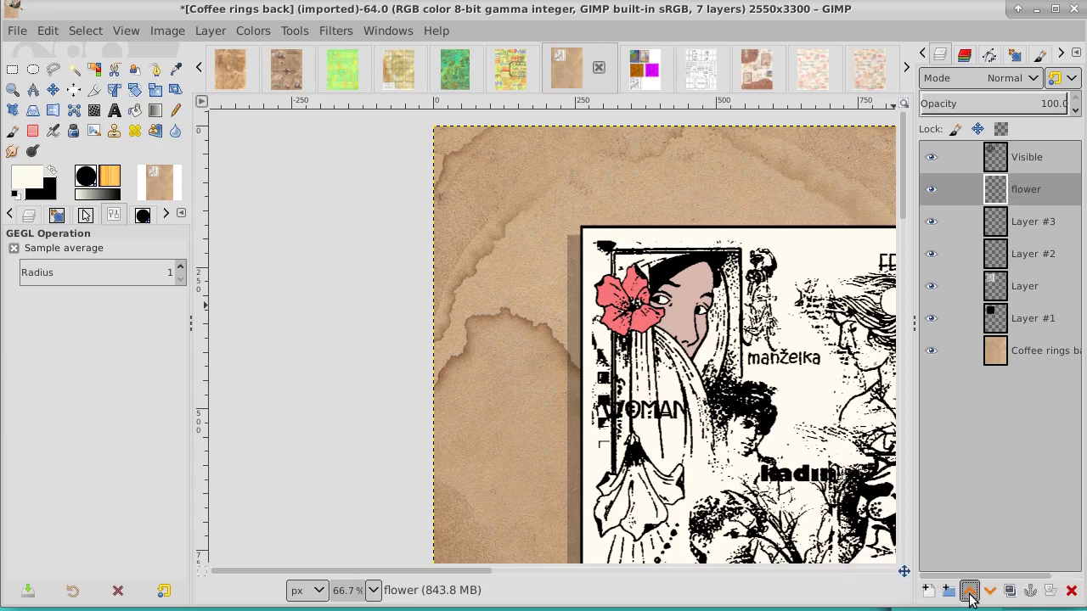
{"action": "left_click", "coordinate": [155, 69]}
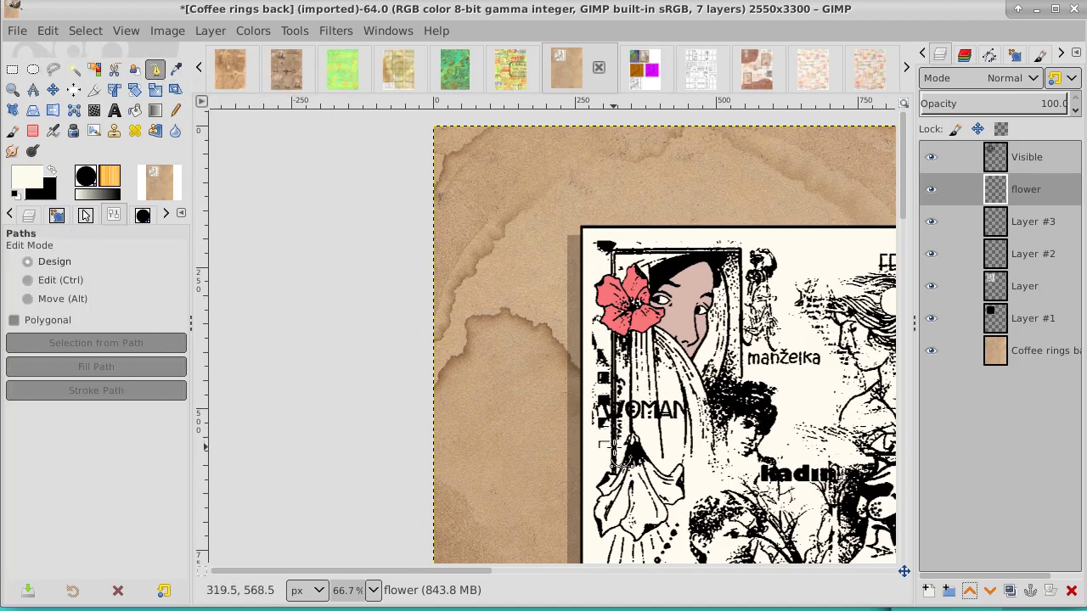
Step: Trace a four-point path along the woman's veil and convert it to a selection
{"action": "left_click", "coordinate": [613, 450]}
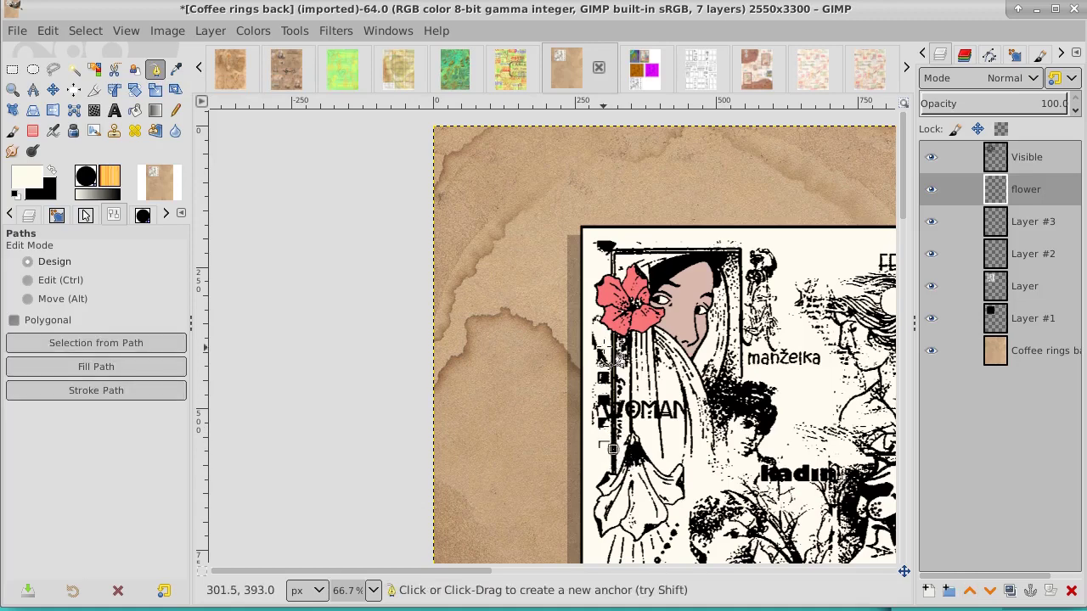
{"action": "left_click", "coordinate": [613, 325]}
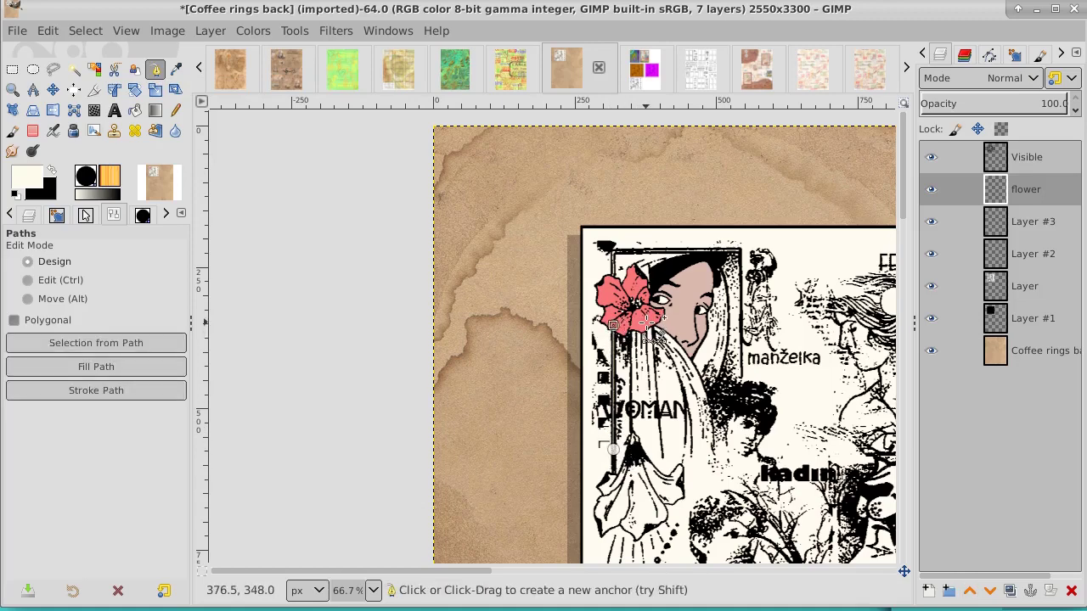
{"action": "left_click", "coordinate": [646, 322]}
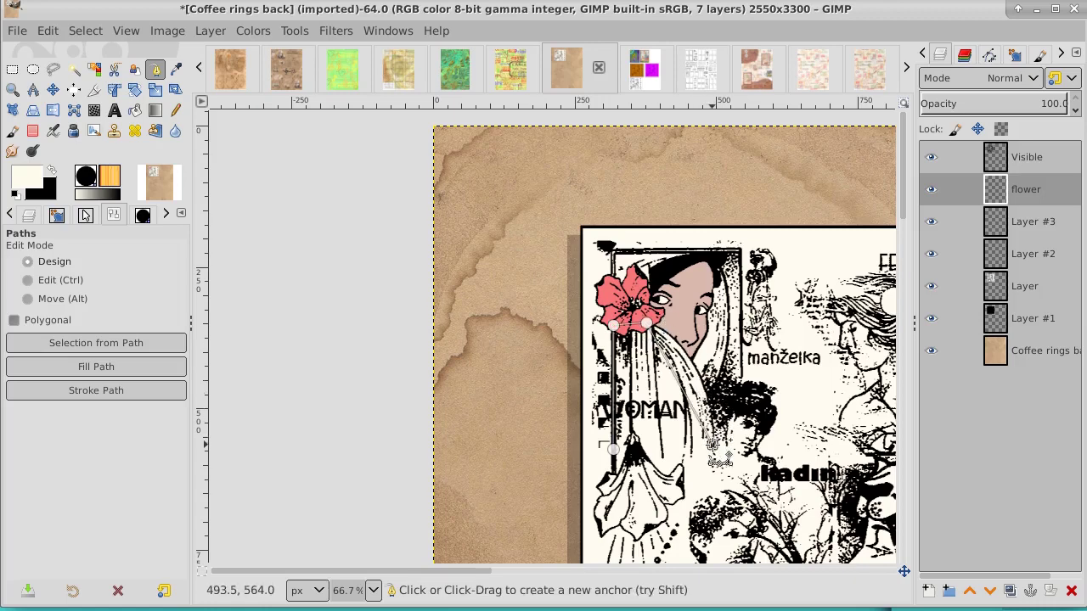
{"action": "mouse_move", "coordinate": [732, 423]}
{"action": "left_mouse_down"}
{"action": "mouse_move", "coordinate": [692, 465]}
{"action": "mouse_move", "coordinate": [712, 554]}
{"action": "mouse_move", "coordinate": [711, 446]}
{"action": "left_mouse_up"}
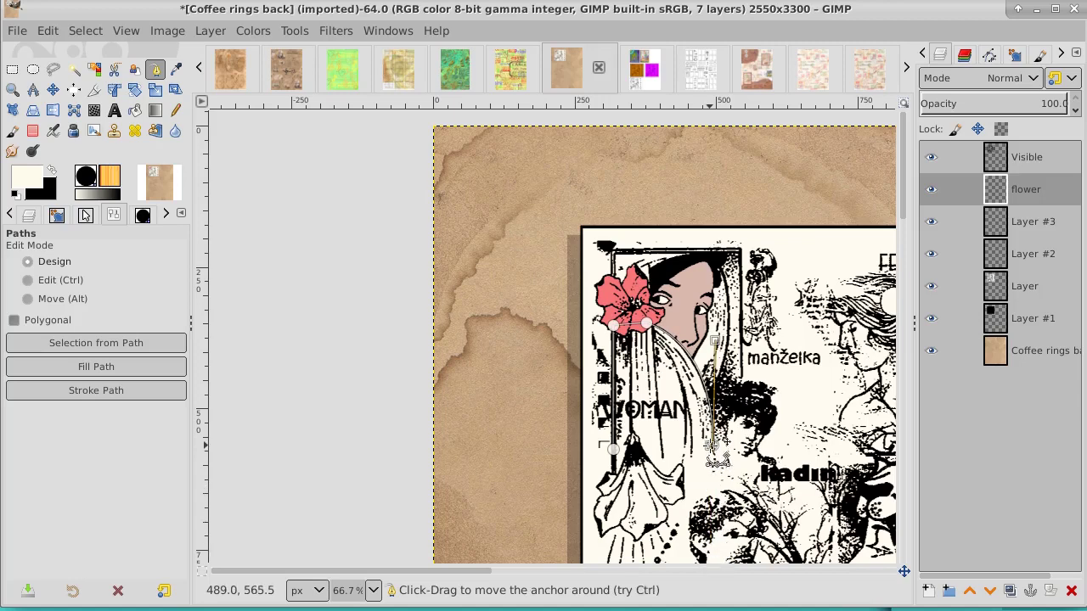
{"action": "left_click", "coordinate": [53, 32]}
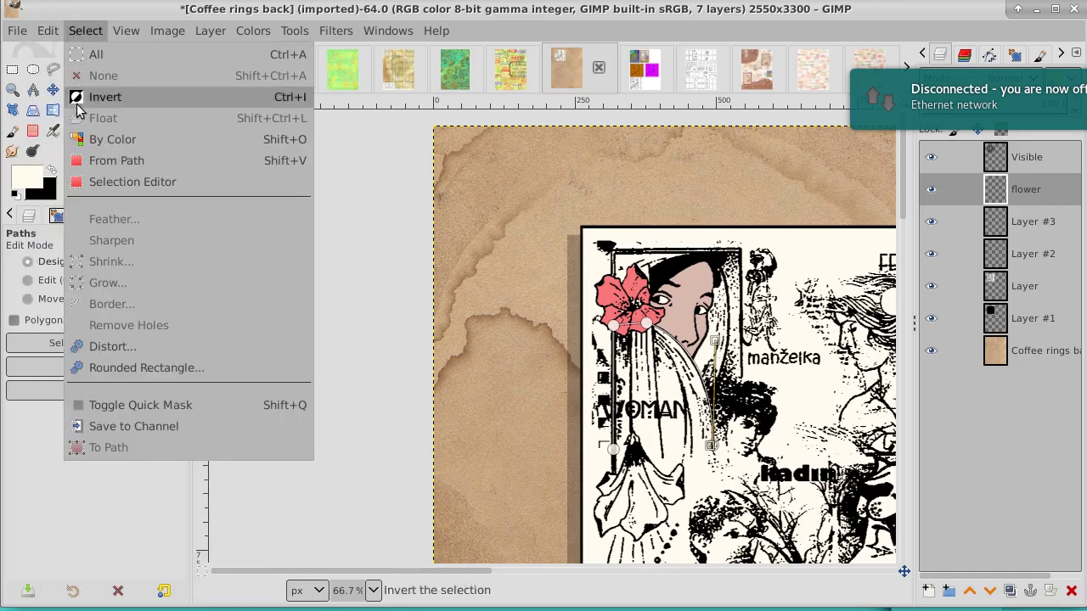
{"action": "left_click", "coordinate": [78, 160]}
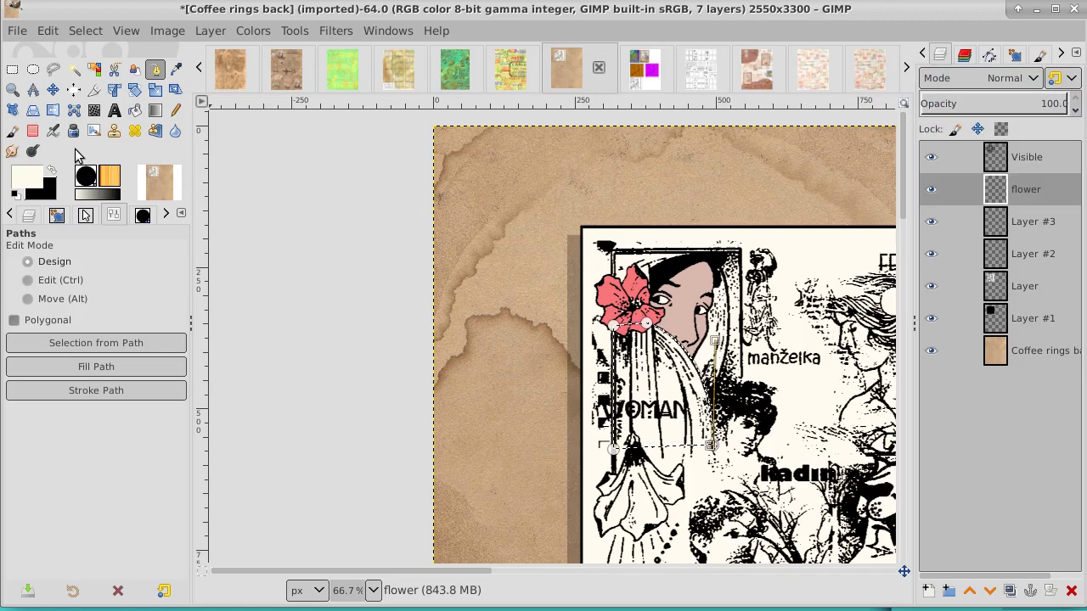
Step: Set the foreground colour to blue
{"action": "left_click", "coordinate": [26, 176]}
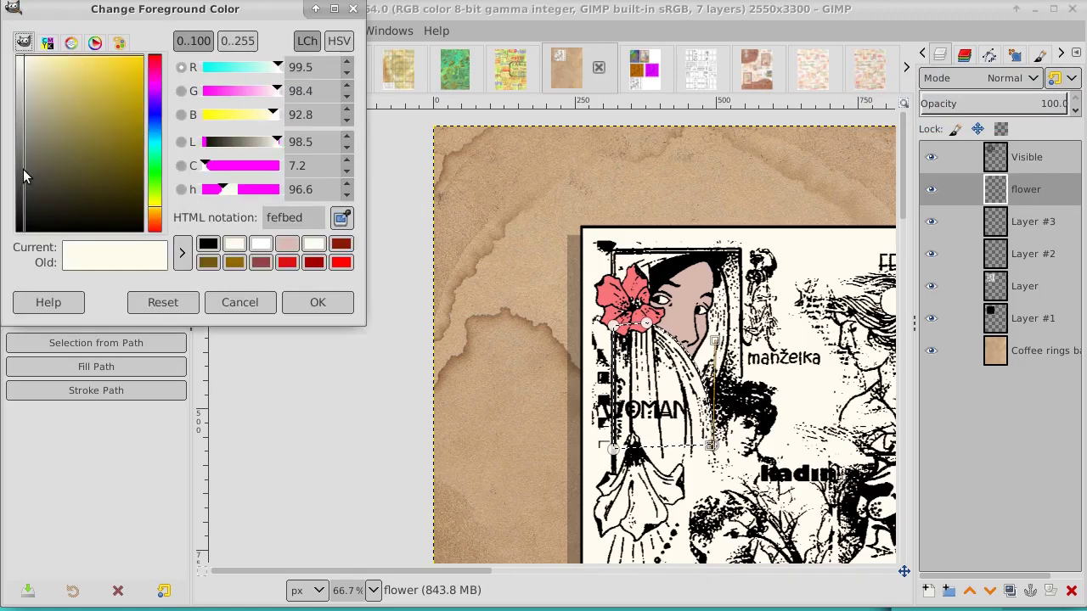
{"action": "left_click", "coordinate": [151, 135]}
{"action": "mouse_move", "coordinate": [121, 66]}
{"action": "left_mouse_down"}
{"action": "mouse_move", "coordinate": [99, 96]}
{"action": "mouse_move", "coordinate": [105, 113]}
{"action": "left_mouse_up"}
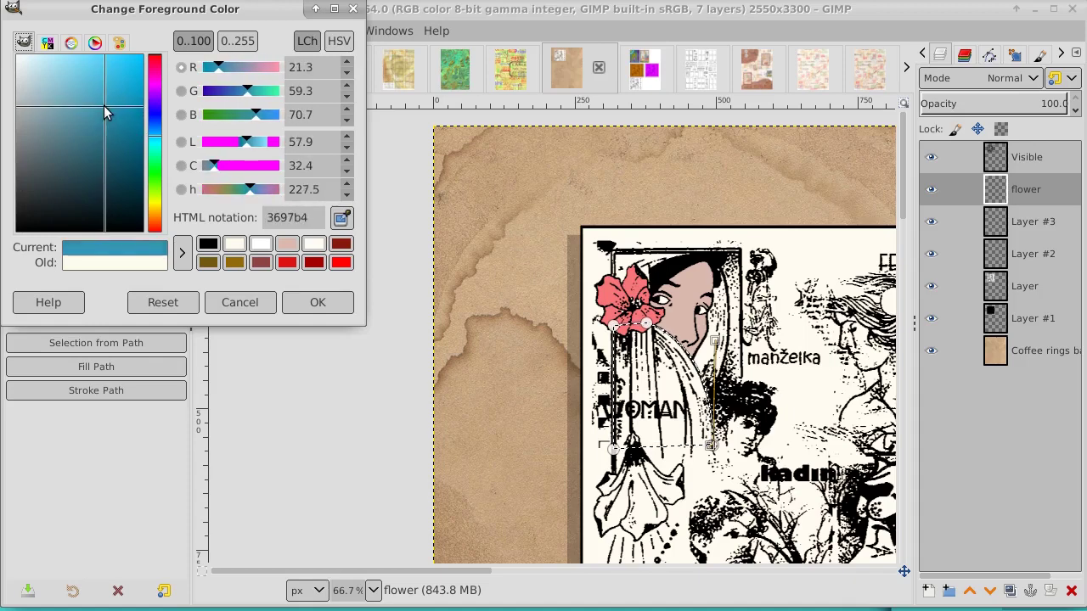
{"action": "left_click", "coordinate": [331, 302]}
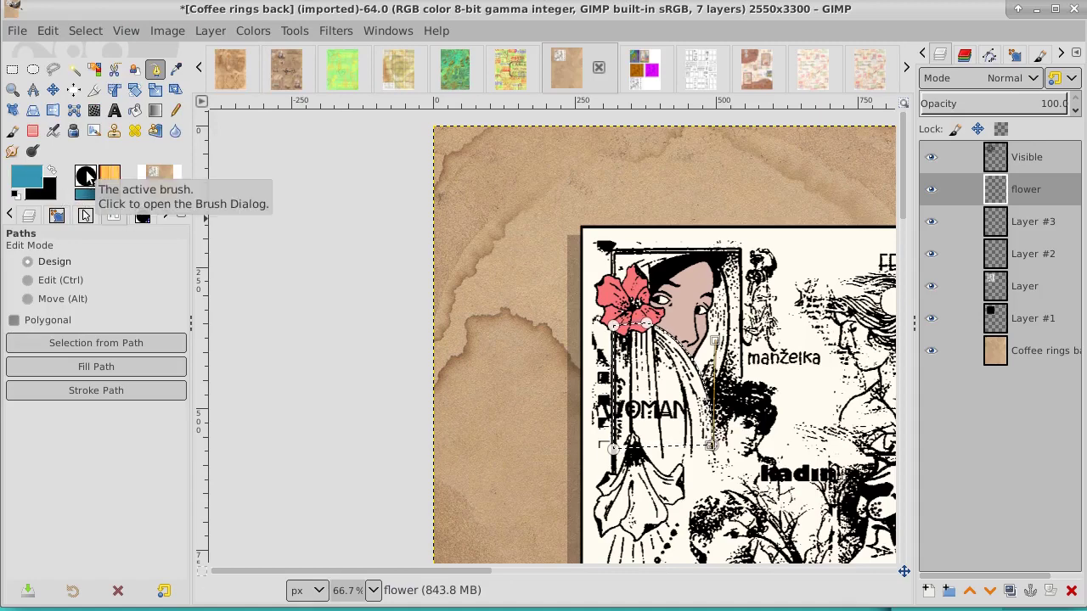
Step: Choose the 2. Hardness 050 brush and make Layer #3 the active layer
{"action": "left_click", "coordinate": [86, 176]}
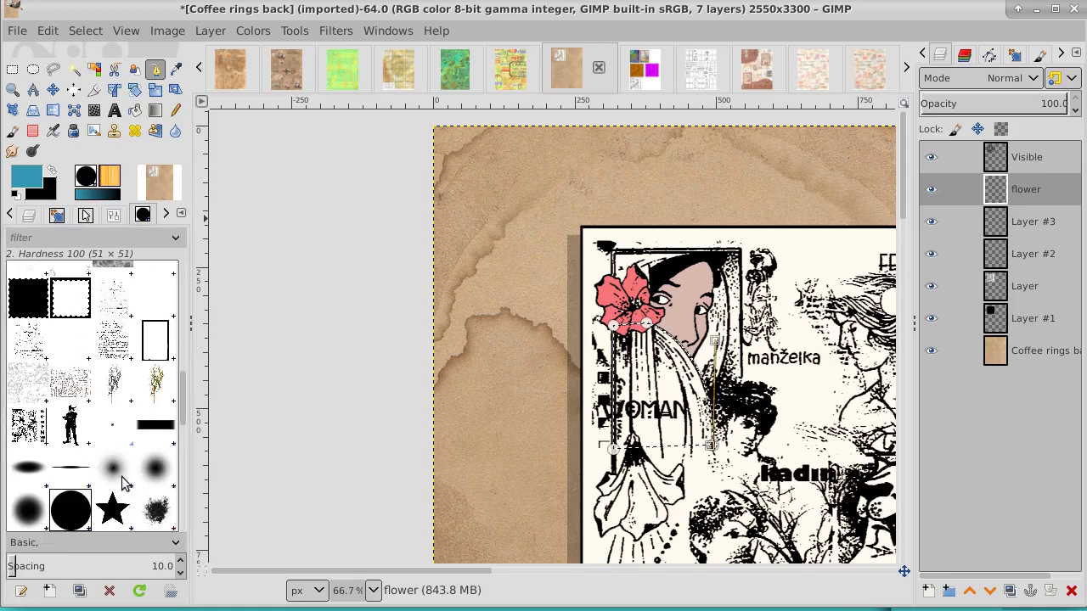
{"action": "left_click", "coordinate": [153, 470]}
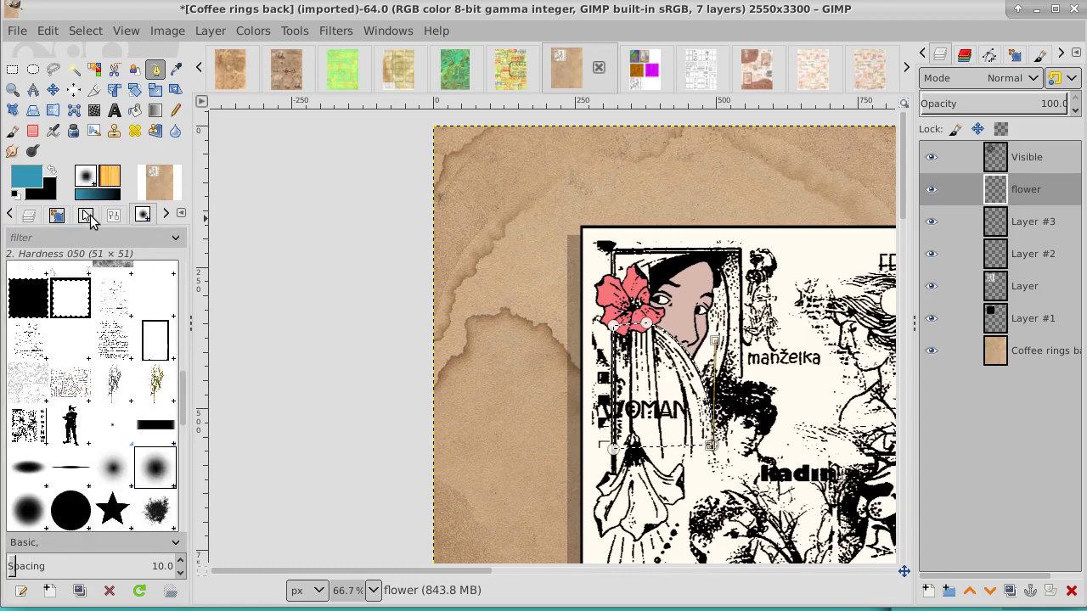
{"action": "left_click", "coordinate": [85, 32]}
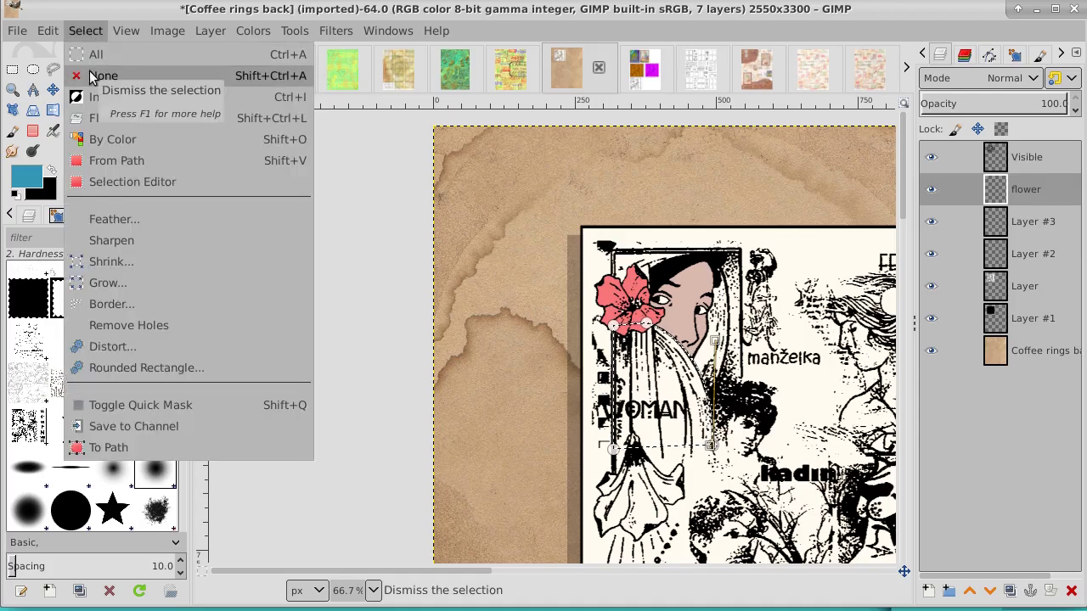
{"action": "left_click", "coordinate": [91, 77]}
{"action": "left_click", "coordinate": [210, 31]}
{"action": "left_click", "coordinate": [247, 15]}
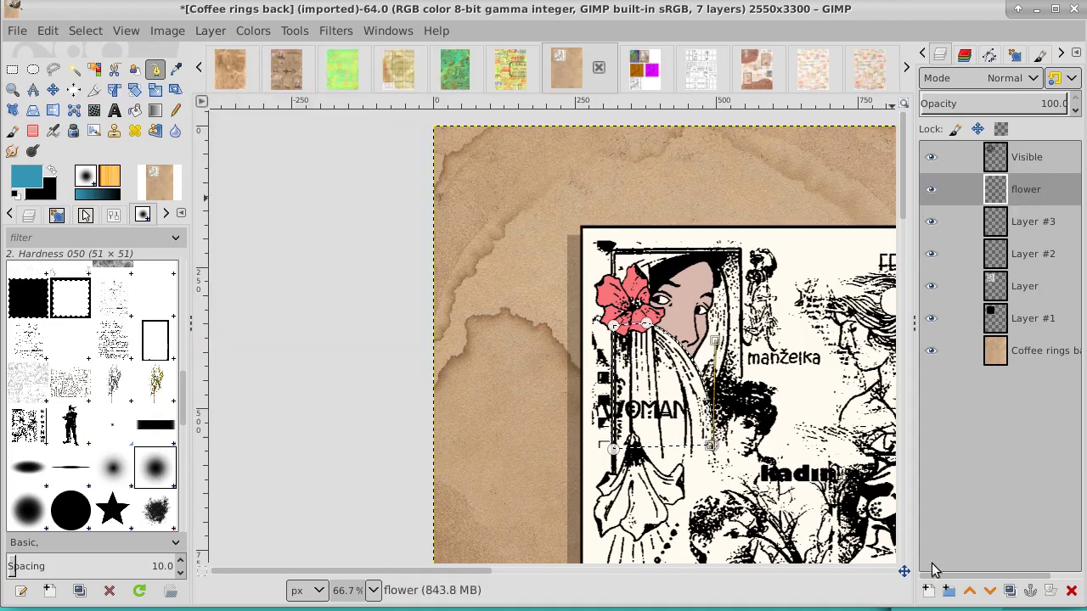
{"action": "left_click", "coordinate": [1025, 227]}
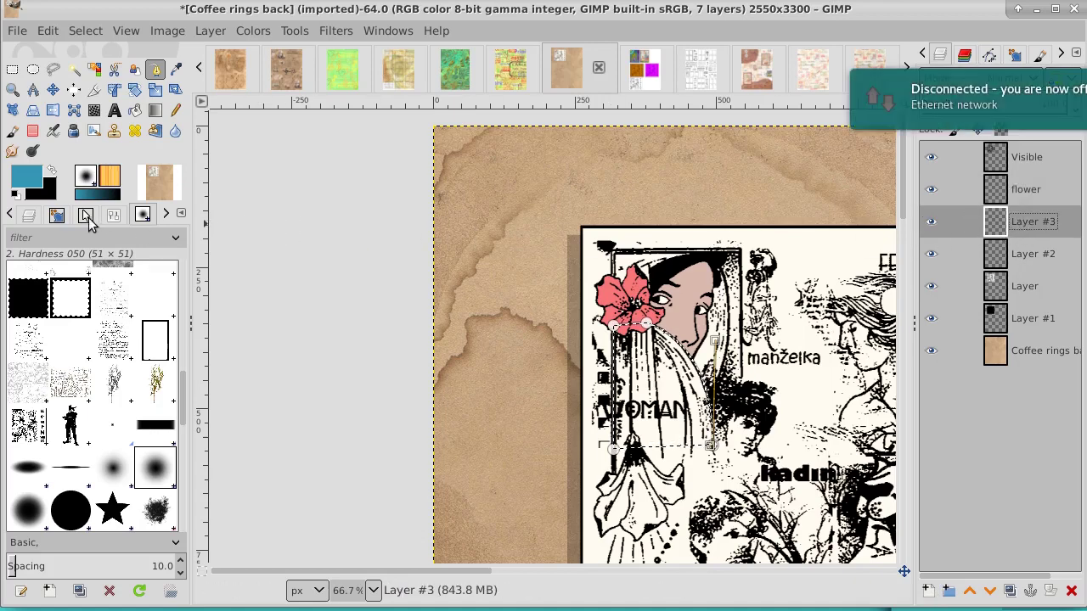
Step: Paint blue over the woman's hair and veil with the Paintbrush at about 51 opacity
{"action": "left_click", "coordinate": [9, 134]}
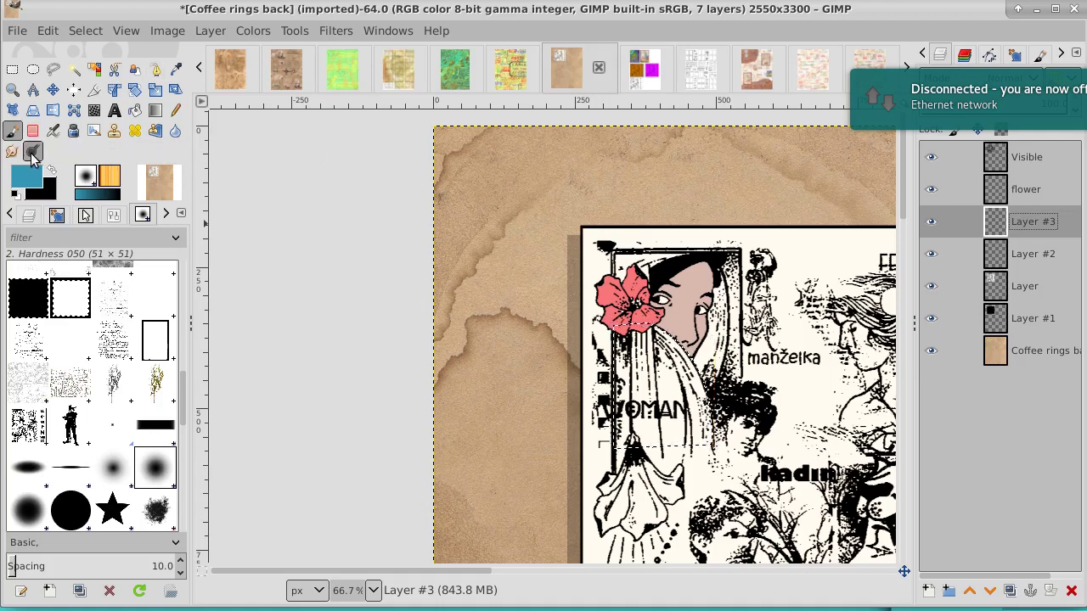
{"action": "left_click", "coordinate": [113, 214]}
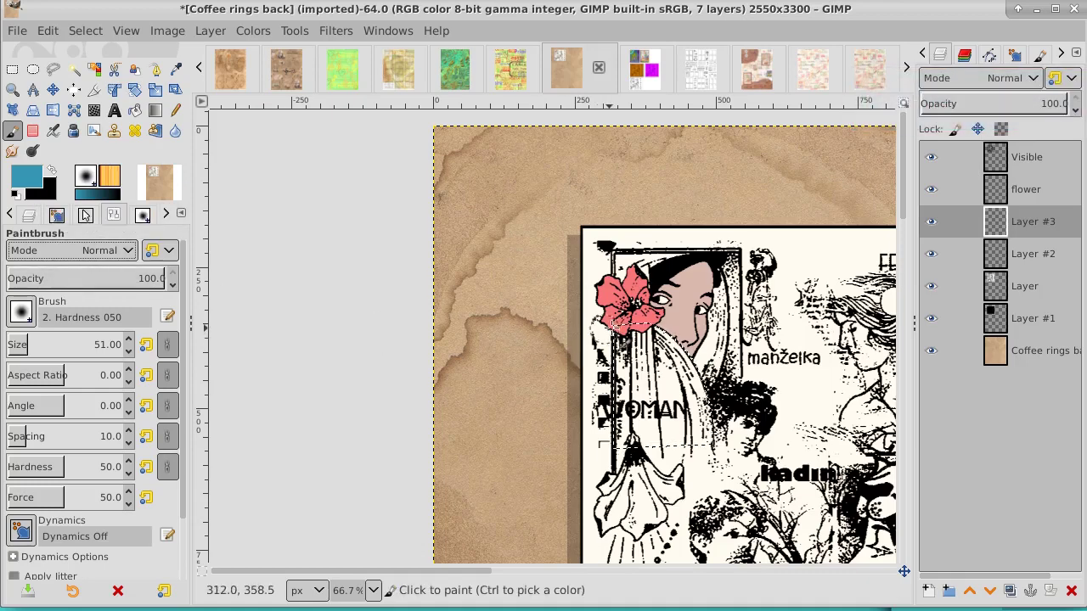
{"action": "mouse_move", "coordinate": [647, 329]}
{"action": "left_mouse_down"}
{"action": "mouse_move", "coordinate": [619, 357]}
{"action": "mouse_move", "coordinate": [638, 326]}
{"action": "left_mouse_up"}
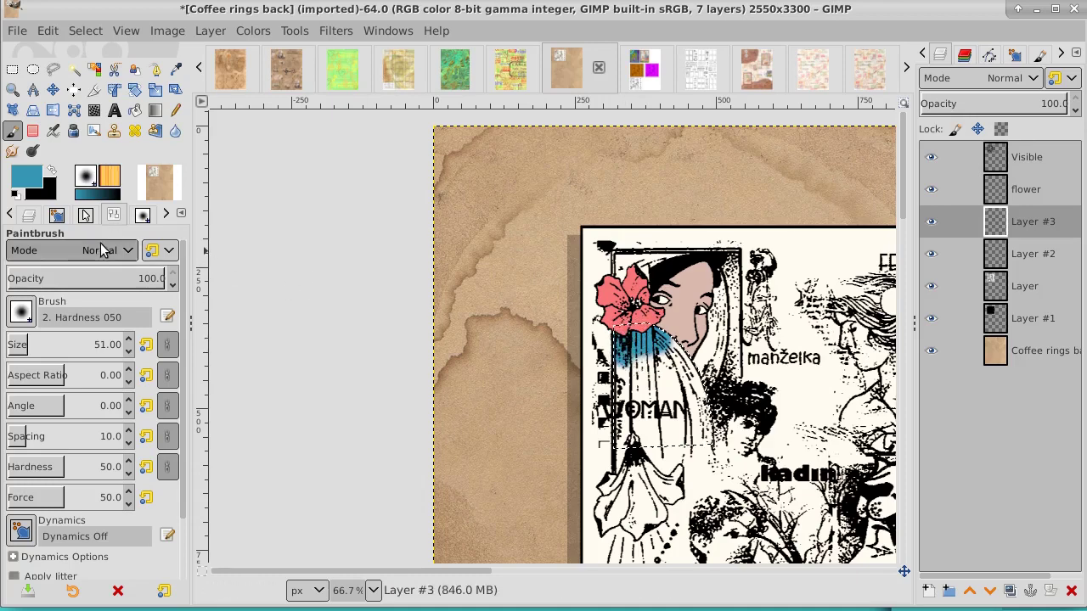
{"action": "left_click_drag", "start_coordinate": [117, 278], "coordinate": [86, 278]}
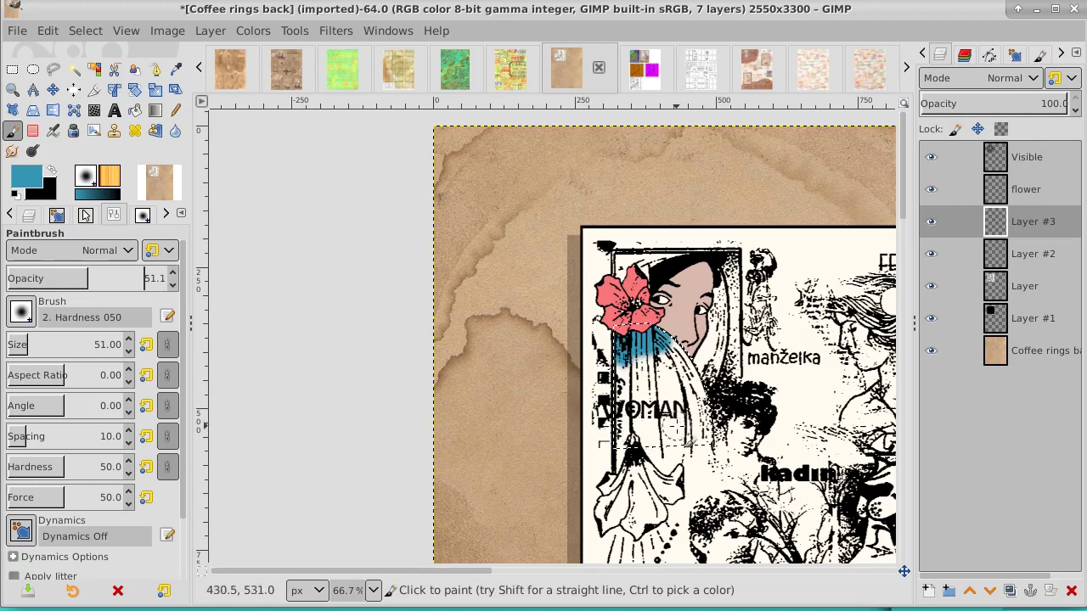
{"action": "mouse_move", "coordinate": [658, 345]}
{"action": "left_mouse_down"}
{"action": "mouse_move", "coordinate": [665, 340]}
{"action": "mouse_move", "coordinate": [648, 377]}
{"action": "mouse_move", "coordinate": [651, 343]}
{"action": "mouse_move", "coordinate": [617, 377]}
{"action": "mouse_move", "coordinate": [634, 391]}
{"action": "mouse_move", "coordinate": [666, 373]}
{"action": "mouse_move", "coordinate": [644, 345]}
{"action": "mouse_move", "coordinate": [657, 334]}
{"action": "mouse_move", "coordinate": [694, 410]}
{"action": "mouse_move", "coordinate": [677, 420]}
{"action": "mouse_move", "coordinate": [647, 374]}
{"action": "mouse_move", "coordinate": [625, 425]}
{"action": "mouse_move", "coordinate": [622, 365]}
{"action": "left_mouse_up"}
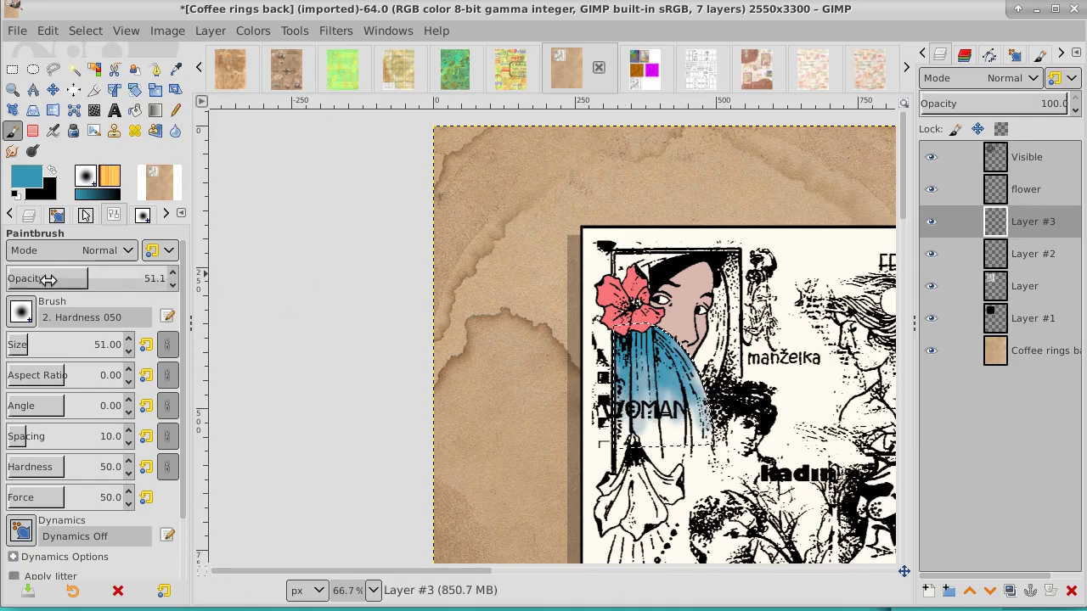
Step: Add faint blue near WOMAN at 28.4 opacity, clear the selection, and hide the flower layer
{"action": "left_click_drag", "start_coordinate": [48, 277], "coordinate": [13, 278]}
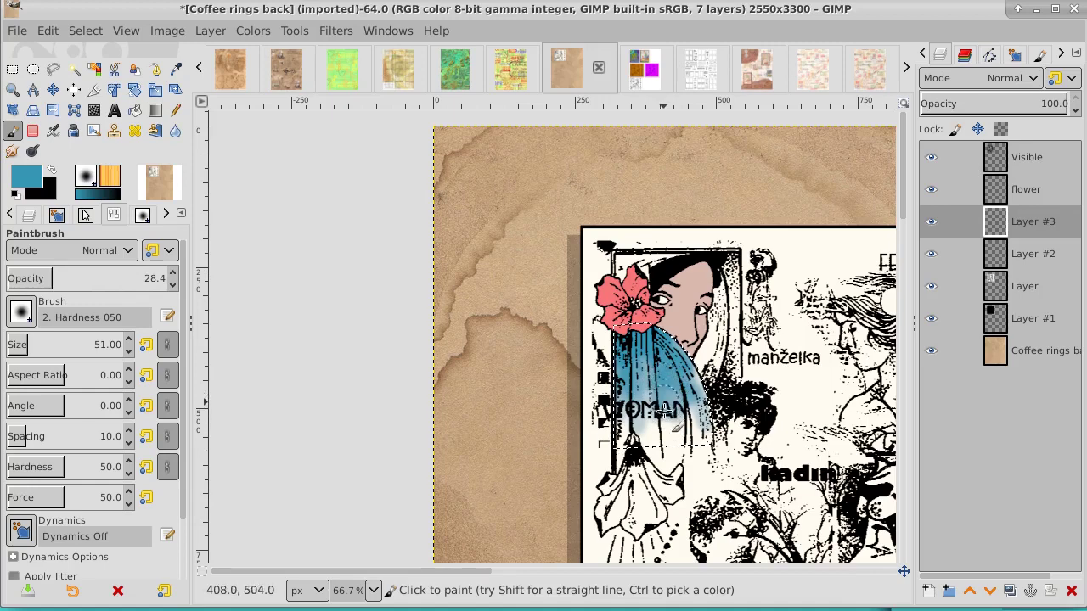
{"action": "mouse_move", "coordinate": [665, 411]}
{"action": "left_mouse_down"}
{"action": "mouse_move", "coordinate": [644, 387]}
{"action": "mouse_move", "coordinate": [647, 400]}
{"action": "mouse_move", "coordinate": [680, 398]}
{"action": "left_mouse_up"}
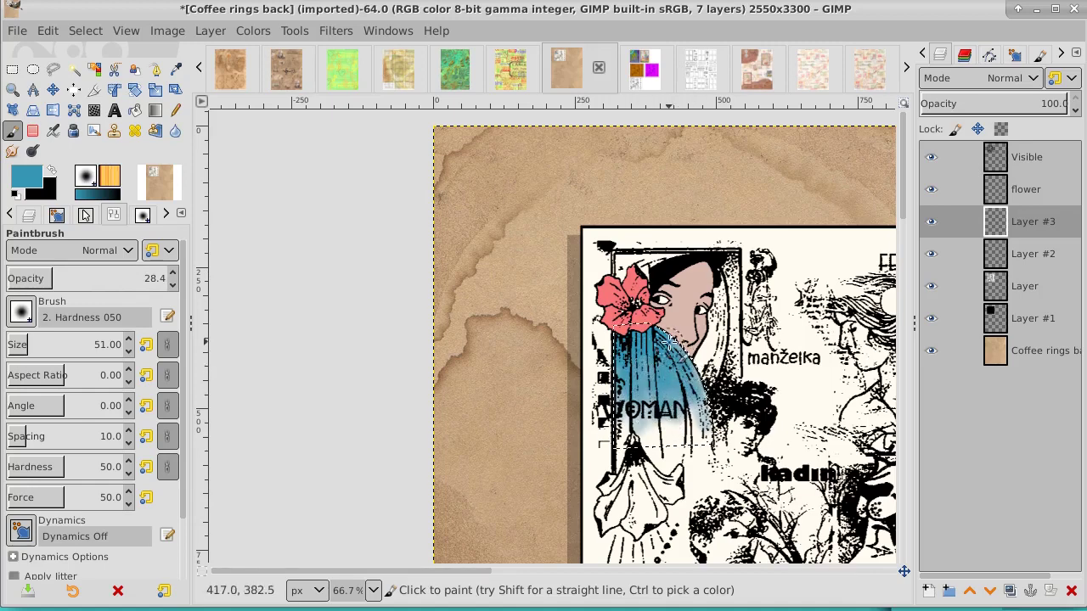
{"action": "mouse_move", "coordinate": [692, 398]}
{"action": "left_mouse_down"}
{"action": "mouse_move", "coordinate": [702, 418]}
{"action": "mouse_move", "coordinate": [685, 402]}
{"action": "mouse_move", "coordinate": [625, 394]}
{"action": "mouse_move", "coordinate": [618, 427]}
{"action": "mouse_move", "coordinate": [665, 415]}
{"action": "mouse_move", "coordinate": [651, 342]}
{"action": "mouse_move", "coordinate": [680, 377]}
{"action": "mouse_move", "coordinate": [715, 389]}
{"action": "mouse_move", "coordinate": [717, 379]}
{"action": "mouse_move", "coordinate": [692, 385]}
{"action": "mouse_move", "coordinate": [696, 399]}
{"action": "mouse_move", "coordinate": [707, 374]}
{"action": "mouse_move", "coordinate": [689, 404]}
{"action": "mouse_move", "coordinate": [643, 326]}
{"action": "mouse_move", "coordinate": [658, 357]}
{"action": "mouse_move", "coordinate": [615, 323]}
{"action": "mouse_move", "coordinate": [615, 372]}
{"action": "mouse_move", "coordinate": [590, 336]}
{"action": "mouse_move", "coordinate": [614, 380]}
{"action": "mouse_move", "coordinate": [603, 349]}
{"action": "mouse_move", "coordinate": [656, 314]}
{"action": "mouse_move", "coordinate": [673, 372]}
{"action": "mouse_move", "coordinate": [701, 400]}
{"action": "mouse_move", "coordinate": [727, 363]}
{"action": "mouse_move", "coordinate": [665, 367]}
{"action": "mouse_move", "coordinate": [640, 419]}
{"action": "mouse_move", "coordinate": [628, 354]}
{"action": "mouse_move", "coordinate": [619, 397]}
{"action": "mouse_move", "coordinate": [689, 374]}
{"action": "mouse_move", "coordinate": [697, 411]}
{"action": "mouse_move", "coordinate": [678, 405]}
{"action": "mouse_move", "coordinate": [686, 395]}
{"action": "mouse_move", "coordinate": [683, 423]}
{"action": "left_mouse_up"}
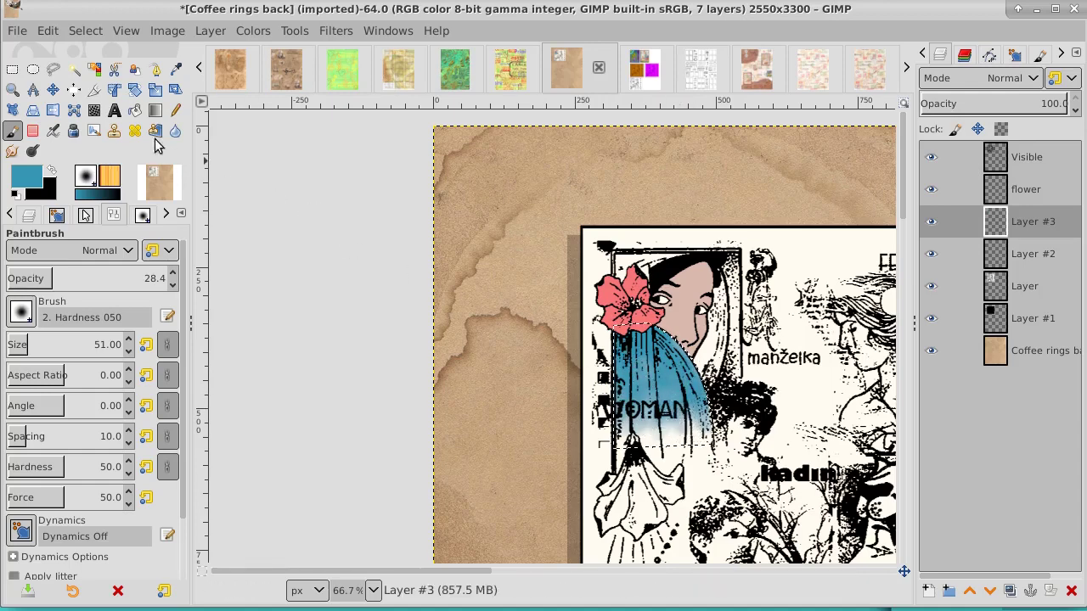
{"action": "left_click", "coordinate": [86, 30]}
{"action": "left_click", "coordinate": [103, 76]}
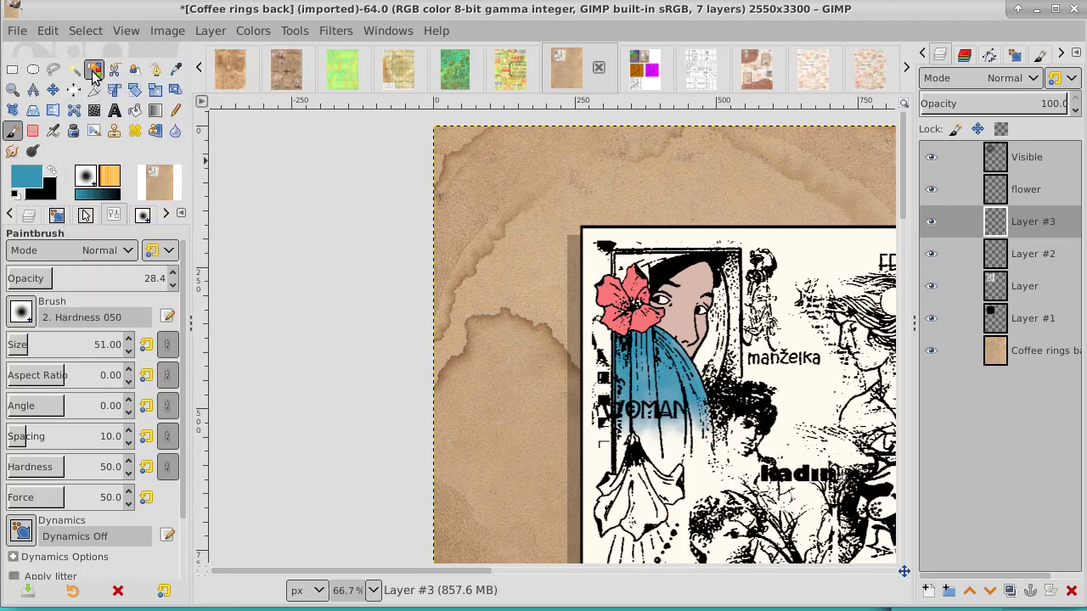
{"action": "left_click", "coordinate": [933, 193]}
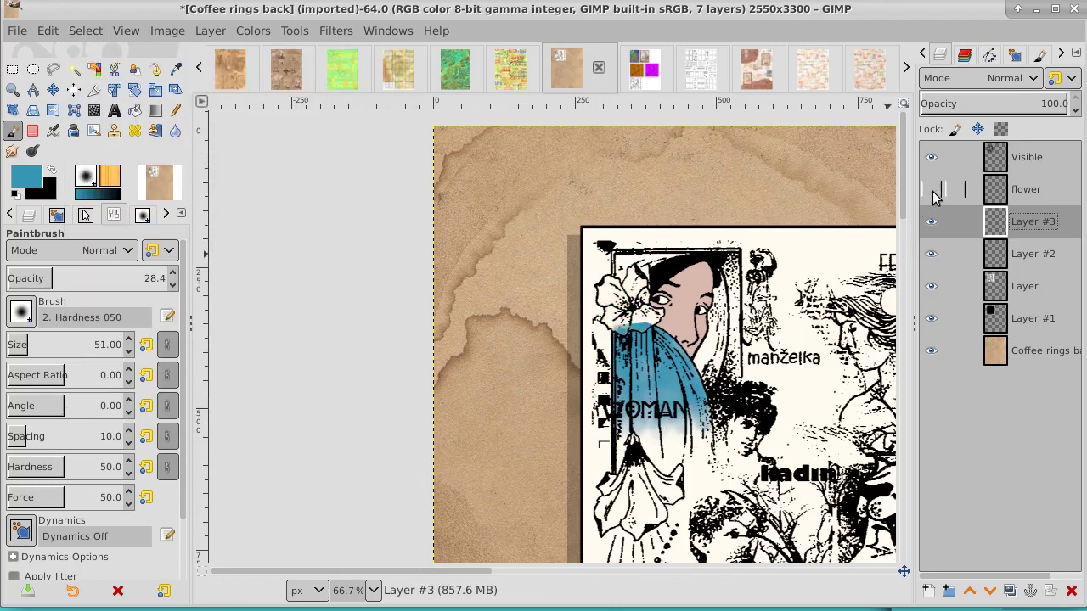
Step: Show the flower layer again and toggle the Visible layer off and on to compare
{"action": "left_click", "coordinate": [931, 189]}
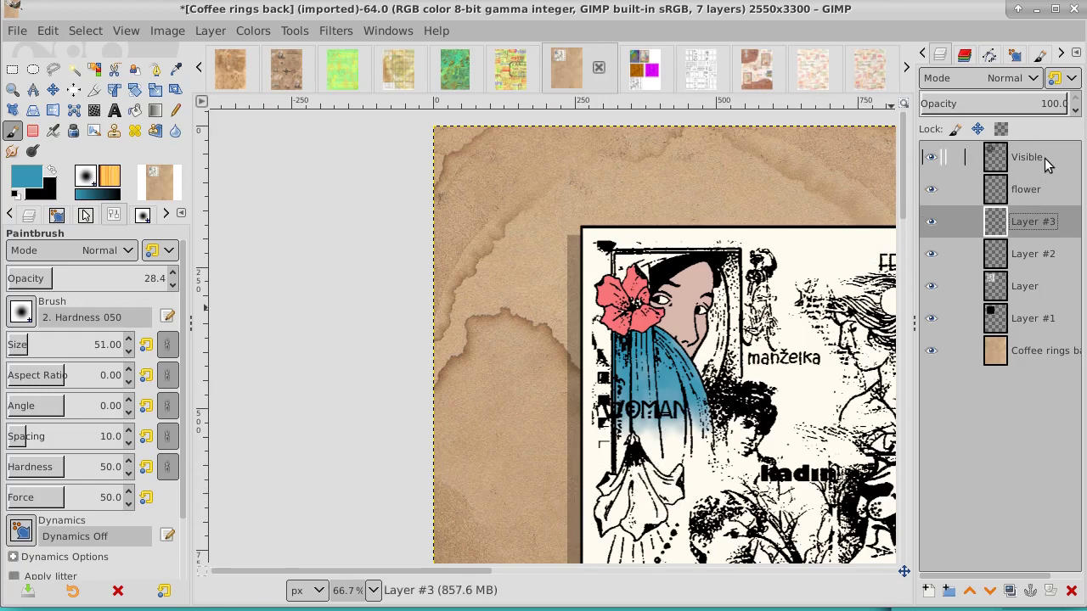
{"action": "left_click", "coordinate": [931, 158]}
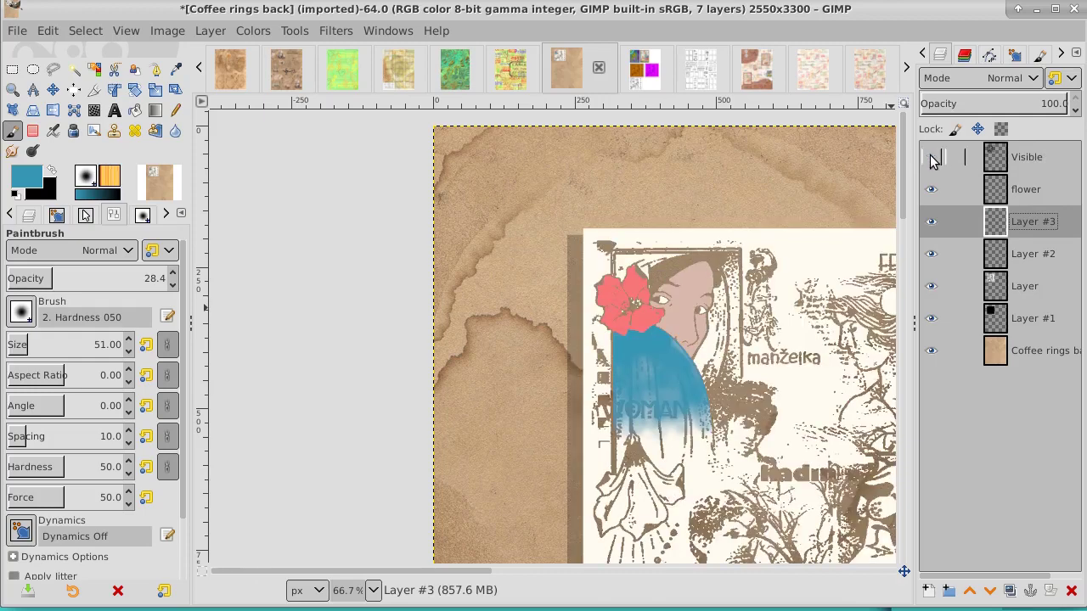
{"action": "left_click", "coordinate": [931, 158]}
{"action": "left_click", "coordinate": [1039, 159]}
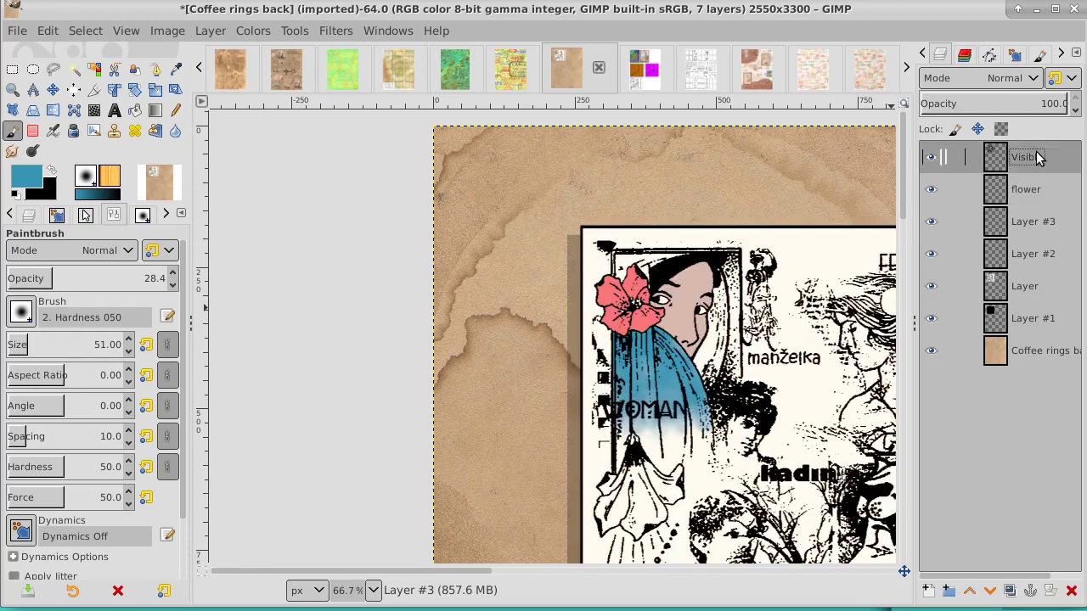
{"action": "left_click", "coordinate": [932, 159]}
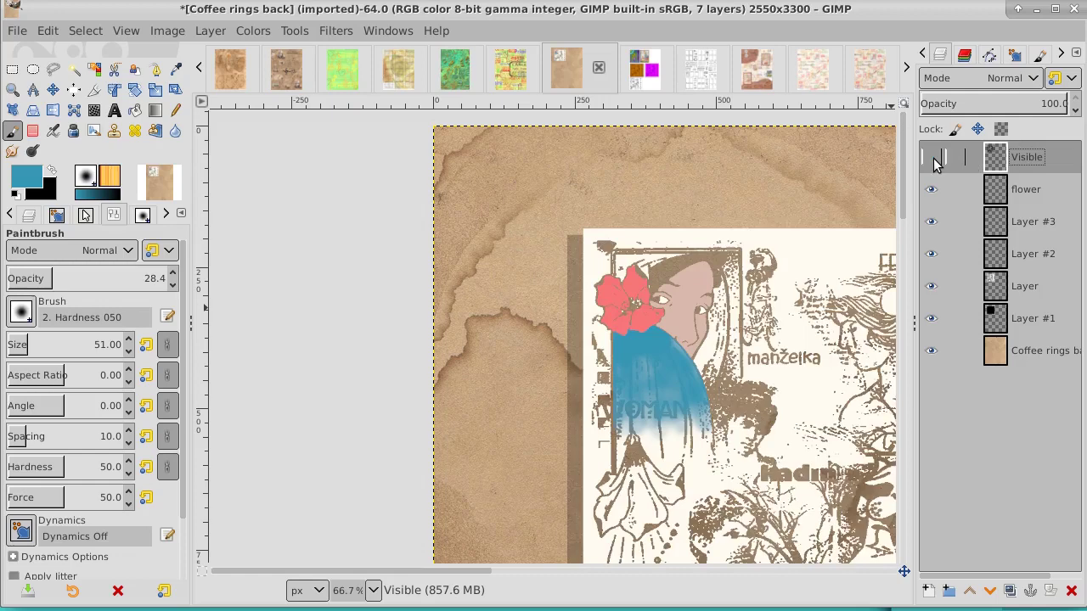
{"action": "left_click", "coordinate": [932, 159]}
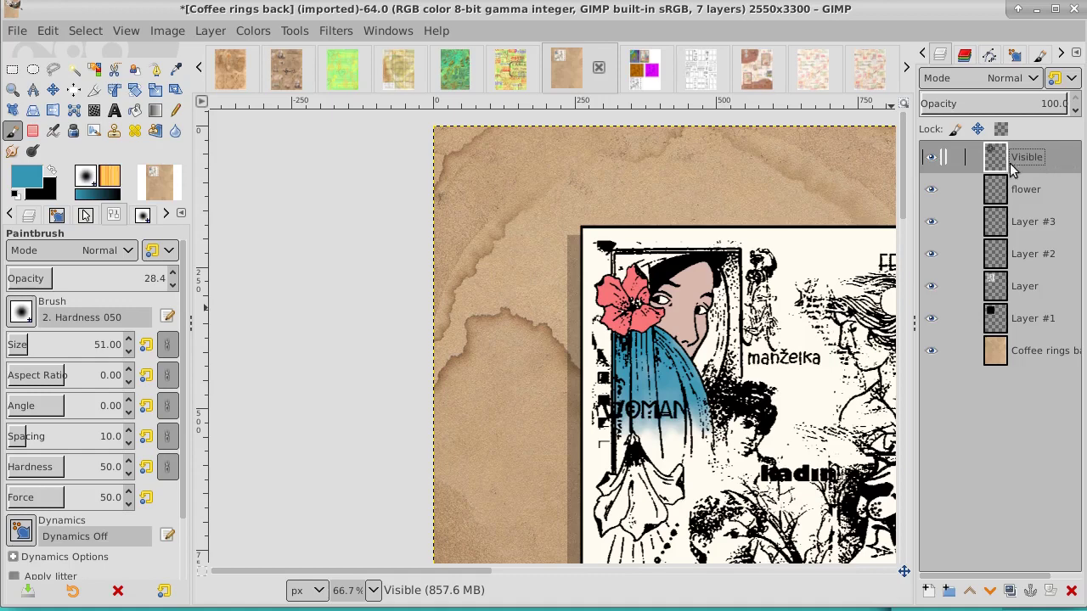
Step: Fuzzy-select the line art with threshold 0 and Select by Red
{"action": "left_click", "coordinate": [75, 70]}
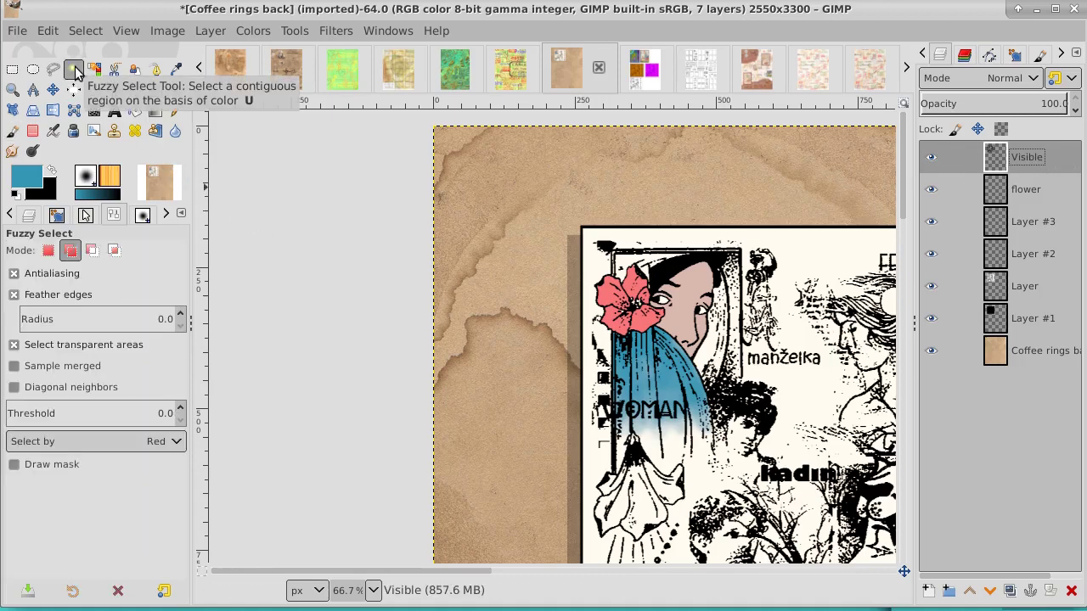
{"action": "left_click", "coordinate": [671, 480]}
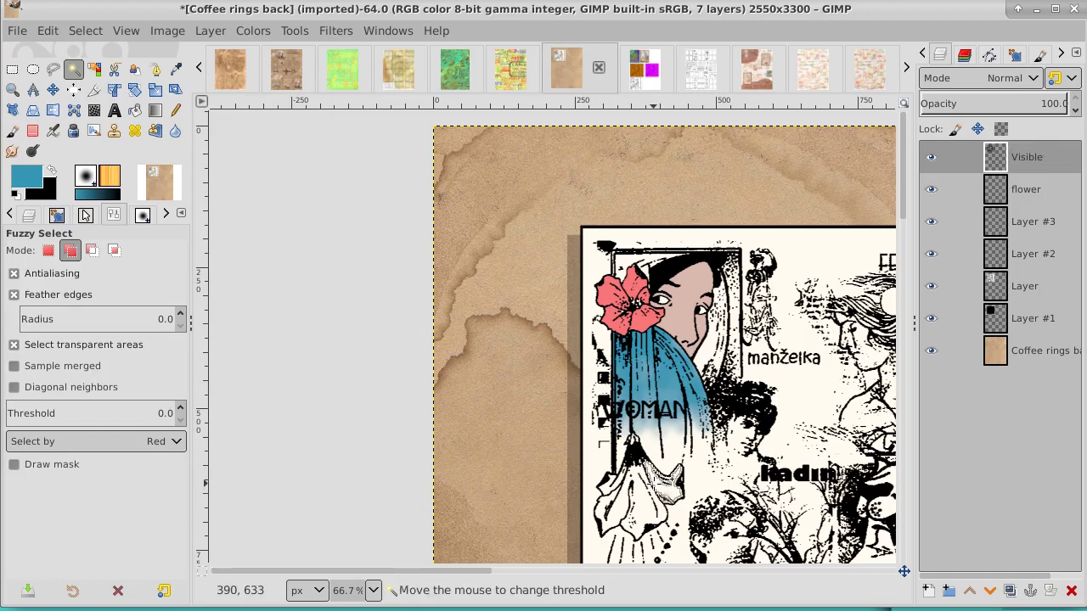
{"action": "mouse_move", "coordinate": [654, 484]}
{"action": "left_mouse_down"}
{"action": "mouse_move", "coordinate": [638, 500]}
{"action": "mouse_move", "coordinate": [617, 485]}
{"action": "mouse_move", "coordinate": [663, 484]}
{"action": "left_mouse_up"}
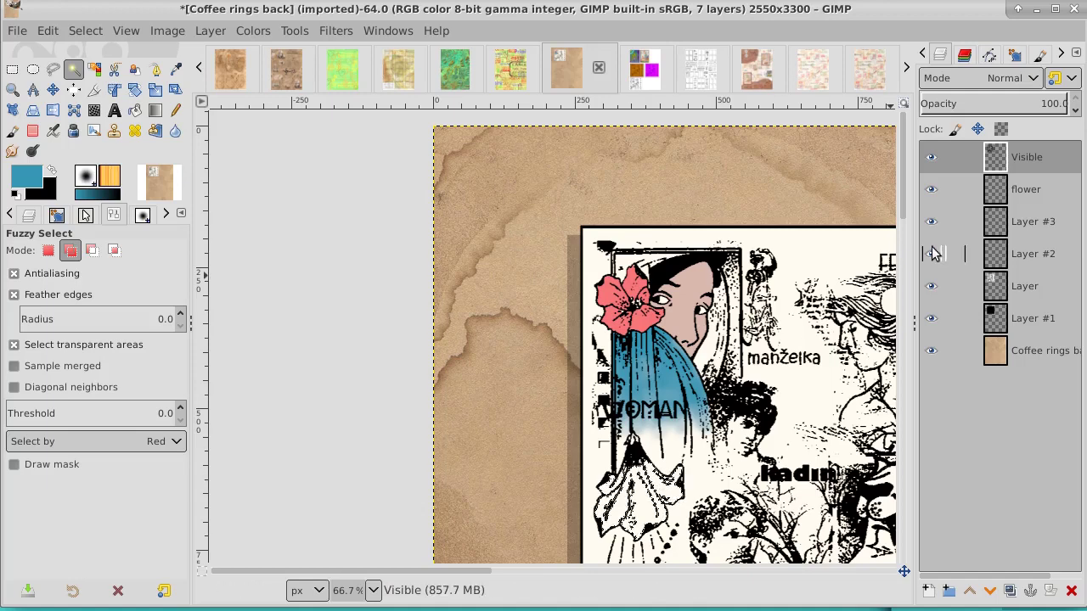
Step: Add a new transparent Layer #4 above the flower layer
{"action": "left_click", "coordinate": [1033, 197]}
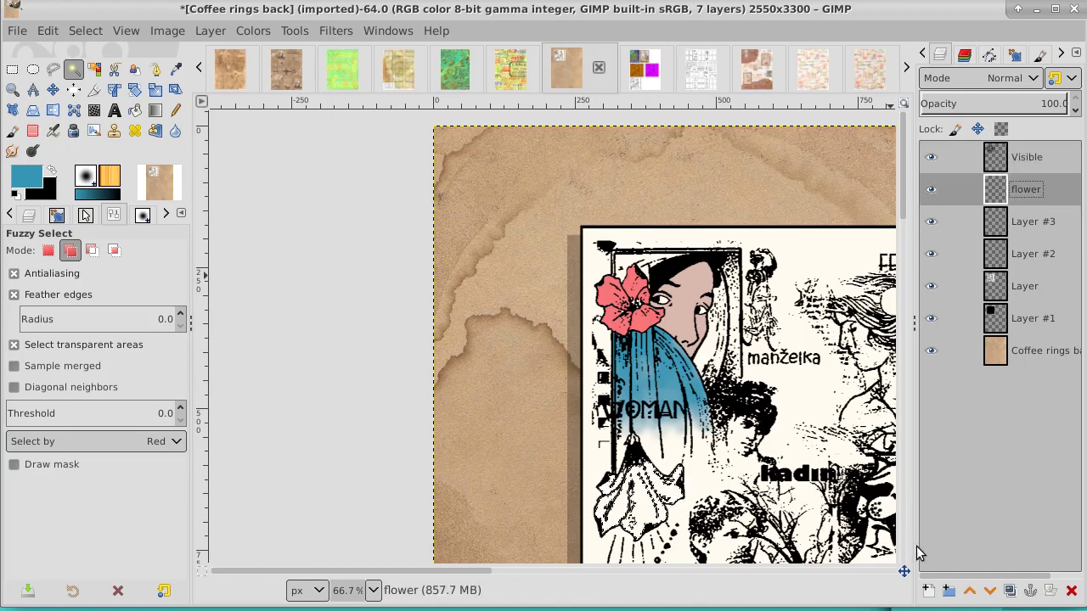
{"action": "left_click", "coordinate": [929, 595]}
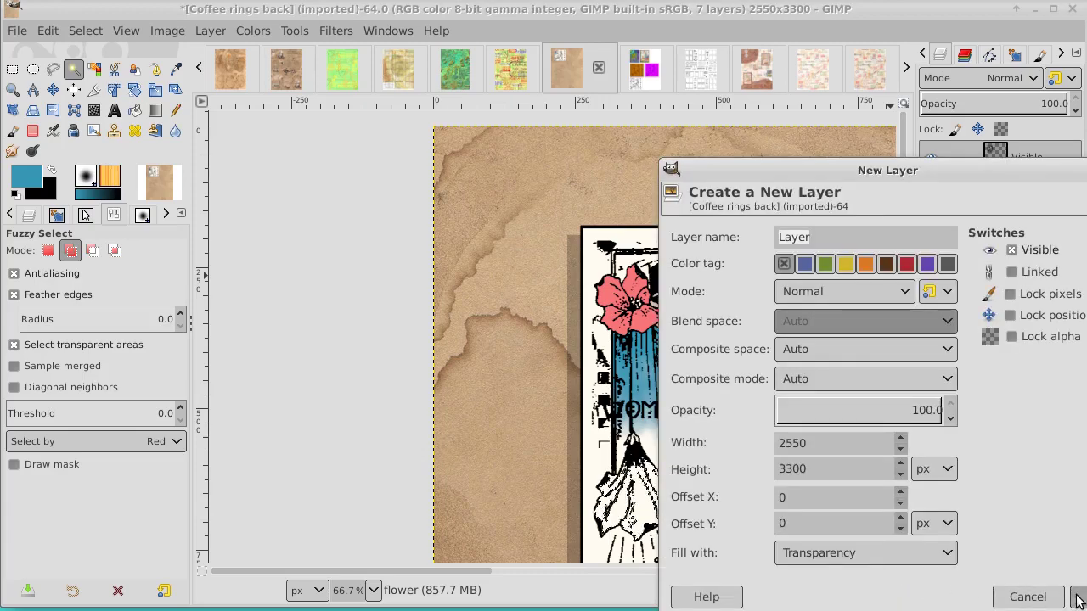
{"action": "left_click", "coordinate": [1078, 600]}
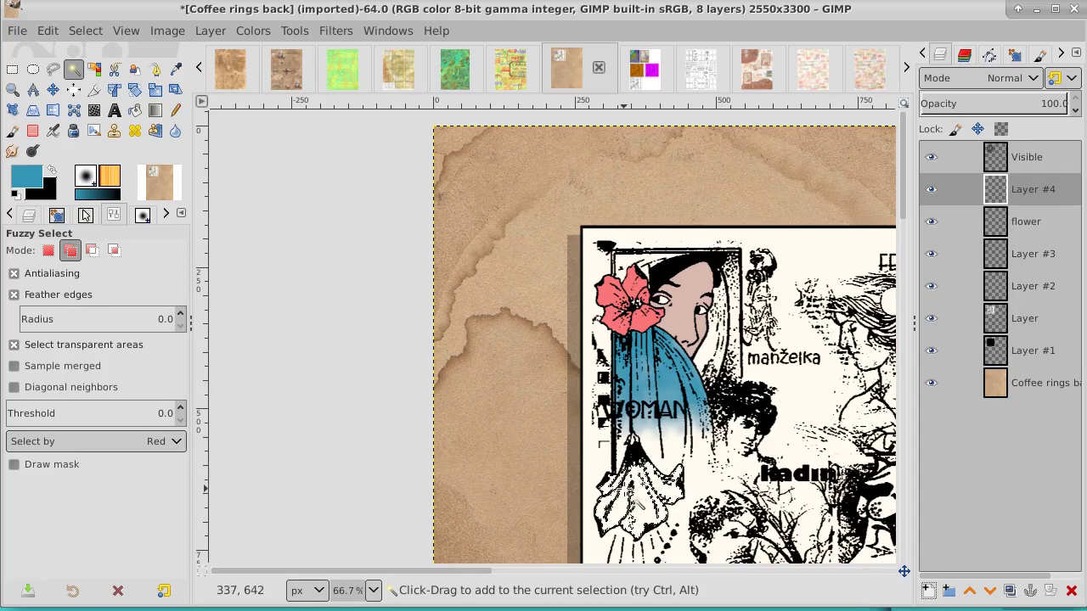
{"action": "left_click", "coordinate": [11, 90]}
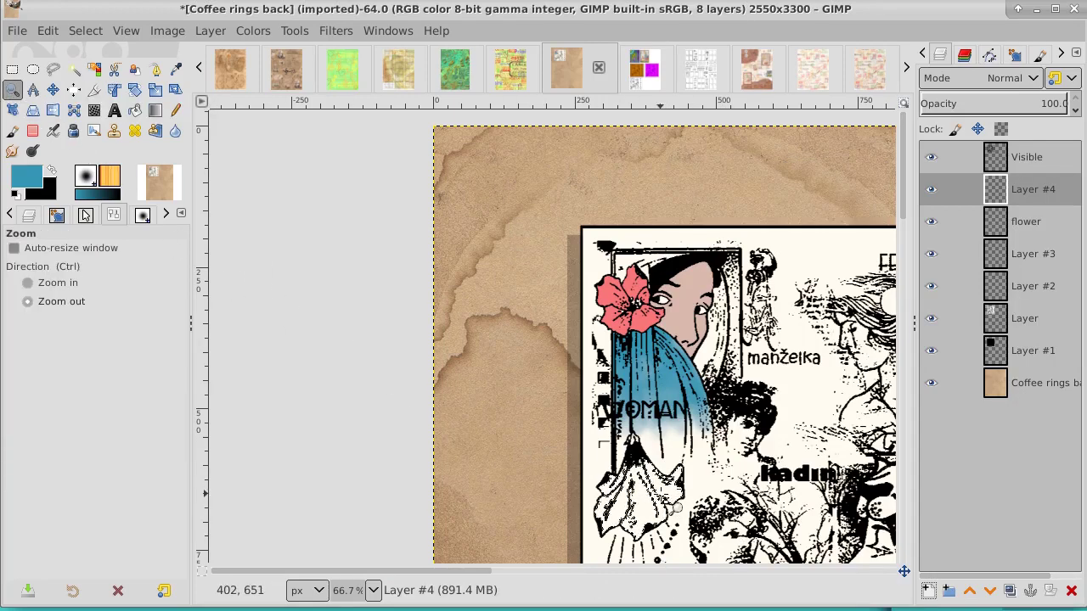
Step: Zoom in to 800% on the selected line art and toggle the Visible layer to inspect it
{"action": "scroll", "coordinate": [676, 508], "scroll_direction": "up", "scroll_amount": 3, "text": "ctrl"}
{"action": "scroll", "coordinate": [677, 508], "scroll_direction": "up", "scroll_amount": 2, "text": "ctrl"}
{"action": "scroll", "coordinate": [676, 508], "scroll_direction": "up", "scroll_amount": 1, "text": "ctrl"}
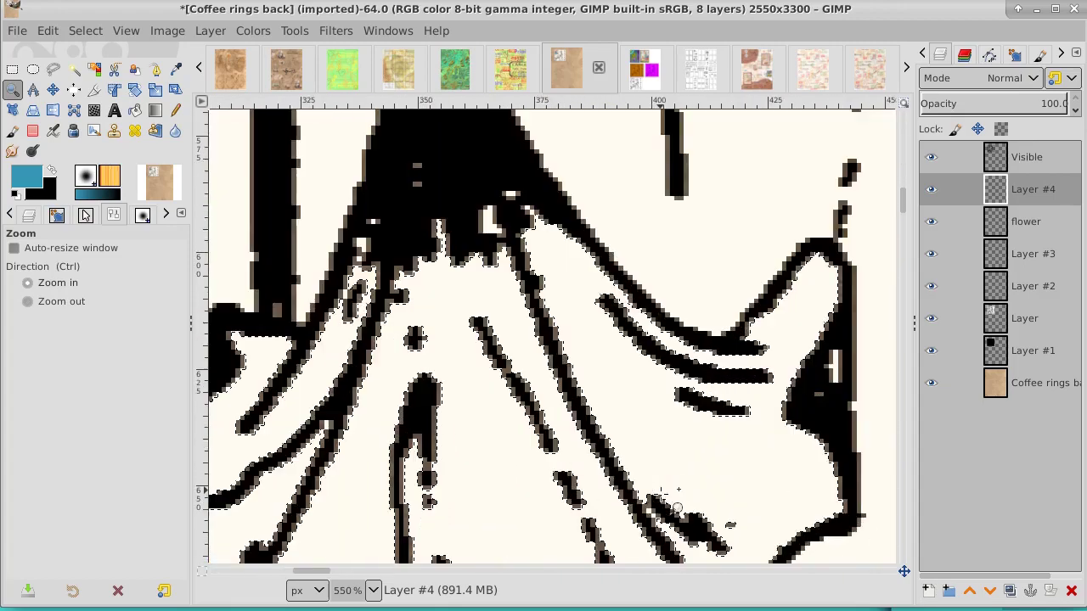
{"action": "scroll", "coordinate": [677, 508], "scroll_direction": "up", "scroll_amount": 1, "text": "ctrl"}
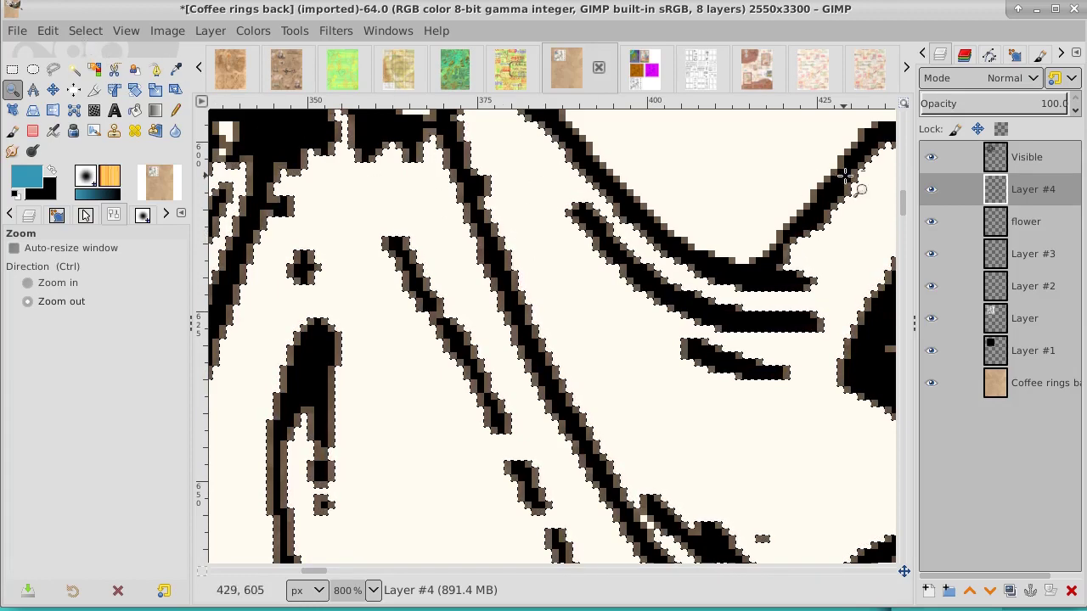
{"action": "left_click", "coordinate": [929, 158]}
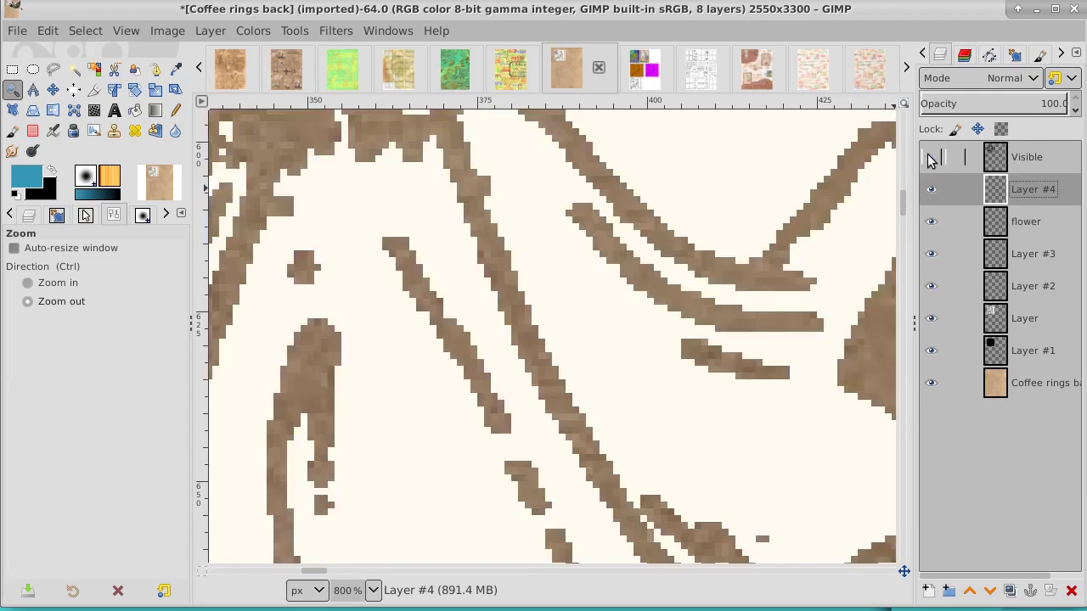
{"action": "left_click", "coordinate": [929, 158]}
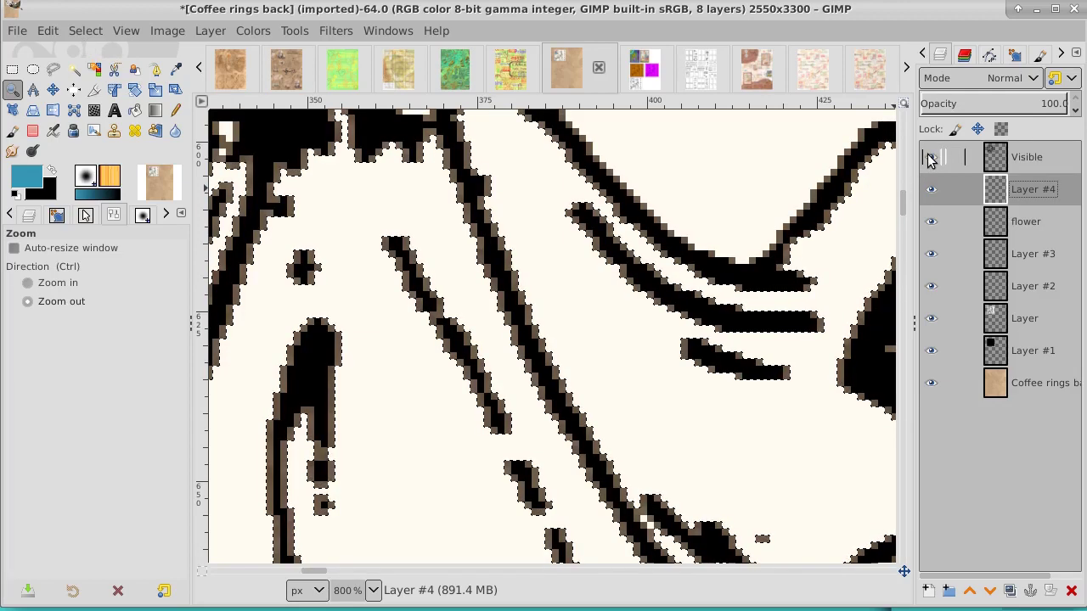
{"action": "left_click", "coordinate": [86, 30]}
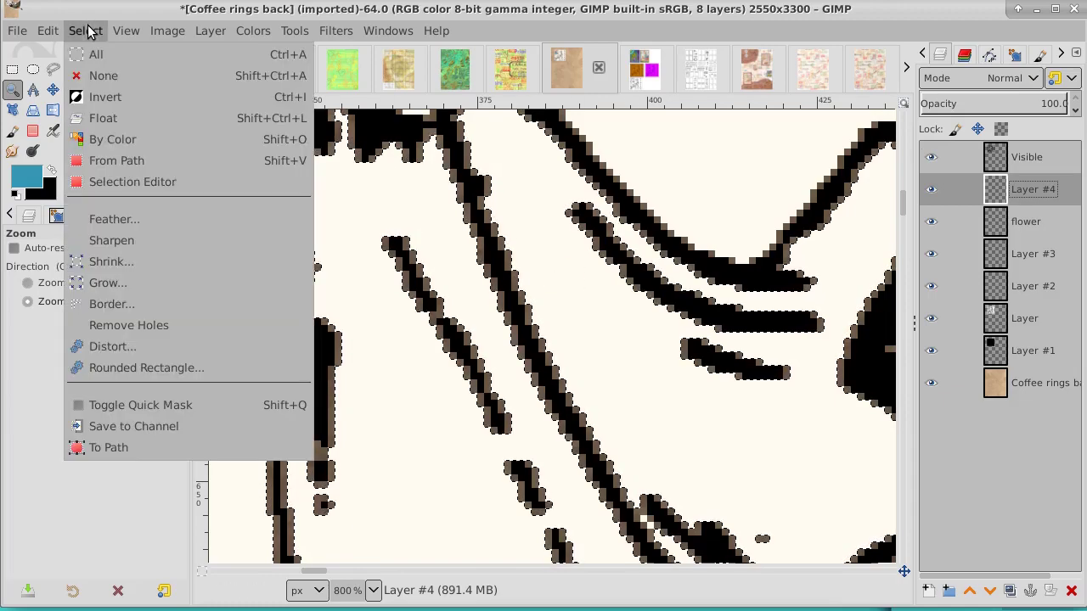
Step: Grow the selection by 1 px, then zoom back out to see the flower
{"action": "left_click", "coordinate": [106, 280]}
{"action": "left_click", "coordinate": [204, 337]}
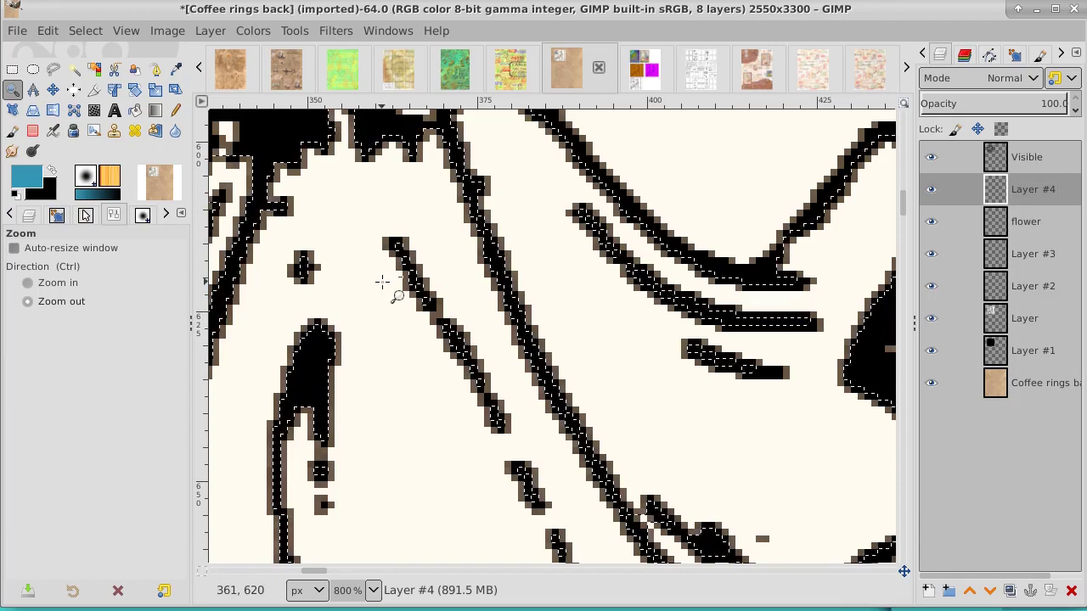
{"action": "left_click", "coordinate": [382, 282]}
{"action": "left_click", "coordinate": [383, 282]}
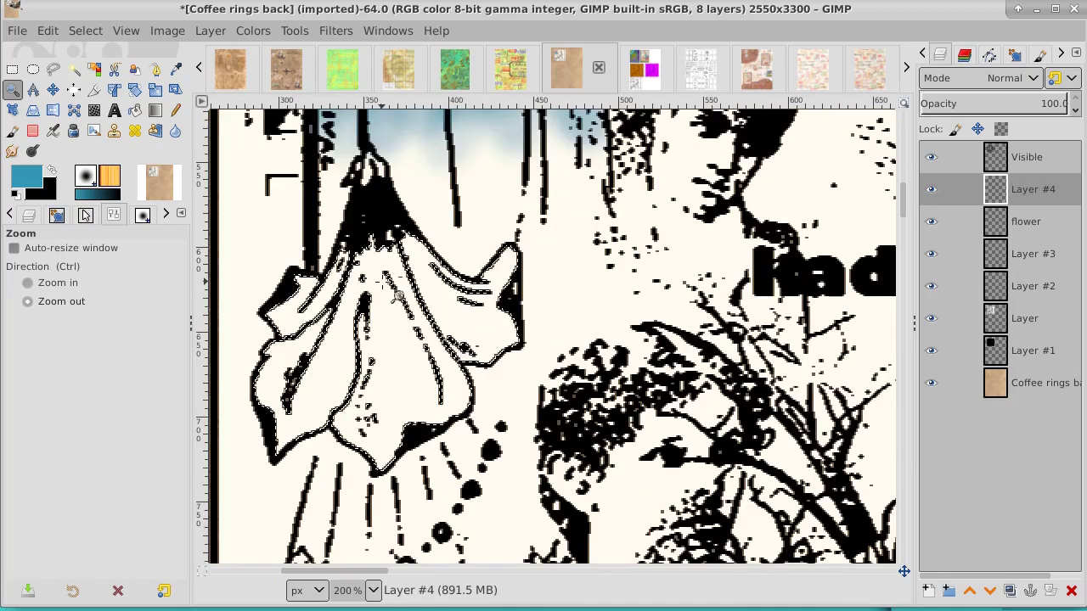
Step: With Layer #4 active, set the foreground colour to bright yellow f5ff00
{"action": "left_click", "coordinate": [936, 191]}
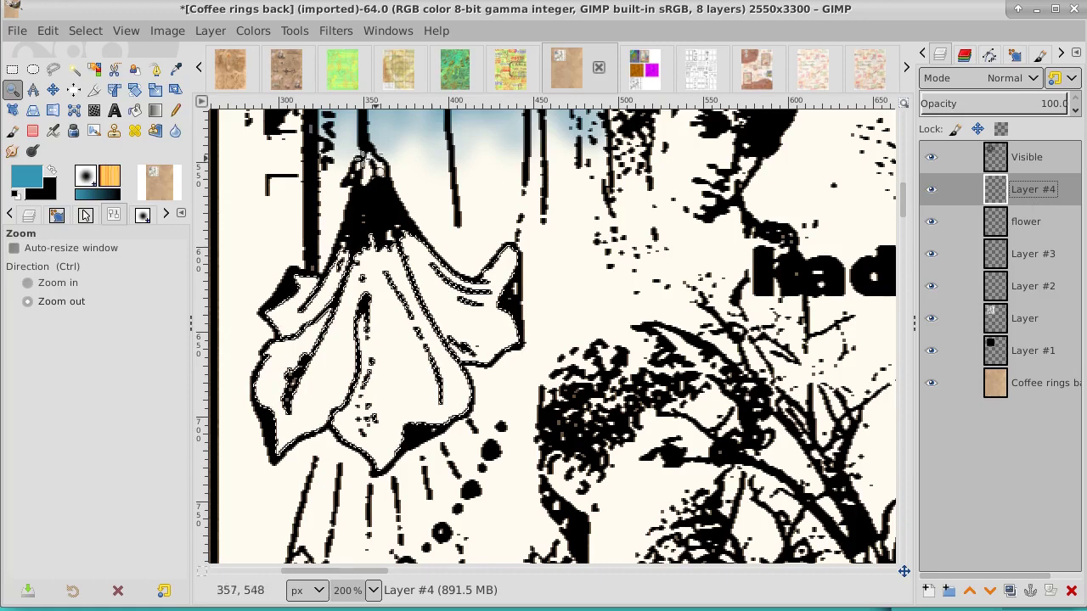
{"action": "left_click", "coordinate": [35, 177]}
{"action": "left_click", "coordinate": [157, 205]}
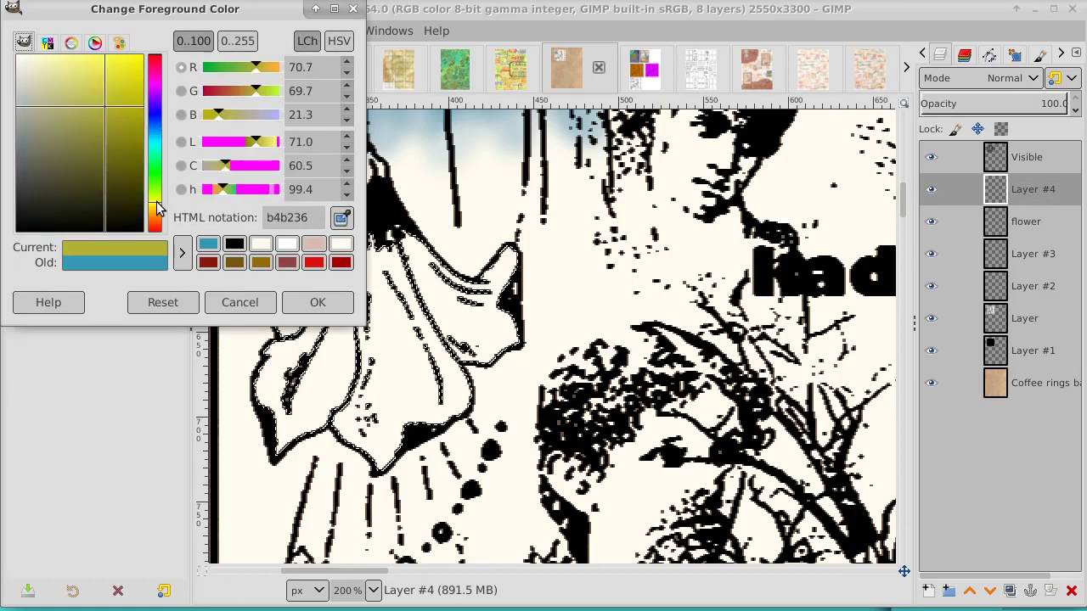
{"action": "left_click_drag", "start_coordinate": [112, 106], "coordinate": [153, 47]}
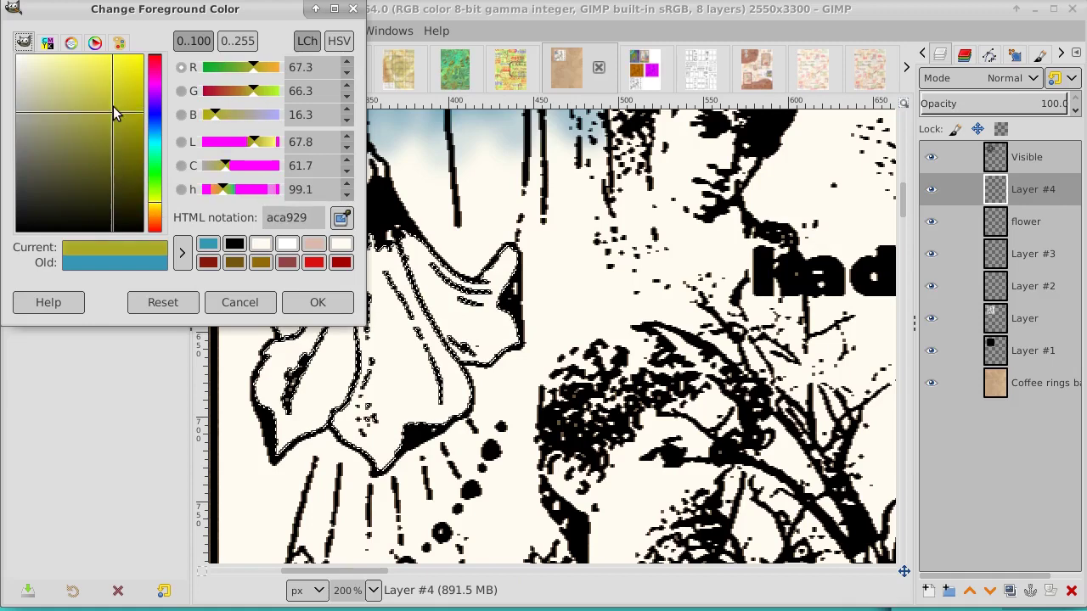
{"action": "left_click", "coordinate": [155, 204]}
{"action": "left_click_drag", "start_coordinate": [155, 204], "coordinate": [156, 206]}
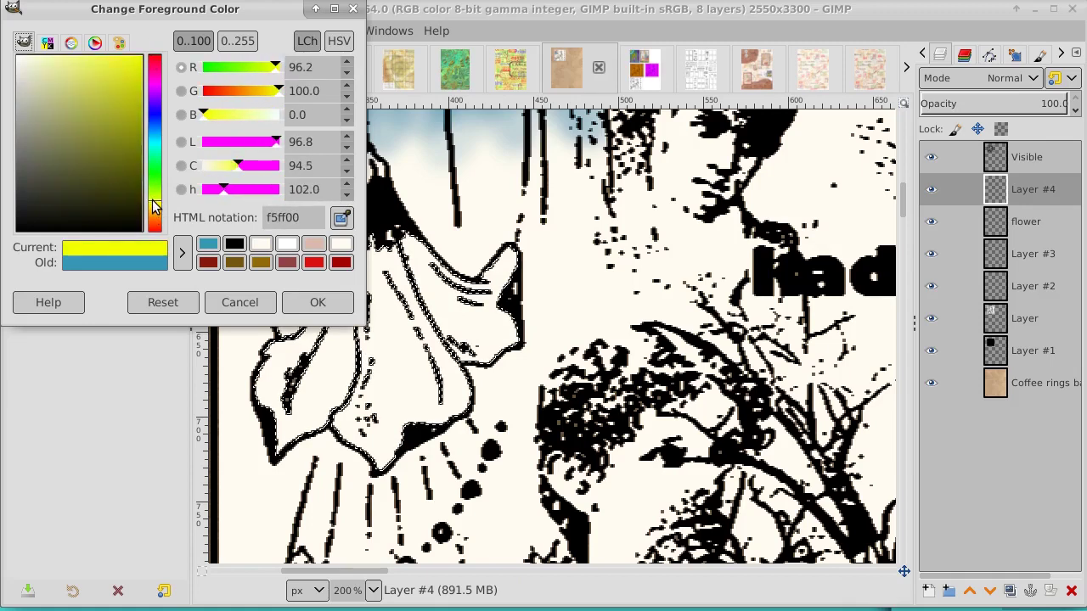
{"action": "left_click", "coordinate": [328, 303]}
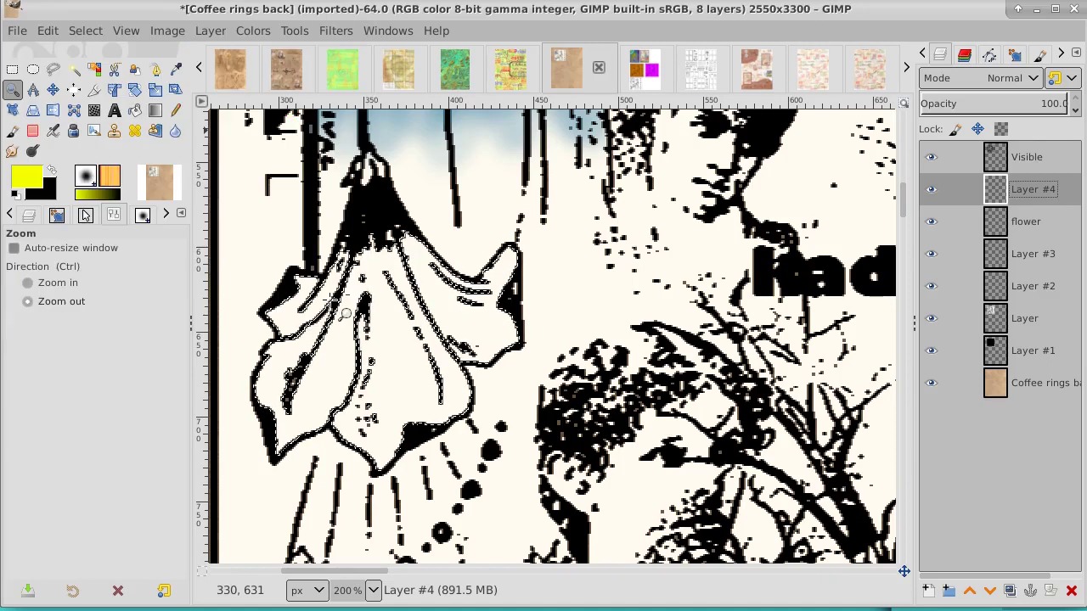
{"action": "left_click", "coordinate": [175, 111]}
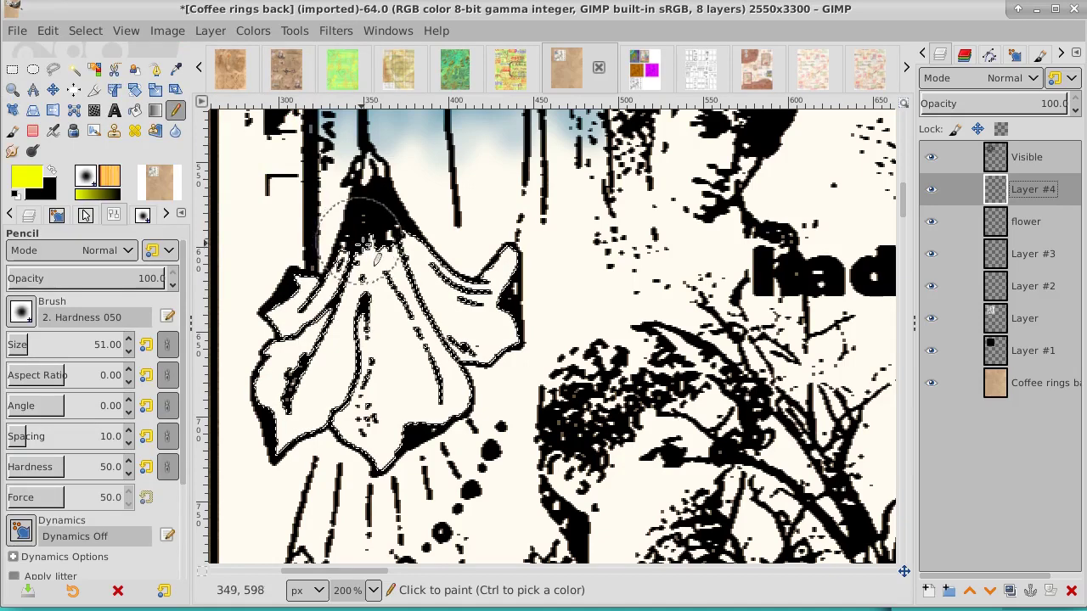
Step: Pencil the bell flower's petals bright yellow on Layer #4
{"action": "mouse_move", "coordinate": [376, 244]}
{"action": "left_mouse_down"}
{"action": "mouse_move", "coordinate": [420, 286]}
{"action": "mouse_move", "coordinate": [509, 303]}
{"action": "mouse_move", "coordinate": [470, 350]}
{"action": "mouse_move", "coordinate": [369, 272]}
{"action": "mouse_move", "coordinate": [280, 348]}
{"action": "mouse_move", "coordinate": [277, 438]}
{"action": "mouse_move", "coordinate": [389, 341]}
{"action": "mouse_move", "coordinate": [365, 413]}
{"action": "mouse_move", "coordinate": [388, 385]}
{"action": "mouse_move", "coordinate": [461, 388]}
{"action": "mouse_move", "coordinate": [388, 364]}
{"action": "mouse_move", "coordinate": [397, 234]}
{"action": "left_mouse_up"}
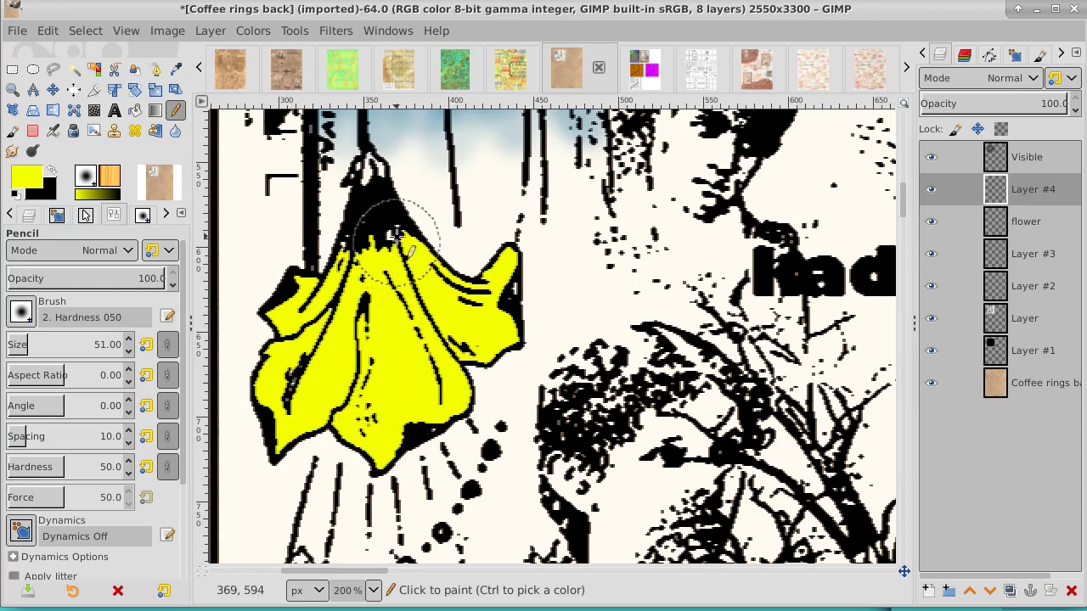
{"action": "left_click", "coordinate": [12, 89]}
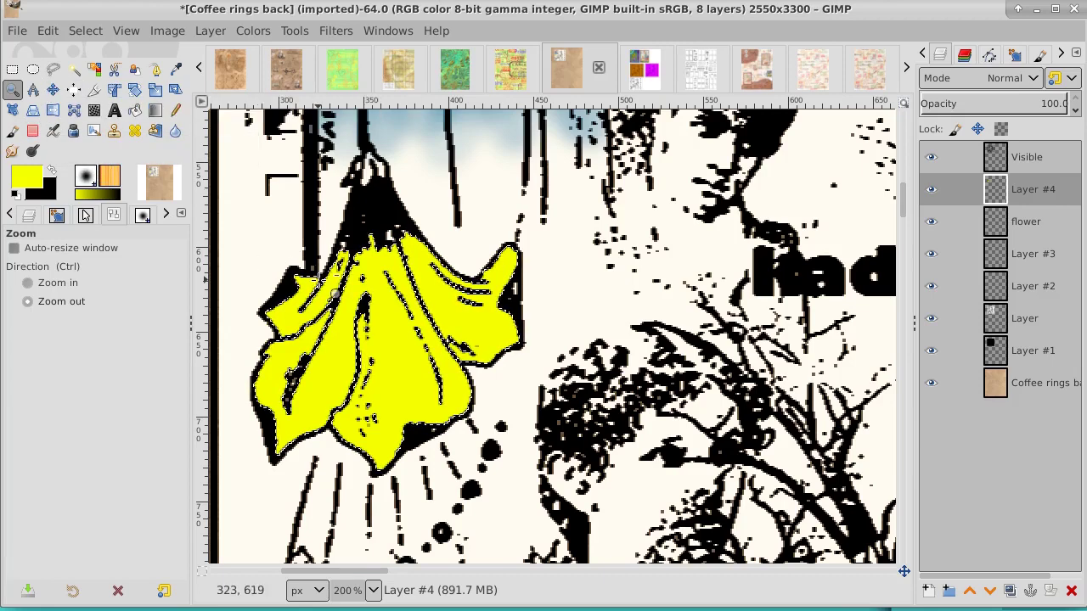
Step: Zoom out to 50% and clear the selection with Select > None
{"action": "left_click", "coordinate": [326, 291]}
{"action": "left_click", "coordinate": [336, 293]}
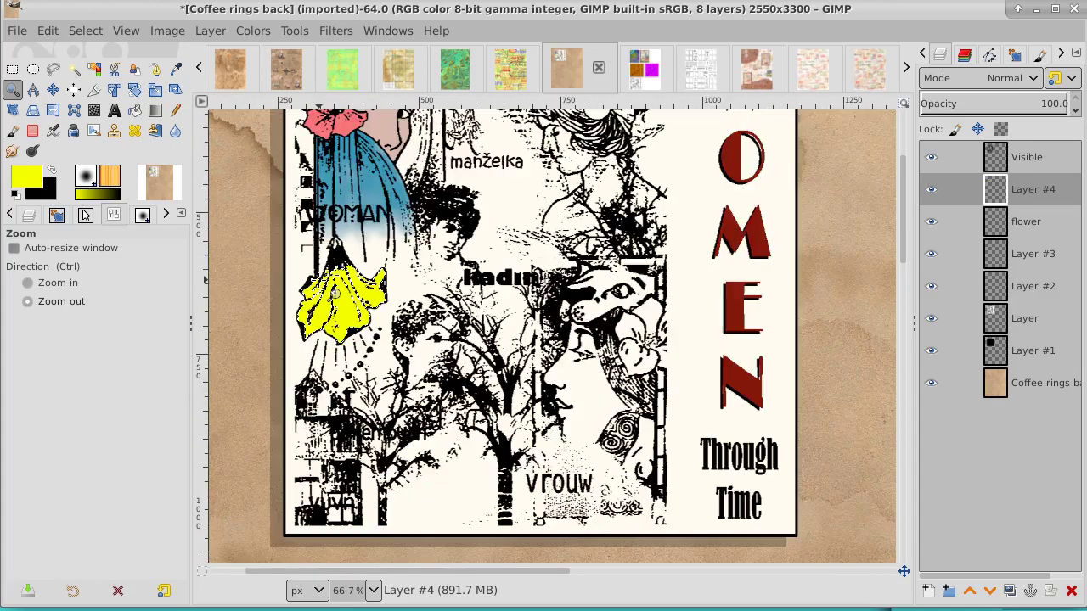
{"action": "left_click", "coordinate": [333, 291]}
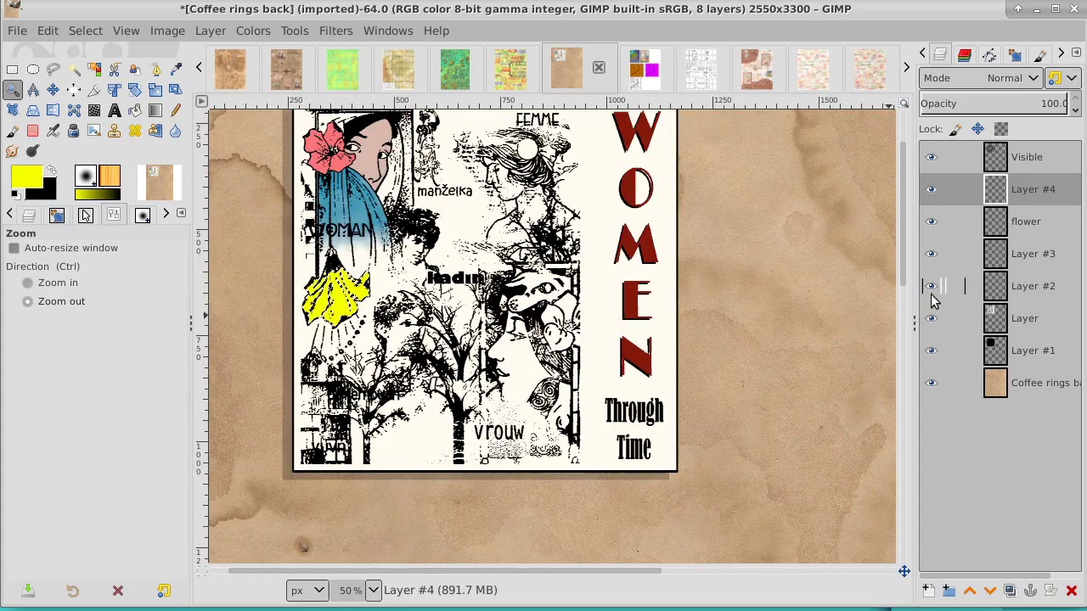
{"action": "scroll", "coordinate": [905, 278], "scroll_direction": "up", "scroll_amount": 1}
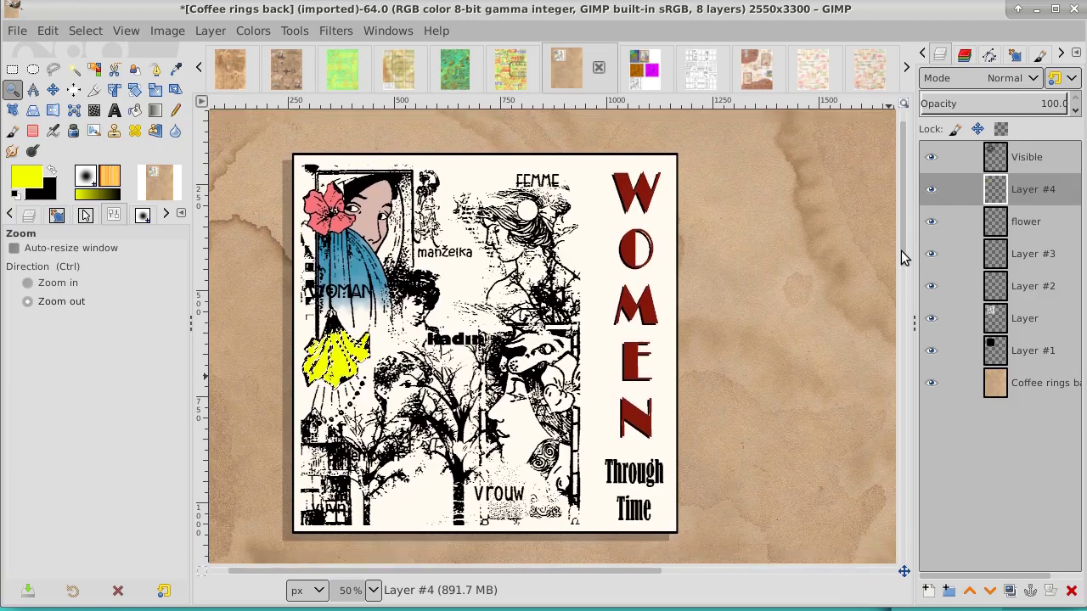
{"action": "scroll", "coordinate": [904, 272], "scroll_direction": "up", "scroll_amount": 2}
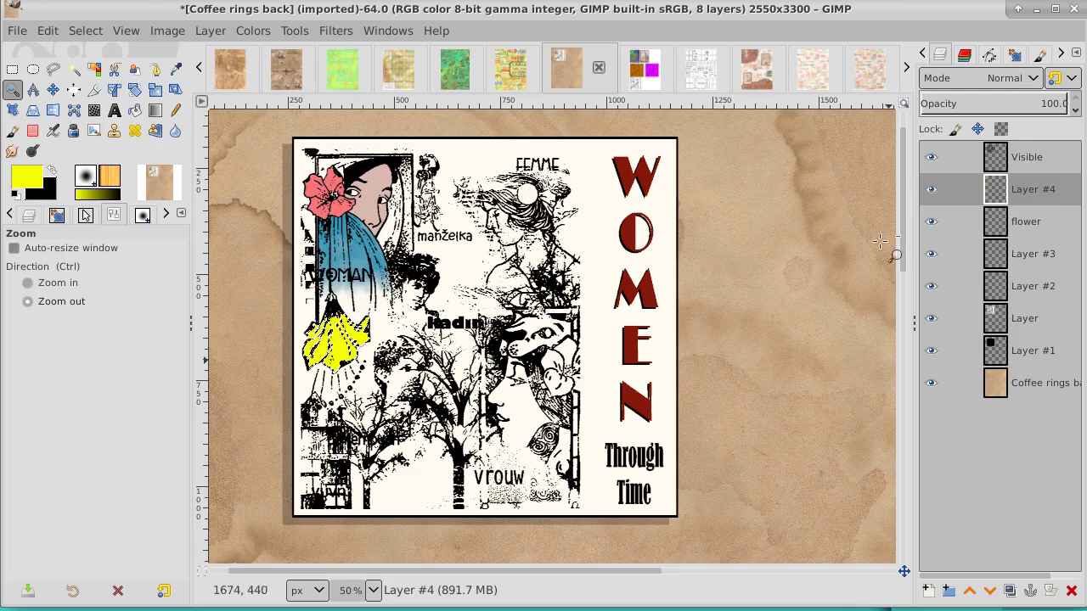
{"action": "left_click", "coordinate": [86, 31]}
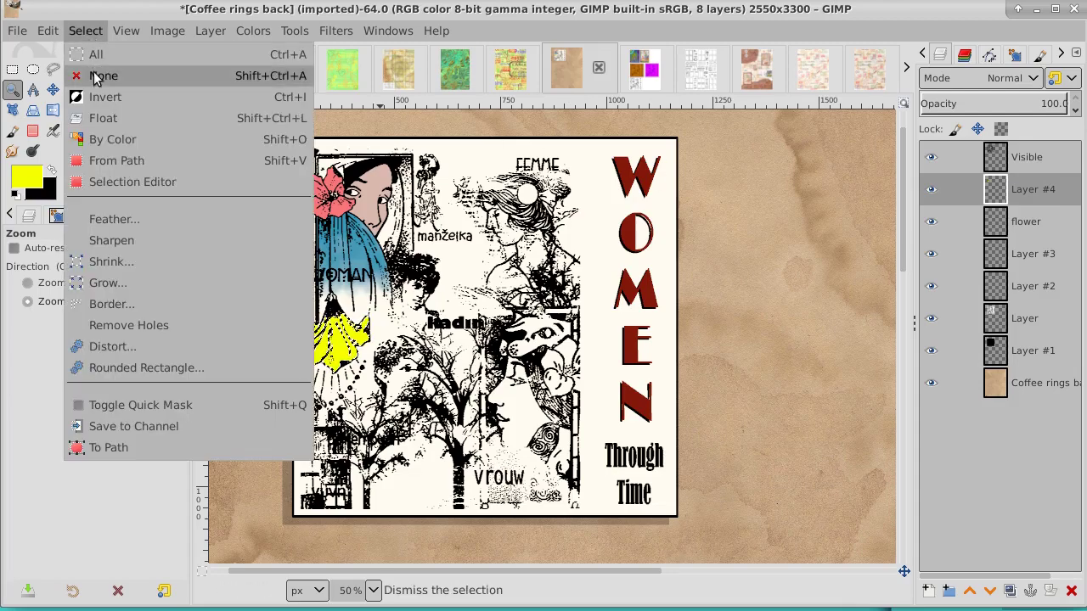
{"action": "left_click", "coordinate": [96, 76]}
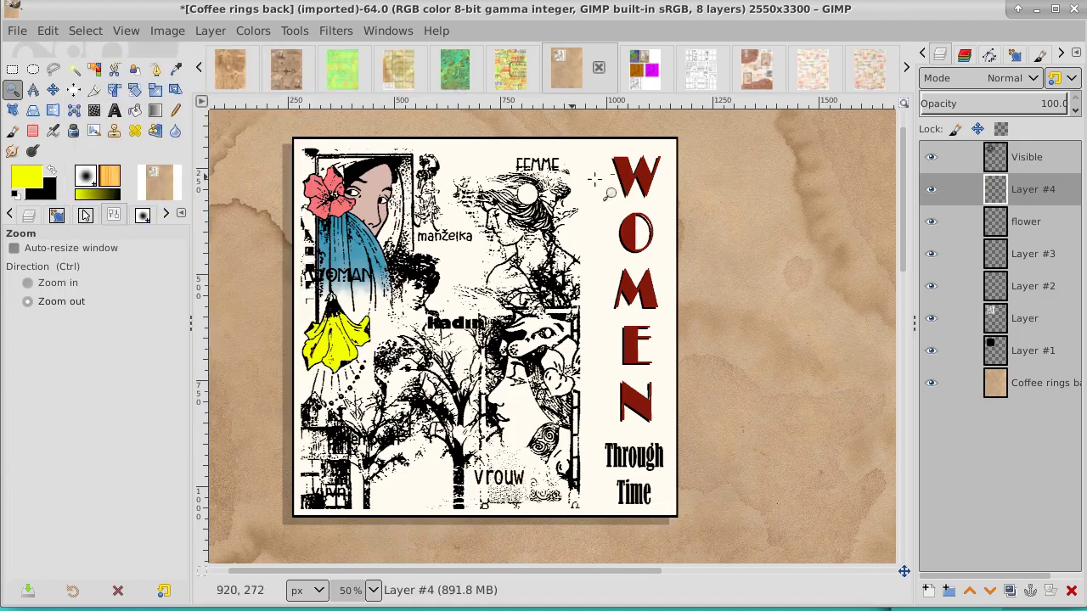
Step: Toggle Layer #4 off and on to compare the flower before and after colouring
{"action": "left_click", "coordinate": [928, 194]}
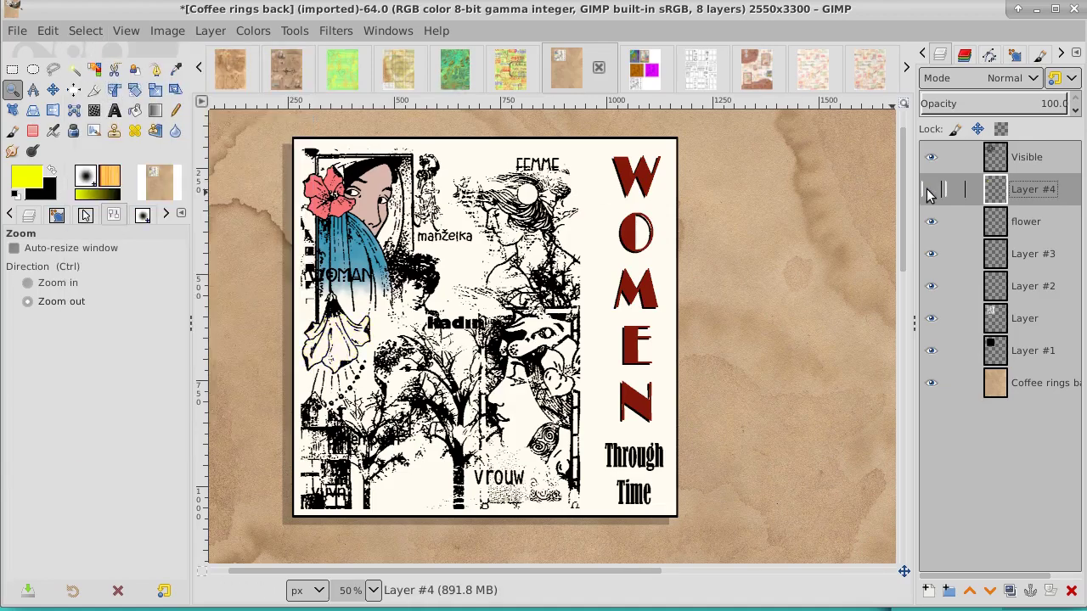
{"action": "left_click", "coordinate": [928, 193]}
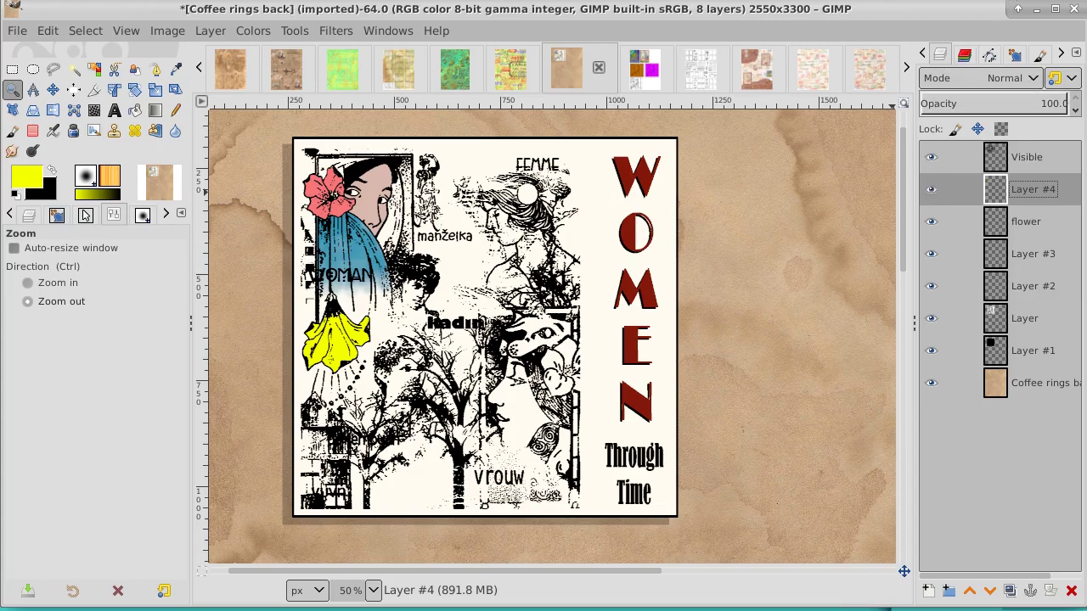
{"action": "key", "text": "alt+Tab"}
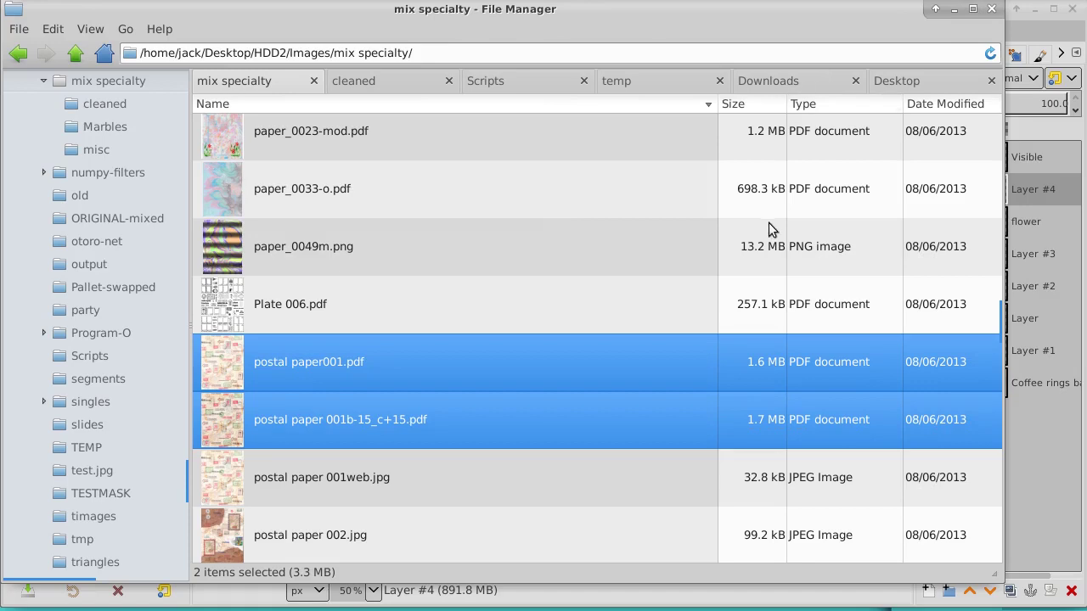
Step: Open US 100_5582-Home Marble 007sea.pdf in GIMP using the File Manager's Open With menu
{"action": "scroll", "coordinate": [1007, 301], "scroll_direction": "up", "scroll_amount": 4}
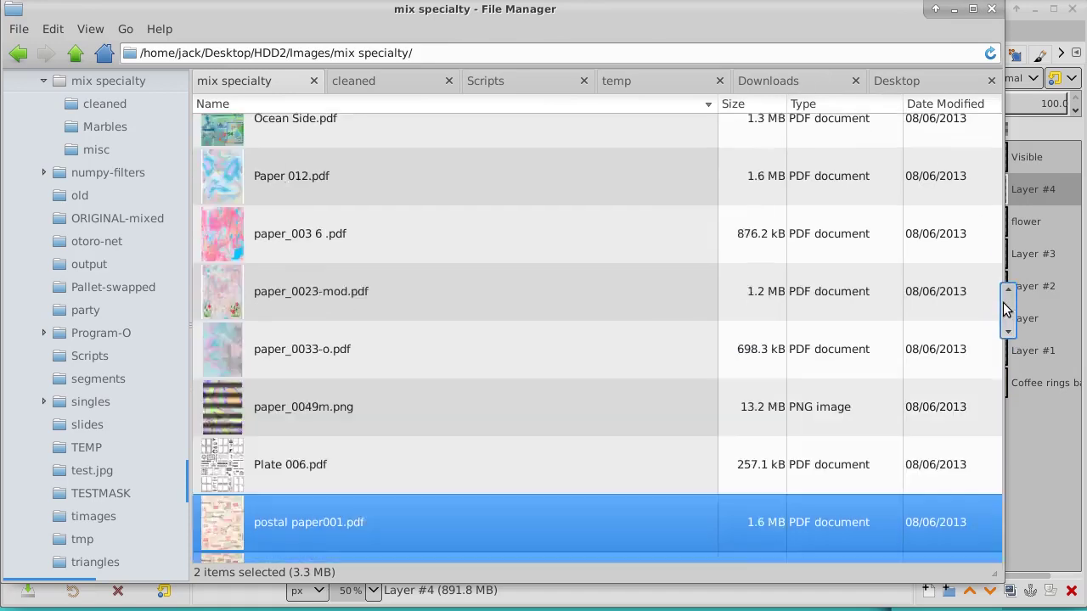
{"action": "scroll", "coordinate": [1007, 291], "scroll_direction": "up", "scroll_amount": 7}
{"action": "left_click_drag", "start_coordinate": [1008, 292], "coordinate": [992, 214]}
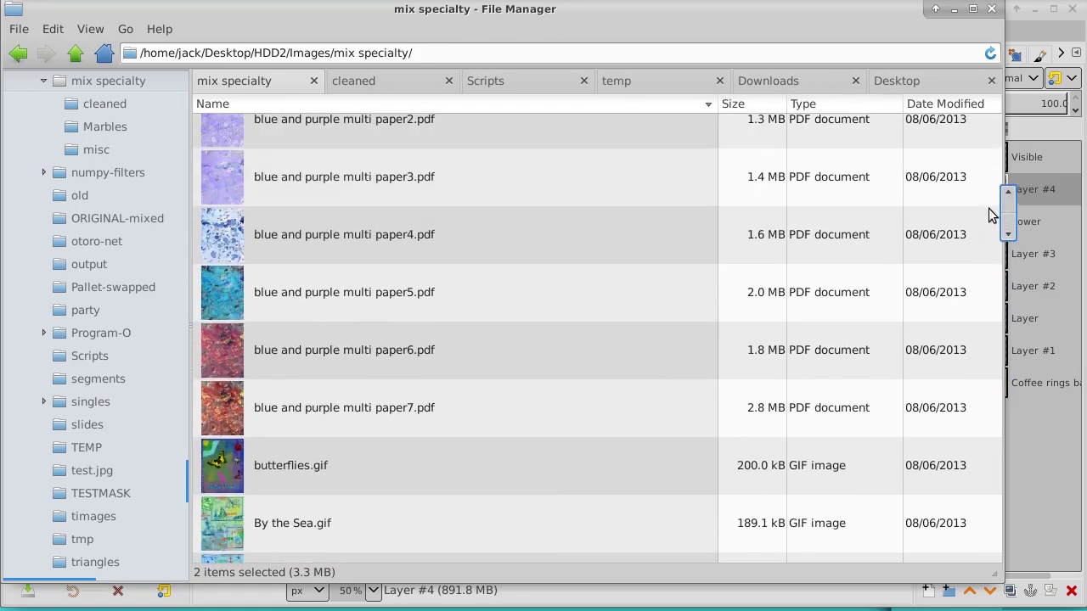
{"action": "scroll", "coordinate": [991, 214], "scroll_direction": "up", "scroll_amount": 1}
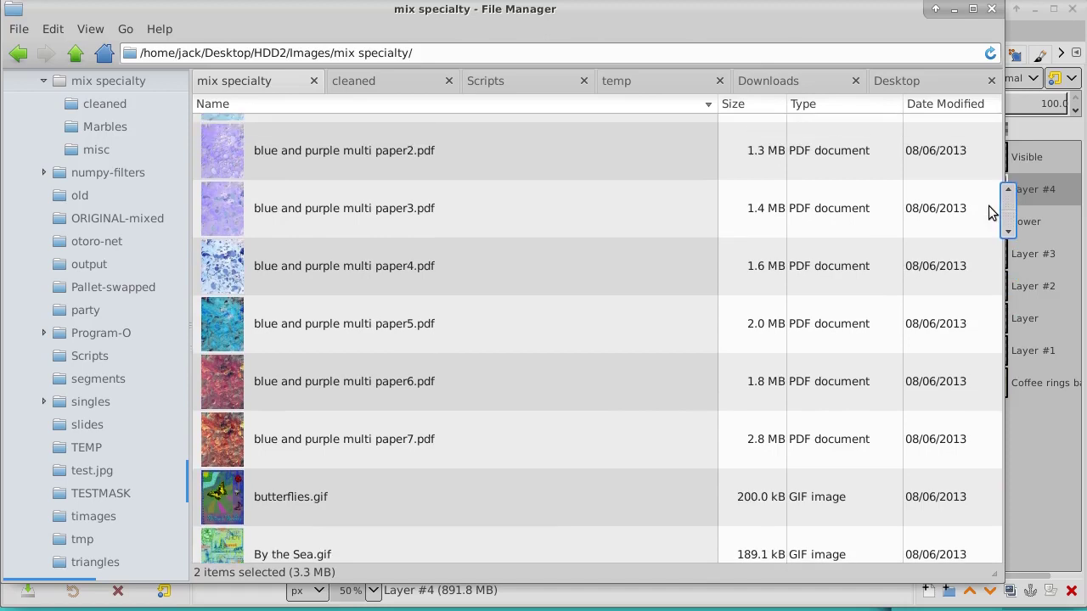
{"action": "left_click_drag", "start_coordinate": [992, 212], "coordinate": [987, 469]}
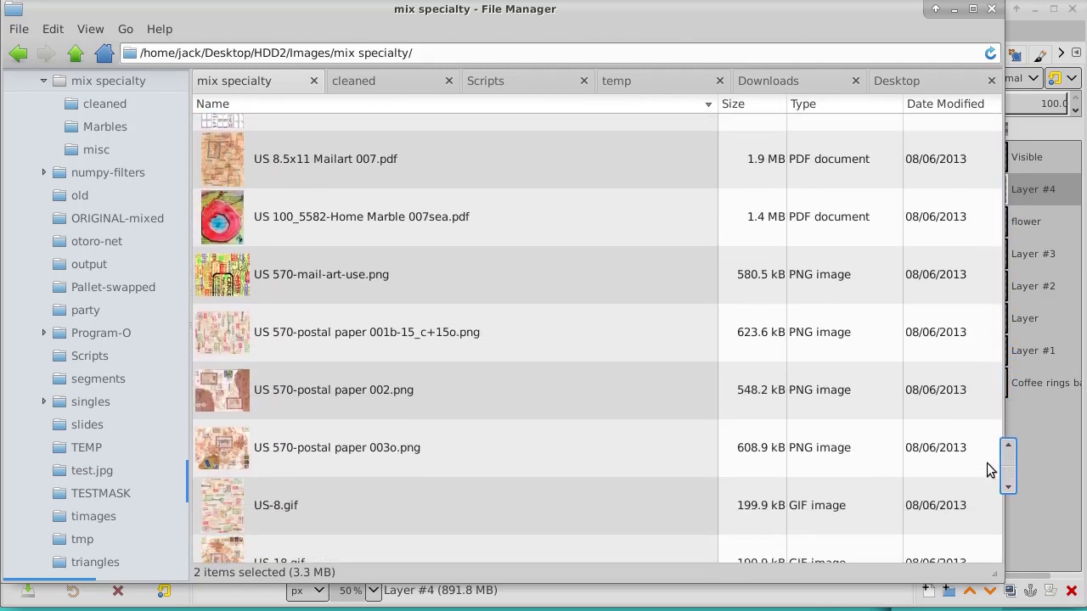
{"action": "left_click", "coordinate": [220, 225]}
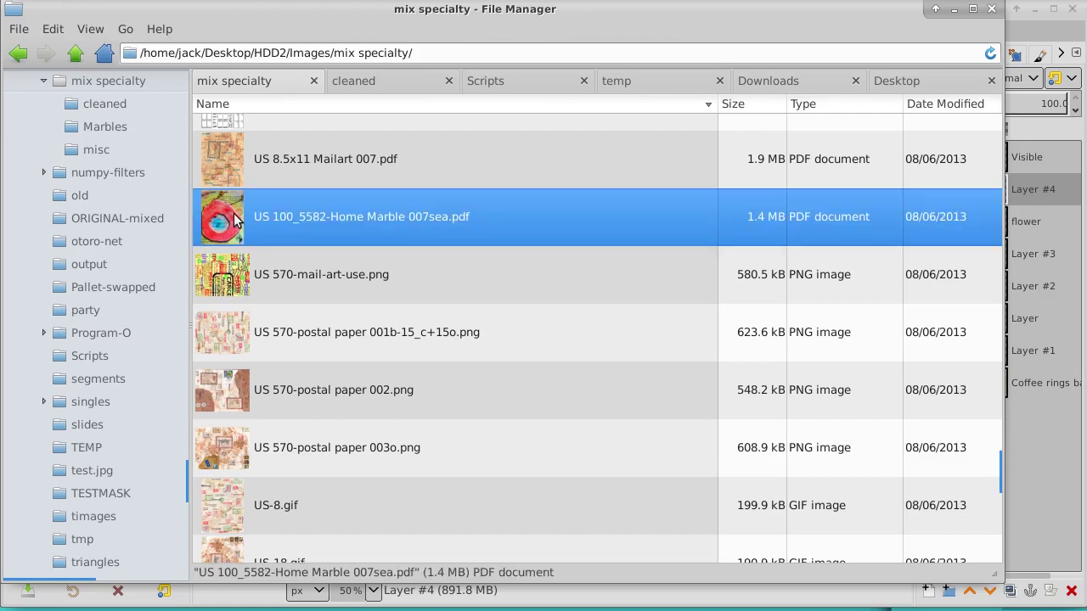
{"action": "right_click", "coordinate": [236, 219]}
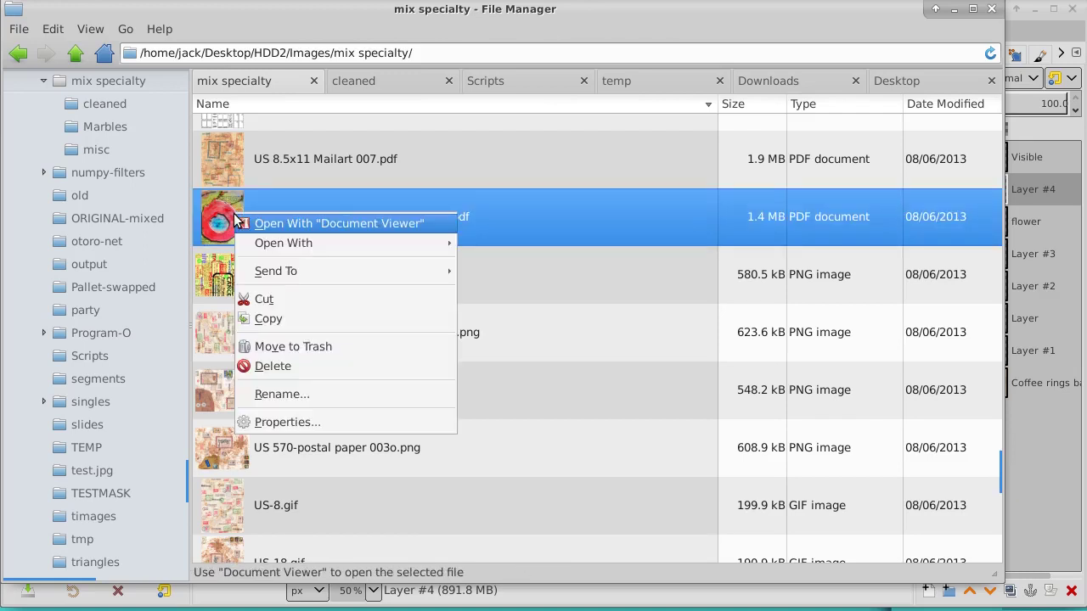
{"action": "mouse_move", "coordinate": [283, 243]}
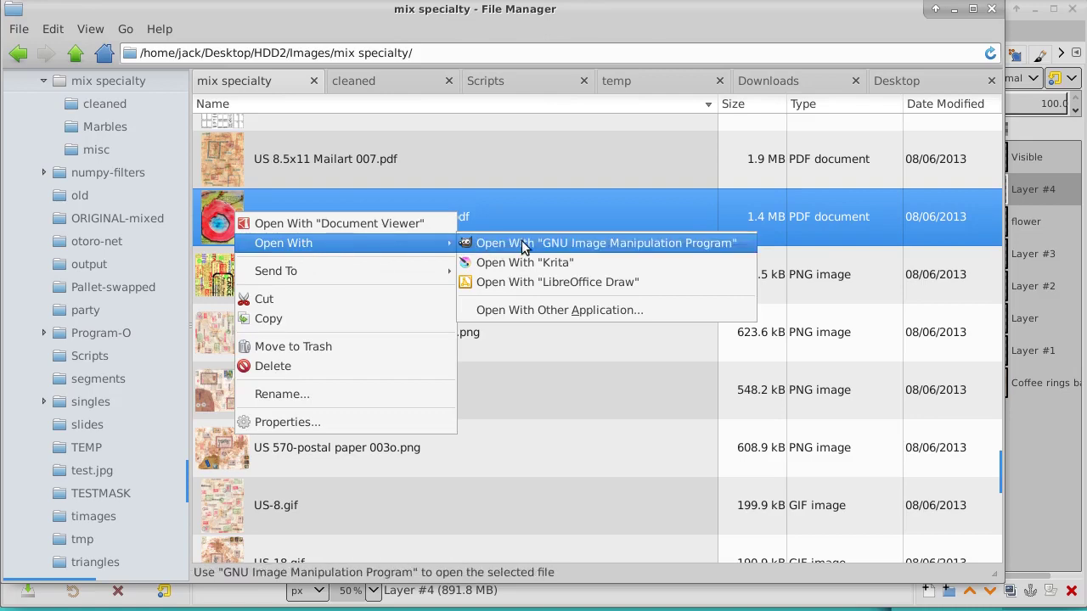
{"action": "left_click", "coordinate": [523, 245]}
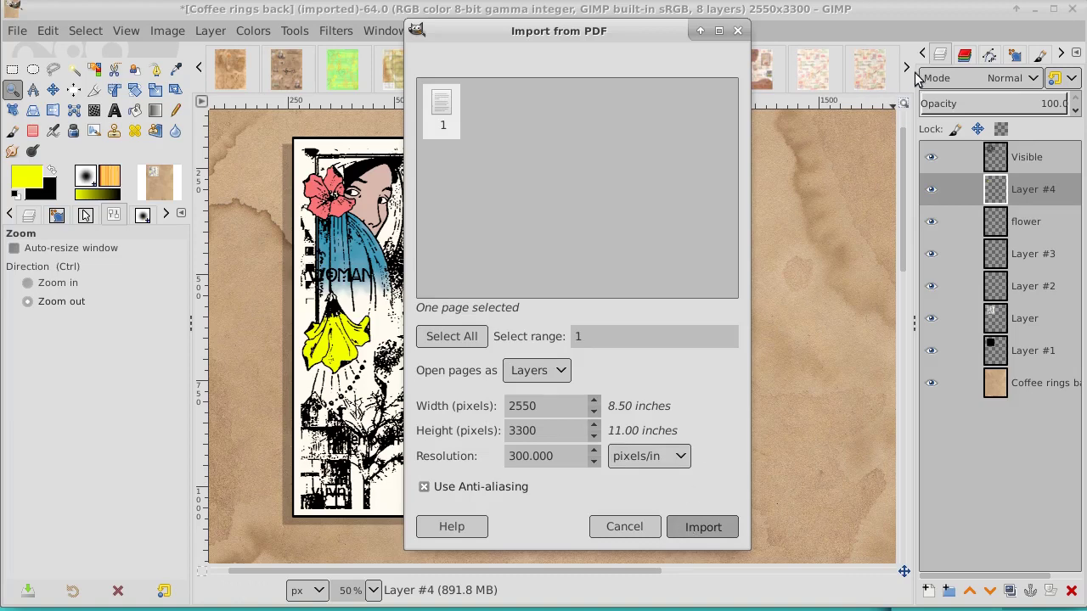
Step: Import the marble PDF page at 300 ppi as a new 2550×3300 image
{"action": "left_click", "coordinate": [702, 527]}
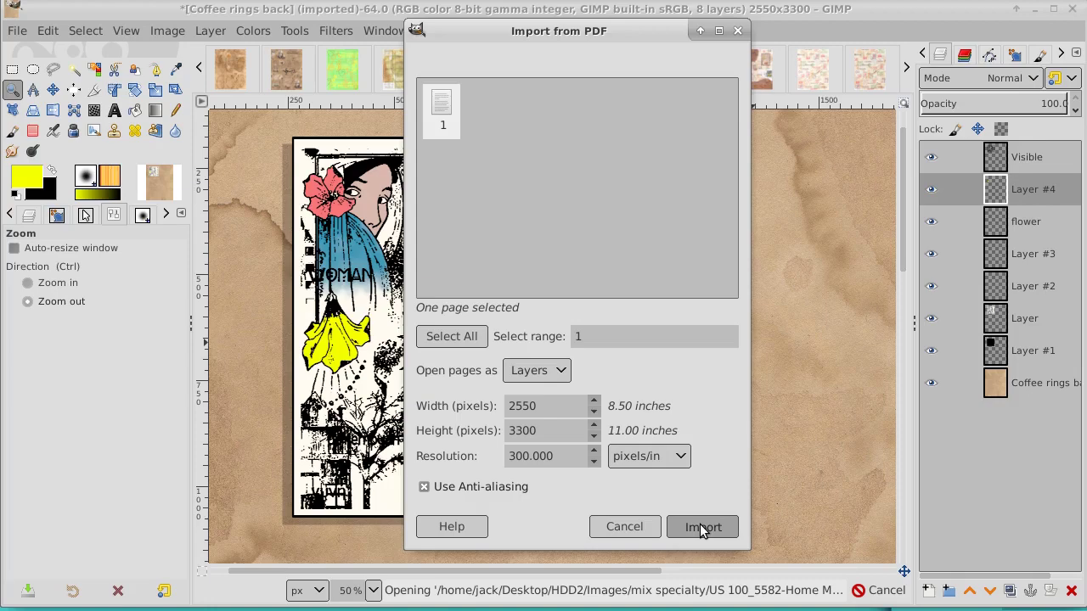
{"action": "left_click", "coordinate": [701, 527]}
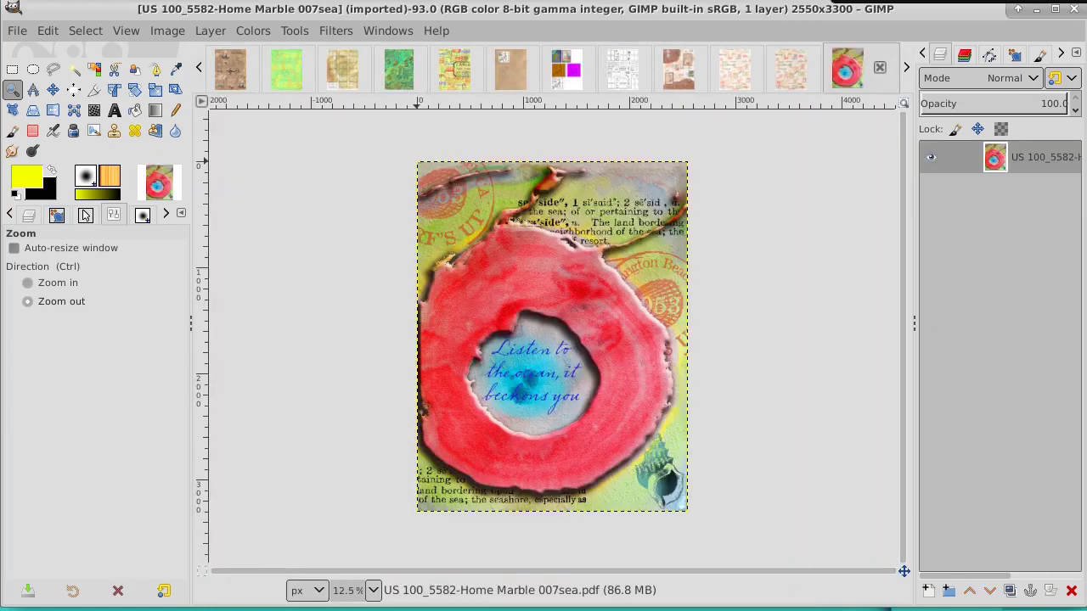
Step: Open Woman.pdf from the File Manager in GIMP, bringing up its PDF import dialog
{"action": "left_click", "coordinate": [1027, 5]}
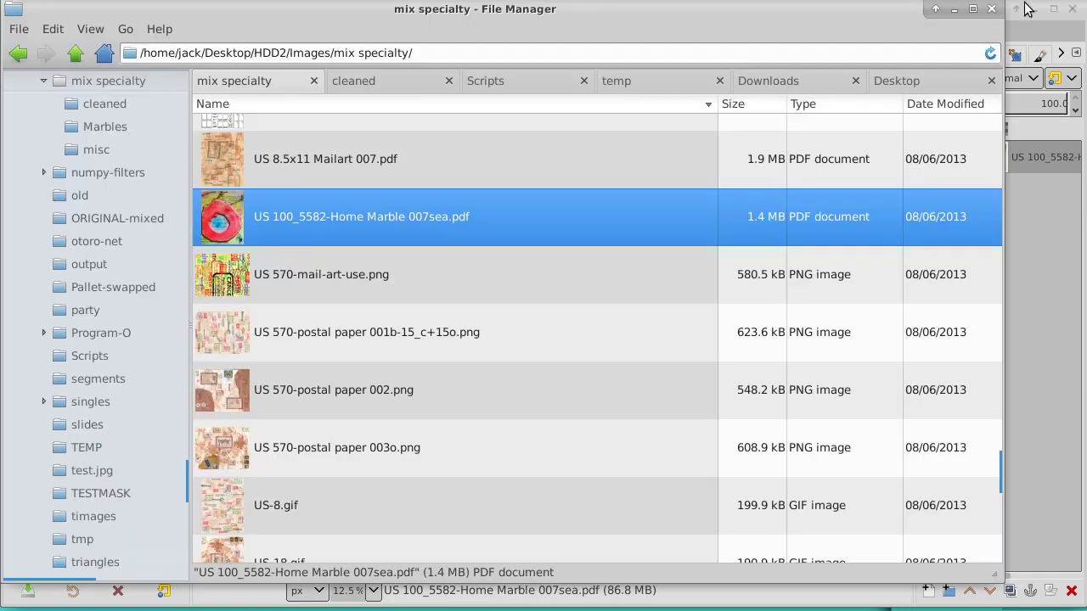
{"action": "left_click_drag", "start_coordinate": [1011, 473], "coordinate": [1008, 553]}
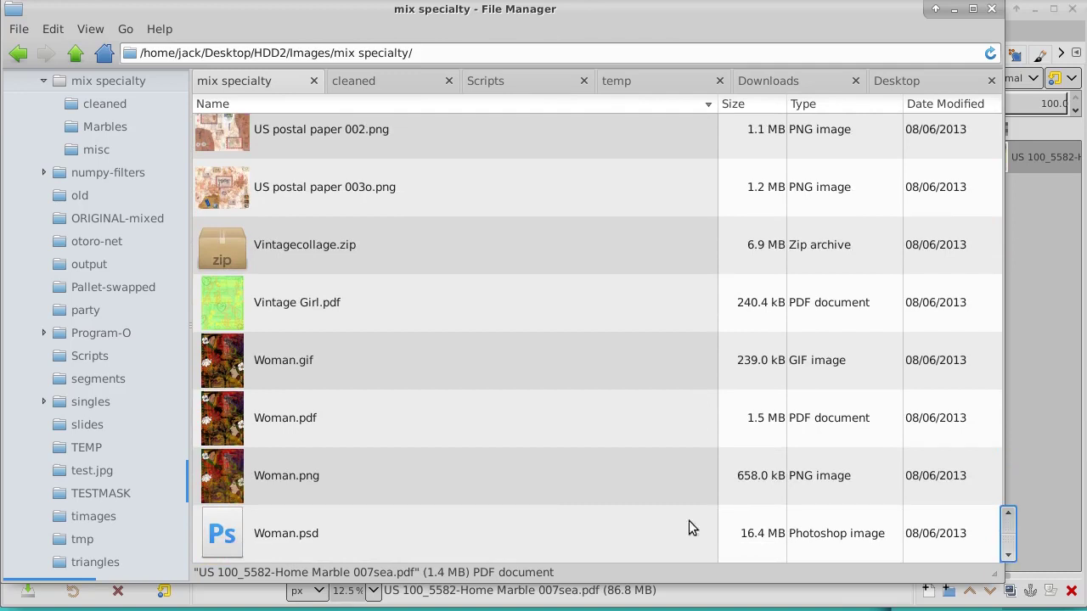
{"action": "left_click", "coordinate": [217, 409]}
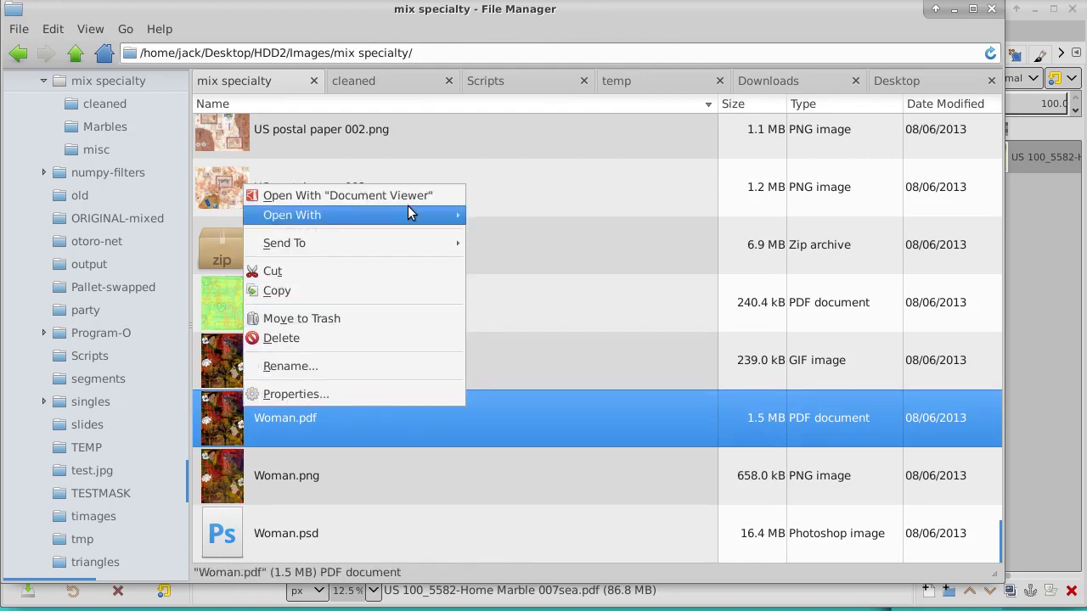
{"action": "mouse_move", "coordinate": [291, 215]}
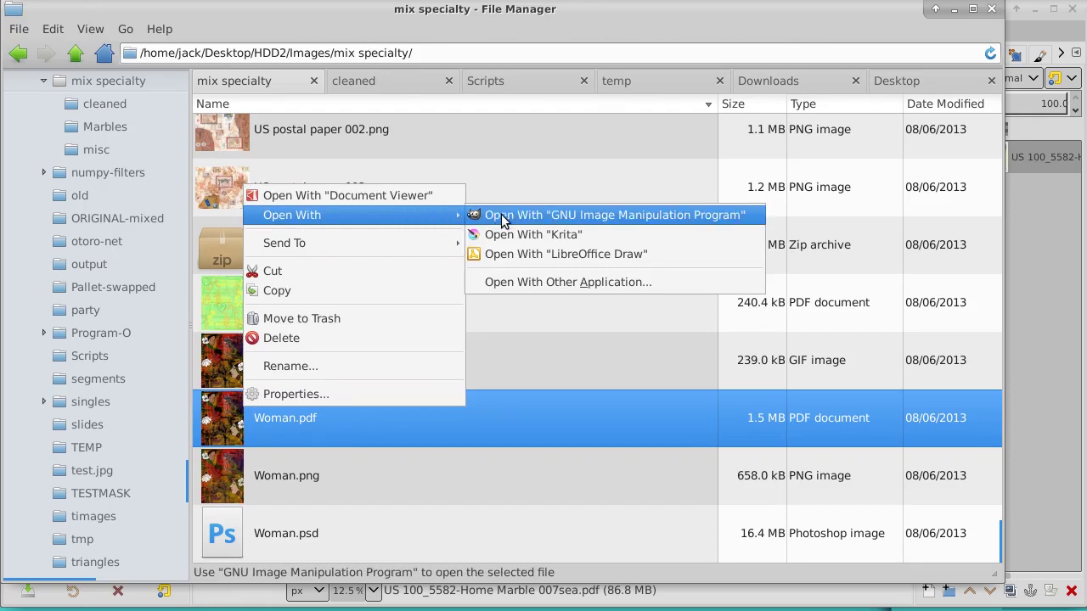
{"action": "left_click", "coordinate": [503, 217]}
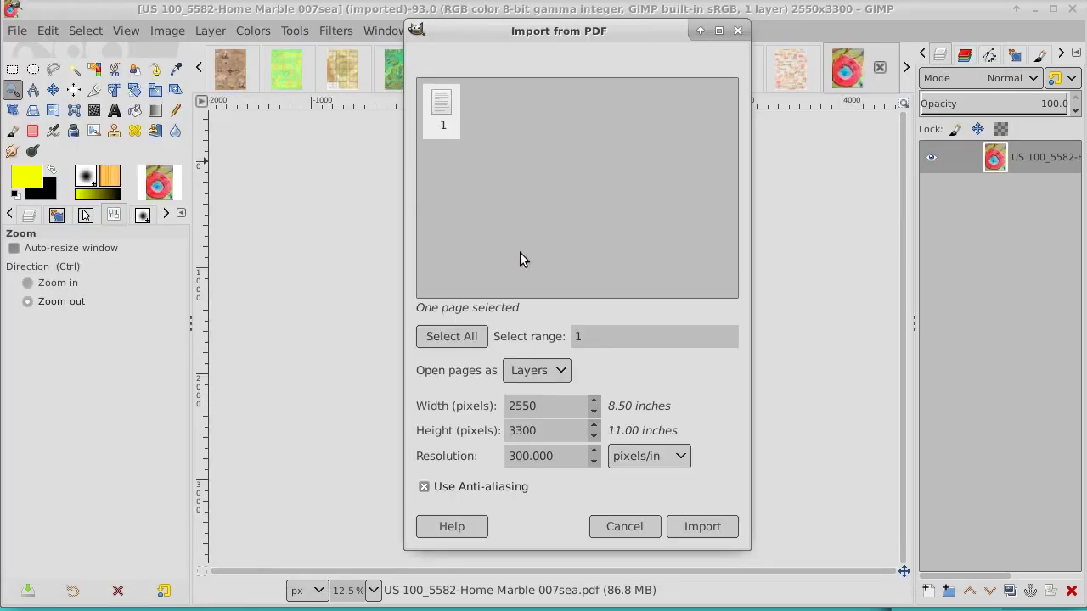
Step: Confirm the PDF import to open Woman.pdf as a new 2550×3300 image
{"action": "left_click", "coordinate": [715, 527]}
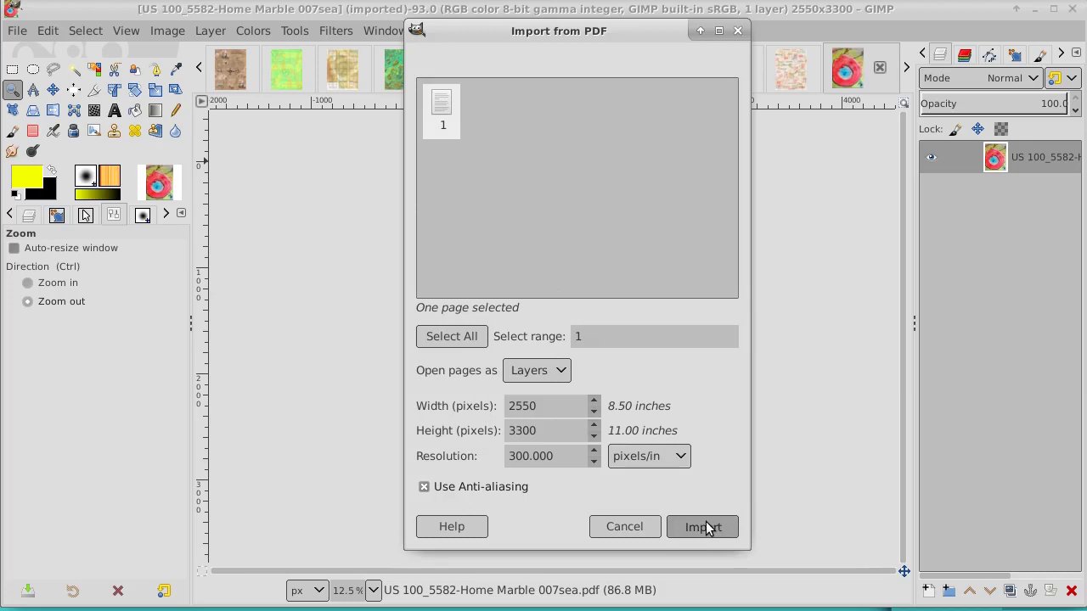
{"action": "left_click", "coordinate": [698, 529]}
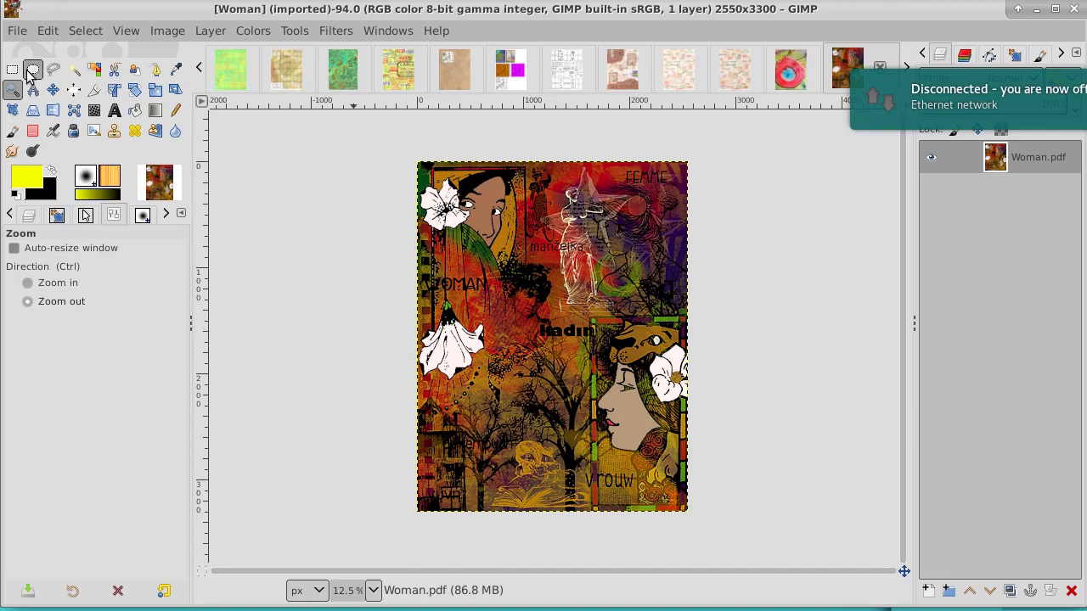
{"action": "left_click", "coordinate": [459, 223]}
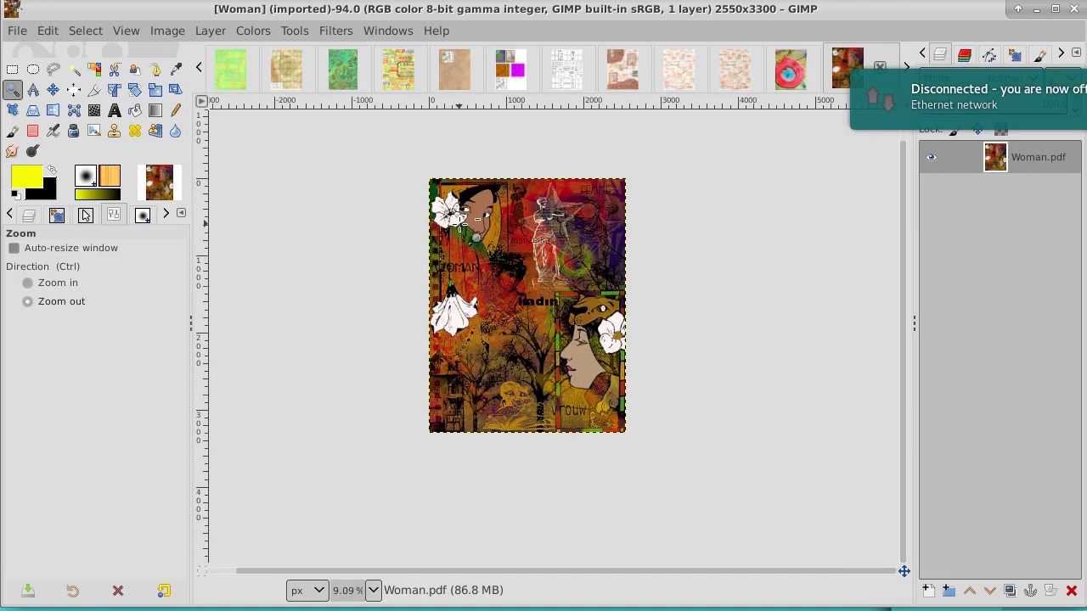
{"action": "left_click", "coordinate": [460, 222], "text": "ctrl"}
{"action": "left_click", "coordinate": [463, 222]}
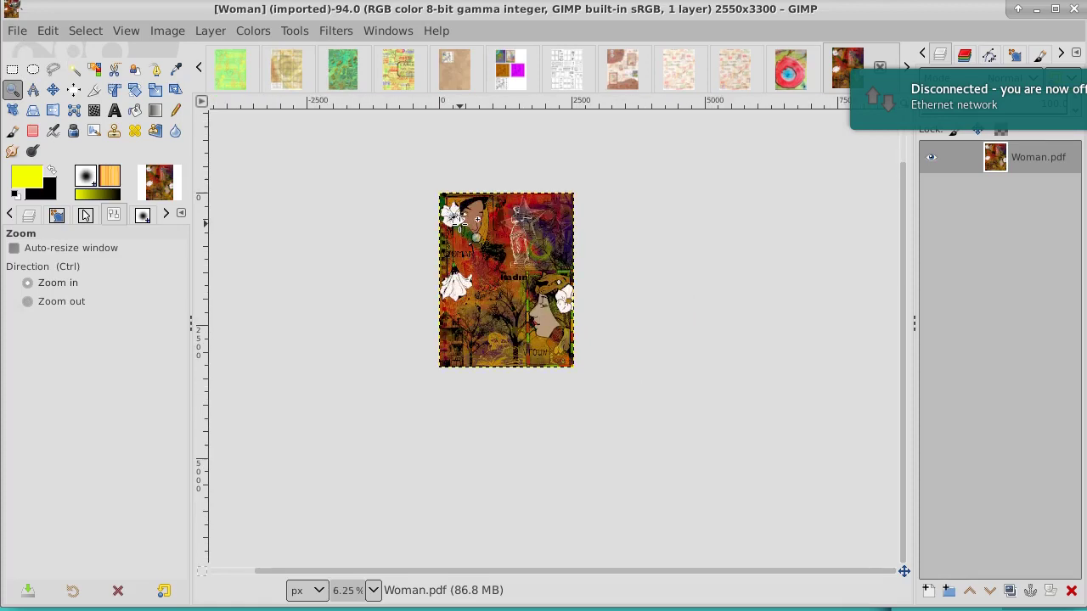
{"action": "left_click", "coordinate": [477, 219]}
{"action": "left_click", "coordinate": [478, 219]}
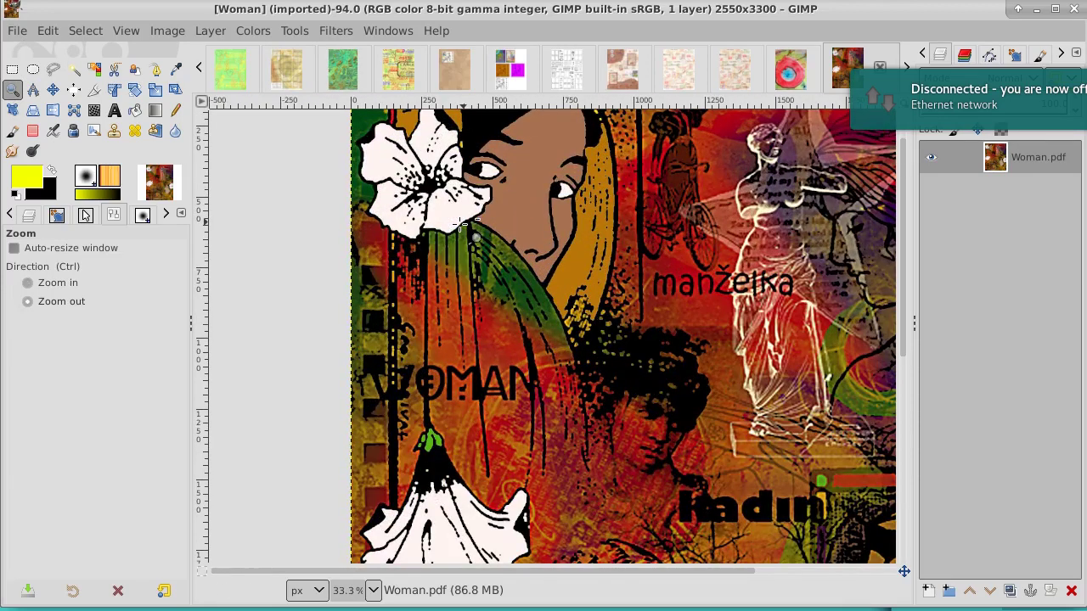
{"action": "mouse_move", "coordinate": [490, 232]}
{"action": "left_mouse_down"}
{"action": "mouse_move", "coordinate": [444, 349]}
{"action": "mouse_move", "coordinate": [420, 319]}
{"action": "left_mouse_up"}
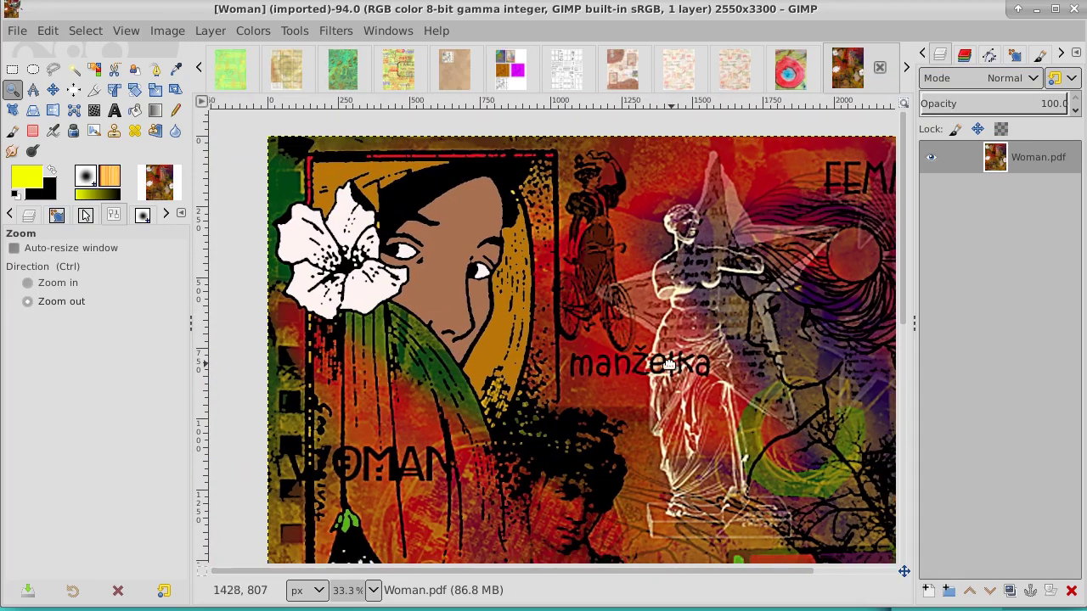
{"action": "mouse_move", "coordinate": [692, 369]}
{"action": "left_mouse_down"}
{"action": "mouse_move", "coordinate": [454, 348]}
{"action": "mouse_move", "coordinate": [466, 405]}
{"action": "mouse_move", "coordinate": [526, 213]}
{"action": "left_mouse_up"}
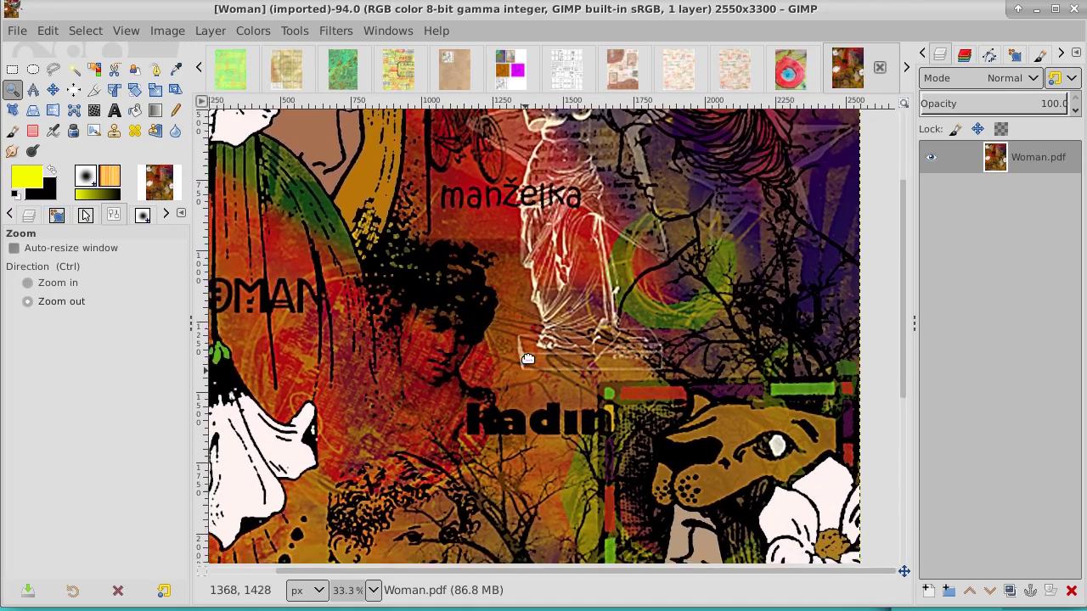
{"action": "scroll", "coordinate": [510, 389], "scroll_direction": "down", "scroll_amount": 5}
{"action": "left_click_drag", "start_coordinate": [520, 392], "coordinate": [535, 349]}
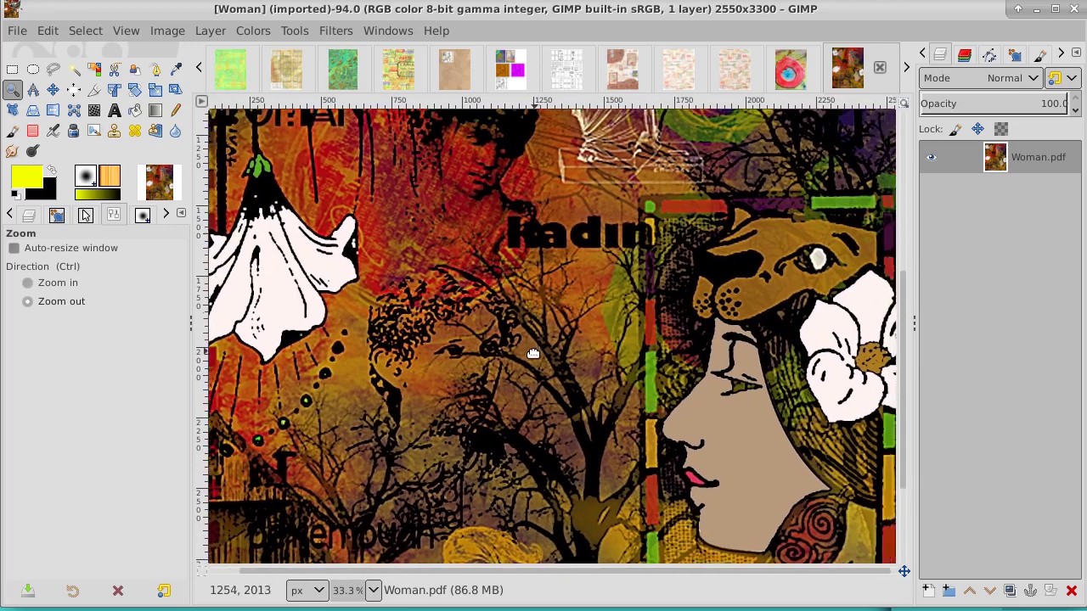
{"action": "scroll", "coordinate": [653, 348], "scroll_direction": "up", "scroll_amount": 2}
{"action": "scroll", "coordinate": [652, 348], "scroll_direction": "right", "scroll_amount": 2}
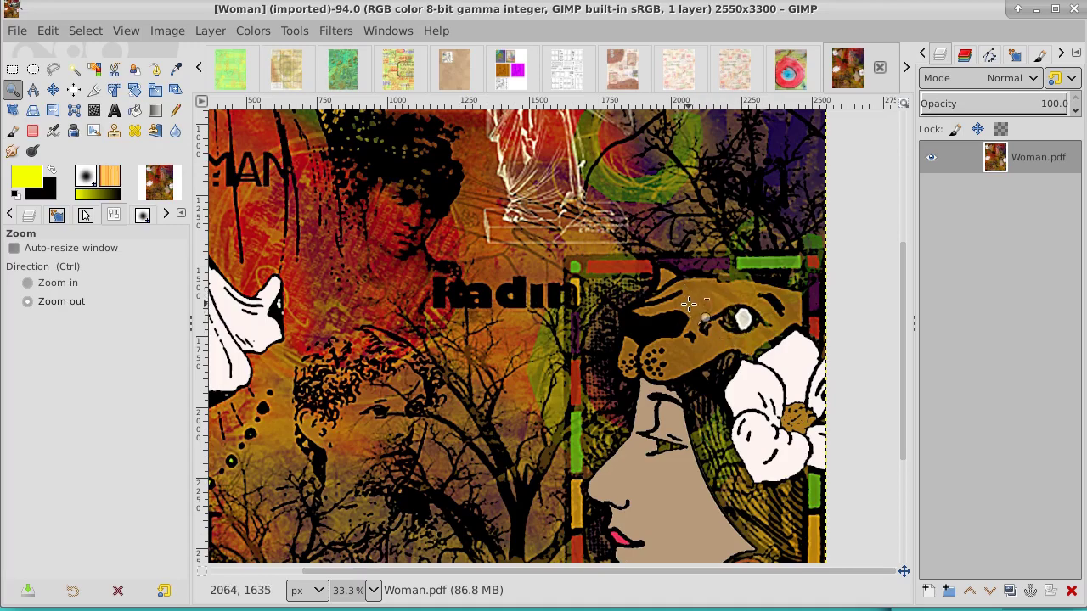
{"action": "left_click_drag", "start_coordinate": [505, 320], "coordinate": [774, 265]}
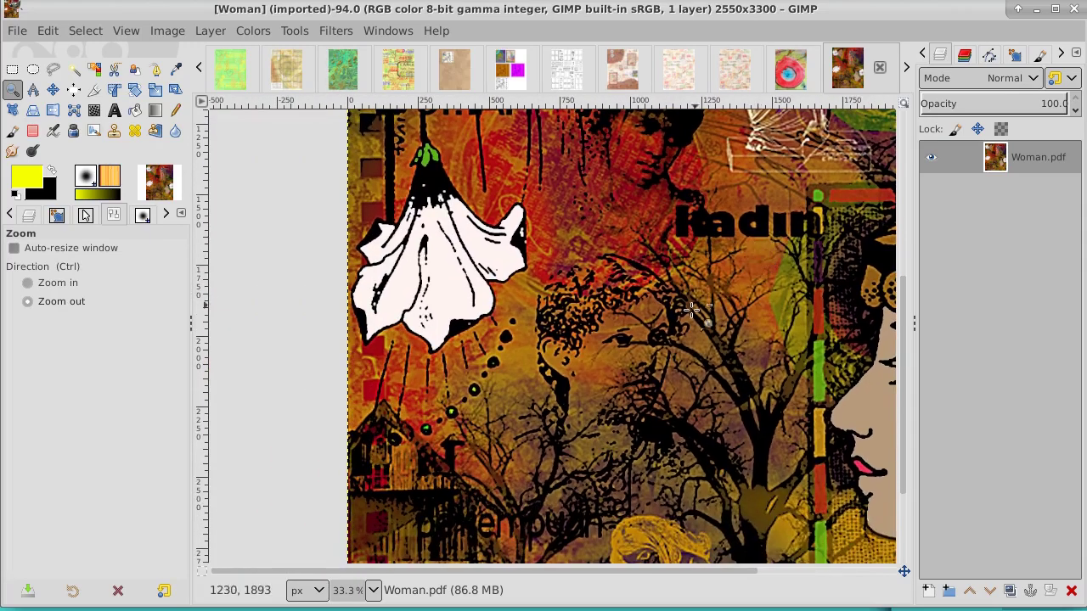
{"action": "left_click_drag", "start_coordinate": [612, 434], "coordinate": [546, 218]}
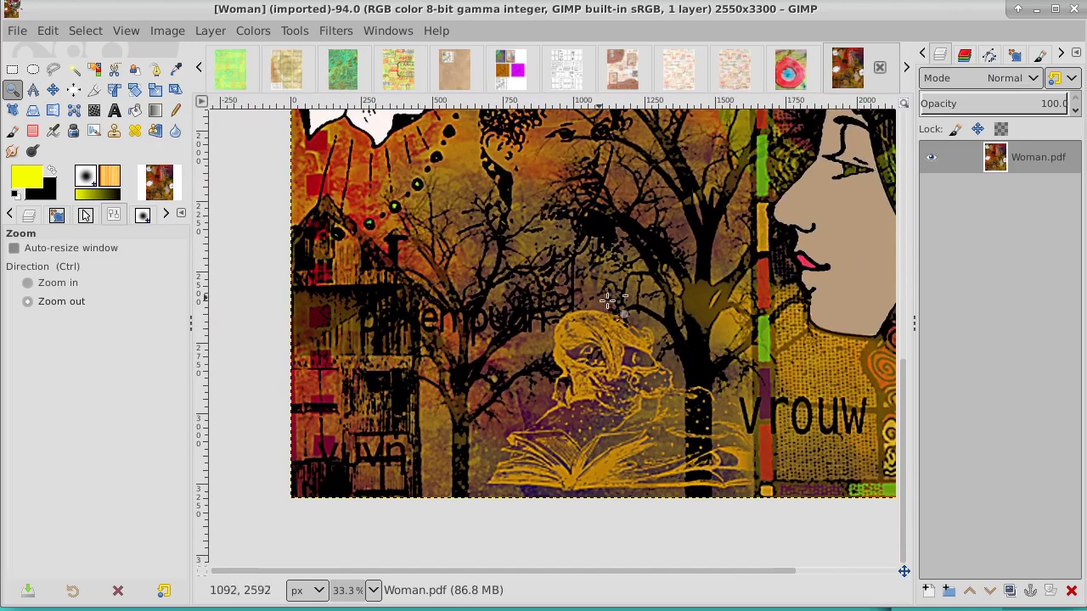
{"action": "mouse_move", "coordinate": [659, 305]}
{"action": "left_mouse_down"}
{"action": "mouse_move", "coordinate": [594, 300]}
{"action": "mouse_move", "coordinate": [457, 347]}
{"action": "mouse_move", "coordinate": [417, 318]}
{"action": "mouse_move", "coordinate": [338, 385]}
{"action": "mouse_move", "coordinate": [352, 471]}
{"action": "left_mouse_up"}
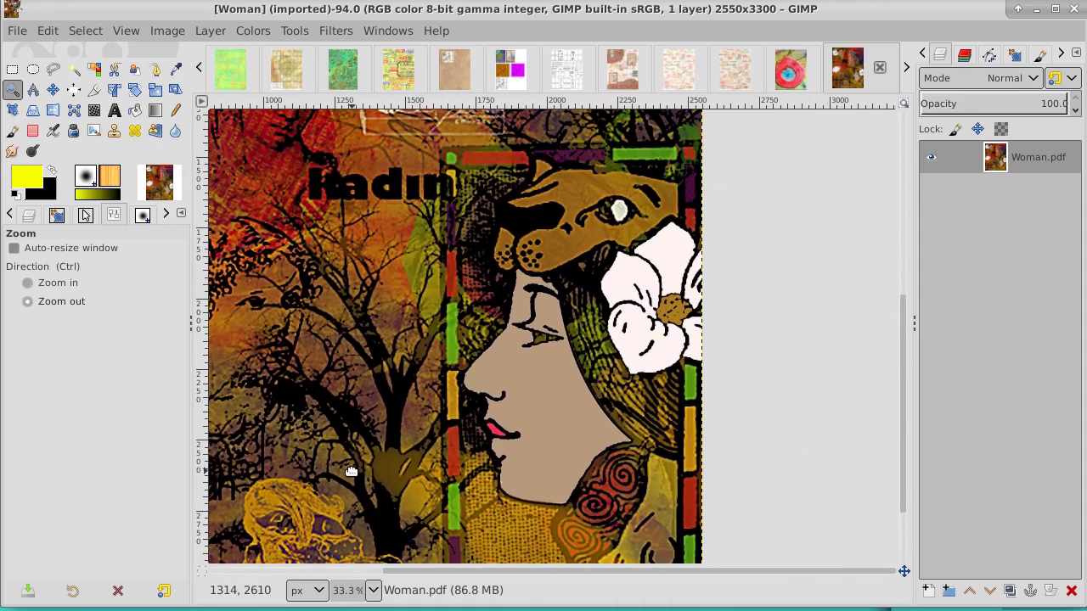
{"action": "scroll", "coordinate": [351, 471], "scroll_direction": "down", "scroll_amount": 1}
{"action": "scroll", "coordinate": [512, 379], "scroll_direction": "down", "scroll_amount": 2}
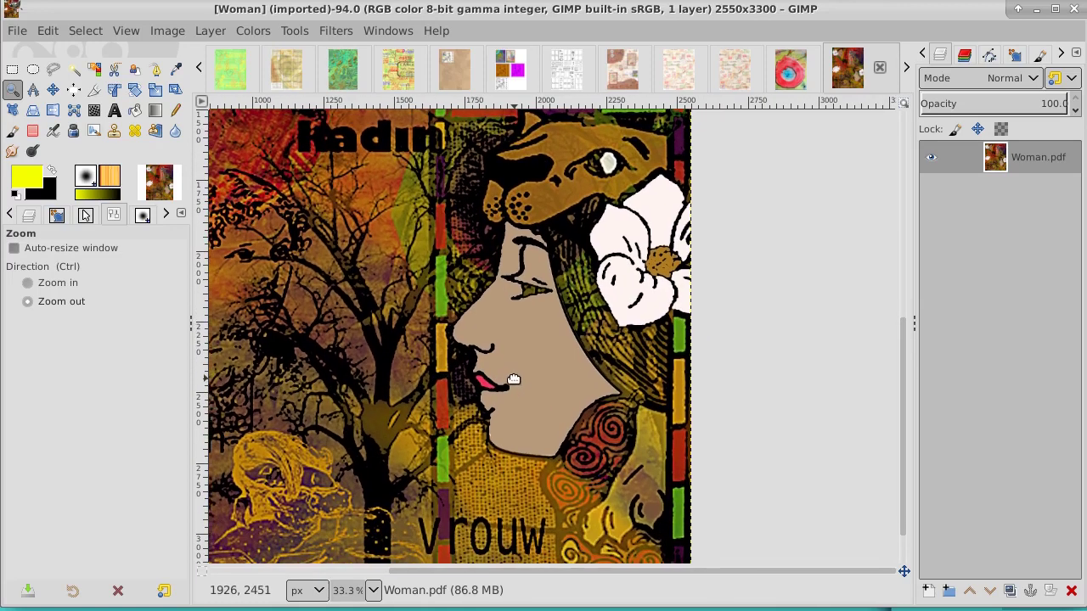
{"action": "scroll", "coordinate": [513, 379], "scroll_direction": "right", "scroll_amount": 1}
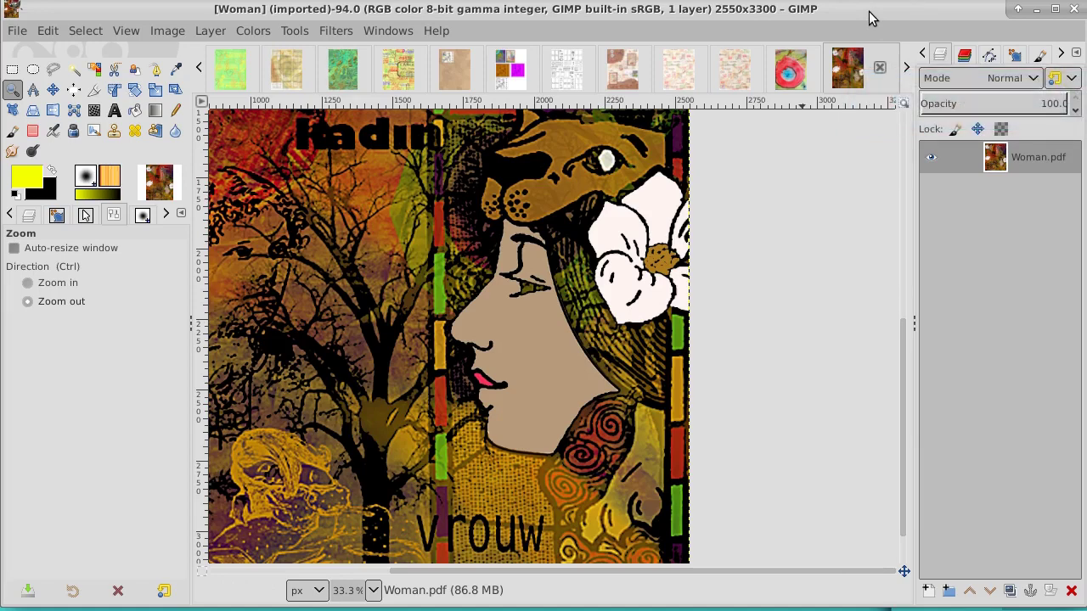
{"action": "left_click", "coordinate": [880, 73]}
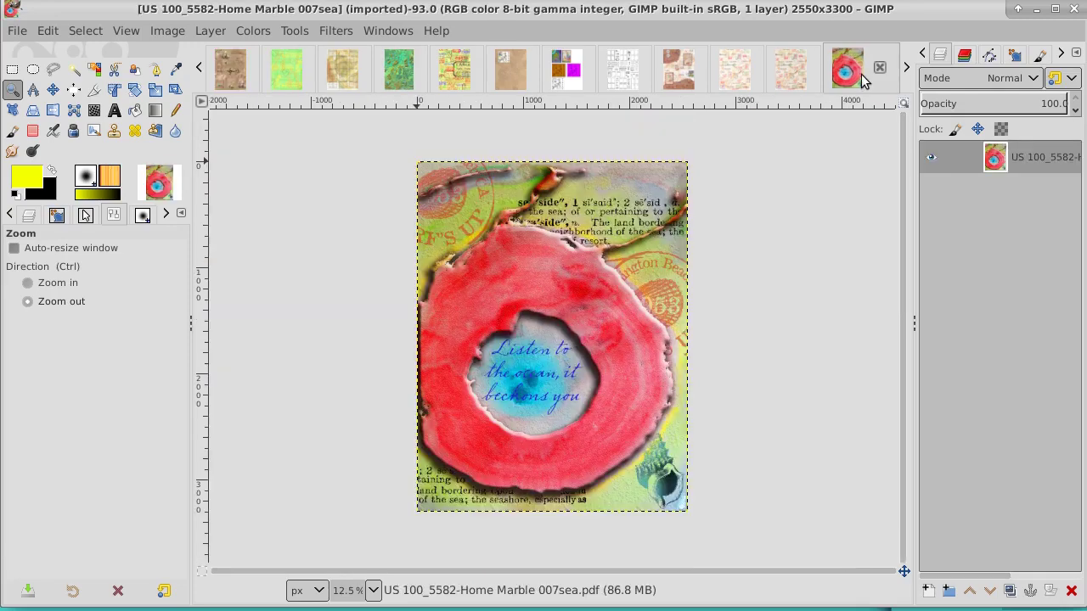
{"action": "left_click", "coordinate": [423, 223]}
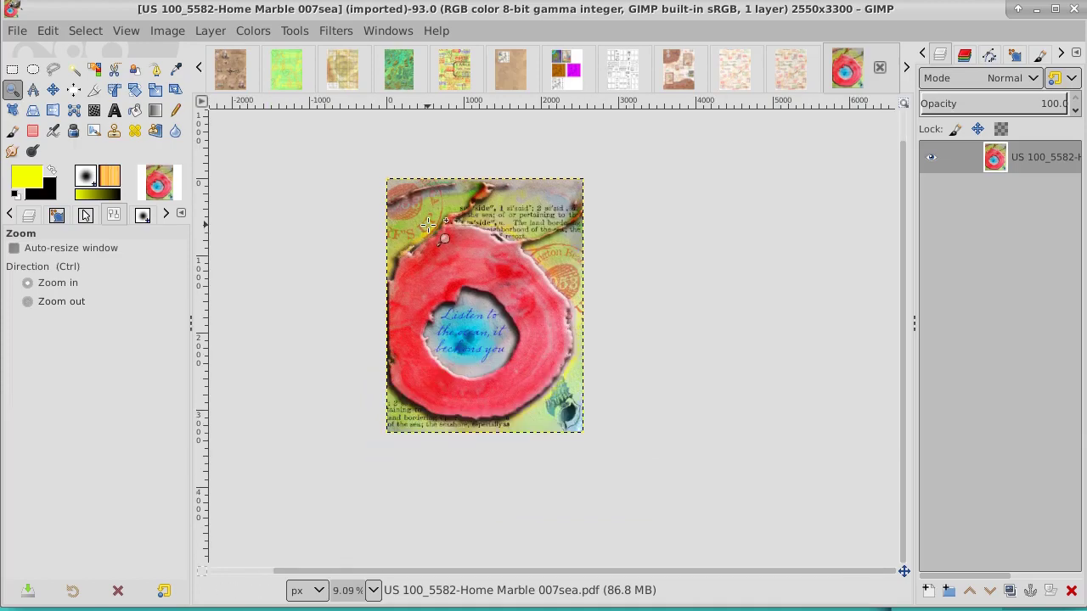
{"action": "left_click", "coordinate": [427, 225], "text": "ctrl"}
{"action": "left_click", "coordinate": [429, 223], "text": "ctrl"}
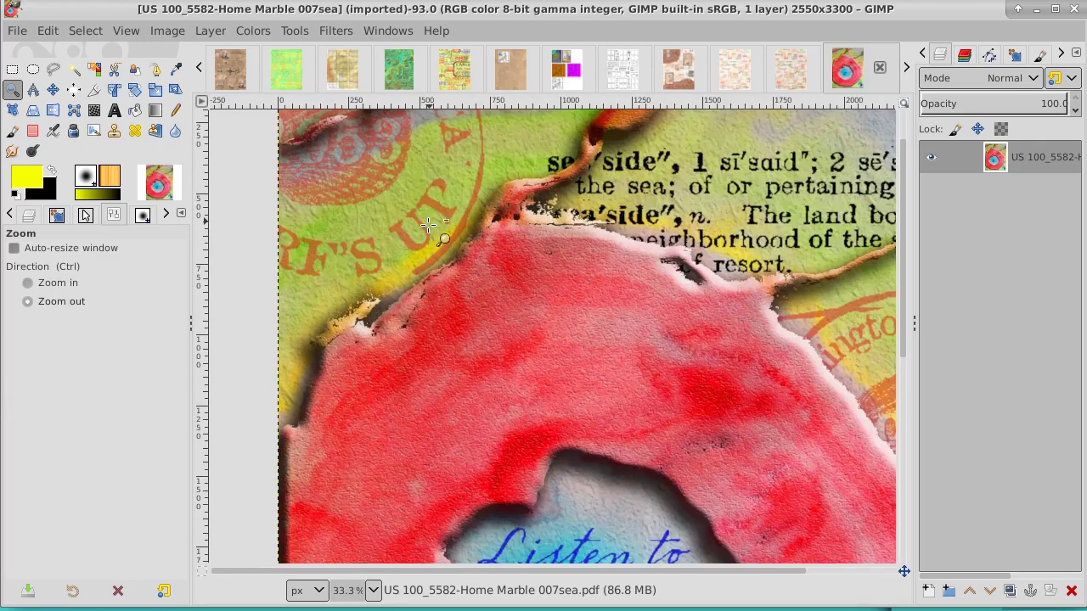
{"action": "left_click", "coordinate": [428, 224]}
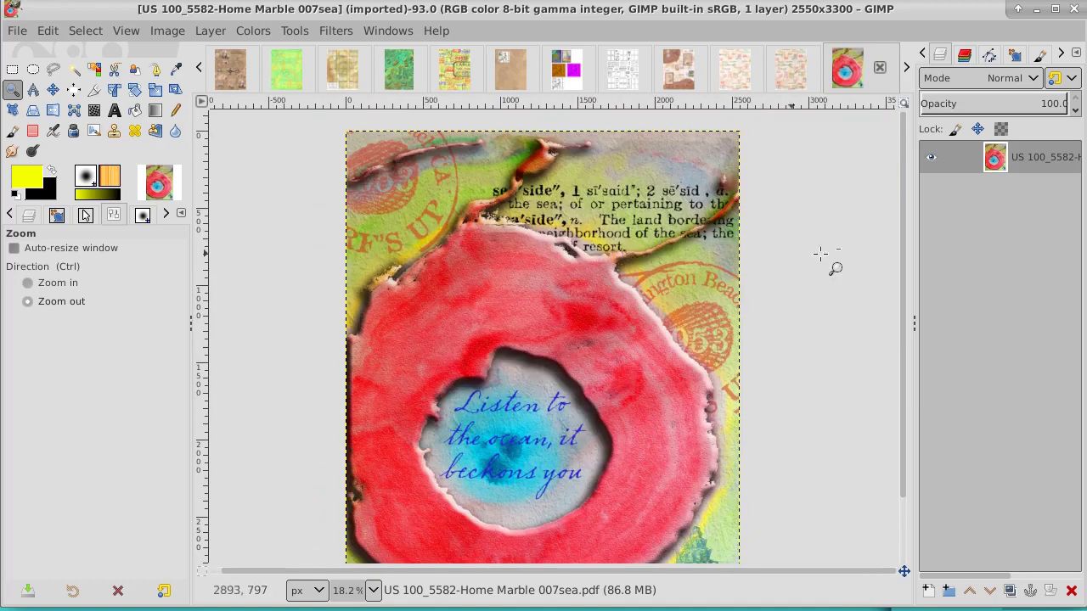
{"action": "scroll", "coordinate": [904, 252], "scroll_direction": "down", "scroll_amount": 3}
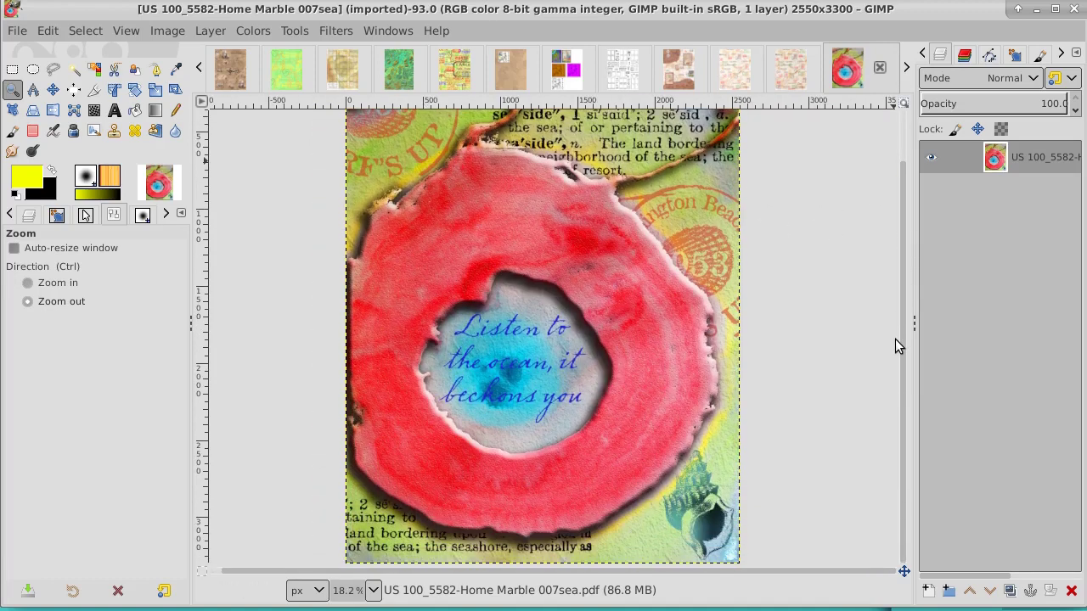
{"action": "scroll", "coordinate": [887, 238], "scroll_direction": "up", "scroll_amount": 2}
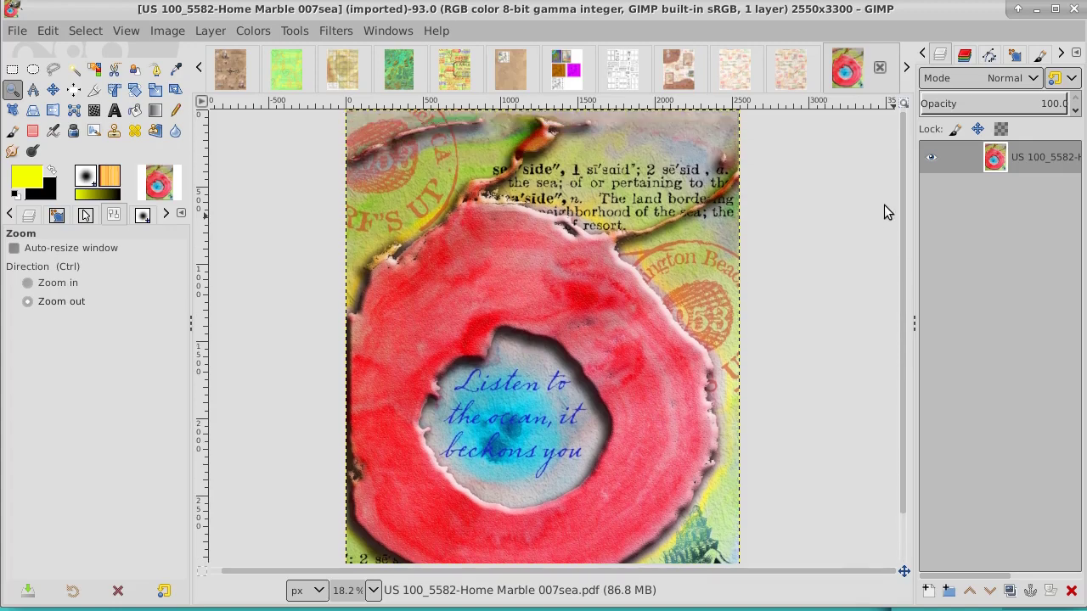
{"action": "scroll", "coordinate": [884, 246], "scroll_direction": "down", "scroll_amount": 2}
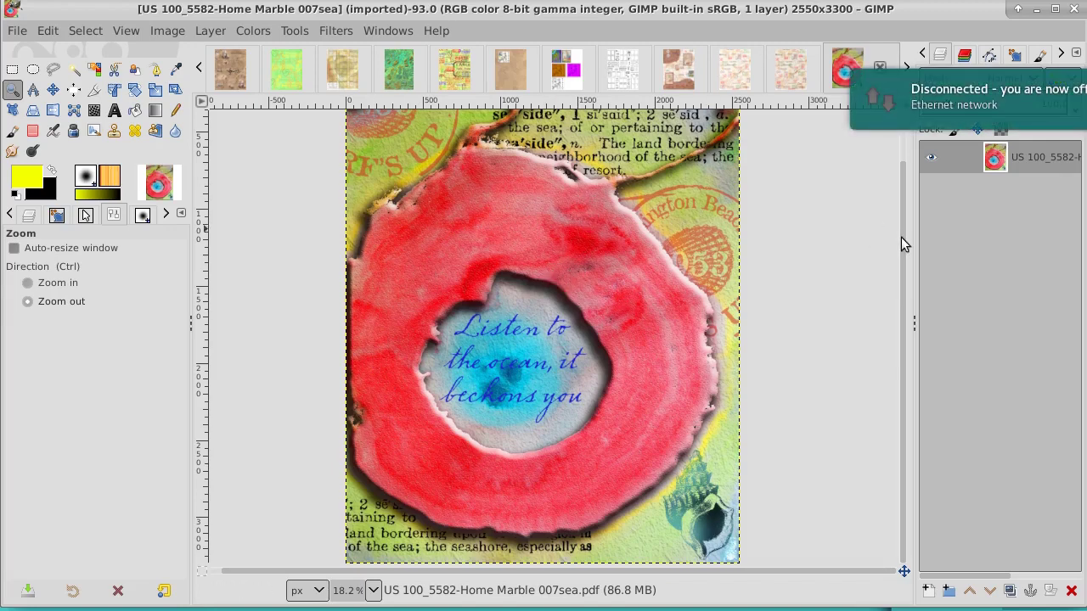
{"action": "left_click_drag", "start_coordinate": [901, 235], "coordinate": [910, 180]}
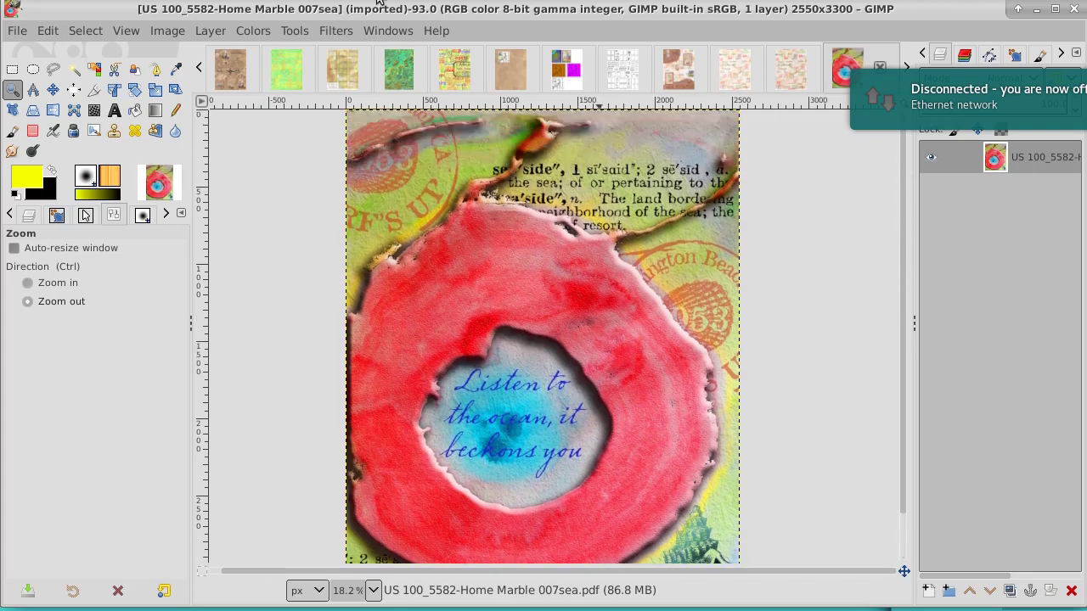
{"action": "left_click", "coordinate": [420, 0]}
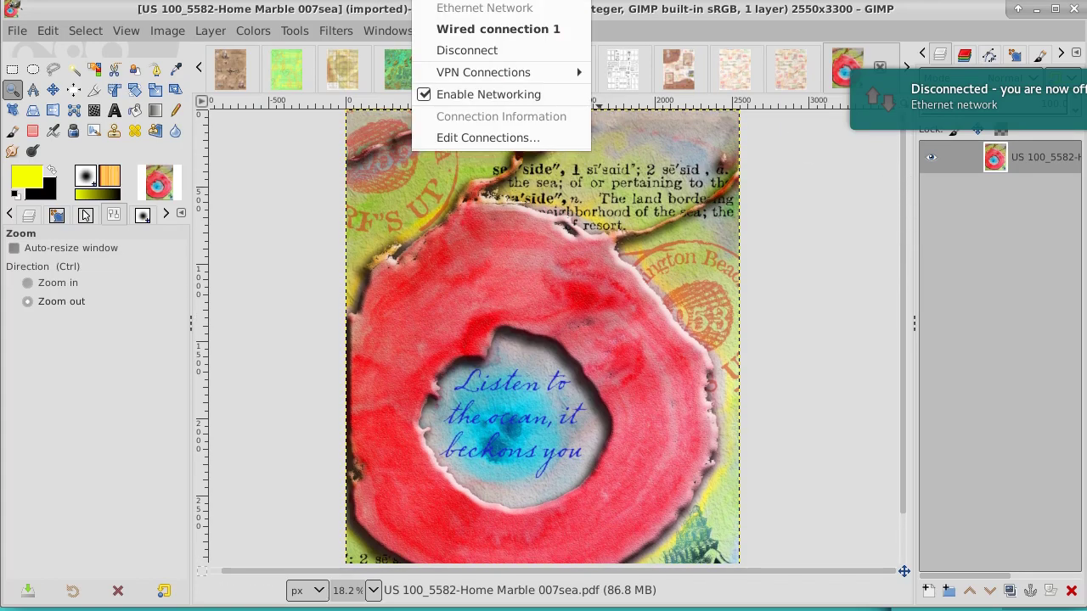
{"action": "left_click", "coordinate": [443, 95]}
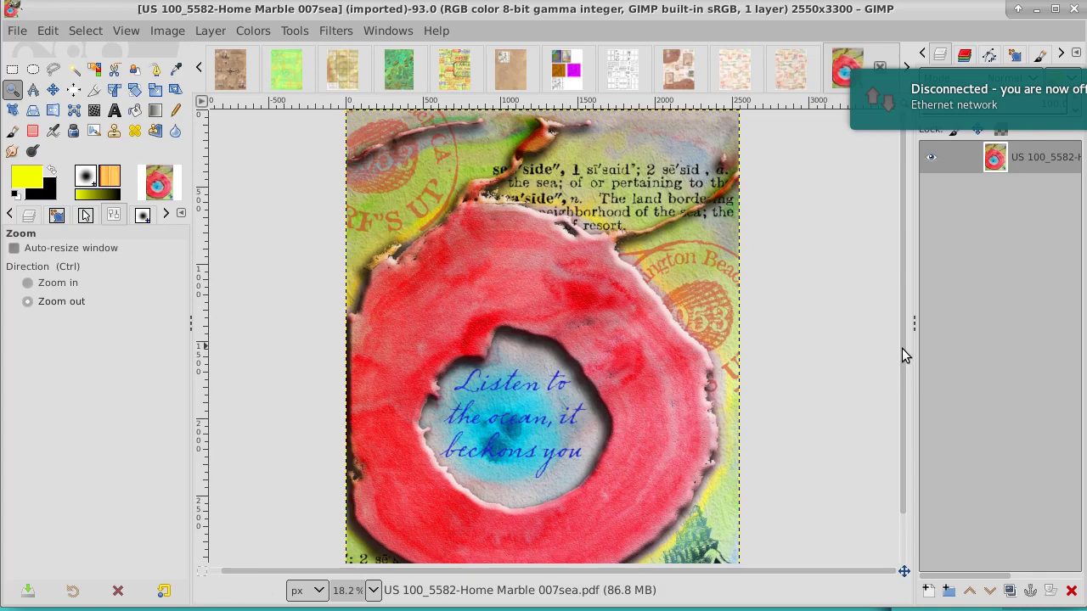
{"action": "mouse_move", "coordinate": [902, 348]}
{"action": "left_mouse_down"}
{"action": "mouse_move", "coordinate": [902, 421]}
{"action": "mouse_move", "coordinate": [890, 285]}
{"action": "left_mouse_up"}
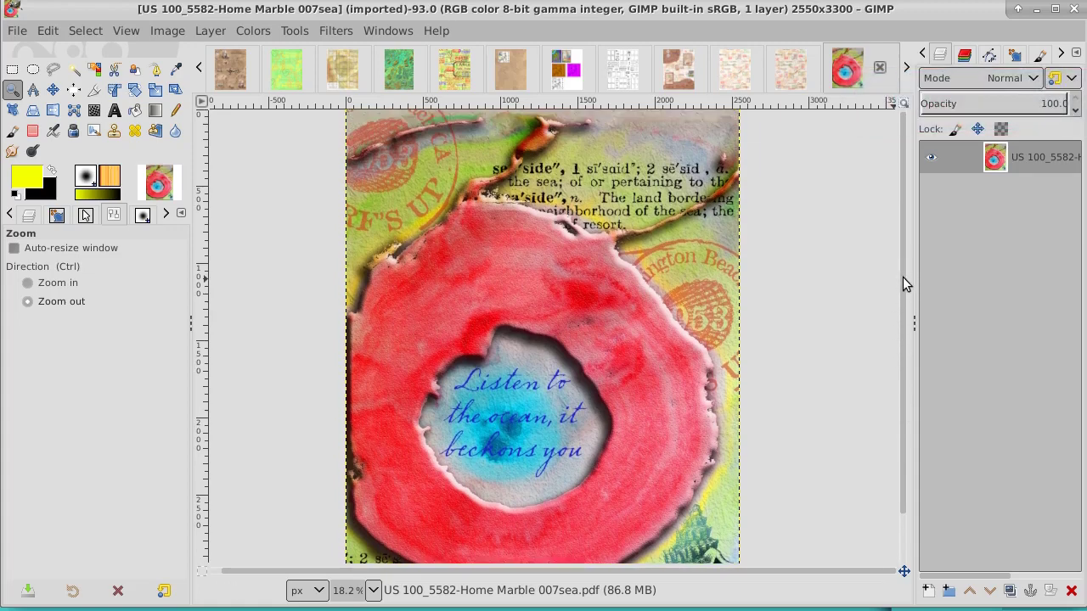
{"action": "mouse_move", "coordinate": [903, 277]}
{"action": "left_mouse_down"}
{"action": "mouse_move", "coordinate": [907, 350]}
{"action": "mouse_move", "coordinate": [902, 259]}
{"action": "left_mouse_up"}
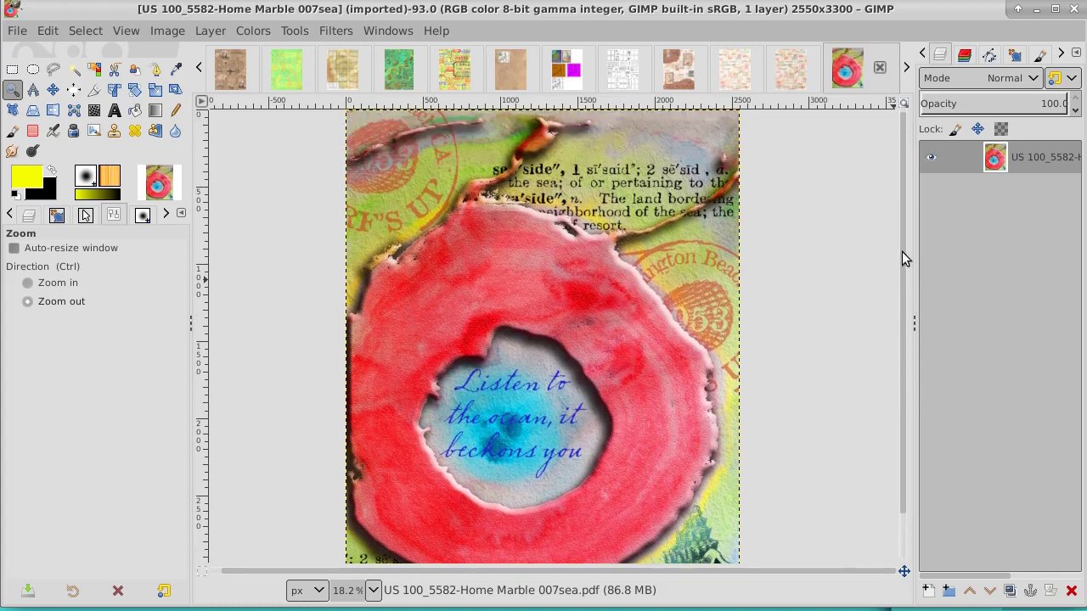
Step: Close the Home Marble image, then try a Select by Color selection on the arrow and clear it
{"action": "left_click", "coordinate": [881, 73]}
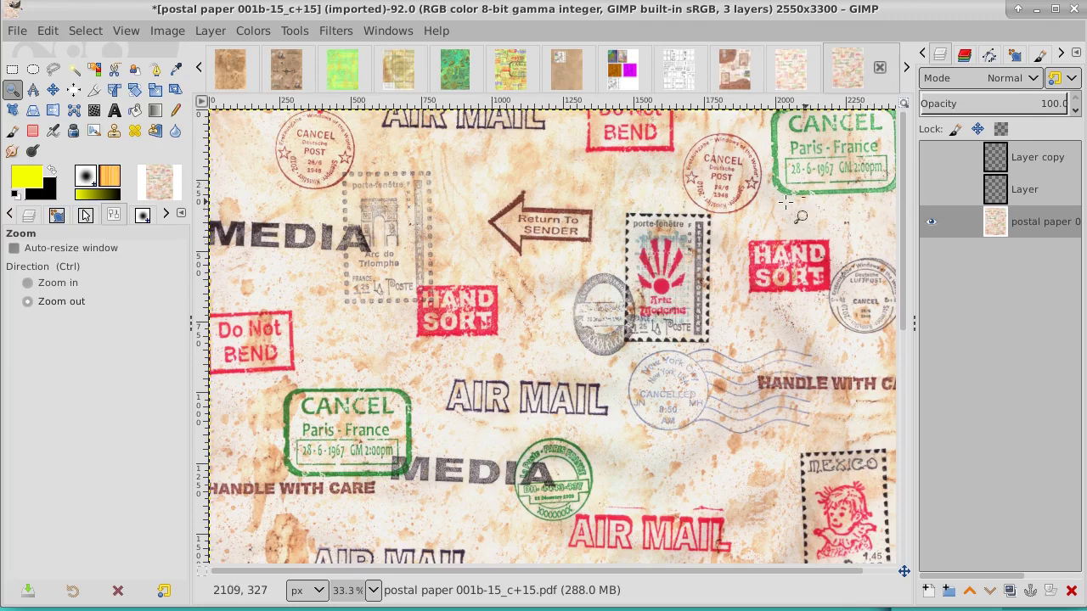
{"action": "left_click", "coordinate": [74, 70]}
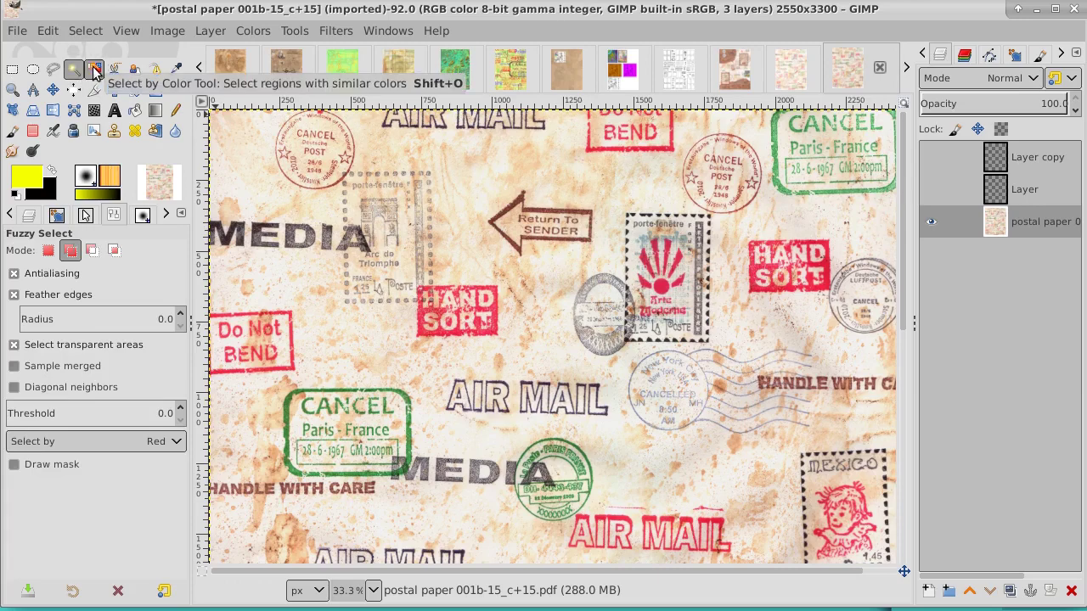
{"action": "left_click", "coordinate": [93, 70]}
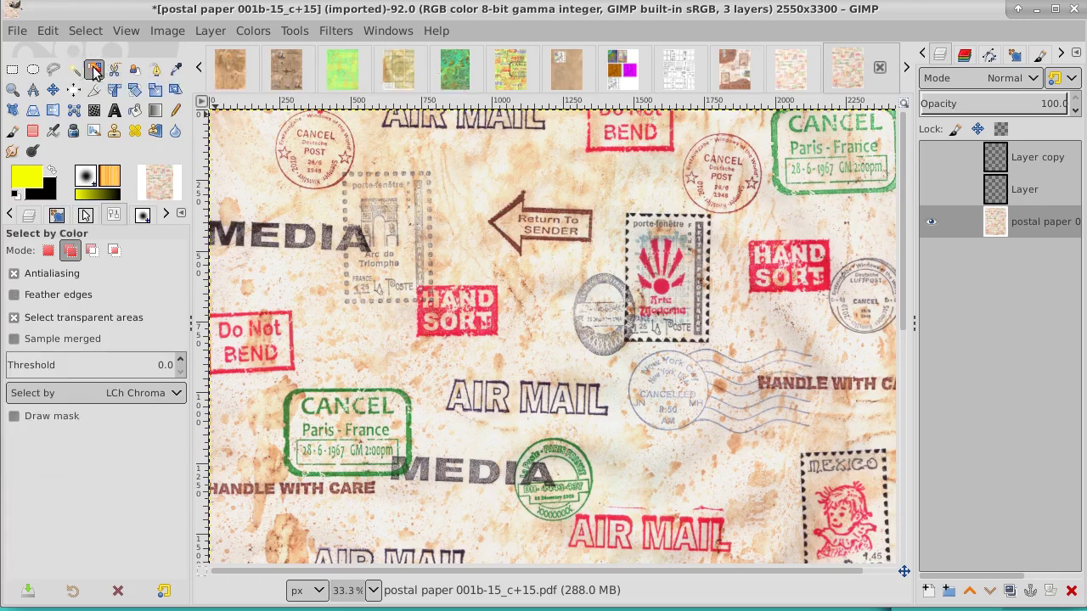
{"action": "left_click", "coordinate": [512, 207]}
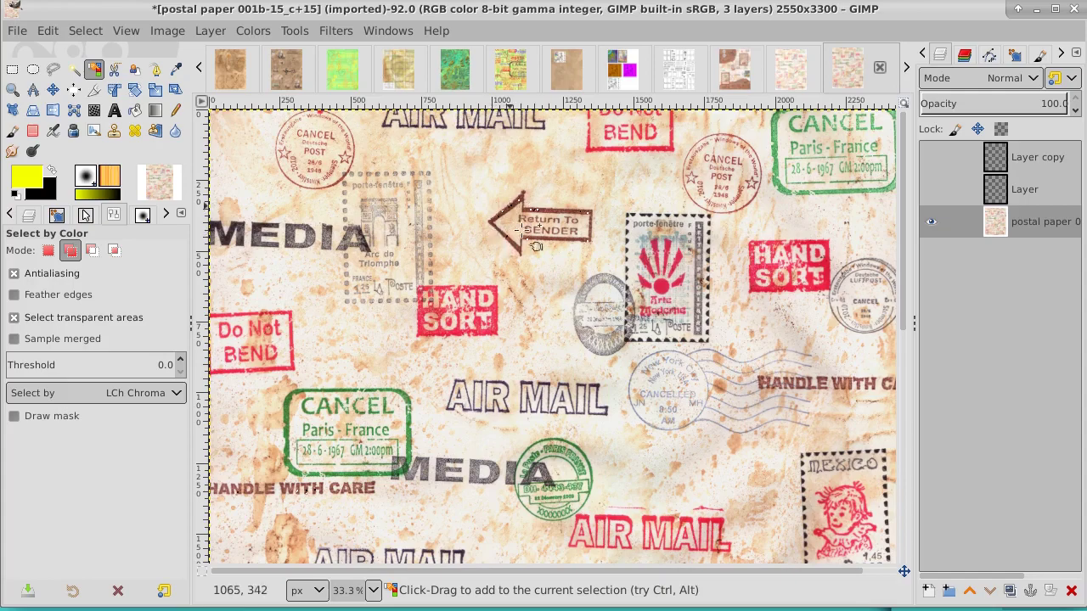
{"action": "left_click", "coordinate": [563, 249]}
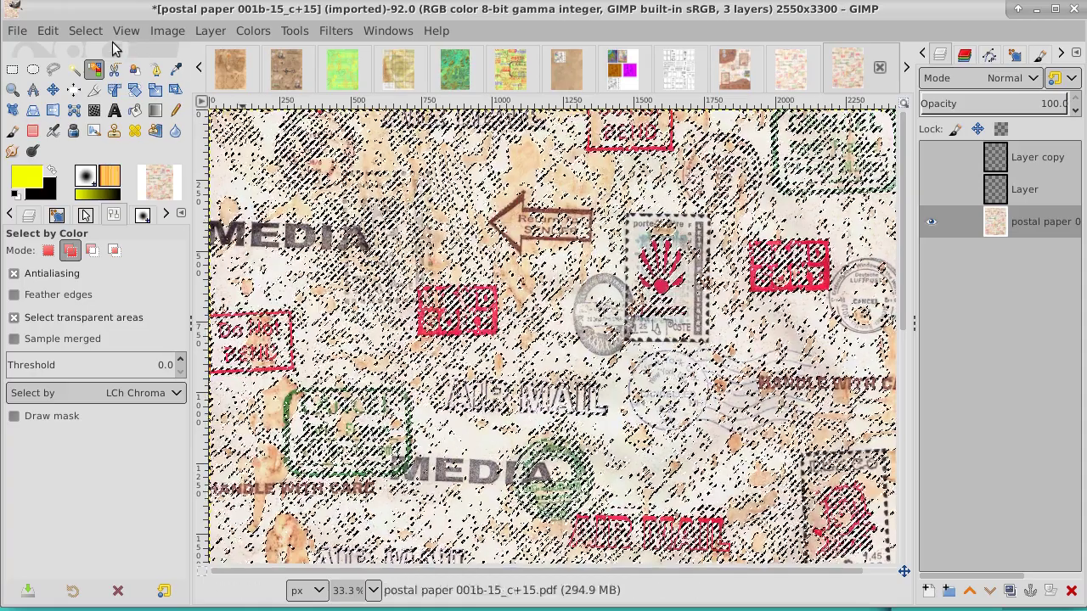
{"action": "left_click", "coordinate": [86, 31]}
{"action": "left_click", "coordinate": [102, 75]}
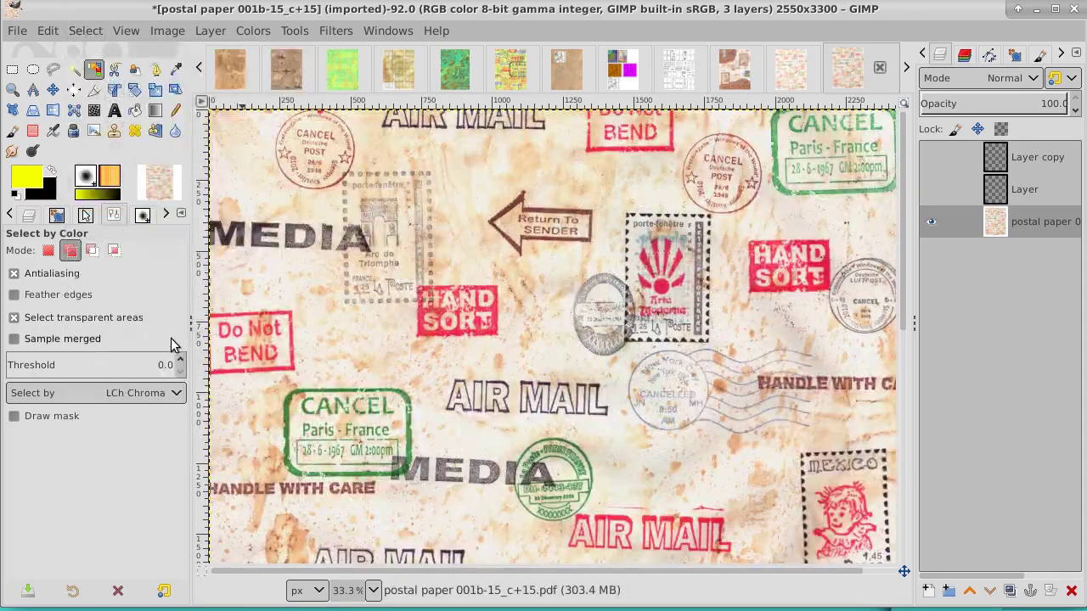
Step: Retry the colour selection with a higher threshold, discard it, and return to Fuzzy Select
{"action": "left_click", "coordinate": [180, 363]}
{"action": "left_click", "coordinate": [180, 363]}
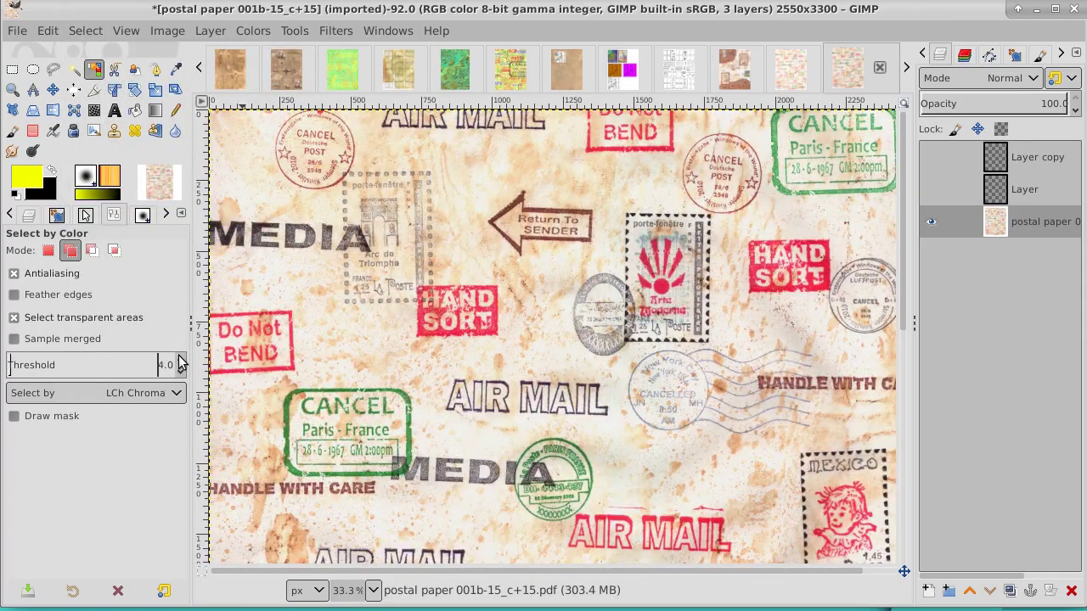
{"action": "left_click", "coordinate": [180, 363]}
{"action": "left_click", "coordinate": [180, 364]}
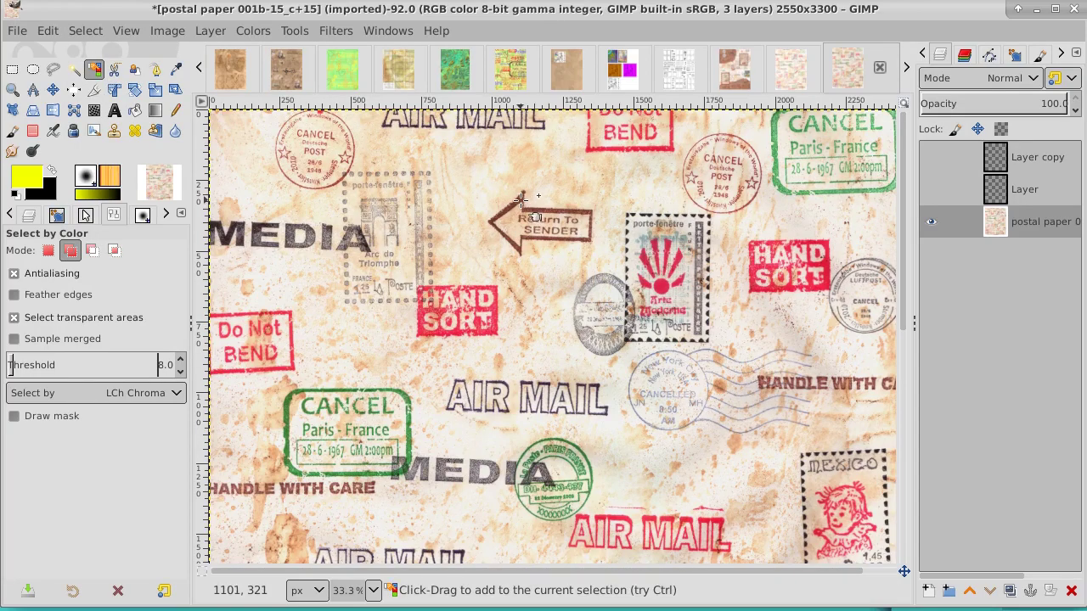
{"action": "left_click", "coordinate": [542, 252]}
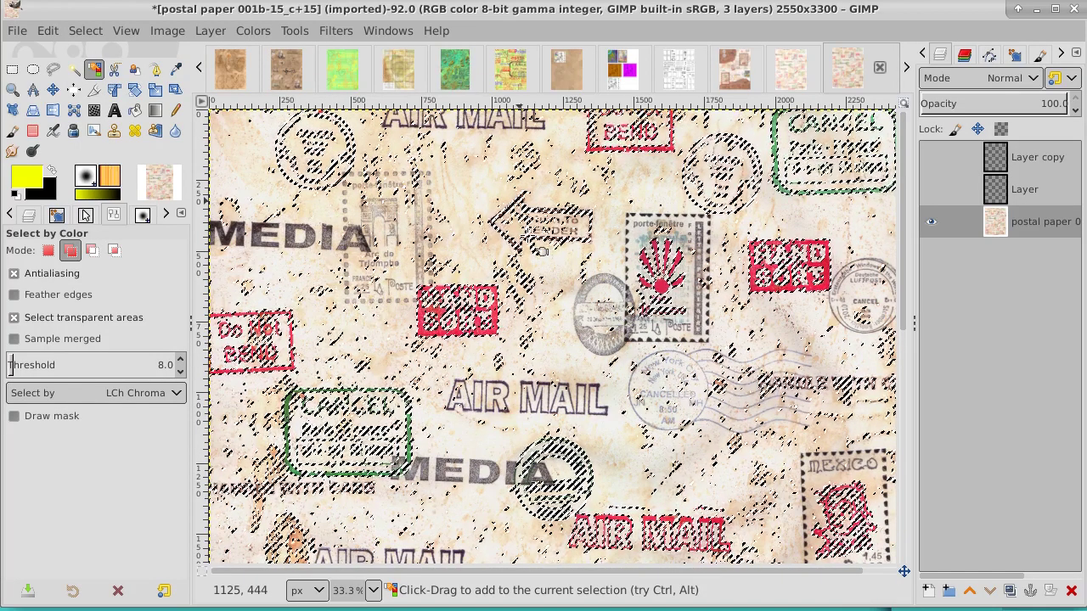
{"action": "left_click", "coordinate": [85, 30]}
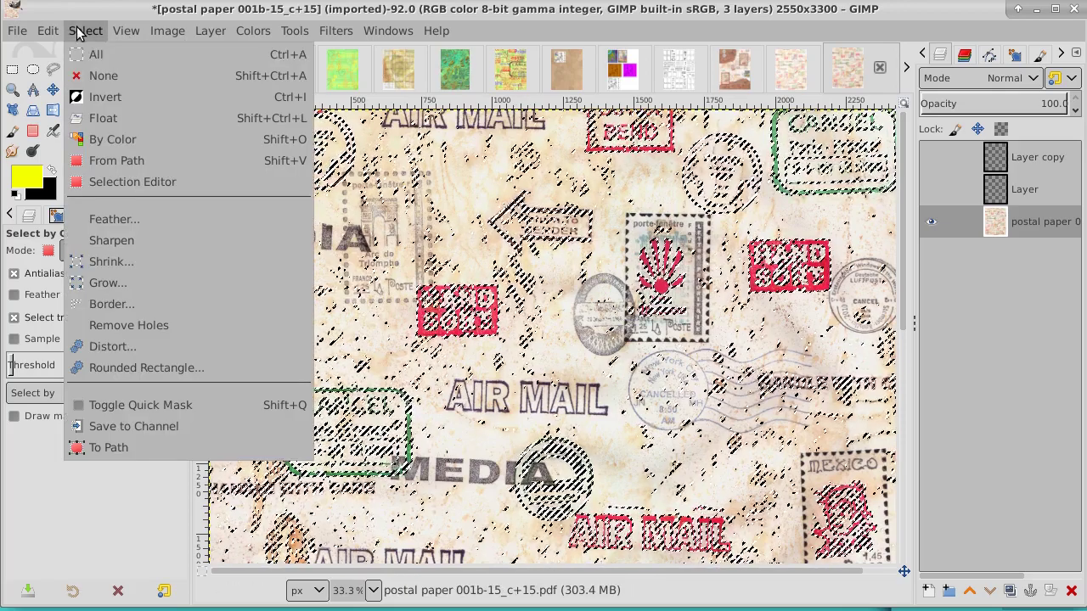
{"action": "left_click", "coordinate": [109, 73]}
{"action": "left_click", "coordinate": [73, 69]}
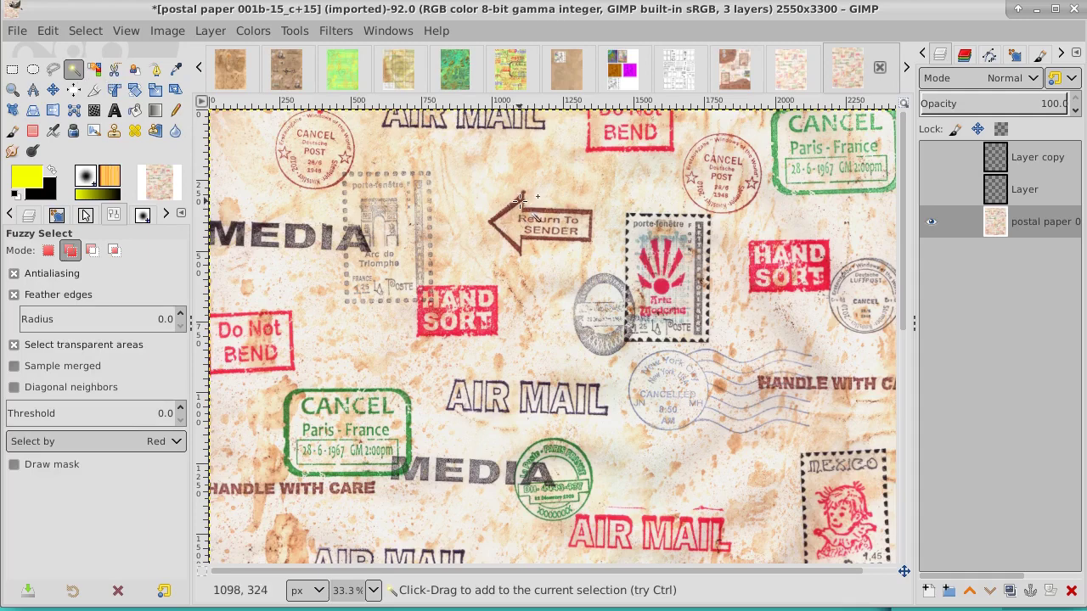
Step: Fuzzy-select the Return to Sender arrow outline, grow it slightly, and make Layer active
{"action": "left_click", "coordinate": [520, 201]}
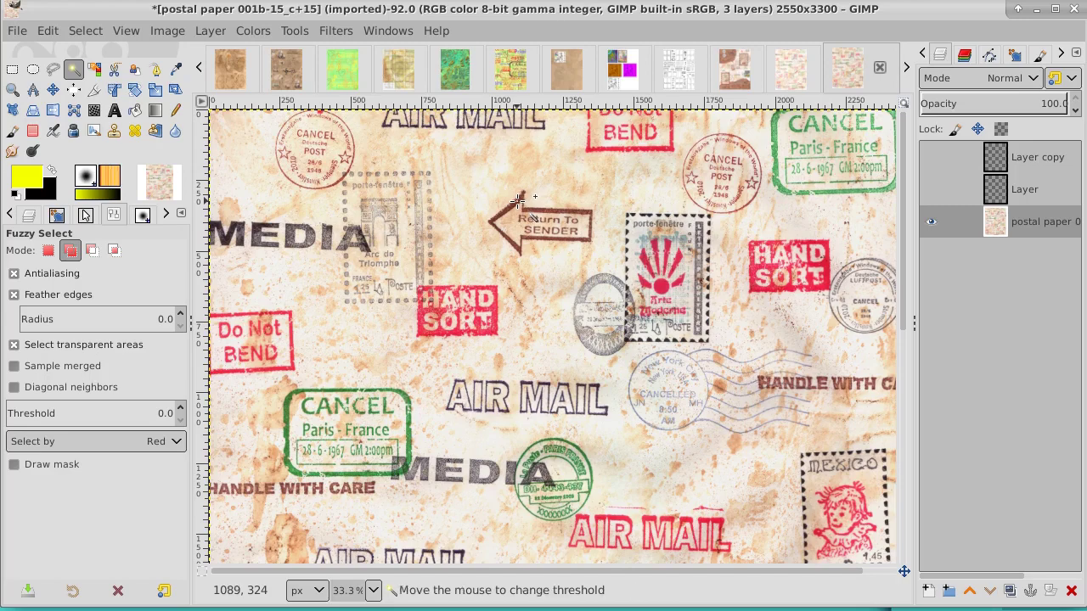
{"action": "left_click_drag", "start_coordinate": [519, 201], "coordinate": [507, 220]}
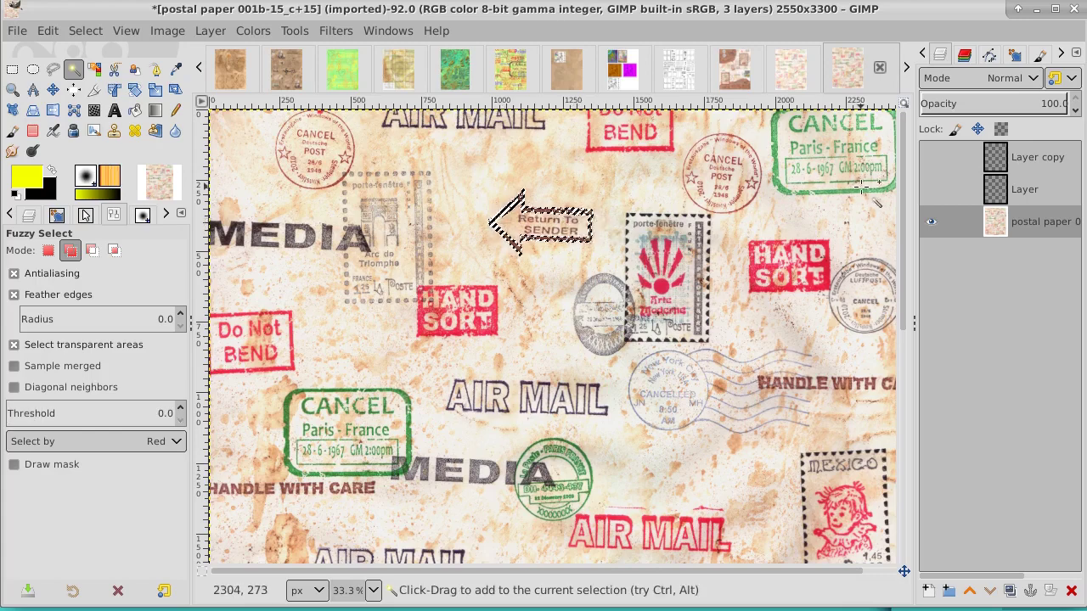
{"action": "left_click", "coordinate": [88, 31]}
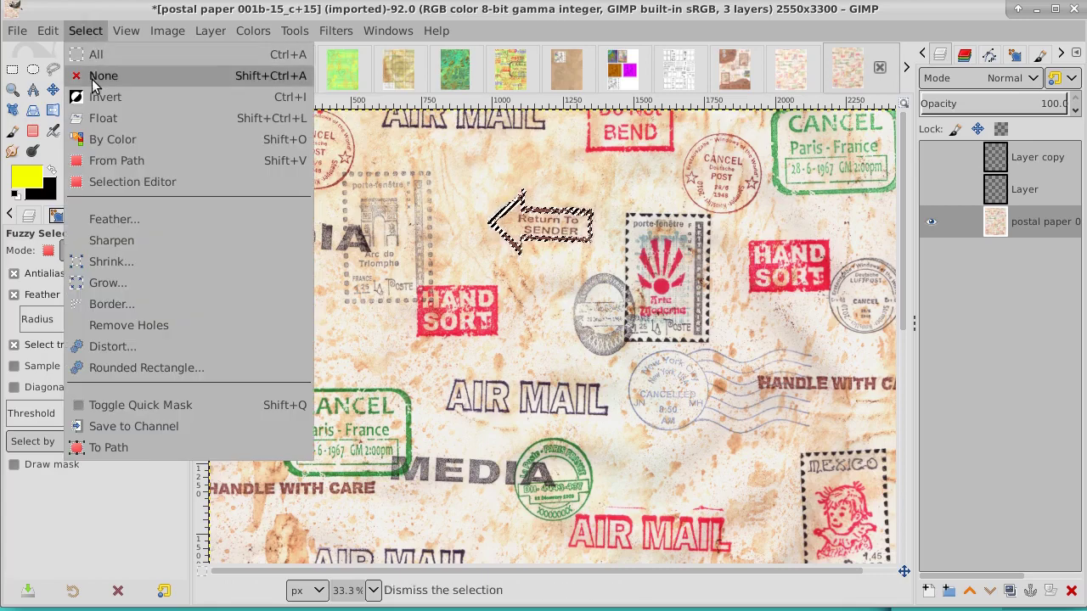
{"action": "left_click", "coordinate": [121, 279]}
{"action": "left_click", "coordinate": [192, 333]}
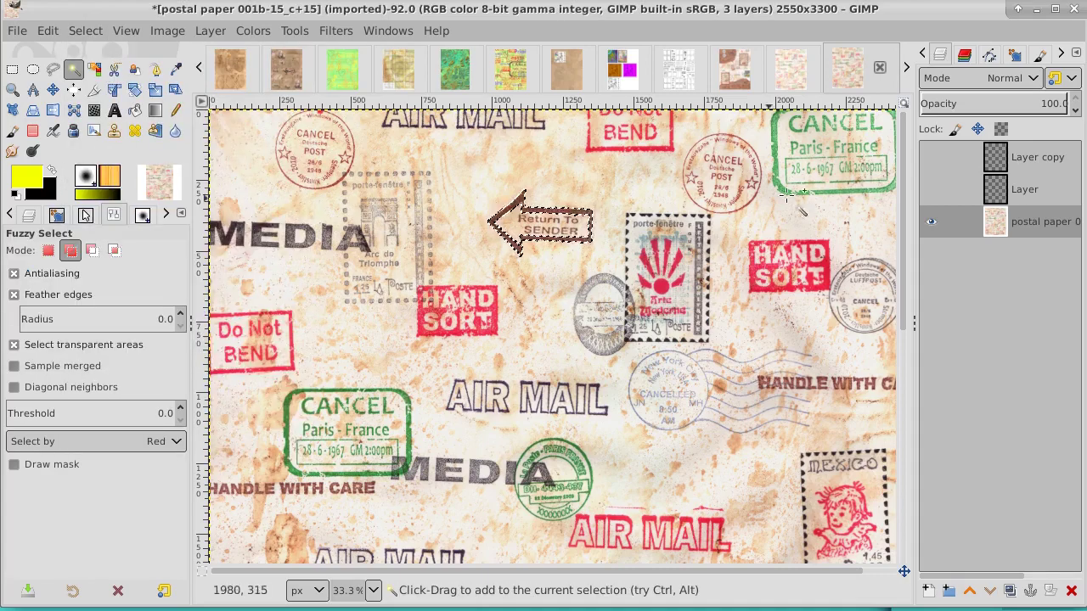
{"action": "left_click", "coordinate": [1025, 190]}
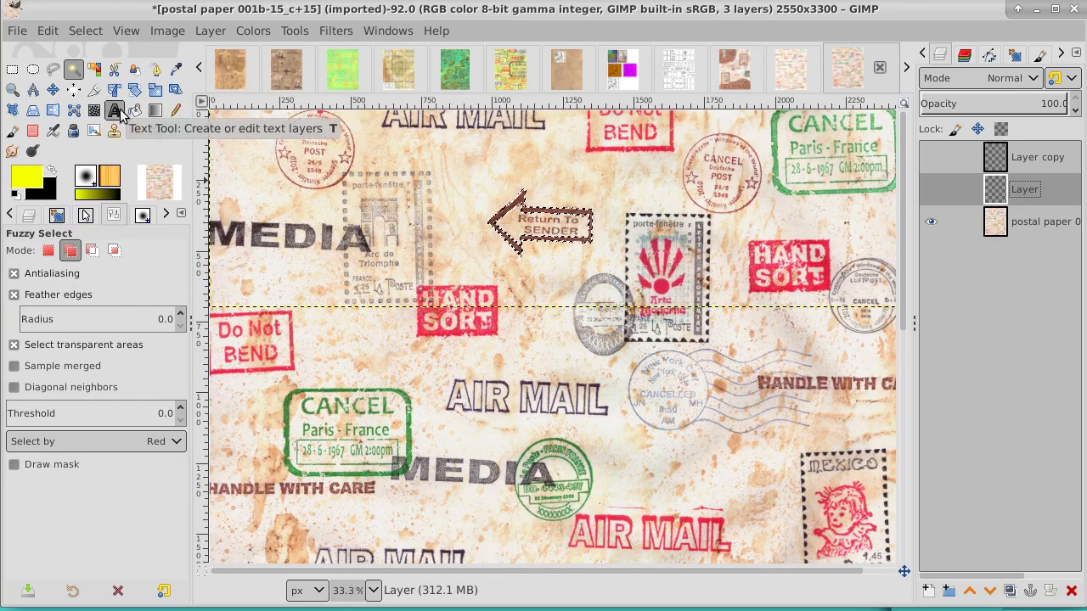
Step: Bucket-fill the arrow selection black on Layer, deselect, and duplicate it as Layer copy #1
{"action": "left_click", "coordinate": [51, 172]}
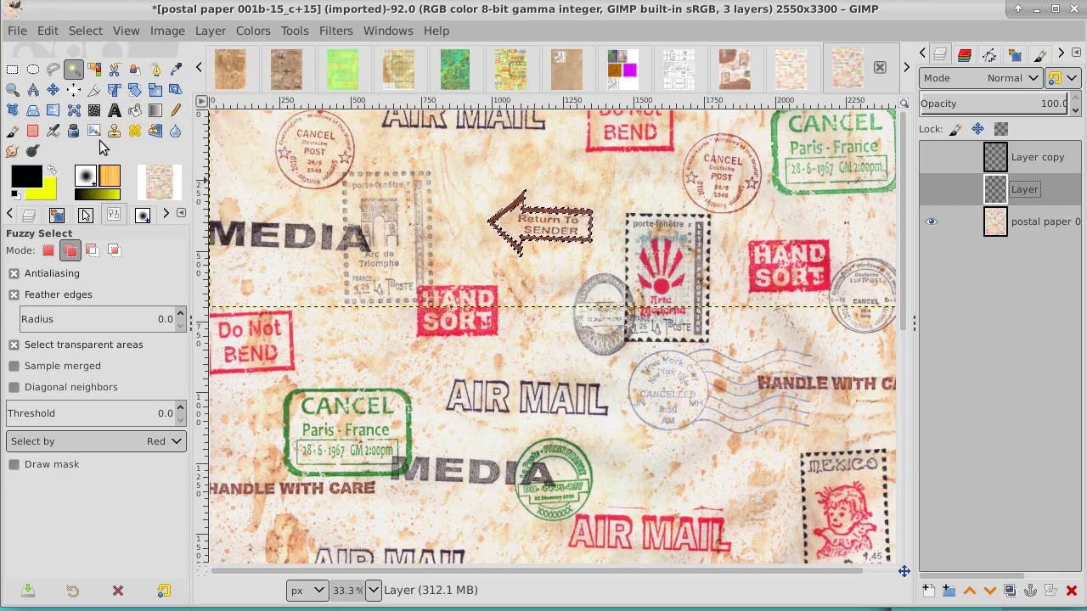
{"action": "left_click", "coordinate": [135, 110]}
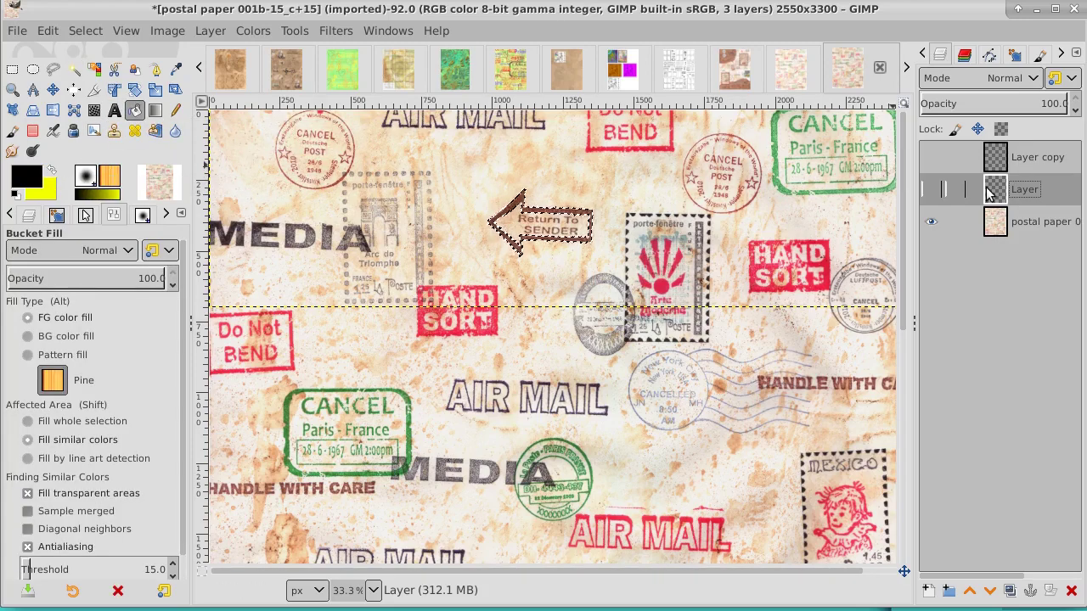
{"action": "left_click", "coordinate": [930, 189]}
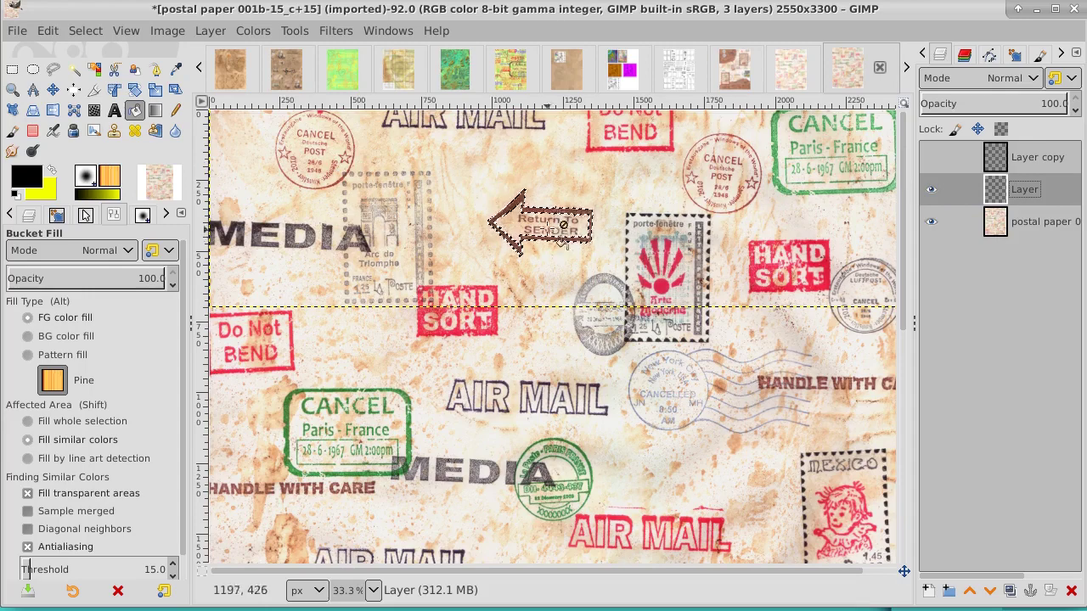
{"action": "left_click", "coordinate": [520, 197]}
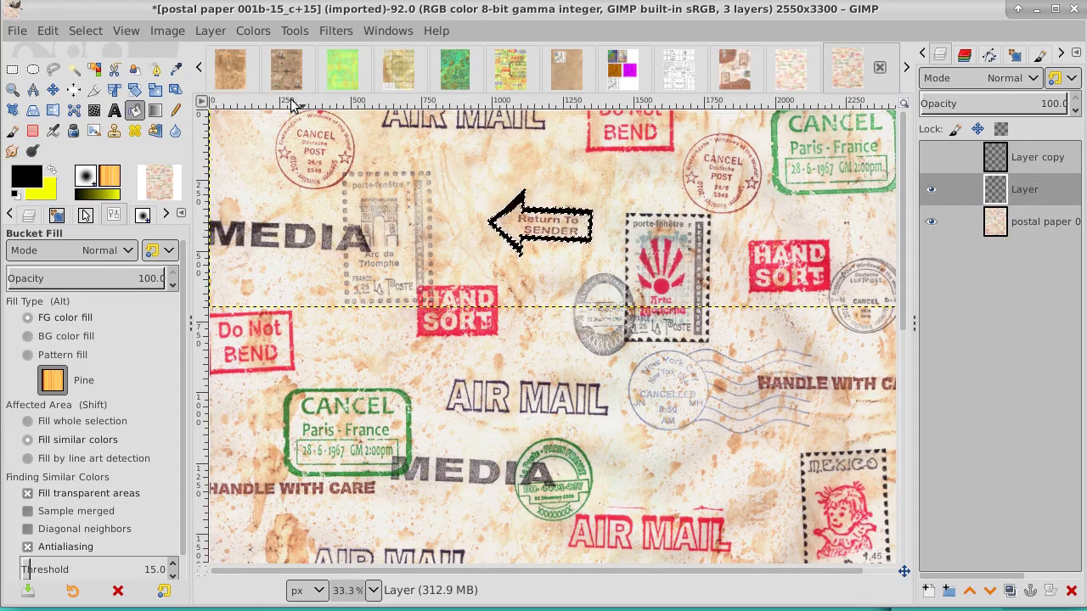
{"action": "left_click", "coordinate": [85, 31]}
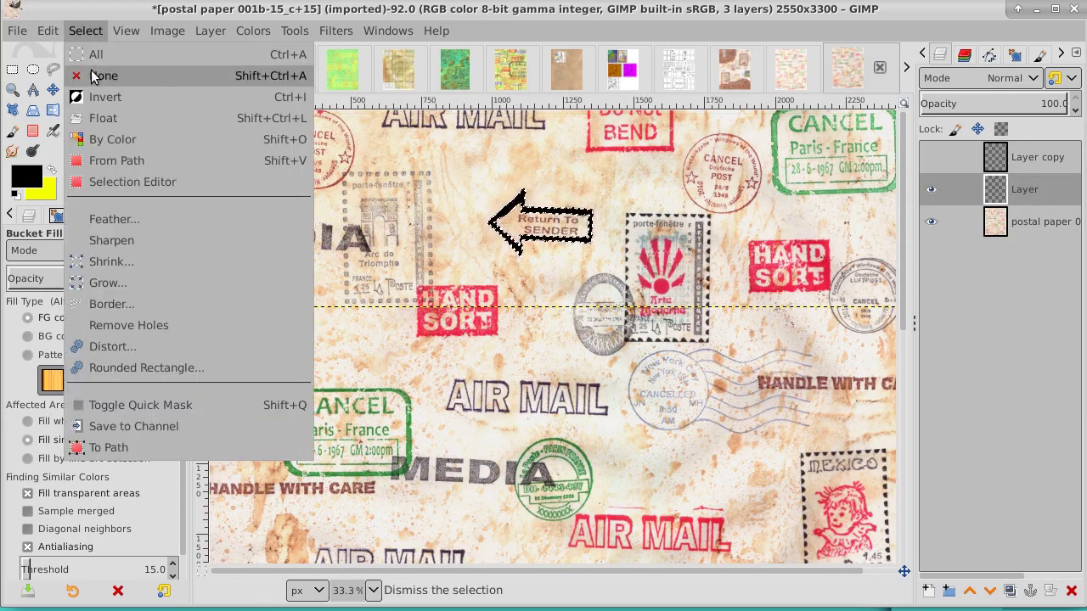
{"action": "left_click", "coordinate": [85, 75]}
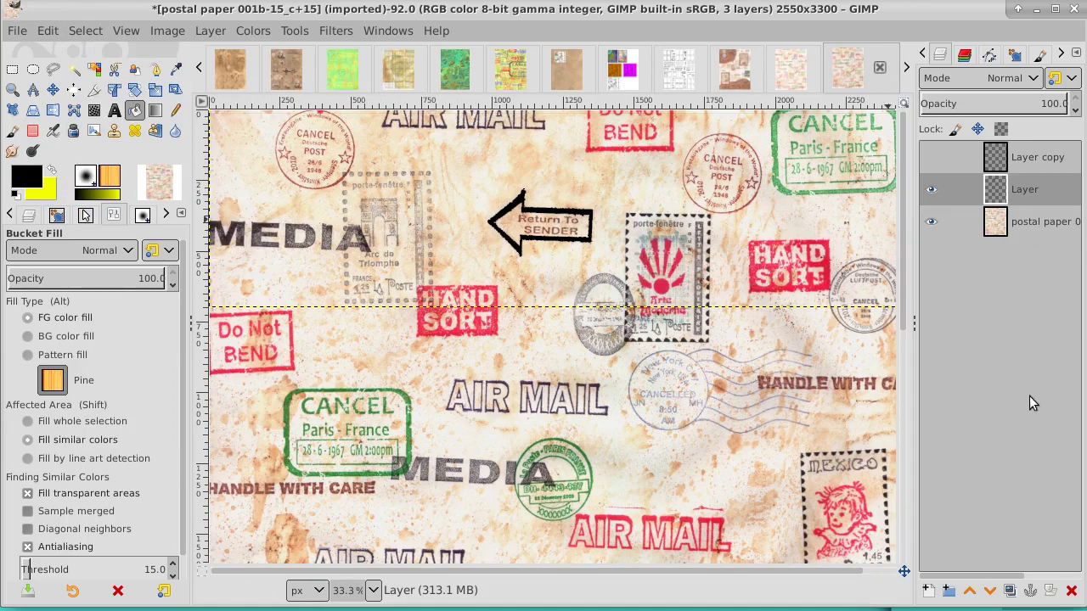
{"action": "left_click", "coordinate": [1010, 591]}
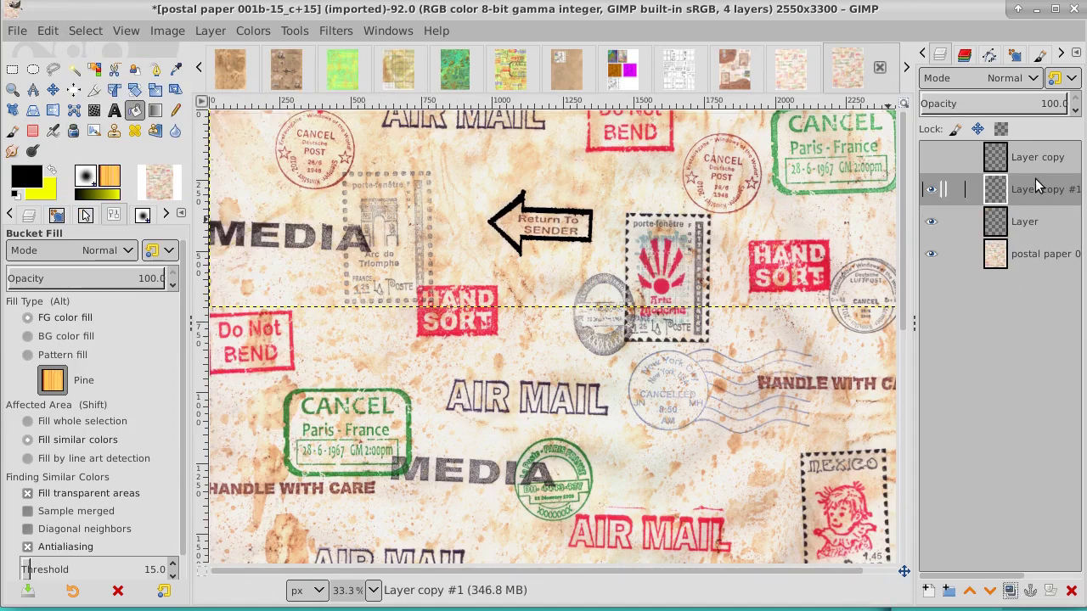
Step: Apply a Gaussian Blur of size 4.50 to the black arrow on Layer
{"action": "left_click", "coordinate": [1033, 210]}
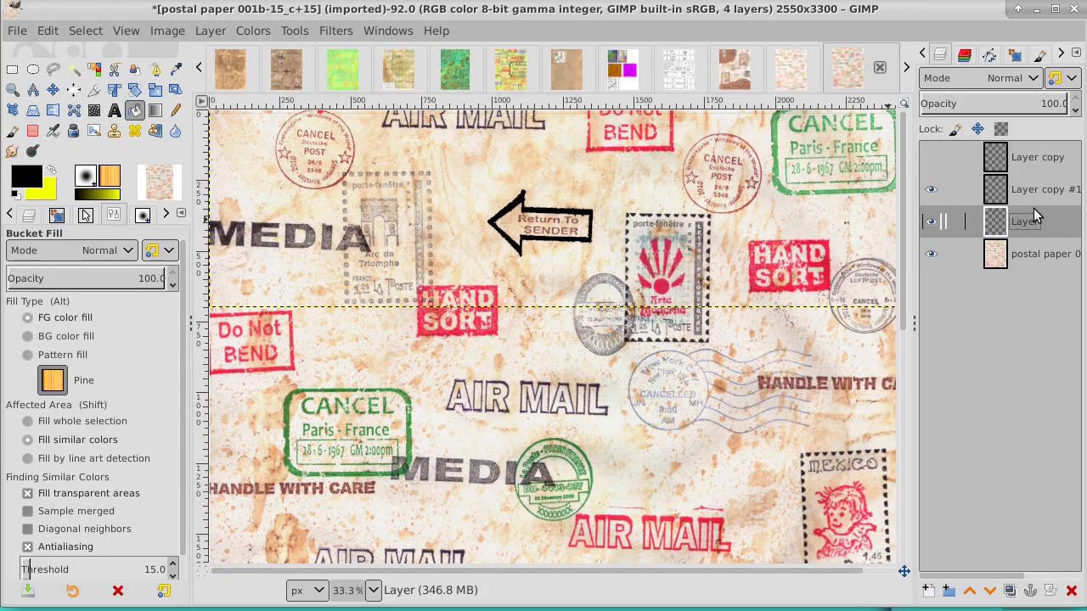
{"action": "left_click", "coordinate": [338, 30]}
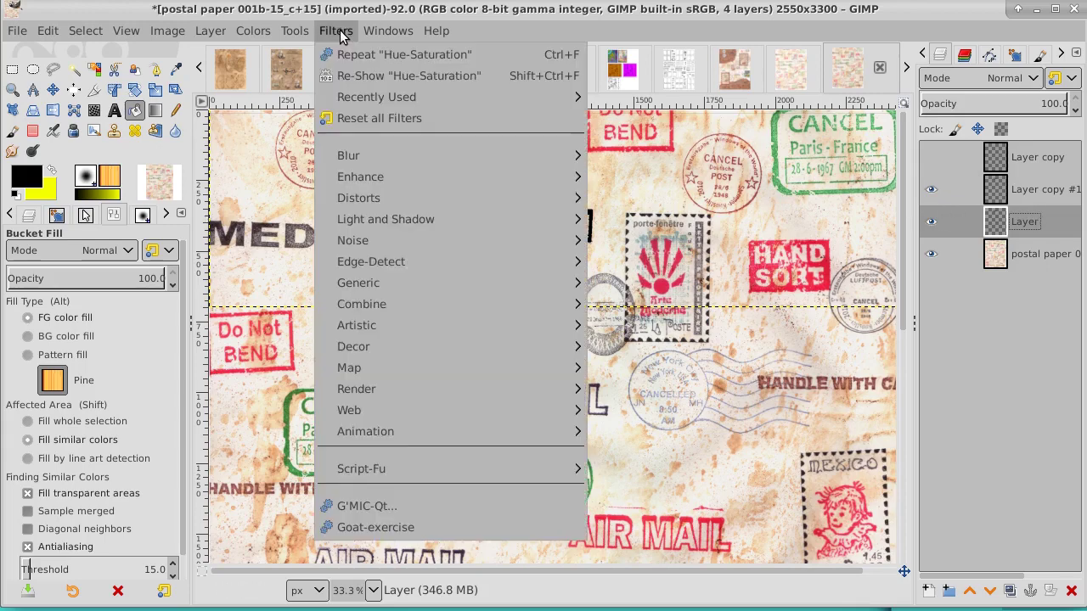
{"action": "mouse_move", "coordinate": [348, 155]}
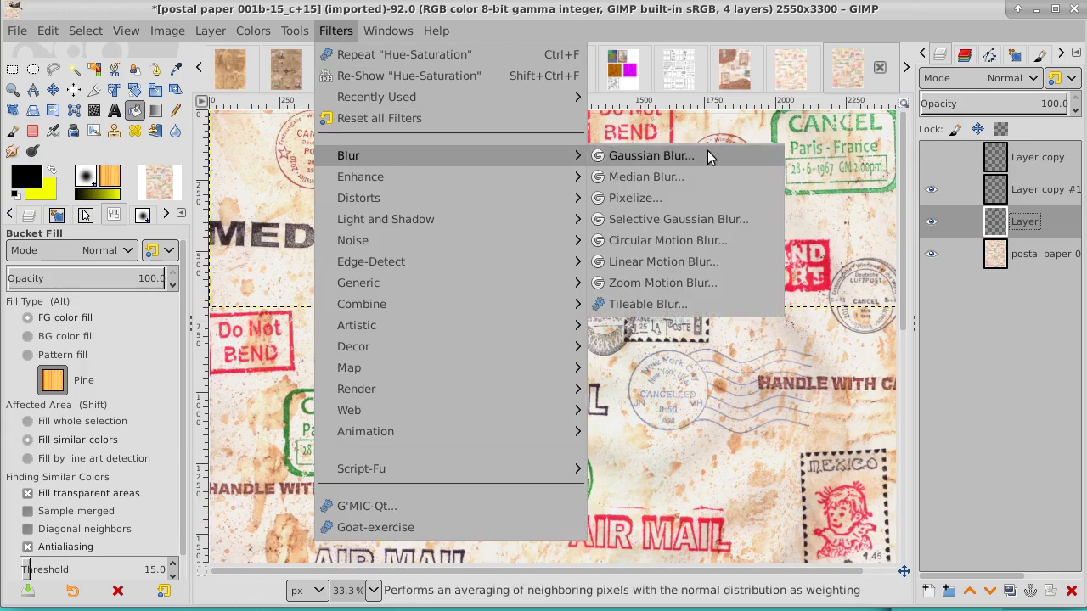
{"action": "left_click", "coordinate": [707, 150]}
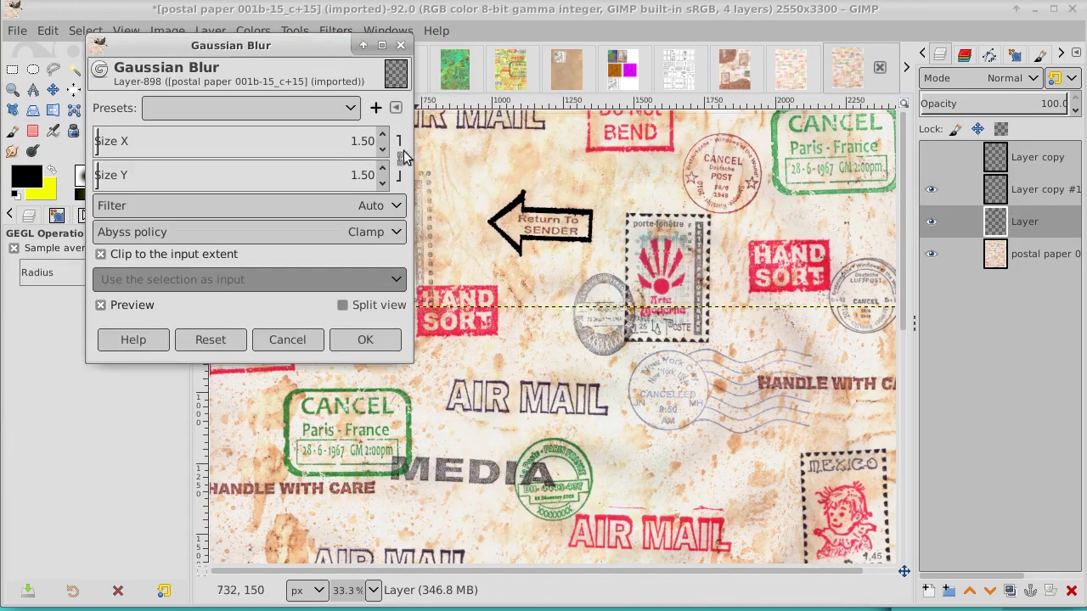
{"action": "left_click", "coordinate": [383, 136]}
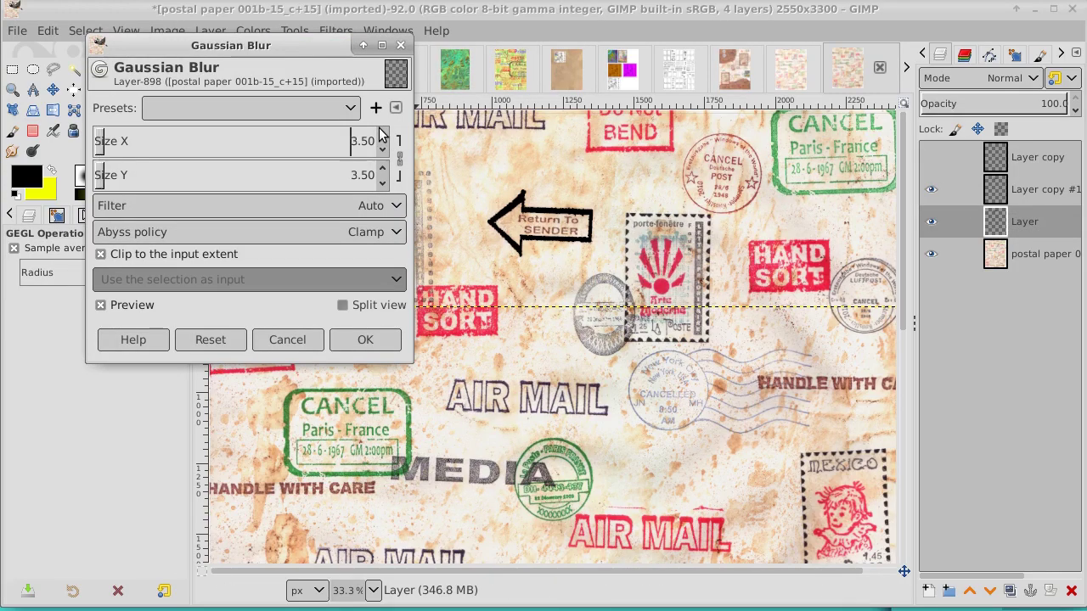
{"action": "left_click", "coordinate": [381, 134]}
{"action": "left_click", "coordinate": [369, 339]}
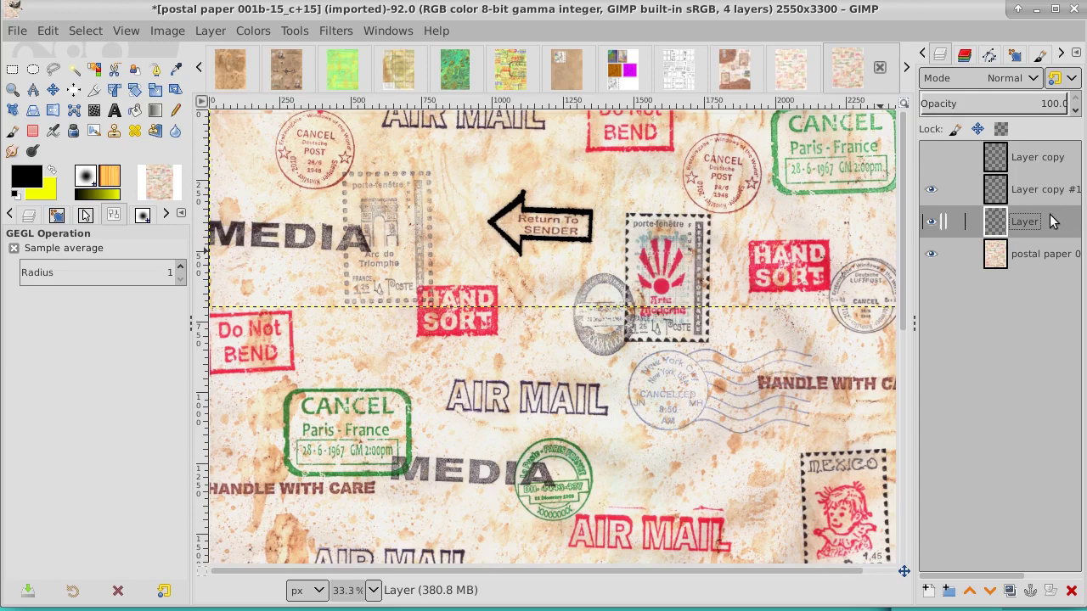
Step: Hide Layer, fuzzy-select the black arrow outline on Layer copy #1, then hide that copy
{"action": "left_click", "coordinate": [53, 90]}
{"action": "left_click", "coordinate": [510, 217]}
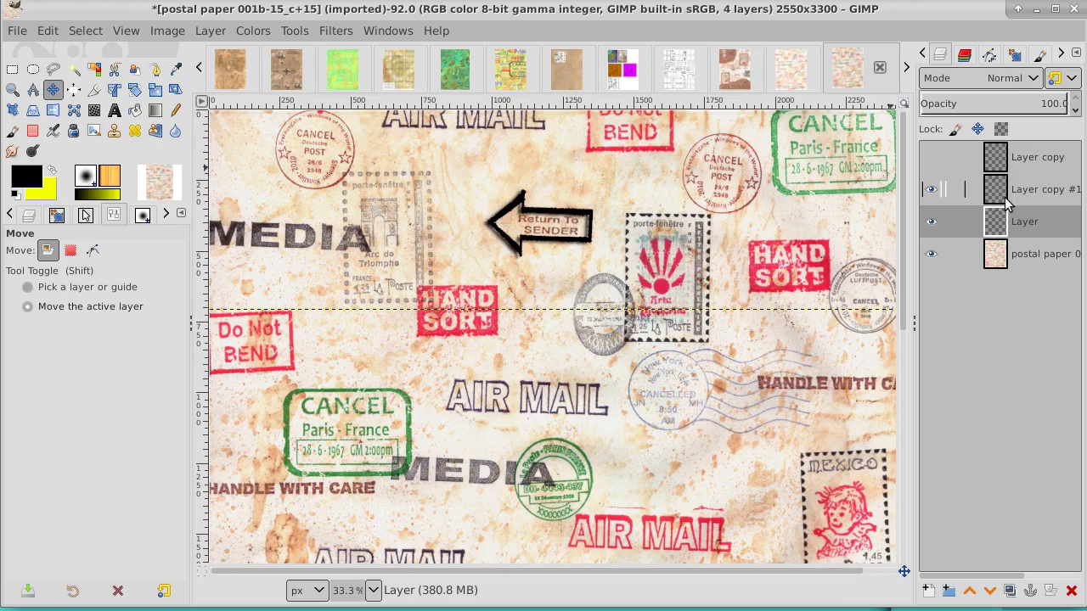
{"action": "left_click", "coordinate": [929, 222]}
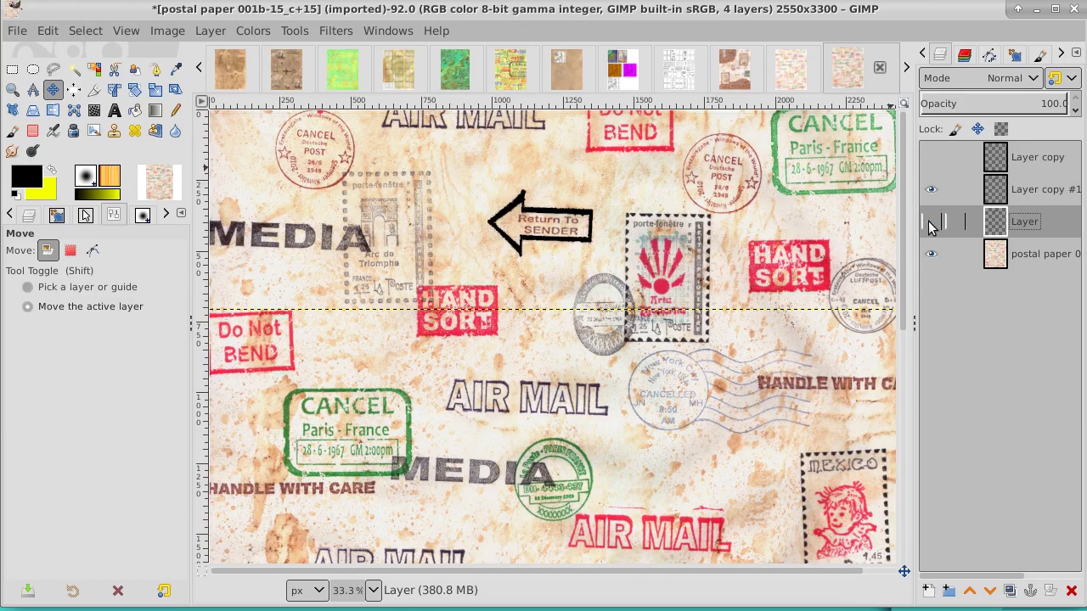
{"action": "left_click", "coordinate": [929, 189]}
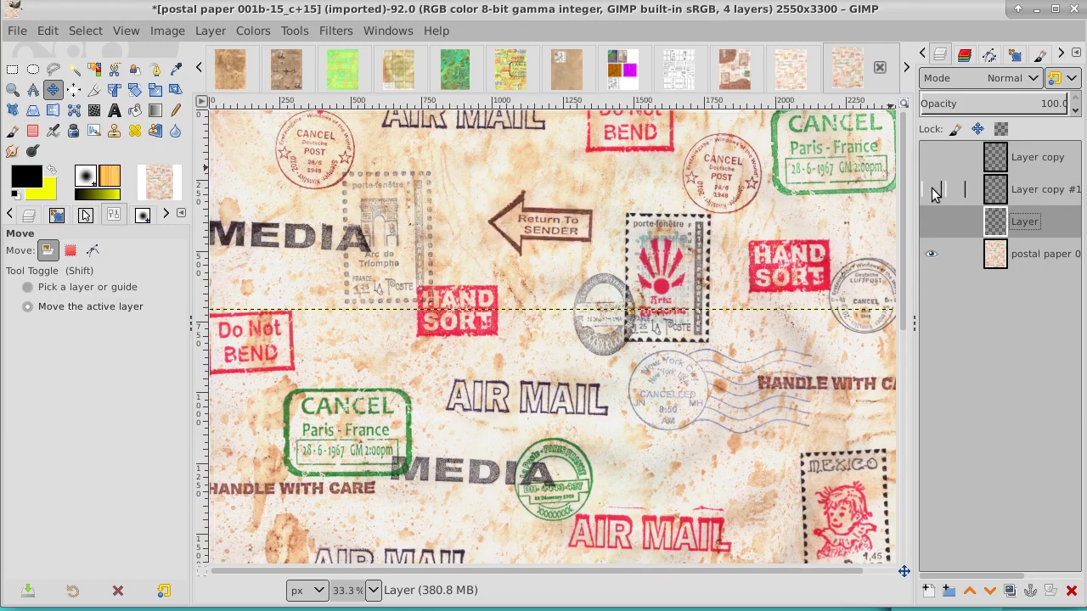
{"action": "left_click", "coordinate": [1037, 181]}
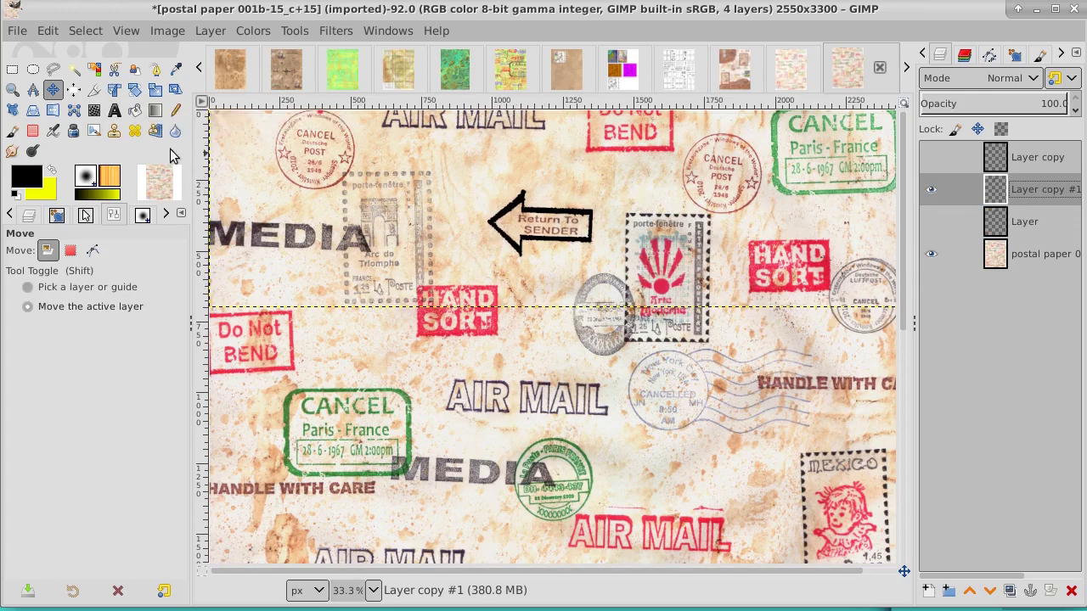
{"action": "left_click", "coordinate": [75, 72]}
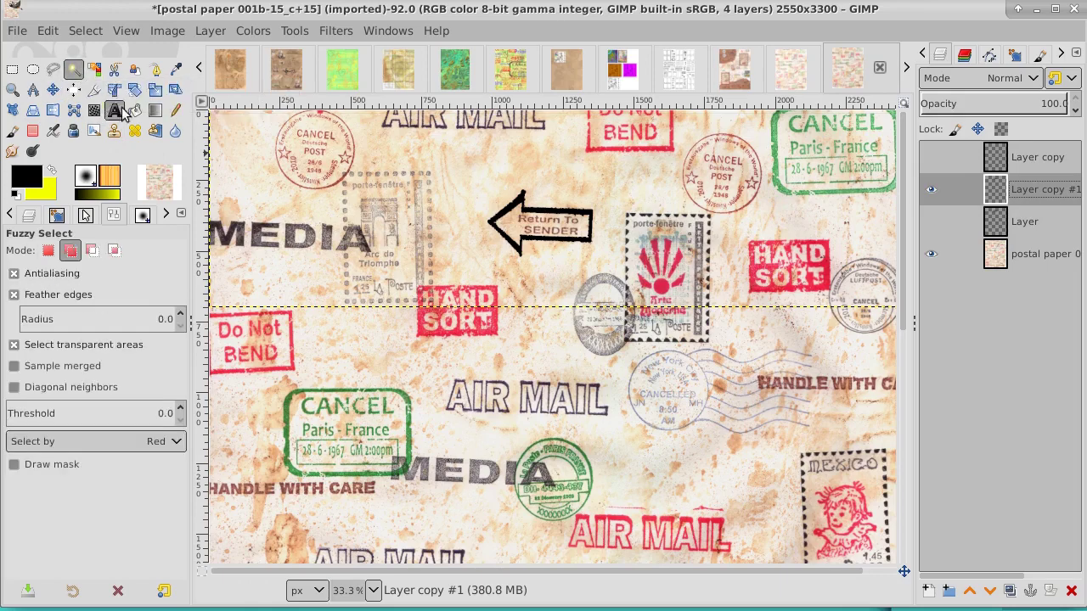
{"action": "left_click", "coordinate": [562, 235], "text": "shift"}
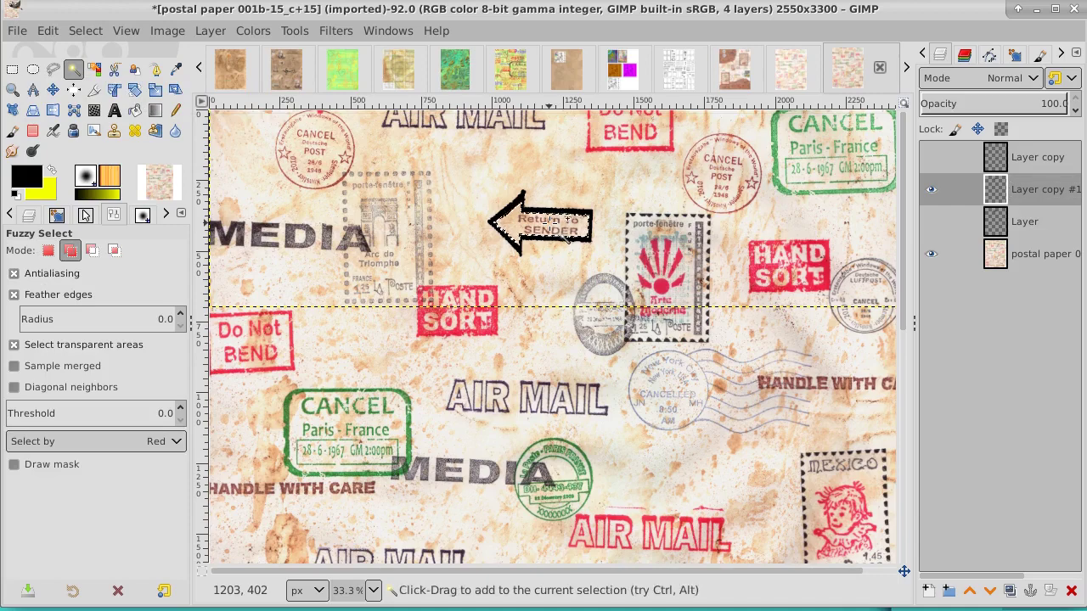
{"action": "left_click", "coordinate": [930, 191]}
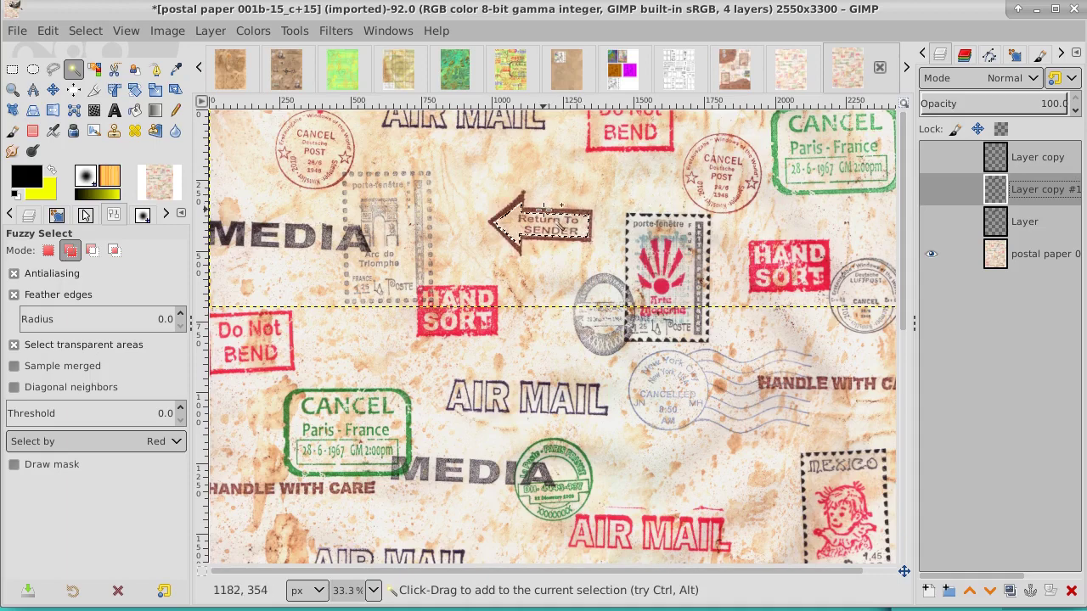
Step: Show and activate Layer again, then clear the arrow selections with Select > None
{"action": "left_click_drag", "start_coordinate": [544, 209], "coordinate": [545, 213]}
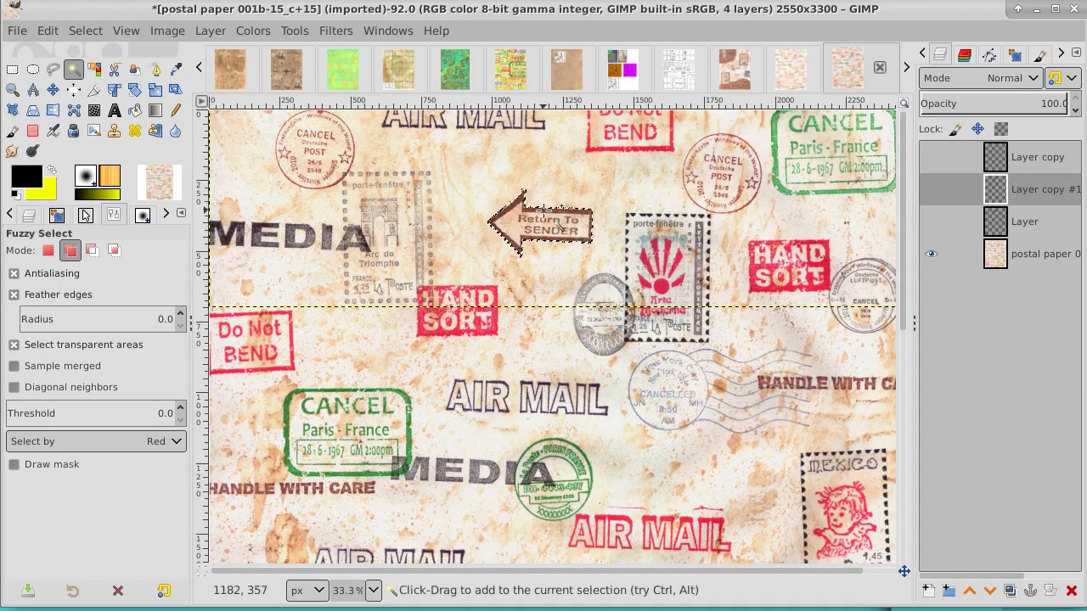
{"action": "left_click", "coordinate": [931, 223]}
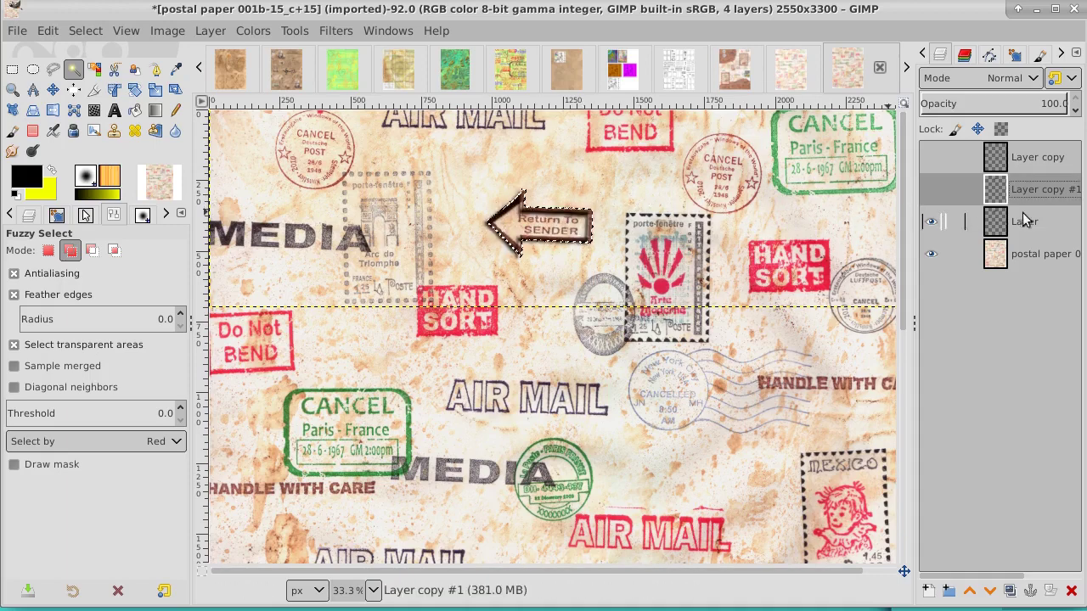
{"action": "left_click", "coordinate": [1034, 221]}
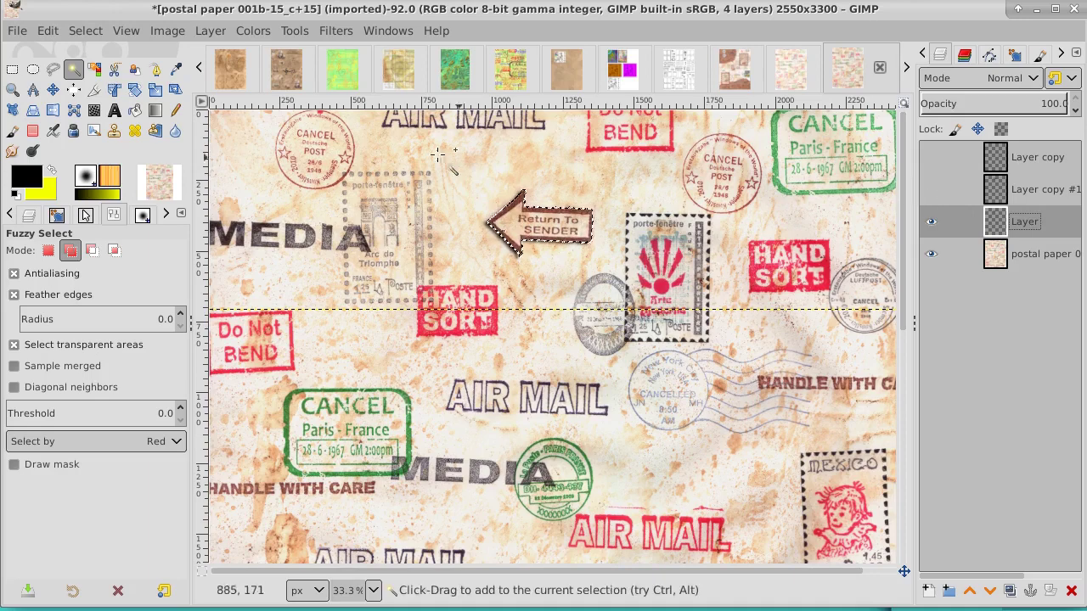
{"action": "left_click", "coordinate": [90, 33]}
{"action": "left_click", "coordinate": [94, 76]}
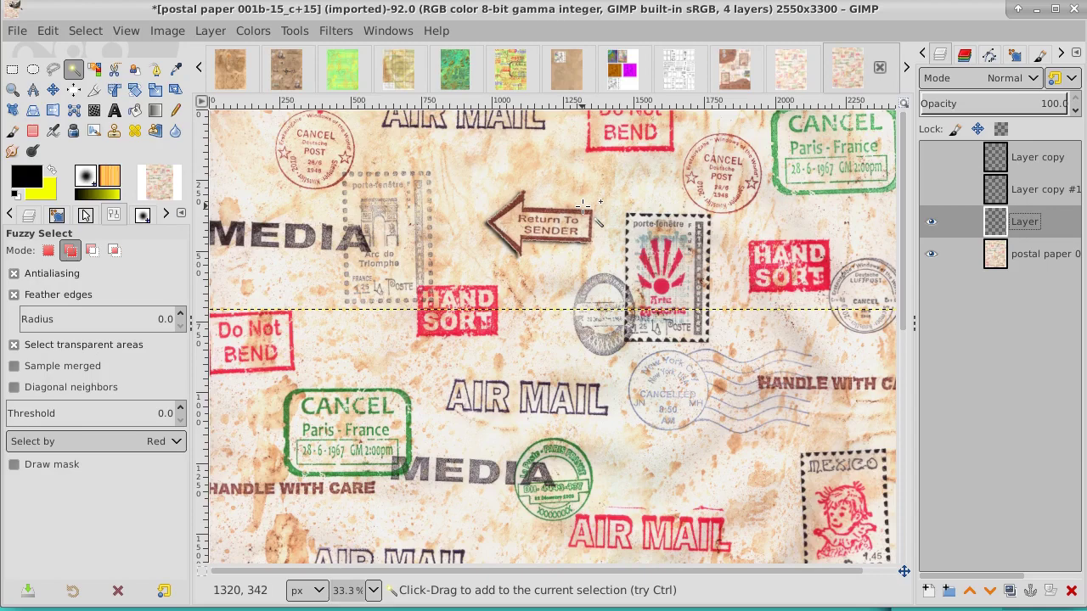
{"action": "left_click", "coordinate": [537, 228]}
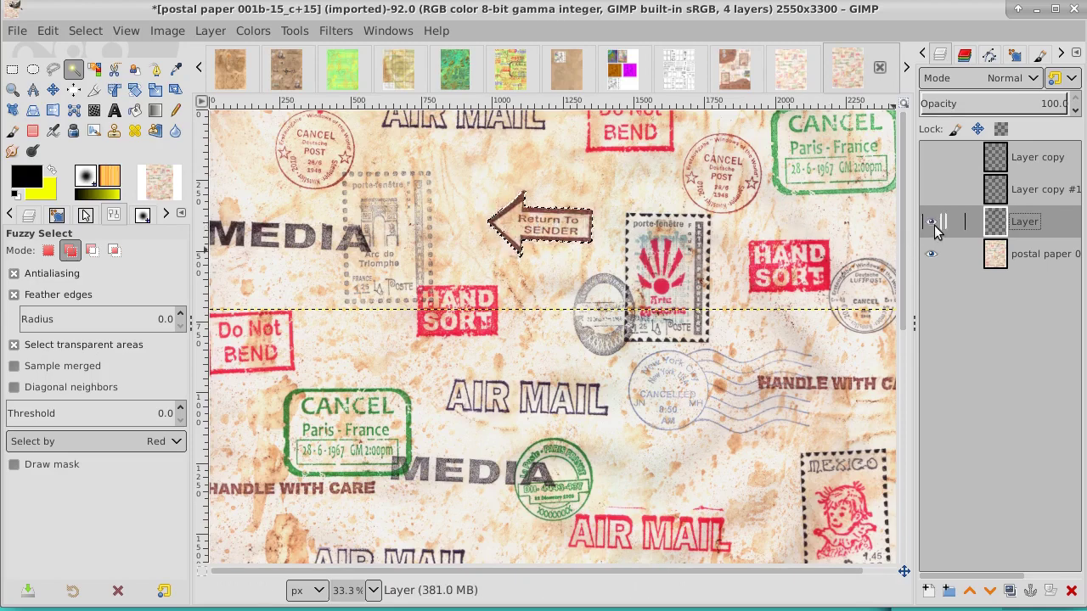
{"action": "left_click", "coordinate": [85, 31]}
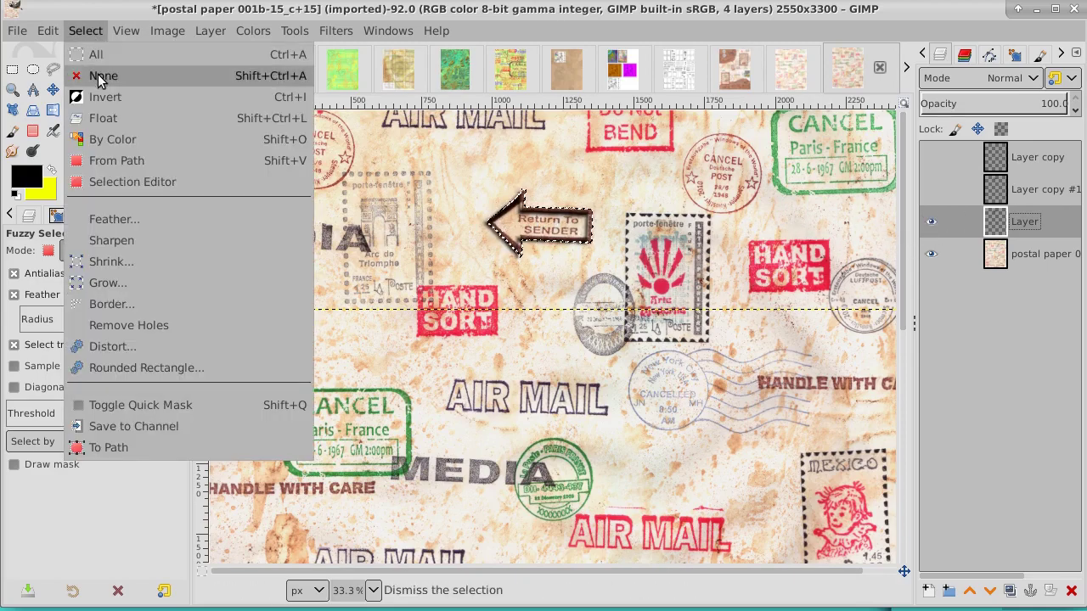
{"action": "left_click", "coordinate": [100, 73]}
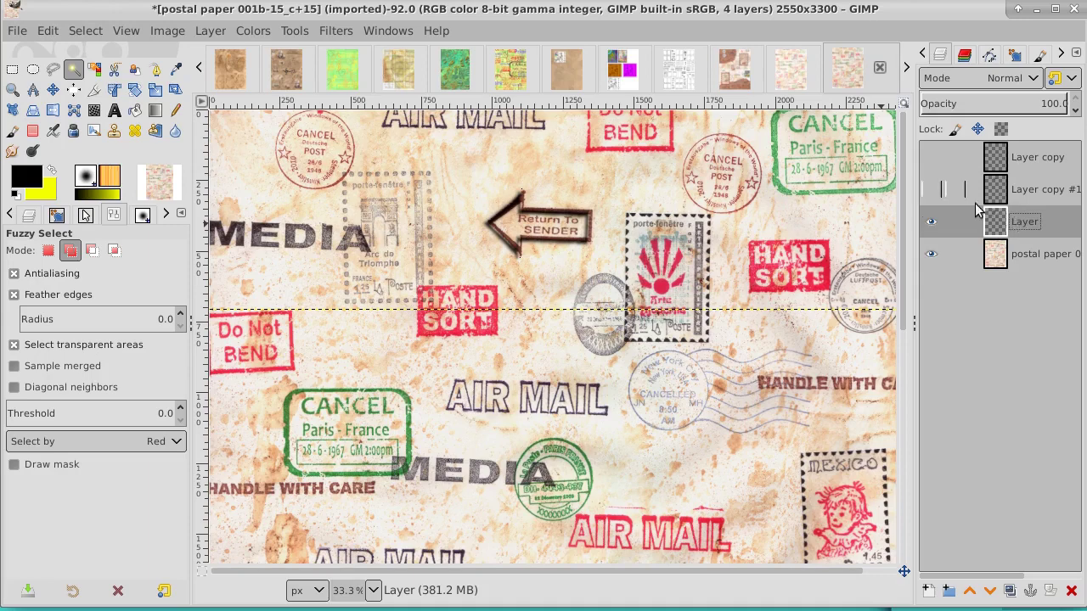
Step: Hide the postal paper layer and fuzzy-select the inside of the arrow
{"action": "left_click", "coordinate": [927, 262]}
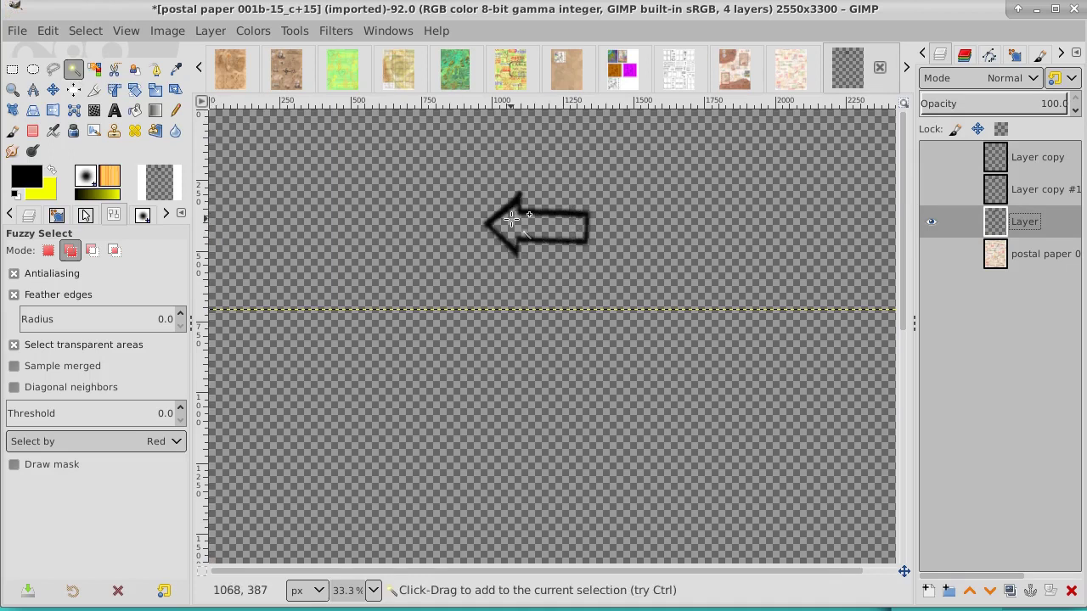
{"action": "mouse_move", "coordinate": [509, 219]}
{"action": "left_mouse_down"}
{"action": "mouse_move", "coordinate": [580, 234]}
{"action": "mouse_move", "coordinate": [603, 213]}
{"action": "left_mouse_up"}
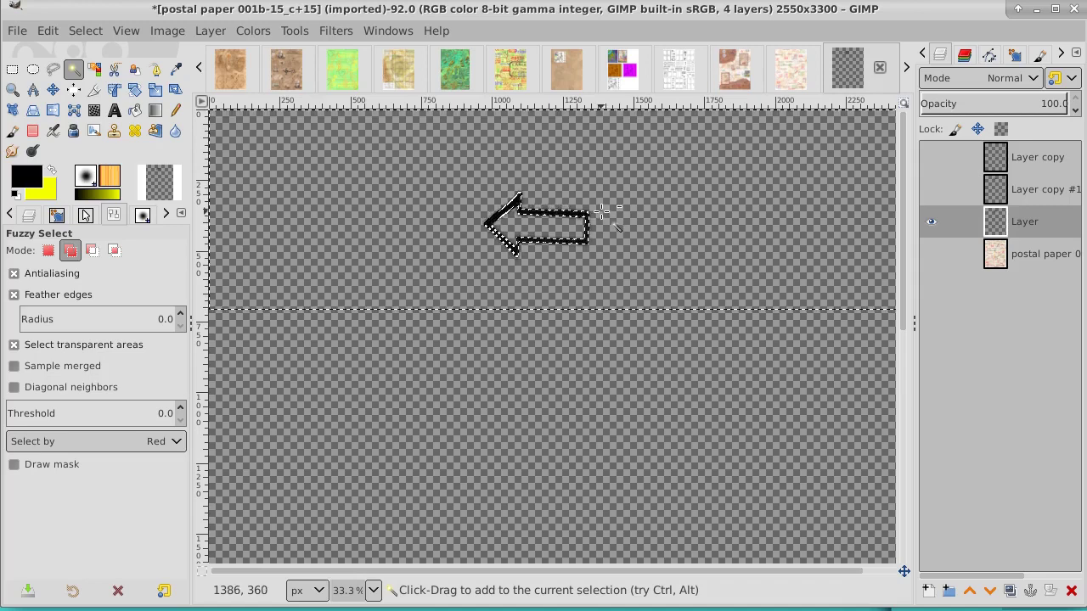
{"action": "key", "text": "ctrl+shift+a"}
{"action": "left_click_drag", "start_coordinate": [513, 221], "coordinate": [565, 228]}
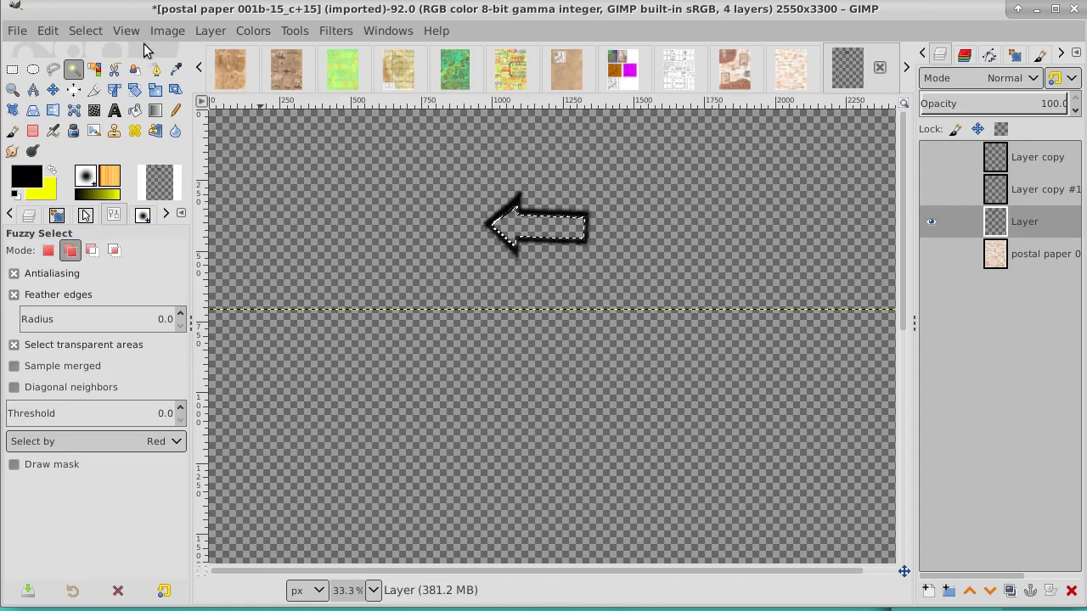
Step: Grow the arrow selection by 4 px, then by another 2 px
{"action": "left_click", "coordinate": [86, 30]}
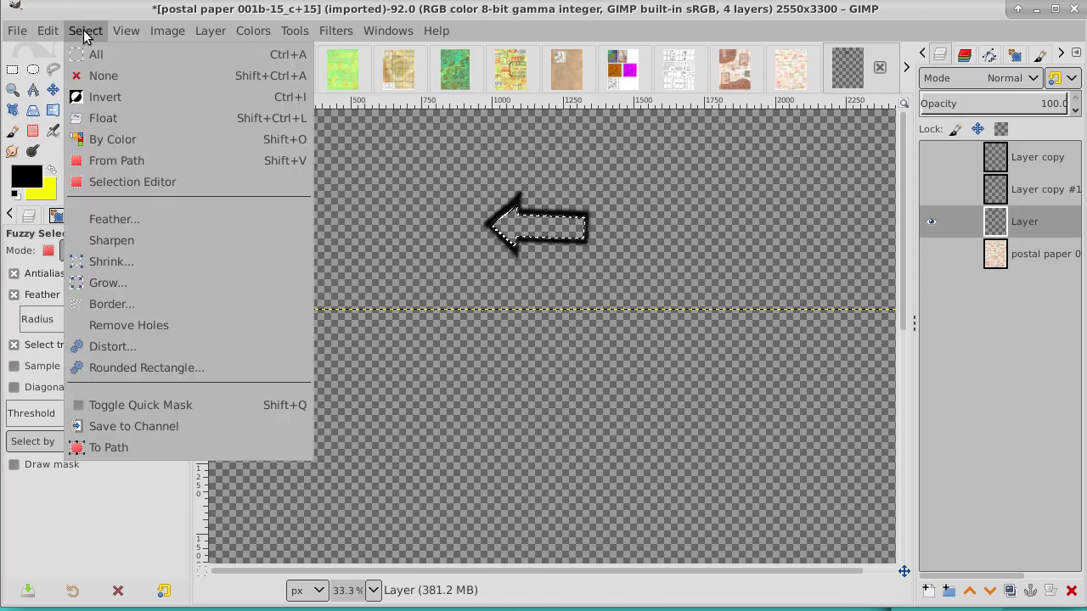
{"action": "left_click", "coordinate": [101, 280]}
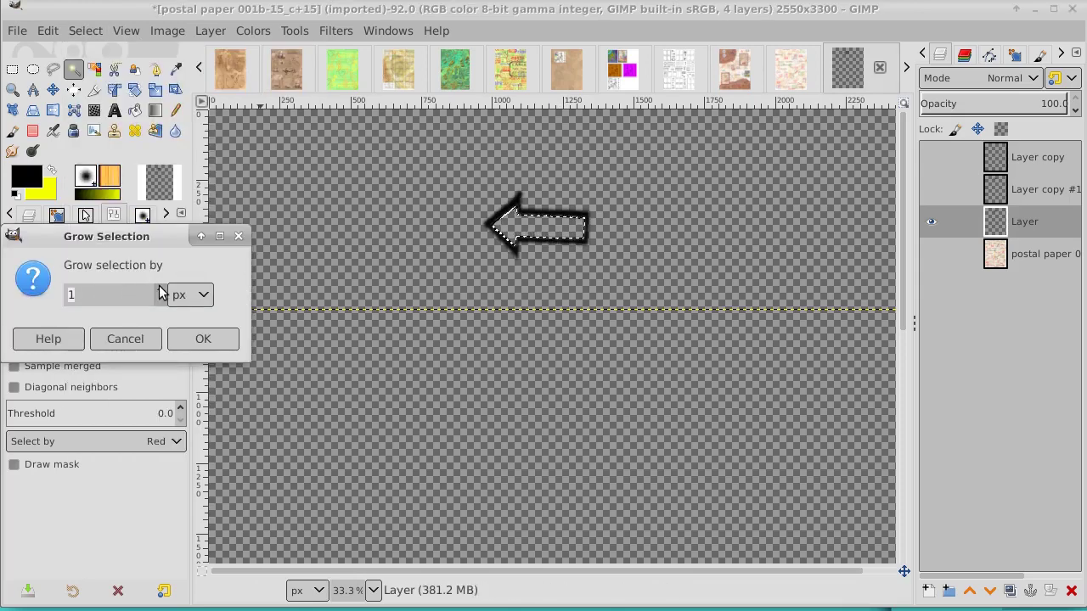
{"action": "left_click", "coordinate": [202, 339]}
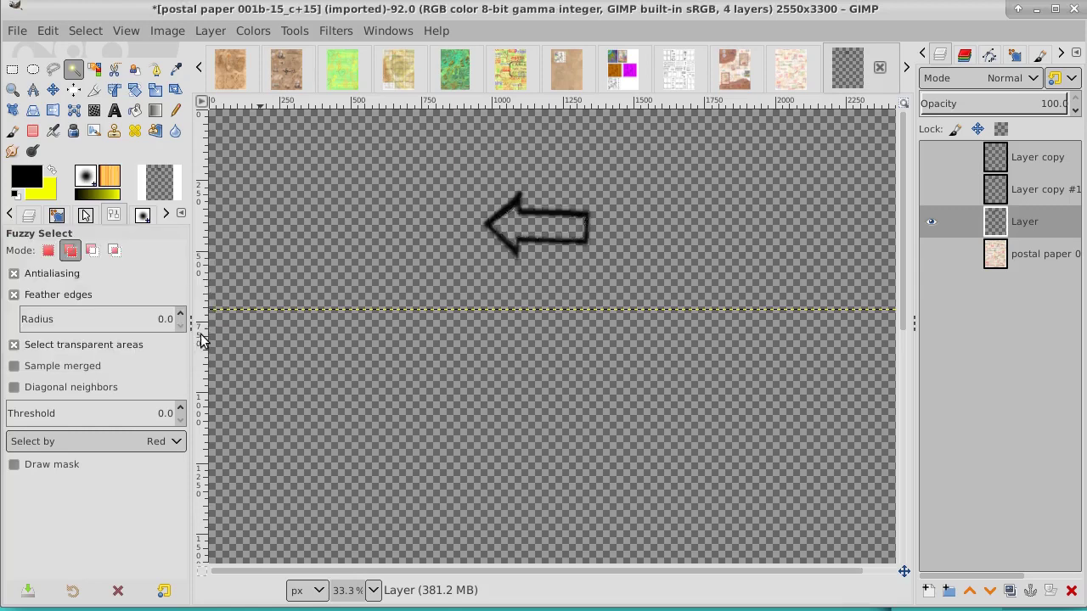
{"action": "left_click", "coordinate": [95, 32]}
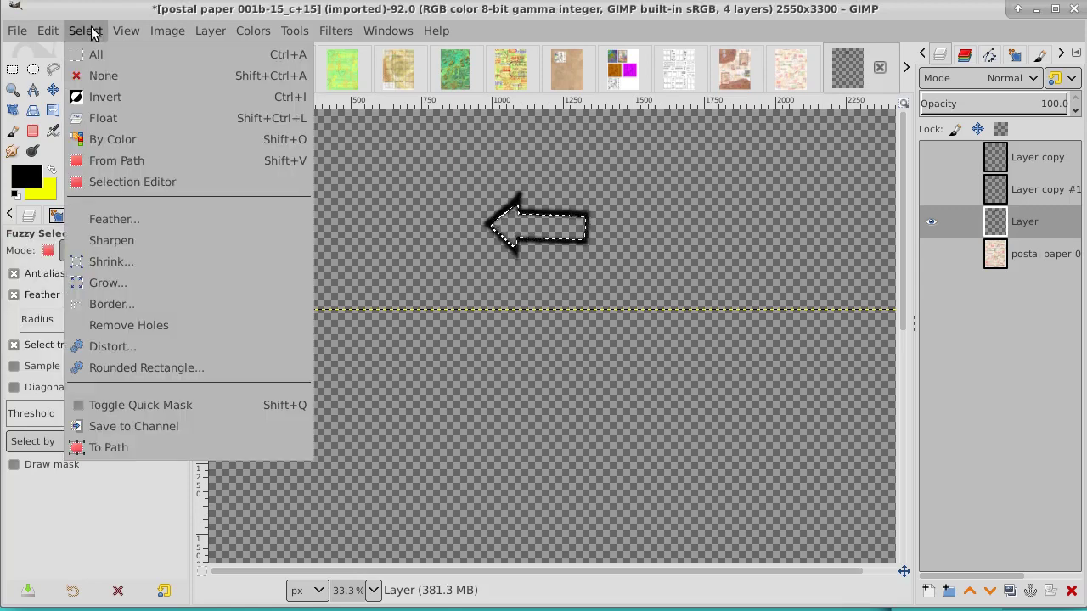
{"action": "left_click", "coordinate": [108, 280]}
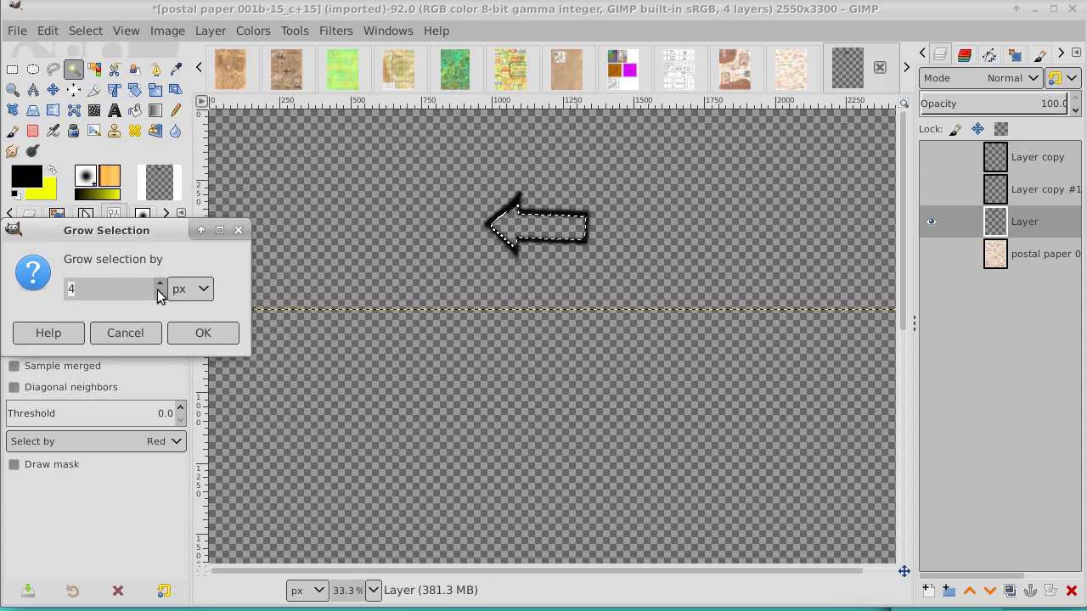
{"action": "left_click", "coordinate": [157, 293]}
{"action": "left_click", "coordinate": [202, 333]}
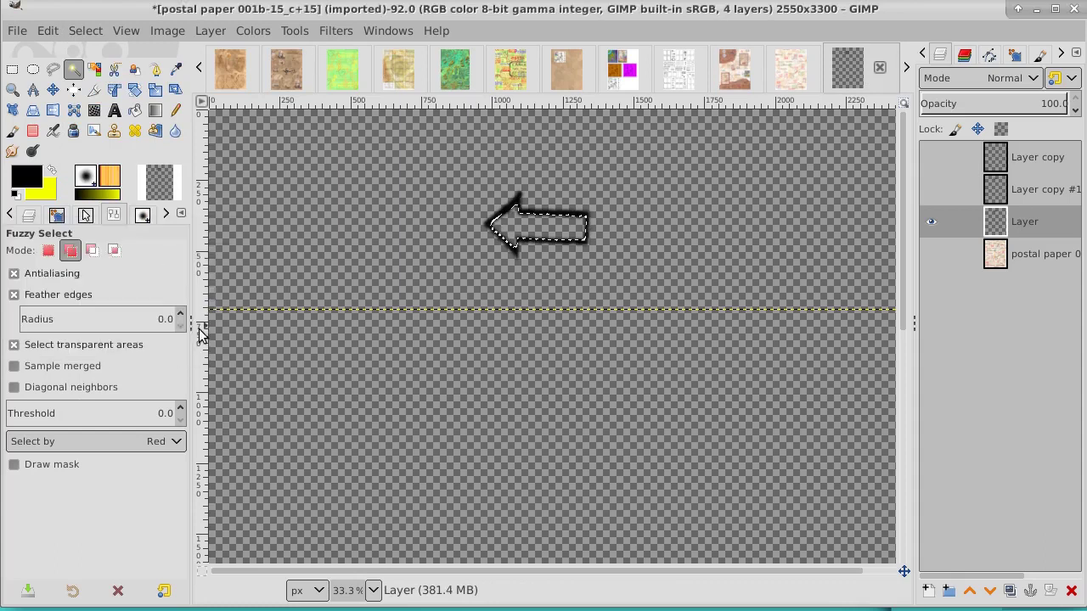
Step: Pencil the selected arrow solid black, deselect, and show the postal paper layer again
{"action": "left_click", "coordinate": [177, 110]}
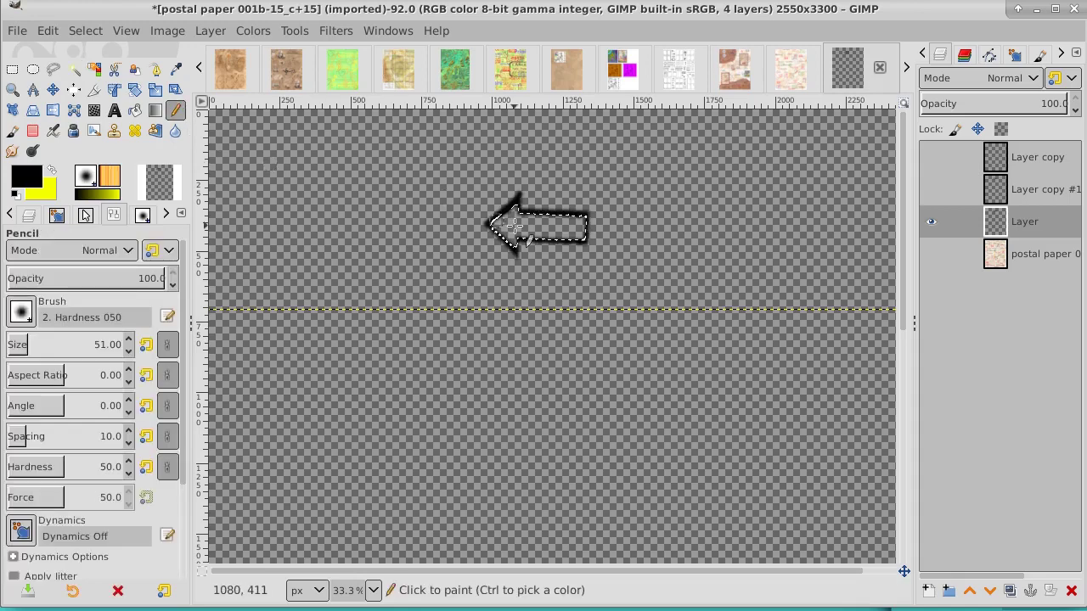
{"action": "mouse_move", "coordinate": [514, 226]}
{"action": "left_mouse_down"}
{"action": "mouse_move", "coordinate": [569, 198]}
{"action": "mouse_move", "coordinate": [522, 248]}
{"action": "mouse_move", "coordinate": [571, 244]}
{"action": "mouse_move", "coordinate": [517, 242]}
{"action": "mouse_move", "coordinate": [517, 214]}
{"action": "mouse_move", "coordinate": [589, 225]}
{"action": "mouse_move", "coordinate": [506, 217]}
{"action": "left_mouse_up"}
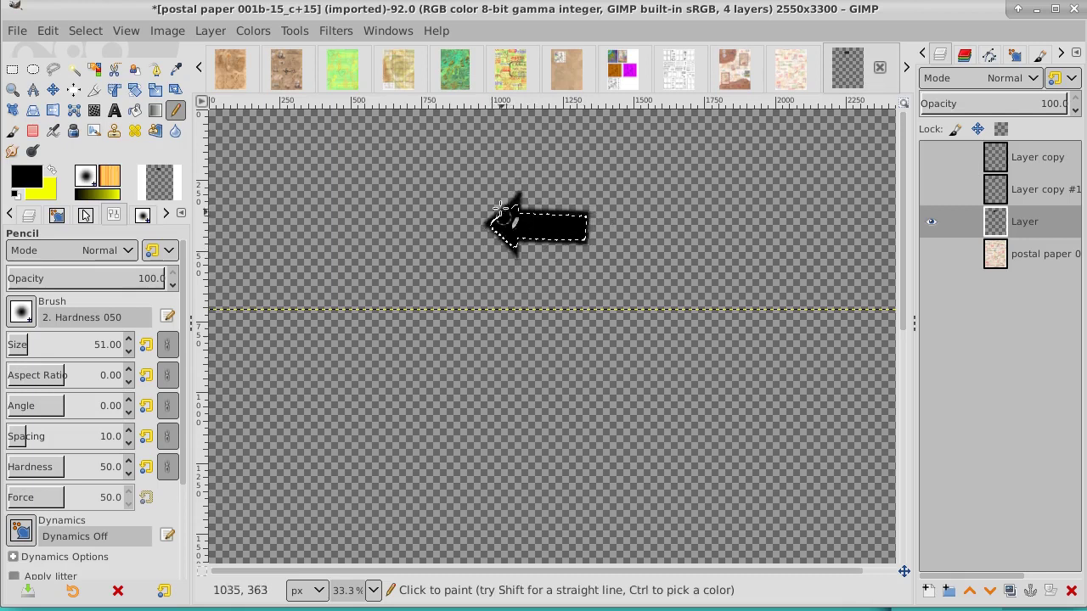
{"action": "left_click", "coordinate": [86, 31]}
{"action": "left_click", "coordinate": [98, 76]}
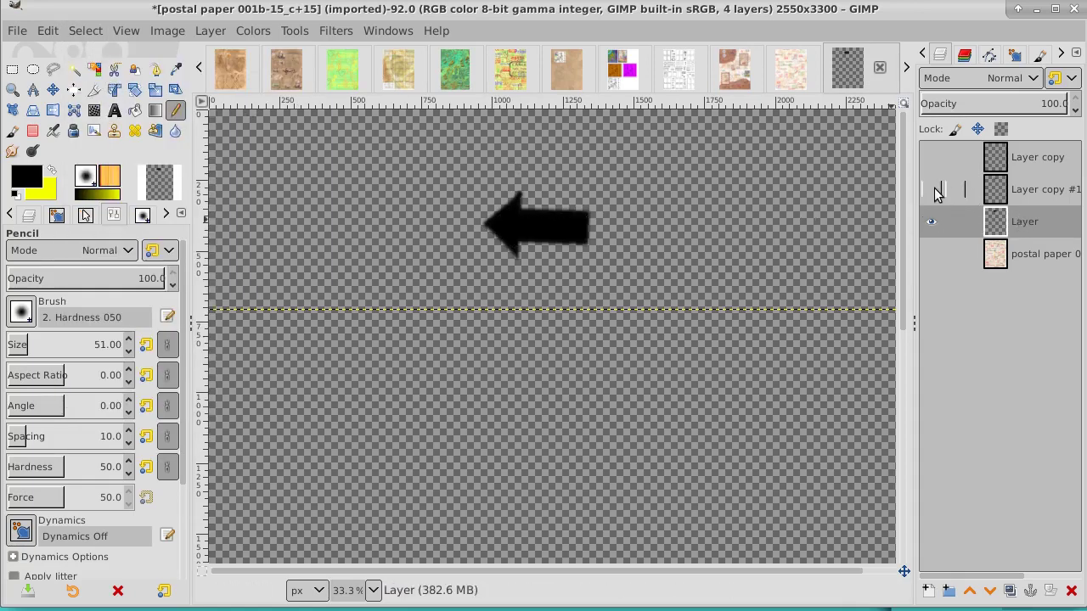
{"action": "left_click", "coordinate": [930, 255]}
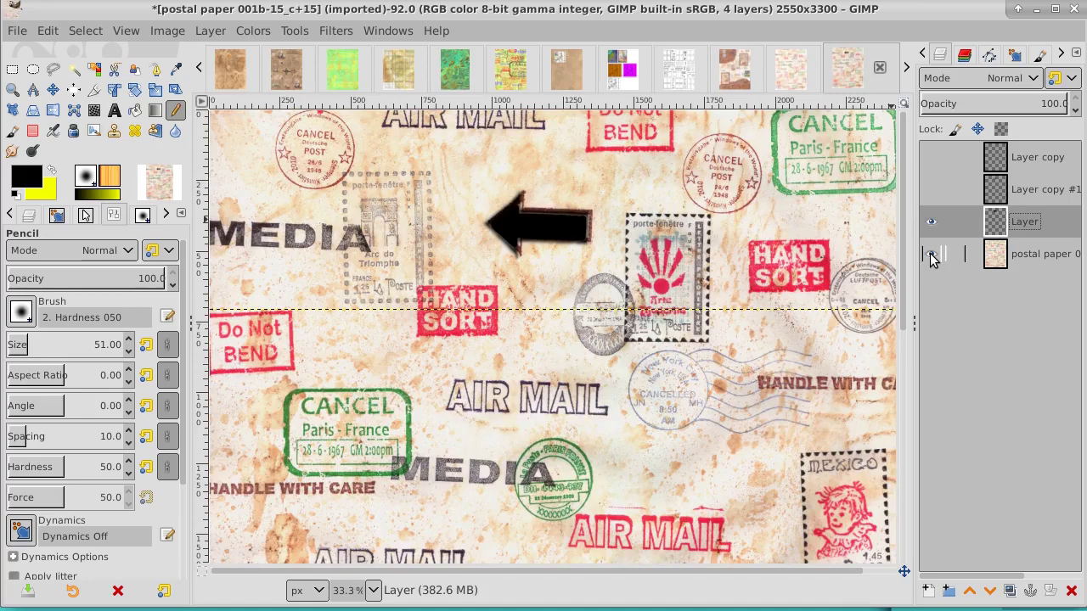
Step: Offset the black arrow layer by −21, 12 px, then make Layer copy #1 visible and active
{"action": "left_click", "coordinate": [937, 189]}
{"action": "left_click", "coordinate": [938, 190]}
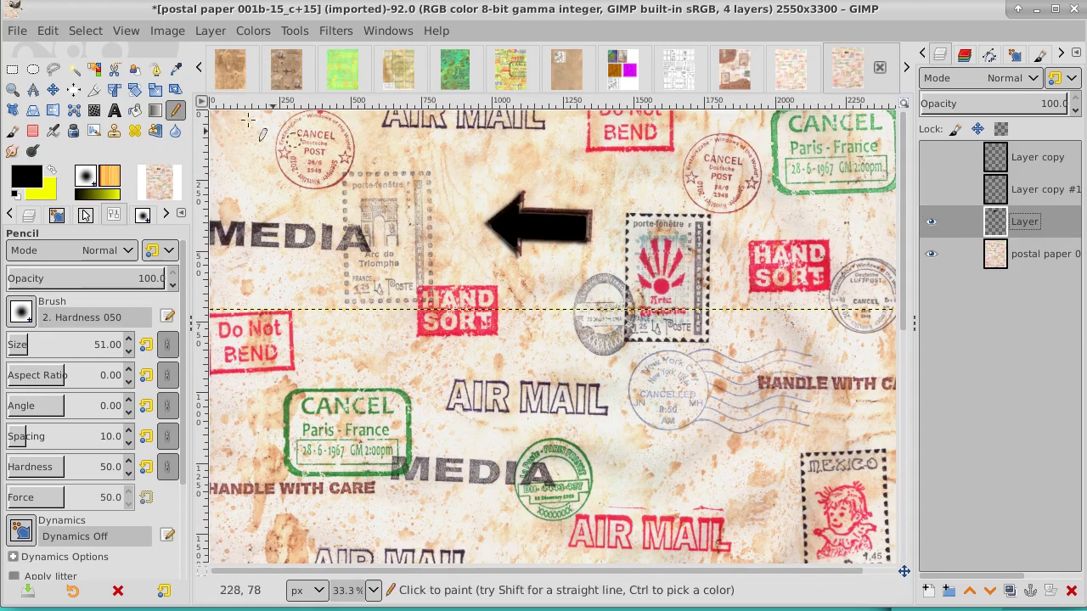
{"action": "left_click", "coordinate": [53, 89]}
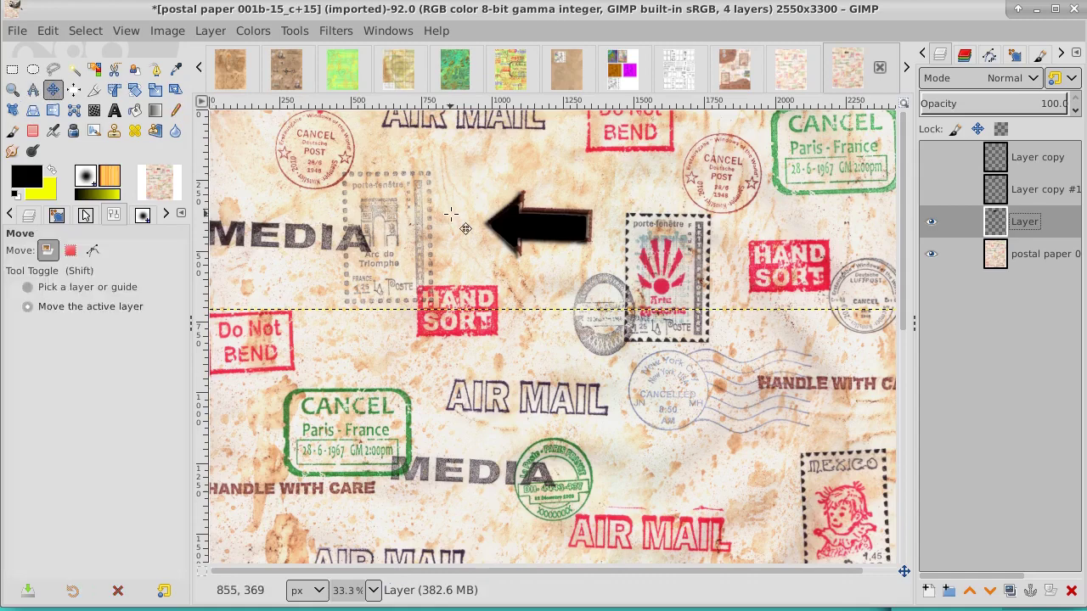
{"action": "left_click_drag", "start_coordinate": [466, 229], "coordinate": [463, 231]}
{"action": "key", "text": "Left"}
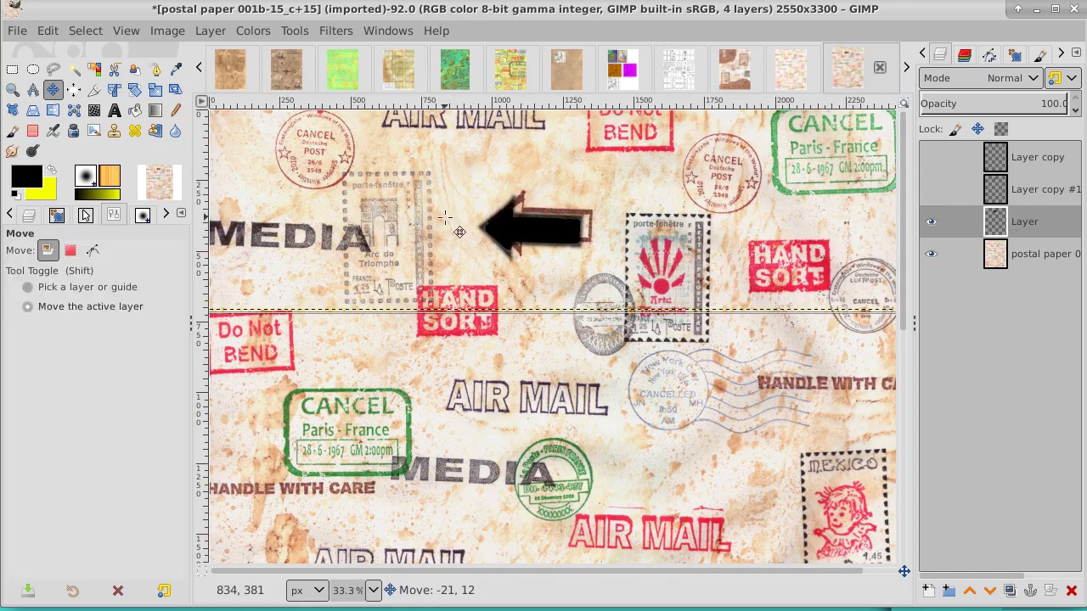
{"action": "left_click_drag", "start_coordinate": [458, 232], "coordinate": [459, 233]}
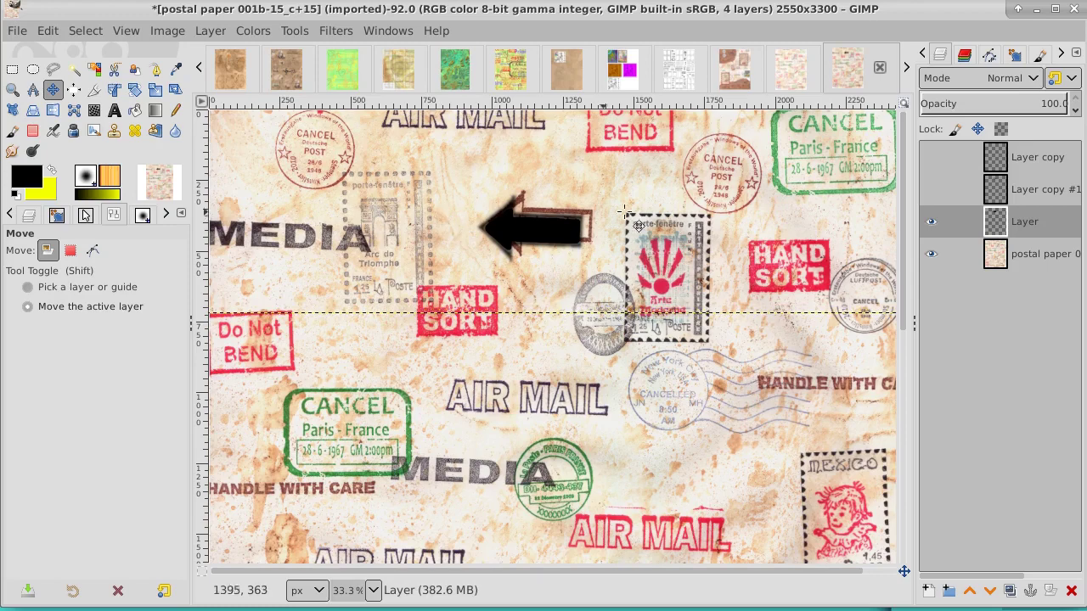
{"action": "left_click", "coordinate": [931, 190]}
{"action": "left_click", "coordinate": [1041, 187]}
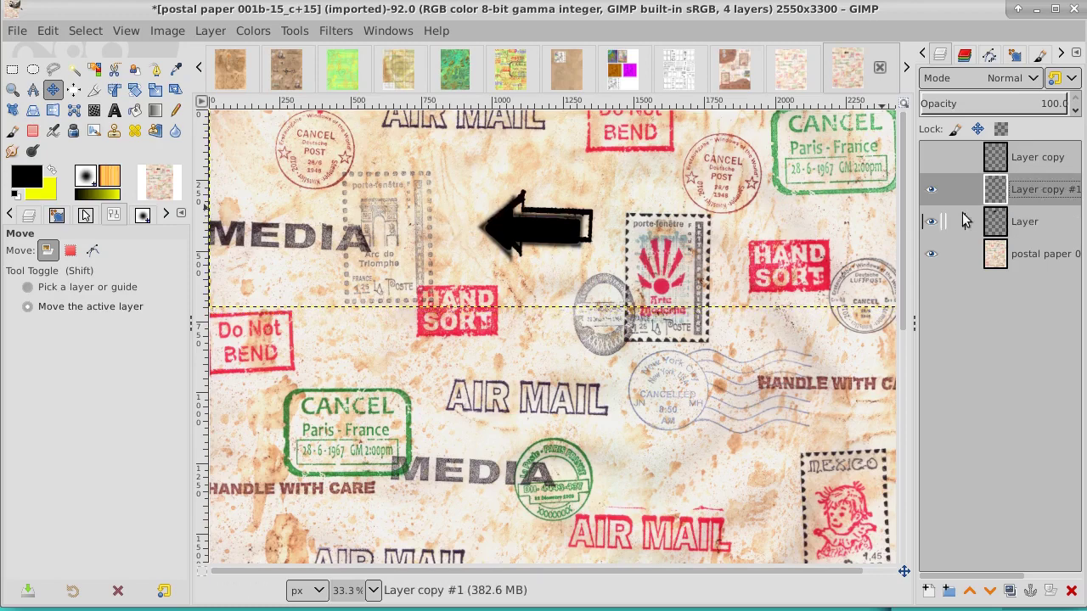
Step: Hide Layer and fuzzy-select the whole arrow outline shape on Layer copy #1
{"action": "left_click", "coordinate": [931, 221]}
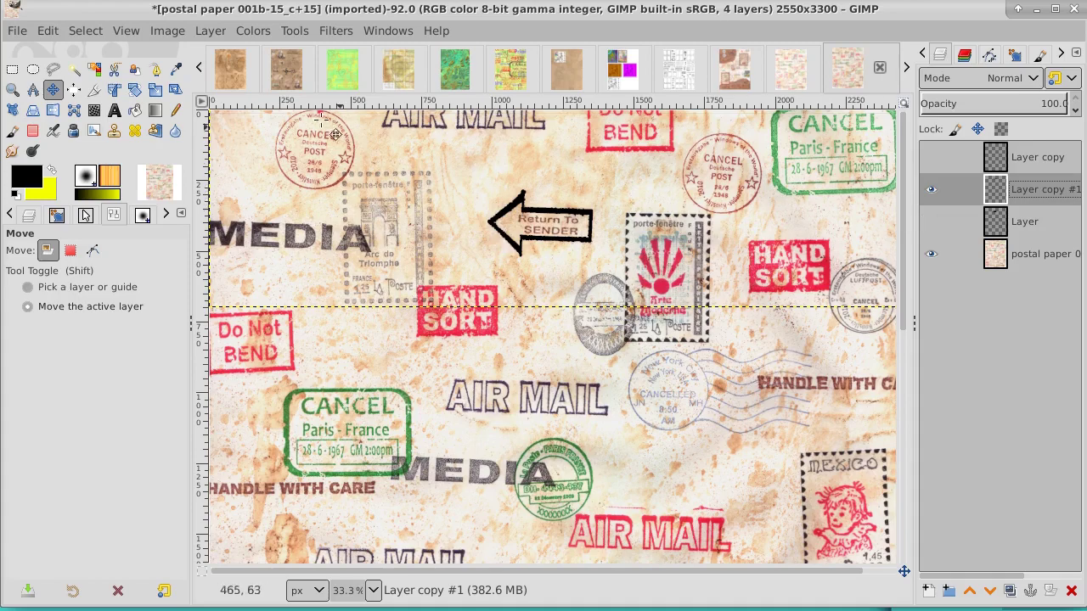
{"action": "left_click", "coordinate": [46, 33]}
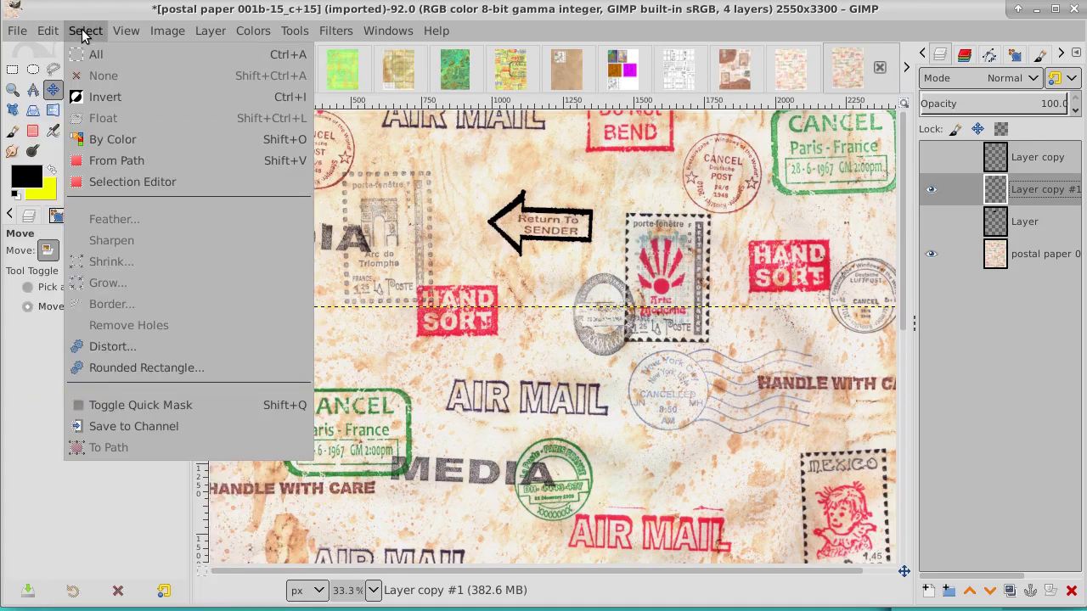
{"action": "left_click", "coordinate": [108, 12]}
{"action": "left_click", "coordinate": [73, 70]}
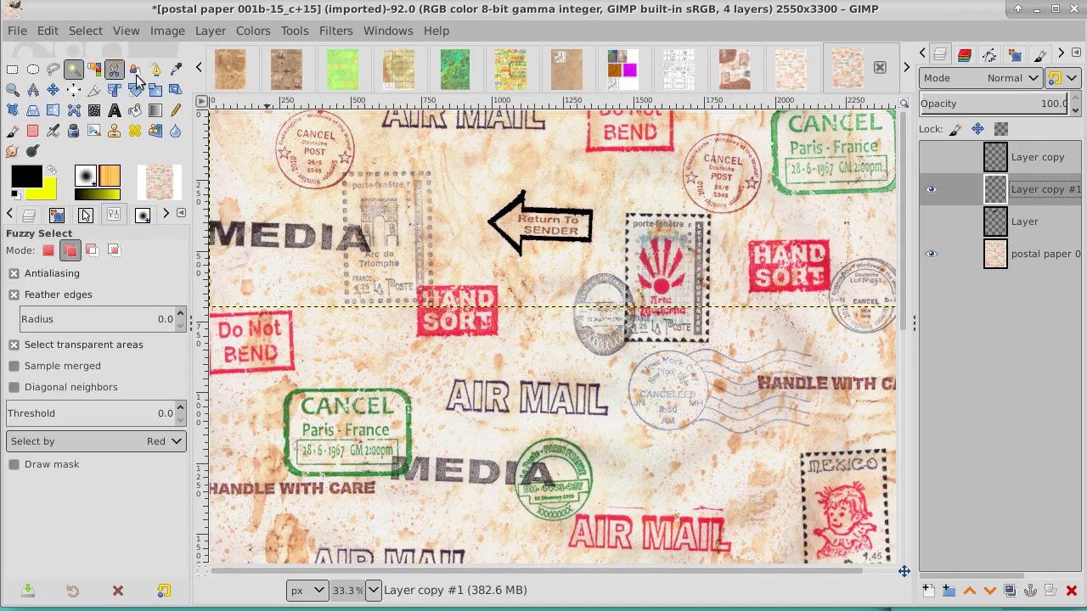
{"action": "left_click", "coordinate": [512, 217]}
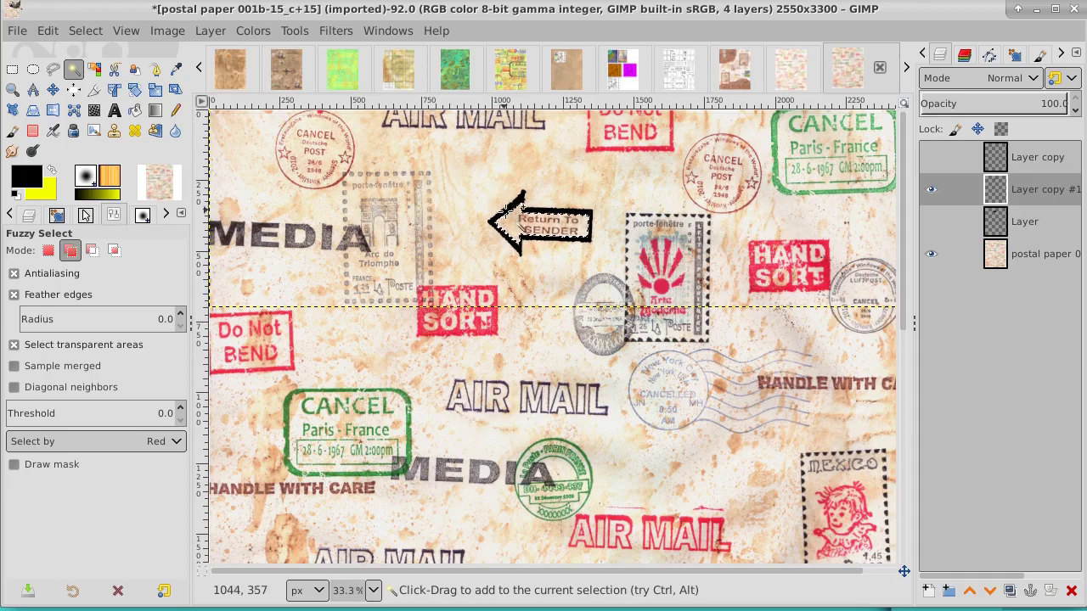
{"action": "left_click", "coordinate": [513, 213]}
{"action": "left_click_drag", "start_coordinate": [509, 212], "coordinate": [518, 244]}
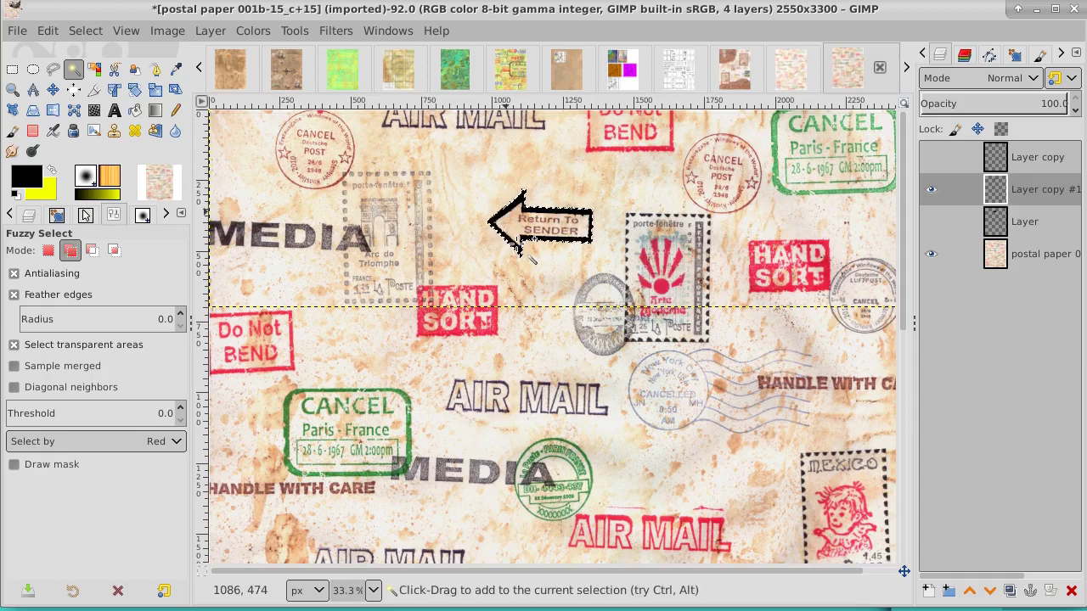
Step: Show Layer again and make Layer copy the active layer
{"action": "left_click", "coordinate": [932, 222]}
{"action": "left_click", "coordinate": [1028, 223]}
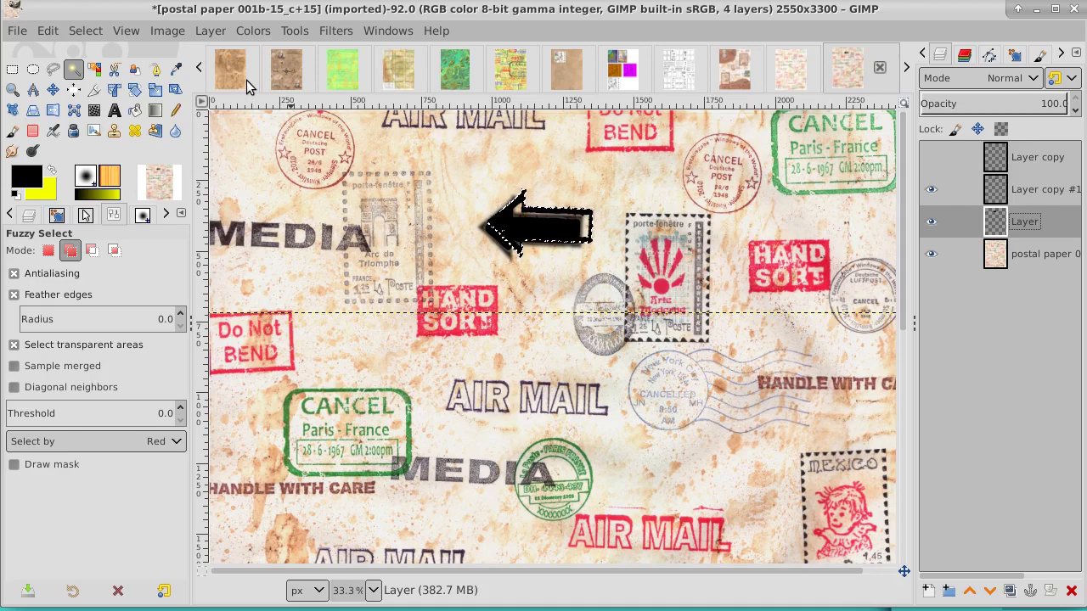
{"action": "left_click", "coordinate": [1033, 154]}
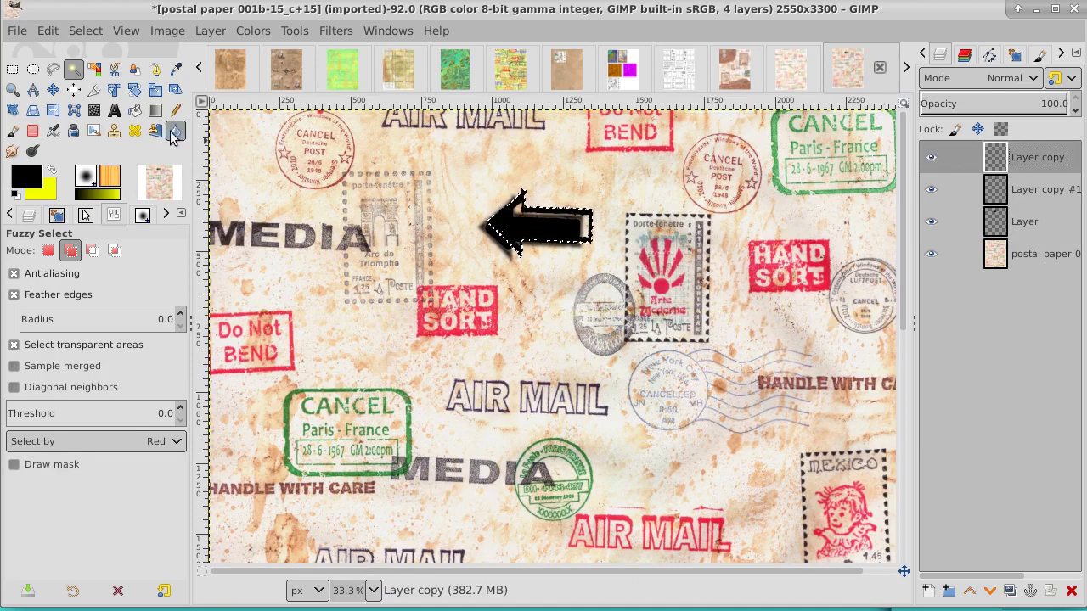
Step: Bucket-fill the selected arrow solid black on Layer copy and hide Layer copy #1
{"action": "left_click", "coordinate": [135, 112]}
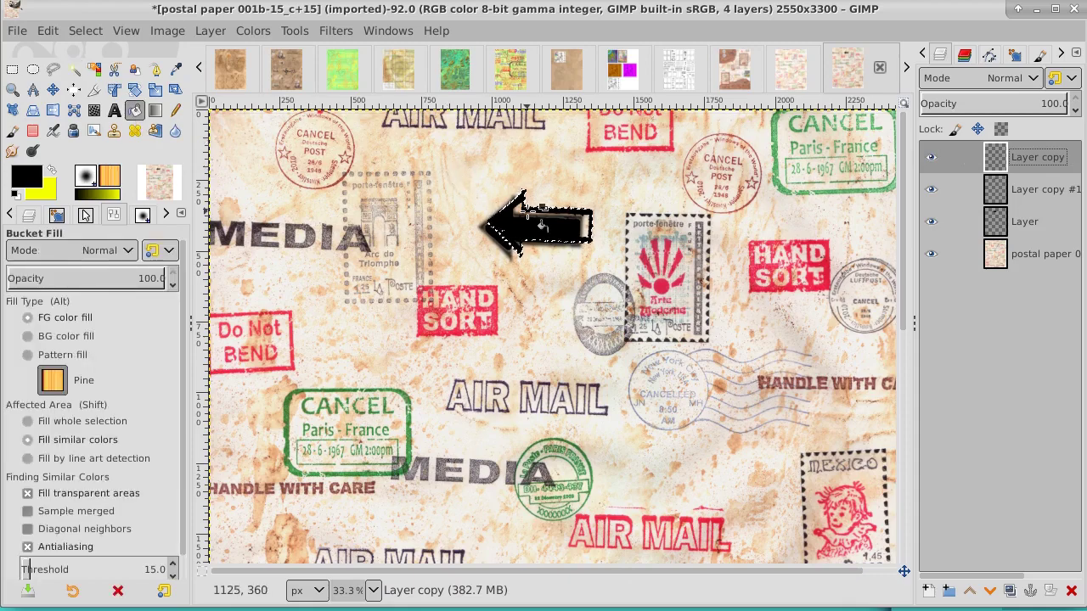
{"action": "left_click", "coordinate": [566, 224]}
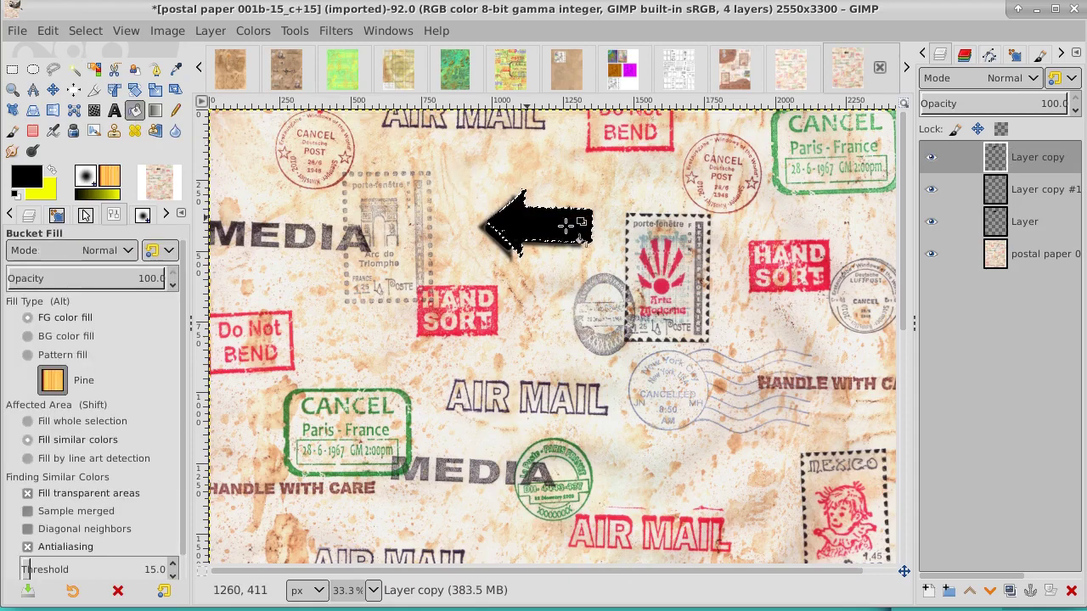
{"action": "left_click", "coordinate": [932, 193]}
{"action": "left_click", "coordinate": [931, 222]}
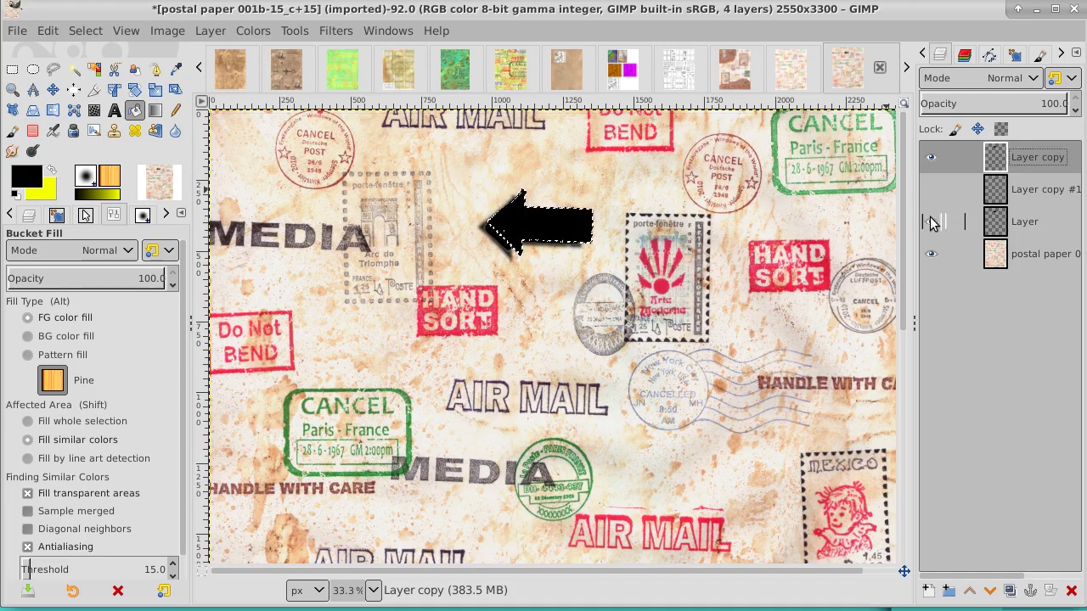
{"action": "left_click", "coordinate": [931, 222]}
Step: Clear the selection with Select > None and make Layer active
{"action": "left_click", "coordinate": [95, 33]}
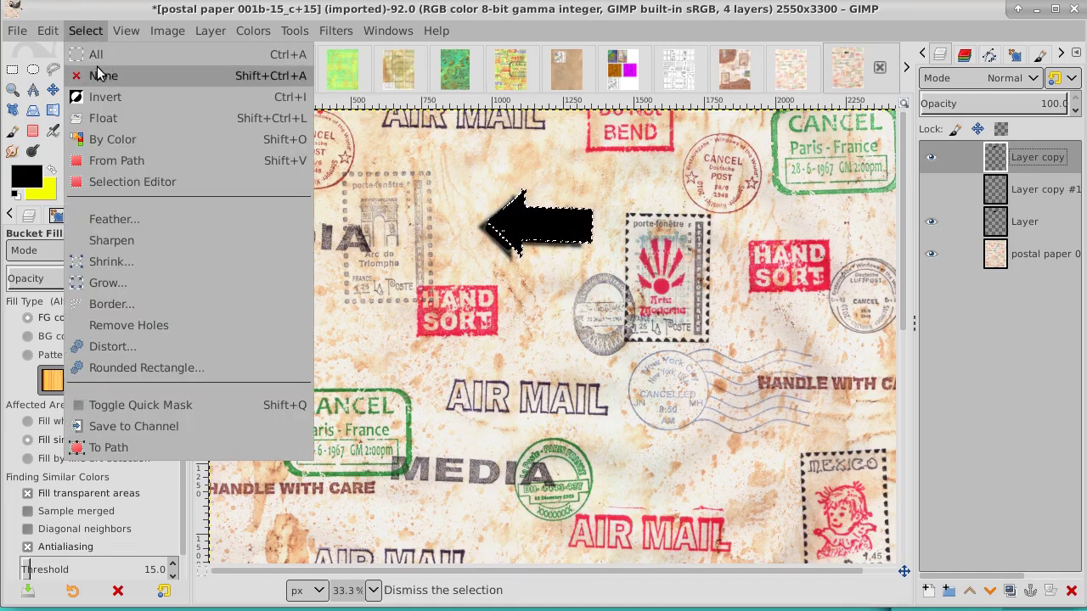
{"action": "left_click", "coordinate": [97, 78]}
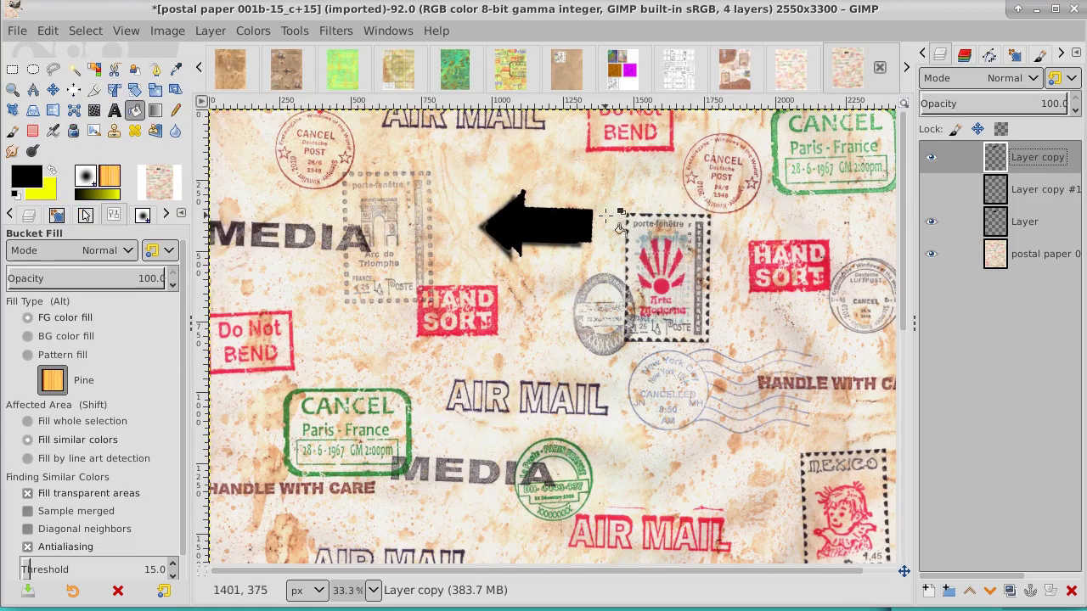
{"action": "left_click", "coordinate": [1075, 223]}
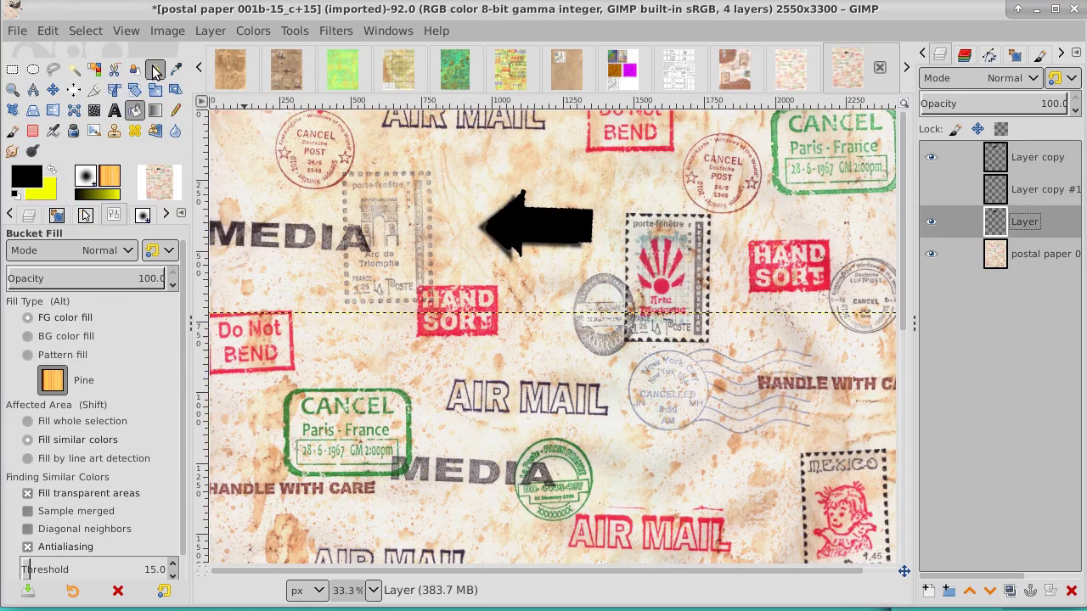
Step: Move Layer down-left as a shadow offset and set its opacity to 75.8
{"action": "left_click", "coordinate": [53, 89]}
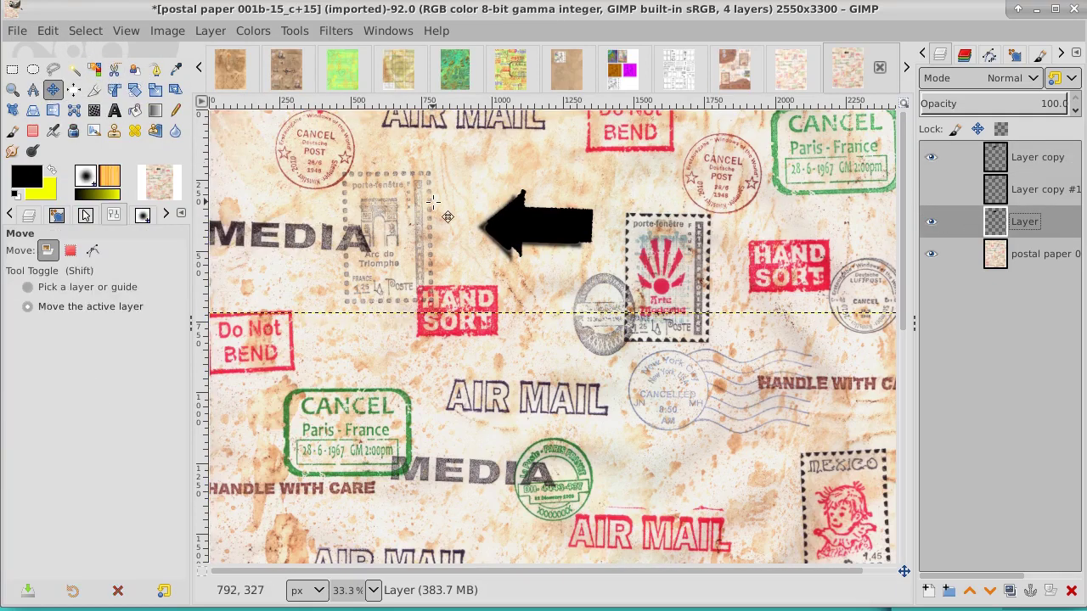
{"action": "left_click_drag", "start_coordinate": [431, 203], "coordinate": [420, 210]}
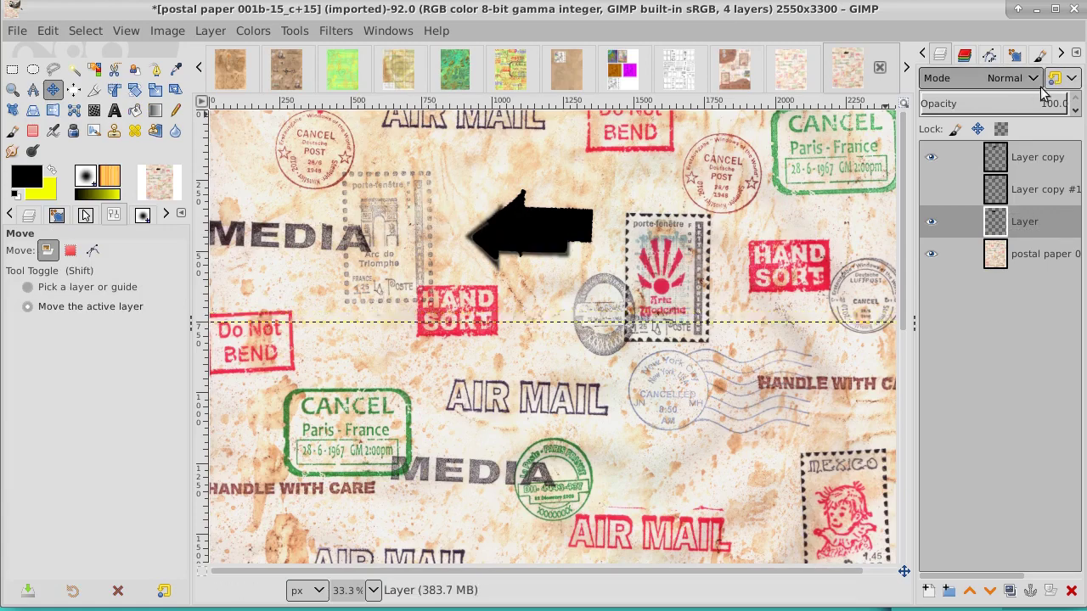
{"action": "left_click", "coordinate": [1022, 106]}
{"action": "left_click_drag", "start_coordinate": [1021, 106], "coordinate": [1031, 104]}
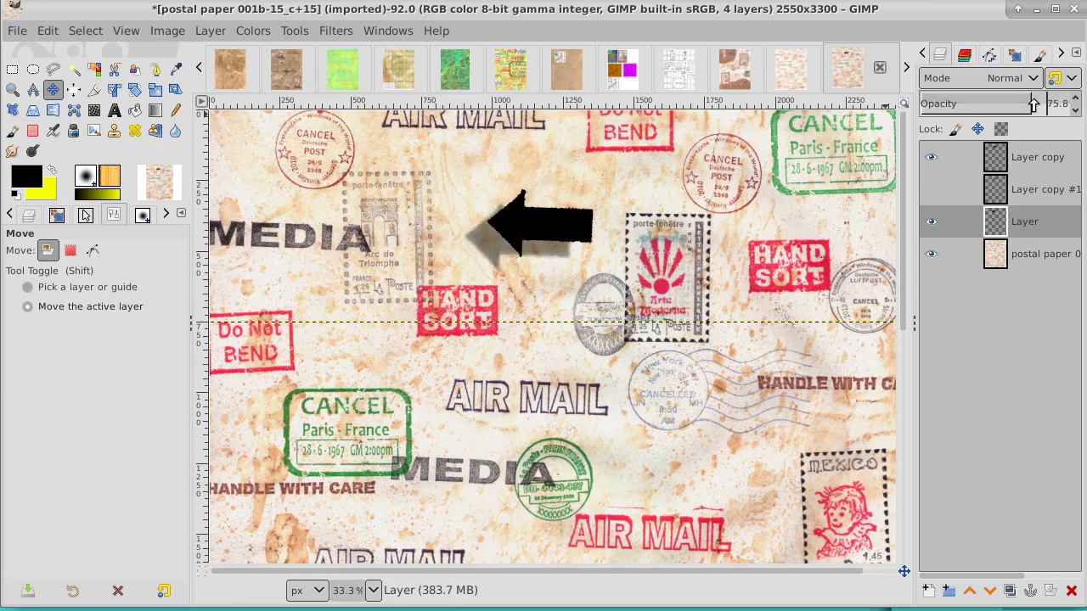
{"action": "left_click_drag", "start_coordinate": [1032, 104], "coordinate": [1033, 104]}
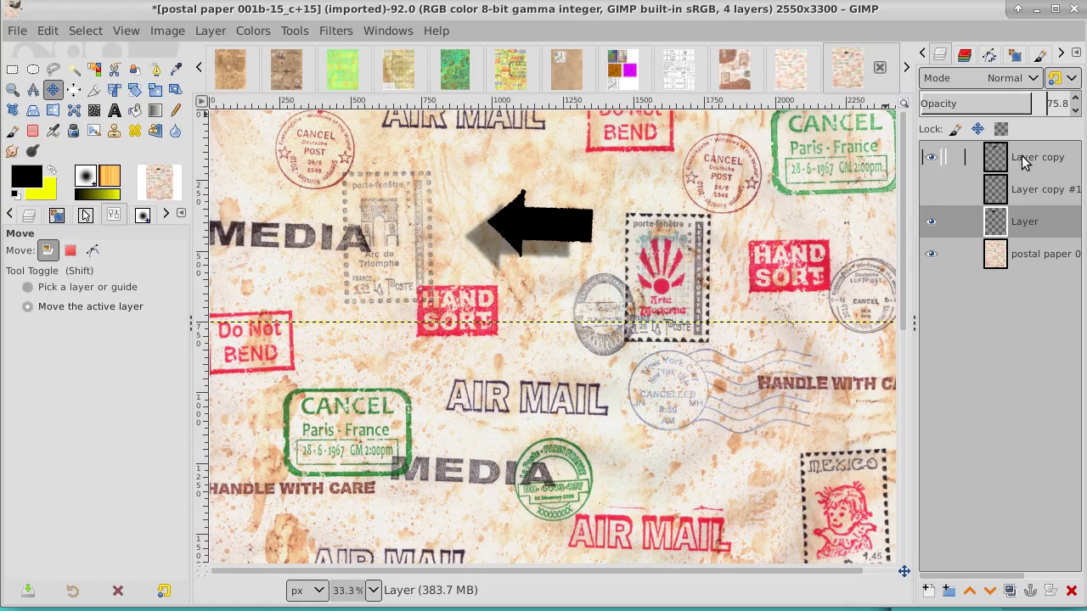
{"action": "left_click", "coordinate": [955, 159]}
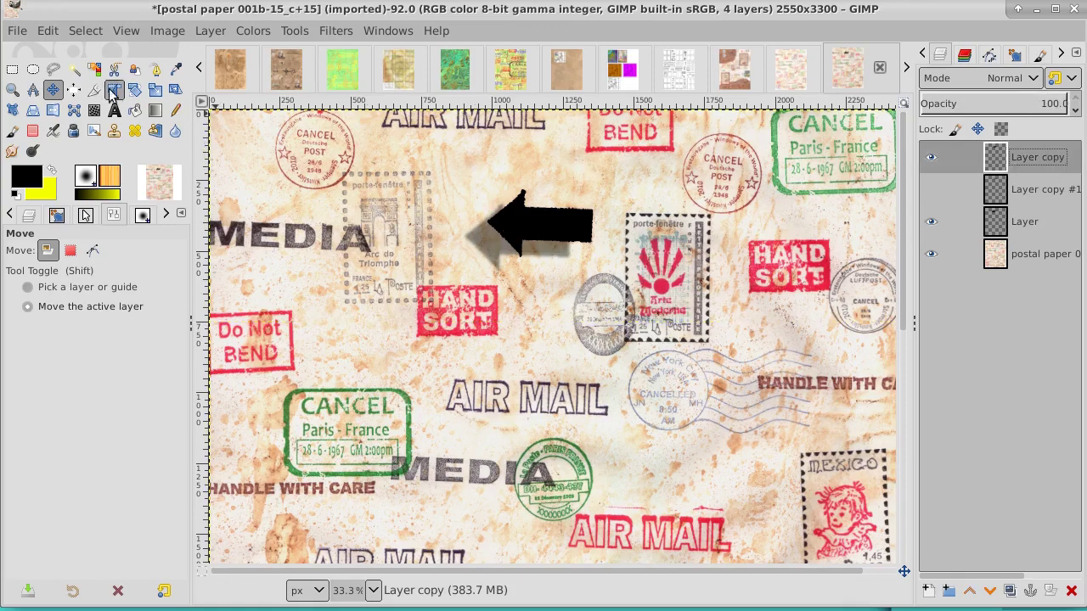
Step: Fuzzy-select the black arrow, hide Layer copy, and make the shadow Layer active
{"action": "left_click", "coordinate": [74, 71]}
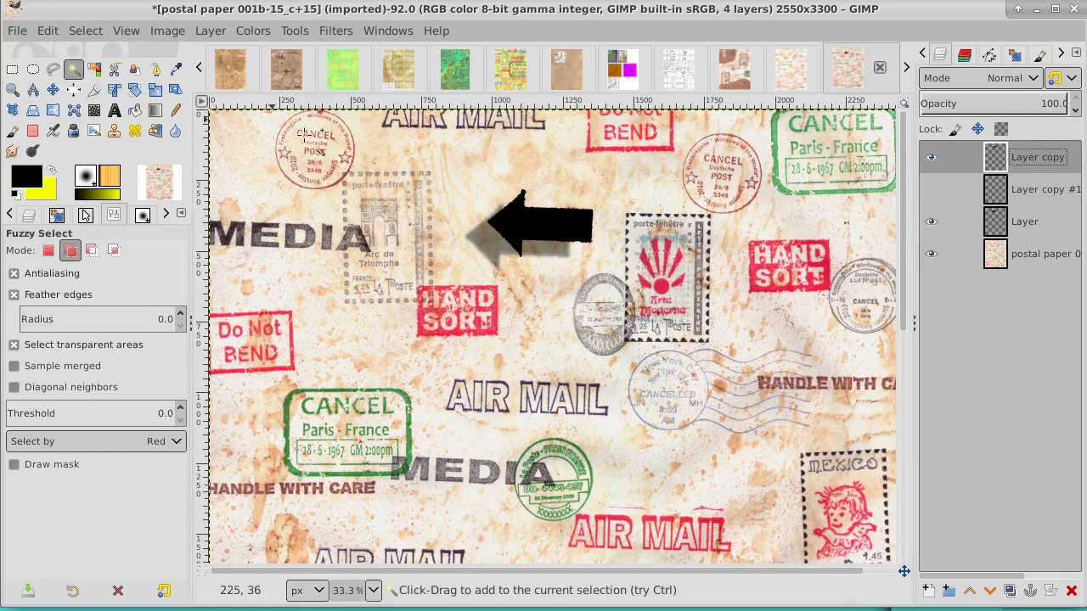
{"action": "left_click", "coordinate": [544, 219]}
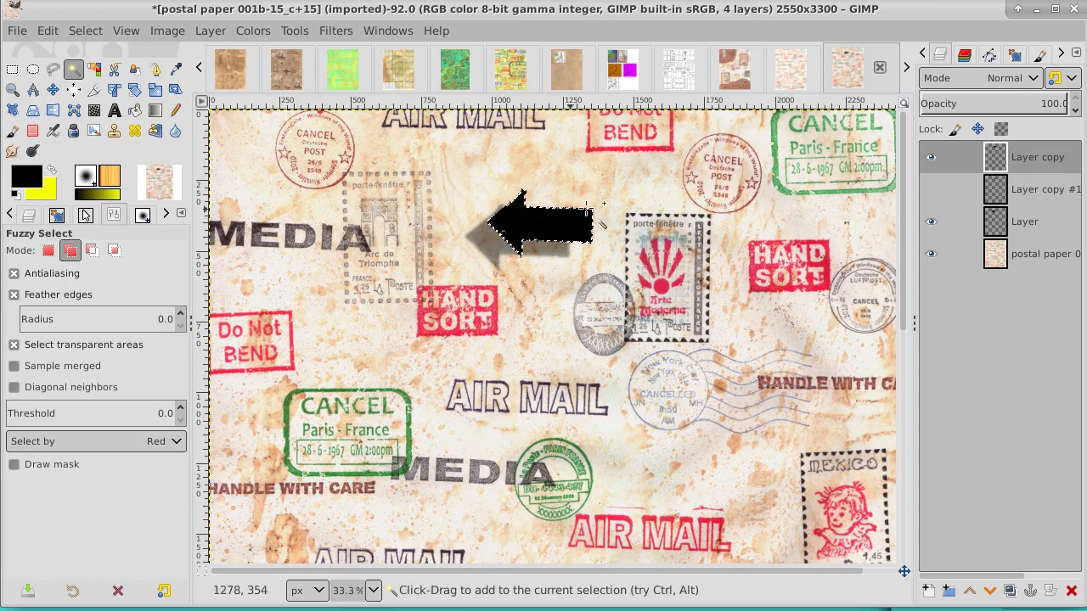
{"action": "left_click", "coordinate": [932, 158]}
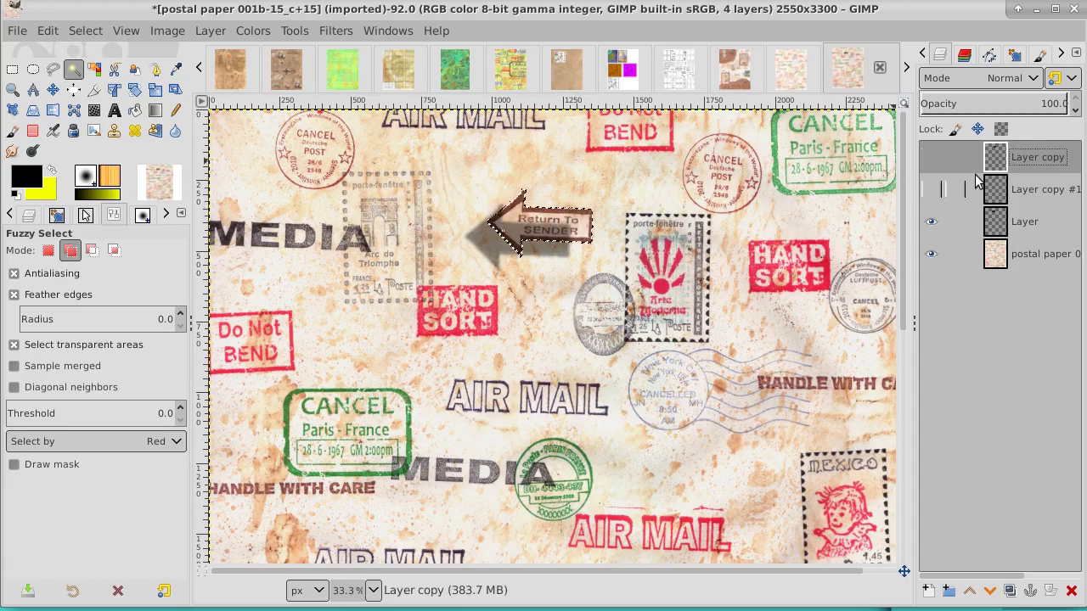
{"action": "left_click", "coordinate": [931, 223]}
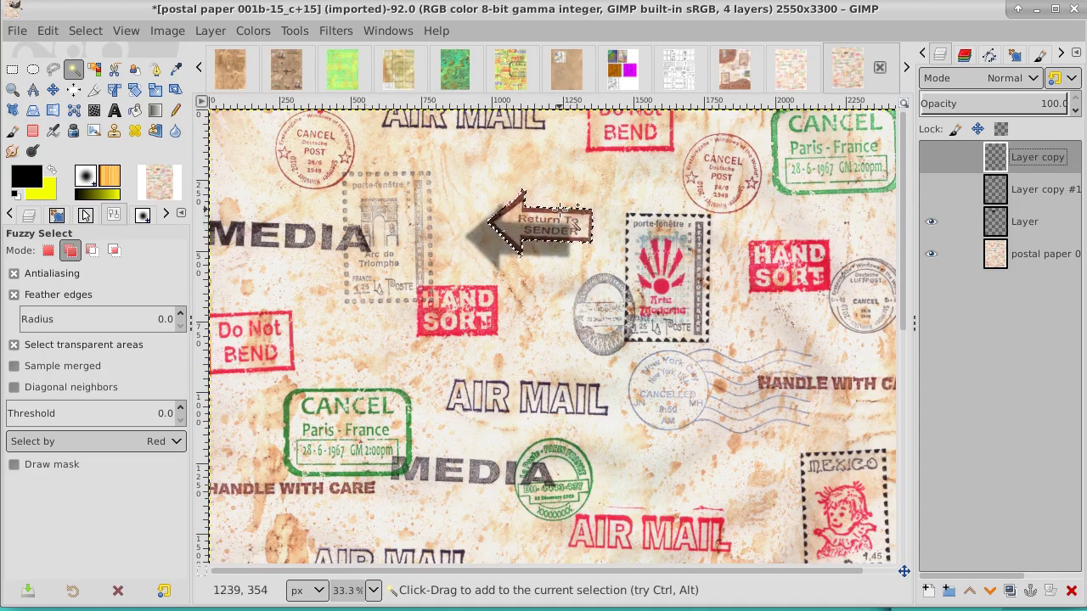
{"action": "left_click", "coordinate": [1031, 224]}
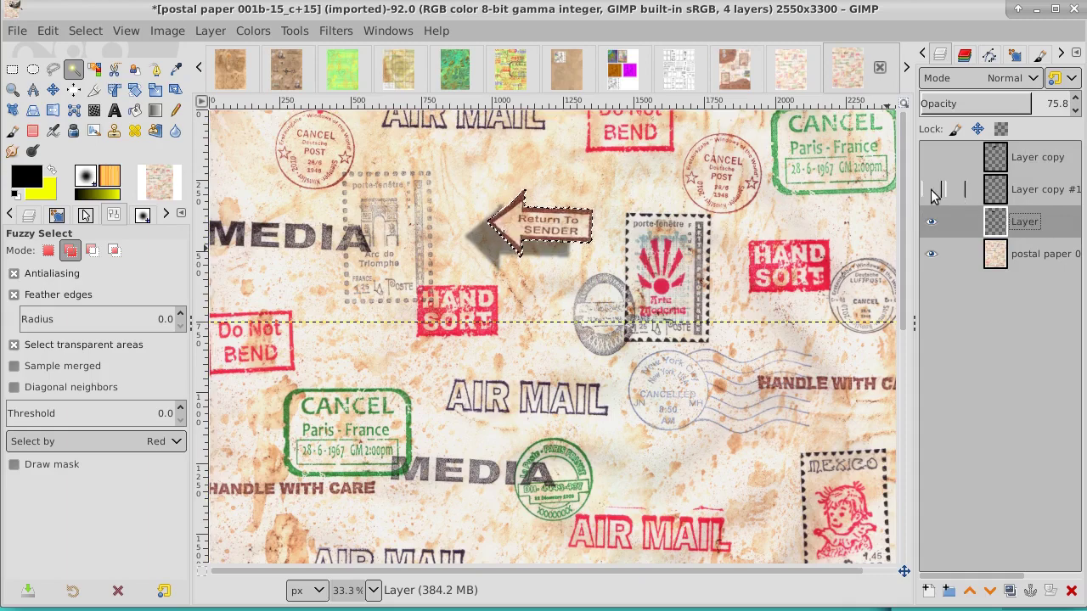
Step: Clear the selection and switch to the Coffee rings back image
{"action": "left_click", "coordinate": [93, 31]}
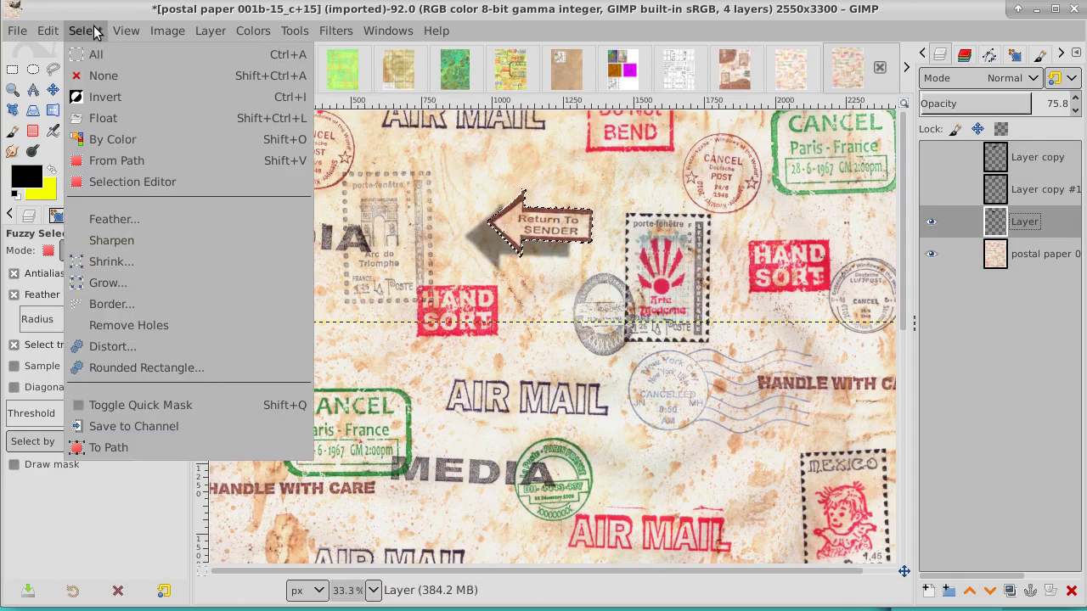
{"action": "left_click", "coordinate": [104, 76]}
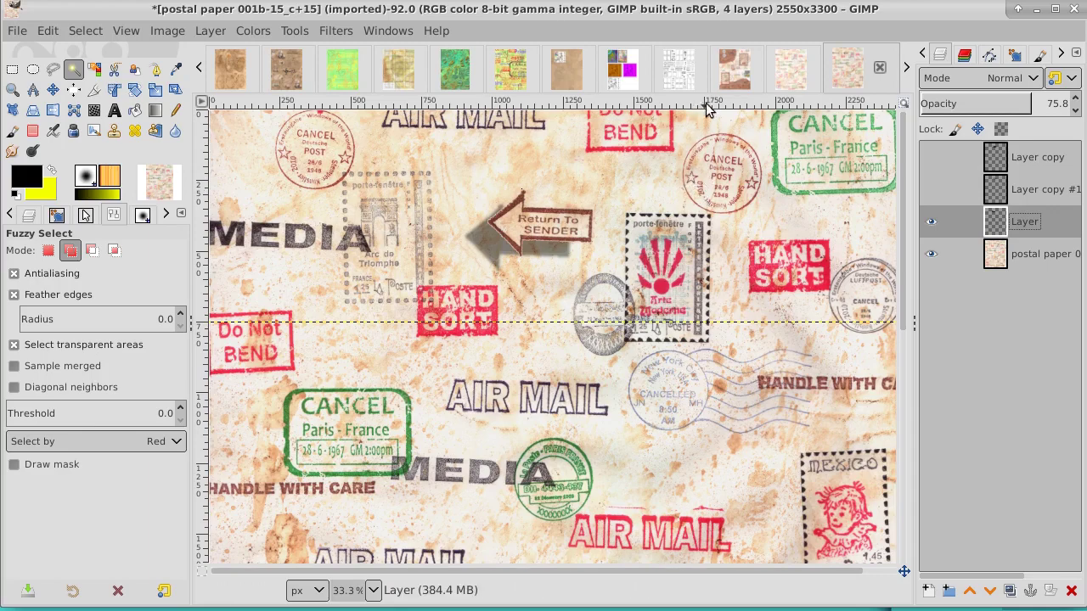
{"action": "left_click", "coordinate": [564, 71]}
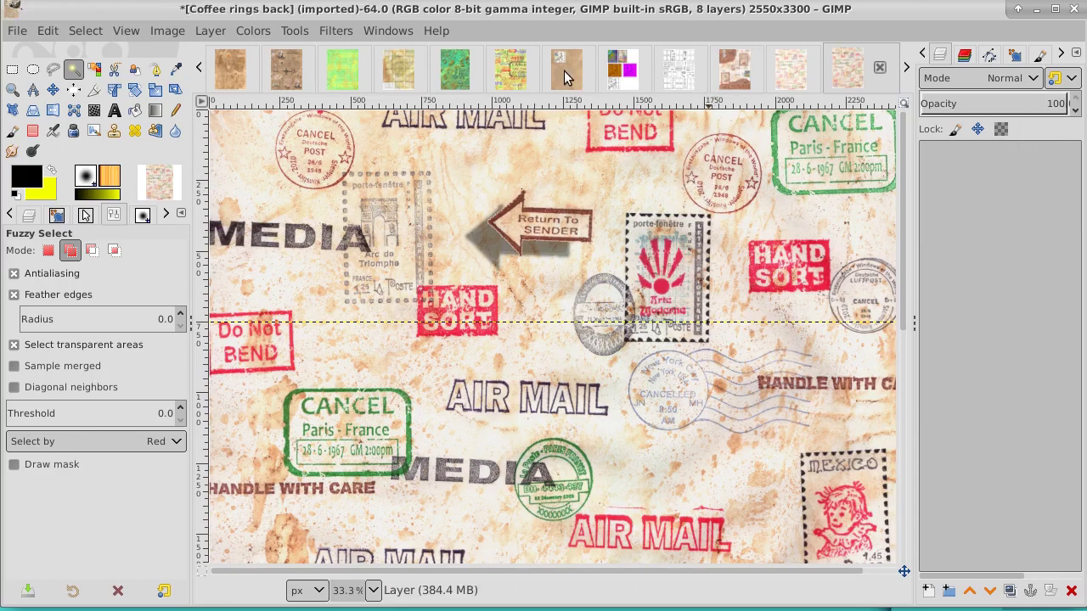
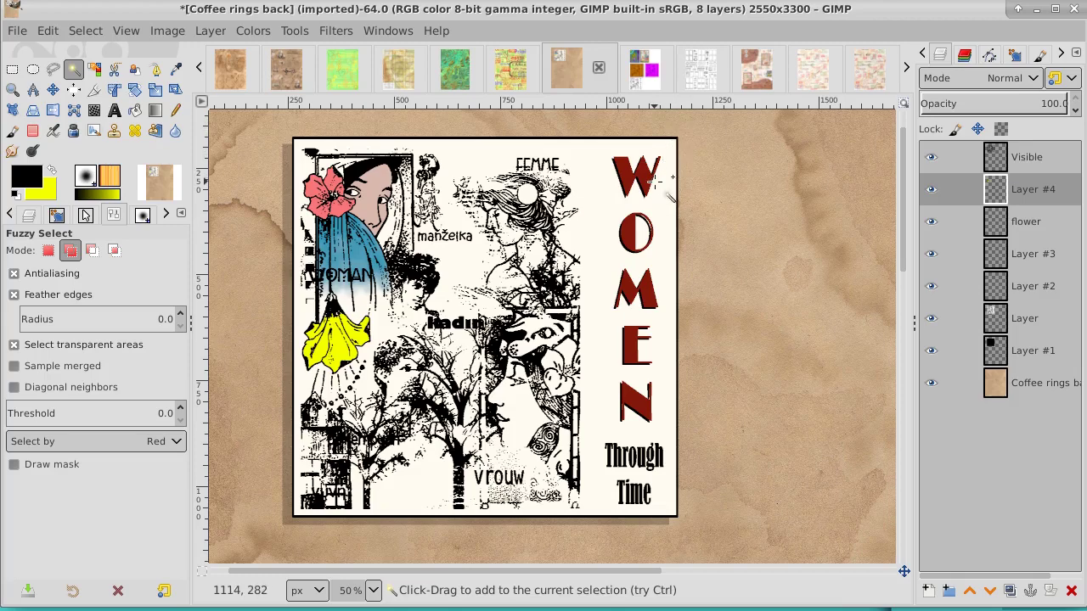
Step: Add a new transparent-fill layer, Layer #5, at the top of the layer stack
{"action": "left_click", "coordinate": [943, 187]}
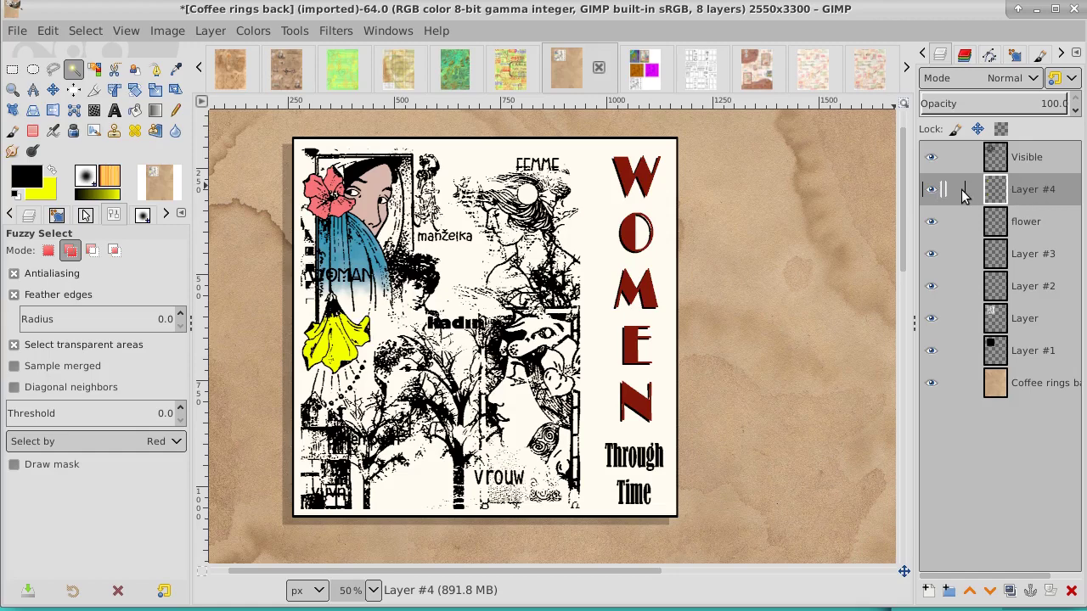
{"action": "left_click", "coordinate": [928, 590]}
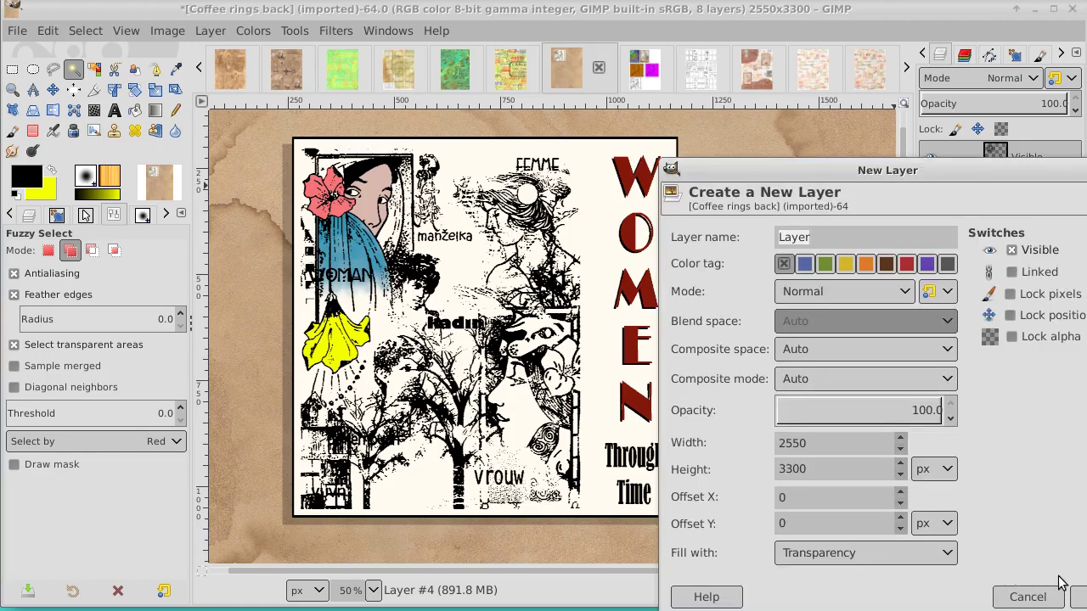
{"action": "left_click", "coordinate": [1076, 597]}
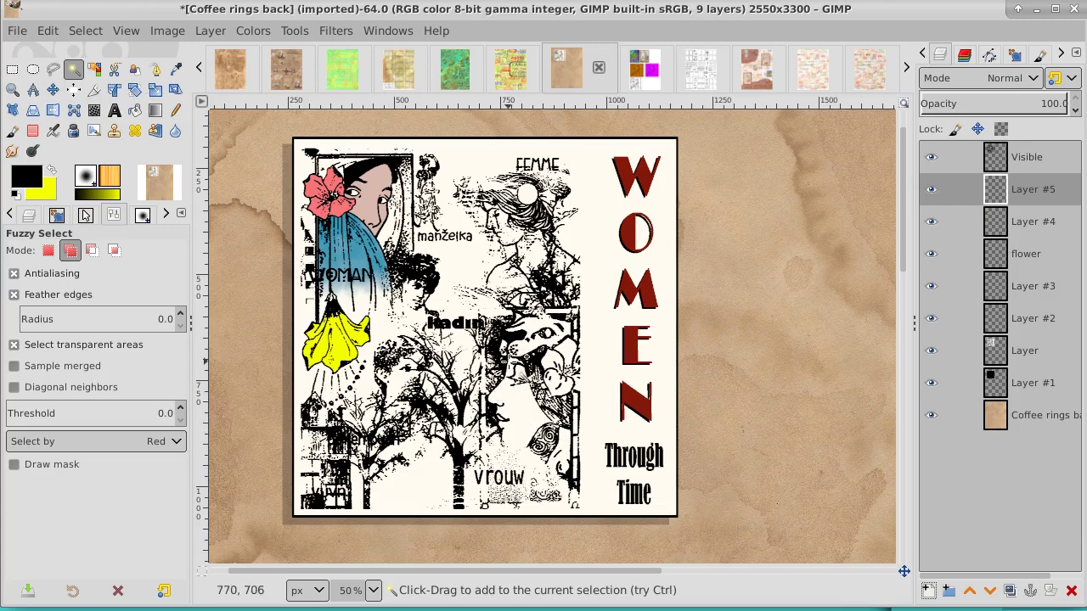
Step: Fuzzy-select the black line art on the Visible layer, clear the selection, and reactivate Layer #5
{"action": "left_click", "coordinate": [1043, 162]}
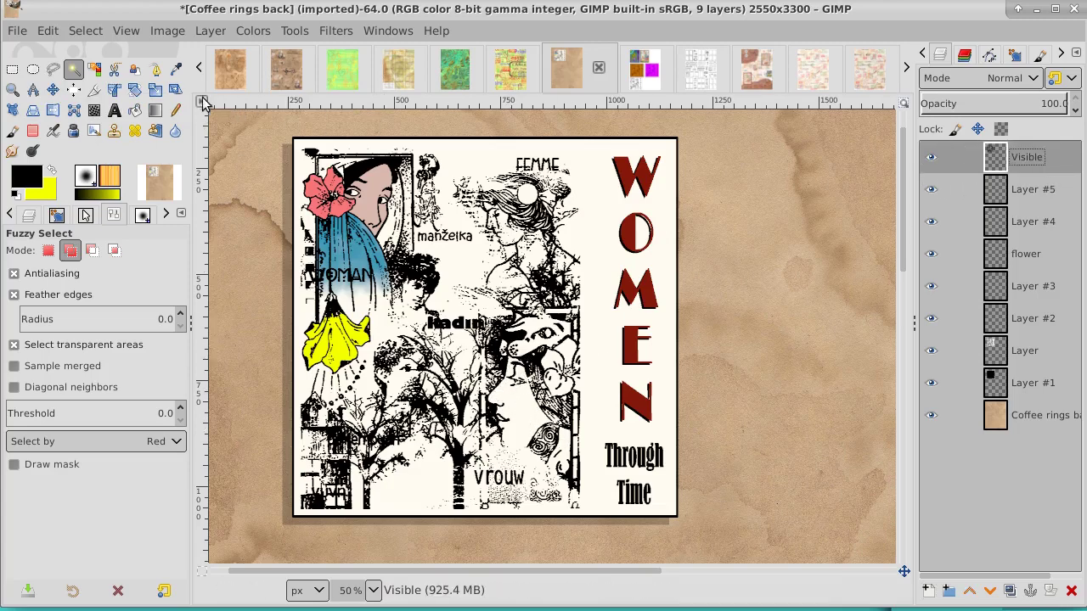
{"action": "left_click", "coordinate": [73, 70]}
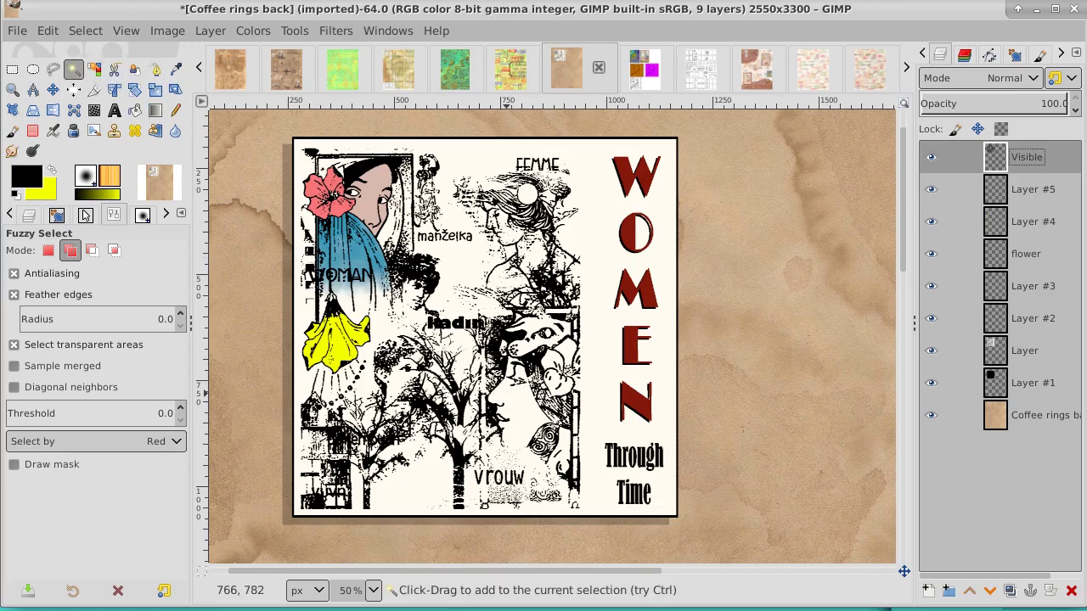
{"action": "left_click", "coordinate": [513, 406]}
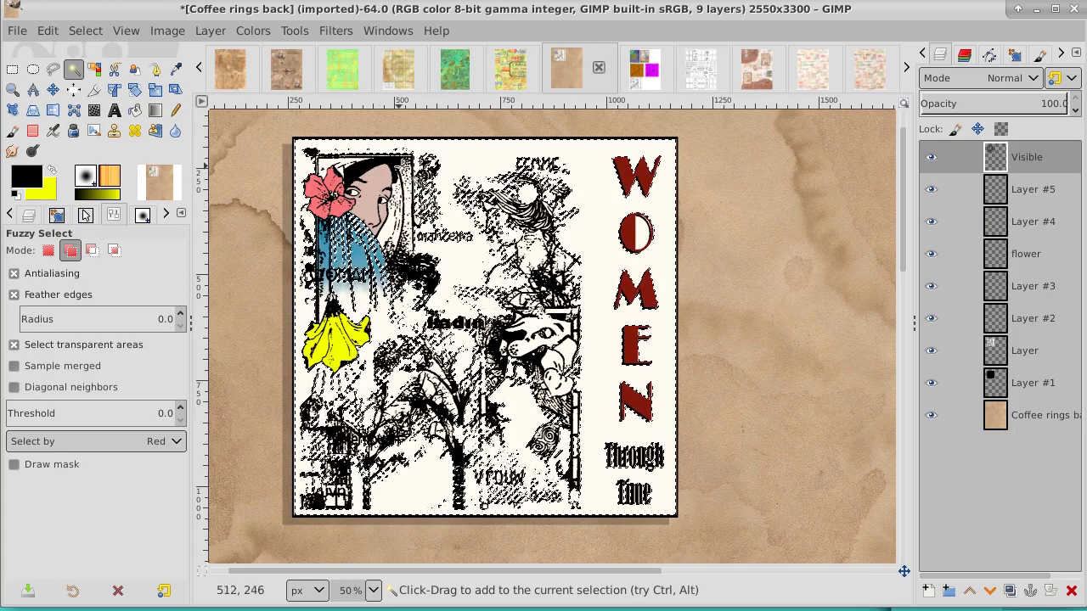
{"action": "left_click", "coordinate": [85, 30]}
{"action": "left_click", "coordinate": [100, 76]}
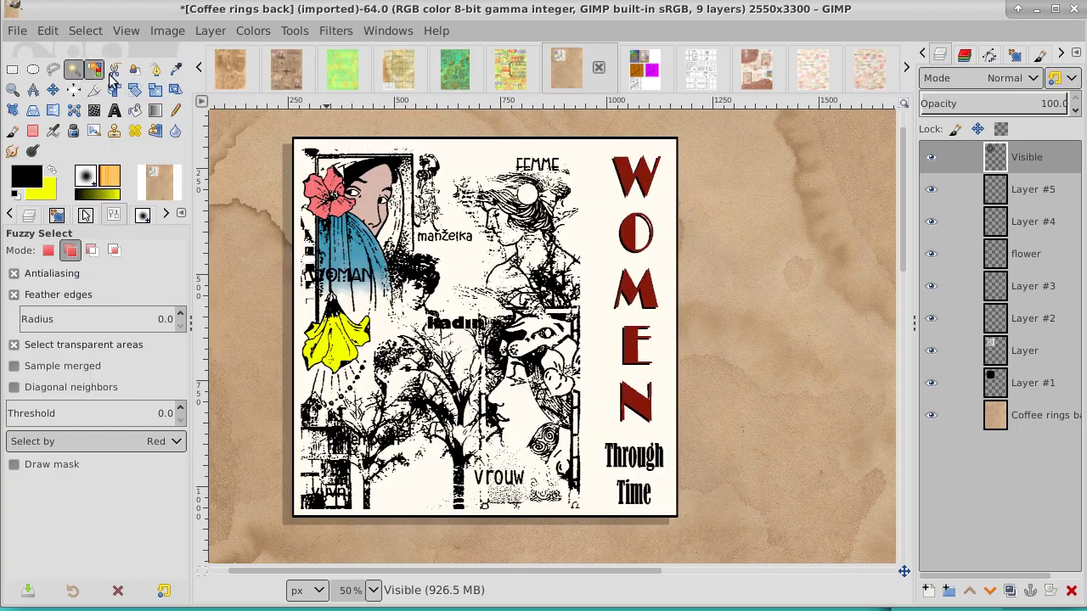
{"action": "left_click", "coordinate": [1034, 189]}
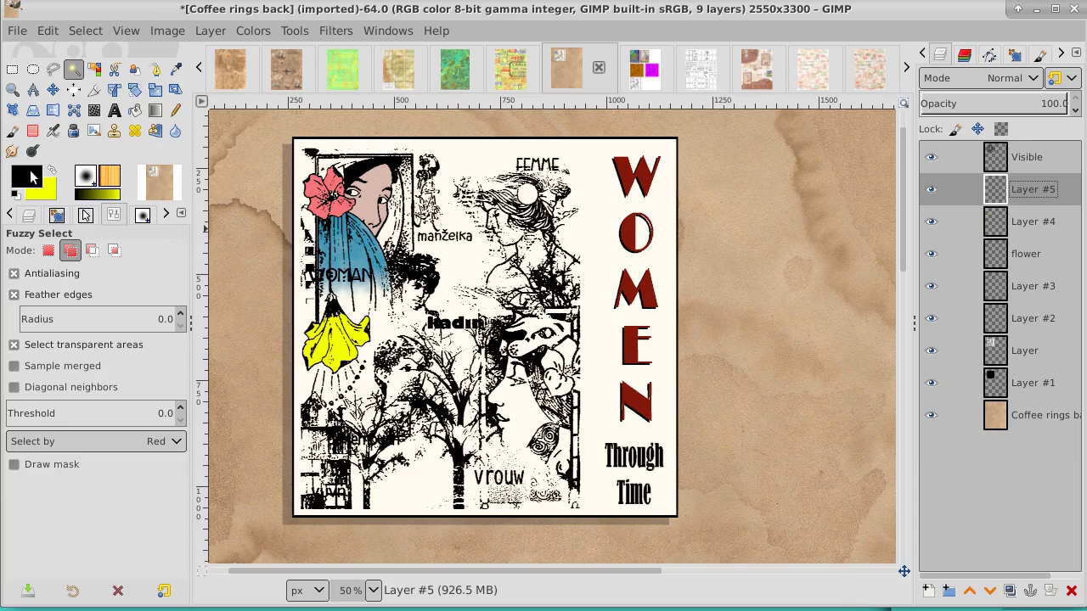
Step: Set the foreground colour to the pale pink dab9ad history swatch
{"action": "left_click", "coordinate": [29, 174]}
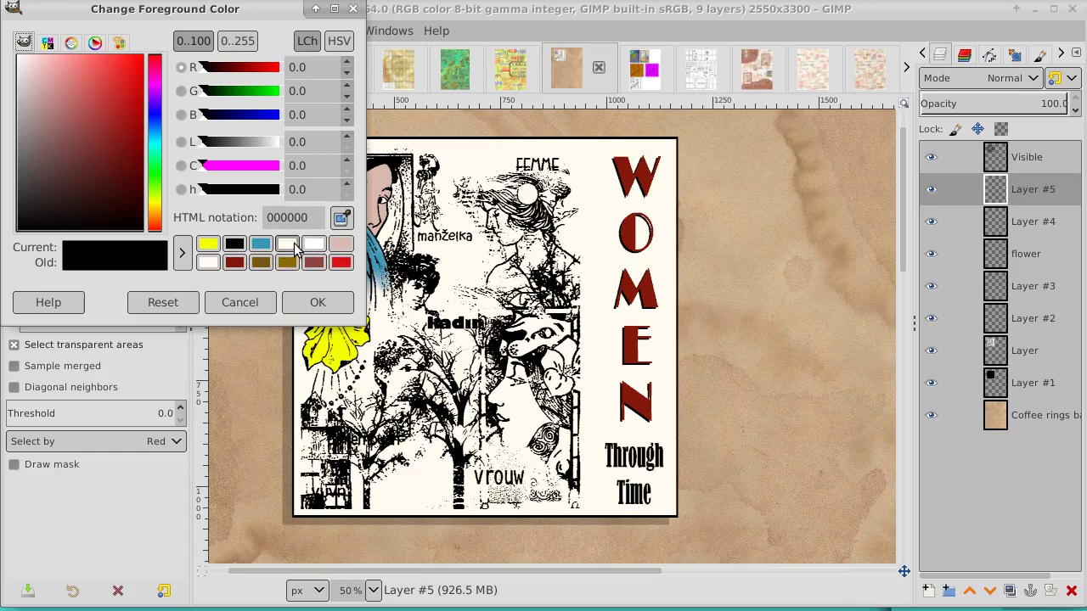
{"action": "left_click", "coordinate": [341, 245]}
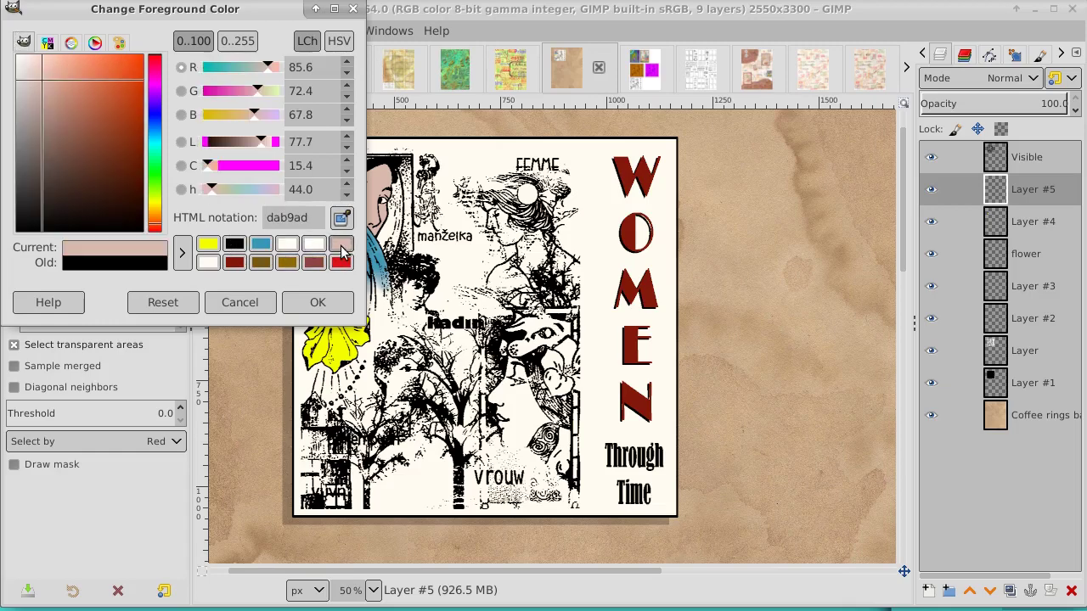
{"action": "left_click", "coordinate": [310, 301]}
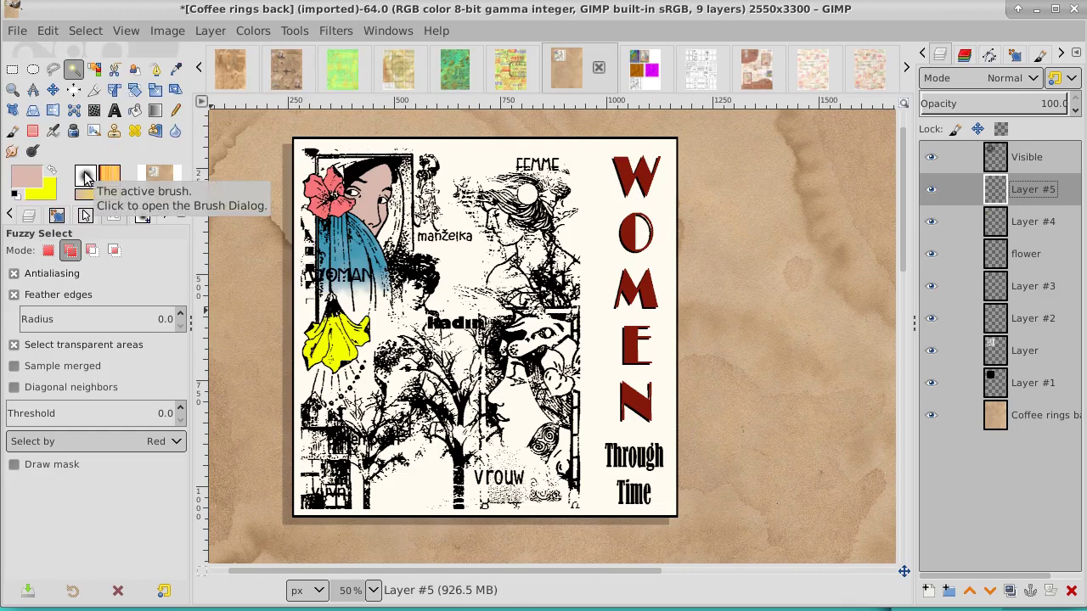
Step: Look through the brush list and switch to the Paintbrush tool
{"action": "left_click", "coordinate": [85, 176]}
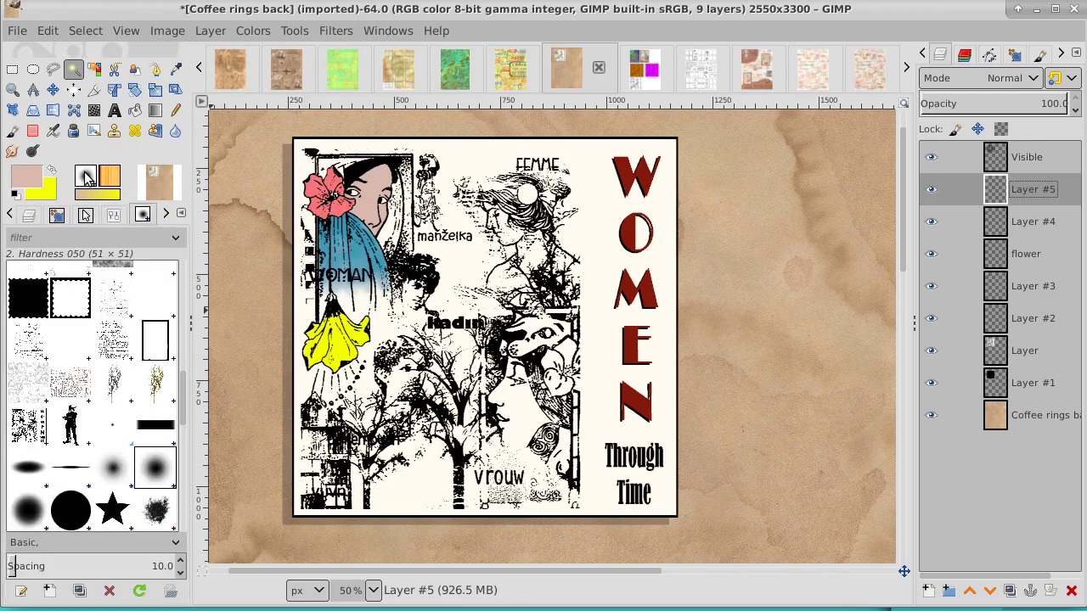
{"action": "left_click", "coordinate": [114, 216]}
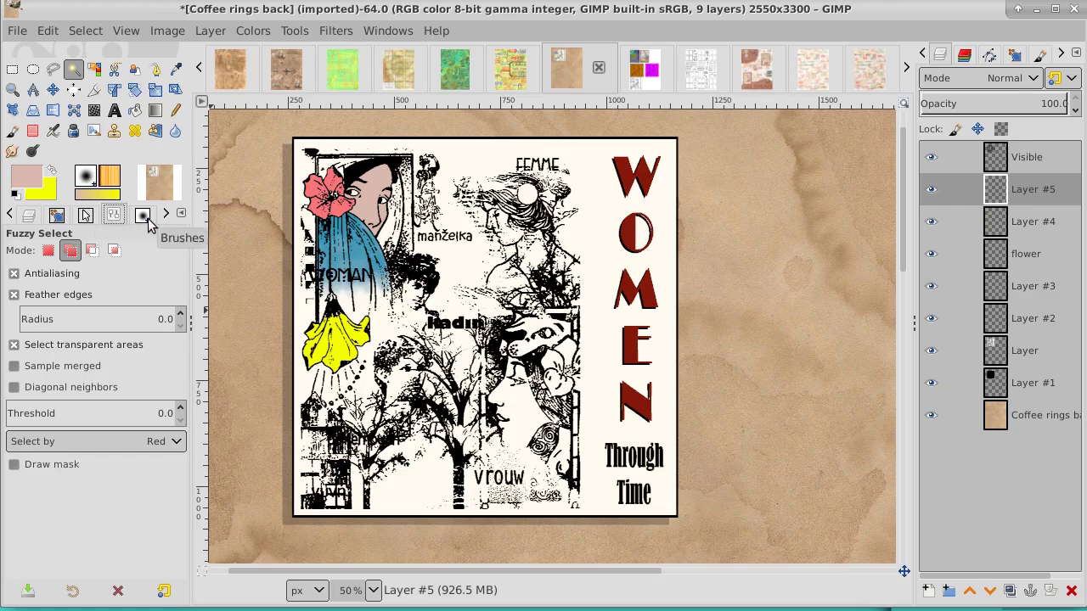
{"action": "left_click", "coordinate": [142, 218]}
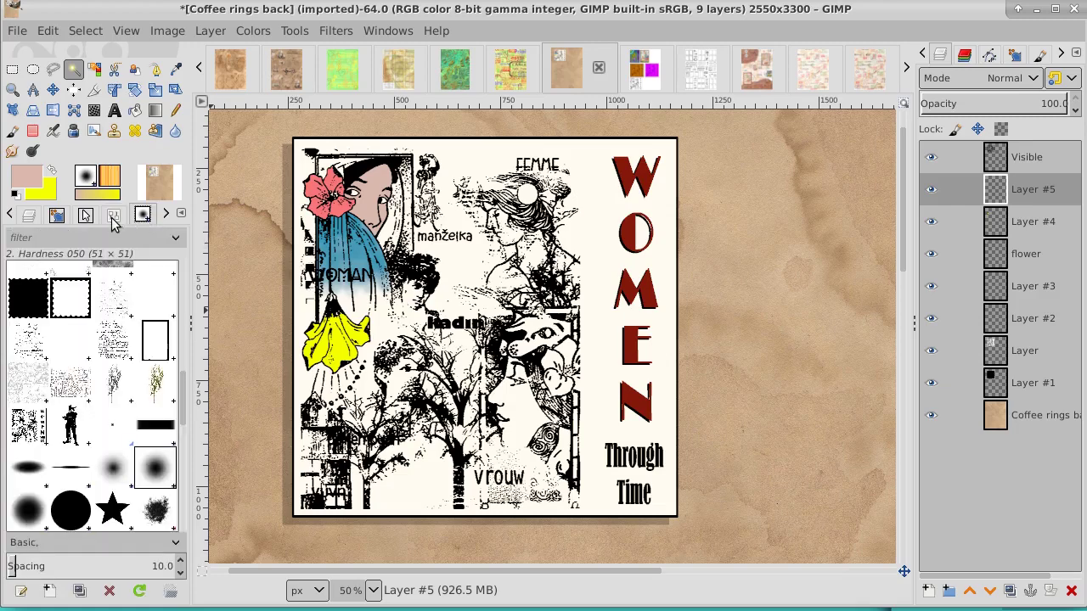
{"action": "left_click", "coordinate": [114, 215]}
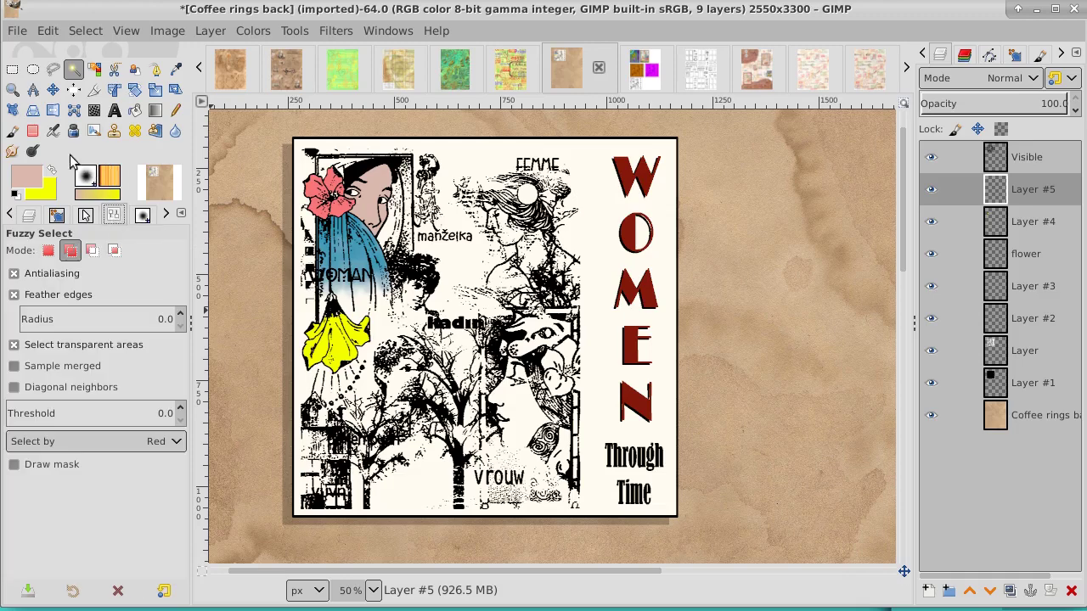
{"action": "left_click", "coordinate": [11, 133]}
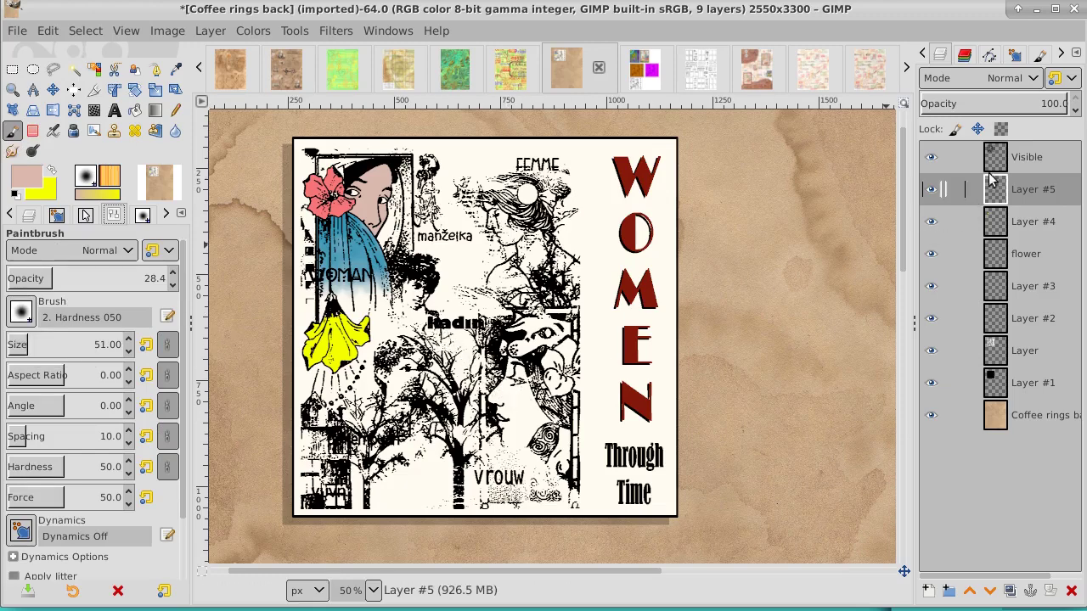
Step: Toggle the Visible layer off and on to check the artwork beneath
{"action": "left_click", "coordinate": [934, 162]}
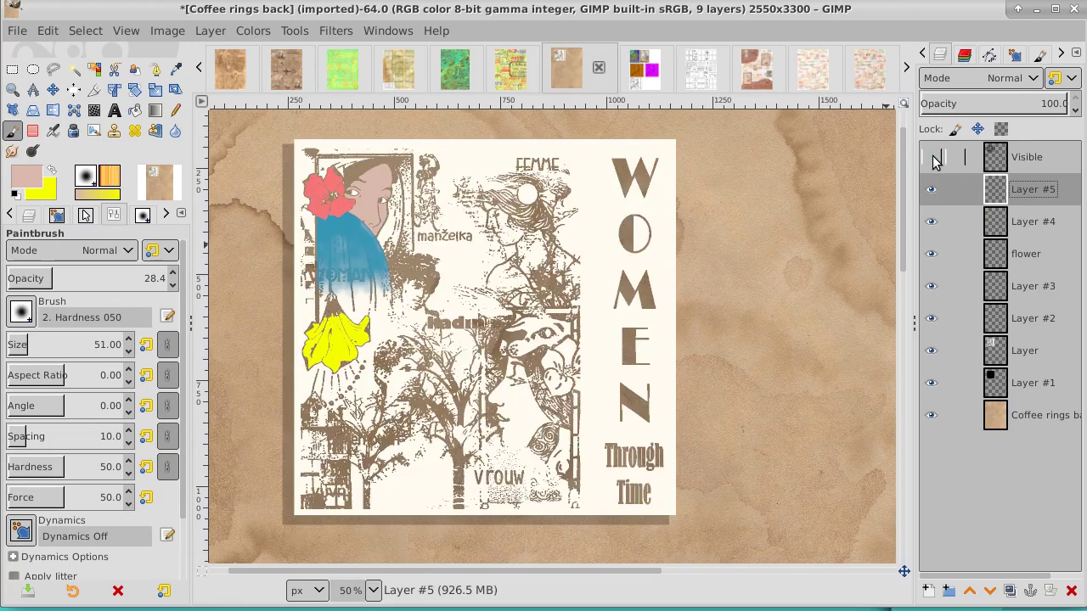
{"action": "left_click", "coordinate": [934, 161]}
{"action": "left_click", "coordinate": [934, 162]}
{"action": "left_click", "coordinate": [934, 161]}
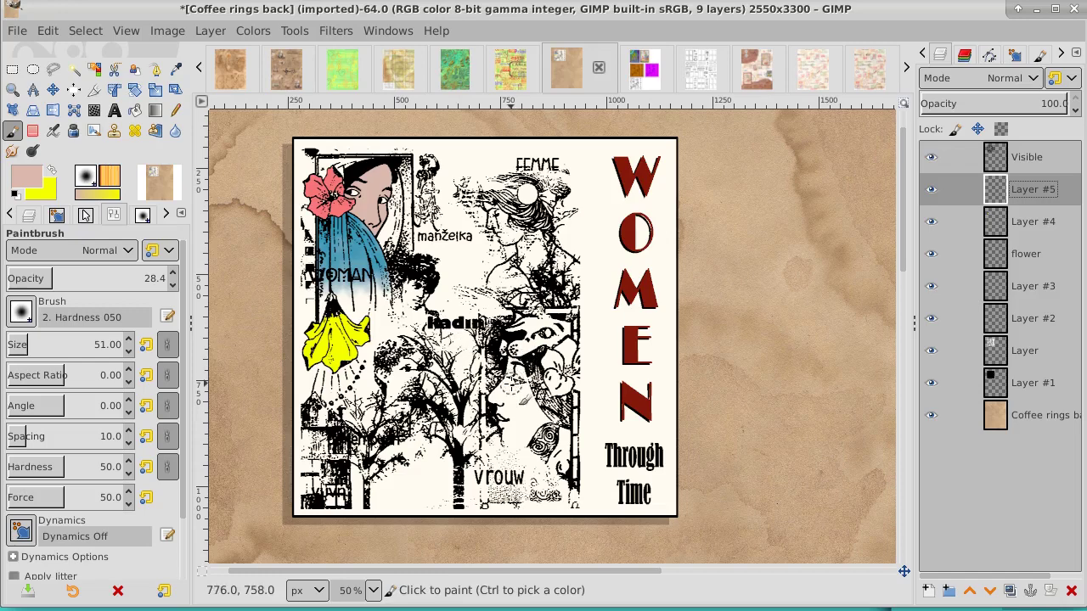
{"action": "left_click", "coordinate": [13, 90]}
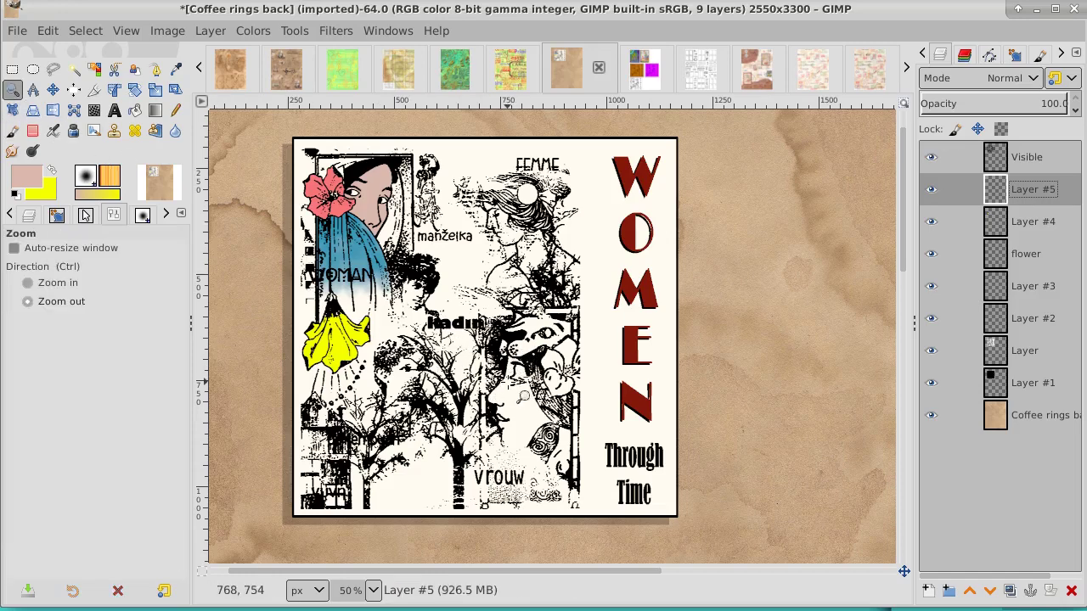
Step: Zoom to 400% on the right-hand face and set the Pencil to 2. Hardness 100, size 14
{"action": "left_click", "coordinate": [507, 382]}
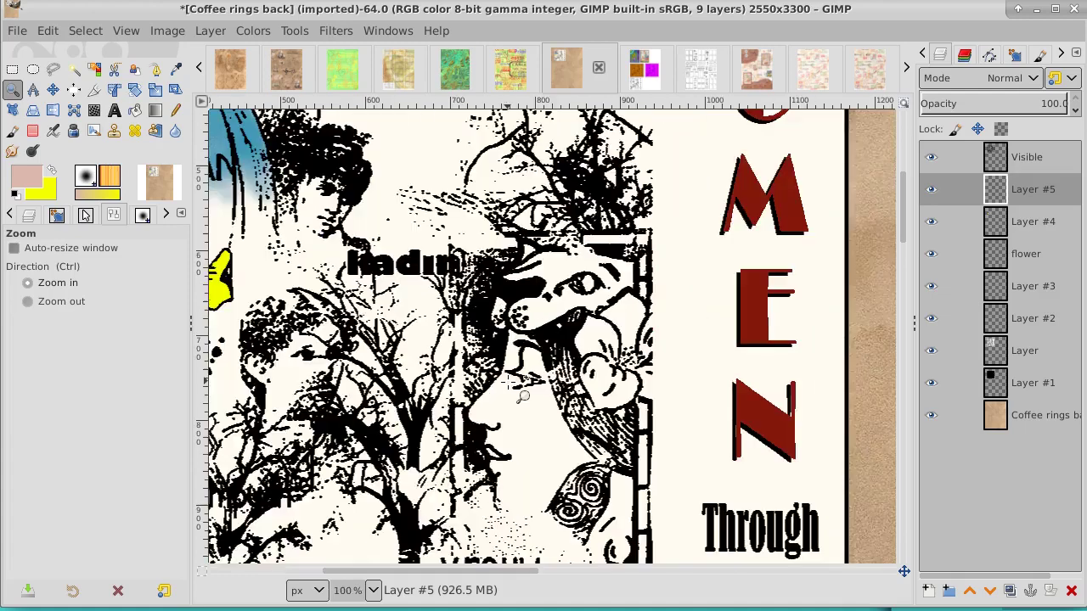
{"action": "left_click", "coordinate": [508, 382]}
{"action": "left_click", "coordinate": [508, 382]}
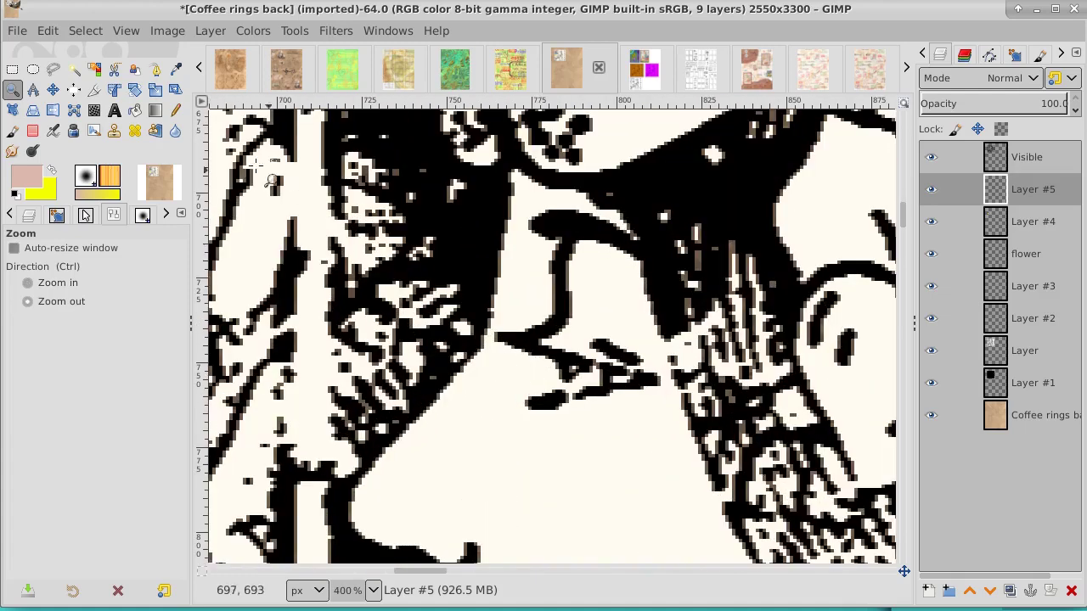
{"action": "left_click", "coordinate": [176, 113]}
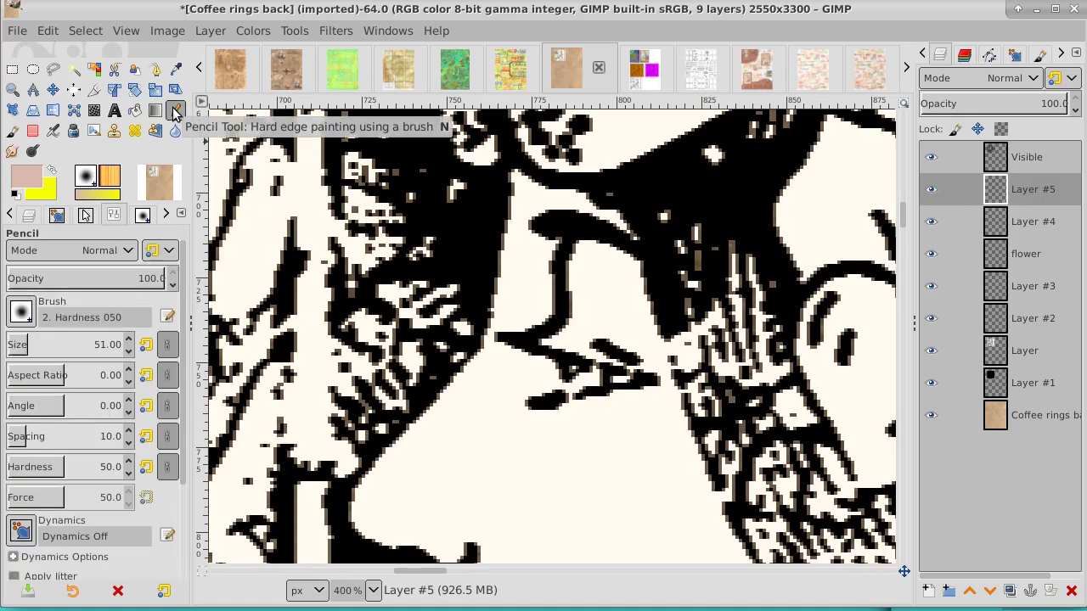
{"action": "left_click", "coordinate": [21, 311]}
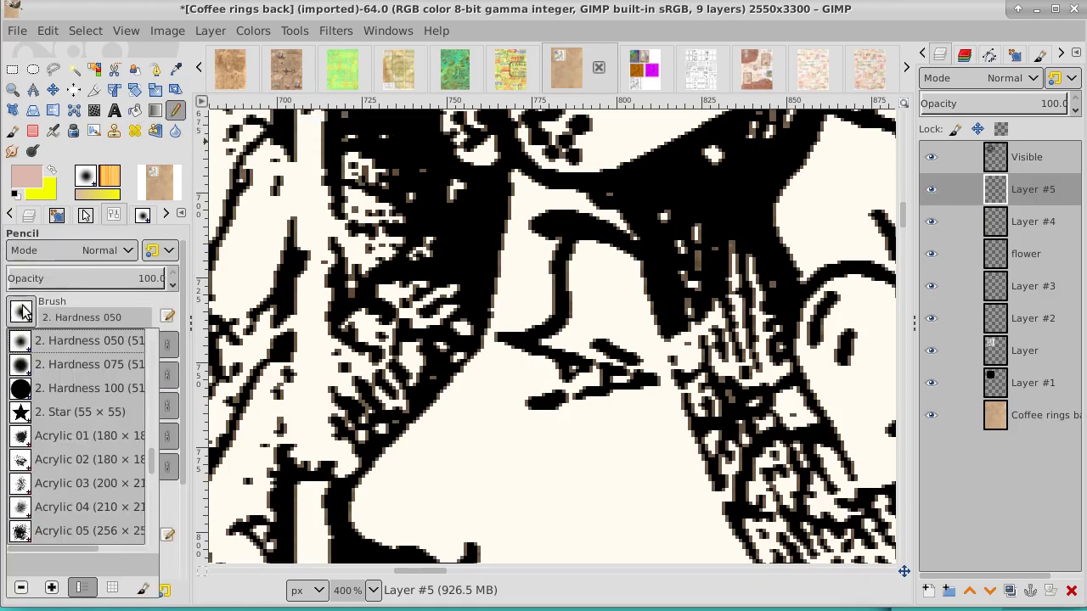
{"action": "left_click", "coordinate": [22, 390]}
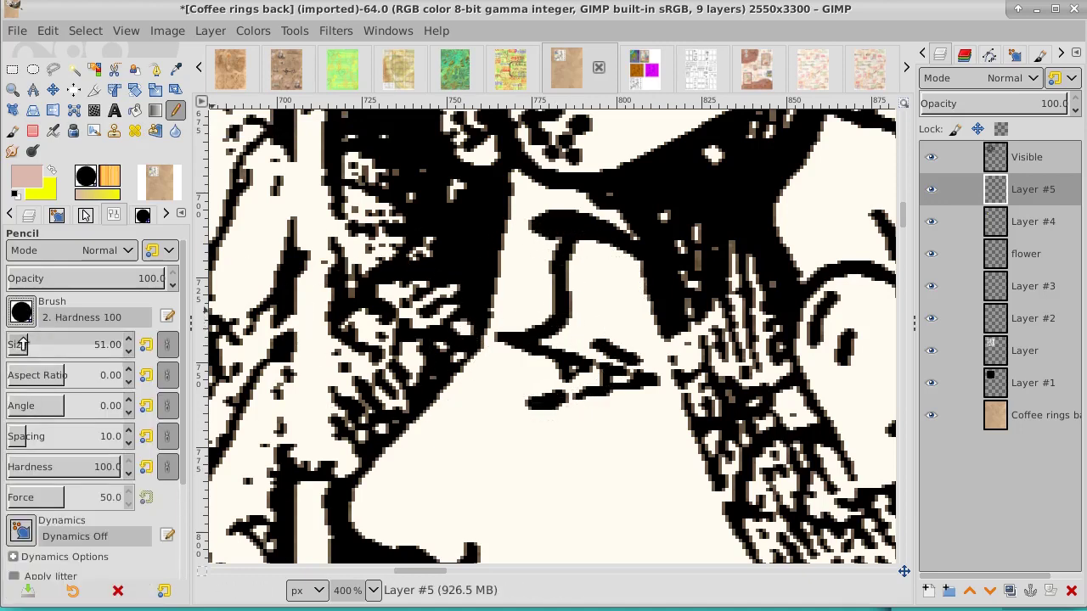
{"action": "left_click_drag", "start_coordinate": [28, 345], "coordinate": [17, 345]}
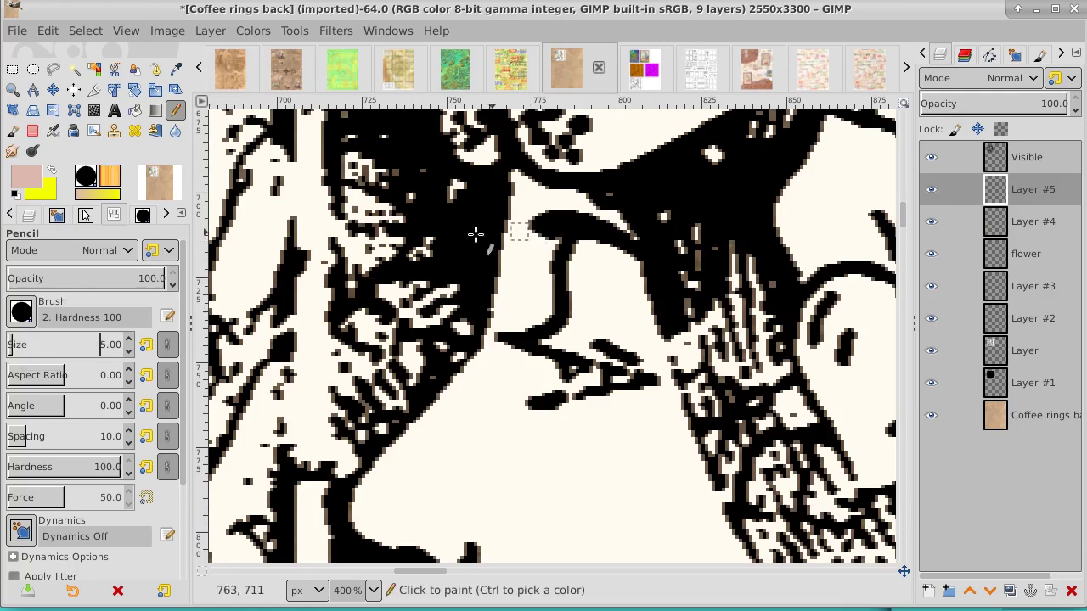
{"action": "left_click", "coordinate": [27, 344]}
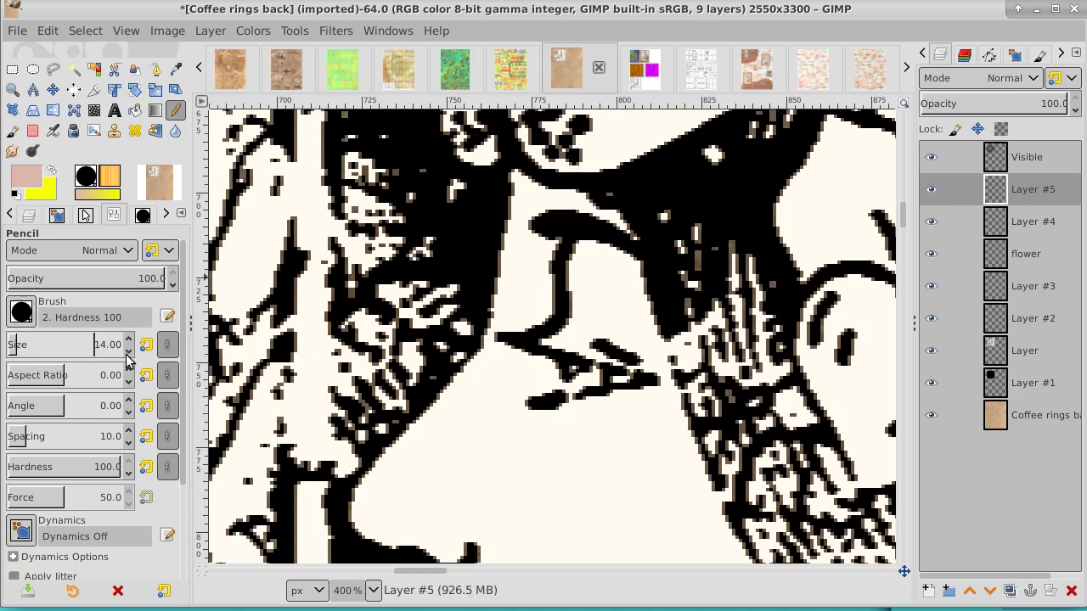
Step: Paint pale pink over the nose bridge and cheek, erasing stray pink
{"action": "left_click", "coordinate": [520, 191]}
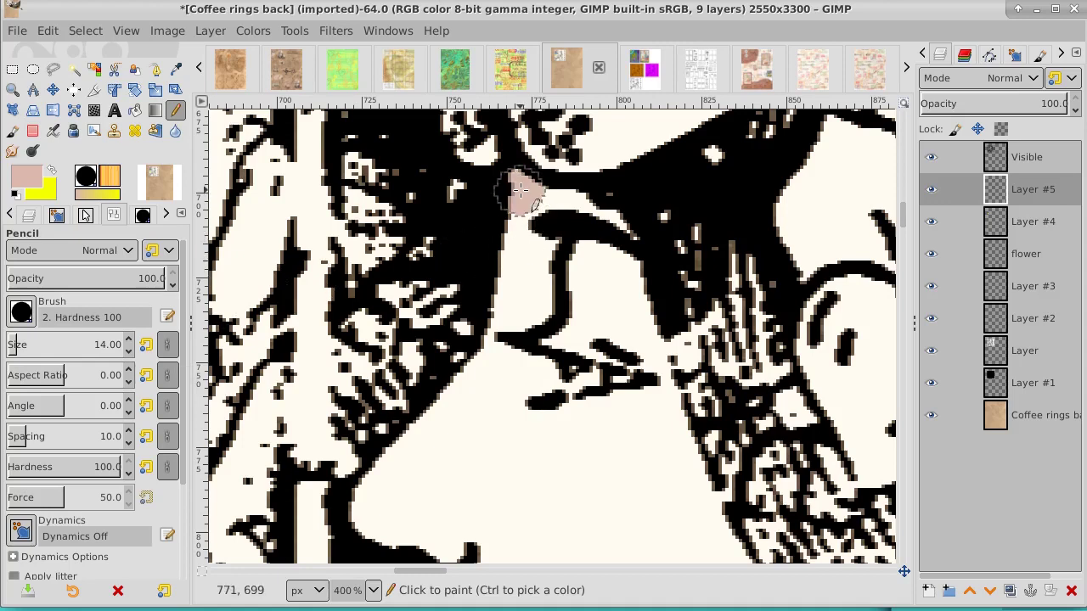
{"action": "mouse_move", "coordinate": [520, 191]}
{"action": "left_mouse_down"}
{"action": "mouse_move", "coordinate": [617, 241]}
{"action": "mouse_move", "coordinate": [611, 219]}
{"action": "mouse_move", "coordinate": [580, 276]}
{"action": "mouse_move", "coordinate": [559, 266]}
{"action": "mouse_move", "coordinate": [525, 212]}
{"action": "mouse_move", "coordinate": [460, 387]}
{"action": "mouse_move", "coordinate": [381, 464]}
{"action": "left_mouse_up"}
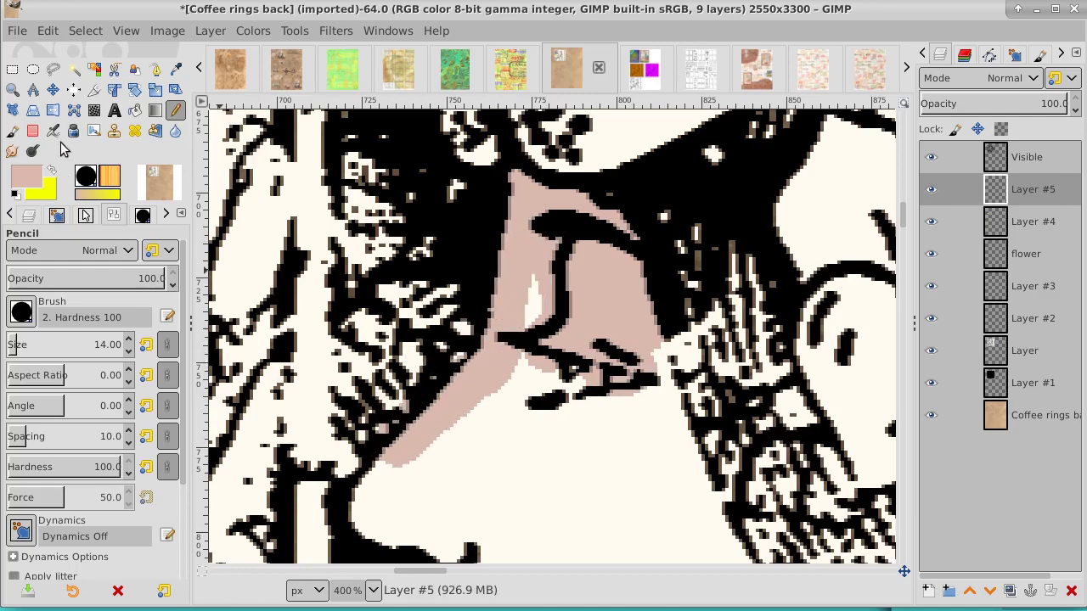
{"action": "left_click", "coordinate": [33, 130]}
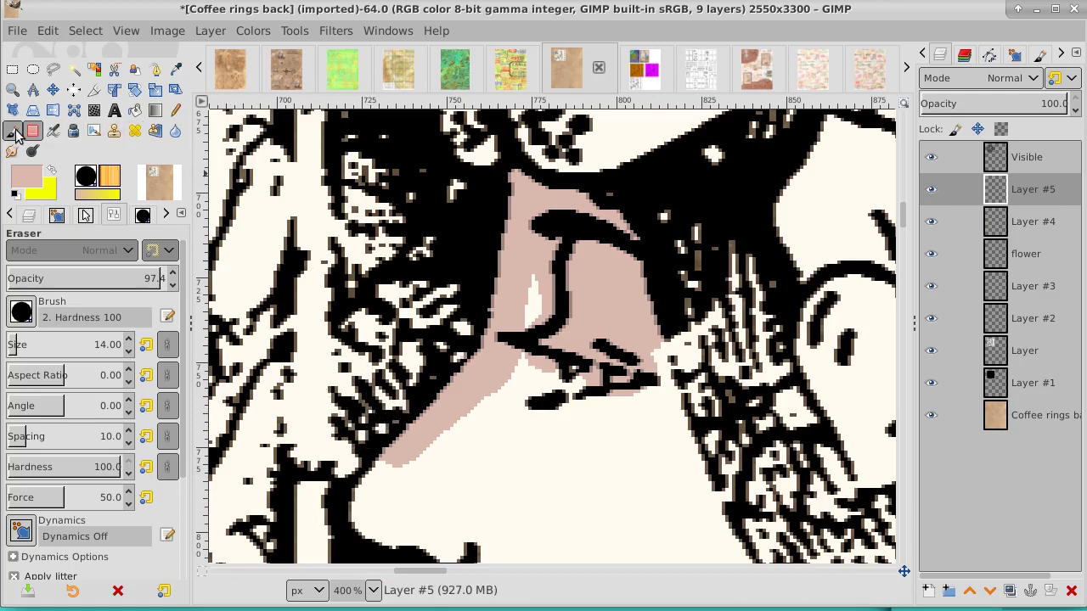
{"action": "left_click", "coordinate": [175, 111]}
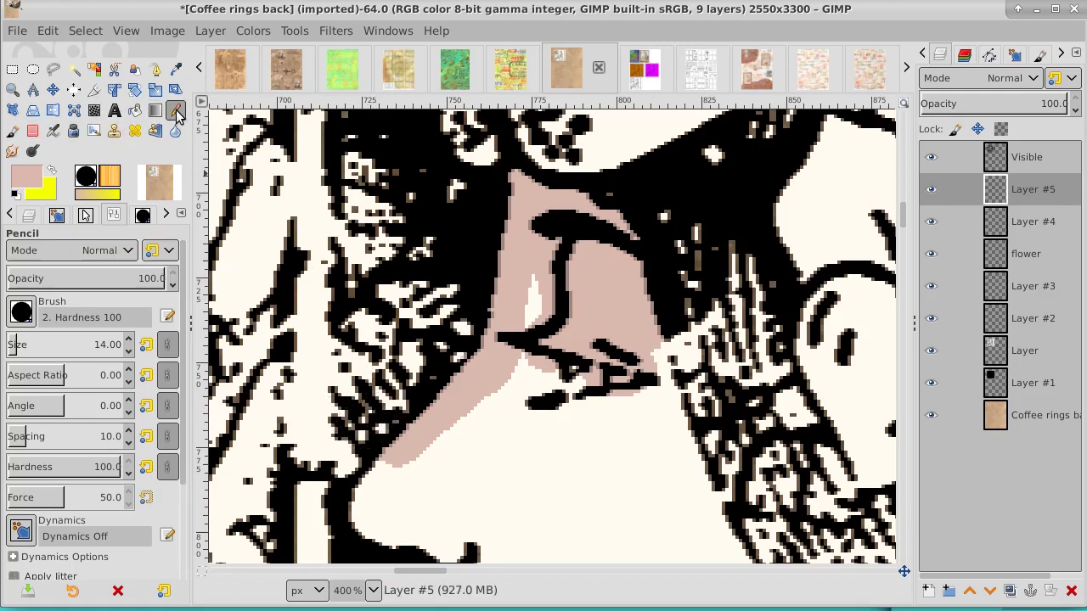
{"action": "mouse_move", "coordinate": [533, 293]}
{"action": "left_mouse_down"}
{"action": "mouse_move", "coordinate": [550, 370]}
{"action": "mouse_move", "coordinate": [486, 397]}
{"action": "mouse_move", "coordinate": [584, 383]}
{"action": "mouse_move", "coordinate": [618, 393]}
{"action": "mouse_move", "coordinate": [636, 327]}
{"action": "mouse_move", "coordinate": [660, 425]}
{"action": "mouse_move", "coordinate": [650, 368]}
{"action": "mouse_move", "coordinate": [650, 408]}
{"action": "mouse_move", "coordinate": [656, 422]}
{"action": "mouse_move", "coordinate": [657, 391]}
{"action": "mouse_move", "coordinate": [683, 485]}
{"action": "mouse_move", "coordinate": [660, 465]}
{"action": "mouse_move", "coordinate": [504, 426]}
{"action": "mouse_move", "coordinate": [483, 396]}
{"action": "mouse_move", "coordinate": [497, 413]}
{"action": "mouse_move", "coordinate": [382, 468]}
{"action": "mouse_move", "coordinate": [362, 513]}
{"action": "mouse_move", "coordinate": [386, 533]}
{"action": "mouse_move", "coordinate": [449, 541]}
{"action": "mouse_move", "coordinate": [454, 526]}
{"action": "mouse_move", "coordinate": [482, 523]}
{"action": "mouse_move", "coordinate": [407, 497]}
{"action": "mouse_move", "coordinate": [509, 454]}
{"action": "left_mouse_up"}
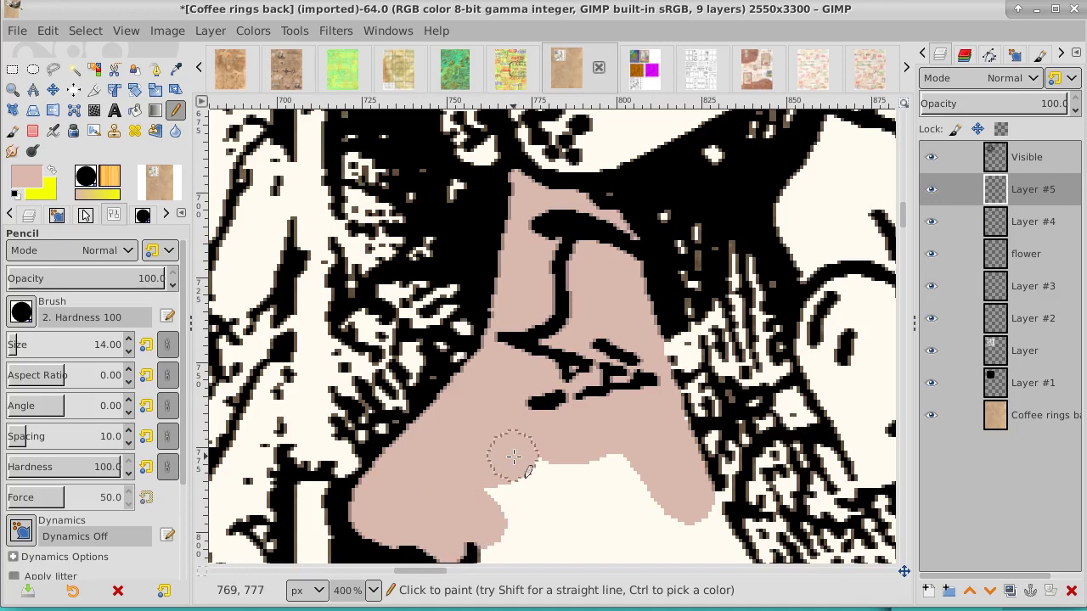
Step: Set the foreground colour to purple b031d8
{"action": "left_click", "coordinate": [26, 175]}
{"action": "mouse_move", "coordinate": [157, 108]}
{"action": "left_mouse_down"}
{"action": "mouse_move", "coordinate": [157, 91]}
{"action": "mouse_move", "coordinate": [102, 68]}
{"action": "left_mouse_up"}
{"action": "left_click", "coordinate": [115, 87]}
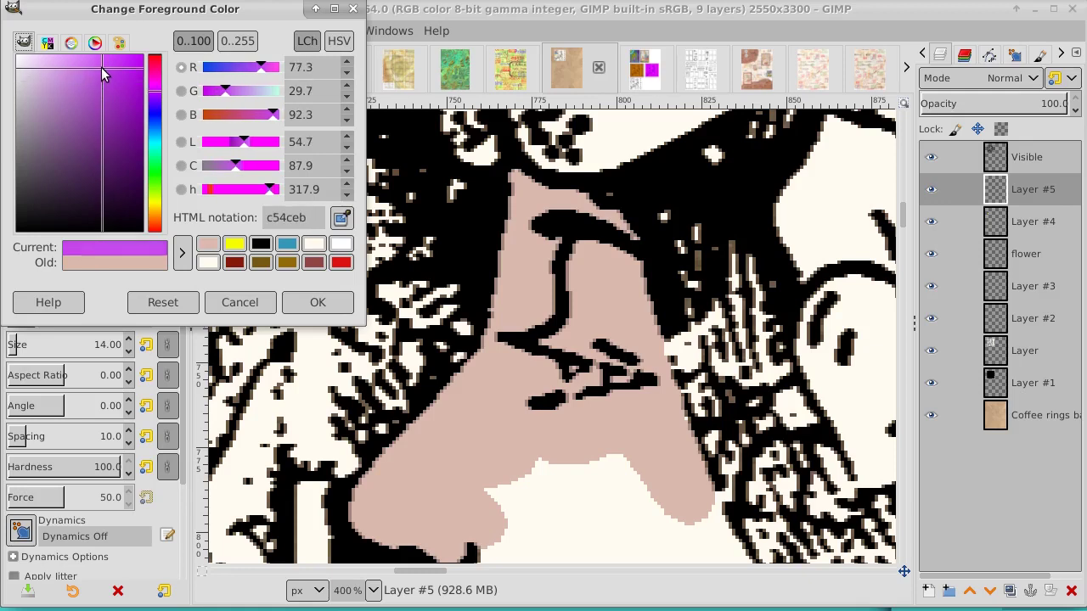
{"action": "left_click", "coordinate": [304, 301]}
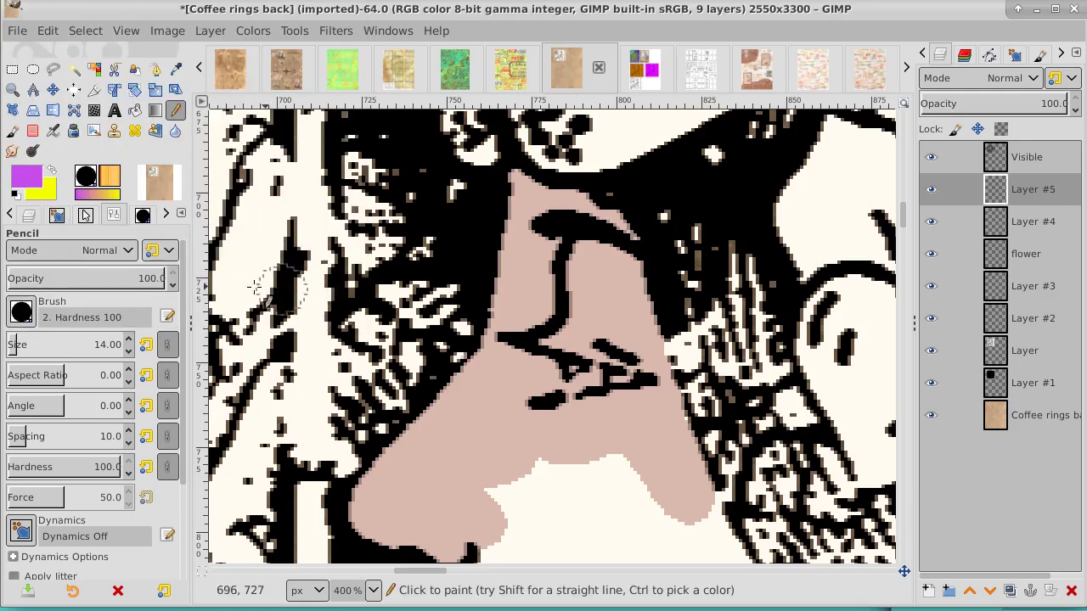
Step: Choose the Hardness 050 brush at size 6 with opacity around 9
{"action": "left_click", "coordinate": [21, 312]}
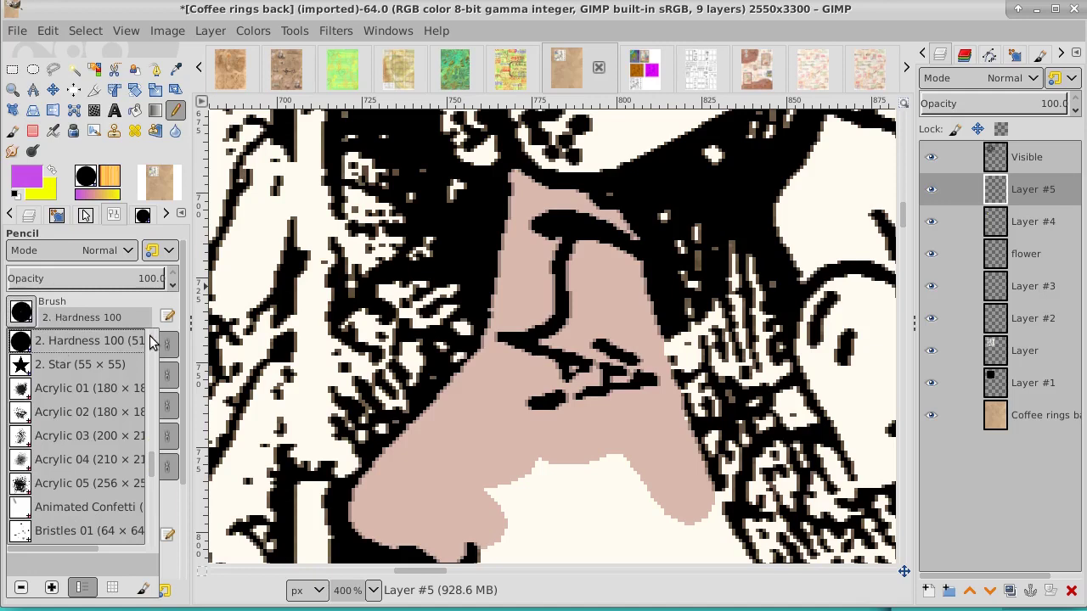
{"action": "scroll", "coordinate": [151, 467], "scroll_direction": "up", "scroll_amount": 2}
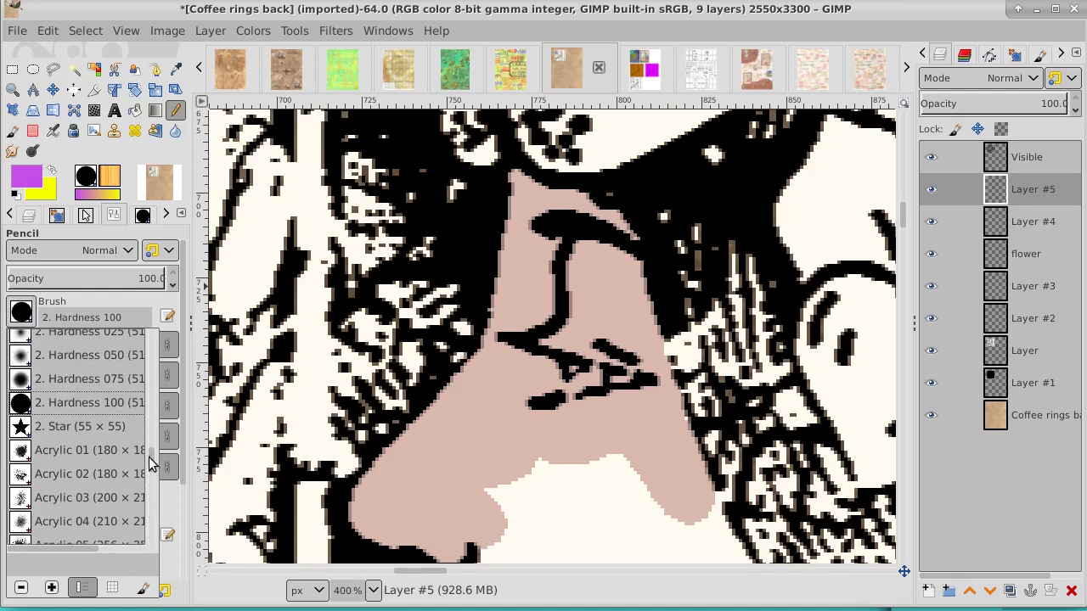
{"action": "left_click", "coordinate": [47, 356]}
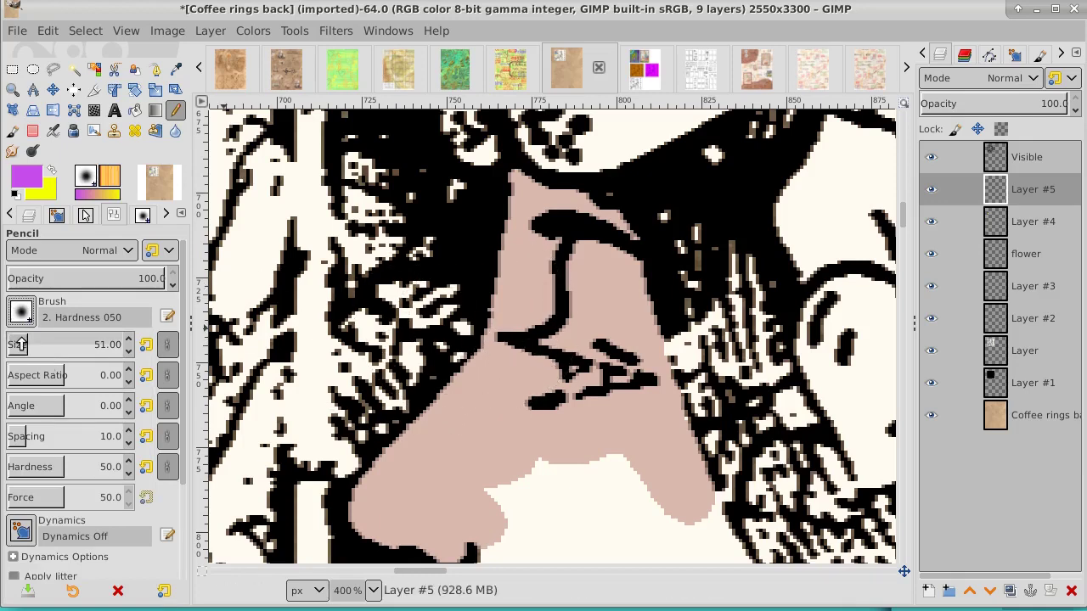
{"action": "left_click_drag", "start_coordinate": [18, 344], "coordinate": [15, 344]}
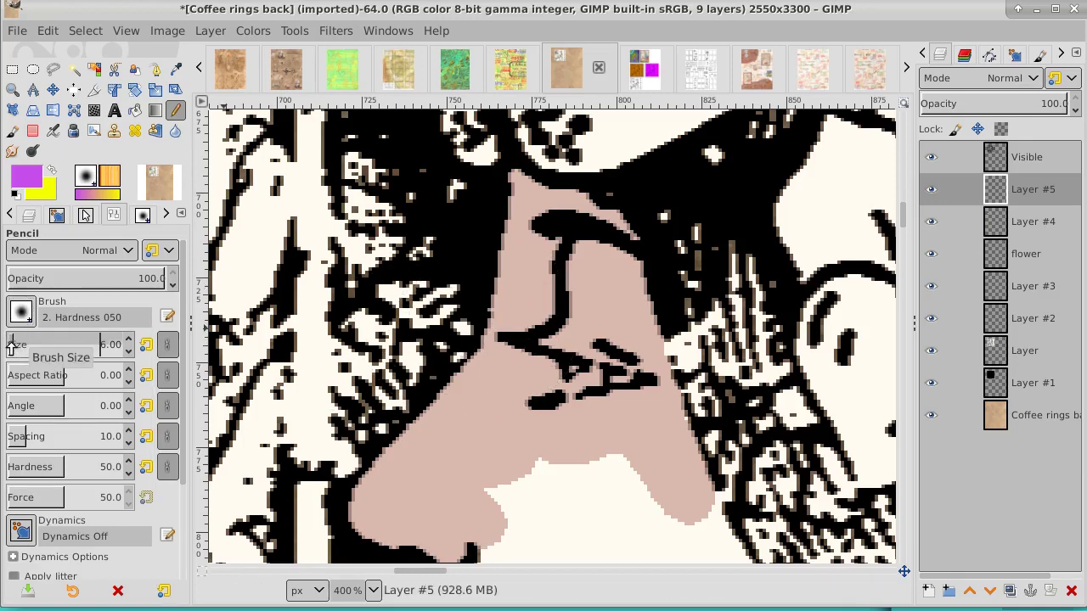
{"action": "left_click_drag", "start_coordinate": [111, 283], "coordinate": [23, 285]}
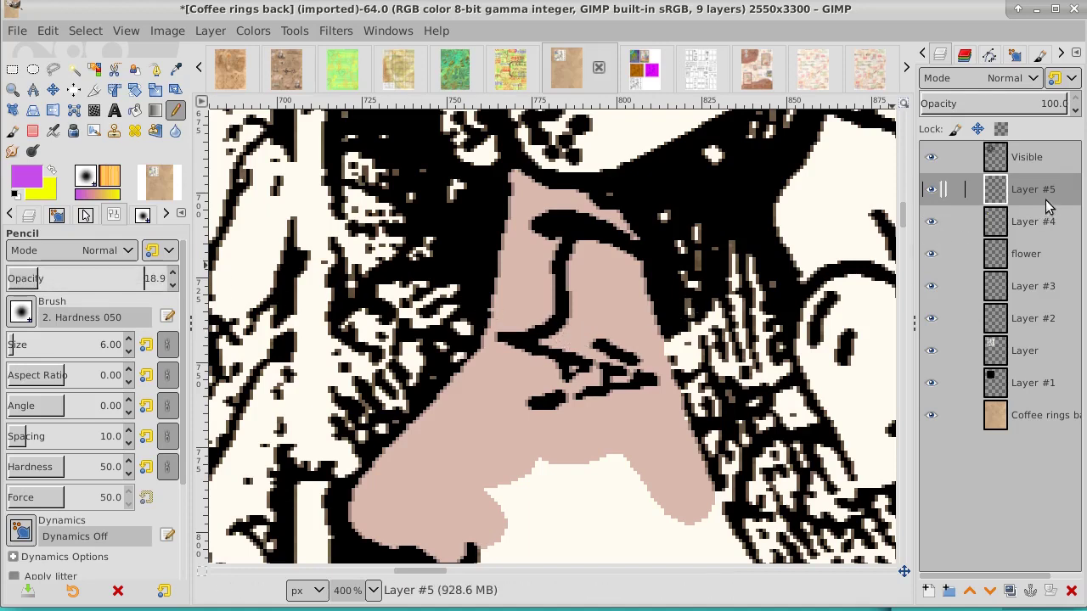
Step: Add new Layer #6 and pencil faint purple strokes over the eye
{"action": "left_click", "coordinate": [928, 590]}
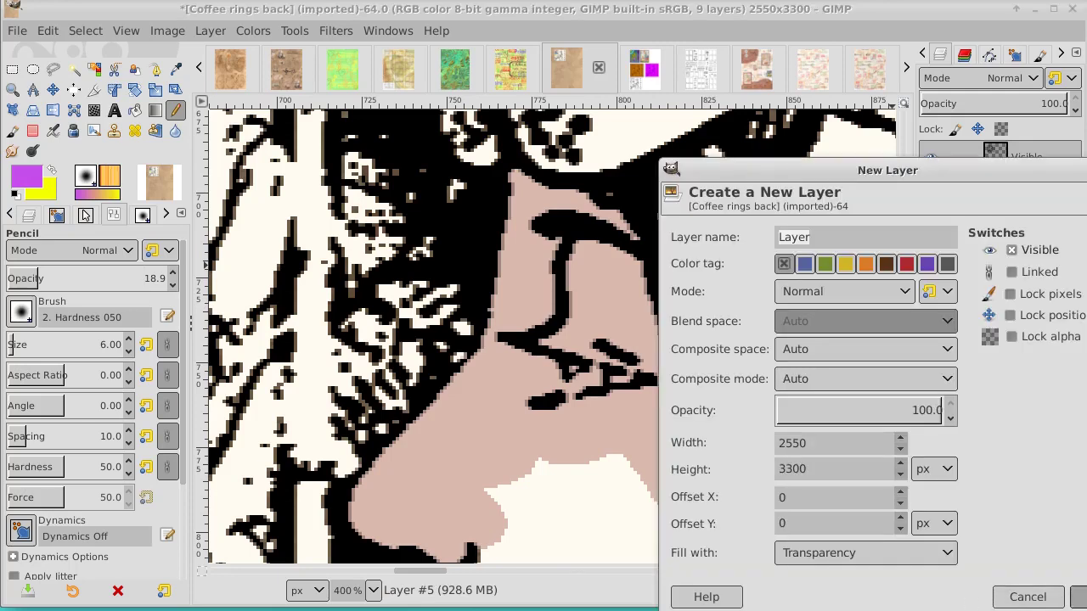
{"action": "left_click", "coordinate": [1077, 597]}
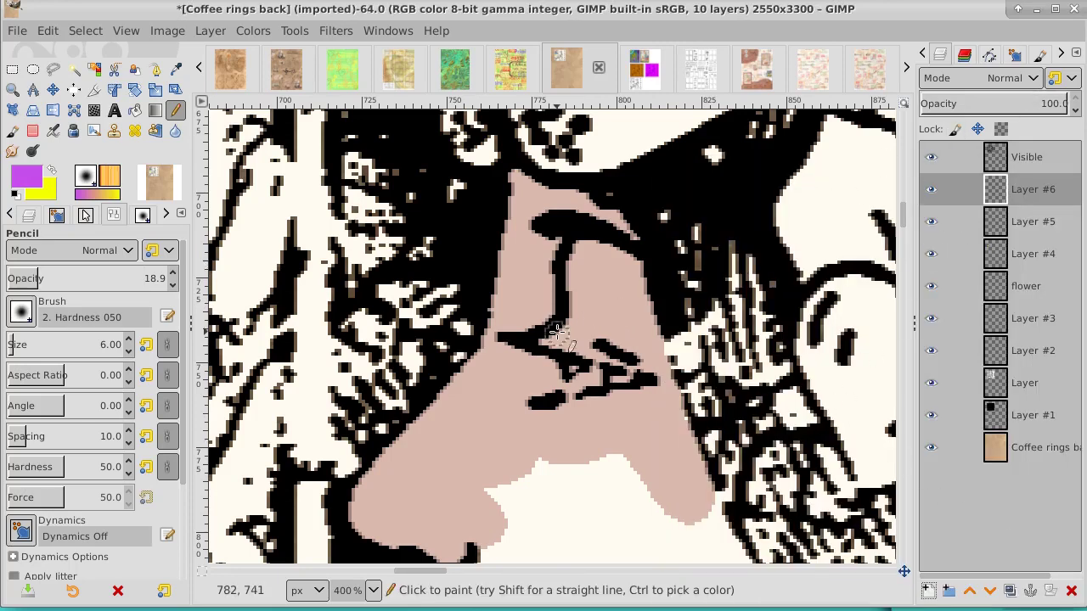
{"action": "mouse_move", "coordinate": [556, 331]}
{"action": "left_mouse_down"}
{"action": "mouse_move", "coordinate": [590, 338]}
{"action": "mouse_move", "coordinate": [599, 355]}
{"action": "mouse_move", "coordinate": [548, 351]}
{"action": "mouse_move", "coordinate": [566, 337]}
{"action": "left_mouse_up"}
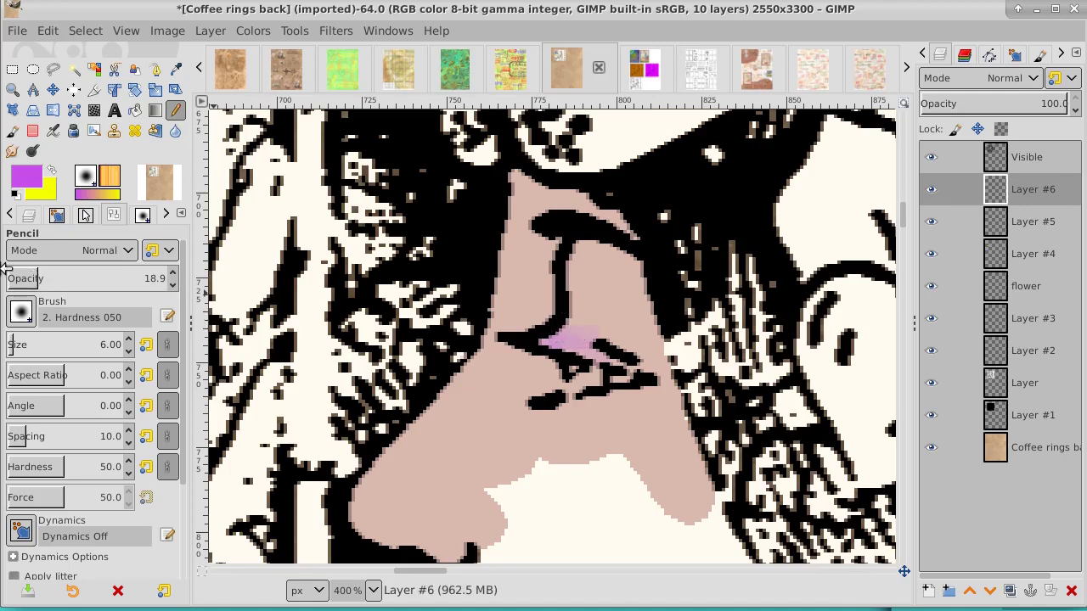
{"action": "left_click_drag", "start_coordinate": [34, 279], "coordinate": [18, 280]}
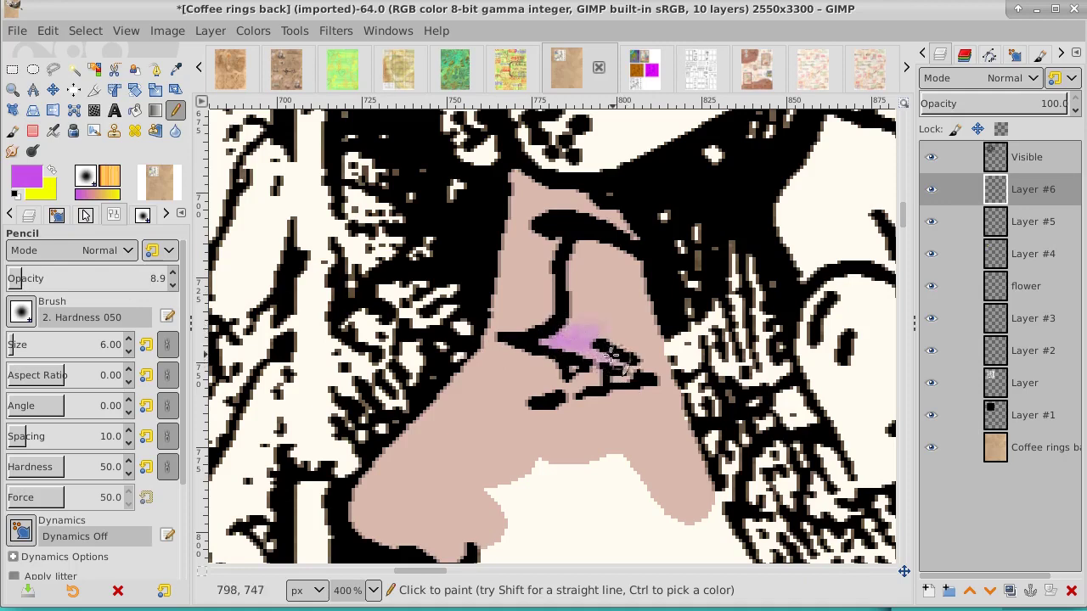
{"action": "mouse_move", "coordinate": [586, 333]}
{"action": "left_mouse_down"}
{"action": "mouse_move", "coordinate": [556, 342]}
{"action": "mouse_move", "coordinate": [608, 354]}
{"action": "left_mouse_up"}
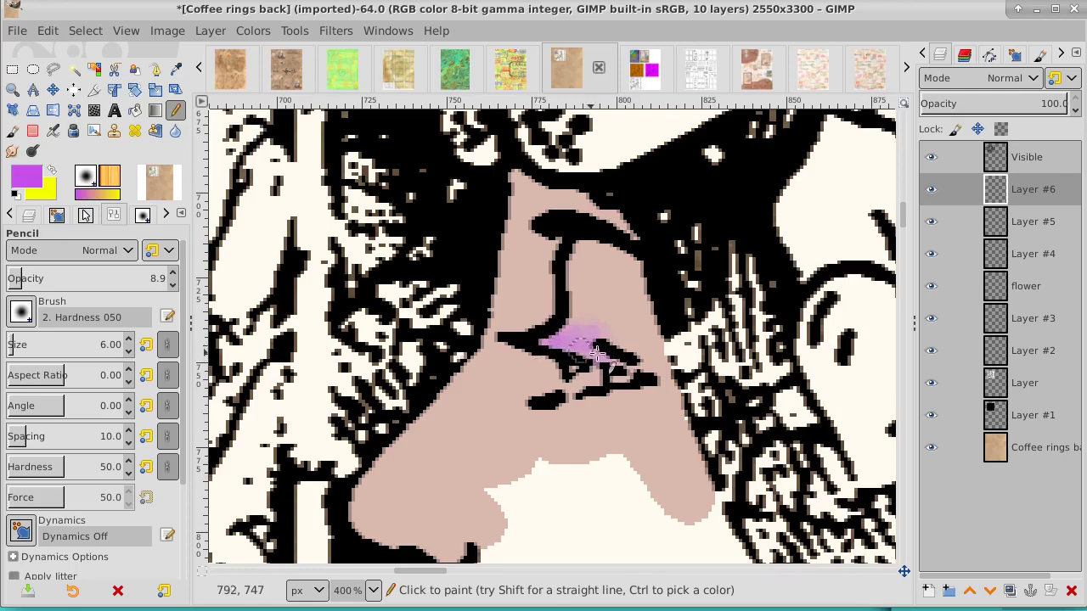
{"action": "left_click", "coordinate": [175, 130]}
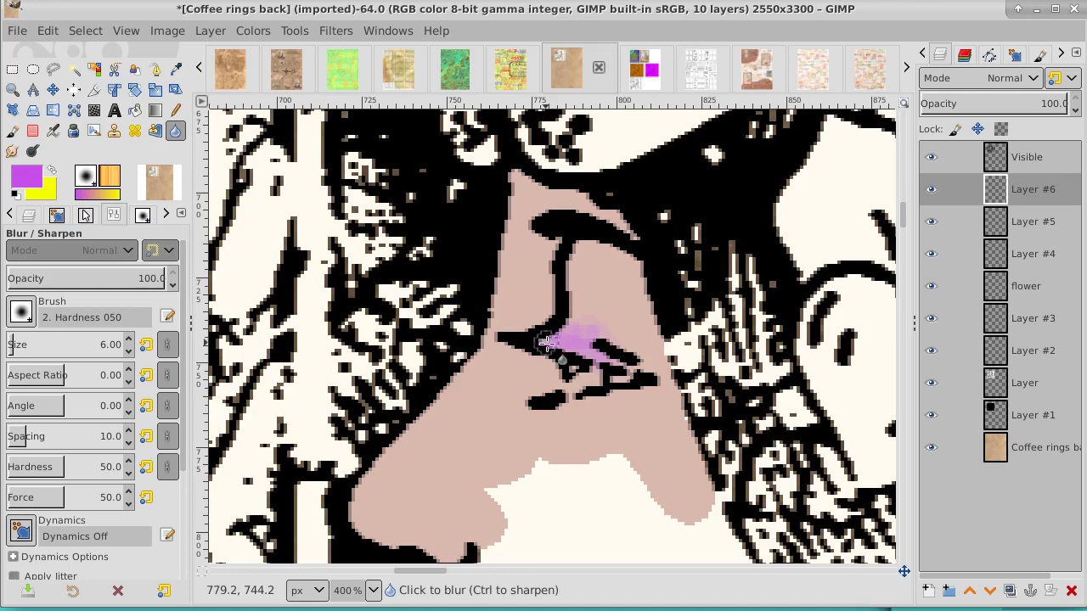
Step: Blur the purple strokes over the eye into a smooth, diffused eyeshadow tint
{"action": "left_click_drag", "start_coordinate": [553, 340], "coordinate": [577, 331]}
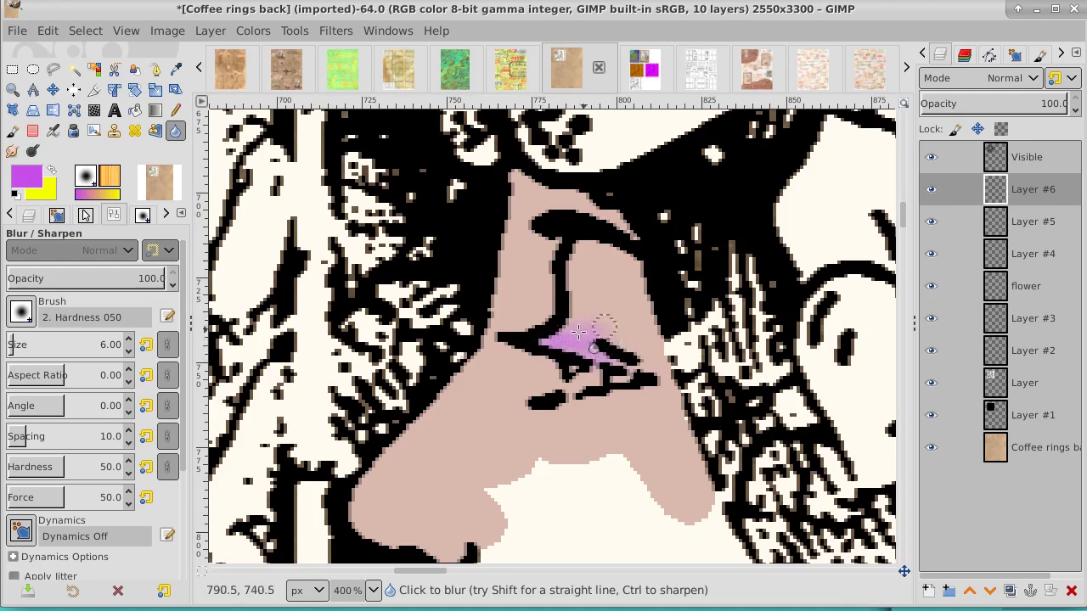
{"action": "mouse_move", "coordinate": [564, 335]}
{"action": "left_mouse_down"}
{"action": "mouse_move", "coordinate": [574, 305]}
{"action": "mouse_move", "coordinate": [582, 317]}
{"action": "mouse_move", "coordinate": [560, 349]}
{"action": "left_mouse_up"}
{"action": "mouse_move", "coordinate": [617, 368]}
{"action": "left_mouse_down"}
{"action": "mouse_move", "coordinate": [560, 343]}
{"action": "mouse_move", "coordinate": [622, 341]}
{"action": "mouse_move", "coordinate": [540, 347]}
{"action": "left_mouse_up"}
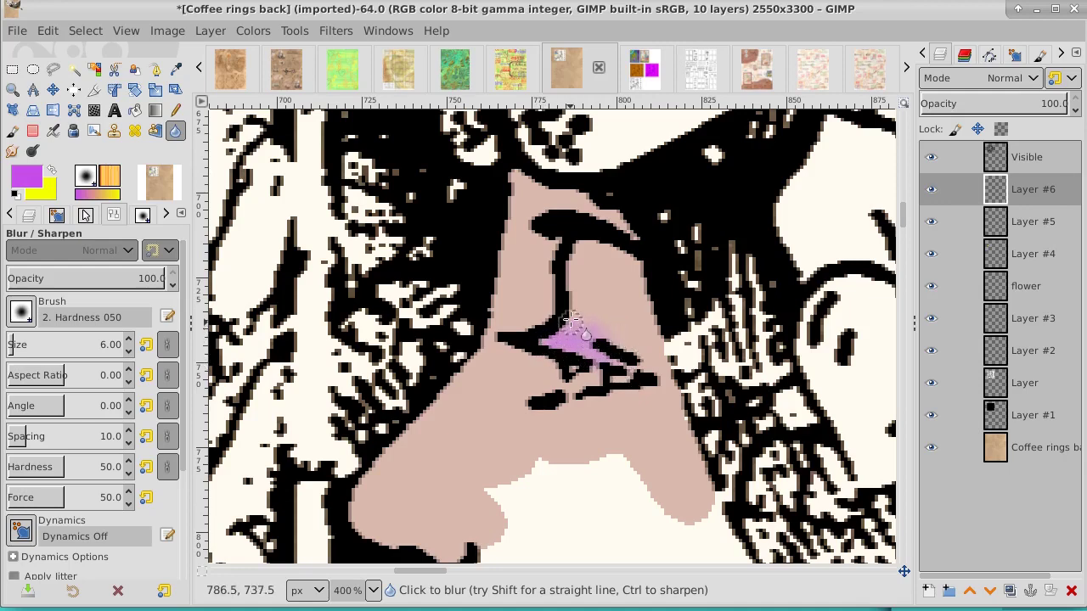
{"action": "mouse_move", "coordinate": [572, 309]}
{"action": "left_mouse_down"}
{"action": "mouse_move", "coordinate": [552, 341]}
{"action": "mouse_move", "coordinate": [567, 334]}
{"action": "mouse_move", "coordinate": [621, 368]}
{"action": "left_mouse_up"}
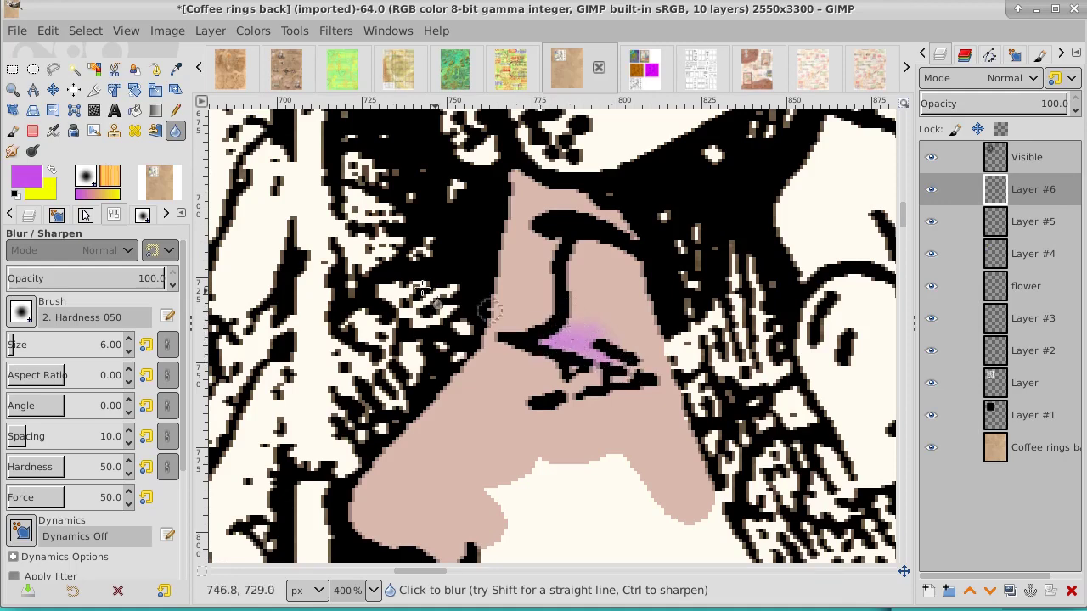
{"action": "left_click", "coordinate": [12, 89]}
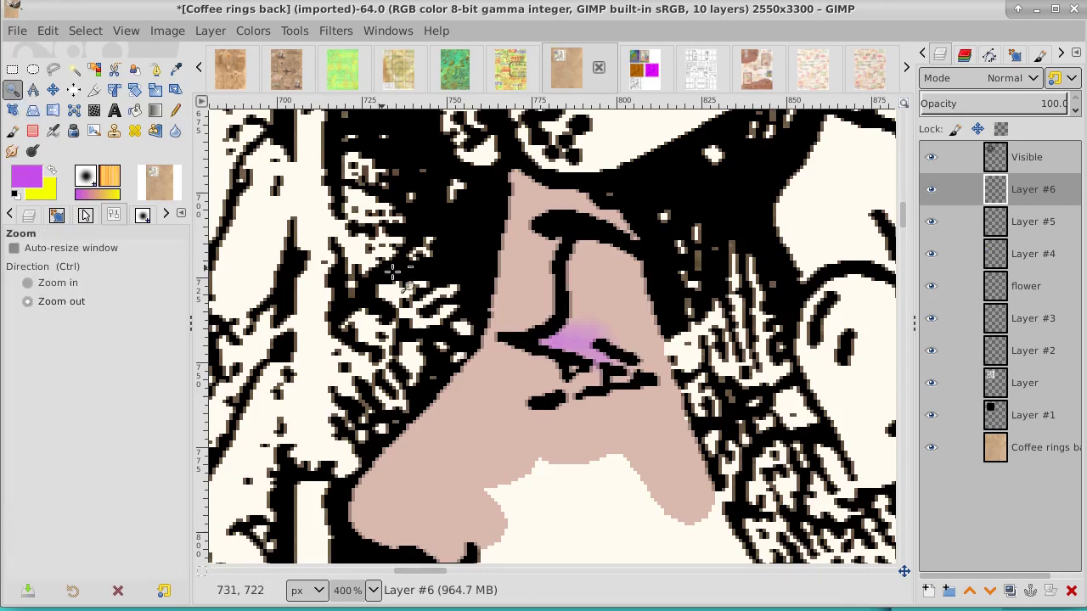
Step: Zoom out to 150%, select the Hardness 100 brush and the pale pink dab9ad colour
{"action": "left_click", "coordinate": [519, 316]}
{"action": "left_click", "coordinate": [519, 315]}
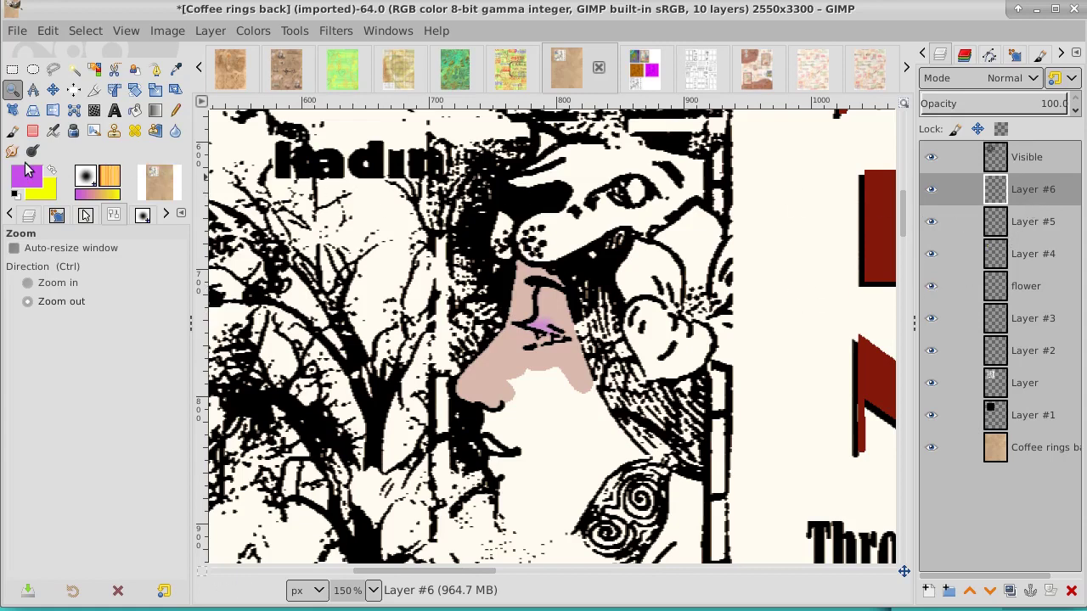
{"action": "left_click", "coordinate": [87, 180]}
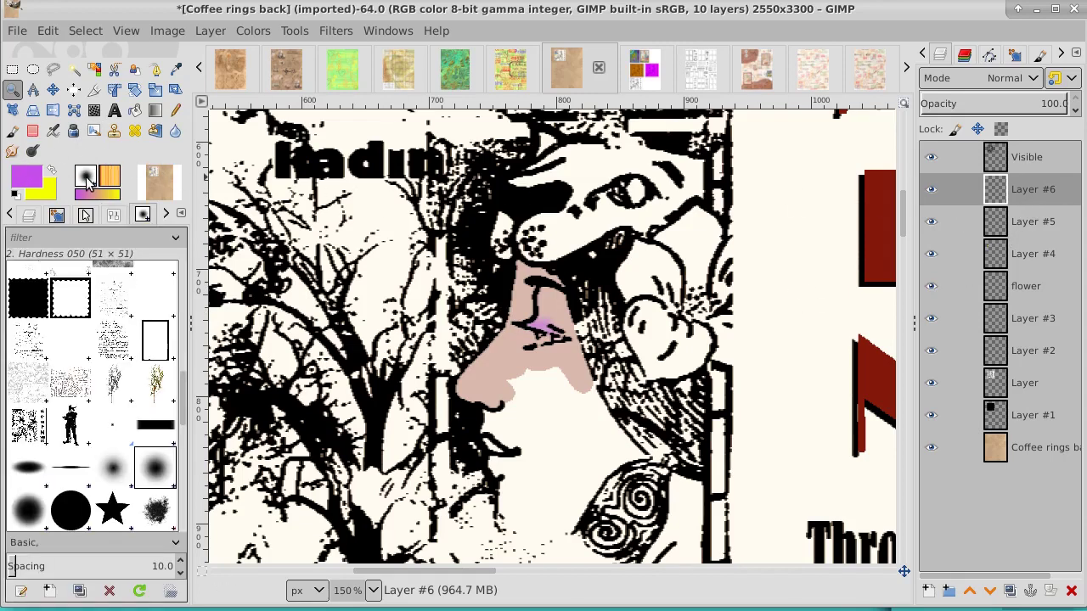
{"action": "left_click", "coordinate": [71, 514]}
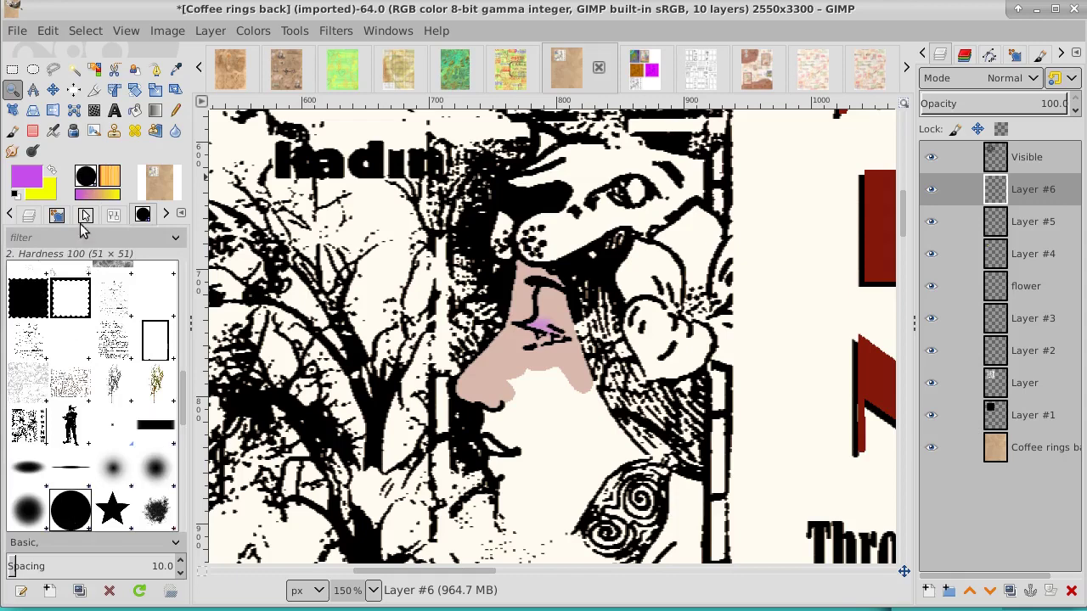
{"action": "left_click", "coordinate": [42, 186]}
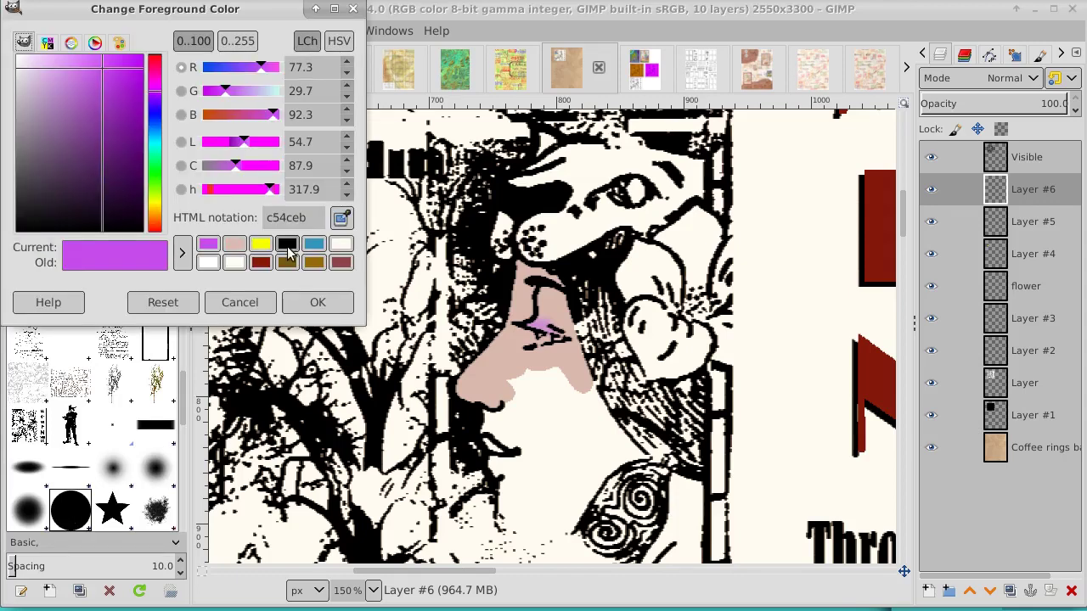
{"action": "left_click", "coordinate": [234, 246]}
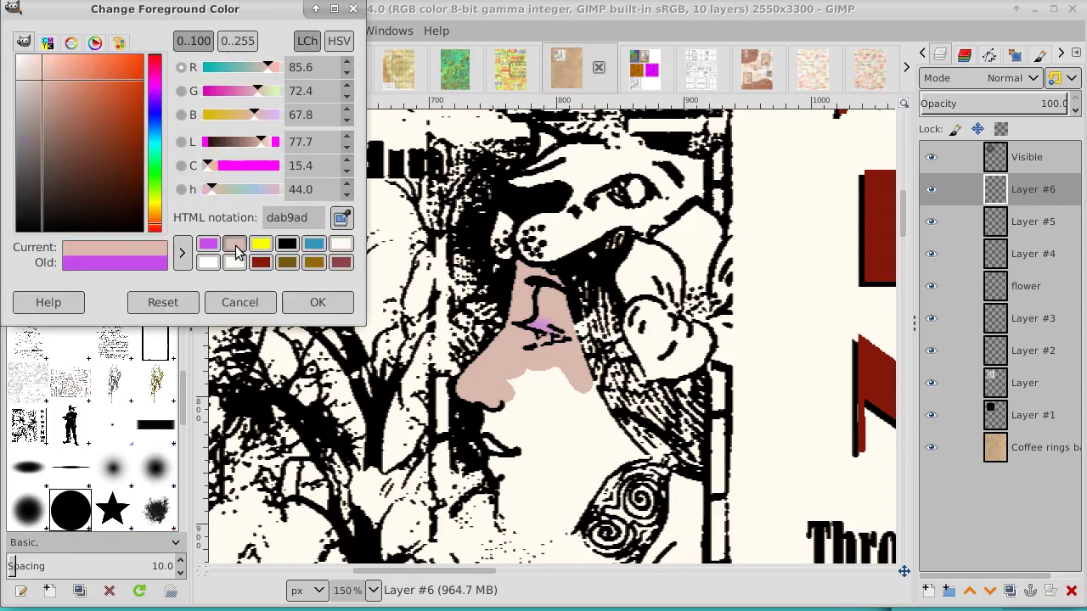
{"action": "left_click", "coordinate": [306, 306]}
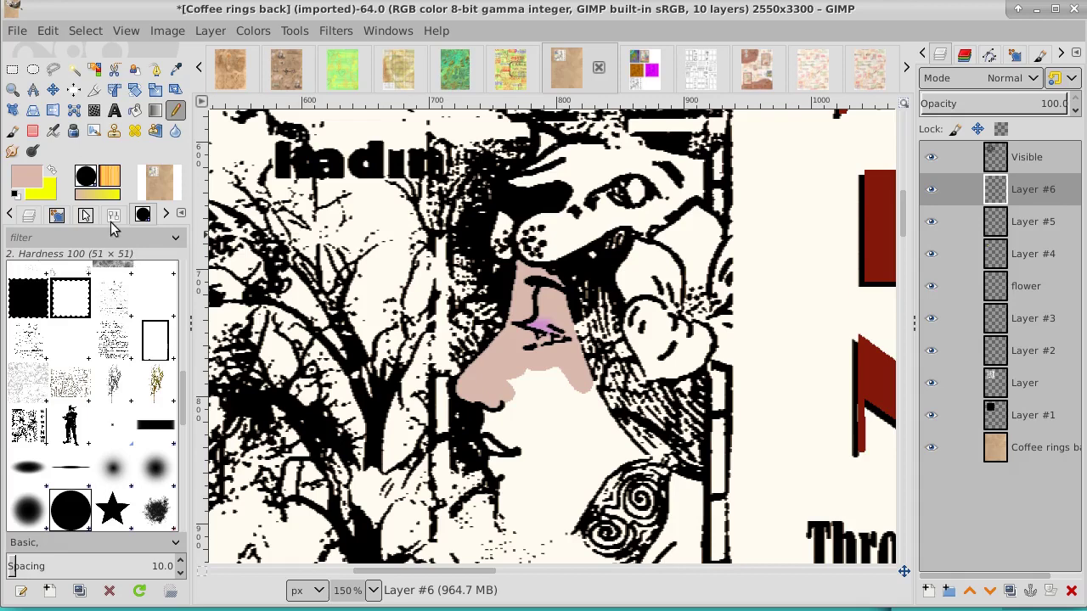
{"action": "left_click", "coordinate": [111, 216]}
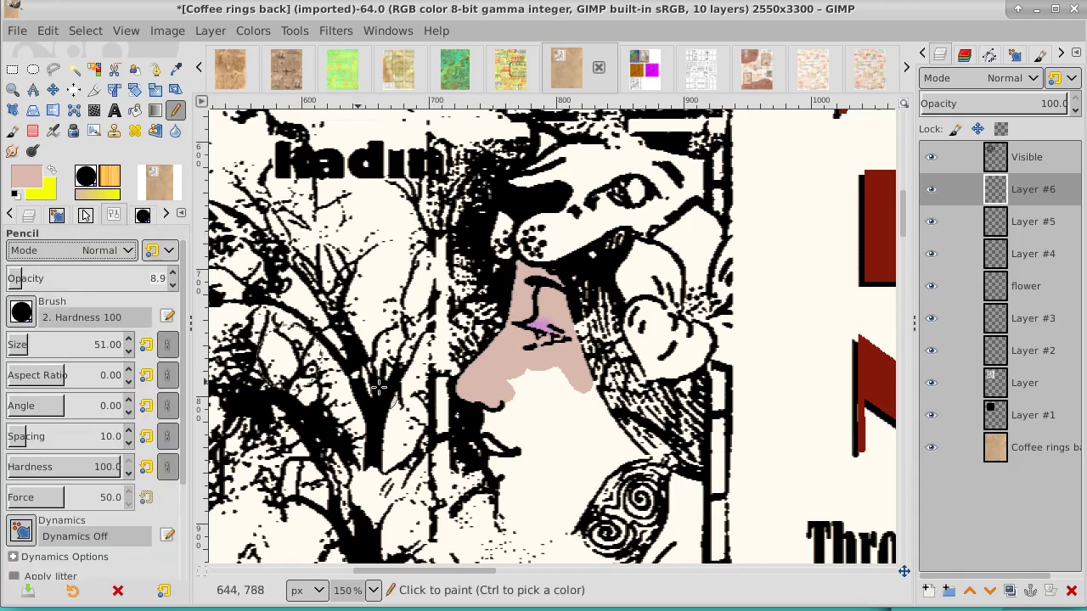
Step: At full opacity and brush size 20, paint skin pink over the cheek, chin and jaw
{"action": "left_click", "coordinate": [513, 424]}
{"action": "left_click_drag", "start_coordinate": [106, 283], "coordinate": [124, 282]}
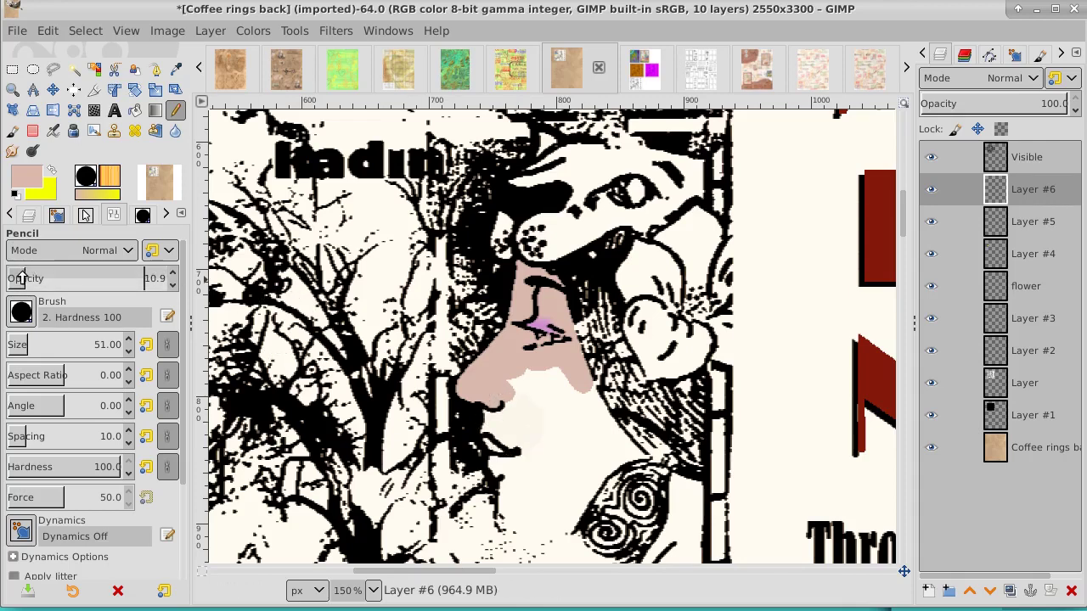
{"action": "left_click_drag", "start_coordinate": [21, 277], "coordinate": [180, 287]}
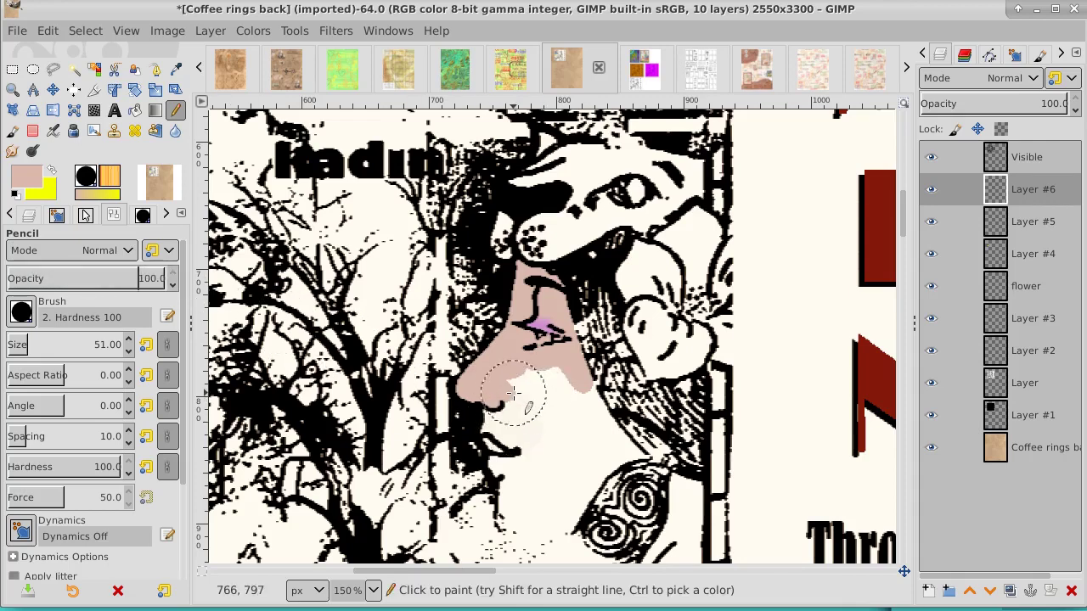
{"action": "mouse_move", "coordinate": [513, 391]}
{"action": "left_mouse_down"}
{"action": "mouse_move", "coordinate": [548, 404]}
{"action": "mouse_move", "coordinate": [556, 387]}
{"action": "mouse_move", "coordinate": [569, 409]}
{"action": "mouse_move", "coordinate": [559, 385]}
{"action": "mouse_move", "coordinate": [584, 450]}
{"action": "mouse_move", "coordinate": [543, 447]}
{"action": "mouse_move", "coordinate": [503, 403]}
{"action": "left_mouse_up"}
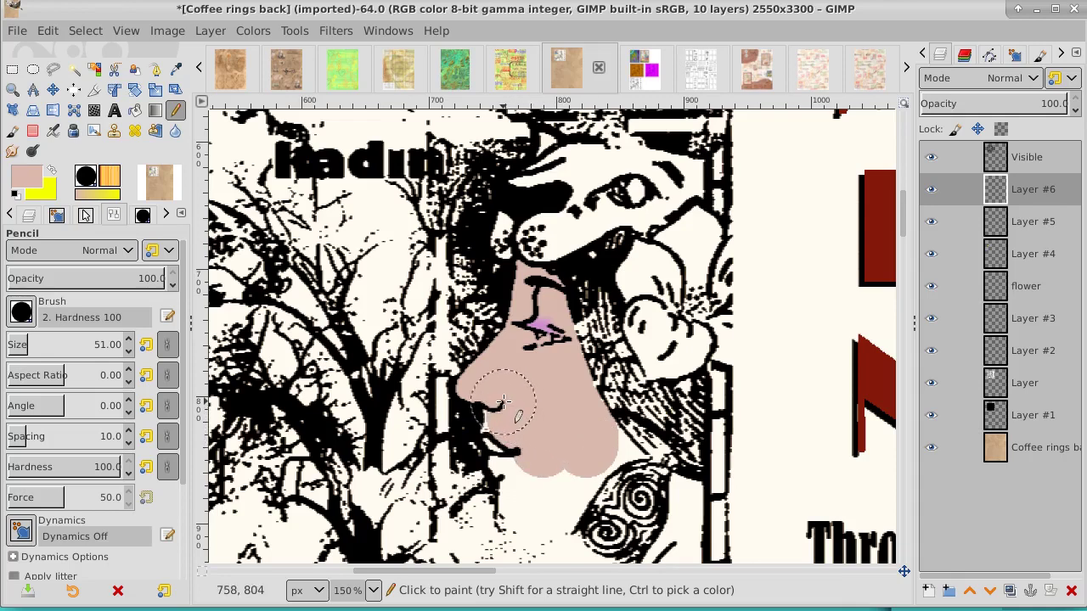
{"action": "key", "text": "bracketleft"}
{"action": "key", "text": "bracketleft"}
{"action": "key", "text": "bracketleft"}
{"action": "key", "text": "bracketleft"}
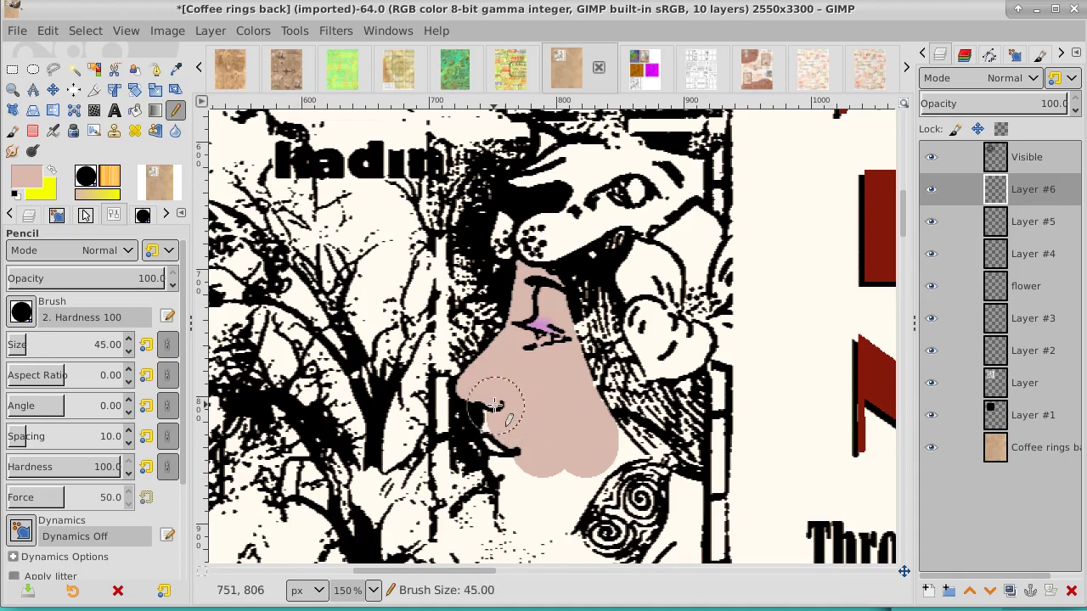
{"action": "key", "text": "bracketleft"}
{"action": "key", "text": "bracketleft"}
{"action": "key", "text": "bracketleft"}
{"action": "key", "text": "bracketleft"}
{"action": "key", "text": "bracketleft"}
{"action": "key", "text": "bracketleft"}
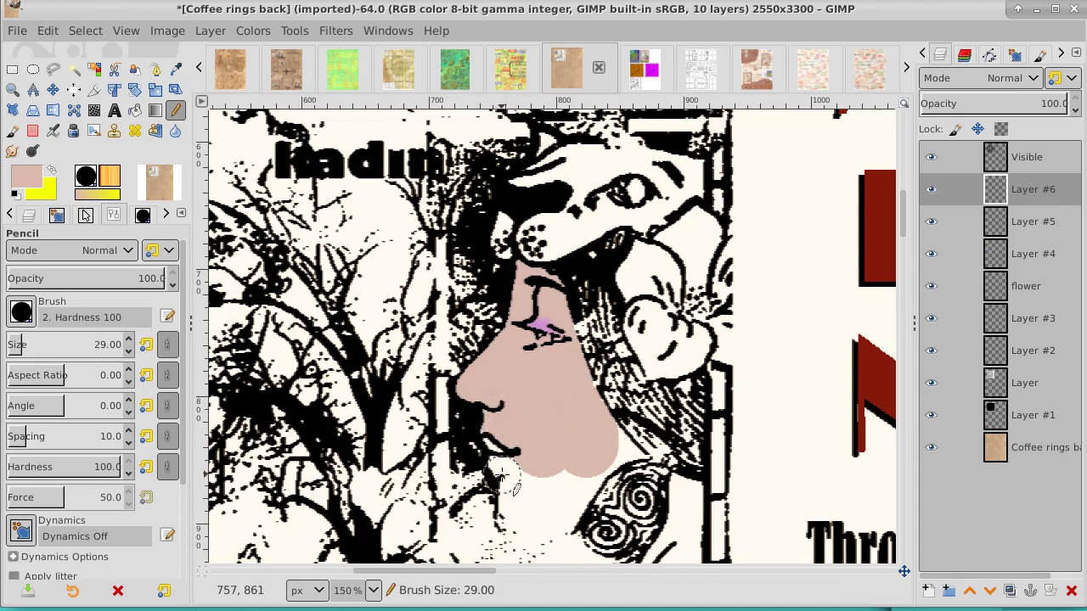
{"action": "key", "text": "bracketleft"}
{"action": "key", "text": "bracketleft"}
{"action": "key", "text": "bracketleft"}
{"action": "key", "text": "bracketleft"}
{"action": "key", "text": "bracketleft"}
{"action": "key", "text": "bracketleft"}
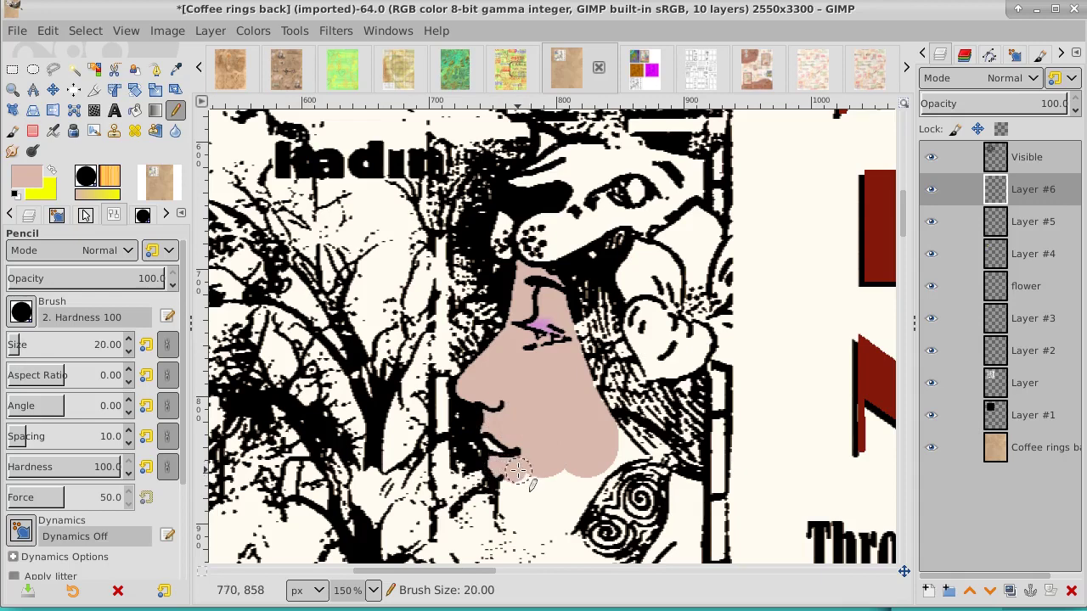
{"action": "left_click_drag", "start_coordinate": [513, 481], "coordinate": [597, 459]}
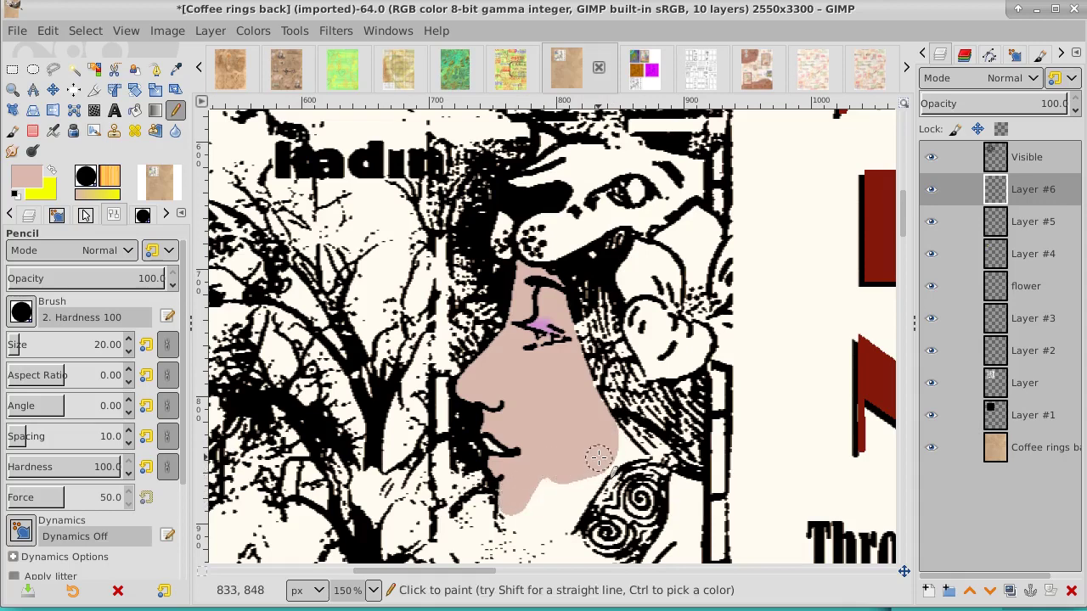
{"action": "mouse_move", "coordinate": [598, 466]}
{"action": "left_mouse_down"}
{"action": "mouse_move", "coordinate": [562, 521]}
{"action": "mouse_move", "coordinate": [562, 479]}
{"action": "mouse_move", "coordinate": [535, 498]}
{"action": "left_mouse_up"}
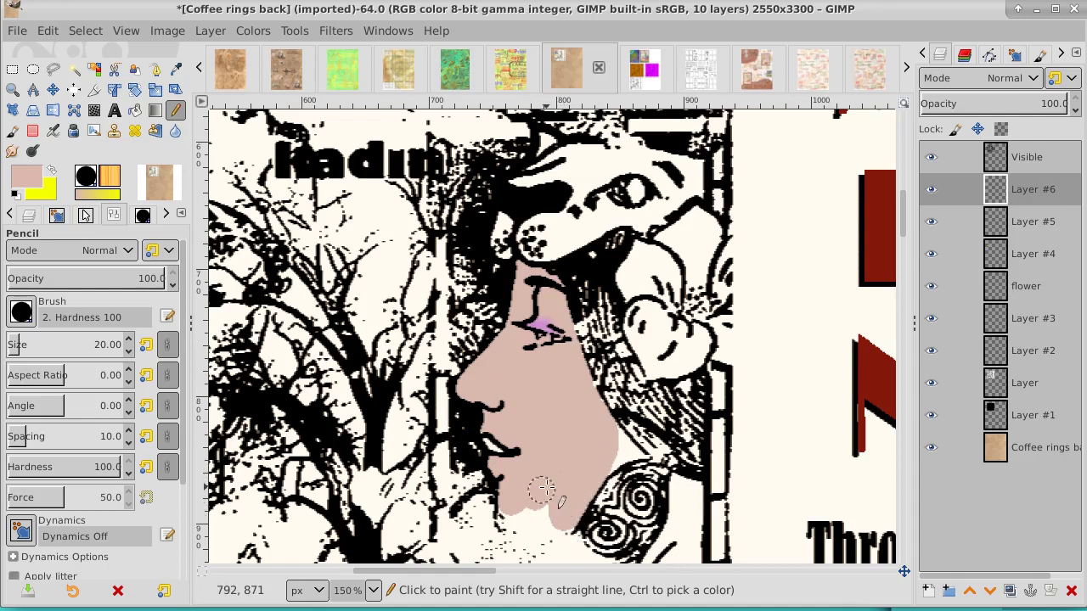
Step: Paint translucent skin colour over the speckles under the chin, then restore 100 opacity
{"action": "left_click", "coordinate": [62, 282]}
{"action": "left_click_drag", "start_coordinate": [62, 283], "coordinate": [17, 283]}
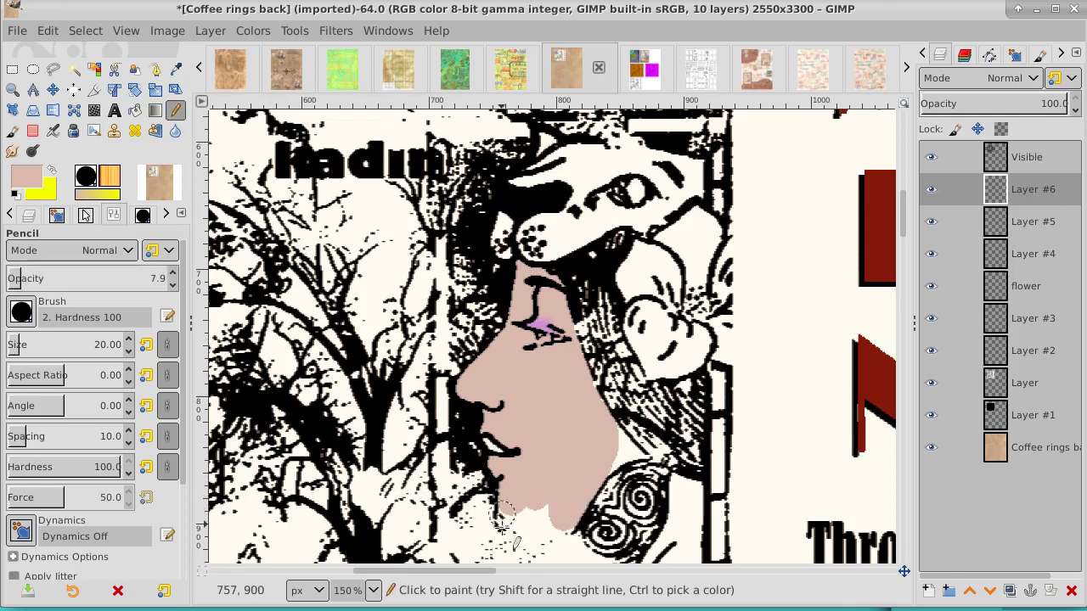
{"action": "left_click_drag", "start_coordinate": [522, 513], "coordinate": [532, 513]}
{"action": "left_click_drag", "start_coordinate": [116, 283], "coordinate": [48, 280]}
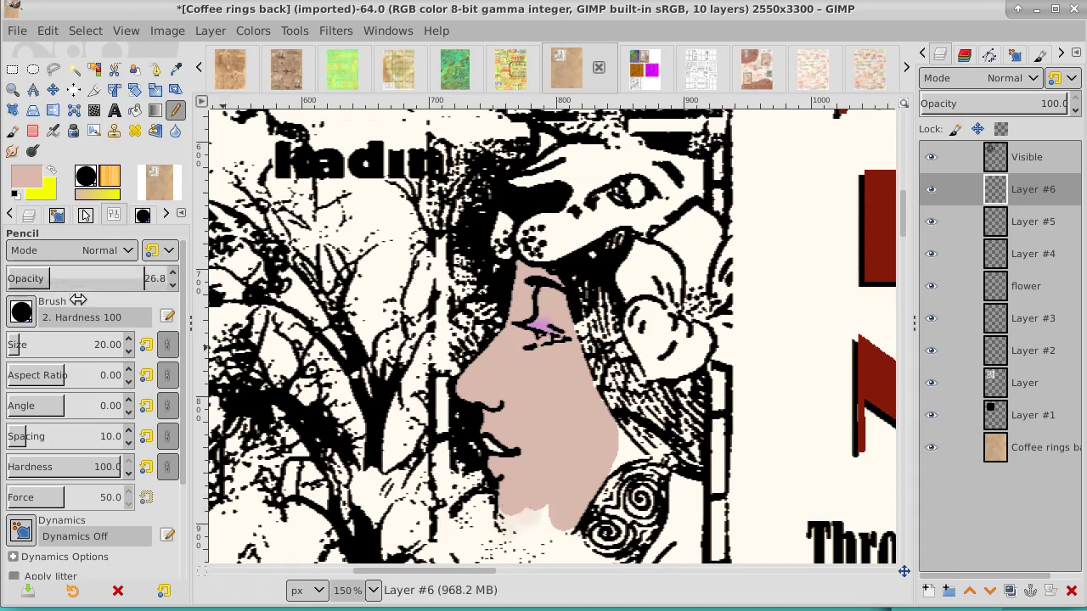
{"action": "mouse_move", "coordinate": [508, 520]}
{"action": "left_mouse_down"}
{"action": "mouse_move", "coordinate": [493, 485]}
{"action": "mouse_move", "coordinate": [528, 513]}
{"action": "mouse_move", "coordinate": [509, 524]}
{"action": "mouse_move", "coordinate": [548, 507]}
{"action": "mouse_move", "coordinate": [557, 487]}
{"action": "mouse_move", "coordinate": [525, 508]}
{"action": "mouse_move", "coordinate": [551, 517]}
{"action": "mouse_move", "coordinate": [549, 535]}
{"action": "mouse_move", "coordinate": [560, 505]}
{"action": "mouse_move", "coordinate": [560, 530]}
{"action": "mouse_move", "coordinate": [523, 526]}
{"action": "mouse_move", "coordinate": [606, 444]}
{"action": "left_mouse_up"}
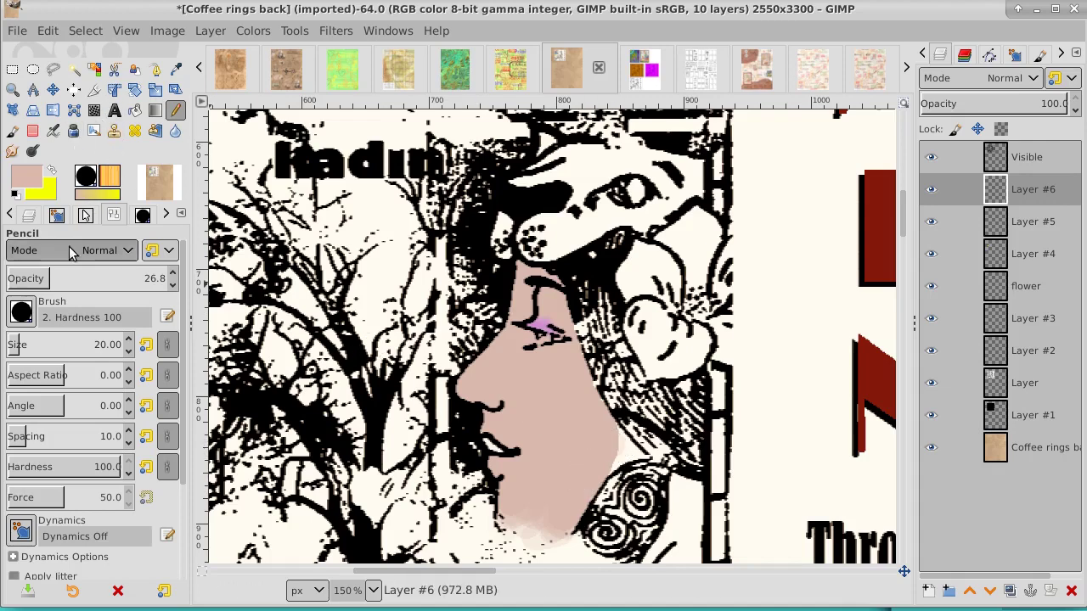
{"action": "left_click_drag", "start_coordinate": [51, 278], "coordinate": [199, 282]}
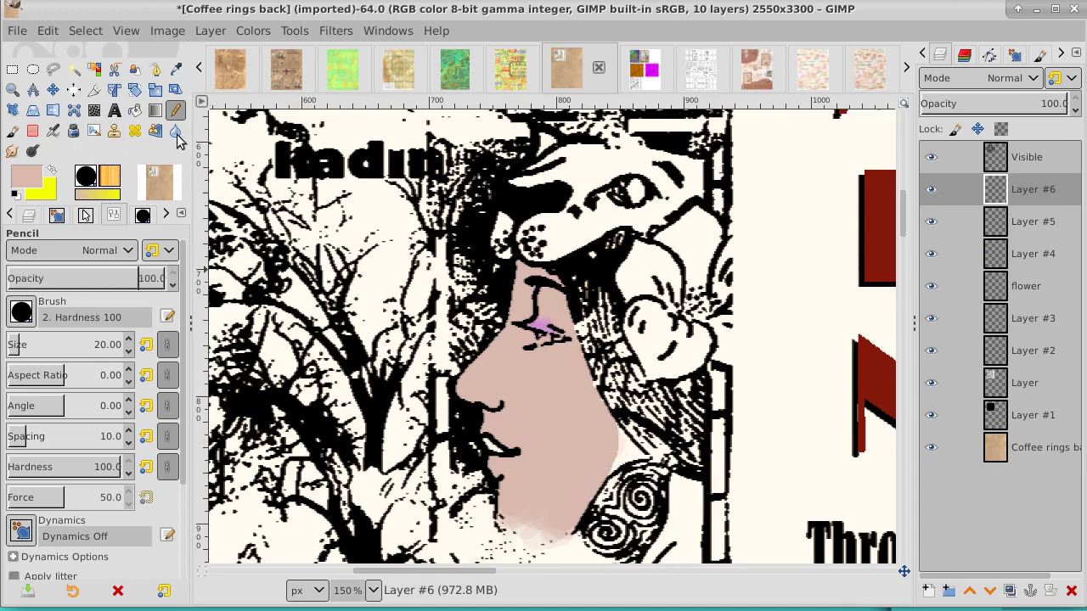
{"action": "left_click", "coordinate": [155, 69]}
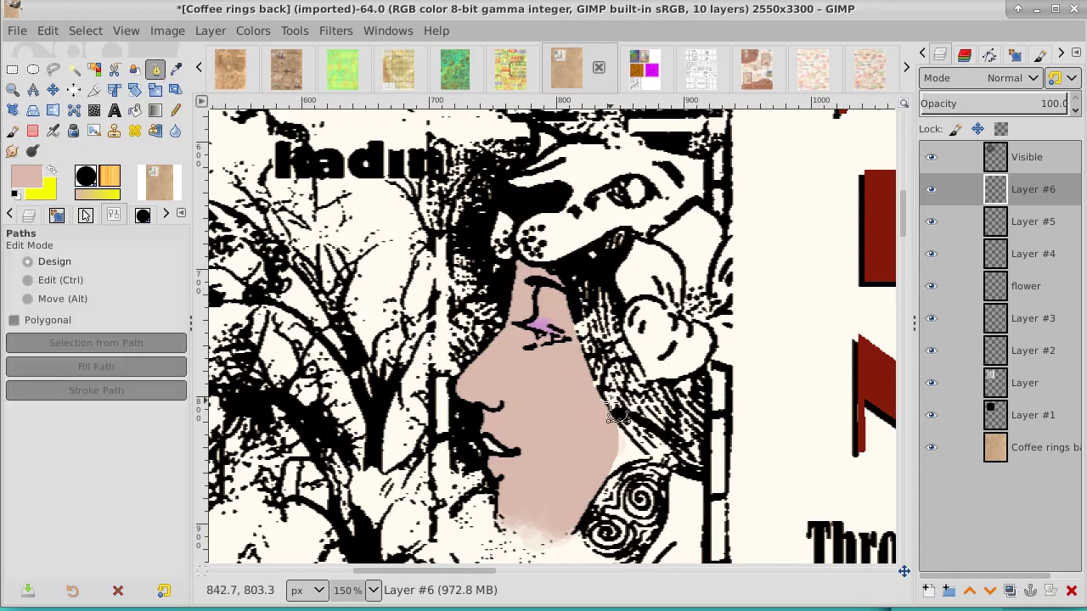
Step: Draw a curved path between the jaw and hair and convert it to a selection
{"action": "left_click", "coordinate": [593, 384]}
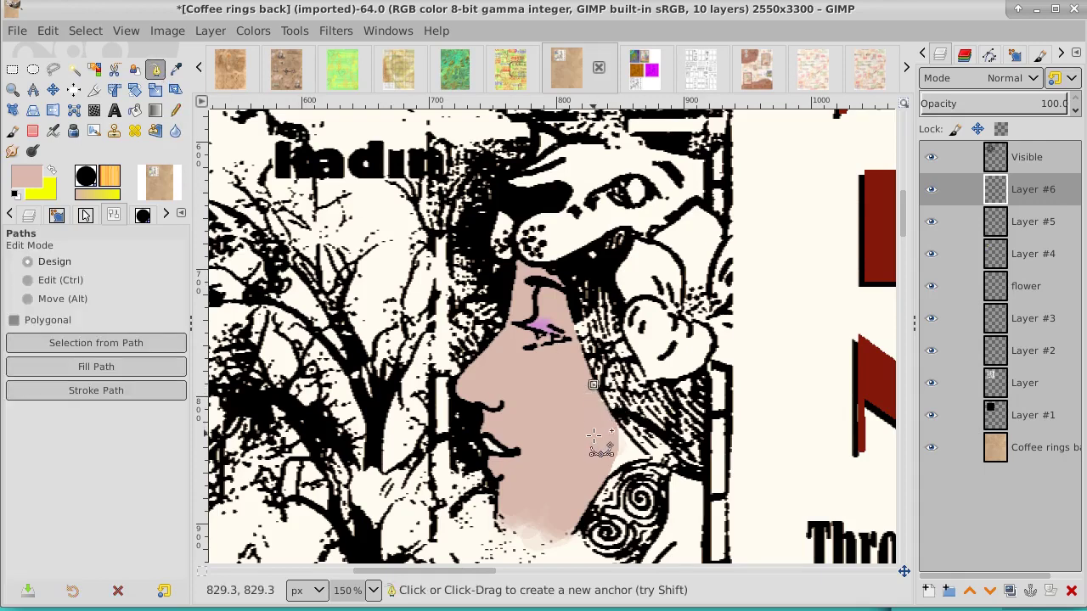
{"action": "left_click", "coordinate": [600, 487]}
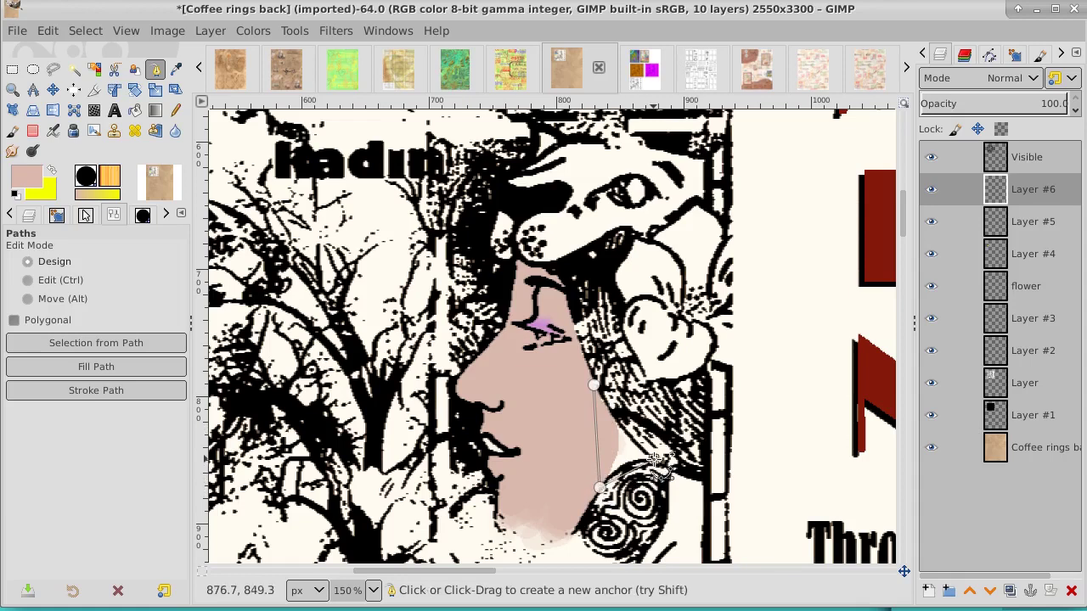
{"action": "left_click_drag", "start_coordinate": [654, 458], "coordinate": [685, 465]}
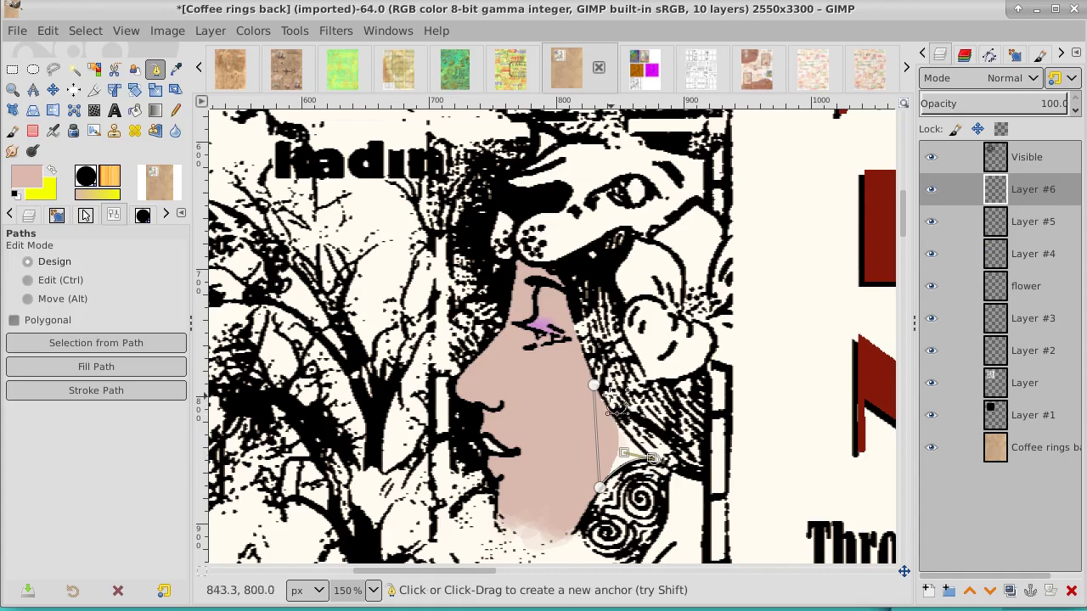
{"action": "left_click_drag", "start_coordinate": [600, 392], "coordinate": [578, 352]}
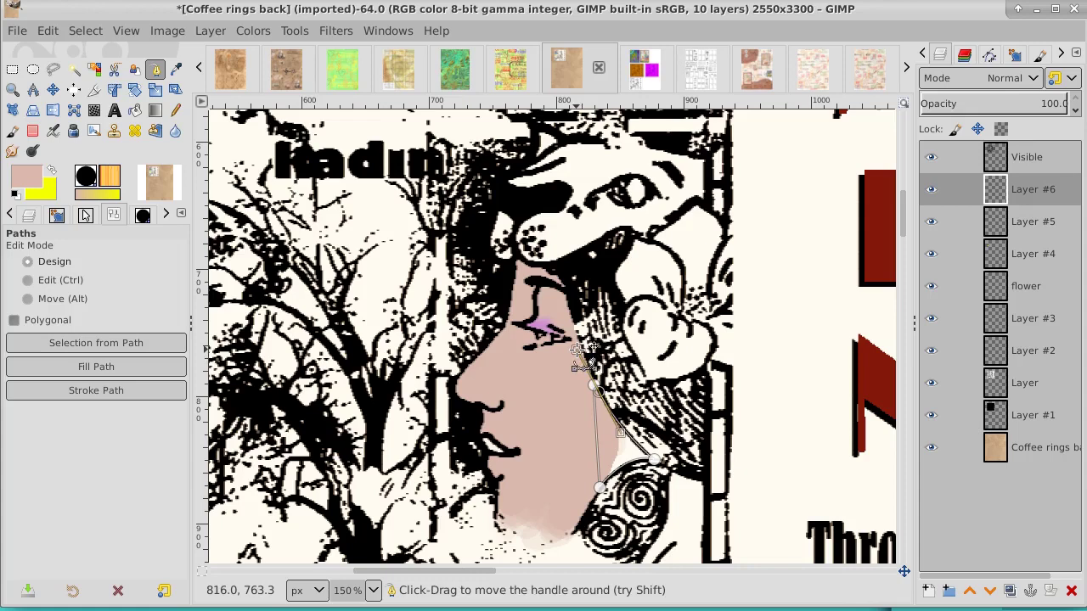
{"action": "left_click", "coordinate": [85, 30]}
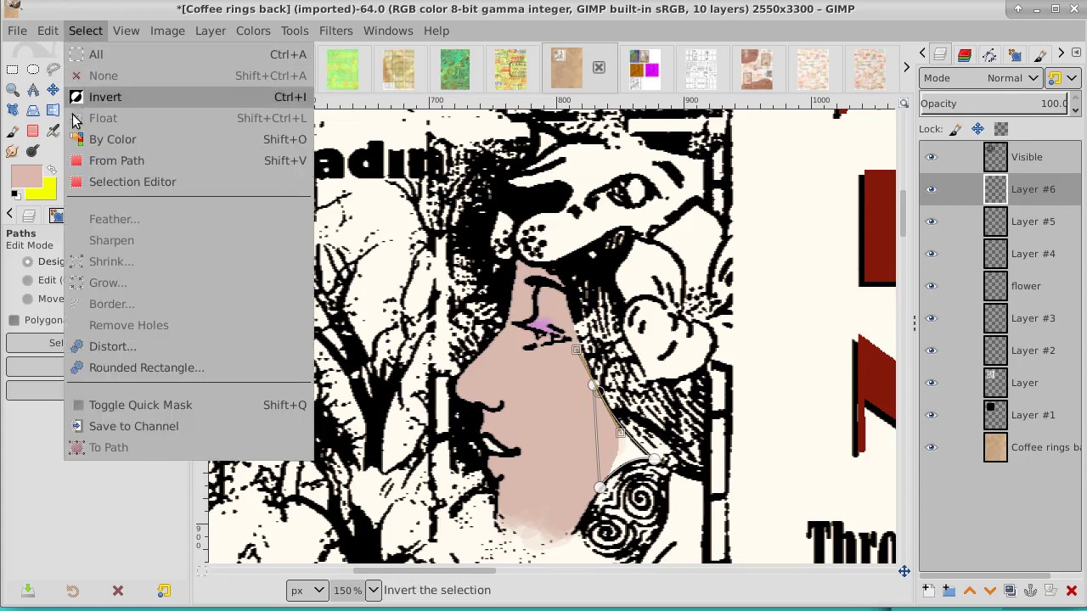
{"action": "left_click", "coordinate": [85, 160]}
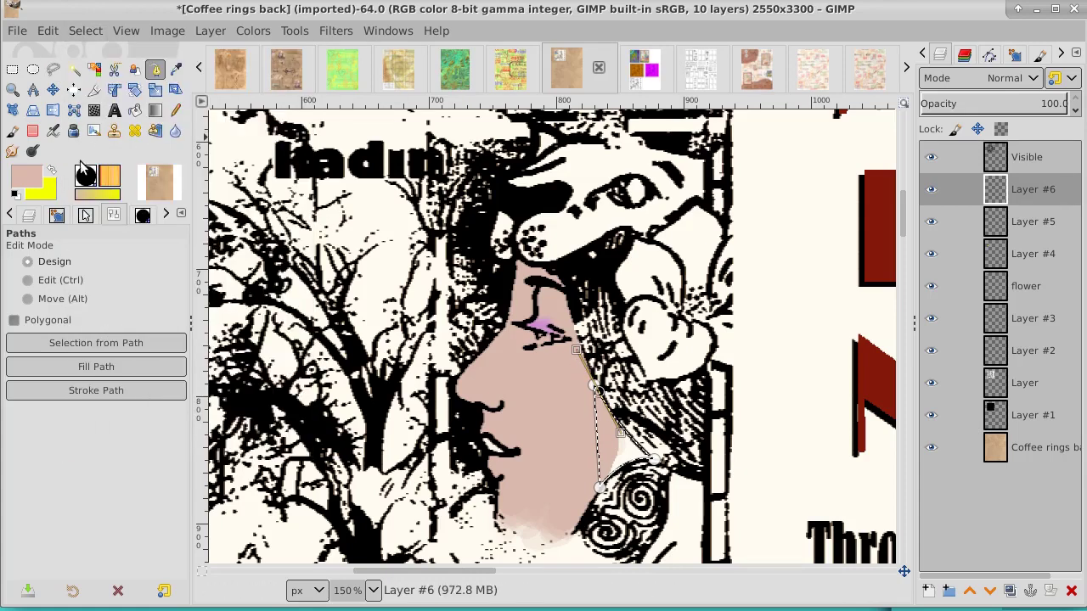
Step: Pencil skin pink inside the selected gap, then clear the selection
{"action": "left_click", "coordinate": [176, 110]}
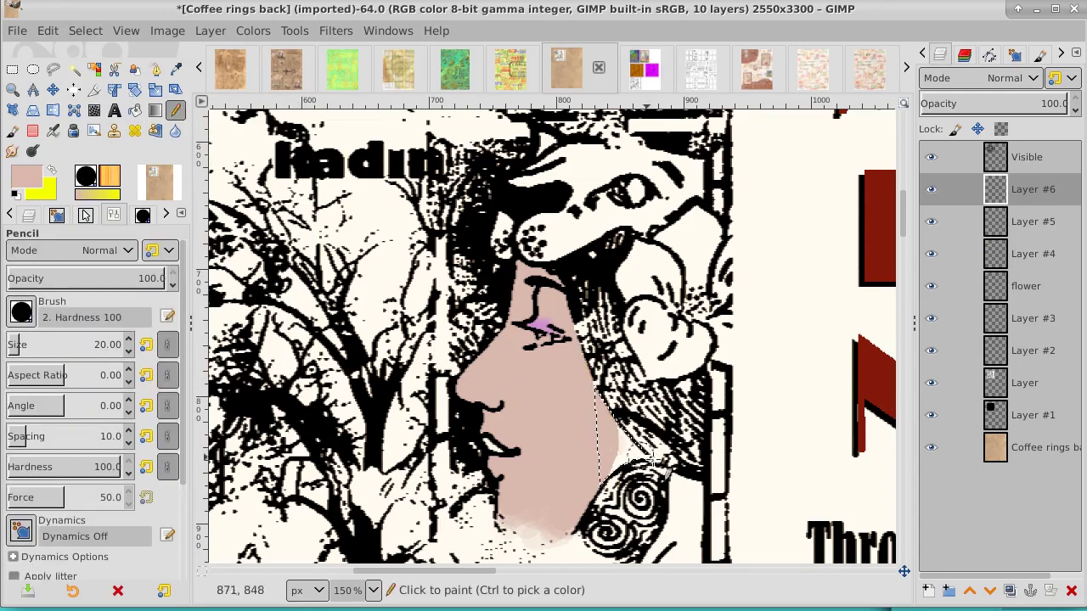
{"action": "mouse_move", "coordinate": [585, 411]}
{"action": "left_mouse_down"}
{"action": "mouse_move", "coordinate": [644, 455]}
{"action": "mouse_move", "coordinate": [577, 485]}
{"action": "mouse_move", "coordinate": [636, 445]}
{"action": "mouse_move", "coordinate": [651, 449]}
{"action": "left_mouse_up"}
{"action": "left_click_drag", "start_coordinate": [583, 388], "coordinate": [590, 429]}
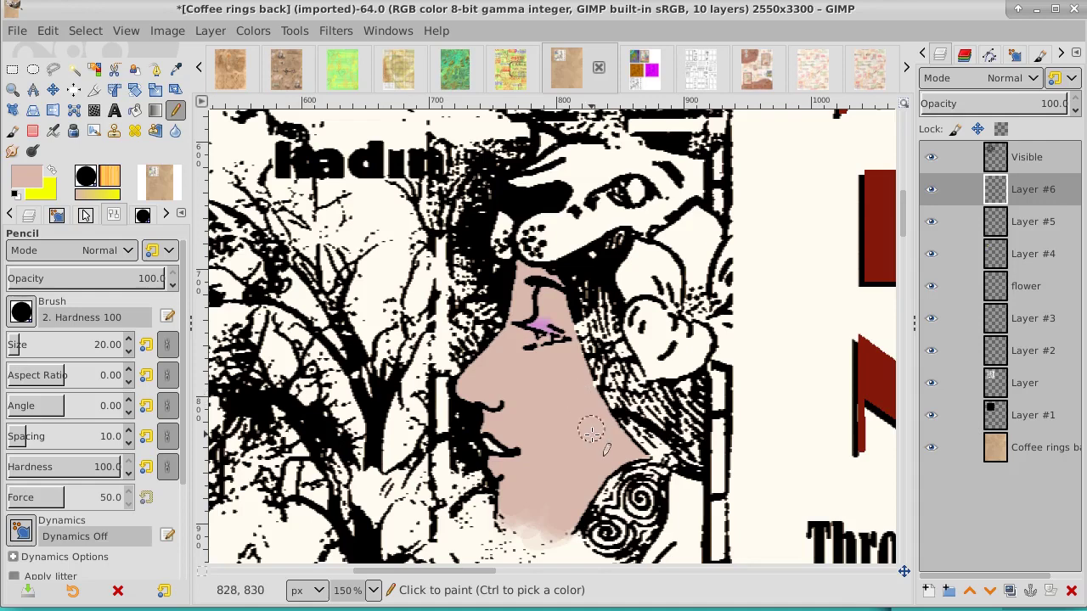
{"action": "left_click", "coordinate": [87, 31]}
{"action": "left_click", "coordinate": [93, 76]}
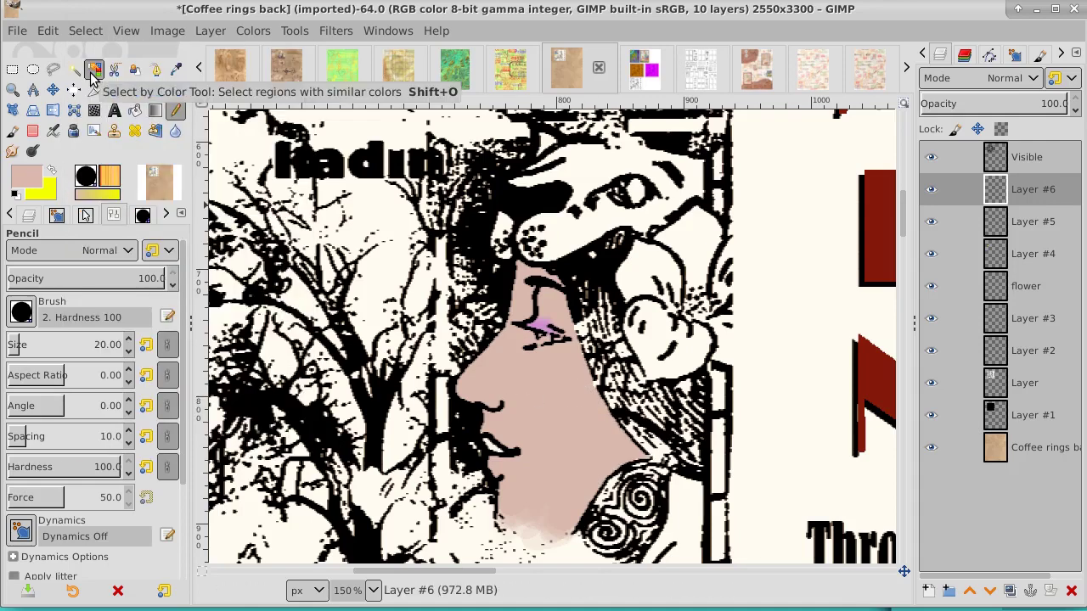
Step: Fuzzy-select the lips on the Visible layer and grow the selection by 1 px
{"action": "left_click", "coordinate": [1026, 156]}
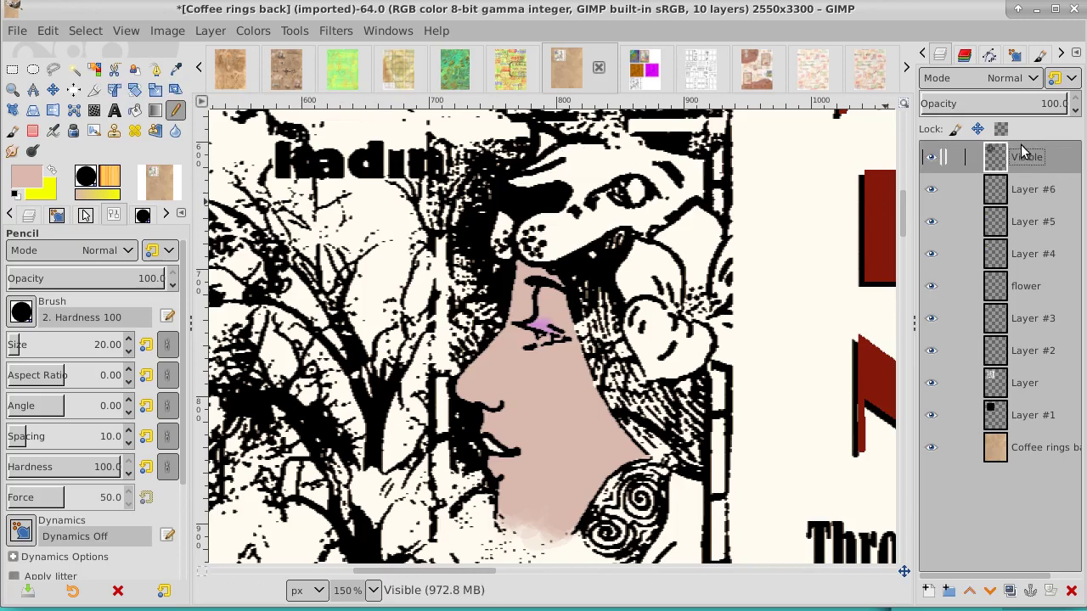
{"action": "left_click", "coordinate": [73, 69]}
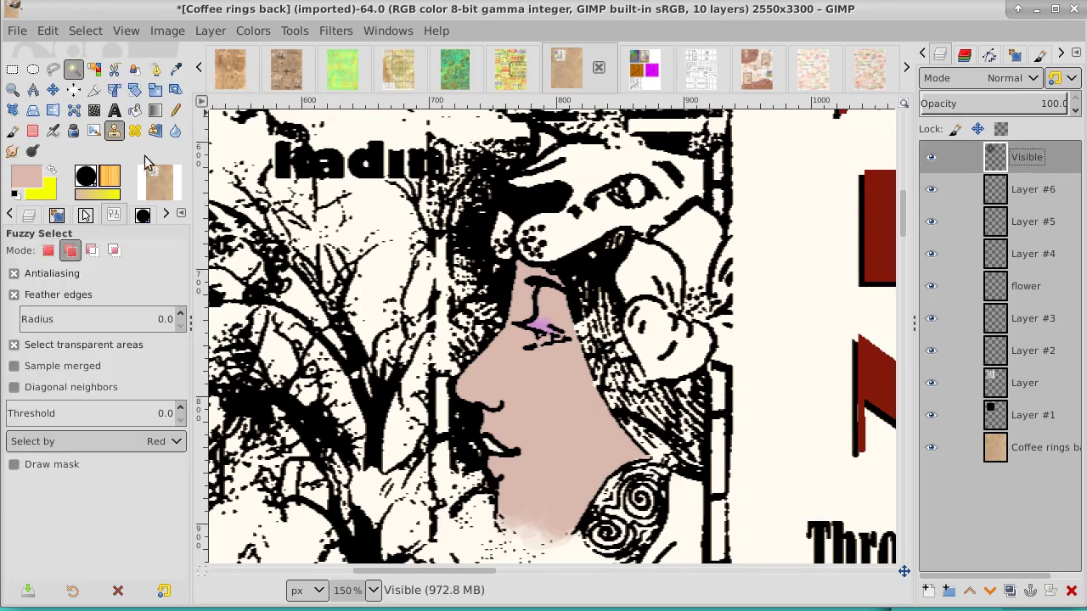
{"action": "left_click", "coordinate": [490, 445]}
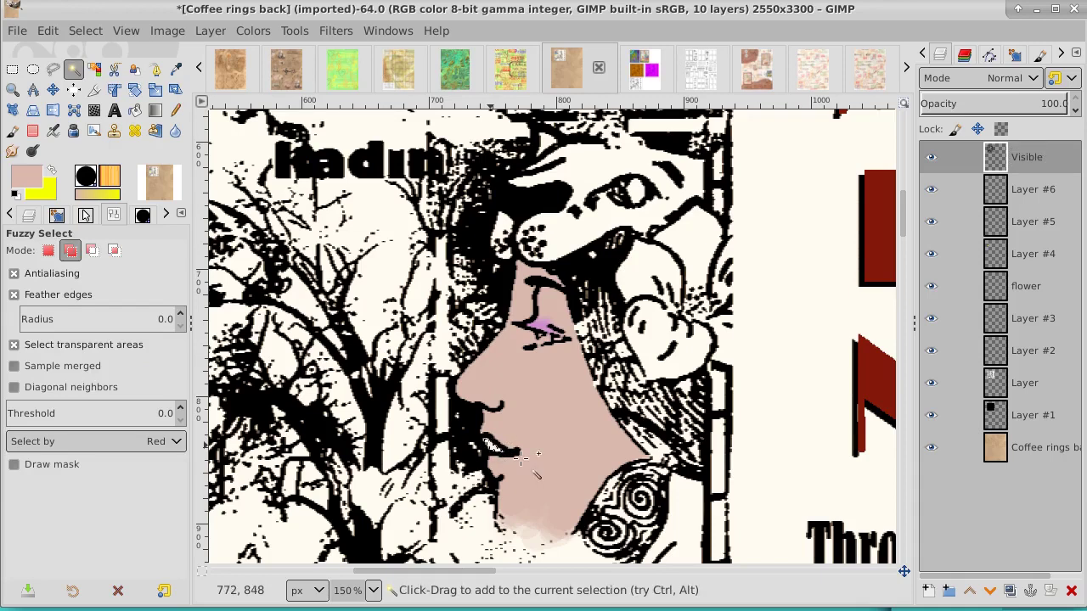
{"action": "left_click", "coordinate": [85, 30]}
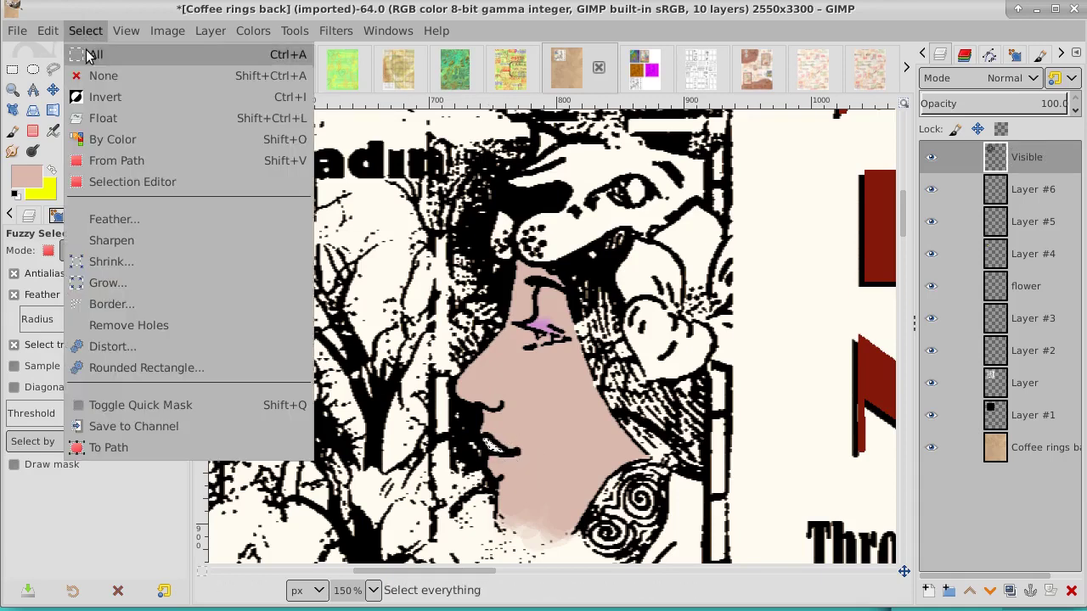
{"action": "left_click", "coordinate": [101, 283]}
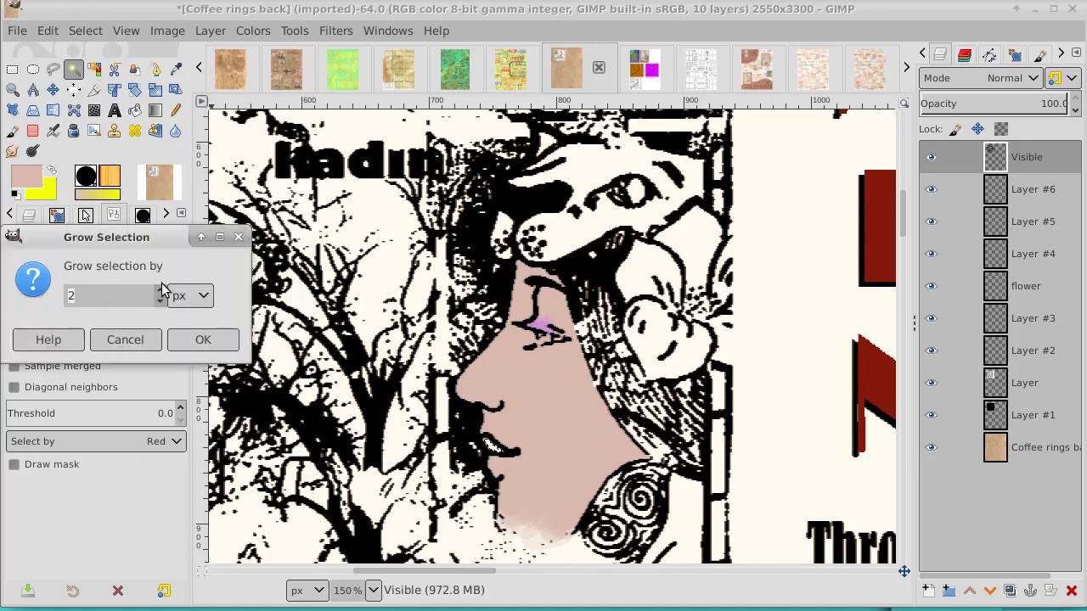
{"action": "left_click", "coordinate": [200, 341]}
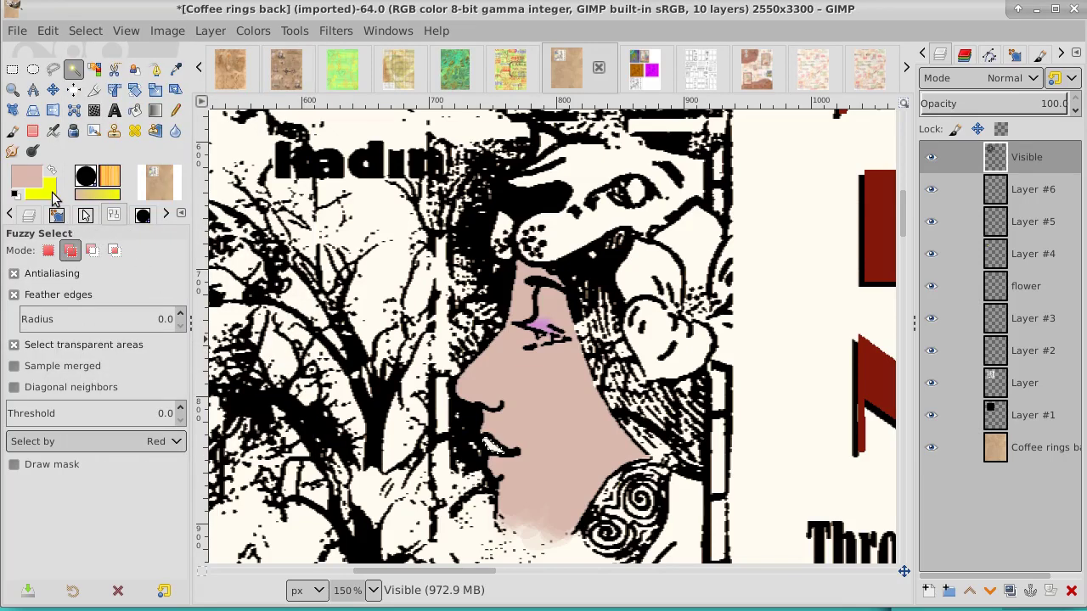
Step: Set the foreground colour to red e2453b
{"action": "left_click", "coordinate": [28, 178]}
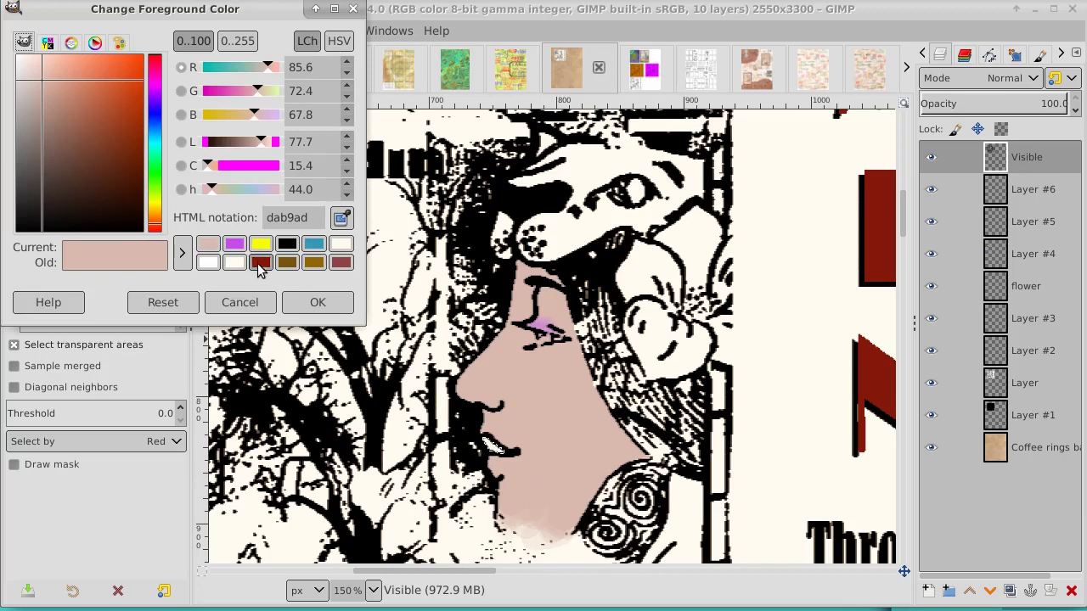
{"action": "mouse_move", "coordinate": [124, 123]}
{"action": "left_mouse_down"}
{"action": "mouse_move", "coordinate": [93, 83]}
{"action": "mouse_move", "coordinate": [108, 74]}
{"action": "left_mouse_up"}
{"action": "left_click", "coordinate": [158, 229]}
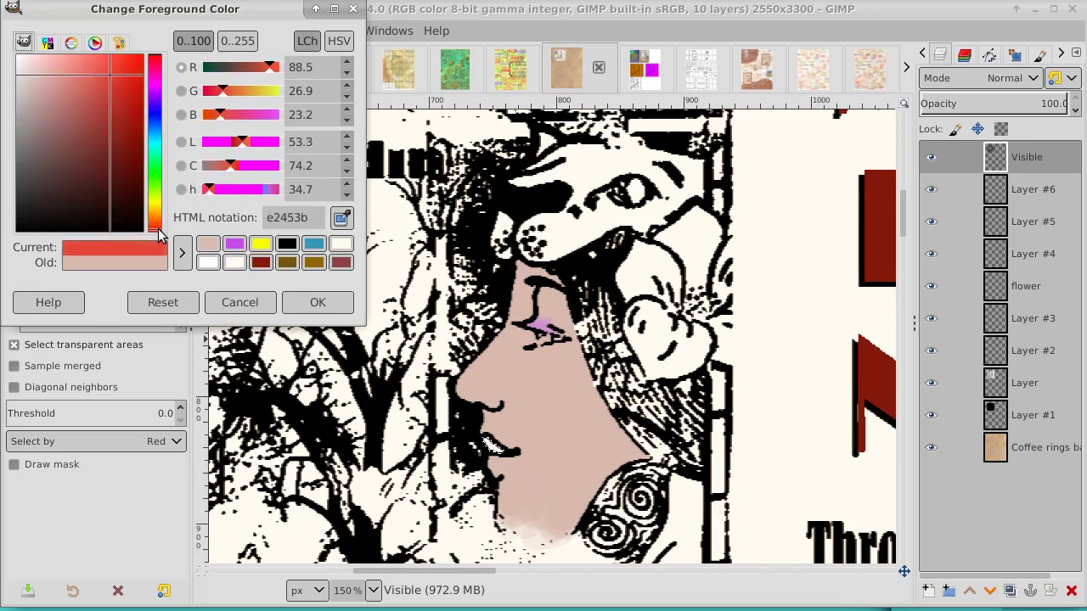
{"action": "left_click", "coordinate": [325, 307]}
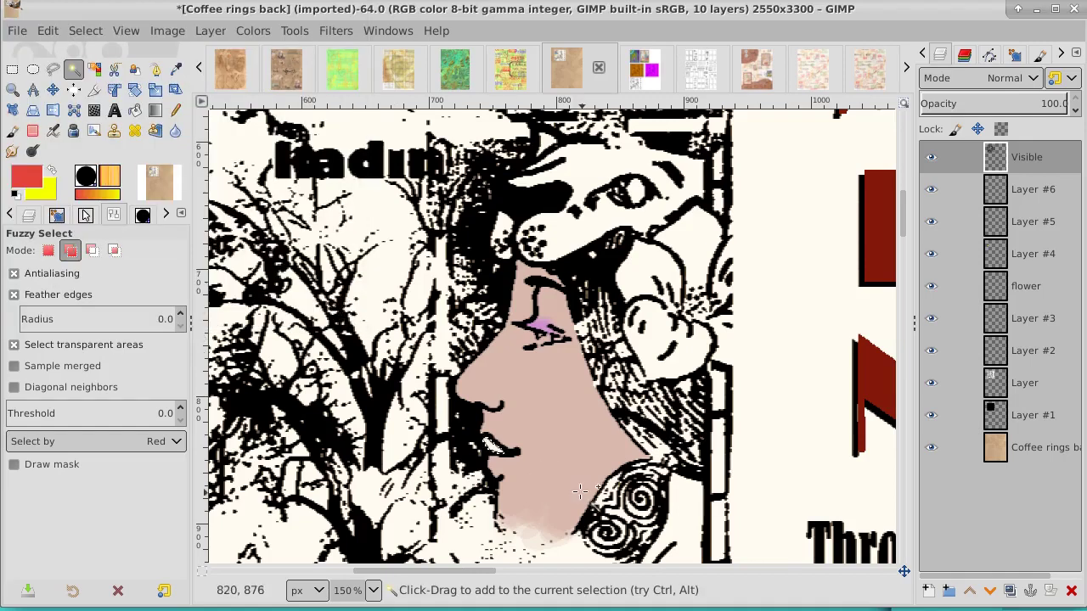
Step: Pencil red over the lips and toggle the Visible layer to check the result
{"action": "left_click", "coordinate": [175, 110]}
{"action": "left_click_drag", "start_coordinate": [482, 440], "coordinate": [506, 453]}
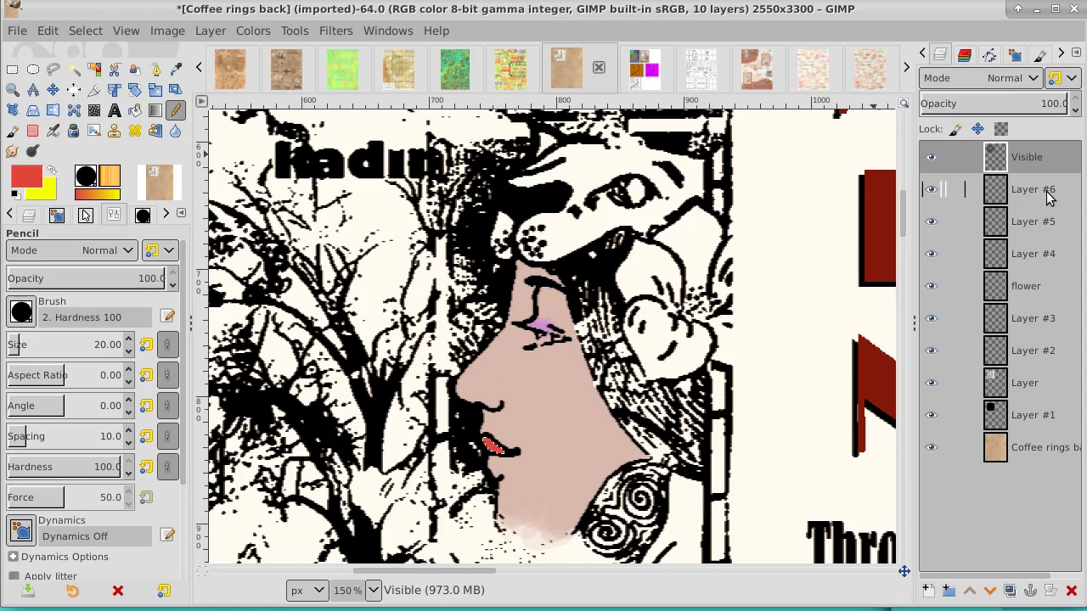
{"action": "left_click", "coordinate": [934, 158]}
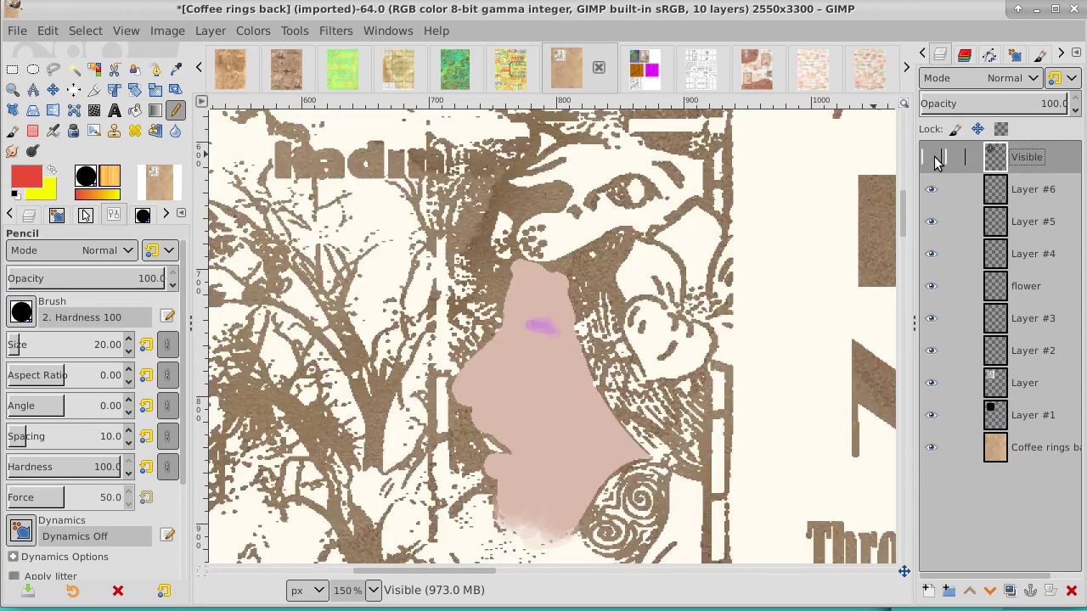
{"action": "left_click", "coordinate": [932, 158]}
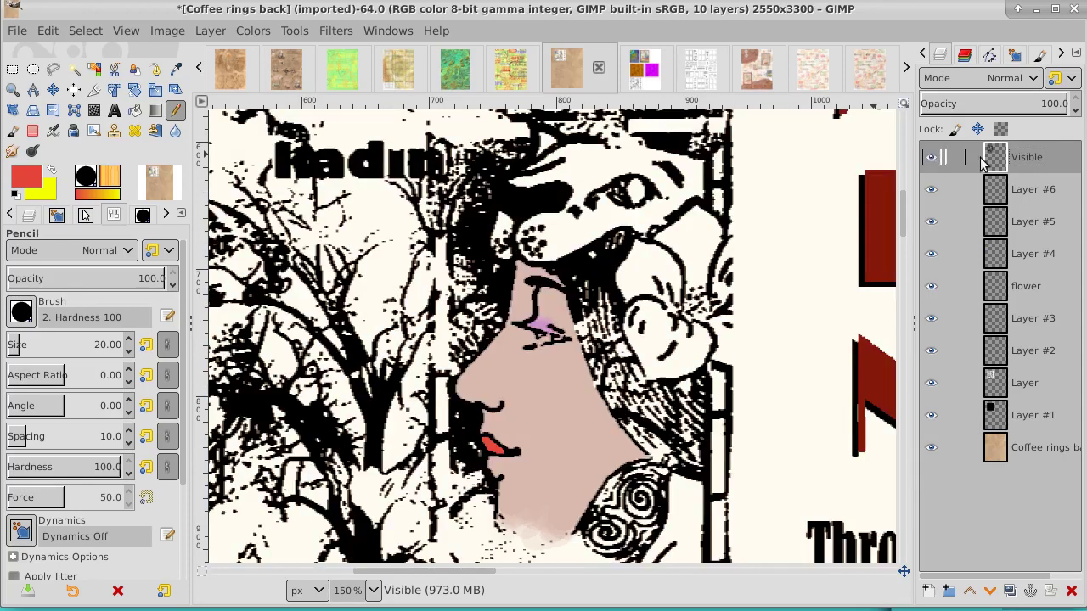
{"action": "left_click", "coordinate": [929, 158]}
{"action": "left_click", "coordinate": [928, 158]}
Step: Repaint the lips red on Layer #6 and toggle the line art to inspect them
{"action": "left_click", "coordinate": [1032, 193]}
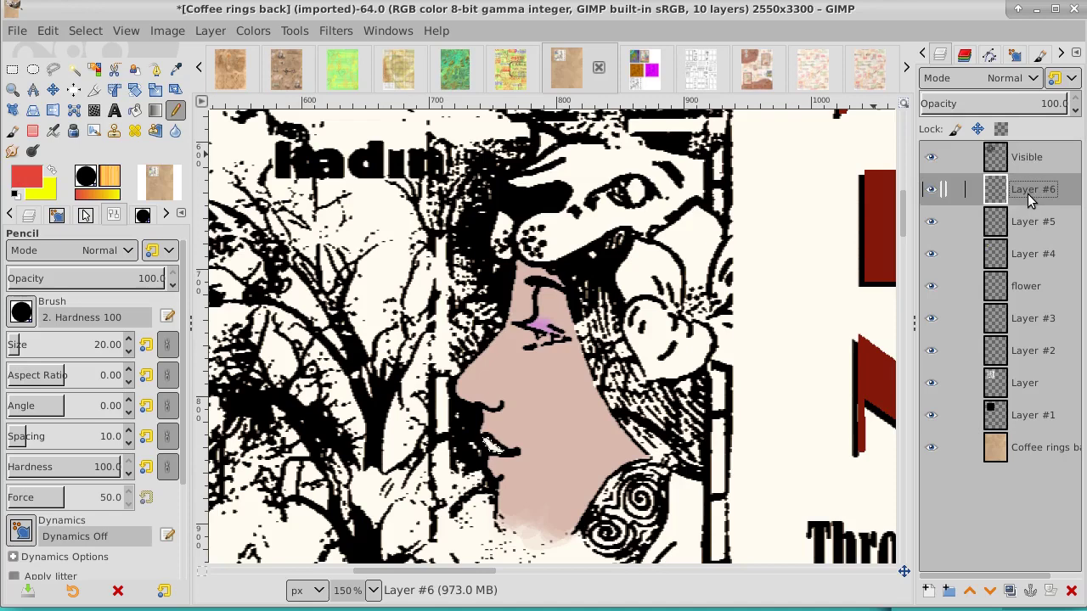
{"action": "left_click_drag", "start_coordinate": [480, 439], "coordinate": [520, 452]}
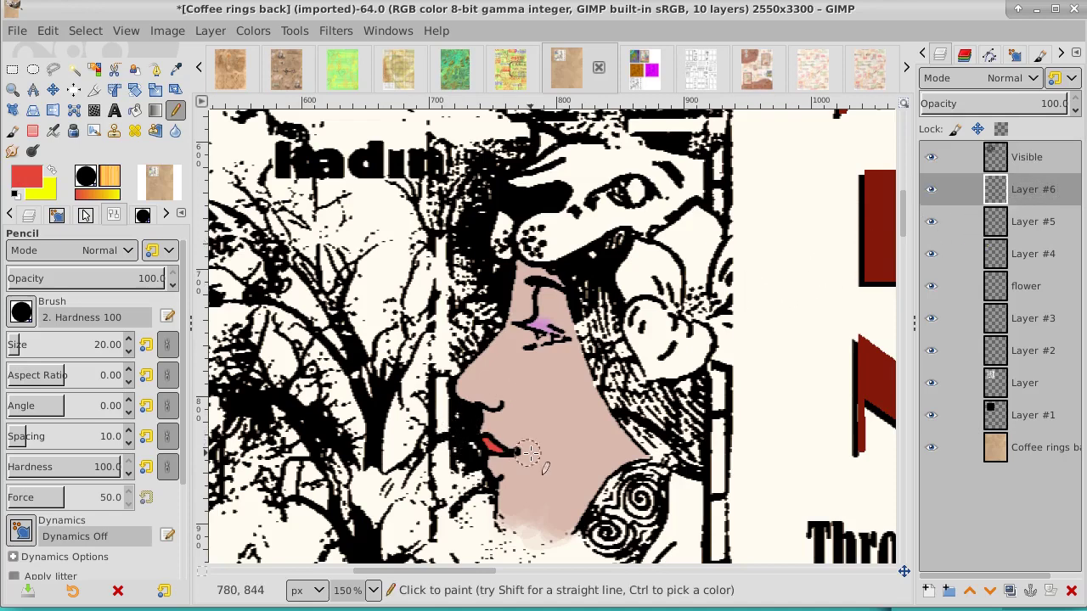
{"action": "left_click", "coordinate": [930, 158]}
{"action": "left_click", "coordinate": [930, 159]}
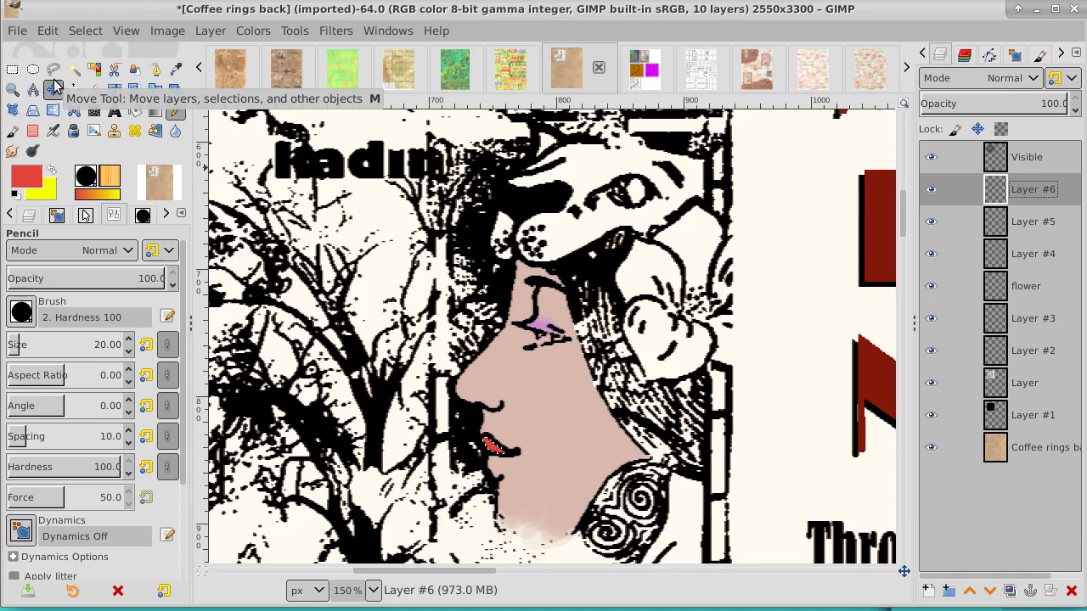
Step: Zoom out to see more of the collage and pick the Paths tool
{"action": "left_click", "coordinate": [12, 89]}
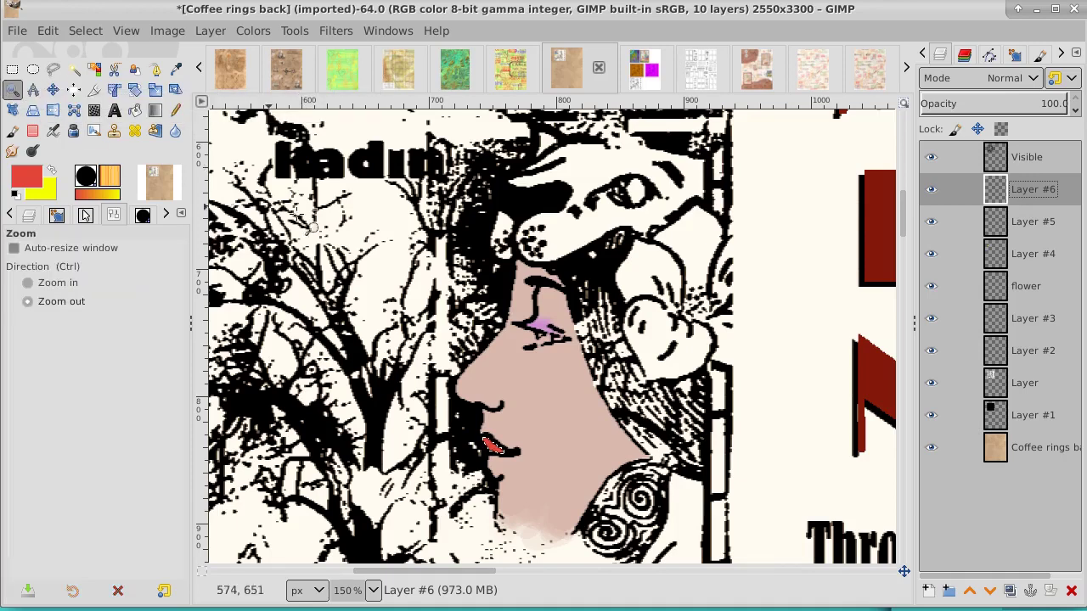
{"action": "left_click", "coordinate": [400, 257]}
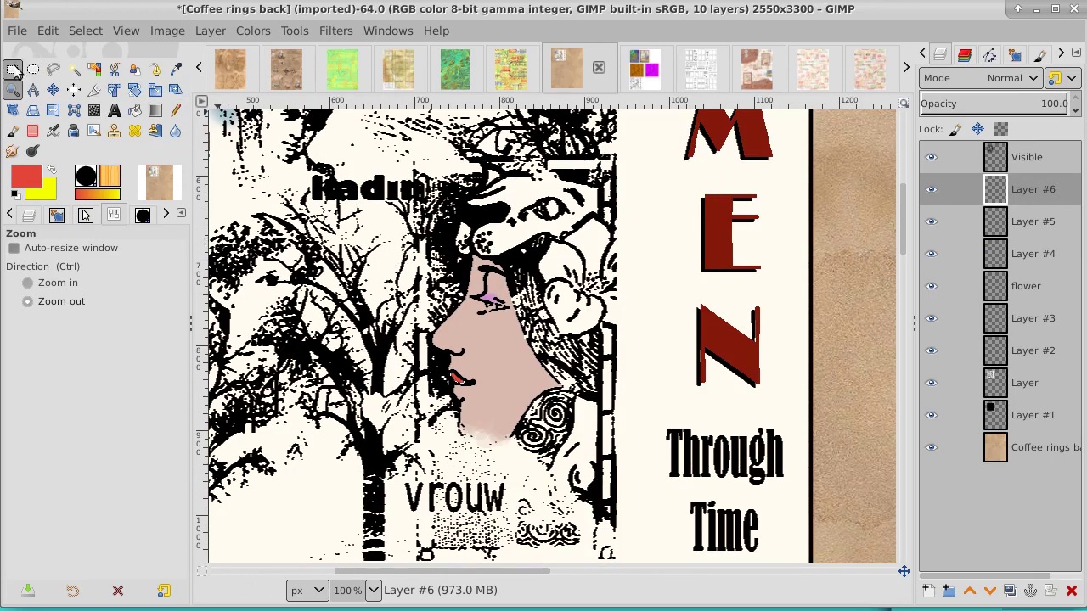
{"action": "left_click", "coordinate": [155, 71]}
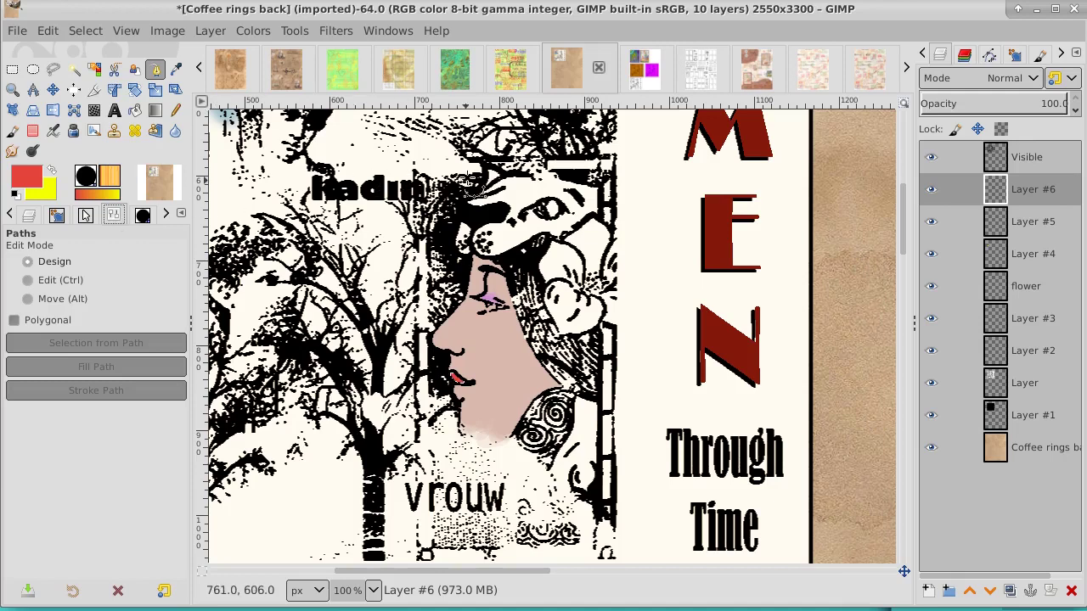
Step: Trace a path down the vertical frame strip right of the face and convert it to a selection
{"action": "left_click", "coordinate": [601, 180]}
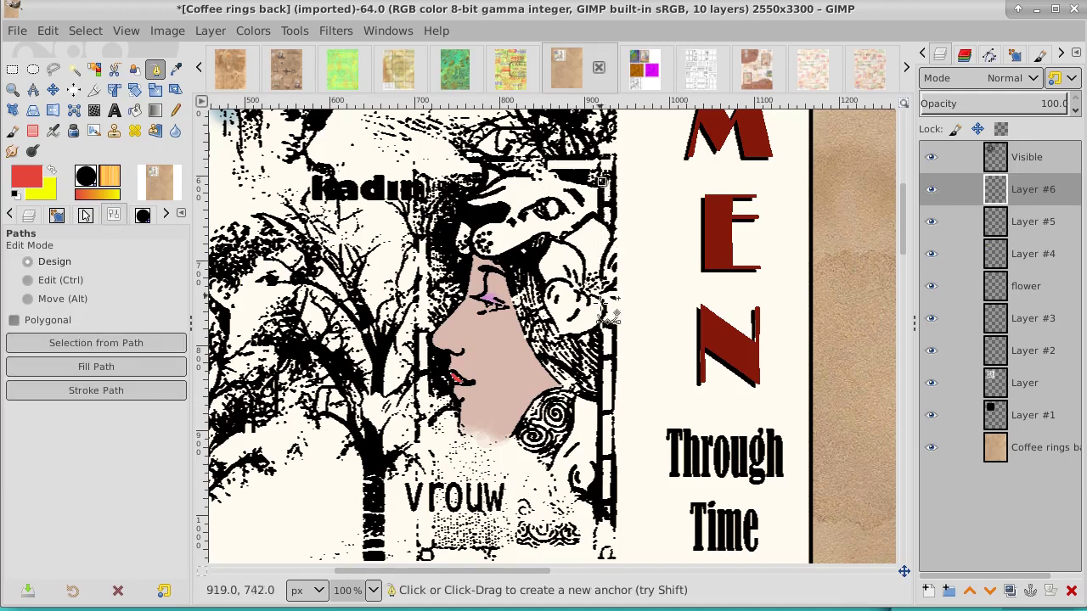
{"action": "left_click", "coordinate": [602, 513]}
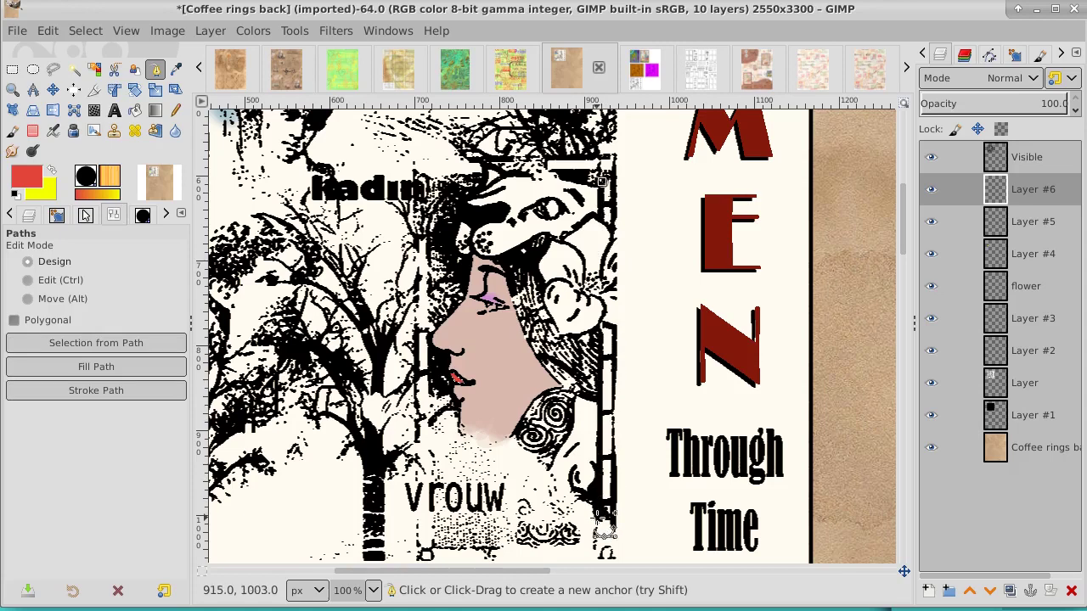
{"action": "left_click", "coordinate": [602, 513]}
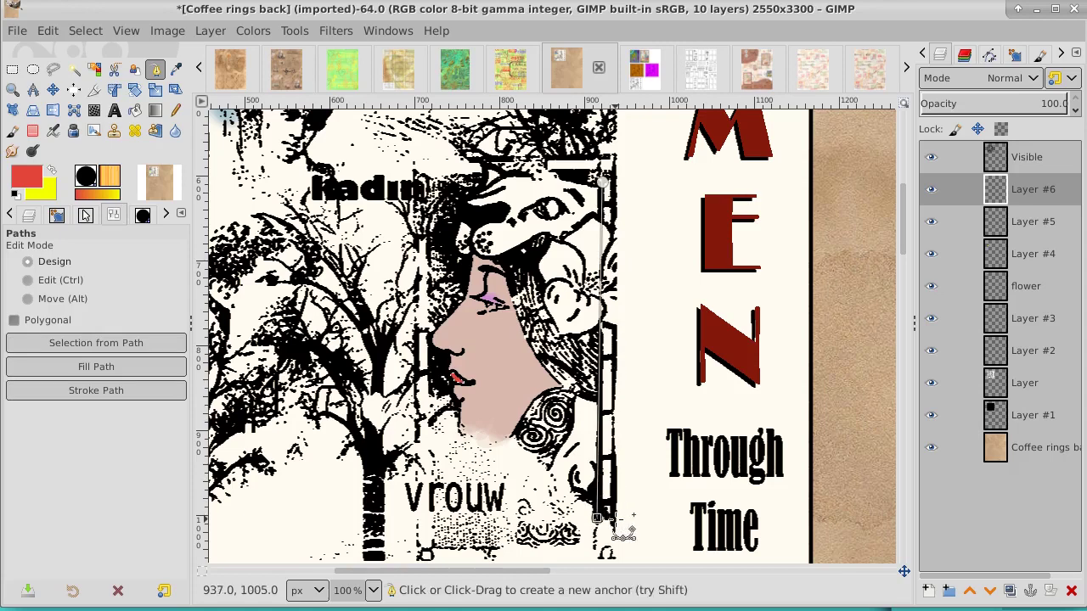
{"action": "left_click", "coordinate": [612, 328]}
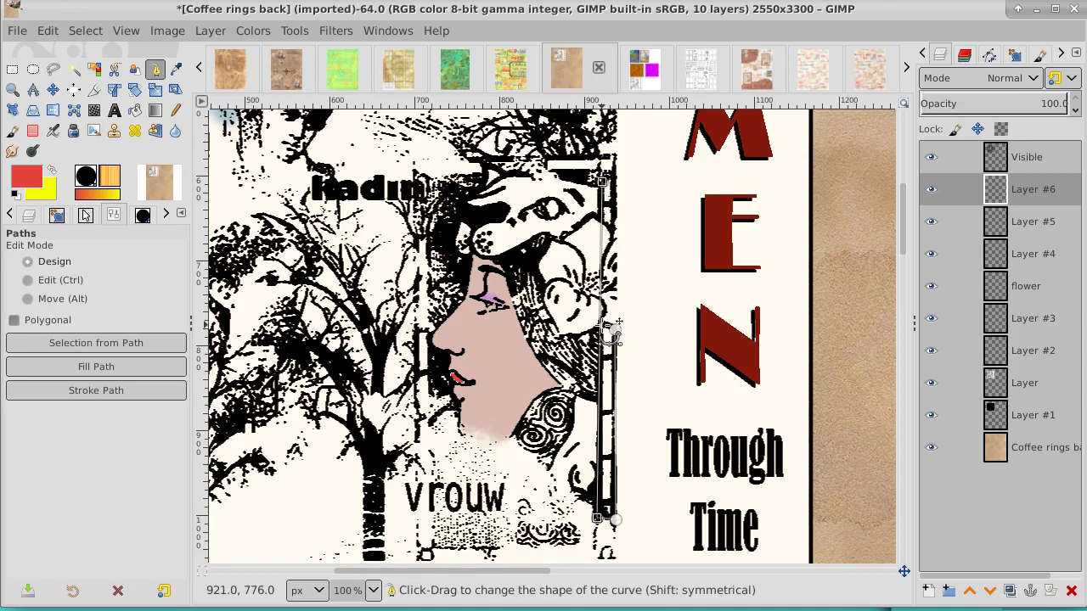
{"action": "left_click", "coordinate": [91, 34]}
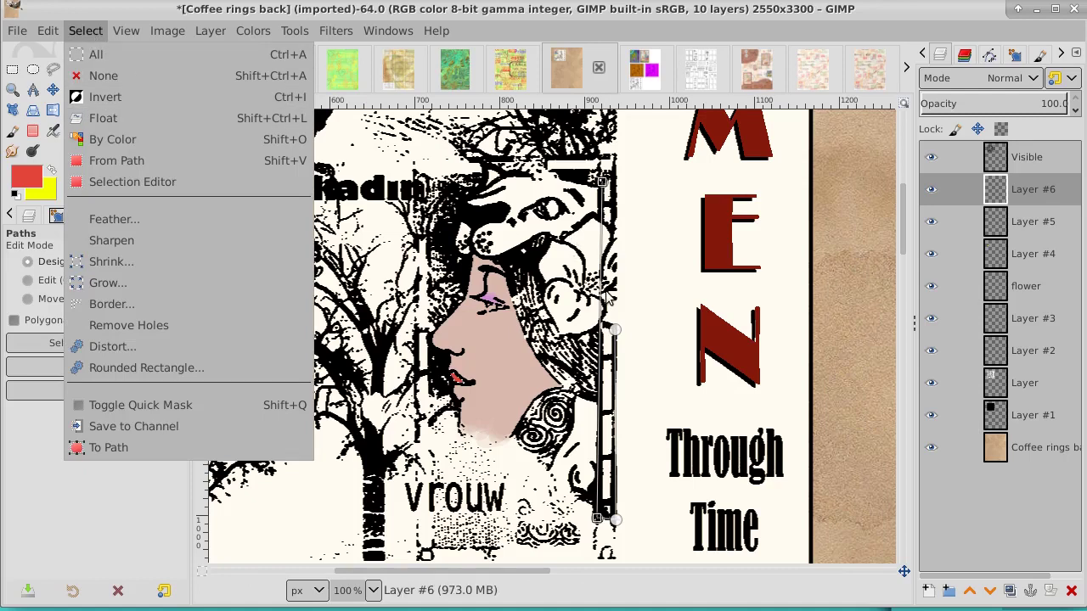
{"action": "left_click", "coordinate": [518, 21]}
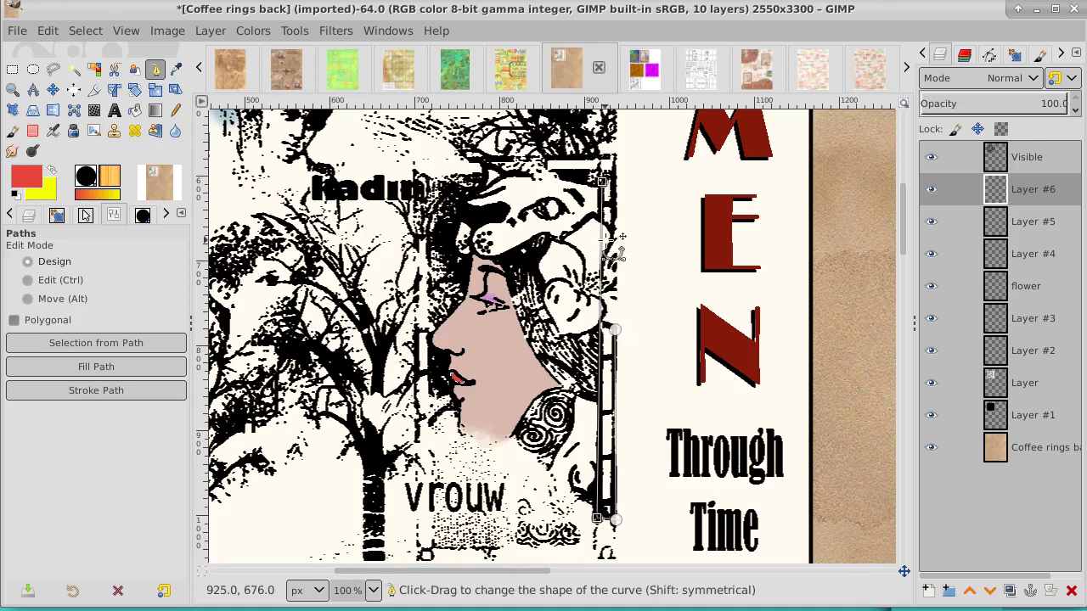
{"action": "left_click", "coordinate": [78, 30]}
{"action": "left_click", "coordinate": [80, 161]}
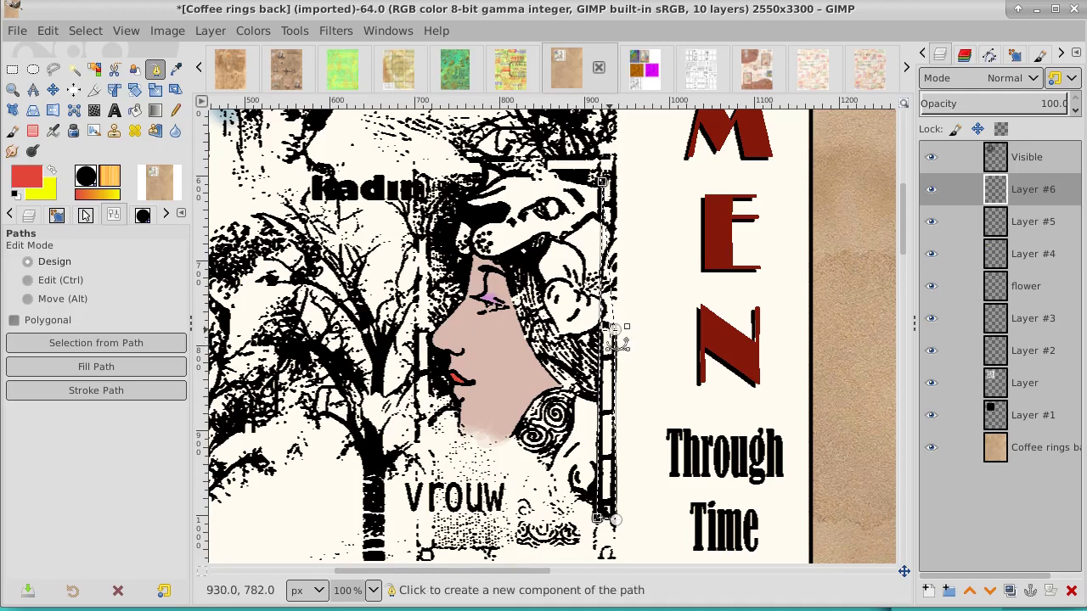
Step: Set the foreground painting colour to green
{"action": "left_click", "coordinate": [27, 187]}
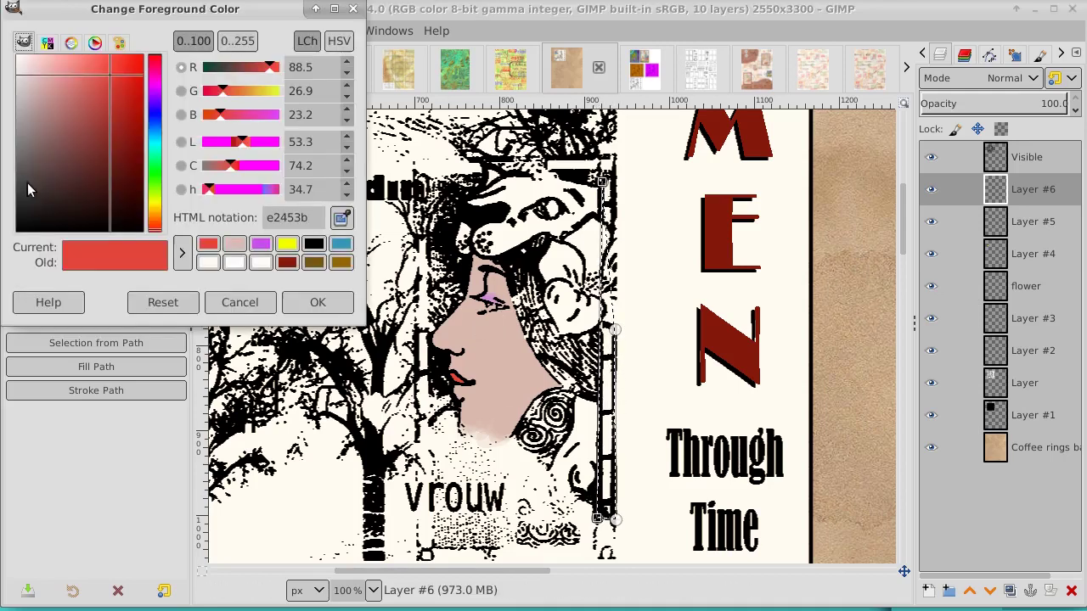
{"action": "left_click", "coordinate": [158, 182]}
{"action": "left_click_drag", "start_coordinate": [111, 81], "coordinate": [123, 149]}
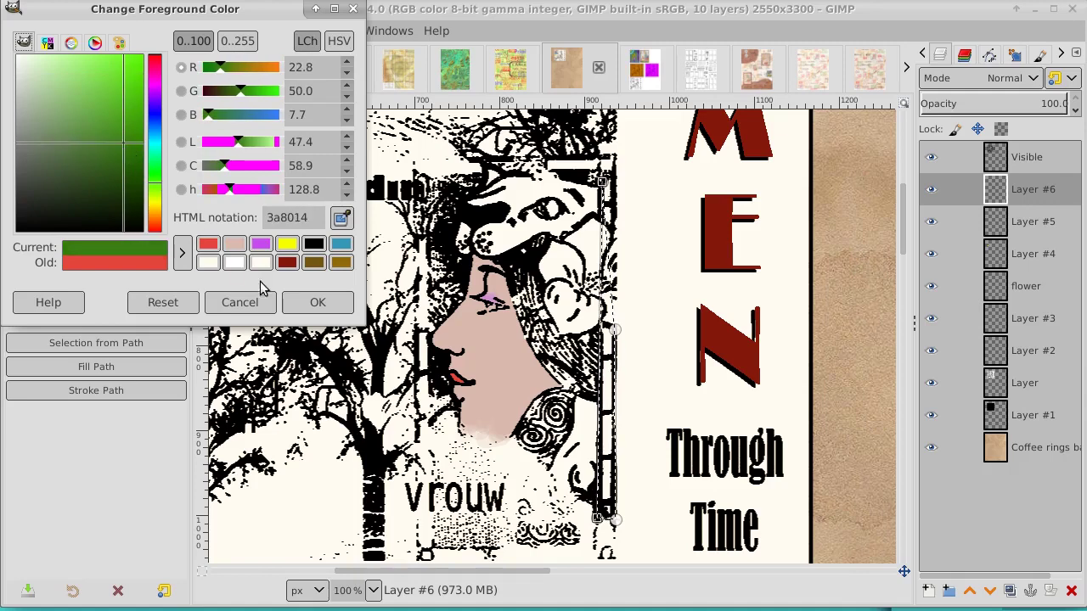
{"action": "left_click", "coordinate": [313, 303]}
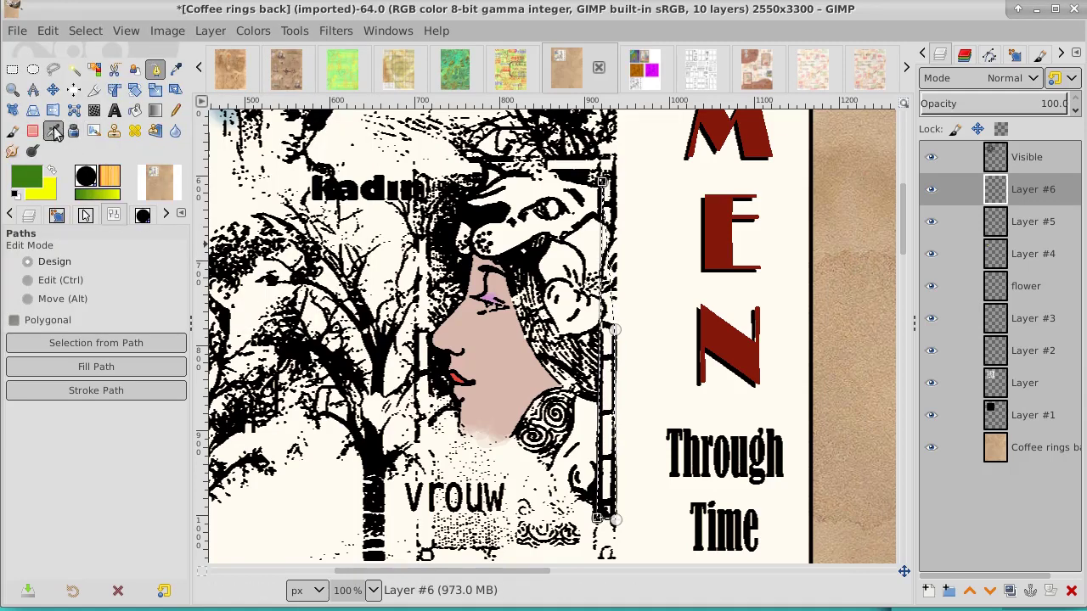
Step: Pencil-paint the selected frame strip green and clear the selection
{"action": "left_click", "coordinate": [176, 113]}
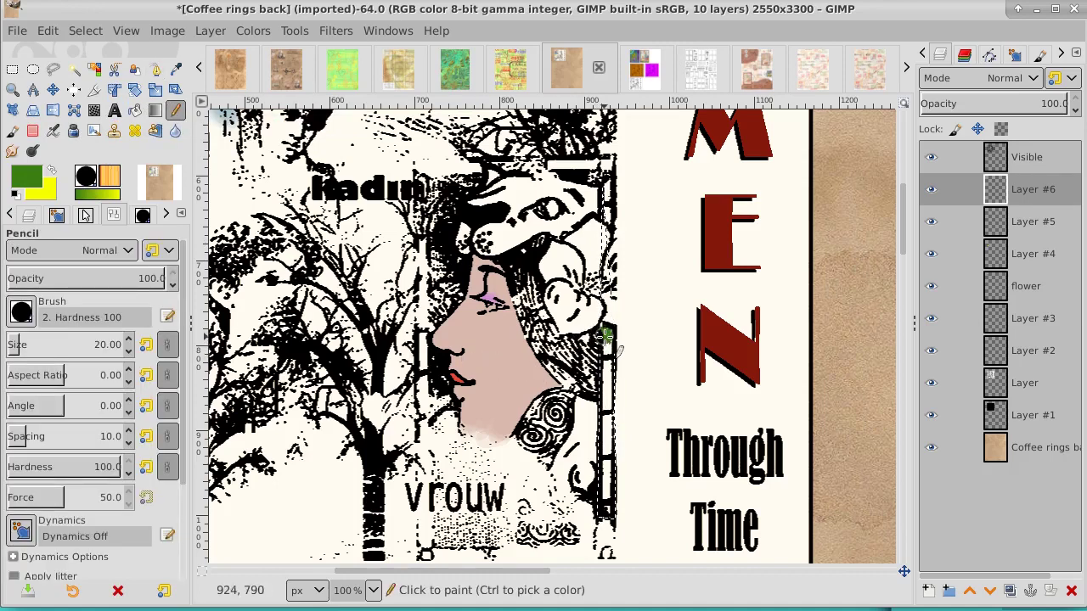
{"action": "left_click_drag", "start_coordinate": [608, 362], "coordinate": [608, 346]}
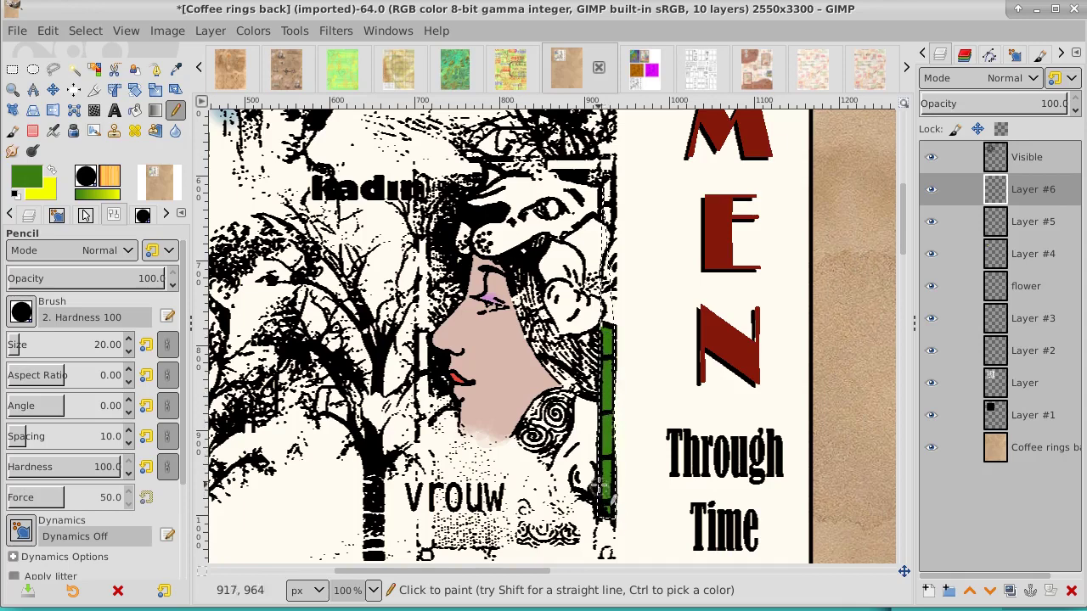
{"action": "left_click", "coordinate": [92, 31]}
{"action": "left_click", "coordinate": [91, 74]}
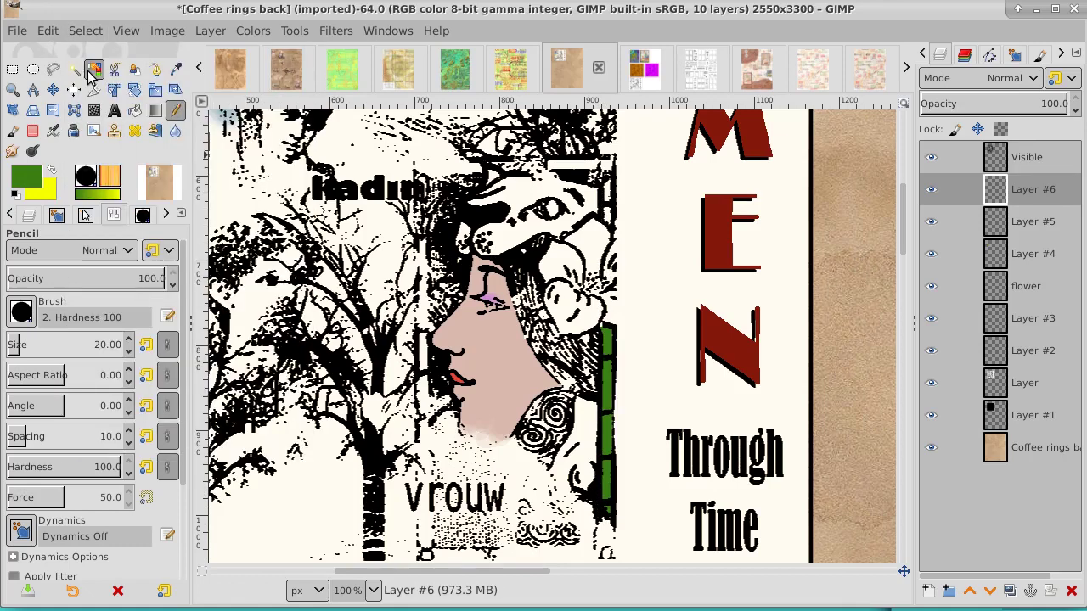
Step: Outline the frame's top bar and upper right edge with a path and convert it to a selection
{"action": "left_click", "coordinate": [154, 70]}
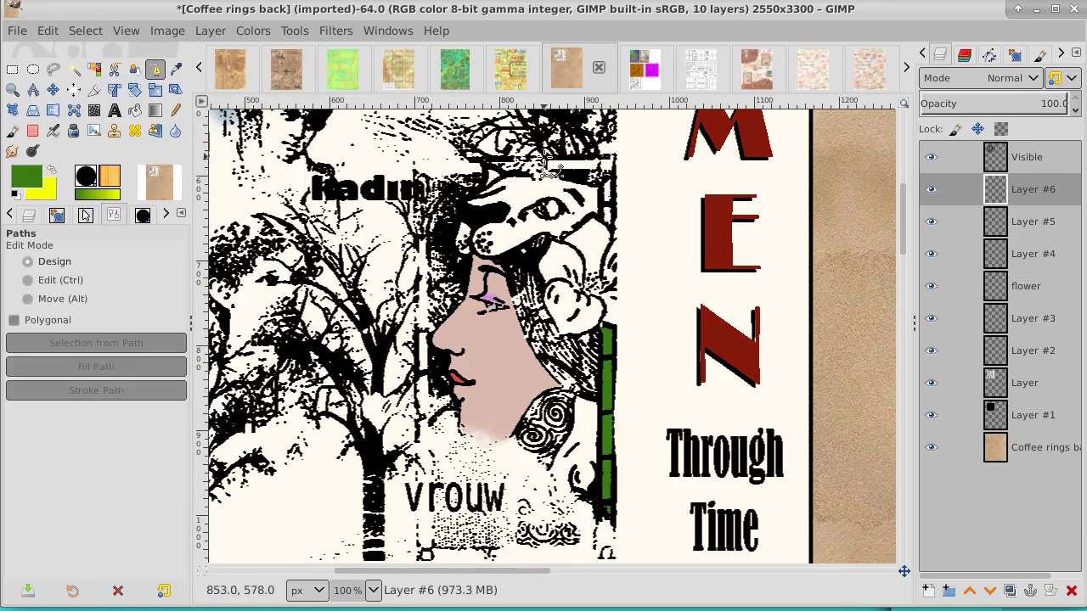
{"action": "left_click", "coordinate": [545, 159]}
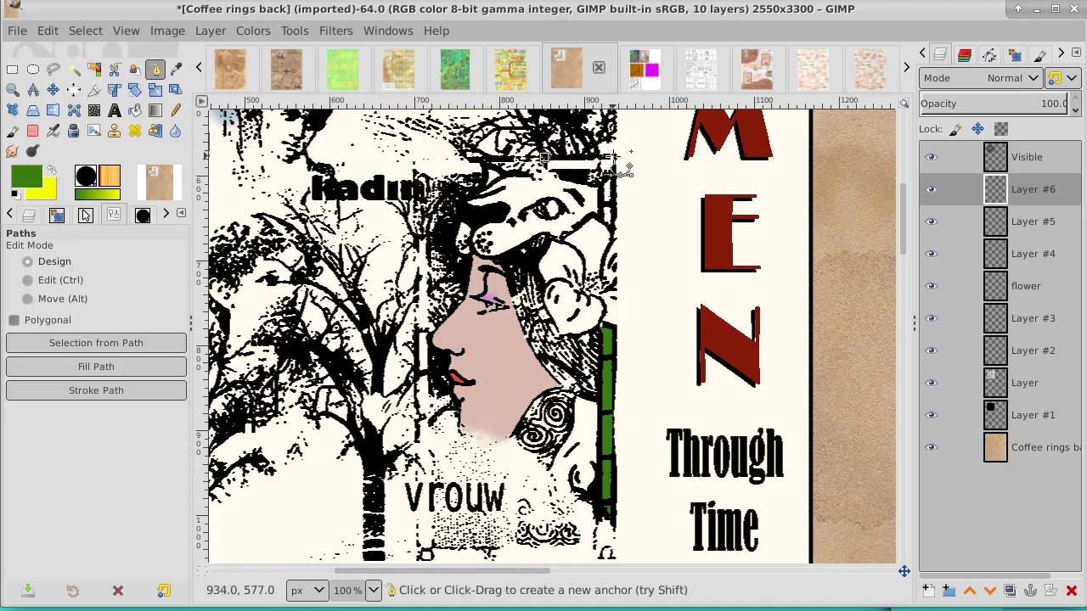
{"action": "left_click", "coordinate": [612, 157]}
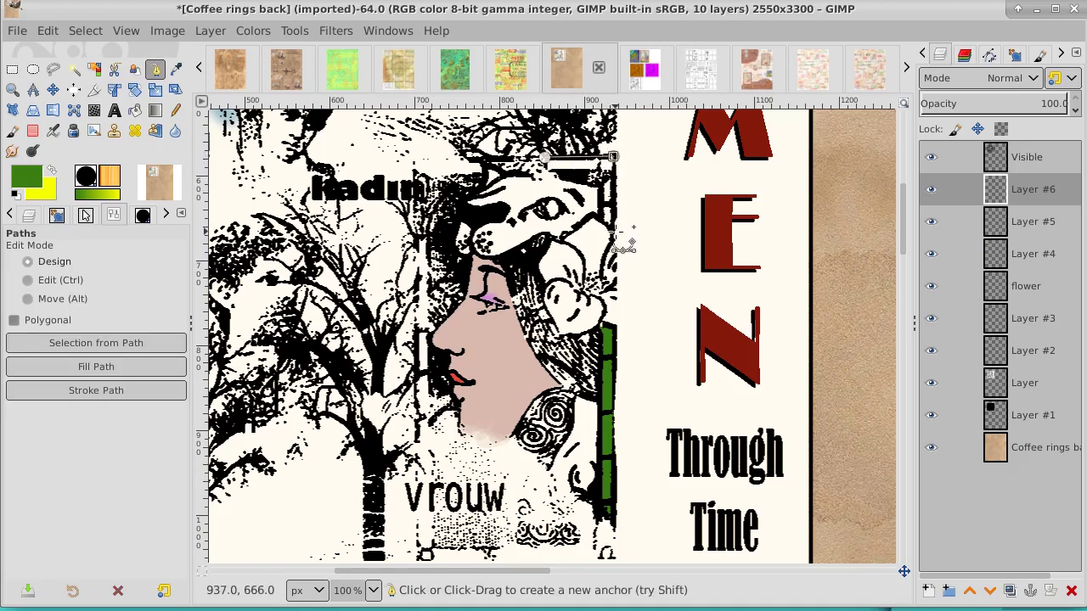
{"action": "left_click", "coordinate": [615, 231]}
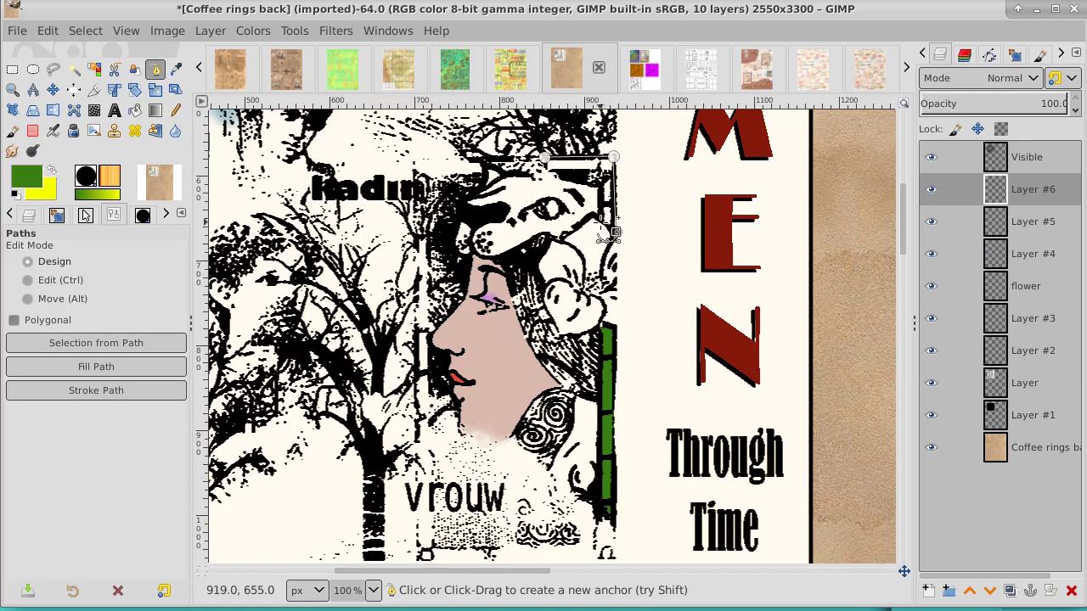
{"action": "left_click", "coordinate": [600, 221]}
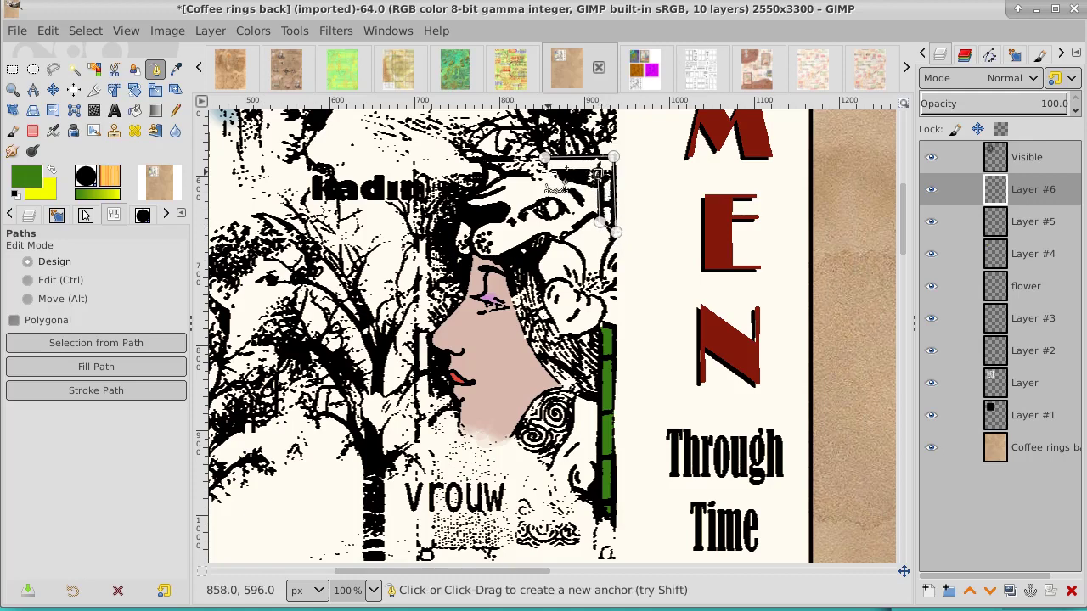
{"action": "left_click", "coordinate": [72, 30]}
{"action": "left_click", "coordinate": [91, 161]}
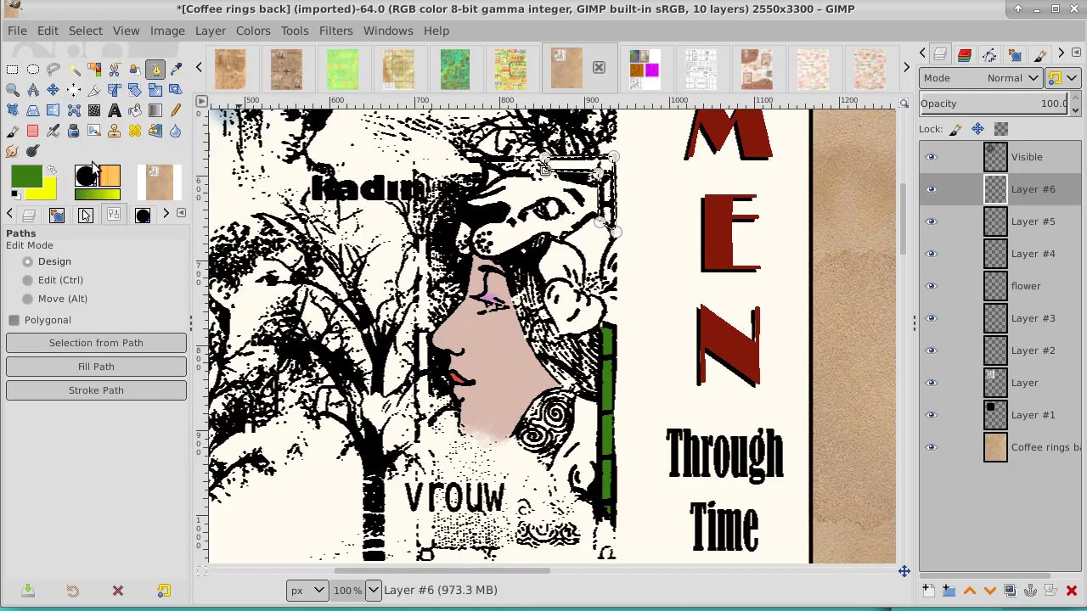
Step: Pencil-paint the top bar and right edge green, then clear the selection
{"action": "left_click", "coordinate": [176, 111]}
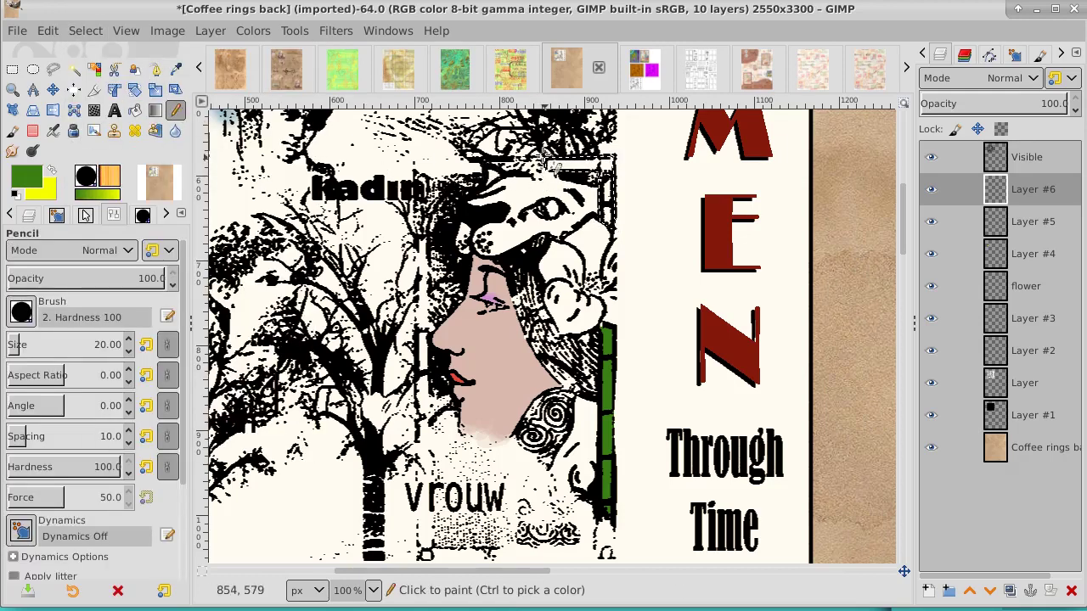
{"action": "left_click_drag", "start_coordinate": [543, 159], "coordinate": [610, 228]}
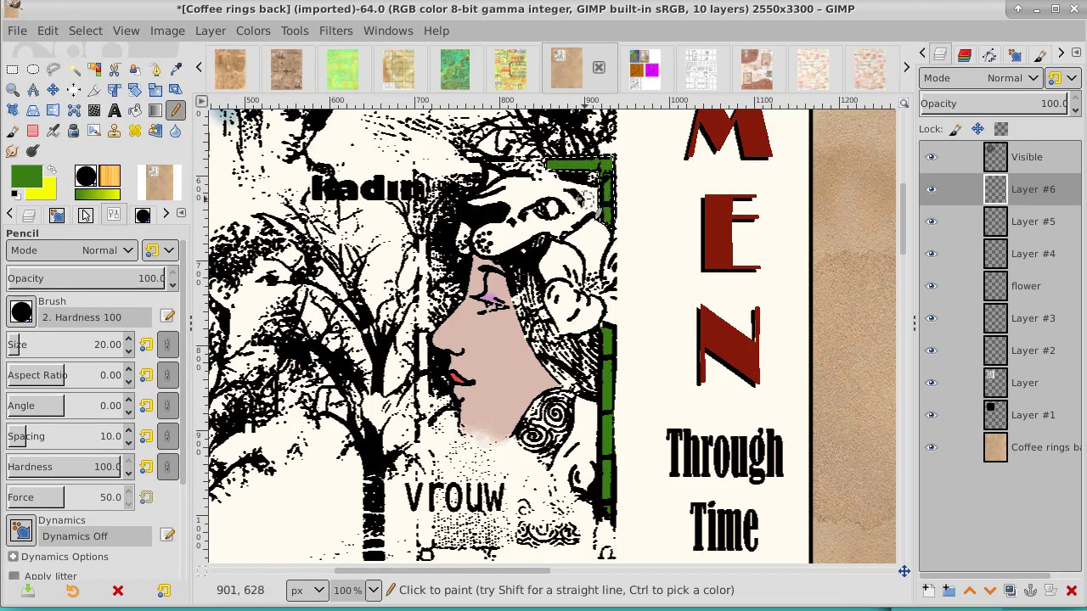
{"action": "left_click", "coordinate": [86, 31]}
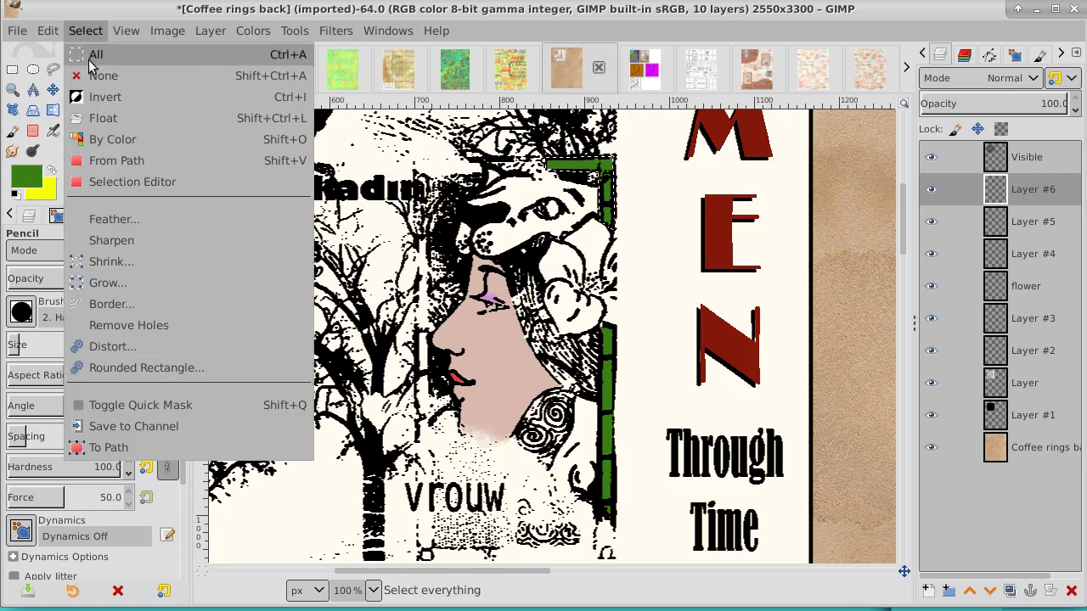
{"action": "left_click", "coordinate": [94, 73]}
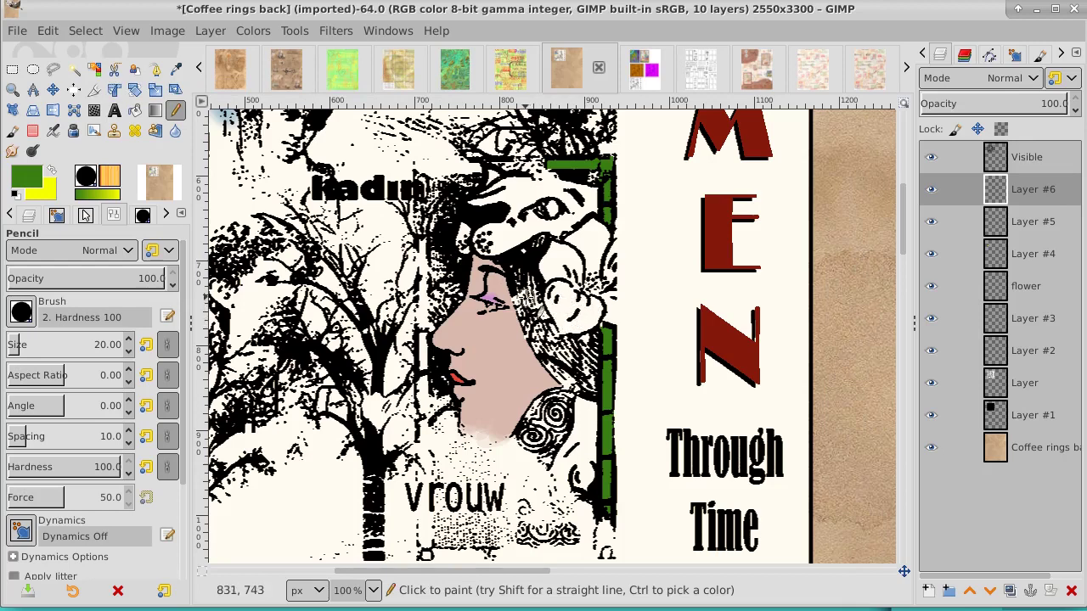
Step: Trace a curved path around the white flower in the hair and convert it to a selection
{"action": "left_click", "coordinate": [156, 68]}
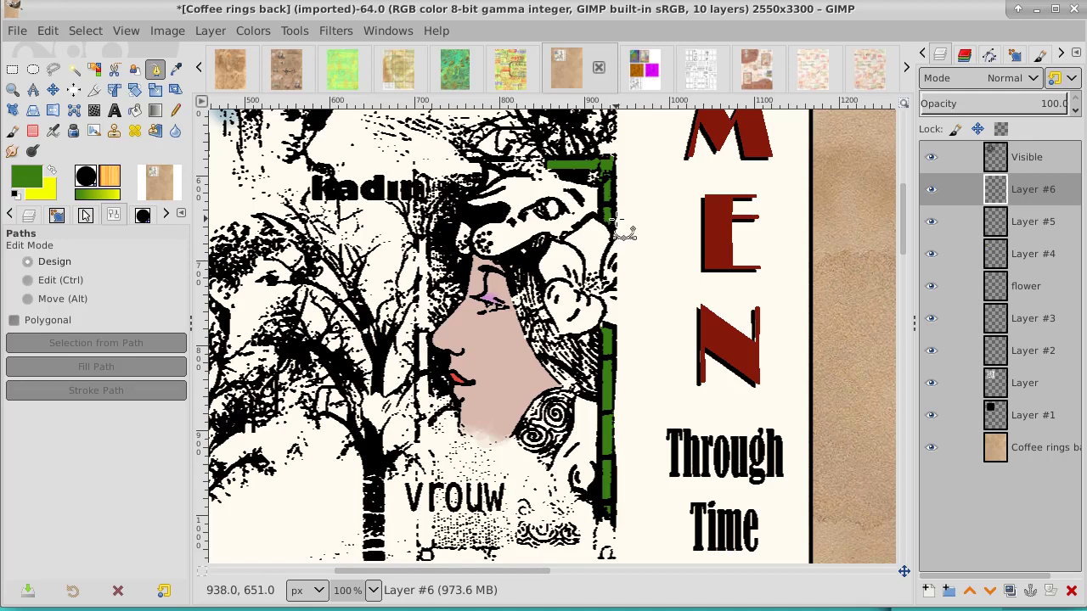
{"action": "left_click", "coordinate": [617, 219]}
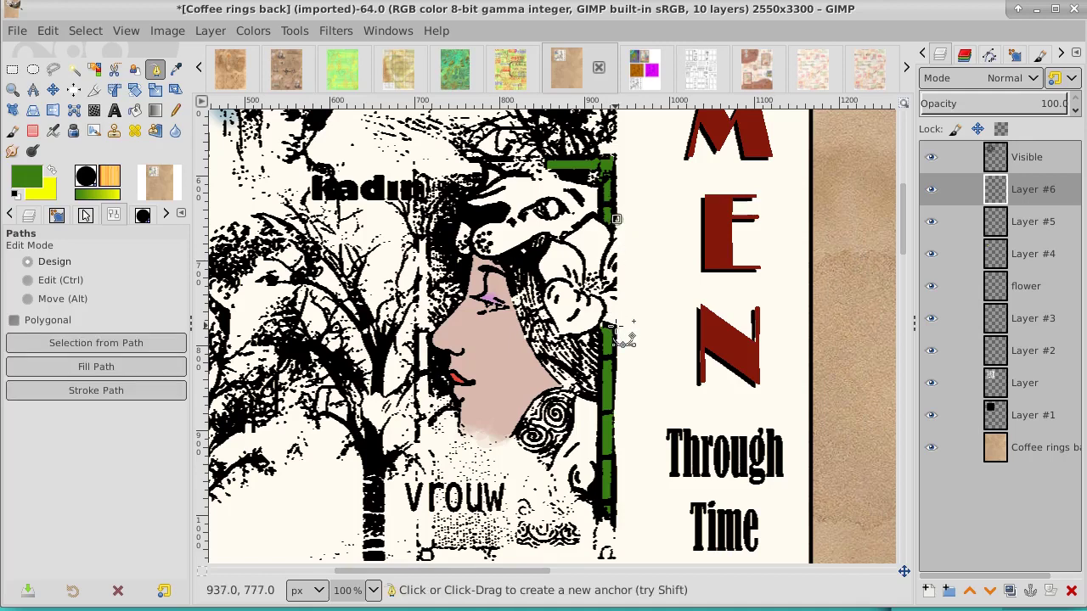
{"action": "left_click_drag", "start_coordinate": [625, 326], "coordinate": [610, 327]}
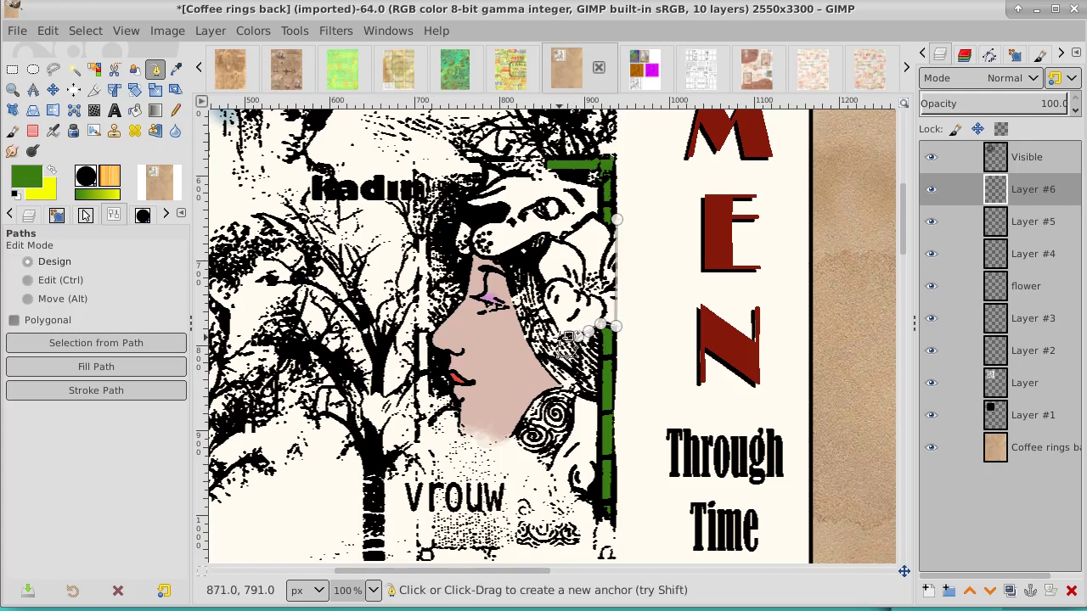
{"action": "left_click", "coordinate": [567, 337]}
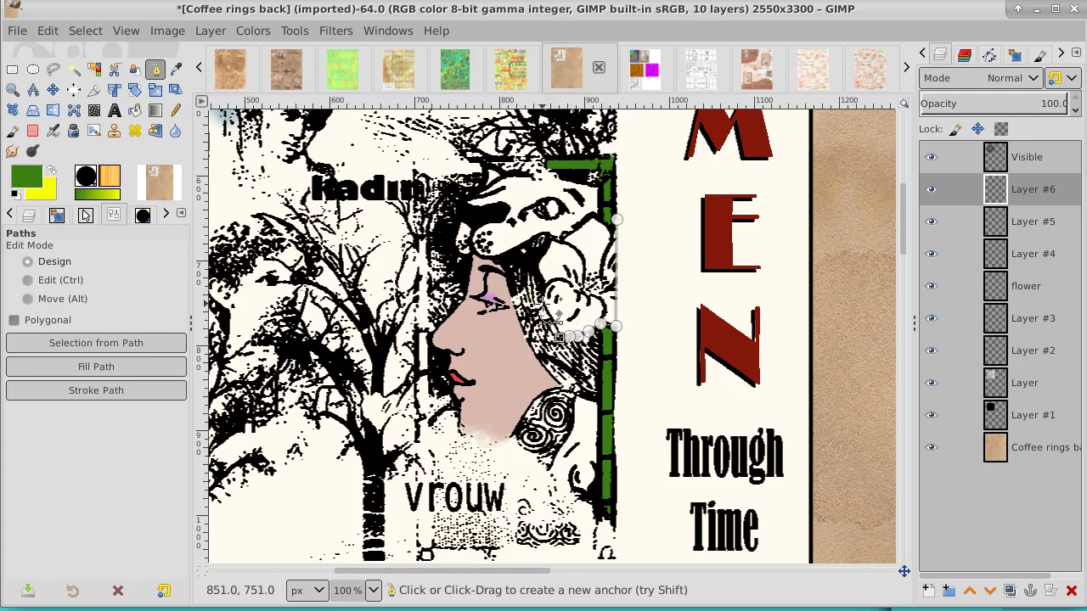
{"action": "left_click", "coordinate": [543, 302]}
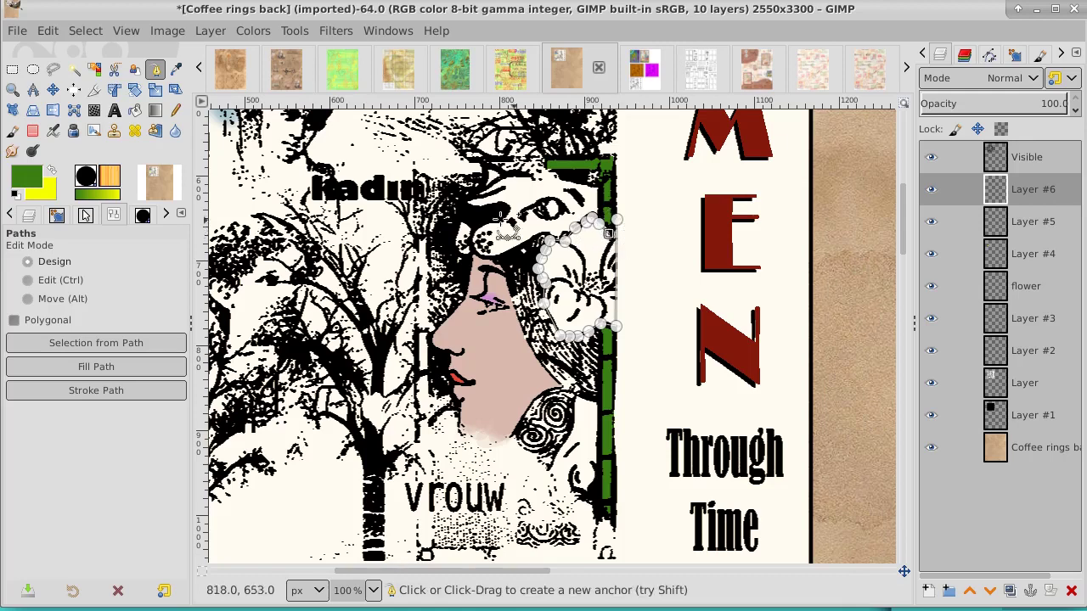
{"action": "left_click", "coordinate": [85, 31]}
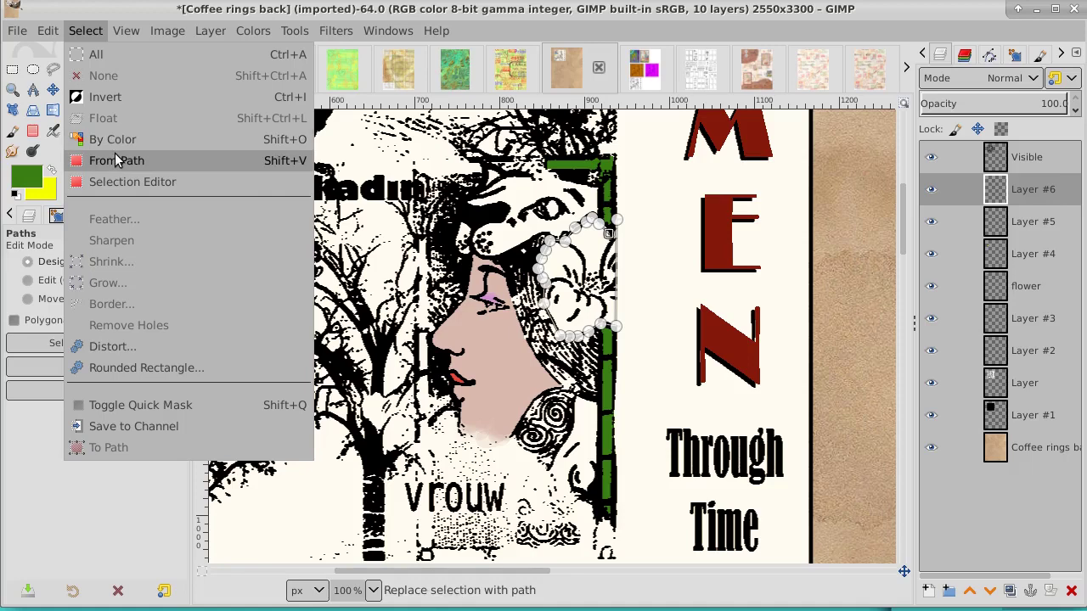
{"action": "left_click", "coordinate": [115, 155]}
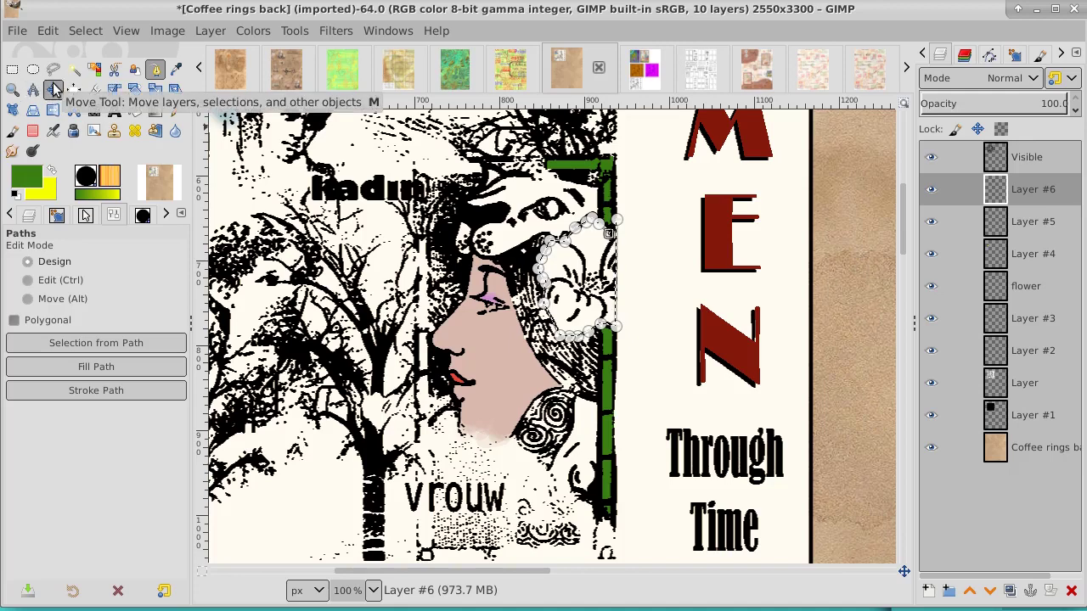
Step: Paint the flower pale cream f0f2c9 with a size-179 pencil after swapping colours
{"action": "left_click", "coordinate": [174, 112]}
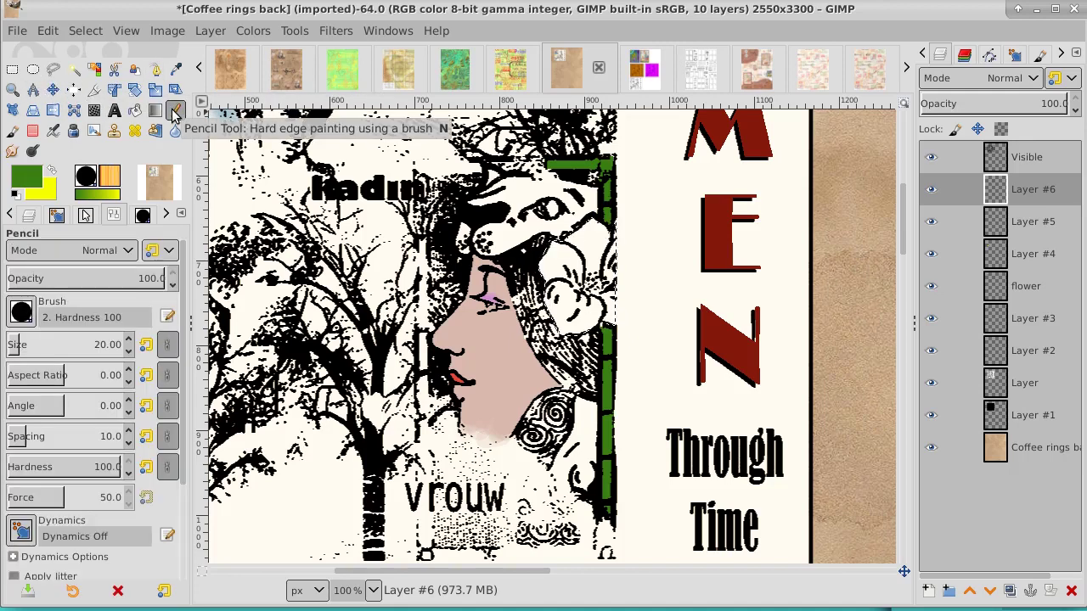
{"action": "left_click", "coordinate": [53, 176]}
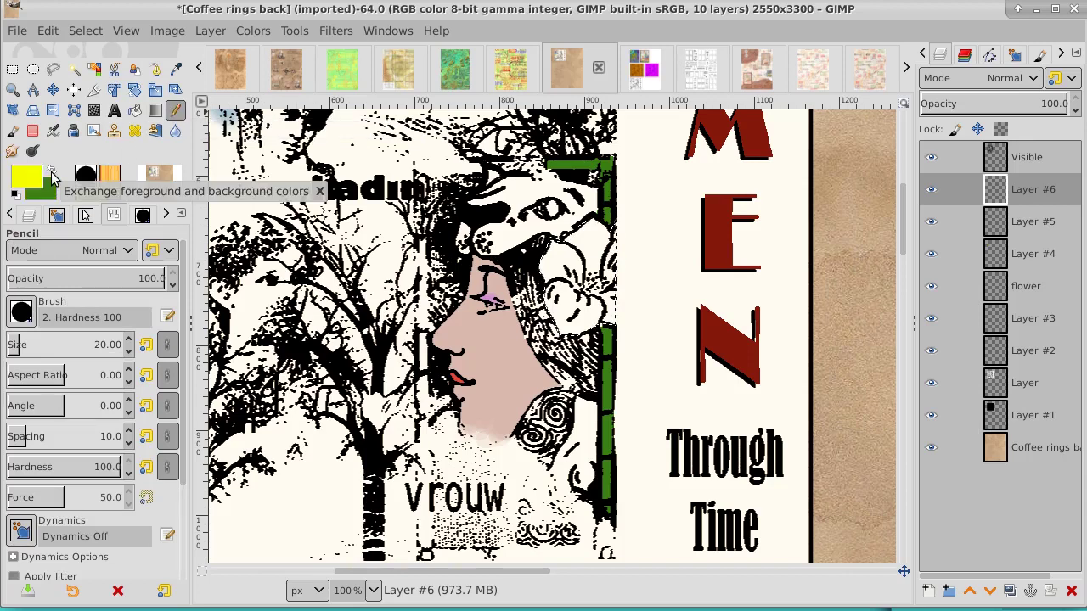
{"action": "left_click", "coordinate": [26, 179]}
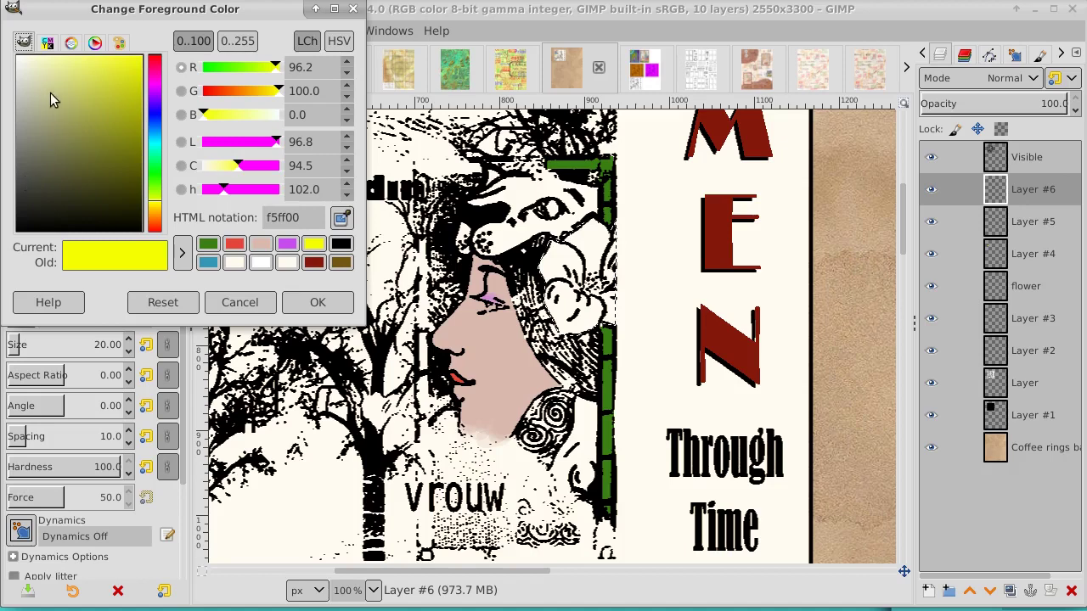
{"action": "left_click_drag", "start_coordinate": [50, 92], "coordinate": [37, 62]}
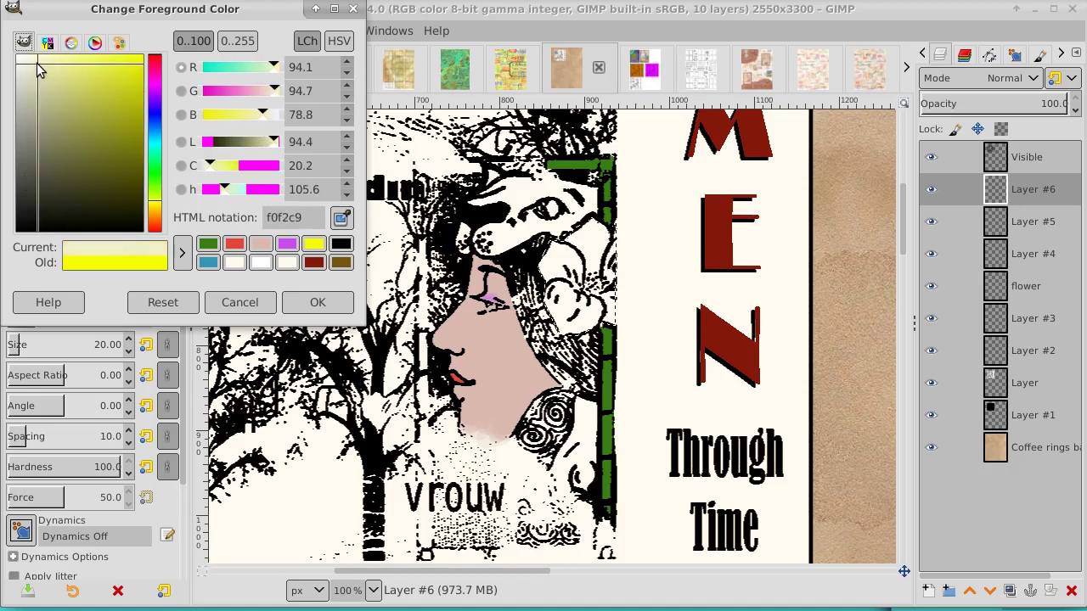
{"action": "left_click", "coordinate": [324, 306]}
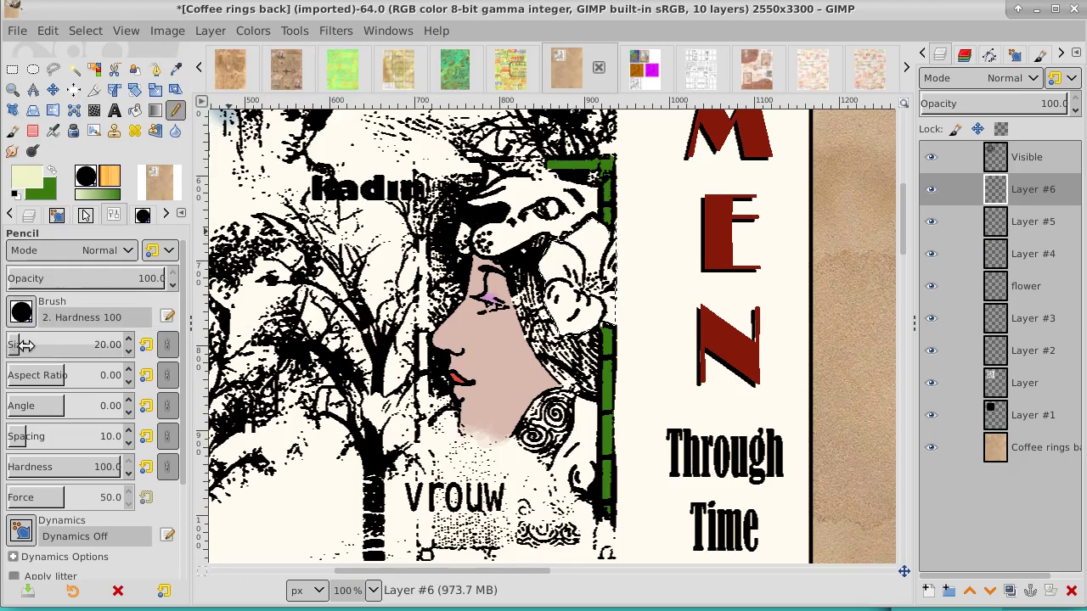
{"action": "left_click_drag", "start_coordinate": [25, 344], "coordinate": [88, 344]}
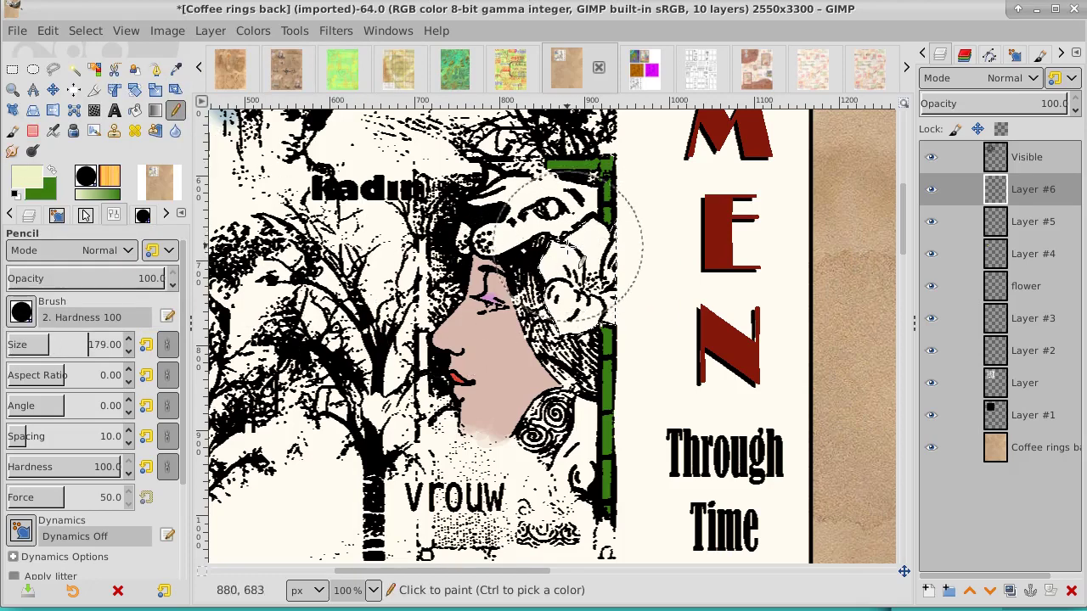
{"action": "left_click_drag", "start_coordinate": [576, 242], "coordinate": [584, 278]}
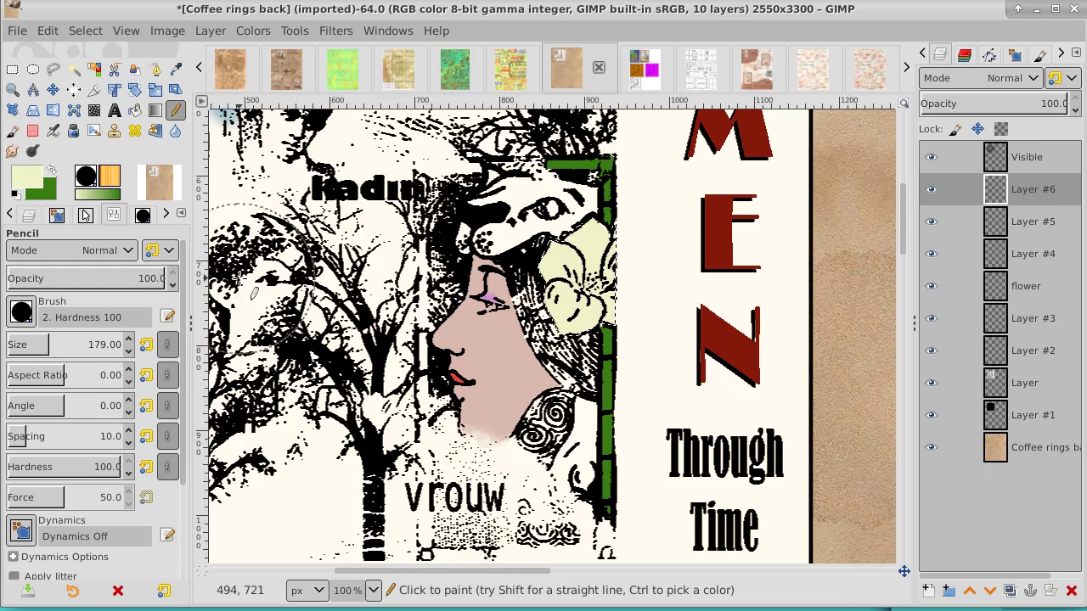
Step: With the Hardness 075 brush, paint pink skin over the dark strands, then clear the selection
{"action": "left_click", "coordinate": [21, 312]}
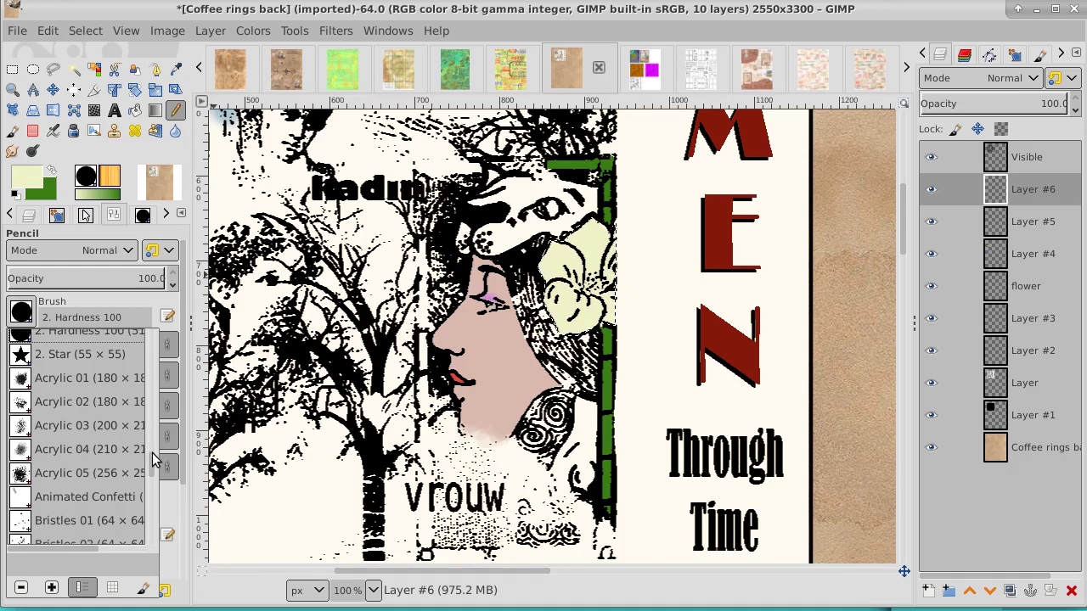
{"action": "scroll", "coordinate": [151, 452], "scroll_direction": "up", "scroll_amount": 2}
{"action": "scroll", "coordinate": [152, 450], "scroll_direction": "up", "scroll_amount": 1}
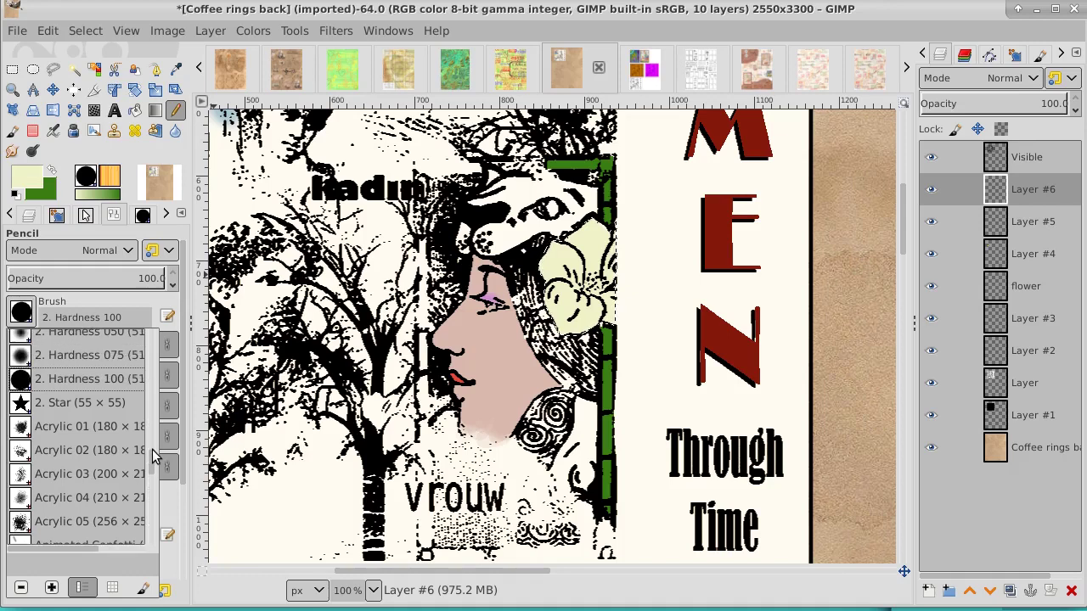
{"action": "left_click", "coordinate": [20, 356]}
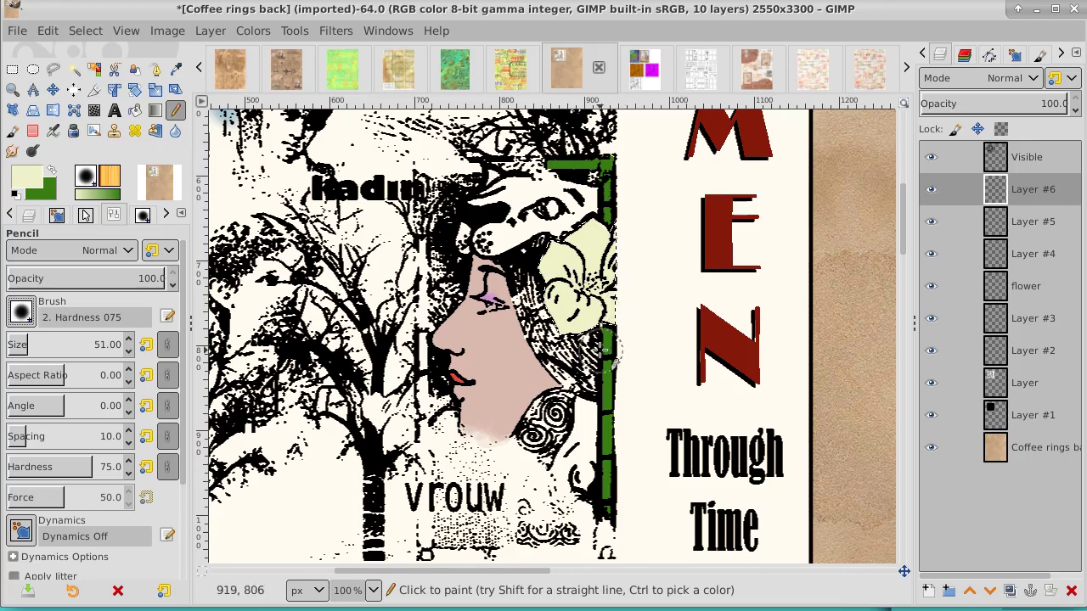
{"action": "left_click_drag", "start_coordinate": [540, 374], "coordinate": [605, 370]}
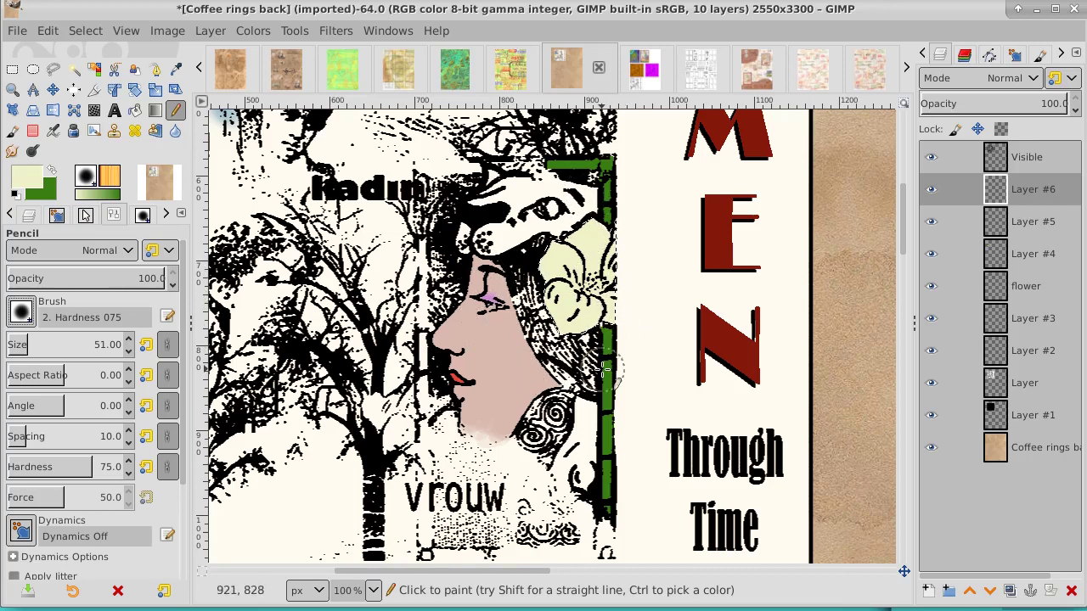
{"action": "left_click", "coordinate": [85, 30]}
{"action": "left_click", "coordinate": [103, 78]}
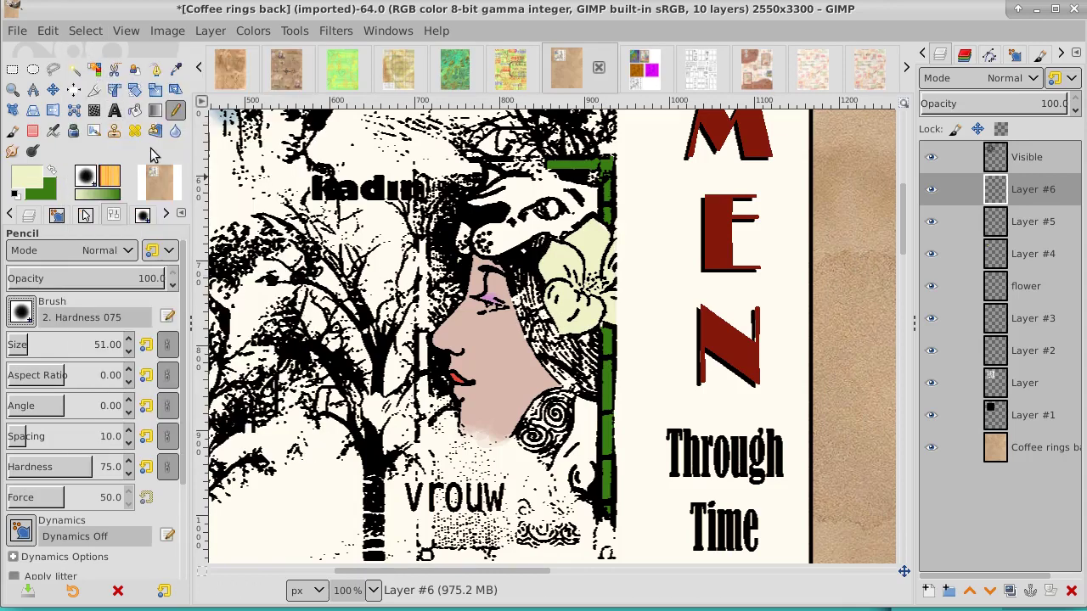
Step: Set the foreground colour to golden yellow f0d562
{"action": "left_click", "coordinate": [35, 177]}
{"action": "left_click", "coordinate": [153, 214]}
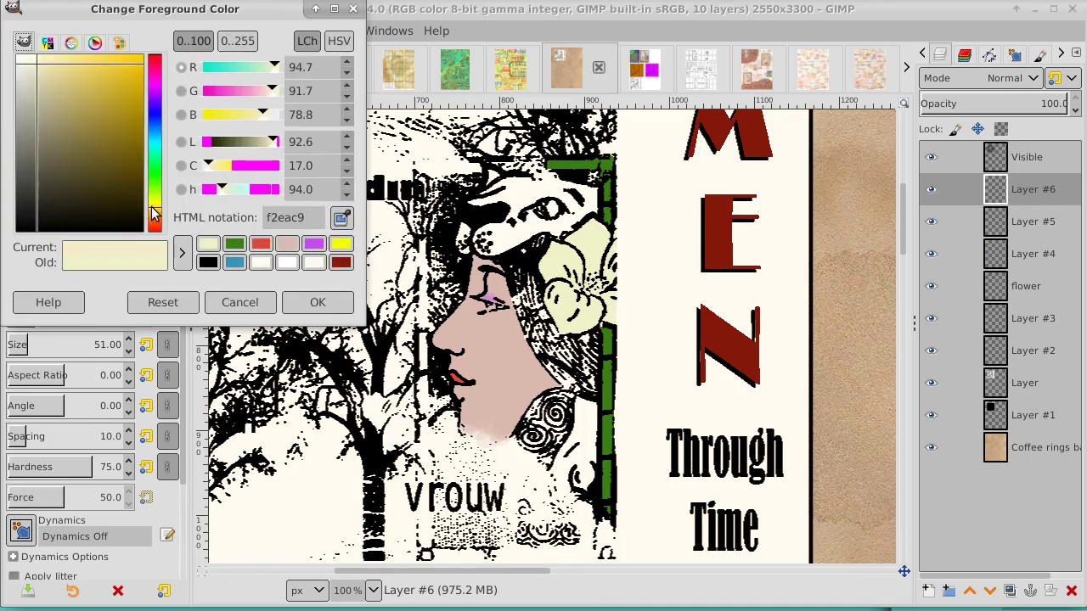
{"action": "mouse_move", "coordinate": [73, 124]}
{"action": "left_mouse_down"}
{"action": "mouse_move", "coordinate": [99, 61]}
{"action": "mouse_move", "coordinate": [112, 63]}
{"action": "mouse_move", "coordinate": [89, 61]}
{"action": "mouse_move", "coordinate": [94, 73]}
{"action": "mouse_move", "coordinate": [90, 64]}
{"action": "left_mouse_up"}
{"action": "left_click", "coordinate": [305, 303]}
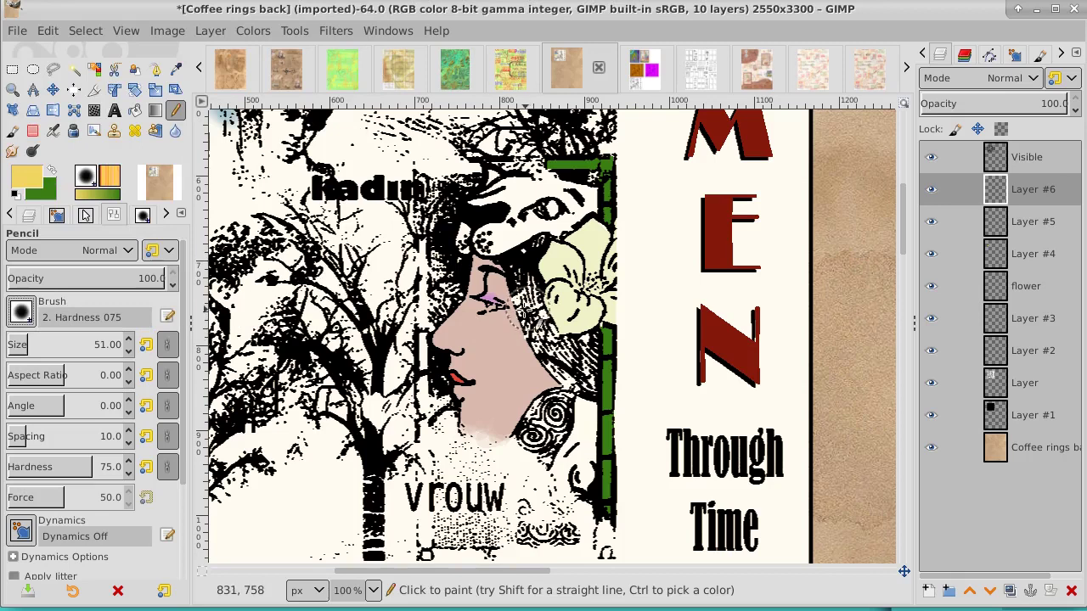
Step: Trace a closed path around the hair between the face, flower and green bar
{"action": "left_click", "coordinate": [155, 69]}
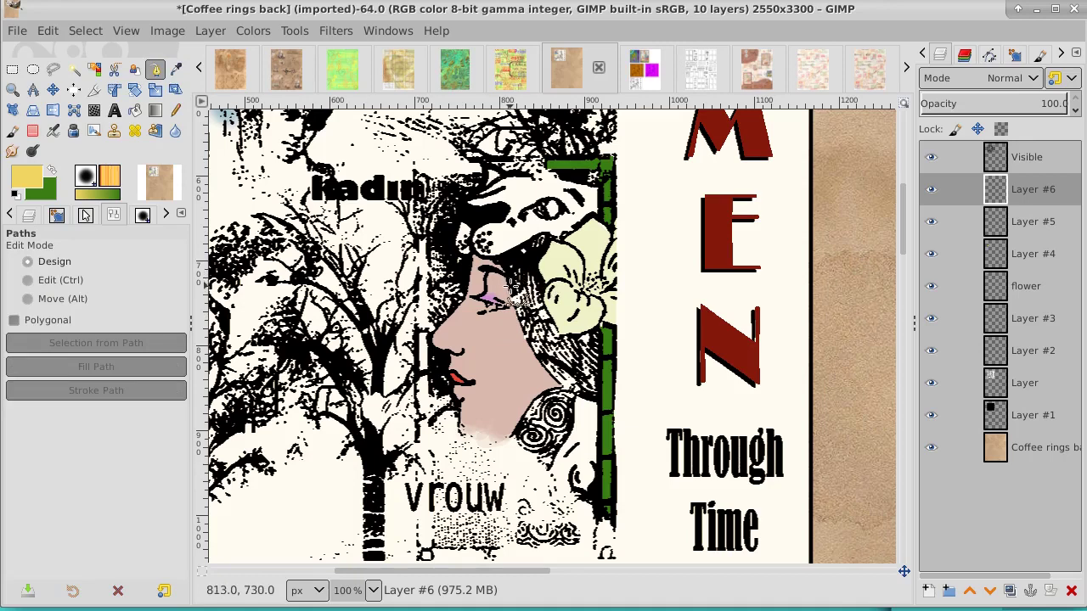
{"action": "left_click", "coordinate": [532, 265]}
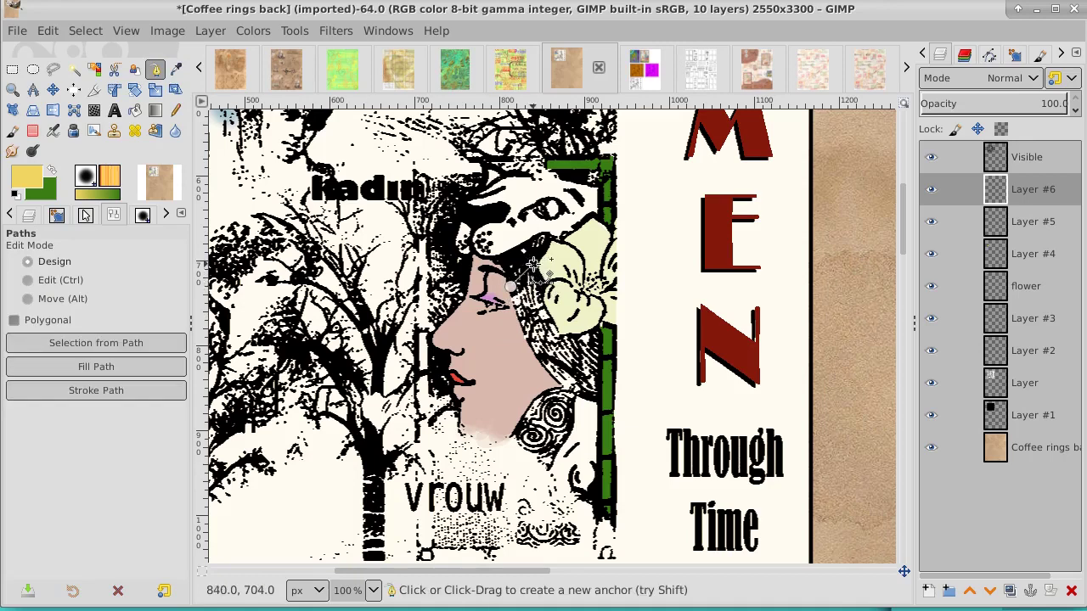
{"action": "left_click", "coordinate": [546, 282]}
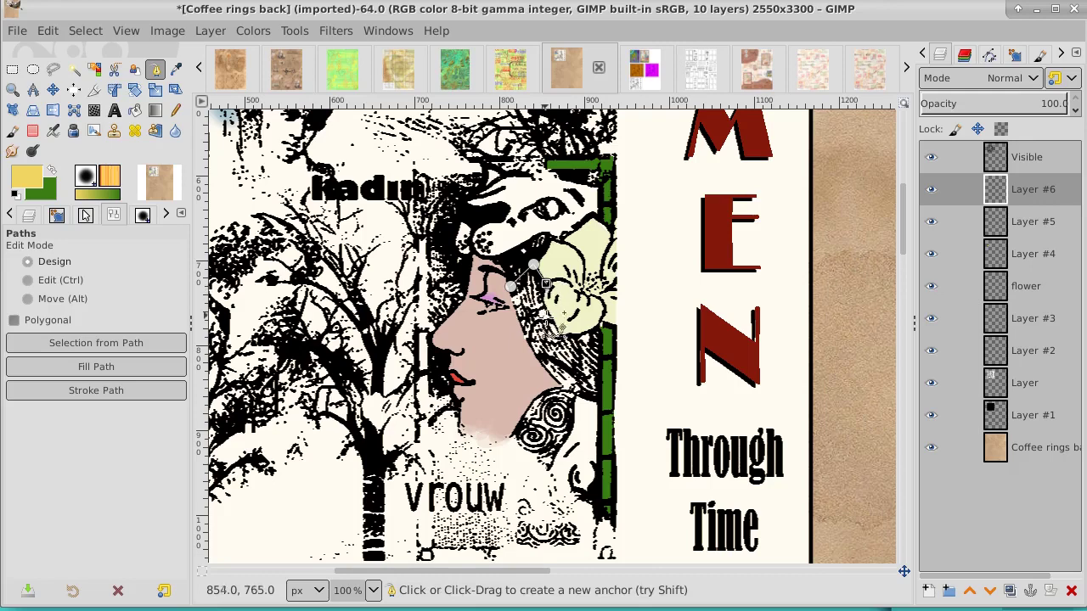
{"action": "left_click_drag", "start_coordinate": [559, 336], "coordinate": [577, 373]}
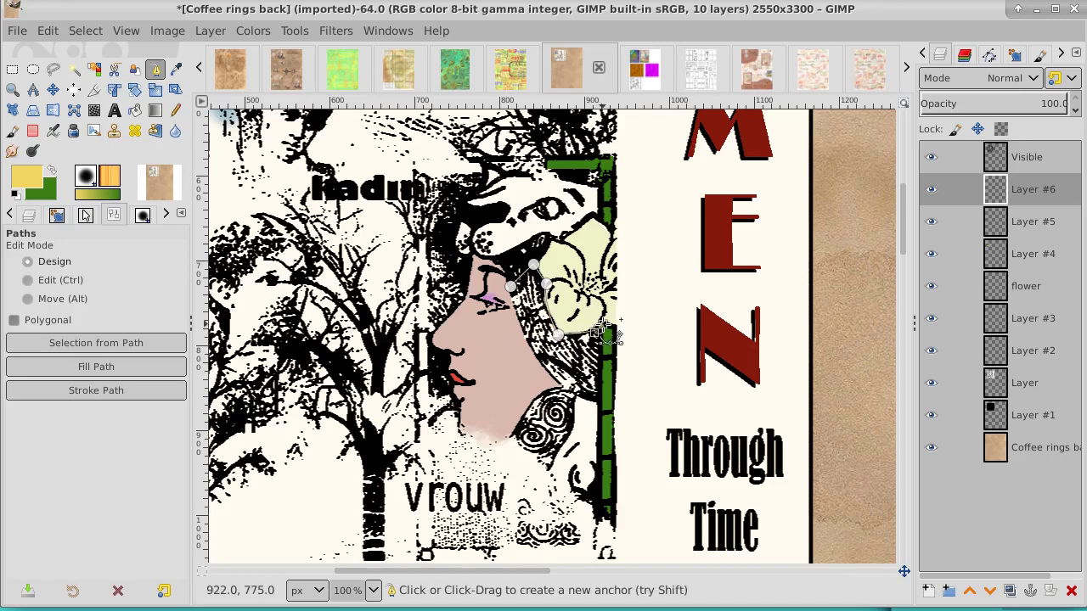
{"action": "left_click", "coordinate": [600, 334]}
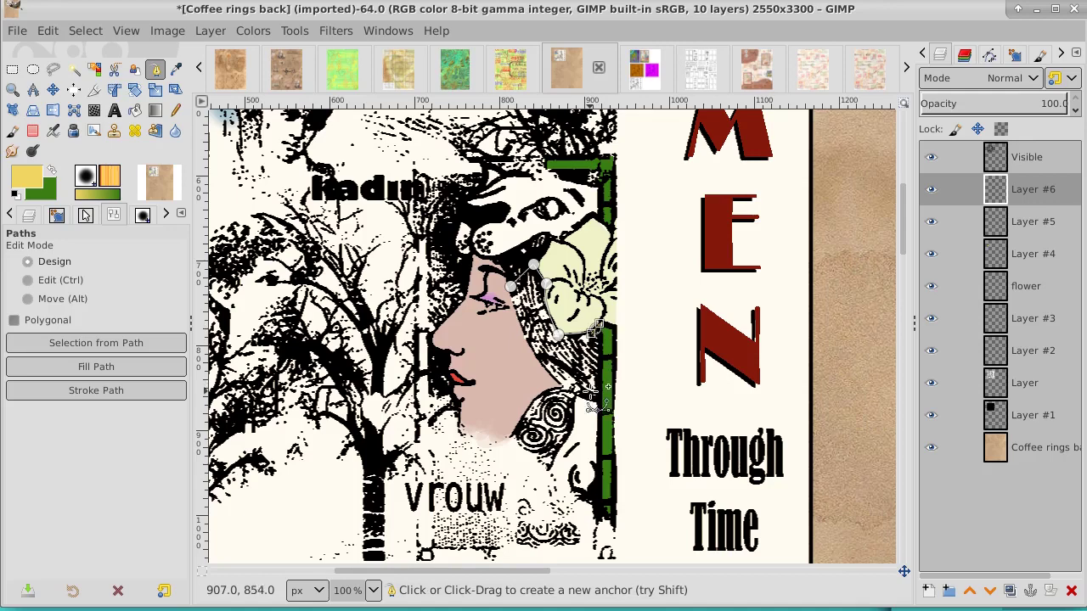
{"action": "left_click", "coordinate": [596, 399]}
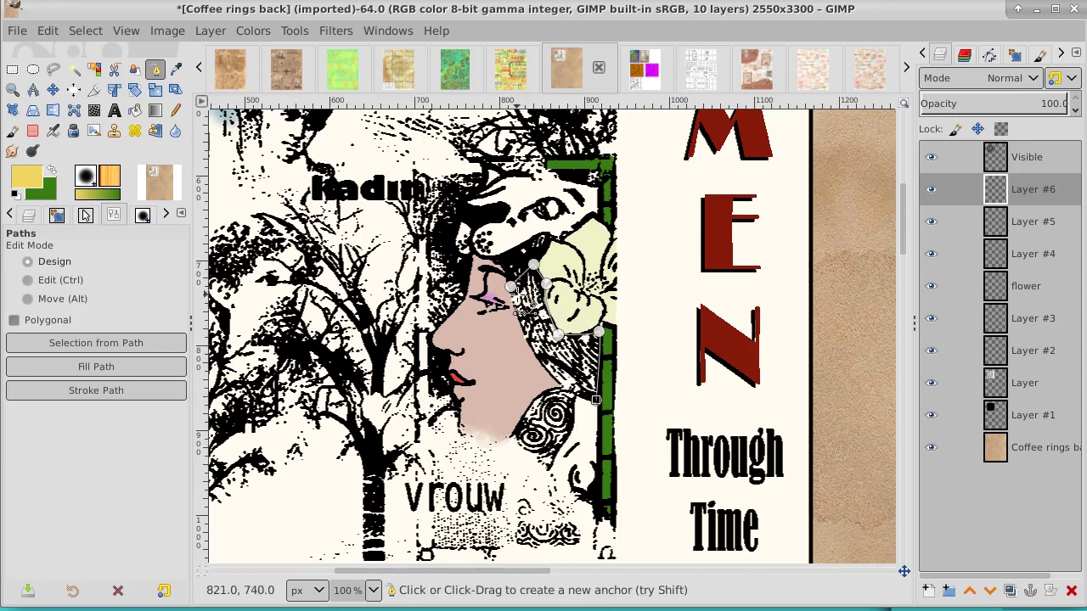
{"action": "left_click", "coordinate": [511, 290], "text": "ctrl"}
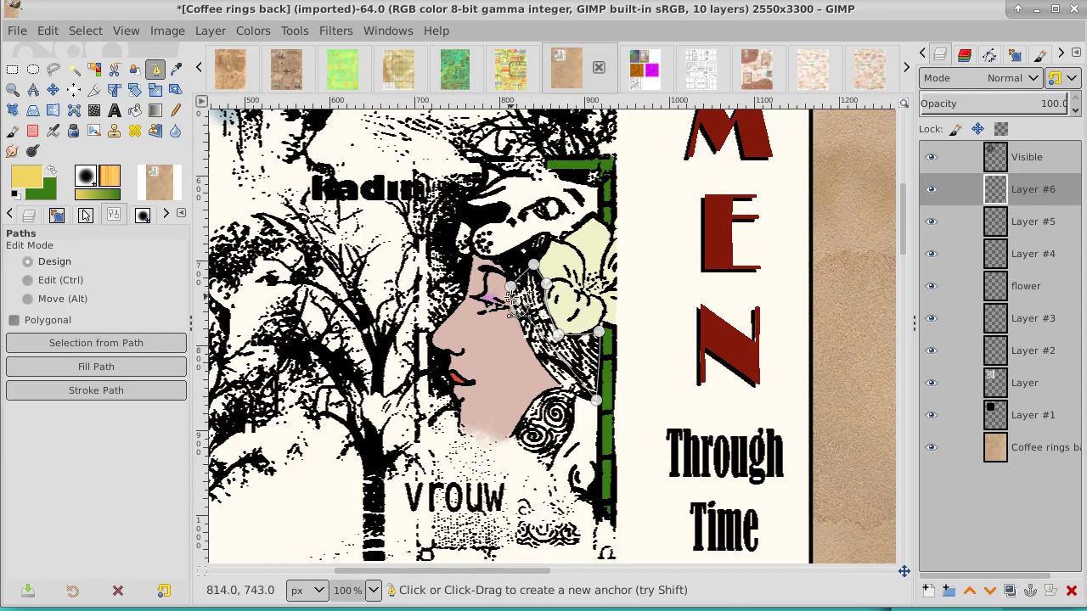
{"action": "left_click_drag", "start_coordinate": [512, 297], "coordinate": [493, 204]}
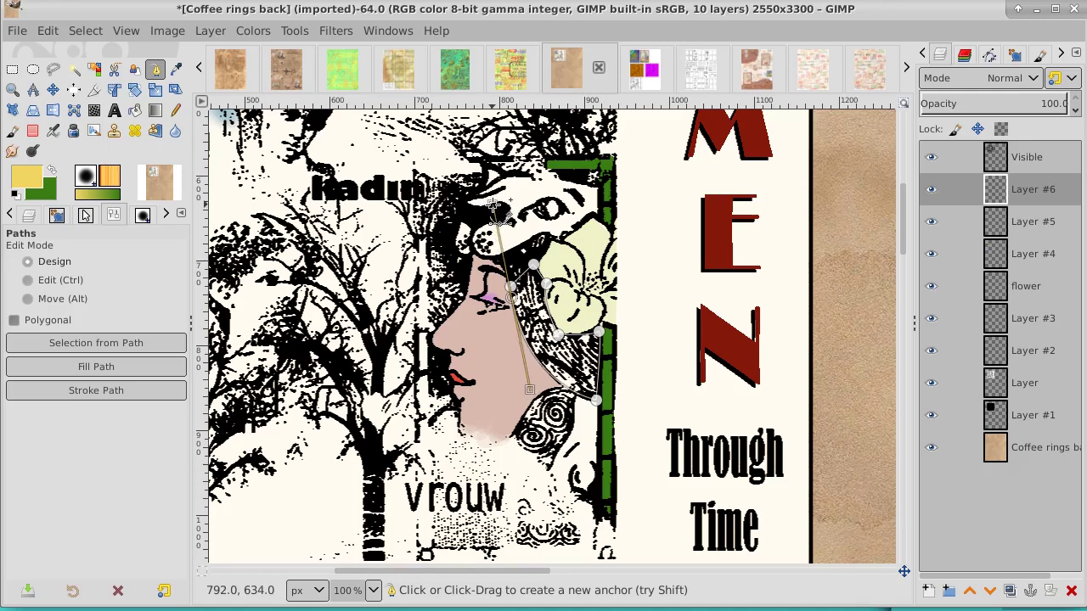
{"action": "left_click_drag", "start_coordinate": [492, 204], "coordinate": [511, 292]}
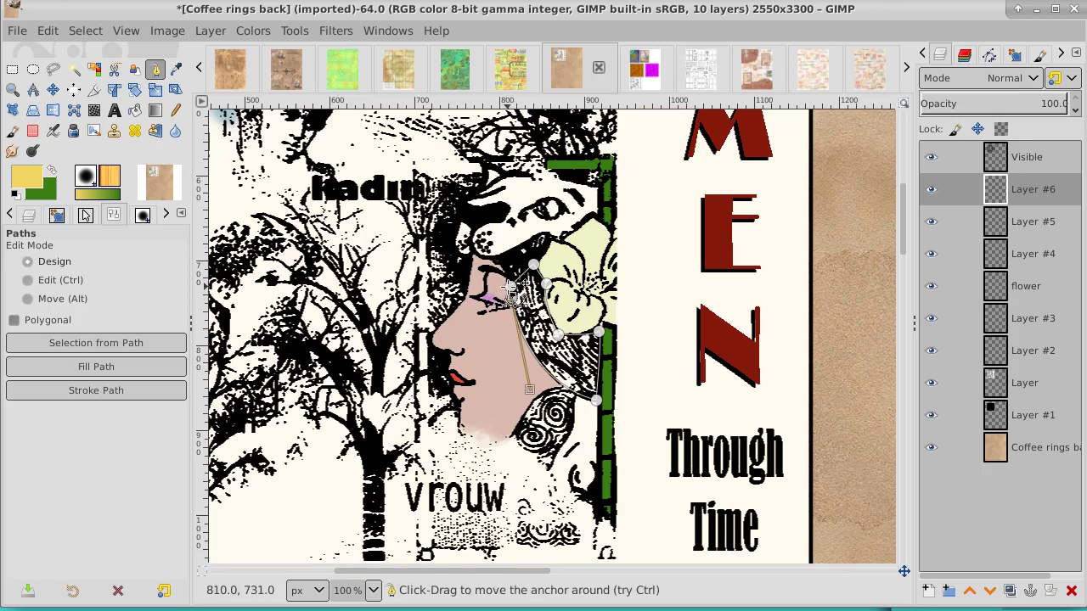
{"action": "left_click", "coordinate": [510, 290]}
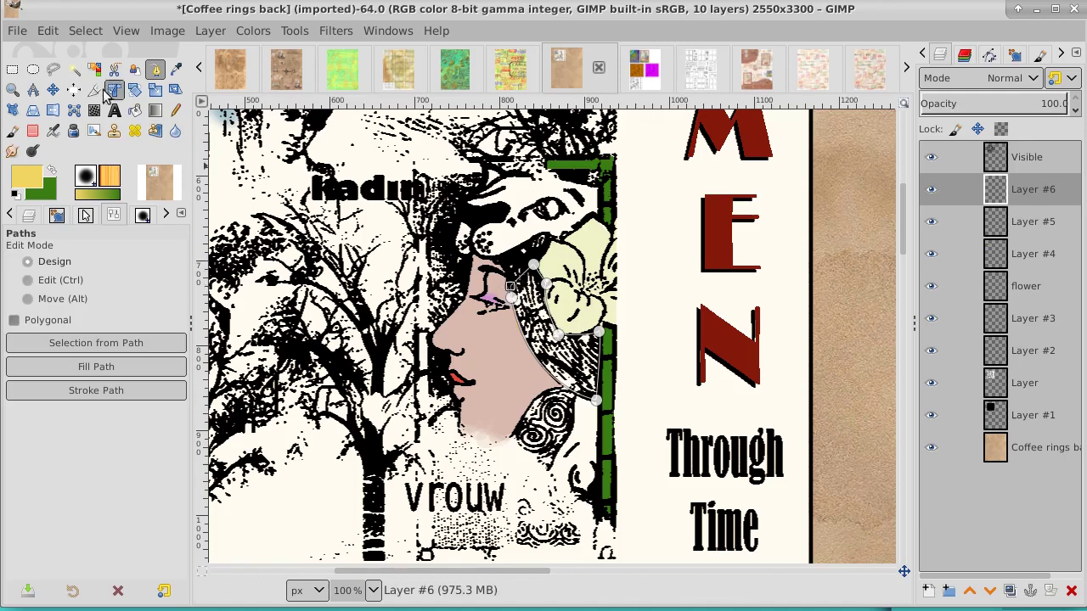
Step: Convert the hair outline to a selection, pencil-paint it golden yellow, then clear it
{"action": "left_click", "coordinate": [93, 30]}
{"action": "left_click", "coordinate": [102, 163]}
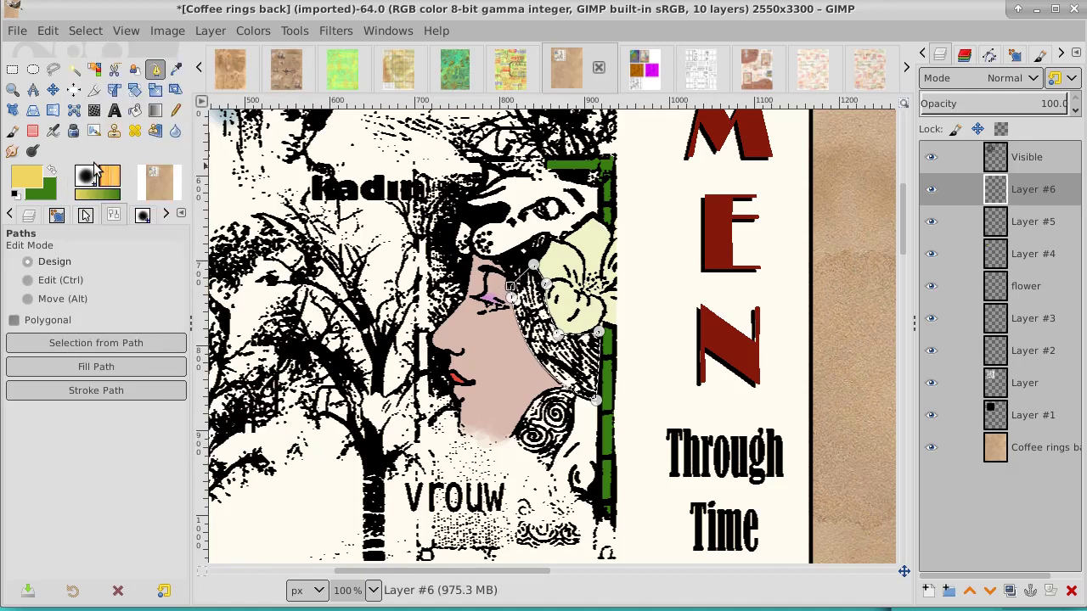
{"action": "left_click", "coordinate": [174, 113]}
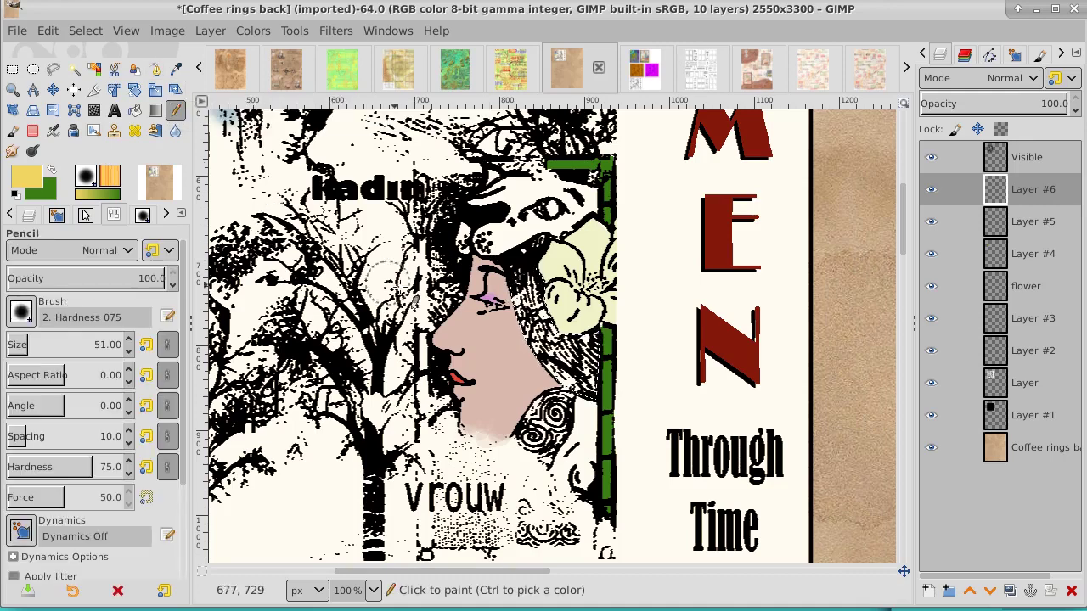
{"action": "mouse_move", "coordinate": [527, 306]}
{"action": "left_mouse_down"}
{"action": "mouse_move", "coordinate": [530, 274]}
{"action": "mouse_move", "coordinate": [565, 356]}
{"action": "mouse_move", "coordinate": [599, 356]}
{"action": "mouse_move", "coordinate": [575, 384]}
{"action": "left_mouse_up"}
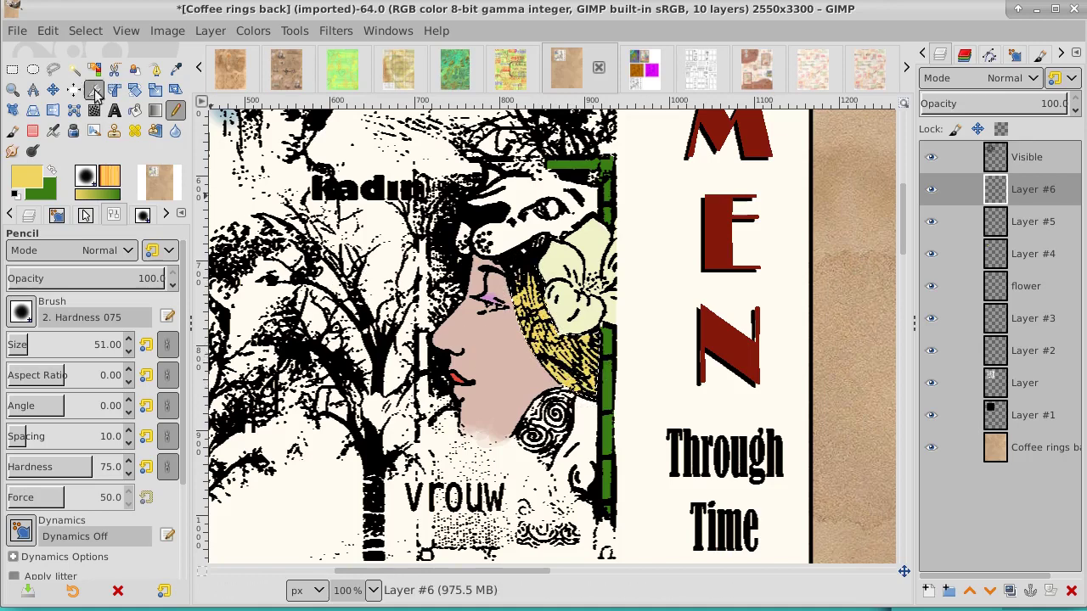
{"action": "left_click", "coordinate": [84, 30]}
{"action": "left_click", "coordinate": [97, 76]}
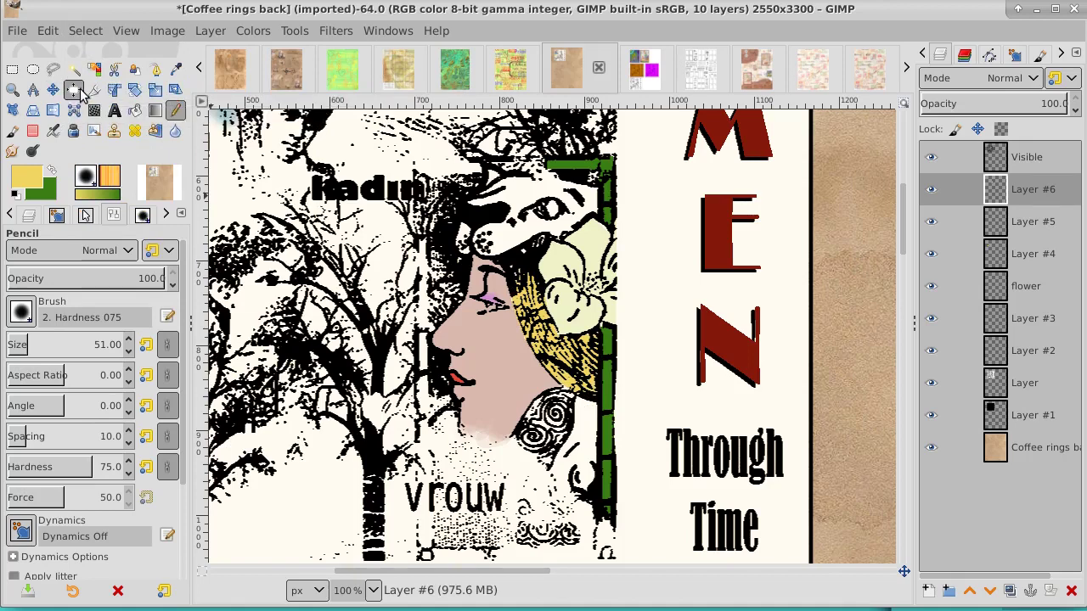
Step: Trace a curved path around the swirl earring below the chin and convert it to a selection
{"action": "left_click", "coordinate": [155, 70]}
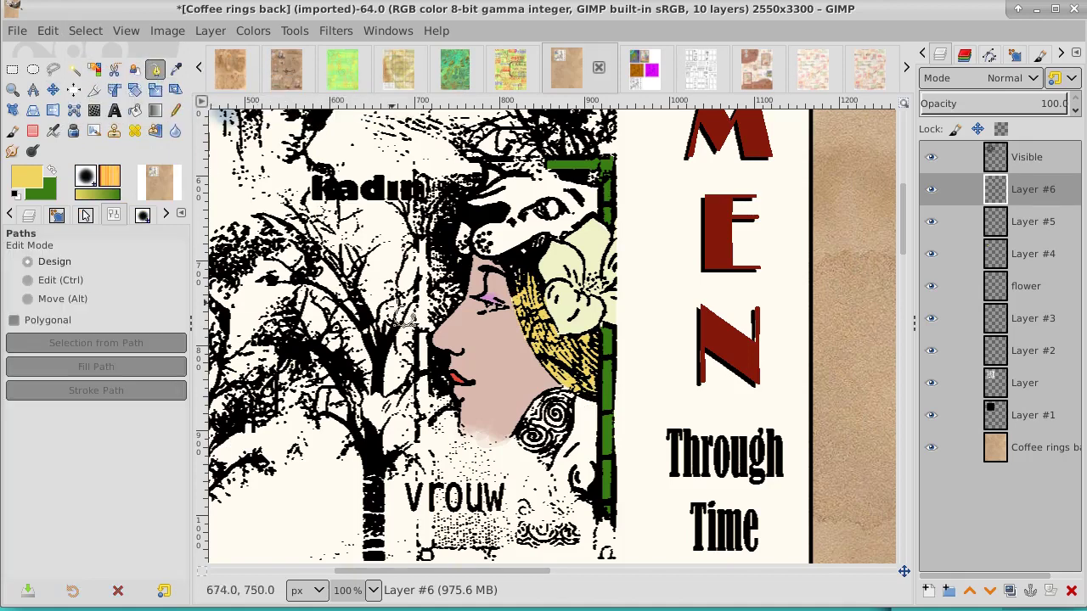
{"action": "left_click", "coordinate": [564, 387]}
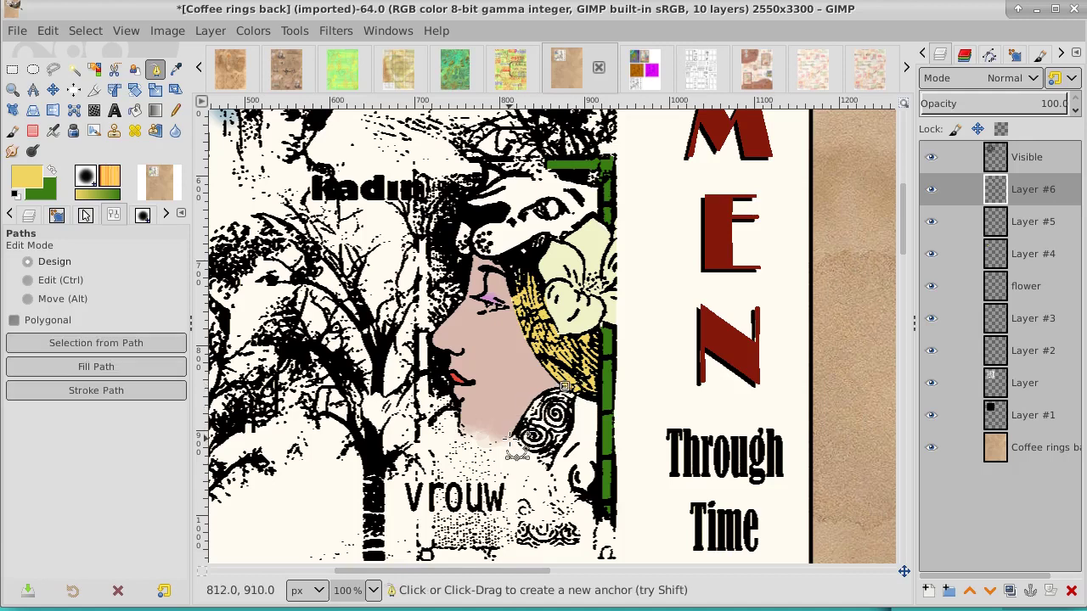
{"action": "mouse_move", "coordinate": [510, 438]}
{"action": "left_mouse_down"}
{"action": "mouse_move", "coordinate": [482, 501]}
{"action": "mouse_move", "coordinate": [493, 509]}
{"action": "left_mouse_up"}
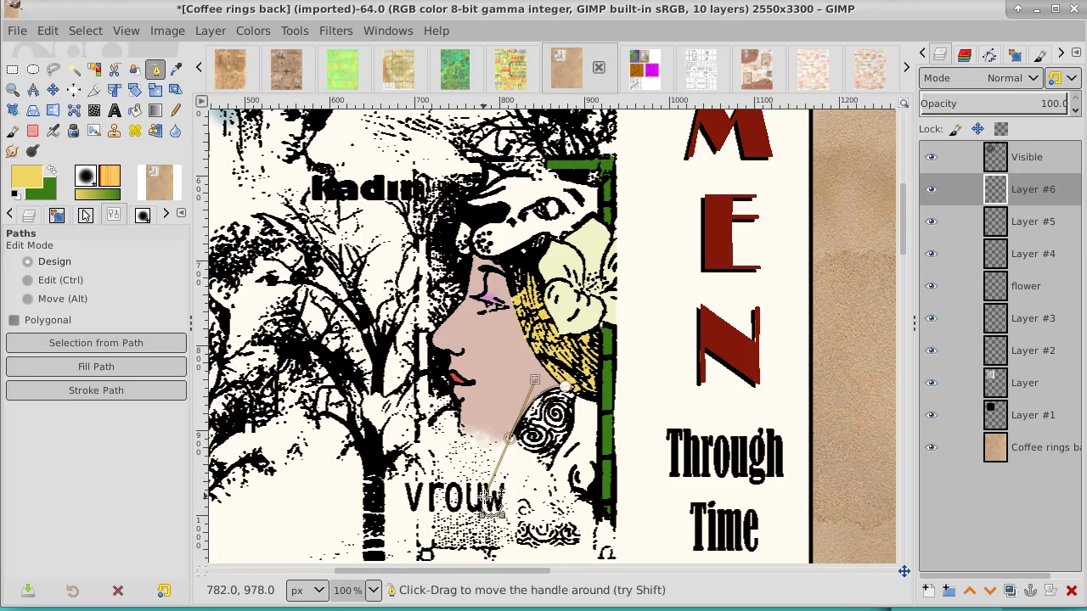
{"action": "left_click_drag", "start_coordinate": [493, 507], "coordinate": [517, 452]}
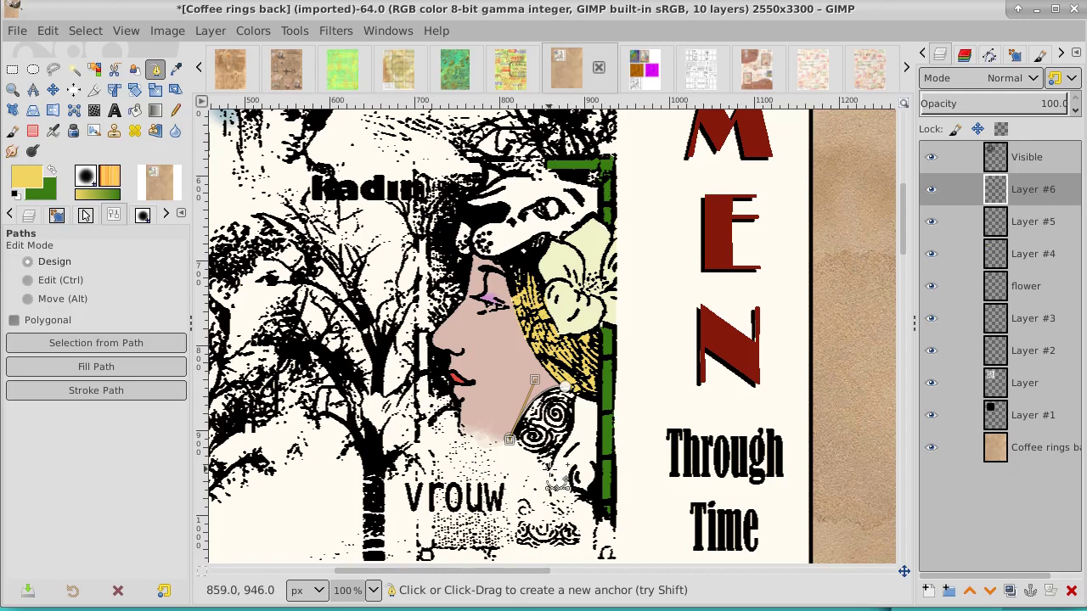
{"action": "left_click", "coordinate": [548, 469]}
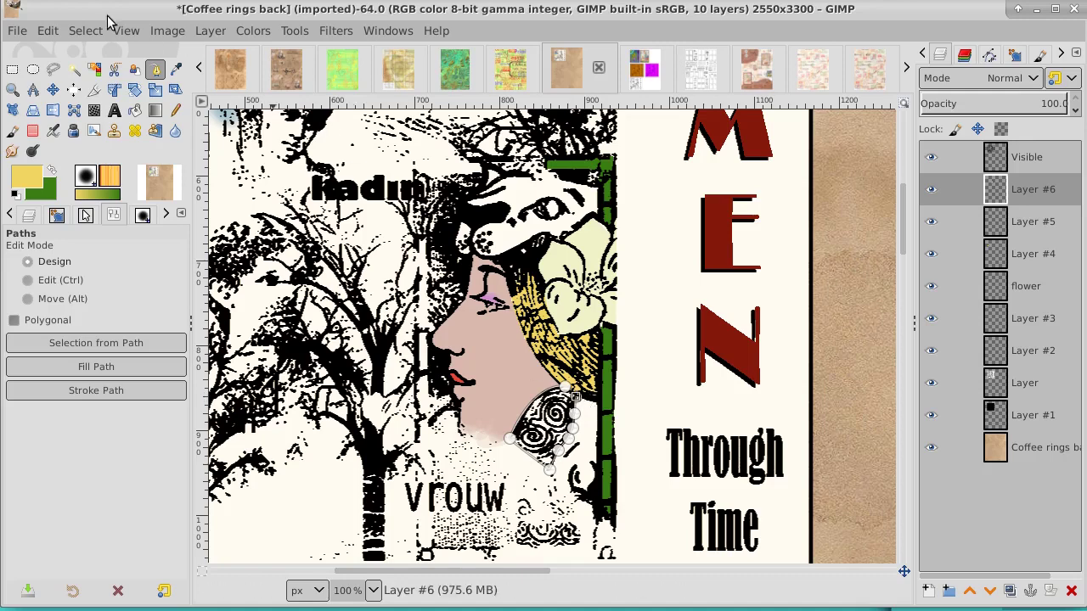
{"action": "left_click", "coordinate": [47, 33]}
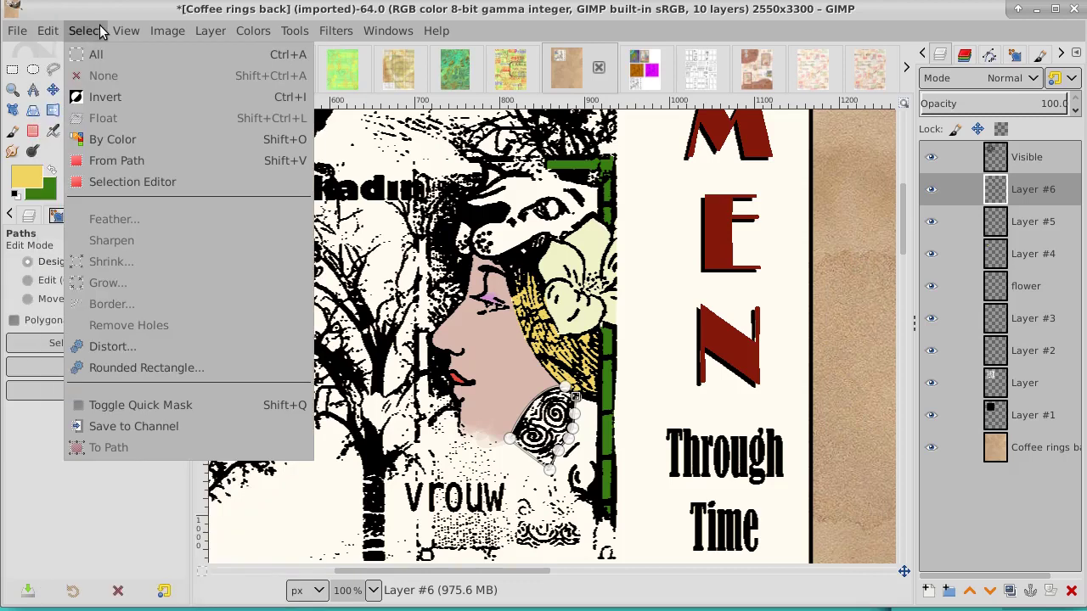
{"action": "left_click", "coordinate": [98, 161]}
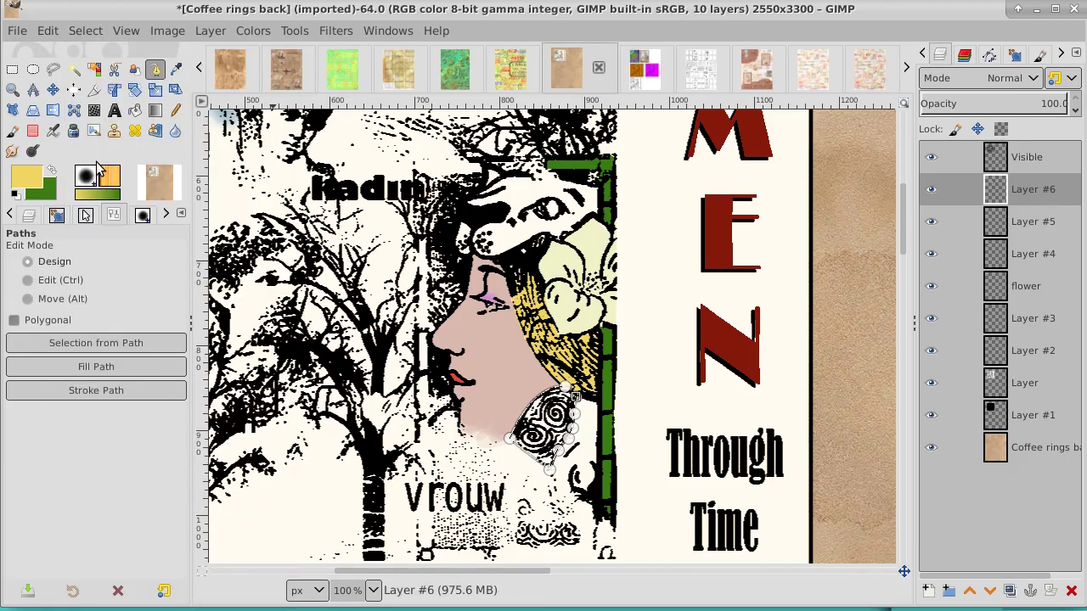
{"action": "left_click", "coordinate": [175, 110]}
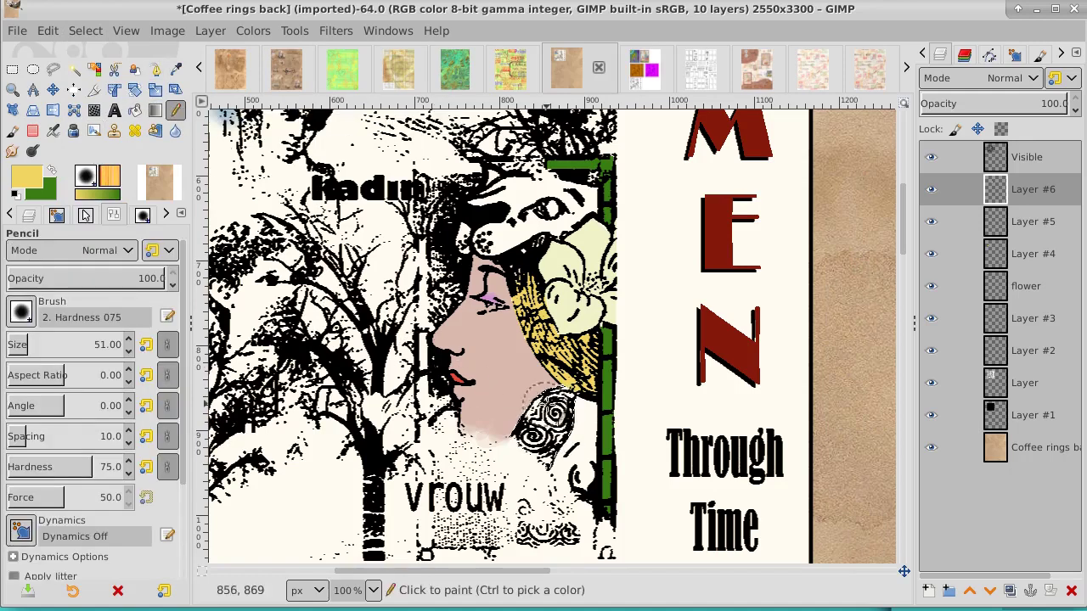
Step: Paint the earring golden yellow and clear the selection
{"action": "mouse_move", "coordinate": [548, 402]}
{"action": "left_mouse_down"}
{"action": "mouse_move", "coordinate": [527, 452]}
{"action": "mouse_move", "coordinate": [574, 374]}
{"action": "left_mouse_up"}
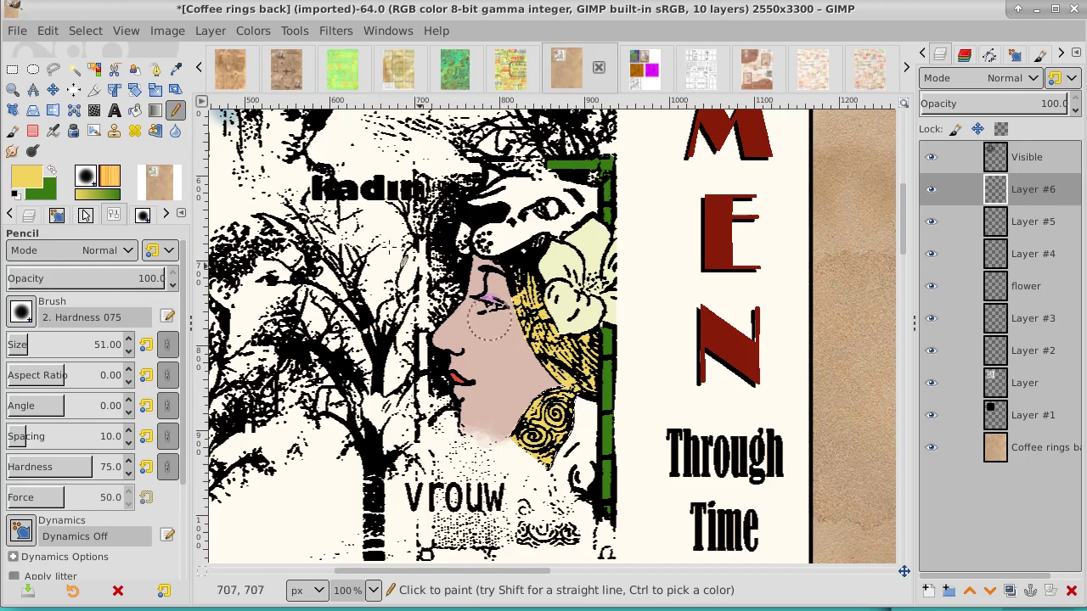
{"action": "left_click", "coordinate": [86, 31]}
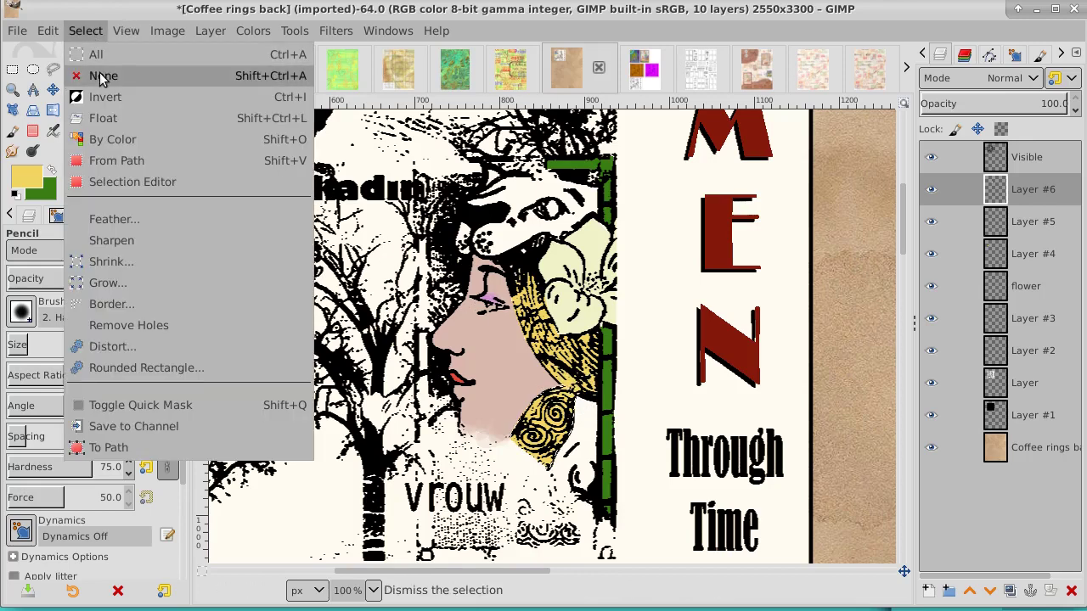
{"action": "left_click", "coordinate": [100, 76]}
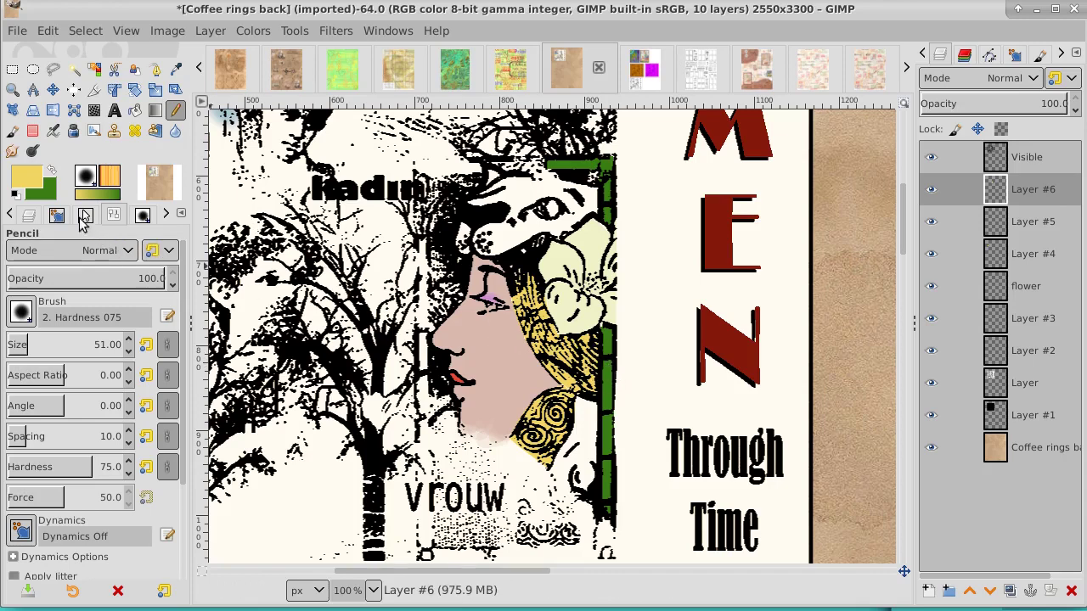
Step: Set the paint colour back to pale pink dab9ad and make Layer #5 current
{"action": "left_click", "coordinate": [34, 177]}
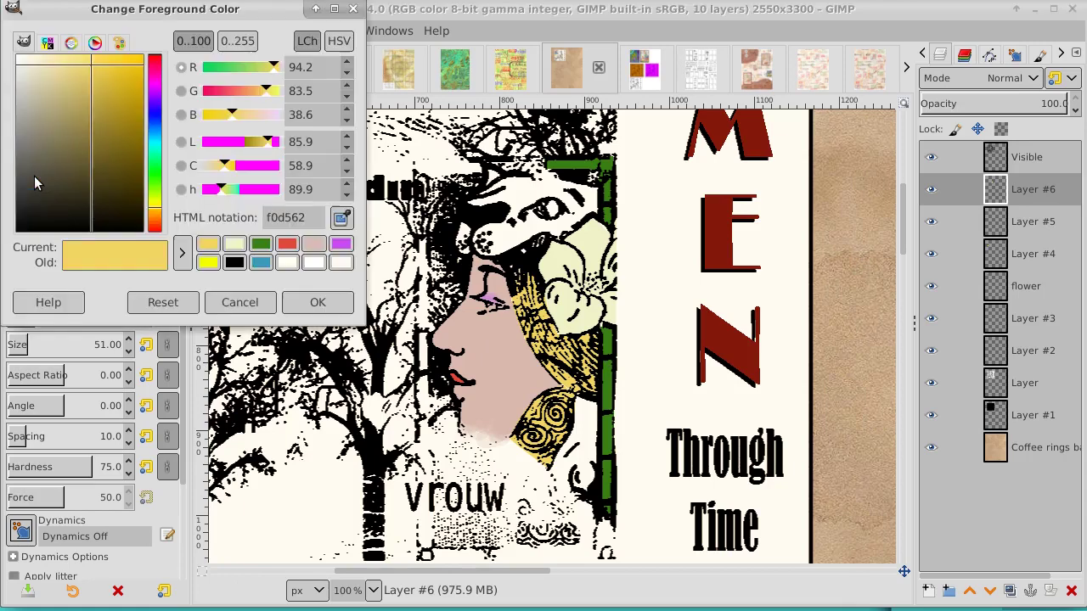
{"action": "left_click", "coordinate": [314, 243]}
{"action": "left_click", "coordinate": [316, 302]}
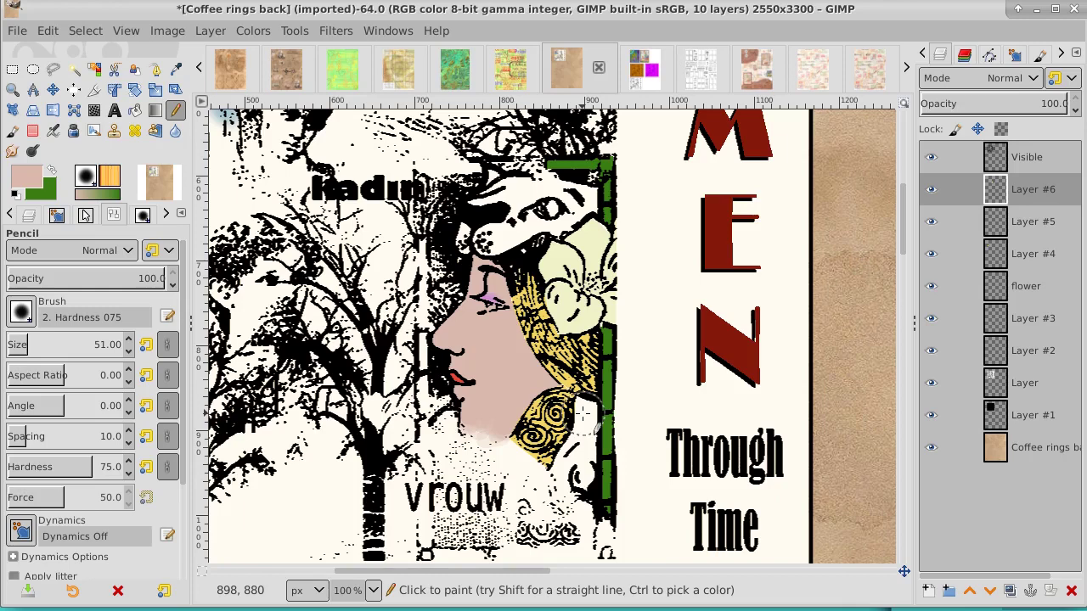
{"action": "left_click", "coordinate": [1034, 222]}
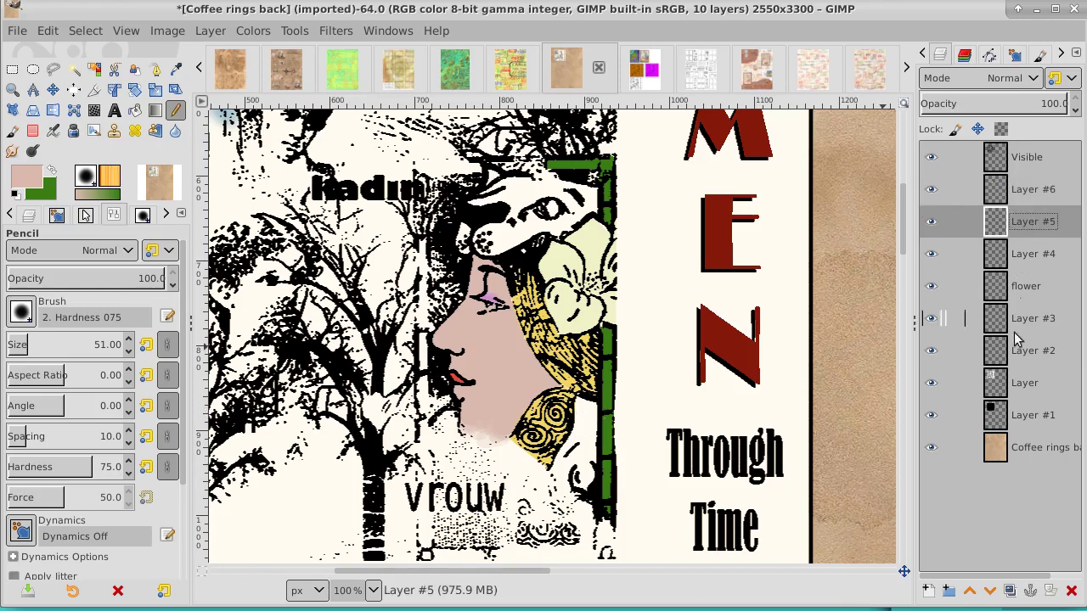
Step: Add a new layer and paint the woman's neck below her earring pale pink
{"action": "left_click", "coordinate": [928, 594]}
{"action": "key", "text": "Return"}
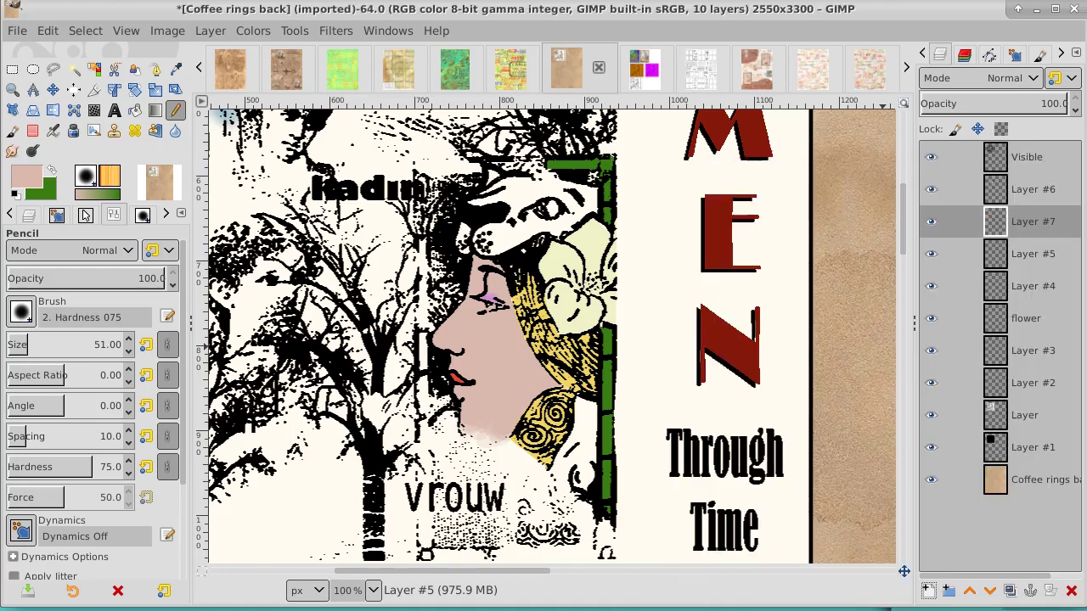
{"action": "left_click", "coordinate": [585, 413]}
{"action": "left_click_drag", "start_coordinate": [585, 413], "coordinate": [573, 463]}
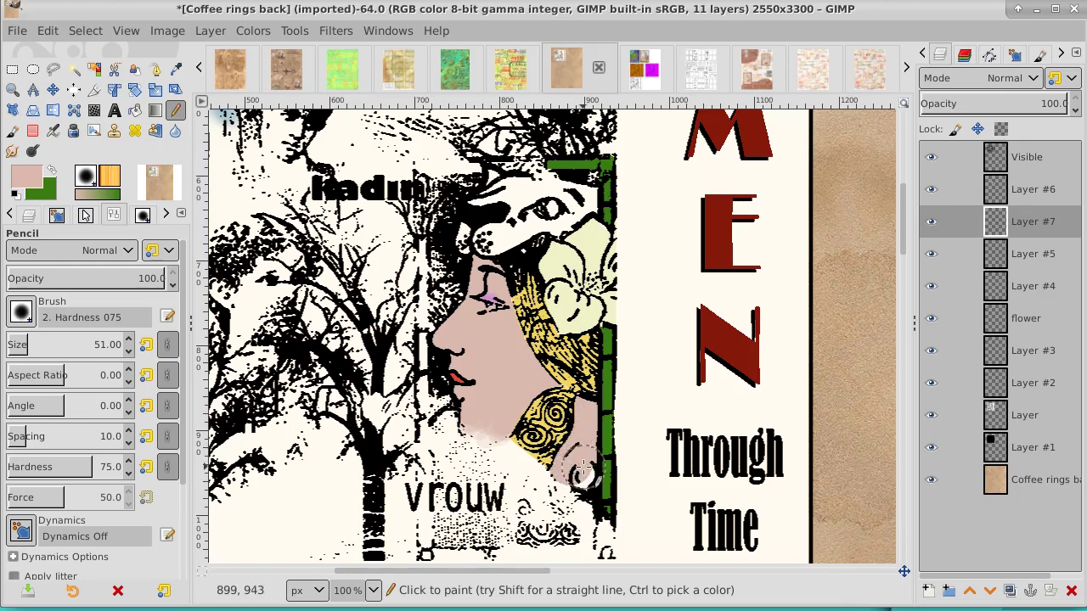
{"action": "left_click_drag", "start_coordinate": [583, 465], "coordinate": [620, 443]}
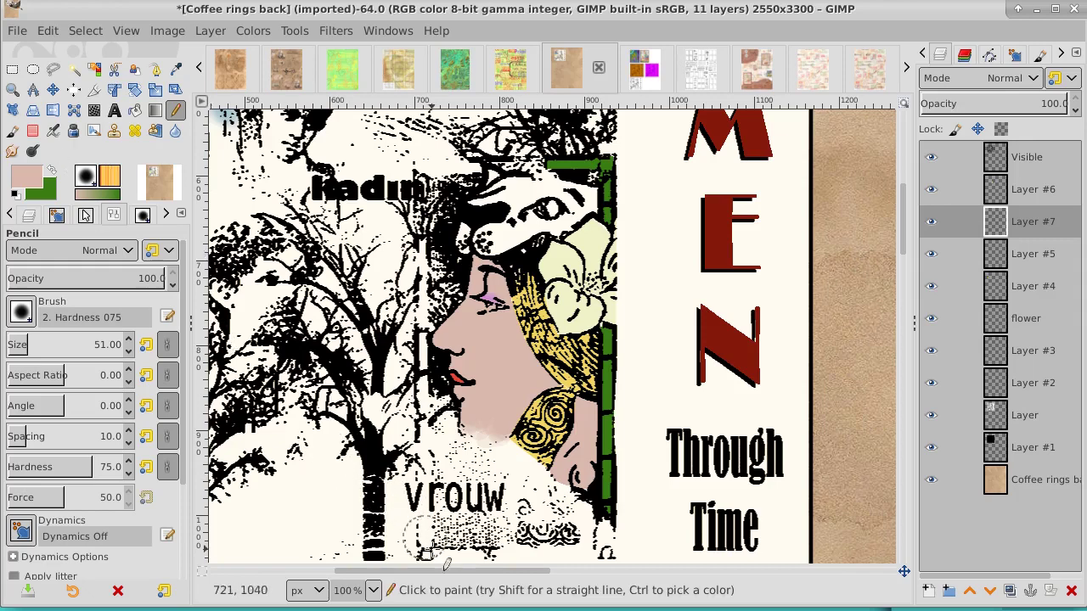
{"action": "left_click_drag", "start_coordinate": [431, 577], "coordinate": [354, 574]}
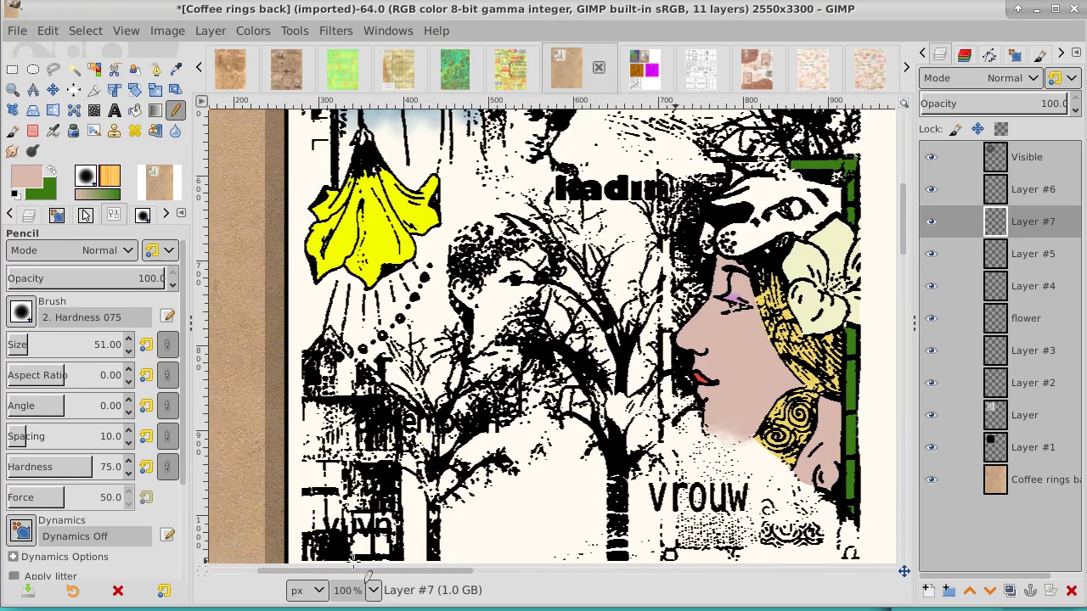
{"action": "left_click", "coordinate": [1032, 259]}
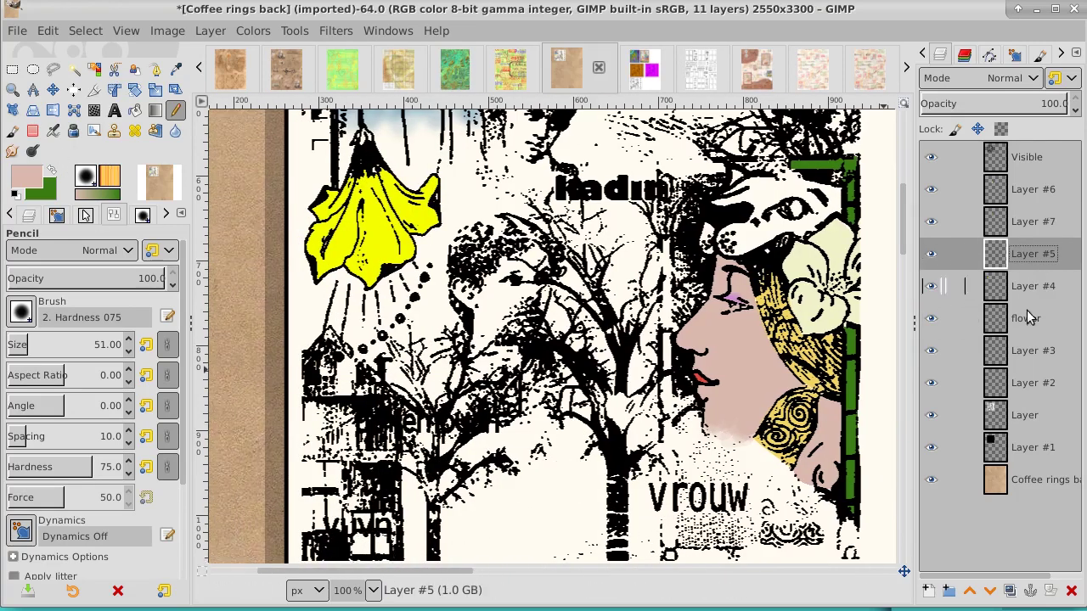
Step: Create Layer #8 and paint the curly-haired man's face pale pink
{"action": "left_click", "coordinate": [928, 591]}
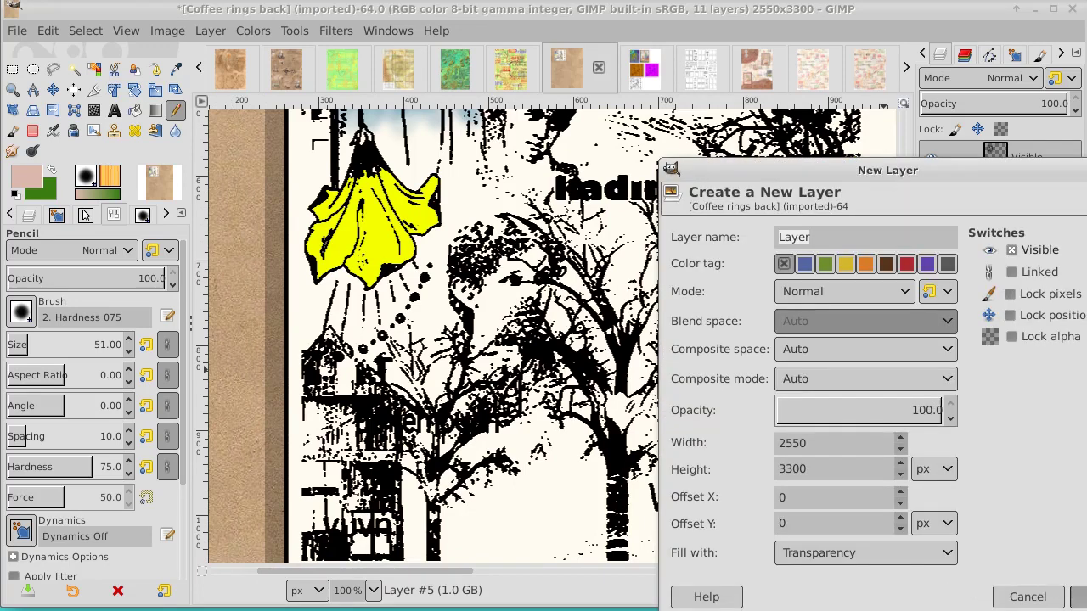
{"action": "key", "text": "Return"}
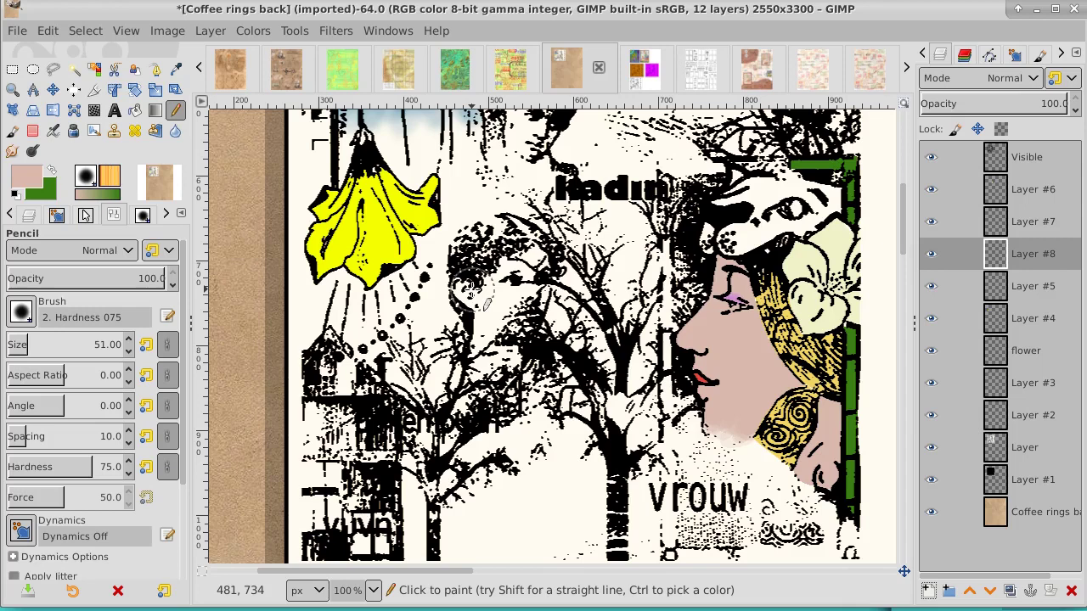
{"action": "mouse_move", "coordinate": [472, 291]}
{"action": "left_mouse_down"}
{"action": "mouse_move", "coordinate": [526, 263]}
{"action": "mouse_move", "coordinate": [517, 308]}
{"action": "mouse_move", "coordinate": [490, 320]}
{"action": "mouse_move", "coordinate": [490, 340]}
{"action": "mouse_move", "coordinate": [518, 325]}
{"action": "left_mouse_up"}
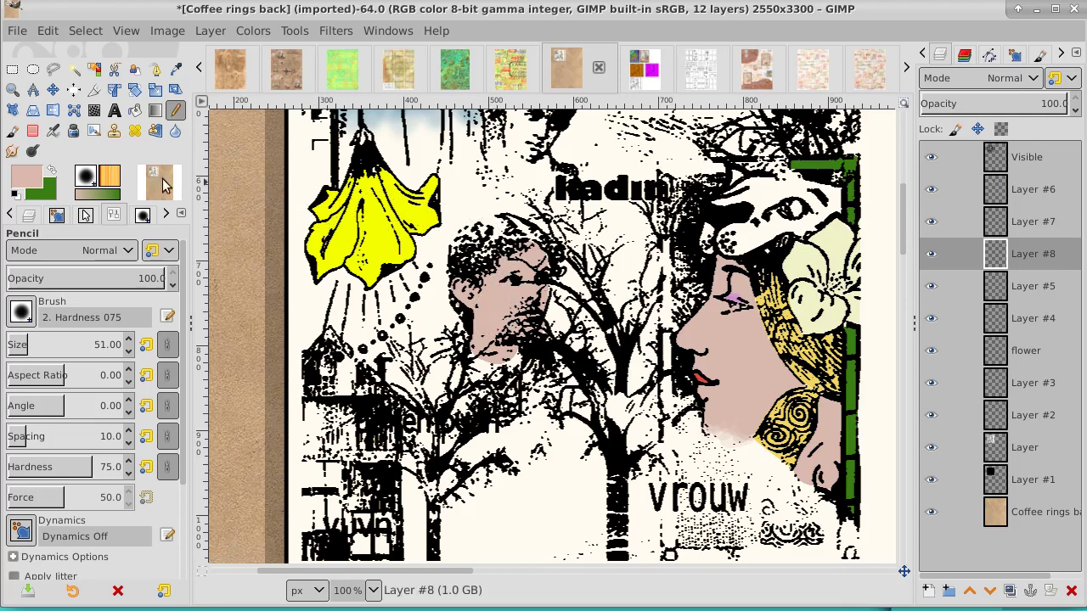
Step: Set the foreground colour to light orange-brown d89e6d
{"action": "left_click", "coordinate": [30, 177]}
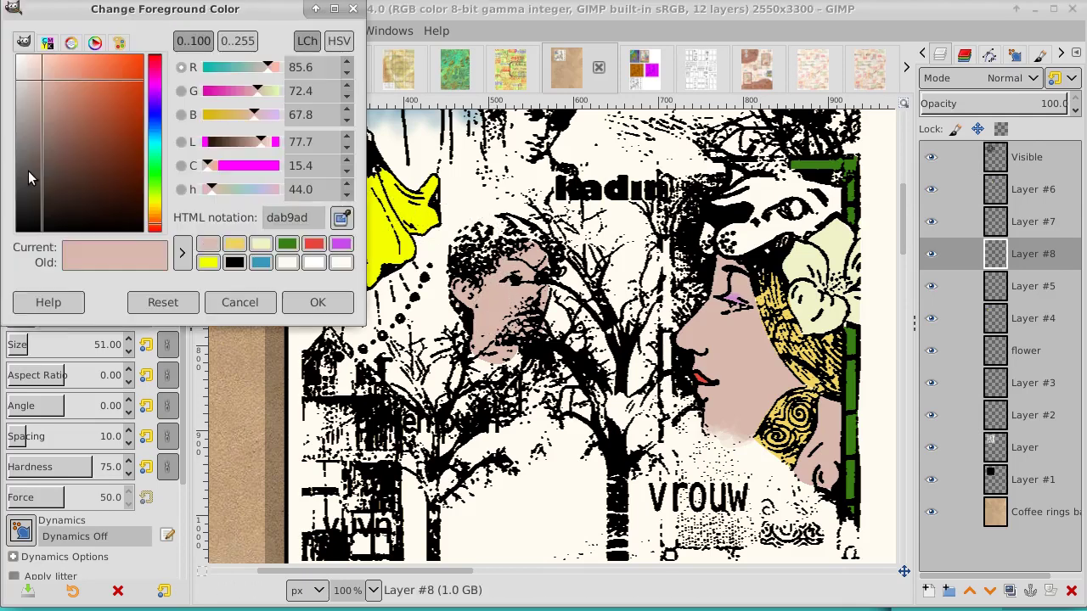
{"action": "left_click", "coordinate": [154, 209]}
{"action": "left_click", "coordinate": [153, 219]}
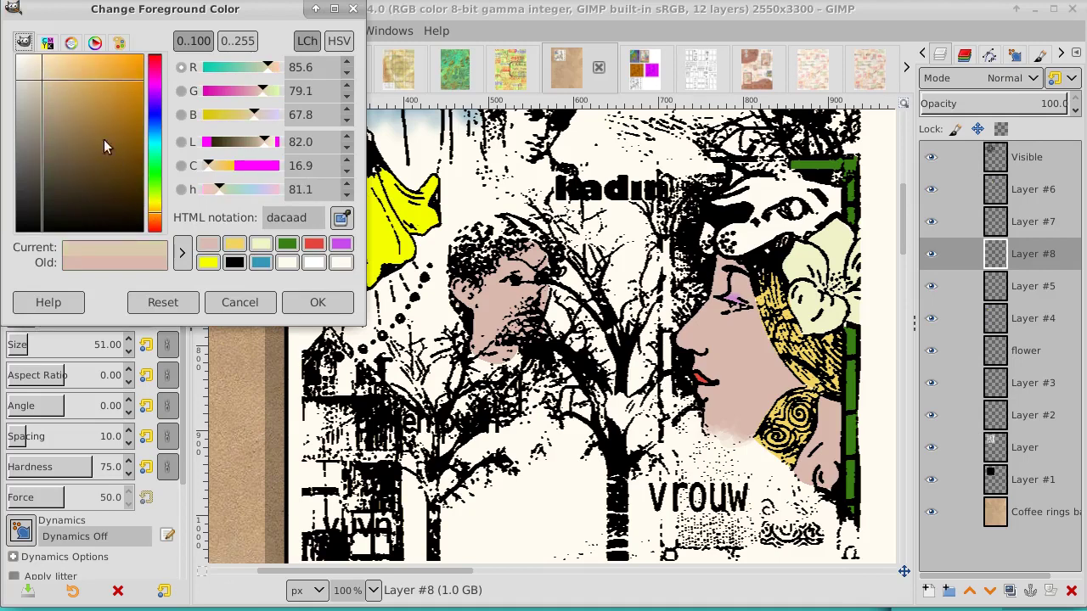
{"action": "left_click_drag", "start_coordinate": [82, 67], "coordinate": [78, 80]}
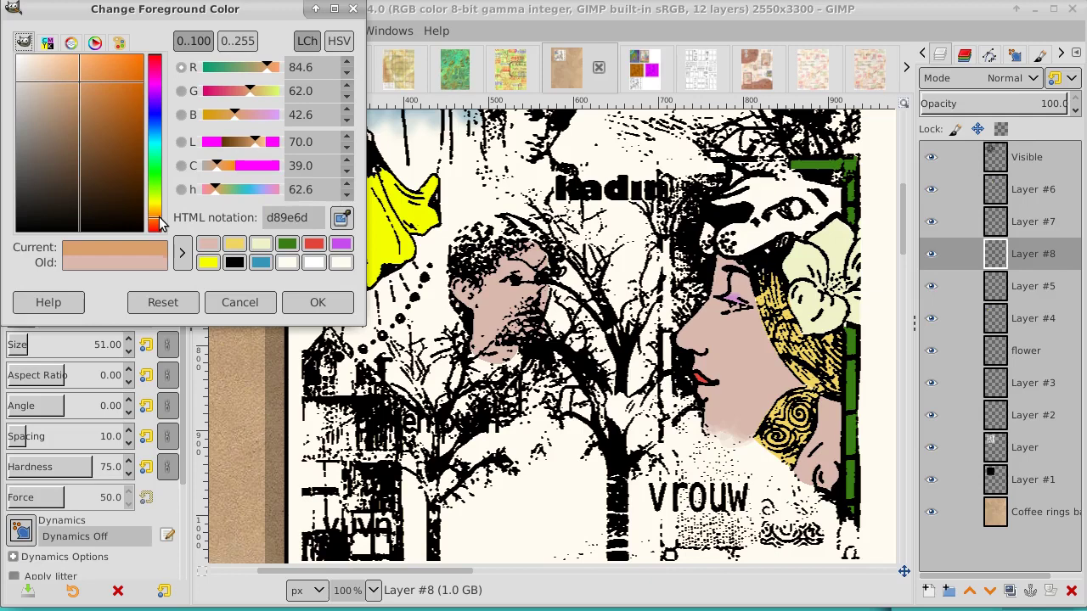
{"action": "left_click", "coordinate": [311, 302]}
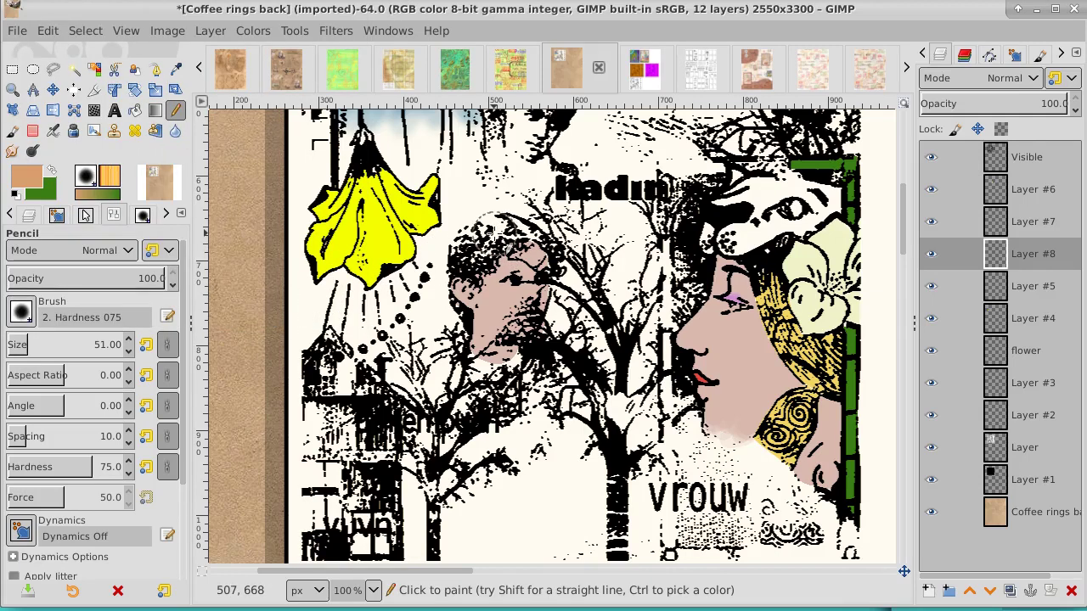
Step: Paint the man's hair orange-brown, shrinking the brush to about 15 for finer edges
{"action": "key", "text": "bracketleft"}
{"action": "key", "text": "bracketleft"}
{"action": "key", "text": "bracketleft"}
{"action": "key", "text": "bracketleft"}
{"action": "key", "text": "bracketleft"}
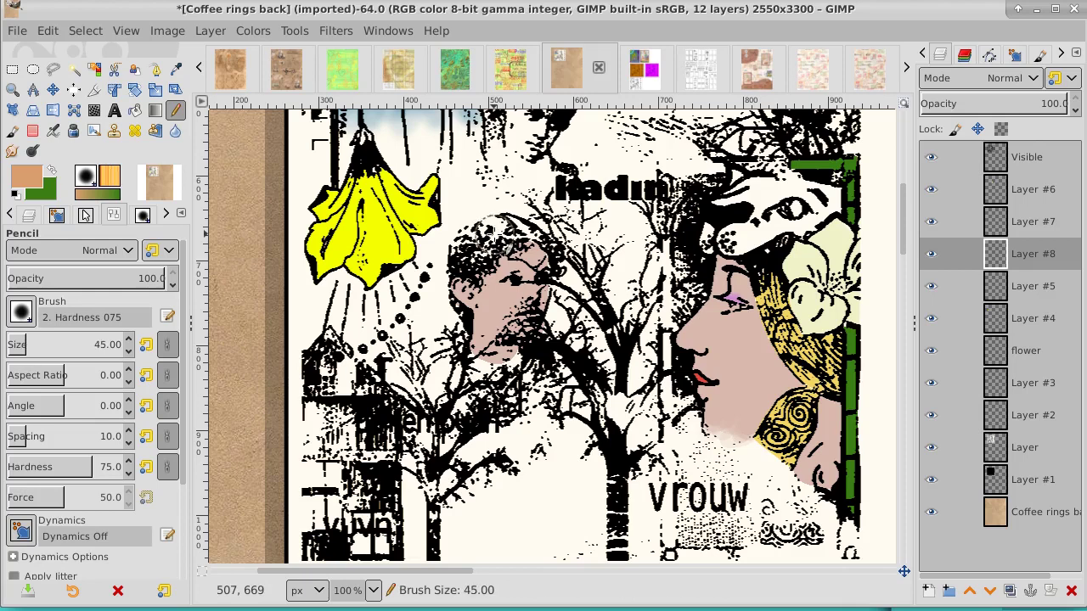
{"action": "mouse_move", "coordinate": [493, 234]}
{"action": "left_mouse_down"}
{"action": "mouse_move", "coordinate": [469, 249]}
{"action": "mouse_move", "coordinate": [489, 245]}
{"action": "left_mouse_up"}
{"action": "key", "text": "bracketleft"}
{"action": "key", "text": "bracketleft"}
{"action": "key", "text": "bracketleft"}
{"action": "key", "text": "bracketleft"}
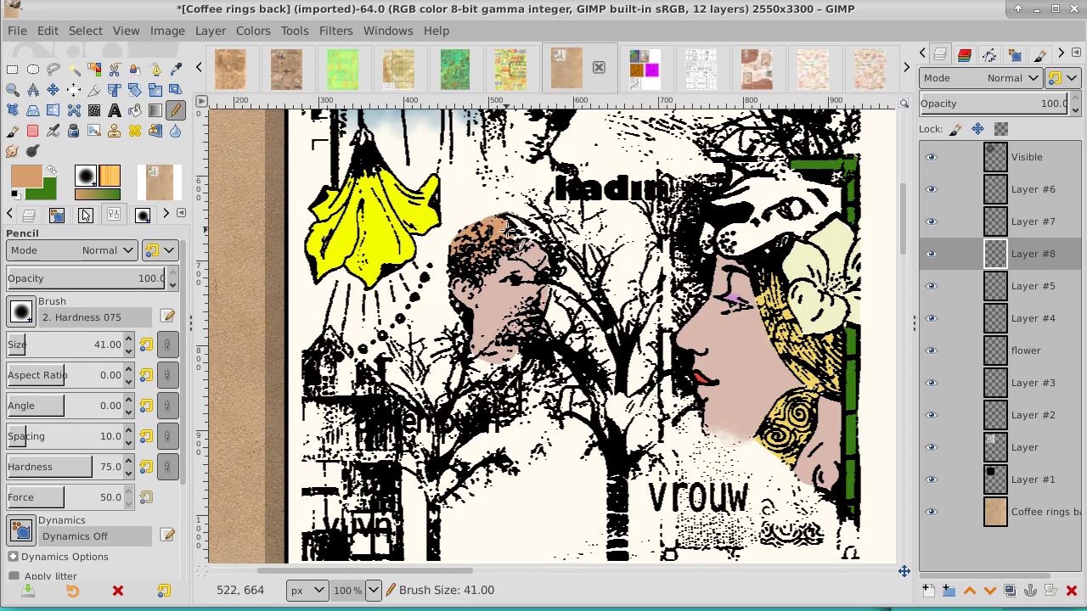
{"action": "key", "text": "bracketleft"}
{"action": "key", "text": "bracketleft"}
{"action": "key", "text": "bracketleft"}
{"action": "key", "text": "bracketleft"}
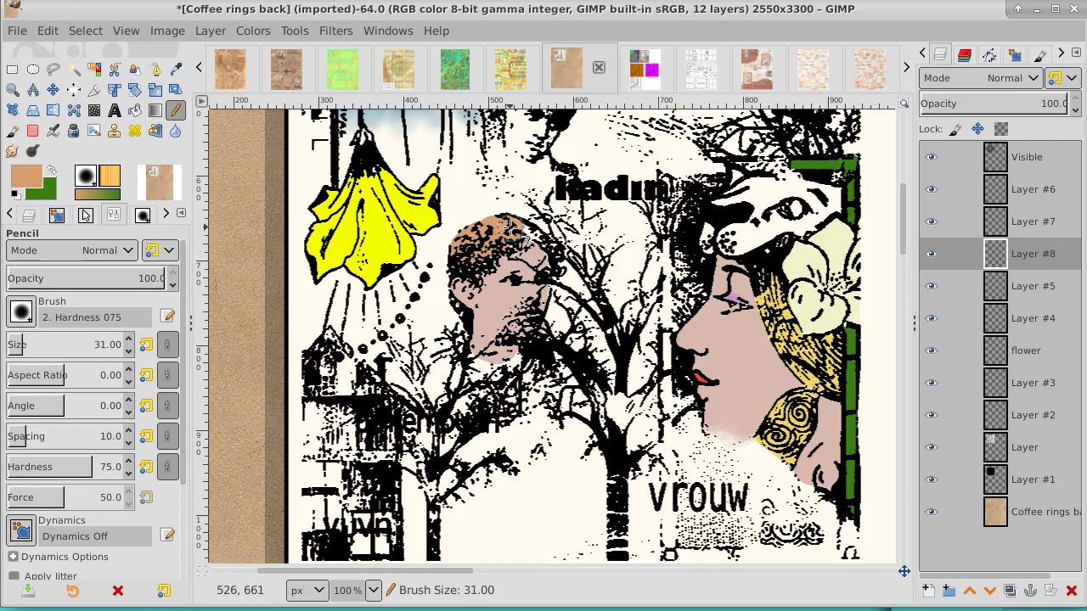
{"action": "key", "text": "bracketleft"}
{"action": "key", "text": "bracketleft"}
{"action": "key", "text": "bracketleft"}
{"action": "key", "text": "bracketleft"}
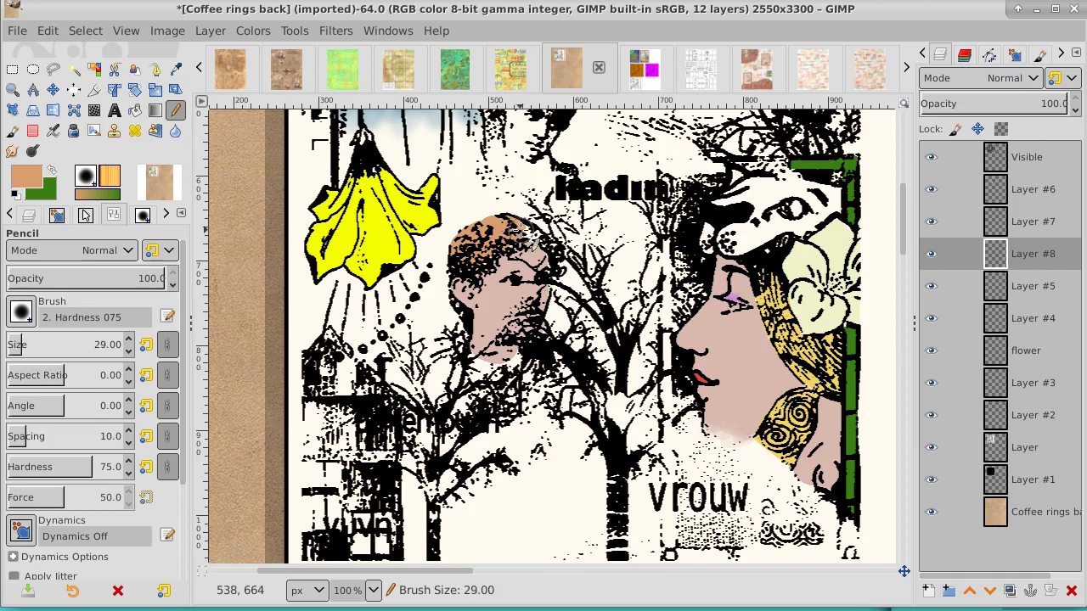
{"action": "key", "text": "bracketleft"}
{"action": "key", "text": "bracketleft"}
{"action": "key", "text": "bracketleft"}
{"action": "key", "text": "bracketleft"}
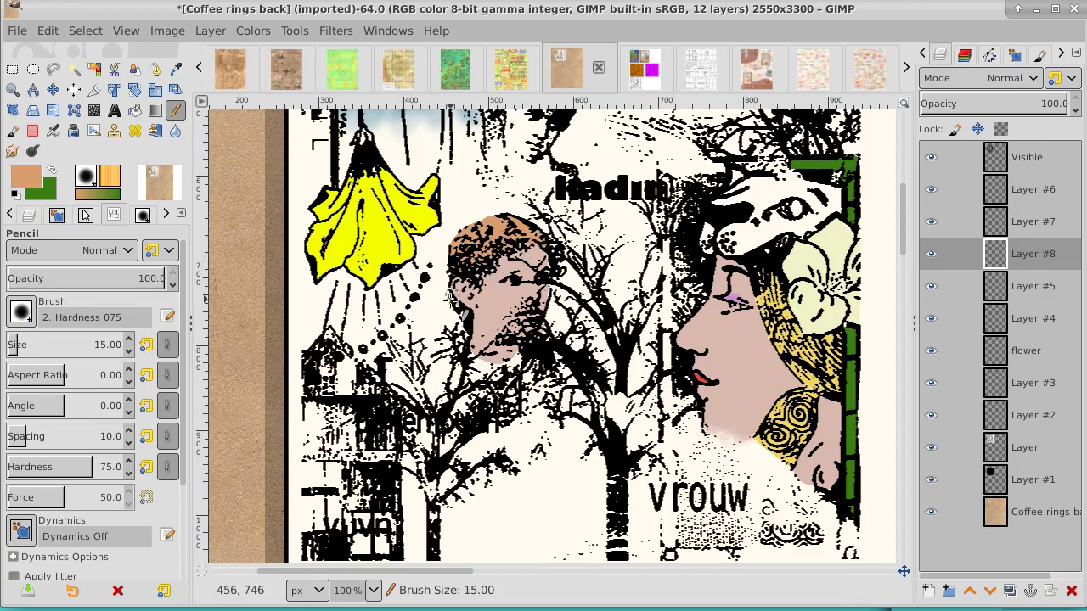
{"action": "key", "text": "bracketleft"}
{"action": "key", "text": "bracketleft"}
{"action": "key", "text": "bracketleft"}
{"action": "key", "text": "bracketleft"}
{"action": "key", "text": "bracketleft"}
{"action": "key", "text": "bracketleft"}
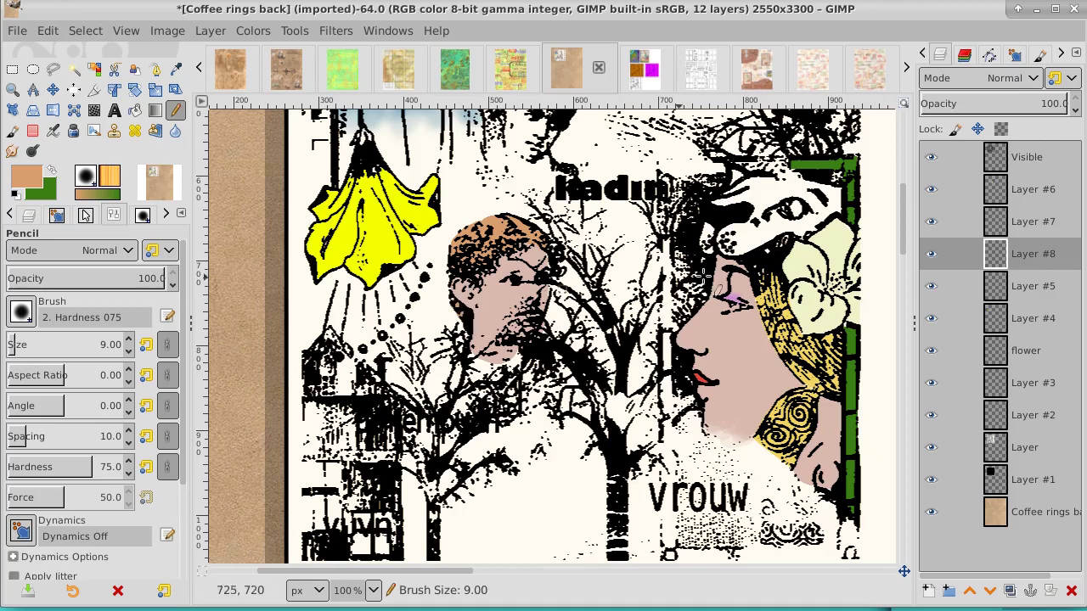
{"action": "left_click", "coordinate": [932, 222]}
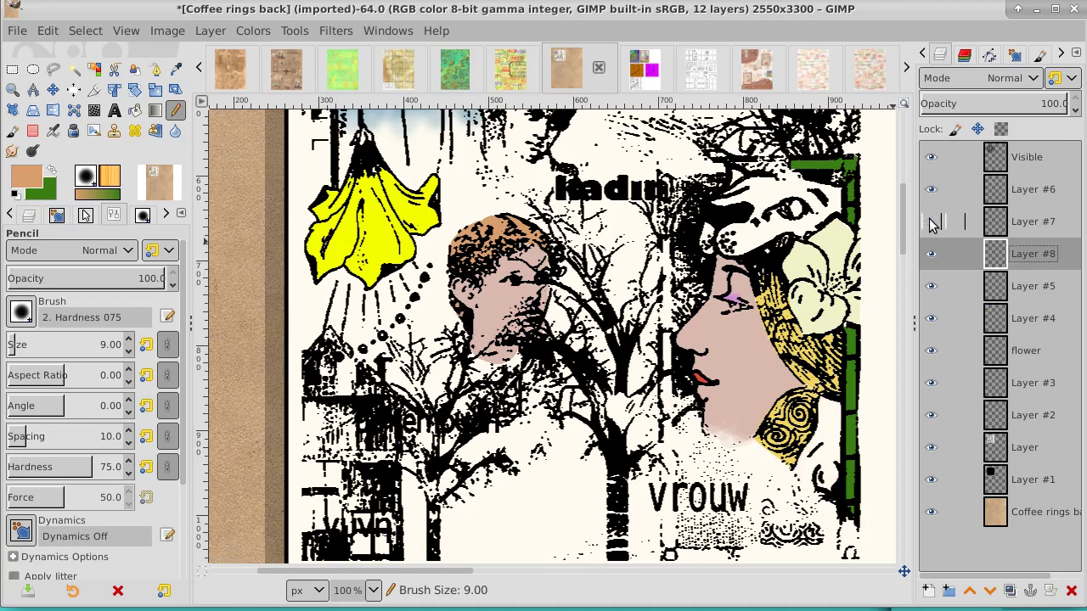
Step: Compare layer visibility, then lower Layer #8 opacity to 57.9
{"action": "left_click", "coordinate": [931, 223]}
{"action": "left_click", "coordinate": [931, 255]}
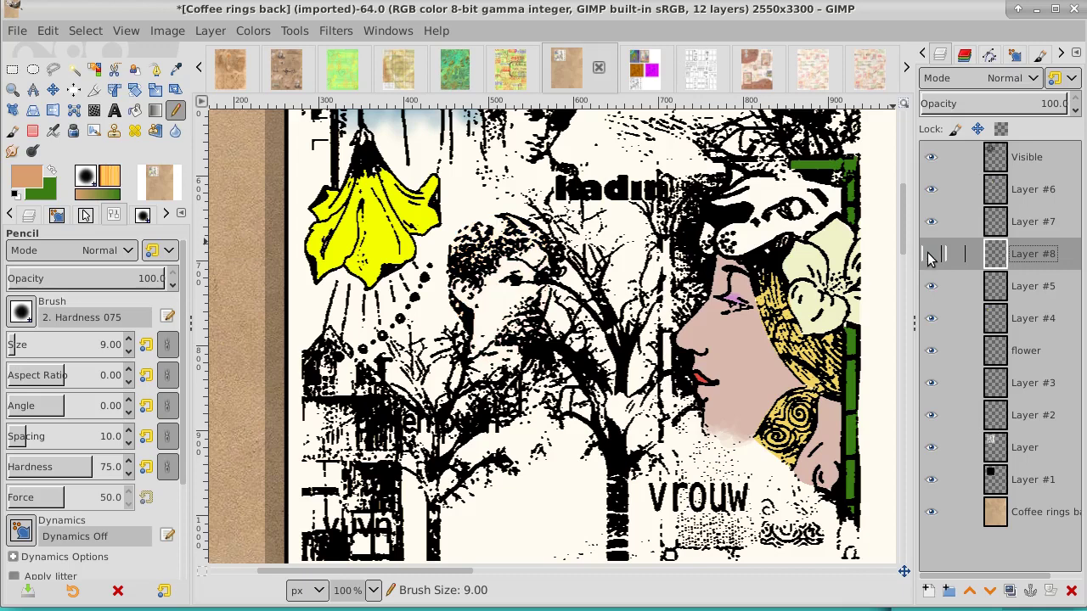
{"action": "left_click", "coordinate": [931, 254]}
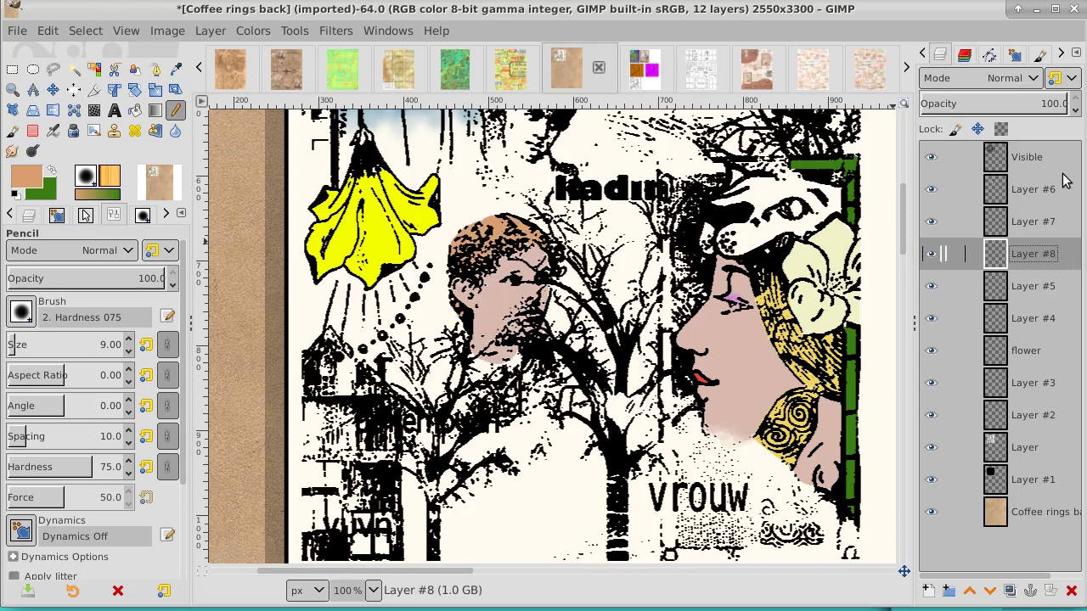
{"action": "left_click", "coordinate": [1034, 106]}
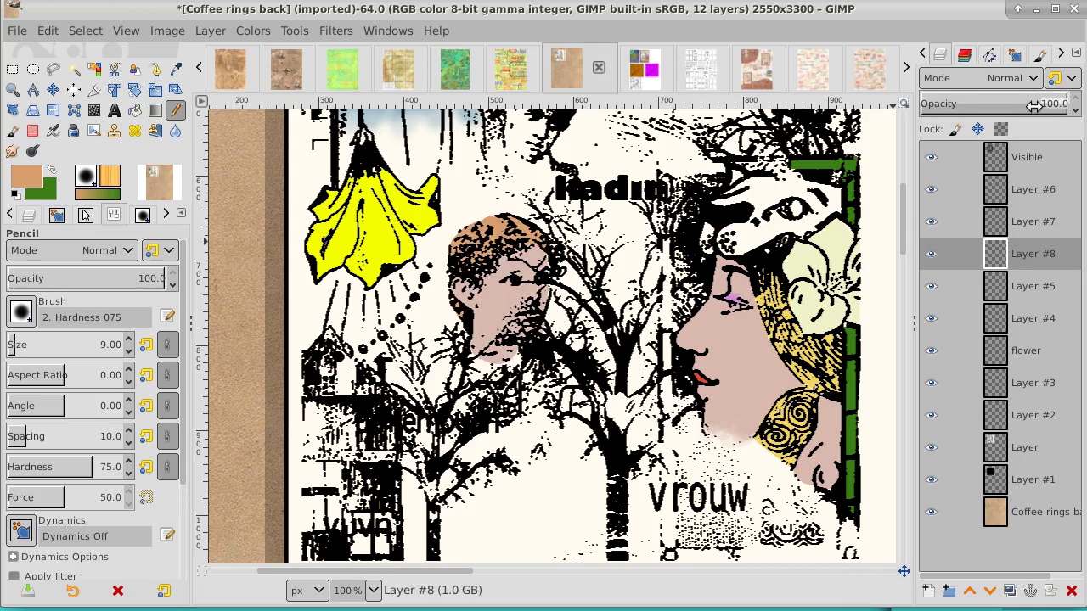
{"action": "left_click_drag", "start_coordinate": [1034, 105], "coordinate": [1007, 104]}
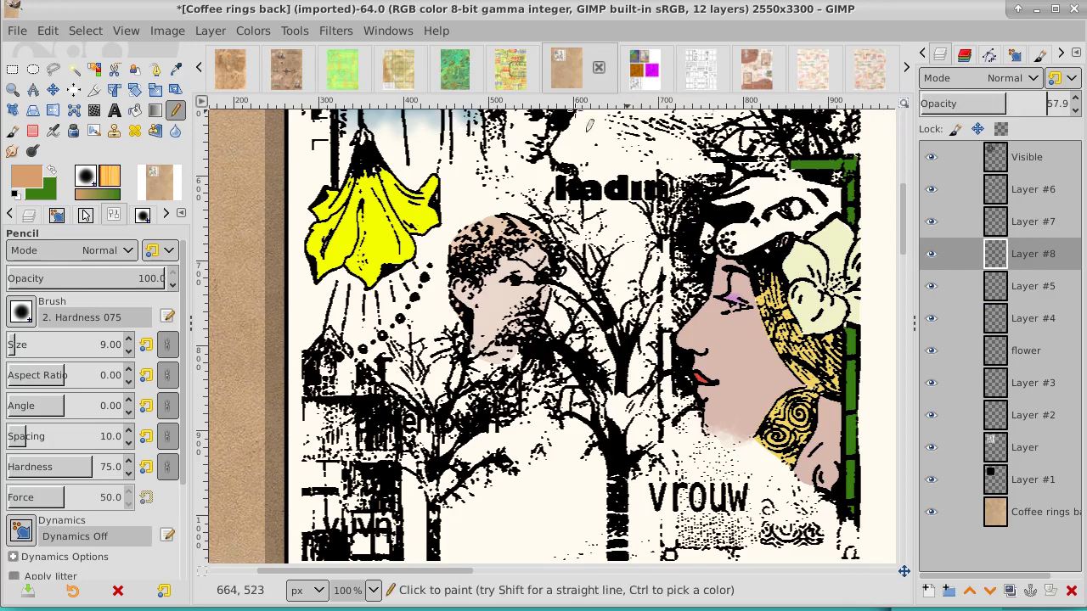
{"action": "left_click", "coordinate": [13, 89]}
Step: Zoom out to 33.3% to show the whole collage, briefly hiding the backing layer
{"action": "left_click", "coordinate": [526, 259], "text": "ctrl"}
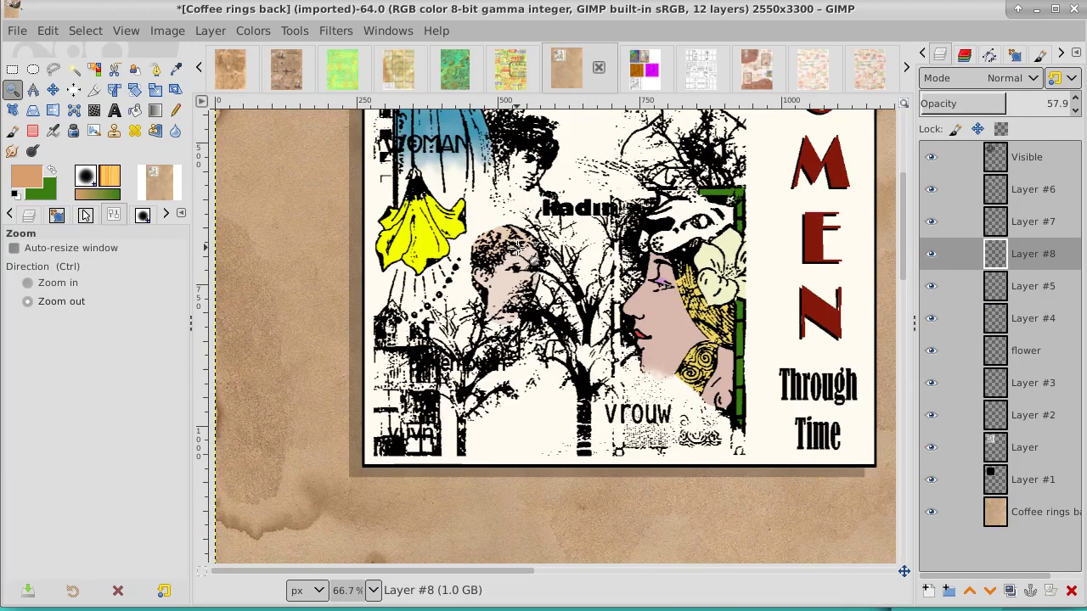
{"action": "left_click", "coordinate": [527, 259], "text": "ctrl"}
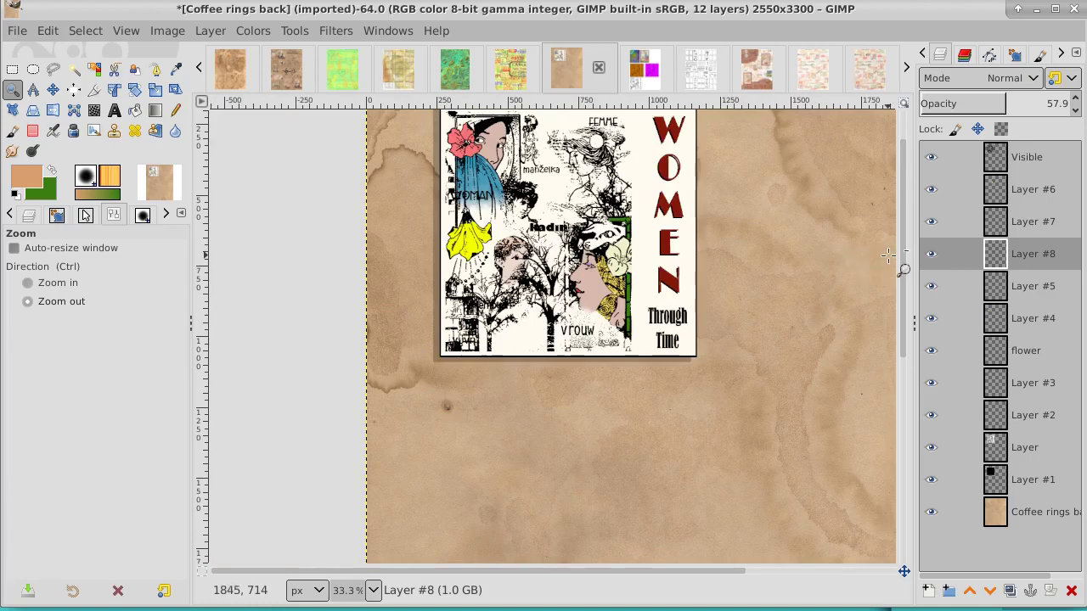
{"action": "scroll", "coordinate": [901, 261], "scroll_direction": "up", "scroll_amount": 1}
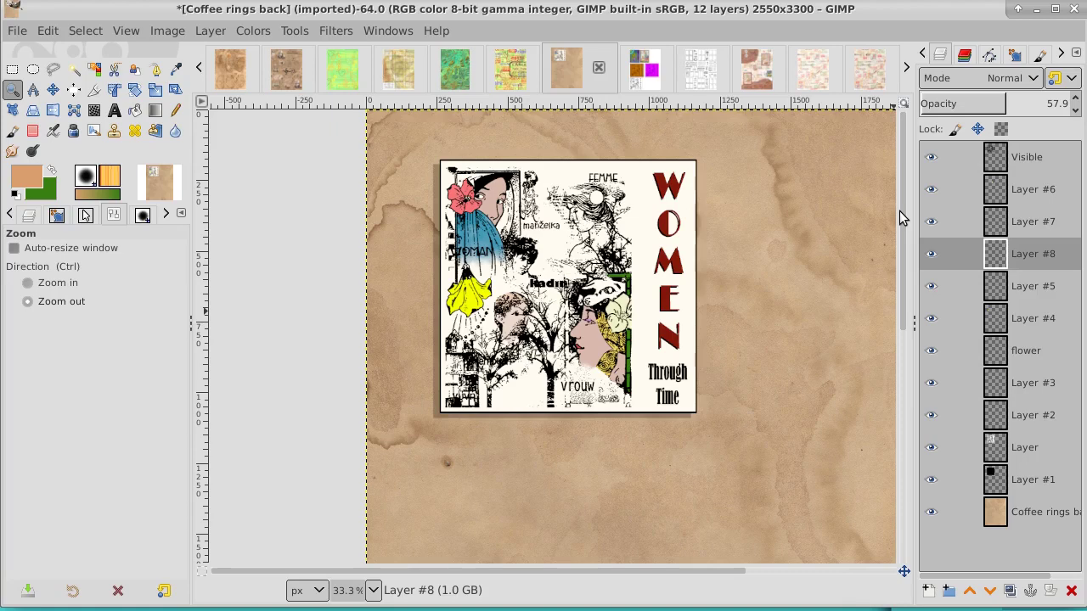
{"action": "left_click", "coordinate": [932, 450]}
{"action": "left_click", "coordinate": [934, 451]}
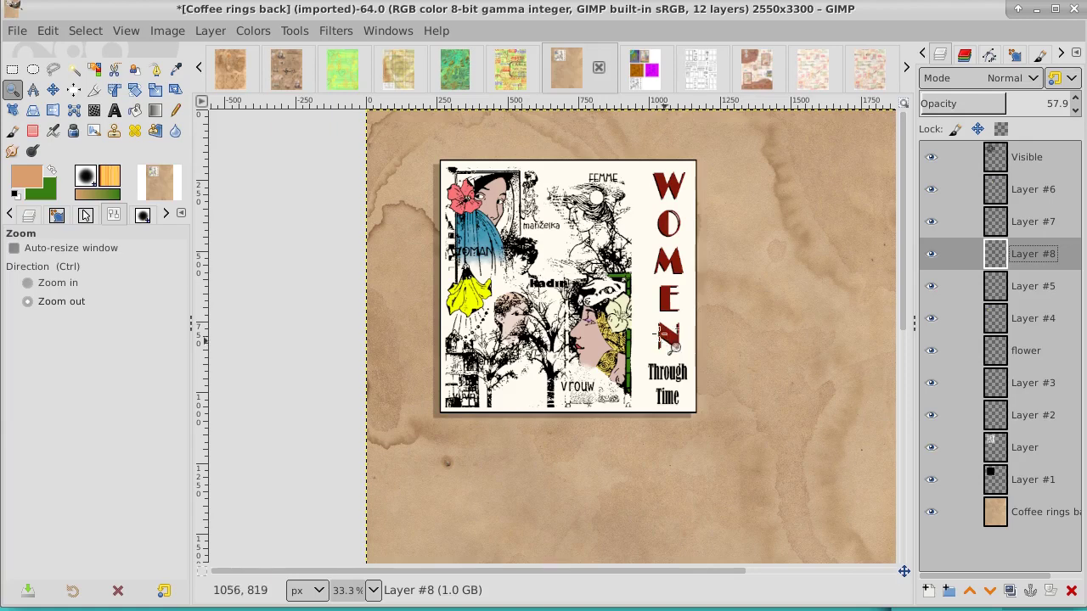
Step: Try a fixed-size 1280×720 rectangle over the collage top, then clear it
{"action": "left_click", "coordinate": [12, 71]}
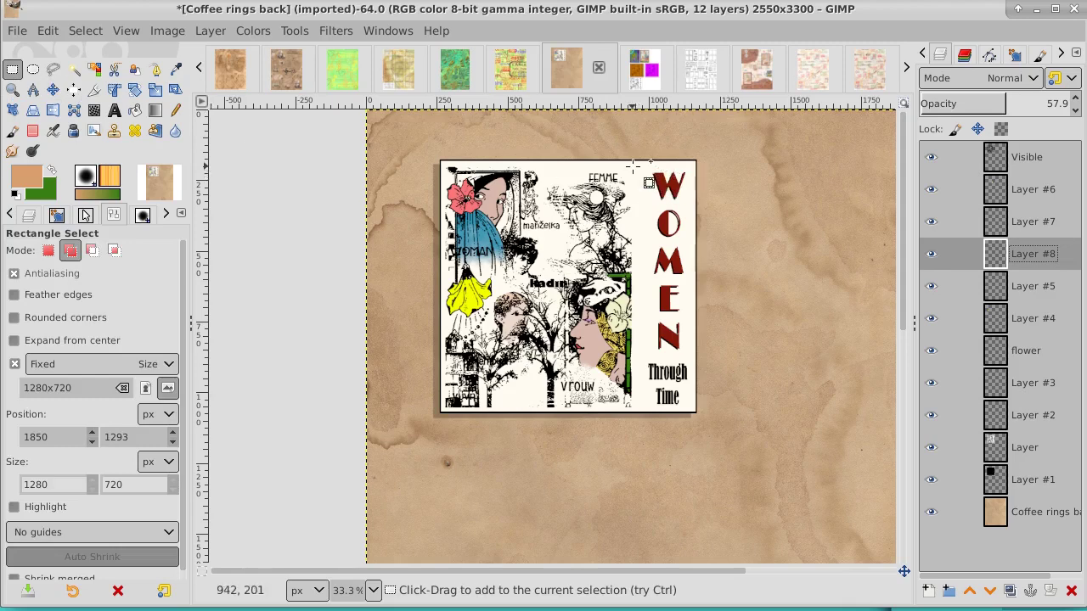
{"action": "left_click_drag", "start_coordinate": [635, 167], "coordinate": [634, 173]}
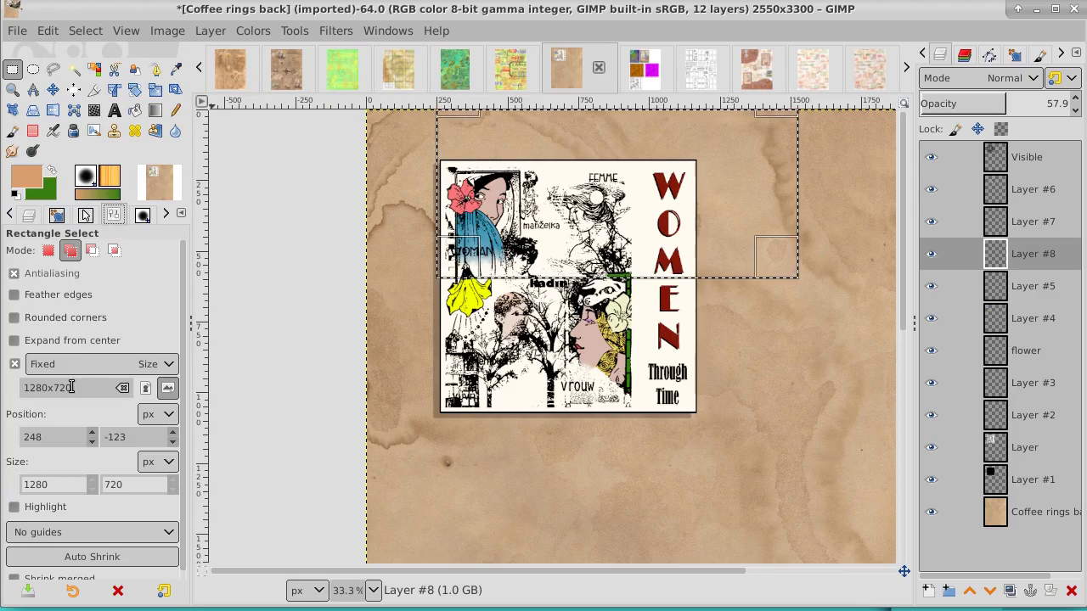
{"action": "left_click", "coordinate": [15, 363]}
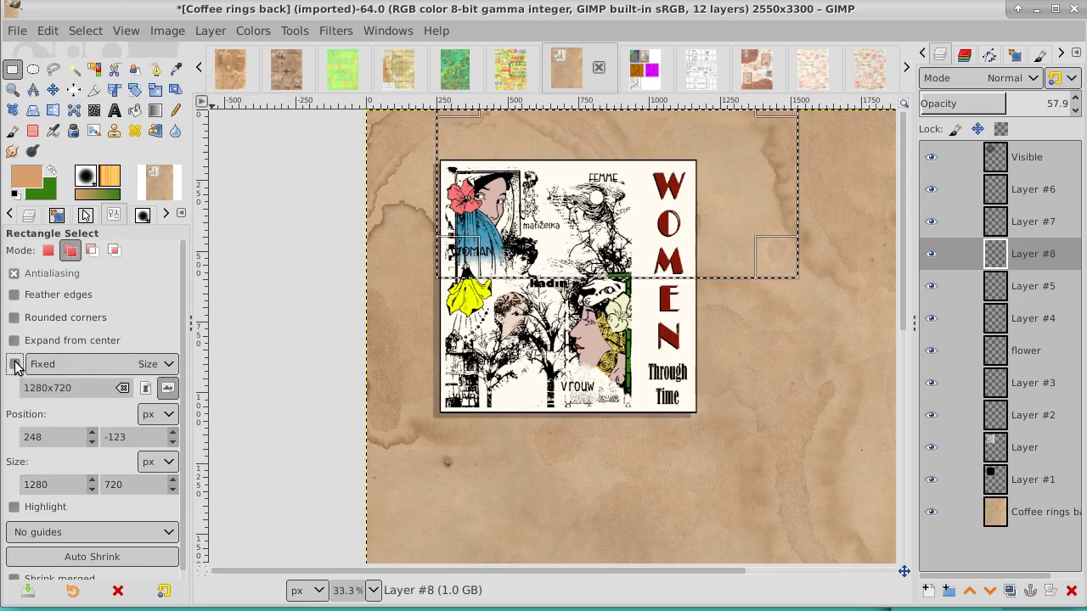
{"action": "left_click", "coordinate": [85, 30]}
{"action": "left_click", "coordinate": [100, 73]}
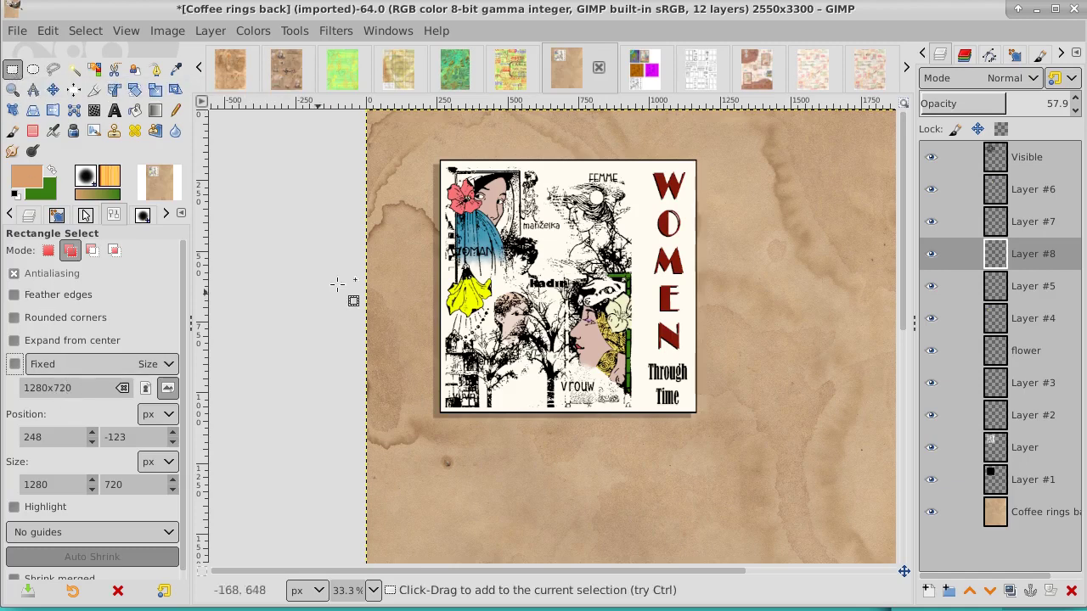
Step: Re-enable fixed size and place the 1280×720 selection at 74, 57 over the collage
{"action": "left_click", "coordinate": [412, 198]}
{"action": "left_click_drag", "start_coordinate": [411, 199], "coordinate": [401, 200]}
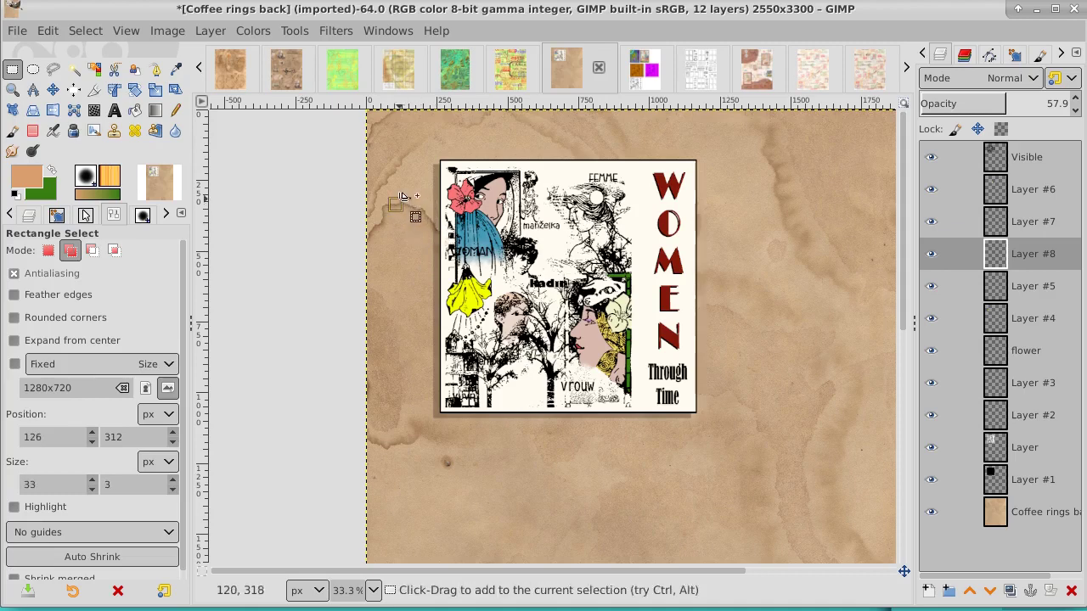
{"action": "left_click", "coordinate": [14, 363]}
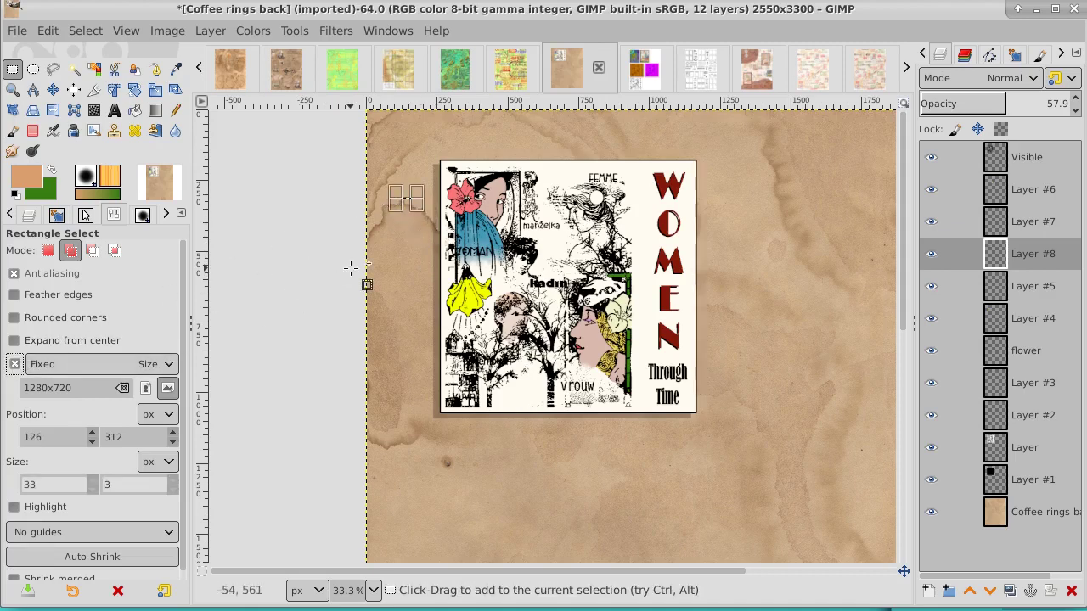
{"action": "mouse_move", "coordinate": [416, 233]}
{"action": "left_mouse_down"}
{"action": "mouse_move", "coordinate": [554, 267]}
{"action": "mouse_move", "coordinate": [592, 225]}
{"action": "mouse_move", "coordinate": [669, 234]}
{"action": "mouse_move", "coordinate": [571, 229]}
{"action": "left_mouse_up"}
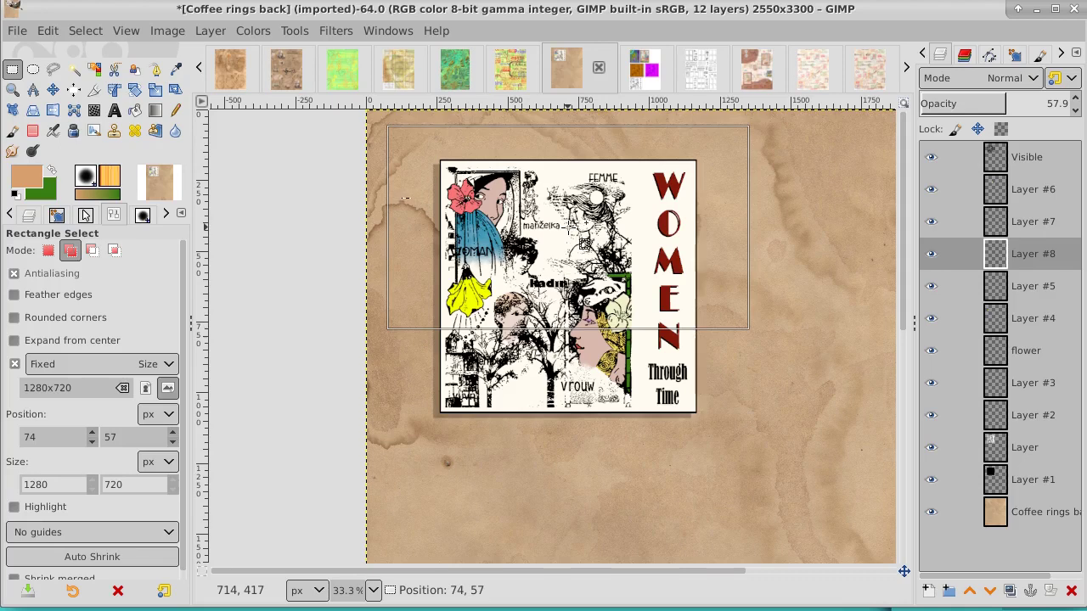
{"action": "left_click", "coordinate": [405, 199]}
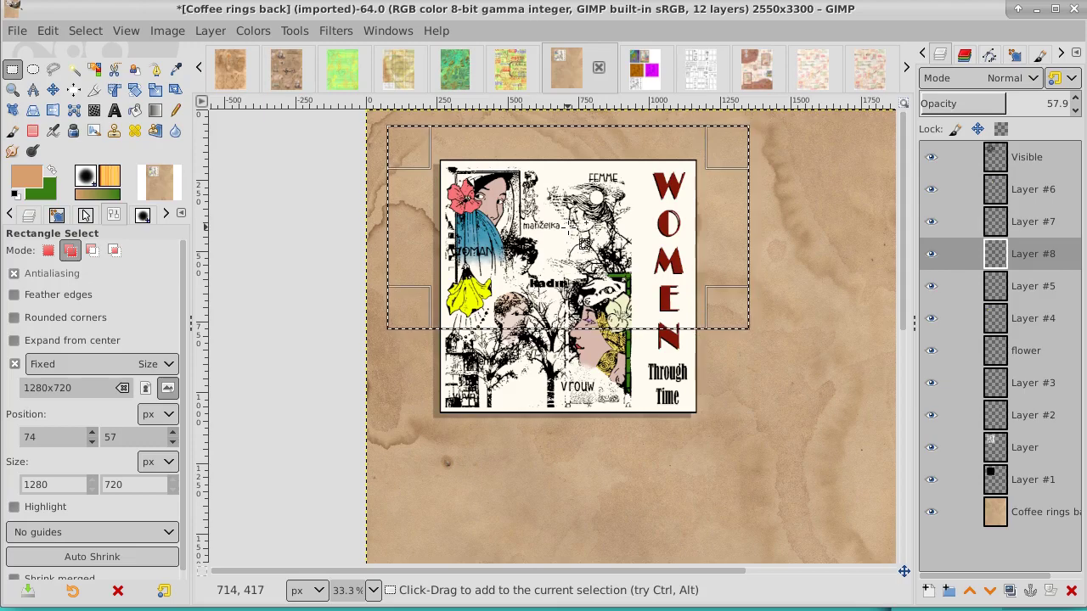
{"action": "left_click", "coordinate": [75, 32]}
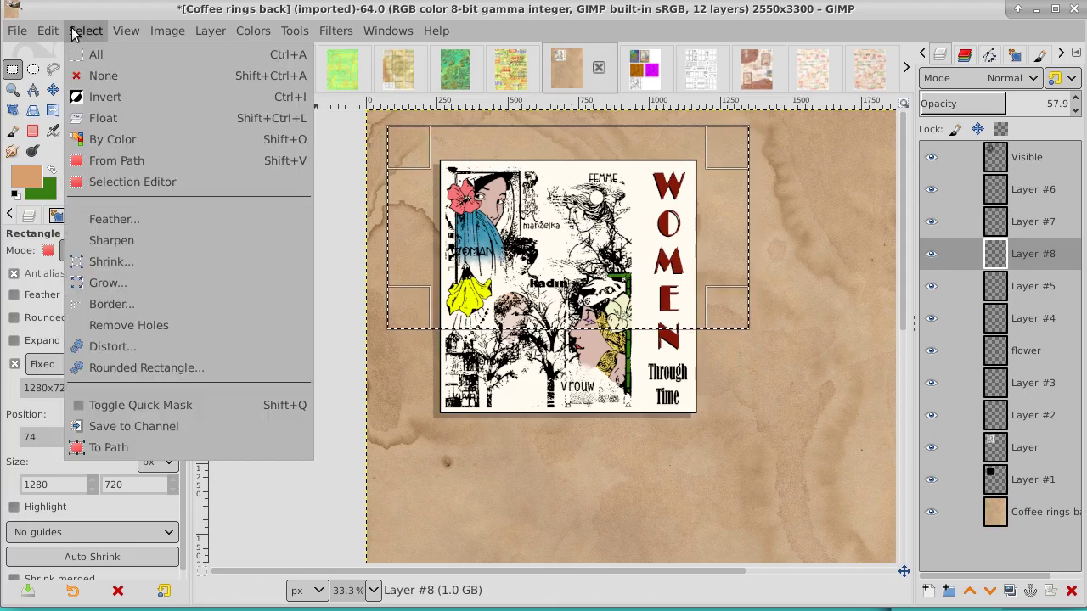
Step: Clear the selection and draw a free 186×855 rectangle at 960, 201 around the WOMEN column
{"action": "left_click", "coordinate": [97, 75]}
{"action": "left_click", "coordinate": [14, 364]}
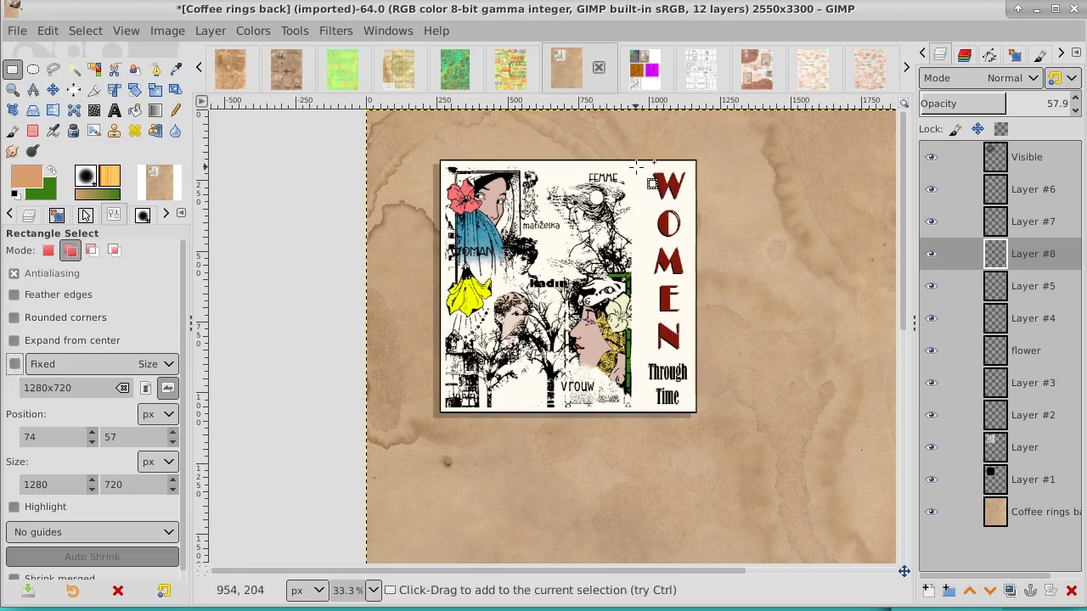
{"action": "mouse_move", "coordinate": [636, 166]}
{"action": "left_mouse_down"}
{"action": "mouse_move", "coordinate": [681, 260]}
{"action": "mouse_move", "coordinate": [691, 408]}
{"action": "left_mouse_up"}
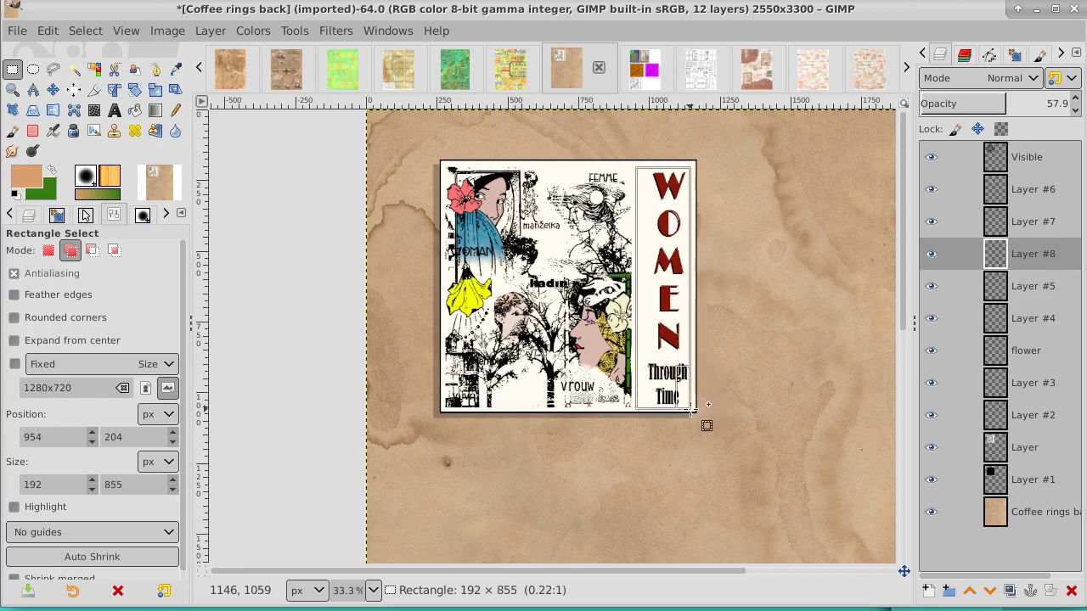
{"action": "left_click_drag", "start_coordinate": [644, 278], "coordinate": [645, 277]}
{"action": "left_click", "coordinate": [666, 279]}
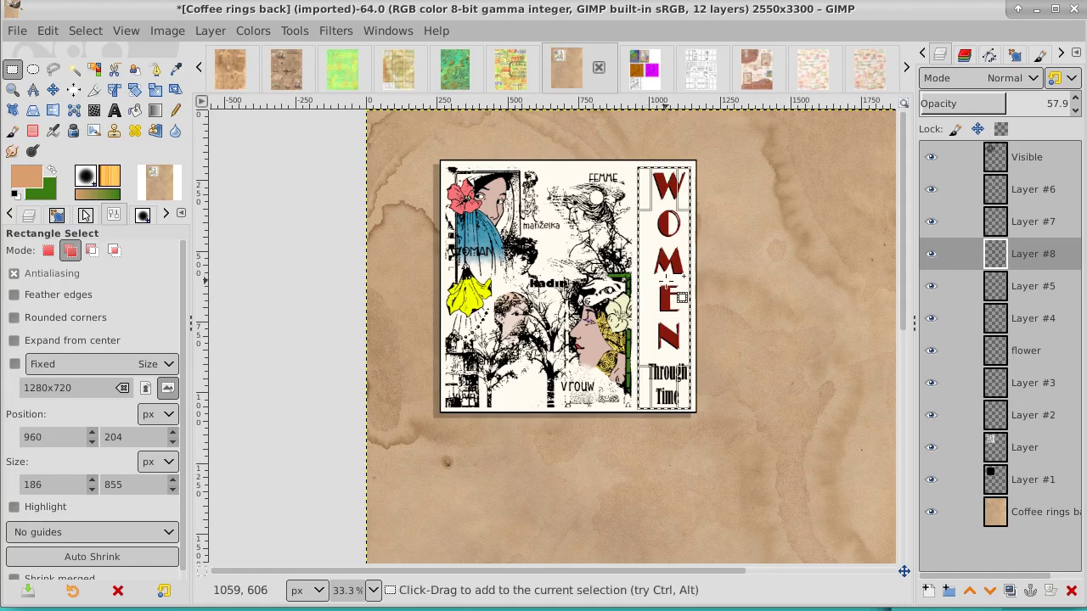
{"action": "left_click", "coordinate": [668, 280]}
{"action": "left_click_drag", "start_coordinate": [667, 281], "coordinate": [668, 280]}
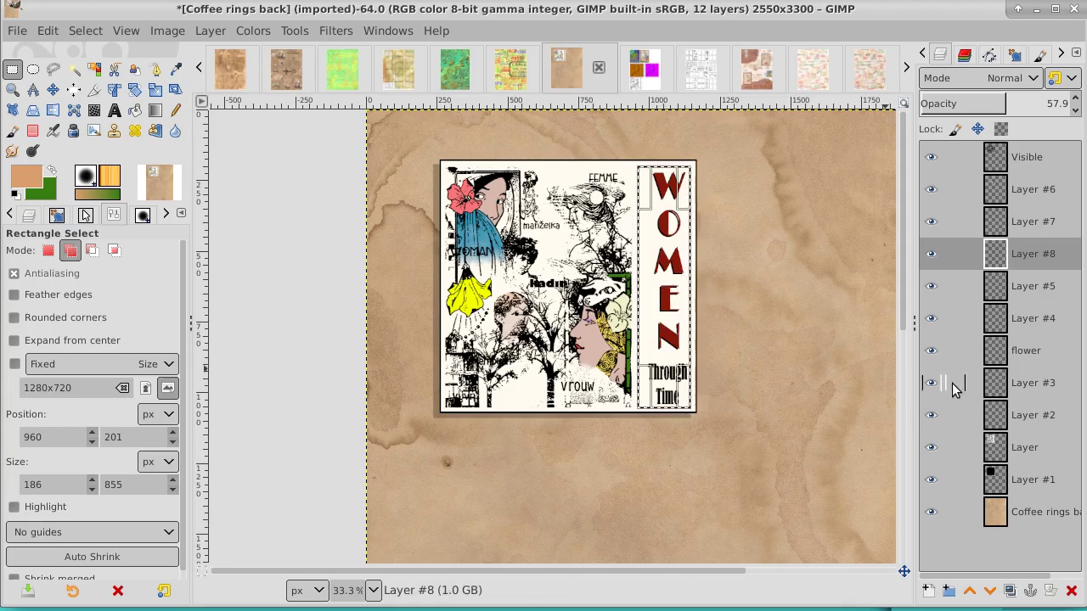
Step: Add transparent Layer #9 above Layer #5 and bucket-fill the title column selection green
{"action": "left_click", "coordinate": [1018, 297]}
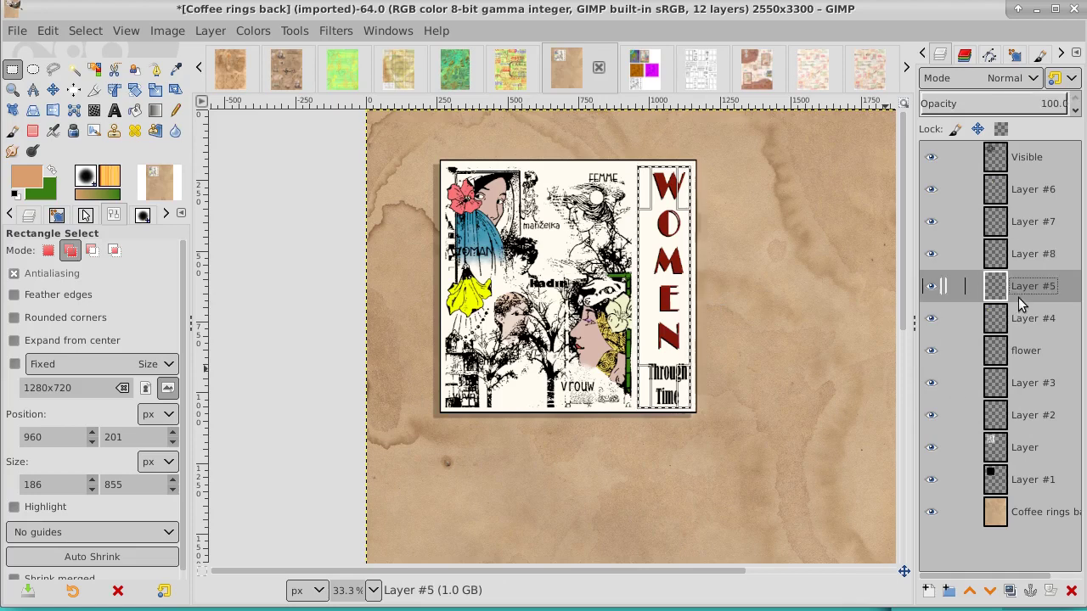
{"action": "left_click", "coordinate": [929, 591]}
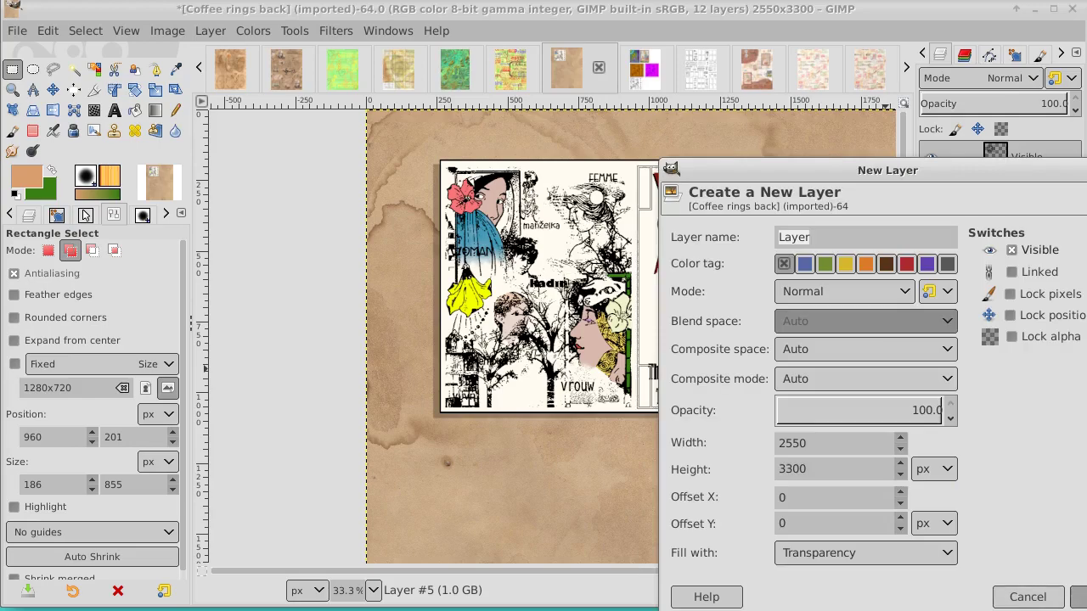
{"action": "left_click", "coordinate": [1079, 597]}
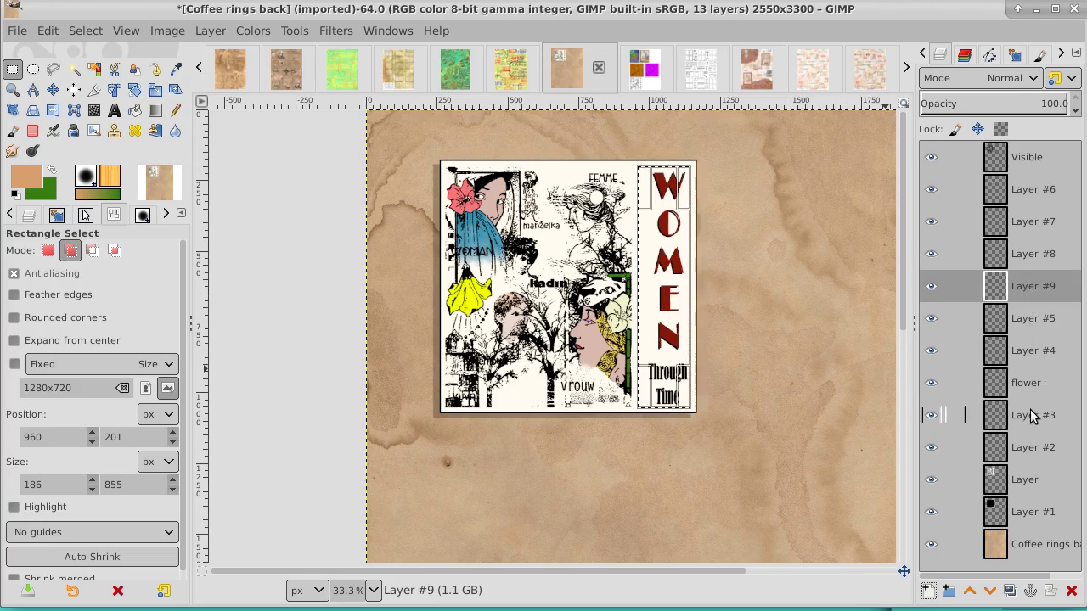
{"action": "left_click", "coordinate": [52, 170]}
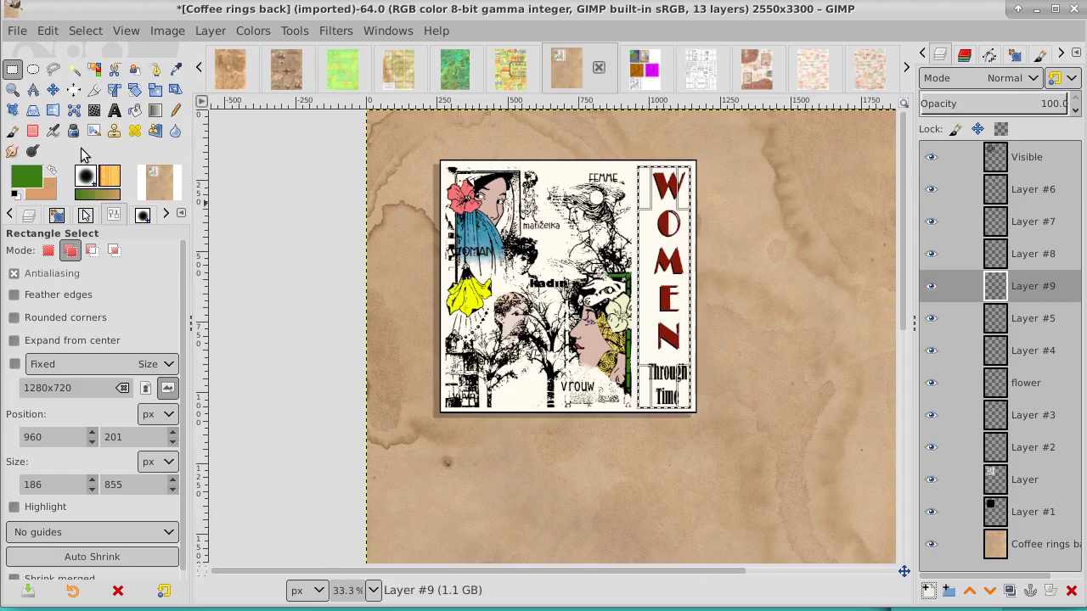
{"action": "left_click", "coordinate": [134, 112]}
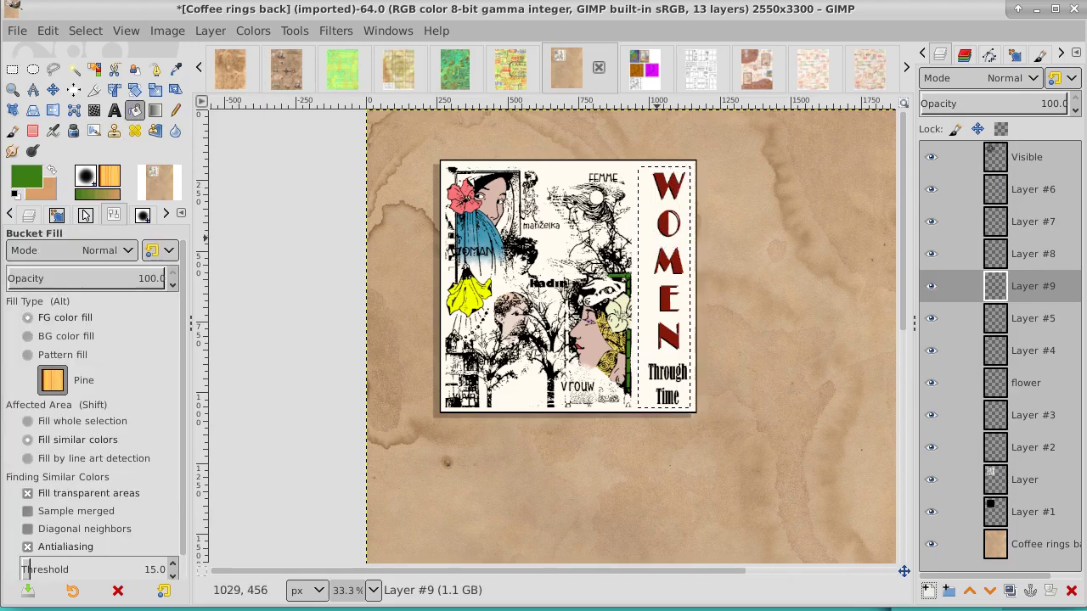
{"action": "left_click", "coordinate": [659, 238]}
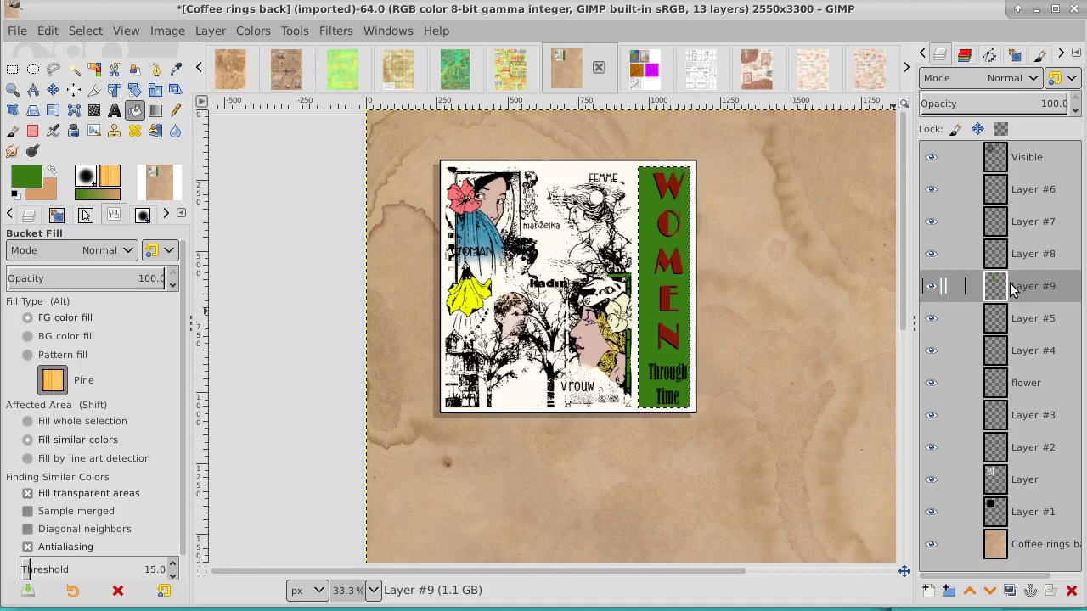
{"action": "left_click", "coordinate": [88, 34]}
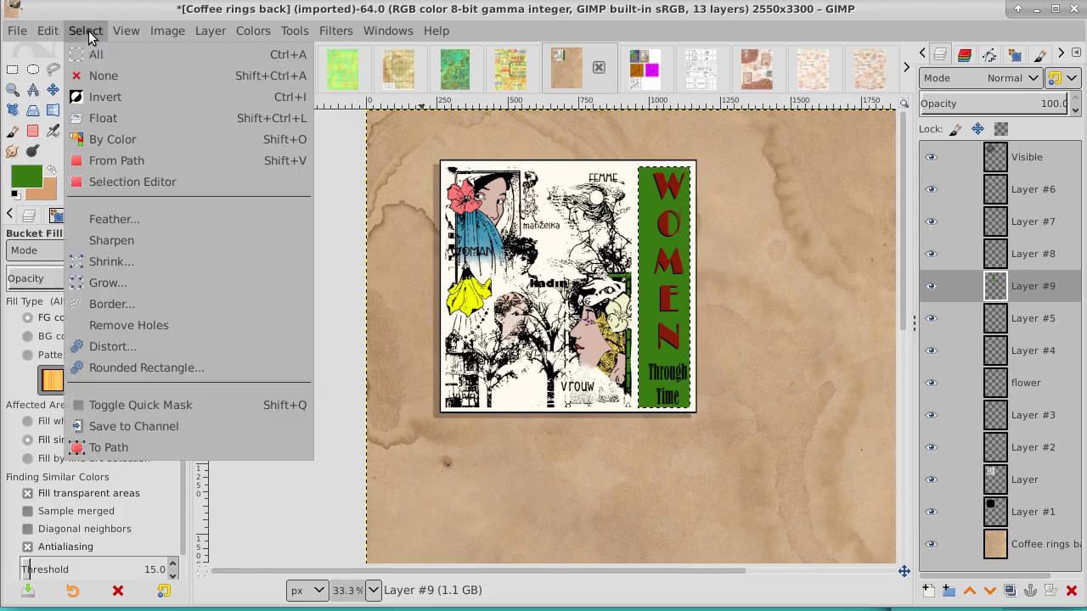
Step: Grow the selection by 2 px and add a new Layer #10 above Layer #5
{"action": "left_click", "coordinate": [128, 281]}
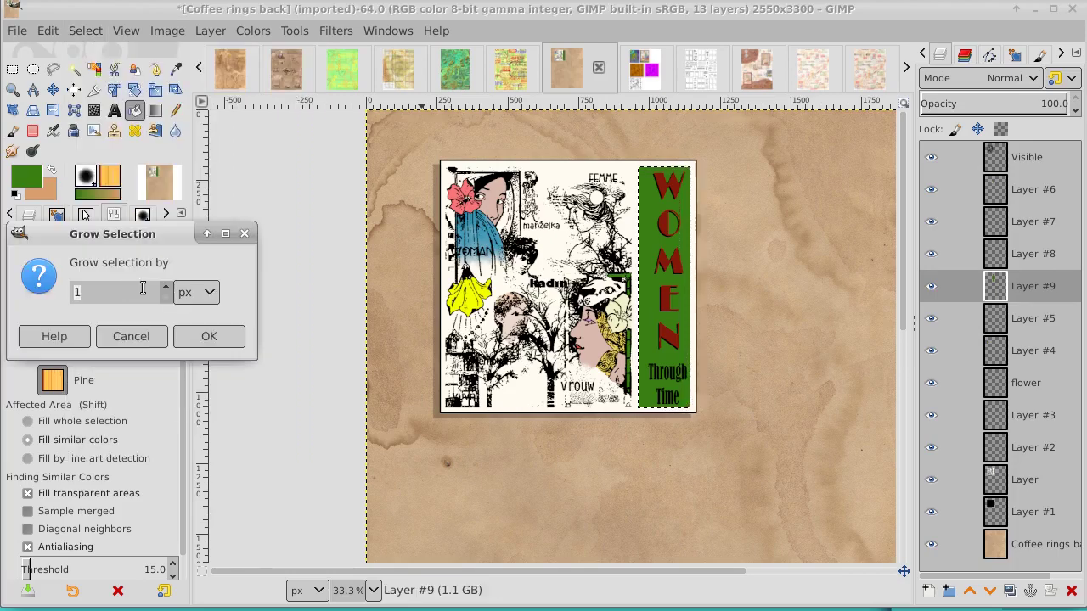
{"action": "left_click", "coordinate": [166, 288]}
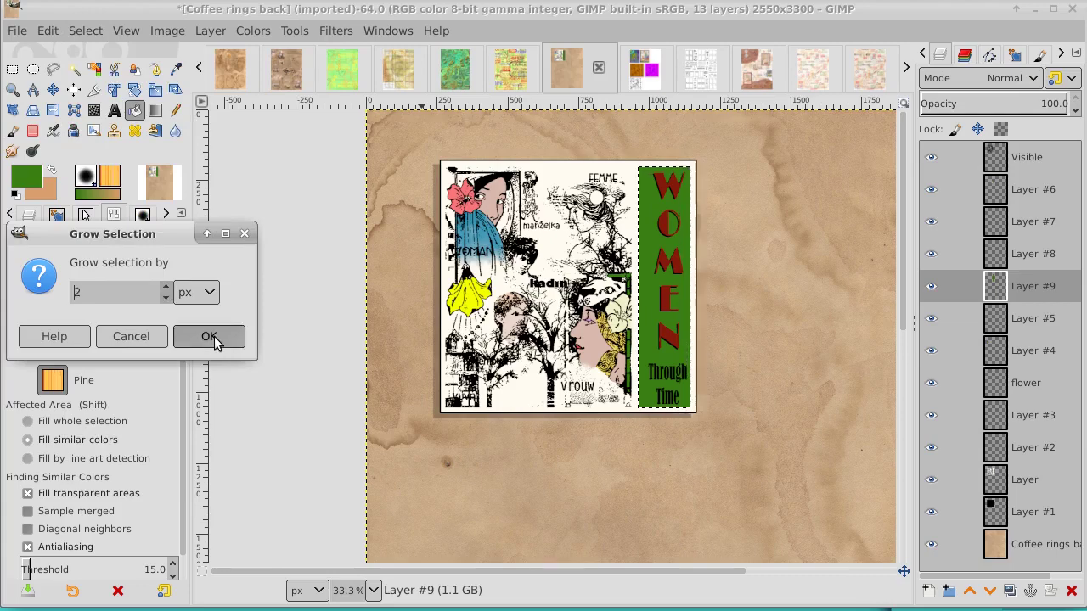
{"action": "left_click", "coordinate": [212, 336]}
{"action": "left_click", "coordinate": [1041, 320]}
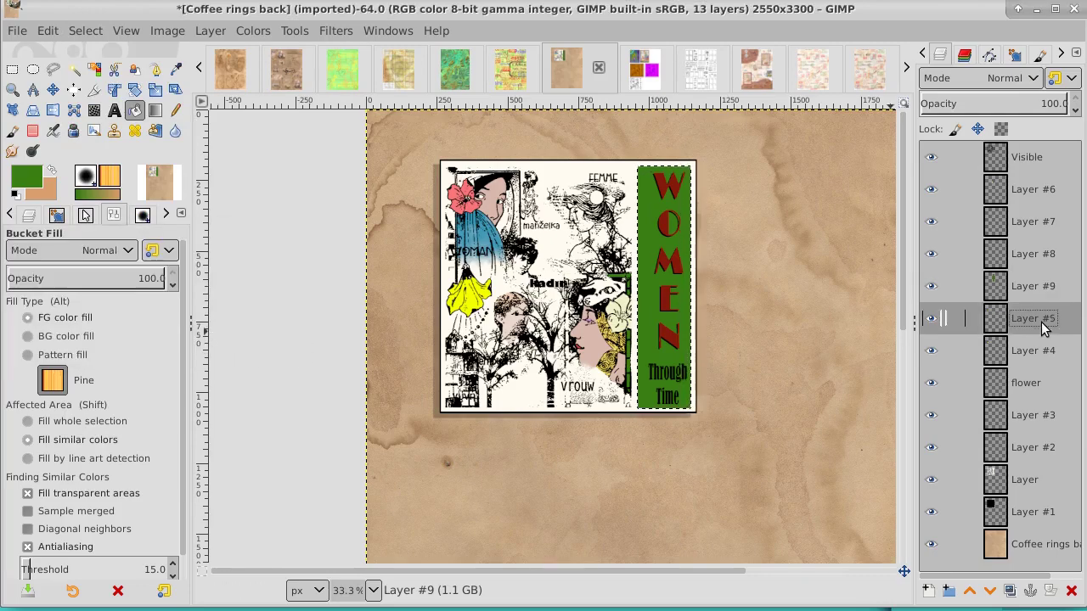
{"action": "left_click", "coordinate": [929, 591]}
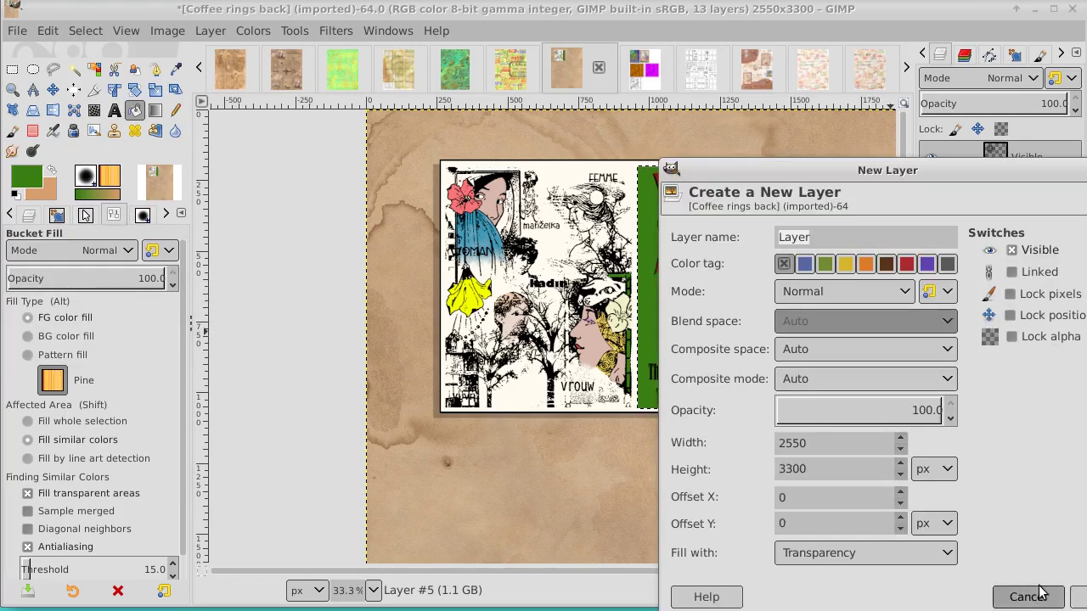
{"action": "left_click", "coordinate": [1078, 597]}
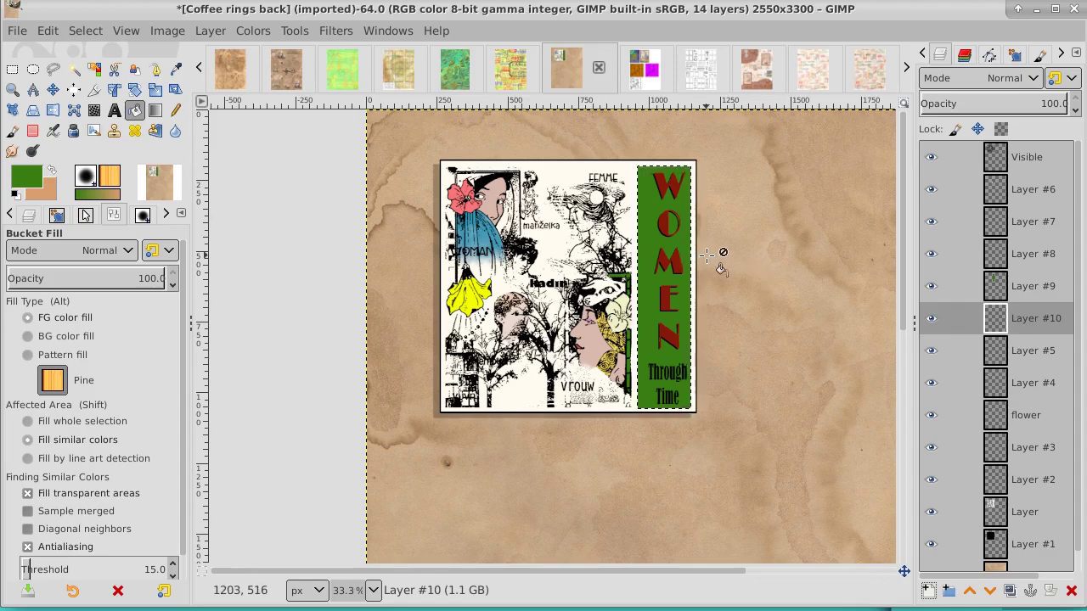
Step: Zoom in on the title panel, grow the selection by 2 px, then zoom back out
{"action": "left_click", "coordinate": [12, 89]}
{"action": "left_click", "coordinate": [684, 271]}
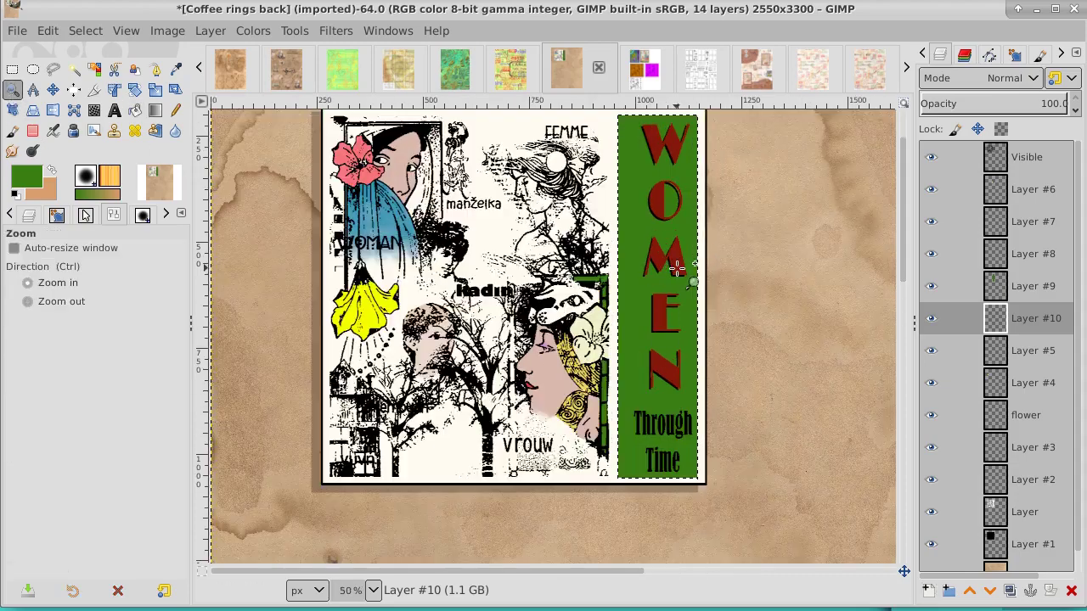
{"action": "left_click", "coordinate": [677, 268]}
{"action": "left_click", "coordinate": [677, 268]}
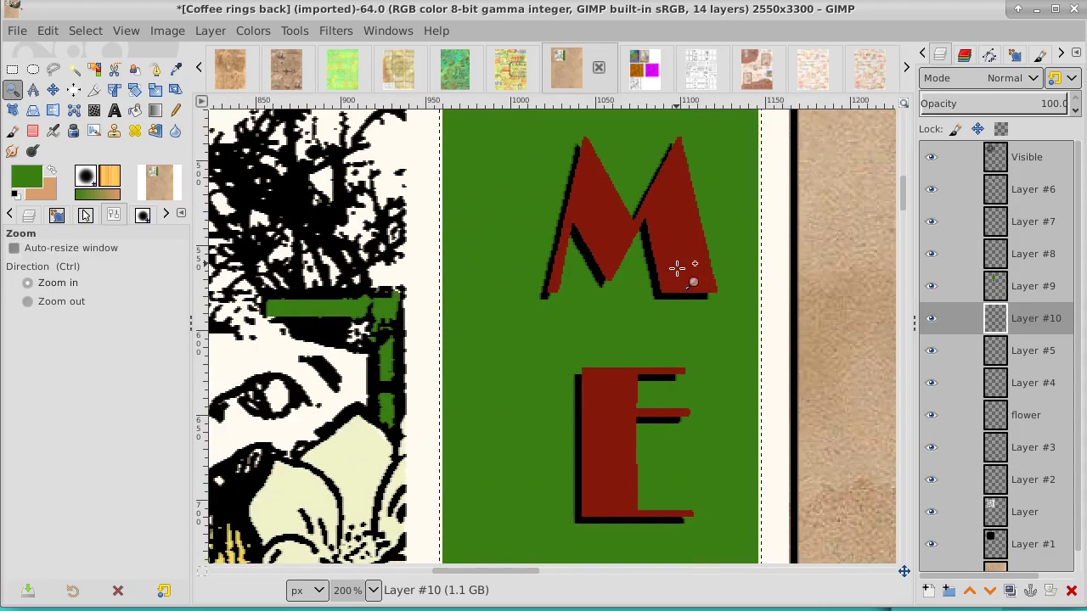
{"action": "left_click", "coordinate": [85, 31]}
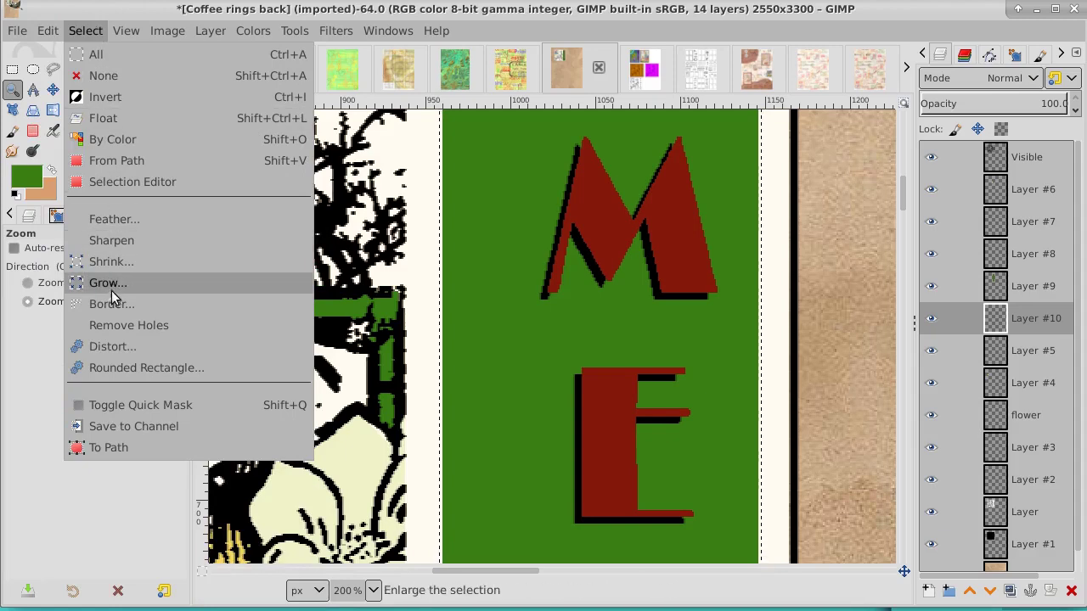
{"action": "left_click", "coordinate": [116, 284]}
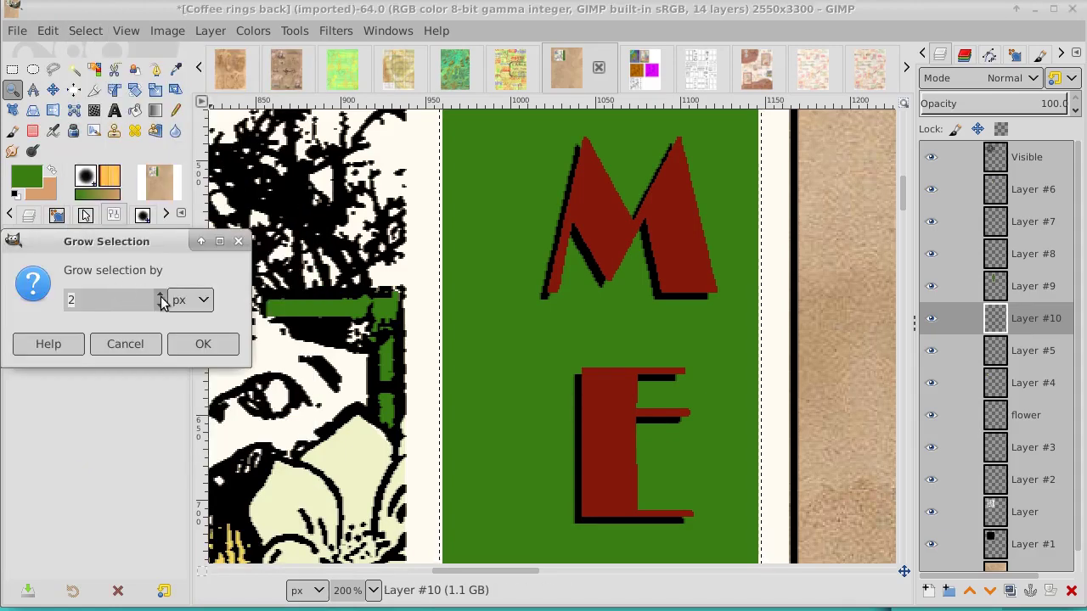
{"action": "left_click", "coordinate": [206, 343]}
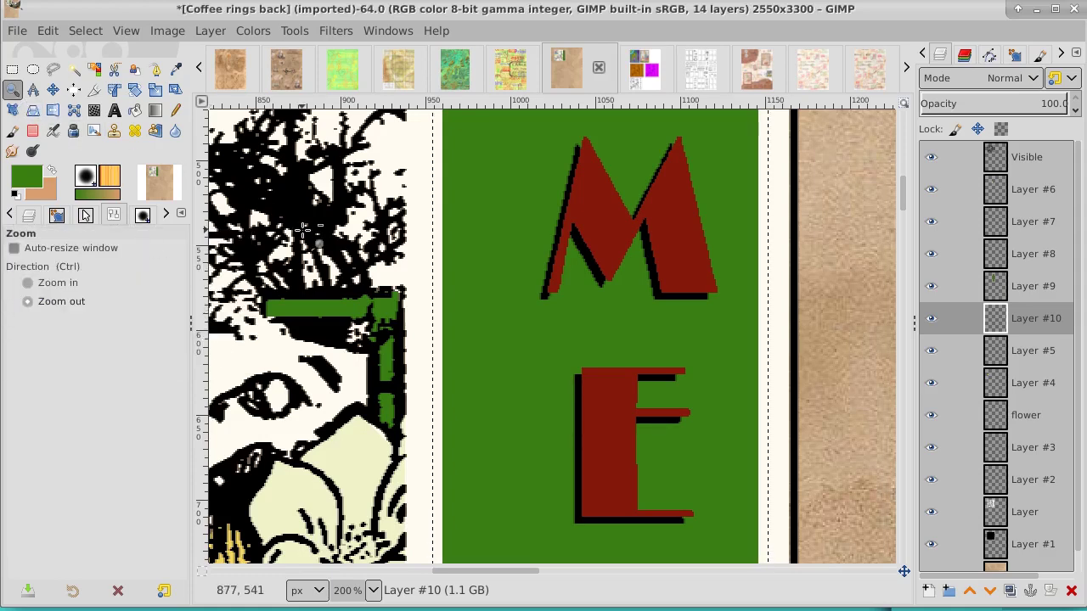
{"action": "left_click", "coordinate": [303, 230]}
{"action": "left_click", "coordinate": [303, 230]}
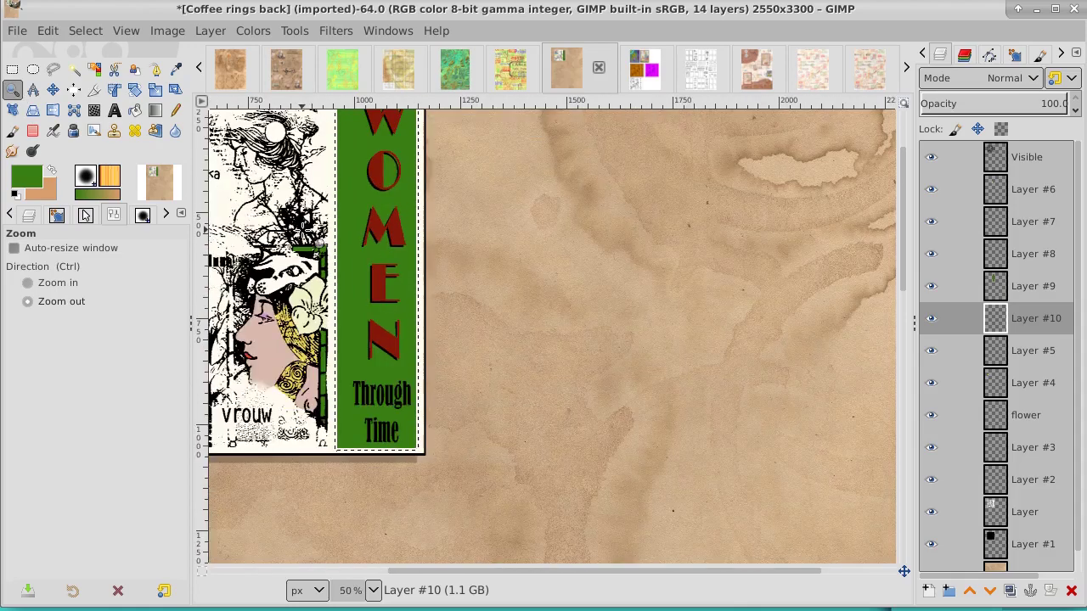
{"action": "left_click_drag", "start_coordinate": [303, 231], "coordinate": [440, 294]}
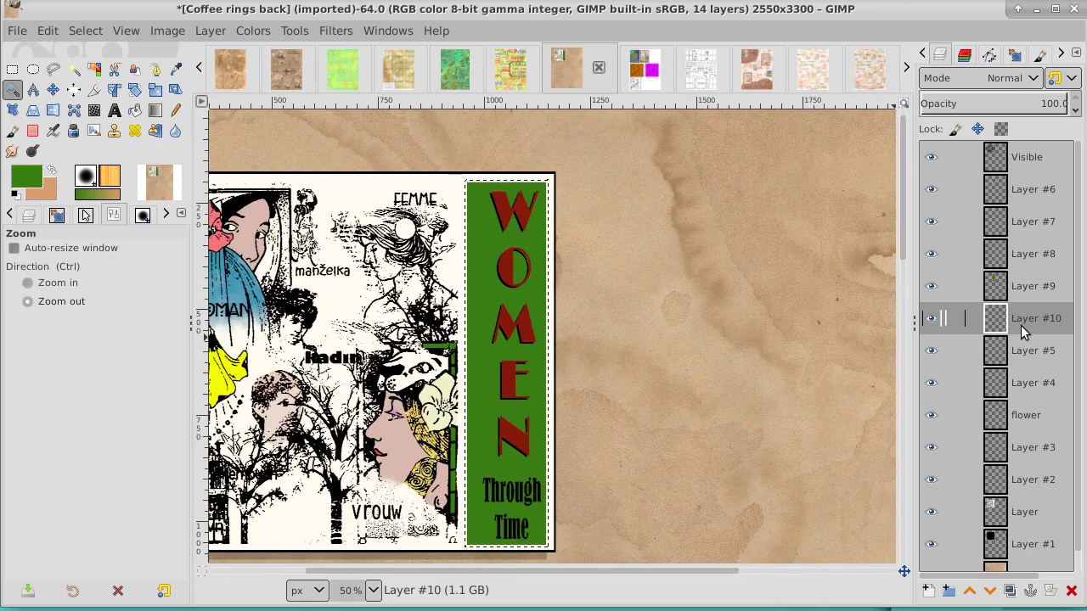
Step: Set the foreground colour to dark green 215902 and choose the Bucket Fill tool
{"action": "left_click", "coordinate": [34, 178]}
{"action": "left_click_drag", "start_coordinate": [34, 174], "coordinate": [142, 174]}
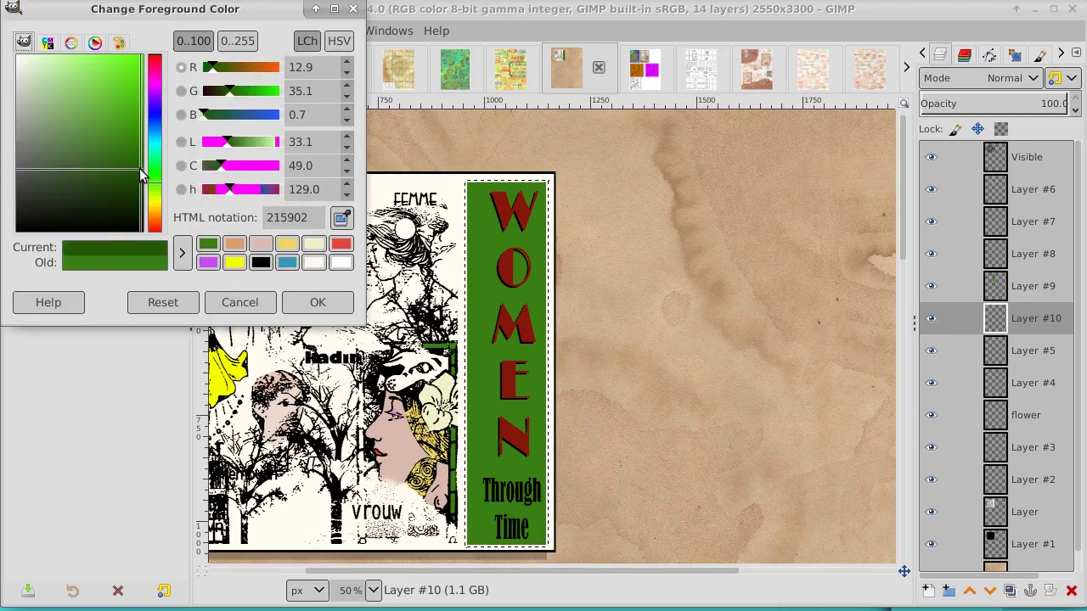
{"action": "left_click", "coordinate": [315, 302]}
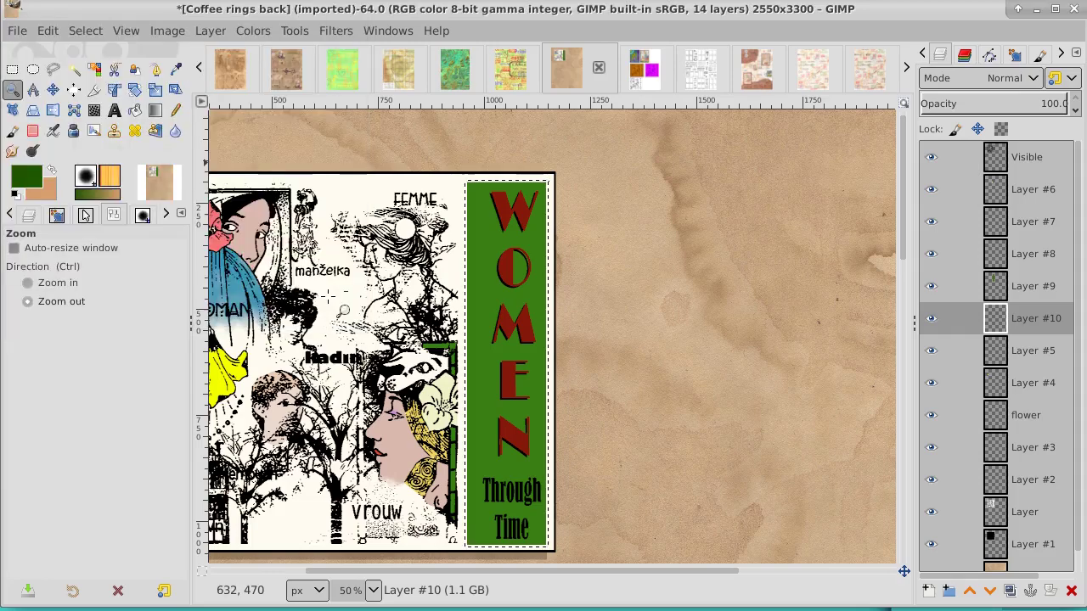
{"action": "left_click", "coordinate": [135, 111]}
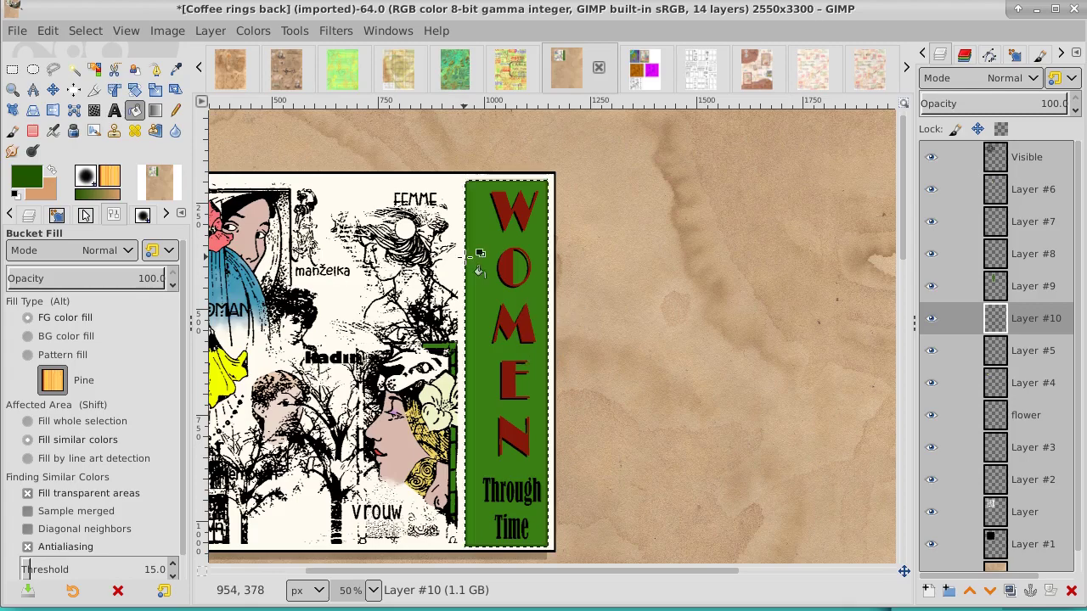
Step: Clear the selection around the green title panel
{"action": "left_click", "coordinate": [97, 31]}
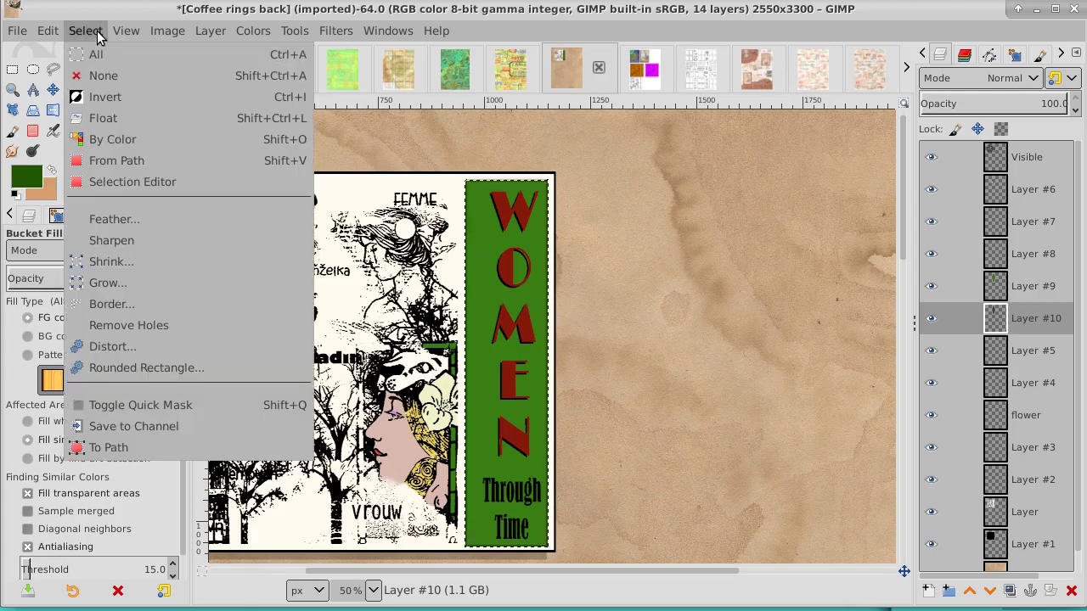
{"action": "left_click", "coordinate": [100, 75]}
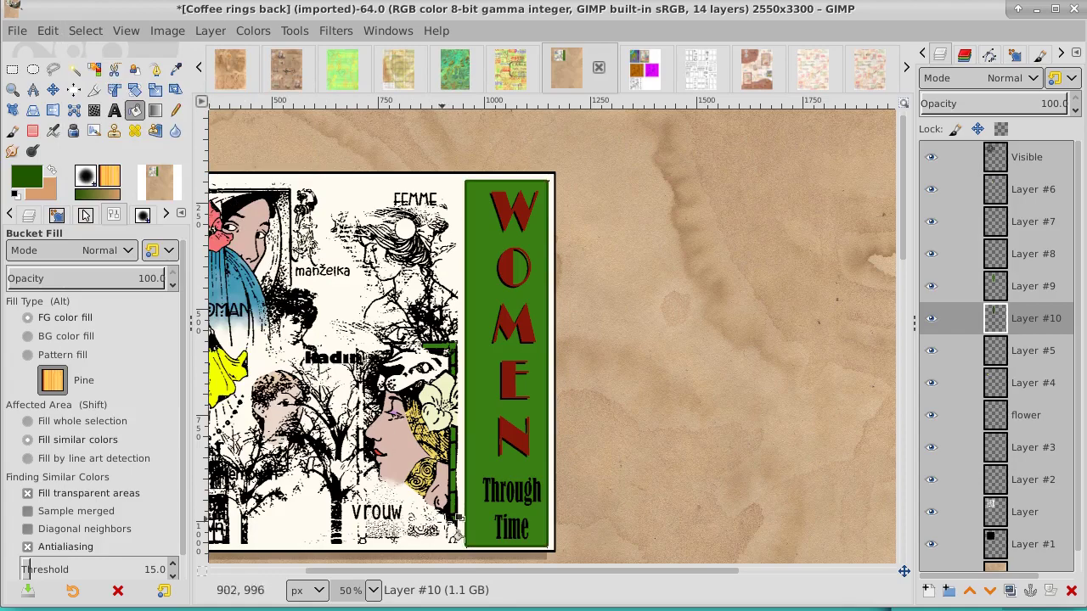
{"action": "left_click_drag", "start_coordinate": [433, 571], "coordinate": [342, 564]}
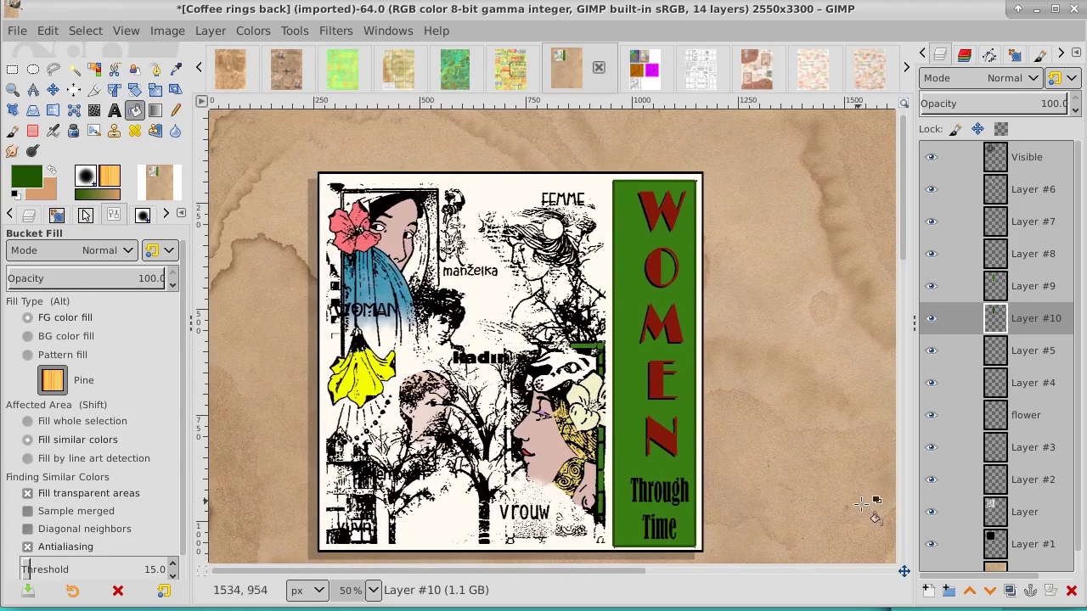
{"action": "left_click", "coordinate": [931, 512]}
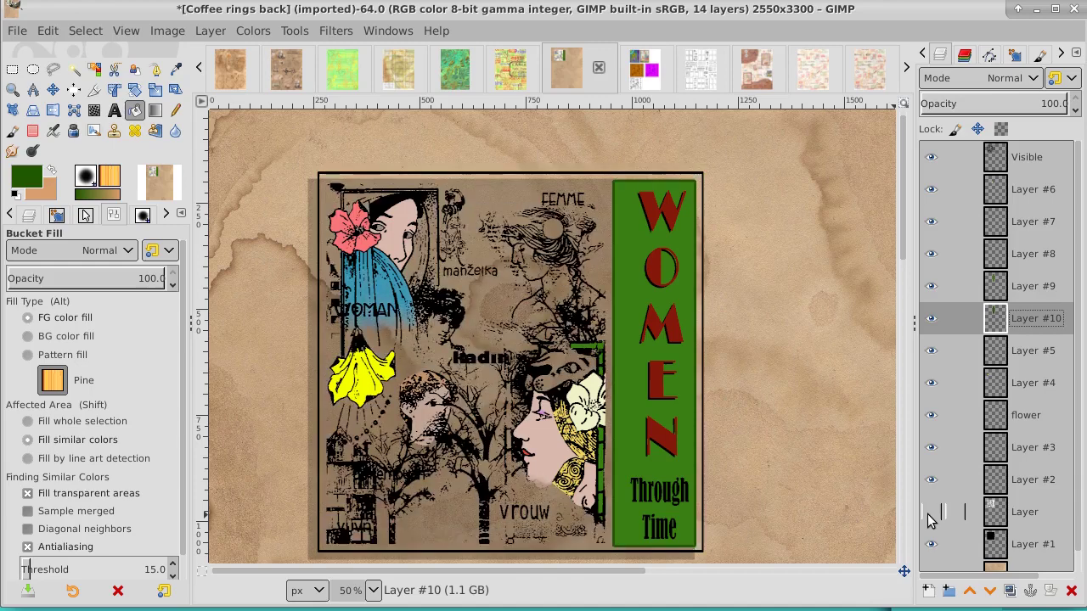
{"action": "left_click", "coordinate": [931, 512]}
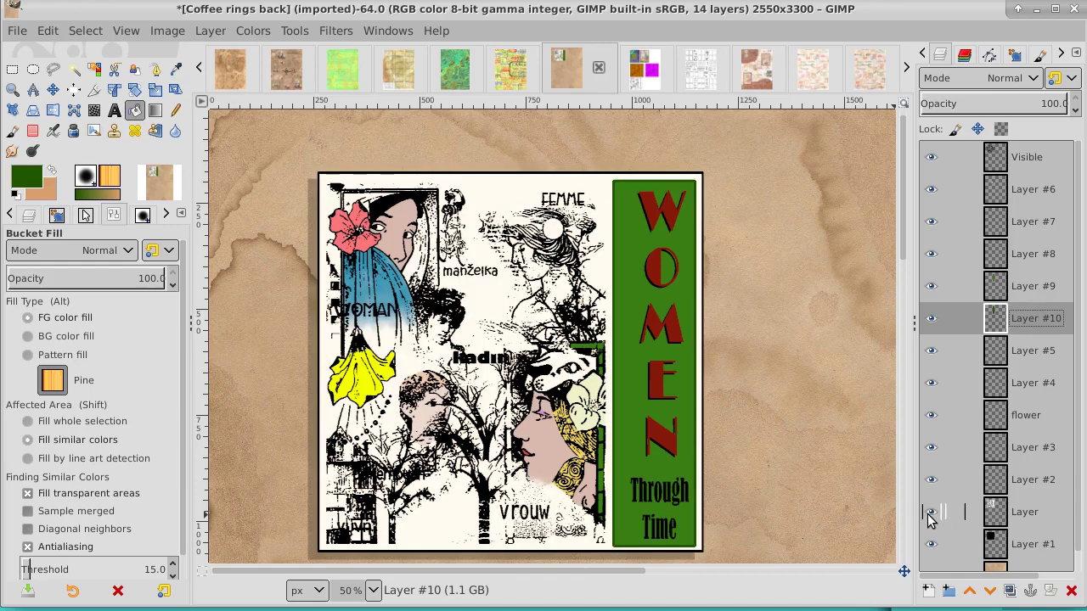
{"action": "left_click", "coordinate": [931, 512]}
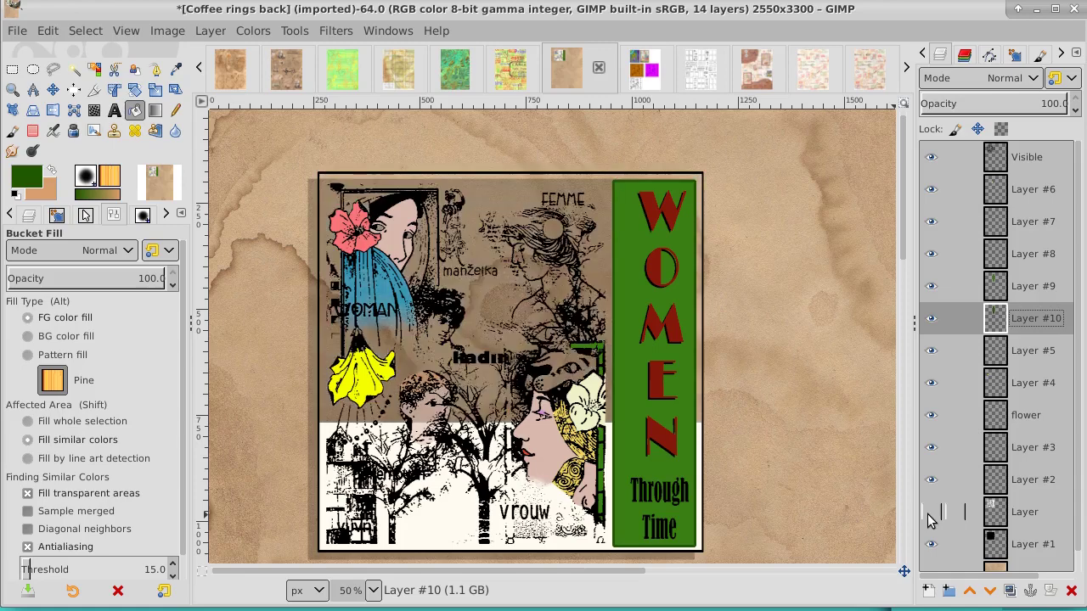
{"action": "left_click", "coordinate": [931, 512]}
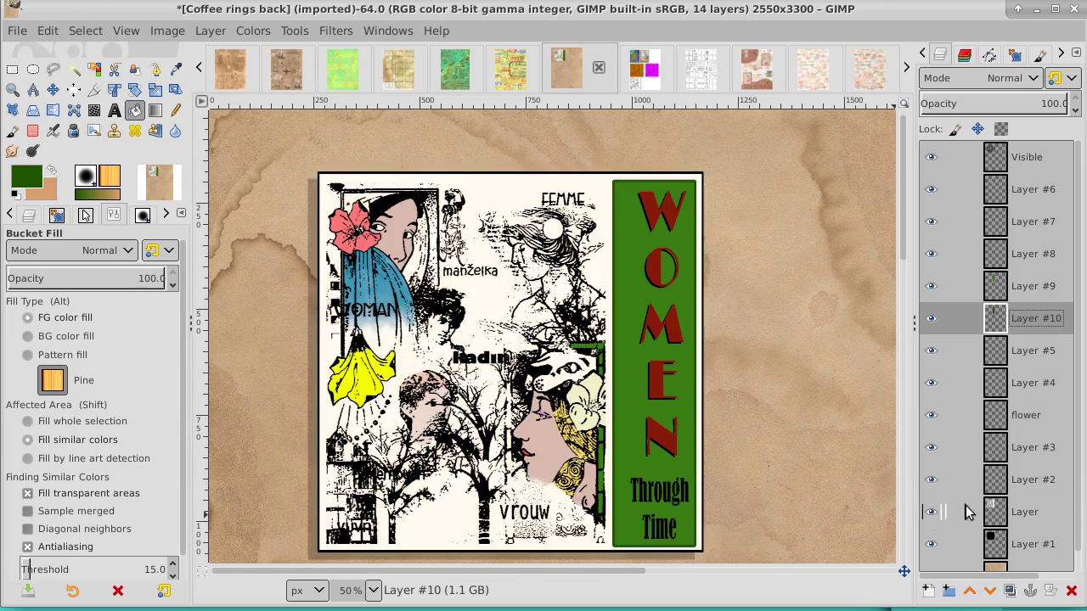
{"action": "left_click", "coordinate": [1038, 512]}
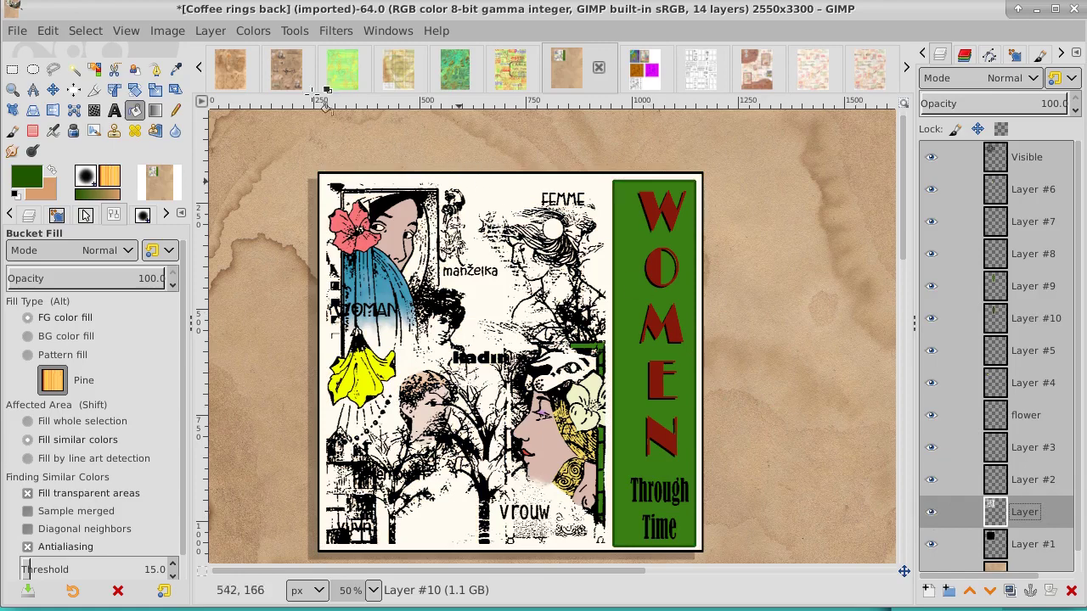
{"action": "left_click", "coordinate": [254, 32]}
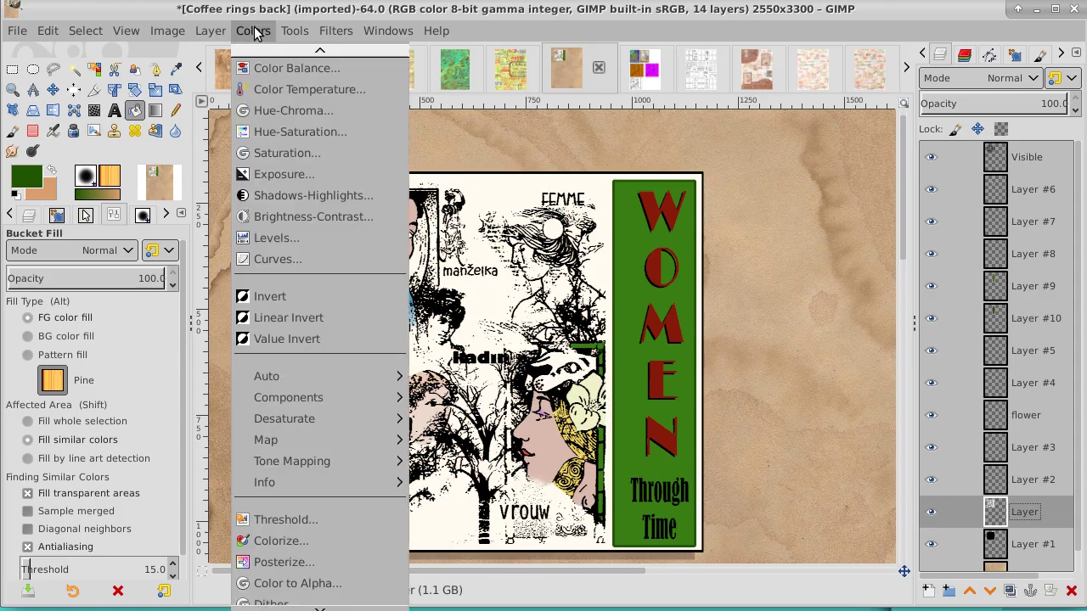
{"action": "left_click", "coordinate": [295, 131]}
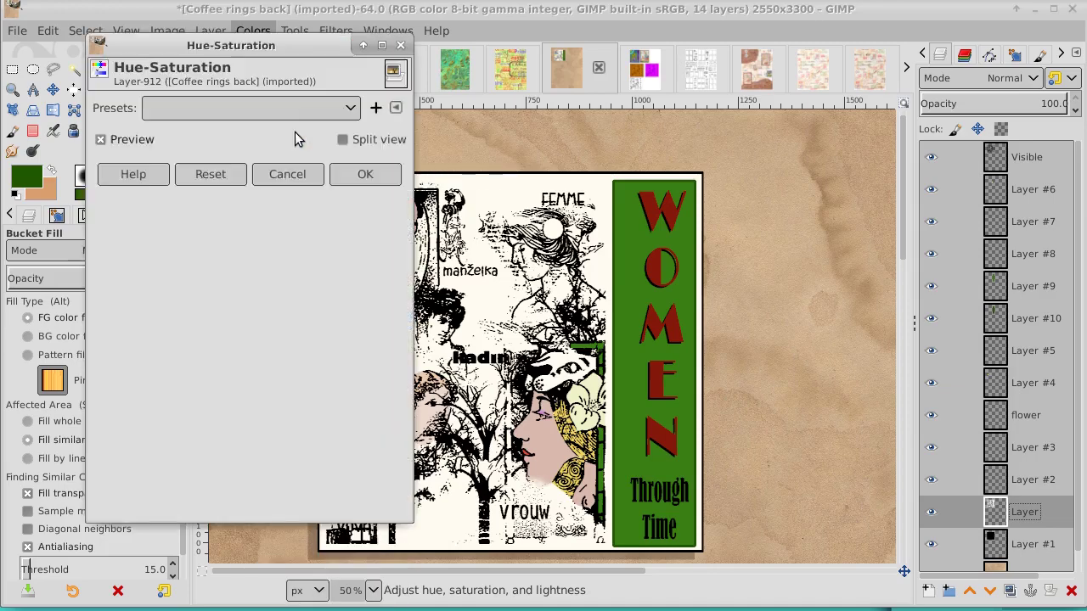
{"action": "left_click_drag", "start_coordinate": [309, 47], "coordinate": [272, 53]}
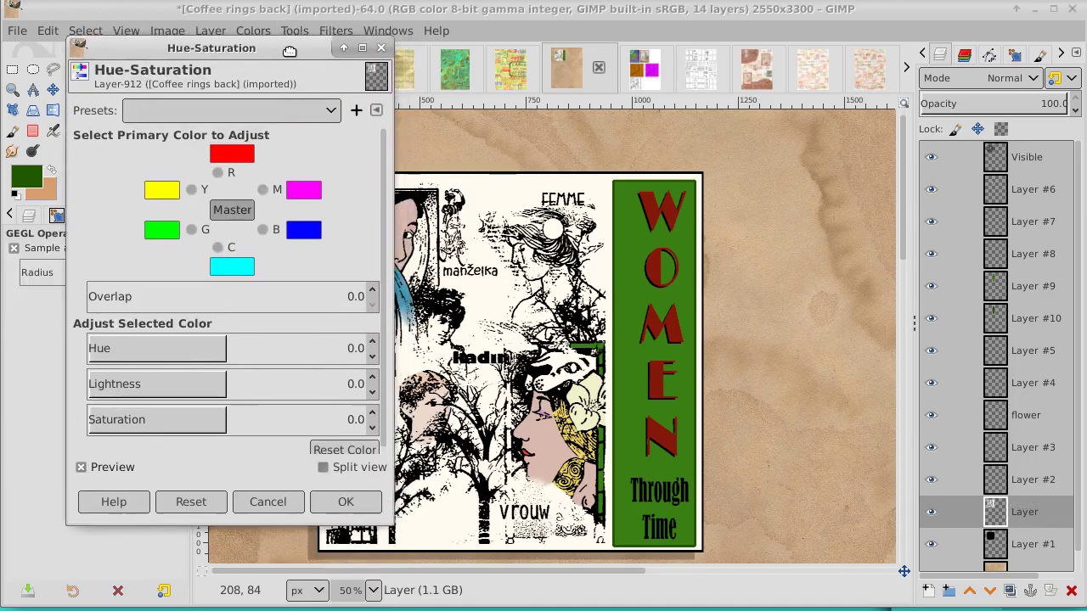
{"action": "key", "text": "alt+Down"}
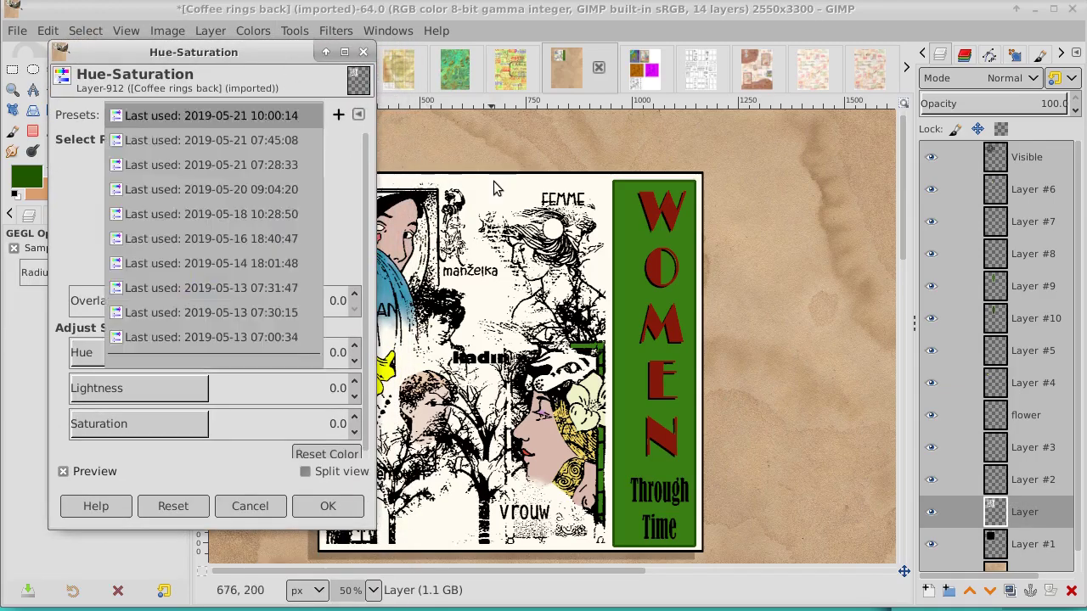
{"action": "key", "text": "Return"}
{"action": "key", "text": "alt+Down"}
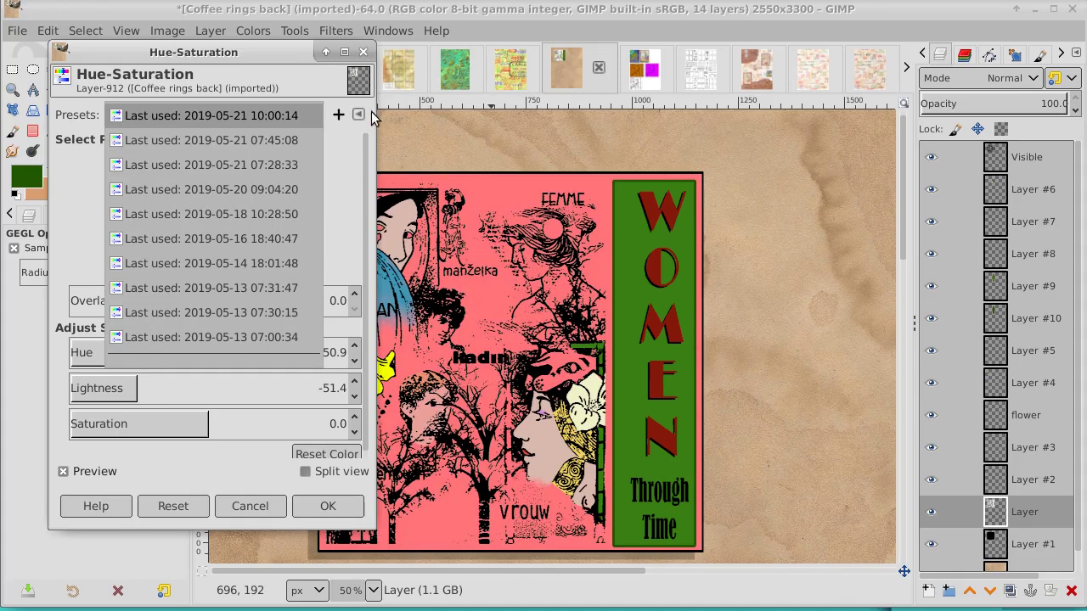
{"action": "left_click", "coordinate": [252, 505]}
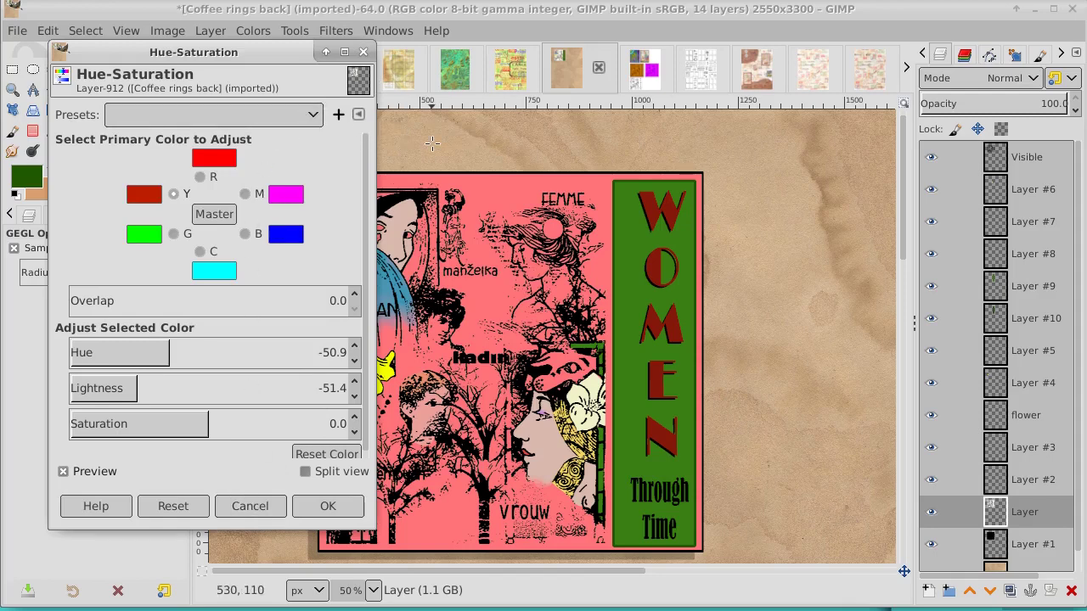
{"action": "left_click", "coordinate": [363, 52]}
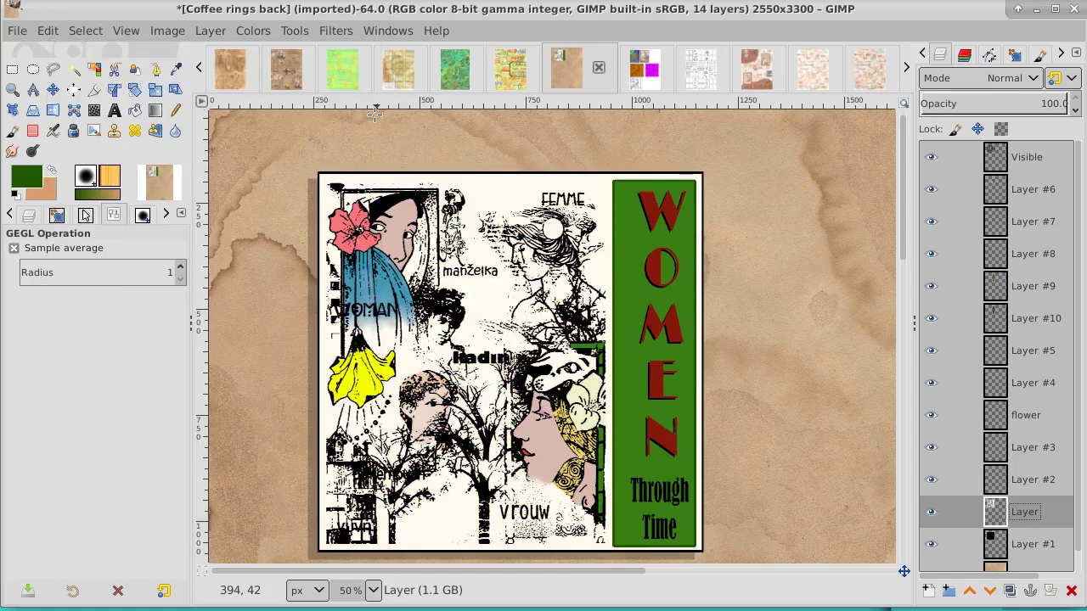
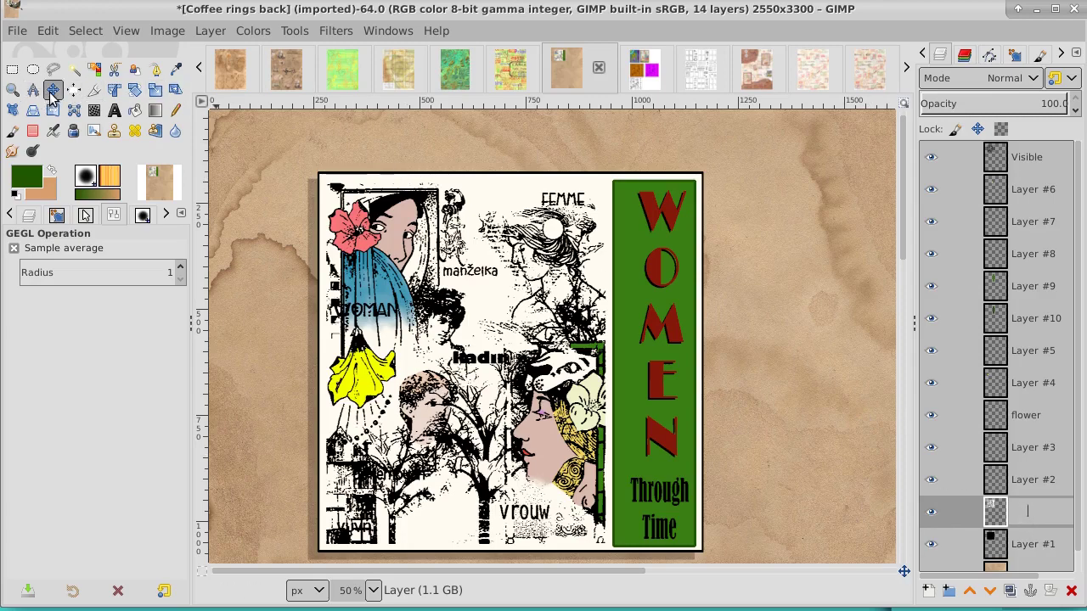
Step: Rename the unnamed layer sitting above Layer #1 to 'hh'
{"action": "left_click", "coordinate": [51, 92]}
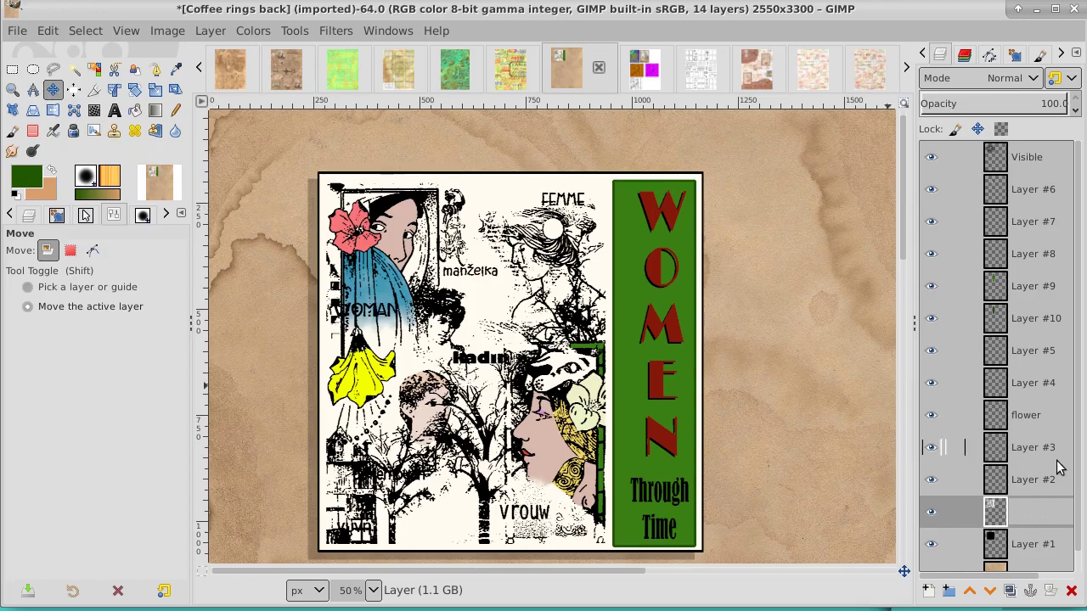
{"action": "double_click", "coordinate": [1017, 514]}
{"action": "type", "text": "hh"}
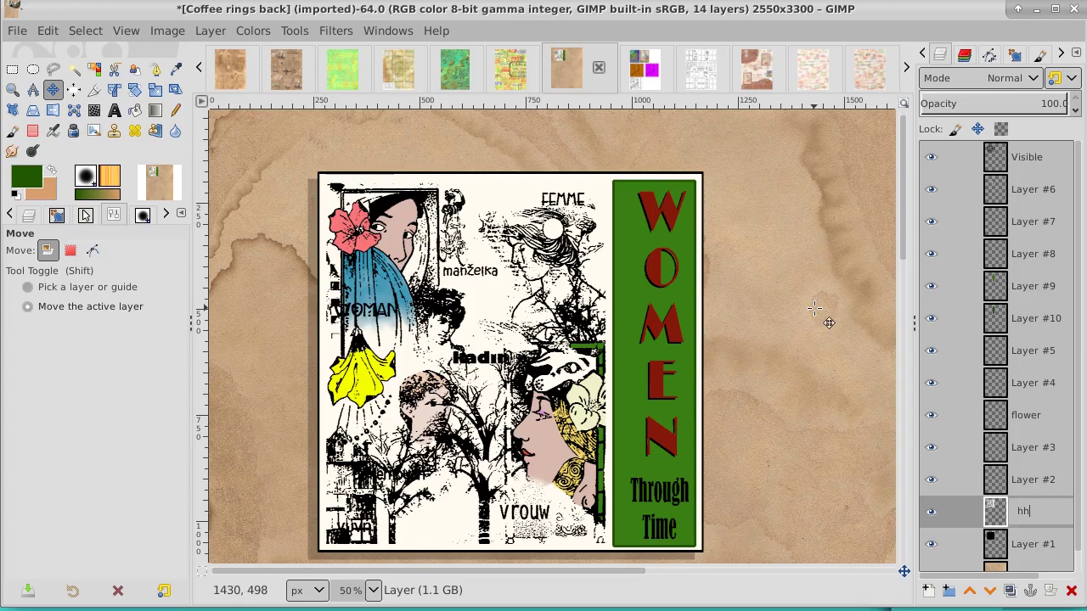
{"action": "key", "text": "Return"}
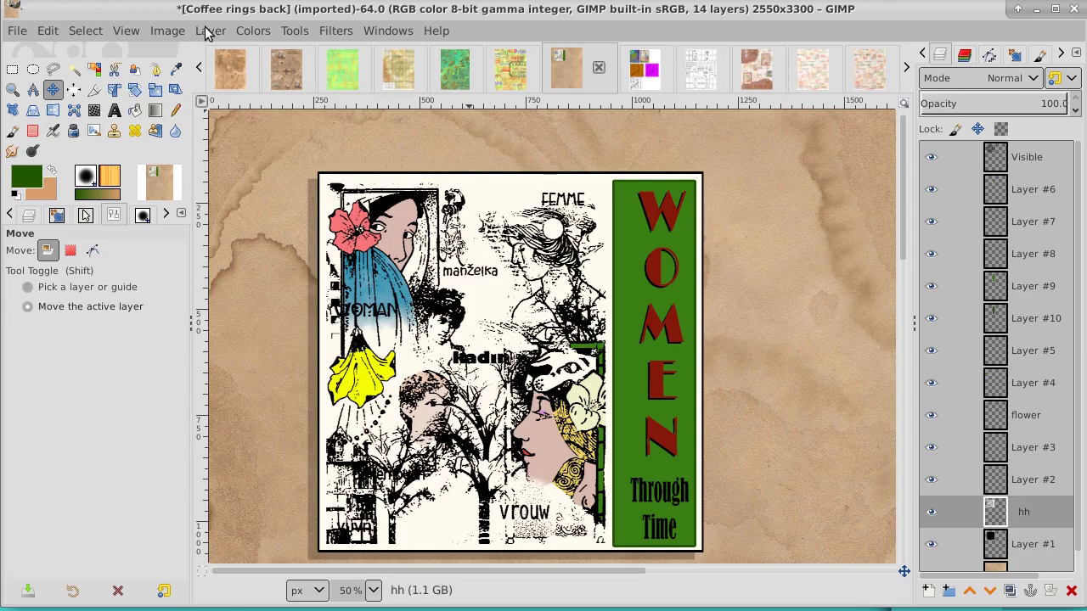
Step: Apply Hue-Saturation to the hh layer: Hue -31.2, Lightness -21.6, Saturation 47.1
{"action": "left_click", "coordinate": [252, 32]}
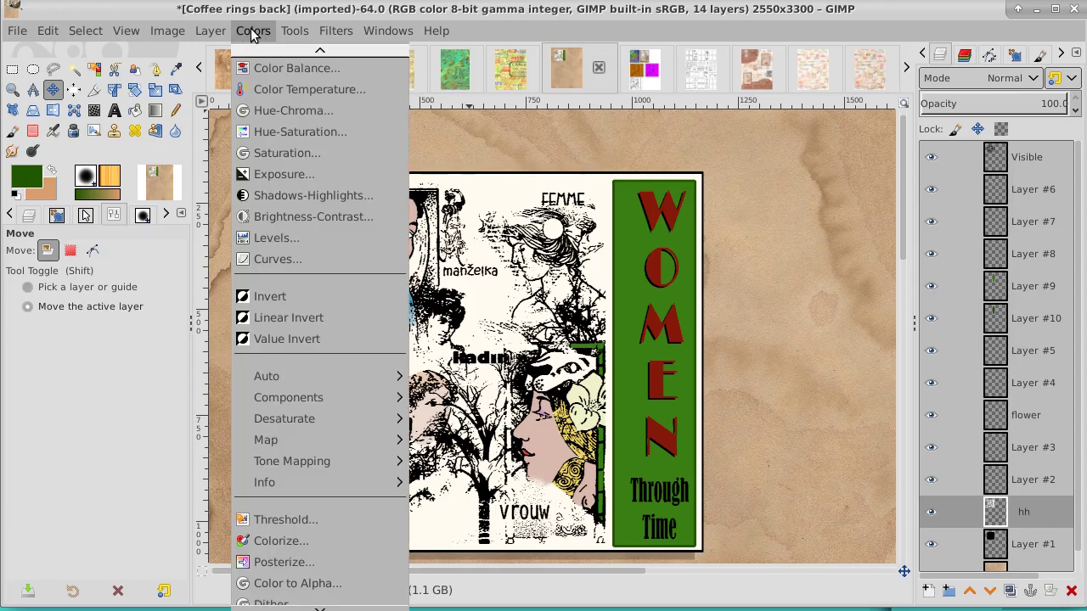
{"action": "left_click", "coordinate": [264, 133]}
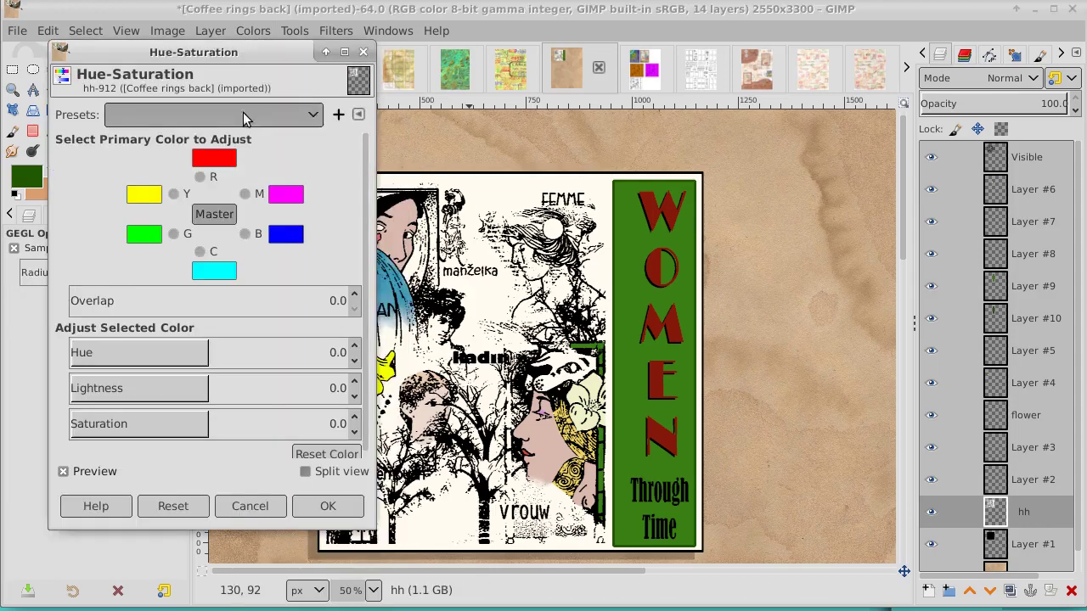
{"action": "left_click_drag", "start_coordinate": [243, 50], "coordinate": [921, 76]}
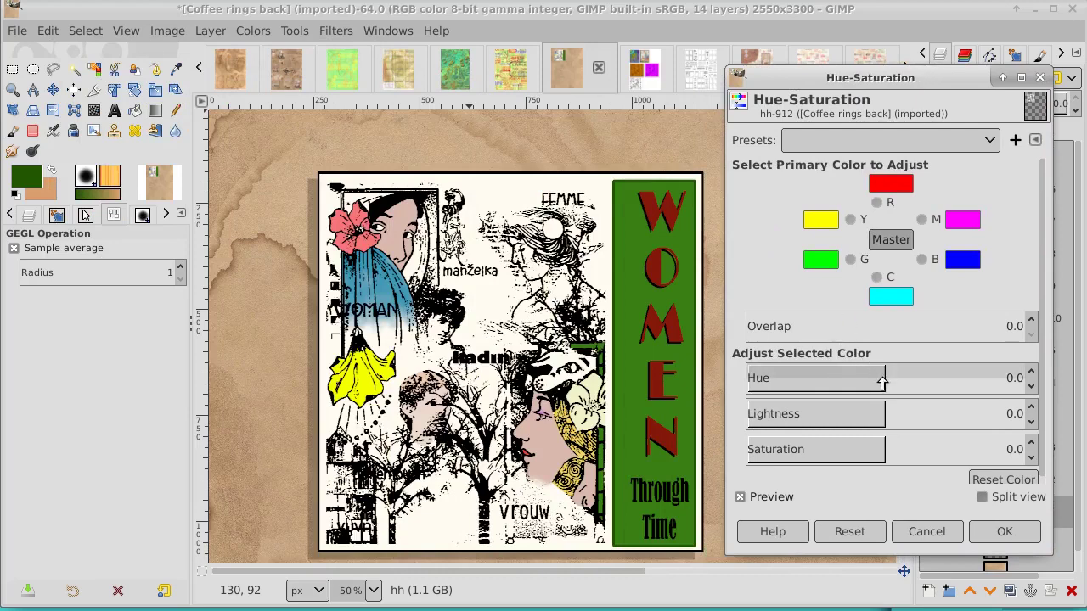
{"action": "mouse_move", "coordinate": [883, 384]}
{"action": "left_mouse_down"}
{"action": "mouse_move", "coordinate": [754, 386]}
{"action": "mouse_move", "coordinate": [817, 387]}
{"action": "left_mouse_up"}
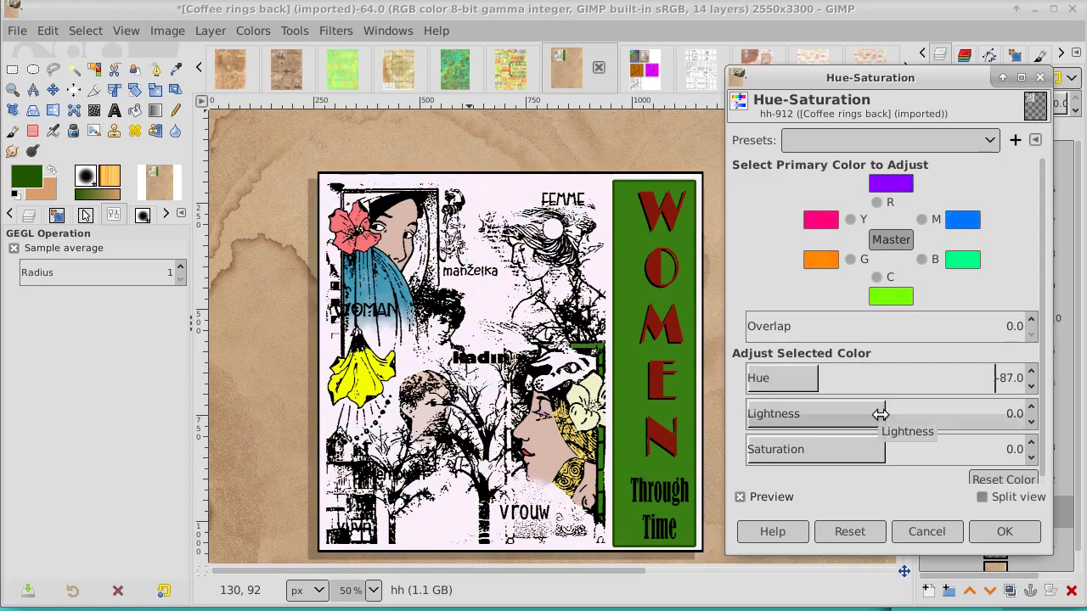
{"action": "mouse_move", "coordinate": [870, 410]}
{"action": "left_mouse_down"}
{"action": "mouse_move", "coordinate": [808, 415]}
{"action": "mouse_move", "coordinate": [868, 414]}
{"action": "mouse_move", "coordinate": [854, 413]}
{"action": "left_mouse_up"}
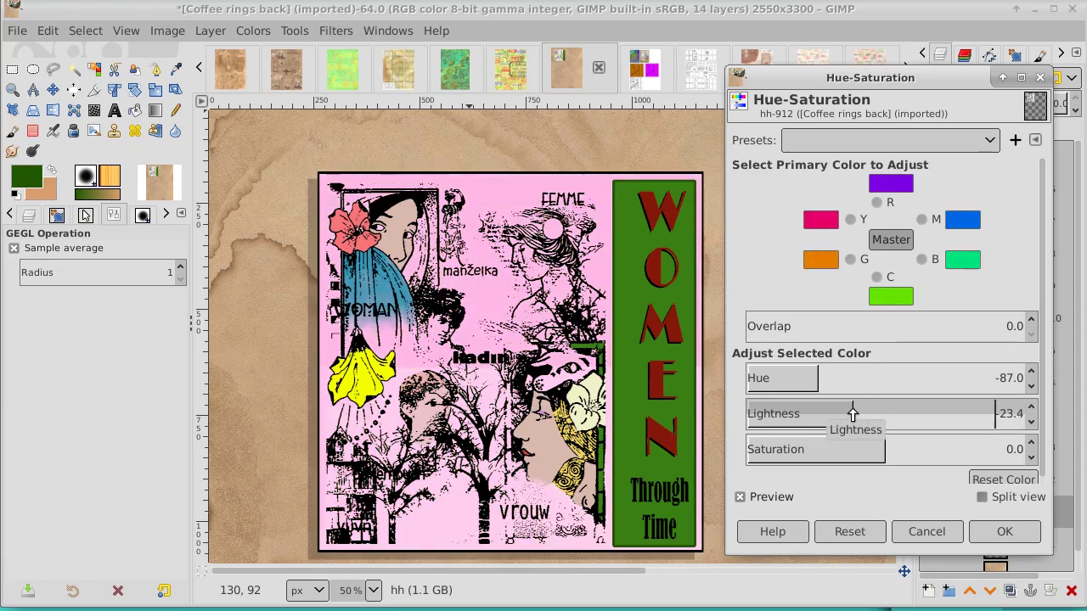
{"action": "mouse_move", "coordinate": [818, 378]}
{"action": "left_mouse_down"}
{"action": "mouse_move", "coordinate": [994, 378]}
{"action": "mouse_move", "coordinate": [751, 378]}
{"action": "mouse_move", "coordinate": [862, 376]}
{"action": "left_mouse_up"}
{"action": "mouse_move", "coordinate": [889, 458]}
{"action": "left_mouse_down"}
{"action": "mouse_move", "coordinate": [878, 447]}
{"action": "mouse_move", "coordinate": [950, 447]}
{"action": "left_mouse_up"}
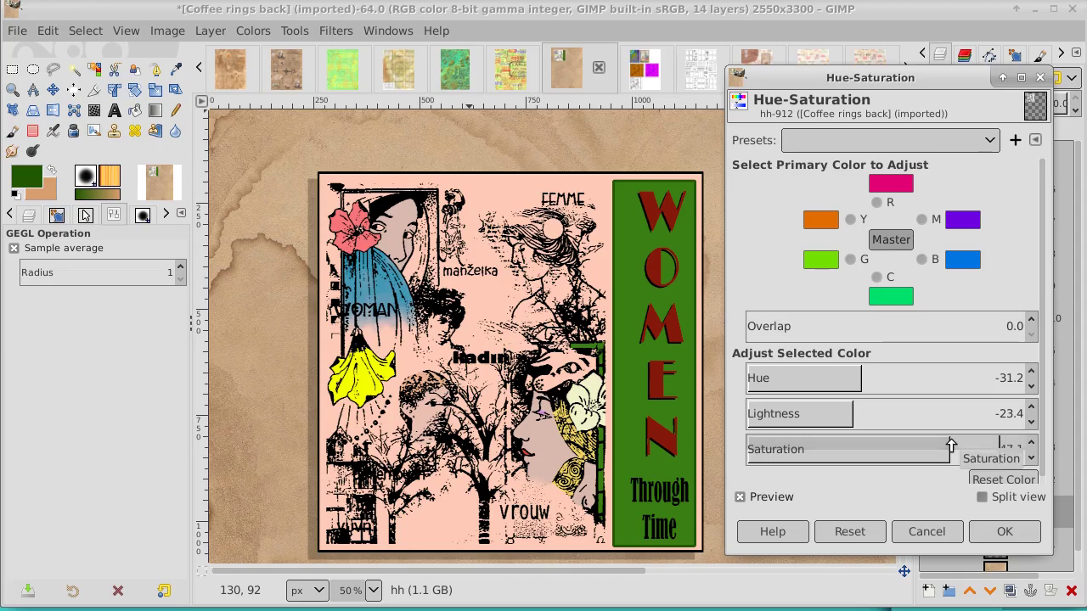
{"action": "mouse_move", "coordinate": [847, 412]}
{"action": "left_mouse_down"}
{"action": "mouse_move", "coordinate": [813, 418]}
{"action": "mouse_move", "coordinate": [856, 416]}
{"action": "left_mouse_up"}
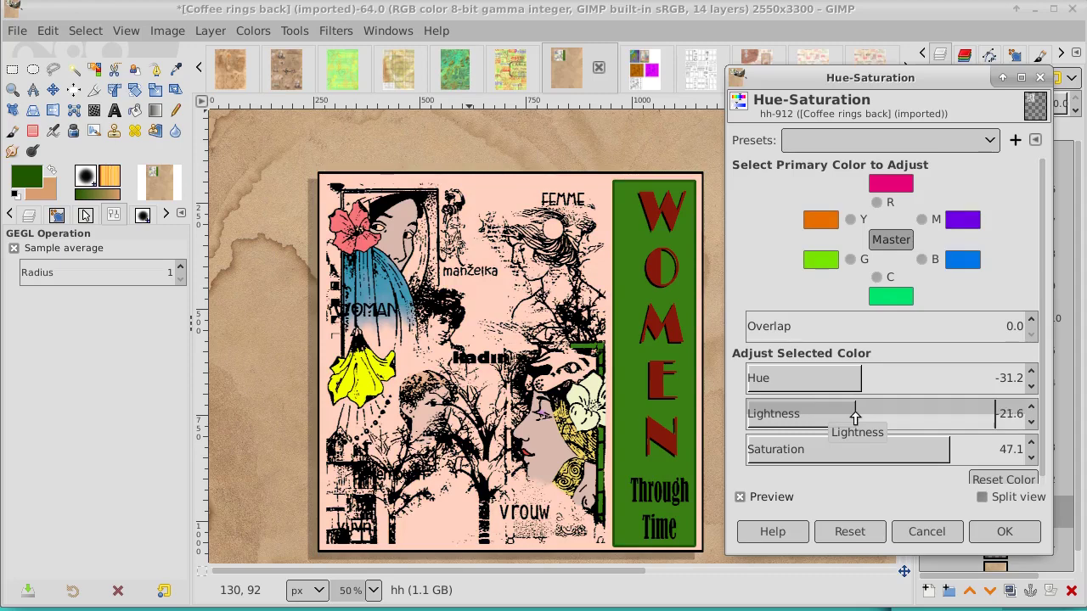
{"action": "left_click_drag", "start_coordinate": [855, 416], "coordinate": [855, 416]}
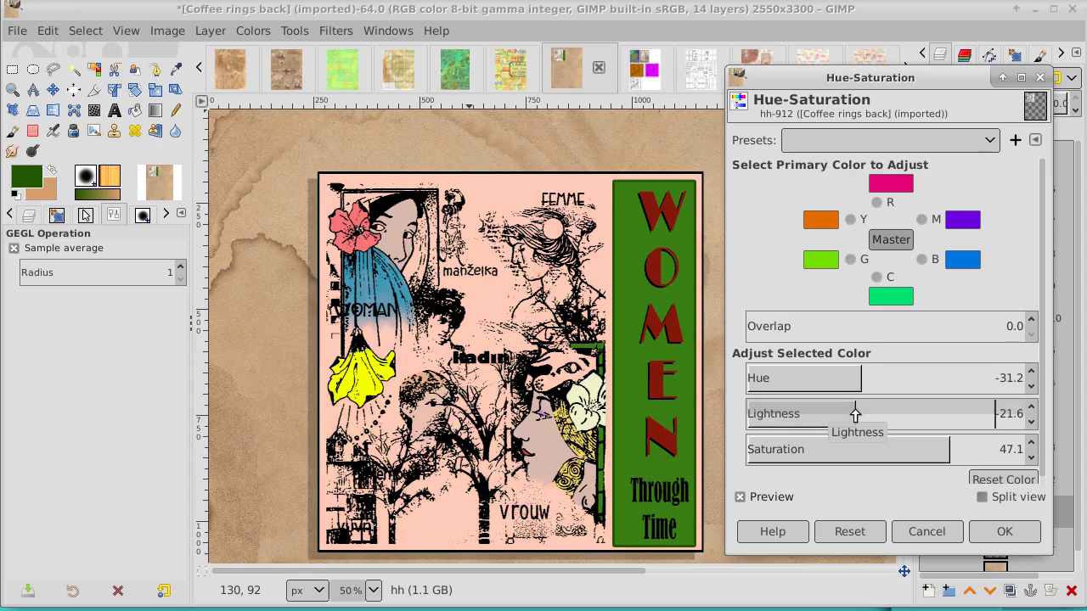
{"action": "left_click", "coordinate": [1006, 531]}
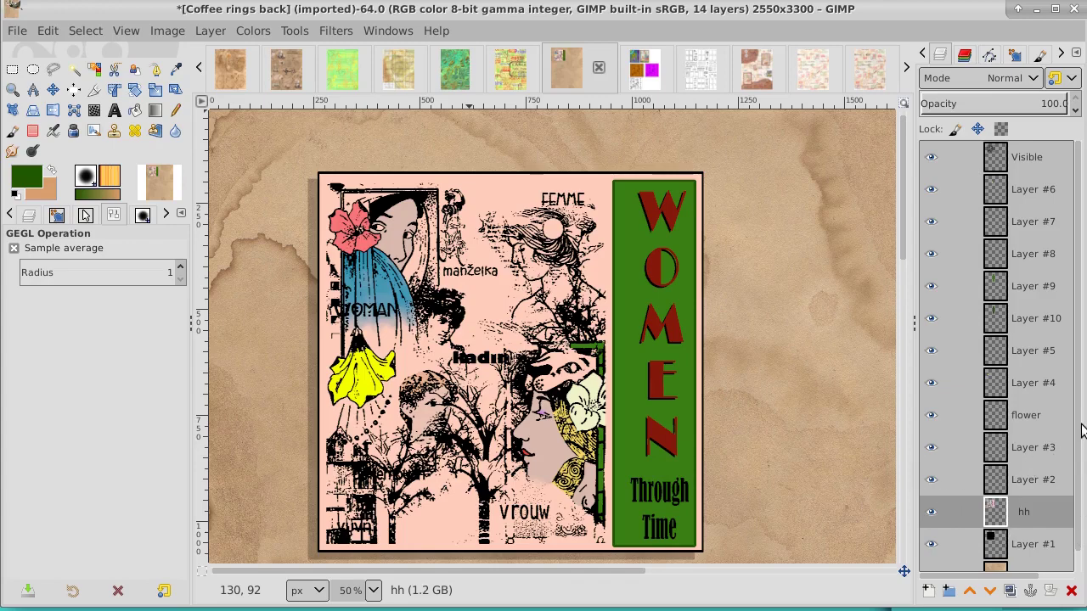
Step: On the Visible layer, fuzzy-select two collage regions and grow the selection by a few pixels
{"action": "left_click", "coordinate": [1019, 192]}
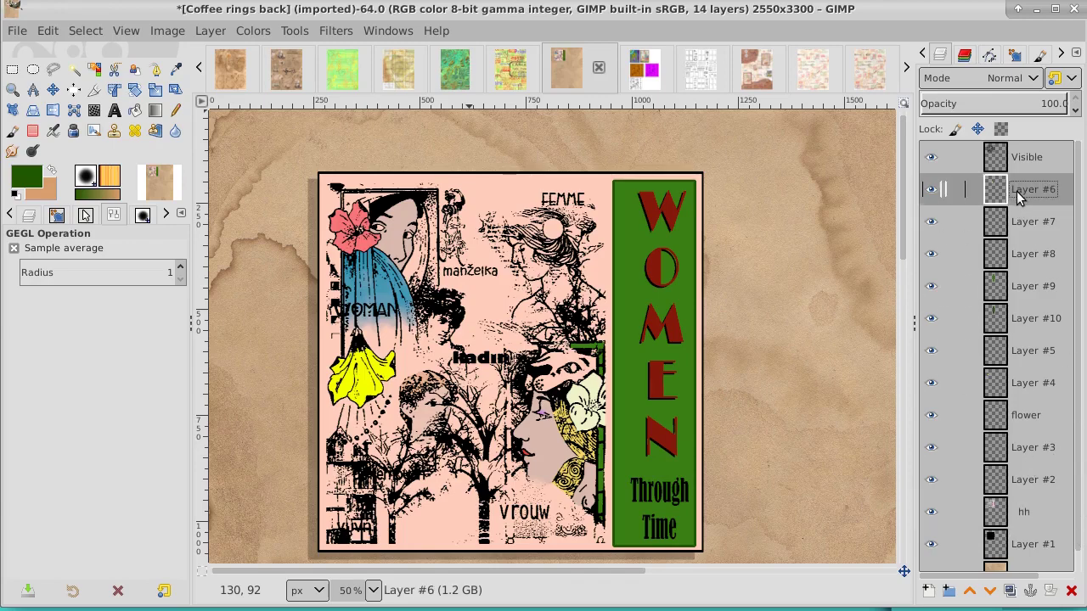
{"action": "left_click", "coordinate": [1023, 157]}
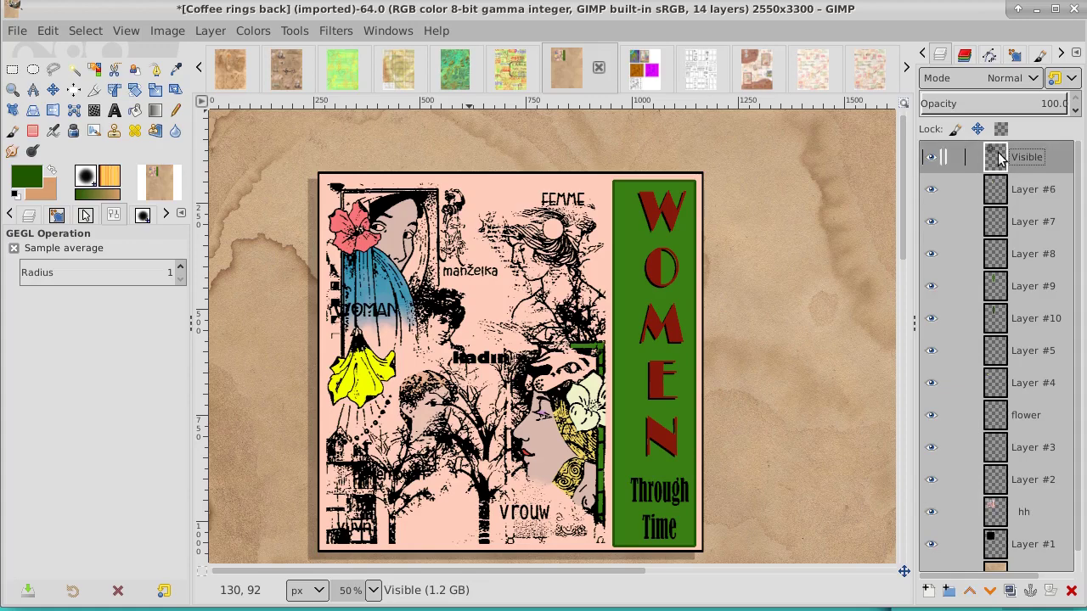
{"action": "left_click", "coordinate": [73, 71]}
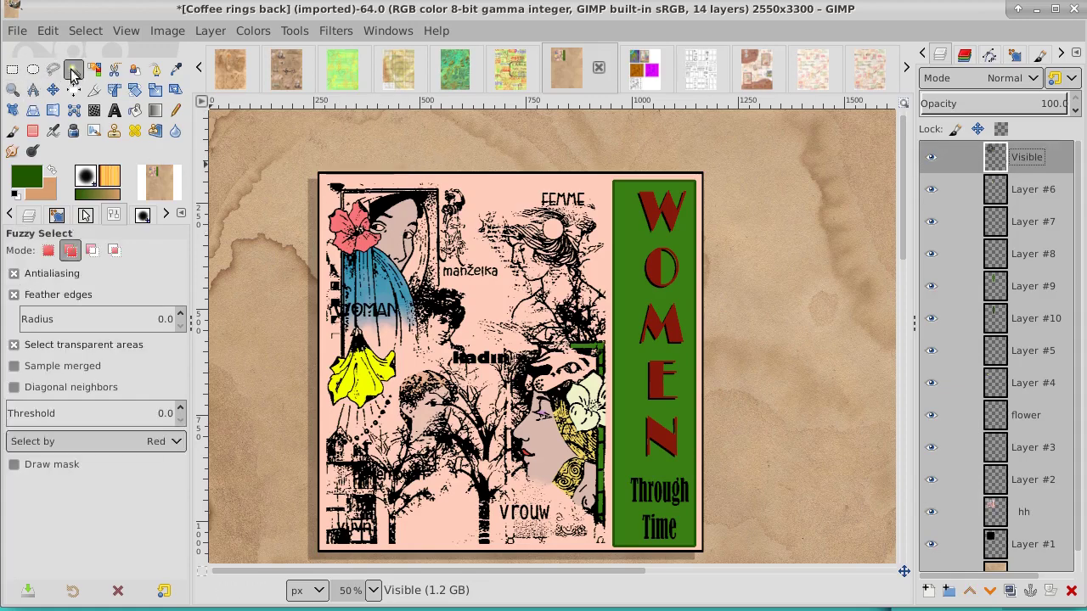
{"action": "left_click", "coordinate": [378, 226]}
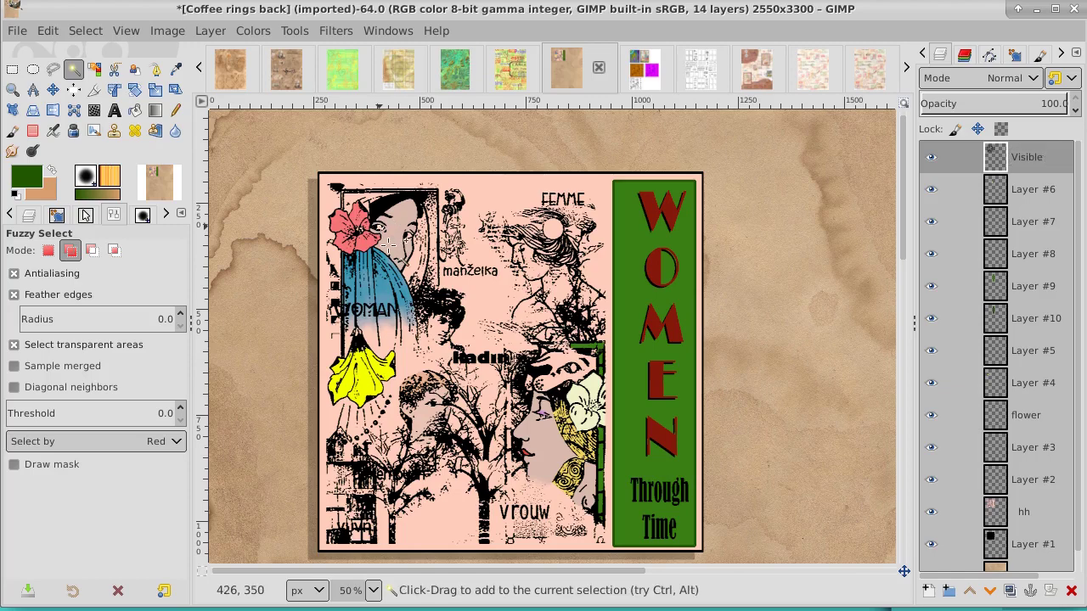
{"action": "left_click", "coordinate": [409, 235]}
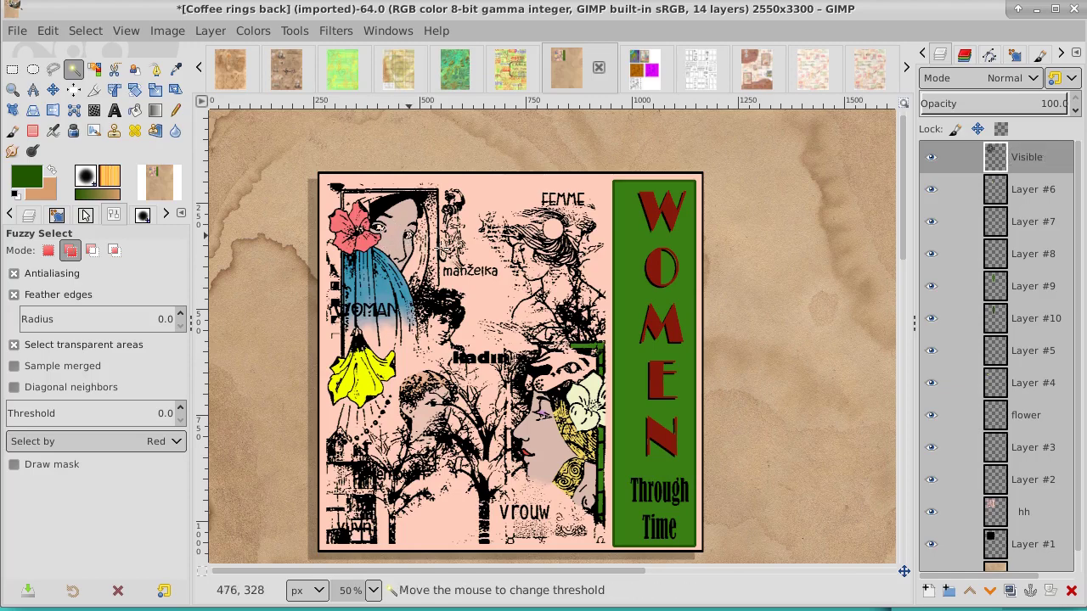
{"action": "left_click", "coordinate": [86, 31]}
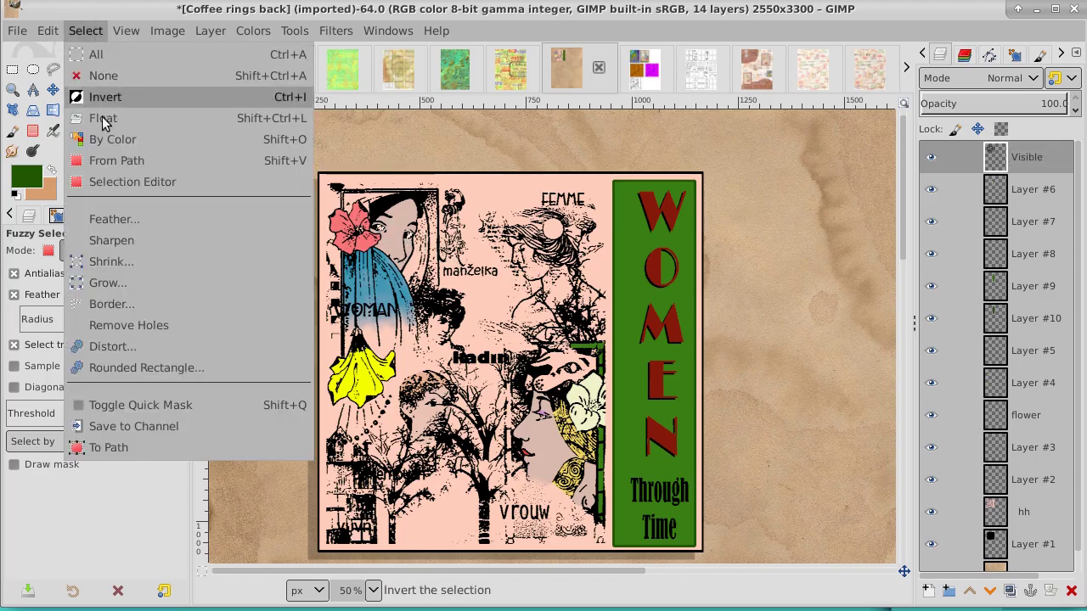
{"action": "left_click", "coordinate": [127, 280]}
{"action": "left_click", "coordinate": [165, 300]}
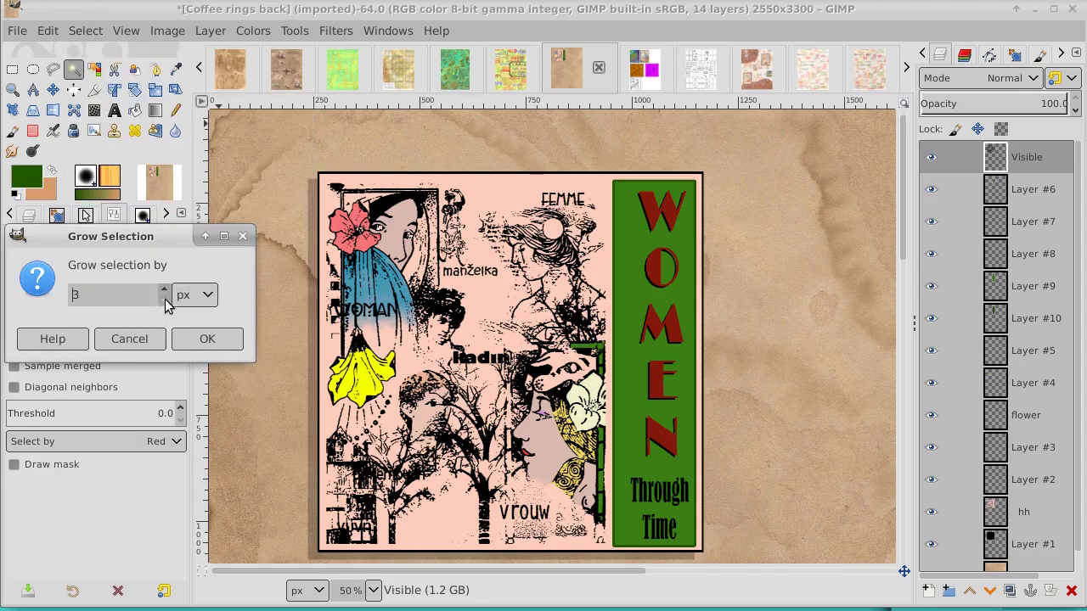
{"action": "left_click", "coordinate": [204, 339]}
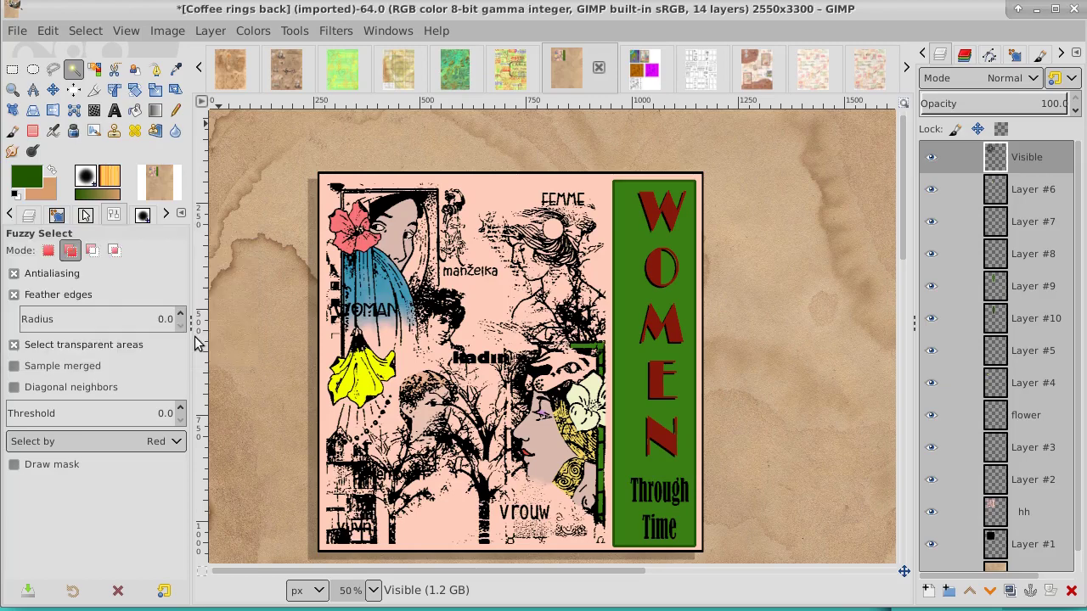
Step: On Layer #6, make white the foreground, set the Pencil to size 80, and clear the selection
{"action": "left_click", "coordinate": [1027, 190]}
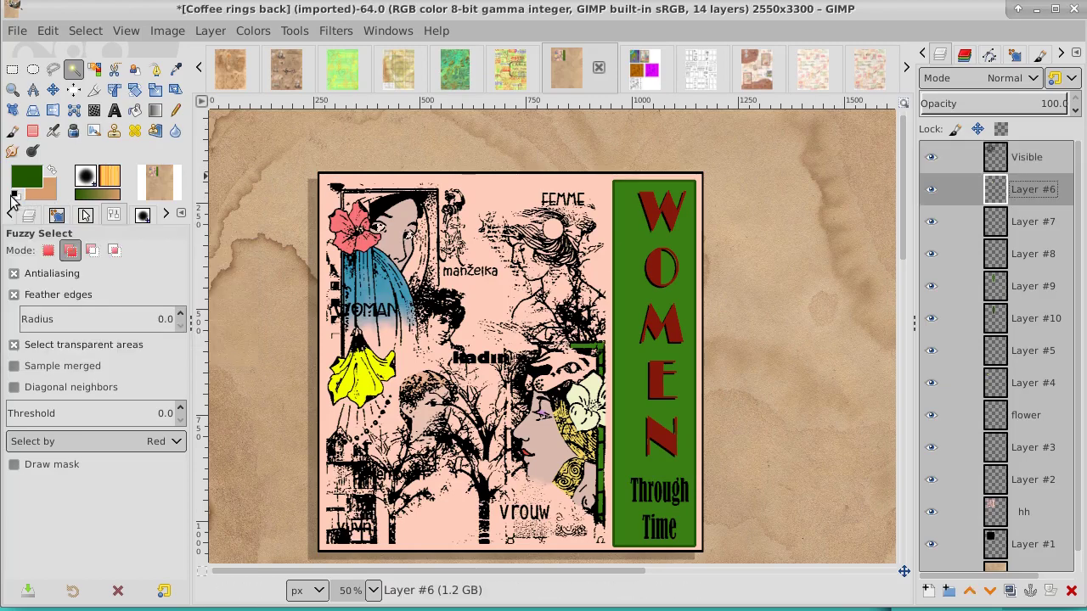
{"action": "left_click", "coordinate": [51, 173]}
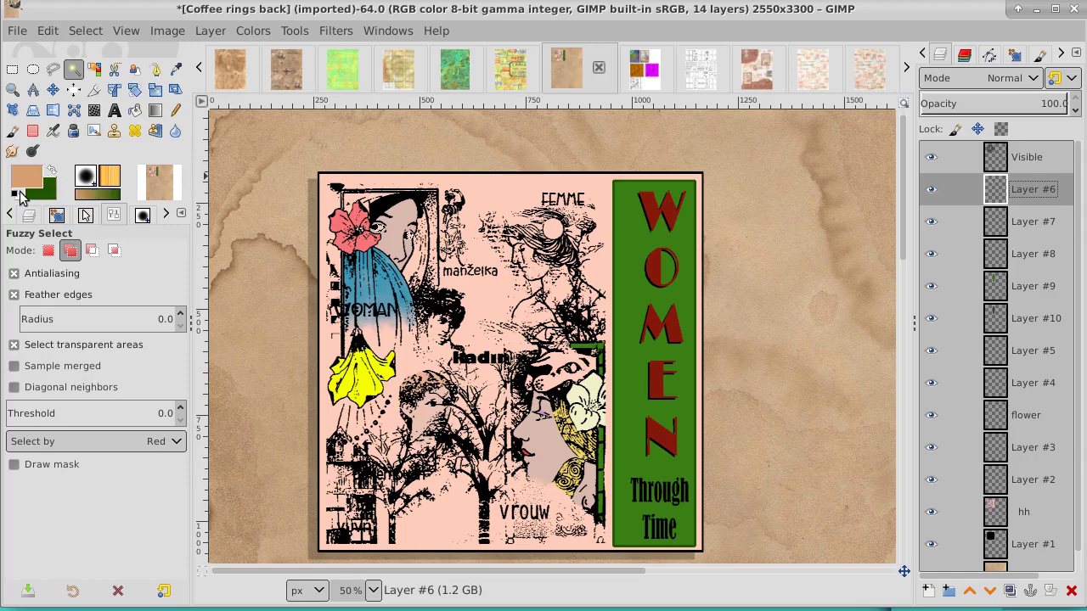
{"action": "left_click", "coordinate": [17, 193]}
{"action": "left_click", "coordinate": [51, 173]}
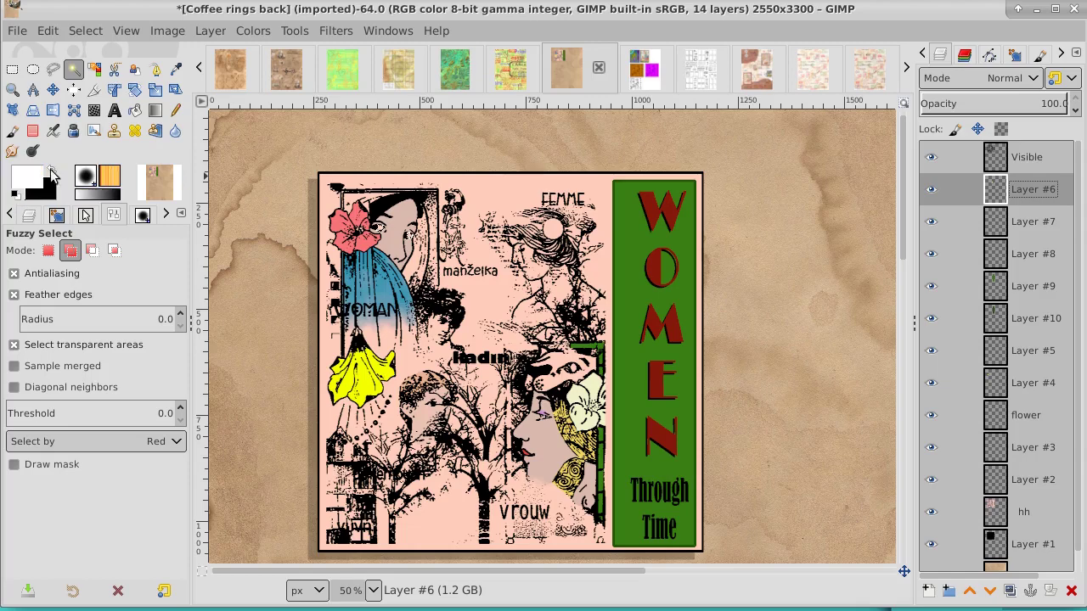
{"action": "left_click", "coordinate": [176, 111]}
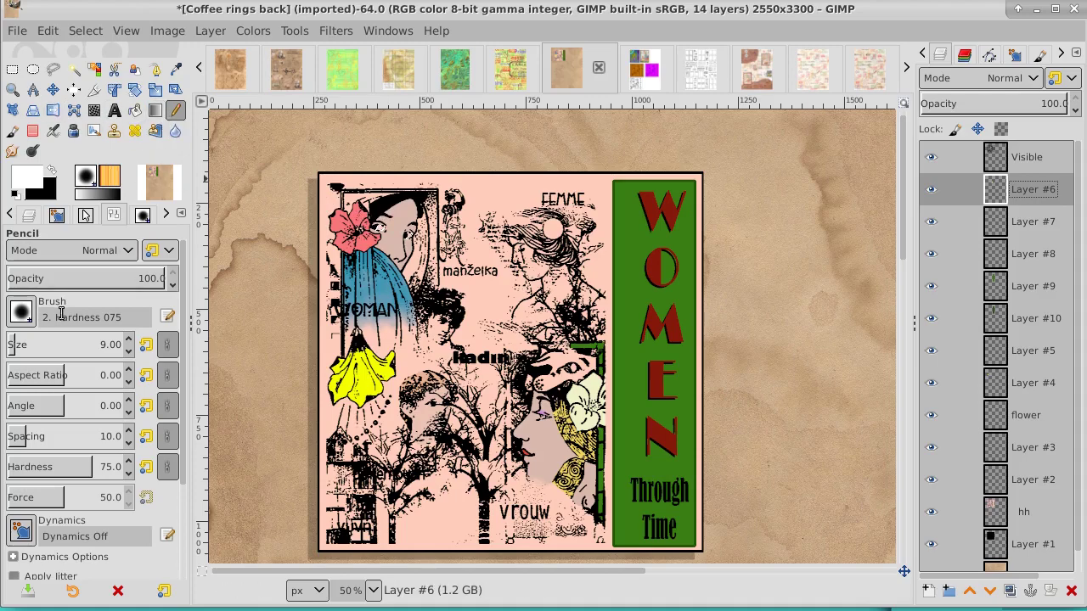
{"action": "triple_click", "coordinate": [102, 344]}
{"action": "type", "text": "80"}
{"action": "key", "text": "Return"}
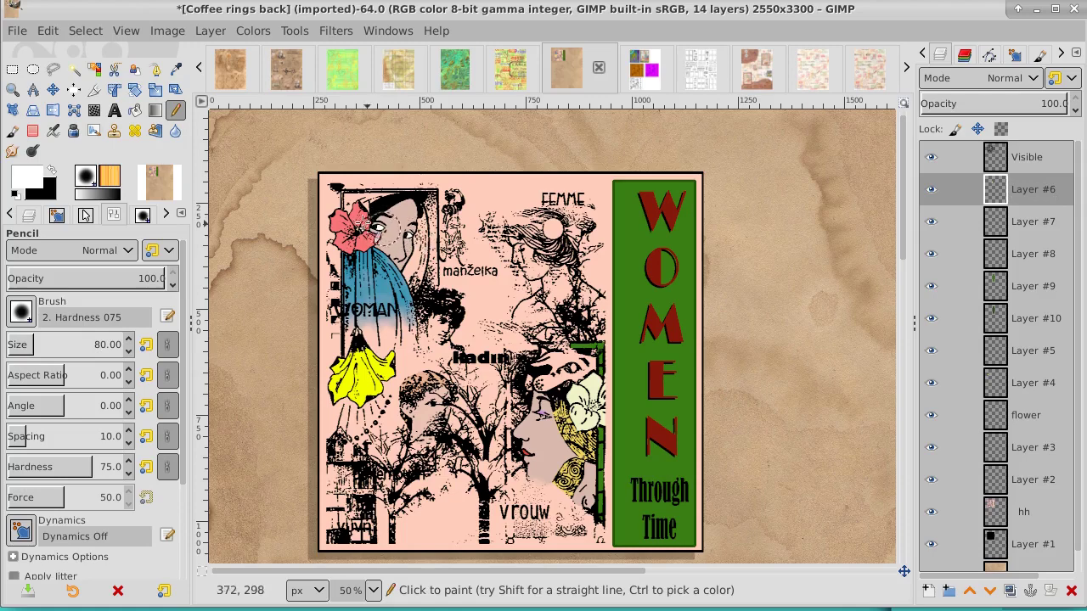
{"action": "left_click", "coordinate": [91, 31]}
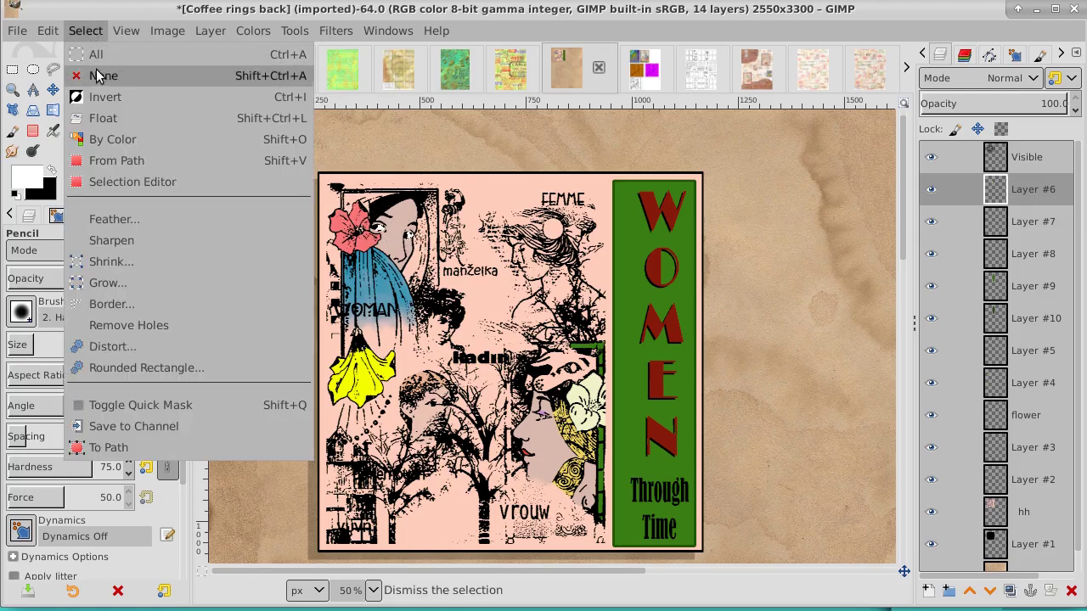
{"action": "left_click", "coordinate": [97, 76]}
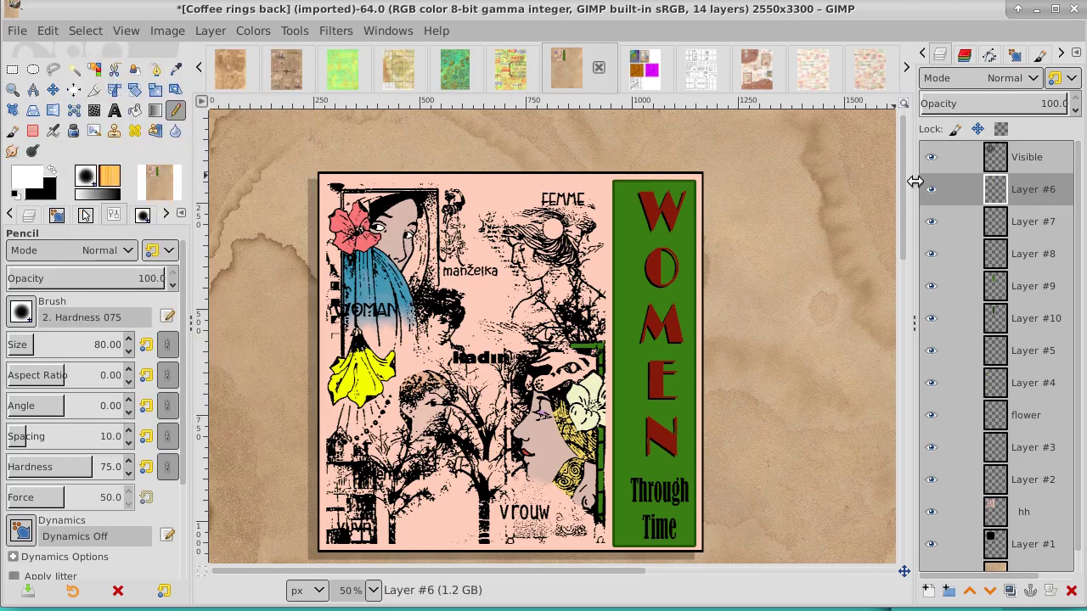
Step: Lower Layer #6 opacity to 64 and set the foreground to light yellow f0d562
{"action": "left_click", "coordinate": [1037, 103]}
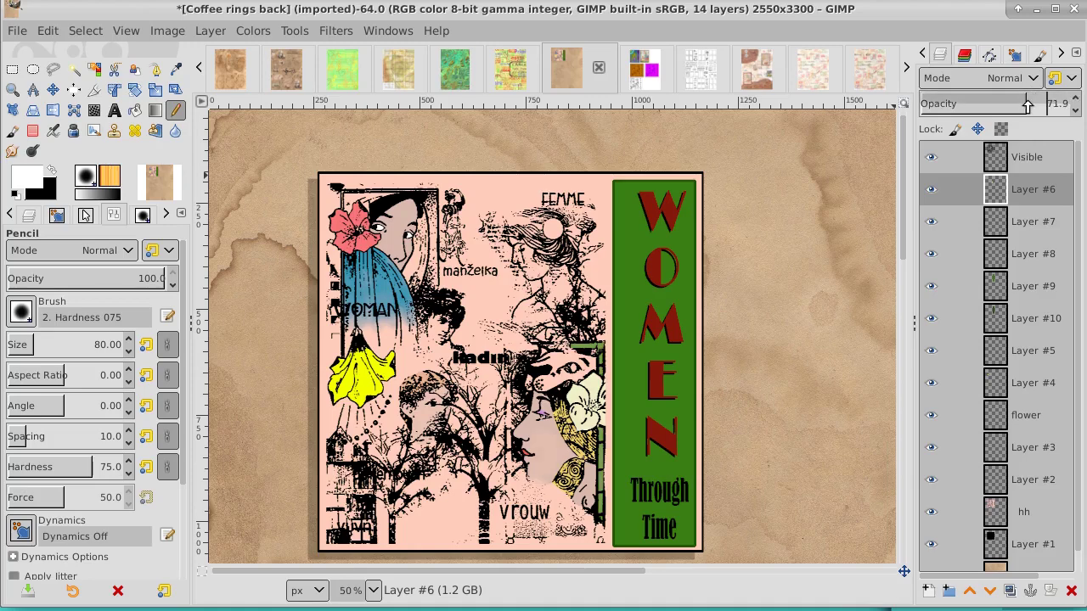
{"action": "left_click_drag", "start_coordinate": [1028, 106], "coordinate": [1015, 105]}
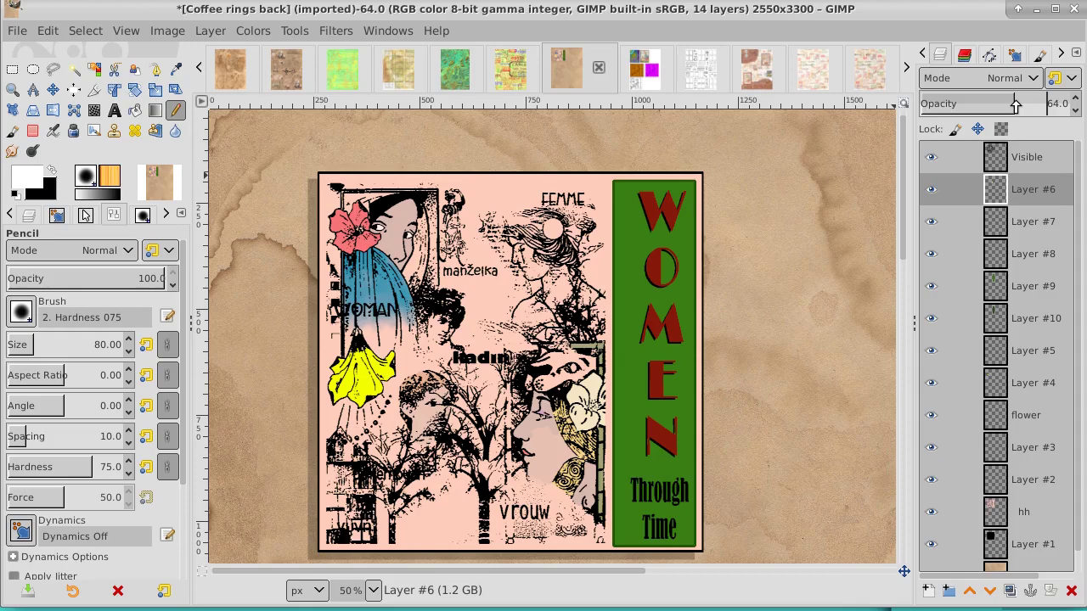
{"action": "left_click", "coordinate": [29, 181]}
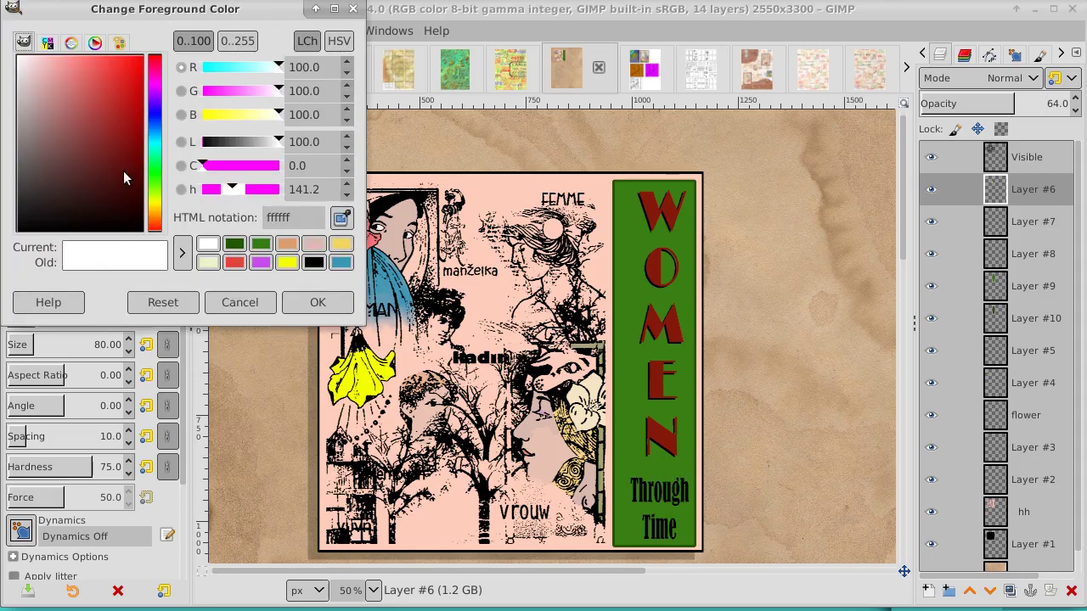
{"action": "left_click", "coordinate": [341, 244]}
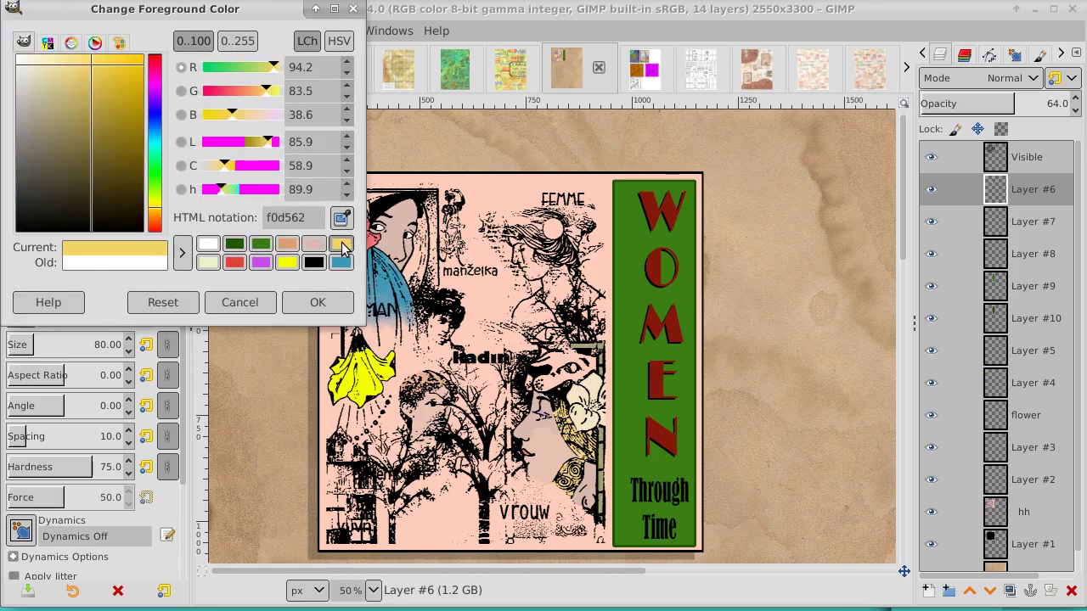
{"action": "left_click", "coordinate": [316, 303]}
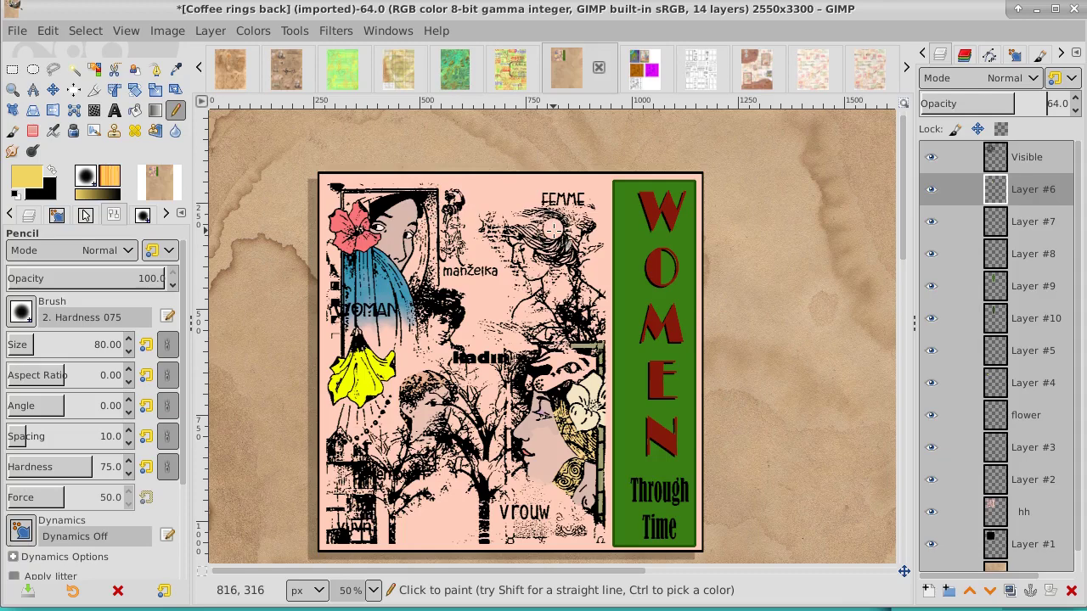
Step: Paint a light-yellow disc on the hair below FEMME at 42.1 opacity and size 52, then pick the 2. Star brush
{"action": "left_click", "coordinate": [552, 227]}
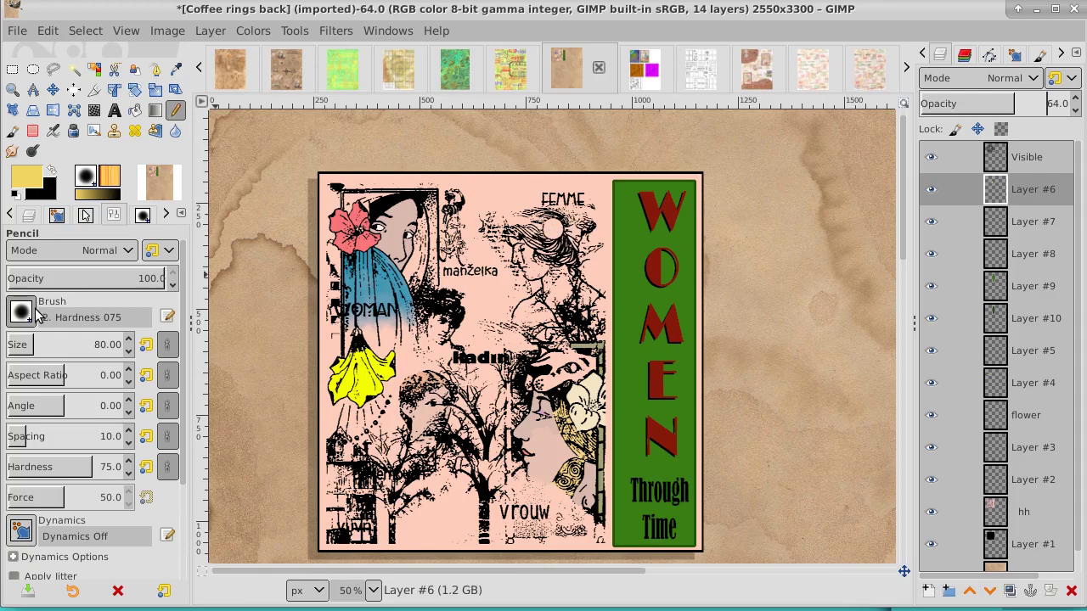
{"action": "left_click_drag", "start_coordinate": [38, 280], "coordinate": [74, 283]}
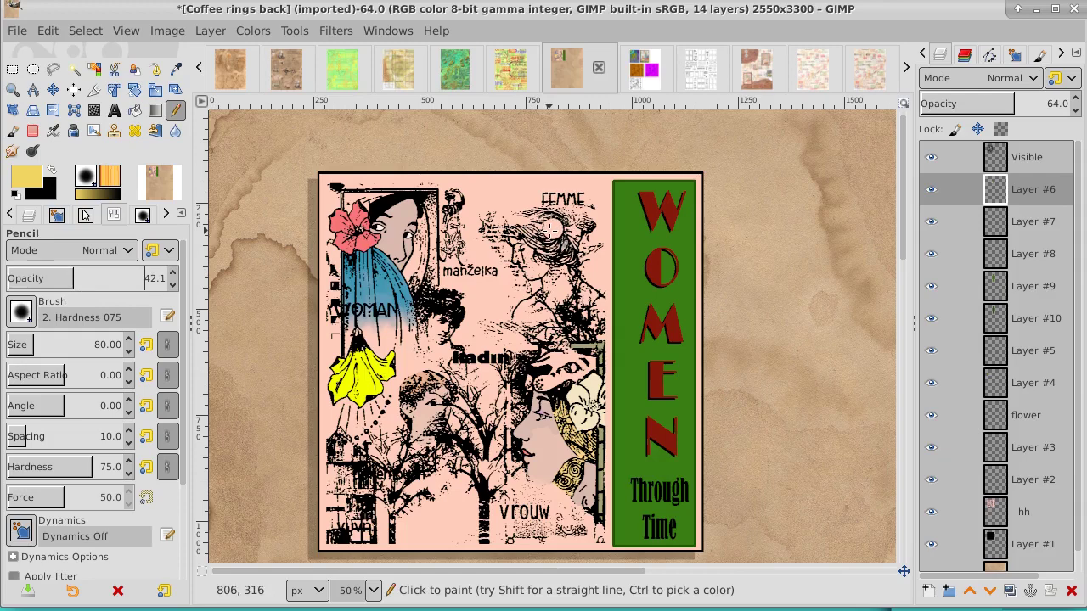
{"action": "left_click_drag", "start_coordinate": [551, 227], "coordinate": [549, 229]}
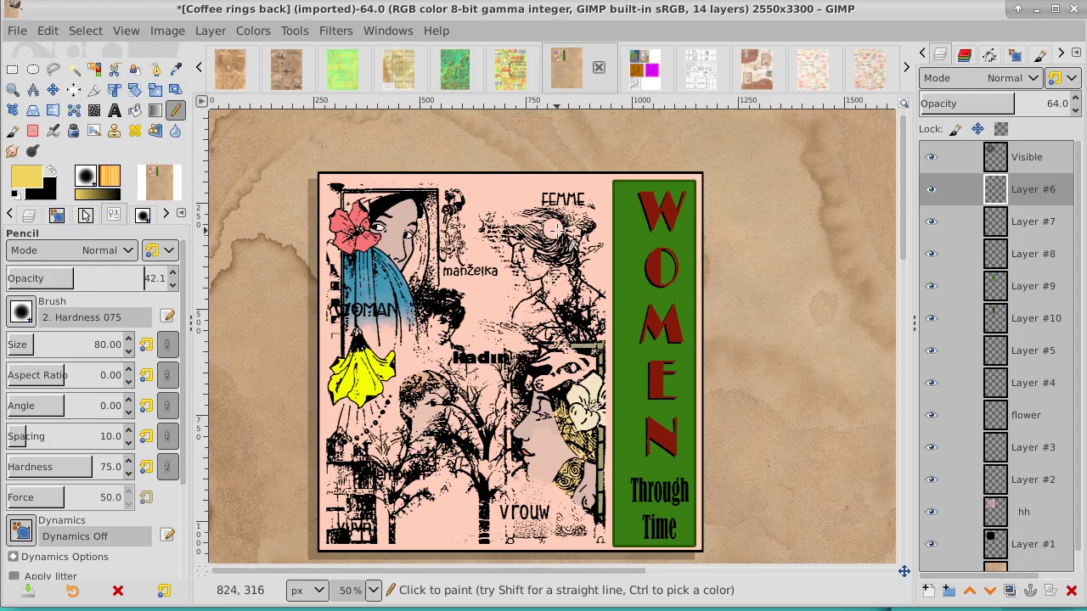
{"action": "left_click_drag", "start_coordinate": [553, 228], "coordinate": [552, 226]}
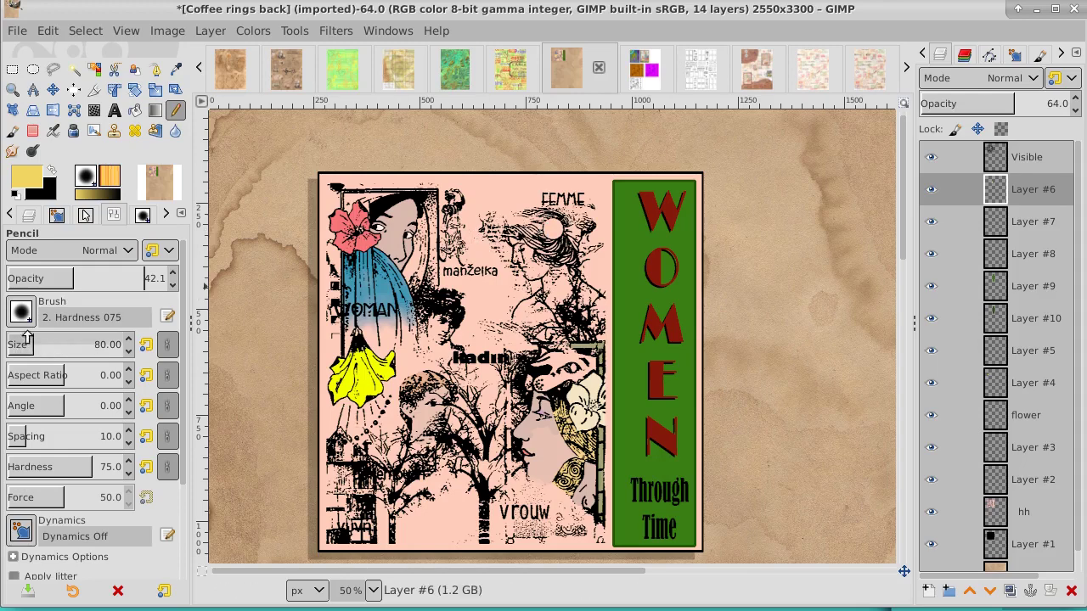
{"action": "left_click_drag", "start_coordinate": [27, 343], "coordinate": [94, 343]}
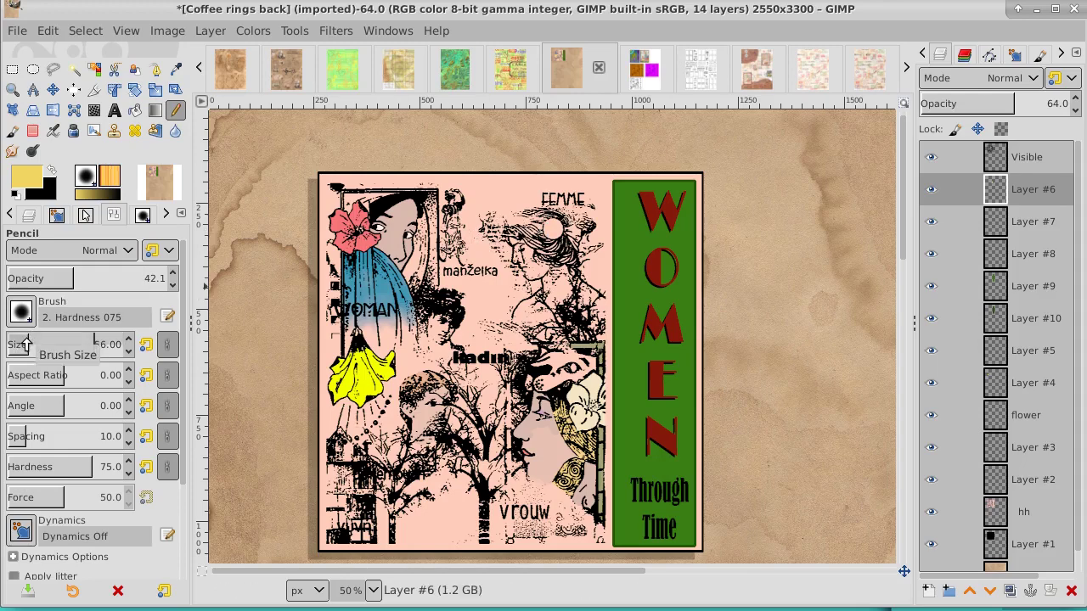
{"action": "key", "text": "ctrl+z"}
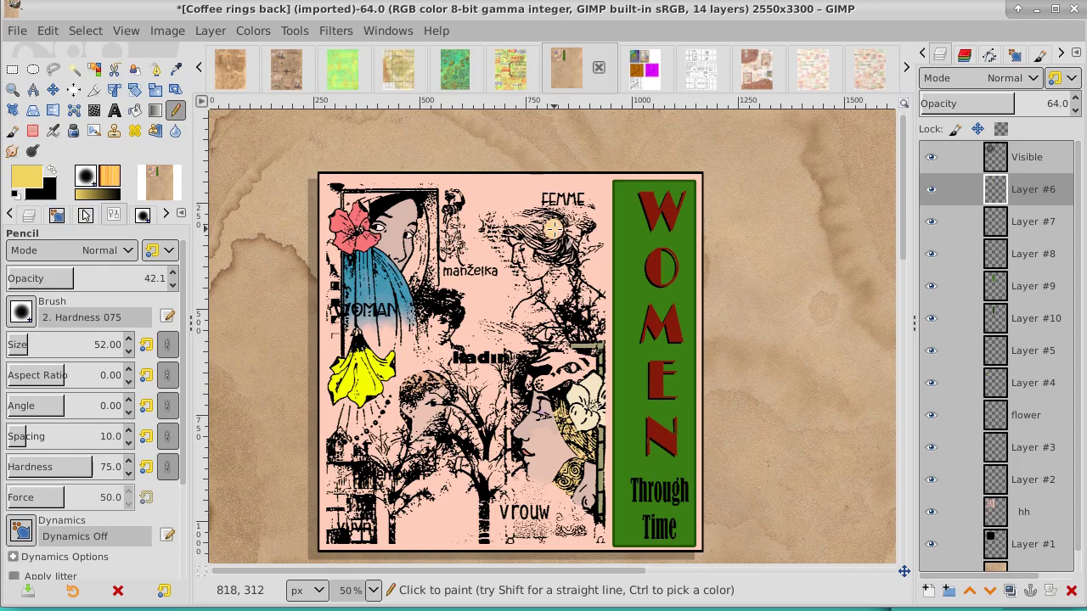
{"action": "left_click", "coordinate": [553, 228]}
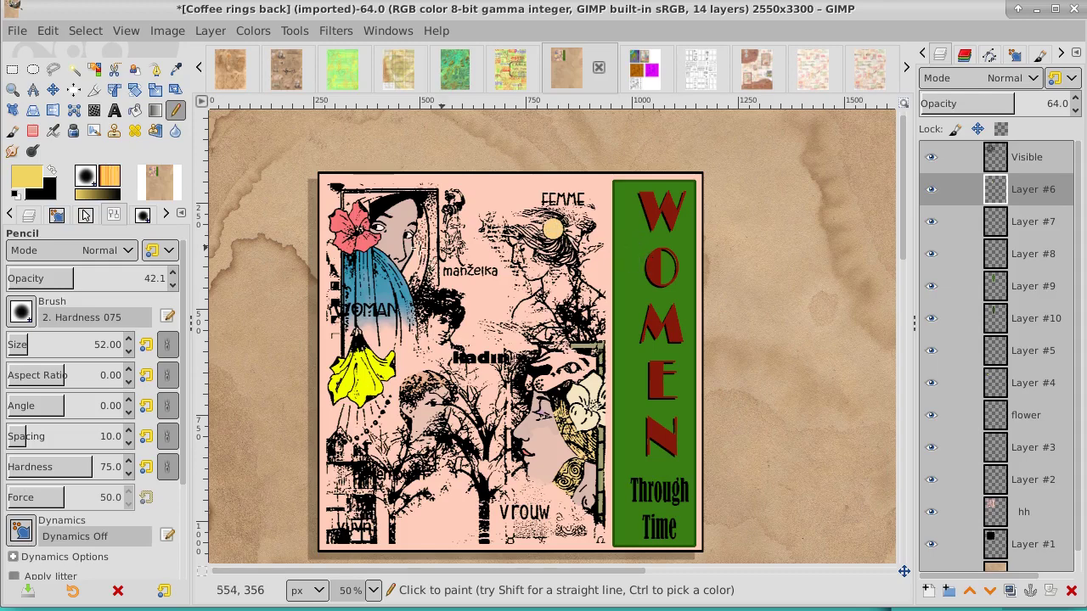
{"action": "left_click", "coordinate": [22, 313]}
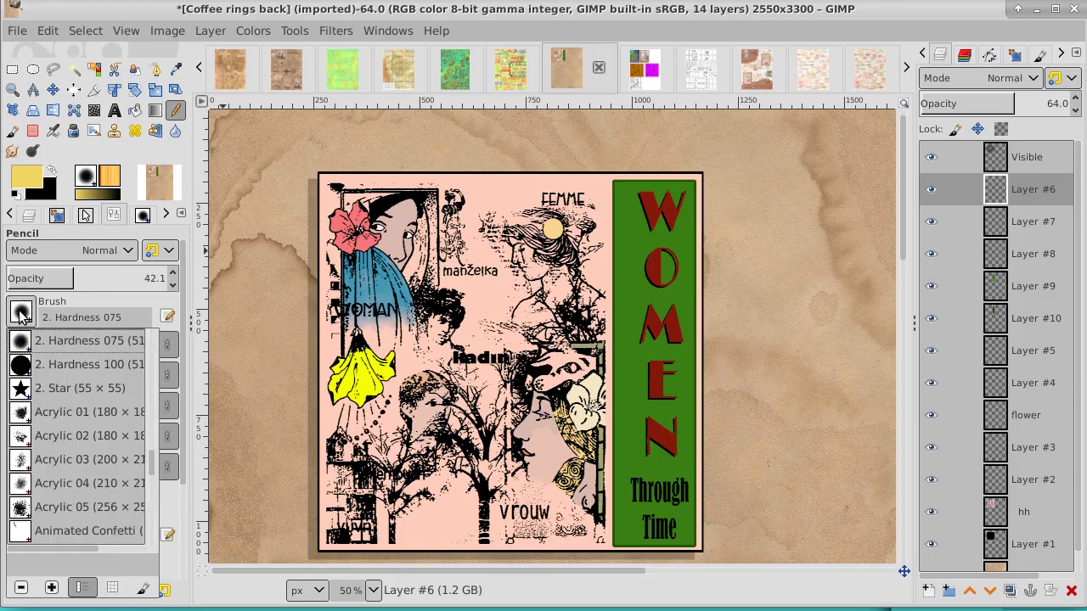
{"action": "left_click", "coordinate": [21, 389]}
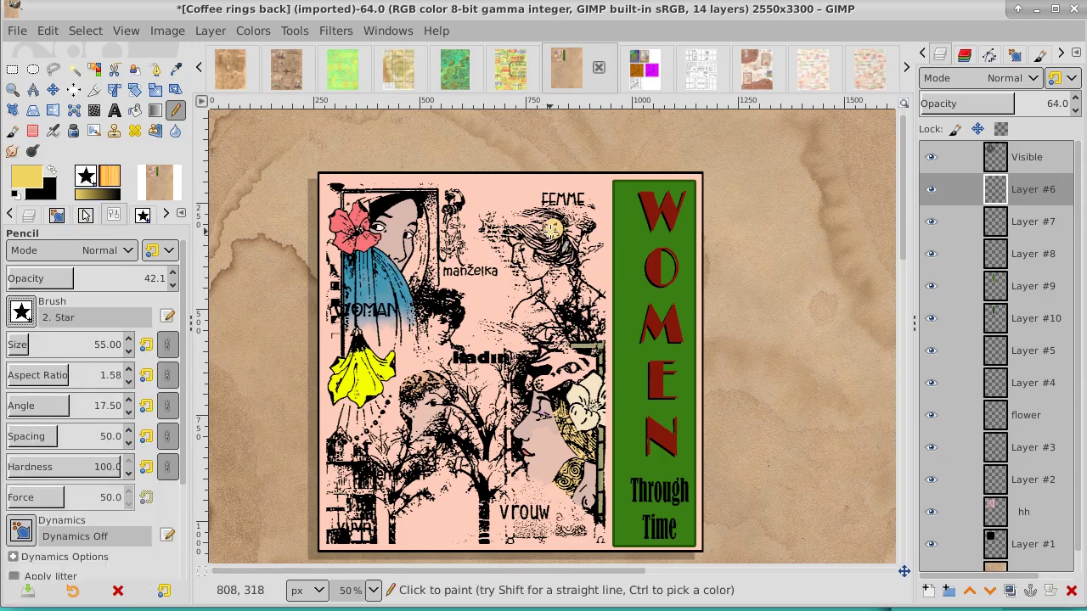
Step: Zoom in on the hair and set the foreground to darker gold c5a51d
{"action": "left_click", "coordinate": [12, 90]}
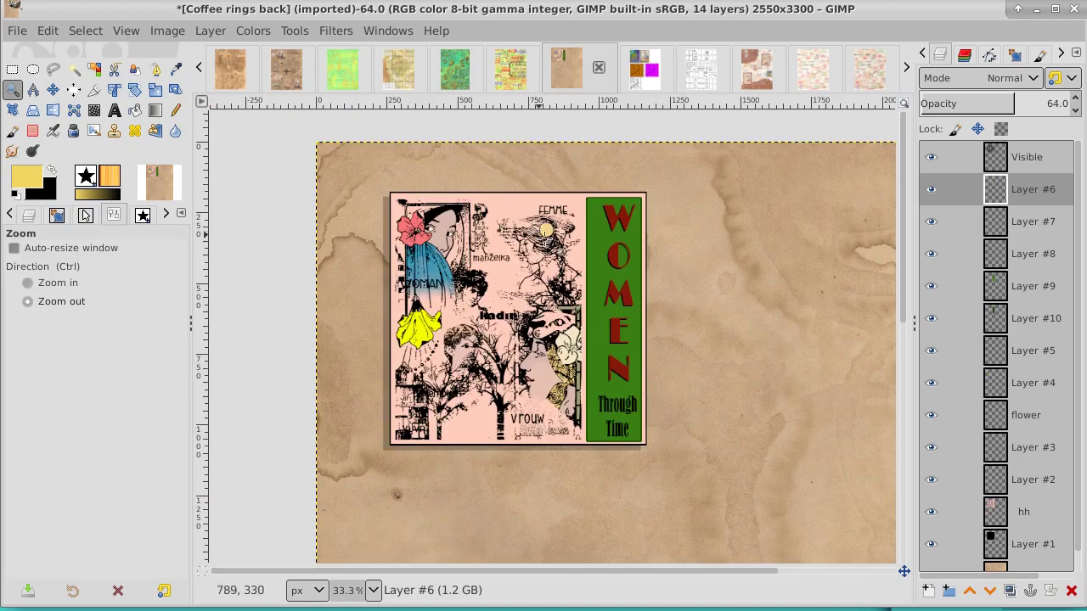
{"action": "left_click", "coordinate": [552, 244]}
{"action": "scroll", "coordinate": [552, 244], "scroll_direction": "up", "scroll_amount": 3, "text": "ctrl"}
{"action": "scroll", "coordinate": [552, 243], "scroll_direction": "up", "scroll_amount": 2, "text": "ctrl"}
{"action": "scroll", "coordinate": [552, 244], "scroll_direction": "up", "scroll_amount": 1, "text": "ctrl"}
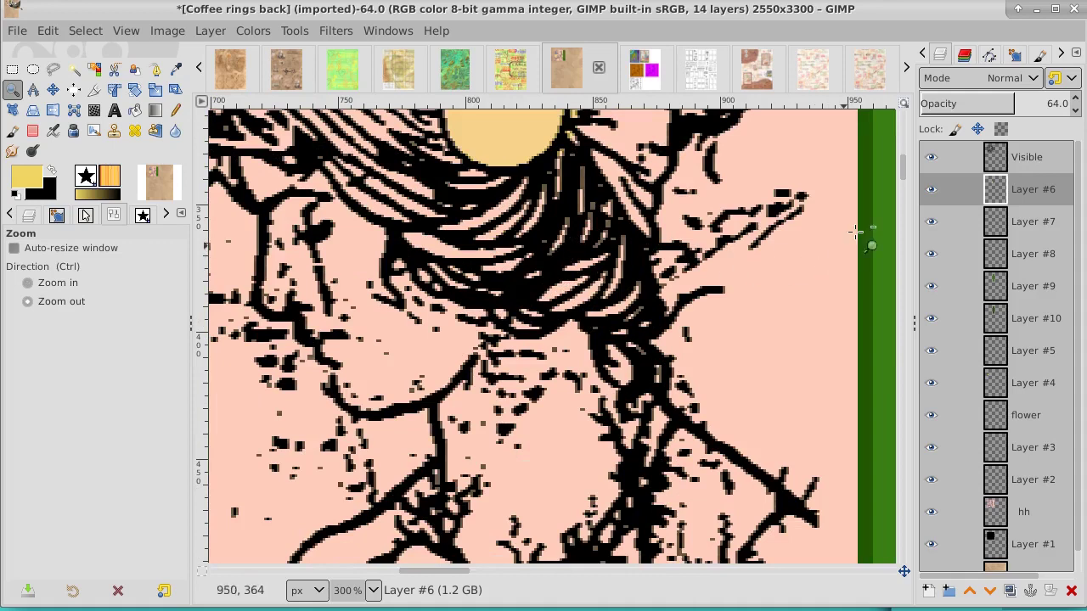
{"action": "left_click_drag", "start_coordinate": [907, 168], "coordinate": [906, 151]}
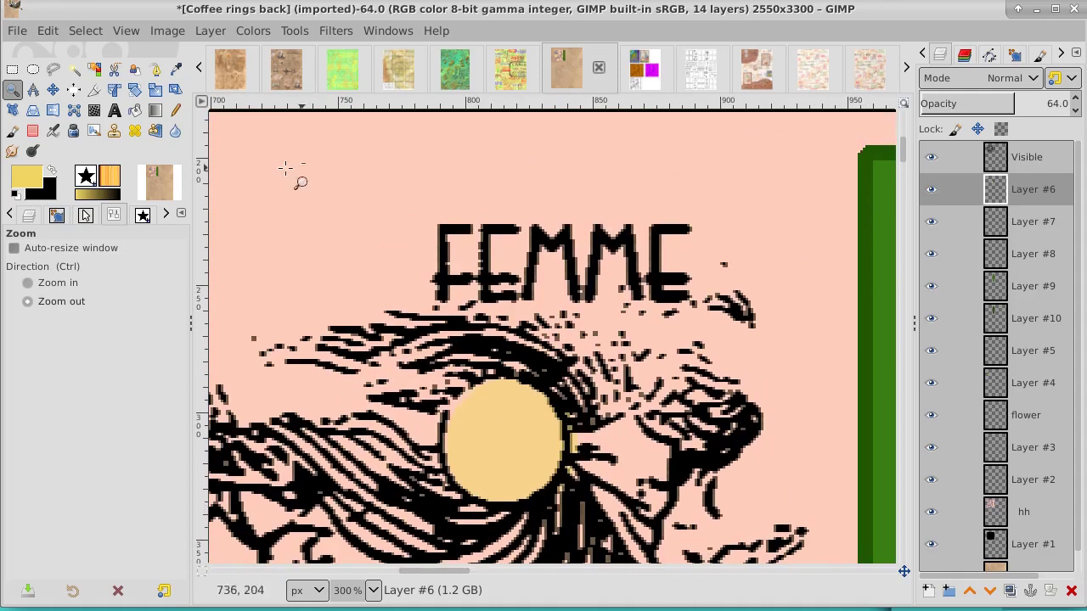
{"action": "left_click", "coordinate": [27, 174]}
{"action": "left_click", "coordinate": [123, 96]}
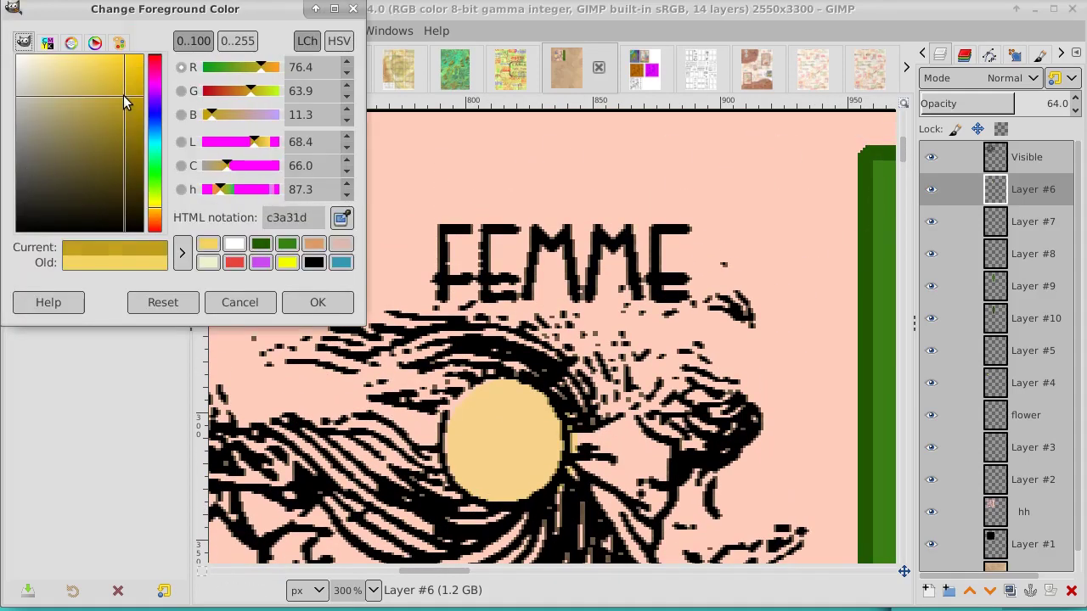
{"action": "left_click", "coordinate": [315, 304]}
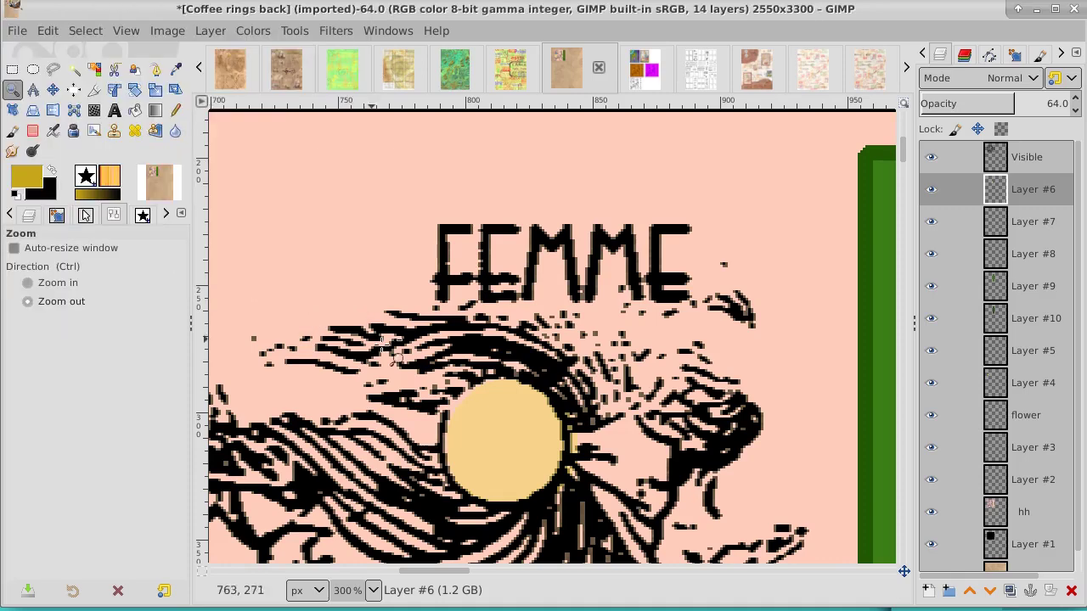
Step: Stamp one faint Paintbrush star at 28.4 opacity on the yellow disc
{"action": "left_click", "coordinate": [12, 131]}
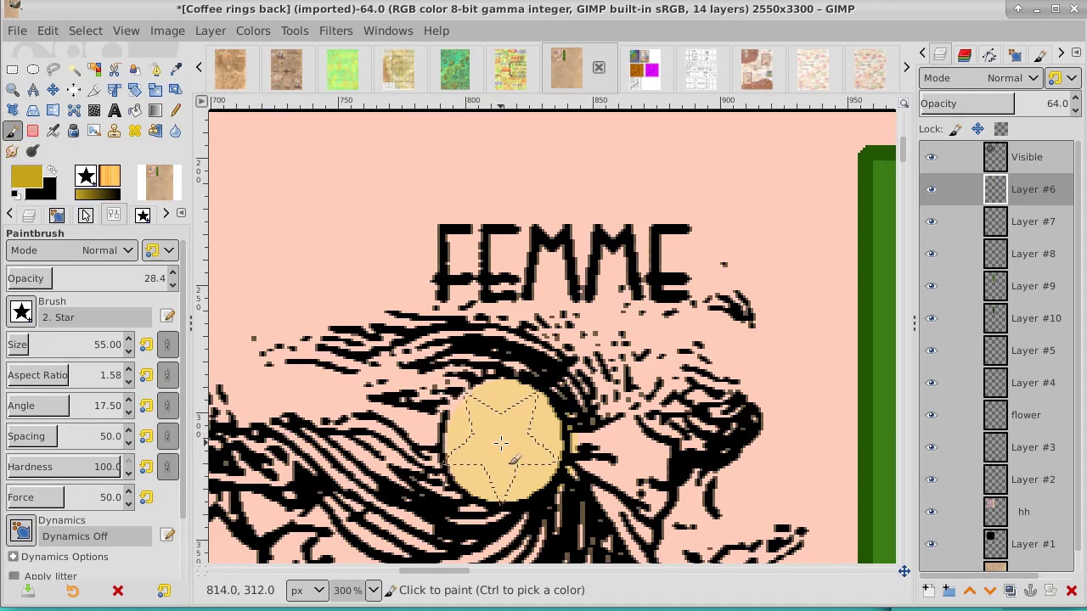
{"action": "left_click", "coordinate": [502, 443]}
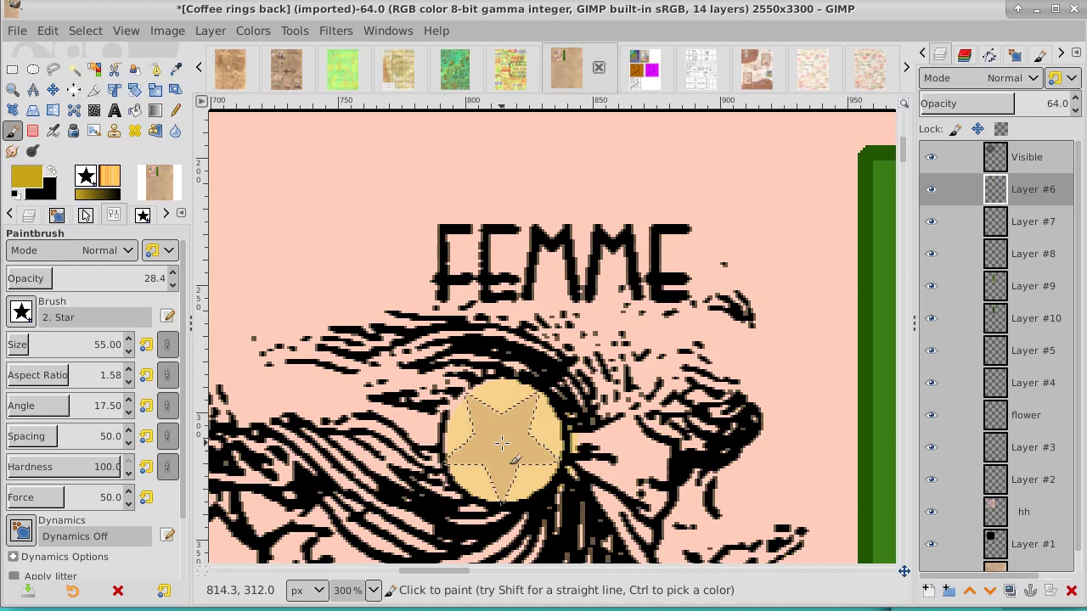
{"action": "left_click", "coordinate": [12, 89]}
{"action": "left_click", "coordinate": [315, 245], "text": "ctrl"}
{"action": "left_click", "coordinate": [315, 245], "text": "ctrl"}
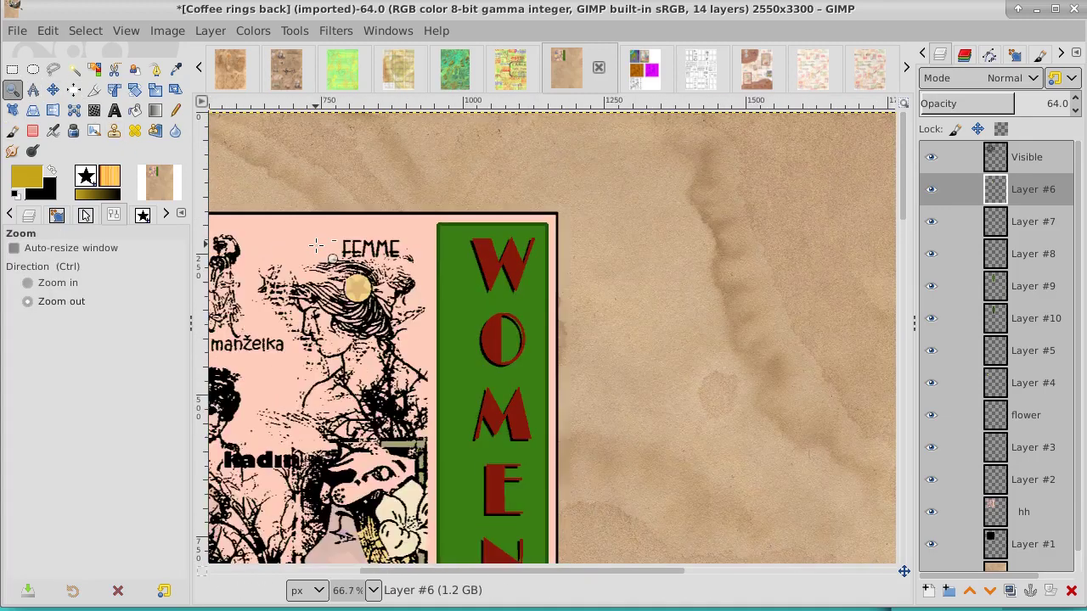
{"action": "left_click", "coordinate": [315, 246], "text": "ctrl"}
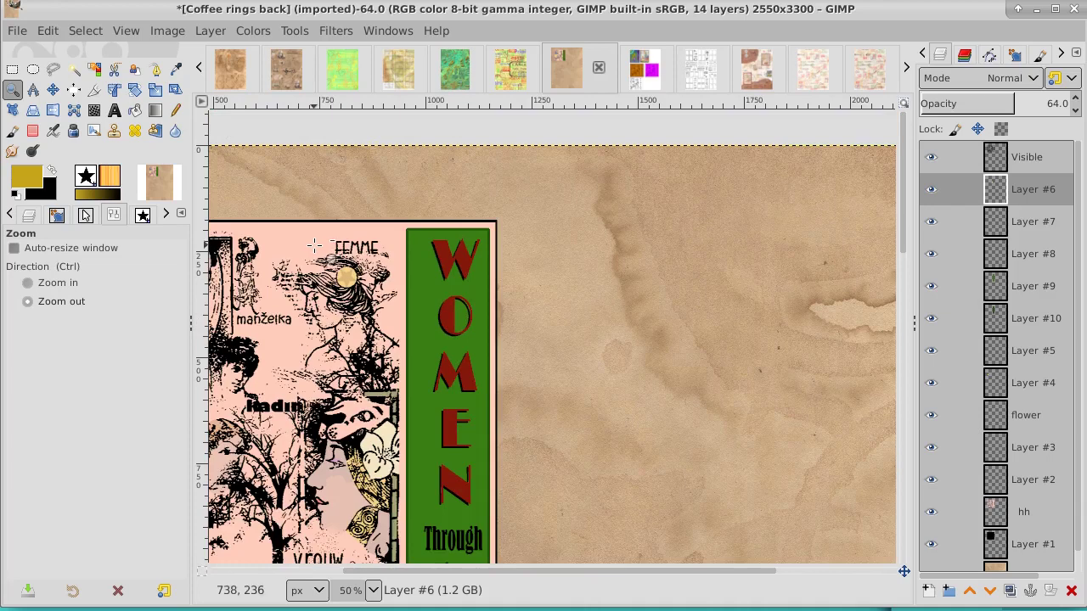
{"action": "left_click_drag", "start_coordinate": [315, 246], "coordinate": [502, 175]}
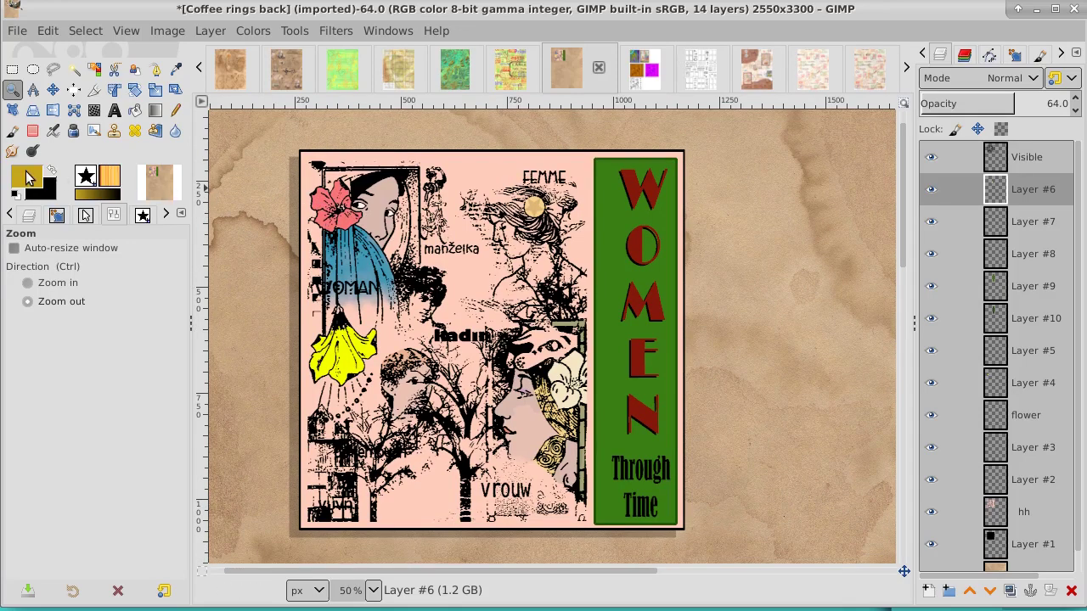
Step: Select the 2. Hardness 100 brush and a size-15 Pencil, zoomed in on the star
{"action": "left_click", "coordinate": [84, 175]}
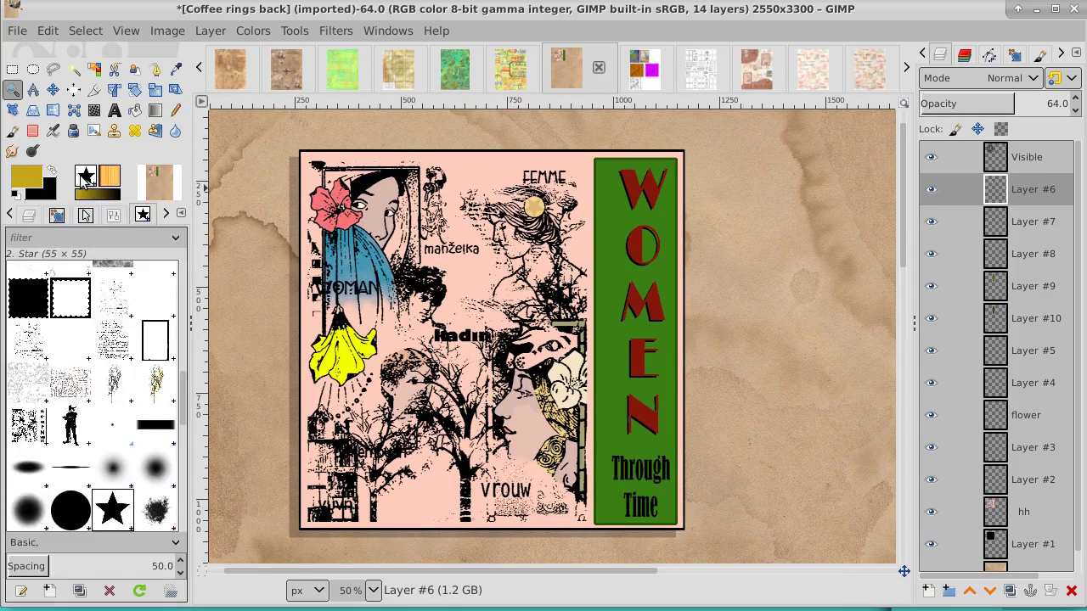
{"action": "left_click", "coordinate": [73, 508]}
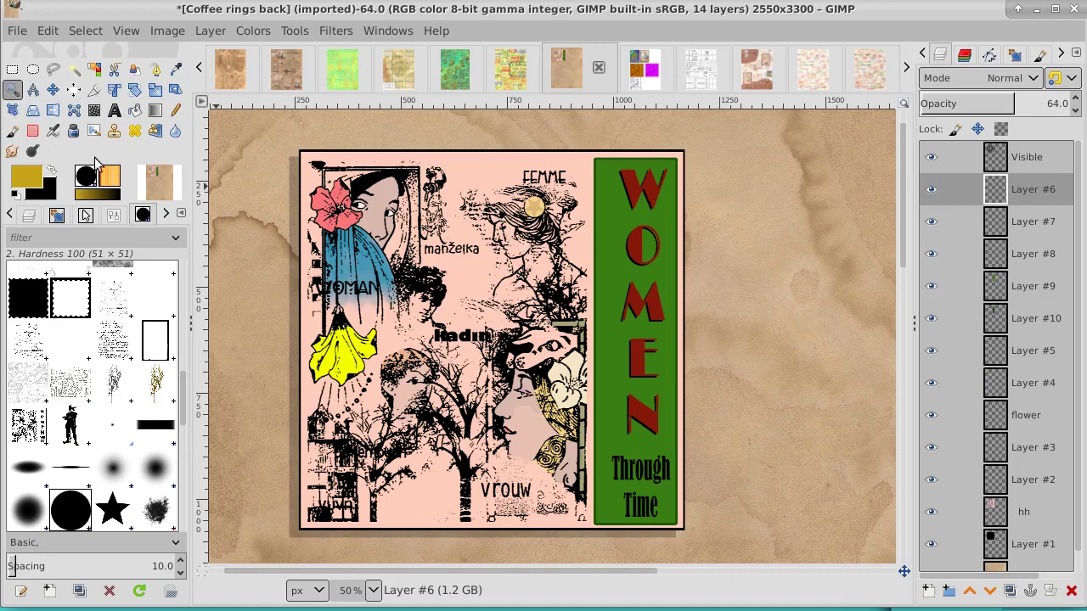
{"action": "left_click", "coordinate": [551, 245]}
{"action": "left_click", "coordinate": [553, 221]}
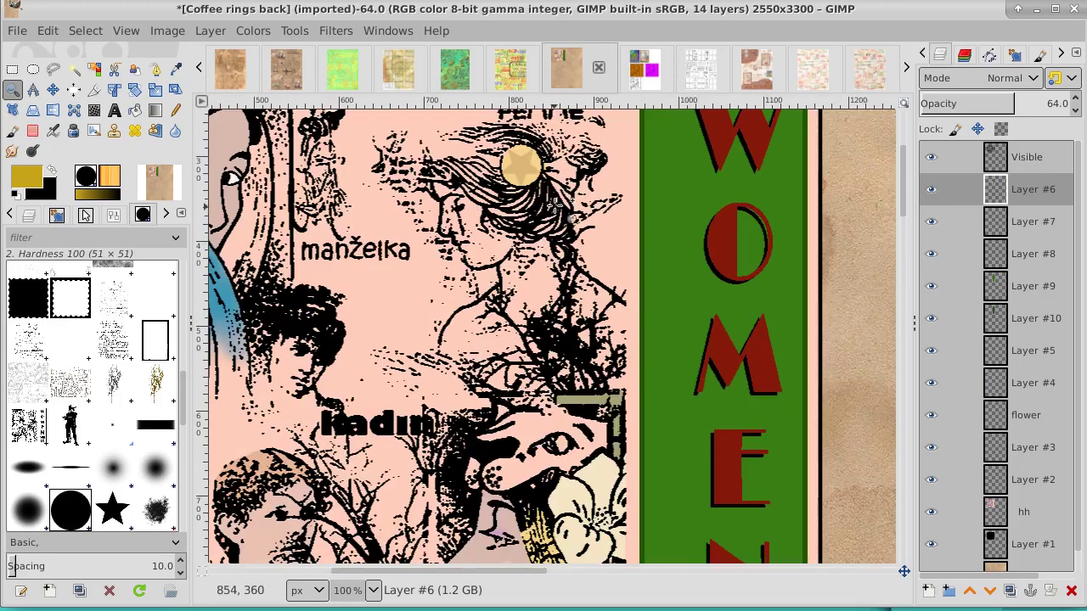
{"action": "left_click", "coordinate": [553, 191]}
{"action": "left_click", "coordinate": [554, 162]}
{"action": "left_click", "coordinate": [556, 156]}
{"action": "left_click", "coordinate": [557, 155]}
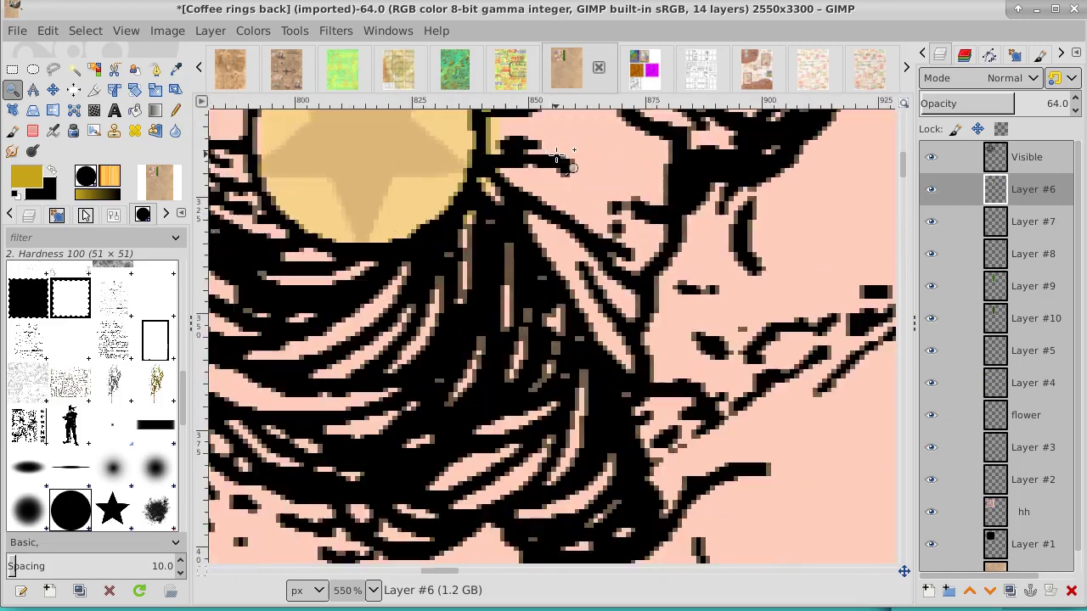
{"action": "left_click_drag", "start_coordinate": [449, 175], "coordinate": [526, 378]}
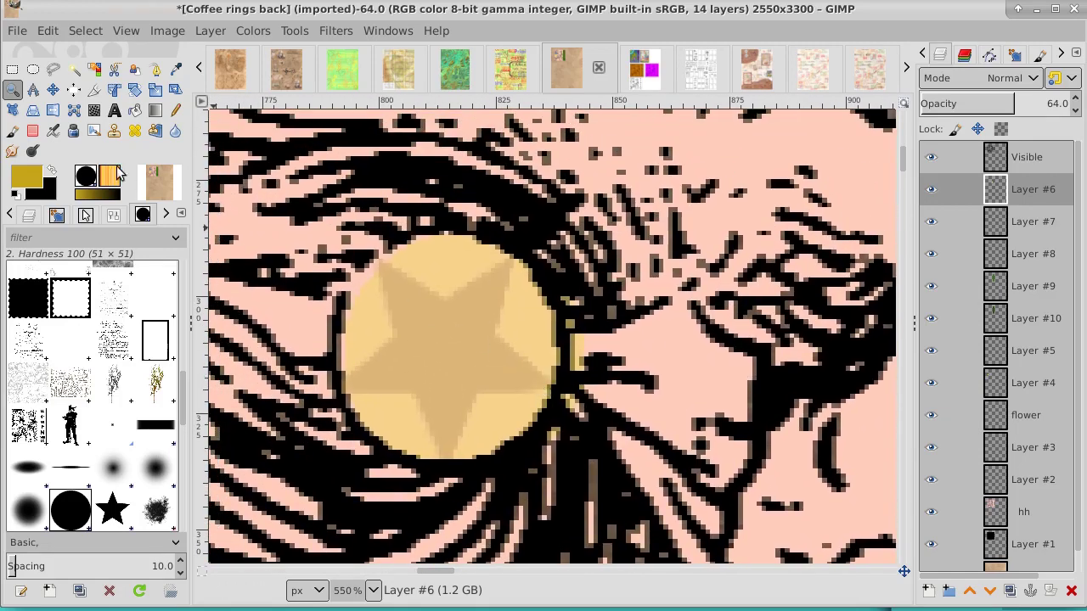
{"action": "left_click", "coordinate": [171, 112]}
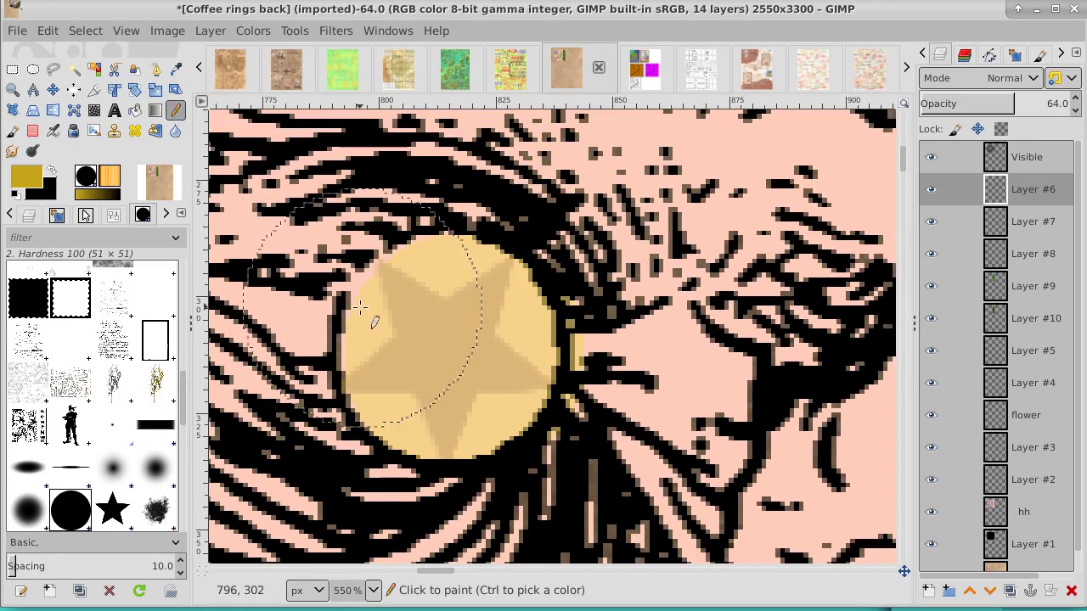
{"action": "key", "text": "bracketleft"}
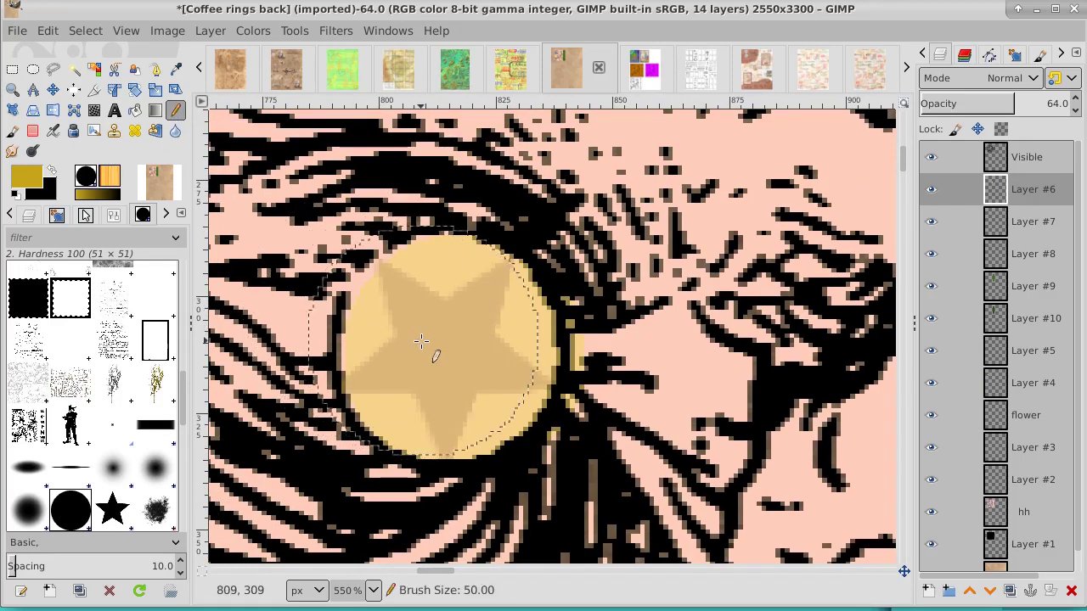
{"action": "key", "text": "bracketleft"}
{"action": "key", "text": "bracketleft"}
{"action": "key", "text": "bracketleft"}
{"action": "key", "text": "bracketleft"}
{"action": "key", "text": "bracketleft"}
{"action": "key", "text": "bracketleft"}
{"action": "key", "text": "bracketleft"}
{"action": "key", "text": "bracketleft"}
{"action": "key", "text": "bracketleft"}
{"action": "key", "text": "bracketleft"}
{"action": "key", "text": "bracketleft"}
{"action": "key", "text": "bracketleft"}
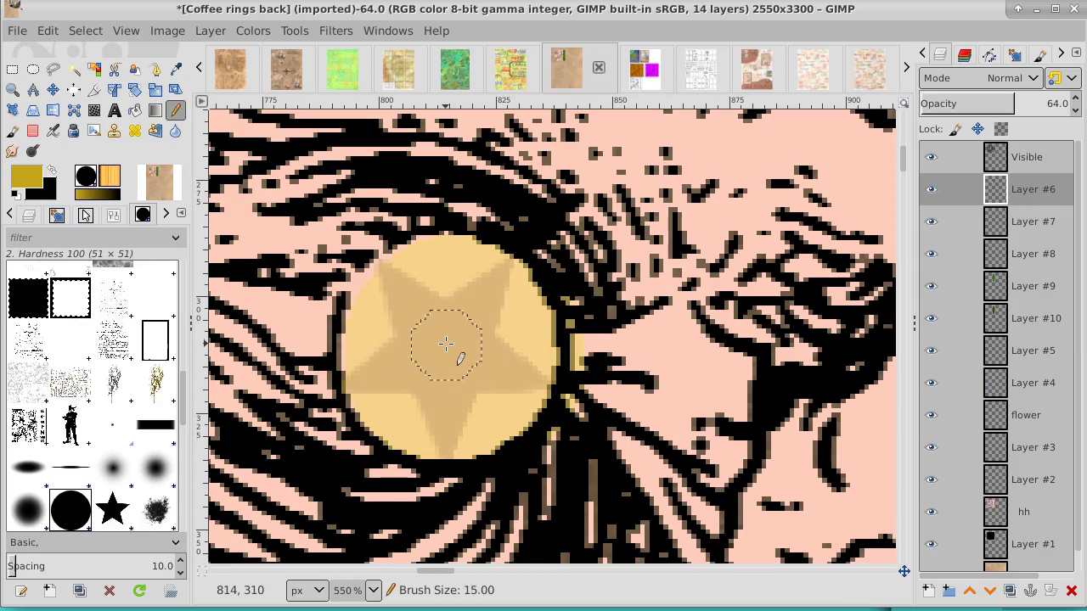
Step: Fill the star's centre with light yellow f0d562 using the Pencil, touching it up once more
{"action": "left_click", "coordinate": [34, 182]}
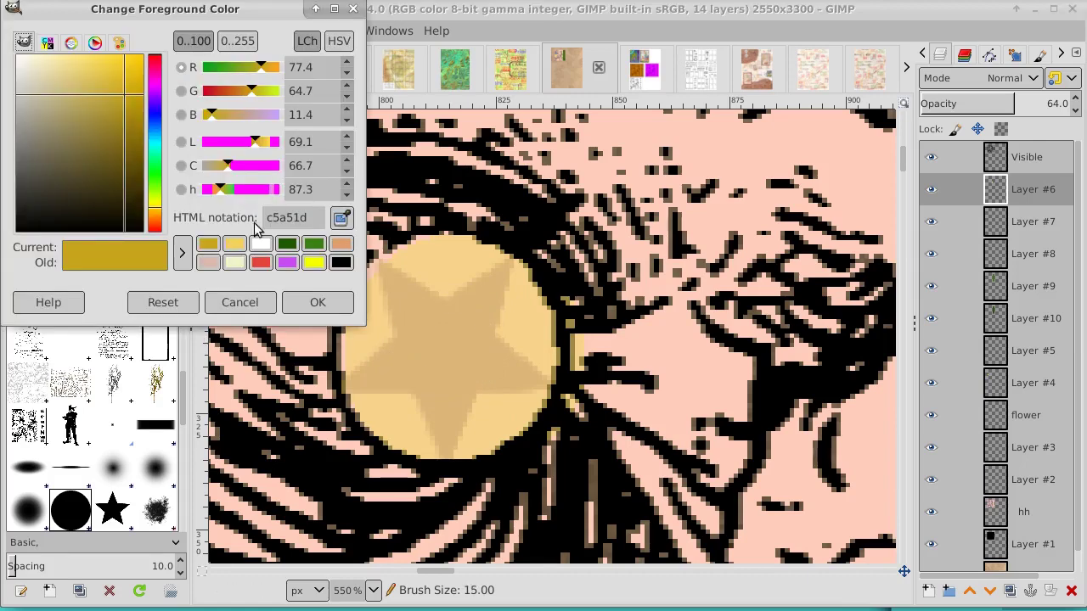
{"action": "left_click", "coordinate": [235, 243]}
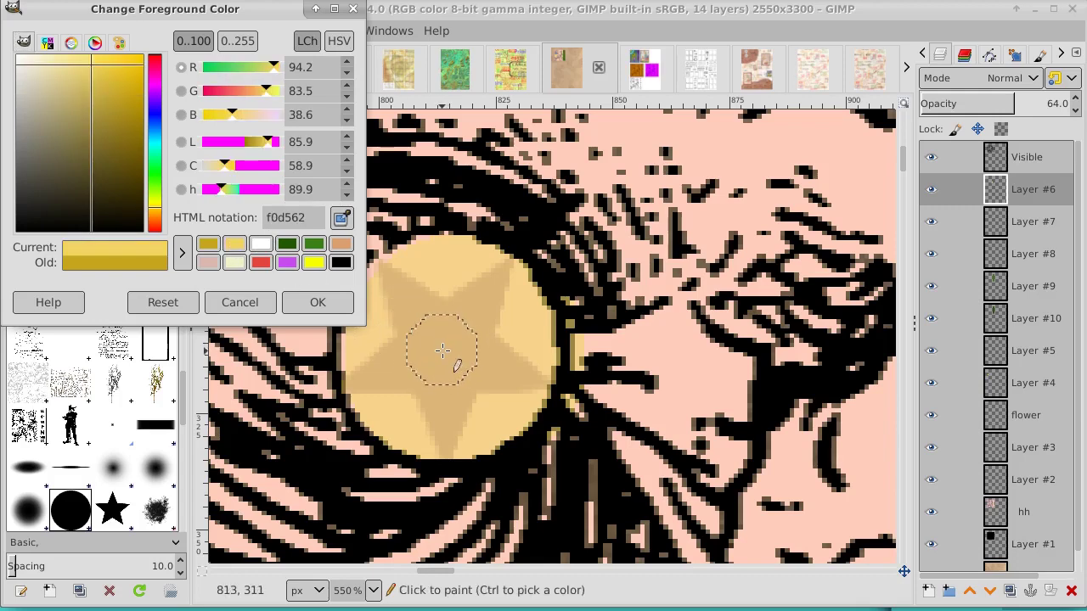
{"action": "left_click", "coordinate": [442, 350]}
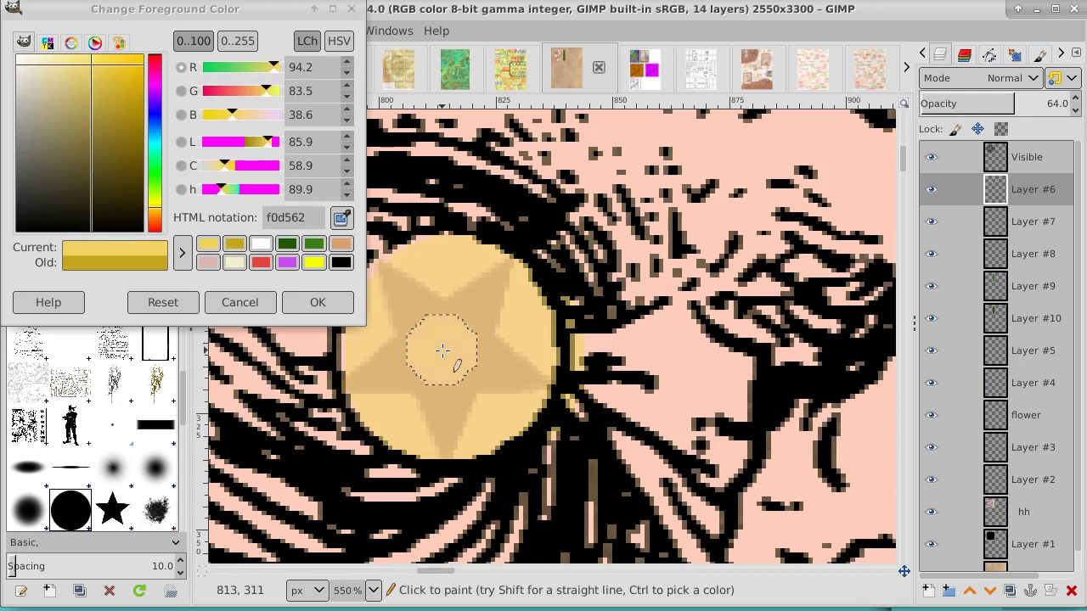
{"action": "left_click", "coordinate": [315, 302]}
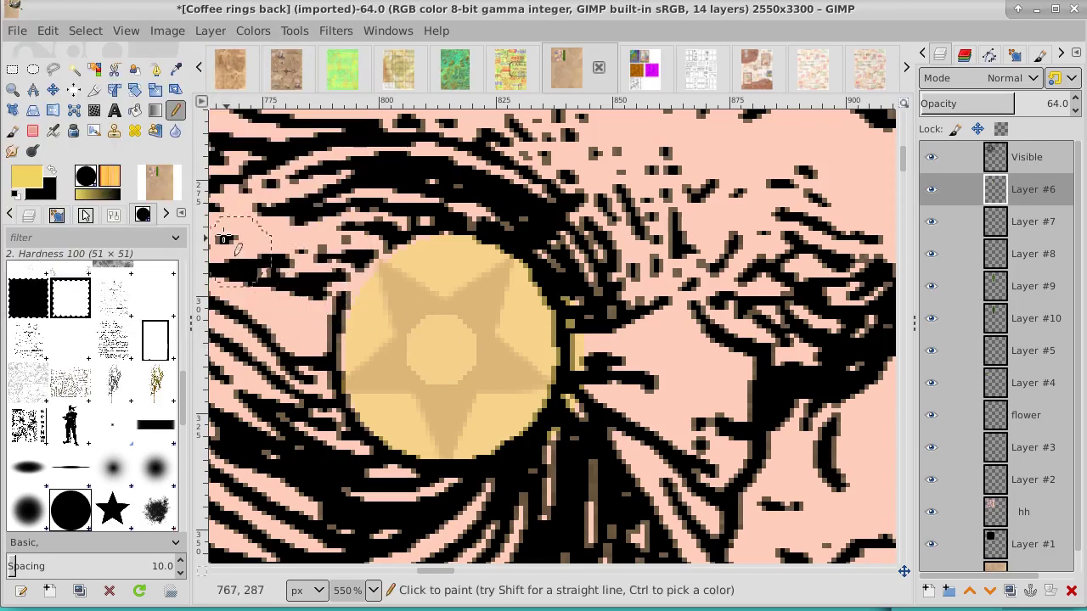
{"action": "left_click", "coordinate": [12, 89]}
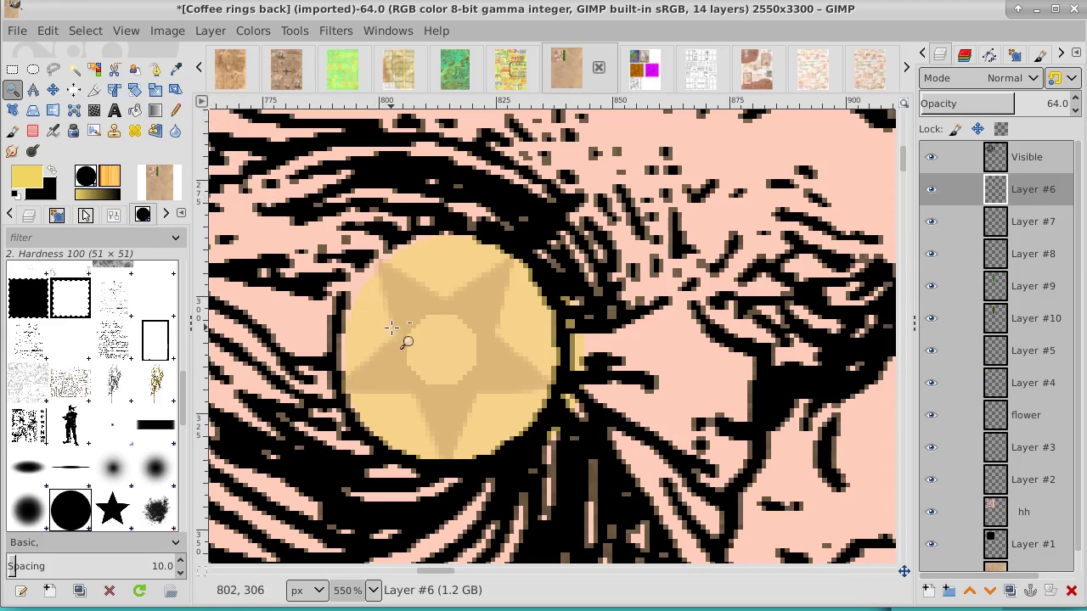
{"action": "left_click", "coordinate": [176, 110]}
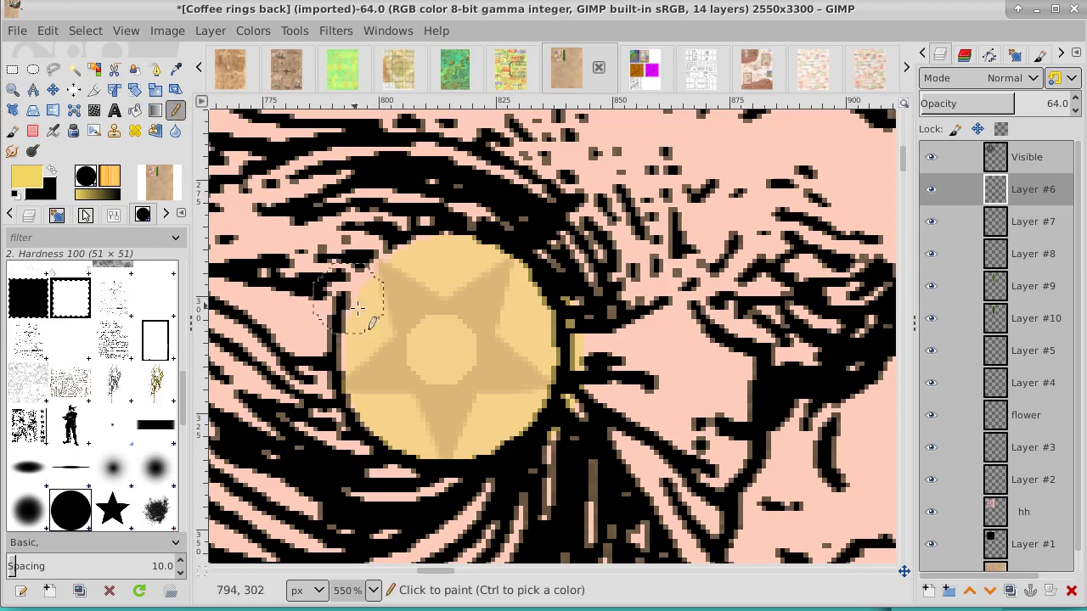
{"action": "left_click", "coordinate": [443, 346]}
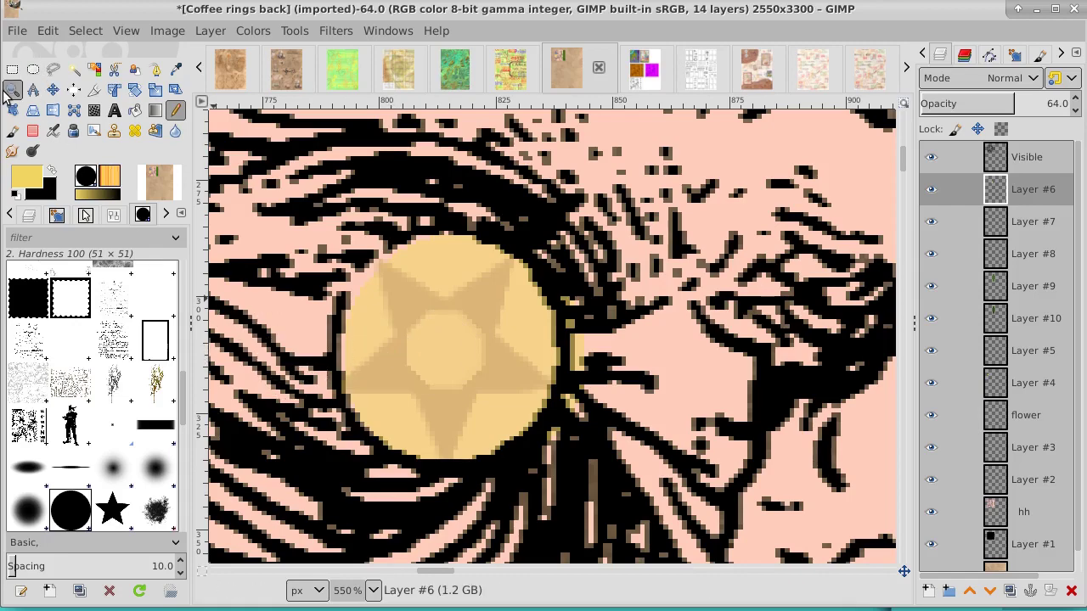
{"action": "left_click", "coordinate": [11, 90]}
{"action": "left_click", "coordinate": [297, 255], "text": "ctrl"}
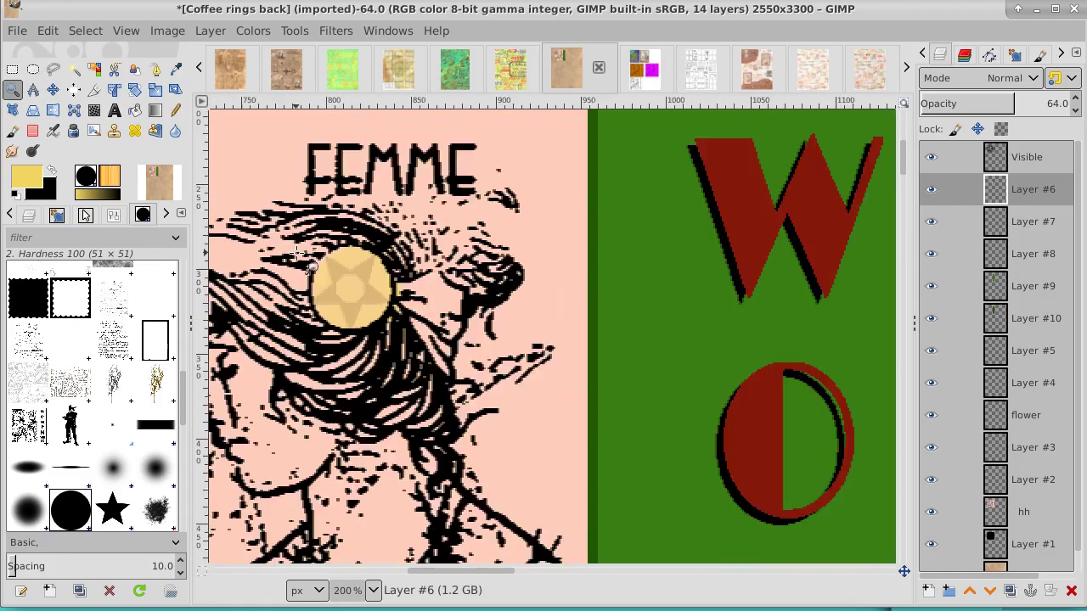
Step: Zoom out to 50% to show the whole poster and select Layer #2
{"action": "left_click", "coordinate": [312, 267], "text": "ctrl"}
{"action": "left_click", "coordinate": [312, 267], "text": "ctrl"}
{"action": "left_click", "coordinate": [317, 266], "text": "ctrl"}
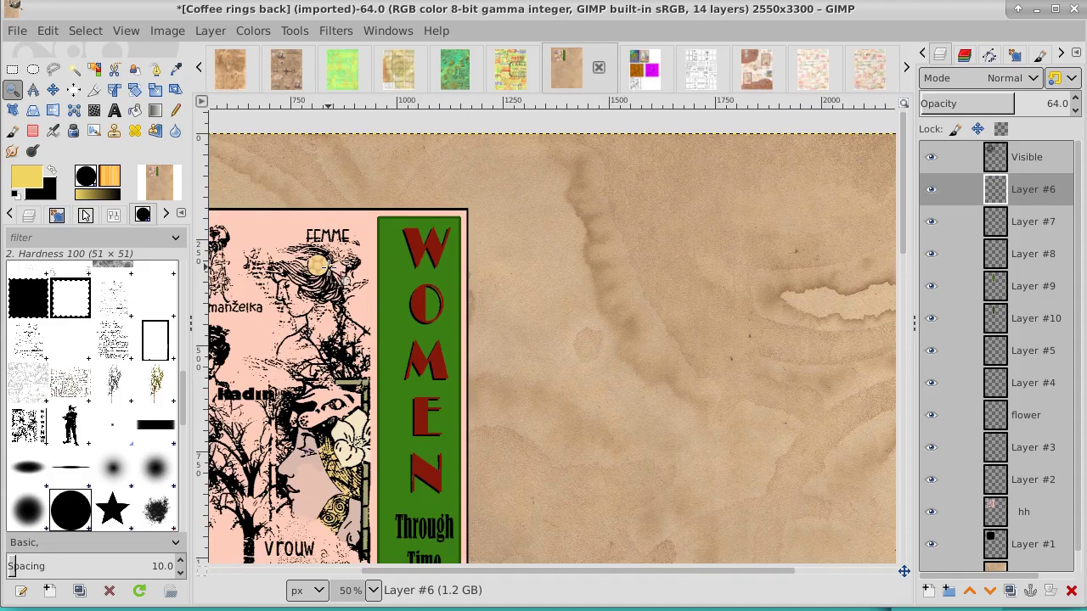
{"action": "left_click_drag", "start_coordinate": [317, 266], "coordinate": [599, 177]}
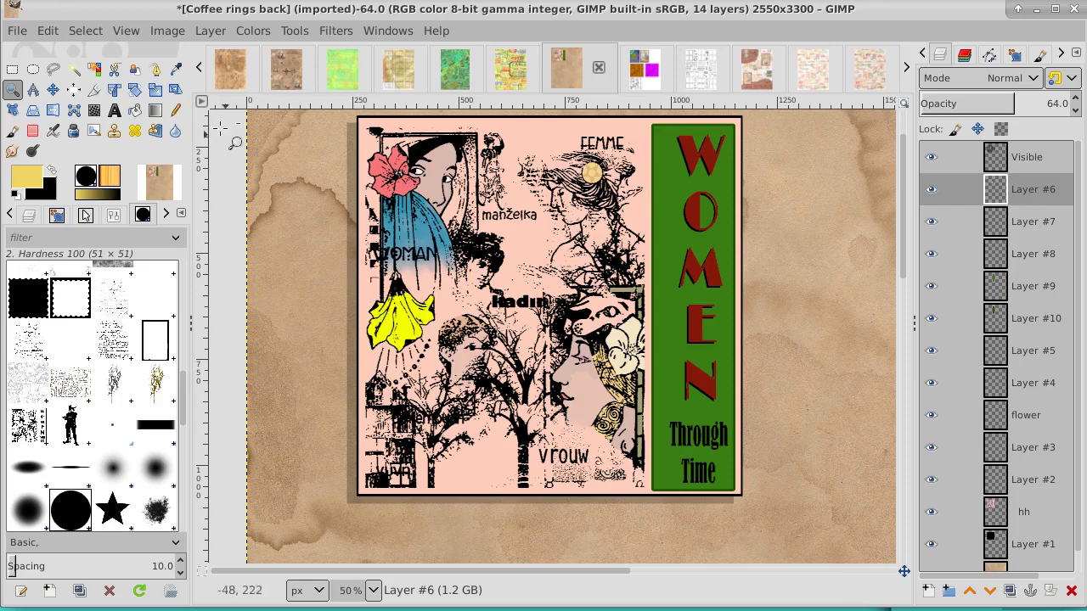
{"action": "left_click", "coordinate": [1050, 480]}
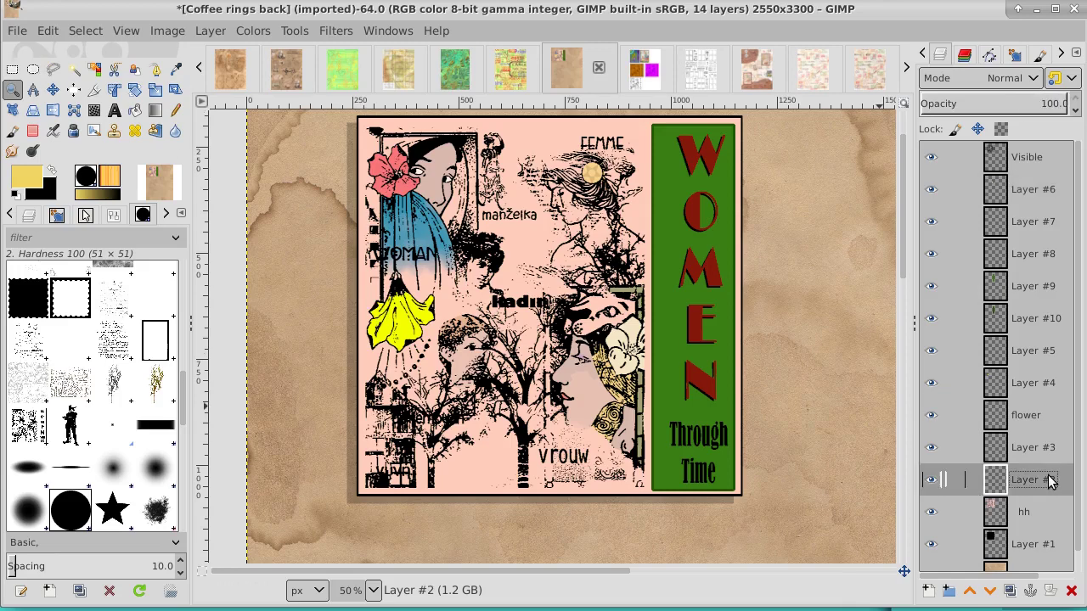
Step: Create a new layer above Layer #2 and fit a rectangle selection to the pink panel
{"action": "left_click", "coordinate": [928, 592]}
{"action": "left_click", "coordinate": [1079, 598]}
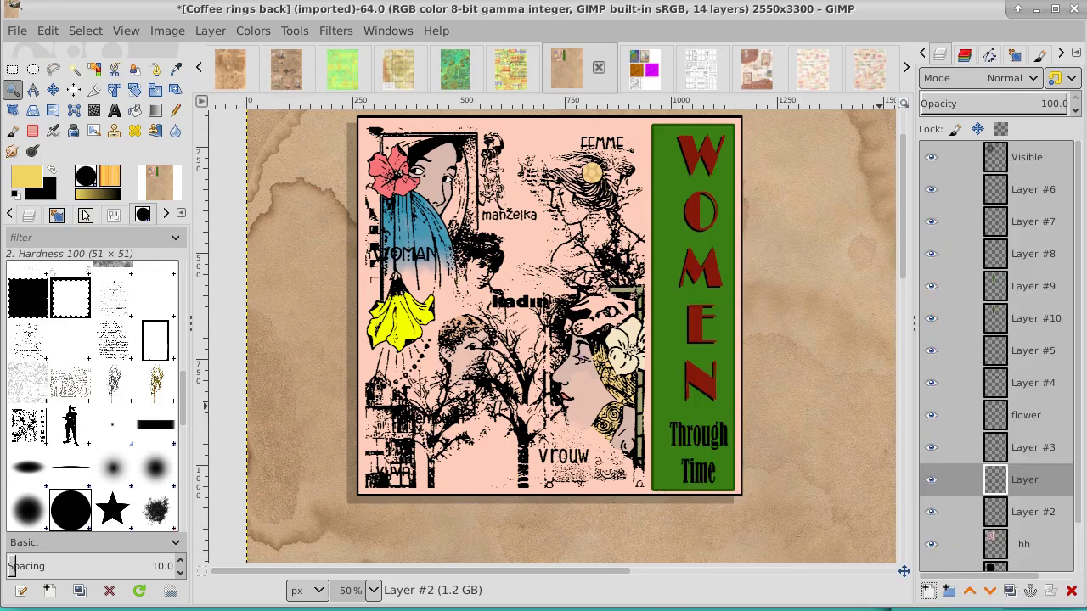
{"action": "left_click", "coordinate": [12, 69]}
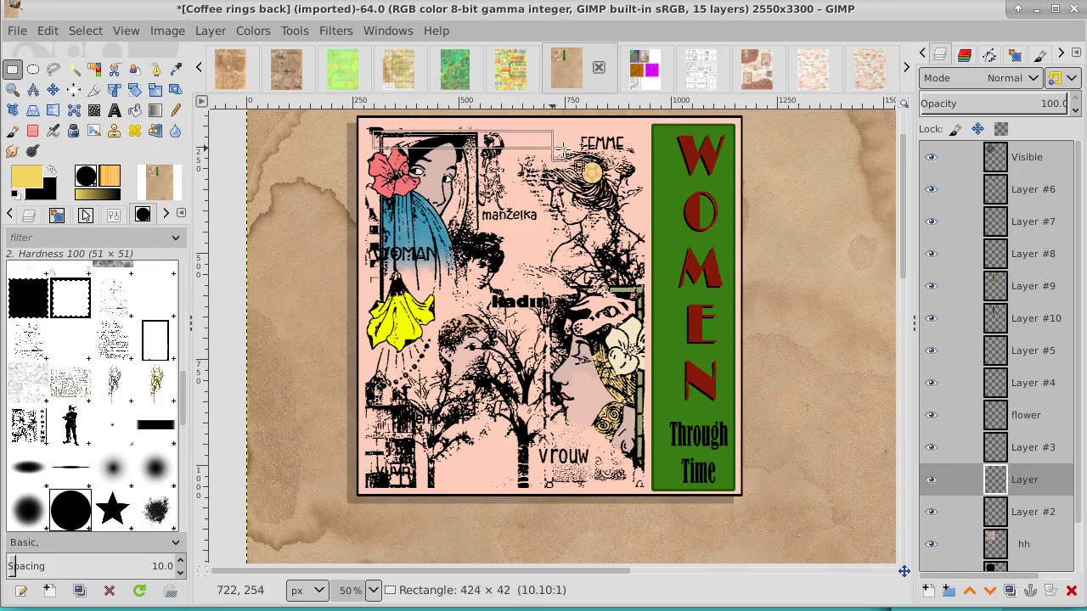
{"action": "mouse_move", "coordinate": [374, 130]}
{"action": "left_mouse_down"}
{"action": "mouse_move", "coordinate": [595, 156]}
{"action": "mouse_move", "coordinate": [652, 447]}
{"action": "mouse_move", "coordinate": [646, 491]}
{"action": "left_mouse_up"}
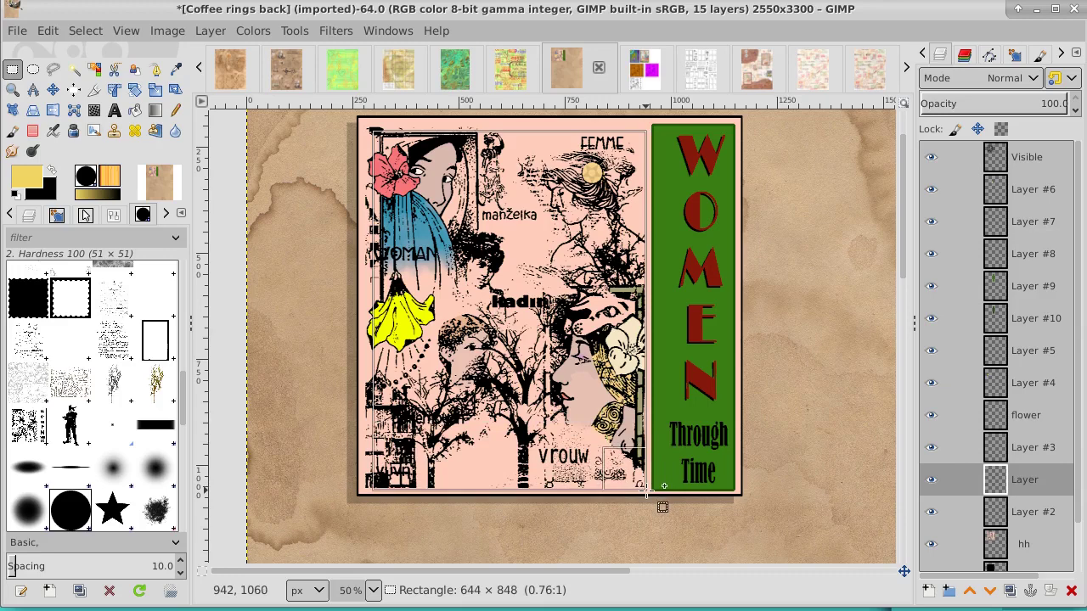
{"action": "left_click_drag", "start_coordinate": [647, 490], "coordinate": [646, 491]}
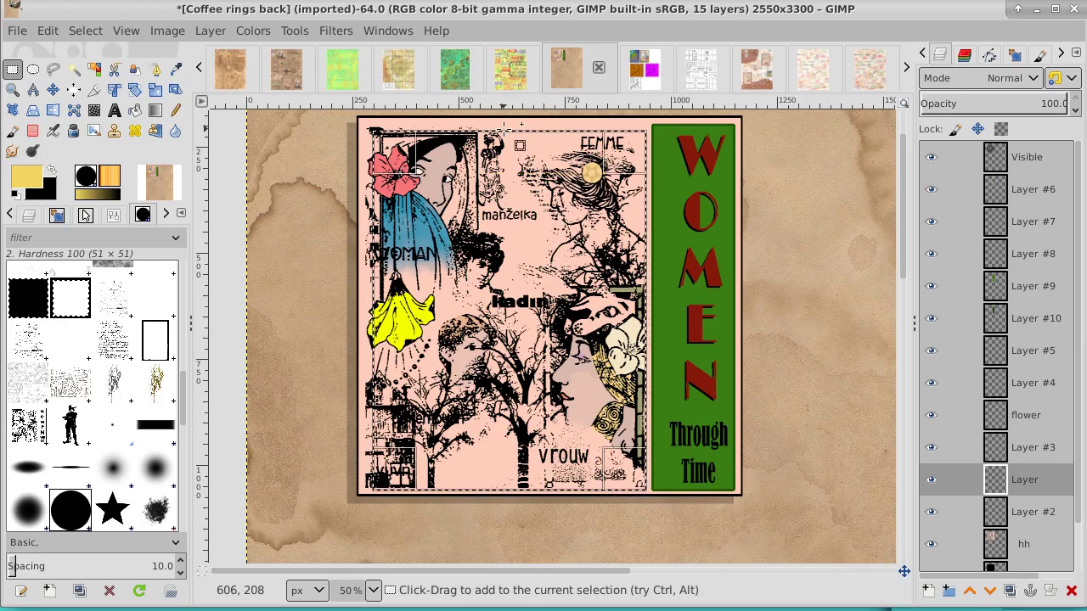
{"action": "left_click_drag", "start_coordinate": [508, 133], "coordinate": [504, 131]}
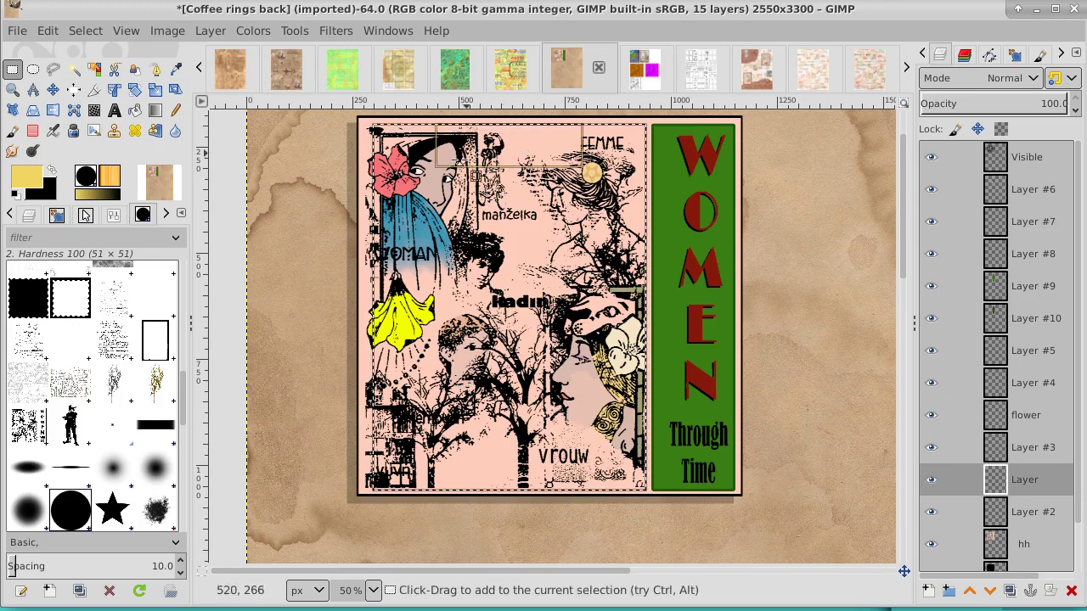
{"action": "left_click_drag", "start_coordinate": [373, 255], "coordinate": [374, 287]}
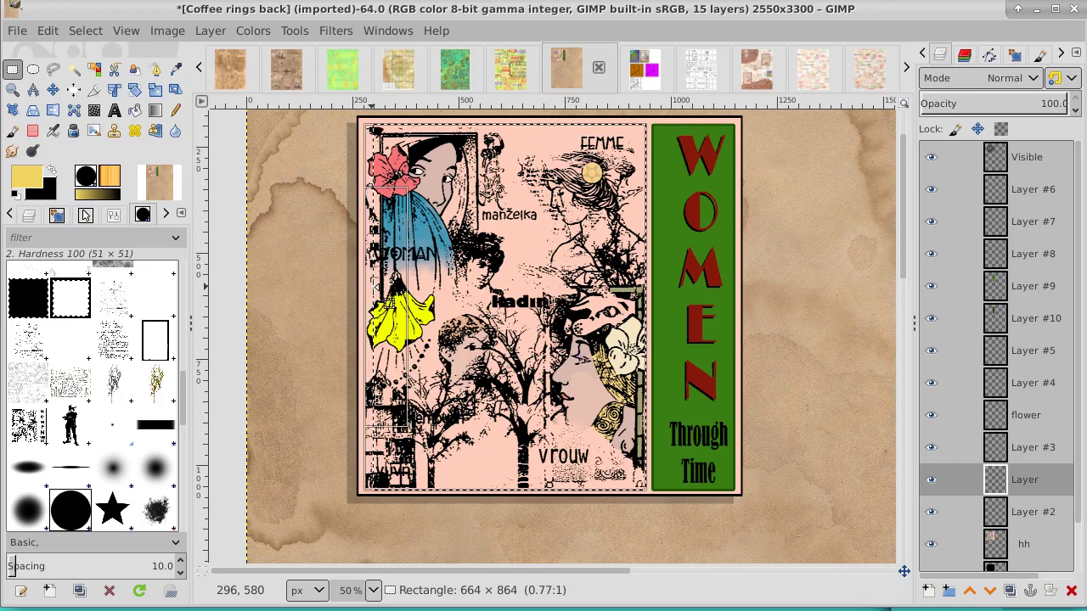
{"action": "left_click_drag", "start_coordinate": [376, 288], "coordinate": [376, 288]}
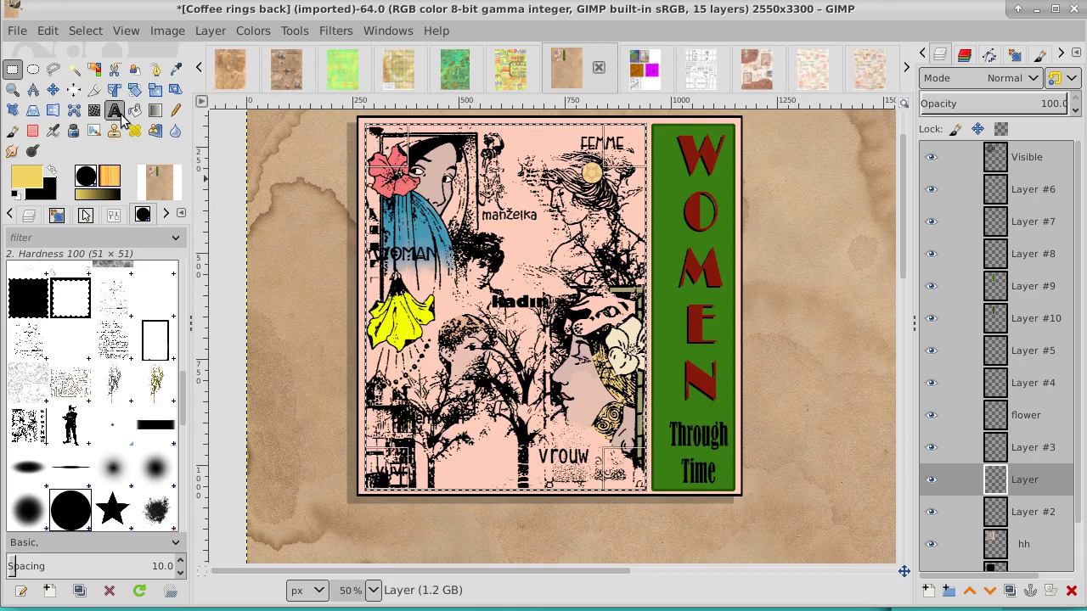
Step: Bucket-fill the selection on the new layer with dark green 3a8014
{"action": "left_click", "coordinate": [29, 181]}
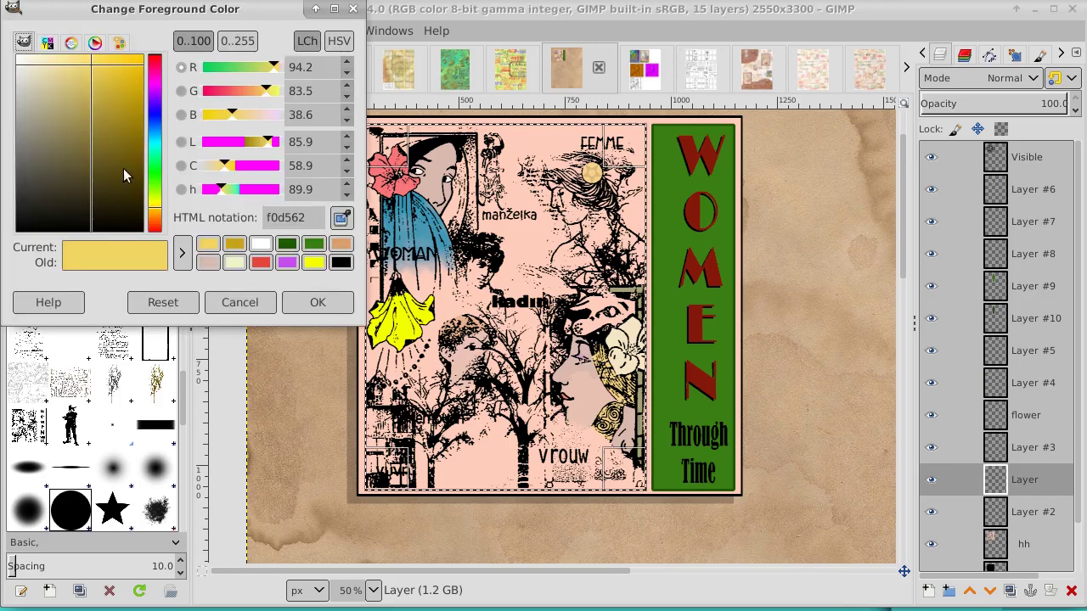
{"action": "left_click_drag", "start_coordinate": [149, 176], "coordinate": [153, 180]}
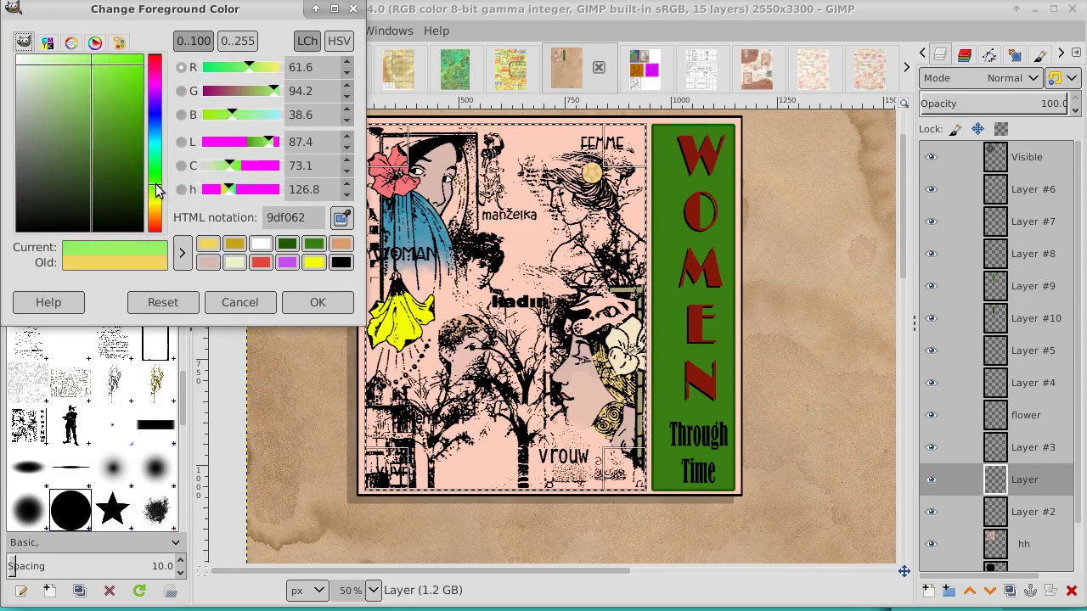
{"action": "left_click", "coordinate": [133, 146]}
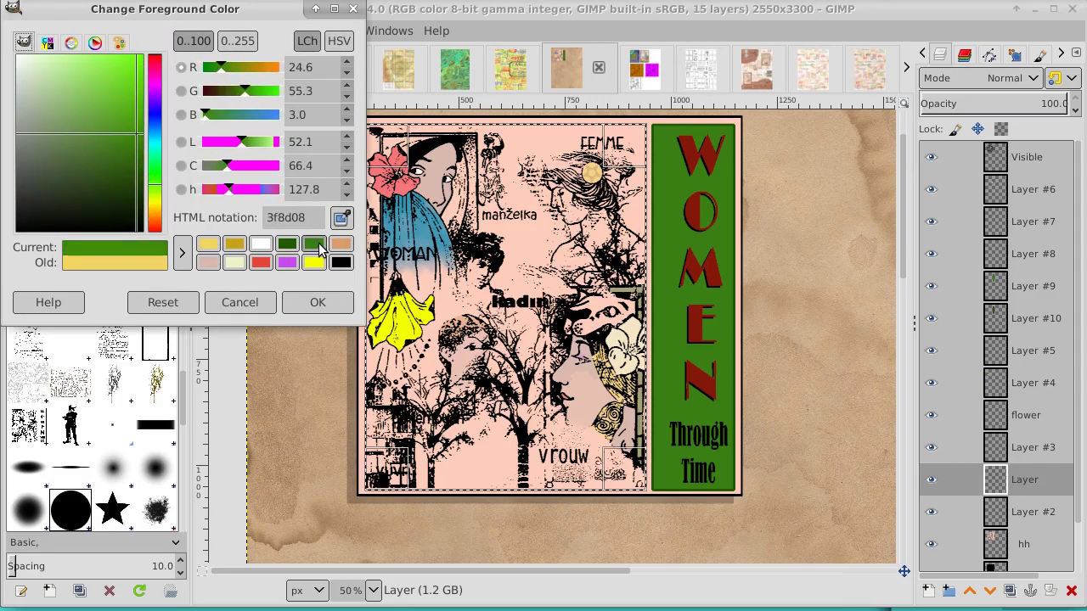
{"action": "left_click", "coordinate": [314, 247]}
{"action": "left_click", "coordinate": [316, 302]}
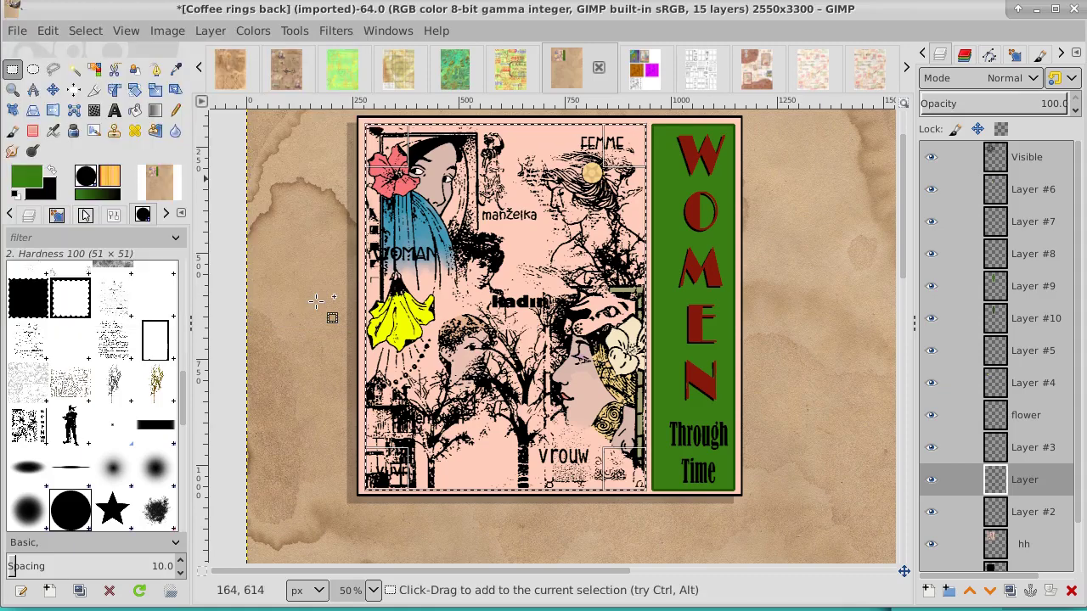
{"action": "left_click", "coordinate": [135, 110]}
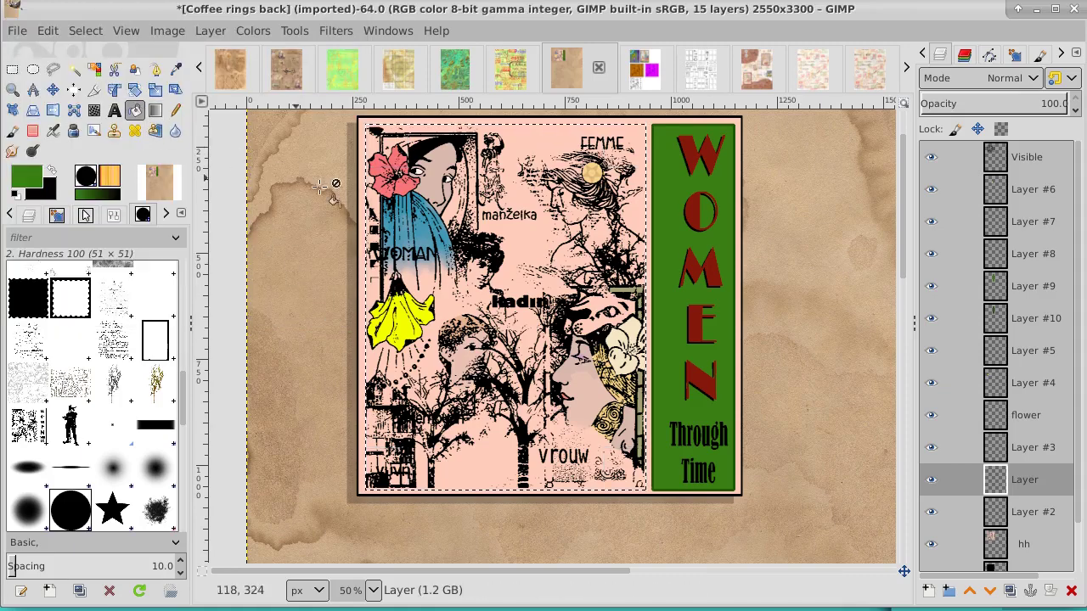
{"action": "left_click", "coordinate": [507, 246]}
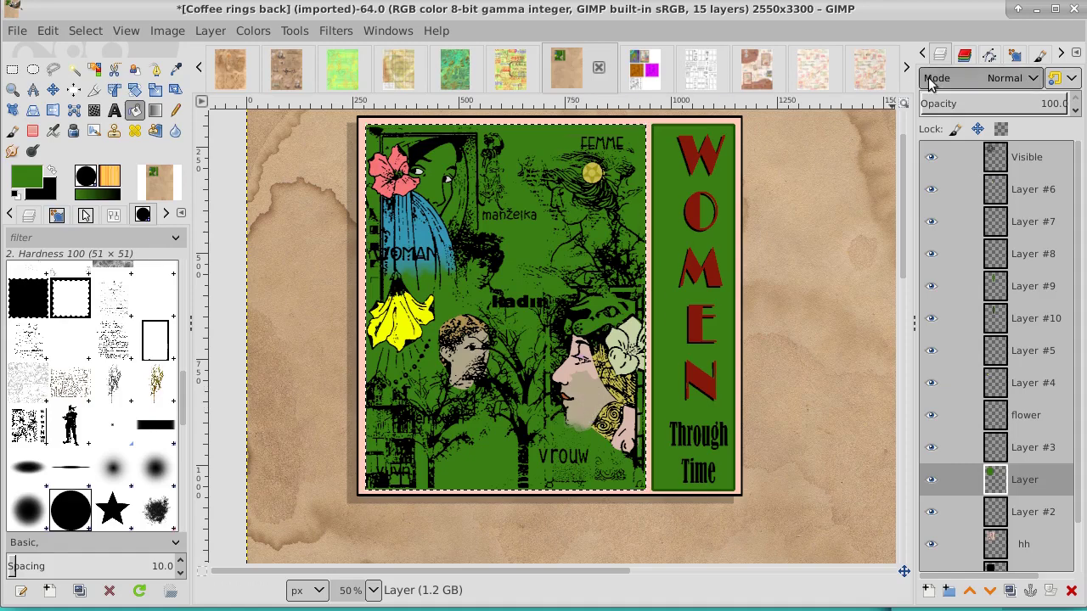
Step: Lower the green fill layer's opacity to 44.9 in the Layers panel
{"action": "left_click", "coordinate": [1023, 103]}
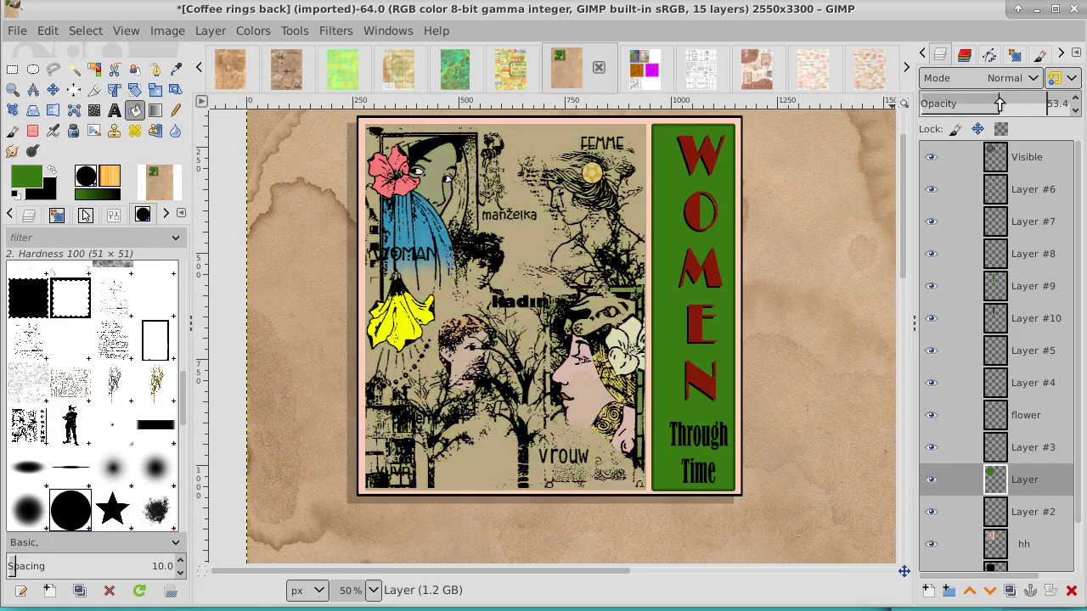
{"action": "left_click_drag", "start_coordinate": [1023, 103], "coordinate": [987, 104]}
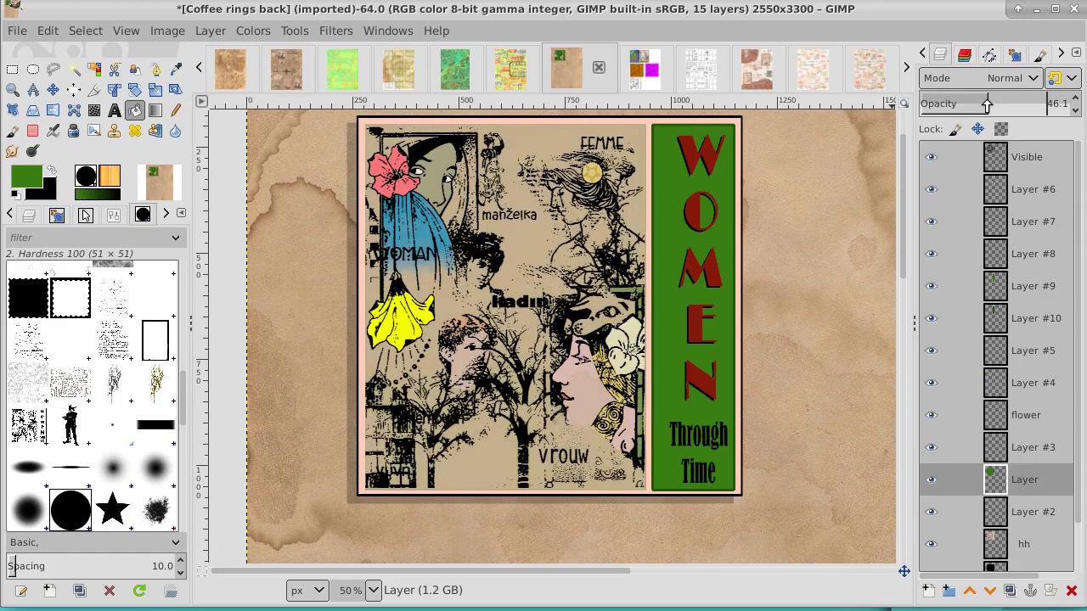
{"action": "left_click_drag", "start_coordinate": [986, 104], "coordinate": [986, 103]}
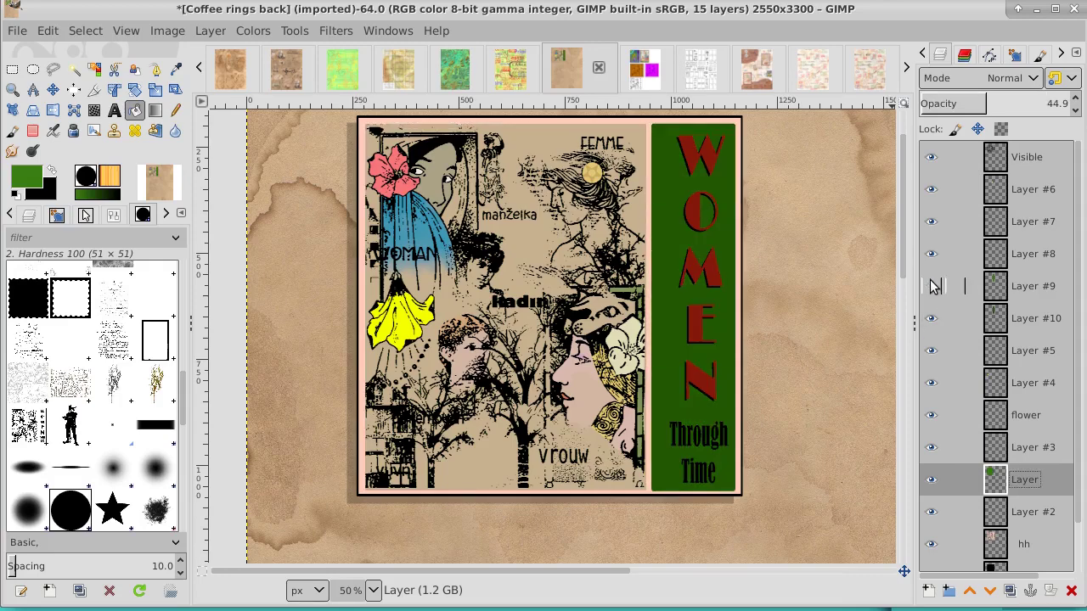
Step: Merge Layer #9 down into Layer #10 and check the merged result
{"action": "left_click", "coordinate": [1033, 286]}
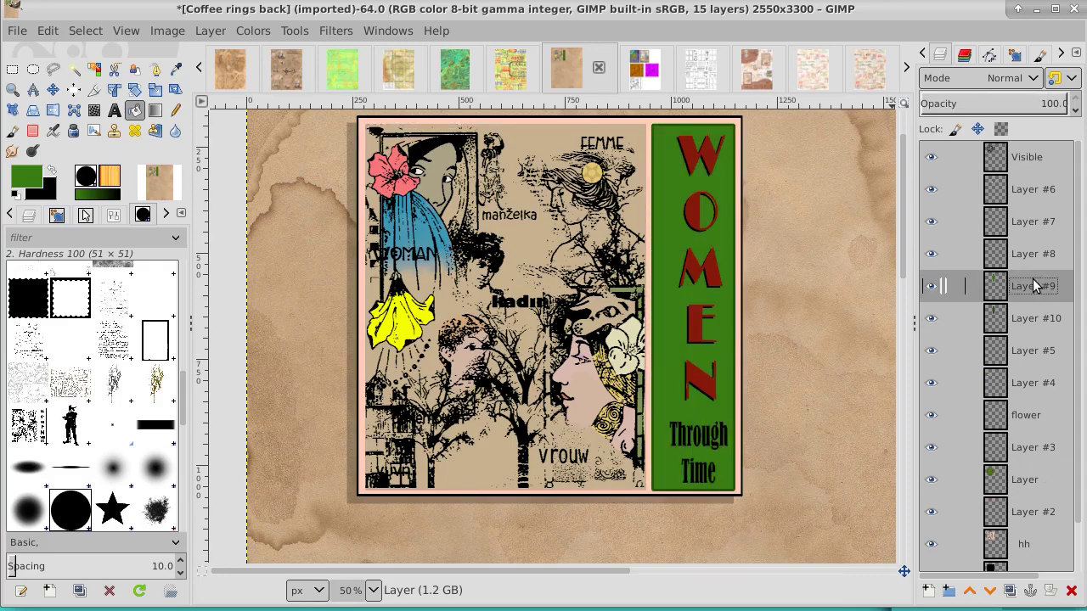
{"action": "right_click", "coordinate": [1033, 286]}
{"action": "left_click", "coordinate": [984, 224]}
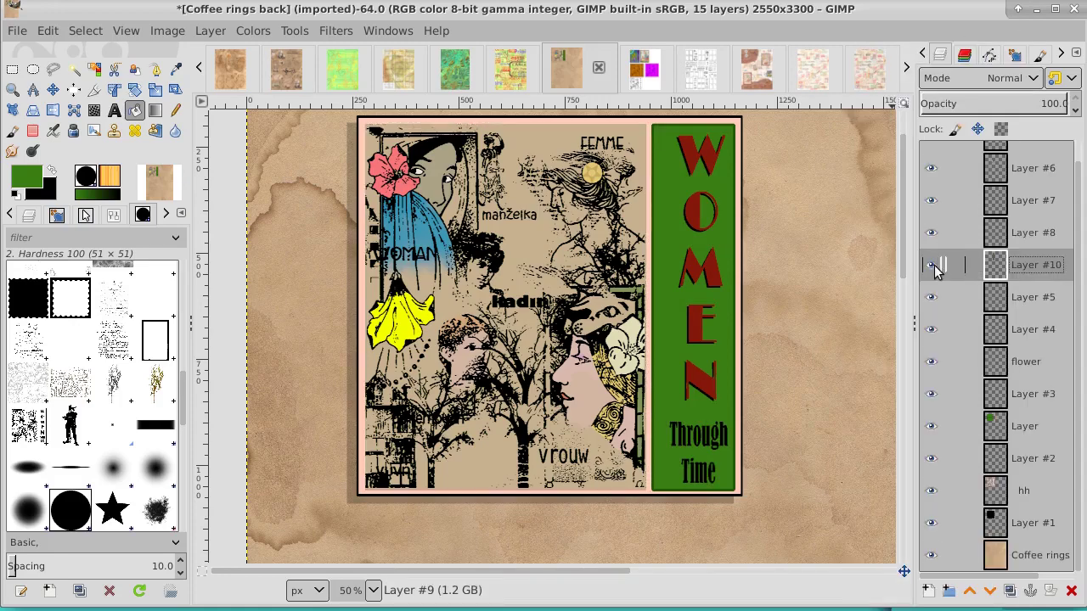
{"action": "left_click", "coordinate": [932, 265]}
{"action": "left_click", "coordinate": [933, 266]}
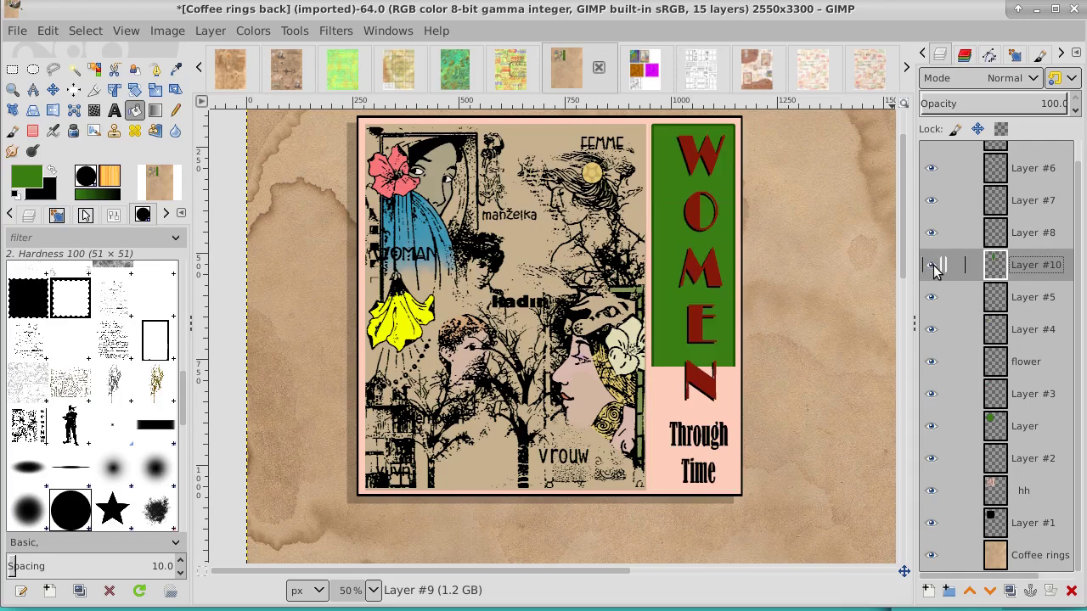
Step: Raise the green panel behind WOMEN to about 86 opacity, and the layer named Layer to 53.4
{"action": "left_click", "coordinate": [1038, 103]}
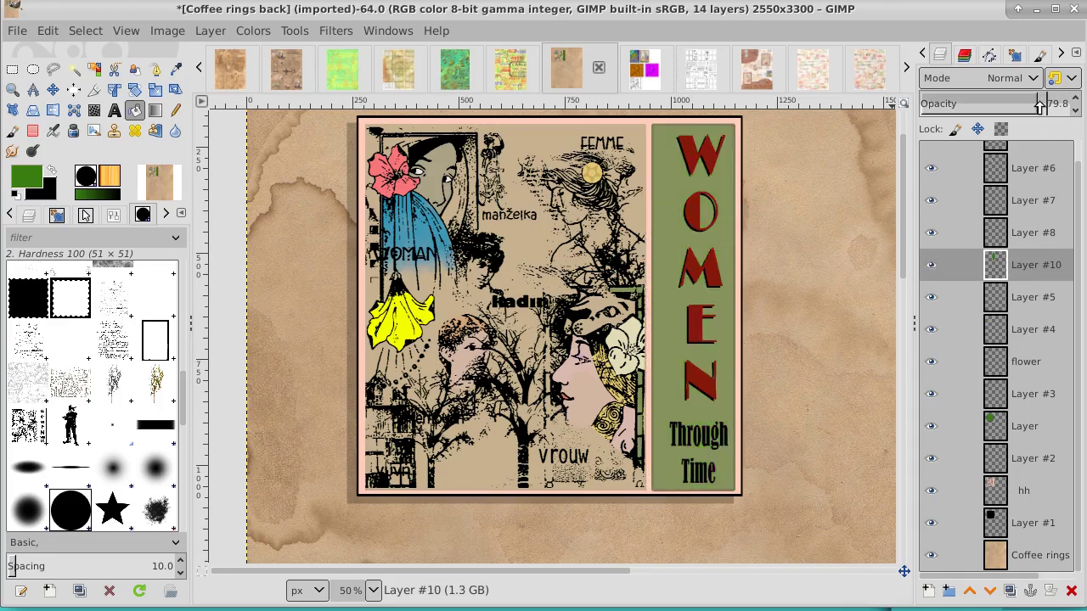
{"action": "mouse_move", "coordinate": [1037, 104]}
{"action": "left_mouse_down"}
{"action": "mouse_move", "coordinate": [1055, 108]}
{"action": "mouse_move", "coordinate": [1048, 103]}
{"action": "left_mouse_up"}
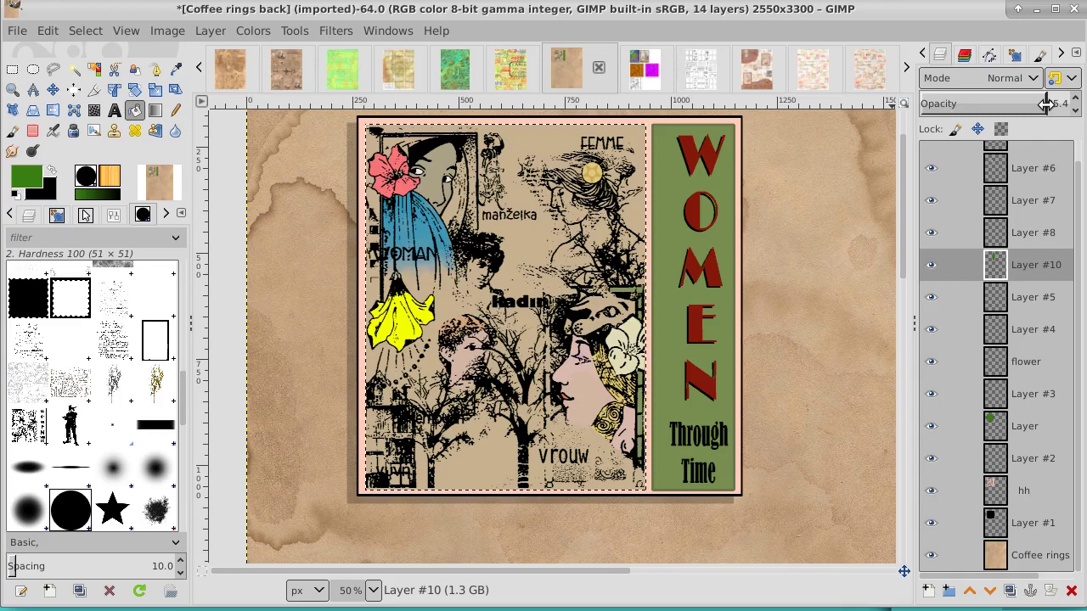
{"action": "left_click", "coordinate": [932, 425]}
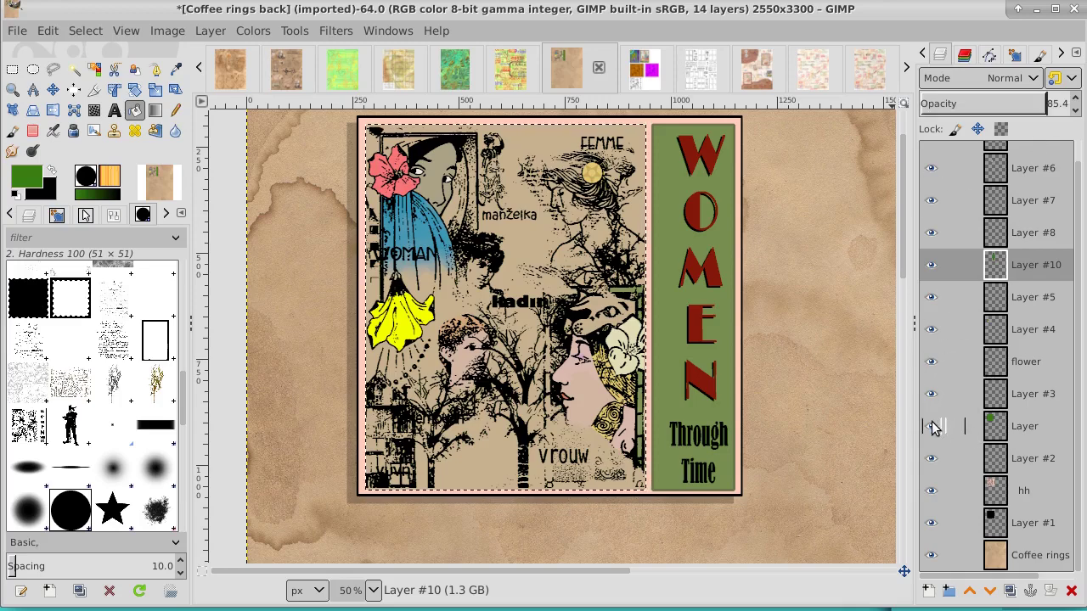
{"action": "left_click", "coordinate": [933, 425]}
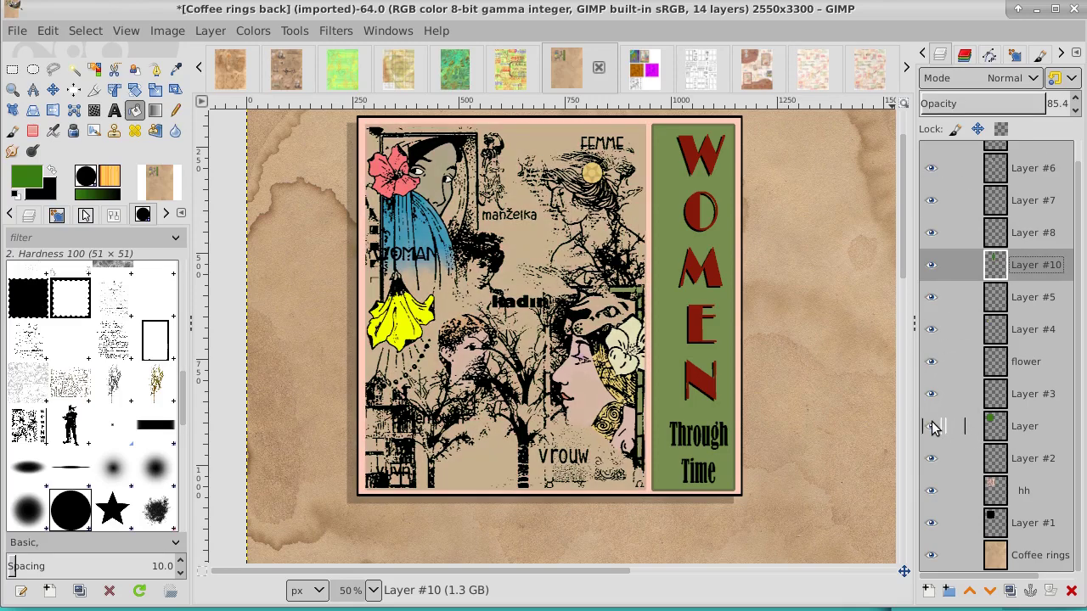
{"action": "left_click", "coordinate": [1027, 428]}
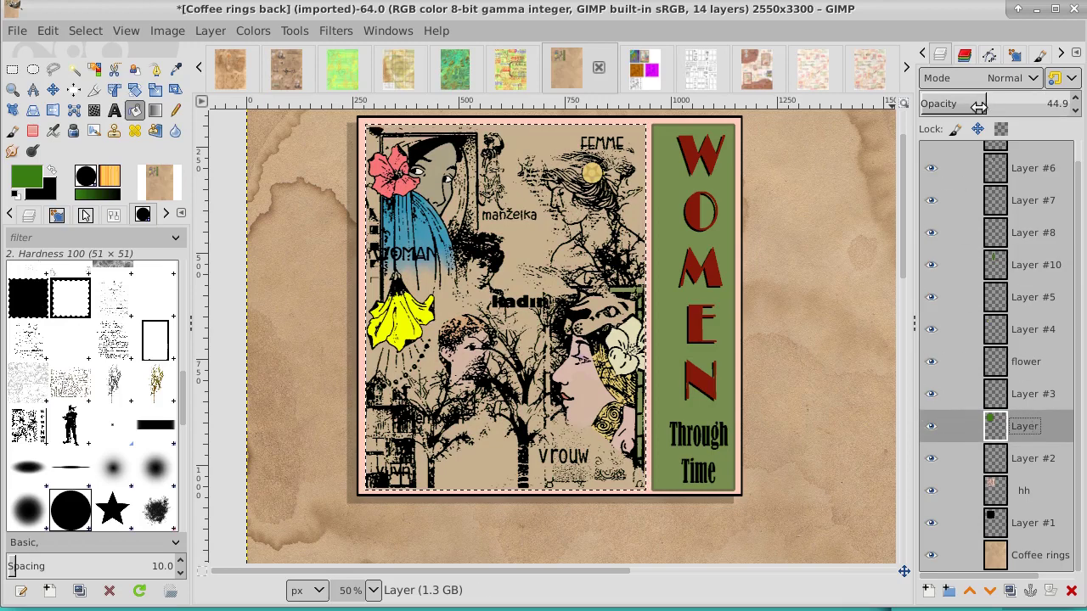
{"action": "left_click_drag", "start_coordinate": [987, 101], "coordinate": [1000, 101]}
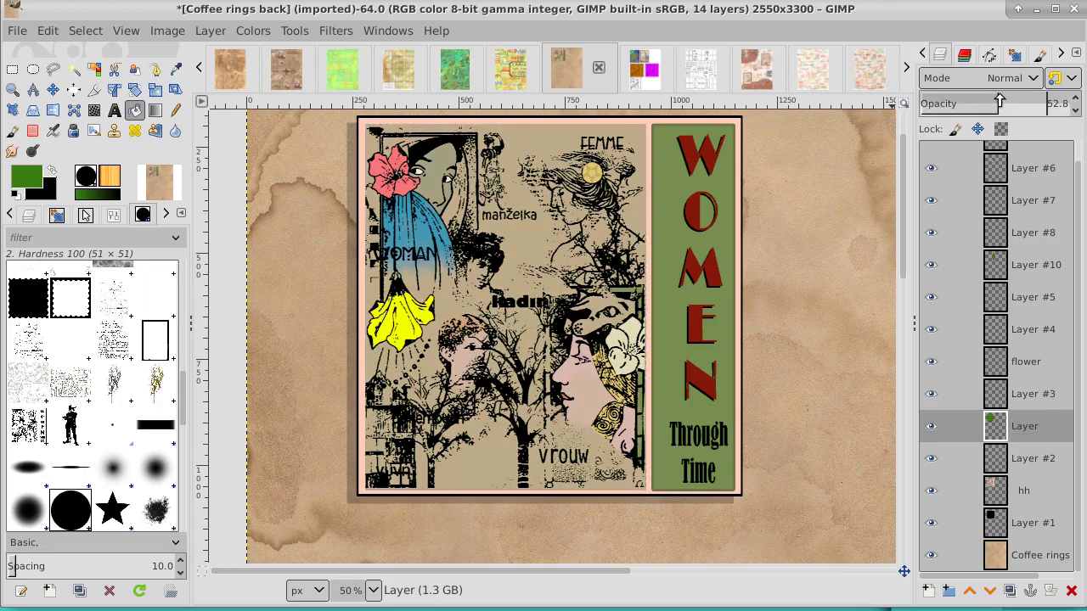
{"action": "left_click_drag", "start_coordinate": [1000, 101], "coordinate": [1000, 101]}
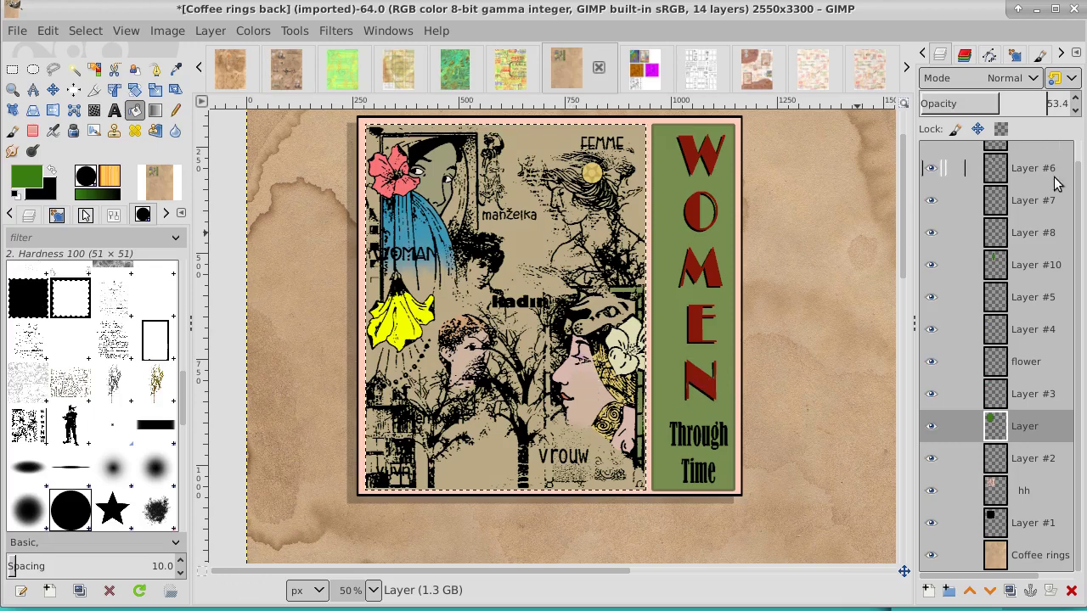
Step: Create a New from Visible layer from the Visible layer's menu
{"action": "scroll", "coordinate": [1077, 193], "scroll_direction": "up", "scroll_amount": 1}
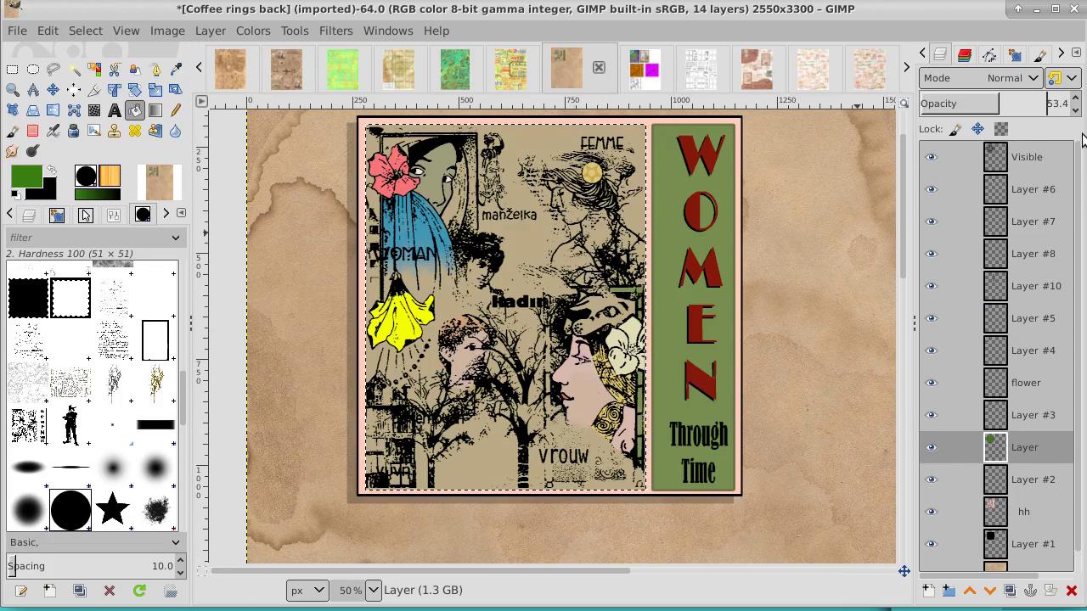
{"action": "left_click", "coordinate": [1026, 155]}
{"action": "right_click", "coordinate": [1026, 155]}
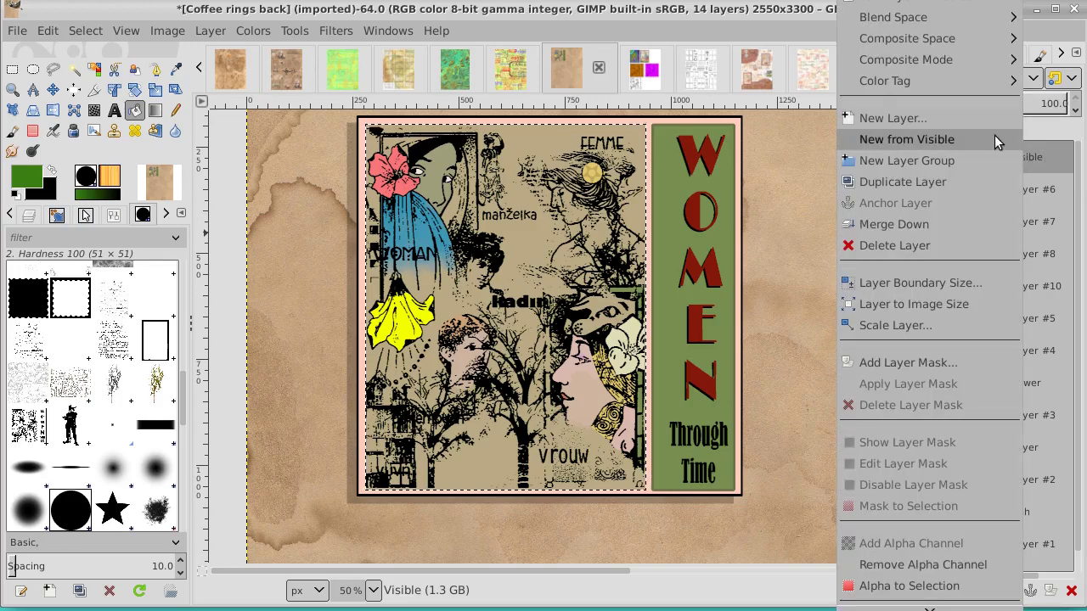
{"action": "left_click", "coordinate": [994, 139]}
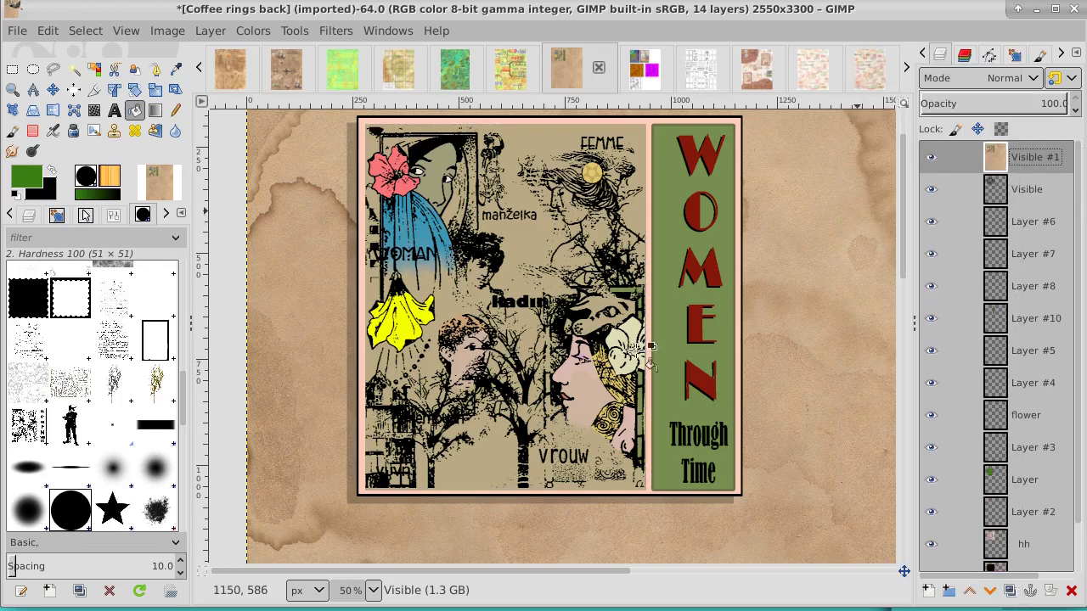
Step: Clear the selection and zoom to 300% on the right-hand woman's nose and cheek
{"action": "left_click", "coordinate": [12, 89]}
{"action": "left_click", "coordinate": [571, 367], "text": "ctrl"}
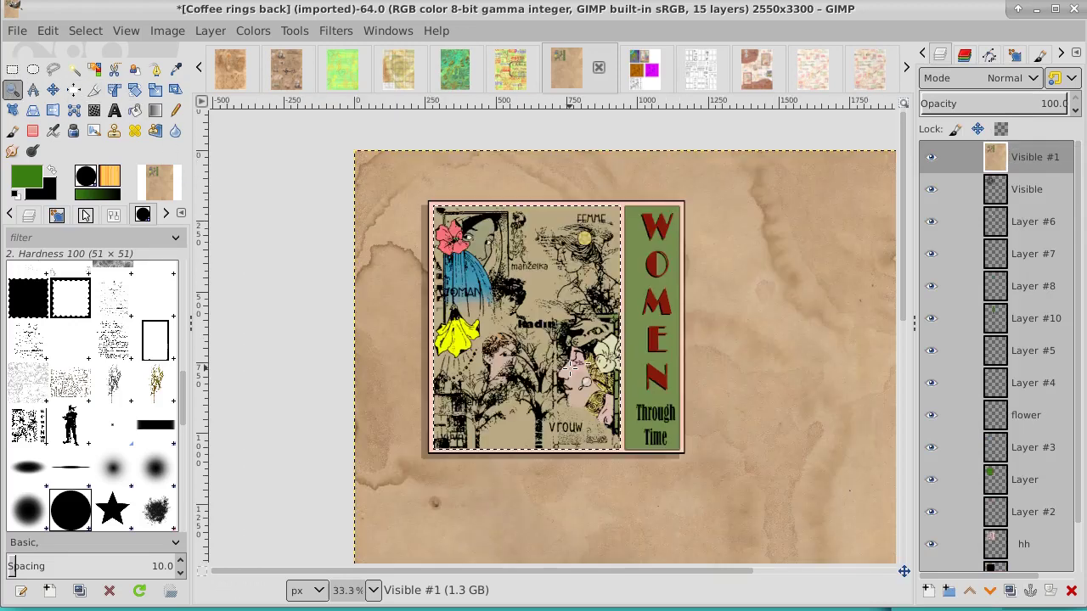
{"action": "left_click", "coordinate": [86, 31]}
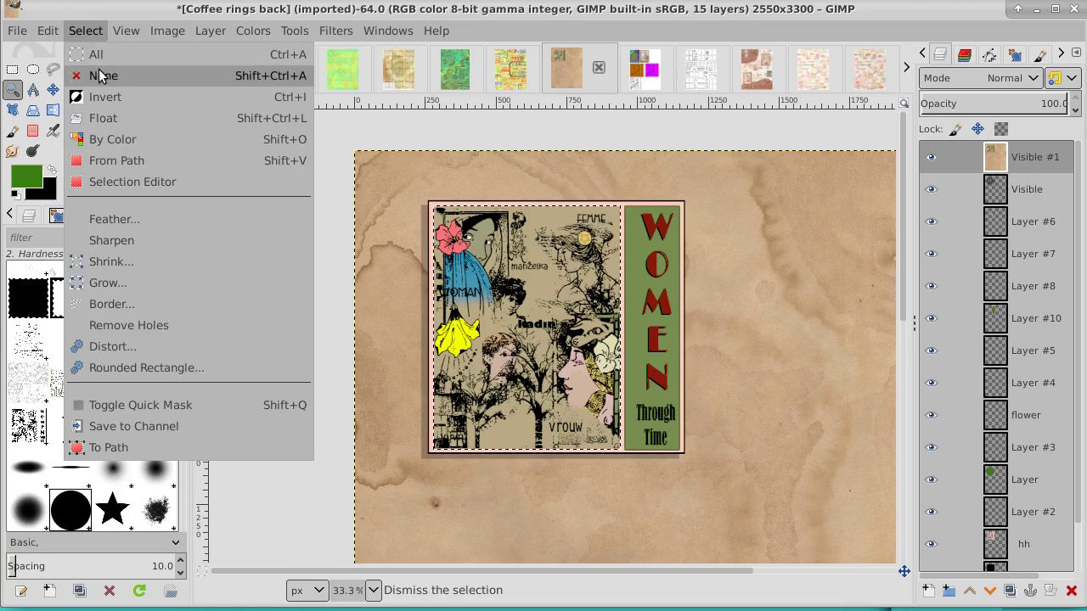
{"action": "left_click", "coordinate": [99, 76]}
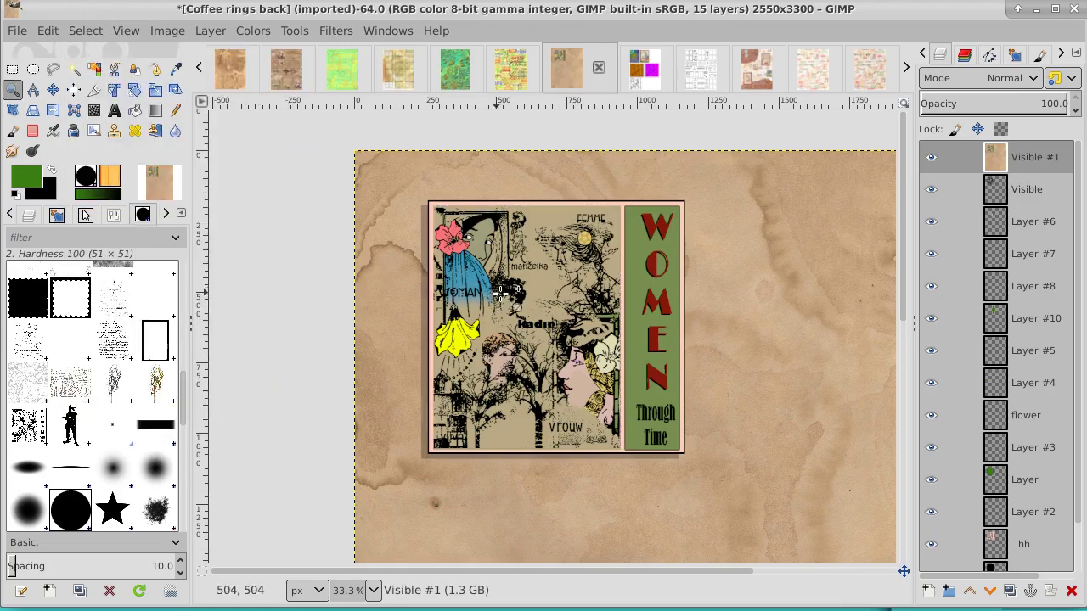
{"action": "left_click", "coordinate": [586, 376]}
{"action": "left_click", "coordinate": [586, 376]}
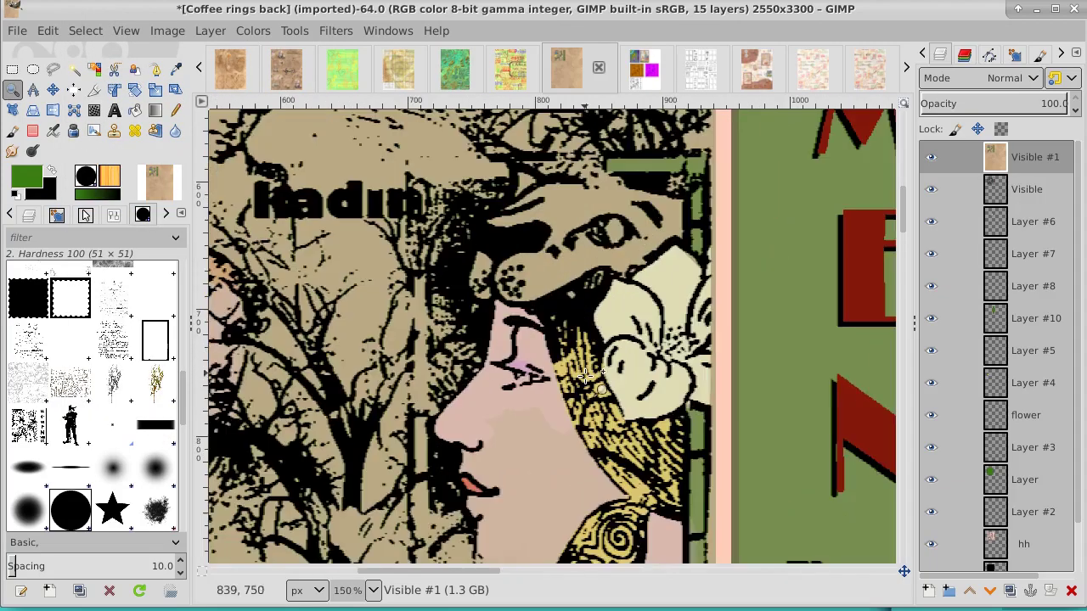
{"action": "left_click", "coordinate": [586, 376]}
{"action": "left_click_drag", "start_coordinate": [544, 402], "coordinate": [576, 277]}
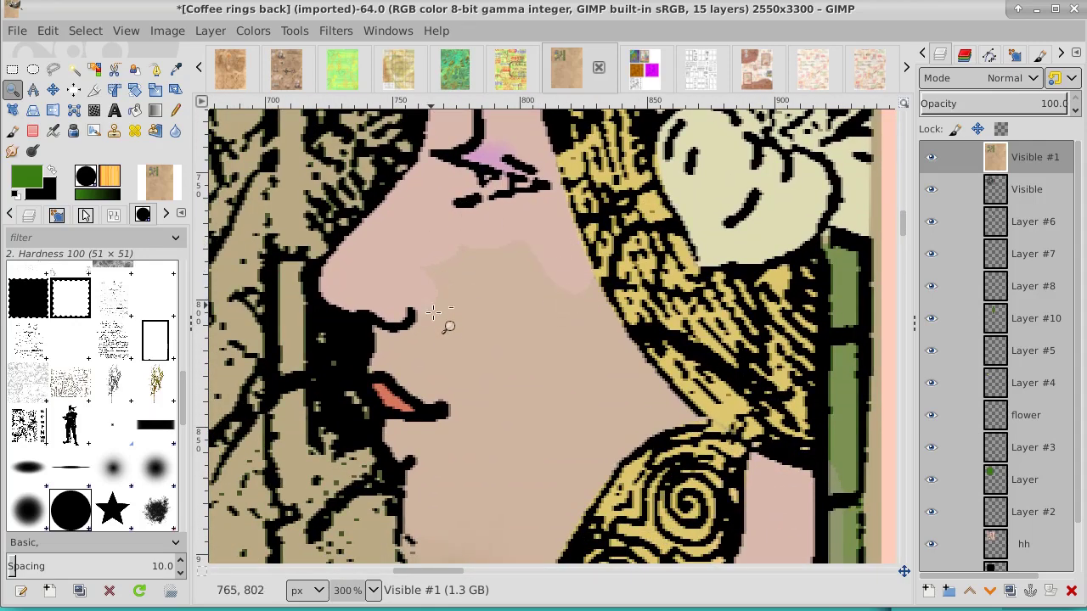
Step: Blur and smudge the nose and cheek skin, cutting the extra Visible #1 layer
{"action": "left_click", "coordinate": [175, 131]}
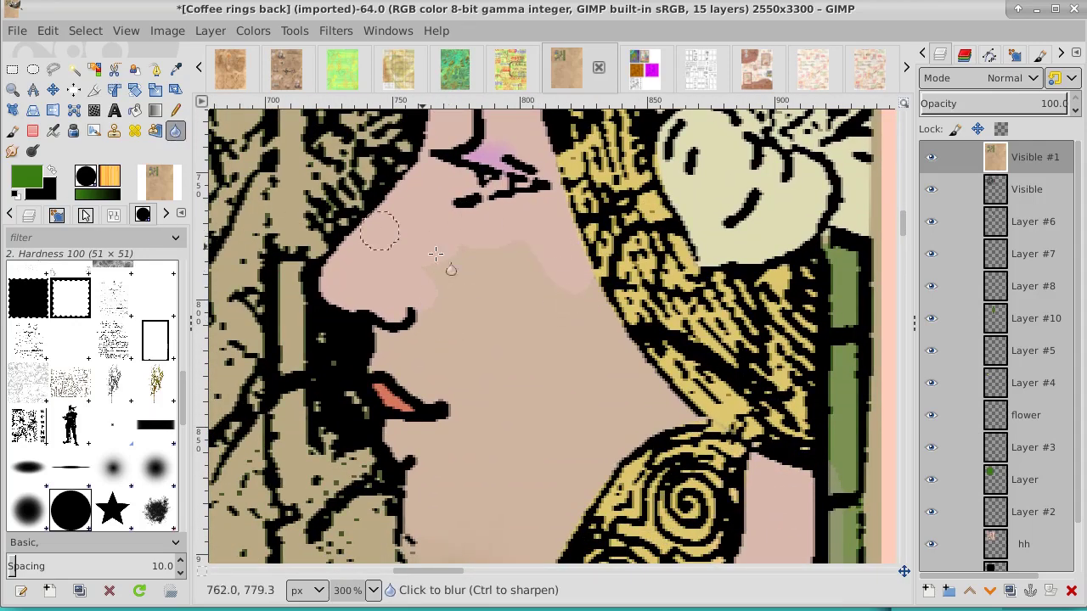
{"action": "left_click_drag", "start_coordinate": [478, 279], "coordinate": [468, 257]}
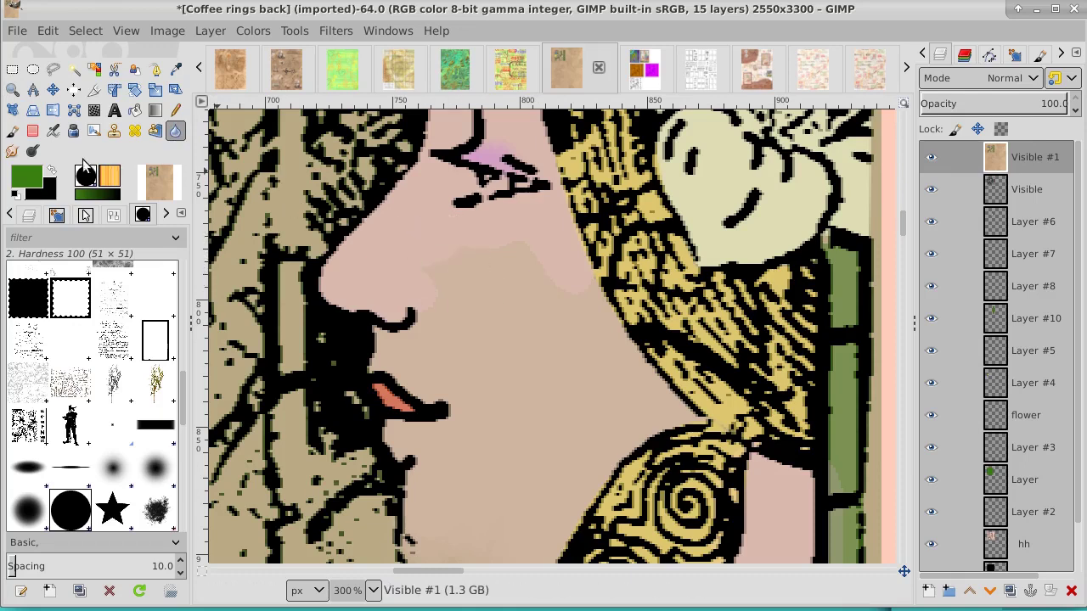
{"action": "left_click", "coordinate": [12, 151]}
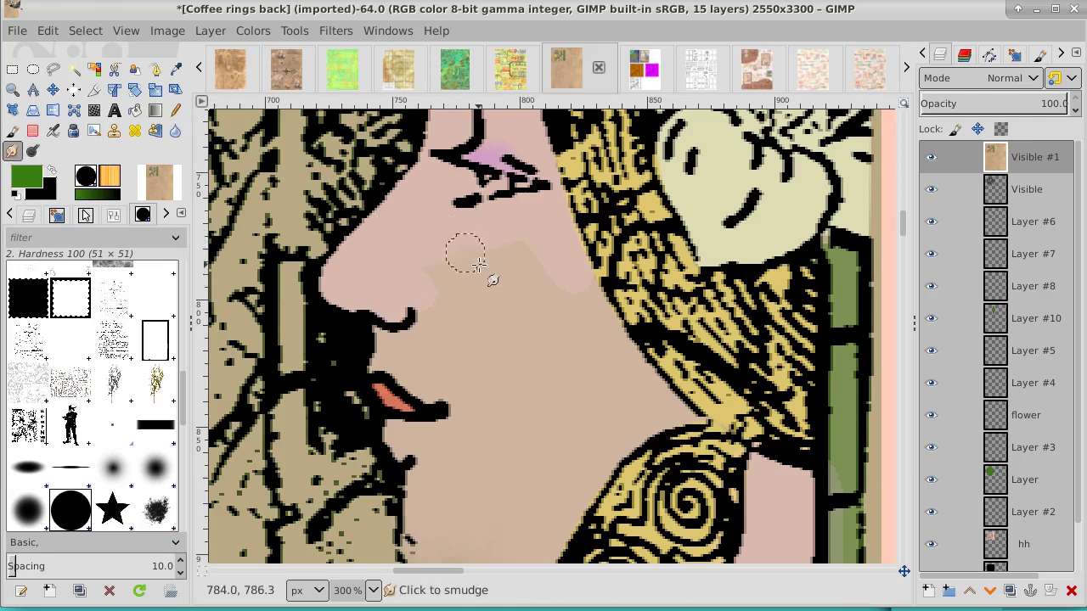
{"action": "left_click_drag", "start_coordinate": [479, 266], "coordinate": [446, 246]}
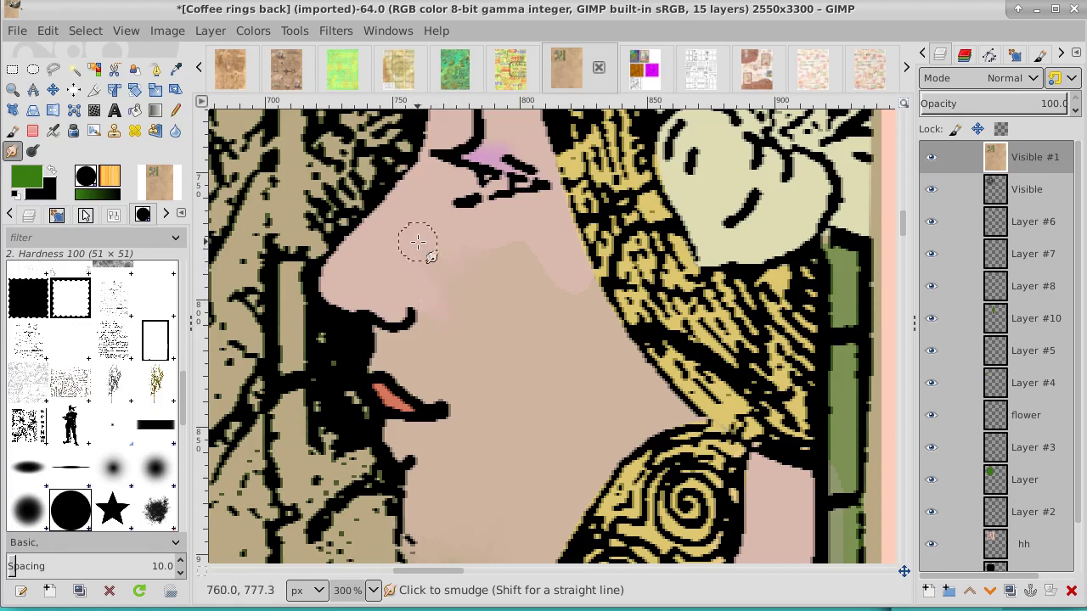
{"action": "left_click_drag", "start_coordinate": [570, 279], "coordinate": [593, 301]}
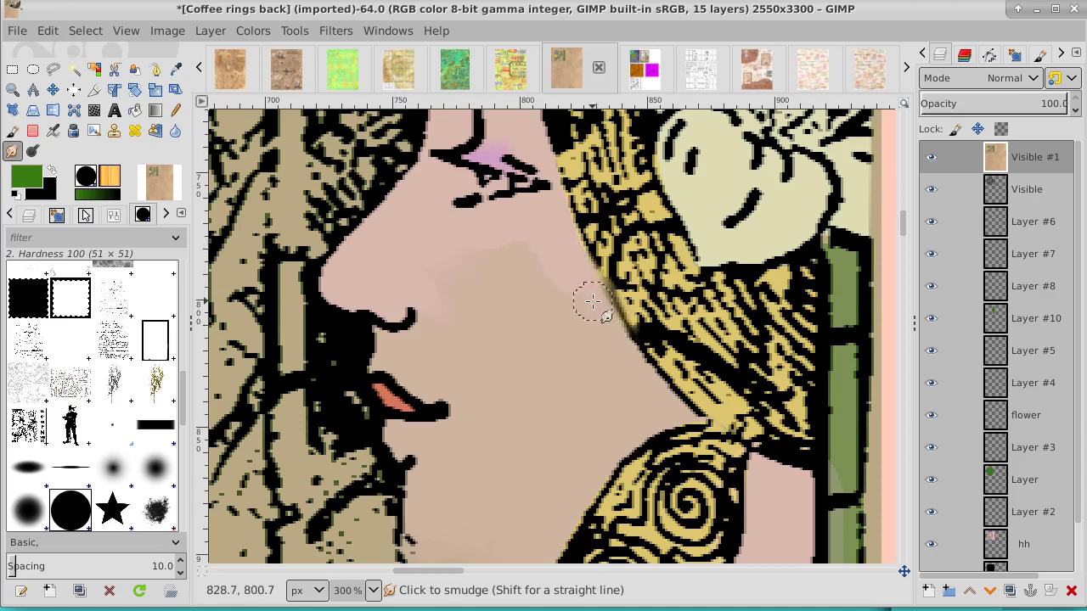
{"action": "key", "text": "ctrl+x"}
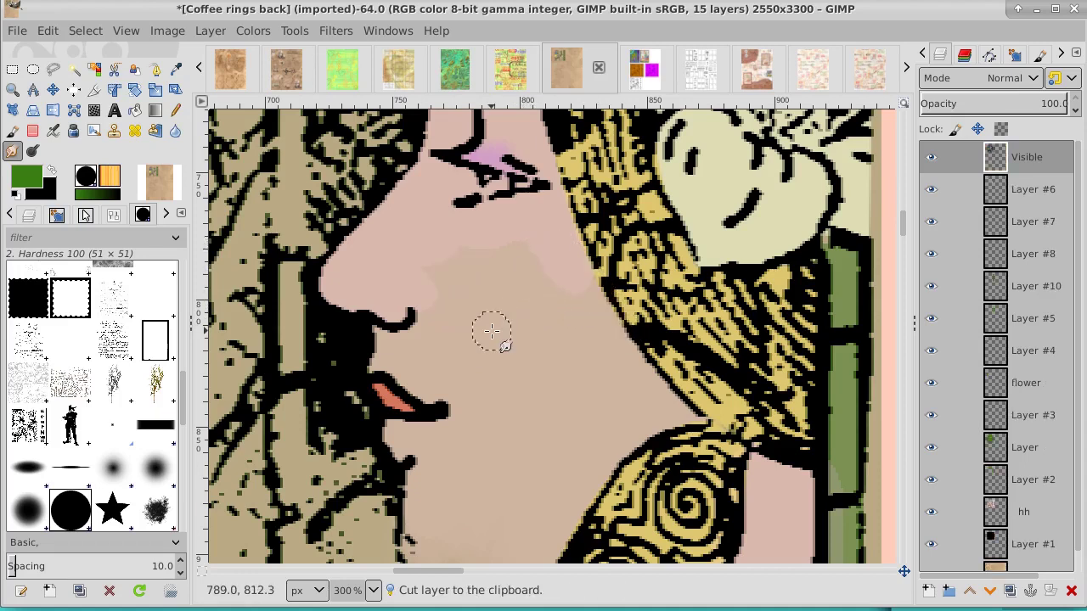
{"action": "left_click_drag", "start_coordinate": [558, 261], "coordinate": [585, 311]}
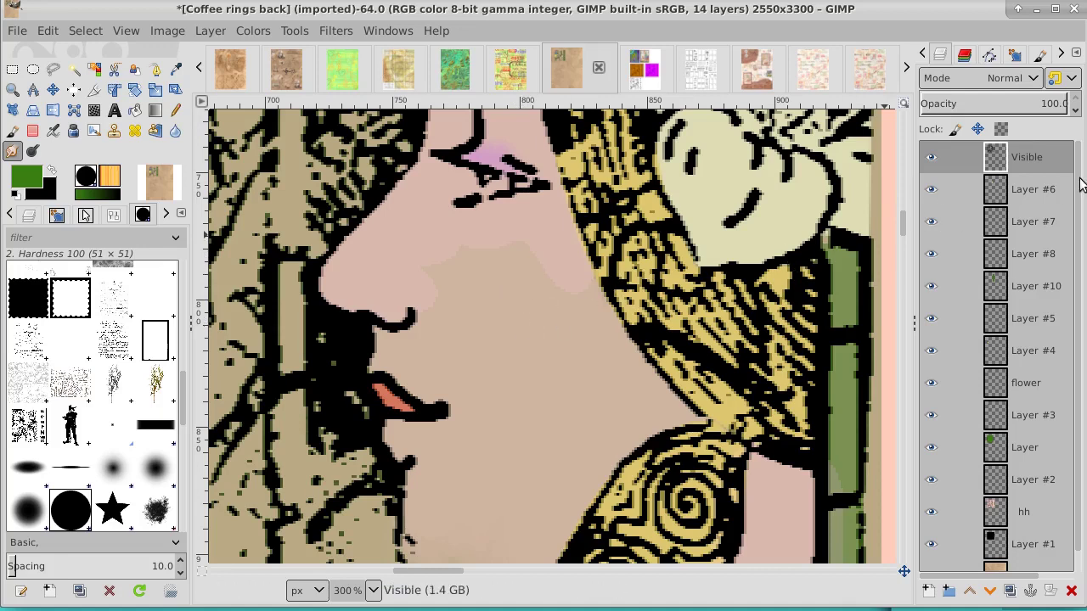
Step: Make a new merged layer with New from Visible on the Visible layer
{"action": "left_click", "coordinate": [932, 158]}
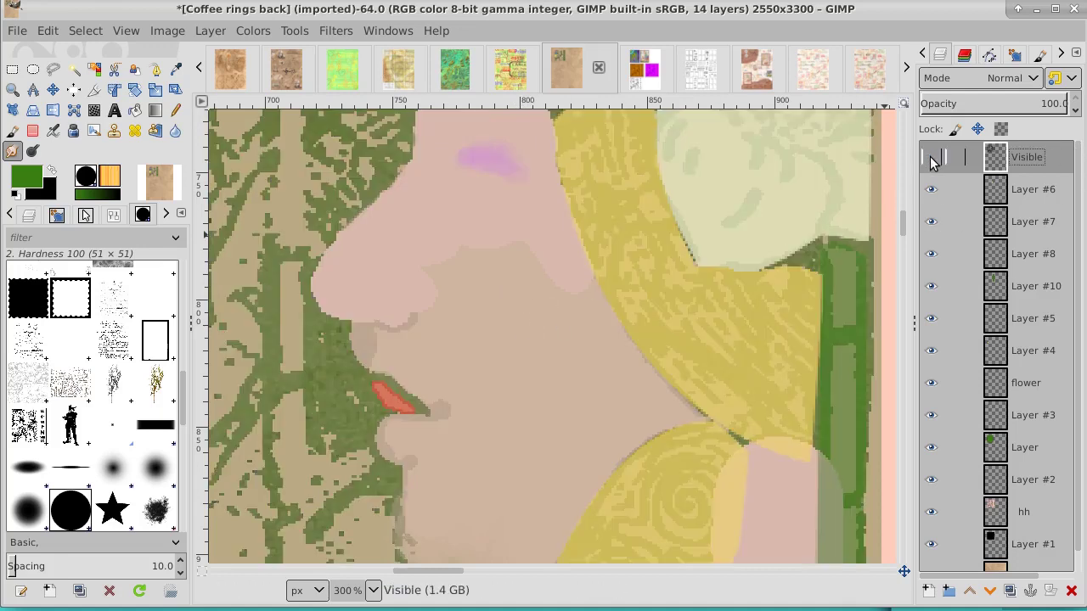
{"action": "left_click", "coordinate": [932, 158]}
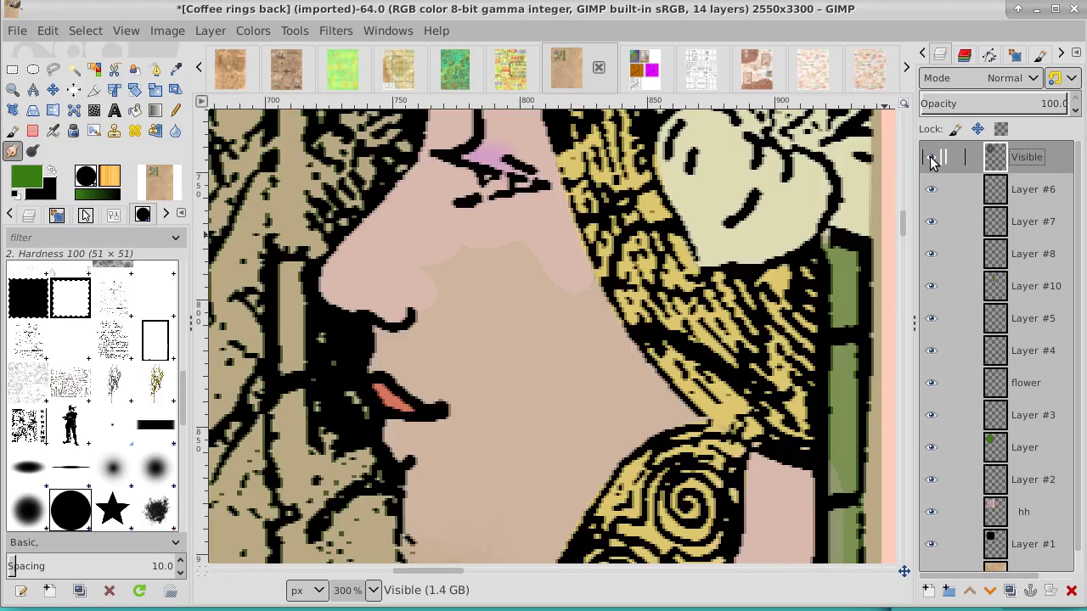
{"action": "right_click", "coordinate": [1065, 158]}
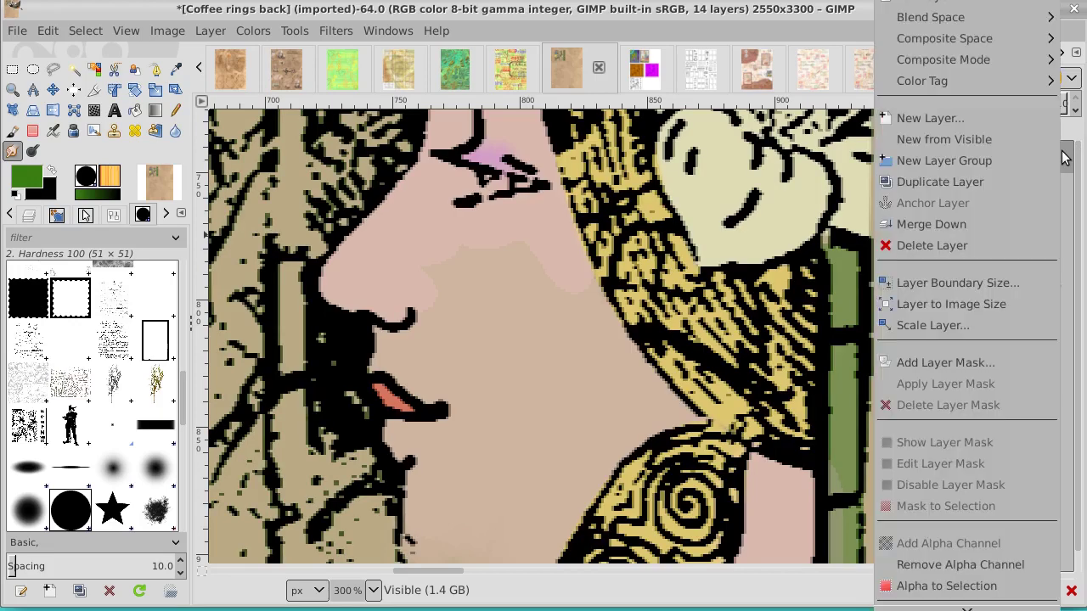
{"action": "left_click", "coordinate": [1024, 134]}
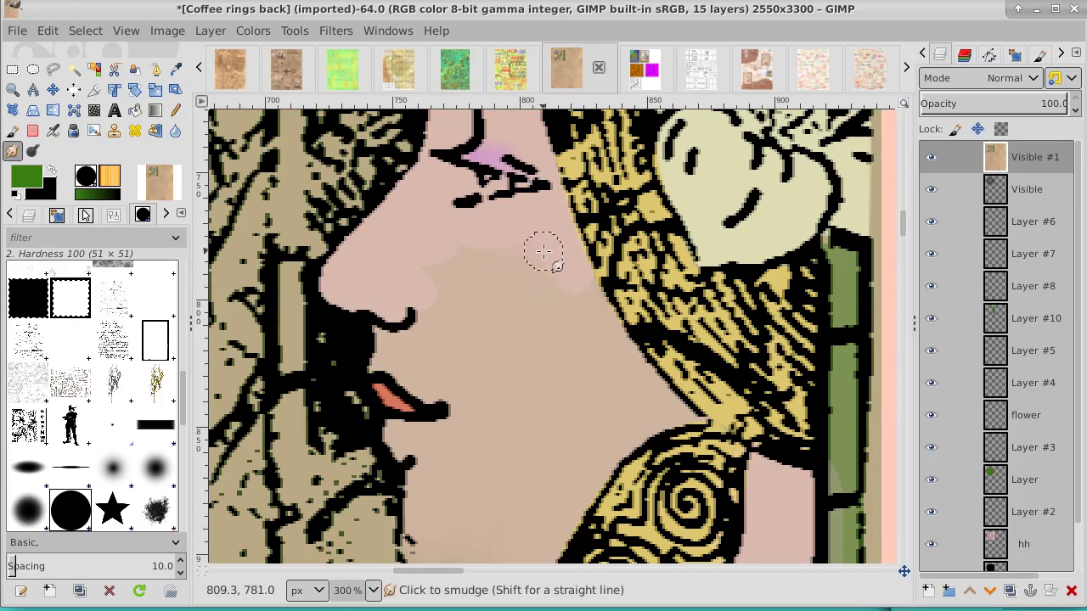
Step: Smudge the pink and tan skin tones below the nostril and across the cheek
{"action": "mouse_move", "coordinate": [544, 252]}
{"action": "left_mouse_down"}
{"action": "mouse_move", "coordinate": [557, 340]}
{"action": "mouse_move", "coordinate": [569, 255]}
{"action": "mouse_move", "coordinate": [594, 334]}
{"action": "mouse_move", "coordinate": [542, 251]}
{"action": "mouse_move", "coordinate": [534, 310]}
{"action": "mouse_move", "coordinate": [529, 224]}
{"action": "mouse_move", "coordinate": [501, 294]}
{"action": "mouse_move", "coordinate": [516, 248]}
{"action": "mouse_move", "coordinate": [449, 232]}
{"action": "mouse_move", "coordinate": [500, 297]}
{"action": "mouse_move", "coordinate": [518, 234]}
{"action": "mouse_move", "coordinate": [459, 253]}
{"action": "mouse_move", "coordinate": [471, 306]}
{"action": "mouse_move", "coordinate": [399, 257]}
{"action": "mouse_move", "coordinate": [454, 321]}
{"action": "mouse_move", "coordinate": [405, 266]}
{"action": "mouse_move", "coordinate": [455, 369]}
{"action": "left_mouse_up"}
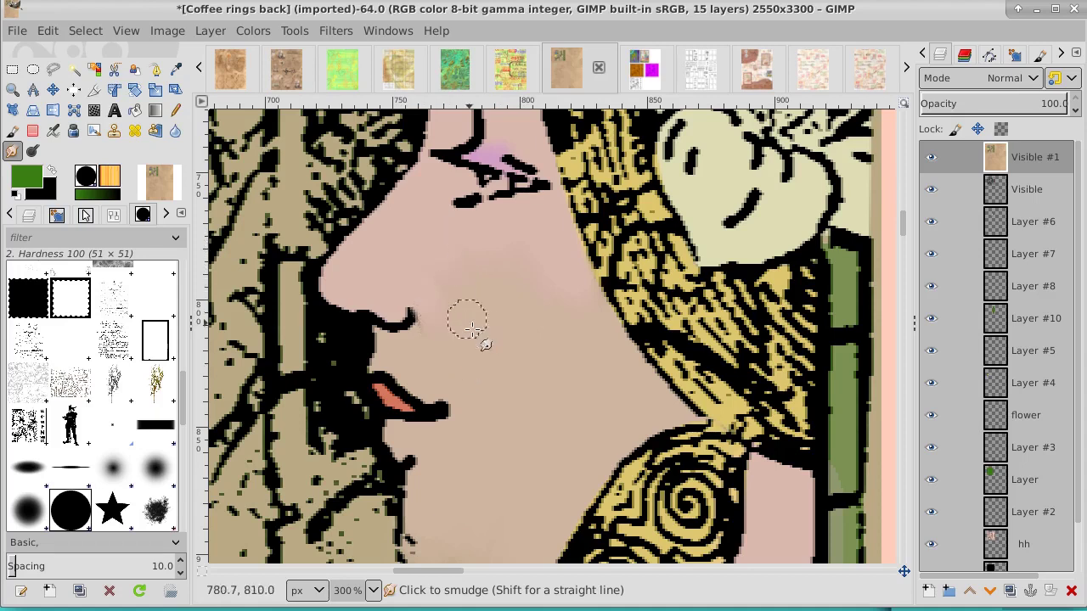
{"action": "mouse_move", "coordinate": [463, 307]}
{"action": "left_mouse_down"}
{"action": "mouse_move", "coordinate": [434, 352]}
{"action": "mouse_move", "coordinate": [437, 311]}
{"action": "mouse_move", "coordinate": [426, 348]}
{"action": "mouse_move", "coordinate": [466, 315]}
{"action": "mouse_move", "coordinate": [442, 316]}
{"action": "mouse_move", "coordinate": [422, 262]}
{"action": "mouse_move", "coordinate": [498, 315]}
{"action": "mouse_move", "coordinate": [456, 224]}
{"action": "mouse_move", "coordinate": [519, 301]}
{"action": "mouse_move", "coordinate": [509, 340]}
{"action": "mouse_move", "coordinate": [510, 244]}
{"action": "left_mouse_up"}
{"action": "left_click_drag", "start_coordinate": [580, 355], "coordinate": [580, 338]}
{"action": "mouse_move", "coordinate": [491, 219]}
{"action": "left_mouse_down"}
{"action": "mouse_move", "coordinate": [417, 247]}
{"action": "mouse_move", "coordinate": [538, 294]}
{"action": "left_mouse_up"}
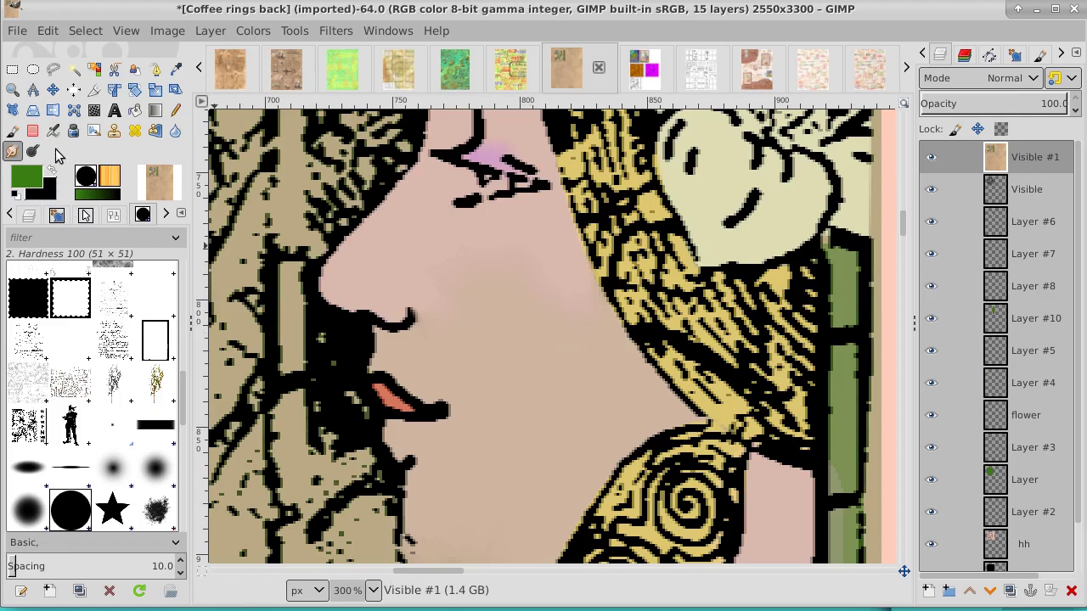
Step: Zoom out to the whole poster and select the Pencil with the stampedge brush
{"action": "left_click", "coordinate": [13, 90]}
{"action": "left_click", "coordinate": [420, 291], "text": "ctrl"}
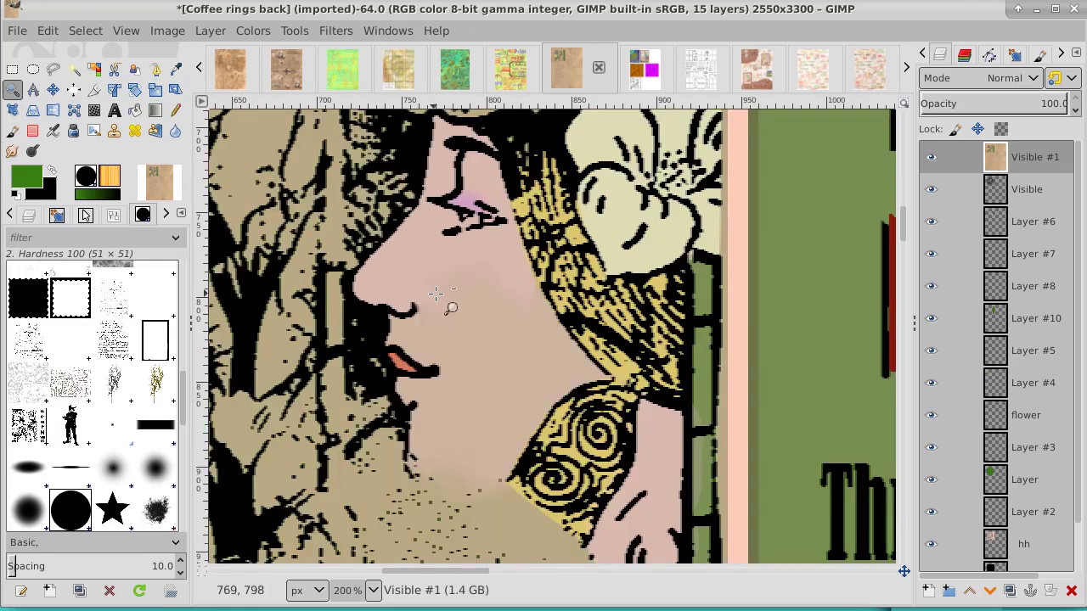
{"action": "left_click", "coordinate": [427, 292], "text": "ctrl"}
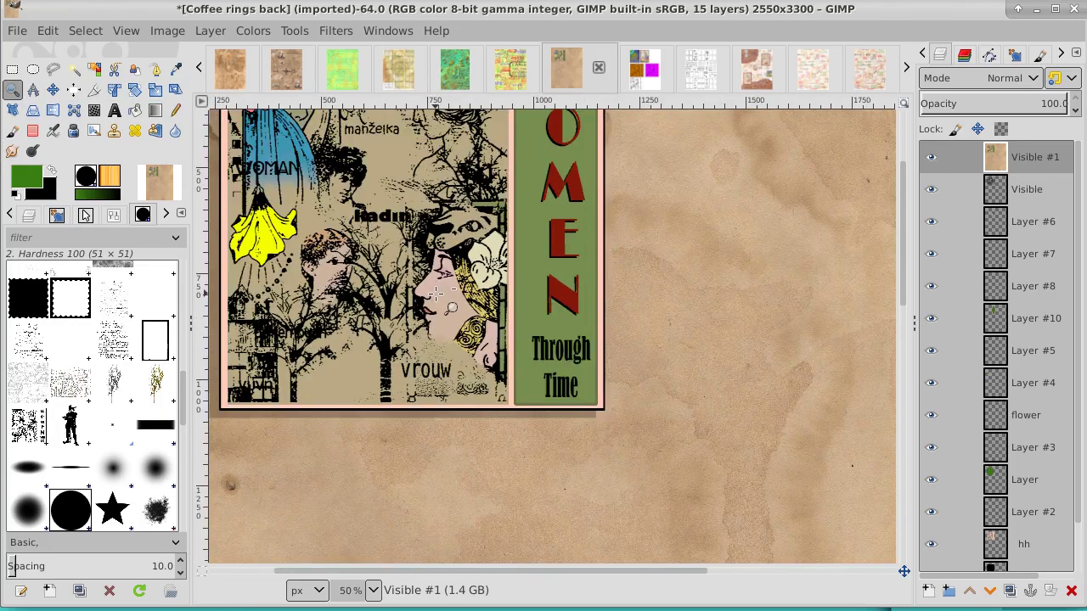
{"action": "left_click", "coordinate": [435, 293], "text": "ctrl"}
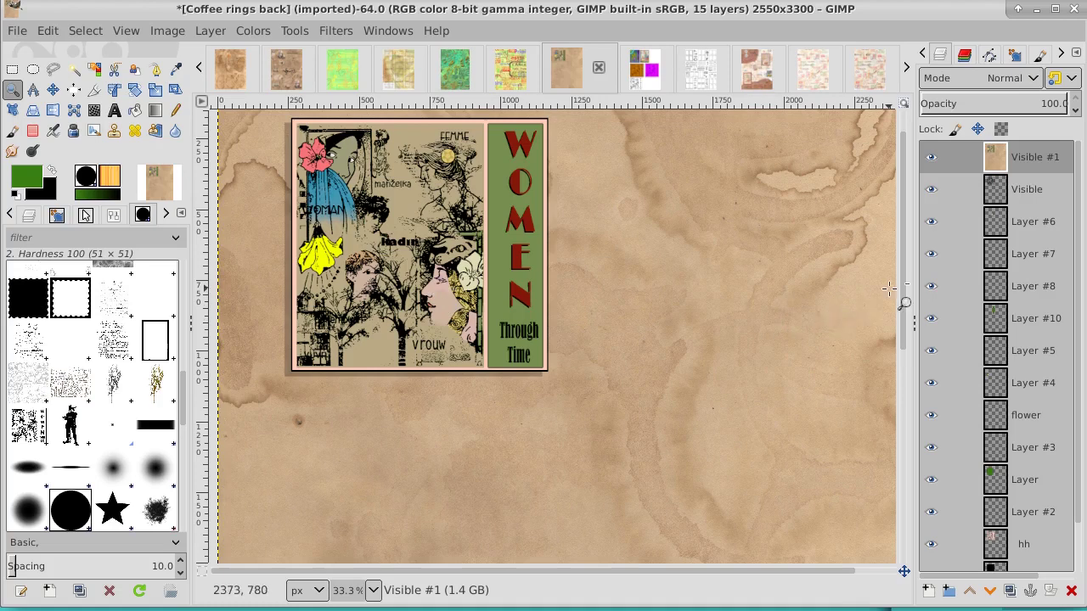
{"action": "scroll", "coordinate": [907, 280], "scroll_direction": "up", "scroll_amount": 2}
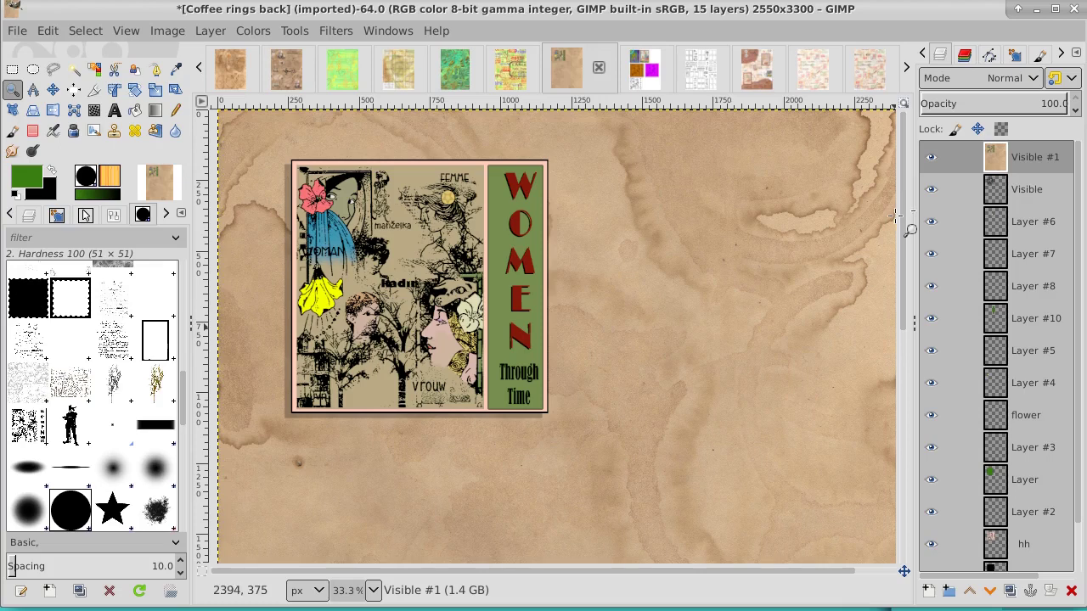
{"action": "left_click", "coordinate": [76, 300]}
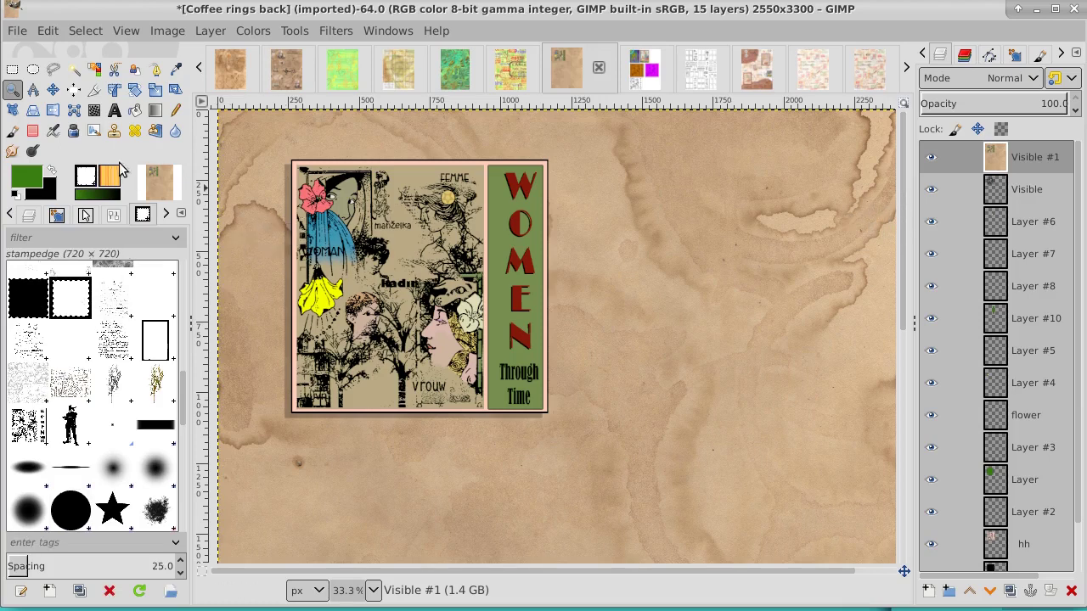
{"action": "left_click", "coordinate": [175, 111]}
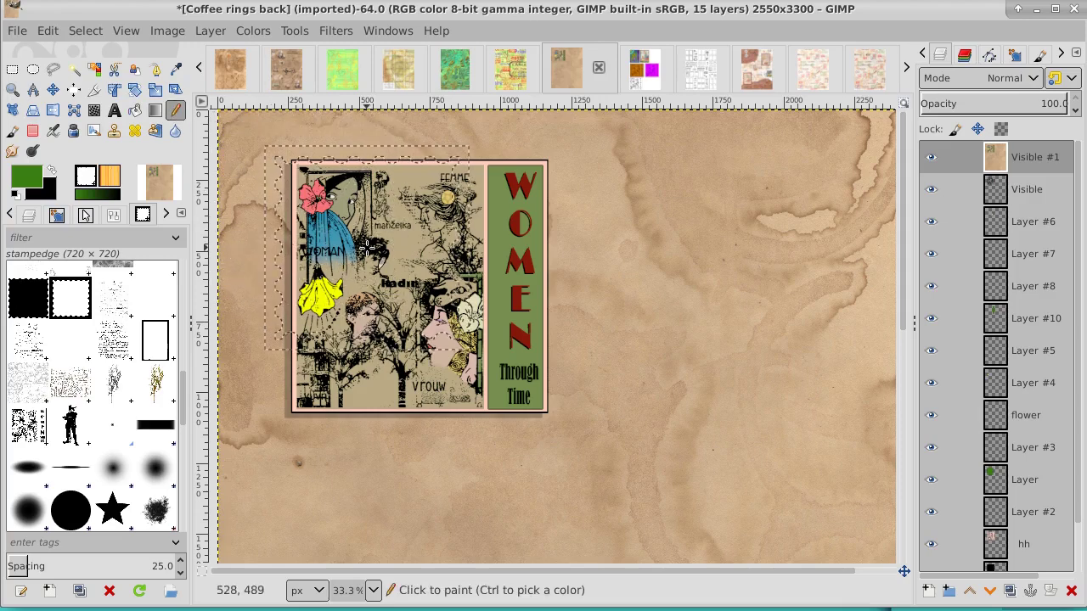
Step: Enlarge the stampedge brush to size 1037
{"action": "key", "text": "bracketright"}
{"action": "key", "text": "bracketright"}
{"action": "key", "text": "bracketright"}
{"action": "key", "text": "bracketright"}
{"action": "key", "text": "bracketright"}
{"action": "key", "text": "bracketright"}
{"action": "key", "text": "bracketright"}
{"action": "key", "text": "bracketright"}
{"action": "key", "text": "bracketright"}
{"action": "key", "text": "bracketright"}
{"action": "key", "text": "bracketright"}
{"action": "key", "text": "bracketright"}
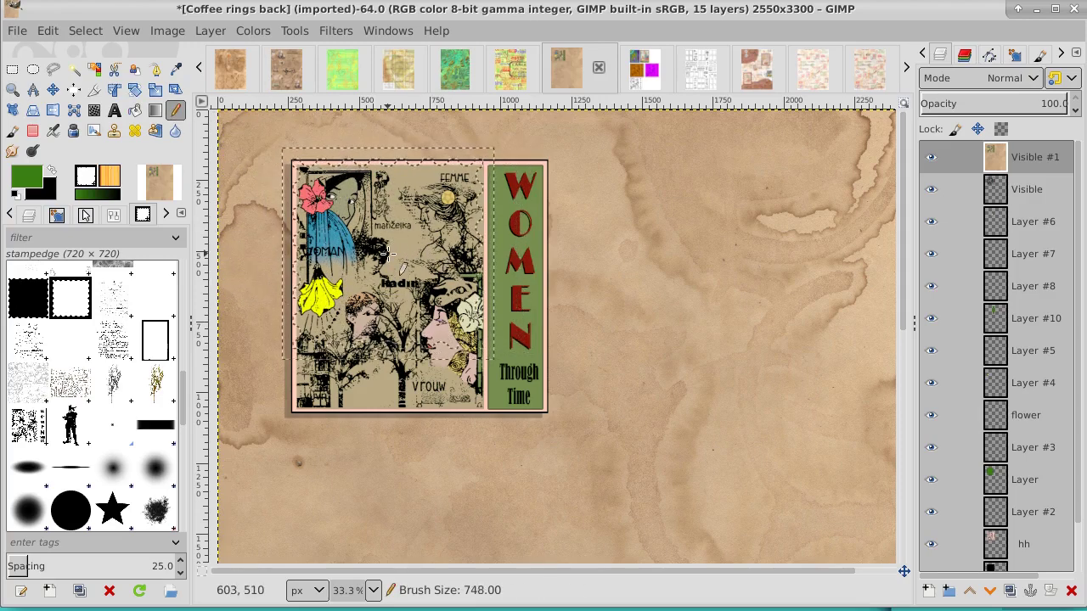
{"action": "key", "text": "bracketright"}
{"action": "key", "text": "bracketright"}
{"action": "key", "text": "bracketright"}
{"action": "key", "text": "bracketright"}
{"action": "key", "text": "bracketright"}
{"action": "key", "text": "bracketright"}
{"action": "key", "text": "bracketright"}
{"action": "key", "text": "bracketright"}
{"action": "key", "text": "bracketright"}
{"action": "key", "text": "bracketright"}
{"action": "key", "text": "bracketright"}
{"action": "key", "text": "bracketright"}
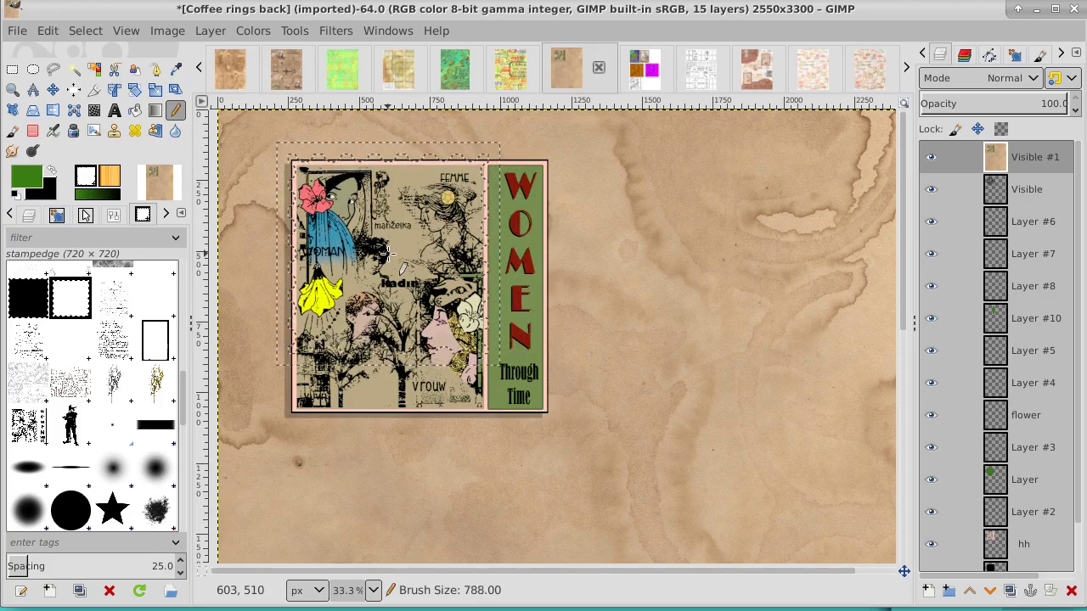
{"action": "key", "text": "bracketright"}
{"action": "key", "text": "bracketright"}
{"action": "key", "text": "bracketright"}
{"action": "key", "text": "bracketright"}
{"action": "key", "text": "bracketright"}
{"action": "key", "text": "bracketright"}
{"action": "key", "text": "bracketright"}
{"action": "key", "text": "bracketright"}
{"action": "key", "text": "bracketright"}
{"action": "key", "text": "bracketright"}
{"action": "key", "text": "bracketright"}
{"action": "key", "text": "bracketright"}
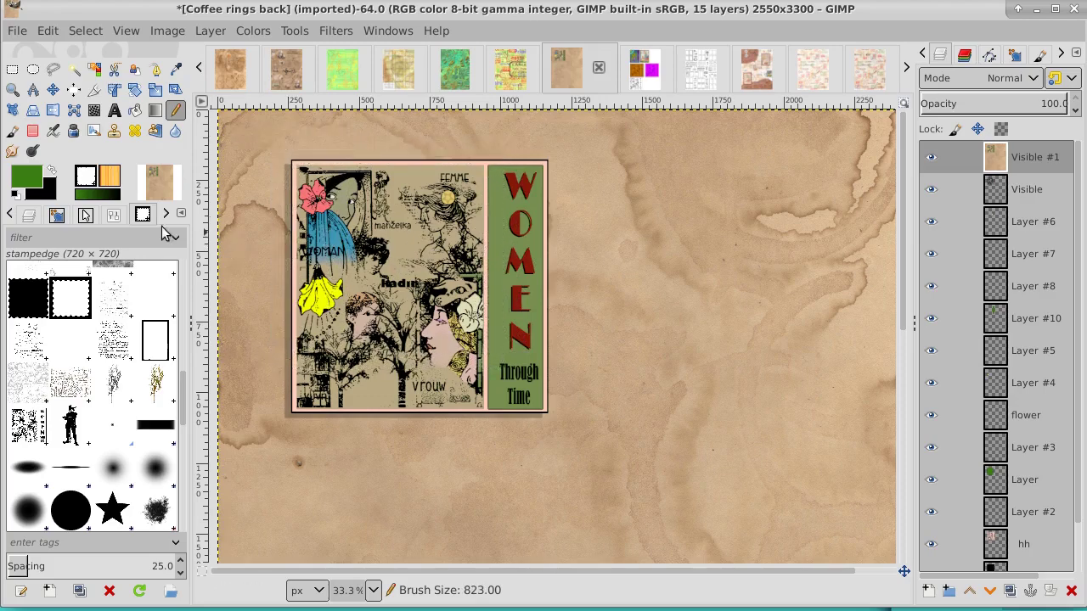
{"action": "left_click", "coordinate": [112, 215]}
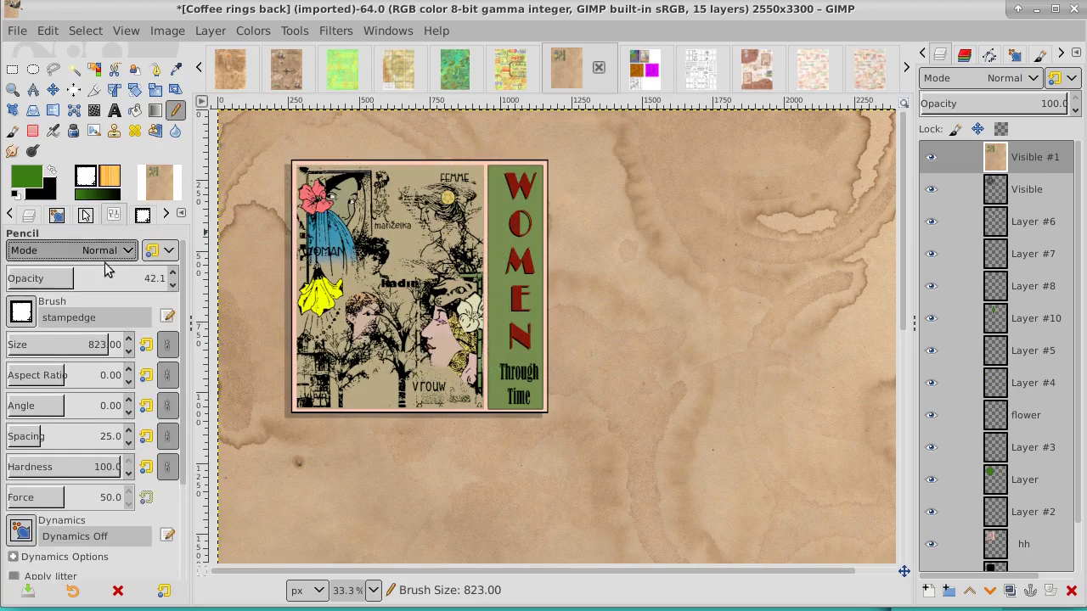
{"action": "left_click", "coordinate": [83, 343]}
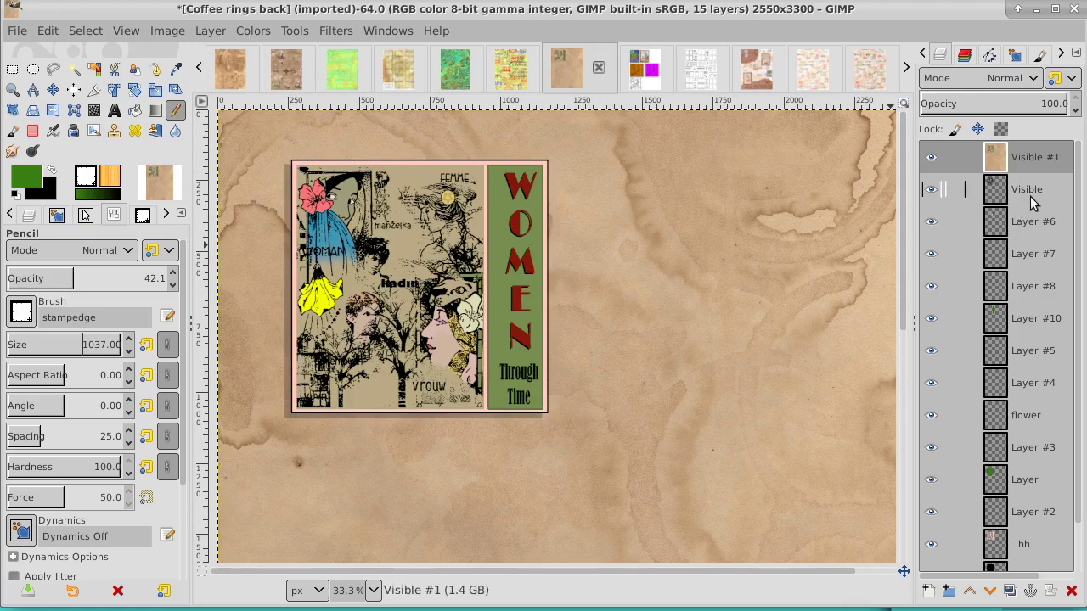
Step: Add a new transparent layer and stamp the perforated edge around the picture
{"action": "left_click", "coordinate": [928, 598]}
{"action": "key", "text": "Return"}
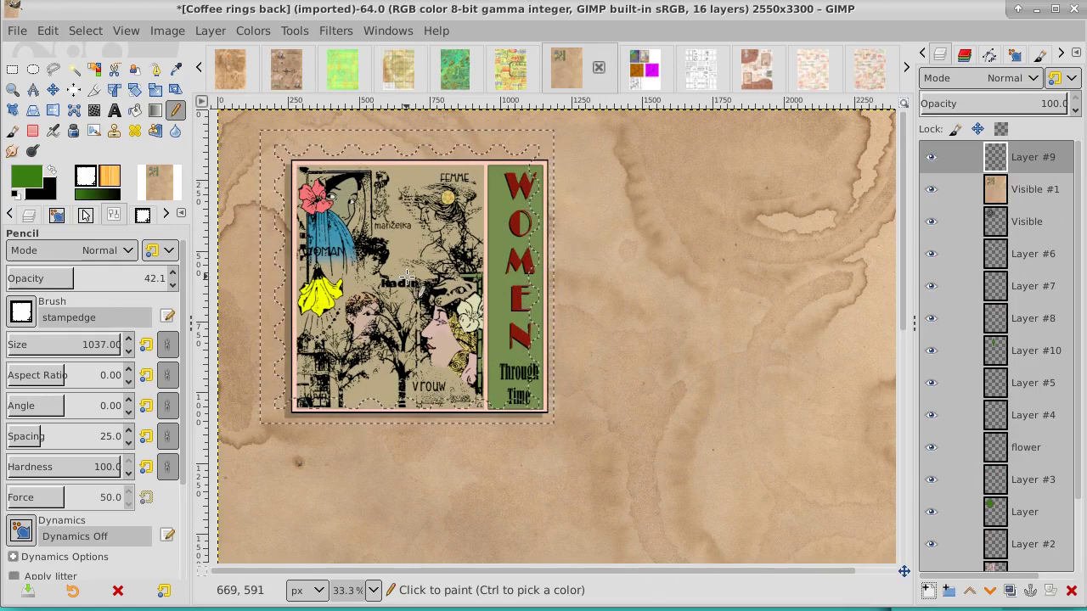
{"action": "left_click", "coordinate": [408, 276]}
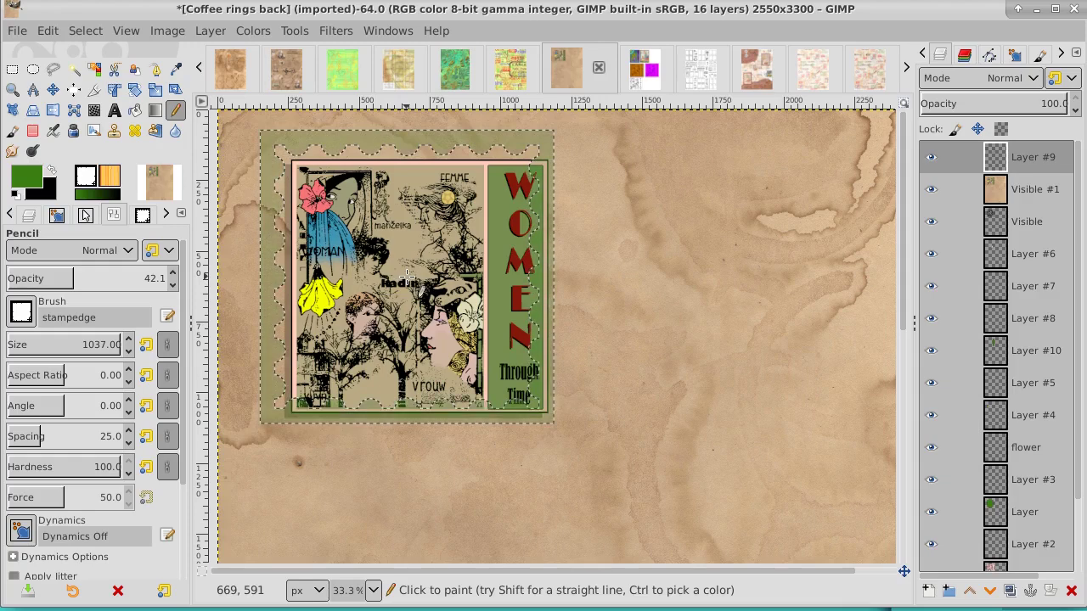
Step: Restamp the border in white with Pencil opacity raised to 96.8
{"action": "left_click", "coordinate": [15, 196]}
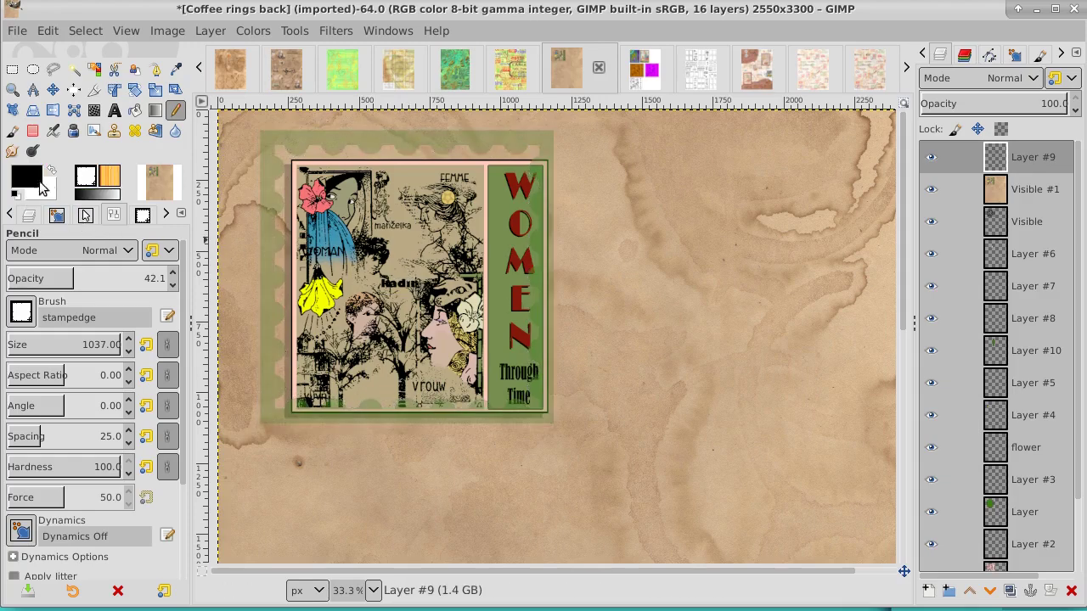
{"action": "left_click", "coordinate": [48, 172]}
{"action": "left_click", "coordinate": [395, 274]}
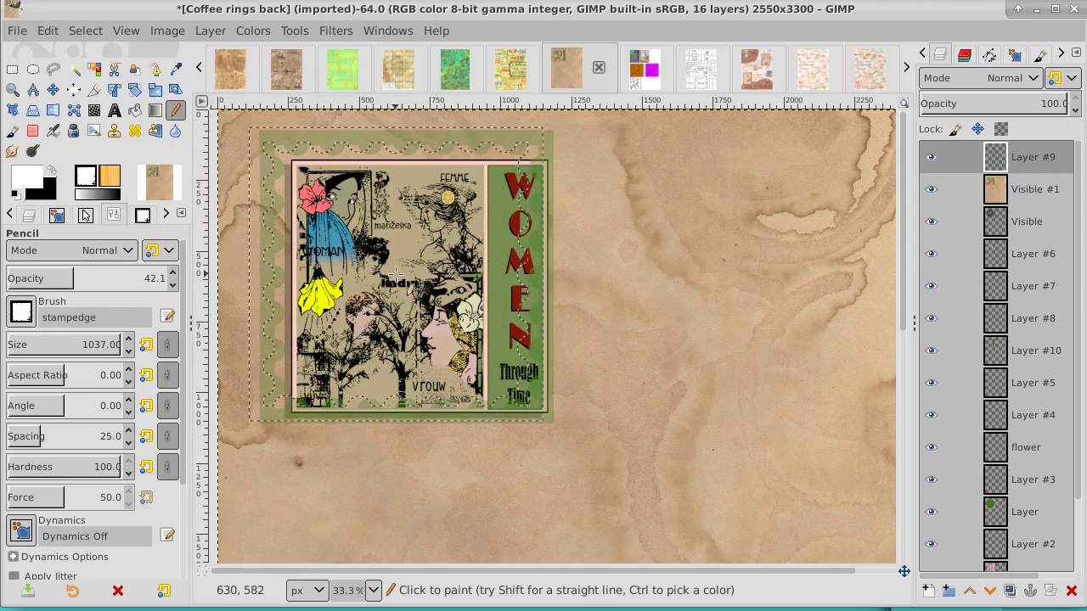
{"action": "left_click_drag", "start_coordinate": [395, 274], "coordinate": [406, 276]}
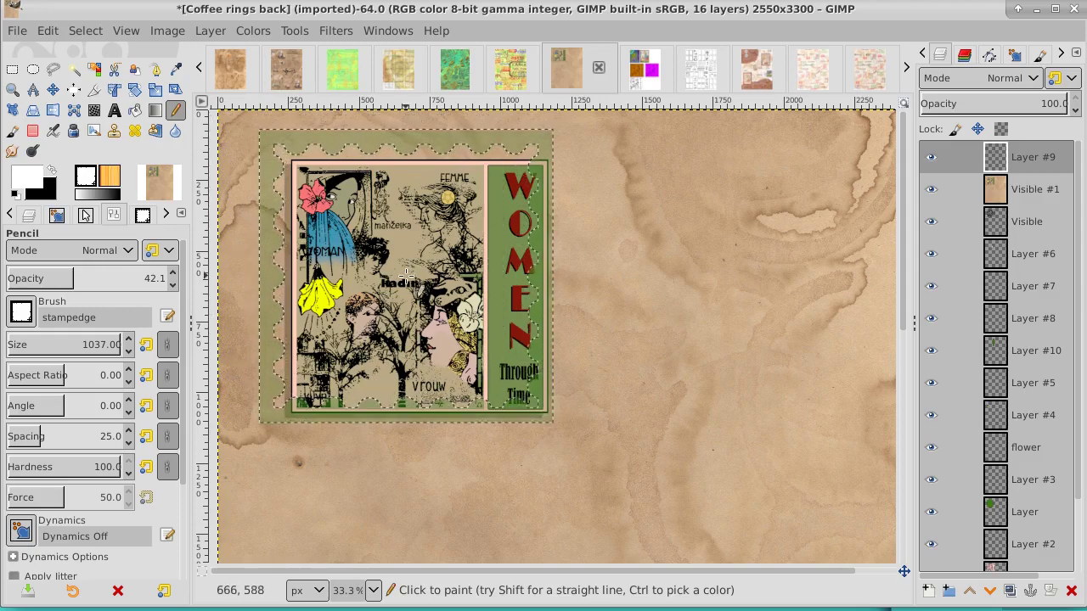
{"action": "left_click", "coordinate": [406, 276]}
{"action": "left_click", "coordinate": [406, 276]}
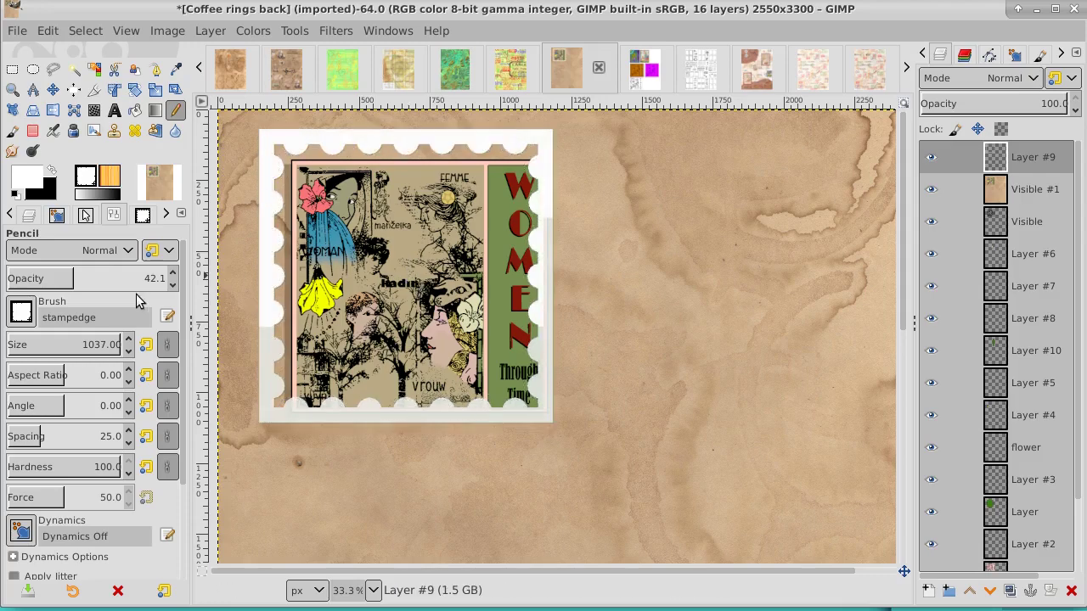
{"action": "left_click_drag", "start_coordinate": [75, 277], "coordinate": [163, 277]}
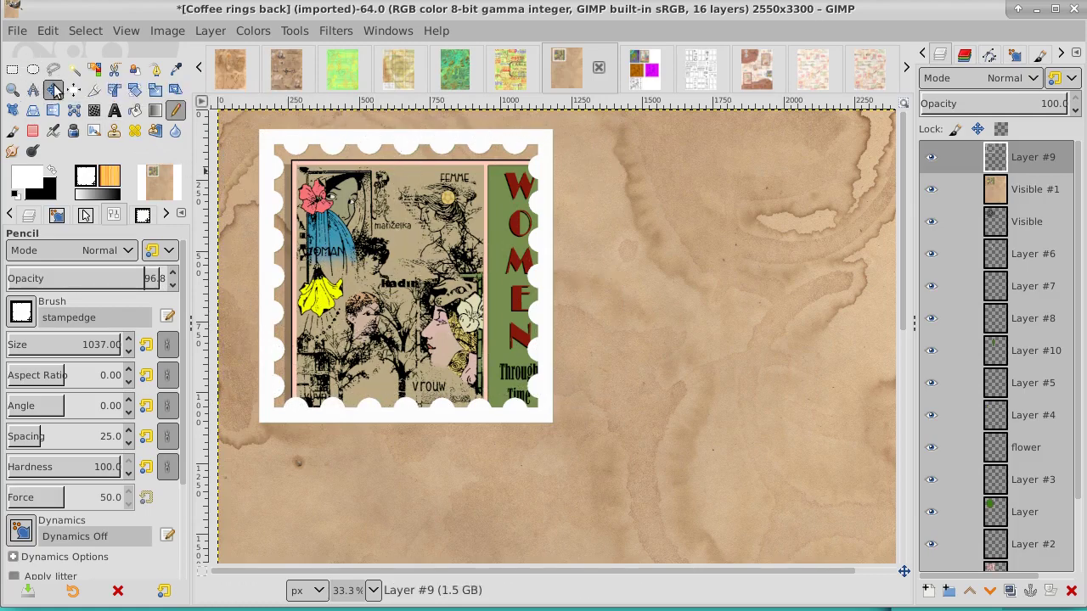
Step: Scale the stamp border layer, Layer #9, to 2664×3448
{"action": "left_click", "coordinate": [159, 96]}
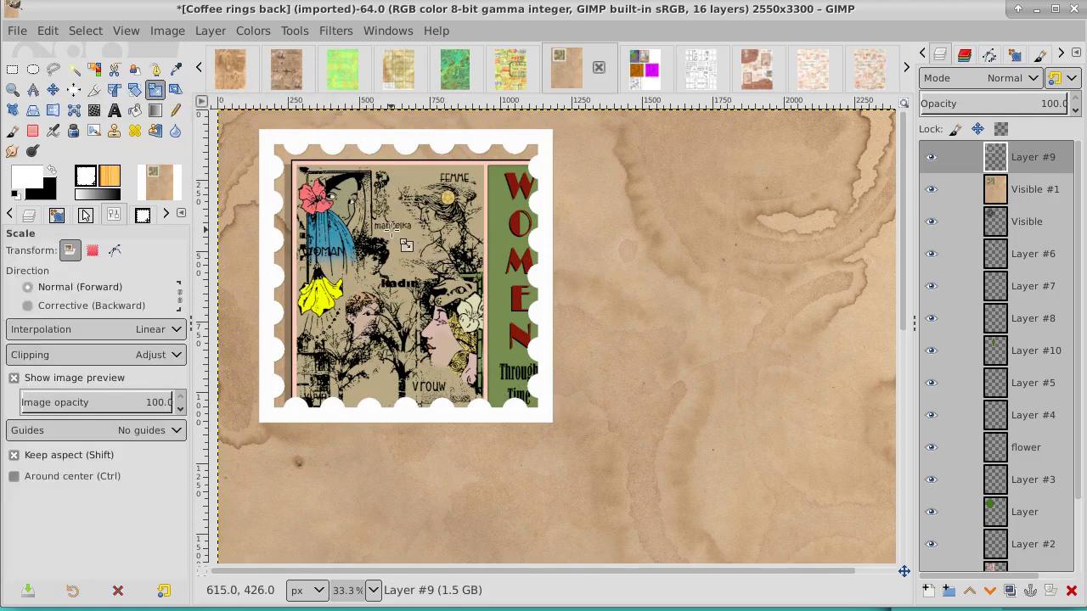
{"action": "left_click", "coordinate": [394, 247]}
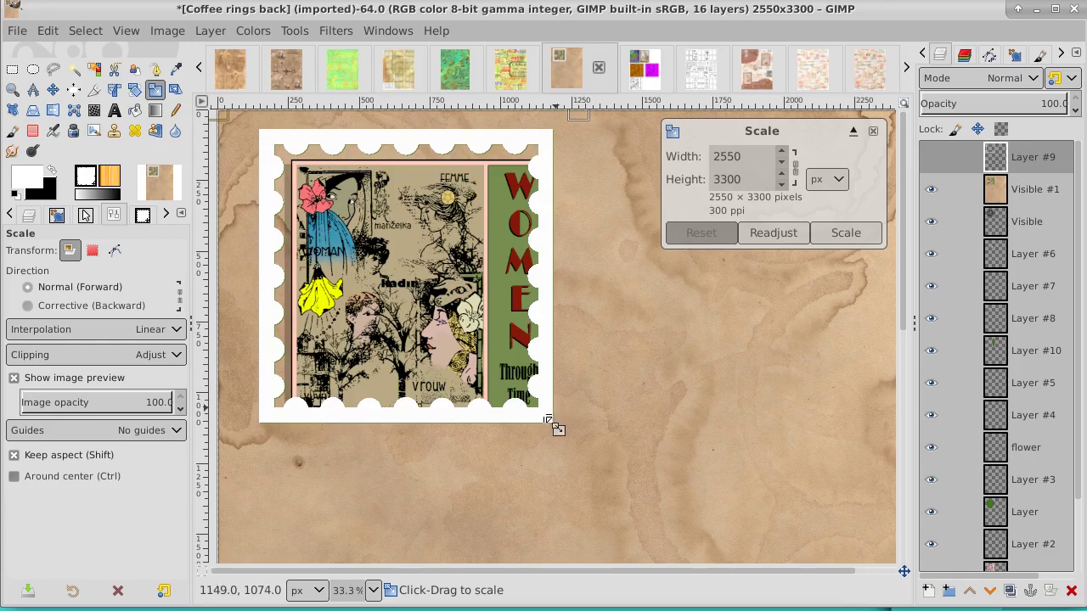
{"action": "left_click_drag", "start_coordinate": [558, 430], "coordinate": [571, 439]}
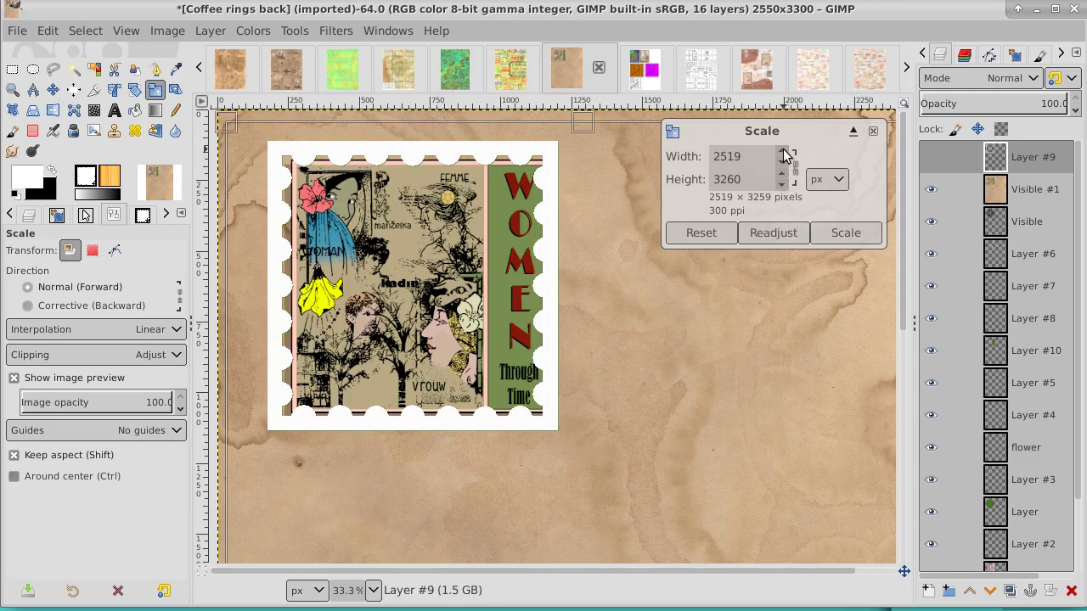
{"action": "left_click_drag", "start_coordinate": [783, 150], "coordinate": [785, 154]}
{"action": "left_click", "coordinate": [840, 231]}
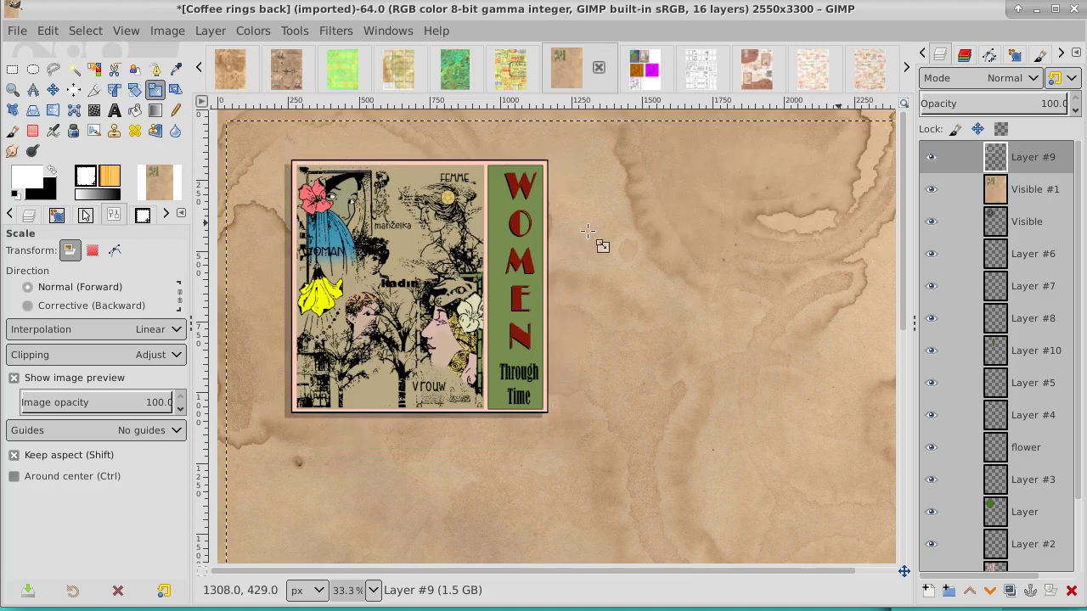
Step: Shift the stamp border slightly up and left with the Move tool
{"action": "left_click", "coordinate": [52, 90]}
{"action": "left_click_drag", "start_coordinate": [497, 294], "coordinate": [493, 291]}
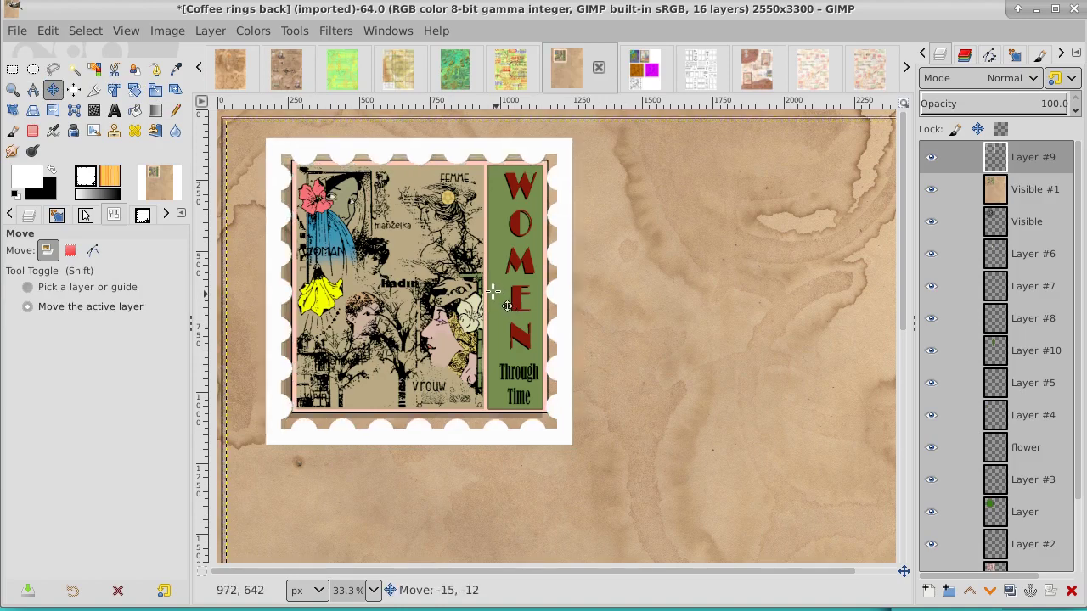
{"action": "left_click_drag", "start_coordinate": [492, 292], "coordinate": [490, 289]}
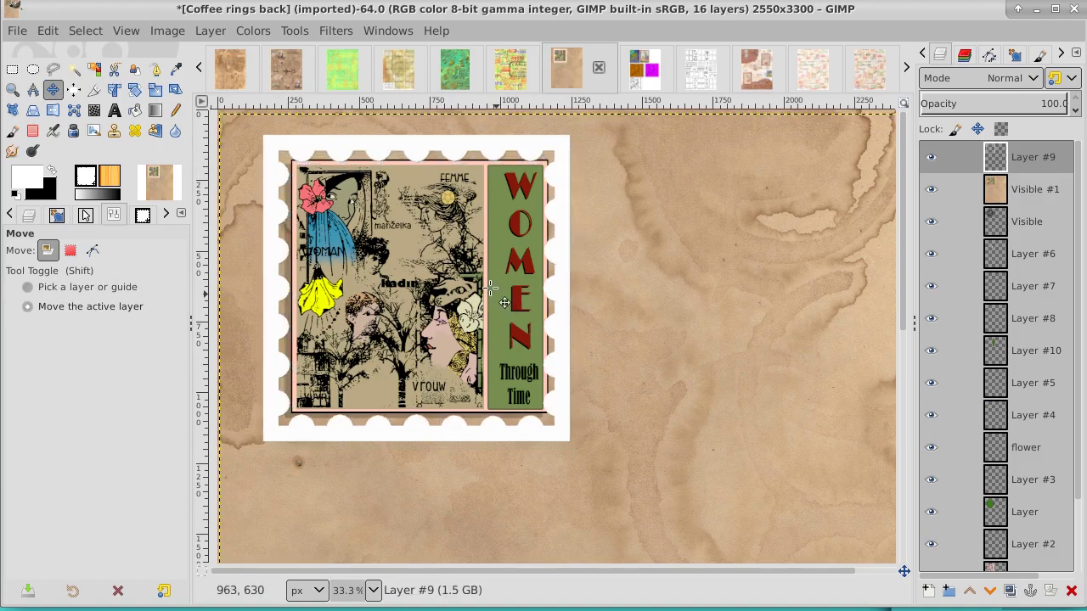
Step: Resize Layer #9 to the image size
{"action": "left_click", "coordinate": [95, 34]}
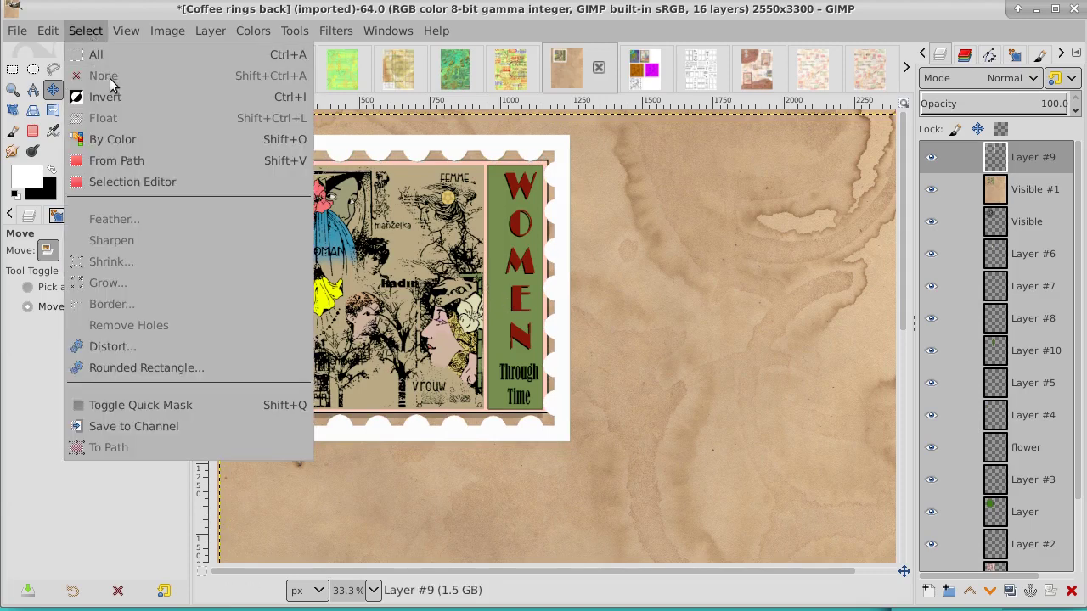
{"action": "left_click", "coordinate": [1034, 157]}
{"action": "right_click", "coordinate": [1034, 157]}
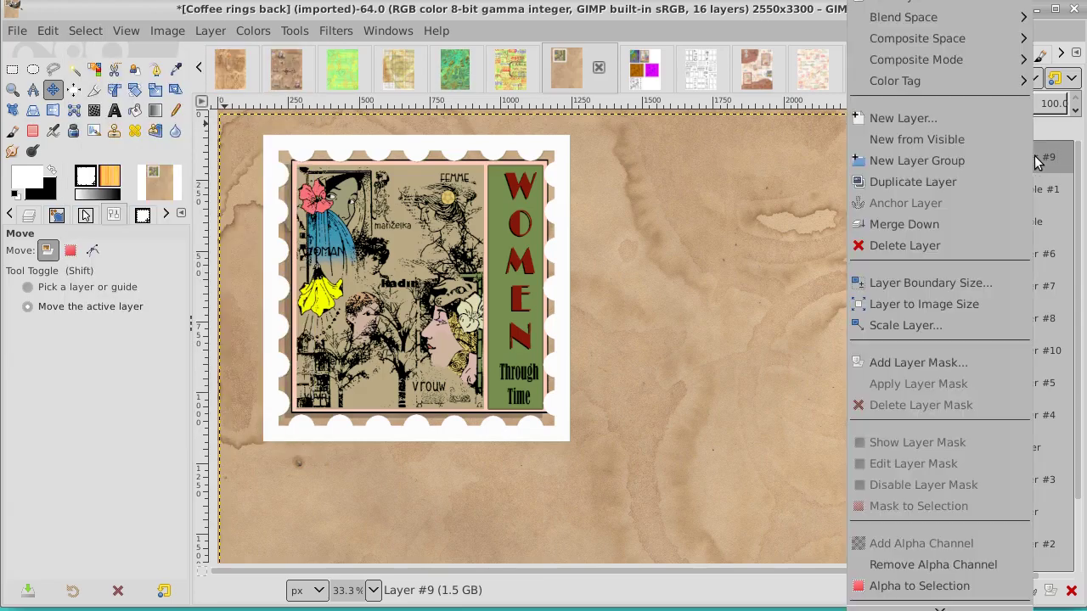
{"action": "left_click", "coordinate": [976, 310]}
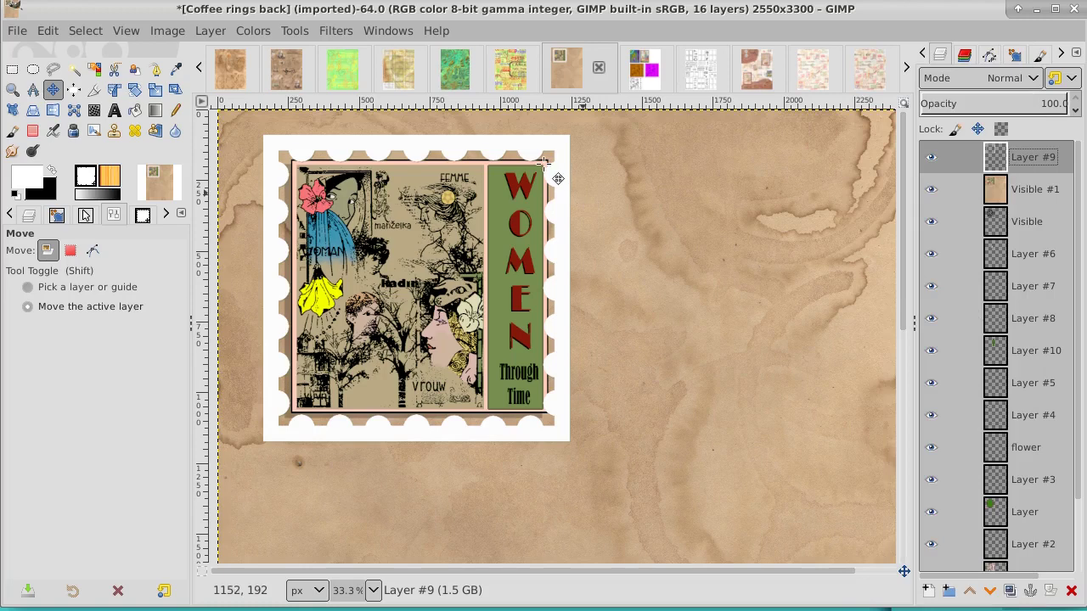
Step: Cut the rectangle around the stamp, paste it as a new layer, and clear the selection
{"action": "left_click", "coordinate": [11, 71]}
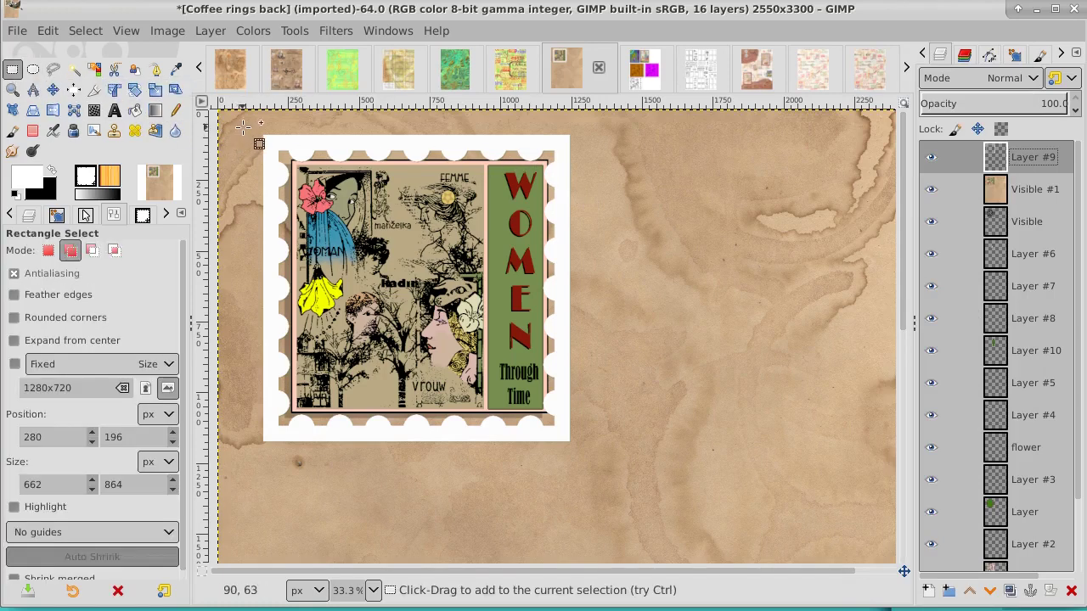
{"action": "left_click_drag", "start_coordinate": [244, 128], "coordinate": [594, 362]}
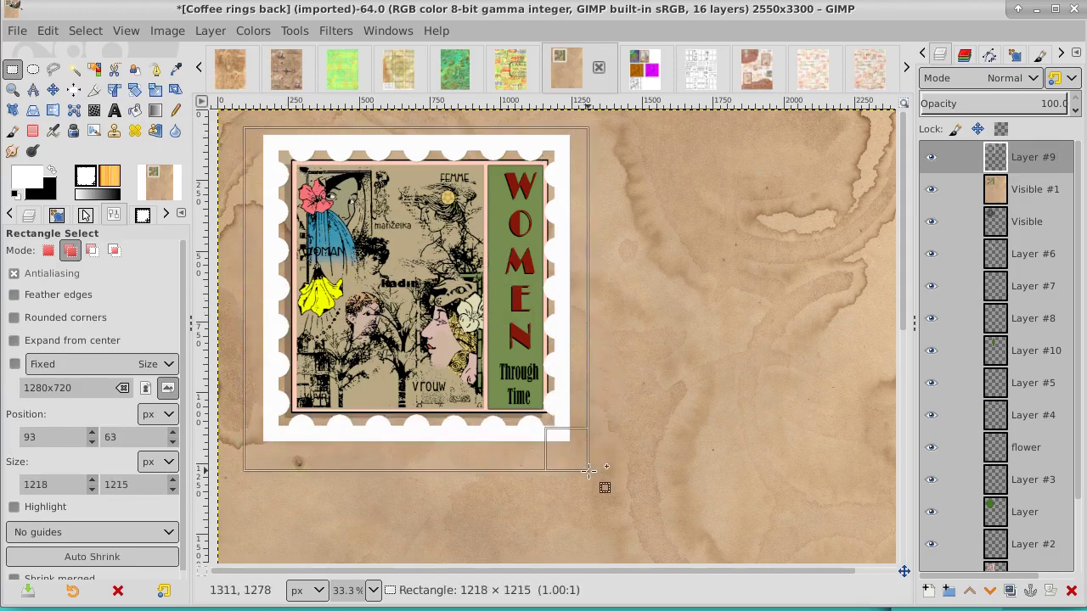
{"action": "left_click_drag", "start_coordinate": [594, 361], "coordinate": [586, 467]}
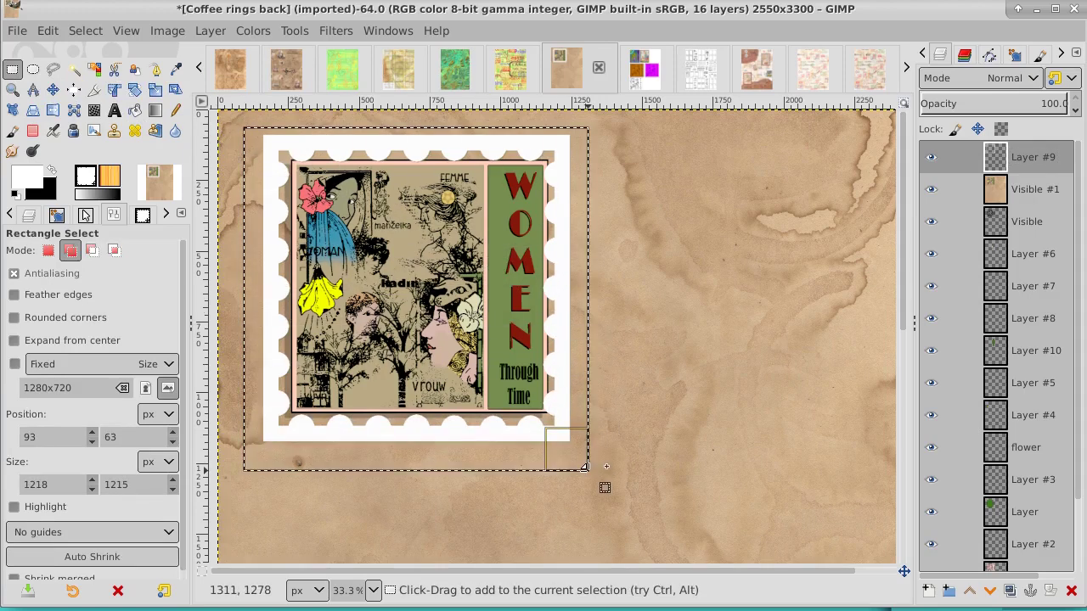
{"action": "left_click", "coordinate": [49, 32]}
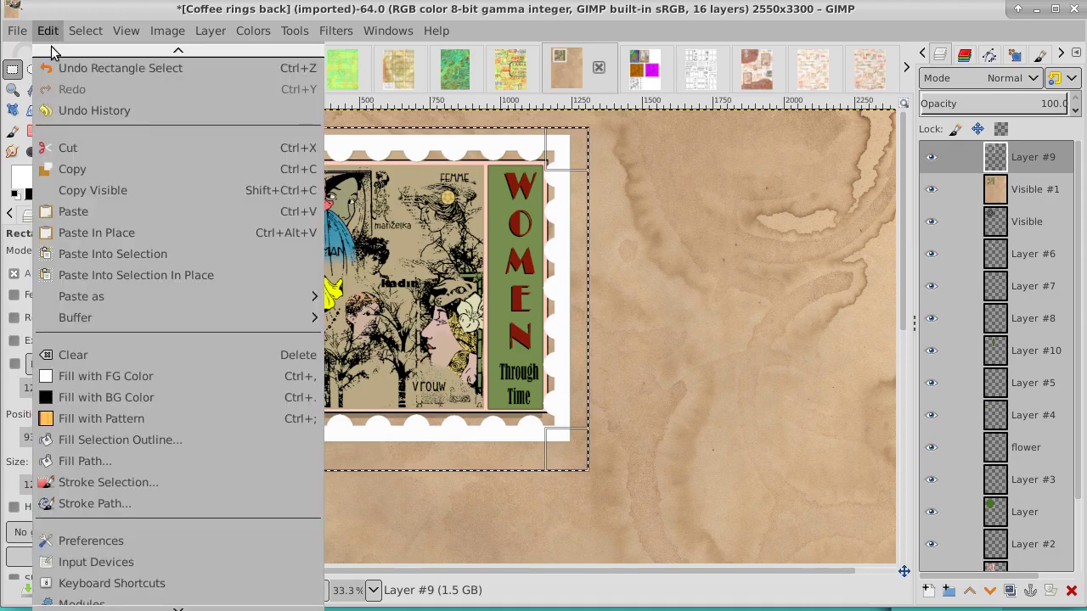
{"action": "left_click", "coordinate": [72, 150]}
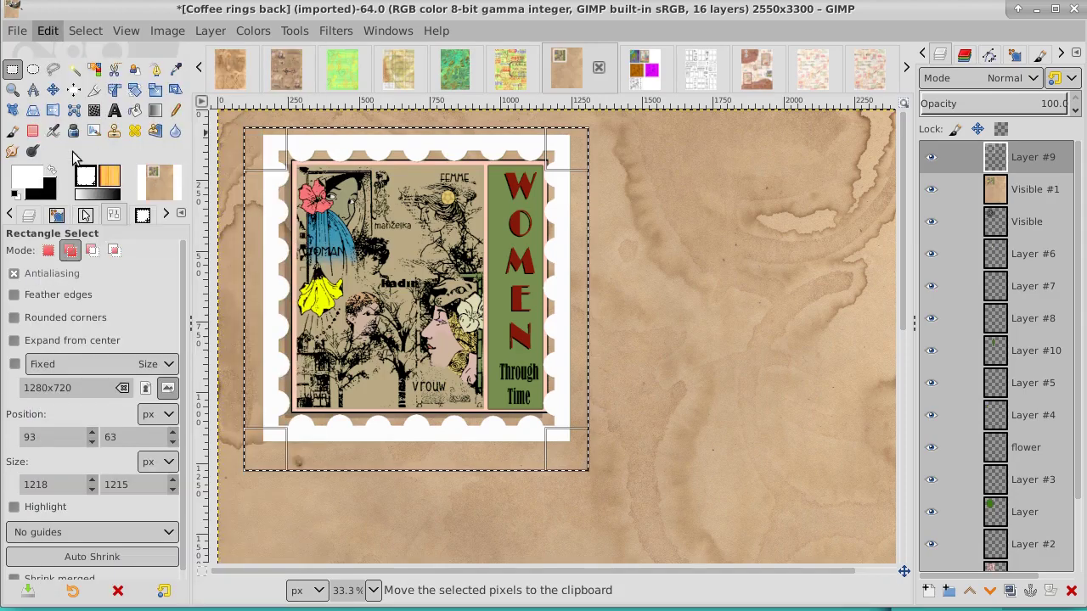
{"action": "left_click", "coordinate": [51, 33]}
{"action": "mouse_move", "coordinate": [81, 296]}
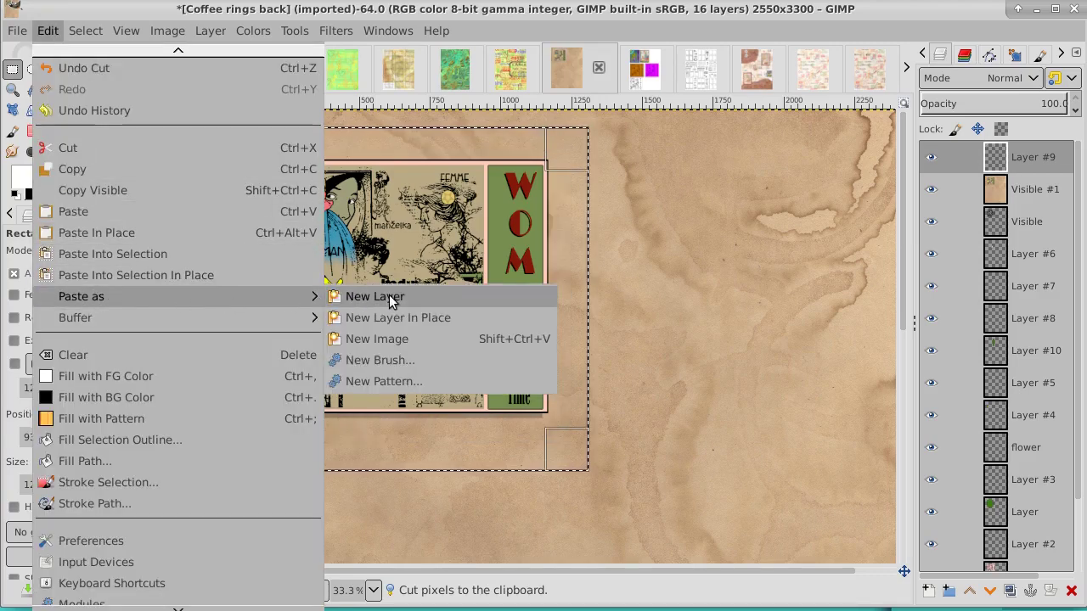
{"action": "left_click", "coordinate": [374, 296]}
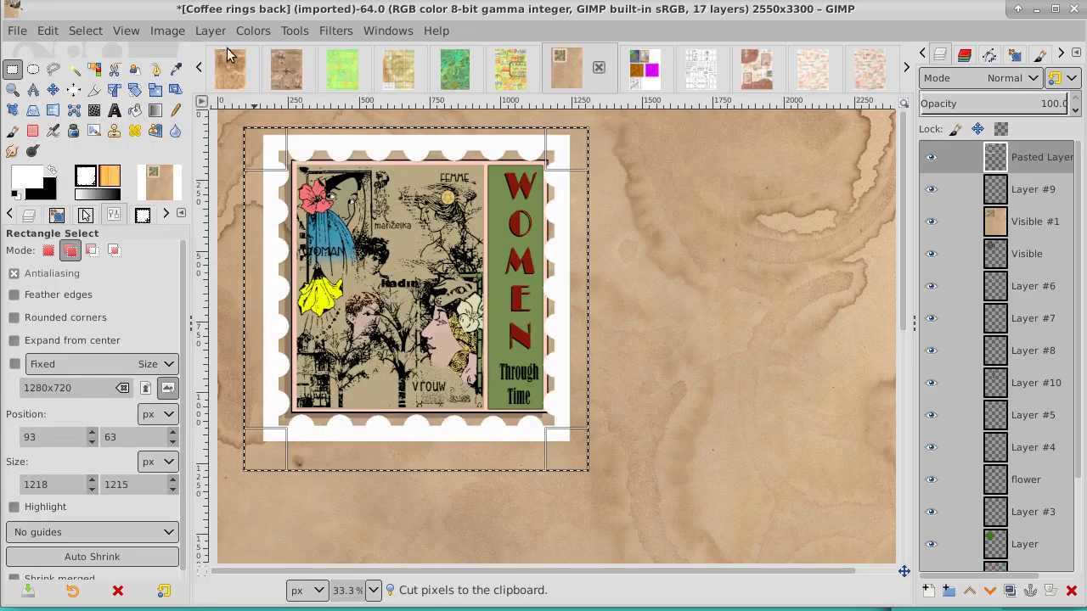
{"action": "left_click", "coordinate": [86, 30]}
{"action": "left_click", "coordinate": [100, 76]}
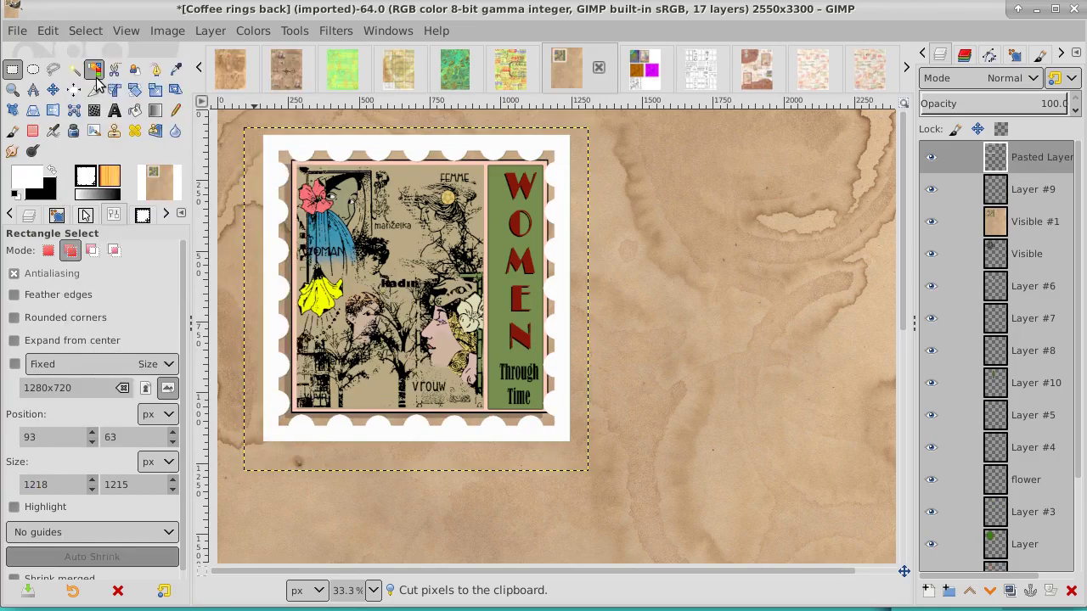
Step: Scale up the pasted stamp and move it about 48 px left and 36 px up
{"action": "left_click", "coordinate": [155, 90]}
{"action": "left_click", "coordinate": [440, 293]}
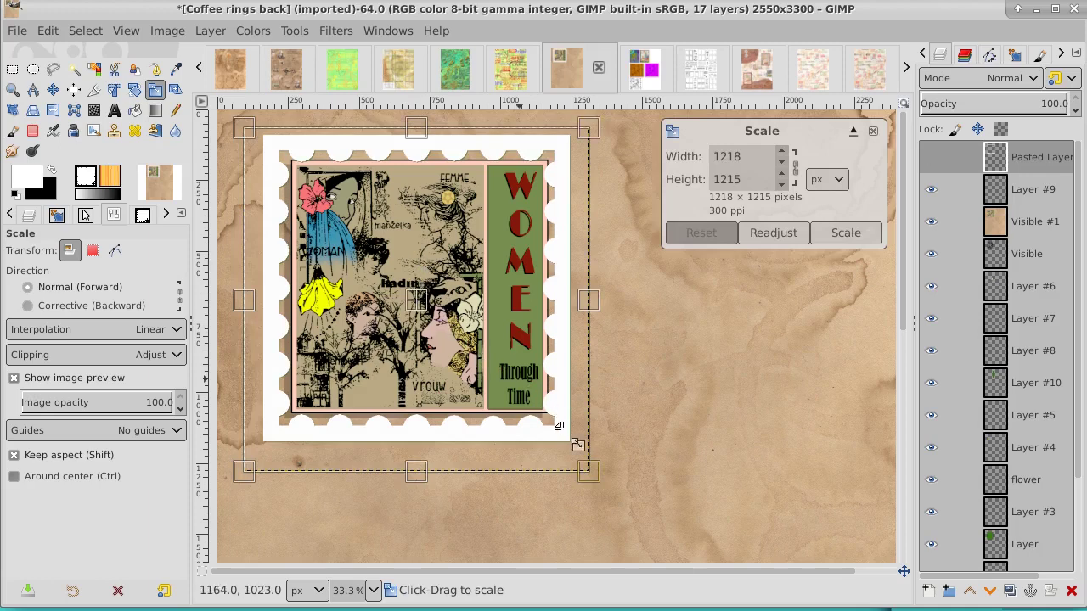
{"action": "left_click_drag", "start_coordinate": [585, 463], "coordinate": [644, 501]}
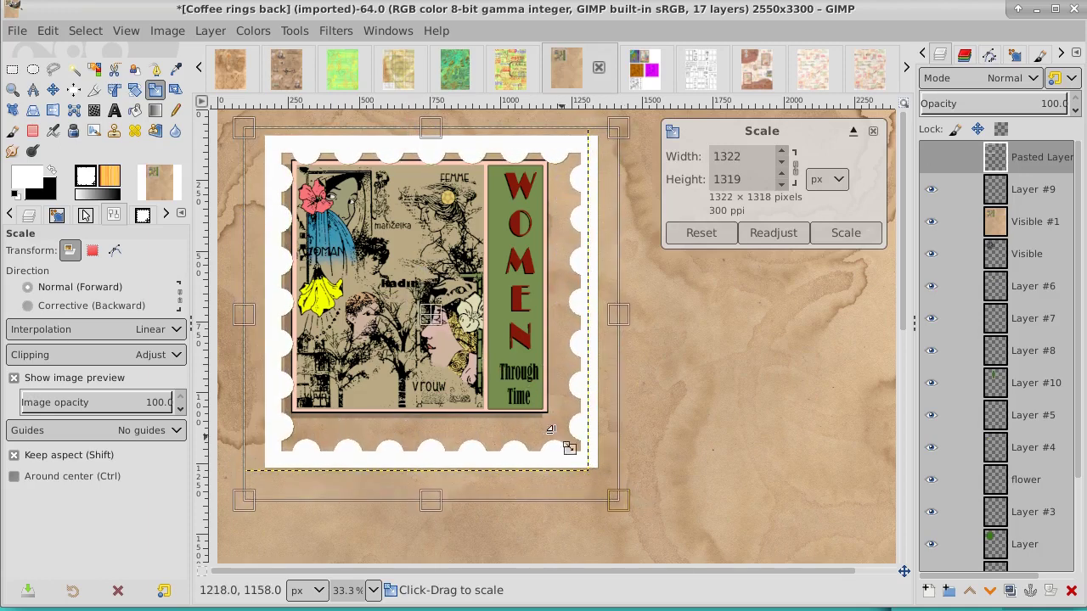
{"action": "left_click", "coordinate": [847, 233]}
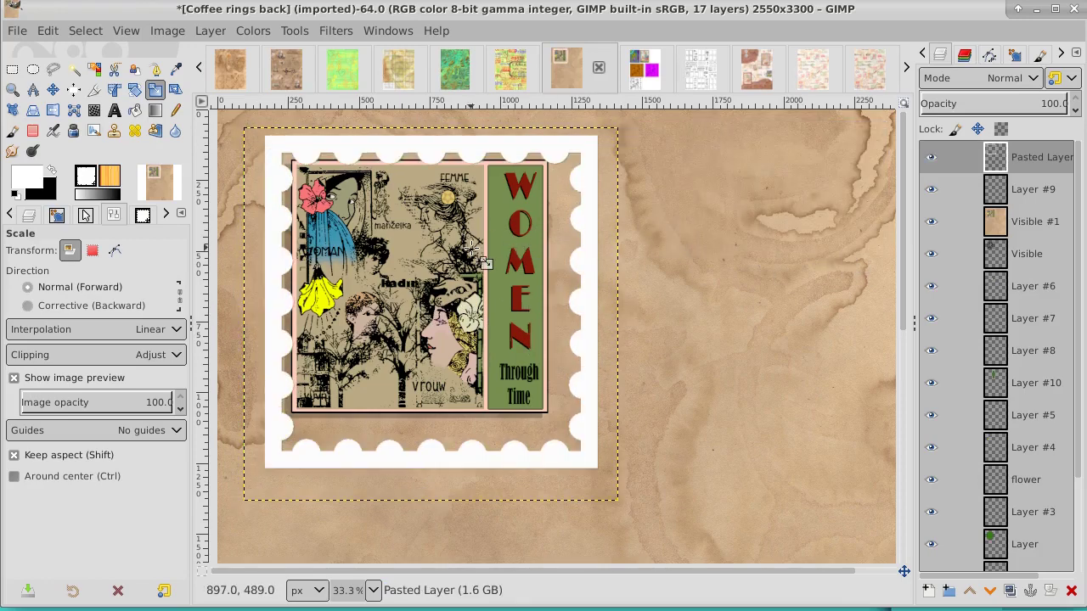
{"action": "left_click", "coordinate": [53, 89]}
{"action": "left_click_drag", "start_coordinate": [468, 284], "coordinate": [455, 274]}
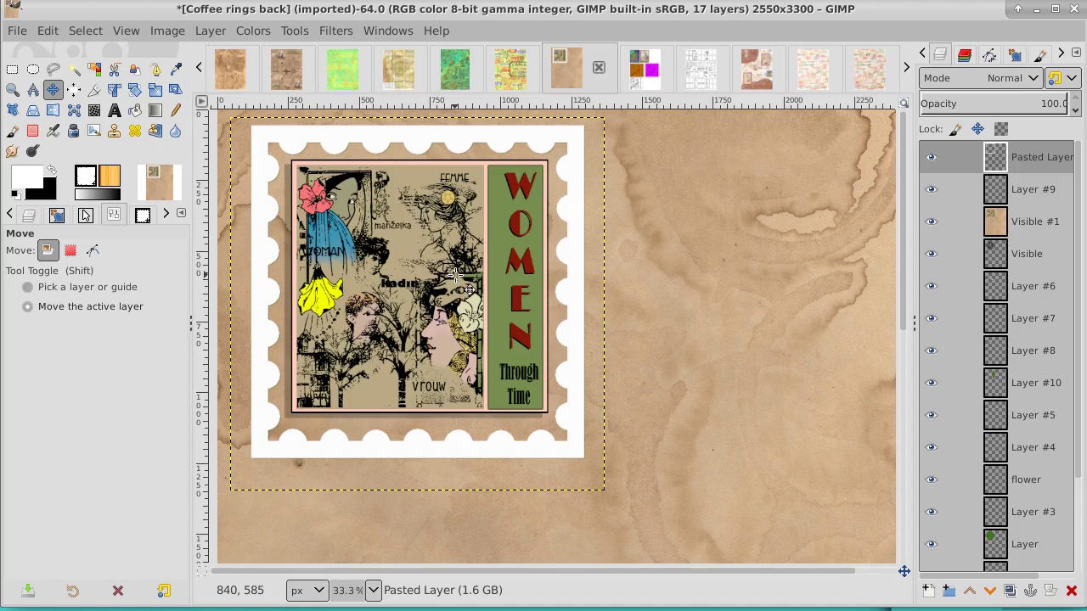
Step: Resize the Pasted Layer to image size, duplicate it and hide the top copy
{"action": "right_click", "coordinate": [1041, 159]}
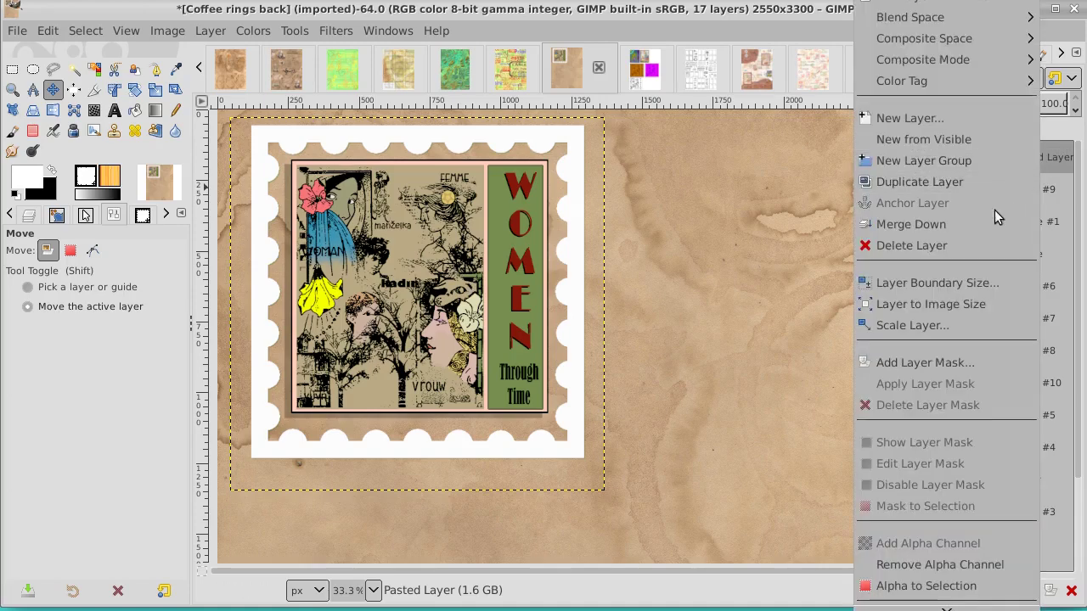
{"action": "left_click", "coordinate": [962, 304]}
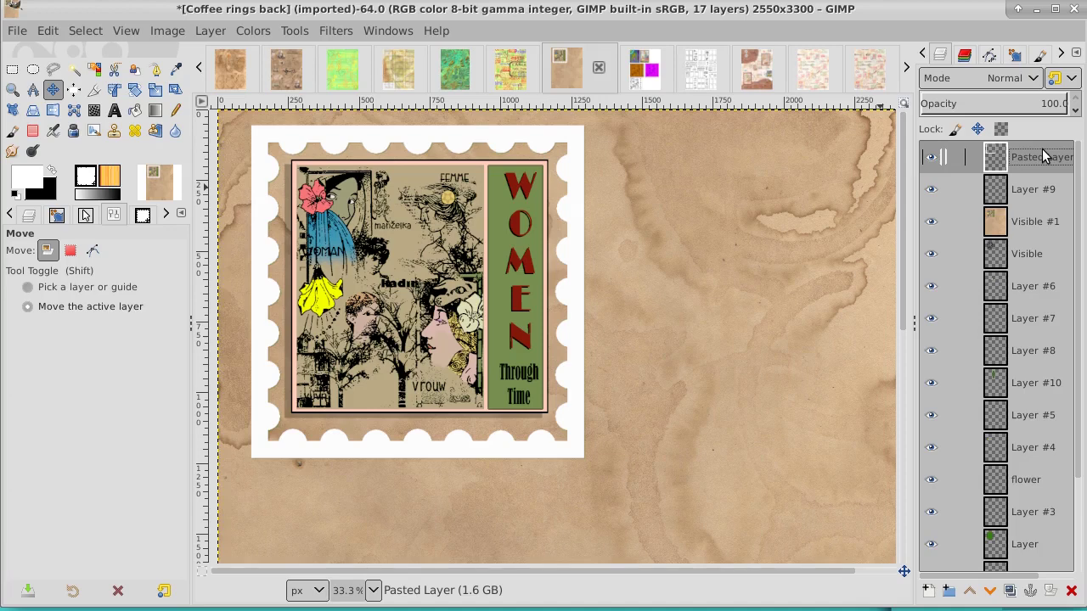
{"action": "left_click", "coordinate": [1011, 592]}
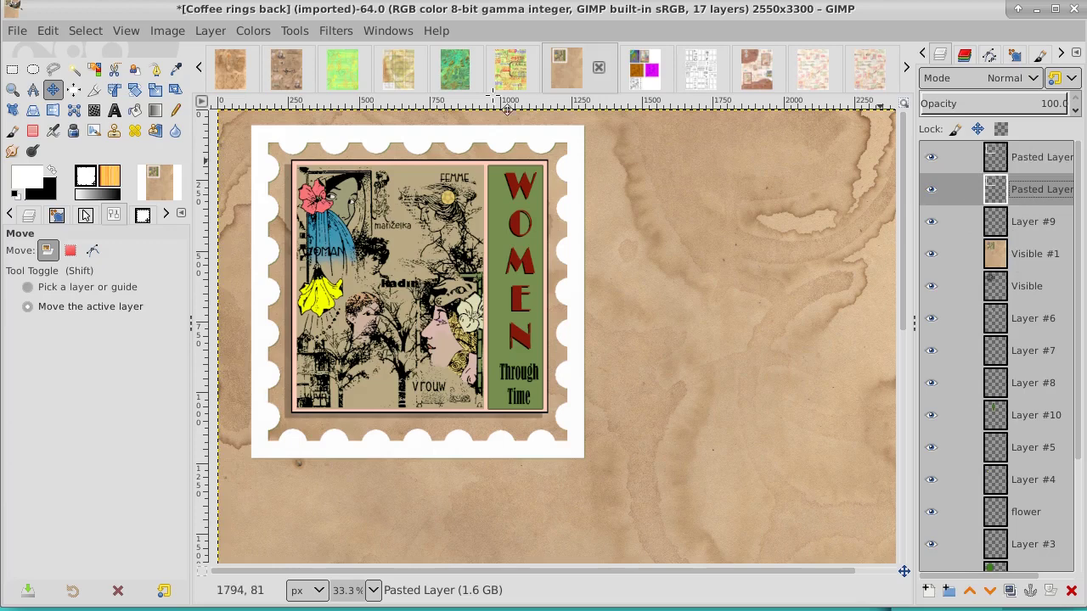
{"action": "left_click", "coordinate": [935, 157]}
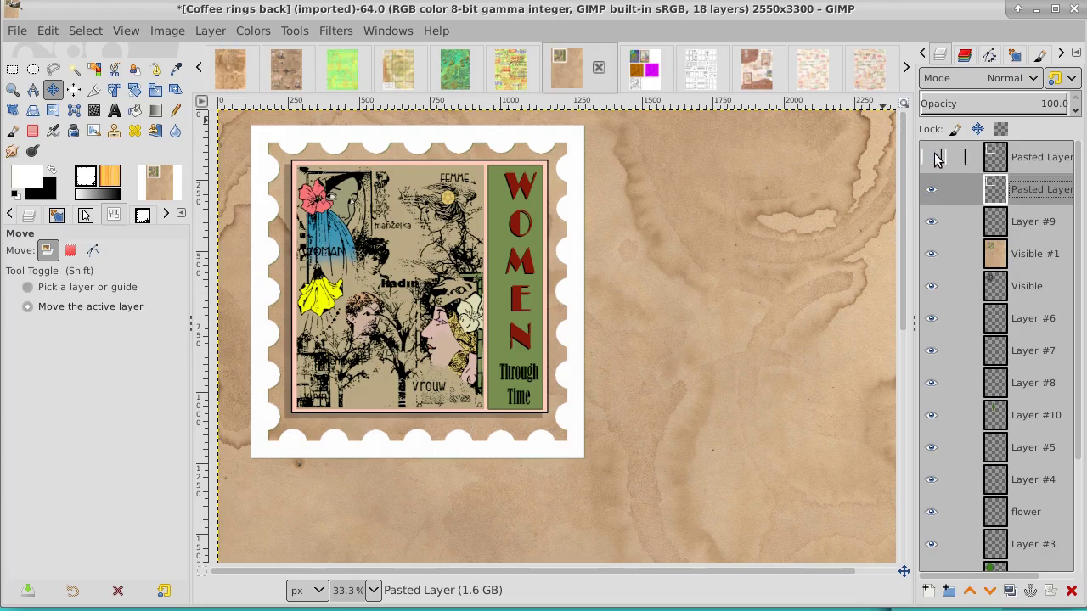
{"action": "left_click", "coordinate": [211, 32]}
{"action": "mouse_move", "coordinate": [253, 31]}
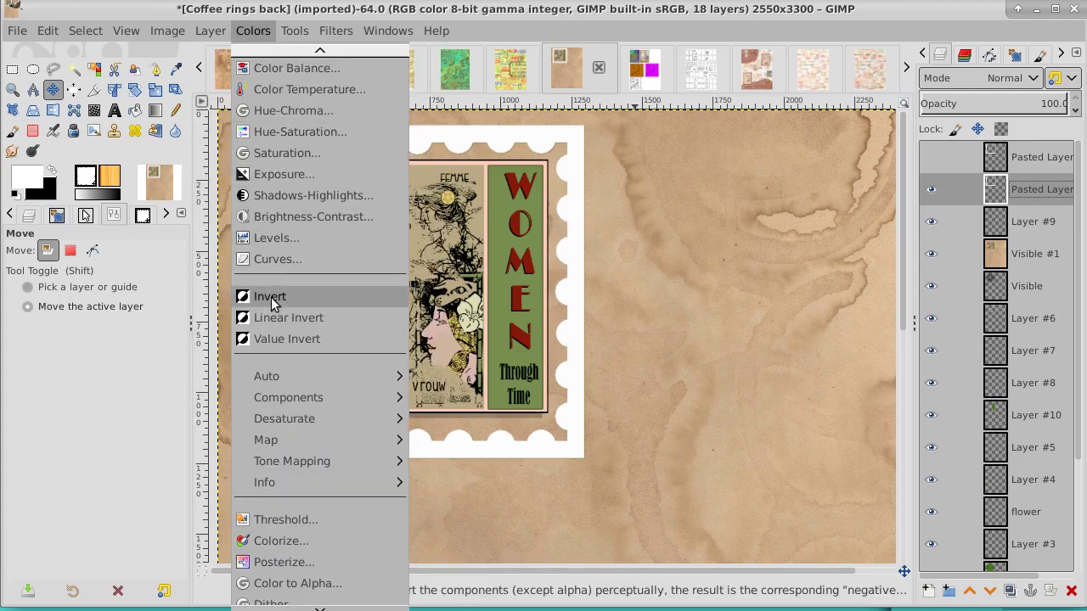
Step: Invert the lower stamp copy and shift it down-left as a black shadow sized to the full image
{"action": "left_click", "coordinate": [270, 296]}
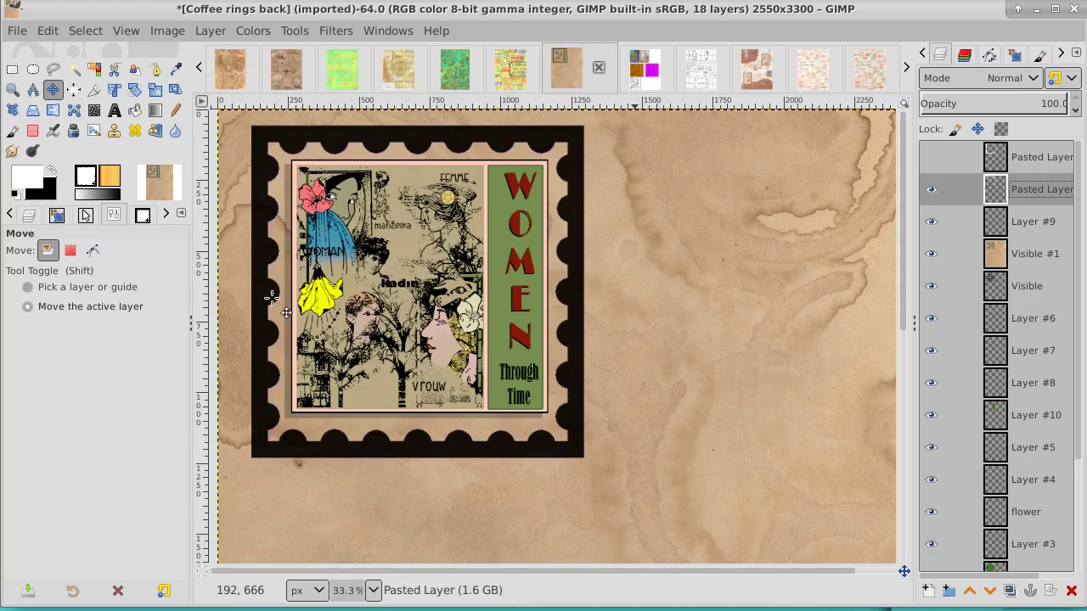
{"action": "left_click", "coordinate": [931, 157]}
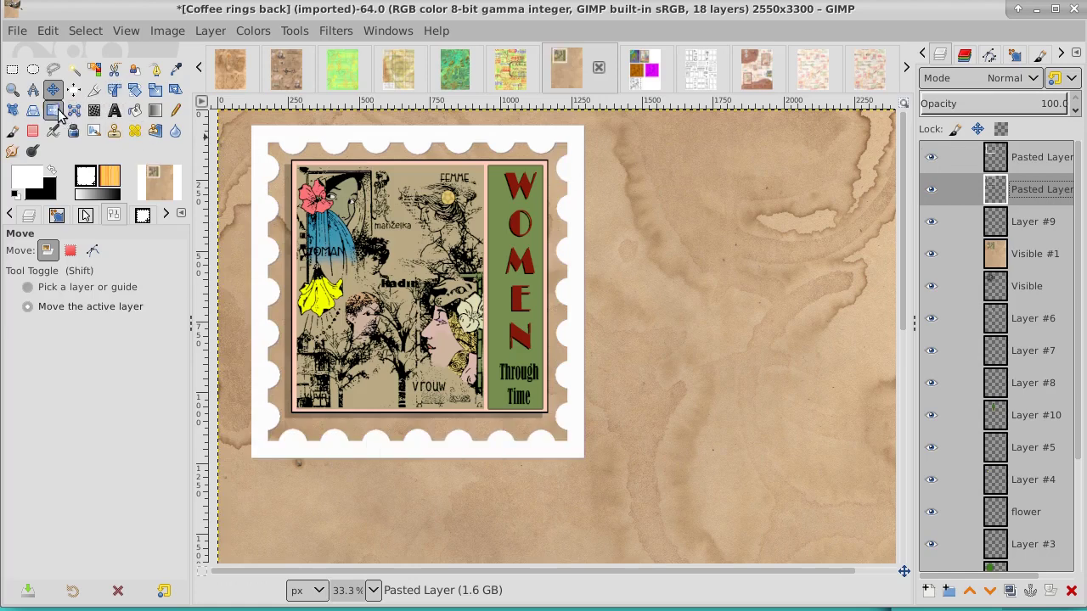
{"action": "left_click_drag", "start_coordinate": [271, 232], "coordinate": [265, 240]}
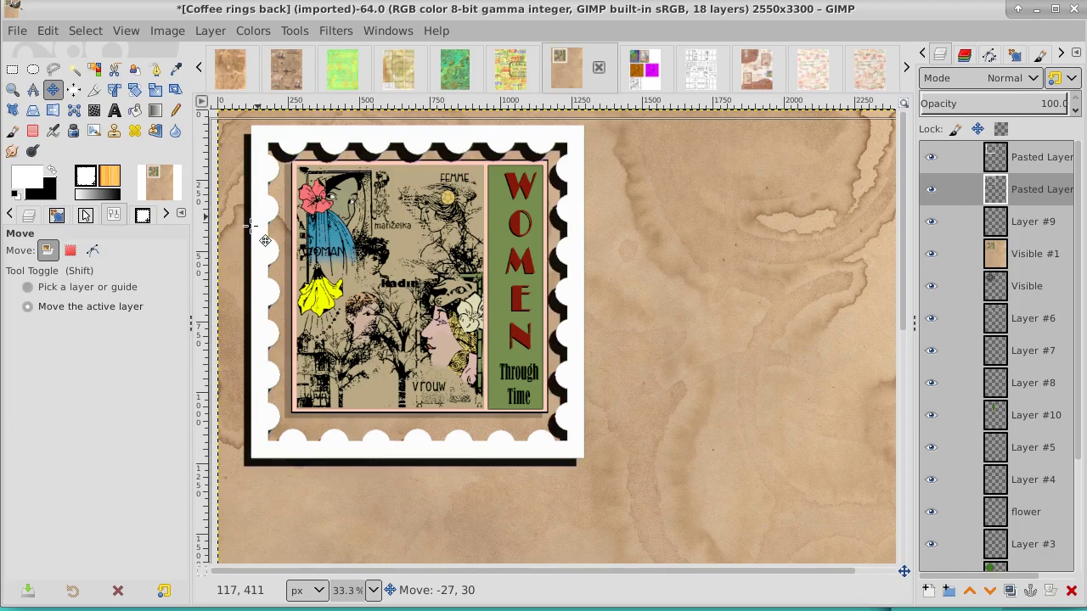
{"action": "left_click_drag", "start_coordinate": [265, 241], "coordinate": [265, 240]}
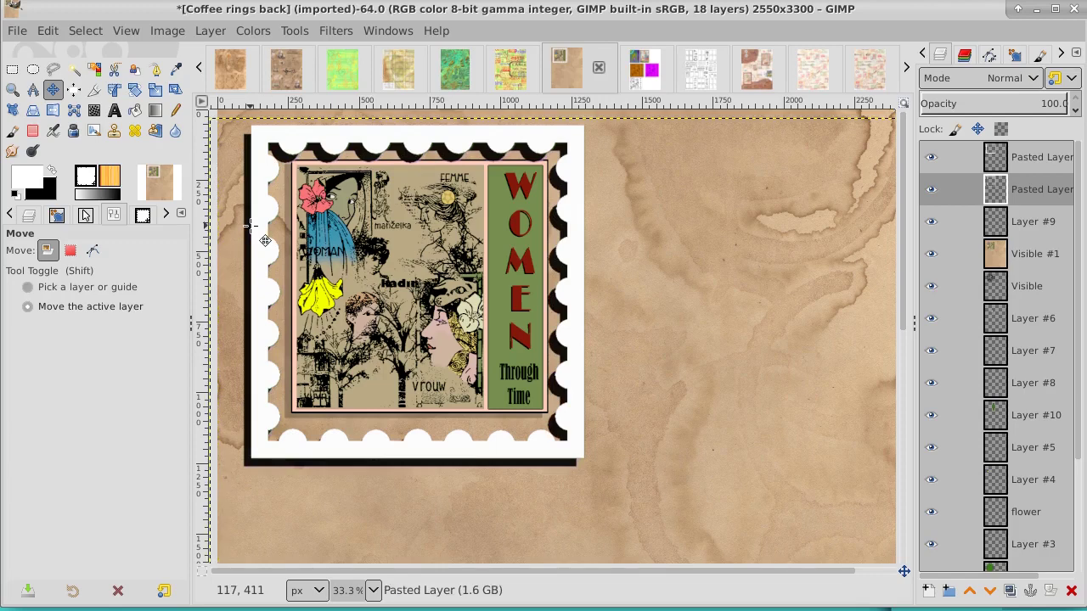
{"action": "right_click", "coordinate": [1030, 182]}
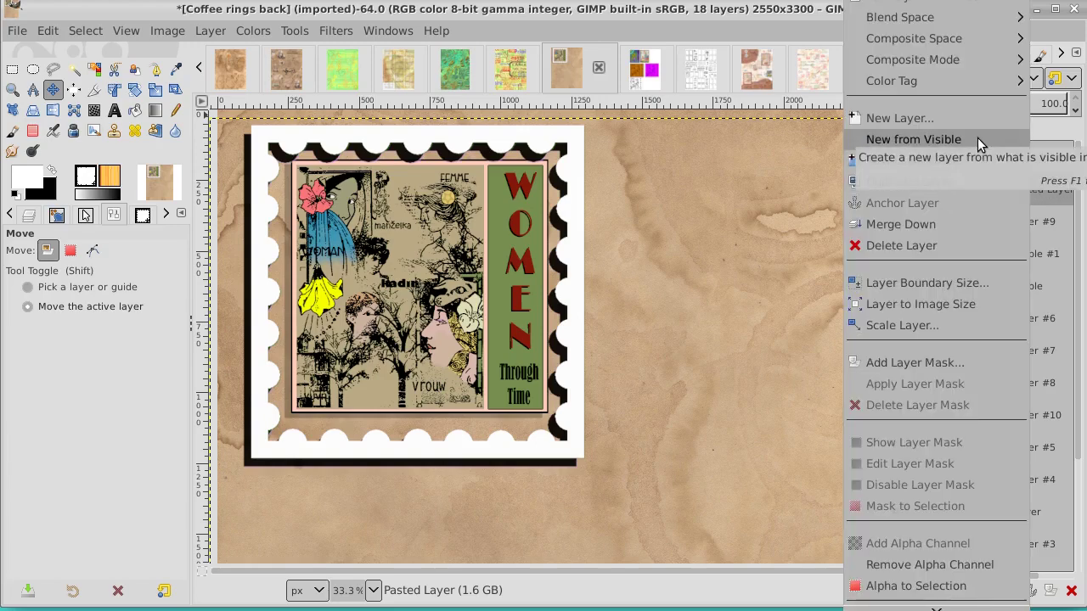
{"action": "left_click", "coordinate": [980, 304]}
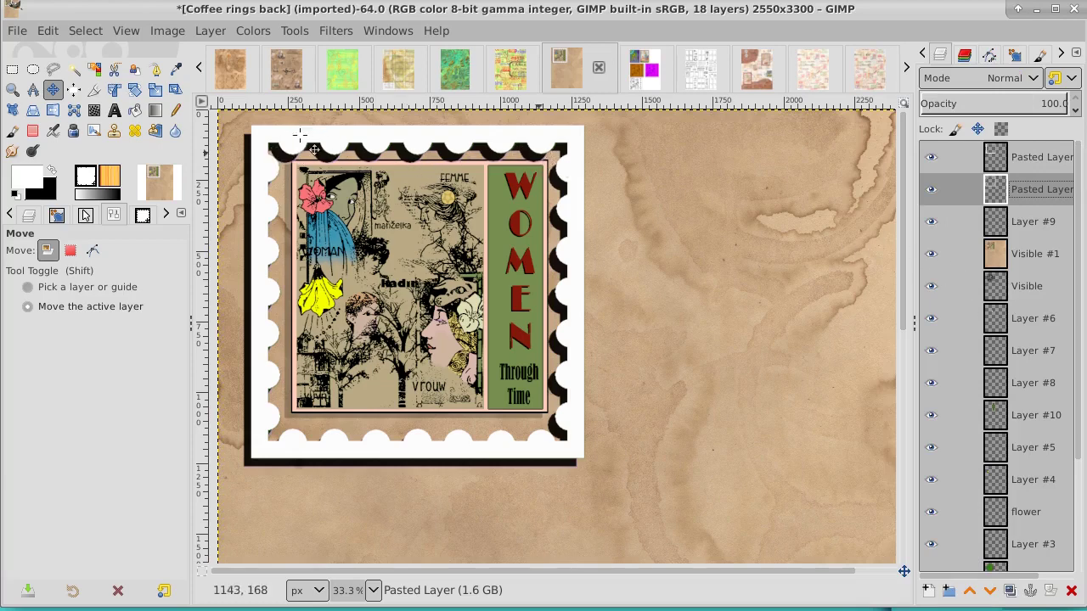
{"action": "left_click", "coordinate": [13, 70]}
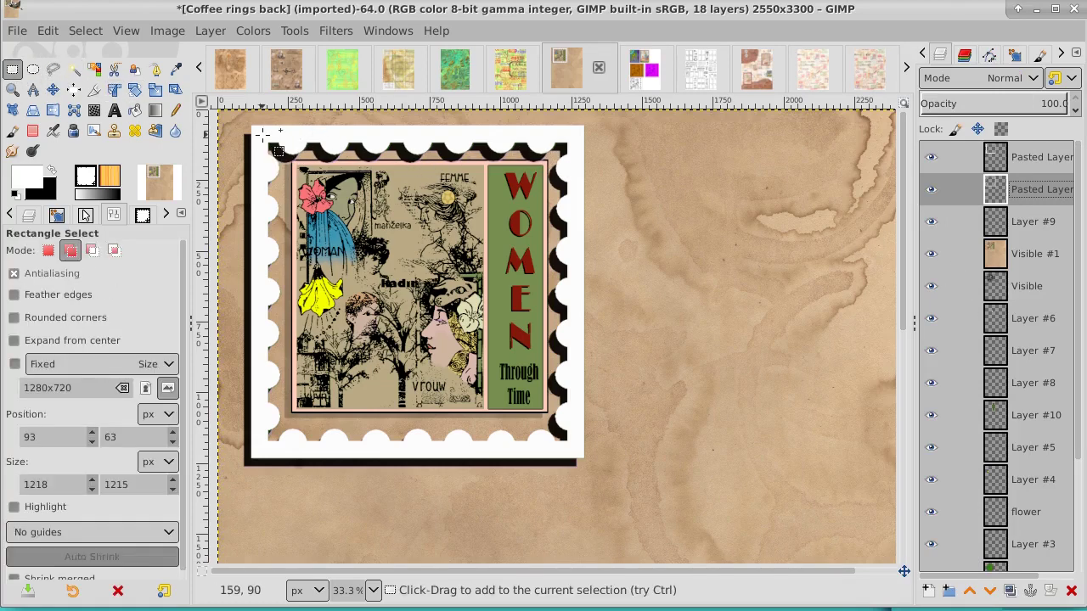
Step: Select the area inside the stamp's white frame, trying a delete and then undoing it
{"action": "mouse_move", "coordinate": [265, 136]}
{"action": "left_mouse_down"}
{"action": "mouse_move", "coordinate": [580, 167]}
{"action": "mouse_move", "coordinate": [571, 443]}
{"action": "left_mouse_up"}
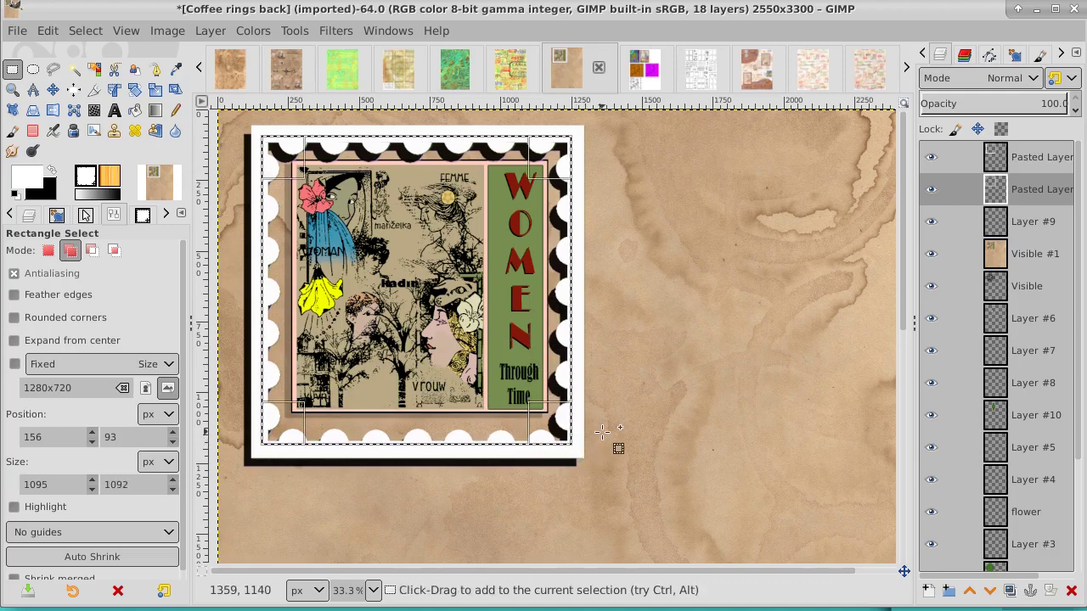
{"action": "key", "text": "Delete"}
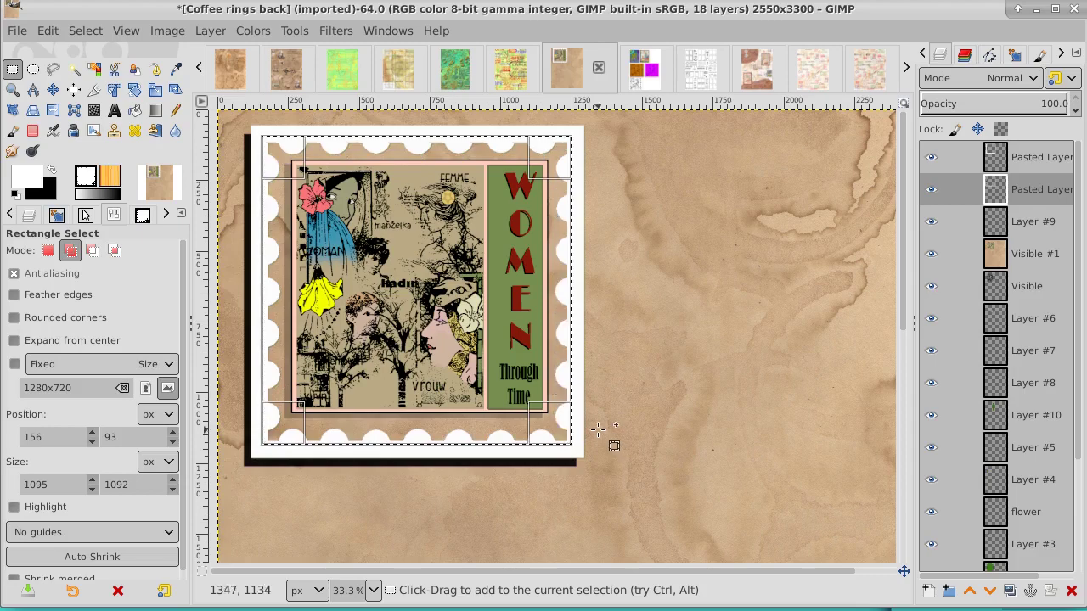
{"action": "left_click", "coordinate": [90, 33]}
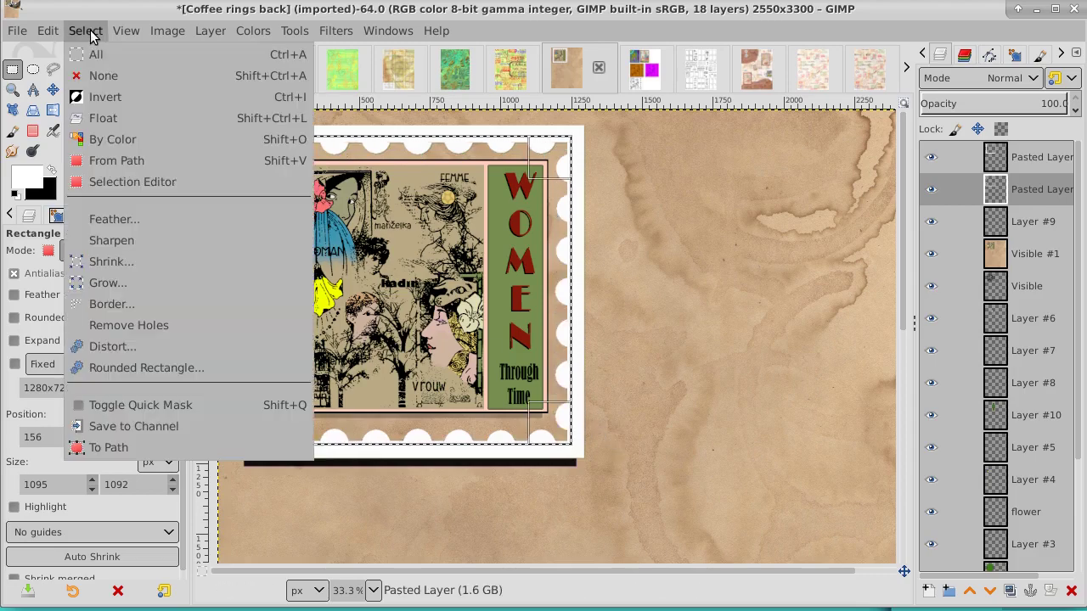
{"action": "left_click", "coordinate": [99, 76]}
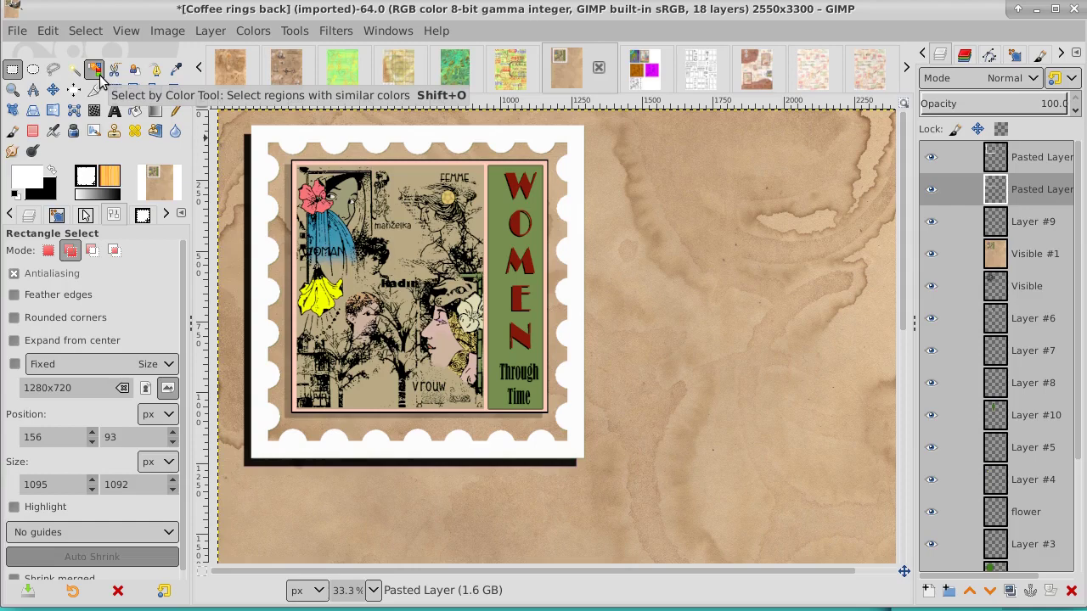
{"action": "left_click", "coordinate": [49, 32]}
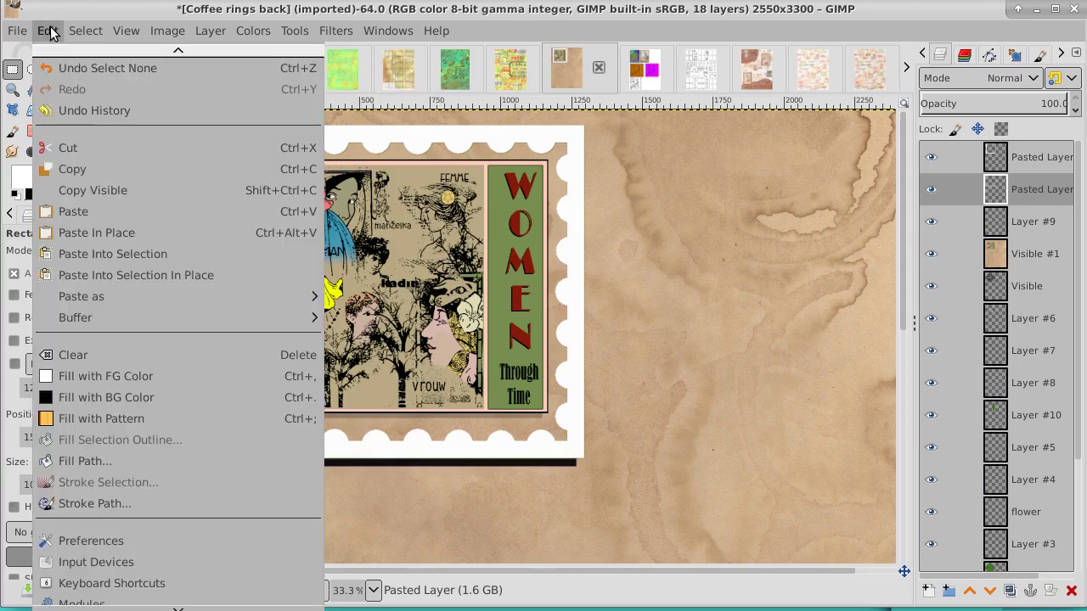
{"action": "left_click", "coordinate": [68, 68]}
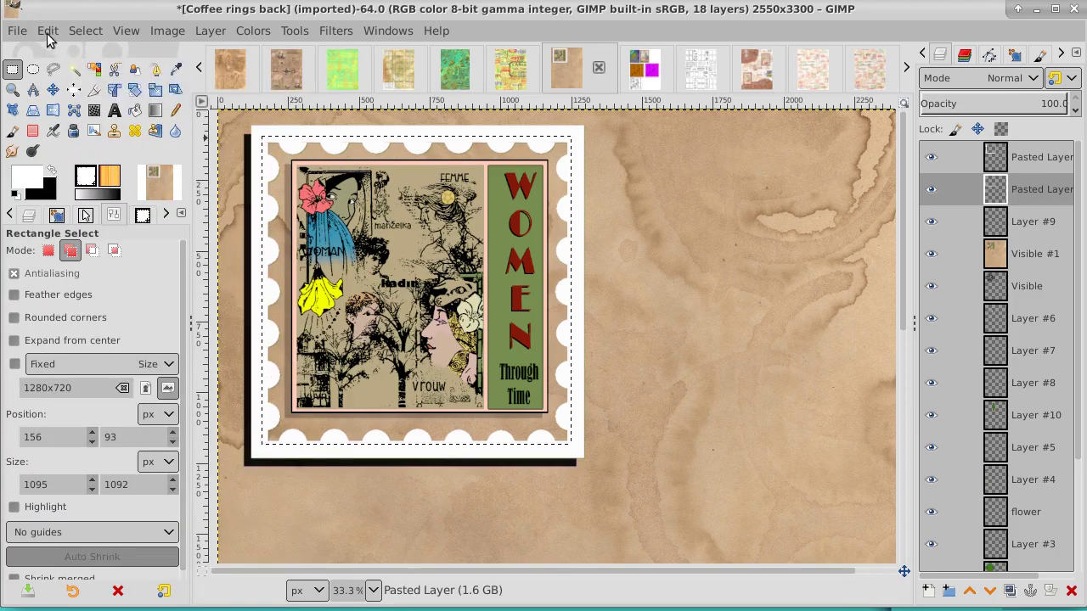
{"action": "left_click", "coordinate": [48, 35]}
{"action": "left_click", "coordinate": [46, 68]}
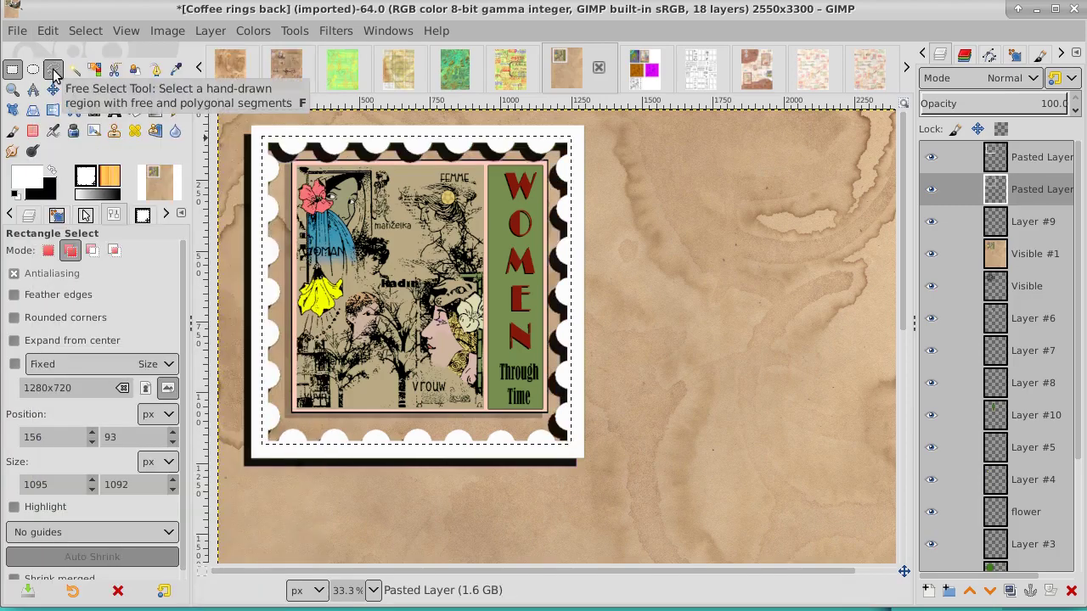
Step: Cut the shadow inside the selection and paste it into the selection as a new layer
{"action": "left_click", "coordinate": [48, 32]}
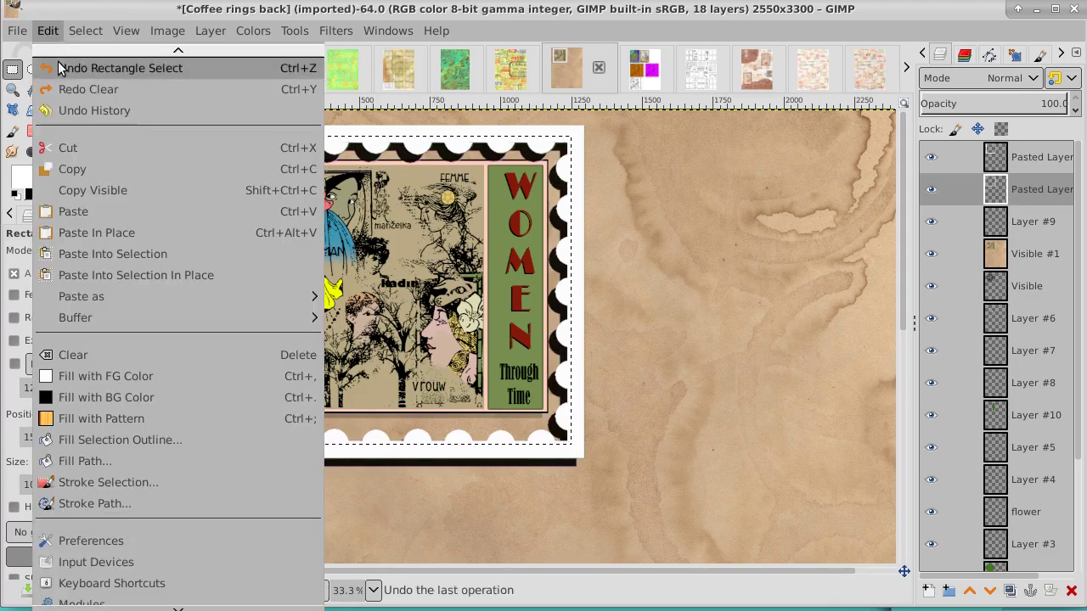
{"action": "left_click", "coordinate": [70, 147]}
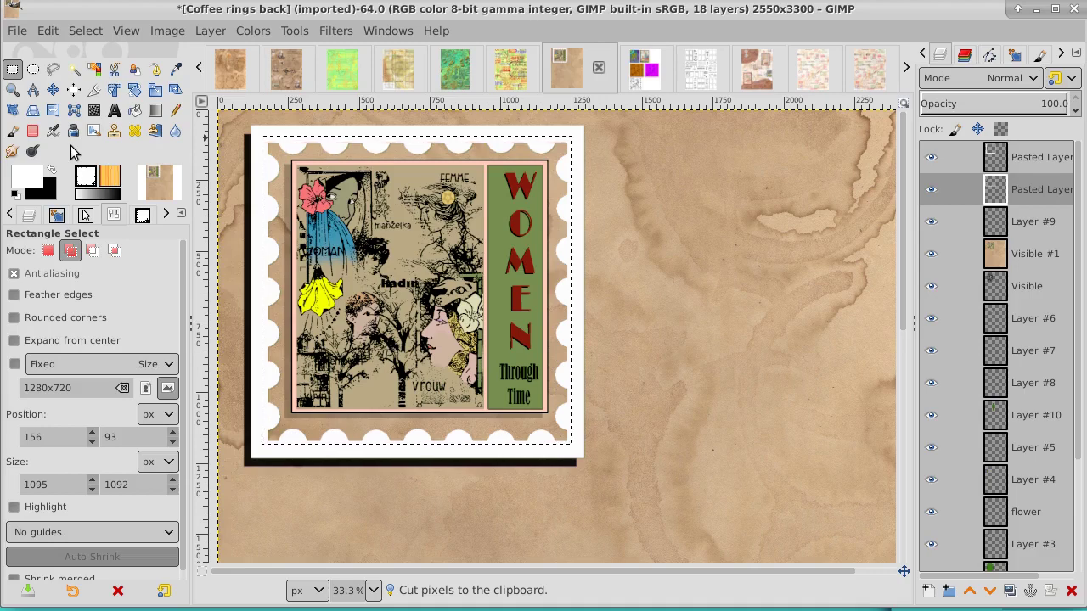
{"action": "left_click", "coordinate": [49, 31]}
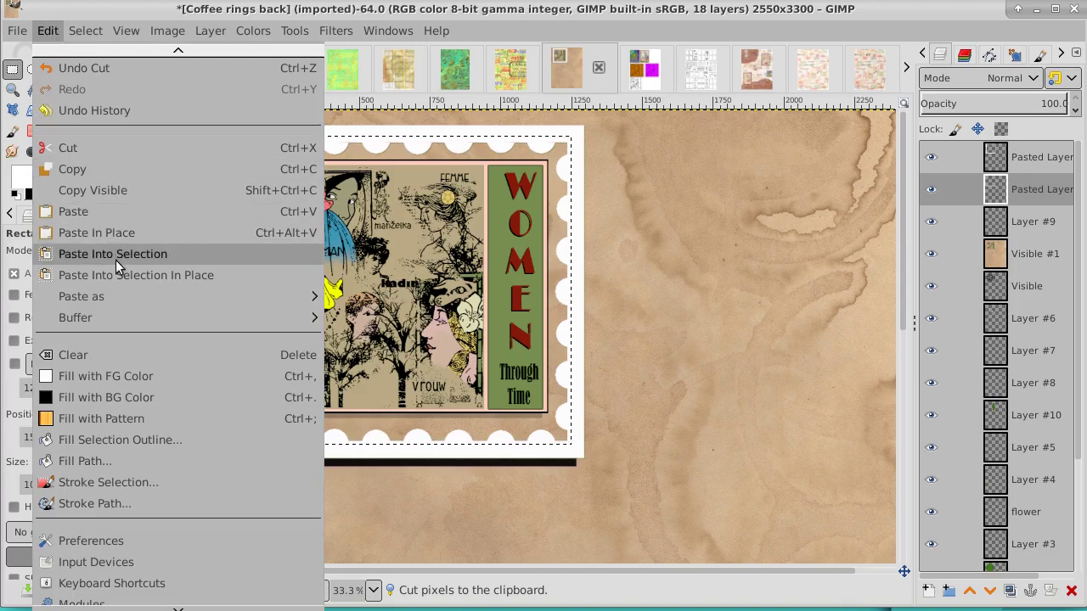
{"action": "mouse_move", "coordinate": [82, 296]}
{"action": "left_click", "coordinate": [358, 294]}
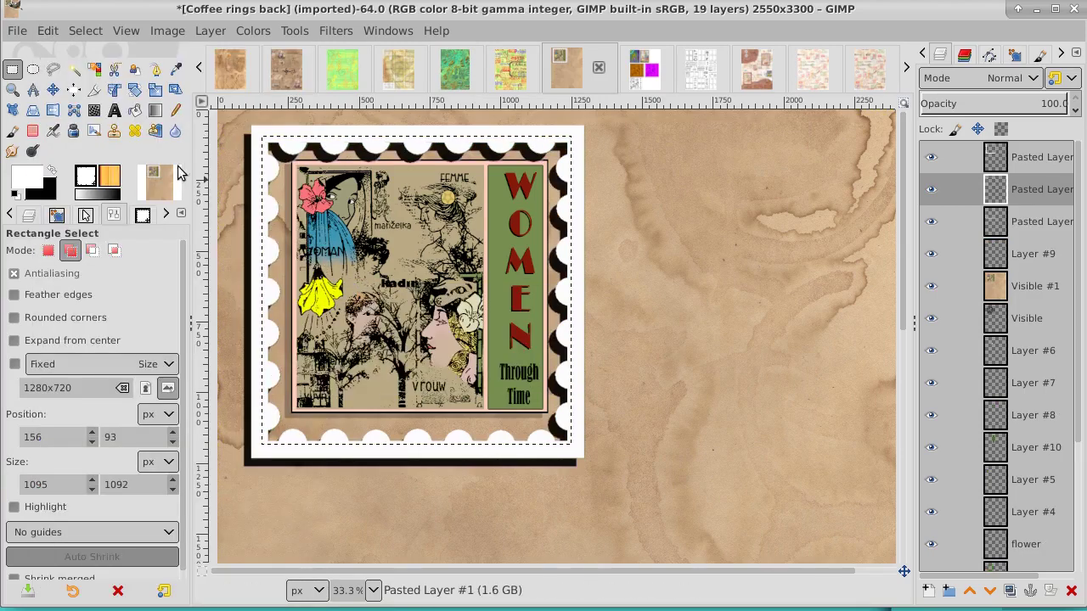
Step: Move the pasted shadow piece up and right so scallops show on the right, and fit it to image size
{"action": "left_click", "coordinate": [52, 90]}
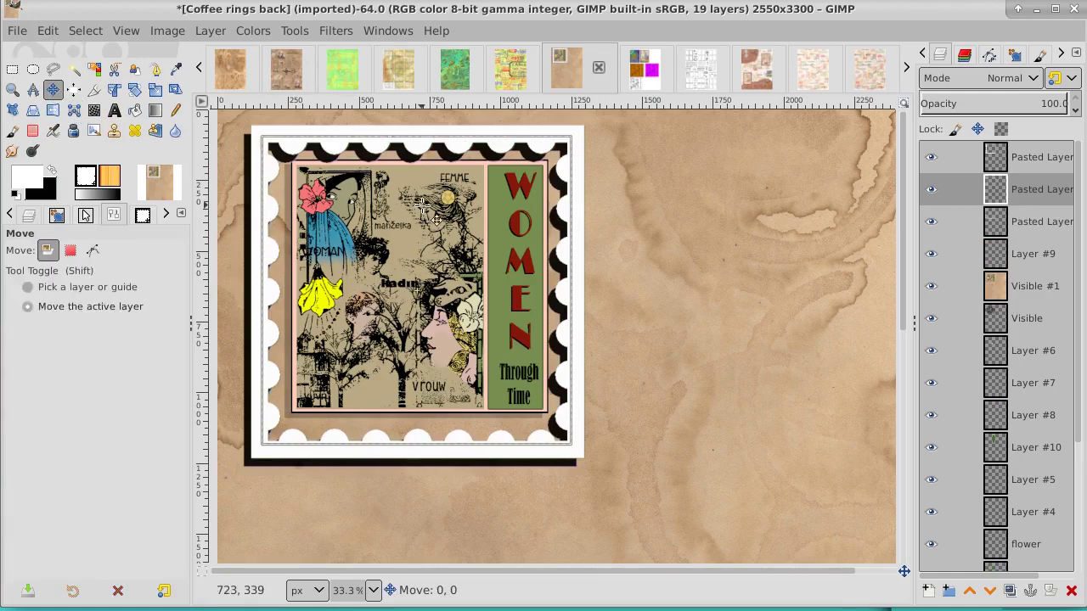
{"action": "left_click_drag", "start_coordinate": [423, 204], "coordinate": [427, 199]}
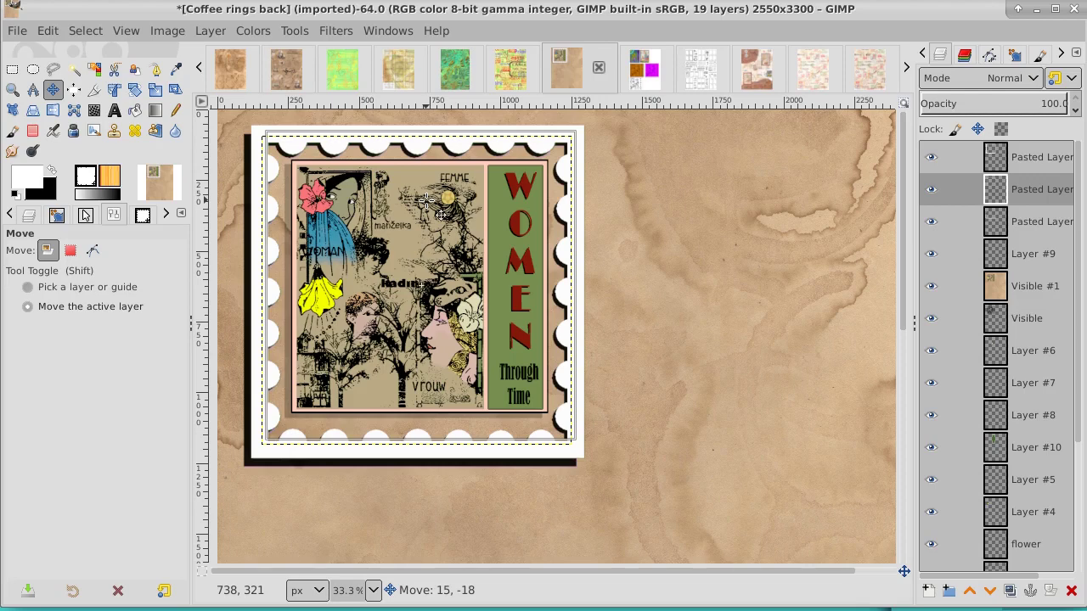
{"action": "left_click_drag", "start_coordinate": [427, 200], "coordinate": [427, 199]}
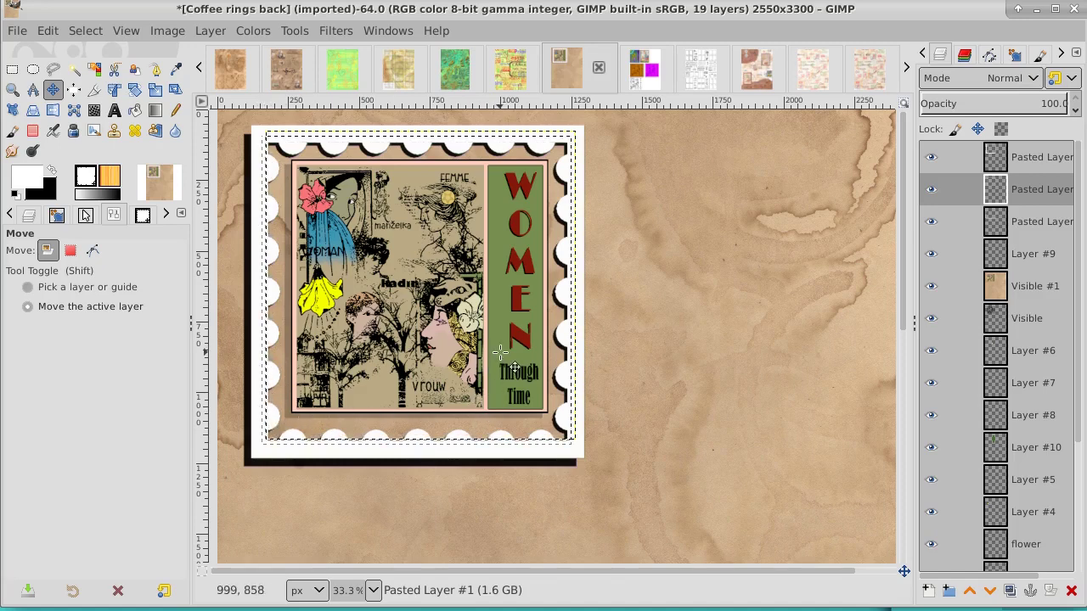
{"action": "left_click_drag", "start_coordinate": [500, 352], "coordinate": [510, 328]}
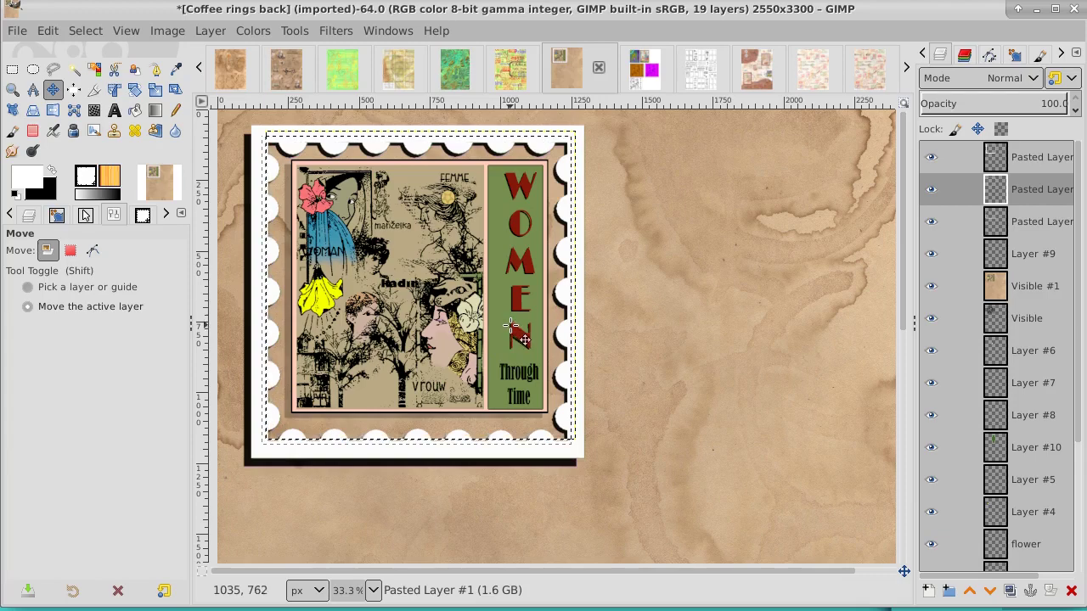
{"action": "right_click", "coordinate": [1038, 193]}
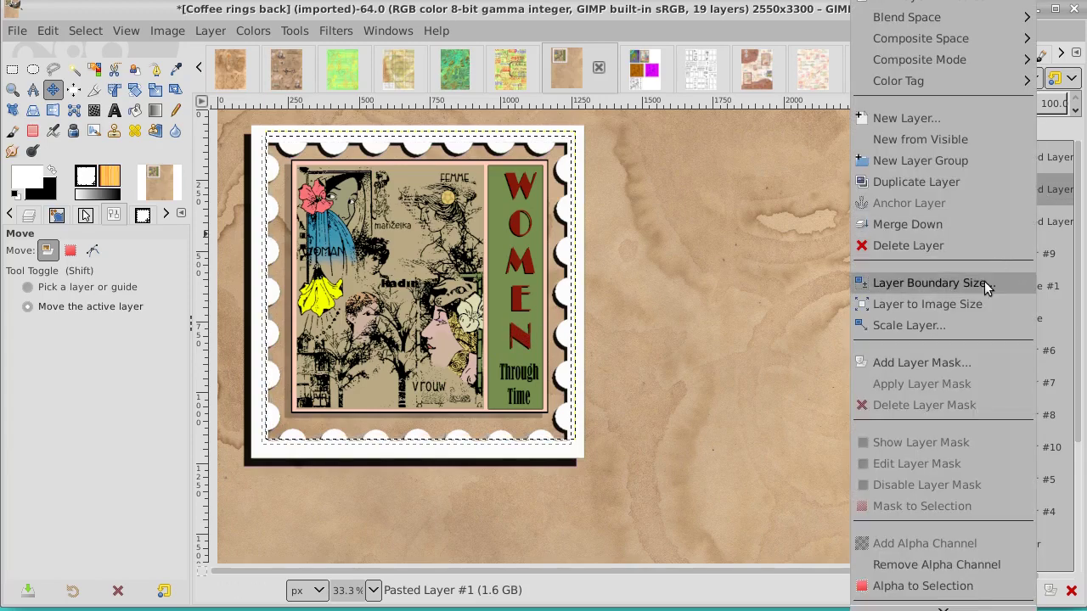
{"action": "left_click", "coordinate": [966, 304]}
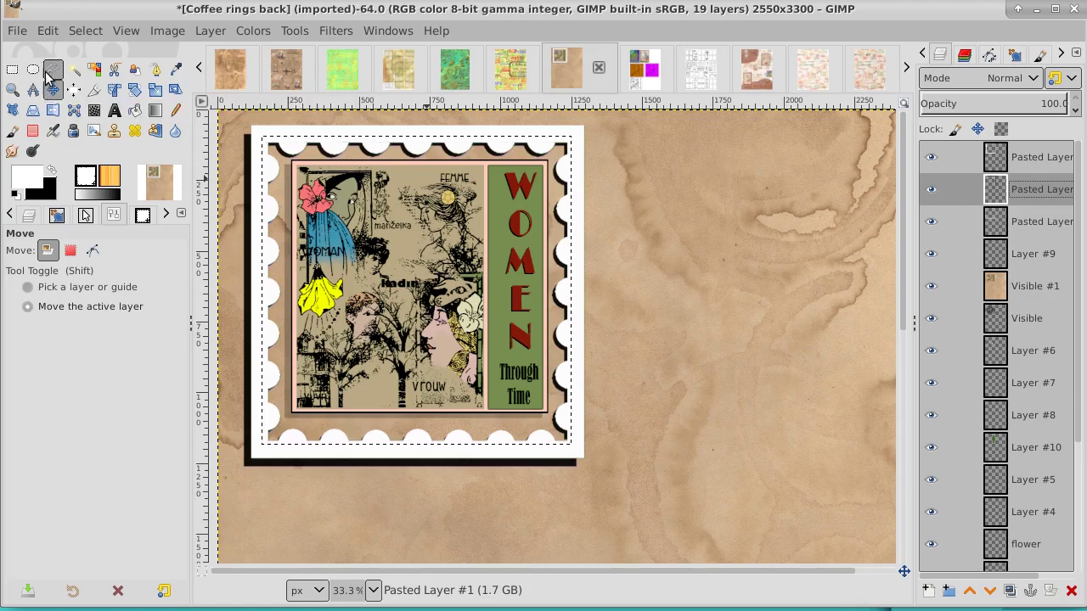
{"action": "left_click", "coordinate": [78, 30]}
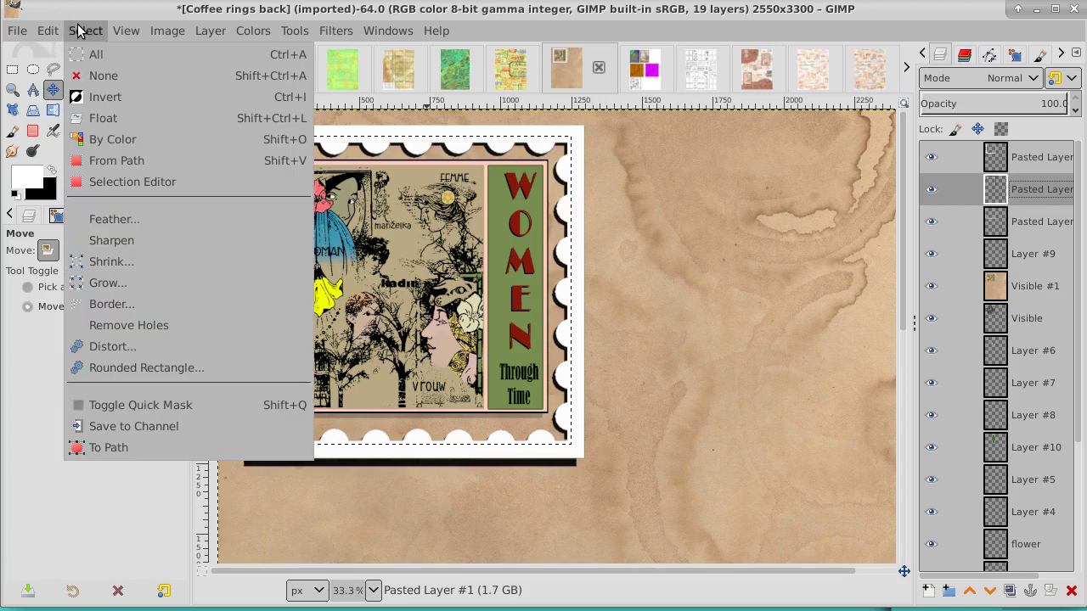
Step: Clear the selection, zoom out, and create a Visible #2 layer from all visible artwork on top
{"action": "left_click", "coordinate": [100, 75]}
{"action": "left_click", "coordinate": [14, 90]}
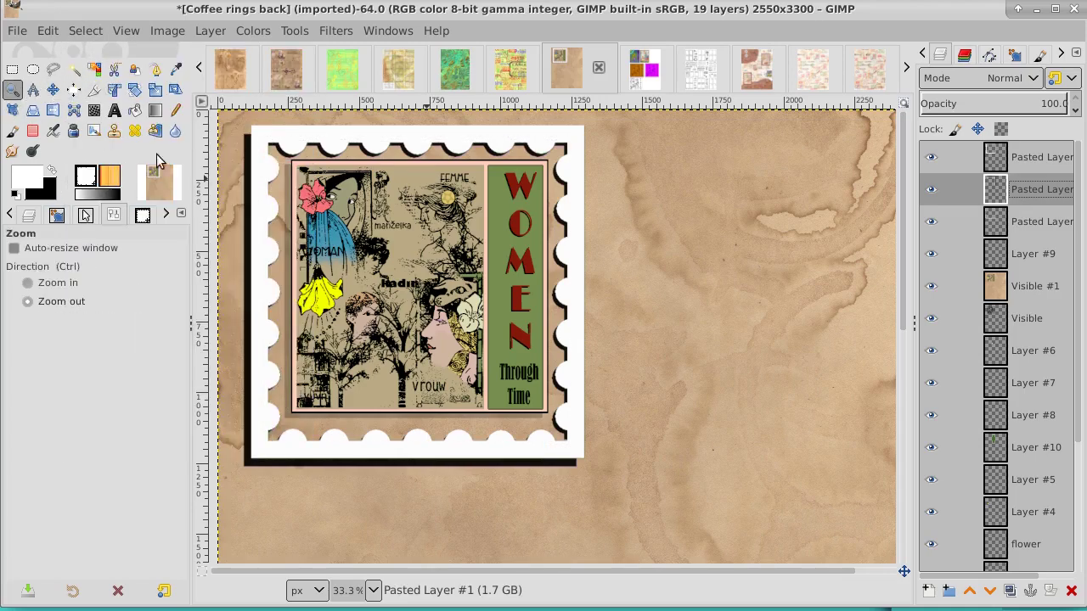
{"action": "left_click", "coordinate": [456, 261], "text": "ctrl"}
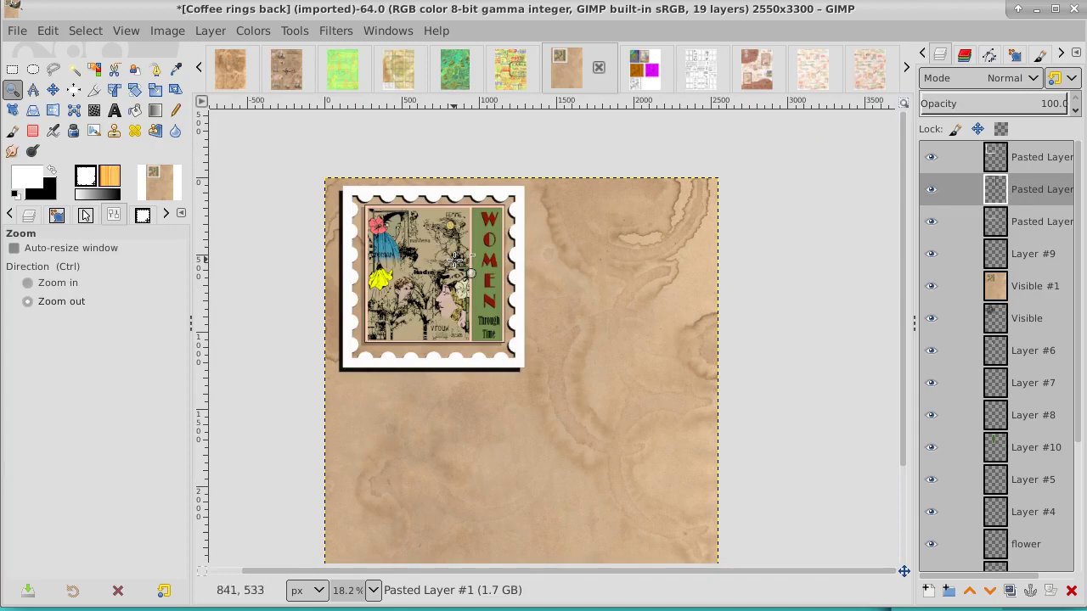
{"action": "left_click", "coordinate": [934, 192]}
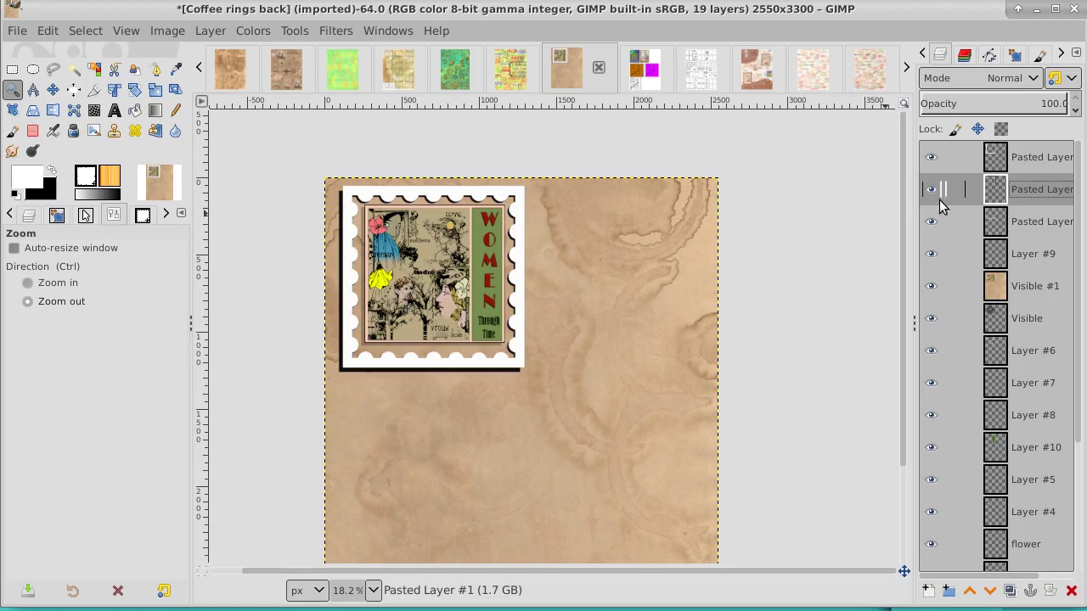
{"action": "left_click", "coordinate": [1046, 160]}
{"action": "right_click", "coordinate": [1046, 160]}
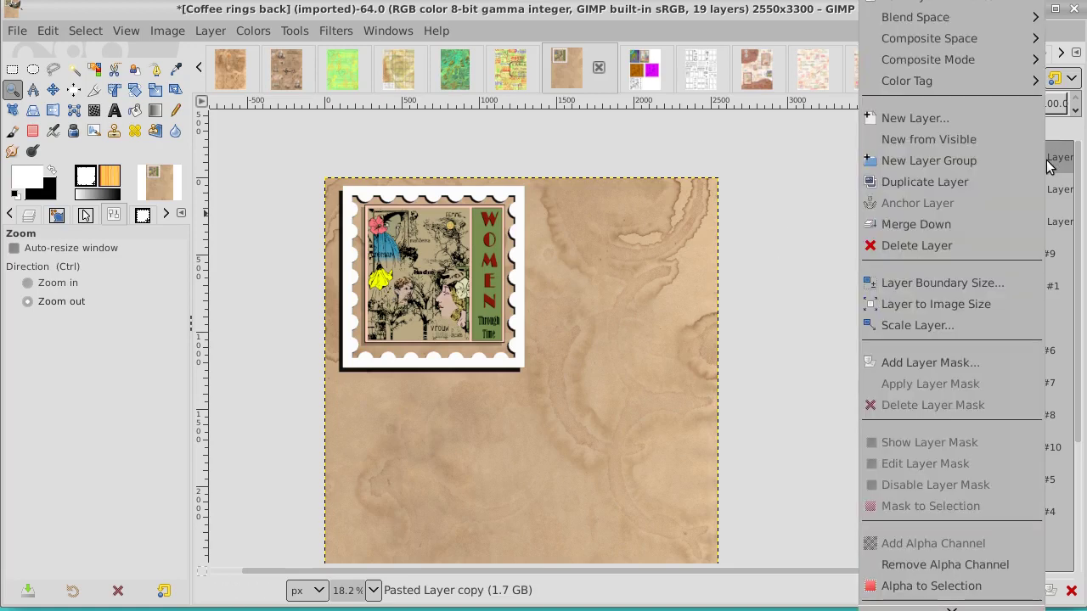
{"action": "left_click", "coordinate": [1005, 141]}
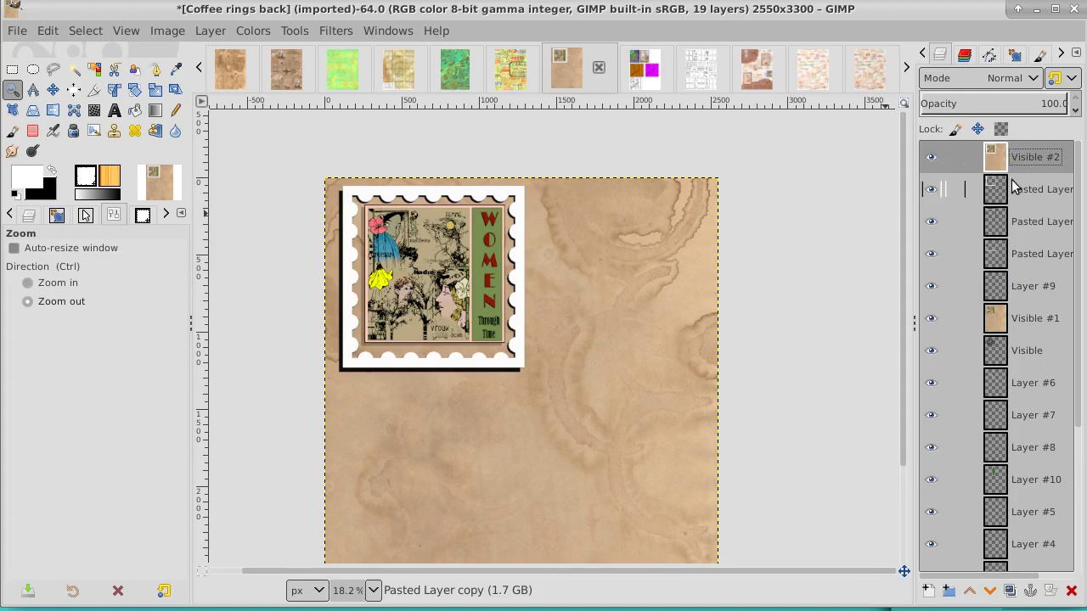
Step: Copy the top of the page including the stamp and paste it as a new 2550×1683 image
{"action": "left_click", "coordinate": [12, 70]}
{"action": "mouse_move", "coordinate": [319, 169]}
{"action": "left_mouse_down"}
{"action": "mouse_move", "coordinate": [465, 171]}
{"action": "mouse_move", "coordinate": [538, 257]}
{"action": "mouse_move", "coordinate": [536, 383]}
{"action": "left_mouse_up"}
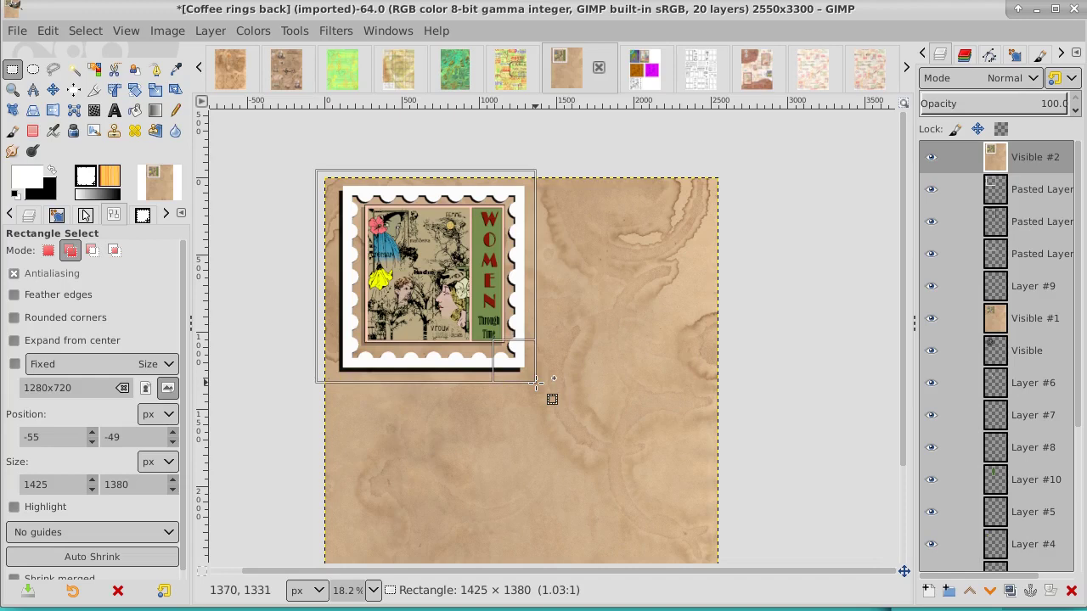
{"action": "left_click_drag", "start_coordinate": [536, 383], "coordinate": [720, 436]}
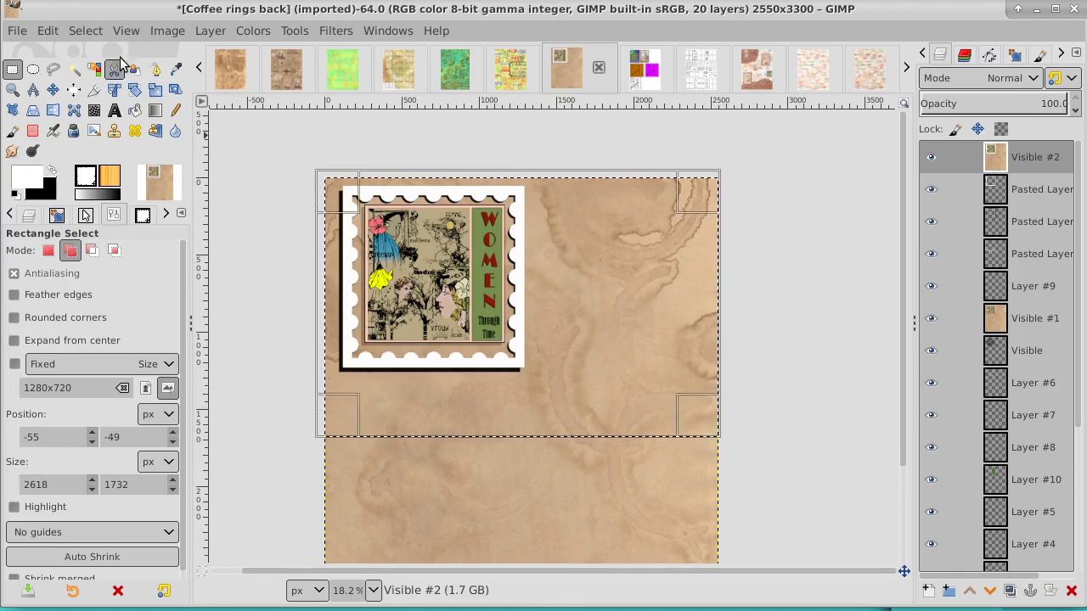
{"action": "left_click", "coordinate": [53, 31]}
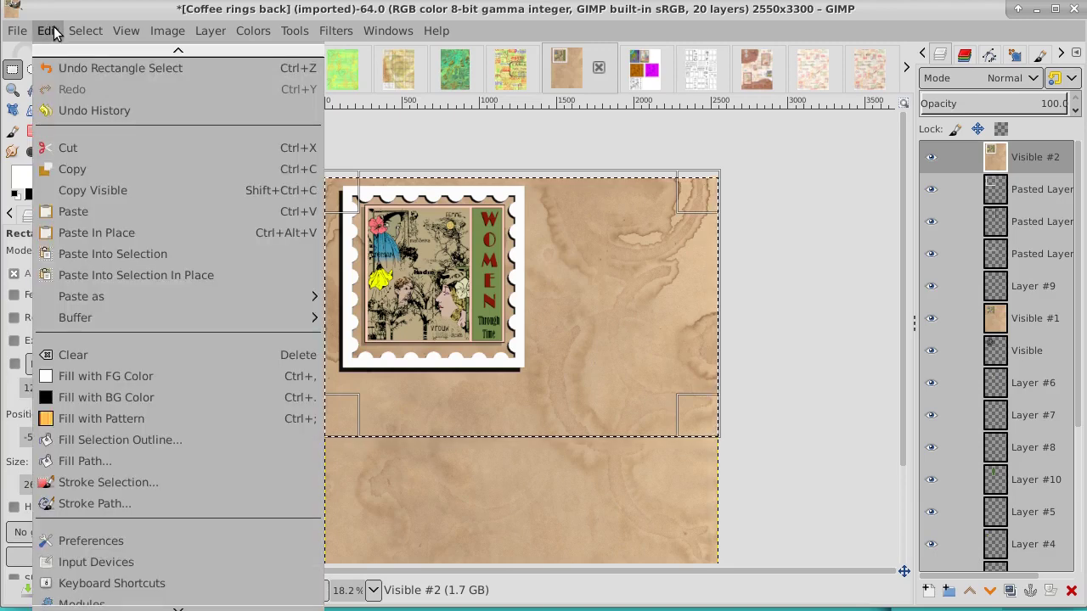
{"action": "left_click", "coordinate": [73, 170]}
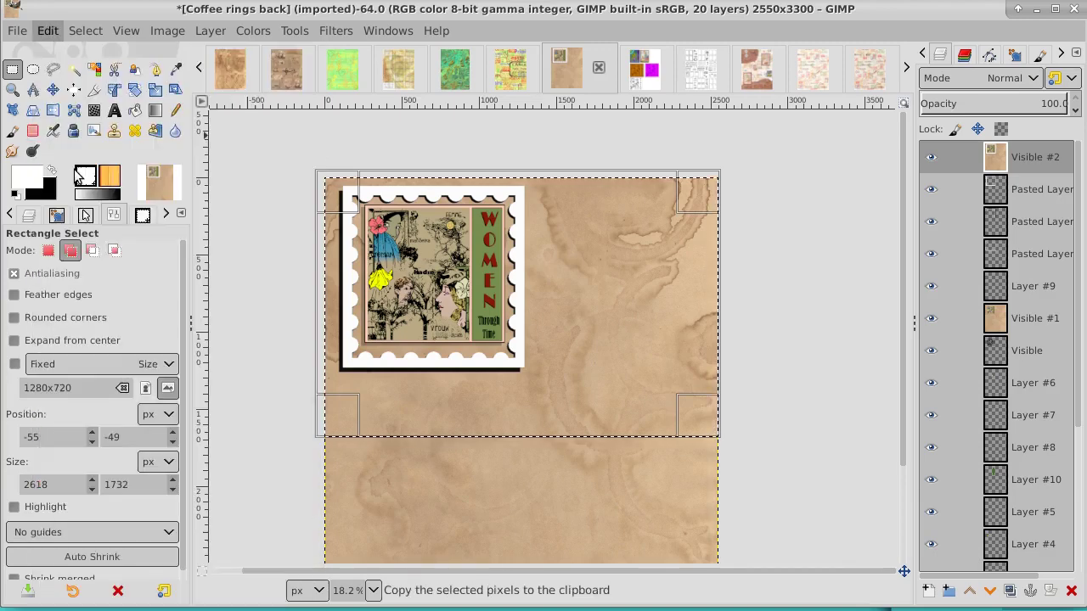
{"action": "left_click", "coordinate": [44, 31]}
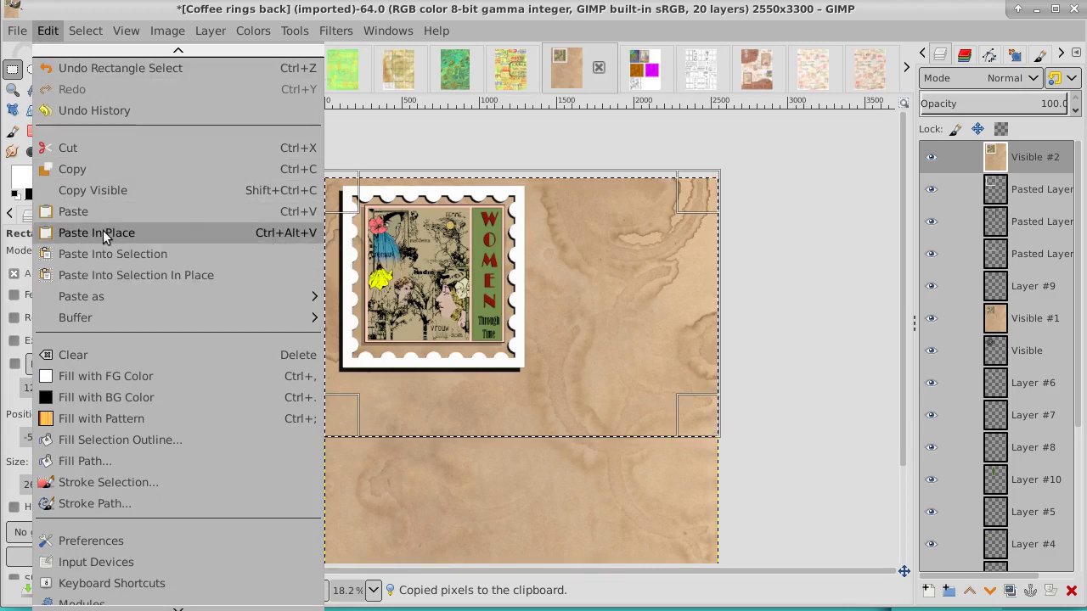
{"action": "mouse_move", "coordinate": [81, 296]}
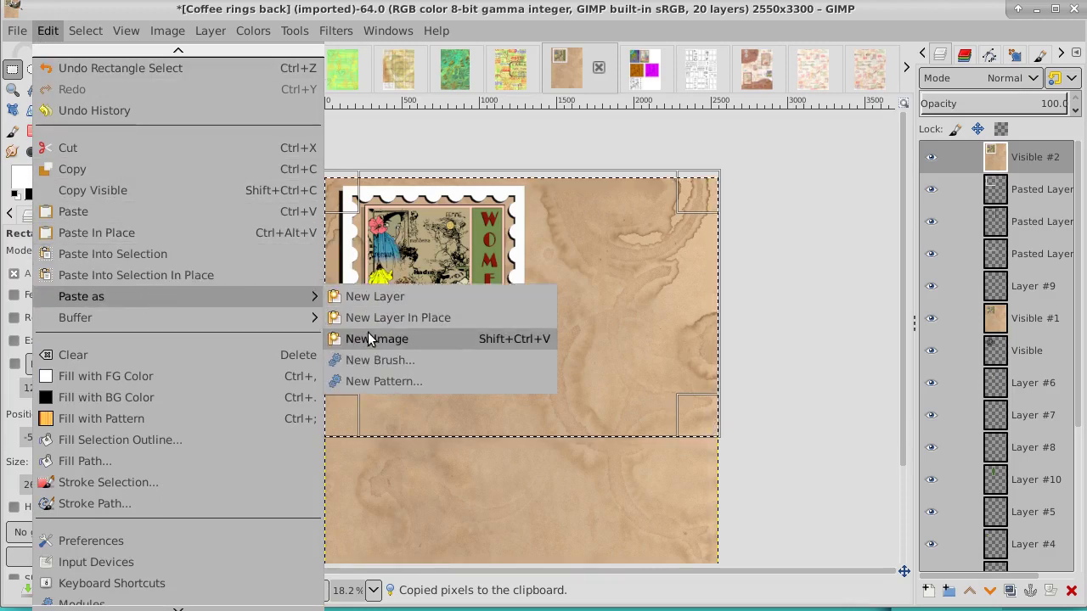
{"action": "left_click", "coordinate": [368, 334]}
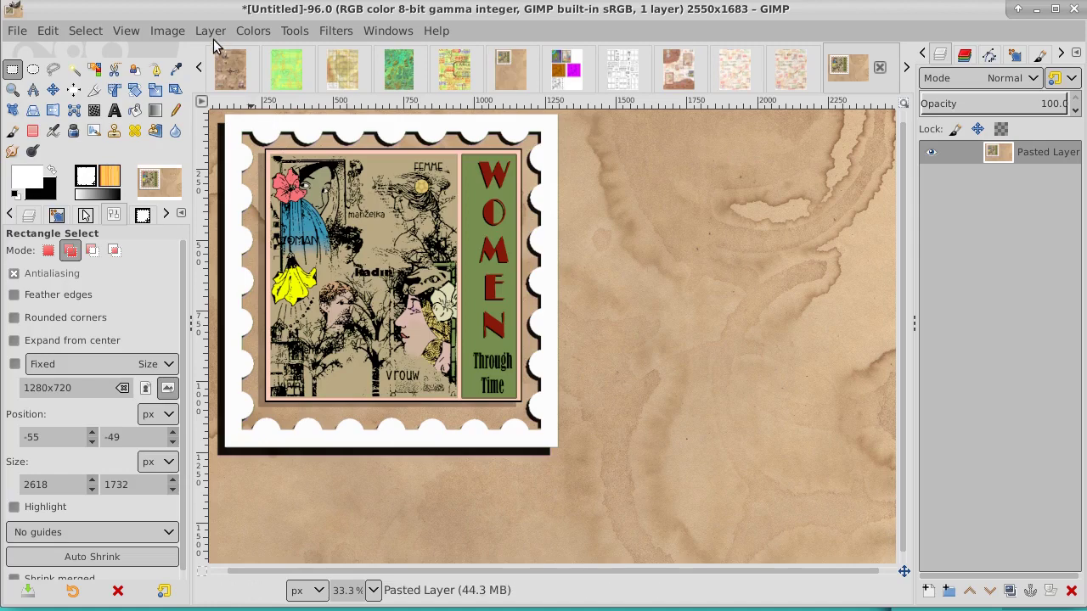
Step: Scale the new image to 1280 px wide, giving 1280×845 with the aspect chain linked
{"action": "left_click", "coordinate": [166, 32]}
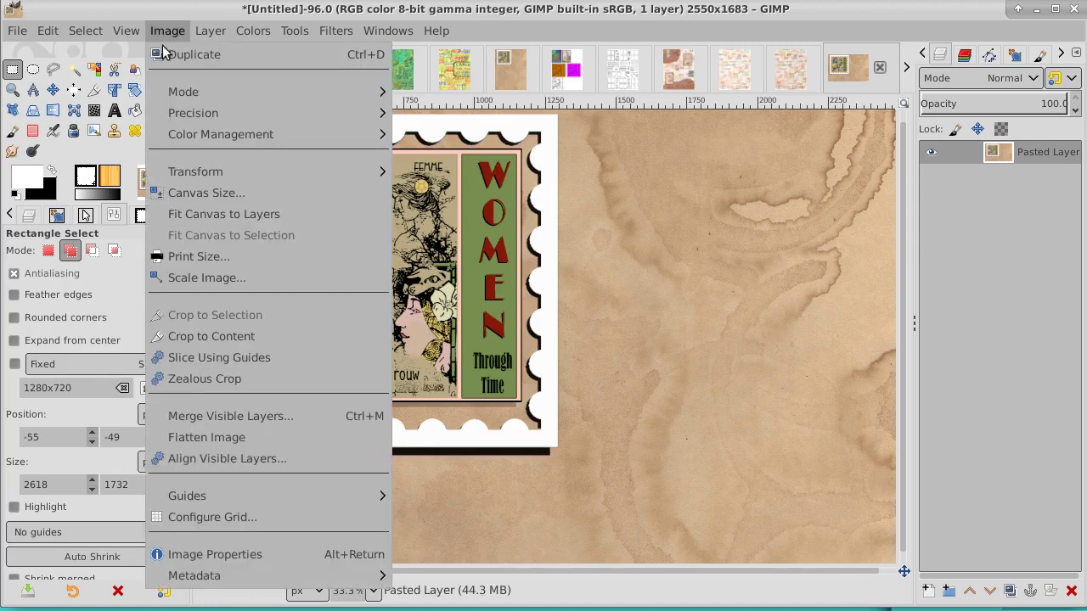
{"action": "left_click", "coordinate": [206, 278]}
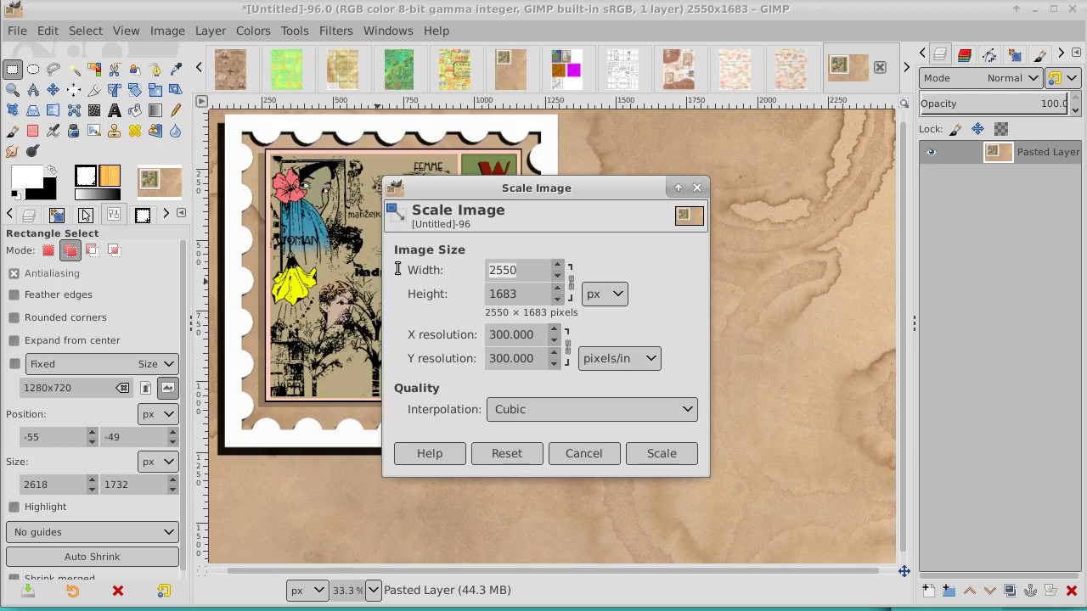
{"action": "type", "text": "1280"}
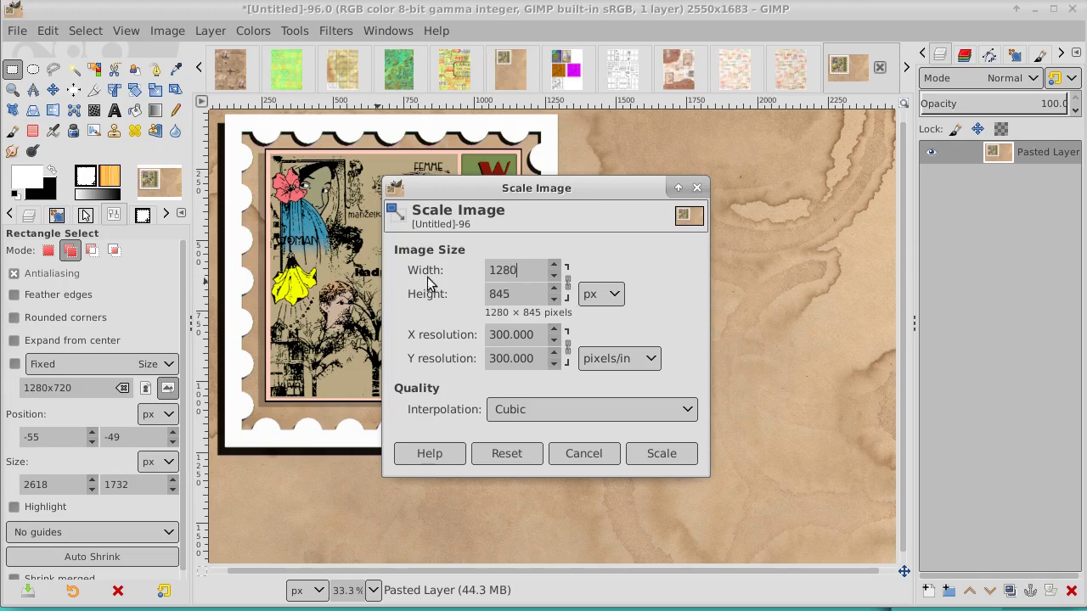
{"action": "left_click", "coordinate": [668, 451]}
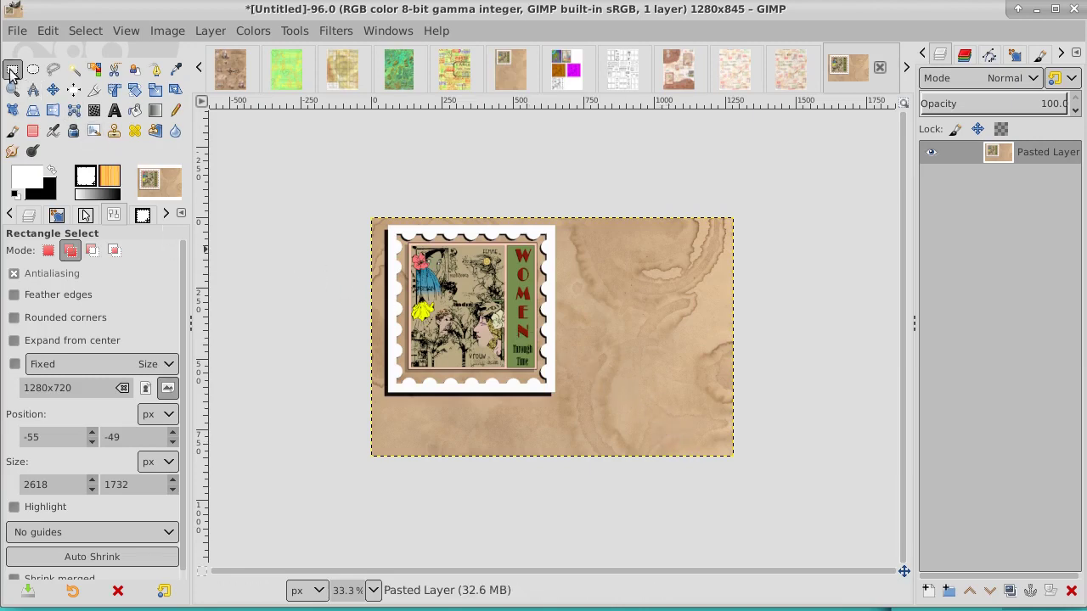
Step: Place a fixed-size 1280×720 selection over the stamp and crop the image to it (1278×720)
{"action": "left_click", "coordinate": [14, 365]}
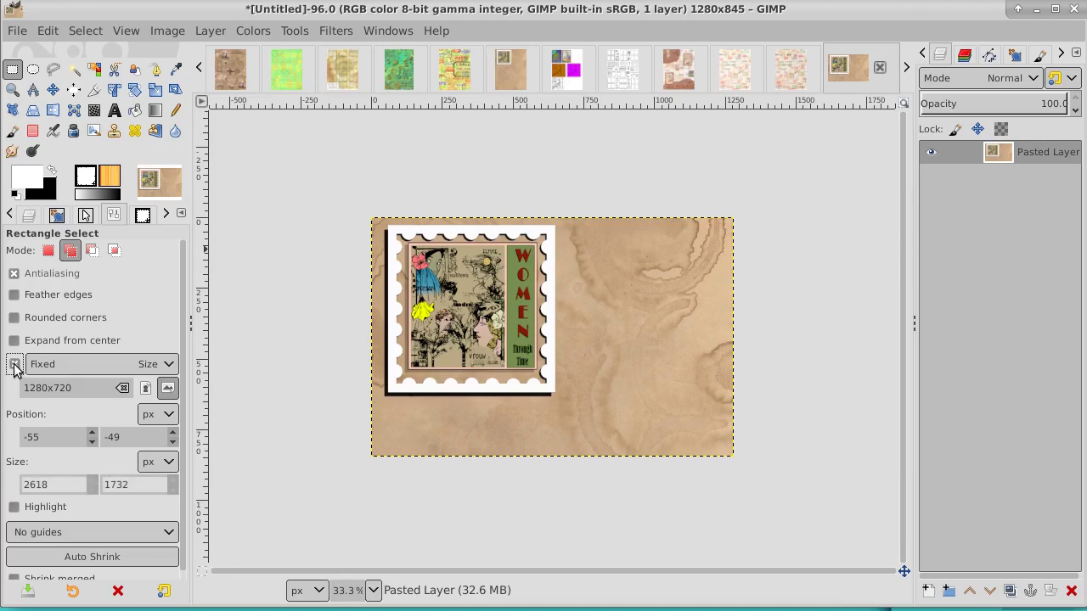
{"action": "left_click", "coordinate": [15, 365]}
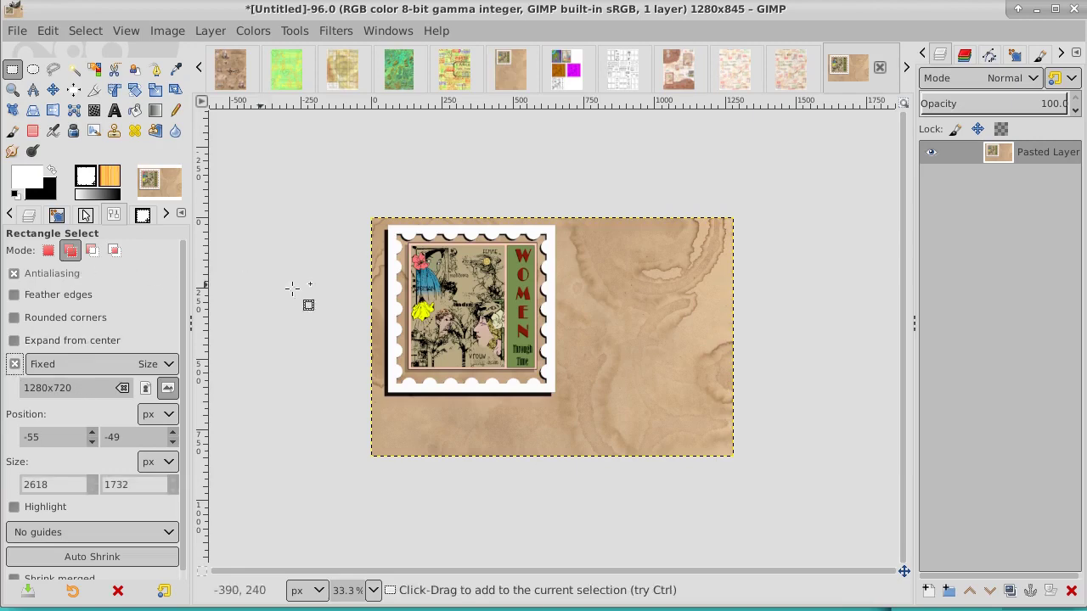
{"action": "left_click_drag", "start_coordinate": [567, 315], "coordinate": [553, 318]}
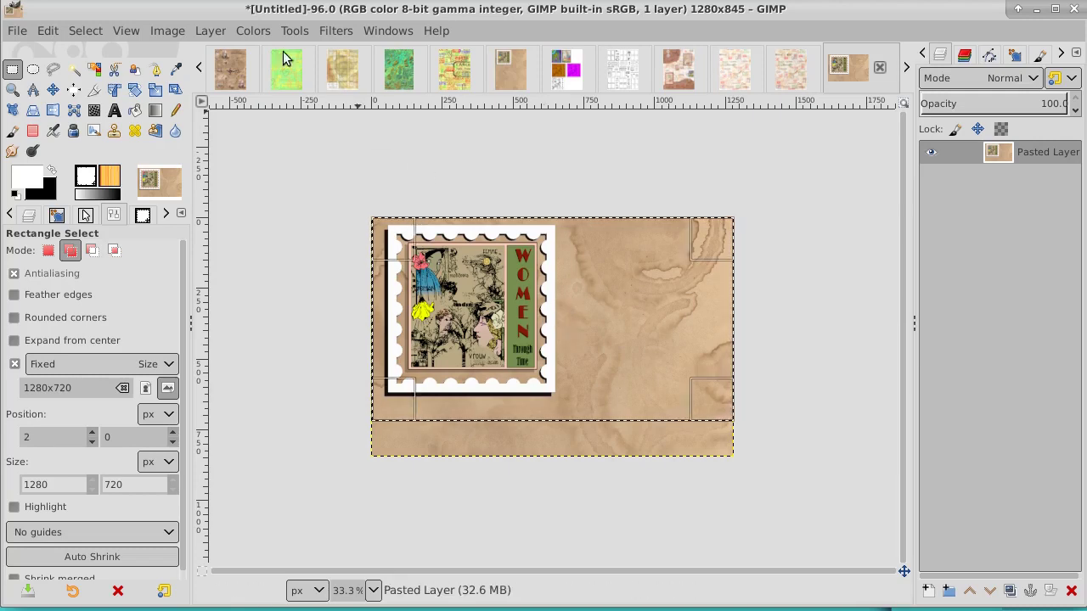
{"action": "left_click", "coordinate": [175, 31]}
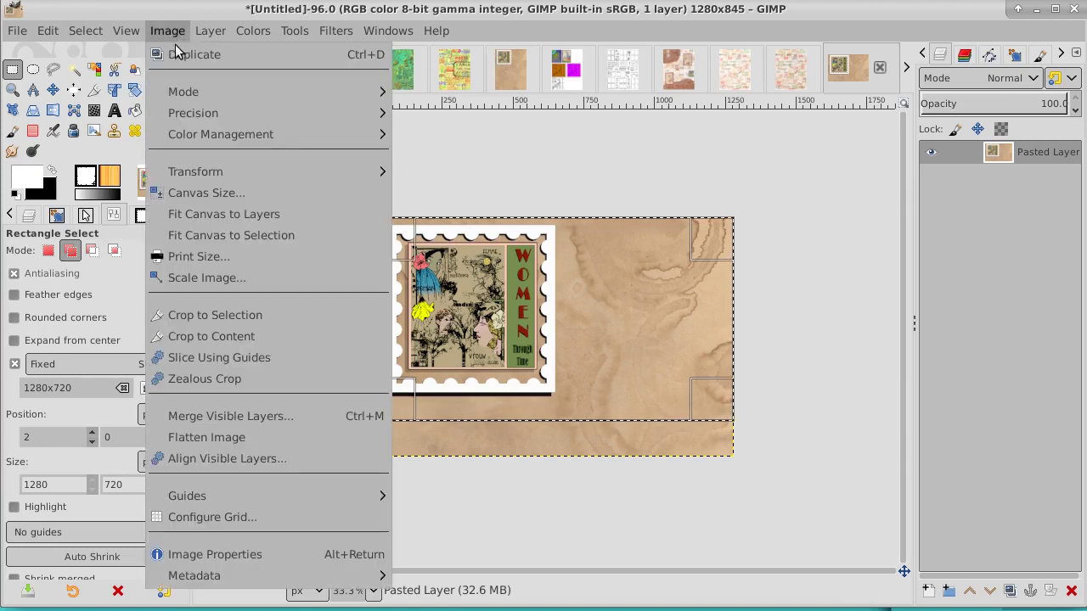
{"action": "left_click", "coordinate": [187, 314]}
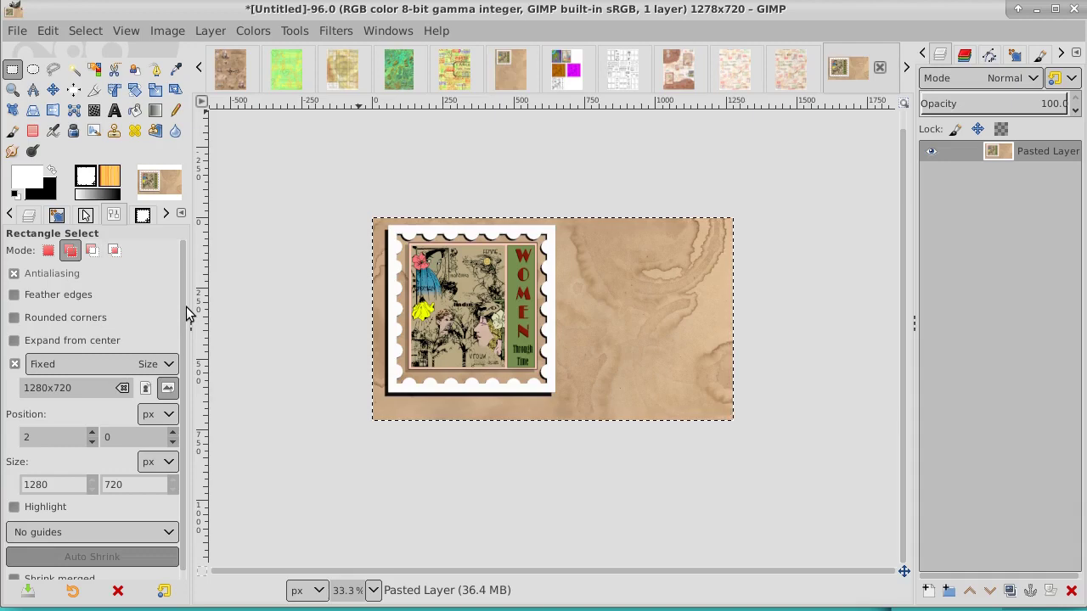
Step: Deselect all, choose the Text tool, and set the foreground colour to the green swatch
{"action": "left_click", "coordinate": [91, 31]}
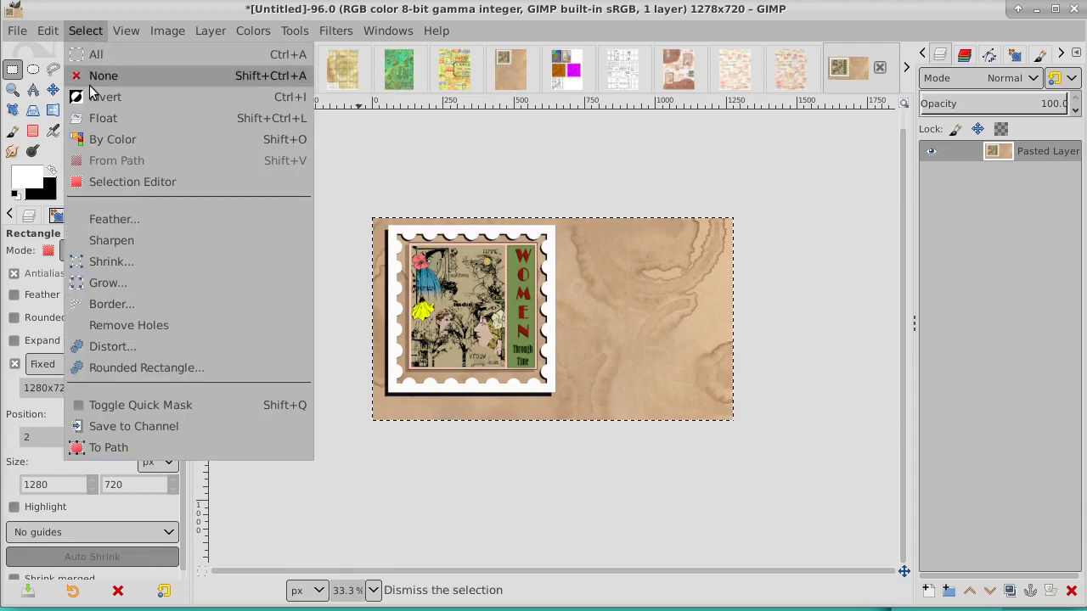
{"action": "left_click", "coordinate": [106, 75]}
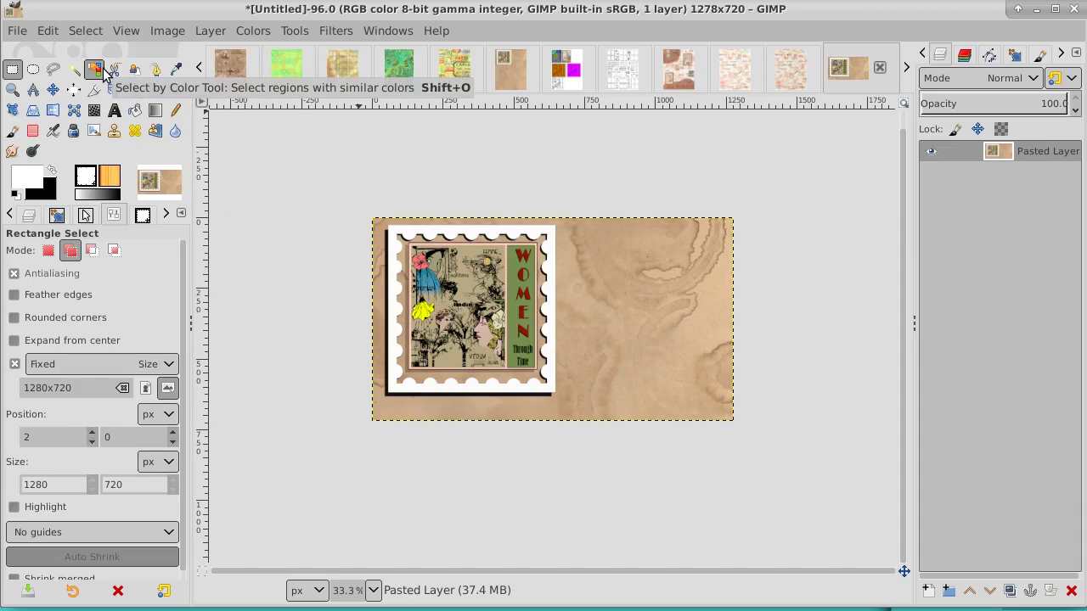
{"action": "left_click", "coordinate": [114, 111]}
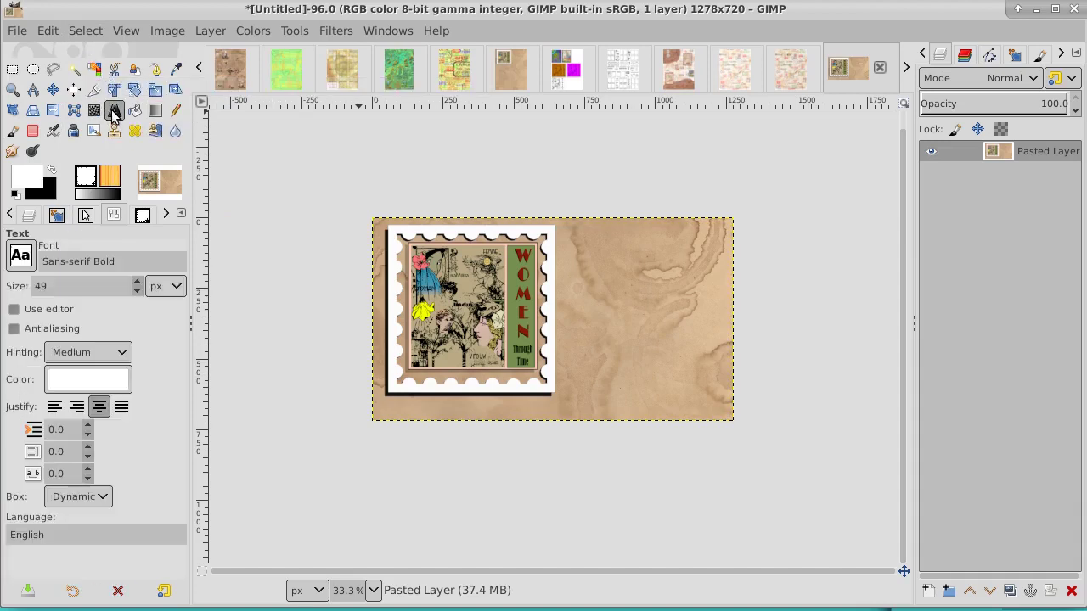
{"action": "left_click", "coordinate": [36, 181]}
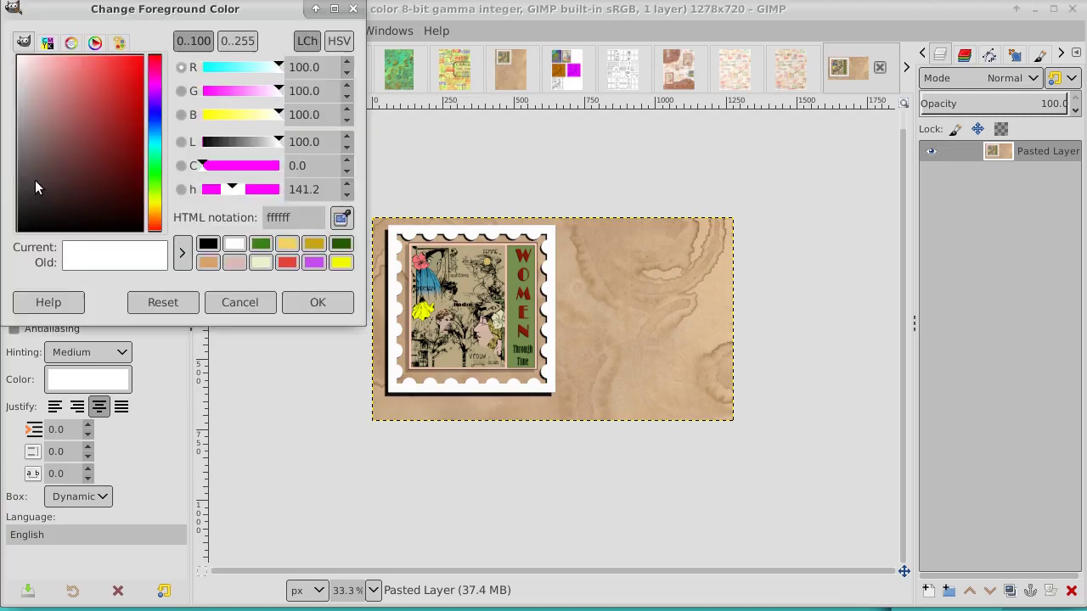
{"action": "left_click", "coordinate": [261, 245]}
{"action": "left_click", "coordinate": [316, 303]}
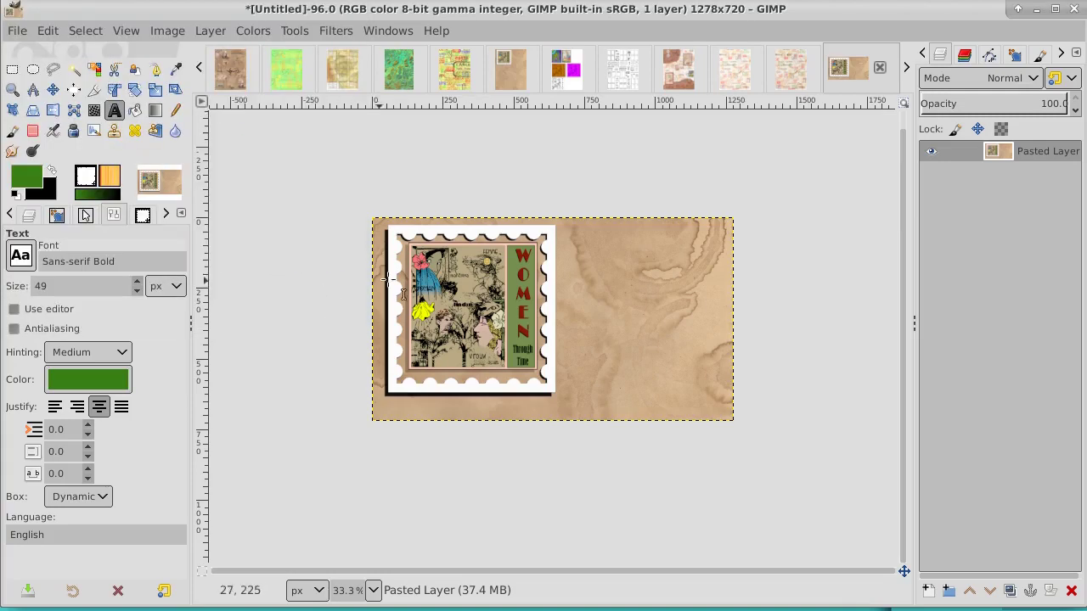
Step: Type the green title 'GIMP TUTORIAL' right of the stamp, fixing a typo, then select it
{"action": "left_click", "coordinate": [581, 262]}
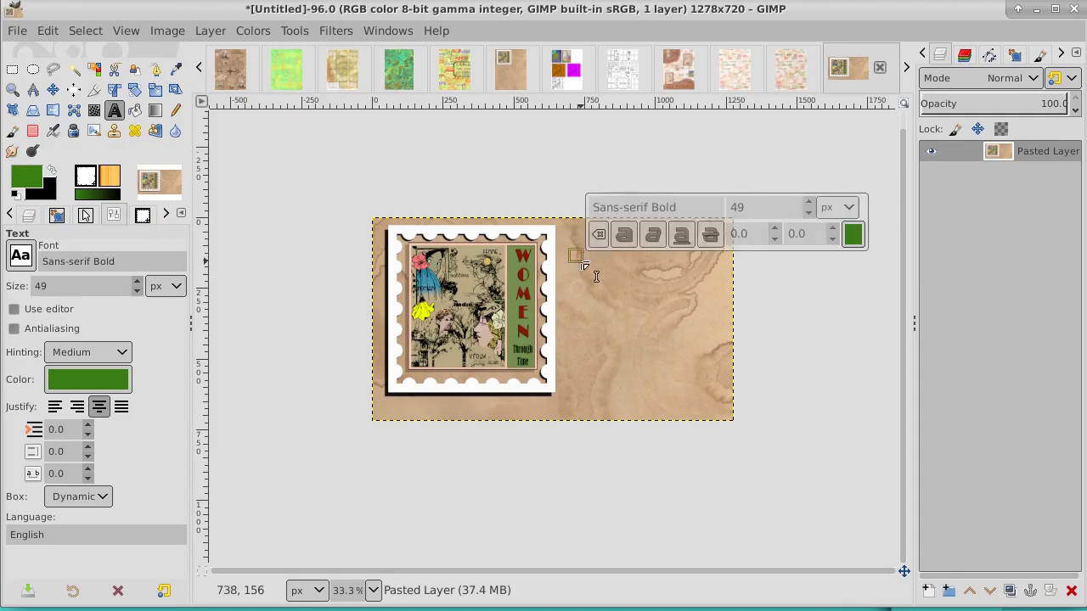
{"action": "type", "text": "GIMP"}
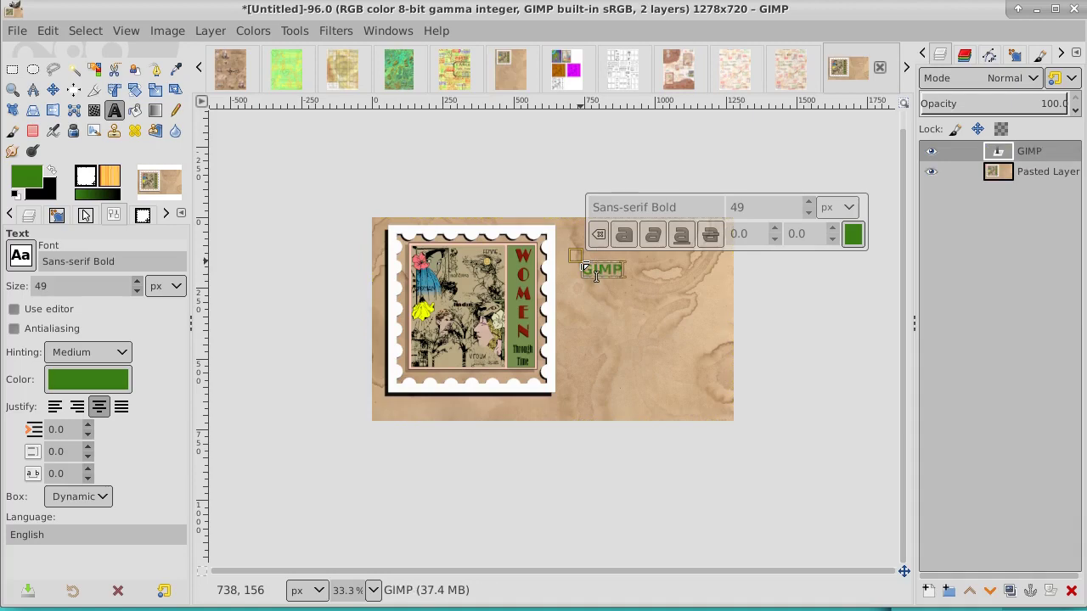
{"action": "type", "text": " TI"}
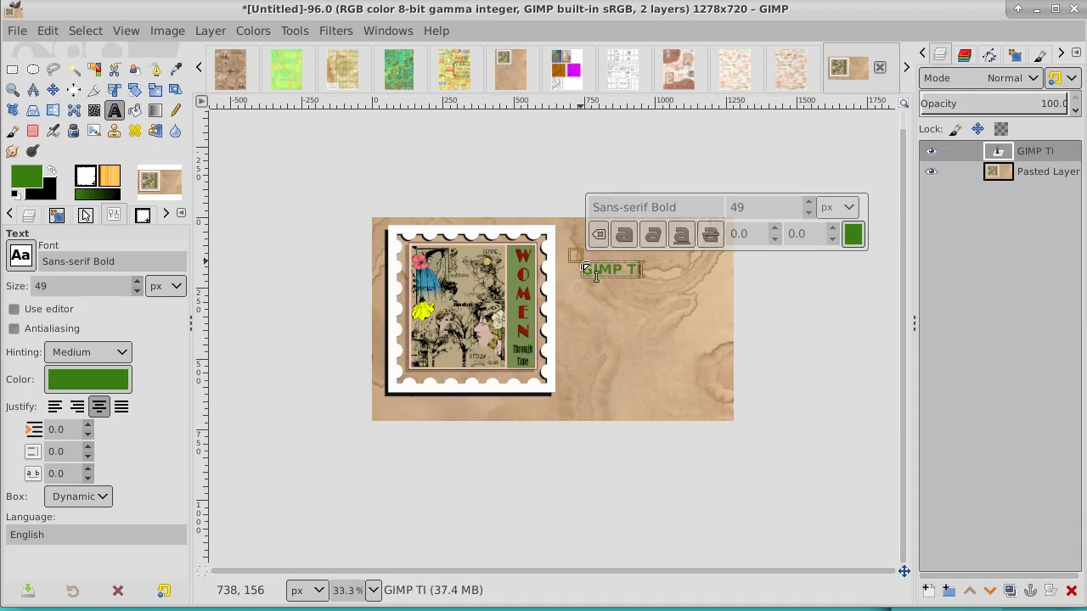
{"action": "key", "text": "BackSpace"}
{"action": "key", "text": "BackSpace"}
{"action": "type", "text": "T"}
{"action": "type", "text": "UTOR"}
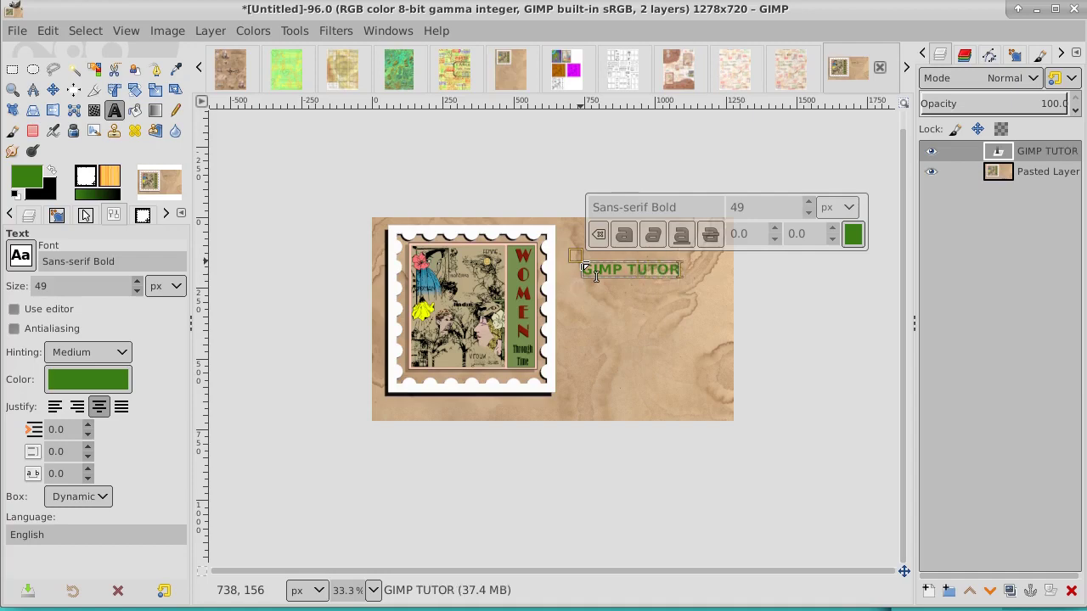
{"action": "type", "text": "IAL"}
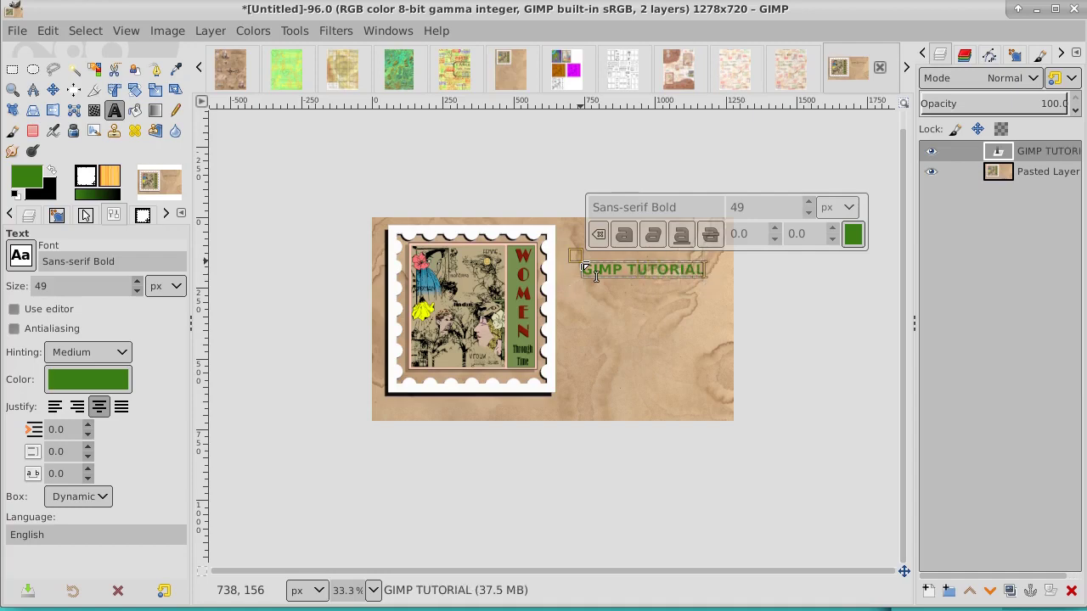
{"action": "key", "text": "Return"}
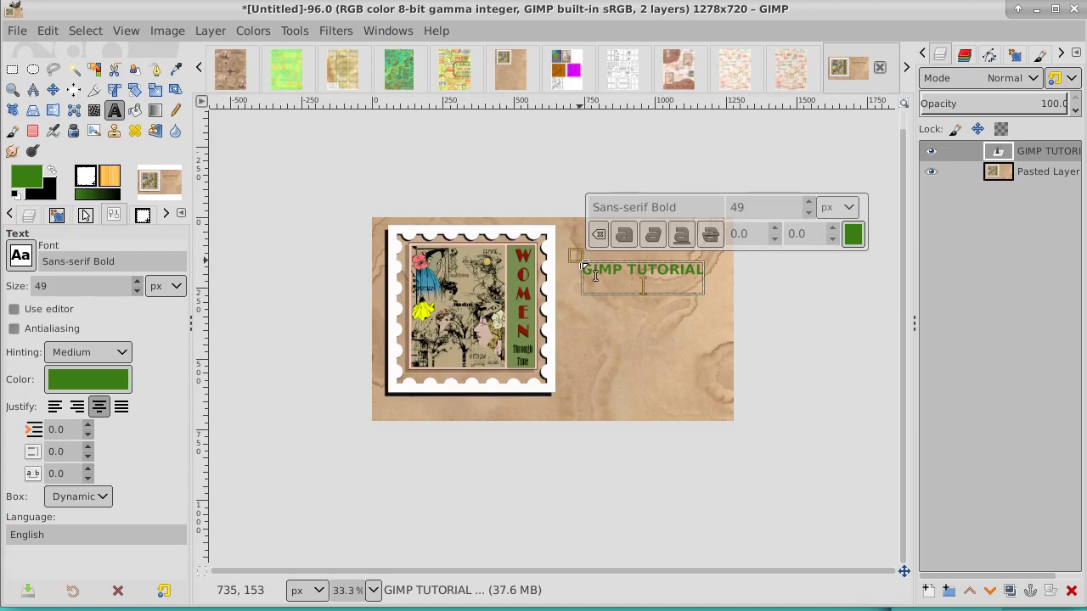
{"action": "left_click_drag", "start_coordinate": [595, 274], "coordinate": [704, 287]}
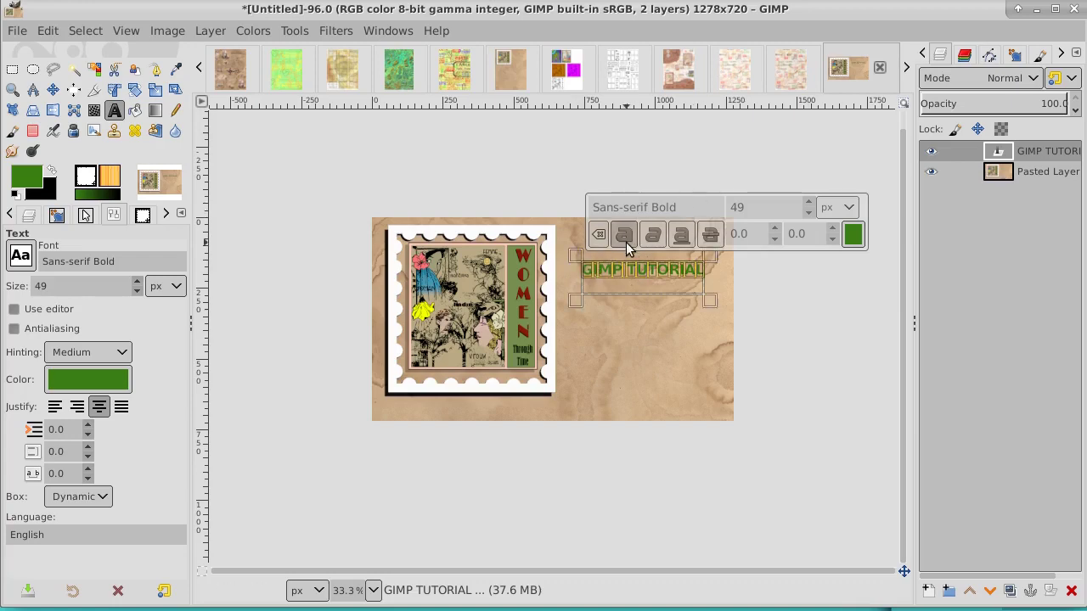
Step: Raise the title's font size to 63 and move it up near the top edge beside the stamp
{"action": "left_click", "coordinate": [809, 204]}
{"action": "left_click", "coordinate": [809, 203]}
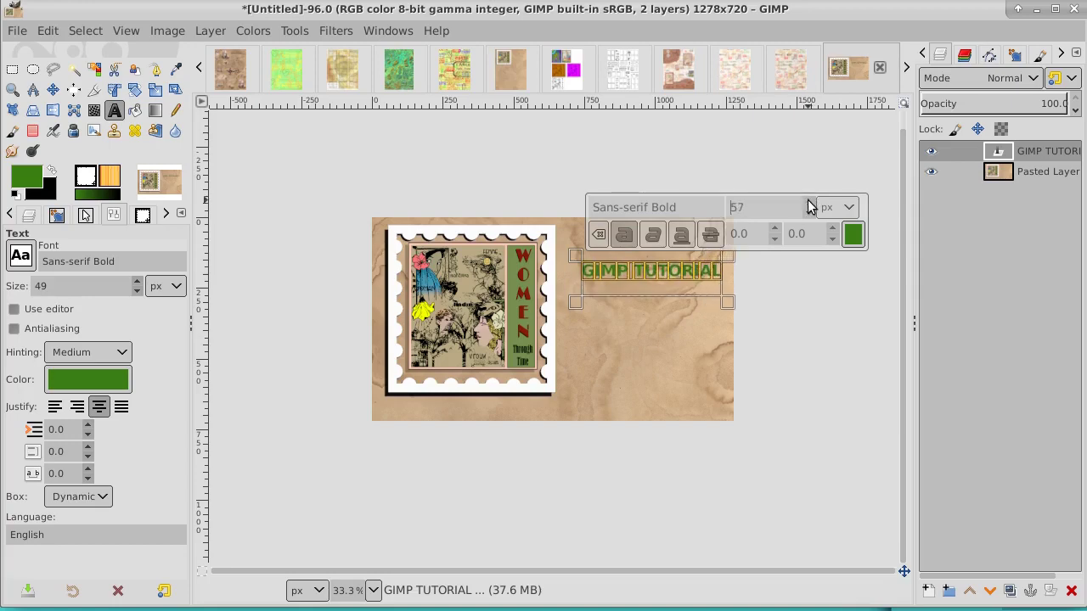
{"action": "left_click", "coordinate": [809, 204]}
{"action": "left_click", "coordinate": [809, 204]}
{"action": "left_click", "coordinate": [809, 204]}
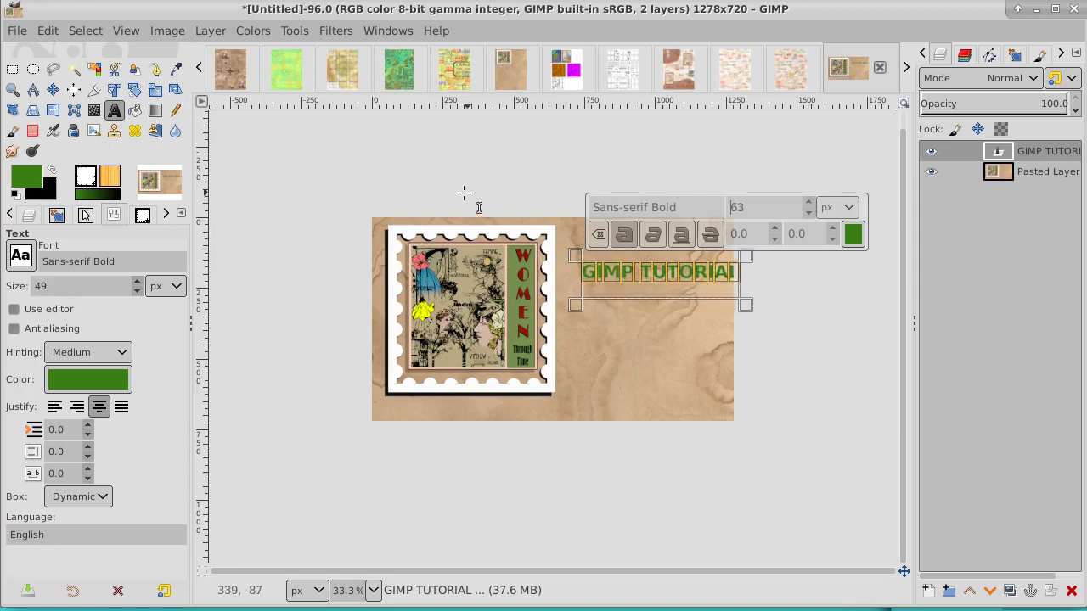
{"action": "left_click", "coordinate": [52, 89]}
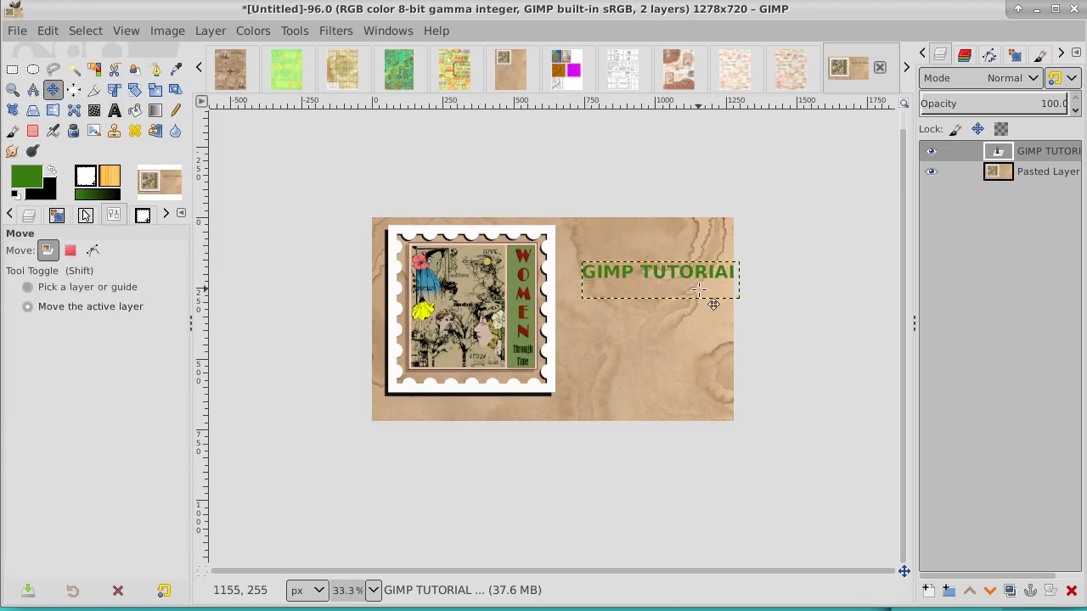
{"action": "left_click_drag", "start_coordinate": [696, 276], "coordinate": [677, 243]}
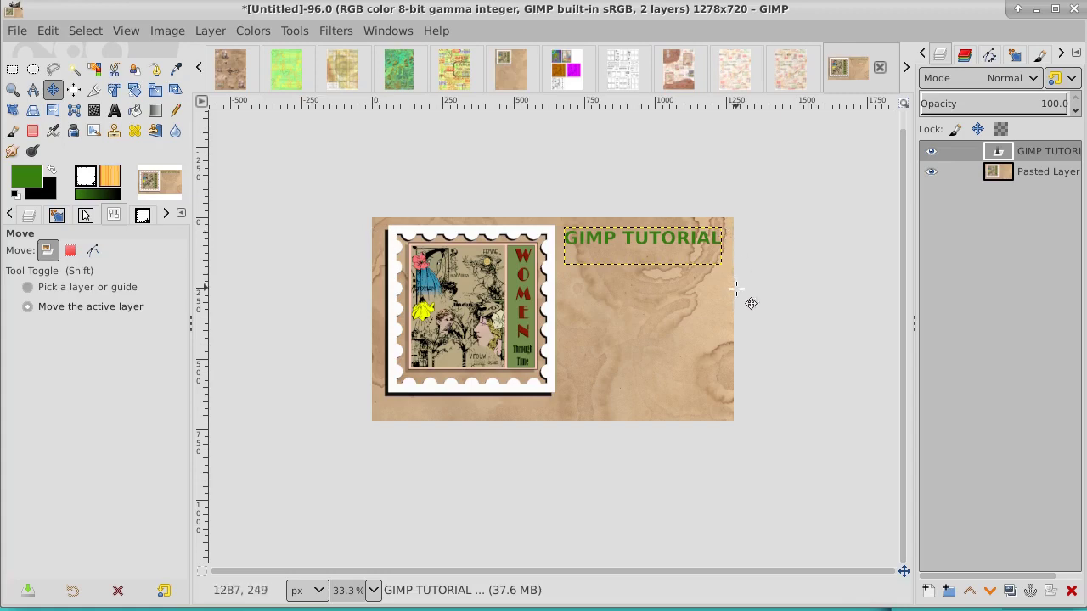
Step: Merge the title layer down into the background and add a new transparent layer
{"action": "right_click", "coordinate": [1039, 151]}
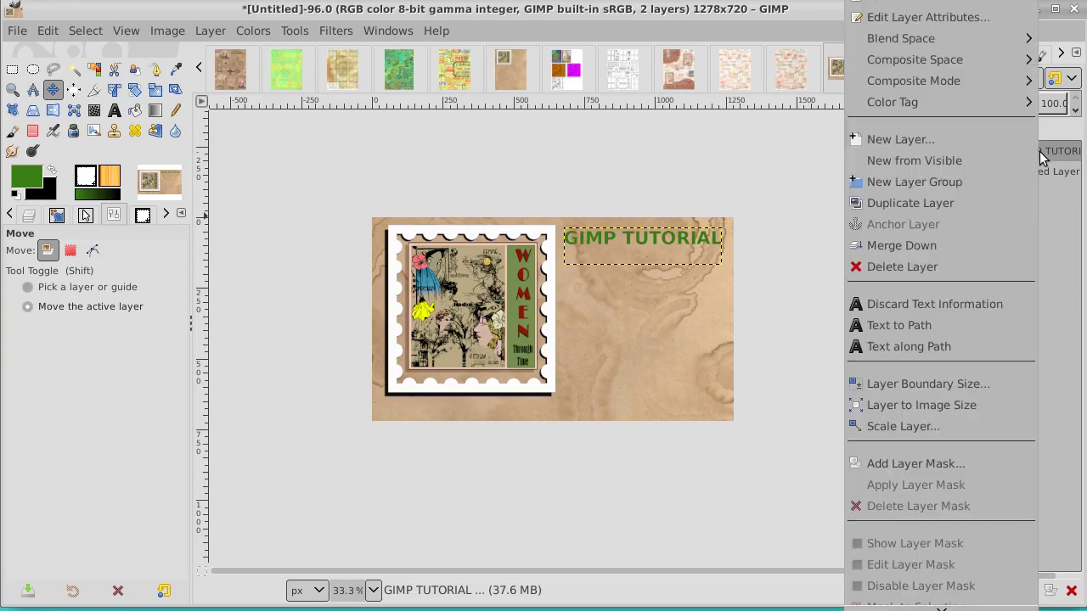
{"action": "left_click", "coordinate": [999, 237]}
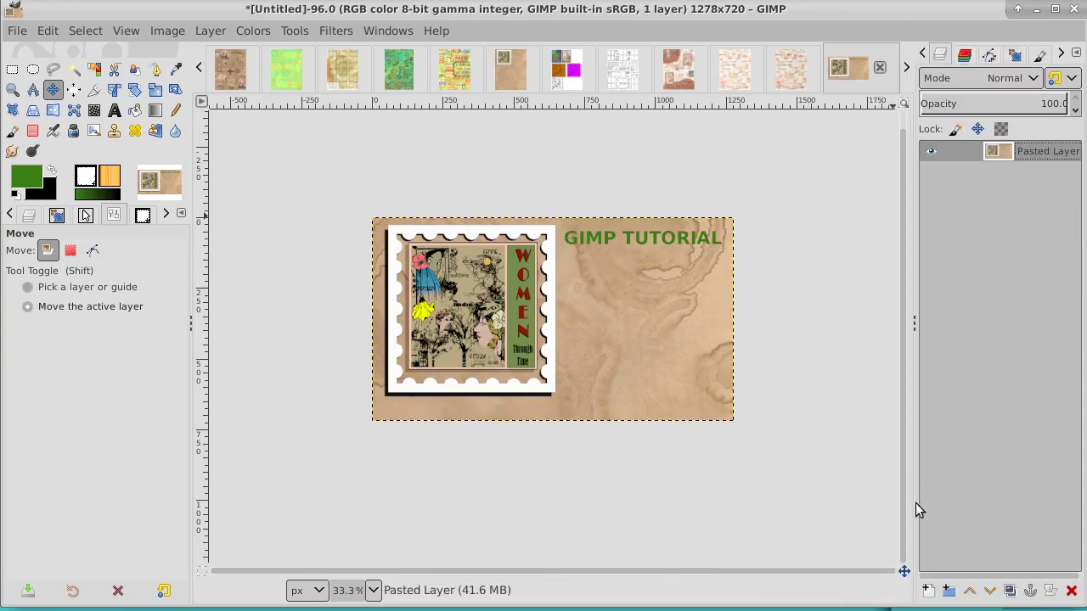
{"action": "left_click", "coordinate": [928, 591]}
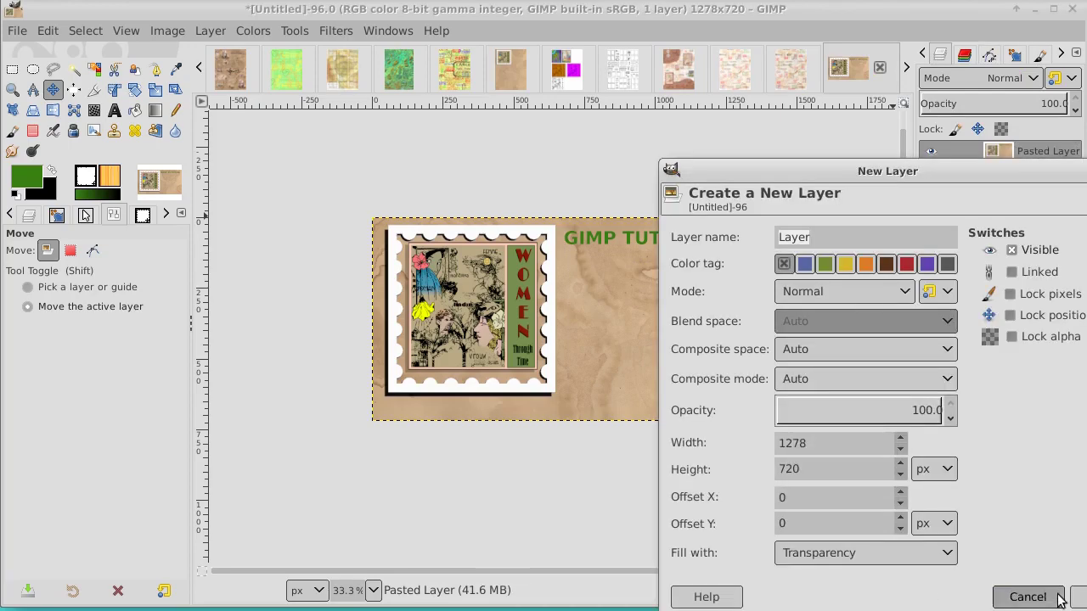
{"action": "left_click", "coordinate": [1076, 598]}
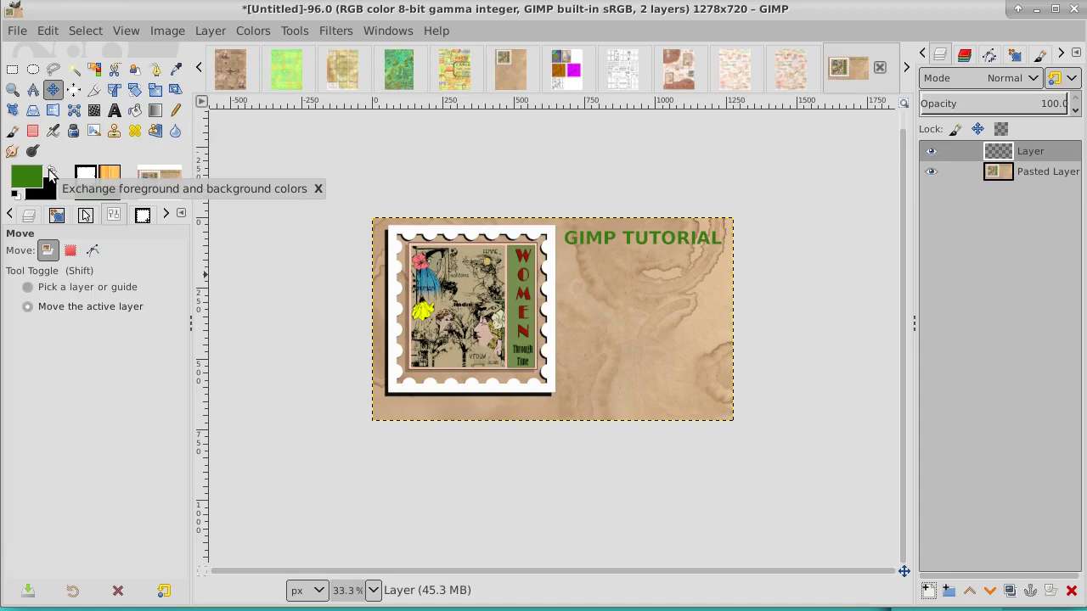
Step: With the Text tool active, set the foreground colour to the darker green 3d761d
{"action": "left_click", "coordinate": [114, 110]}
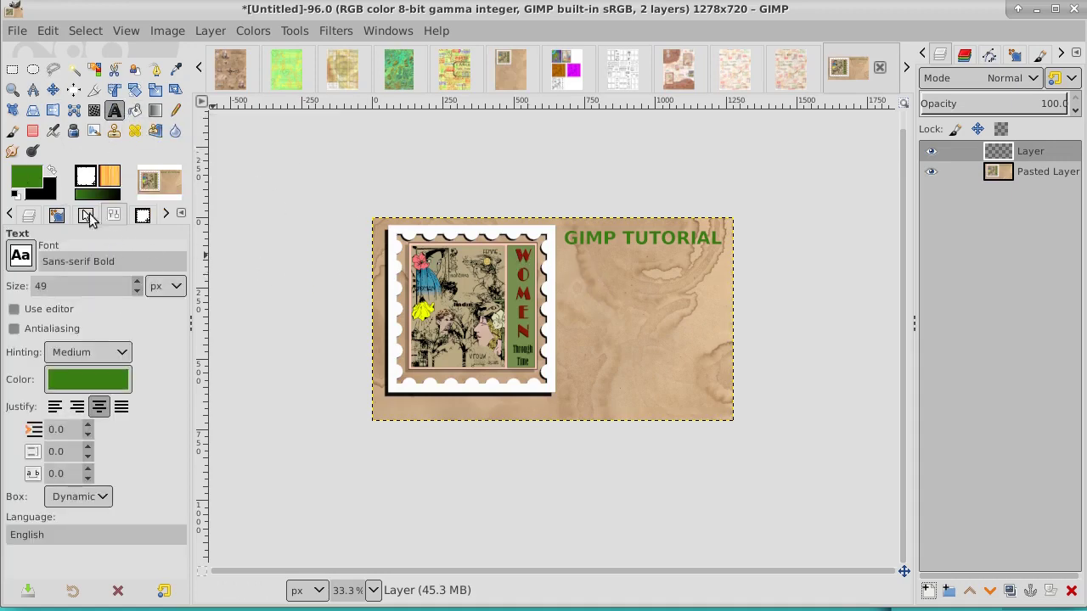
{"action": "left_click", "coordinate": [26, 176]}
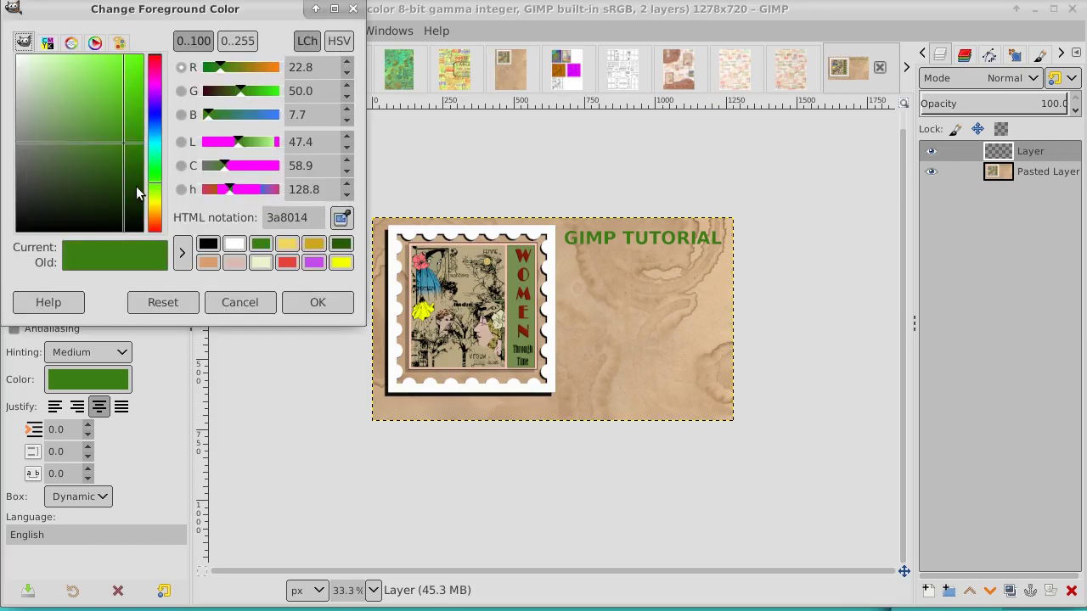
{"action": "left_click", "coordinate": [111, 149]}
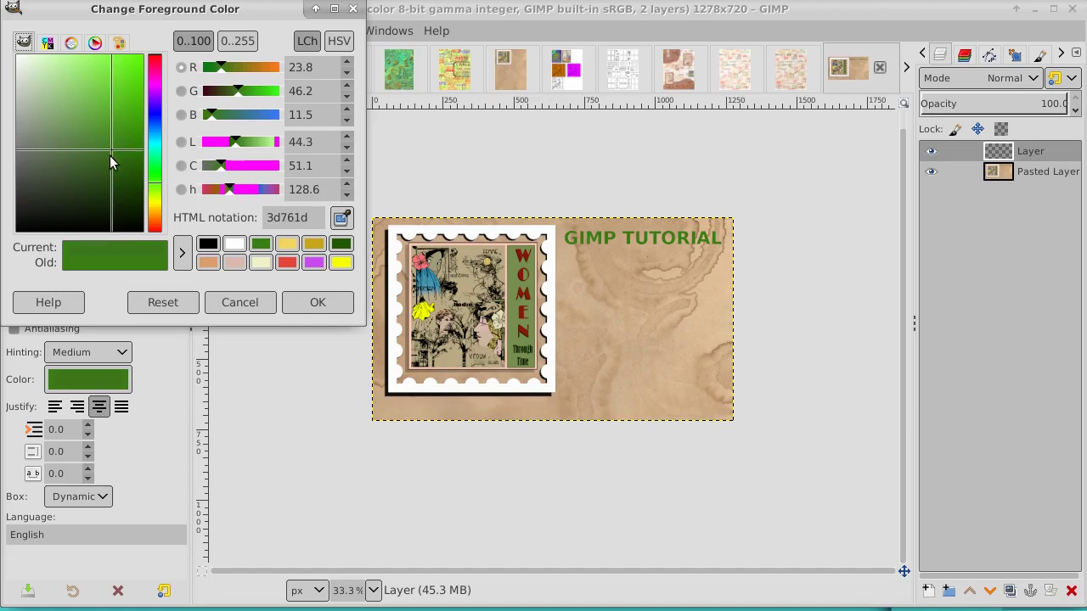
{"action": "left_click", "coordinate": [110, 156]}
{"action": "left_click", "coordinate": [316, 302]}
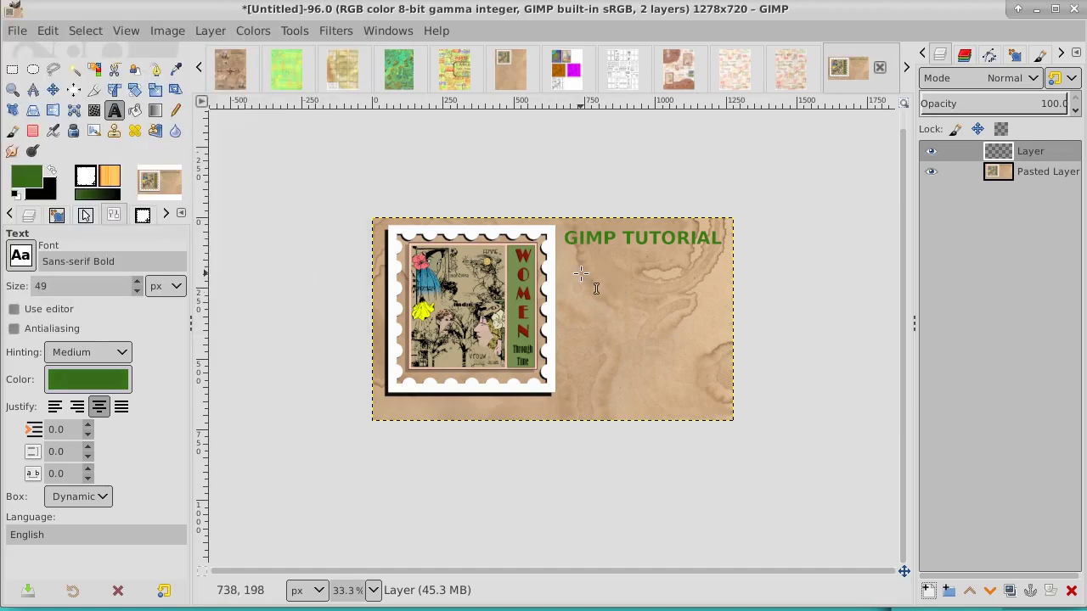
Step: Start a text box below the title with the lines 'Brushes' and 'Mail Art'
{"action": "left_click", "coordinate": [569, 274]}
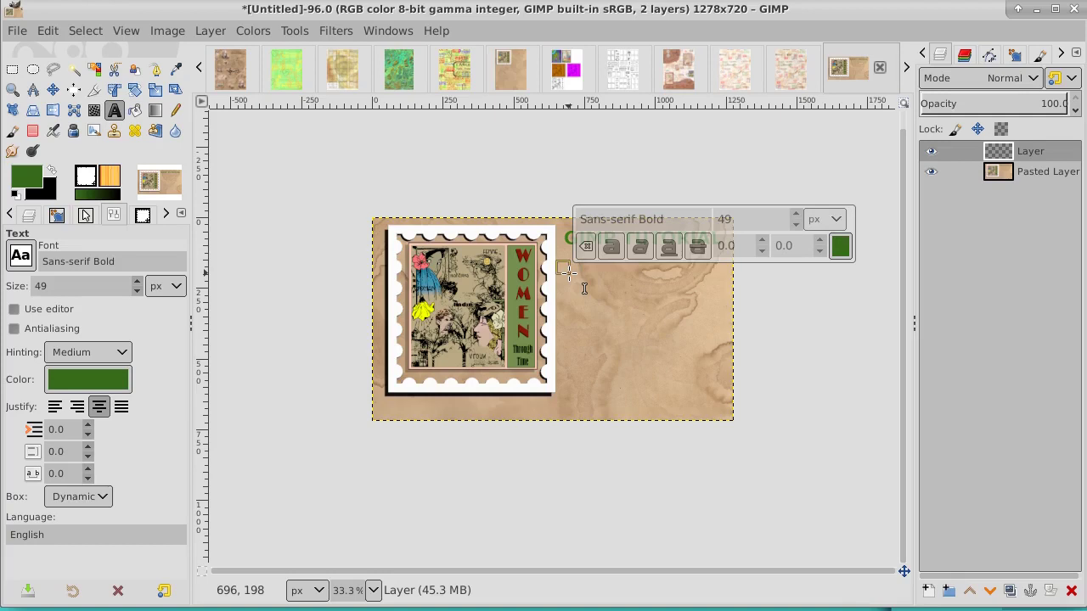
{"action": "type", "text": "Brushe"}
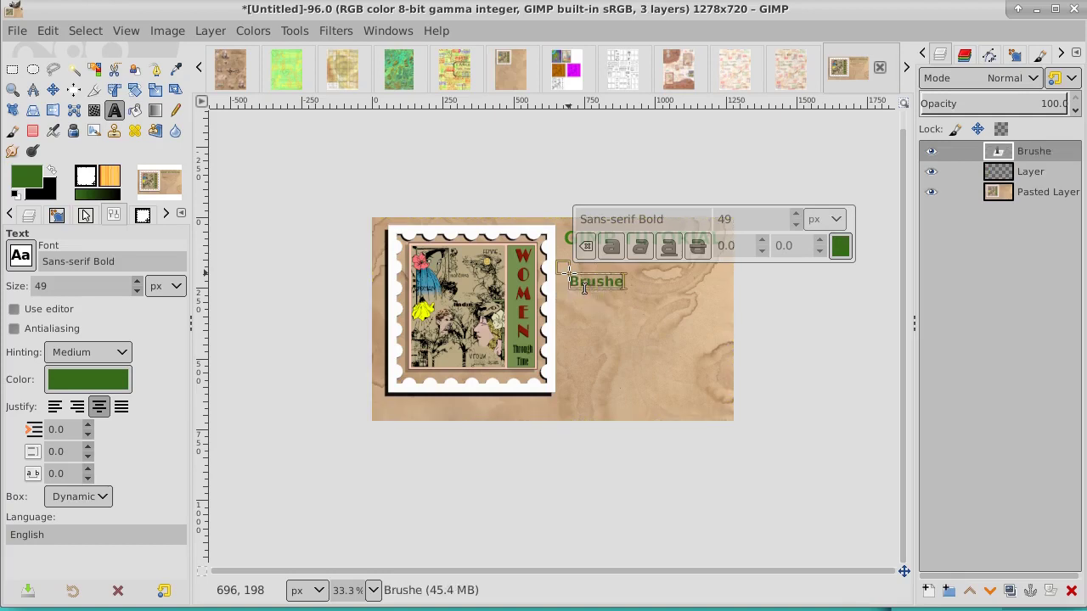
{"action": "type", "text": "s"}
{"action": "key", "text": "Return"}
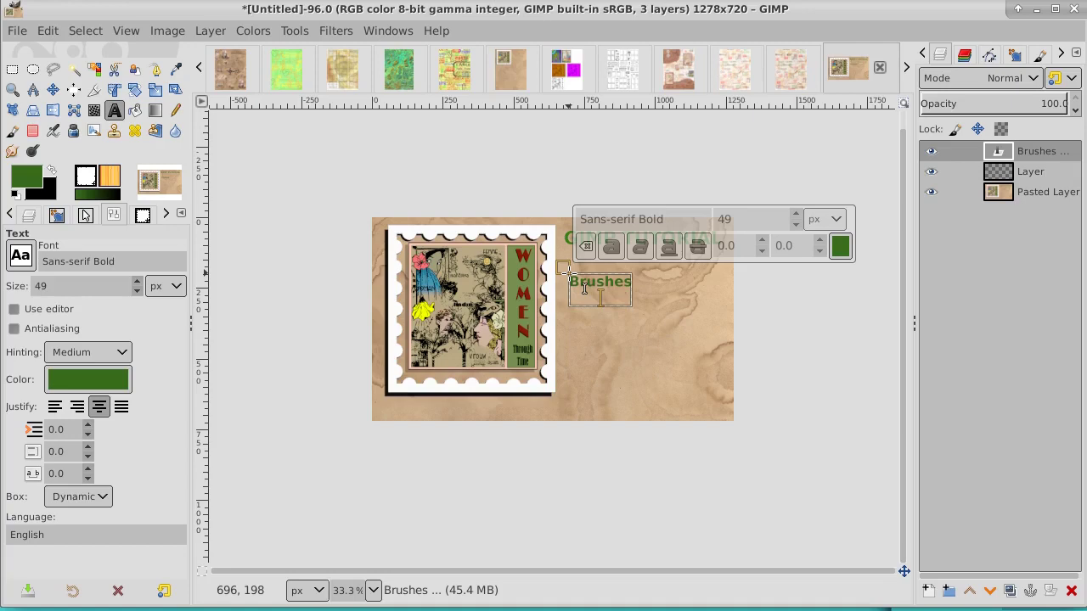
{"action": "type", "text": "mailar"}
{"action": "type", "text": "t"}
{"action": "key", "text": "Left"}
{"action": "key", "text": "Left"}
{"action": "key", "text": "Left"}
{"action": "key", "text": "Left"}
{"action": "key", "text": "Left"}
{"action": "key", "text": "Left"}
{"action": "key", "text": "Left"}
{"action": "type", "text": "M"}
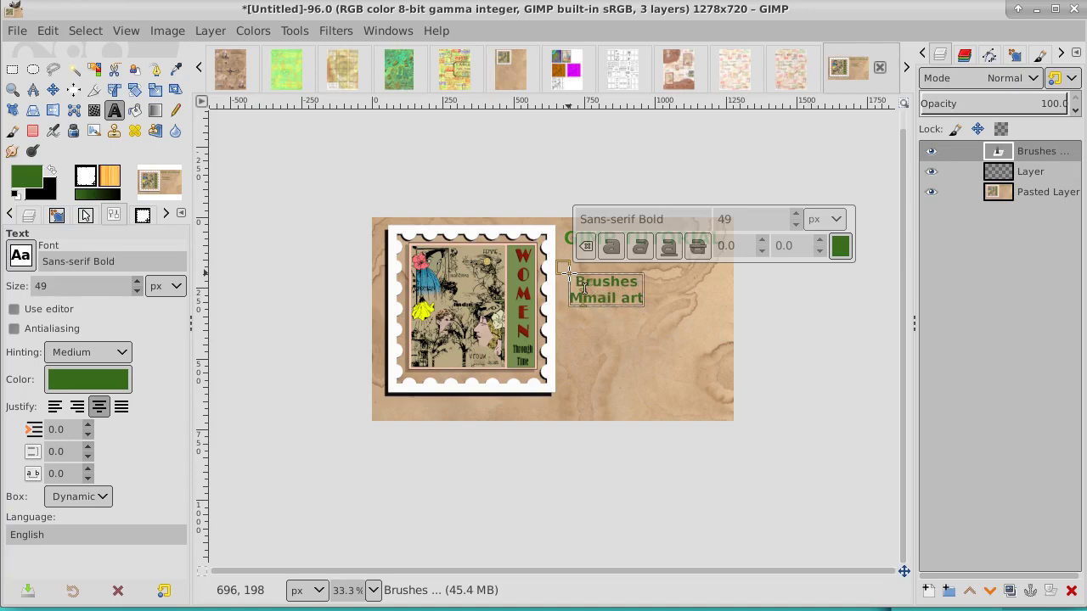
{"action": "key", "text": "Delete"}
{"action": "key", "text": "Right"}
{"action": "key", "text": "Right"}
{"action": "key", "text": "Right"}
{"action": "key", "text": "Right"}
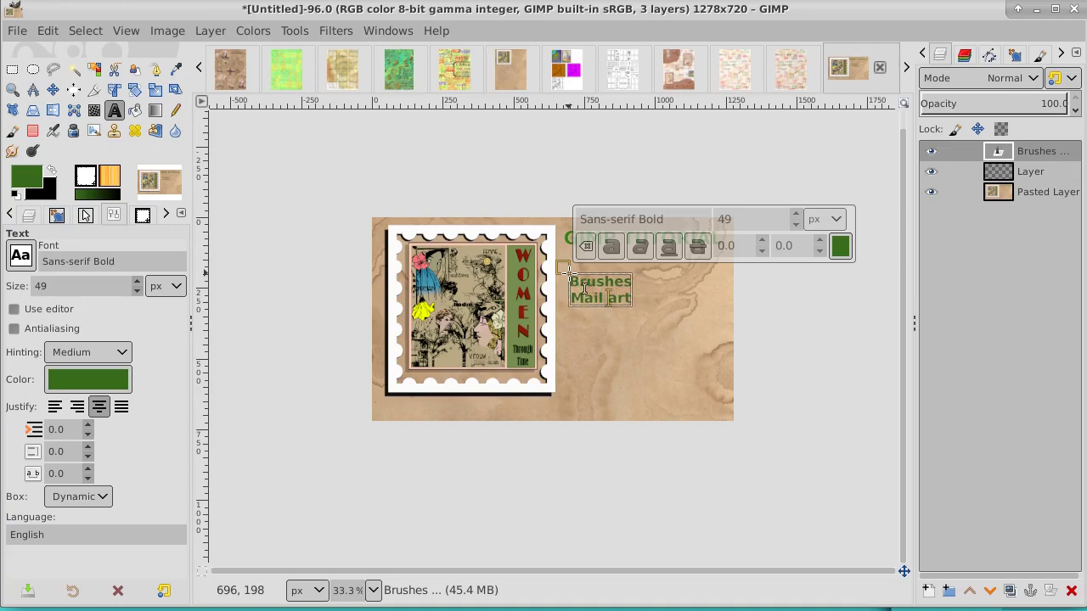
{"action": "key", "text": "Delete"}
{"action": "type", "text": "A"}
{"action": "key", "text": "Right"}
{"action": "key", "text": "Right"}
Step: Add 'Shadowing' and 'Rotate layers' as the next lines of the list
{"action": "key", "text": "Return"}
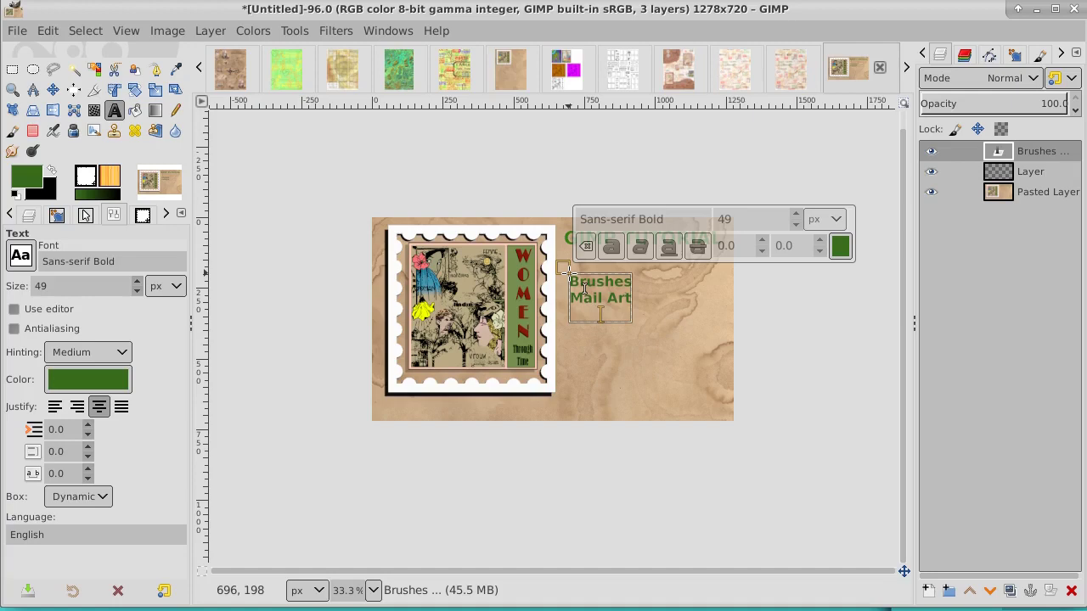
{"action": "type", "text": "S"}
{"action": "type", "text": "hadow"}
{"action": "type", "text": "ing"}
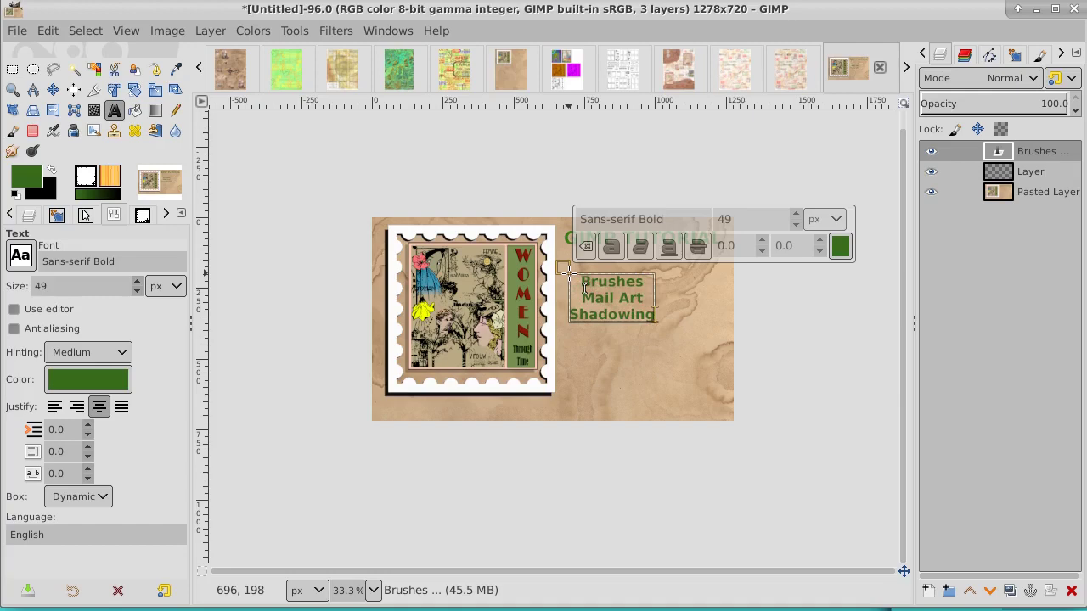
{"action": "key", "text": "Return"}
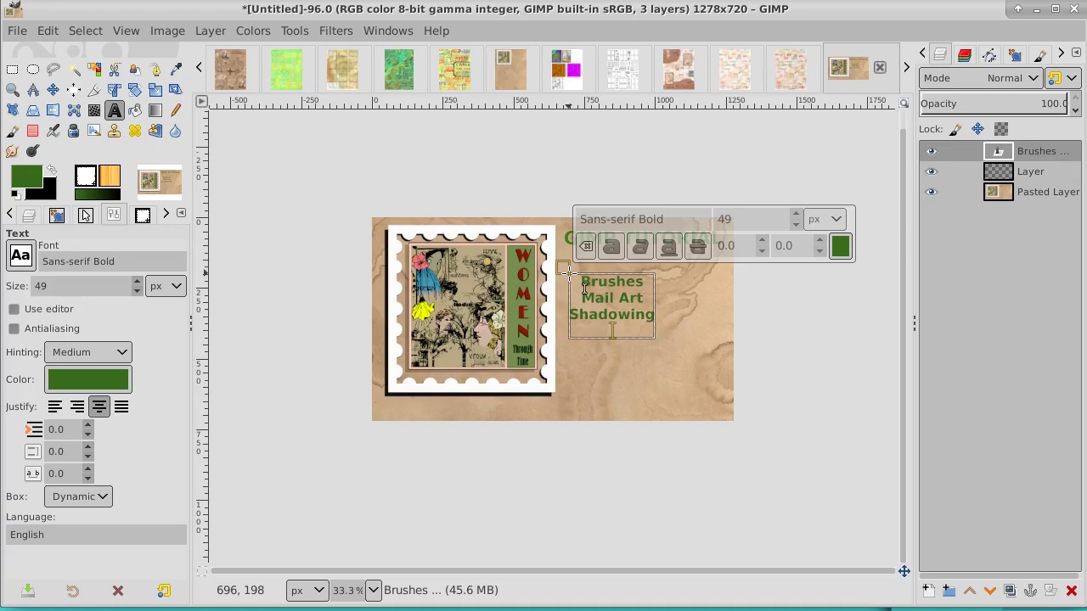
{"action": "type", "text": "R"}
{"action": "type", "text": "ota"}
{"action": "type", "text": "te"}
{"action": "type", "text": " layer"}
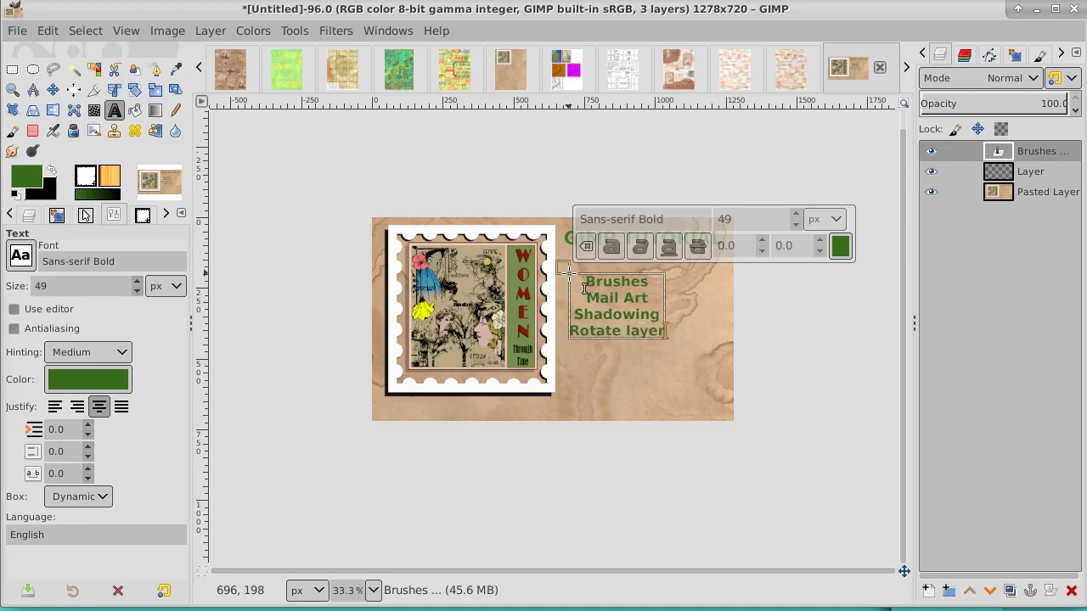
{"action": "type", "text": "s"}
{"action": "key", "text": "Return"}
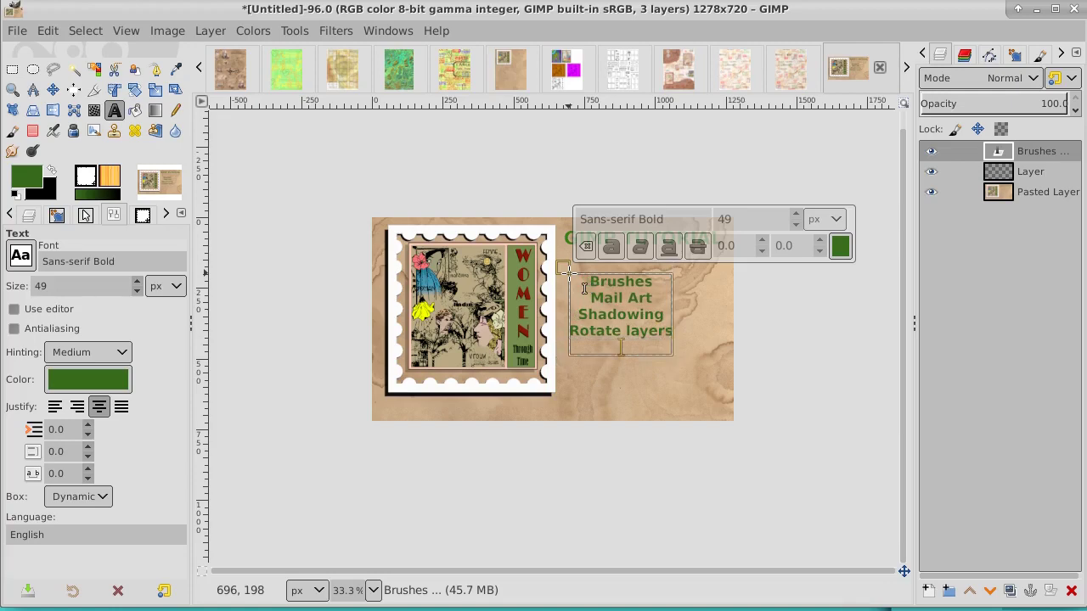
{"action": "mouse_move", "coordinate": [621, 314]}
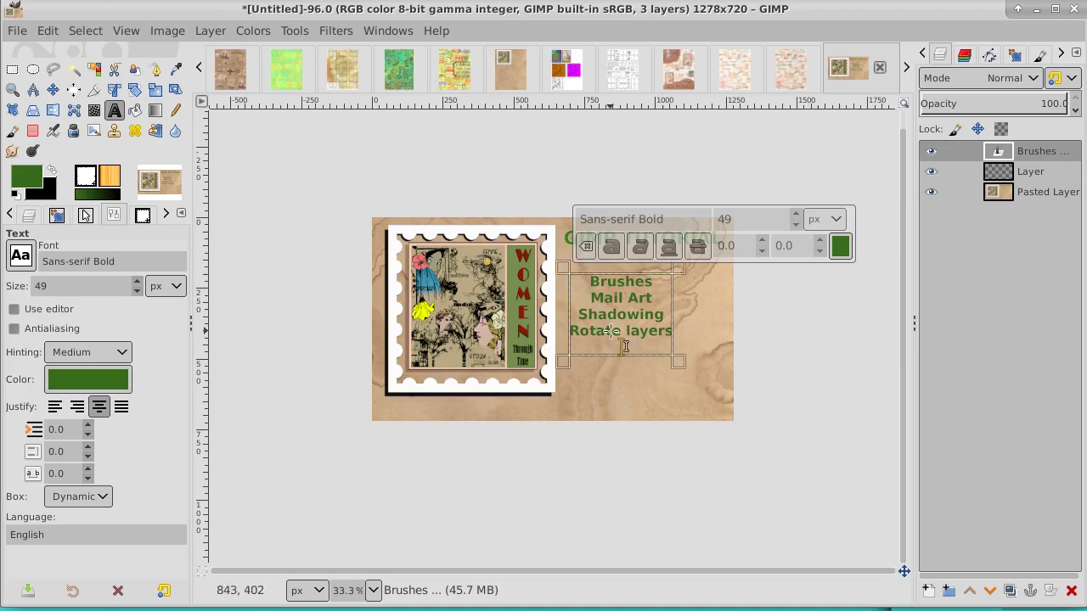
Step: Capitalise the list item to 'Rotate Layers' and start a new line after it
{"action": "left_click", "coordinate": [627, 331]}
{"action": "type", "text": "L"}
{"action": "key", "text": "Delete"}
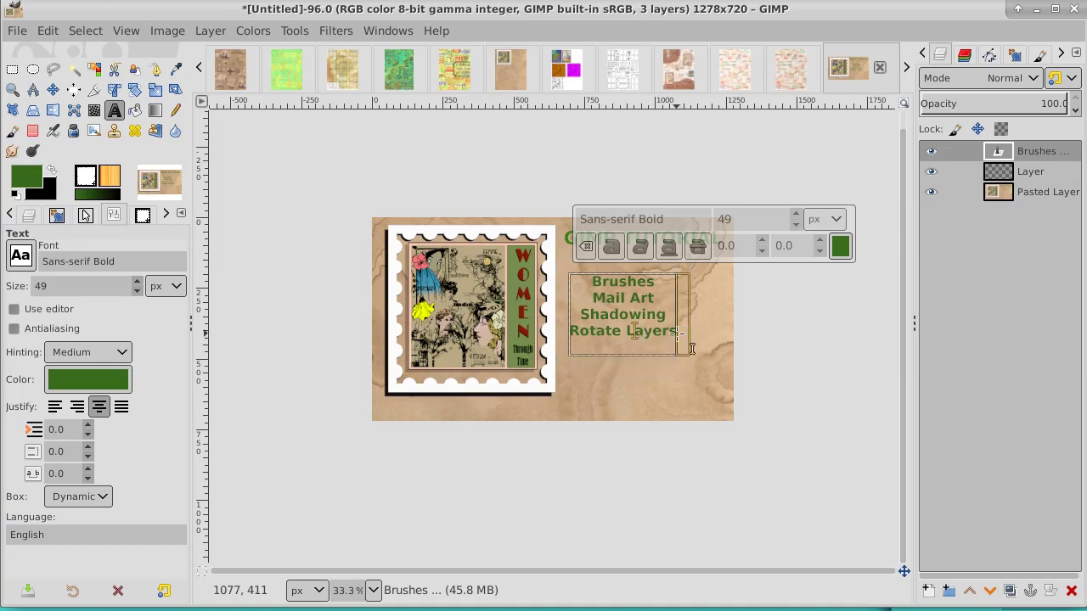
{"action": "key", "text": "End"}
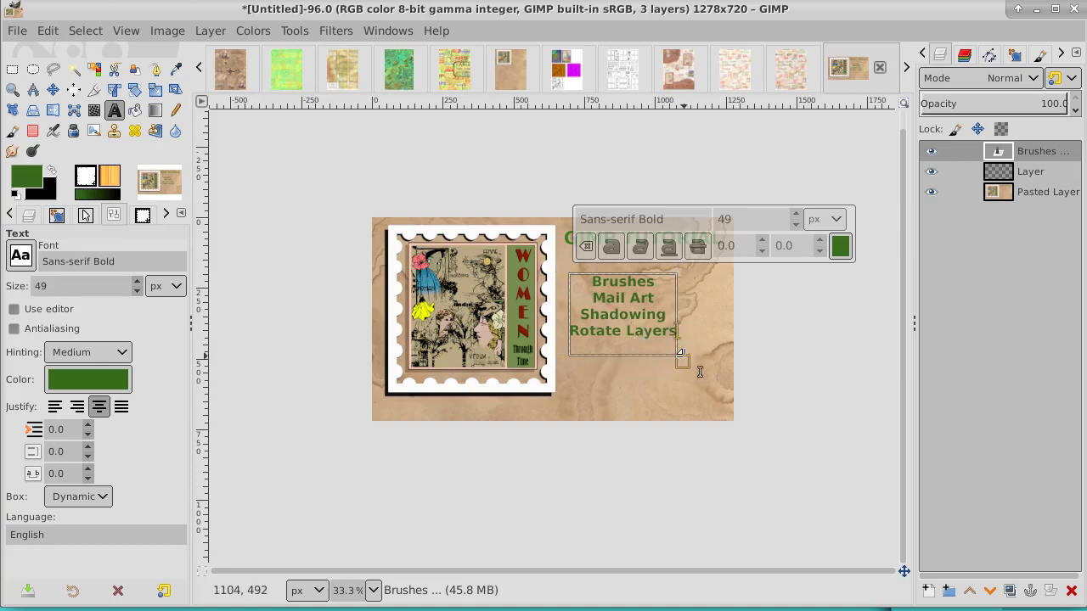
{"action": "key", "text": "Return"}
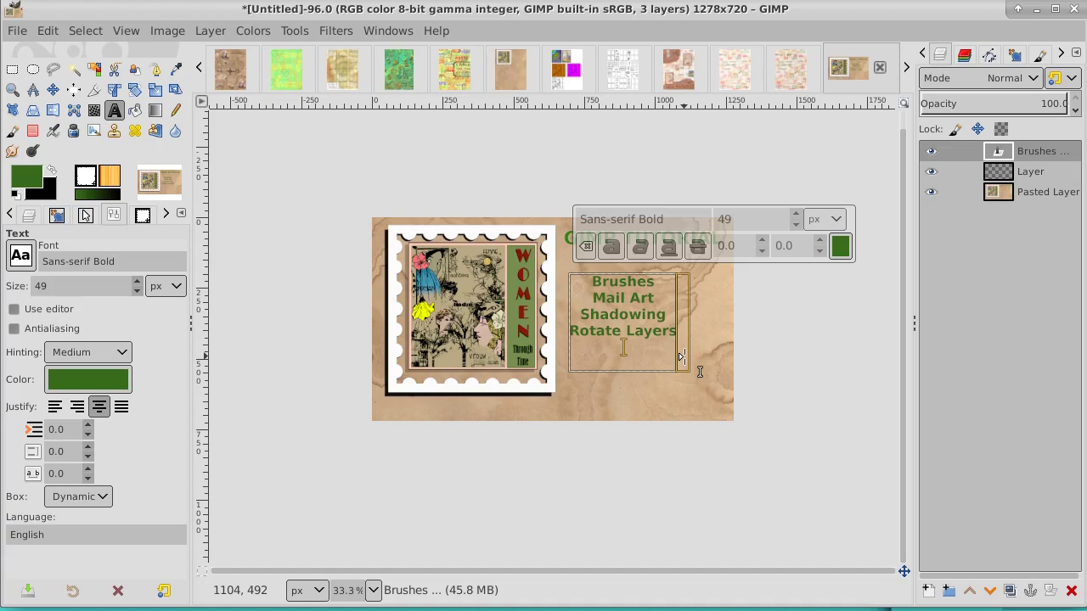
Step: Add 'GDrive Resources' as the last item, separated by a blank line
{"action": "type", "text": "GDR"}
{"action": "key", "text": "BackSpace"}
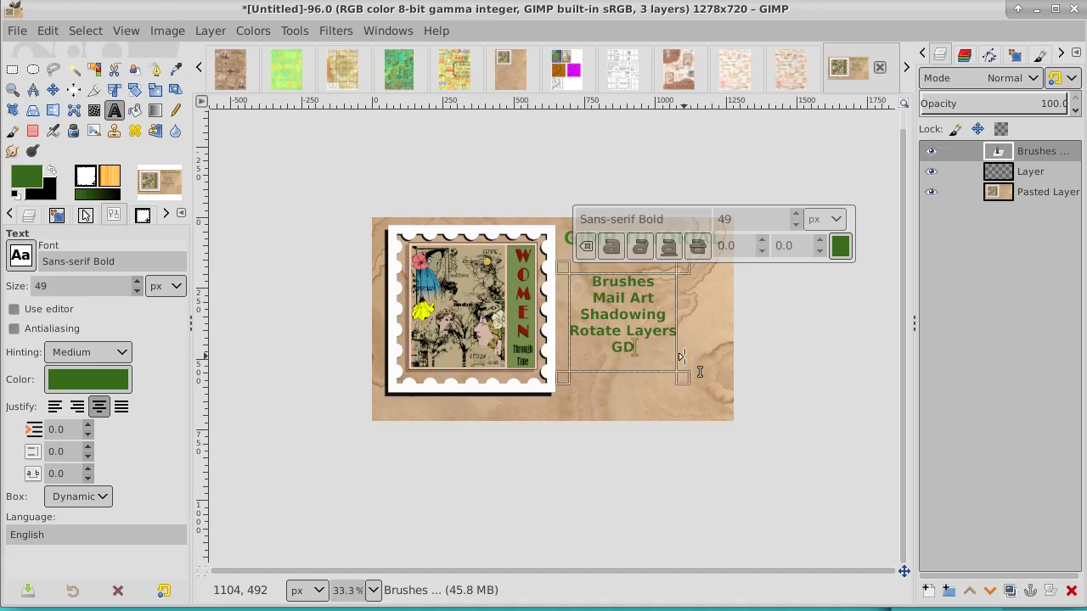
{"action": "type", "text": "riv"}
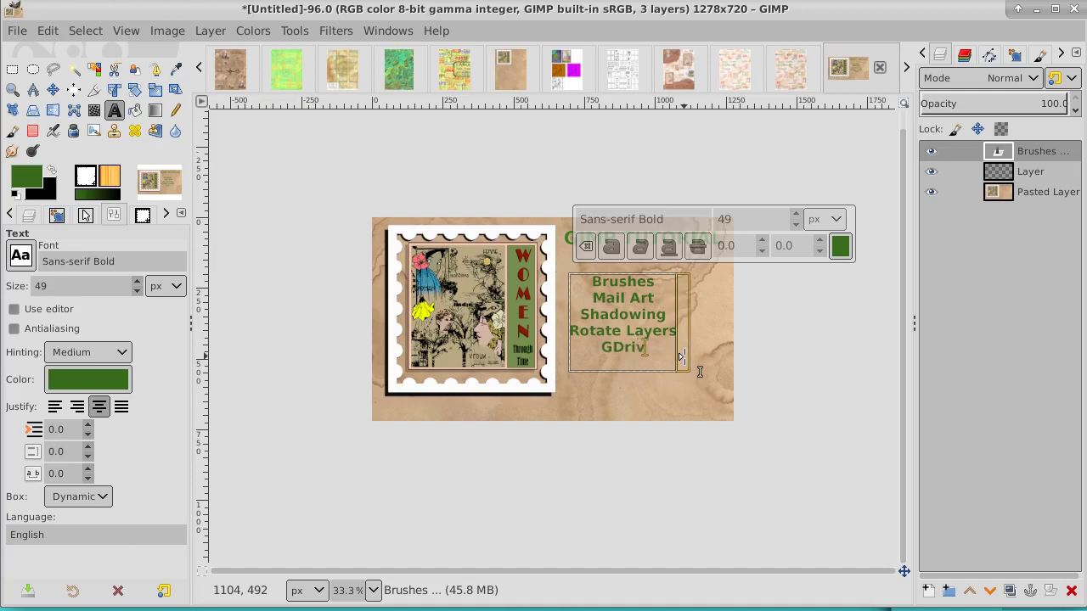
{"action": "type", "text": "e"}
{"action": "type", "text": " Resour"}
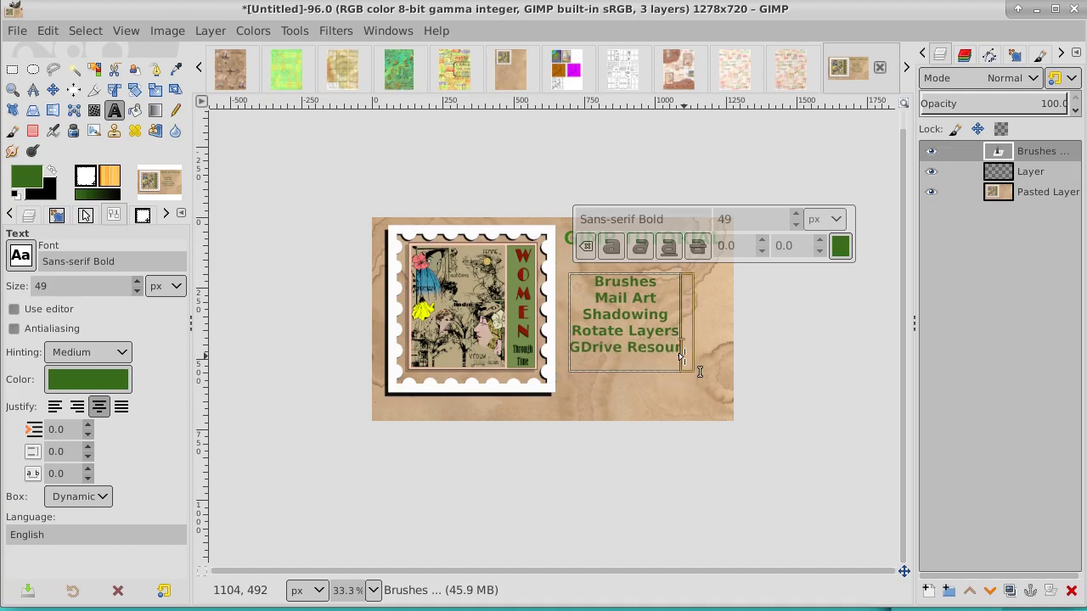
{"action": "type", "text": "ces"}
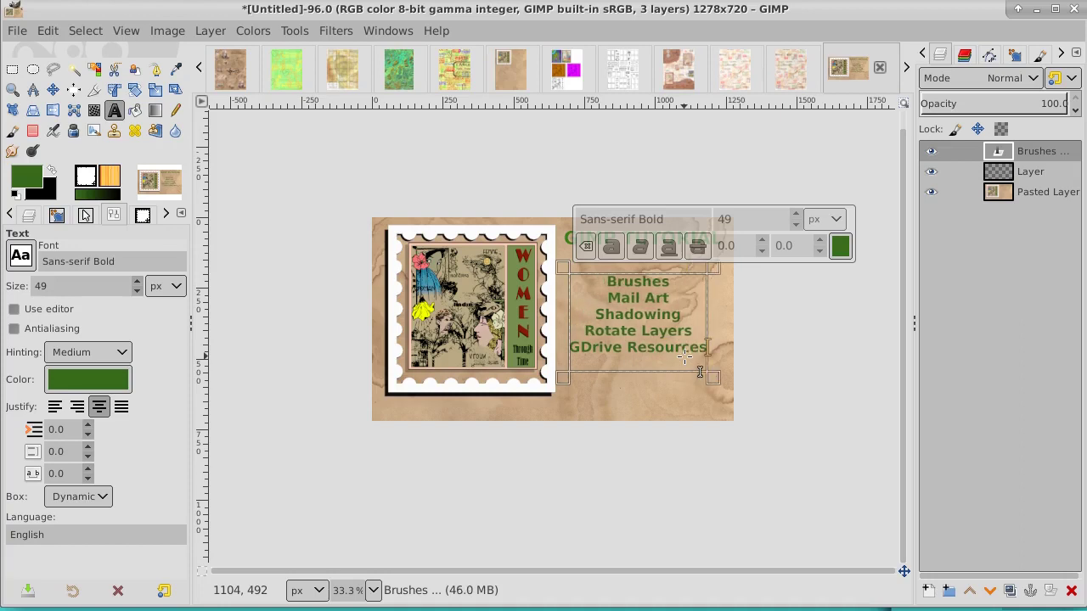
{"action": "key", "text": "Up"}
{"action": "key", "text": "Return"}
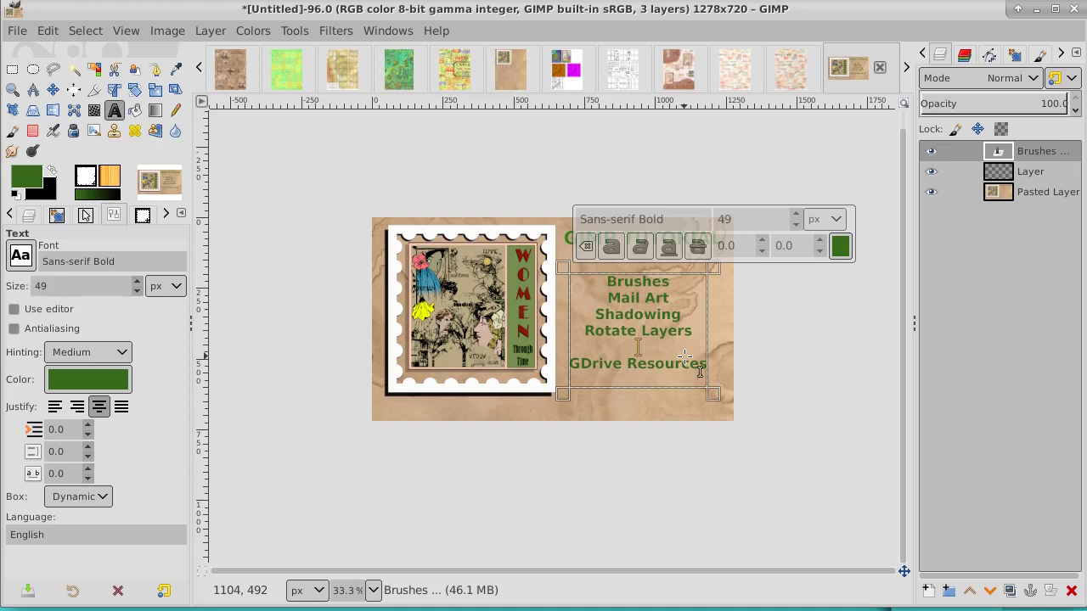
Step: Enter 'Collage Papers' as the fifth line of the green topic list, then select all text
{"action": "type", "text": "Fr"}
{"action": "type", "text": "ee C"}
{"action": "type", "text": "o"}
{"action": "key", "text": "BackSpace"}
{"action": "key", "text": "BackSpace"}
{"action": "key", "text": "BackSpace"}
{"action": "key", "text": "BackSpace"}
{"action": "key", "text": "BackSpace"}
{"action": "key", "text": "BackSpace"}
{"action": "key", "text": "BackSpace"}
{"action": "key", "text": "BackSpace"}
{"action": "type", "text": "Free"}
{"action": "type", "text": " Colla"}
{"action": "type", "text": "ge"}
{"action": "type", "text": " Pap"}
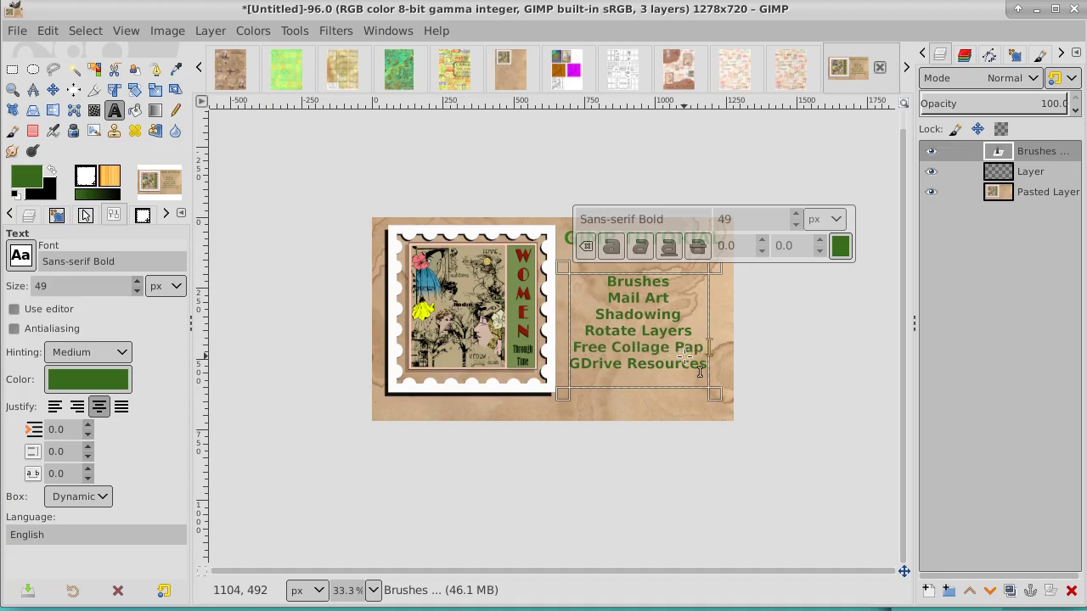
{"action": "type", "text": "ers"}
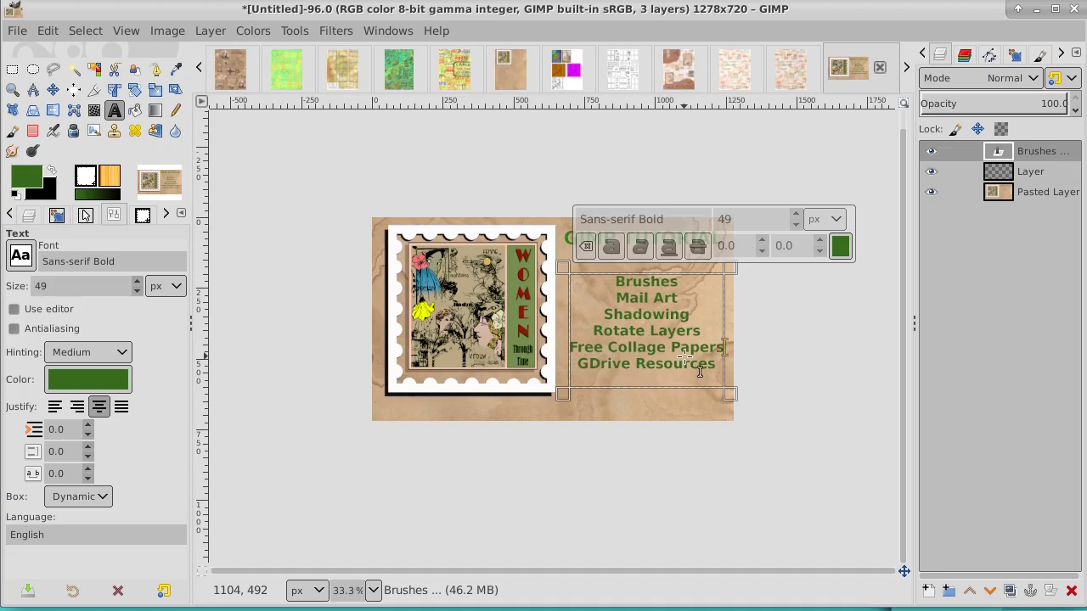
{"action": "key", "text": "Left"}
{"action": "key", "text": "Left"}
{"action": "key", "text": "Left"}
{"action": "key", "text": "Left"}
{"action": "key", "text": "Left"}
{"action": "key", "text": "Left"}
{"action": "key", "text": "Left"}
{"action": "key", "text": "Left"}
{"action": "key", "text": "Left"}
{"action": "key", "text": "Left"}
{"action": "key", "text": "Delete"}
{"action": "key", "text": "Delete"}
{"action": "key", "text": "Delete"}
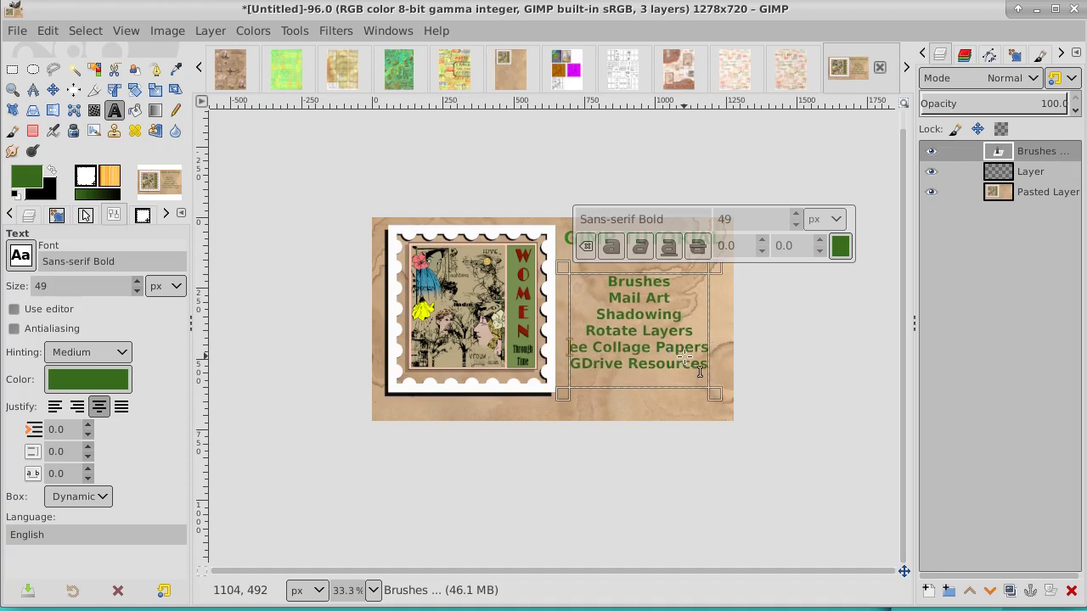
{"action": "key", "text": "Delete"}
{"action": "key", "text": "Delete"}
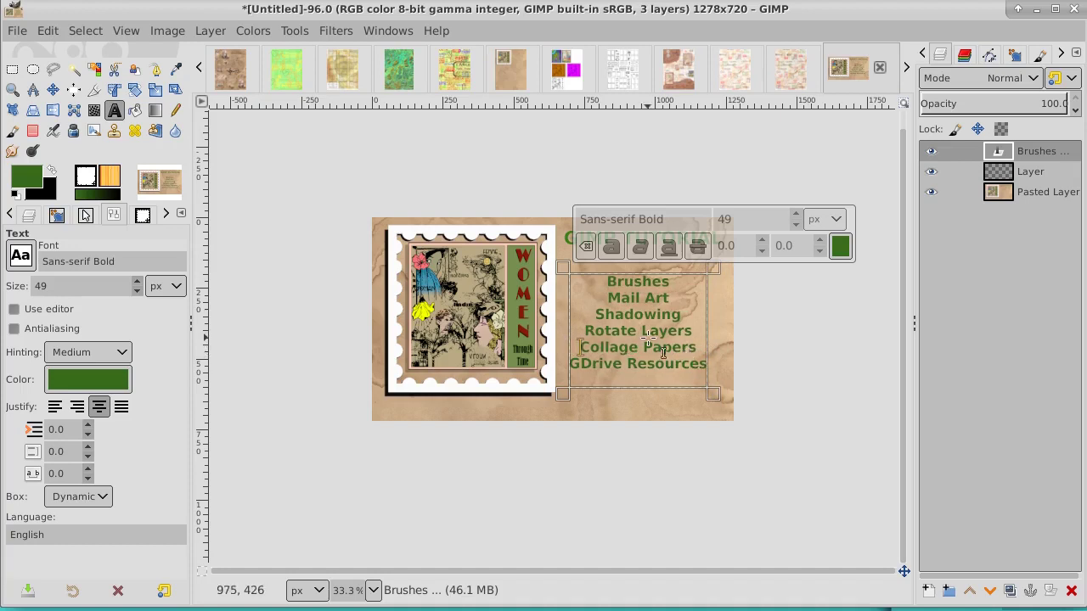
{"action": "key", "text": "ctrl+a"}
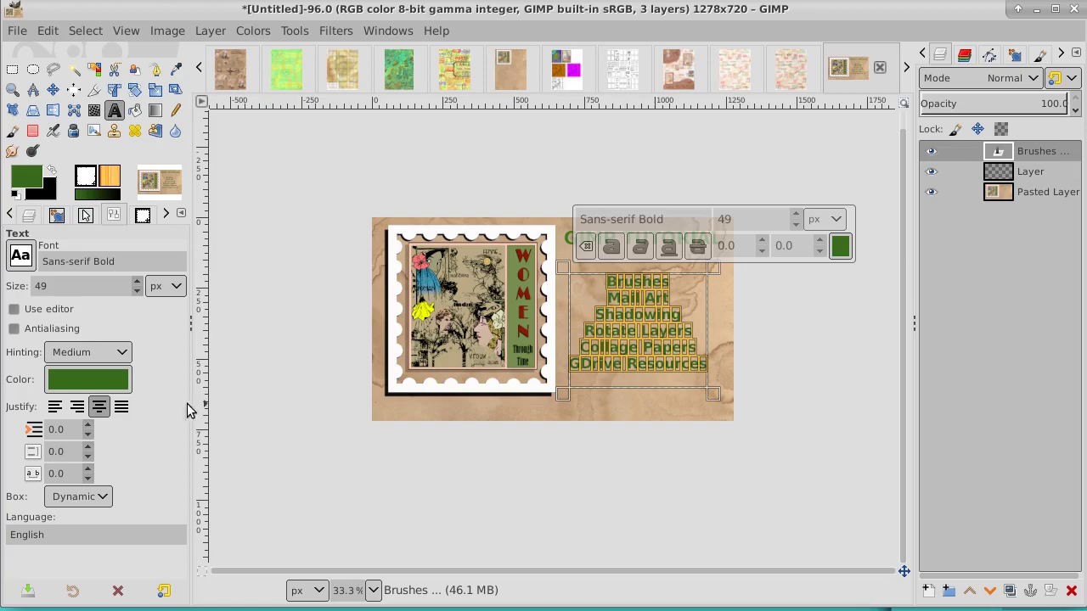
Step: Left-align the green list, move it lower under the title, and fit its layer to image size
{"action": "left_click", "coordinate": [55, 407]}
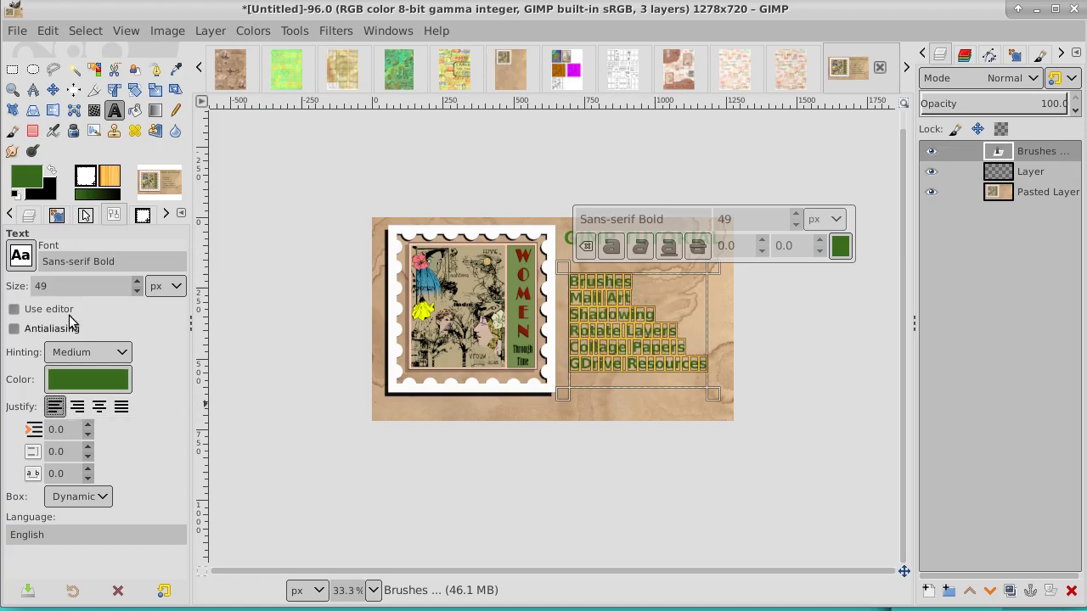
{"action": "left_click", "coordinate": [52, 89]}
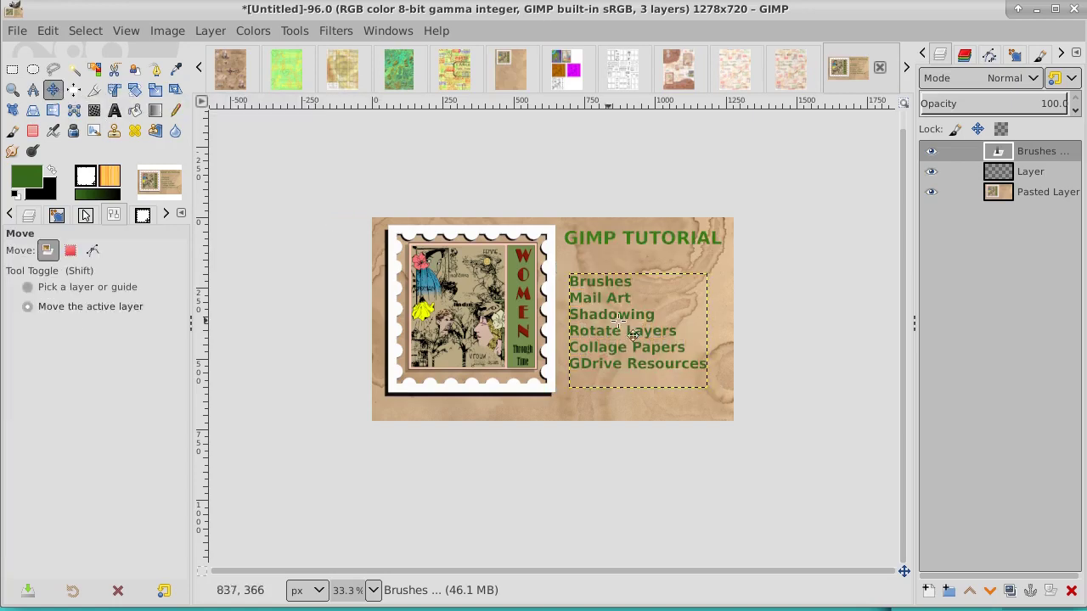
{"action": "left_click_drag", "start_coordinate": [641, 334], "coordinate": [636, 361]}
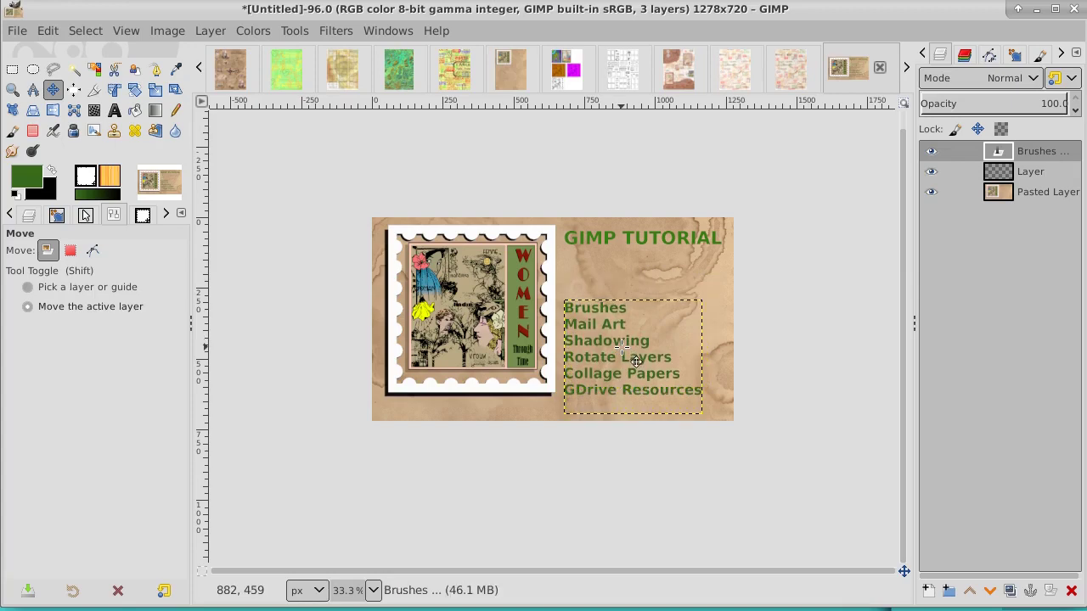
{"action": "right_click", "coordinate": [1061, 155]}
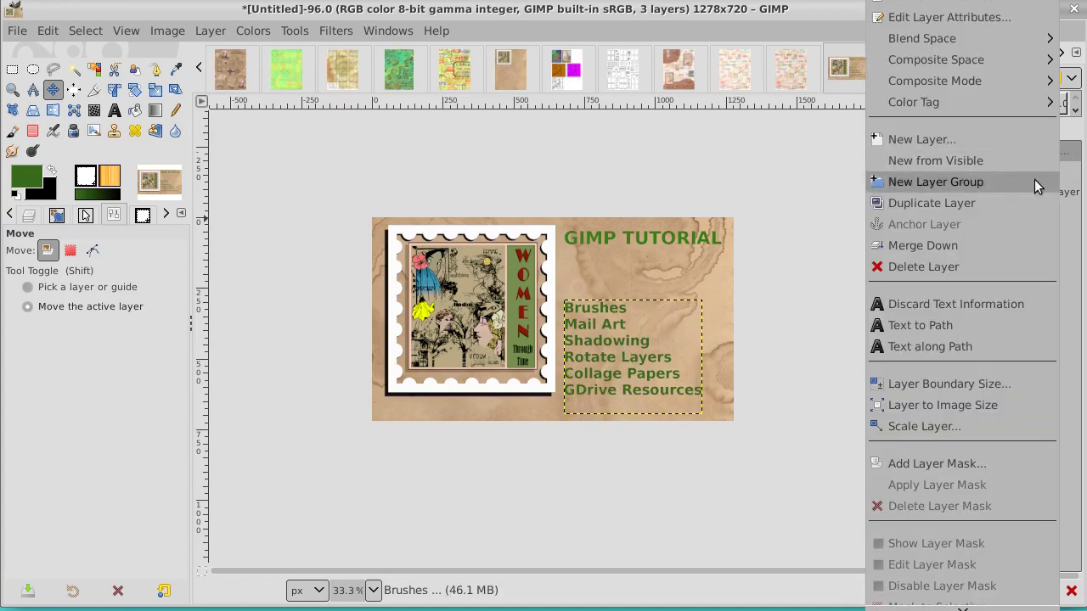
{"action": "left_click", "coordinate": [959, 405]}
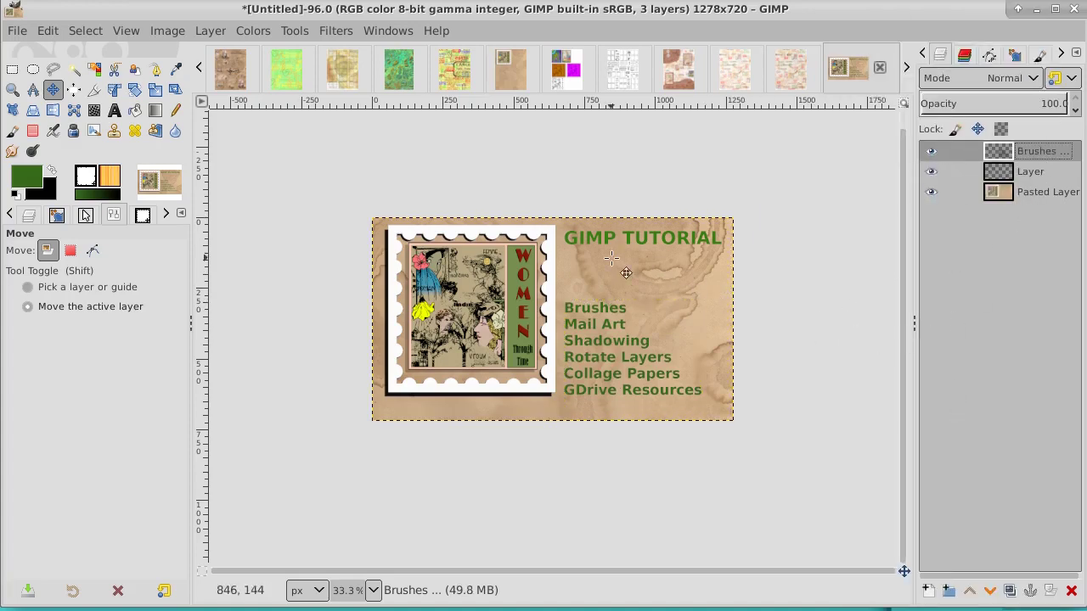
Step: Add a transparent Layer #1 at the top of the layer stack
{"action": "left_click", "coordinate": [928, 593]}
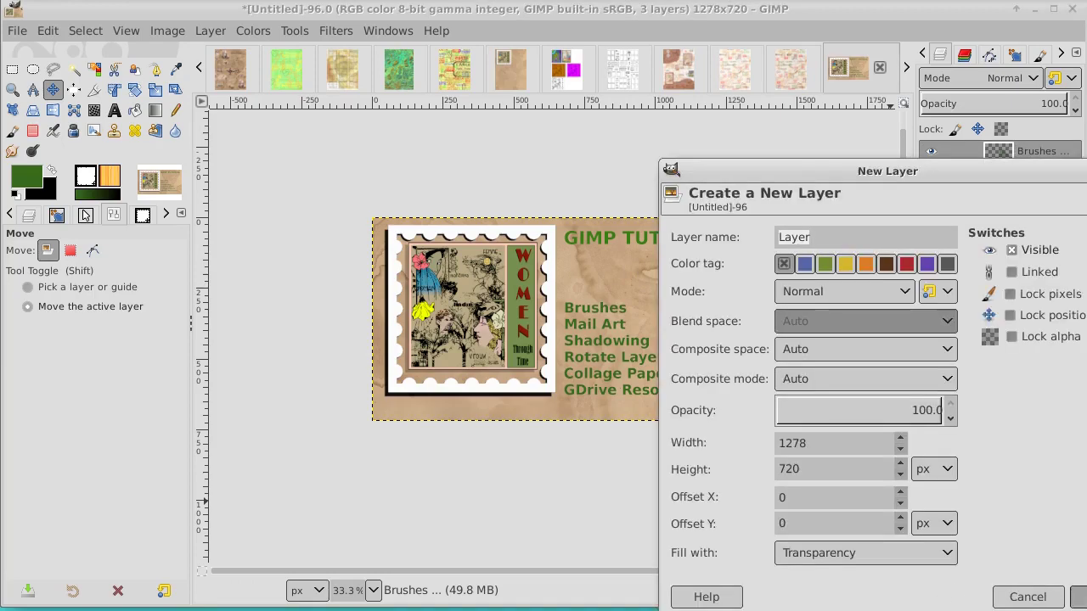
{"action": "key", "text": "Return"}
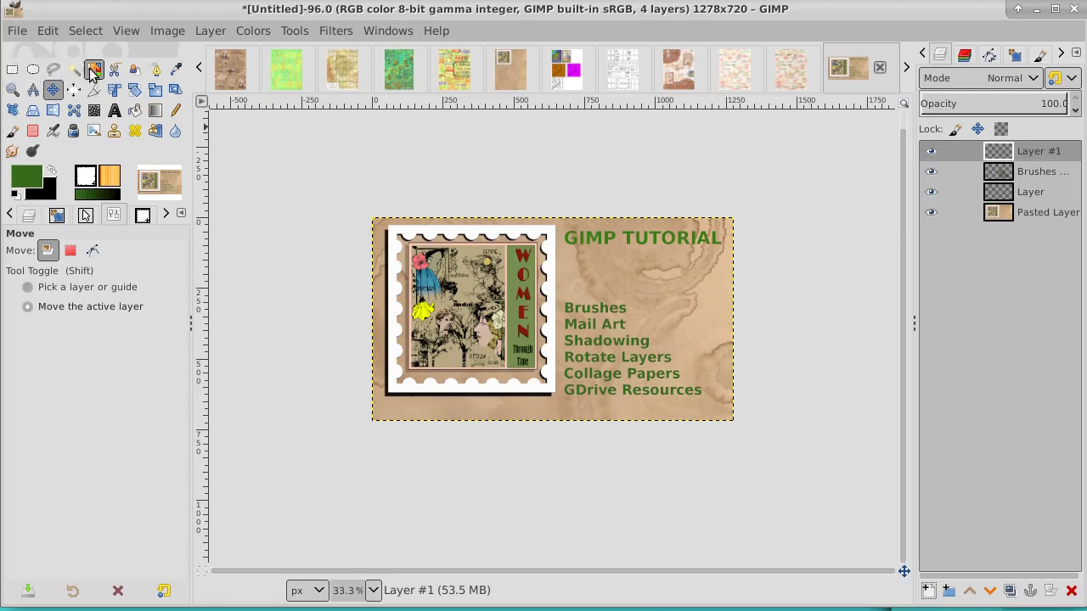
{"action": "left_click", "coordinate": [154, 70]}
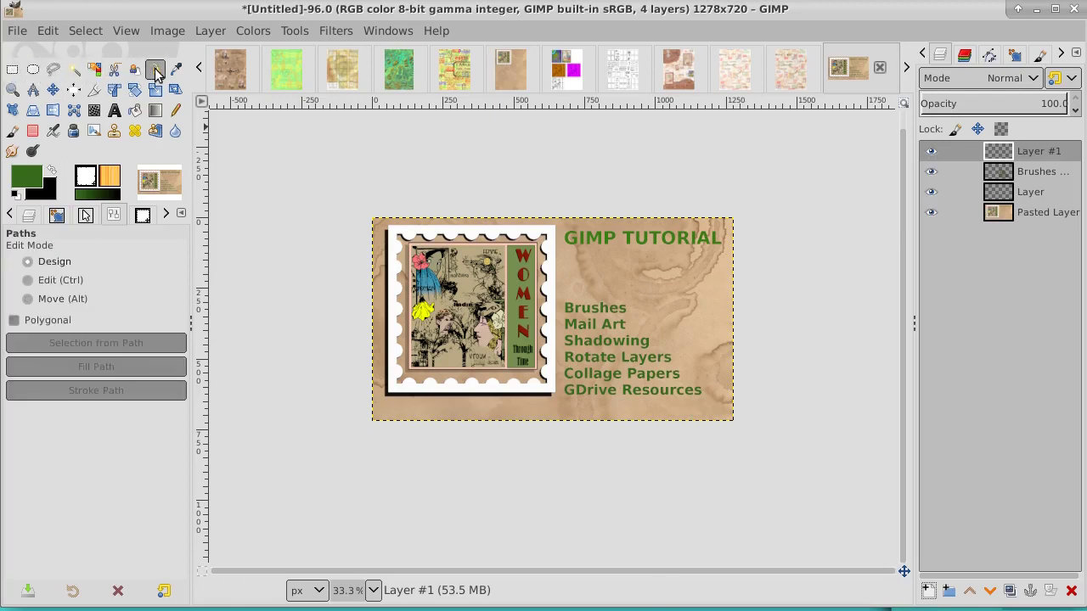
Step: Draw a zigzag starburst path of sixteen points beside the topic list
{"action": "left_click", "coordinate": [605, 257]}
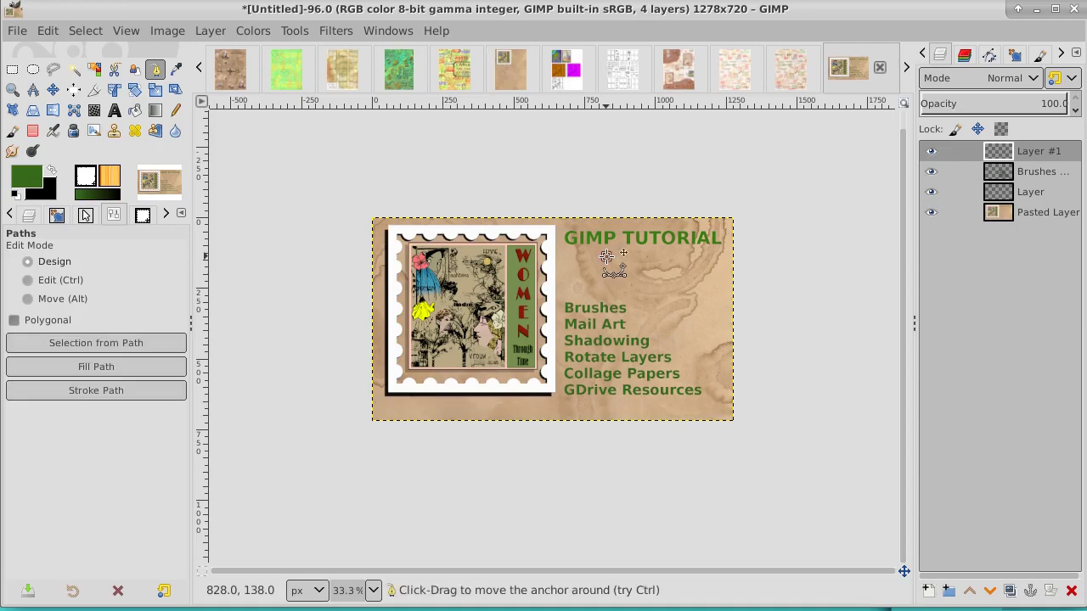
{"action": "left_click", "coordinate": [656, 264]}
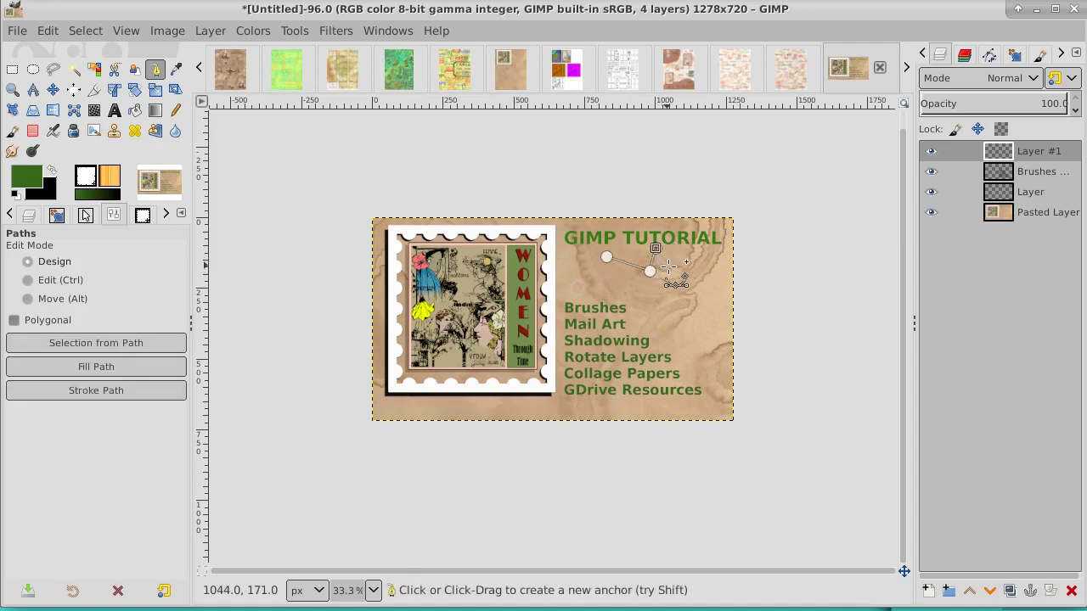
{"action": "left_click", "coordinate": [670, 268]}
{"action": "left_click", "coordinate": [686, 251]}
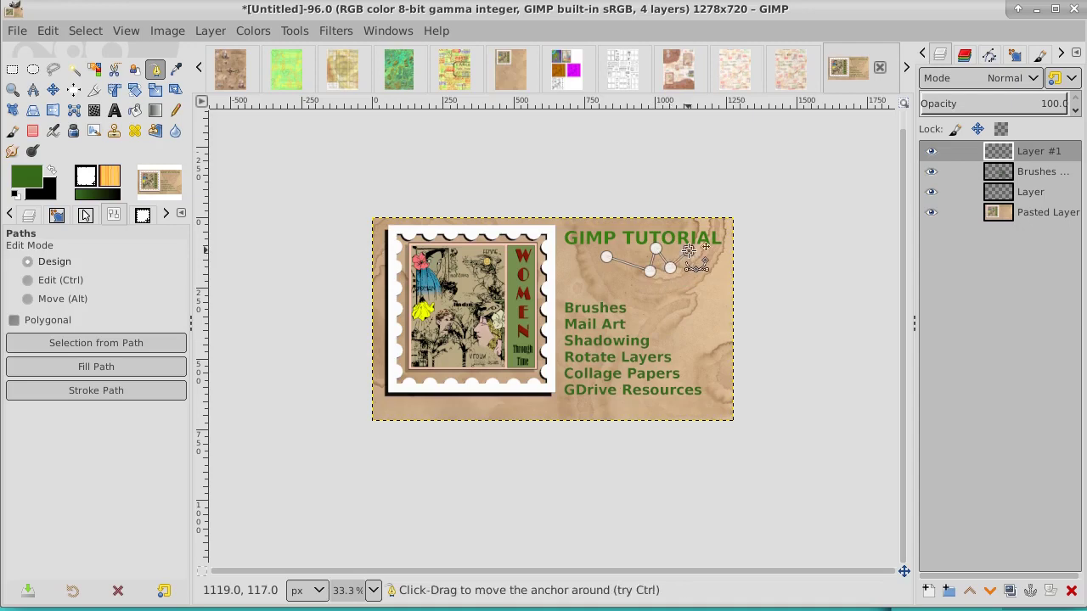
{"action": "left_click", "coordinate": [693, 272]}
{"action": "left_click", "coordinate": [727, 250]}
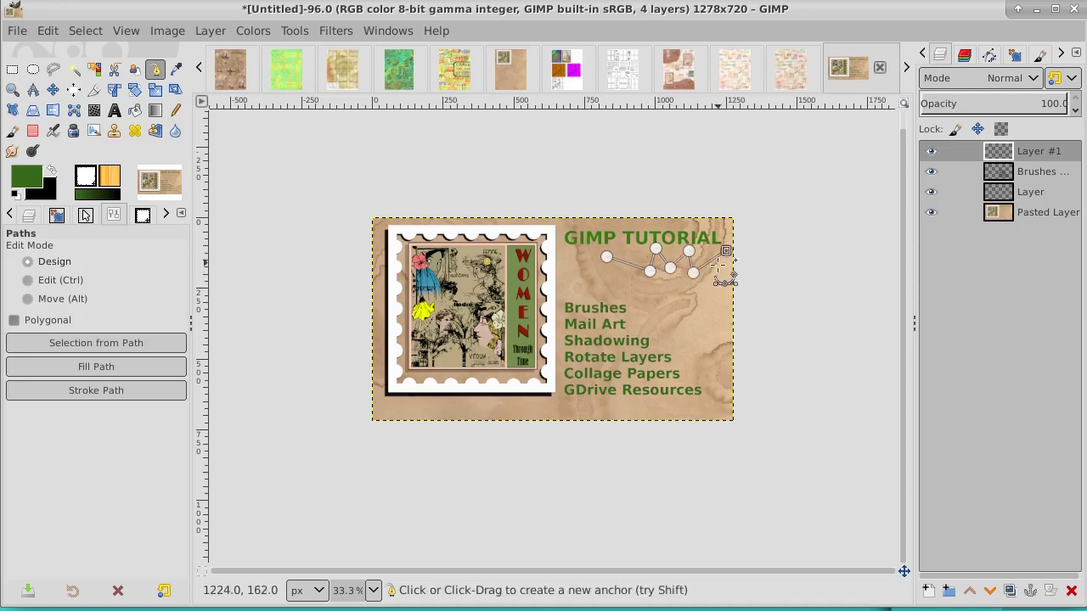
{"action": "left_click", "coordinate": [716, 285]}
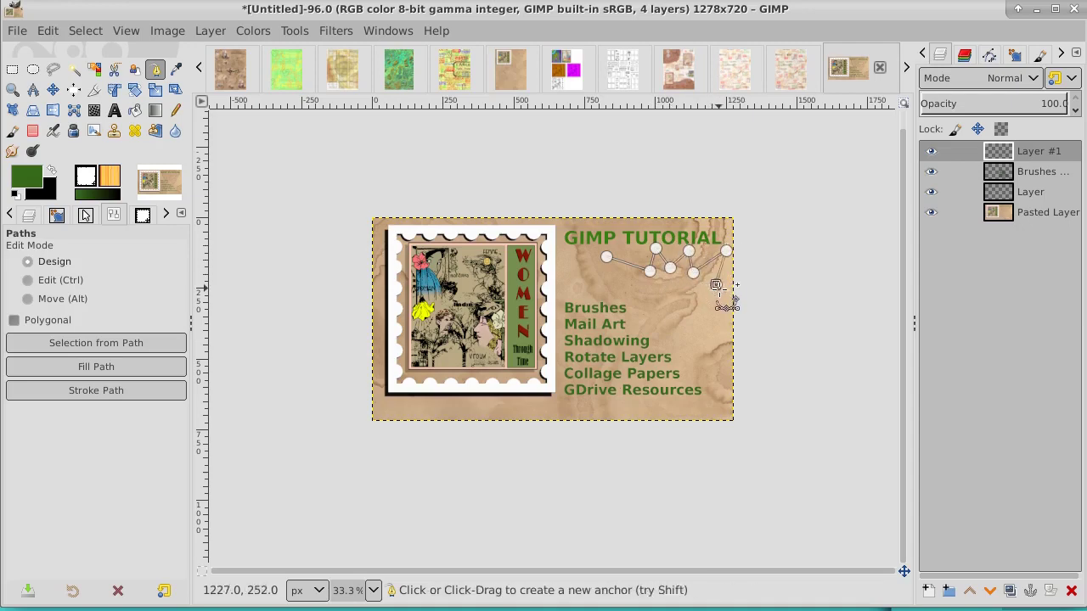
{"action": "left_click", "coordinate": [729, 301]}
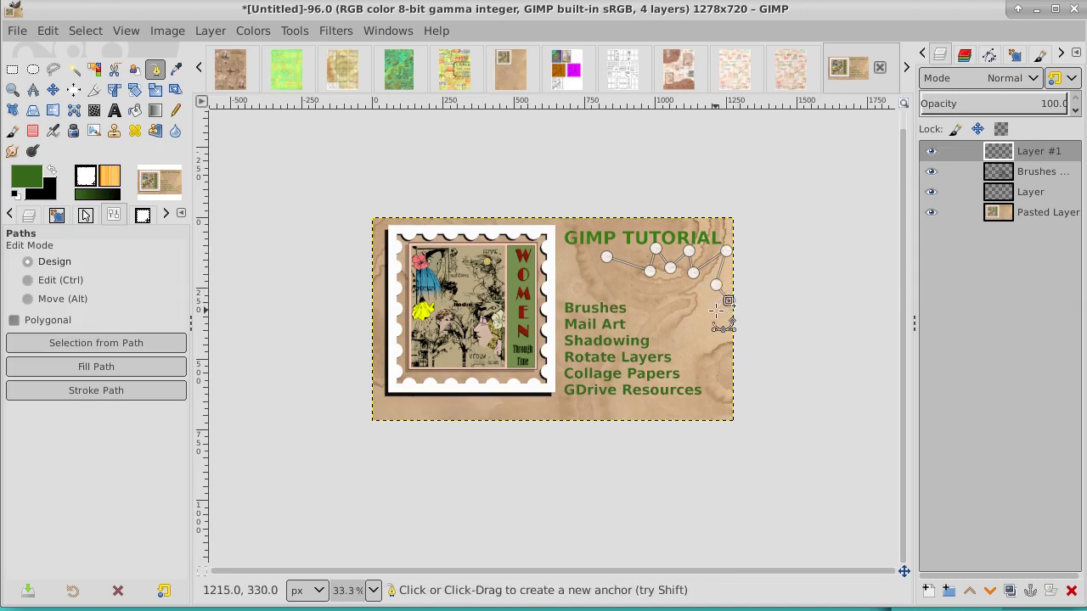
{"action": "left_click", "coordinate": [721, 357]}
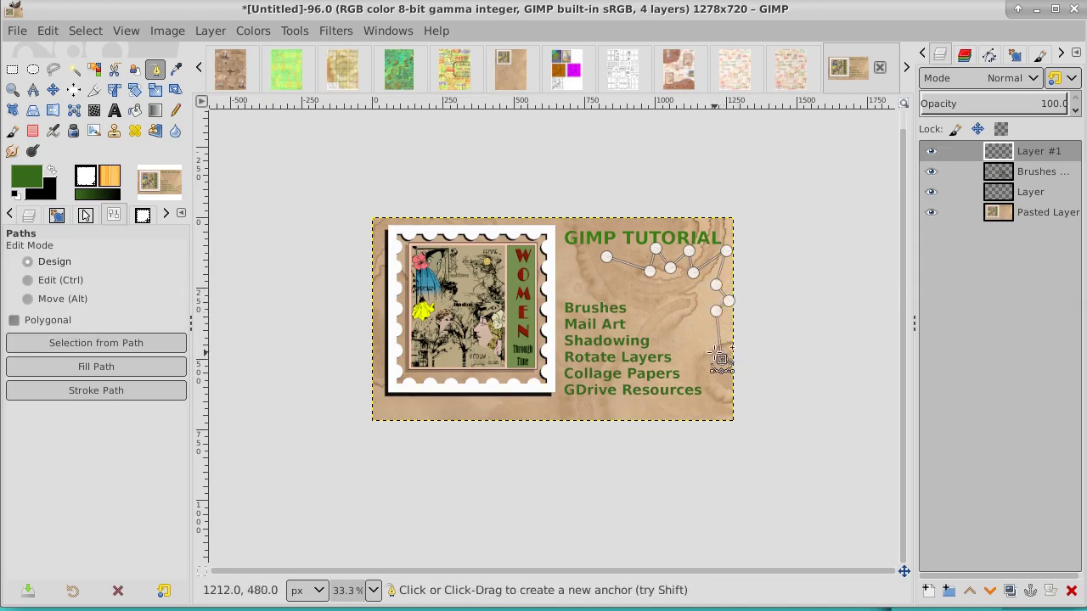
{"action": "left_click", "coordinate": [695, 327]}
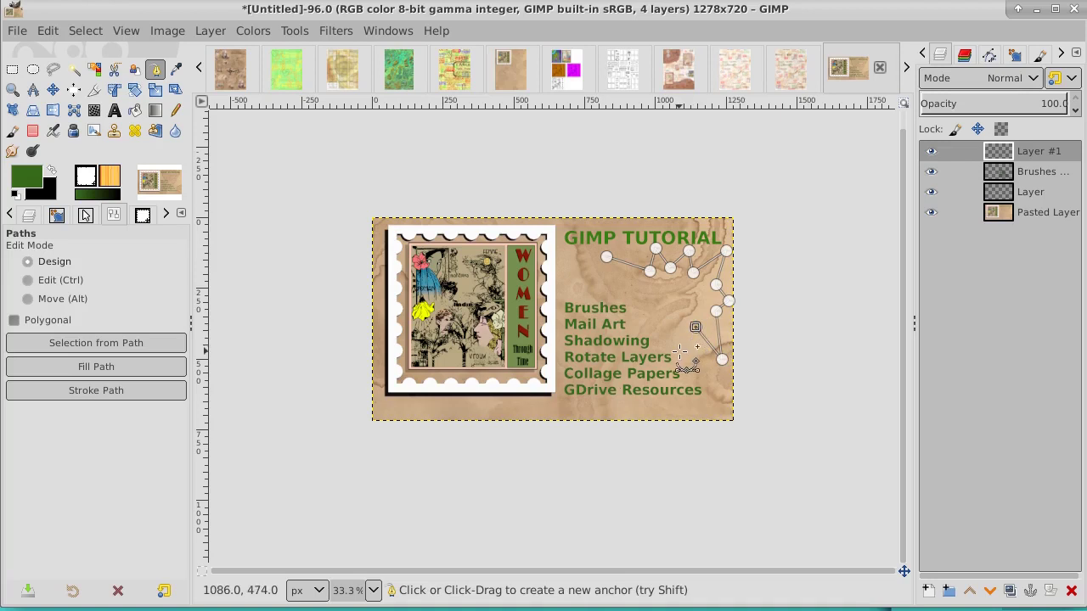
{"action": "left_click", "coordinate": [679, 352]}
{"action": "left_click", "coordinate": [670, 320]}
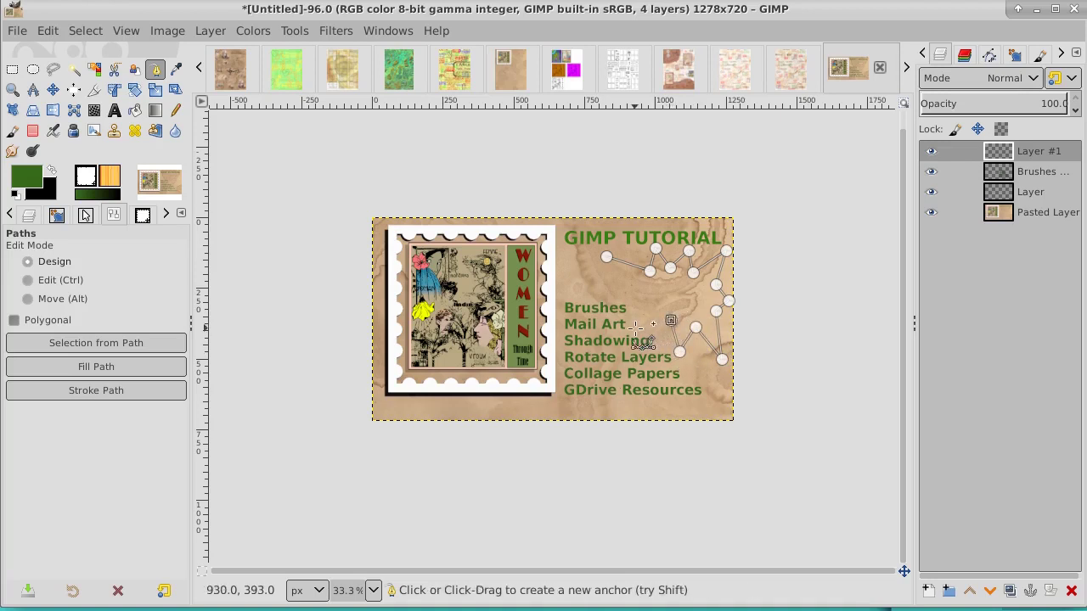
{"action": "left_click", "coordinate": [635, 329]}
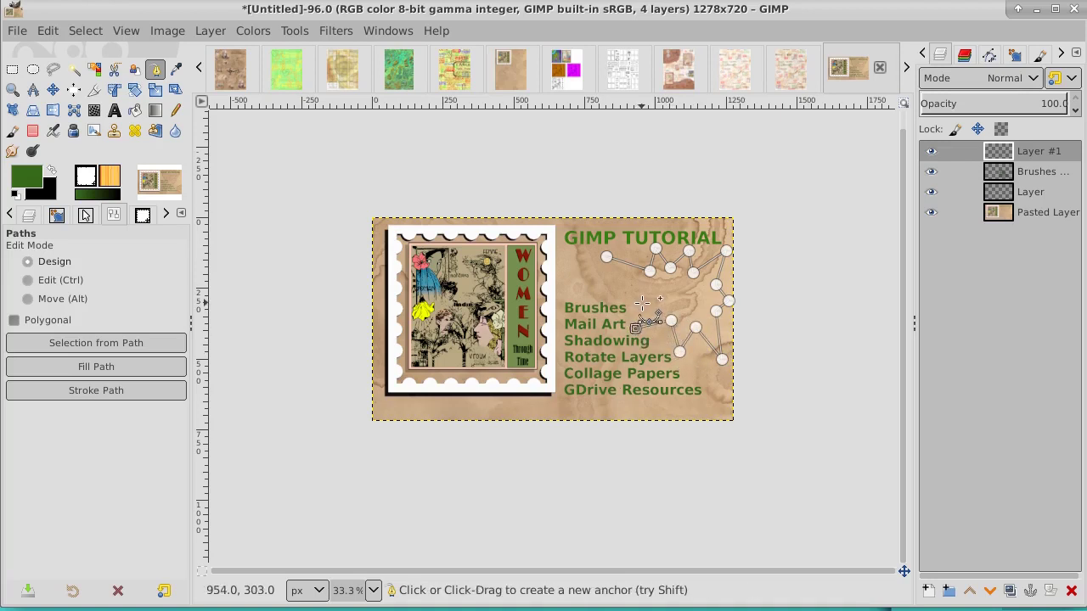
{"action": "left_click", "coordinate": [642, 302]}
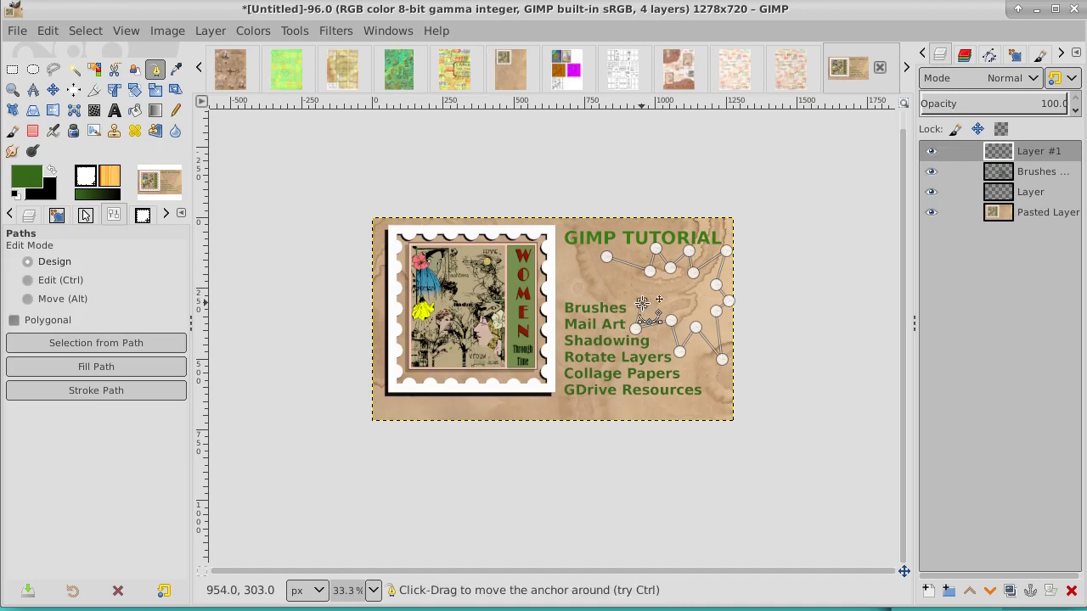
{"action": "left_click", "coordinate": [590, 292]}
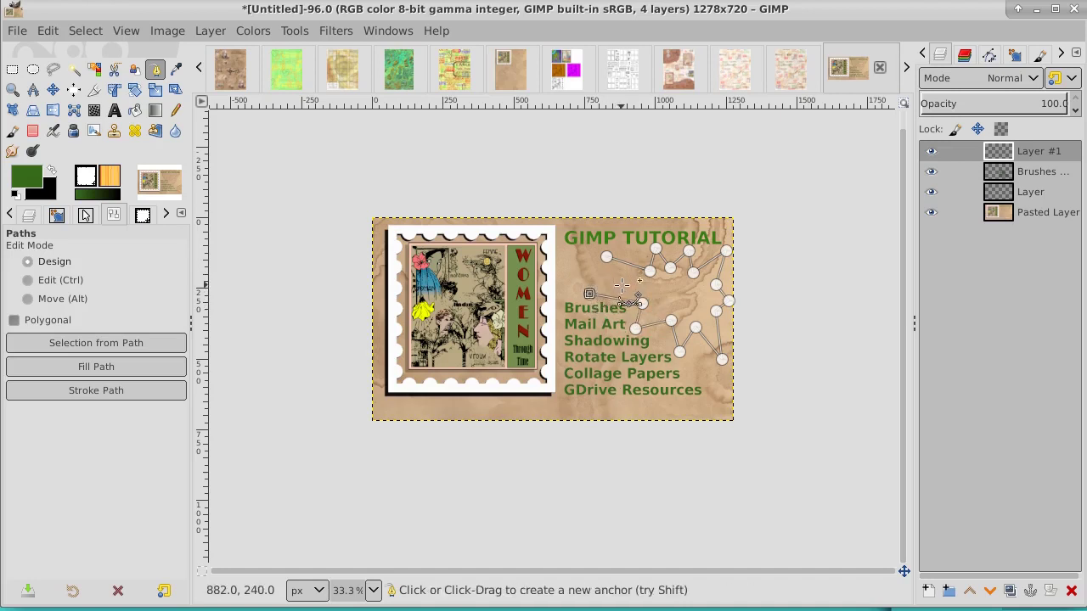
{"action": "left_click", "coordinate": [622, 280]}
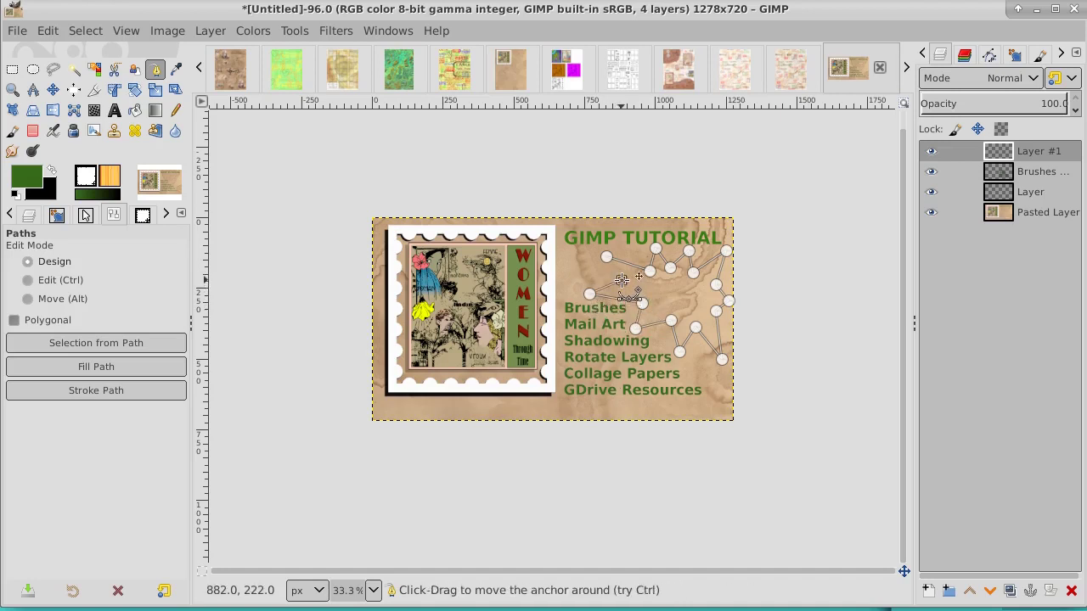
Step: Convert the starburst path into a selection
{"action": "left_click", "coordinate": [85, 31]}
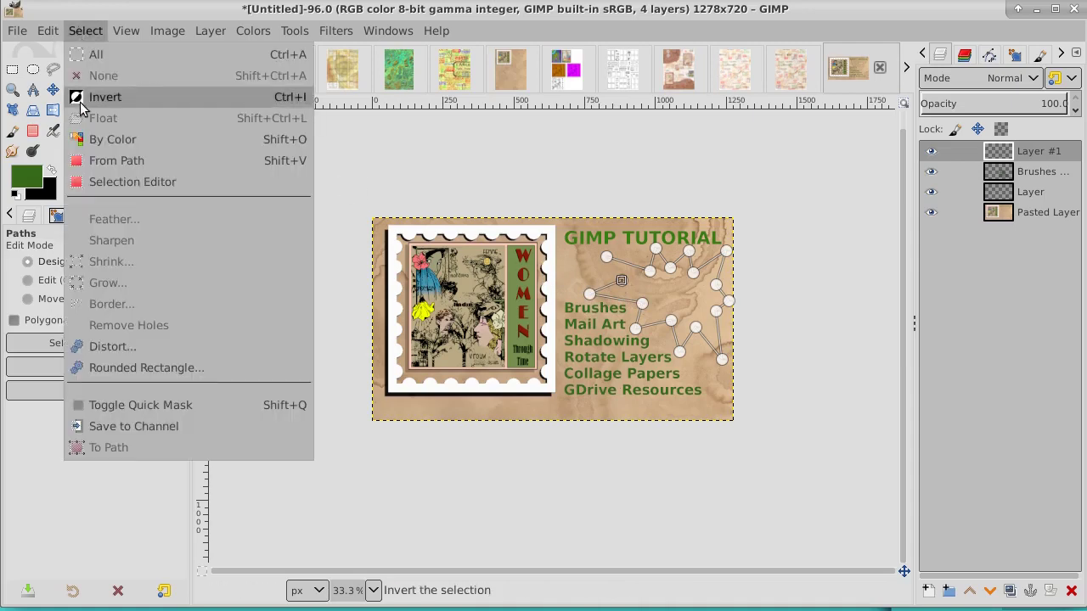
{"action": "left_click", "coordinate": [96, 162]}
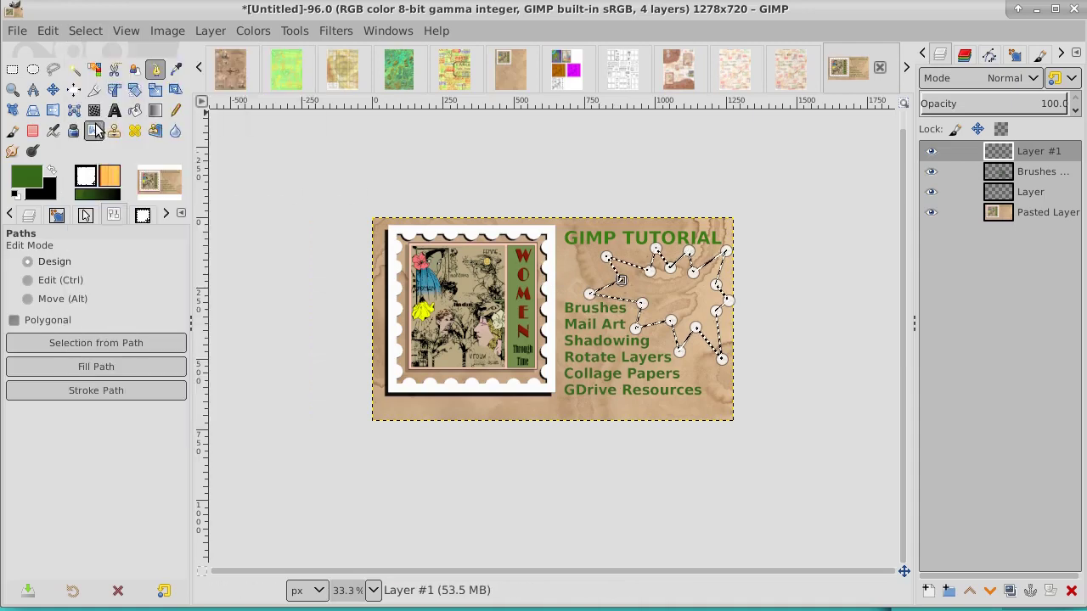
{"action": "left_click", "coordinate": [25, 174]}
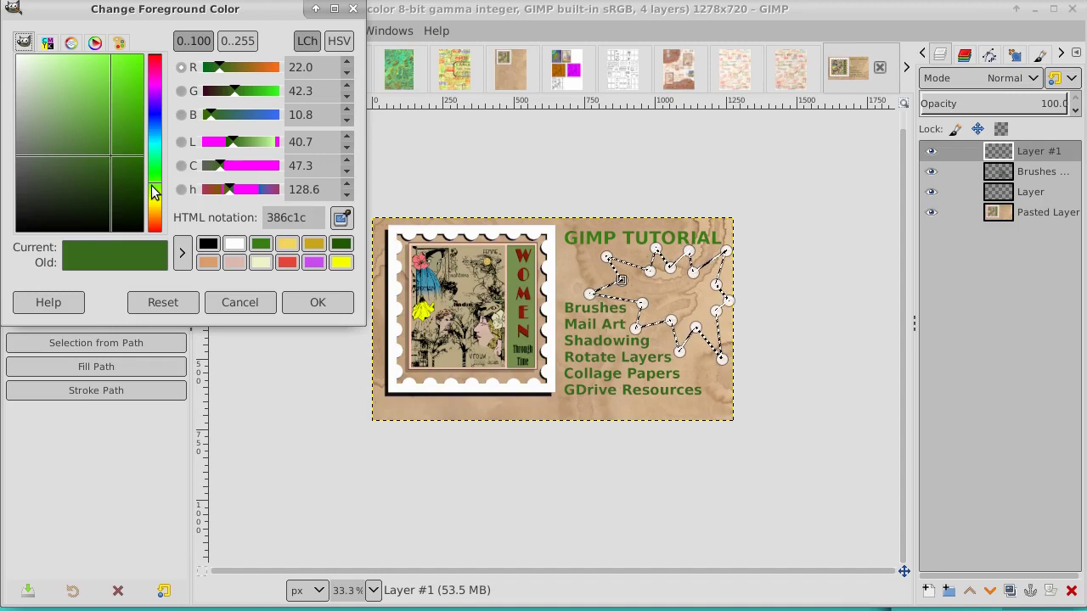
Step: Set the foreground to bright yellow ffeb00 and fill the star selection with black
{"action": "left_click_drag", "start_coordinate": [154, 185], "coordinate": [154, 211]}
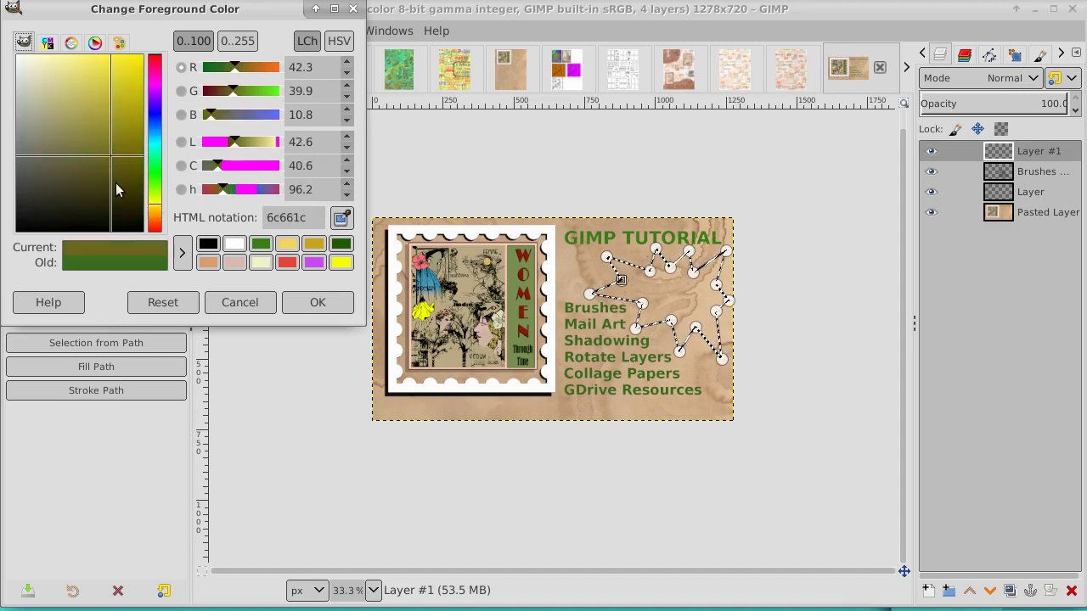
{"action": "left_click_drag", "start_coordinate": [102, 170], "coordinate": [146, 44]}
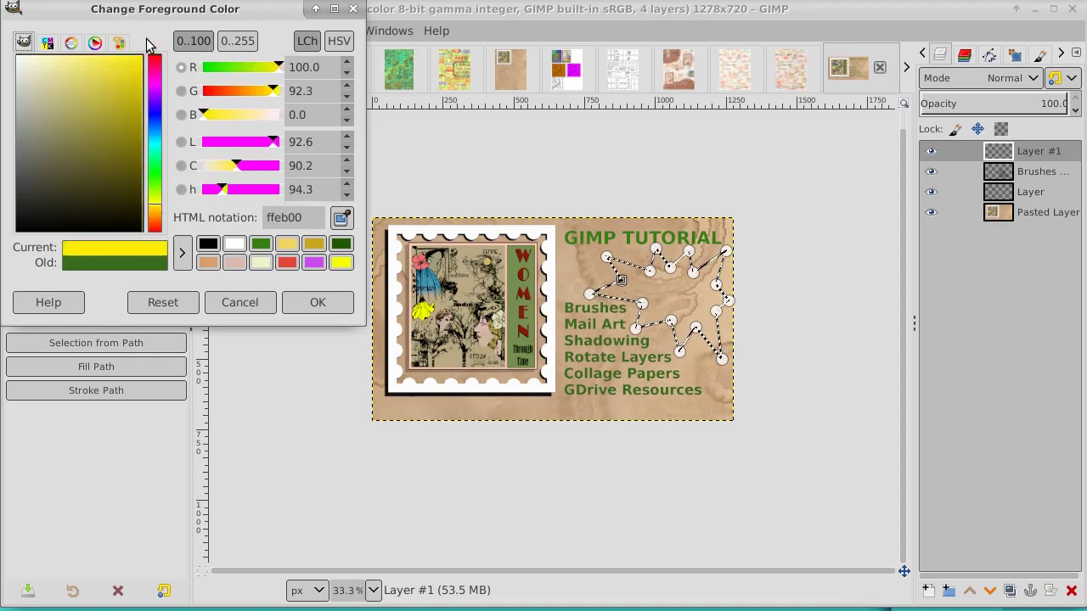
{"action": "left_click", "coordinate": [317, 303]}
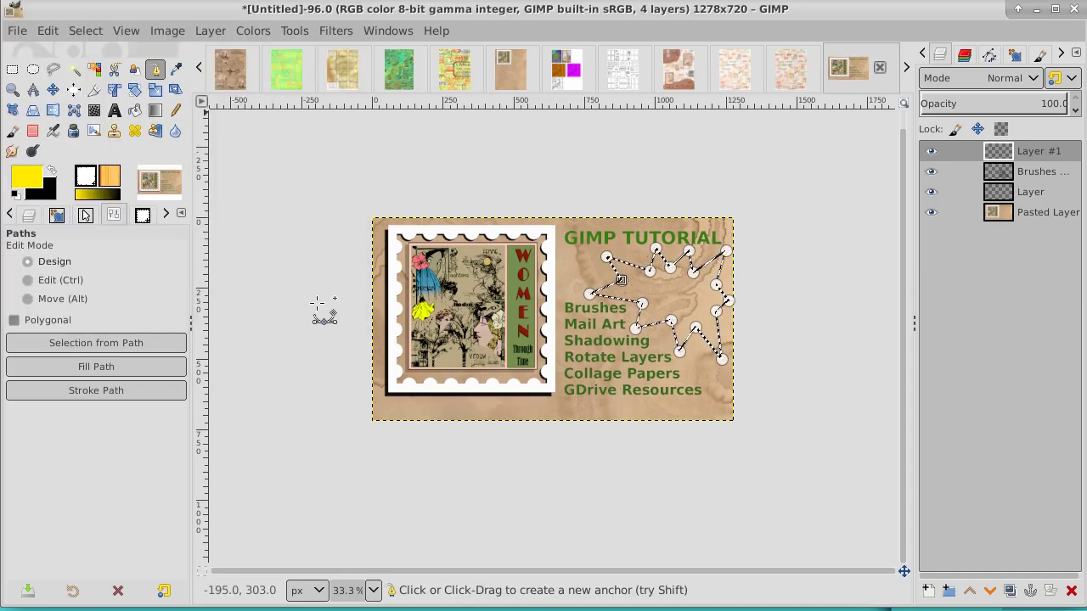
{"action": "left_click", "coordinate": [51, 171]}
{"action": "left_click", "coordinate": [135, 111]}
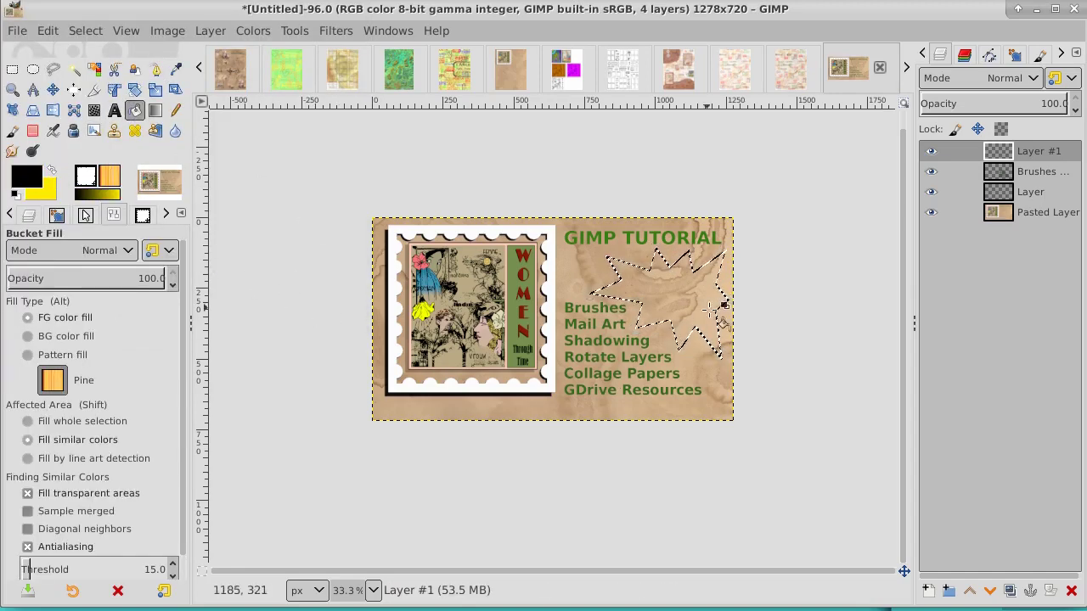
{"action": "left_click", "coordinate": [682, 299]}
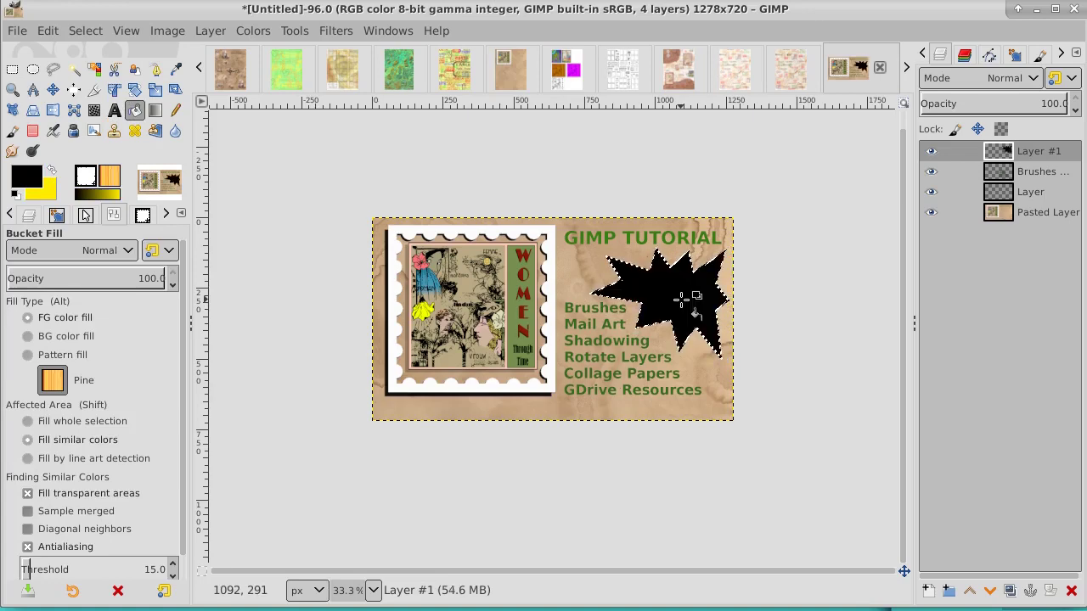
Step: Shrink the star selection by 6 px and fill it yellow, leaving a black outline
{"action": "left_click", "coordinate": [83, 31]}
{"action": "left_click", "coordinate": [92, 261]}
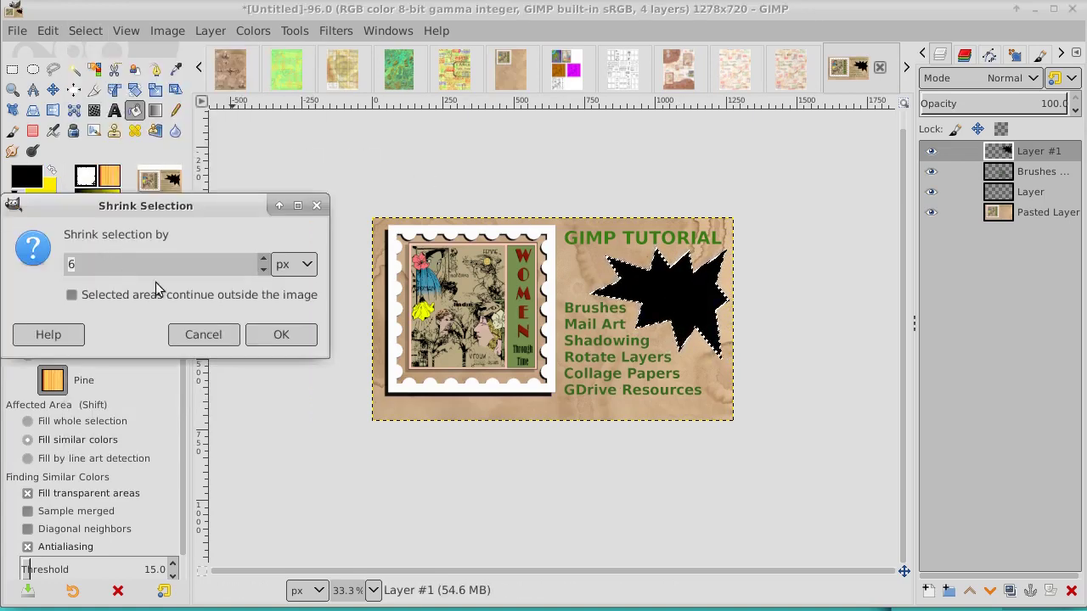
{"action": "left_click", "coordinate": [278, 334]}
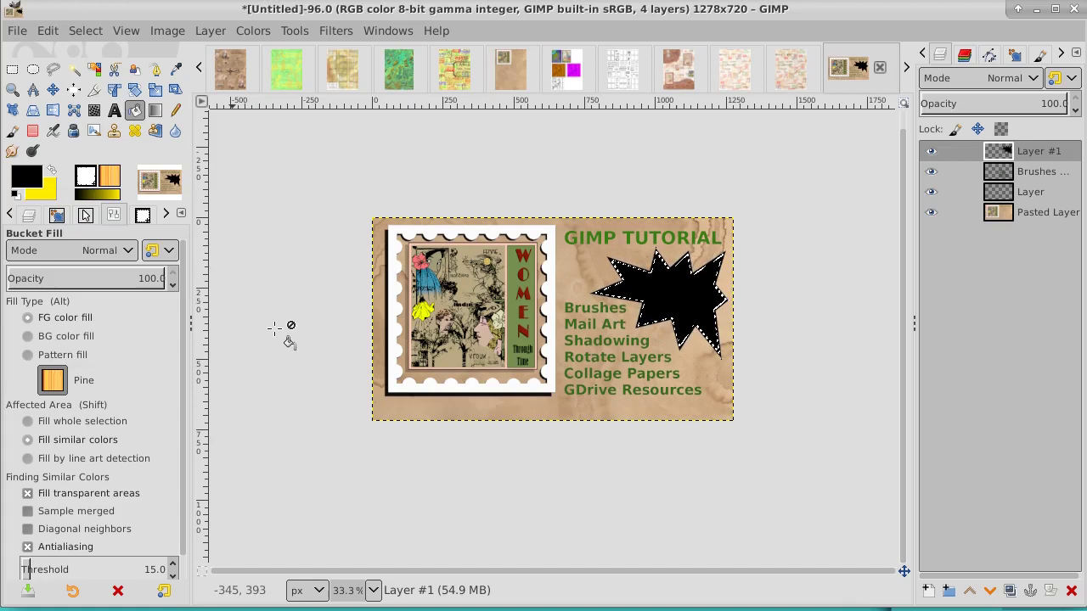
{"action": "left_click", "coordinate": [52, 172]}
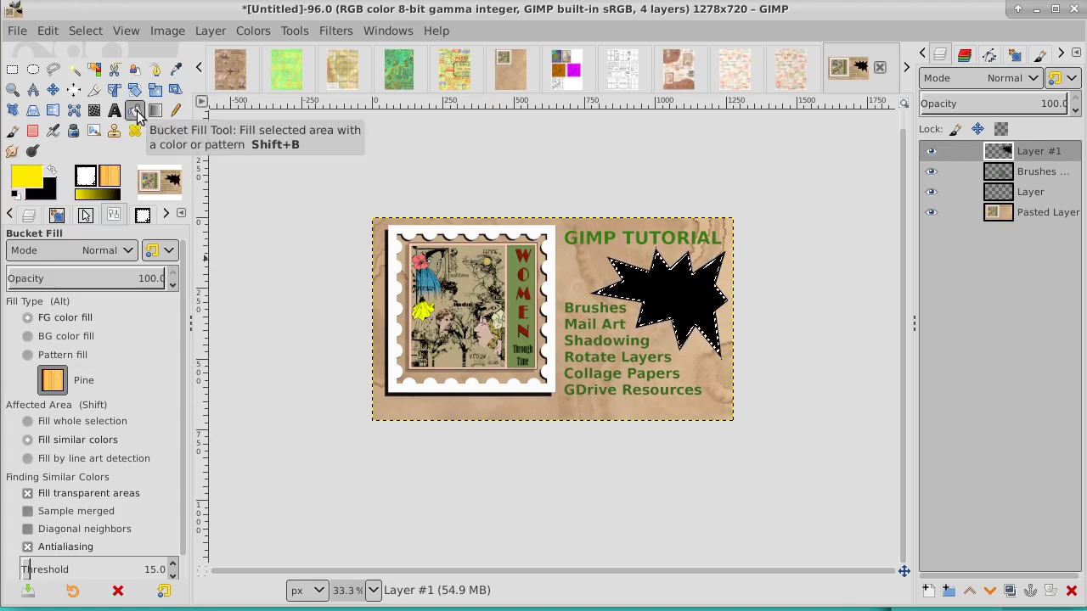
{"action": "left_click", "coordinate": [660, 292]}
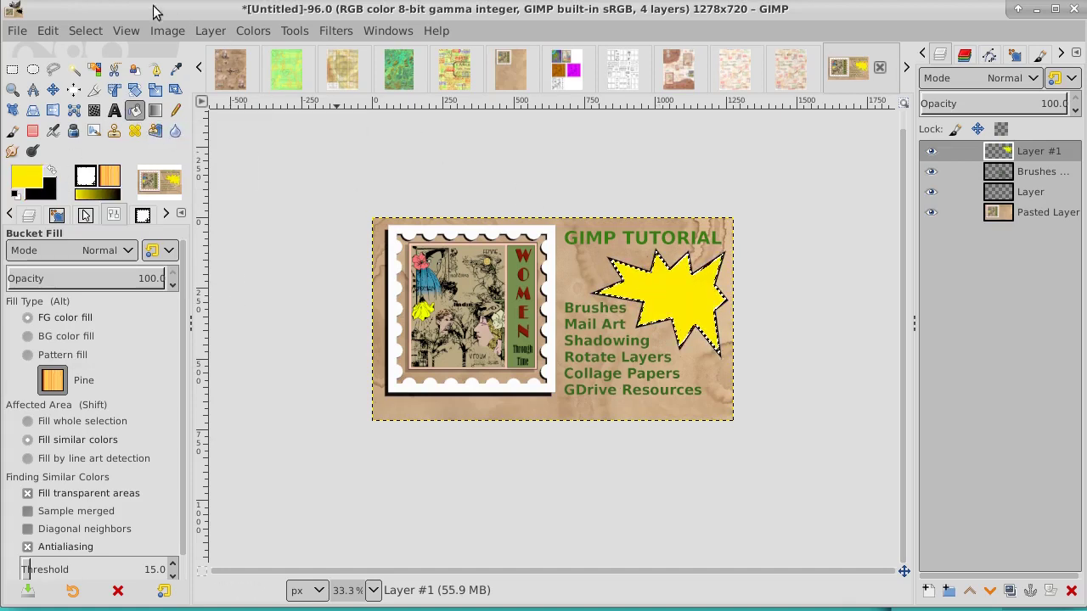
{"action": "left_click", "coordinate": [85, 31]}
{"action": "left_click", "coordinate": [95, 76]}
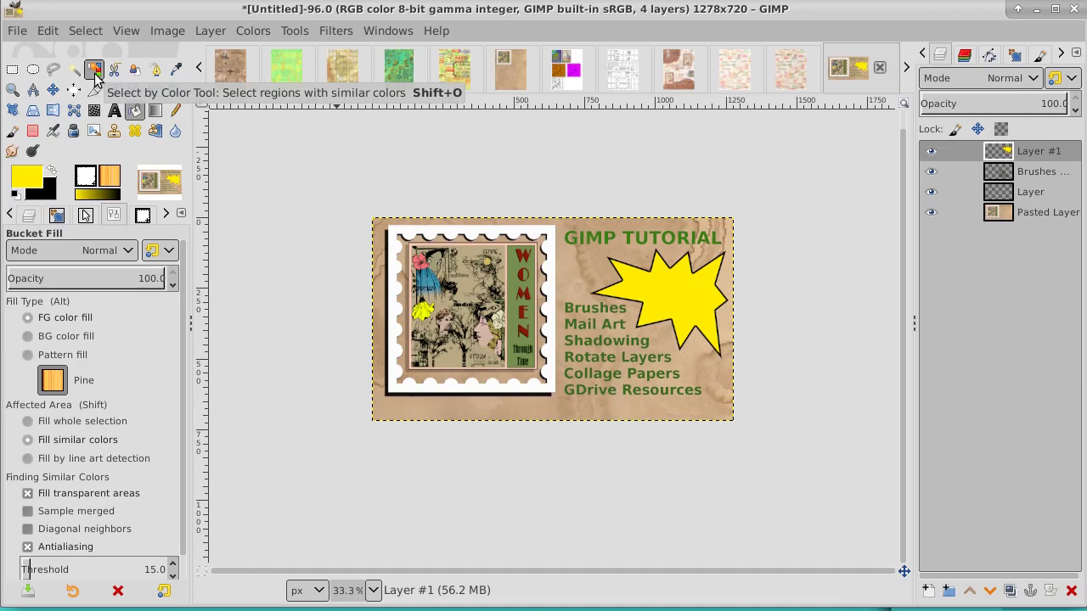
{"action": "left_click", "coordinate": [931, 213]}
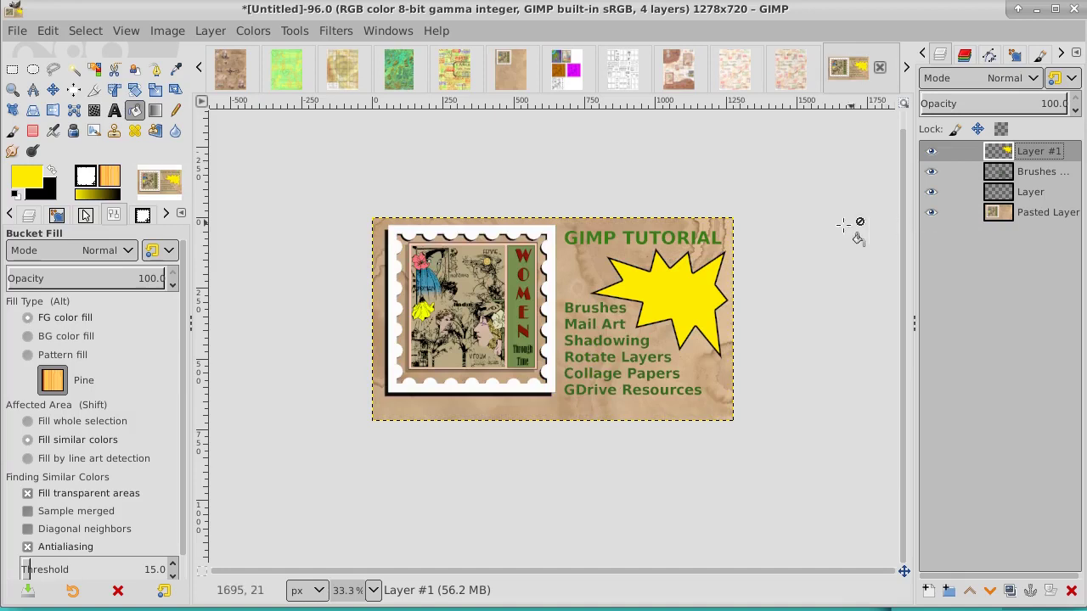
{"action": "left_click", "coordinate": [1053, 214]}
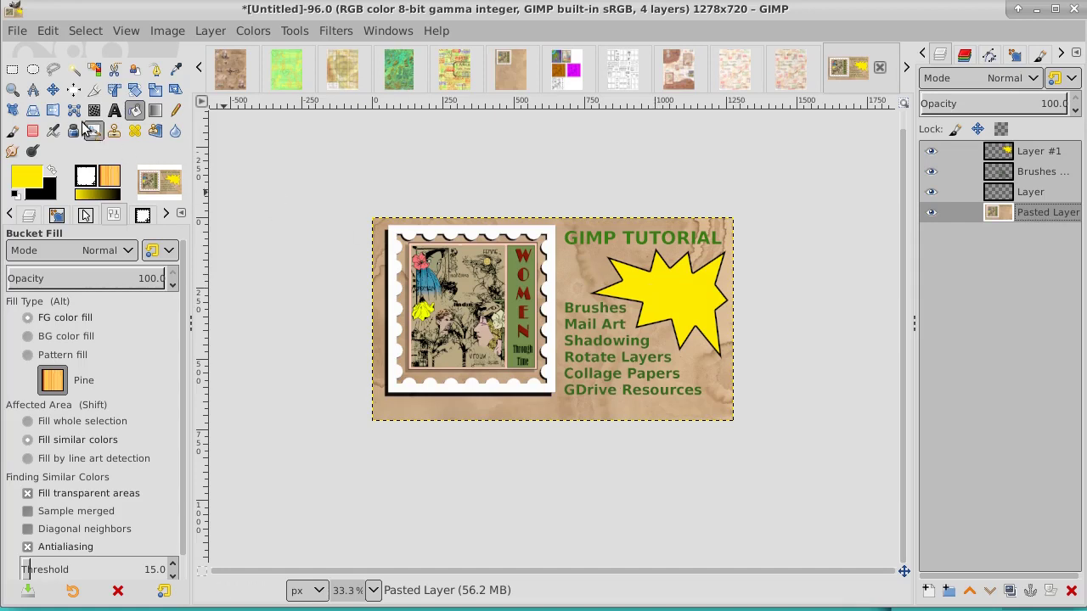
Step: Add red 'SUBSCRIBE' text on the starburst and raise its layer to the top
{"action": "left_click", "coordinate": [114, 111]}
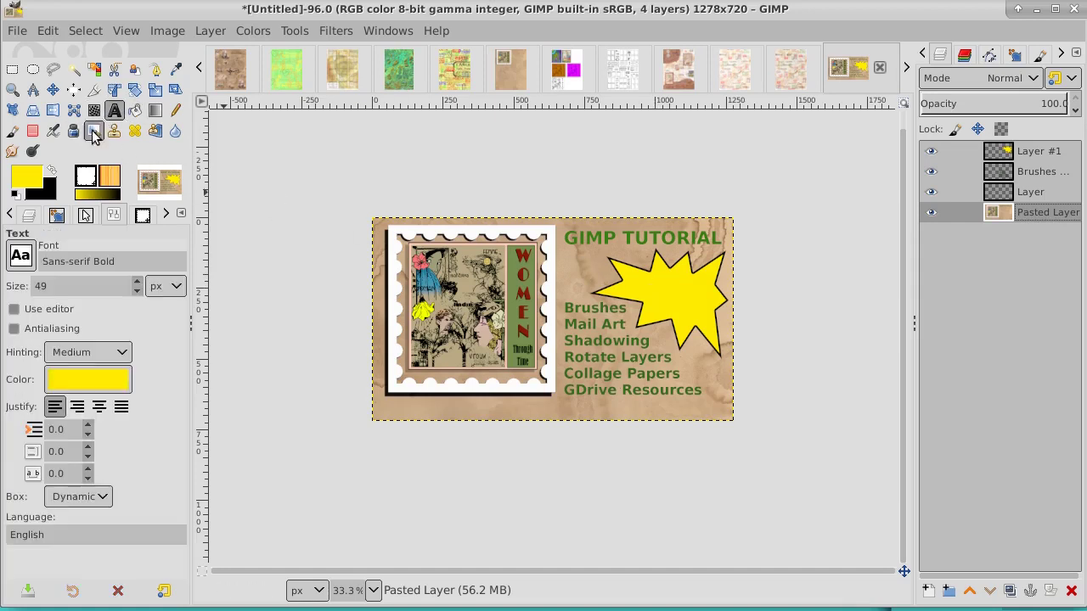
{"action": "left_click", "coordinate": [32, 176]}
{"action": "left_click_drag", "start_coordinate": [154, 206], "coordinate": [155, 229]}
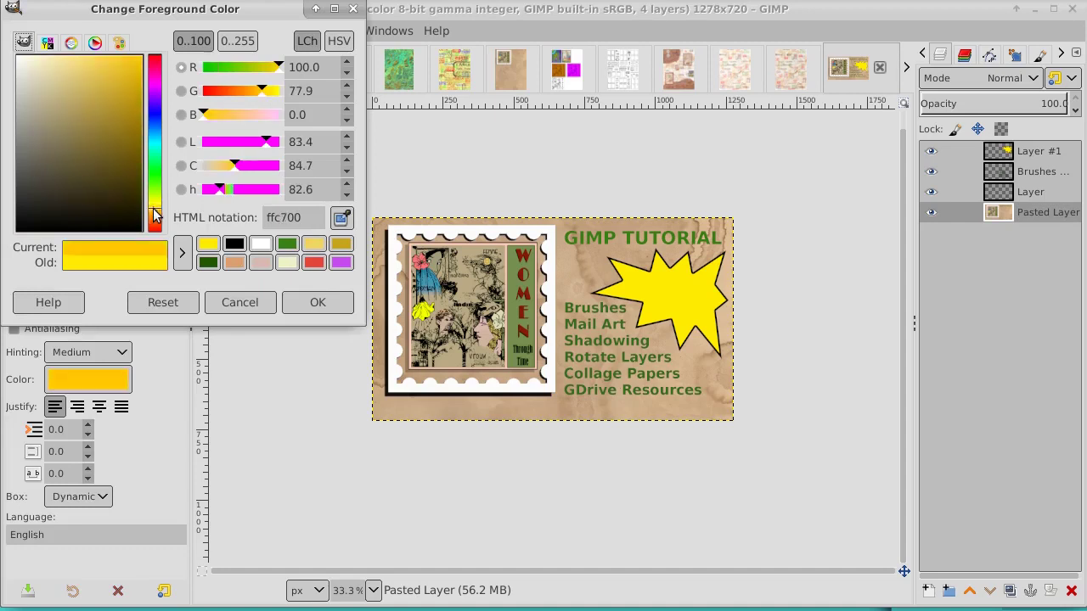
{"action": "left_click", "coordinate": [316, 303]}
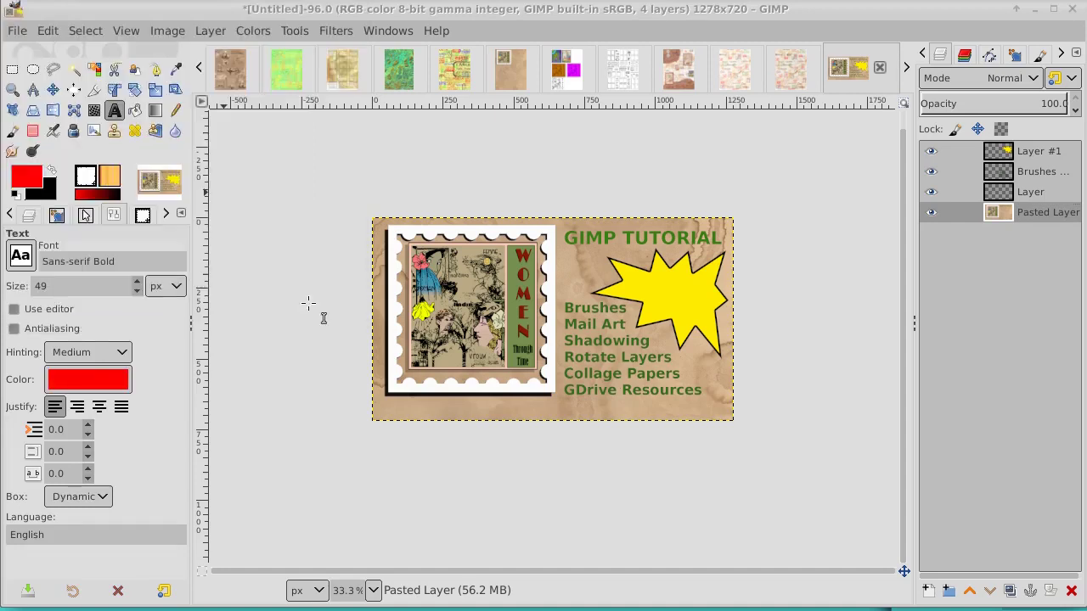
{"action": "left_click", "coordinate": [623, 283]}
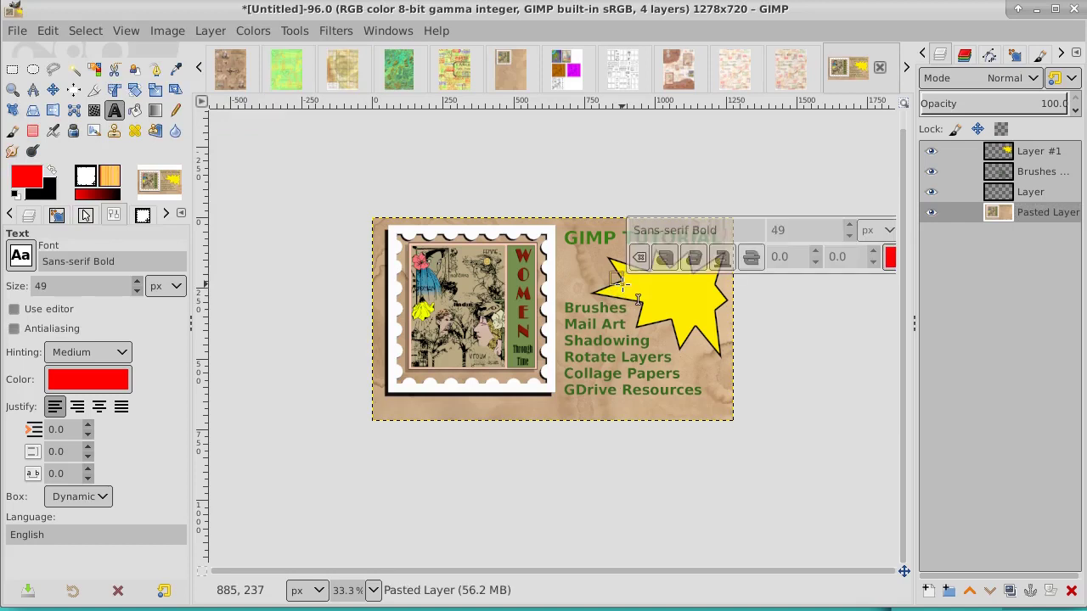
{"action": "type", "text": "SUBSCR"}
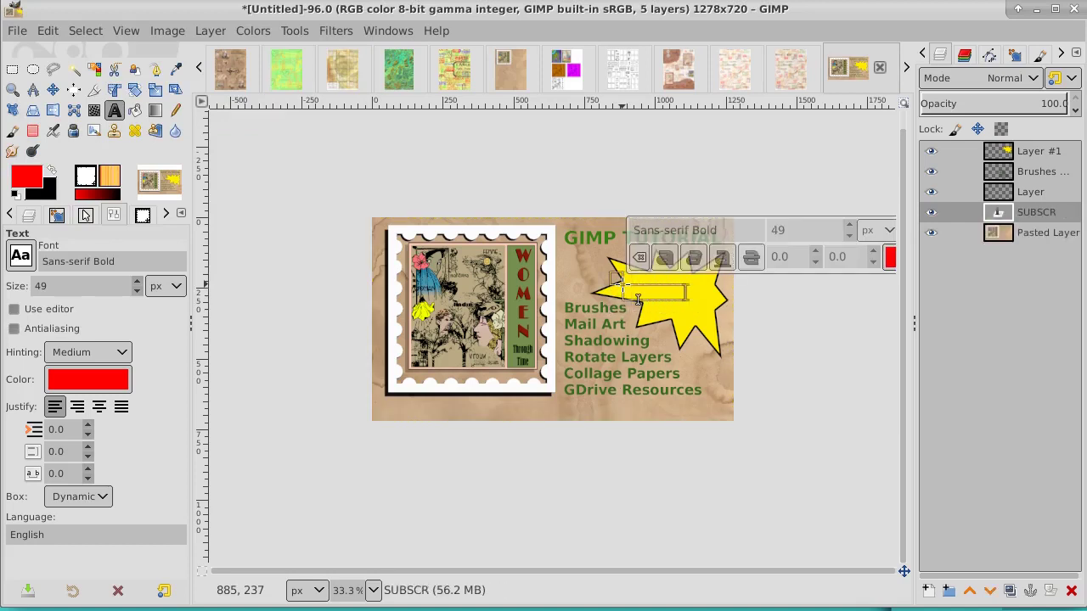
{"action": "type", "text": "IBE"}
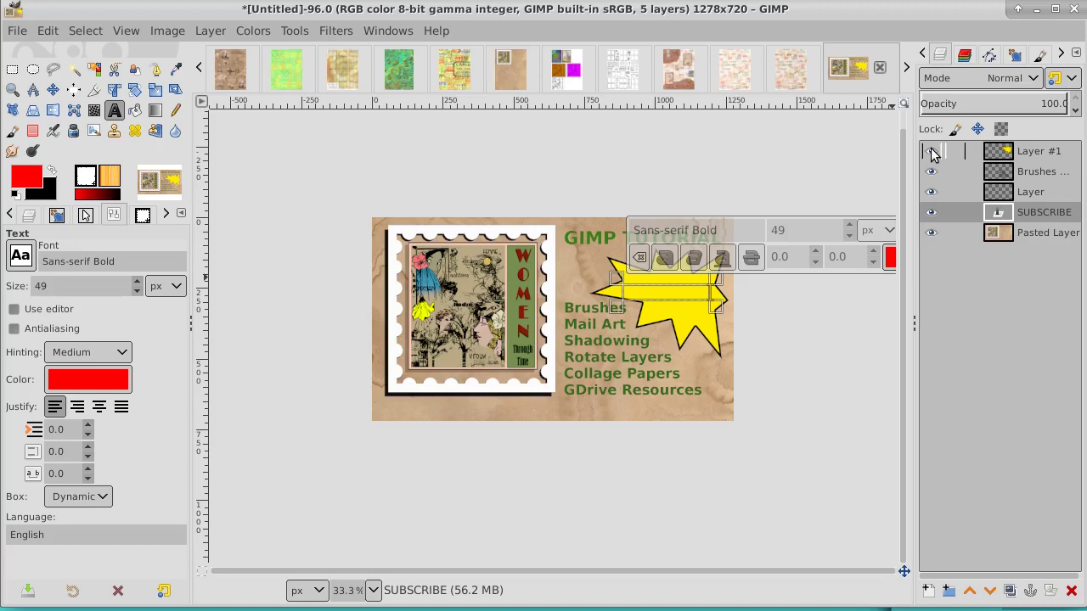
{"action": "left_click", "coordinate": [969, 591]}
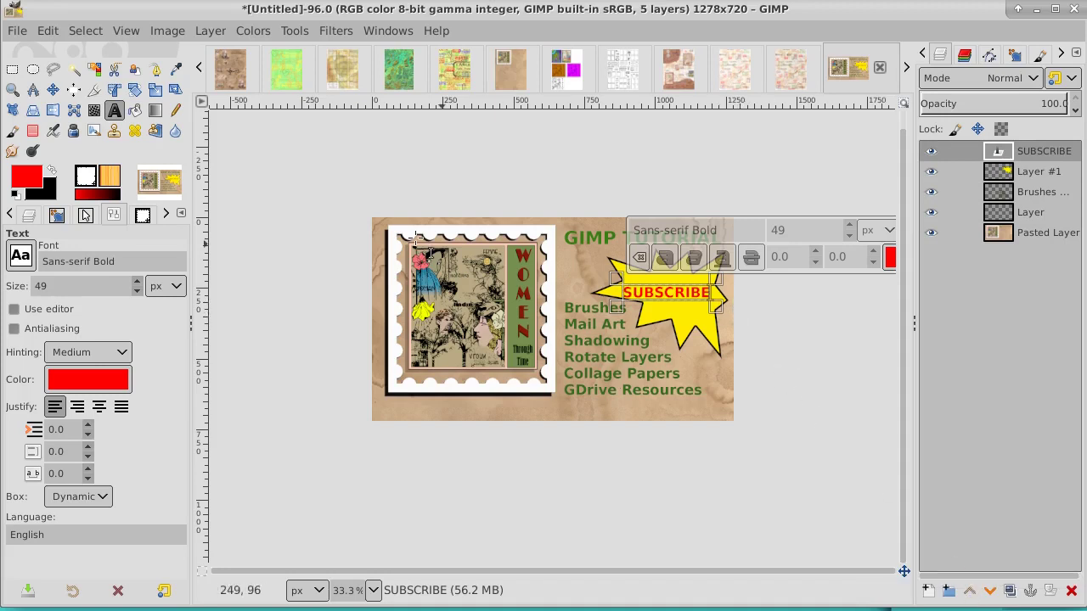
{"action": "left_click", "coordinate": [52, 91]}
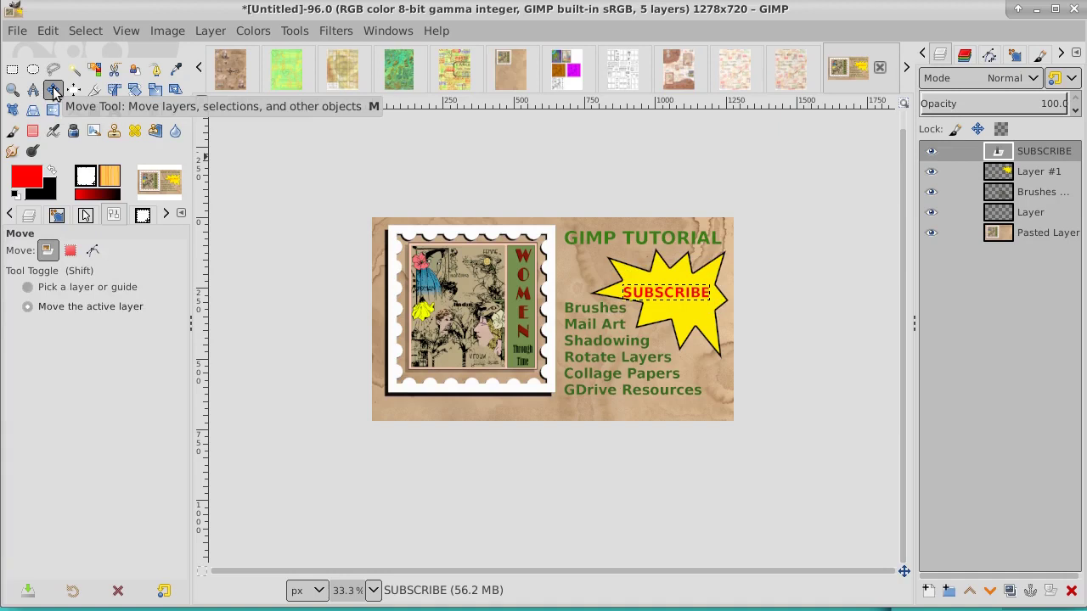
Step: Rotate the SUBSCRIBE text about 22° and nudge it to centre on the starburst
{"action": "left_click", "coordinate": [134, 91]}
{"action": "left_click", "coordinate": [715, 316]}
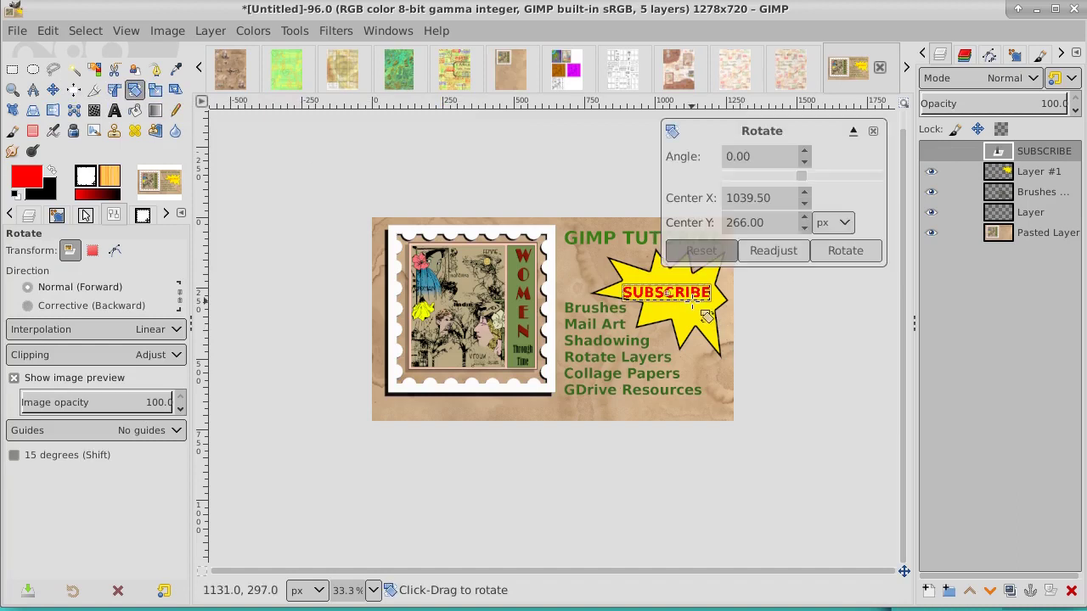
{"action": "left_click_drag", "start_coordinate": [720, 315], "coordinate": [711, 340]}
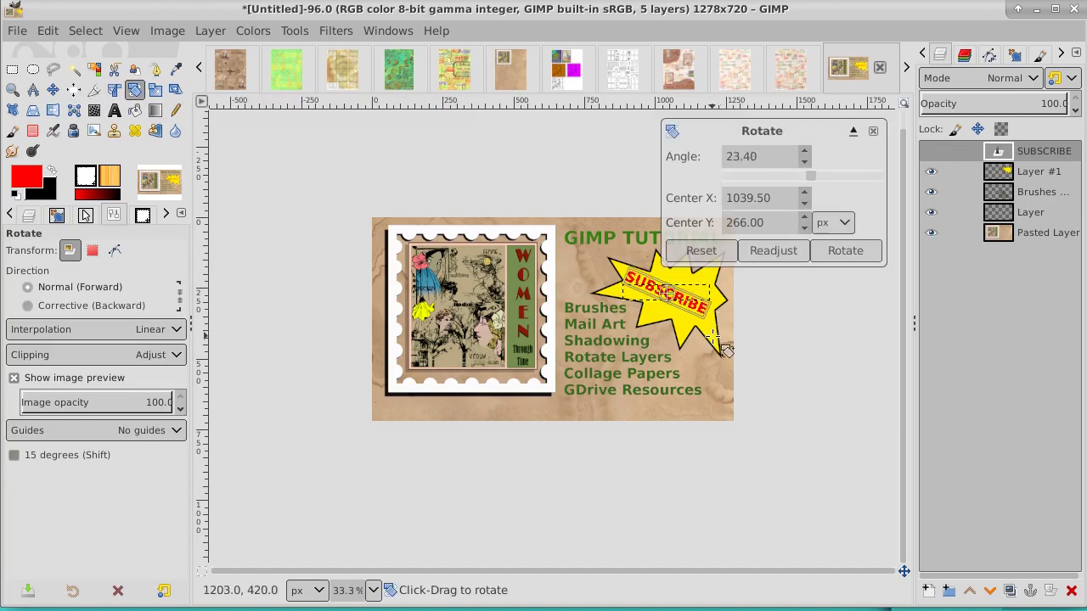
{"action": "left_click_drag", "start_coordinate": [722, 350], "coordinate": [721, 353]}
{"action": "left_click", "coordinate": [838, 252]}
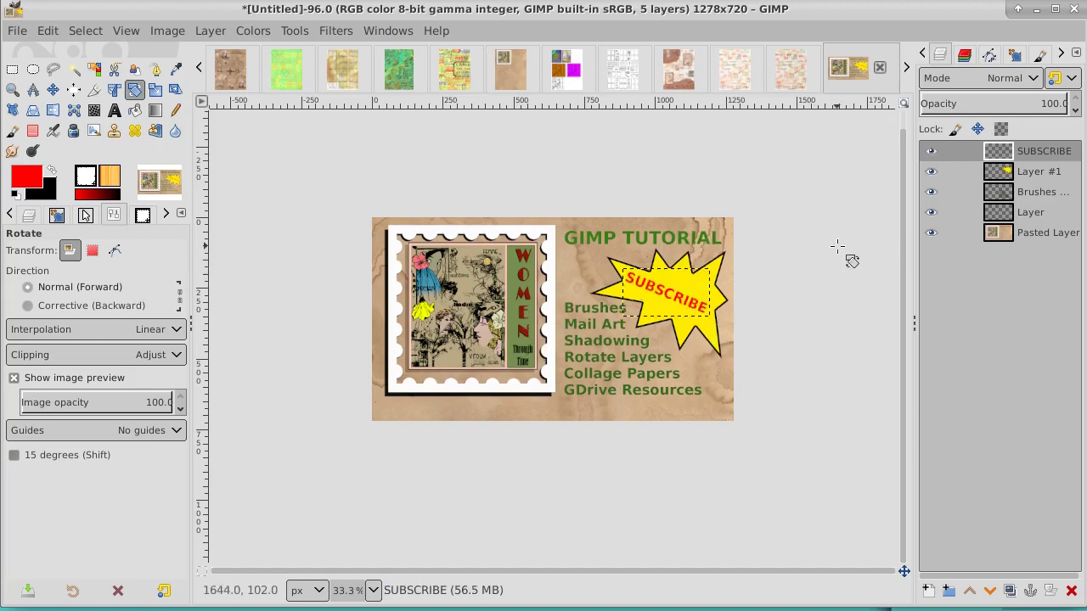
{"action": "left_click", "coordinate": [52, 89]}
{"action": "left_click_drag", "start_coordinate": [671, 299], "coordinate": [674, 300]}
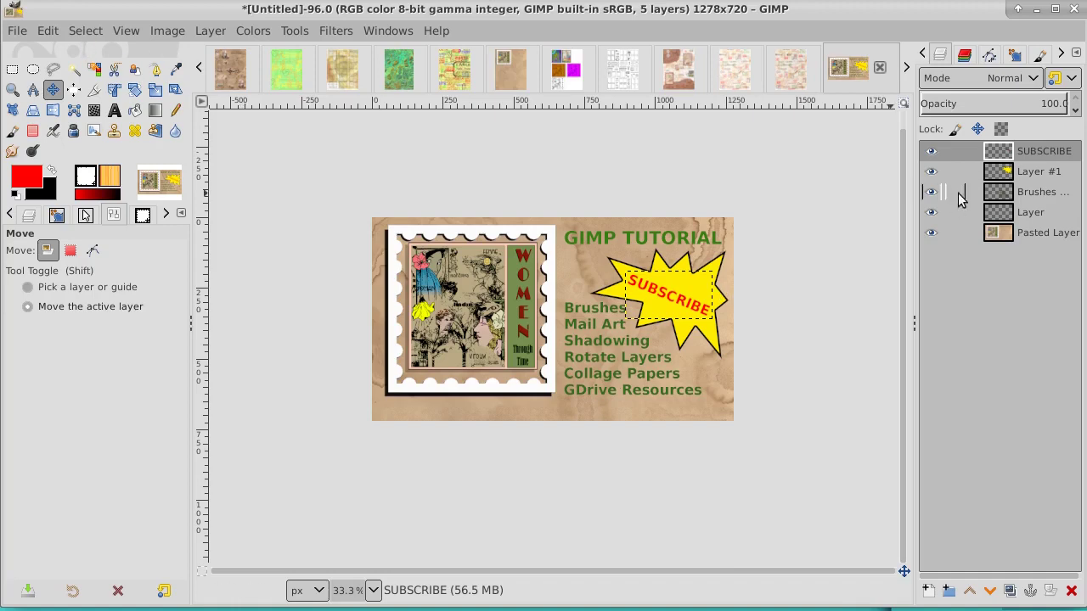
Step: Resize the SUBSCRIBE layer to image size, then switch to the ffmpeg terminal
{"action": "right_click", "coordinate": [1046, 153]}
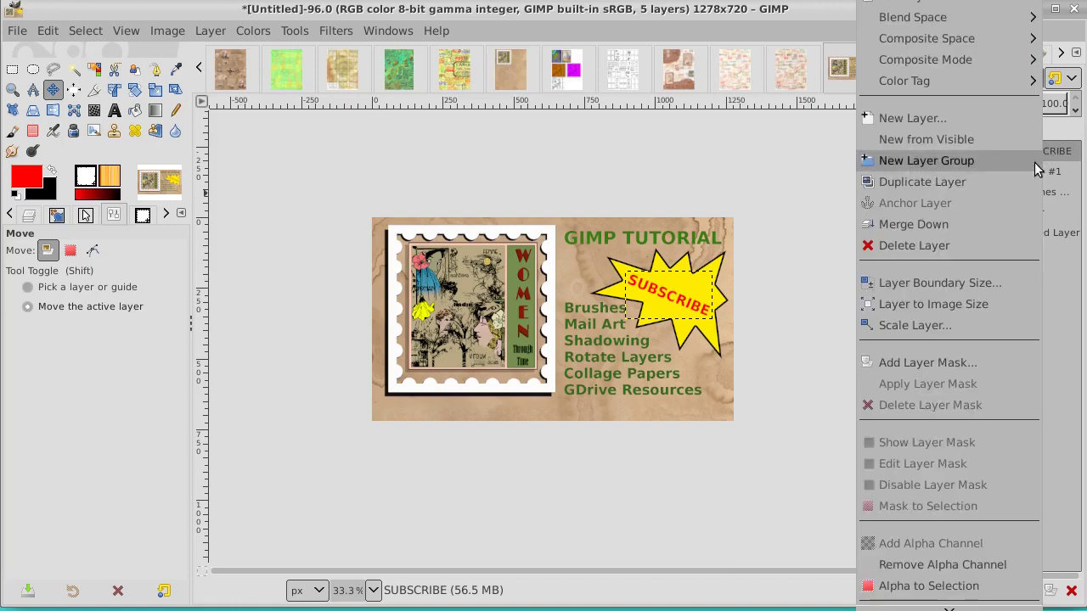
{"action": "left_click", "coordinate": [975, 305]}
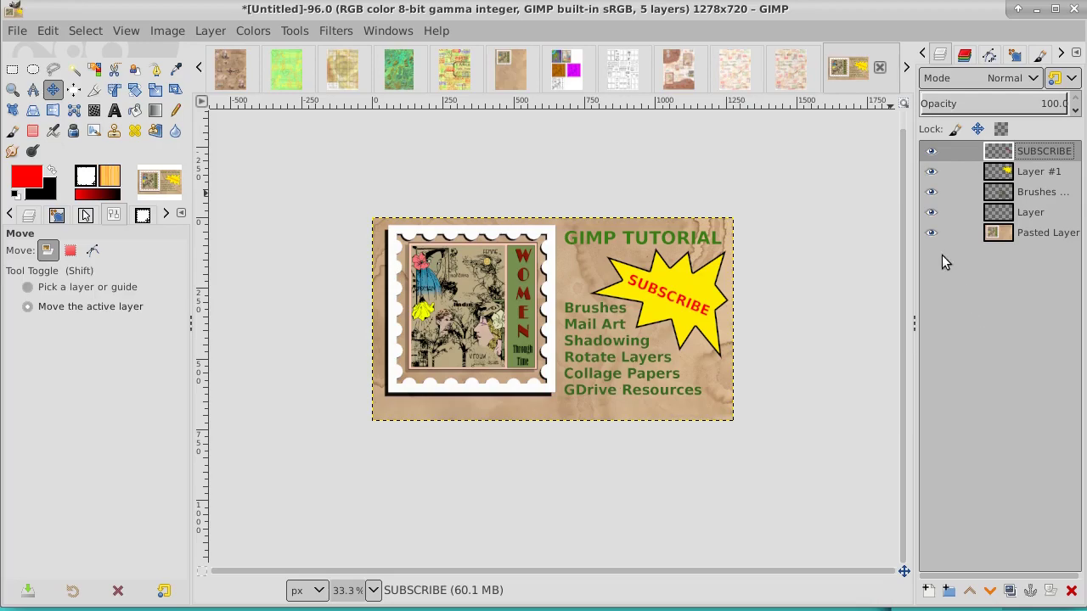
{"action": "key", "text": "alt+Tab"}
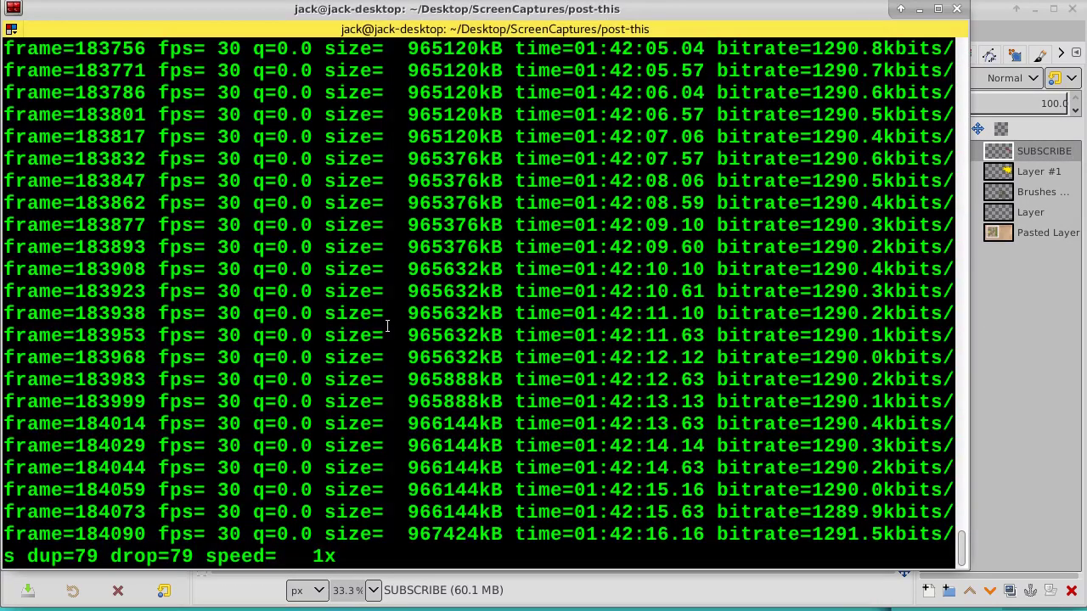